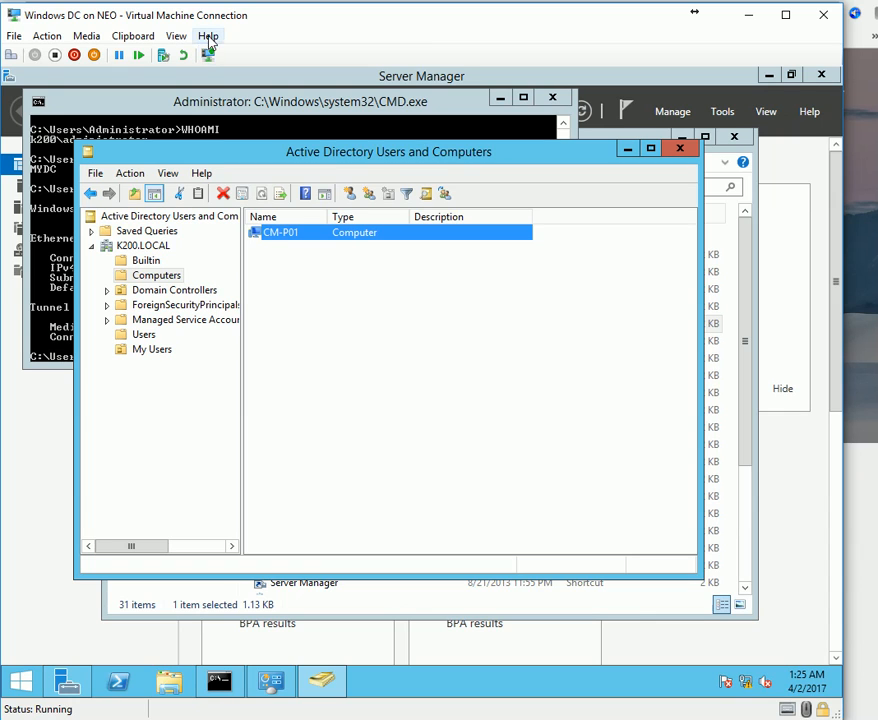
# Confirm CM-P01 under Computers, then bring up the SCCM 1606 server's password sign-in prompt.
pyautogui.moveTo(285, 641)
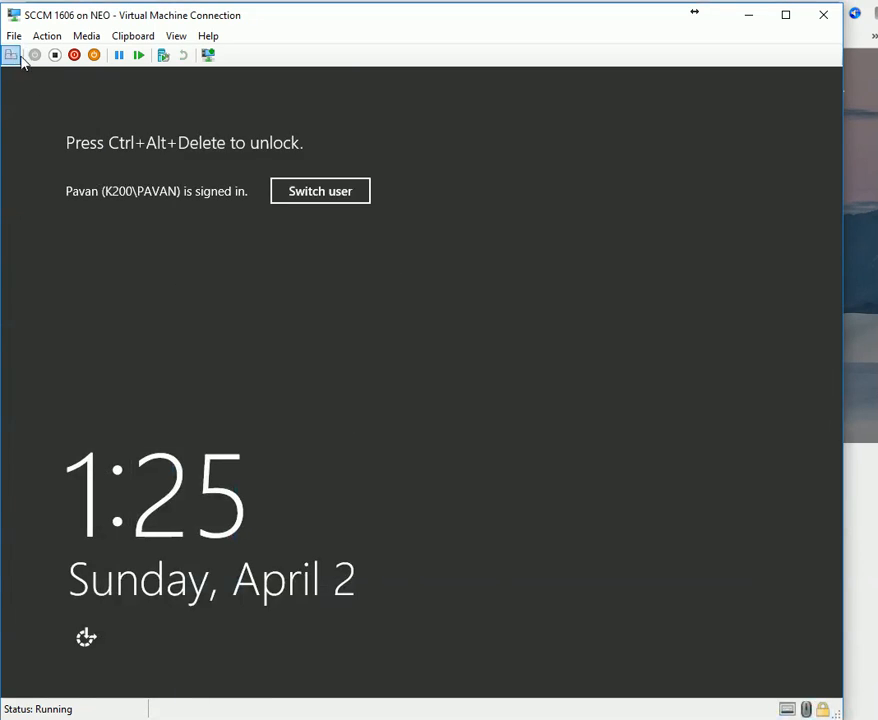
pyautogui.click(20, 57)
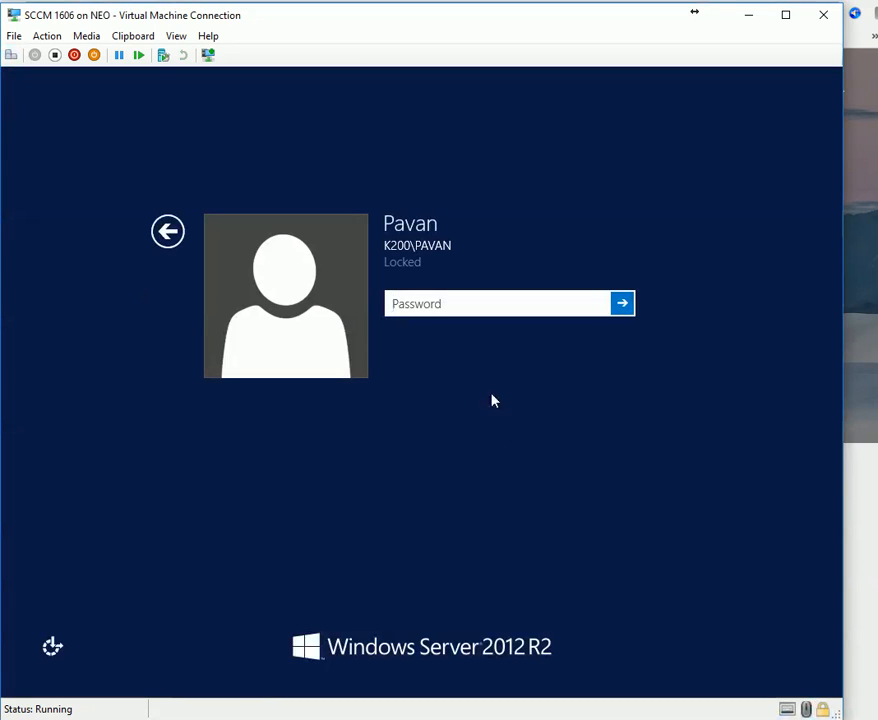
# Sign in with the account password, retrying with Caps Lock toggled, and cancel the leftover roles wizard.
pyautogui.write('•••••••••••')
pyautogui.press('Return')
pyautogui.press('Return')
pyautogui.press('capslock')
pyautogui.write('•')
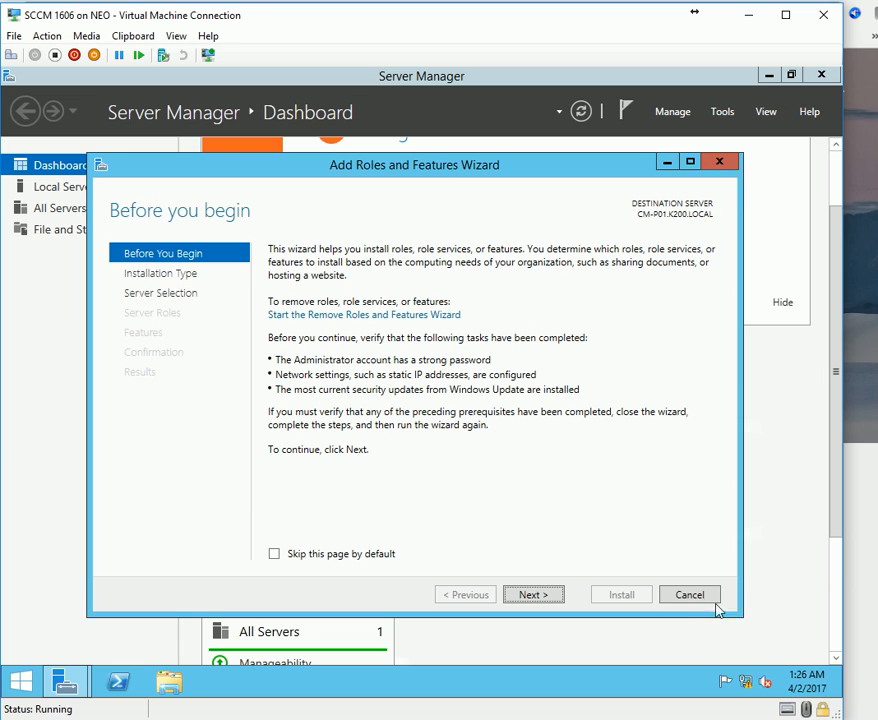
pyautogui.click(714, 600)
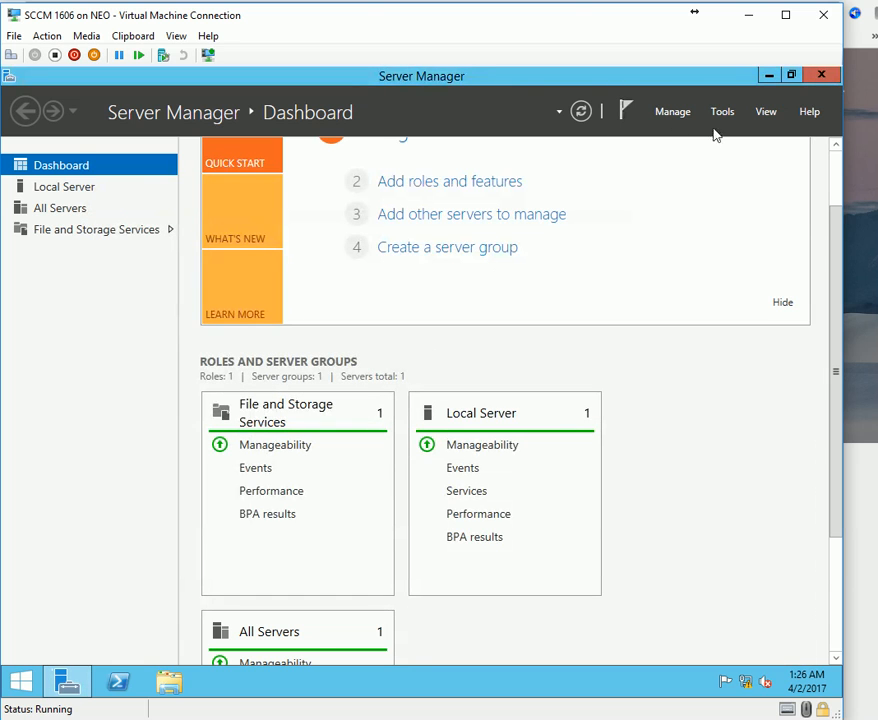
# Start Add Roles and Features, skip the introduction page, and accept CM-P01 as the destination server.
pyautogui.click(680, 118)
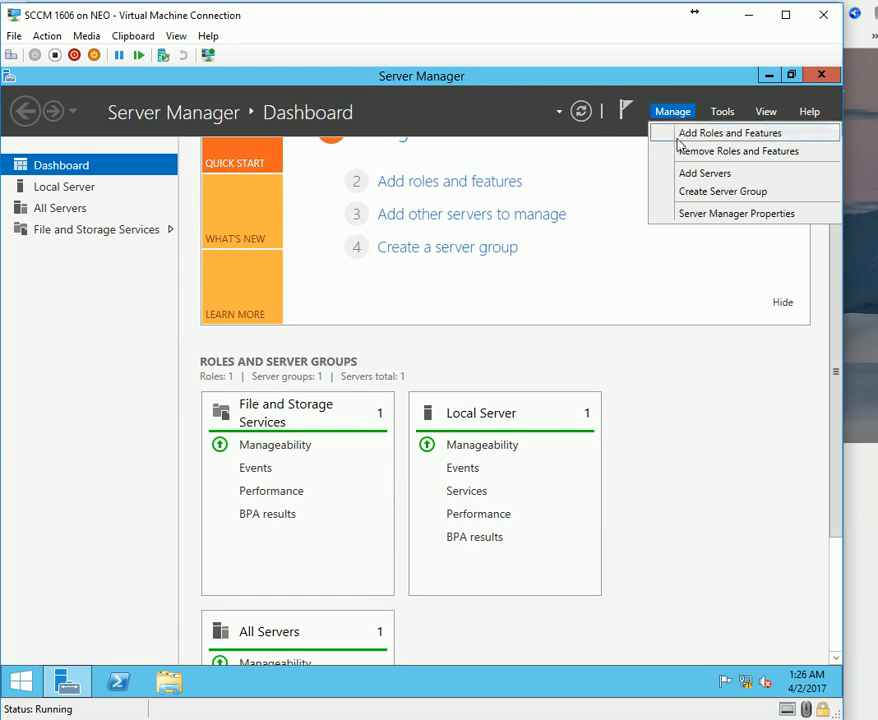
pyautogui.click(730, 134)
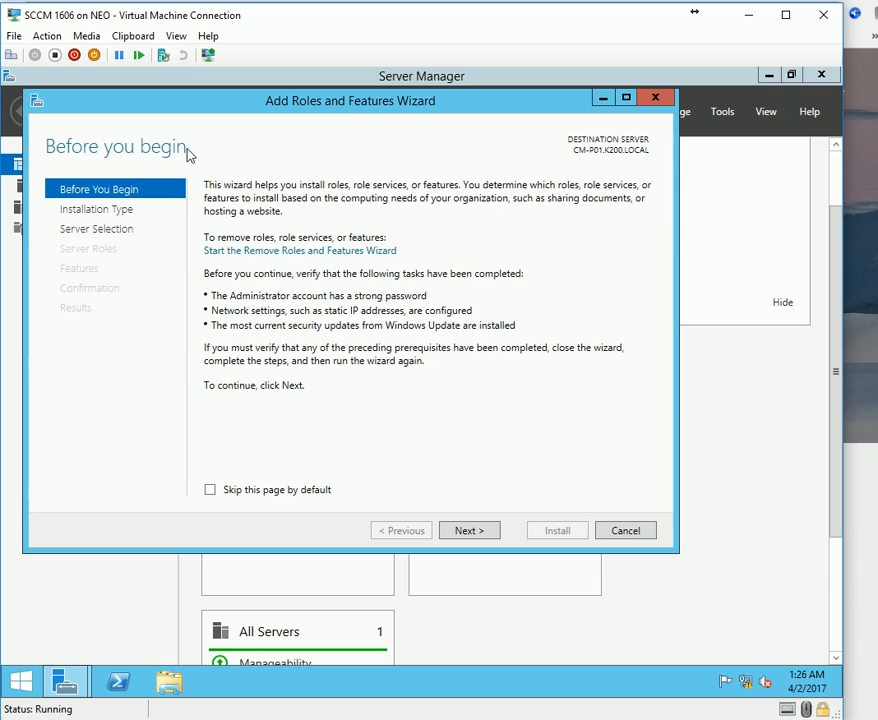
pyautogui.click(266, 490)
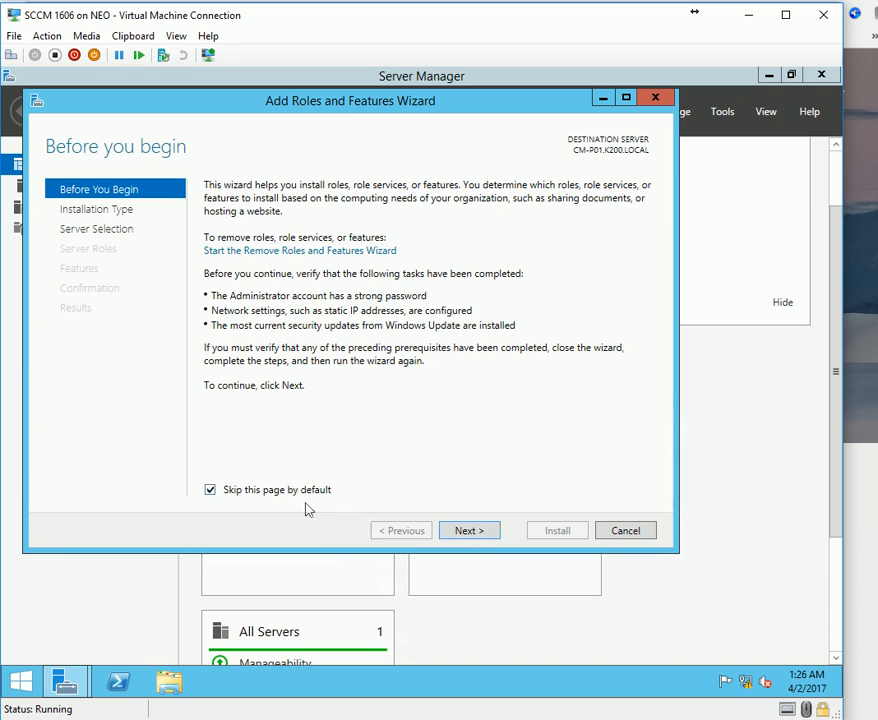
pyautogui.click(476, 538)
pyautogui.click(490, 535)
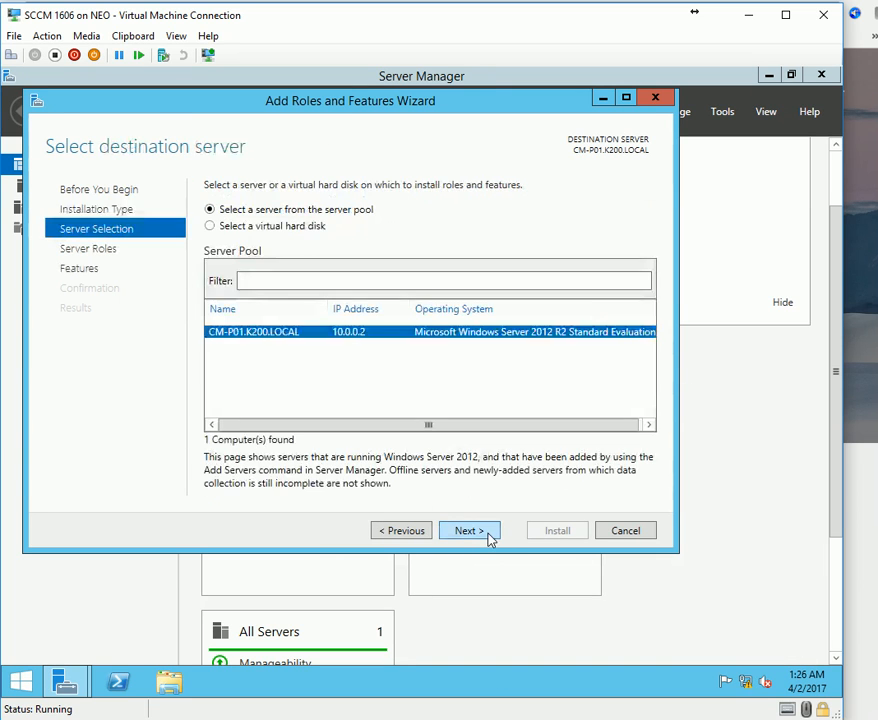
pyautogui.click(490, 538)
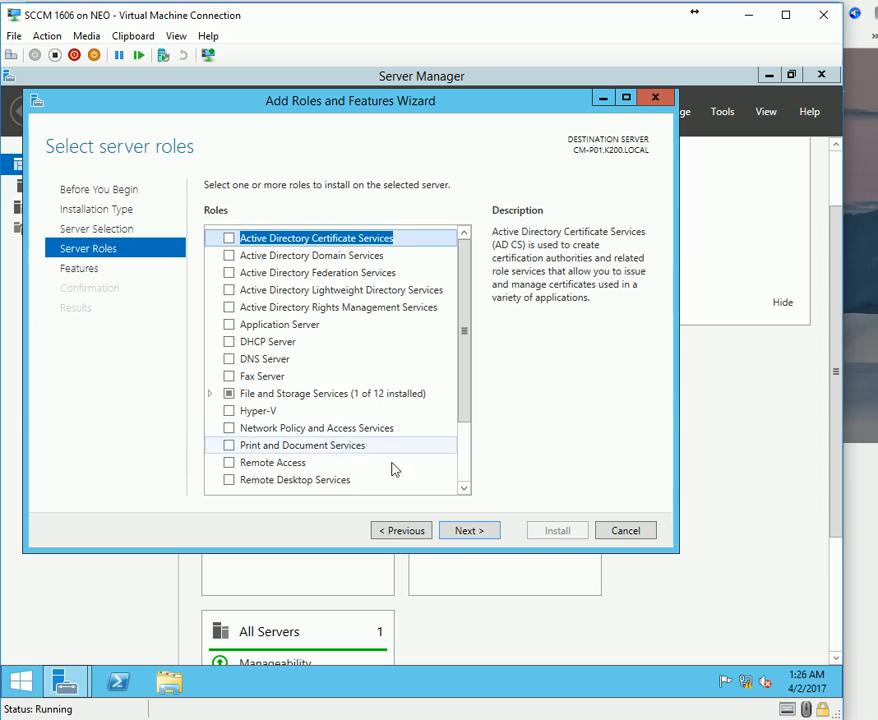
# Tick the Web Server (IIS) role with its required features, then switch to the prerequisites blog.
pyautogui.scroll(-3, 396, 469)
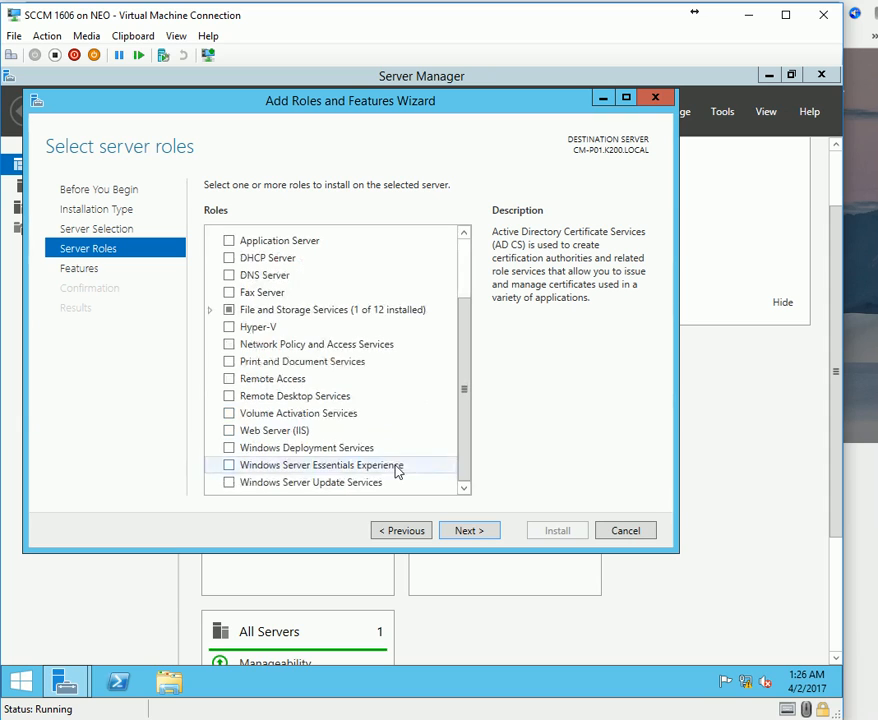
pyautogui.click(229, 430)
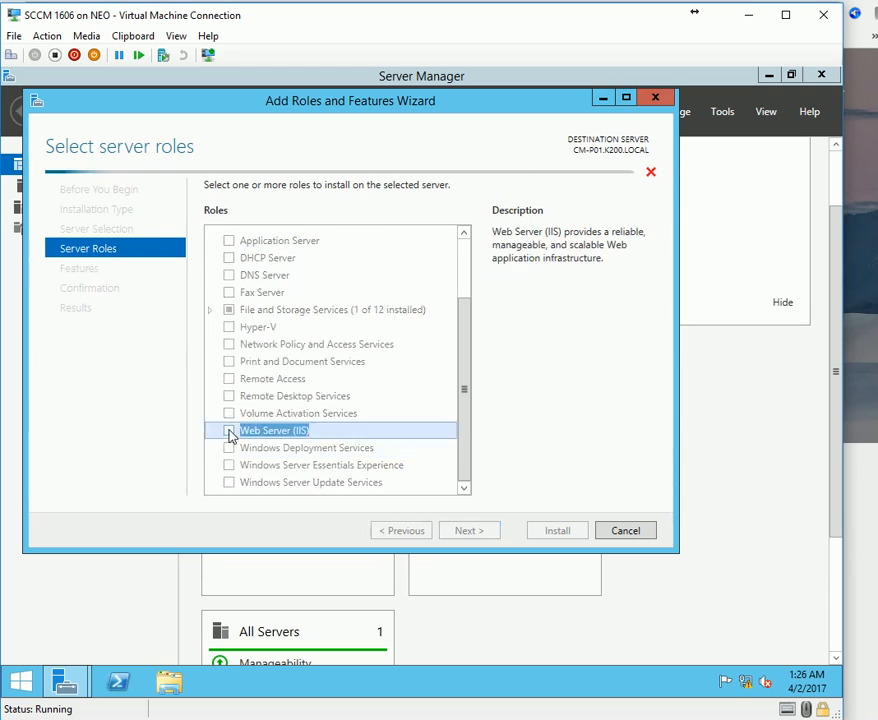
pyautogui.click(400, 457)
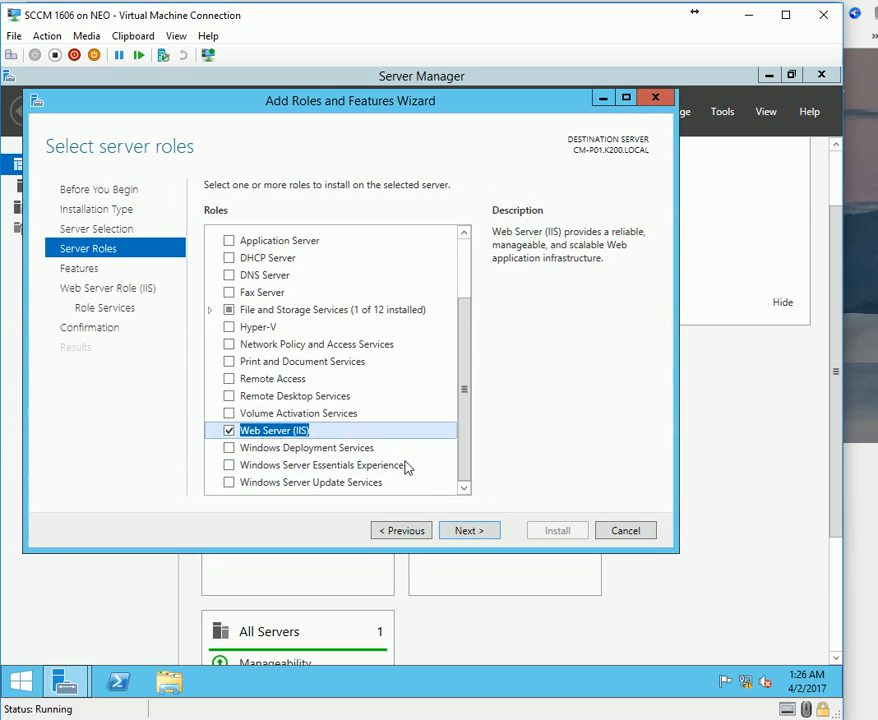
pyautogui.scroll(2, 407, 467)
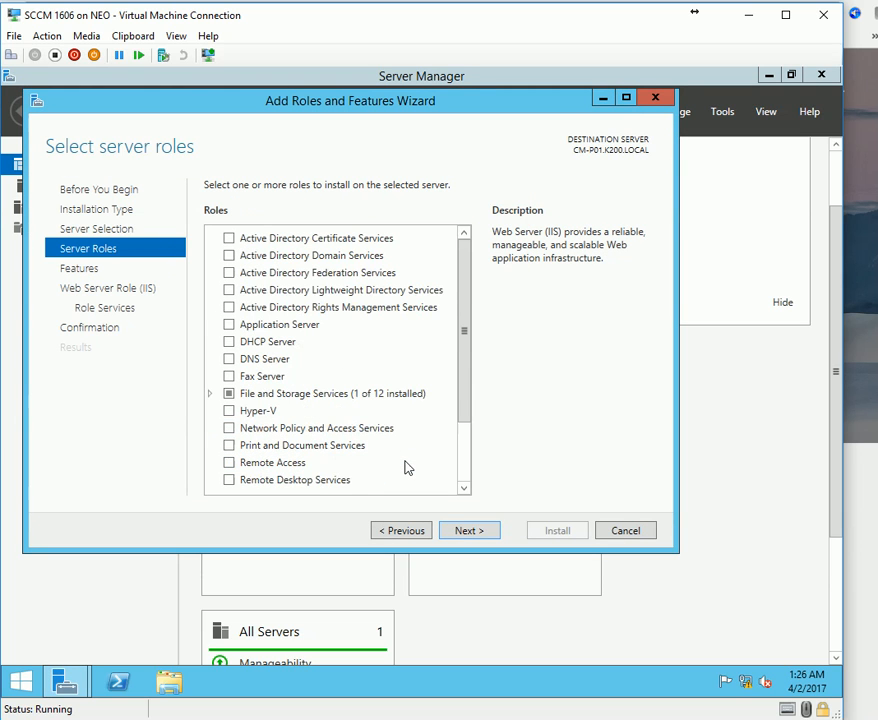
pyautogui.moveTo(468, 402); pyautogui.dragTo(463, 466)
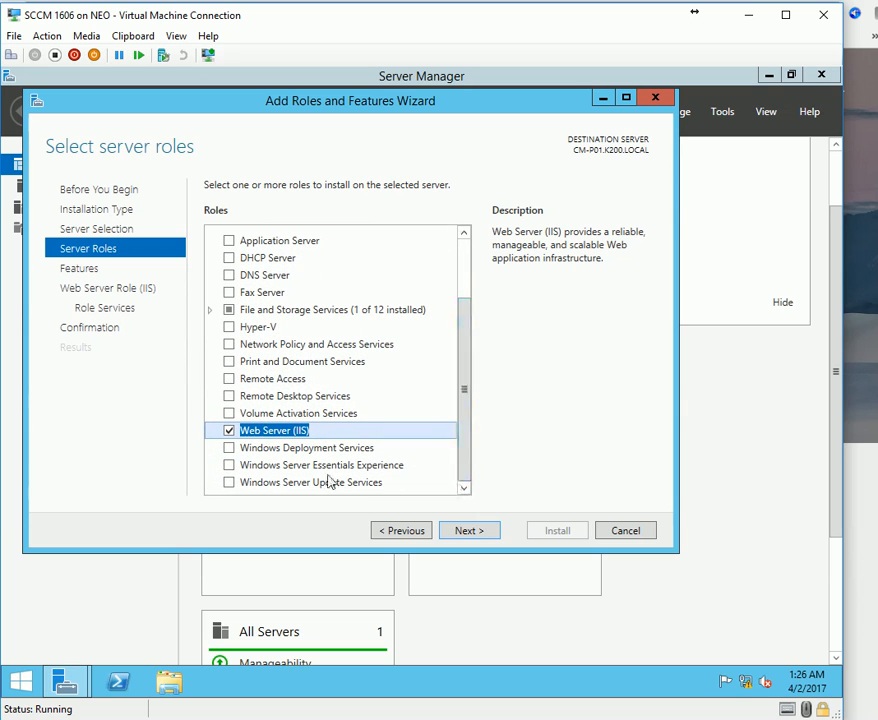
pyautogui.hotkey('alt', 'Tab')
# Highlight the blog's required roles and features list, BITS through .Net Framework 4.5.
pyautogui.scroll(-4, 252, 690)
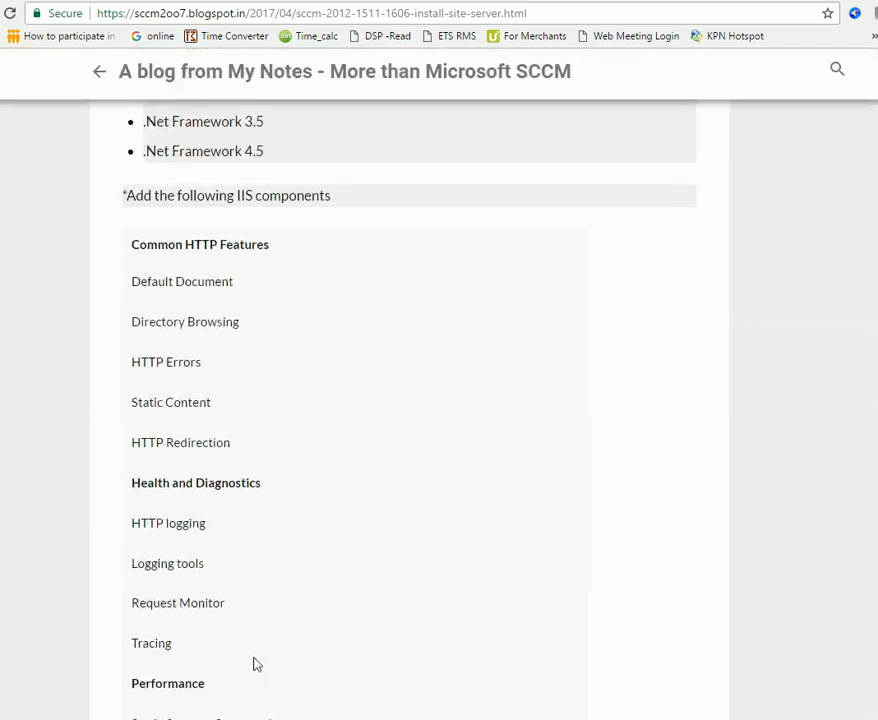
pyautogui.scroll(4, 276, 406)
pyautogui.scroll(-2, 155, 444)
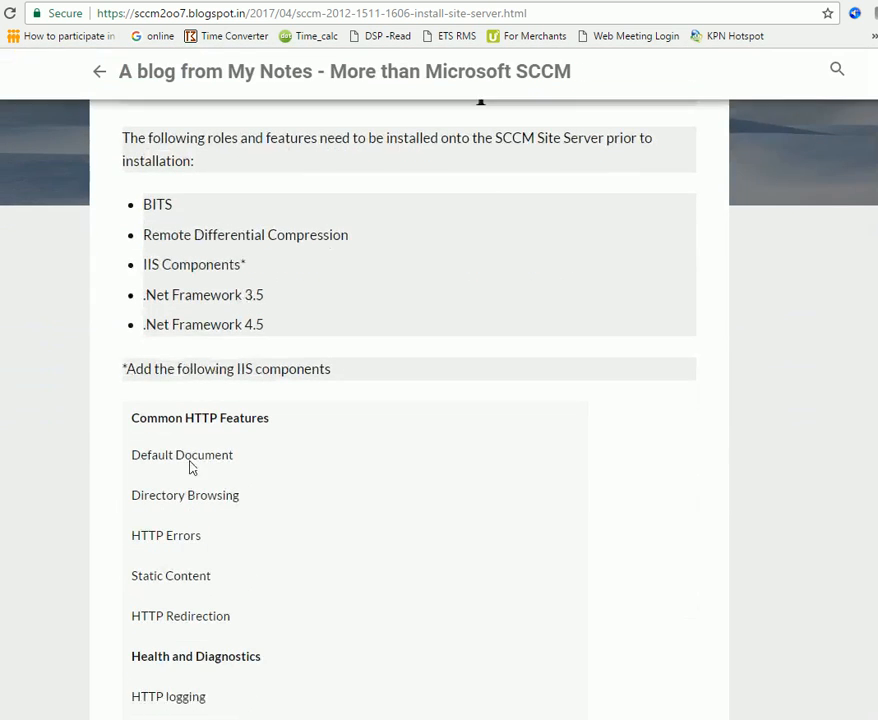
pyautogui.moveTo(138, 195); pyautogui.dragTo(262, 320)
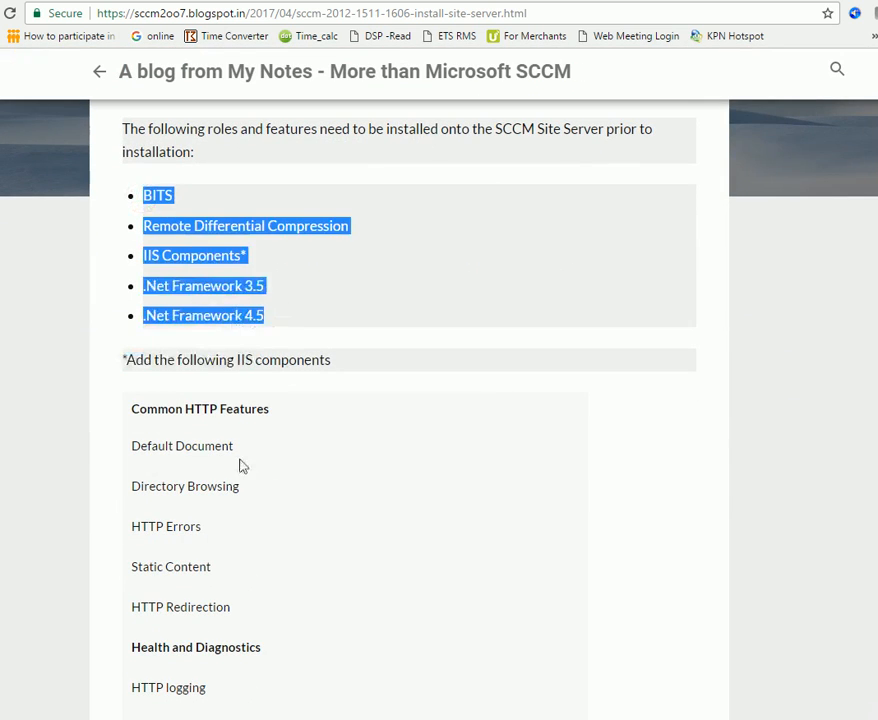
pyautogui.moveTo(214, 444); pyautogui.dragTo(268, 472)
pyautogui.moveTo(282, 317); pyautogui.dragTo(148, 208)
pyautogui.click(570, 716)
# On the Features page, include .NET Framework 3.5 Features and ASP.NET 4.5.
pyautogui.click(570, 716)
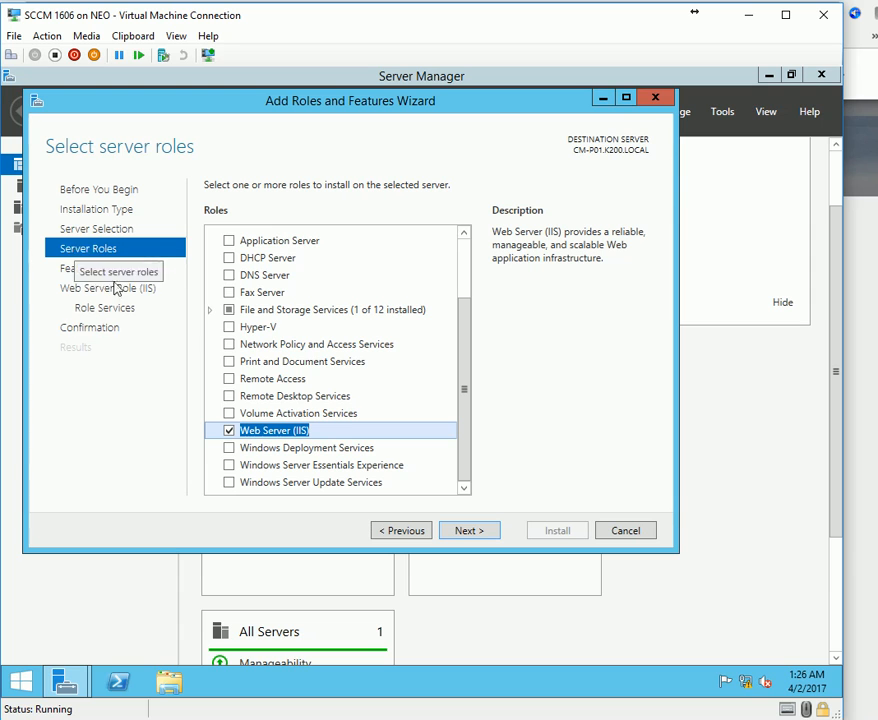
pyautogui.click(469, 530)
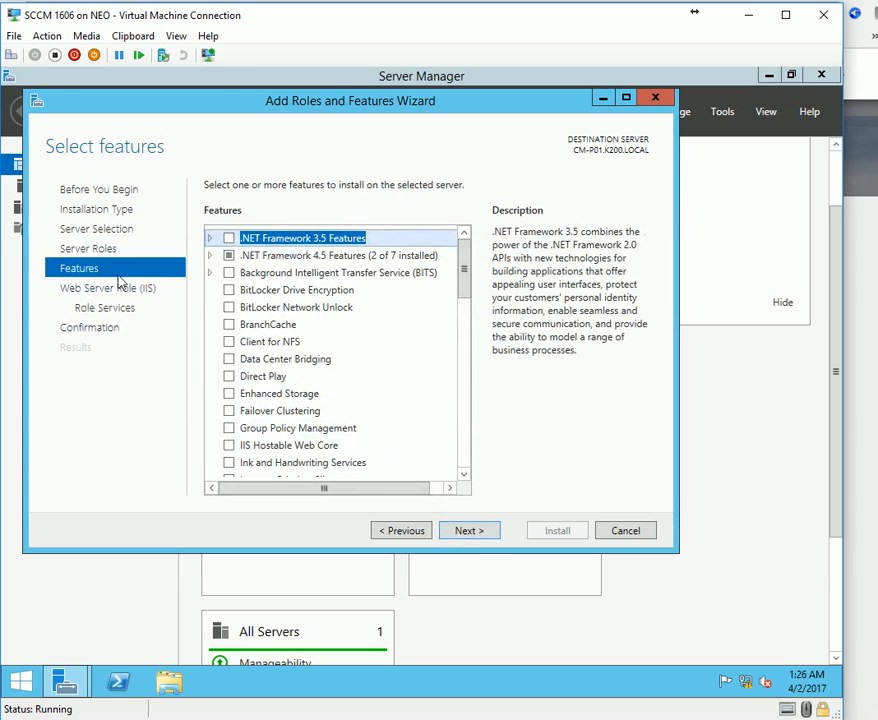
pyautogui.click(229, 238)
pyautogui.click(209, 255)
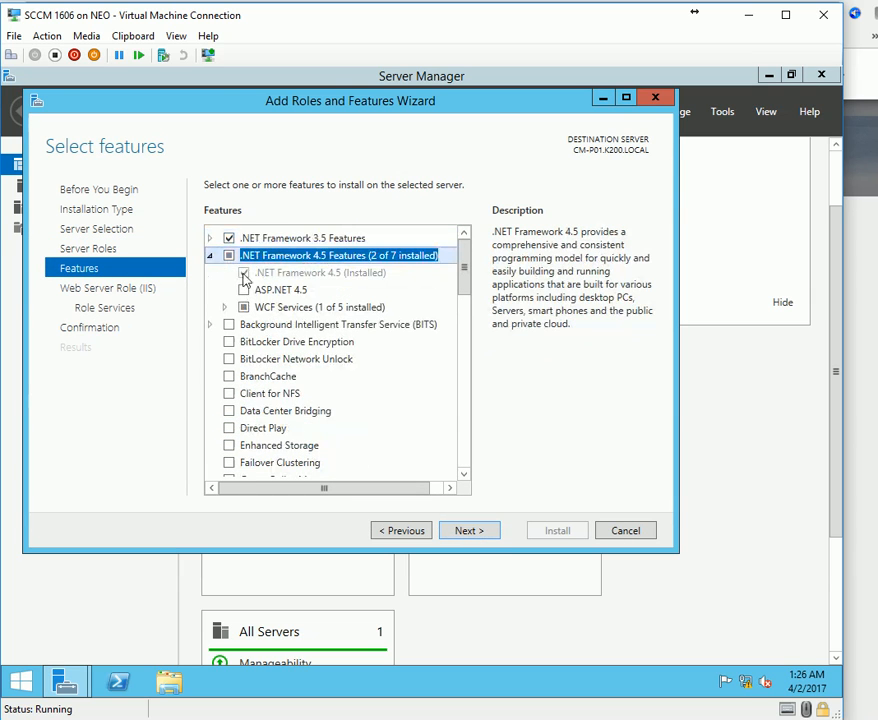
pyautogui.click(209, 238)
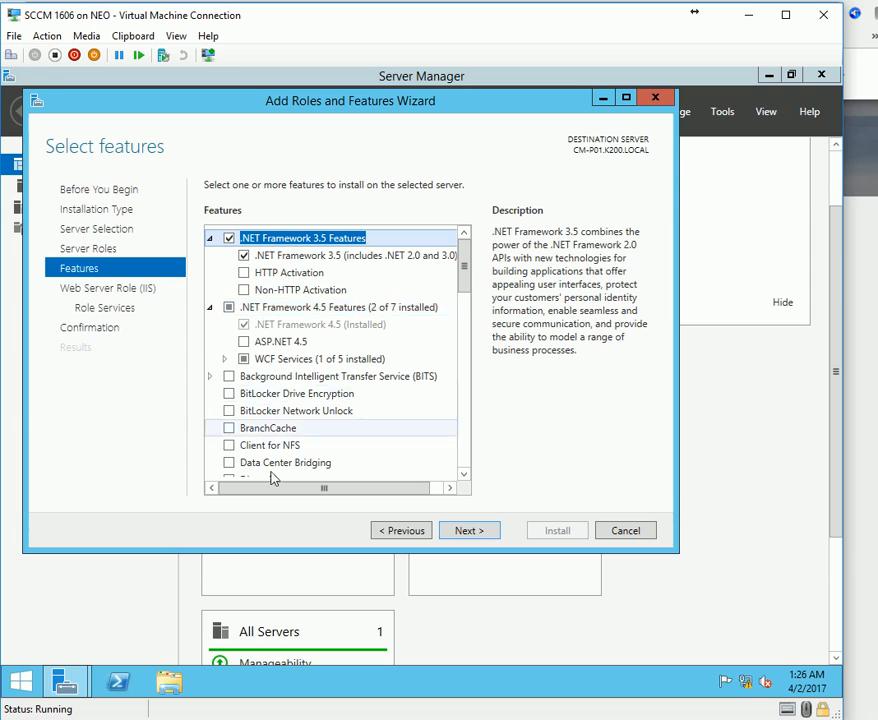
pyautogui.click(244, 341)
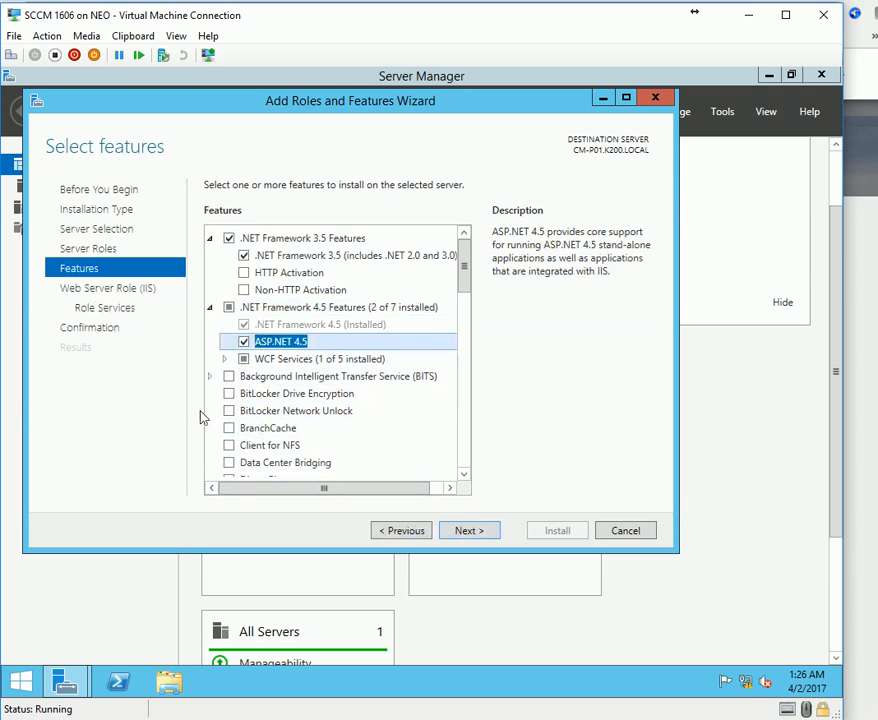
pyautogui.click(209, 309)
# Add BITS with its required features and Remote Differential Compression, then advance to IIS role services.
pyautogui.click(226, 325)
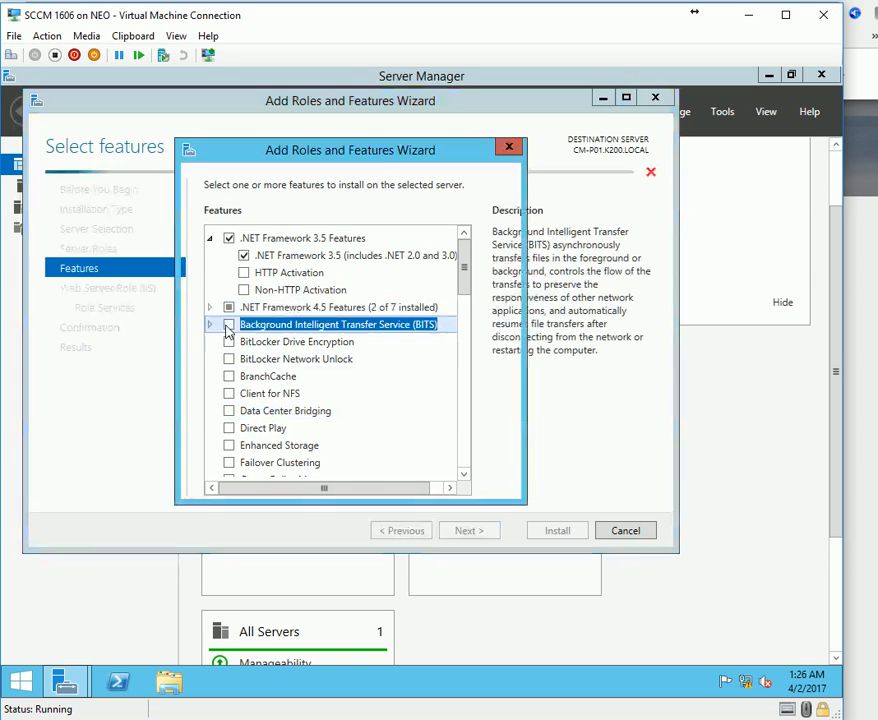
pyautogui.click(400, 462)
pyautogui.scroll(-2, 380, 423)
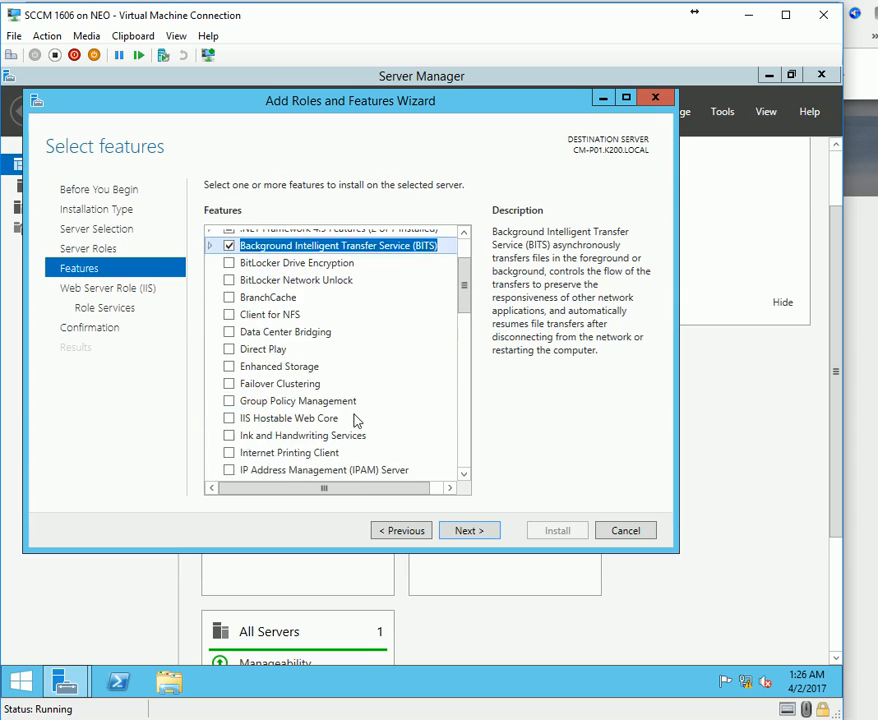
pyautogui.click(210, 246)
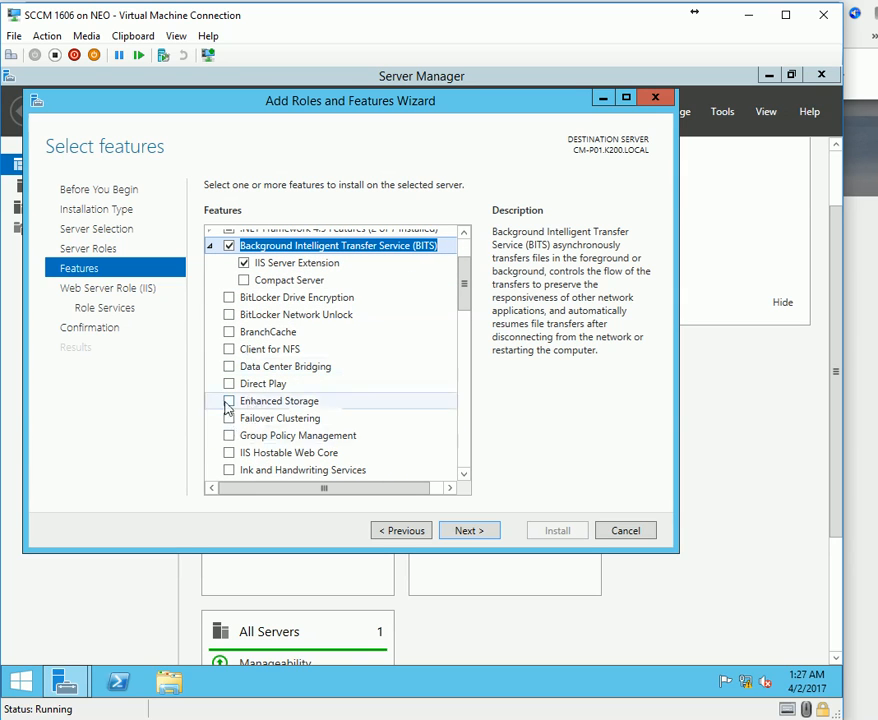
pyautogui.scroll(-5, 337, 462)
pyautogui.scroll(-2, 315, 470)
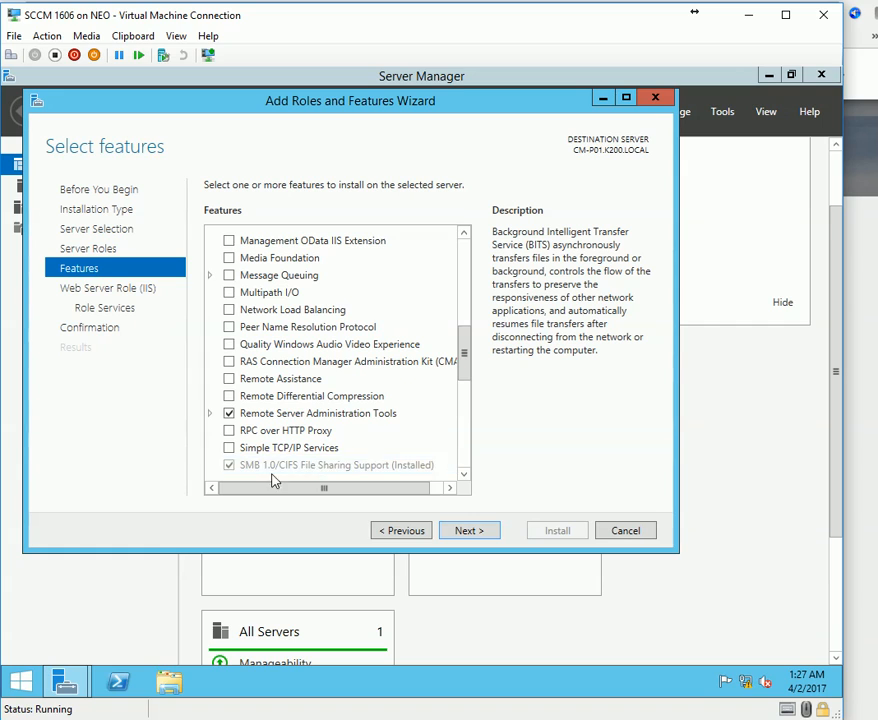
pyautogui.click(230, 396)
pyautogui.click(230, 396)
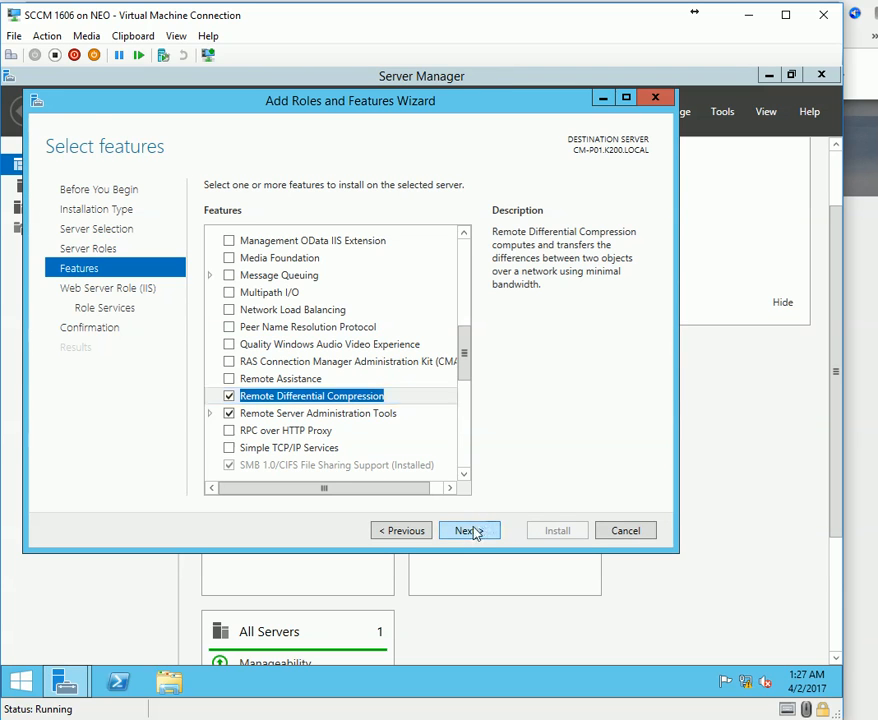
pyautogui.click(475, 532)
pyautogui.click(480, 530)
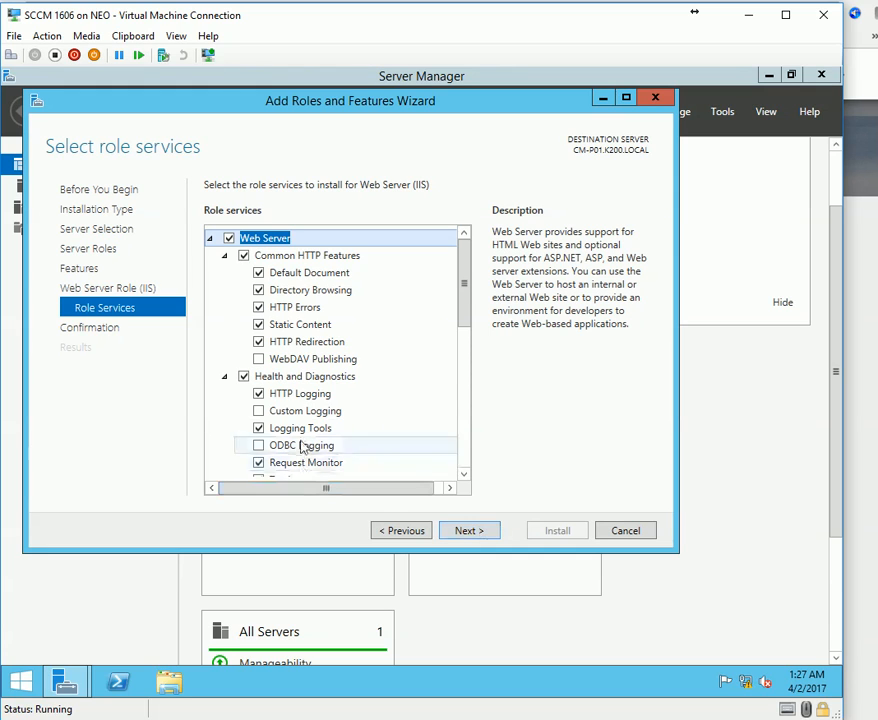
# Enable Basic, Windows and URL Authorization plus IP and Domain Restrictions in IIS security.
pyautogui.scroll(-2, 427, 431)
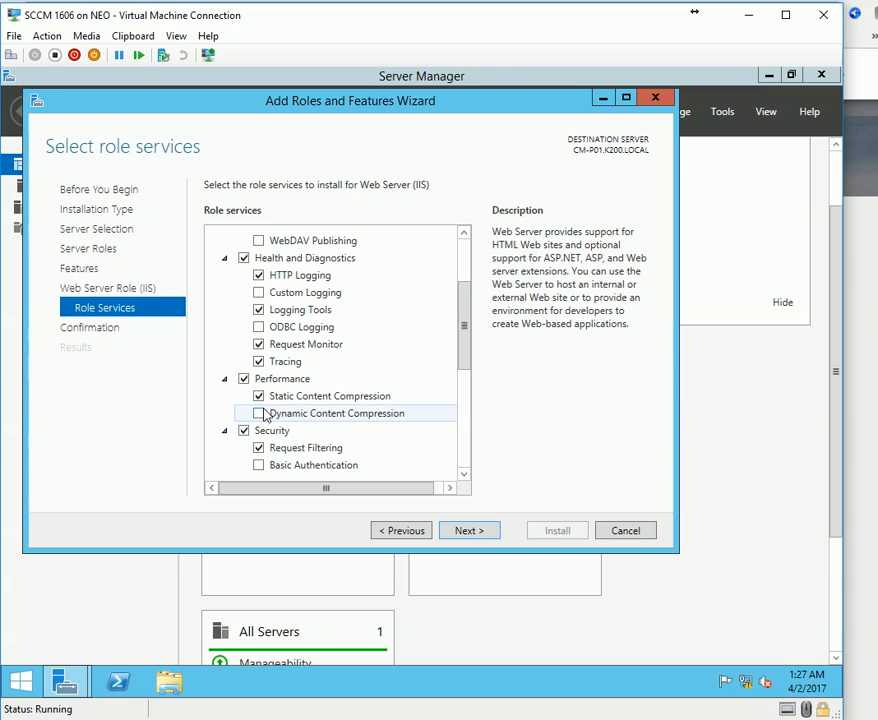
pyautogui.scroll(-2, 262, 421)
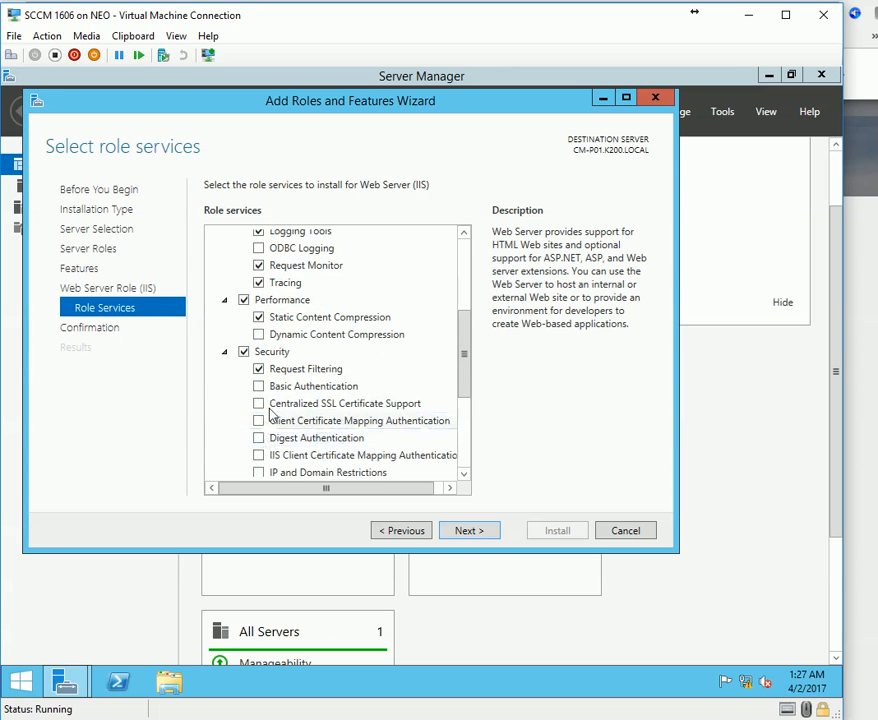
pyautogui.click(259, 387)
pyautogui.scroll(-2, 262, 440)
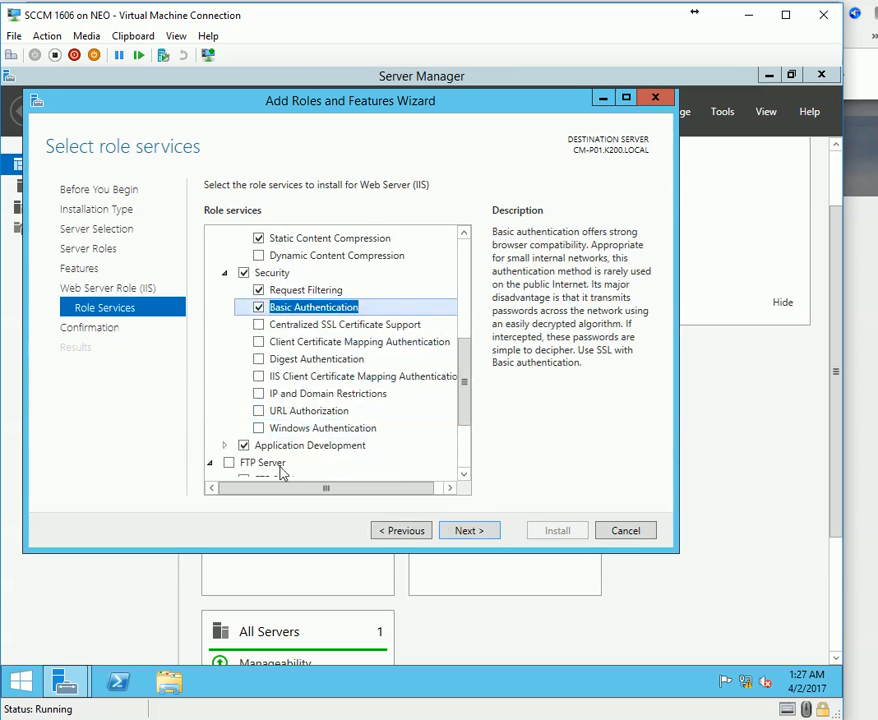
pyautogui.click(259, 428)
pyautogui.click(259, 411)
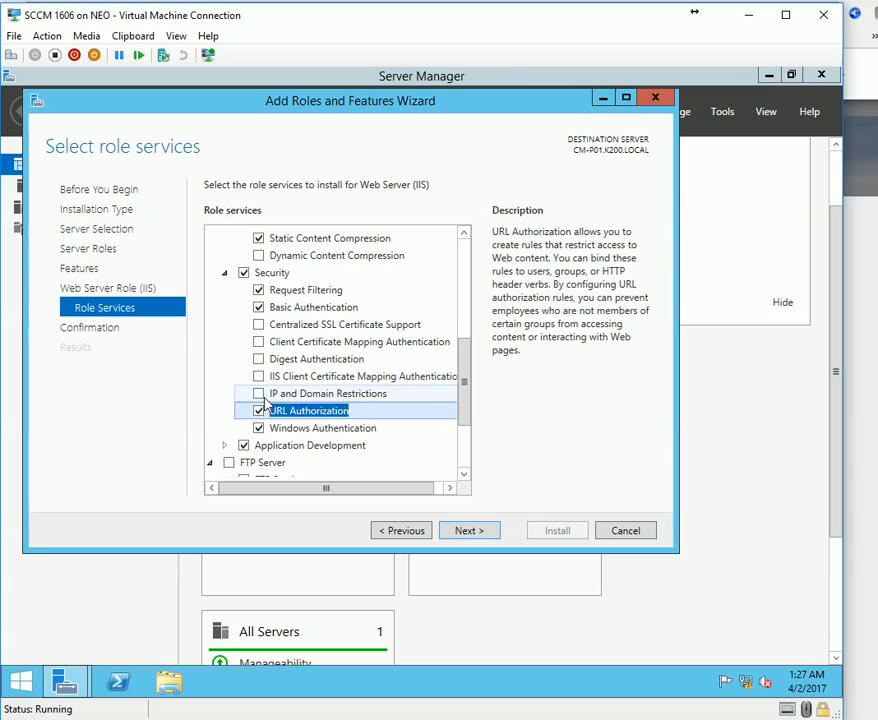
pyautogui.click(258, 394)
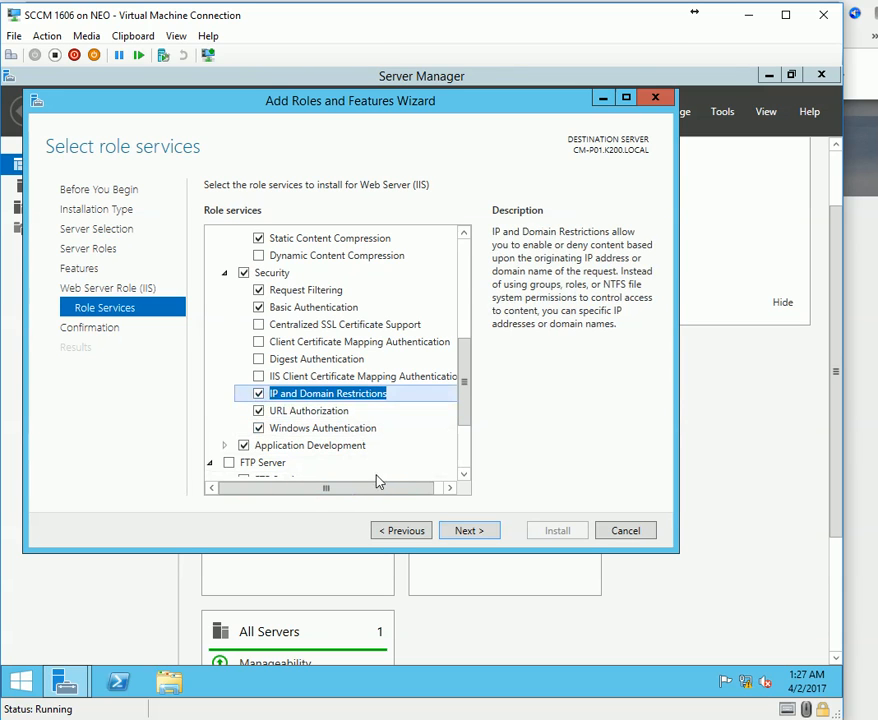
# Enable IIS 6 WMI Compatibility, Scripting Tools, Management Console, Management Service and IIS Management Scripts and Tools.
pyautogui.scroll(-2, 318, 450)
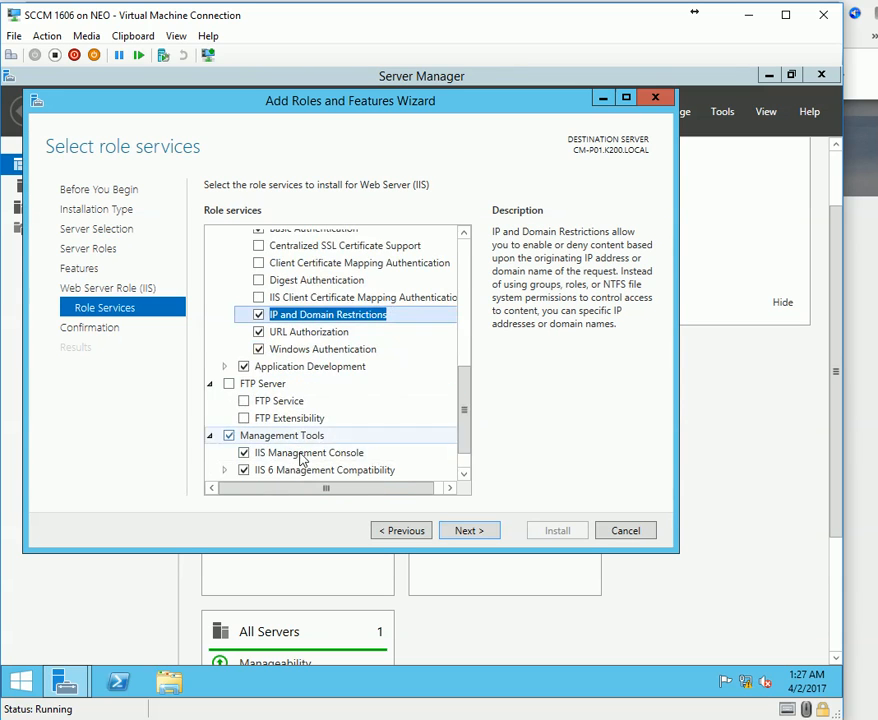
pyautogui.scroll(-1, 302, 458)
pyautogui.click(238, 434)
pyautogui.click(225, 434)
pyautogui.scroll(-2, 302, 436)
pyautogui.click(258, 432)
pyautogui.click(258, 416)
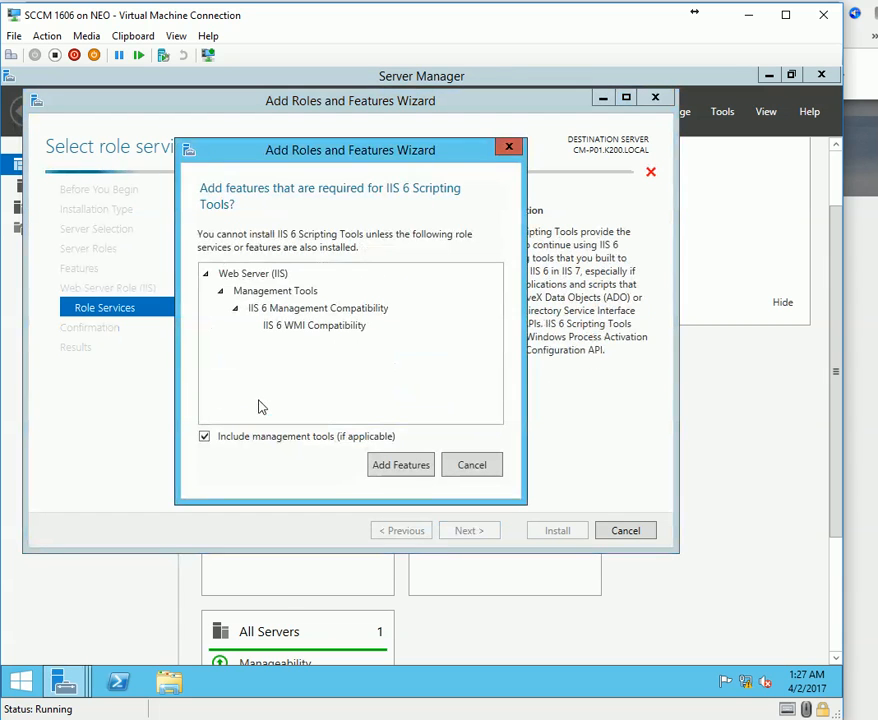
pyautogui.click(410, 467)
pyautogui.click(259, 399)
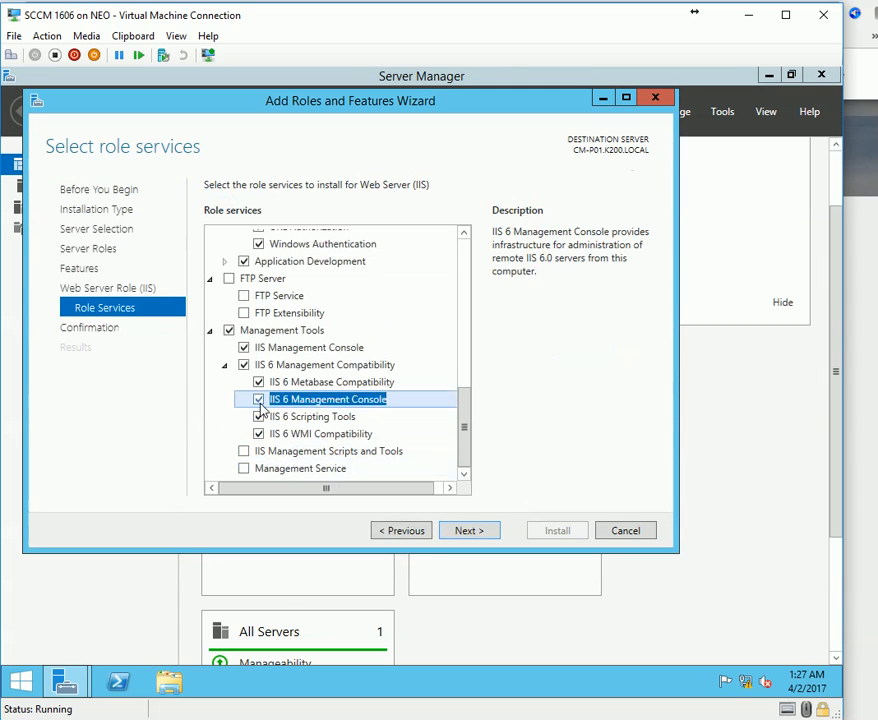
pyautogui.click(245, 468)
pyautogui.click(249, 454)
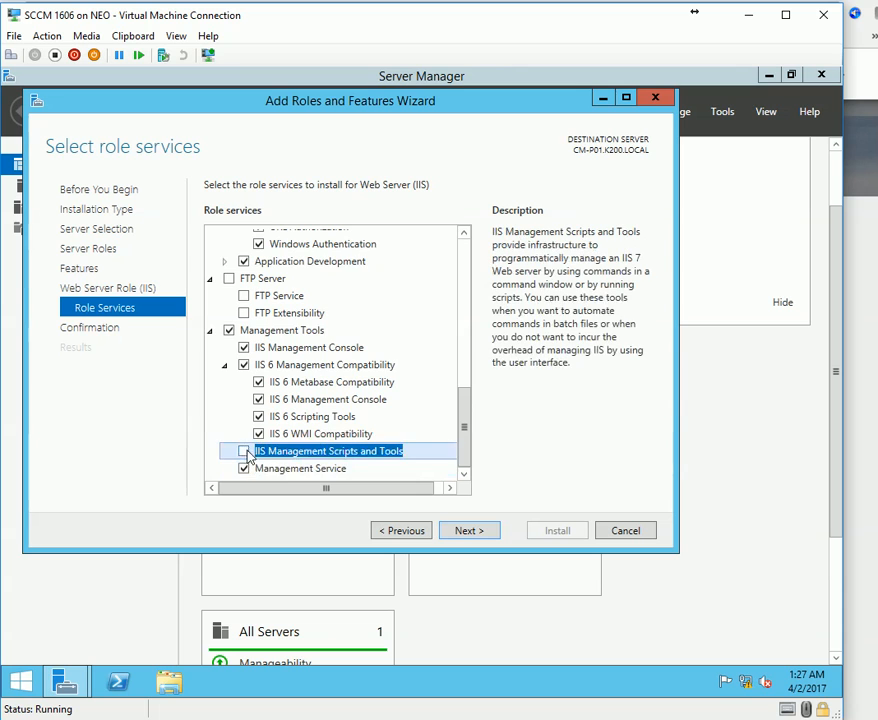
pyautogui.click(245, 451)
pyautogui.scroll(2, 382, 464)
pyautogui.click(862, 621)
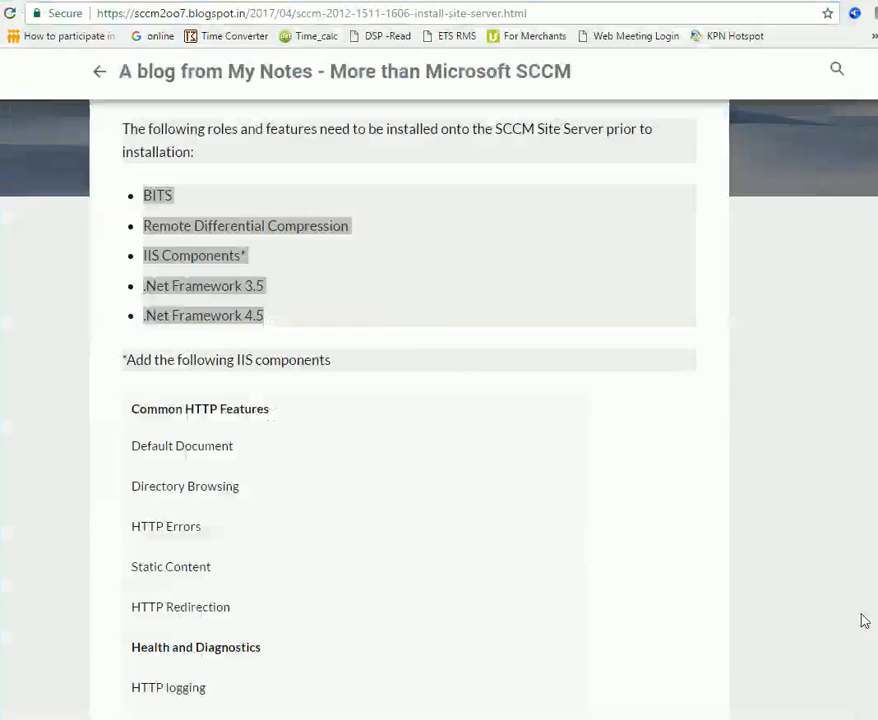
pyautogui.scroll(3, 345, 515)
pyautogui.moveTo(180, 327); pyautogui.dragTo(597, 336)
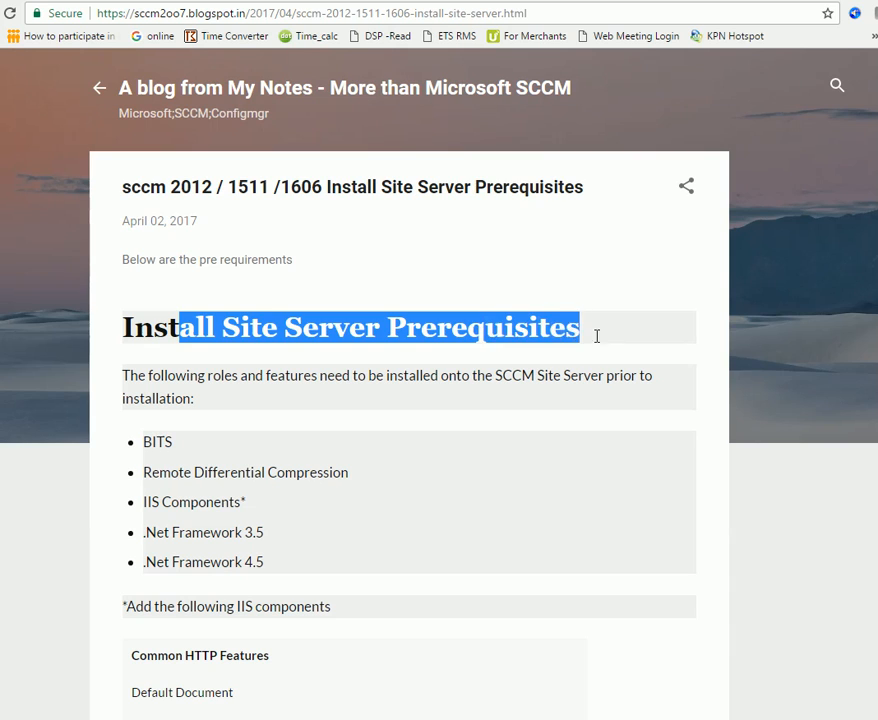
pyautogui.moveTo(274, 465); pyautogui.dragTo(143, 441)
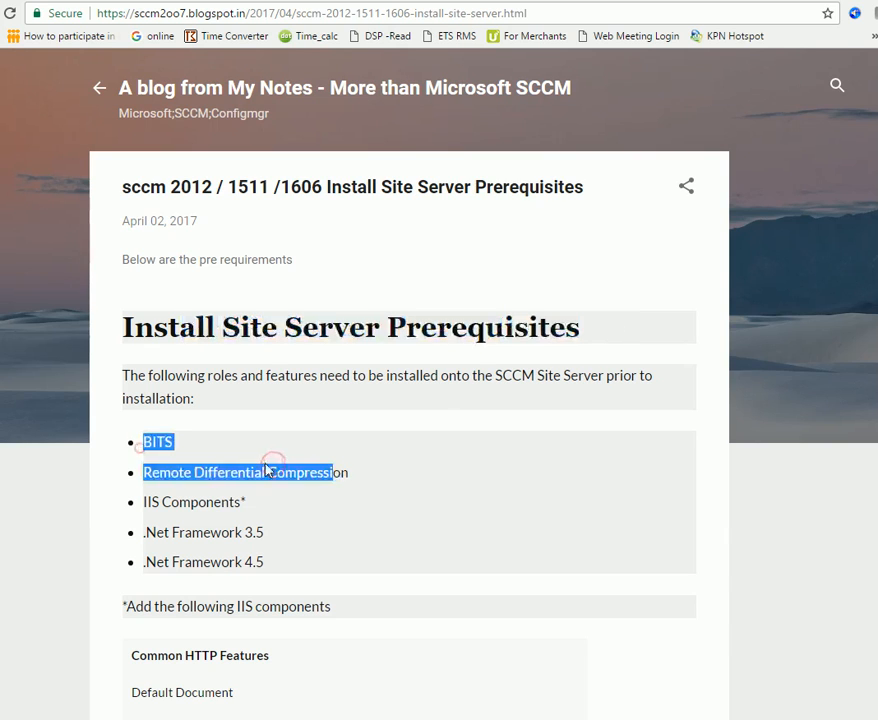
pyautogui.tripleClick(150, 470)
pyautogui.click(150, 470)
pyautogui.doubleClick(233, 502)
pyautogui.click(176, 527)
pyautogui.moveTo(229, 502); pyautogui.dragTo(254, 502)
pyautogui.moveTo(124, 606); pyautogui.dragTo(386, 673)
pyautogui.moveTo(148, 532); pyautogui.dragTo(265, 533)
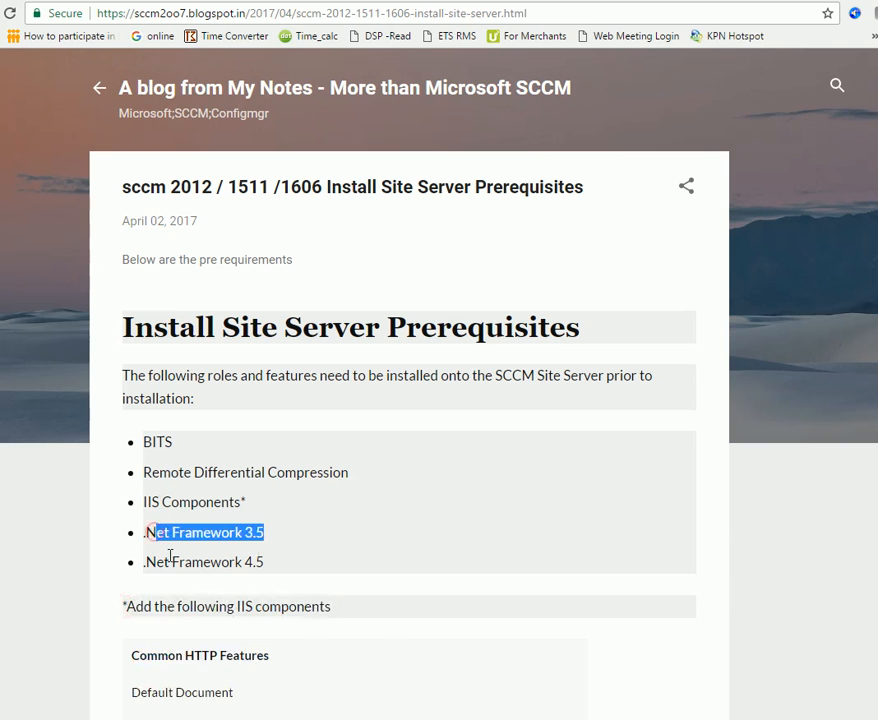
pyautogui.moveTo(172, 556); pyautogui.dragTo(265, 563)
pyautogui.hotkey('alt', 'Tab')
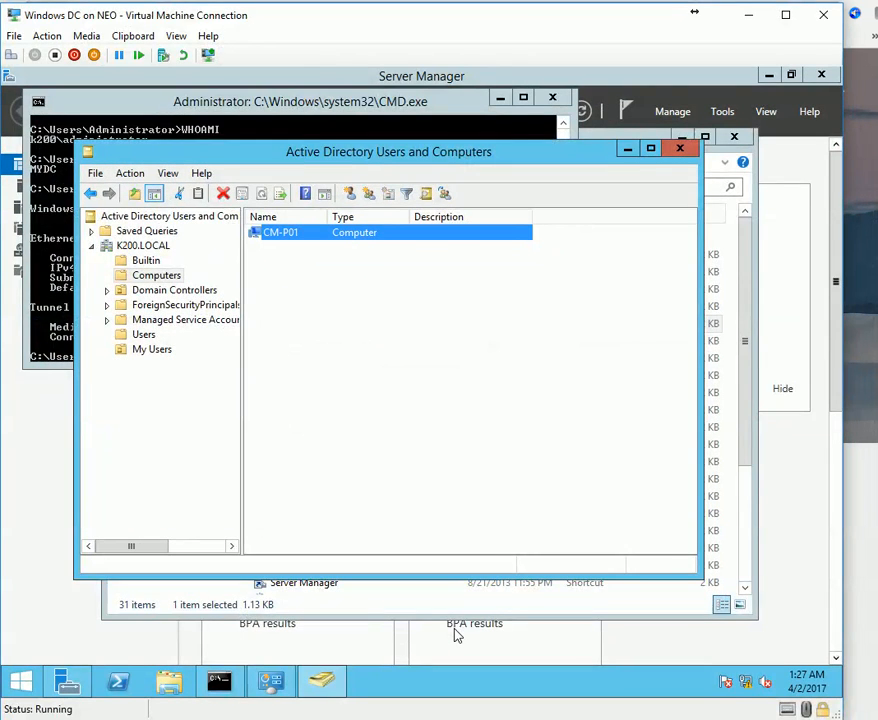
pyautogui.hotkey('alt', 'Tab')
# Under Application Development, enable .NET Extensibility 3.5, .NET Extensibility 4.5 and ASP.
pyautogui.scroll(-2, 445, 467)
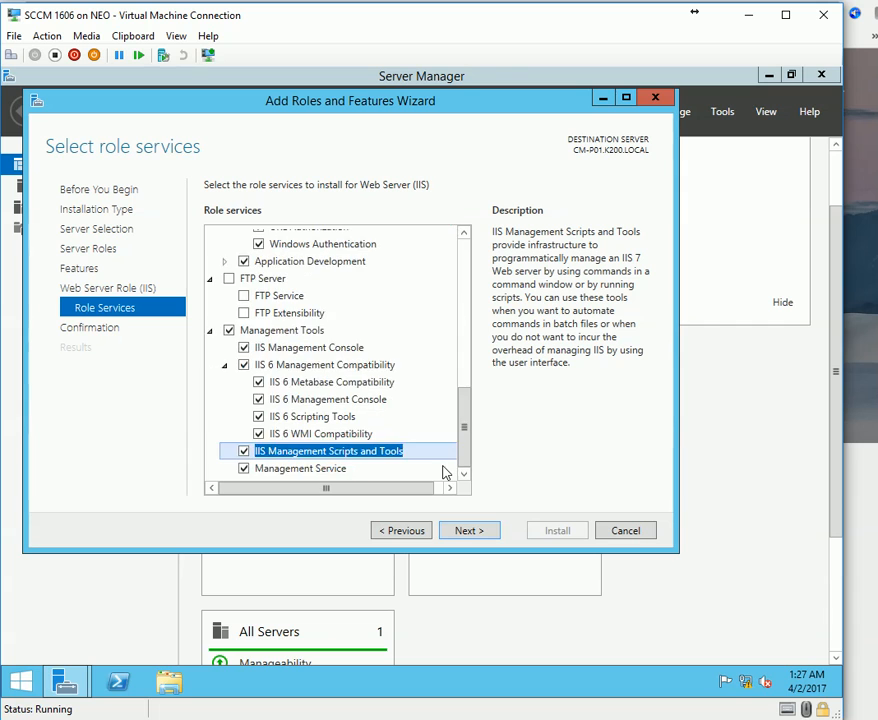
pyautogui.scroll(2, 300, 433)
pyautogui.click(225, 380)
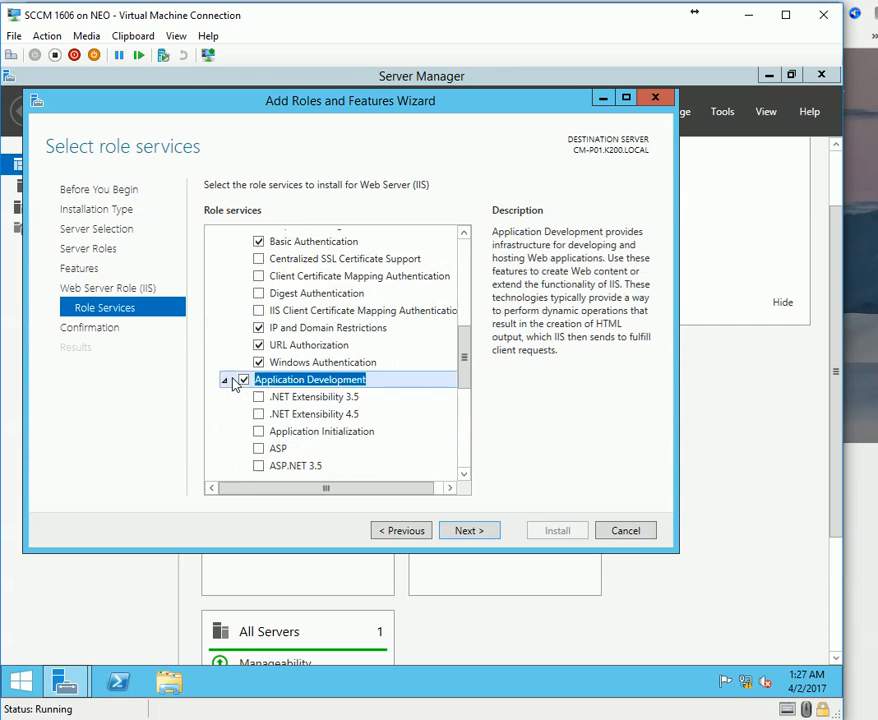
pyautogui.click(259, 397)
pyautogui.click(259, 414)
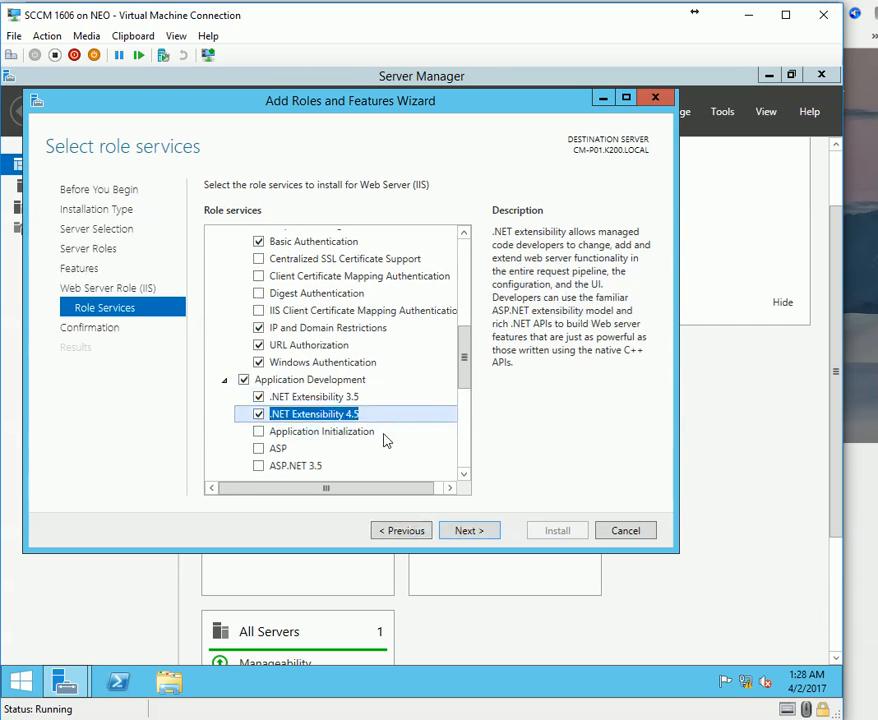
pyautogui.scroll(-2, 386, 440)
pyautogui.click(259, 368)
# Enable ASP.NET 3.5 with its required features and ASP.NET 4.5, then review the role services list.
pyautogui.scroll(-1, 300, 425)
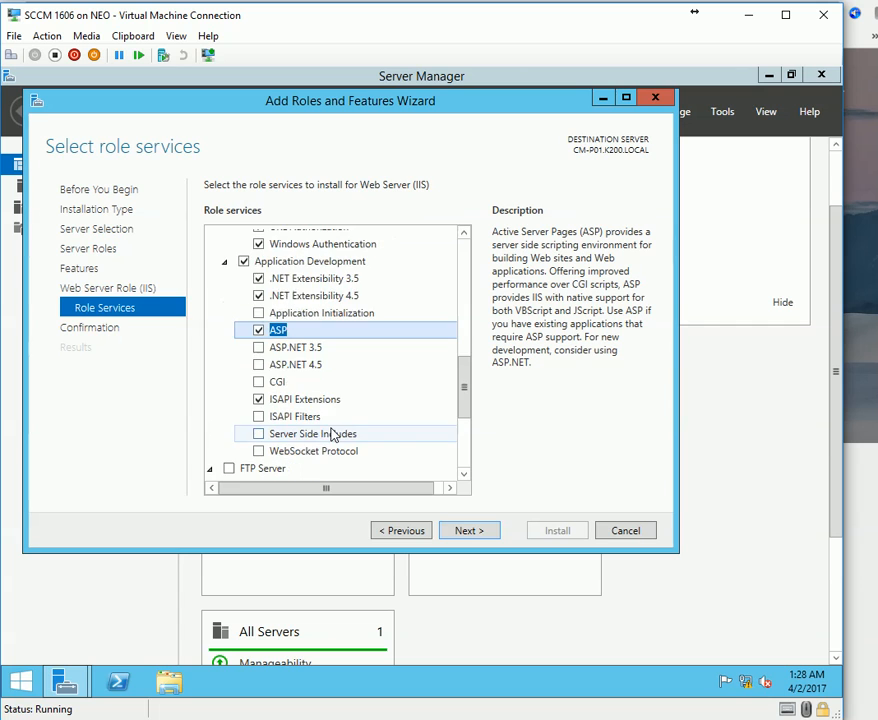
pyautogui.click(261, 347)
pyautogui.click(400, 454)
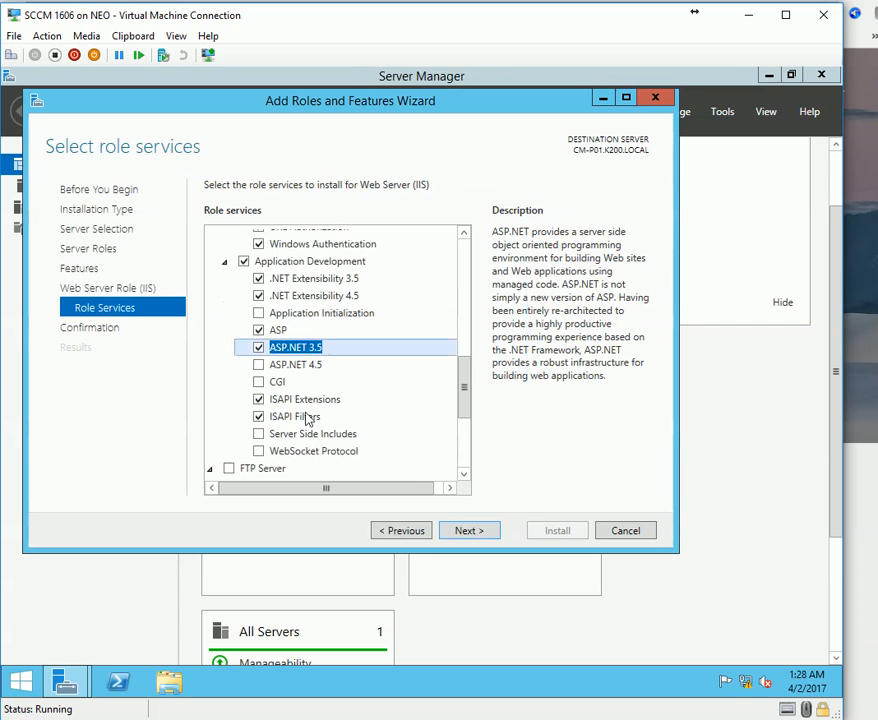
pyautogui.click(259, 364)
pyautogui.scroll(-1, 308, 458)
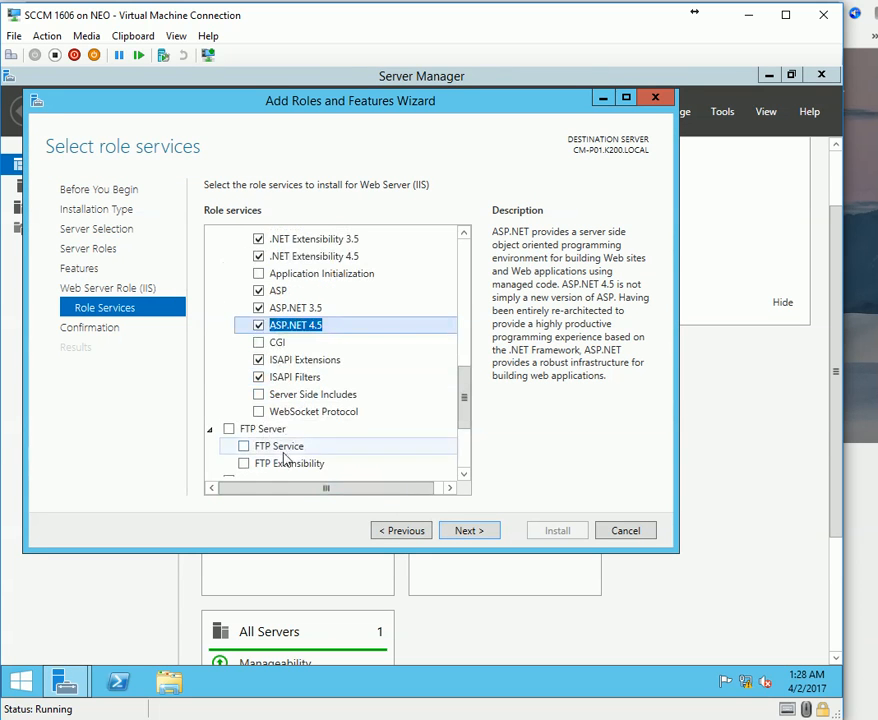
pyautogui.scroll(10, 416, 448)
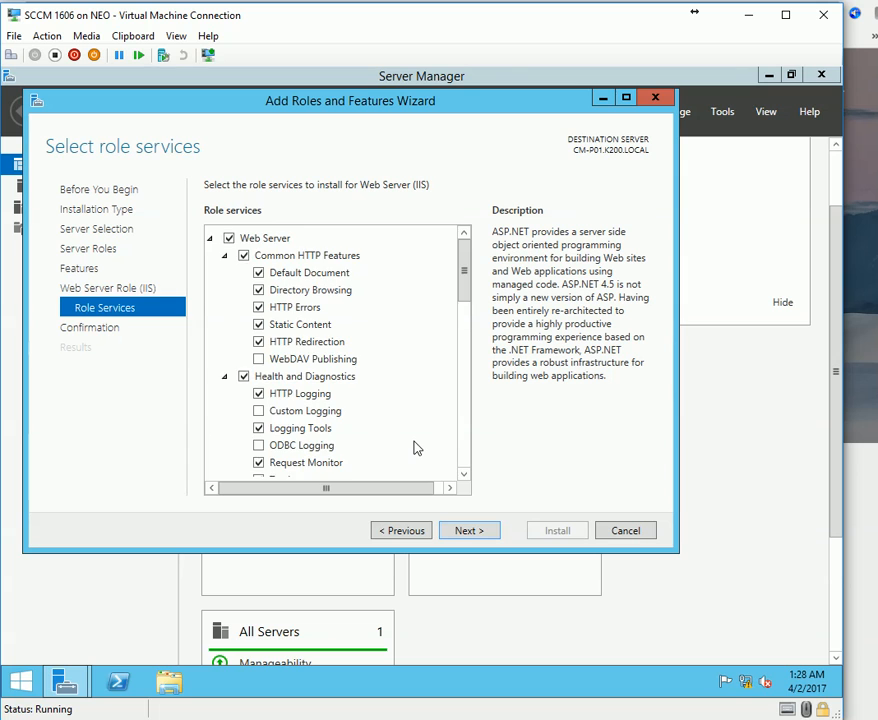
pyautogui.scroll(-2, 416, 448)
pyautogui.scroll(2, 418, 446)
pyautogui.scroll(-7, 421, 444)
pyautogui.scroll(-2, 410, 420)
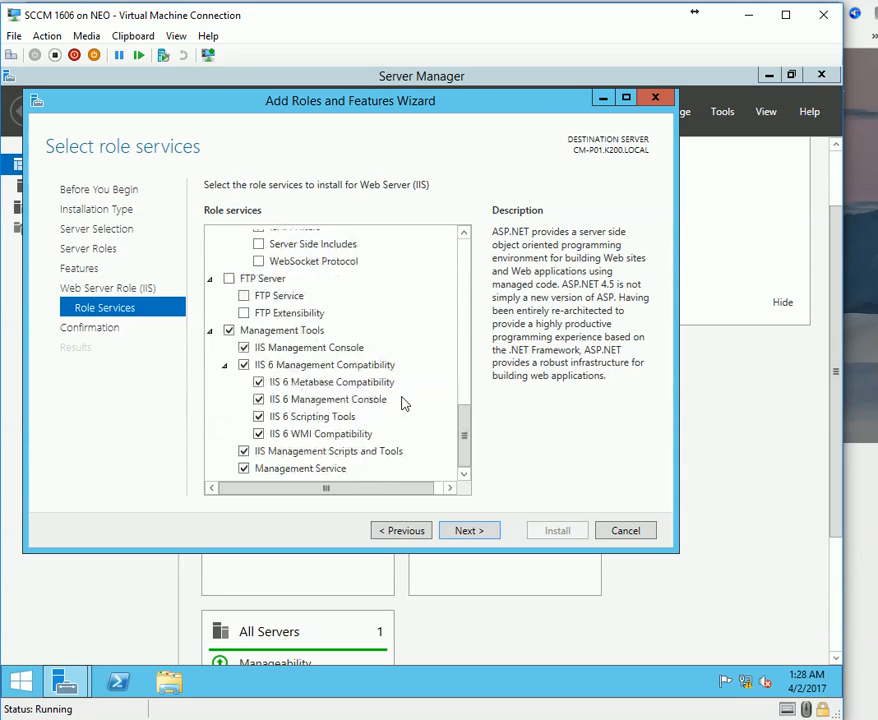
pyautogui.scroll(3, 310, 397)
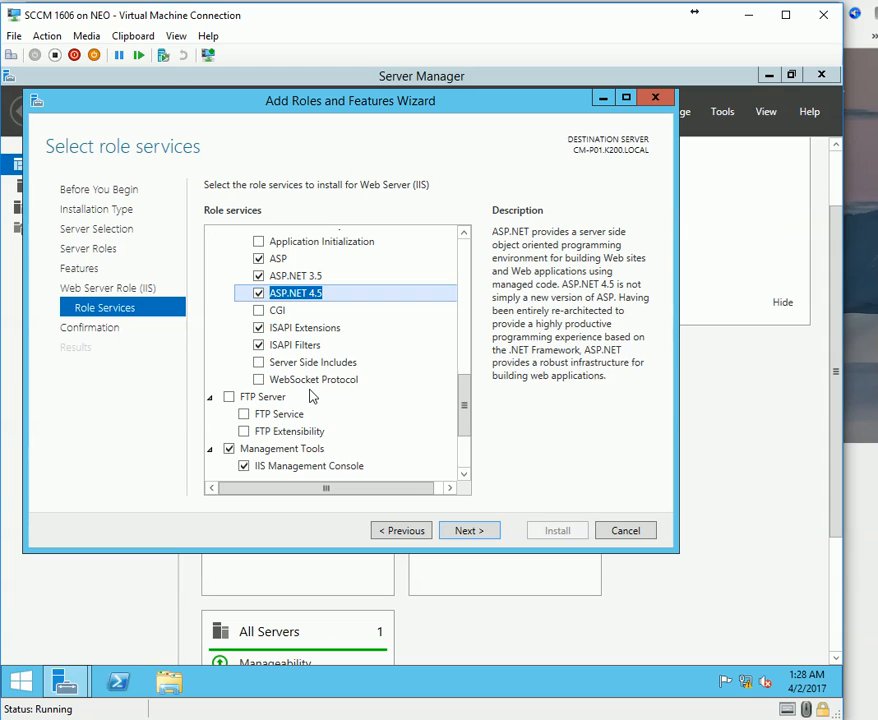
pyautogui.scroll(5, 314, 399)
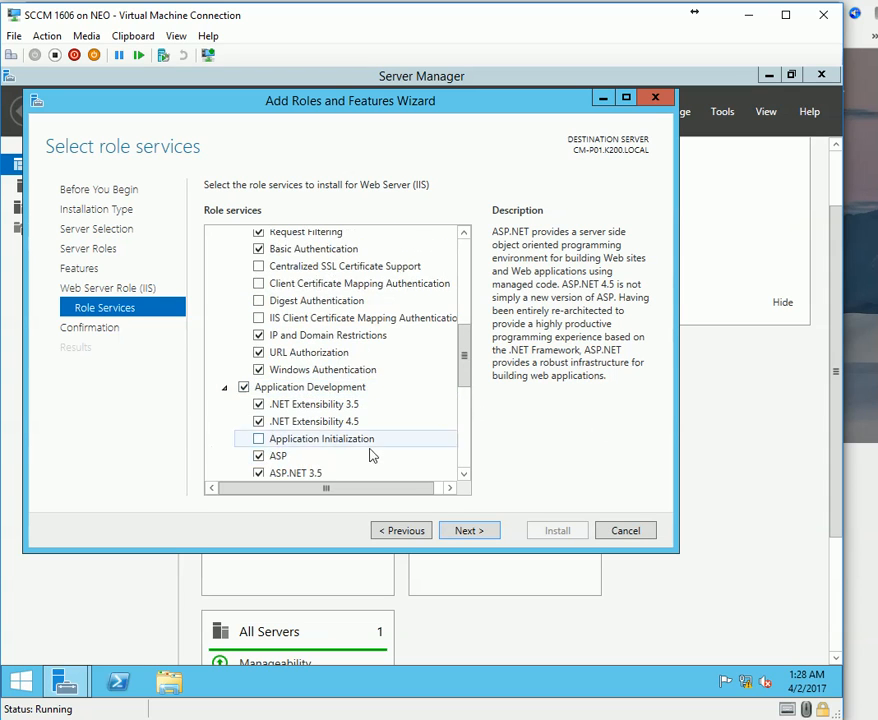
pyautogui.scroll(3, 358, 442)
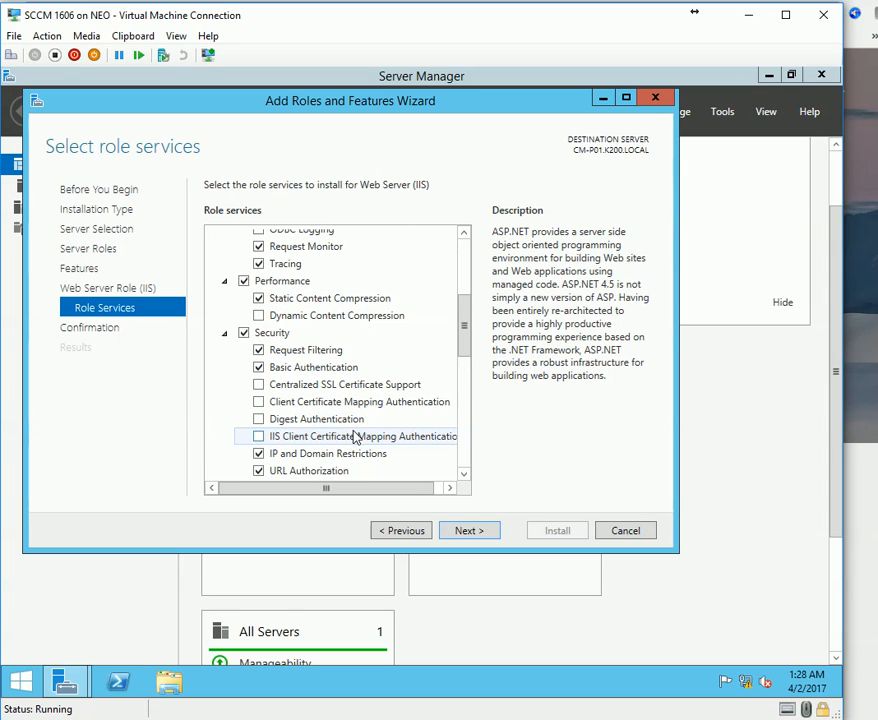
pyautogui.click(474, 531)
# Install the selected roles and features on CM-P01, which fails because source files are missing.
pyautogui.click(558, 531)
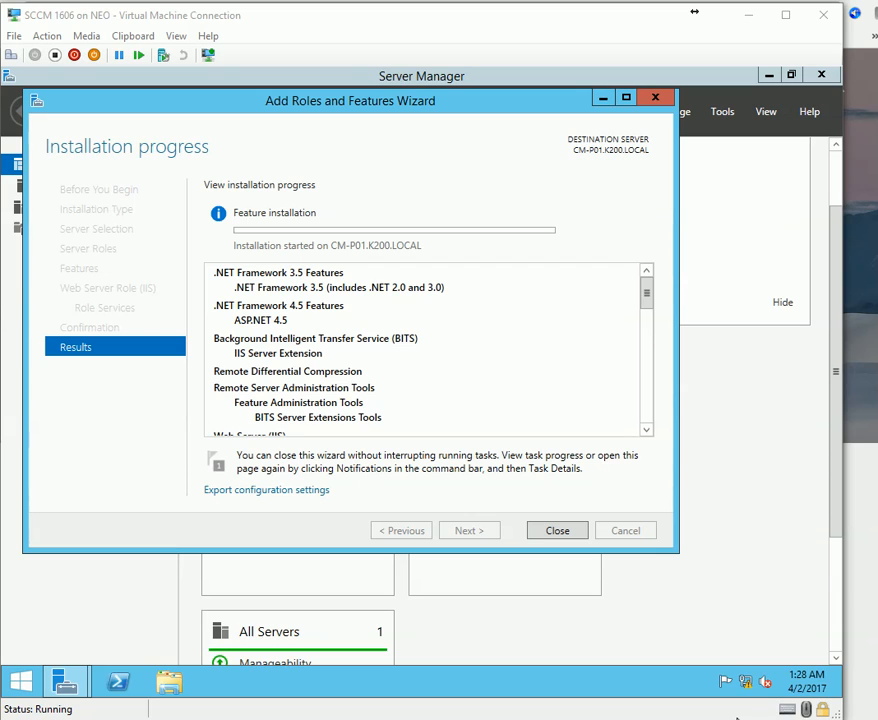
pyautogui.click(736, 717)
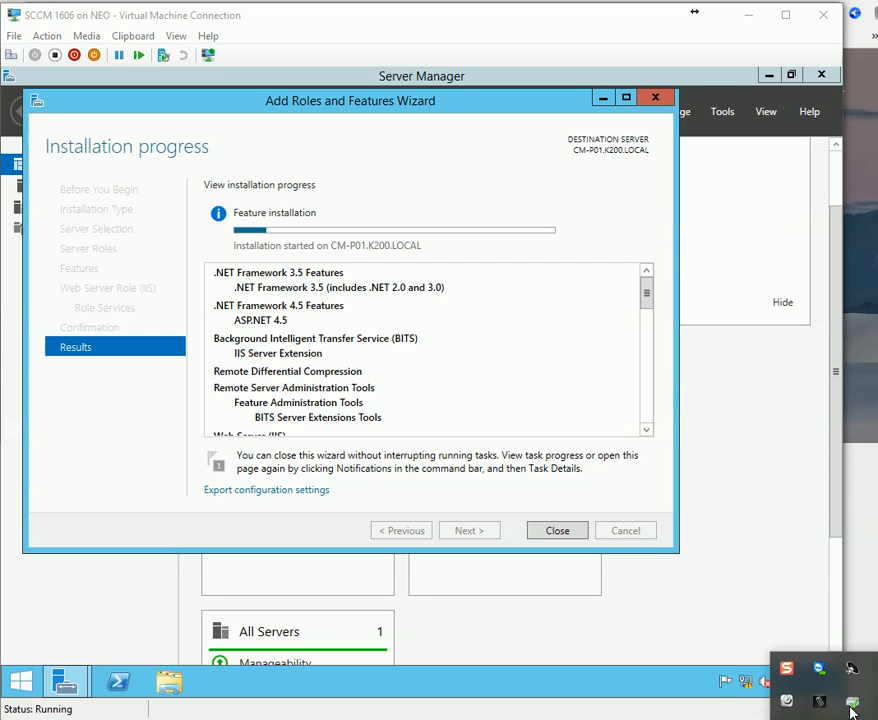
pyautogui.click(828, 607)
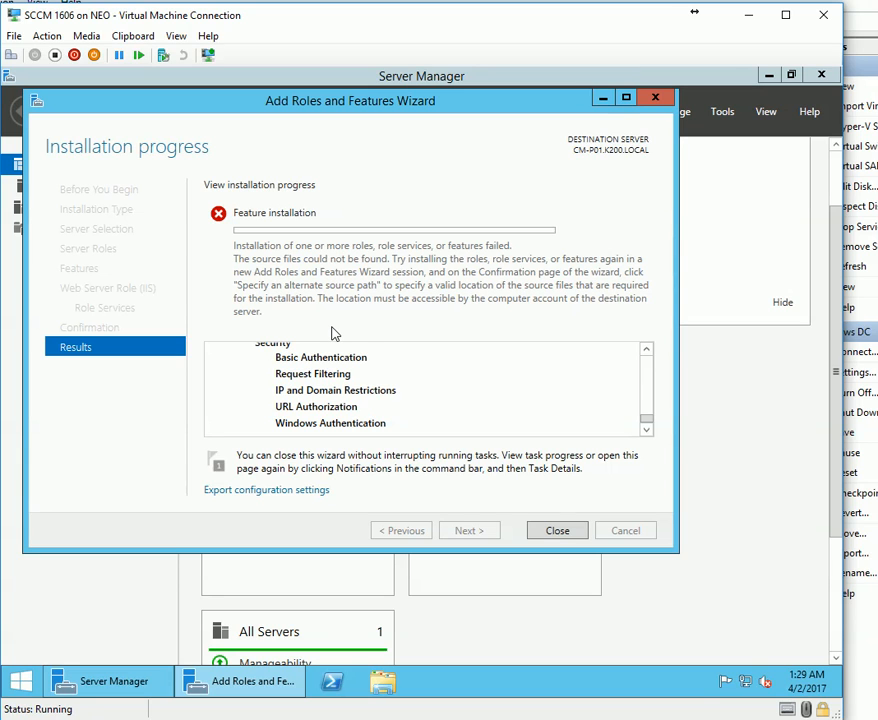
# Close the failed wizard and review the failed installation's details from the notifications.
pyautogui.click(550, 540)
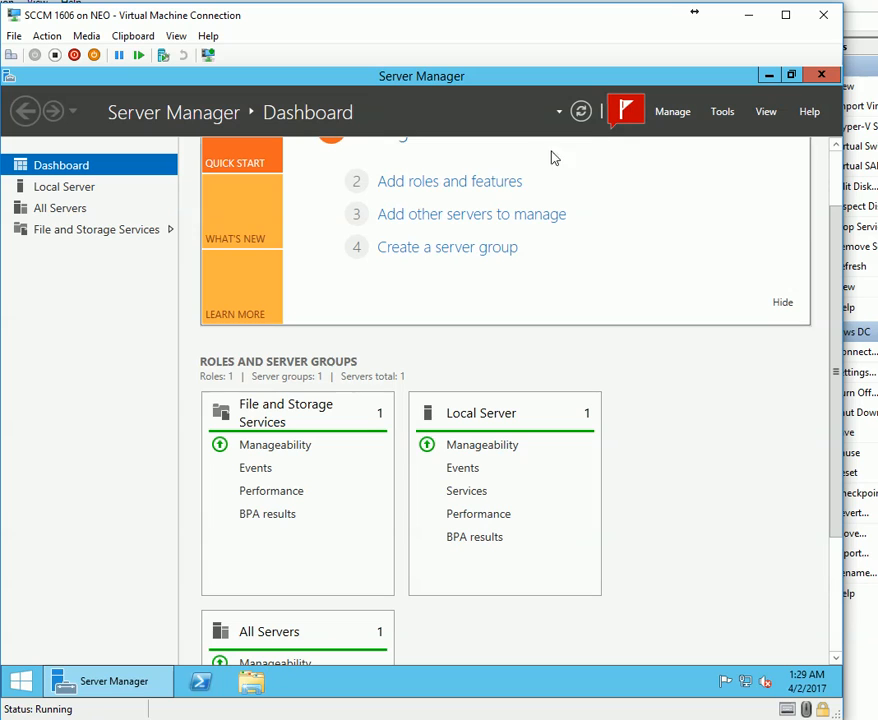
pyautogui.click(620, 115)
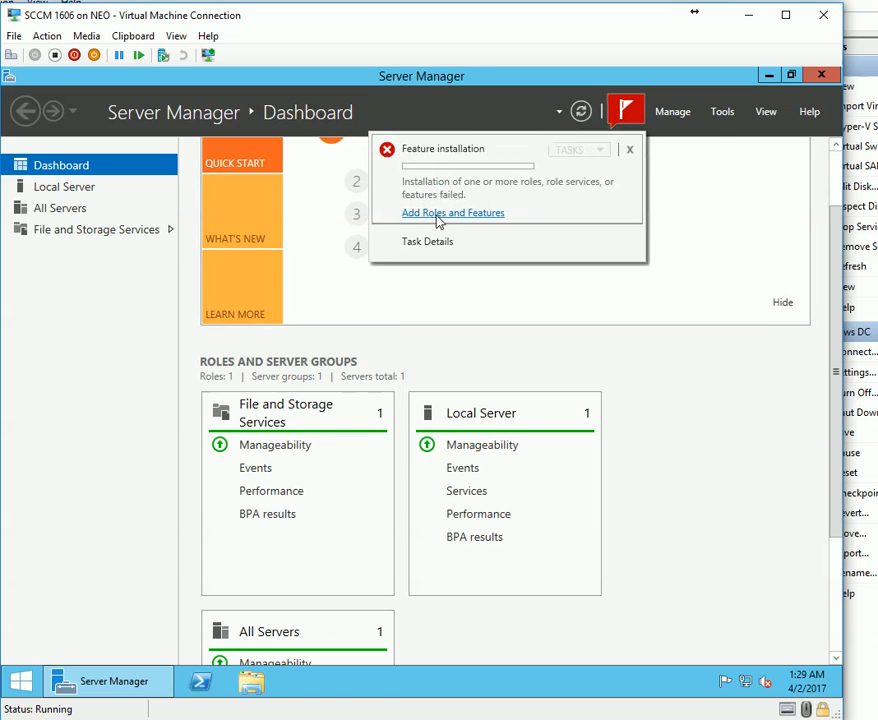
pyautogui.click(438, 217)
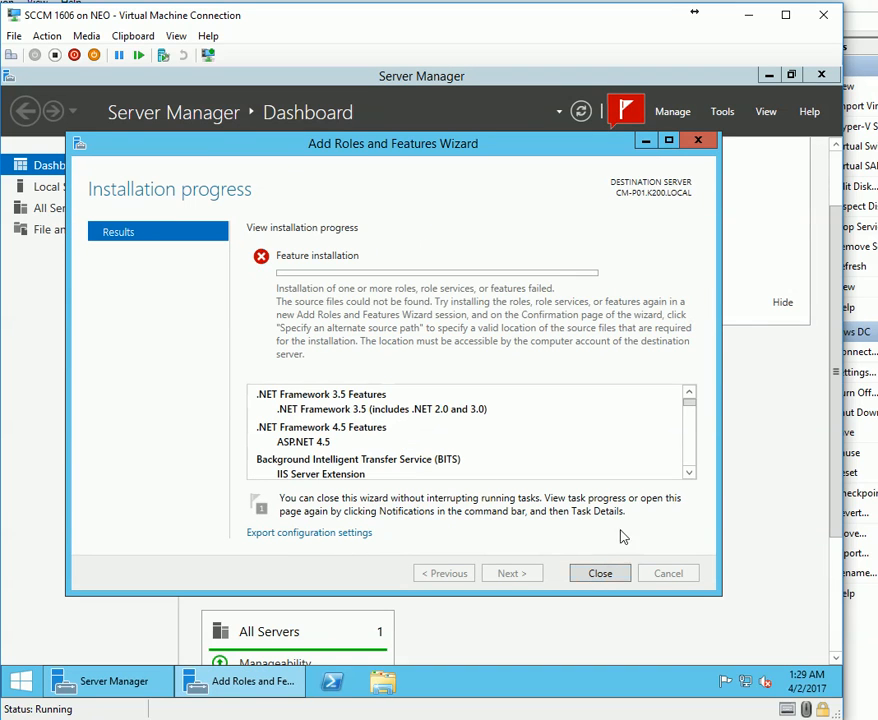
pyautogui.moveTo(689, 404); pyautogui.dragTo(690, 472)
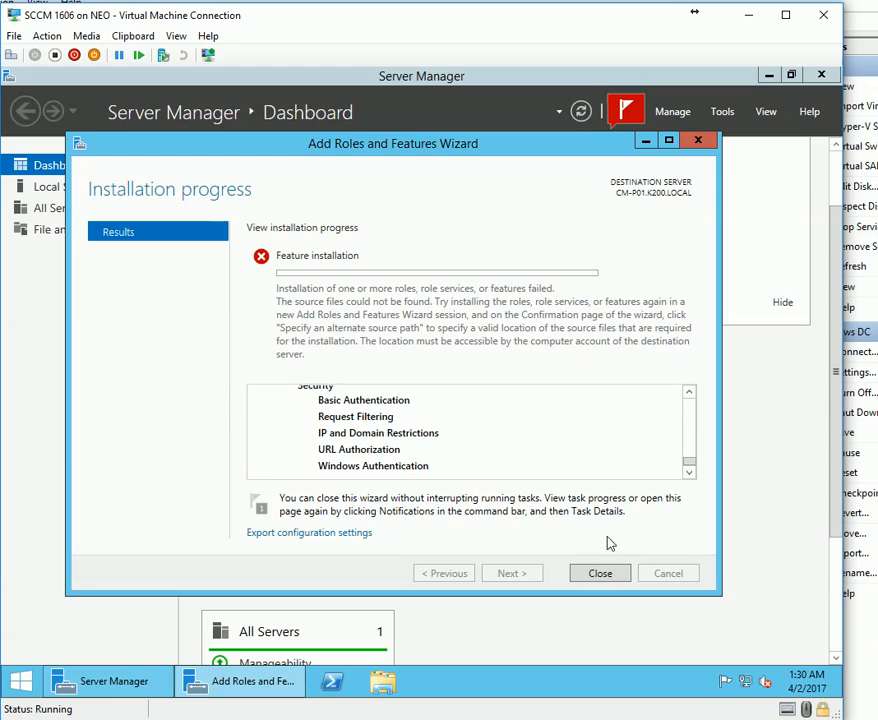
pyautogui.click(600, 574)
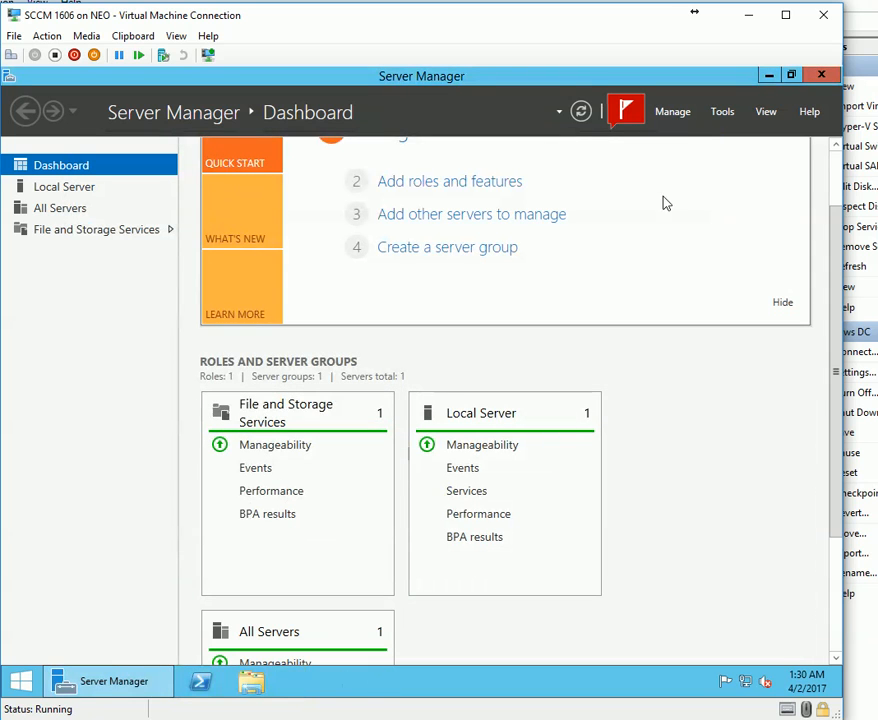
# Restart Add Roles and Features as role-based, check the mounted DVD drive, and keep CM-P01 as destination.
pyautogui.click(676, 114)
pyautogui.click(698, 130)
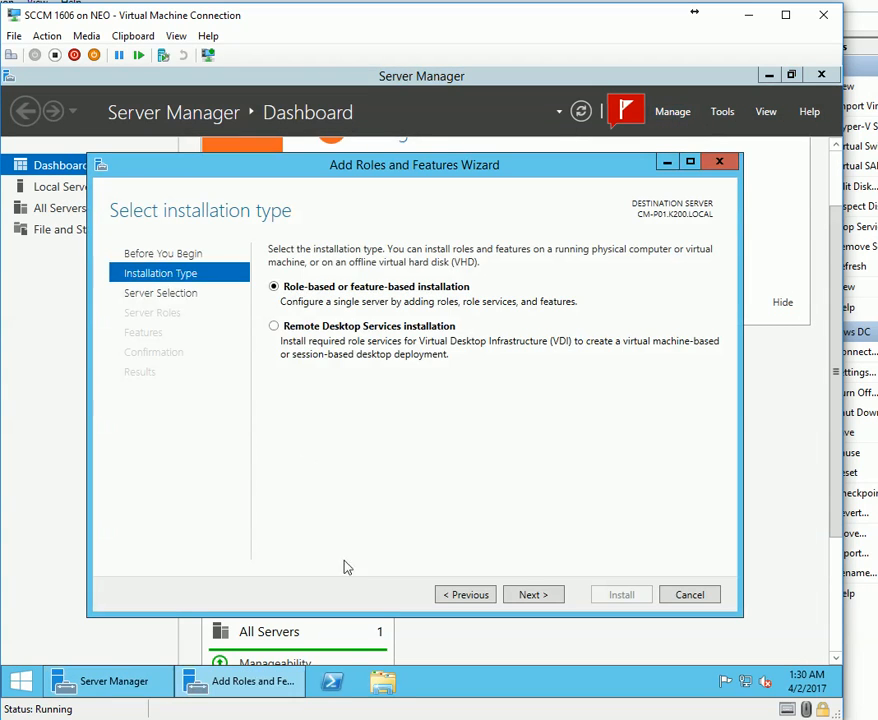
pyautogui.click(517, 601)
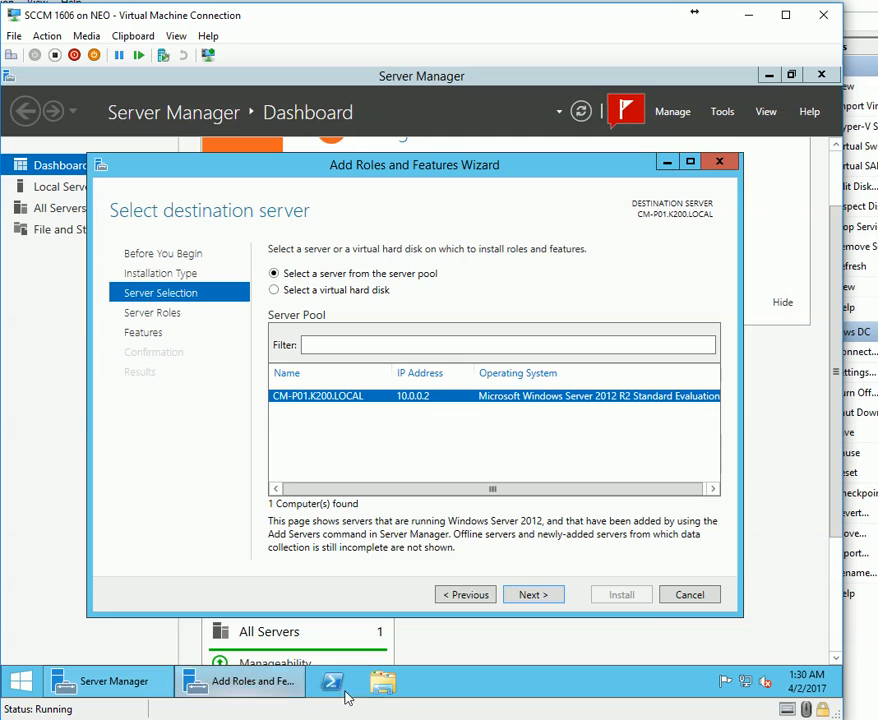
pyautogui.click(385, 683)
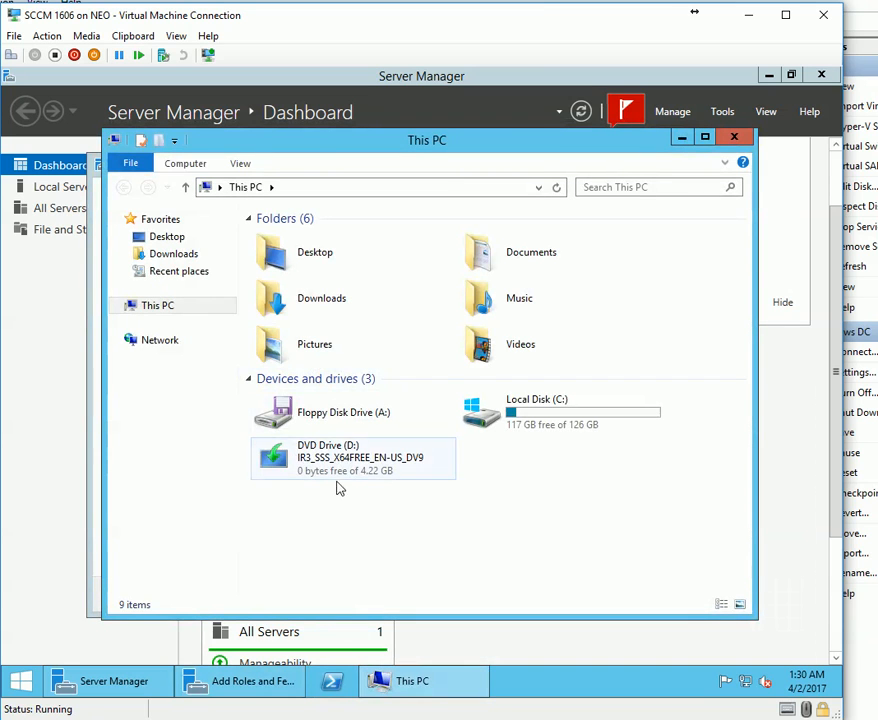
pyautogui.click(338, 470)
pyautogui.click(375, 681)
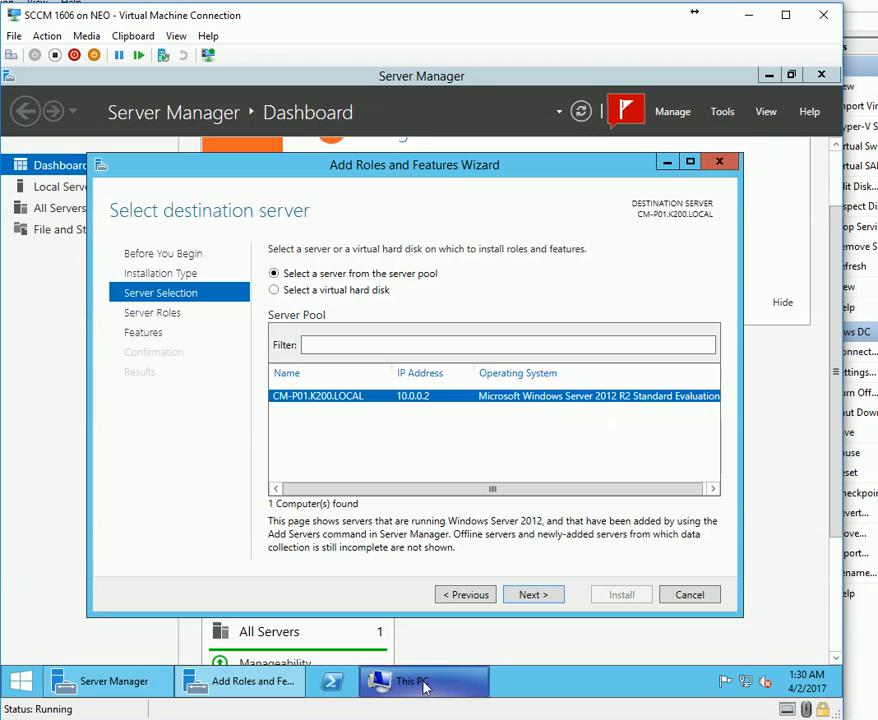
pyautogui.click(543, 596)
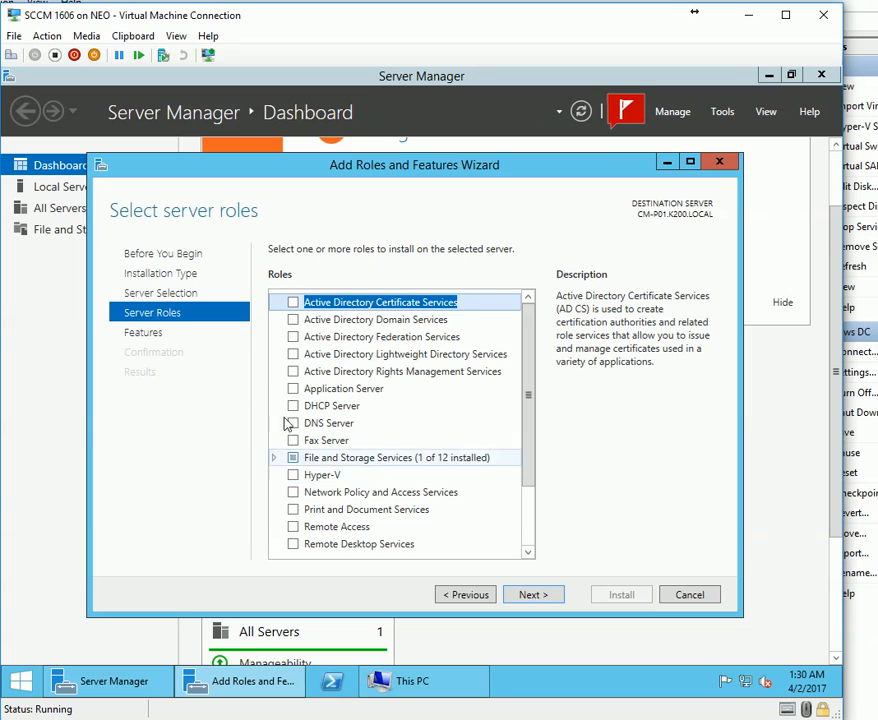
# Tick Web Server (IIS) and Windows Deployment Services, accepting each role's required features and tools.
pyautogui.scroll(-2, 388, 498)
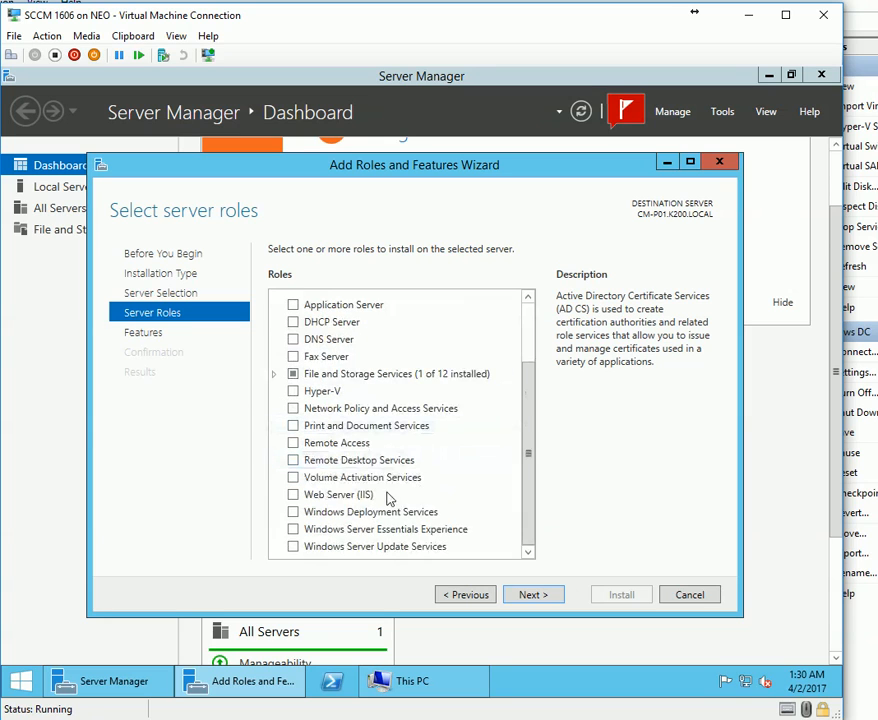
pyautogui.click(293, 494)
pyautogui.click(462, 519)
pyautogui.click(452, 535)
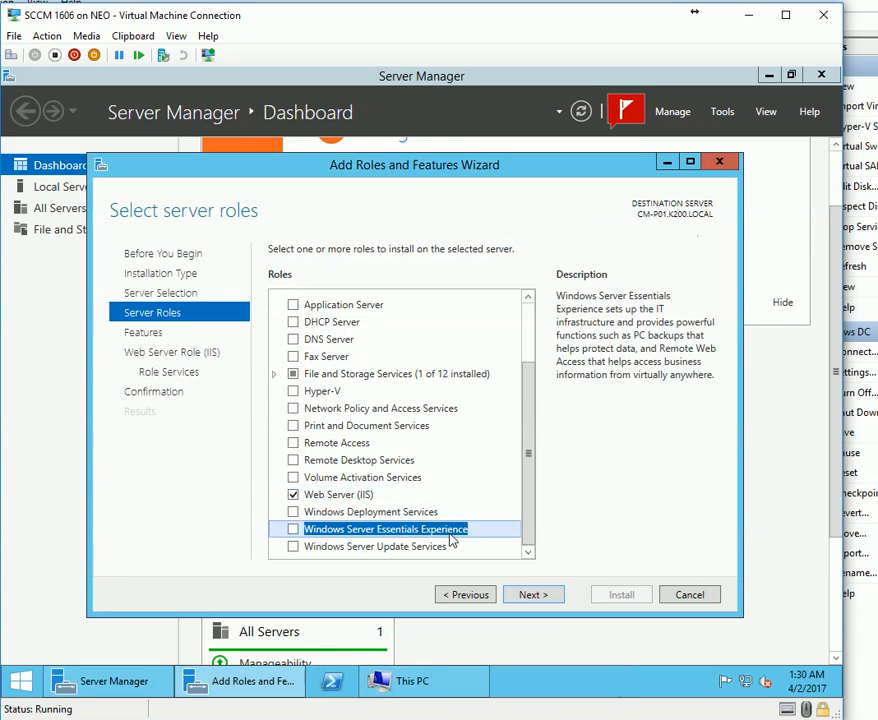
pyautogui.click(350, 547)
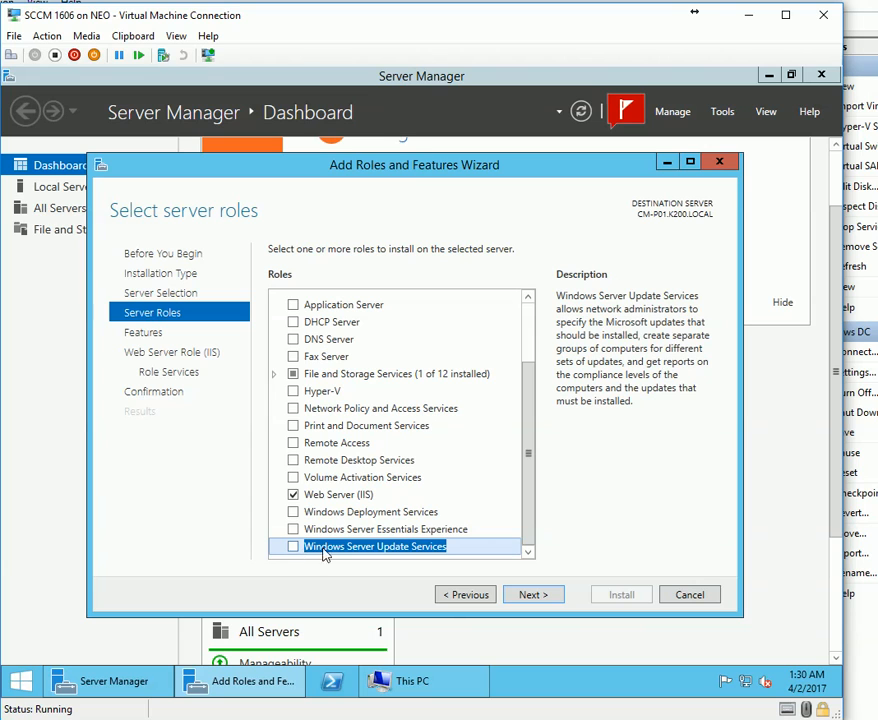
pyautogui.click(293, 511)
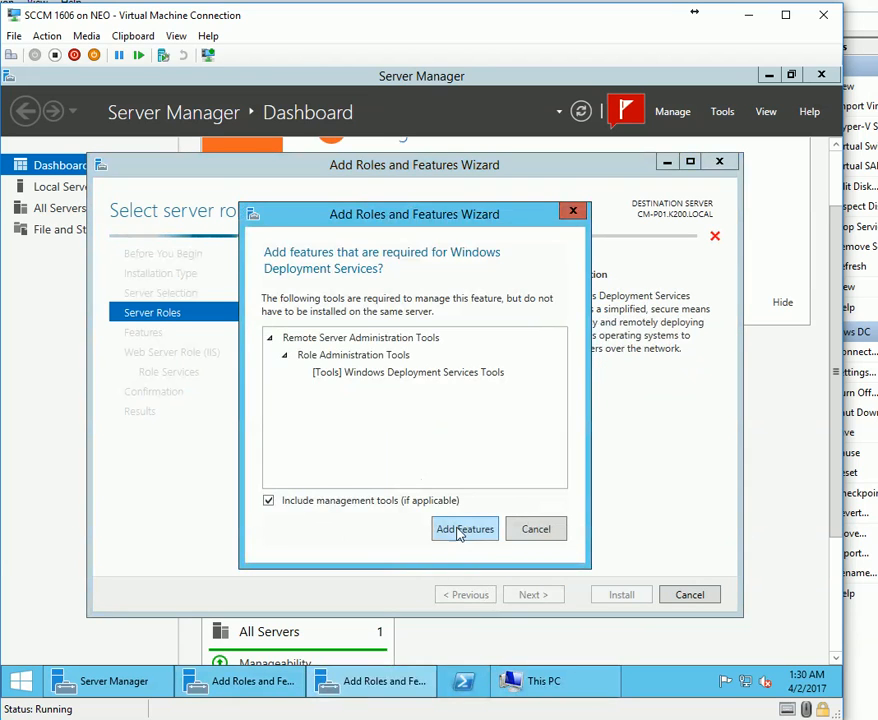
pyautogui.click(462, 474)
pyautogui.click(332, 462)
pyautogui.click(313, 479)
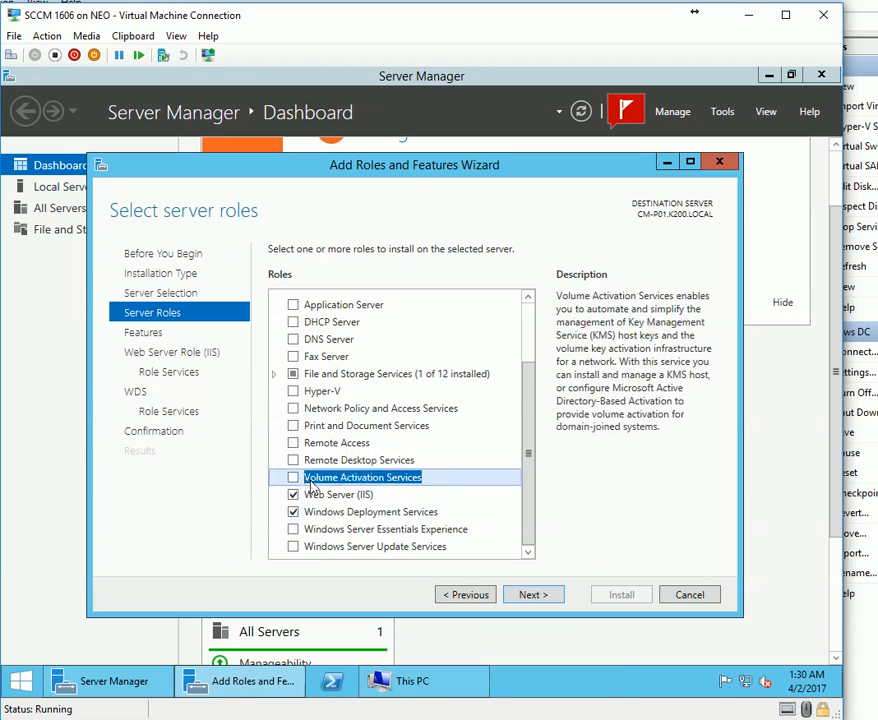
pyautogui.click(416, 458)
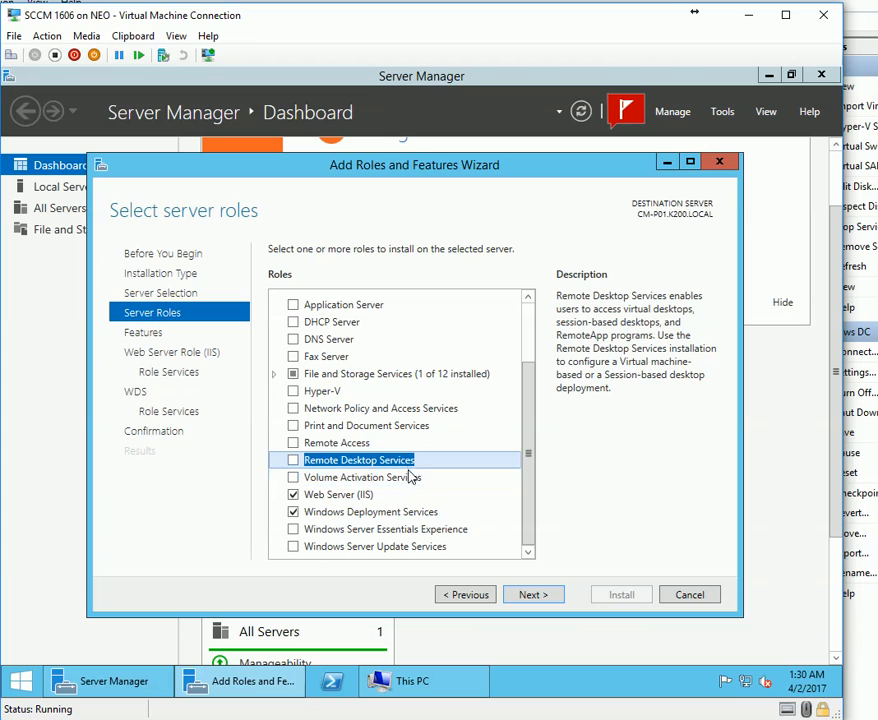
pyautogui.click(533, 594)
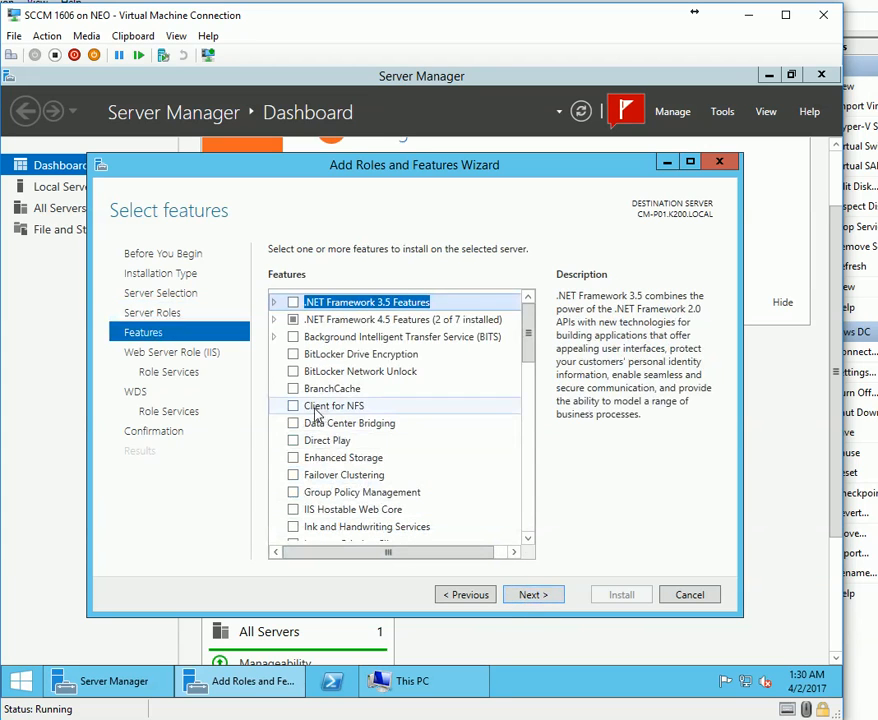
# Tick .NET Framework 3.5, ASP.NET 4.5, and BITS with its required features and Compact Server.
pyautogui.click(293, 302)
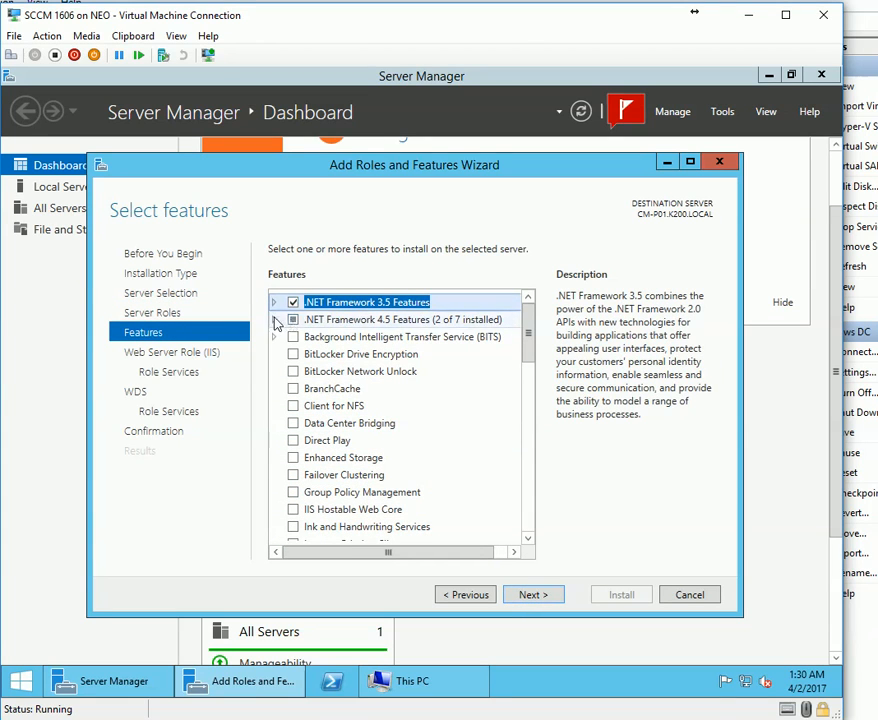
pyautogui.click(274, 320)
pyautogui.click(296, 353)
pyautogui.scroll(-2, 295, 470)
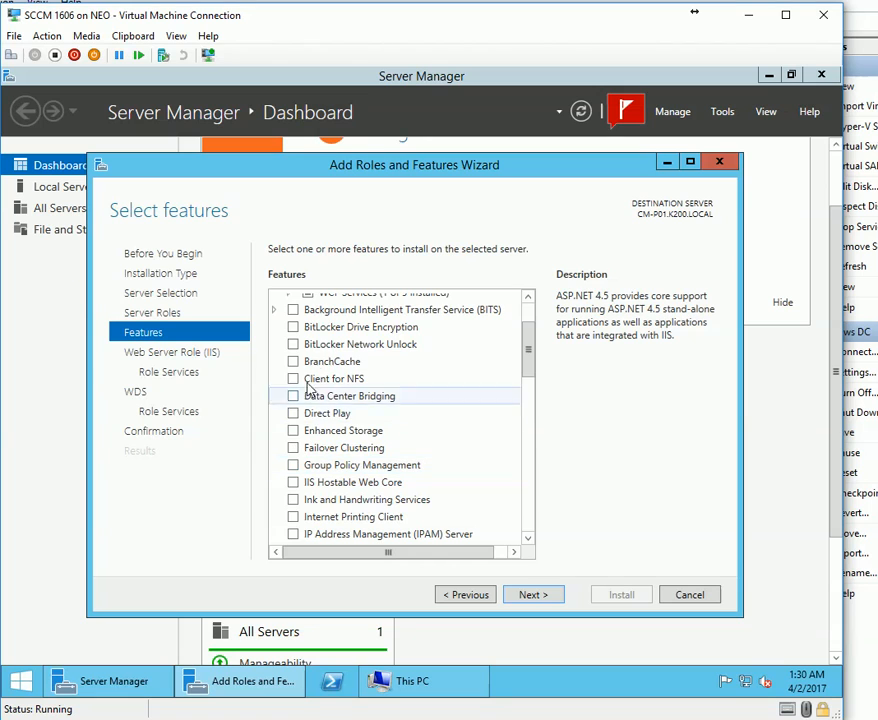
pyautogui.click(293, 309)
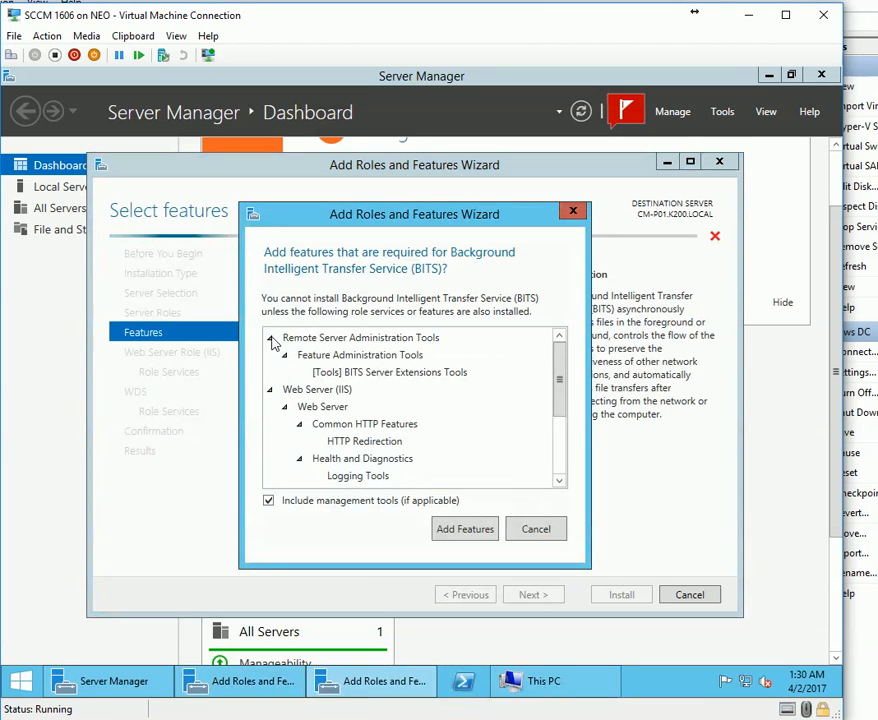
pyautogui.click(464, 536)
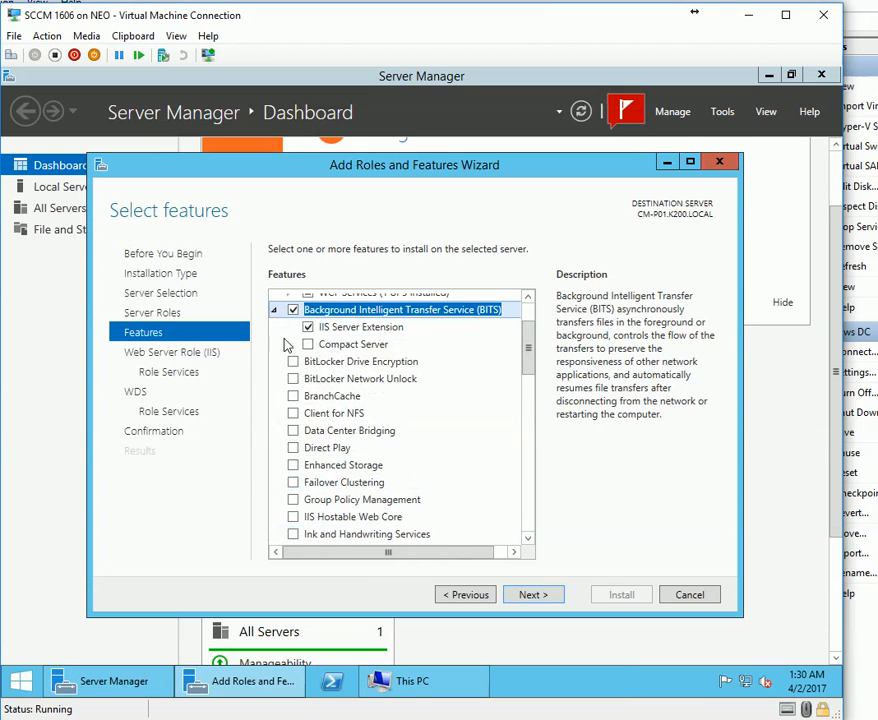
pyautogui.click(309, 345)
# Tick Remote Differential Compression, leave Remote Server Administration Tools unticked, and continue to Web Server Role.
pyautogui.scroll(-1, 335, 503)
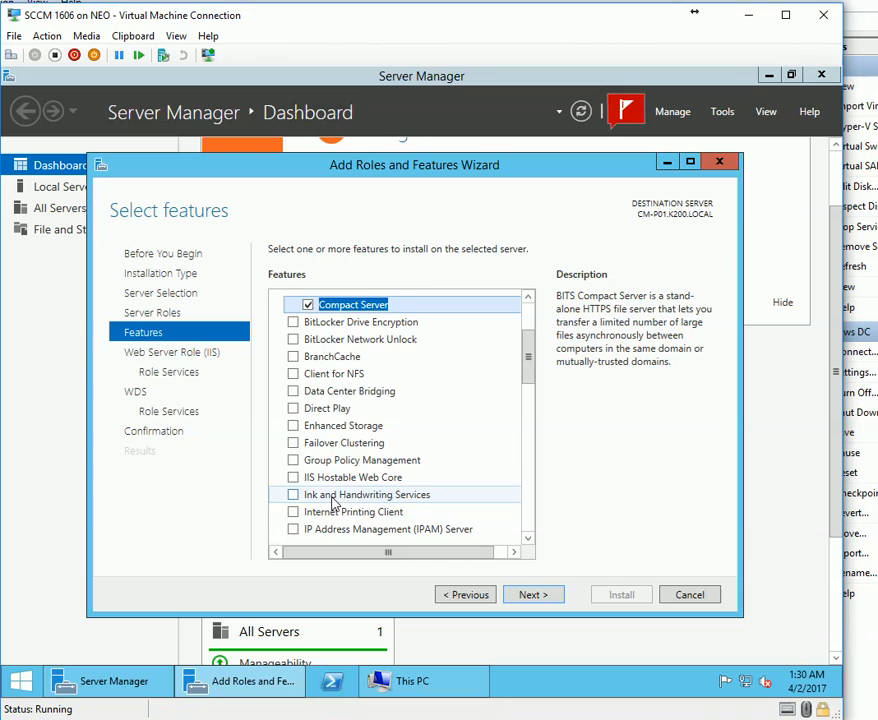
pyautogui.scroll(-1, 335, 503)
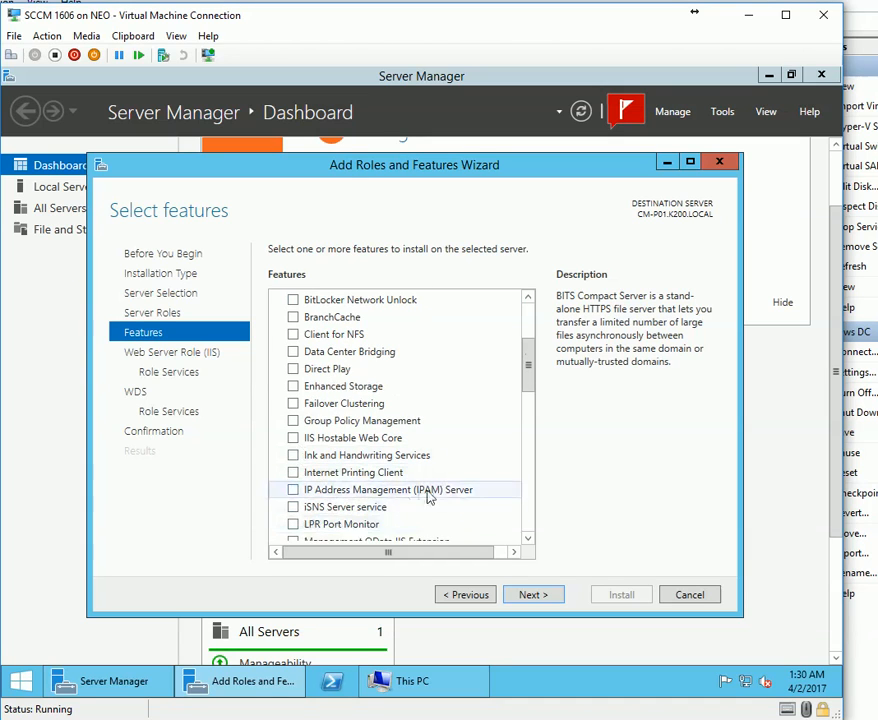
pyautogui.scroll(-3, 433, 496)
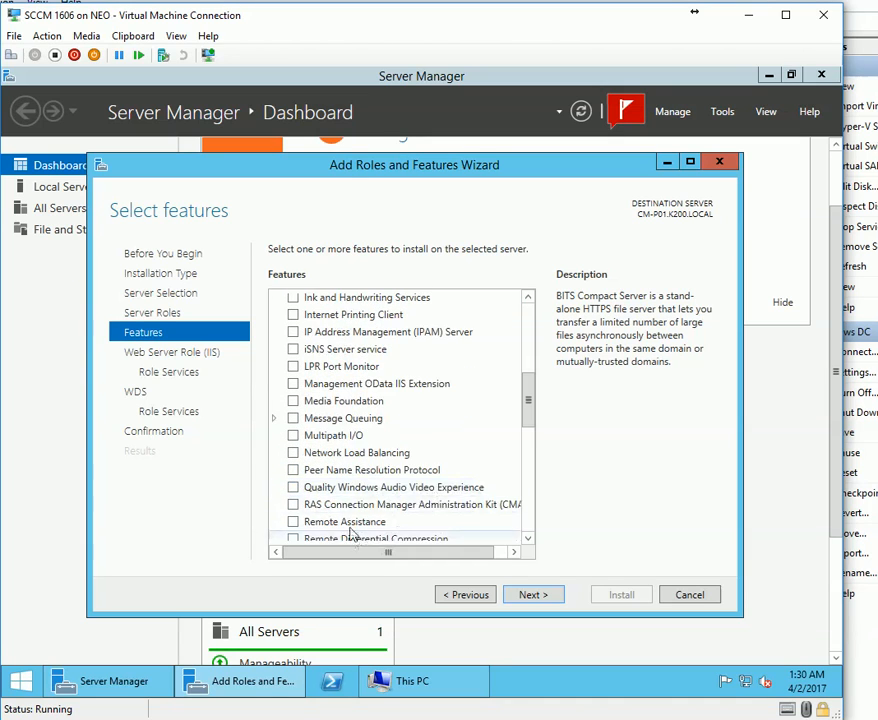
pyautogui.scroll(-1, 360, 510)
pyautogui.scroll(-1, 372, 503)
pyautogui.click(293, 460)
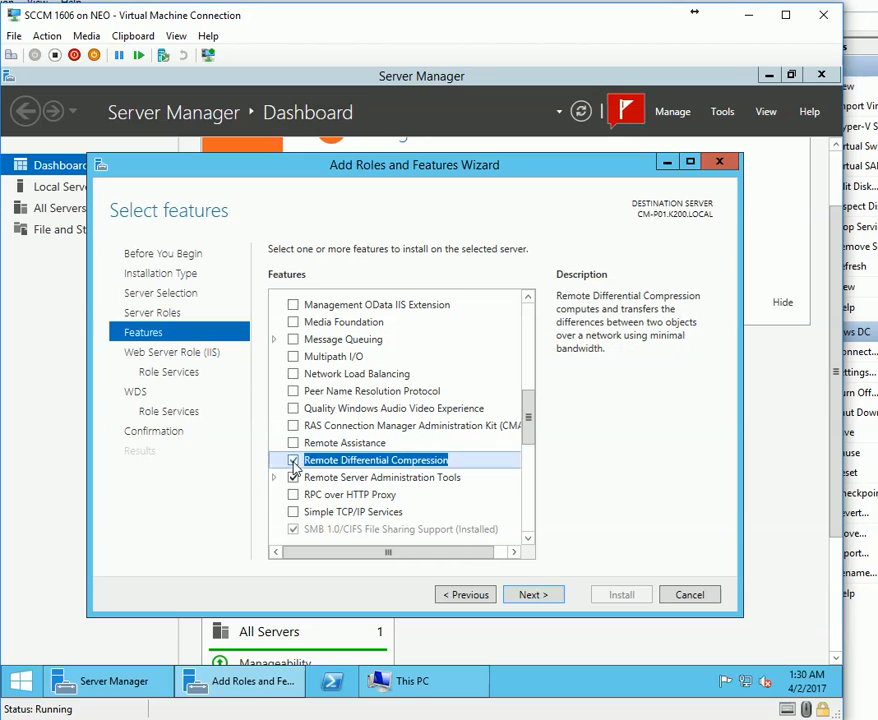
pyautogui.click(274, 478)
pyautogui.scroll(-3, 390, 510)
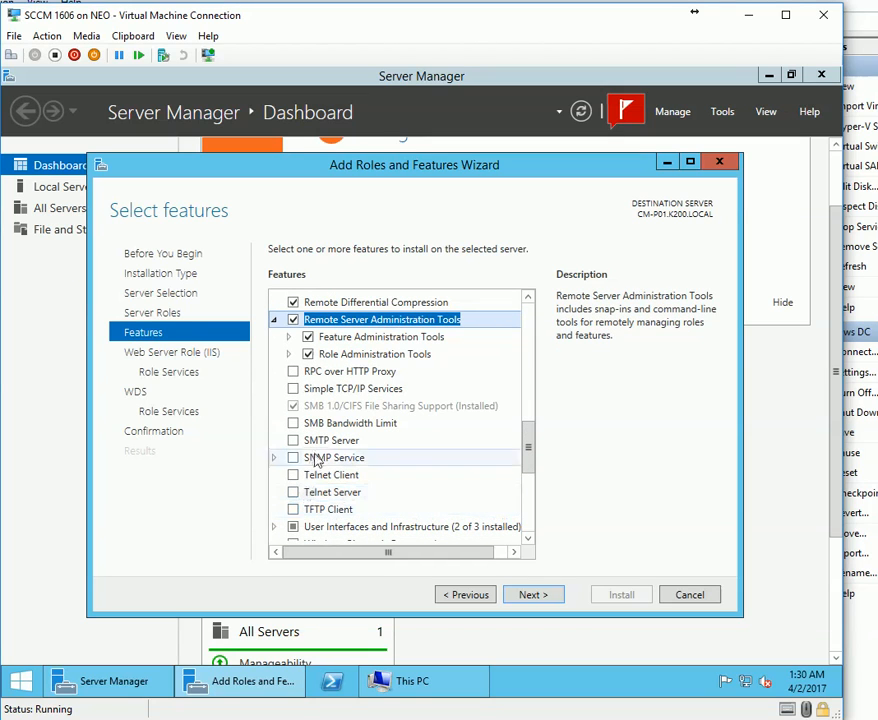
pyautogui.scroll(-6, 285, 413)
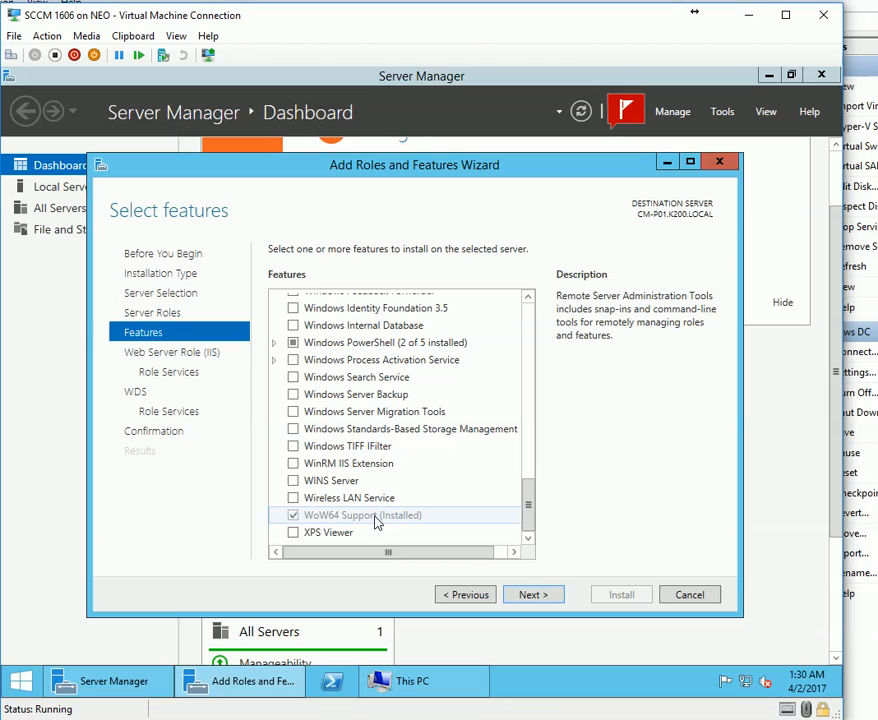
pyautogui.scroll(2, 433, 508)
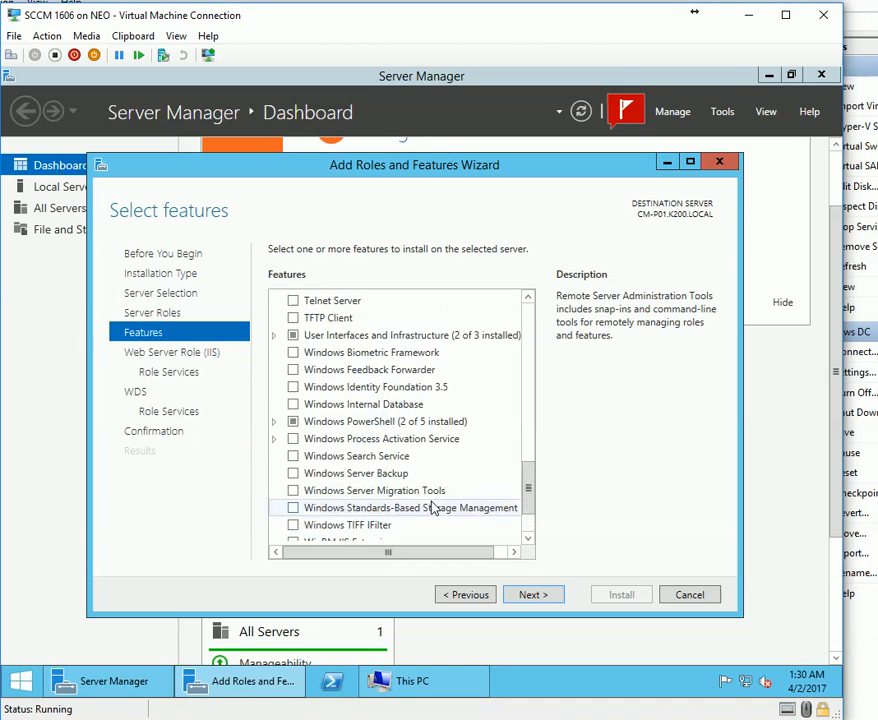
pyautogui.scroll(3, 433, 508)
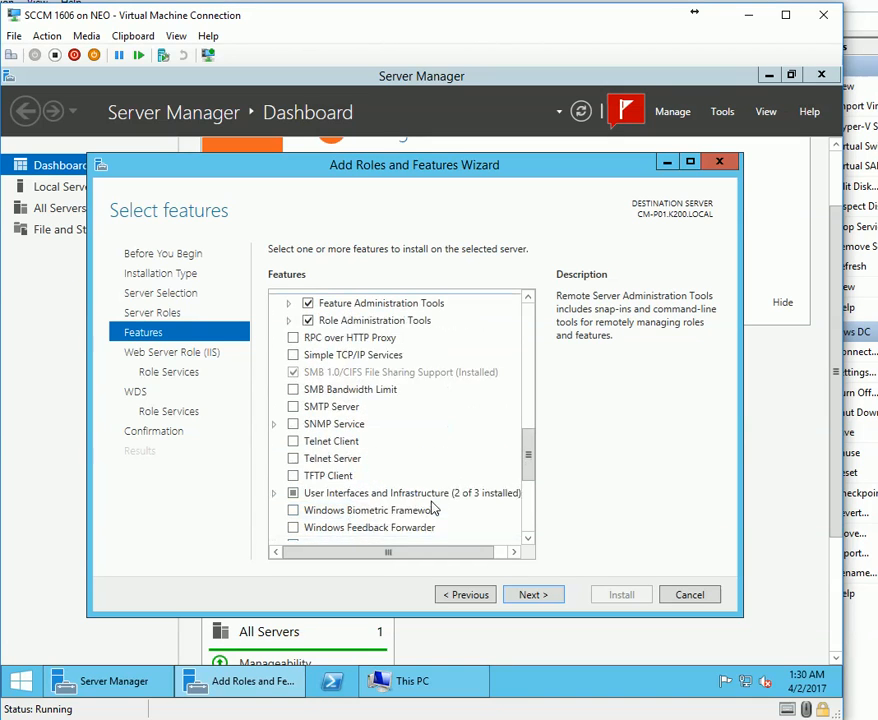
pyautogui.scroll(2, 433, 508)
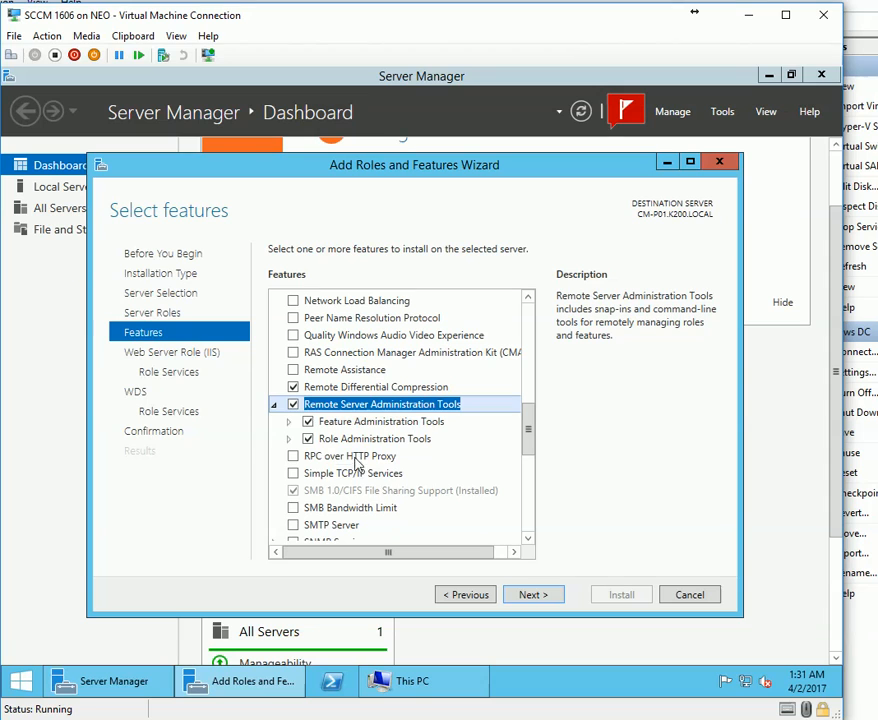
pyautogui.click(294, 405)
pyautogui.scroll(-3, 350, 515)
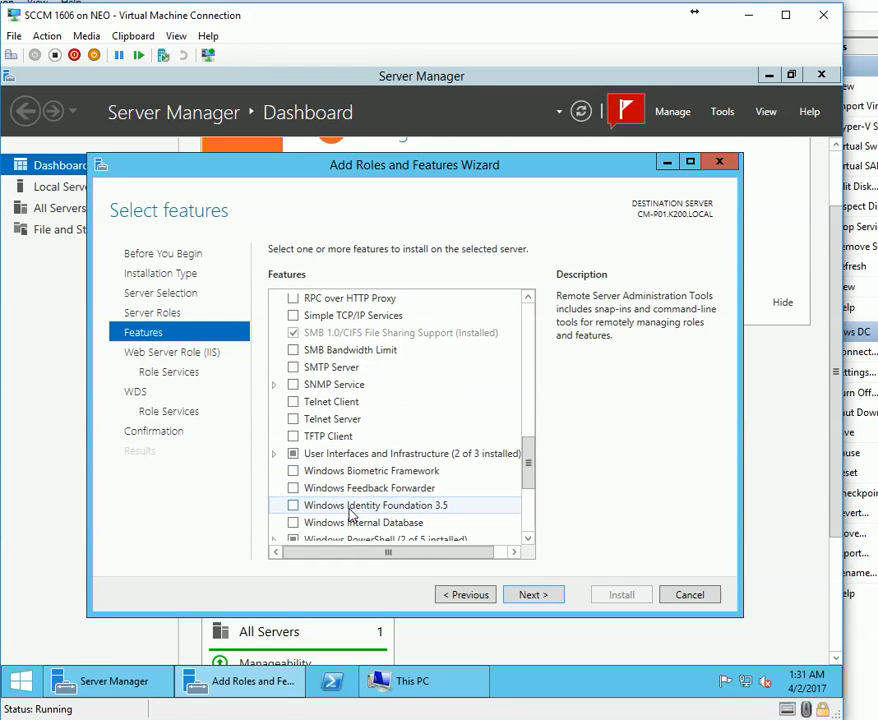
pyautogui.scroll(-2, 350, 515)
pyautogui.scroll(-3, 350, 515)
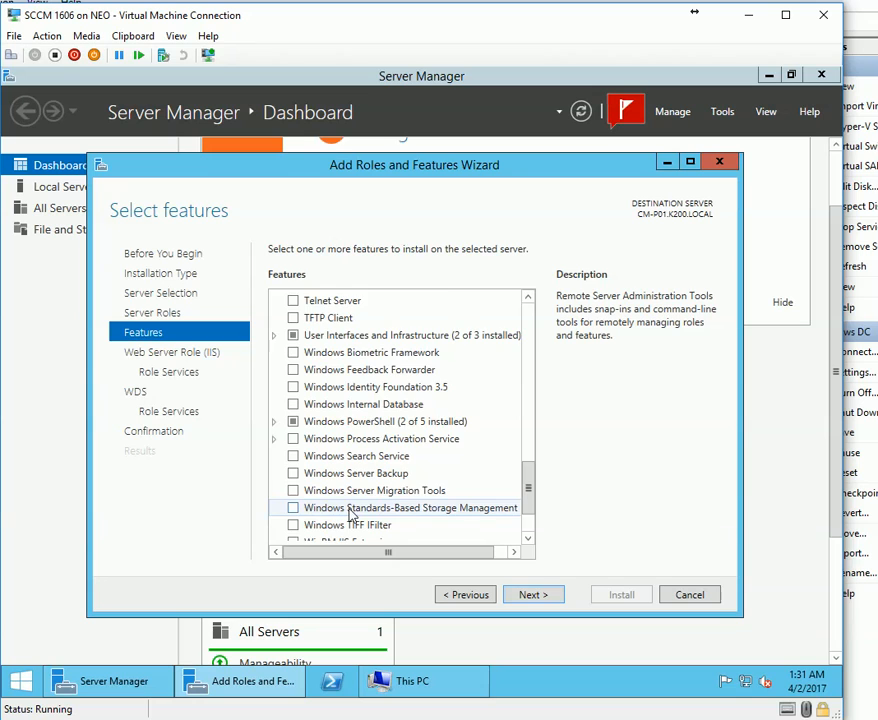
pyautogui.click(526, 594)
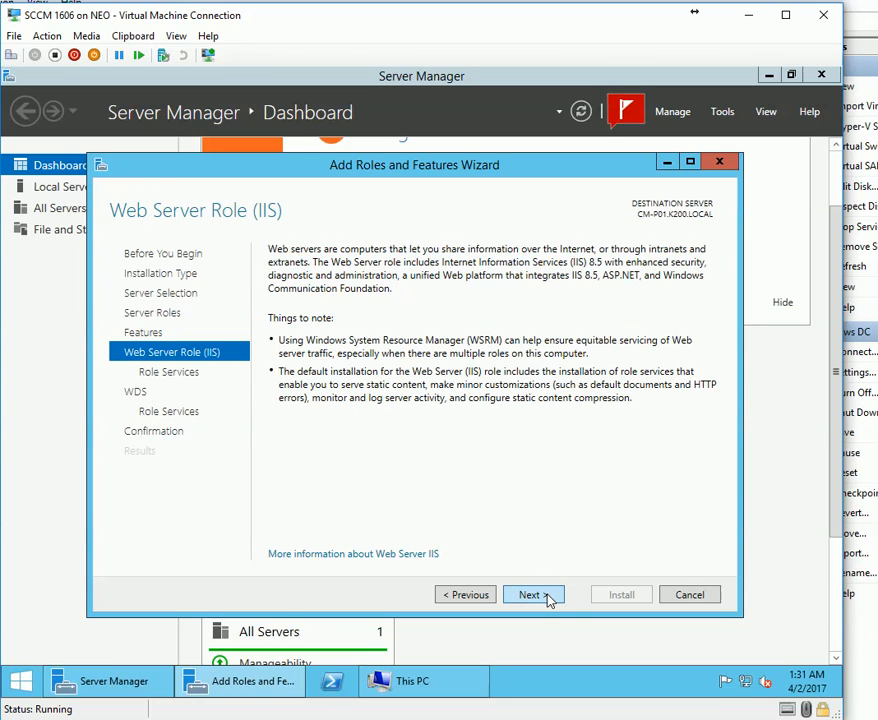
# Drop WebDAV Publishing and enable Basic, Windows and URL Authorization plus IP and Domain Restrictions.
pyautogui.click(548, 598)
pyautogui.click(323, 426)
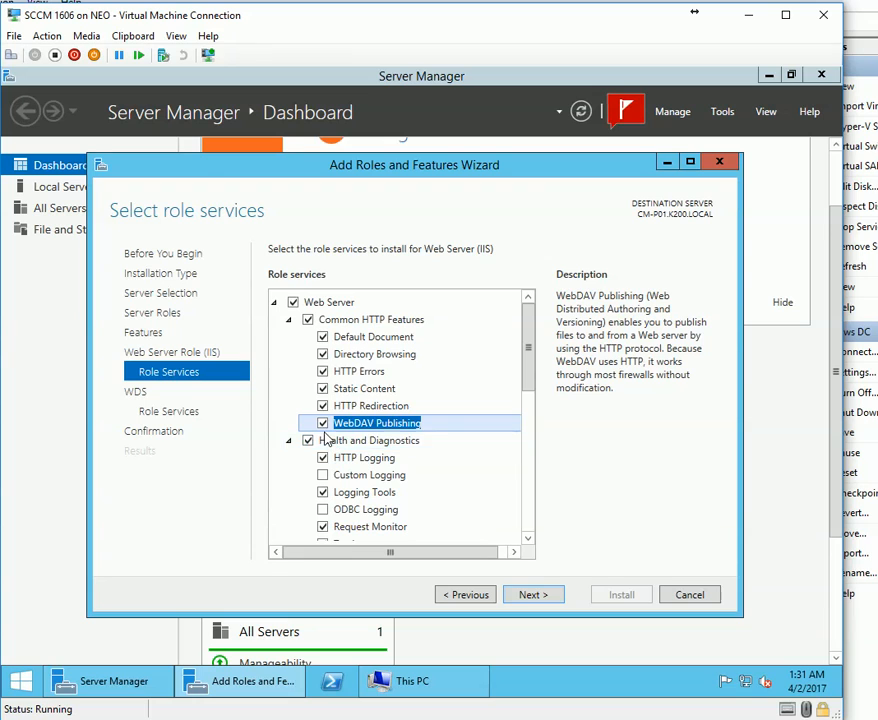
pyautogui.click(322, 424)
pyautogui.scroll(-2, 350, 500)
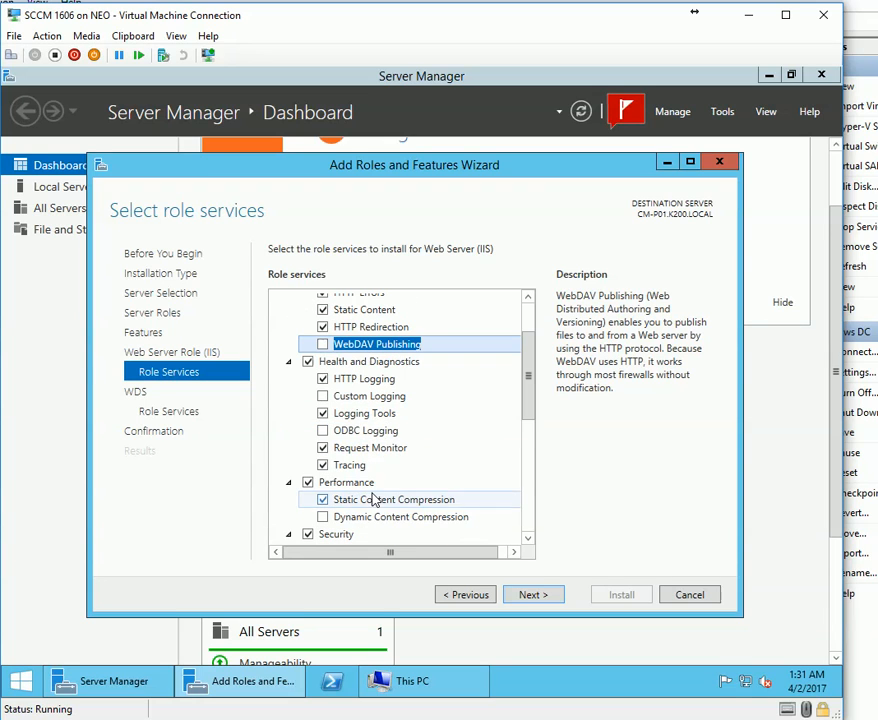
pyautogui.scroll(-2, 300, 462)
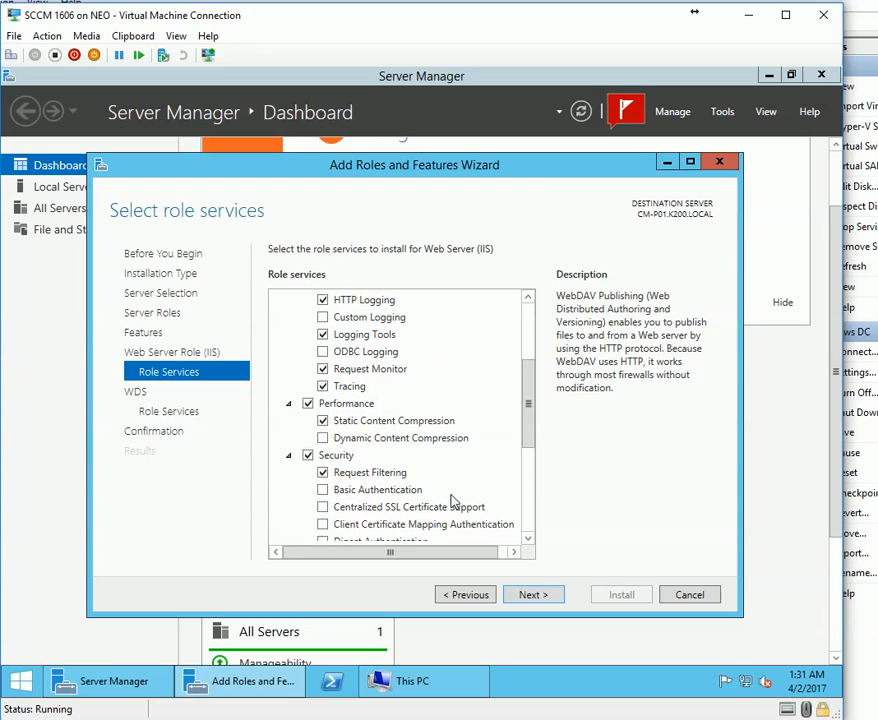
pyautogui.scroll(-2, 388, 476)
pyautogui.click(322, 411)
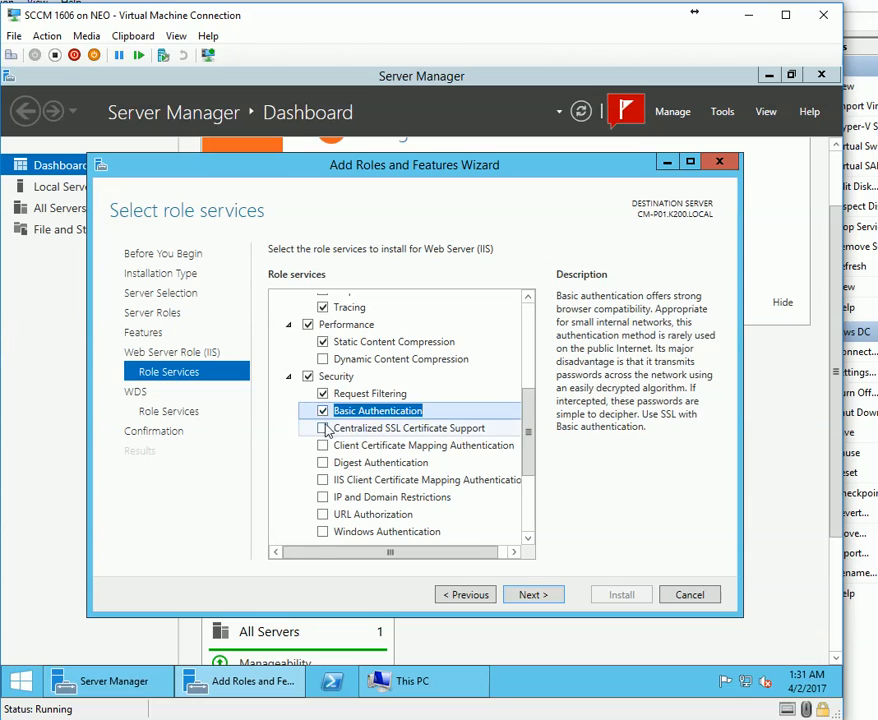
pyautogui.click(330, 531)
pyautogui.click(322, 514)
pyautogui.click(322, 497)
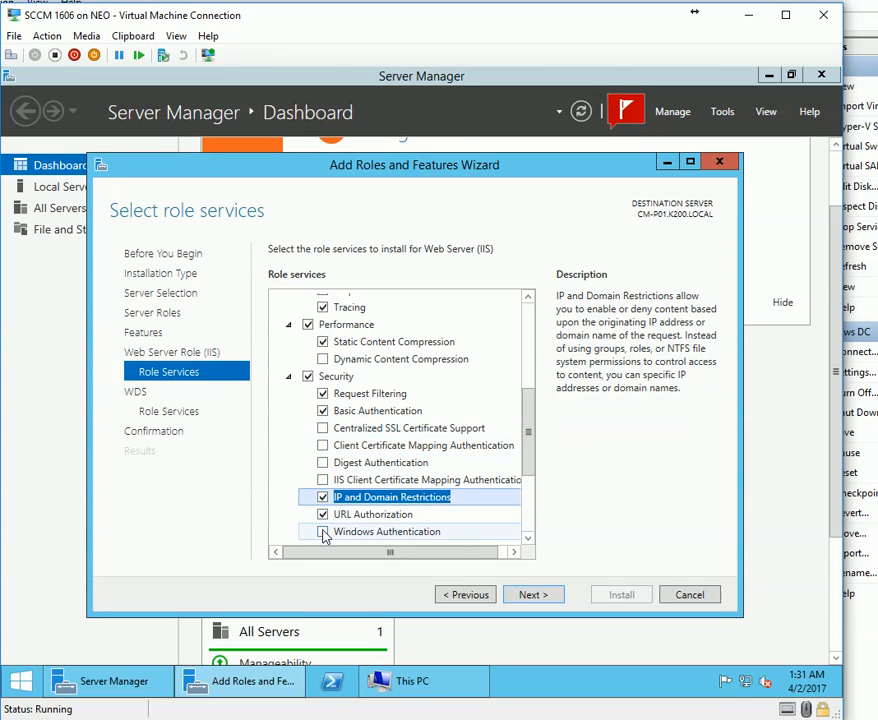
pyautogui.click(322, 531)
# Enable IIS 6 WMI Compatibility, Scripting Tools, Management Console, and IIS Management Scripts and Tools.
pyautogui.scroll(-3, 450, 531)
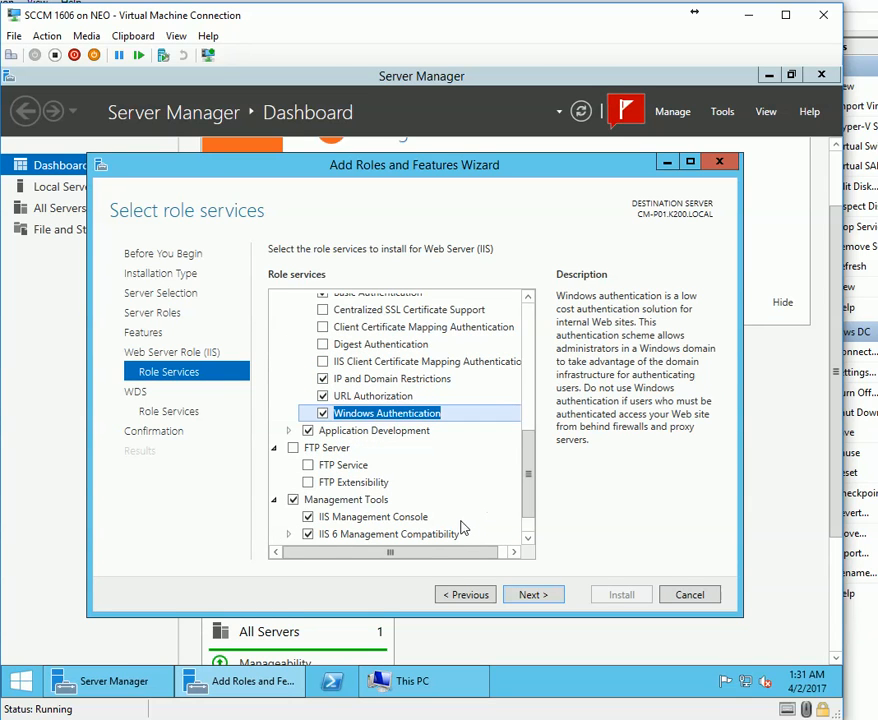
pyautogui.scroll(-1, 417, 481)
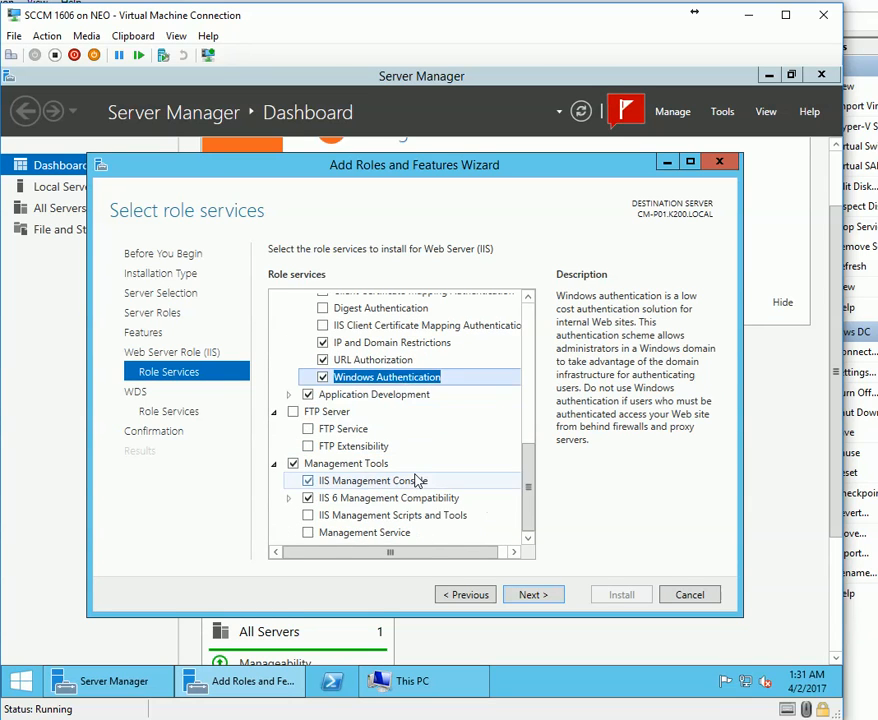
pyautogui.click(288, 497)
pyautogui.scroll(-1, 340, 521)
pyautogui.click(323, 498)
pyautogui.click(322, 480)
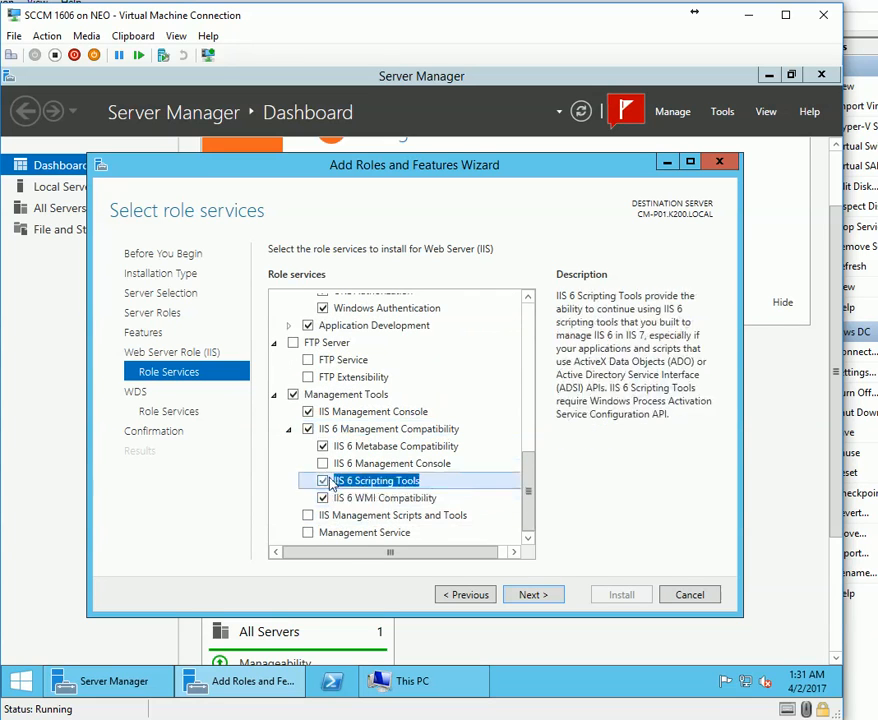
pyautogui.click(322, 463)
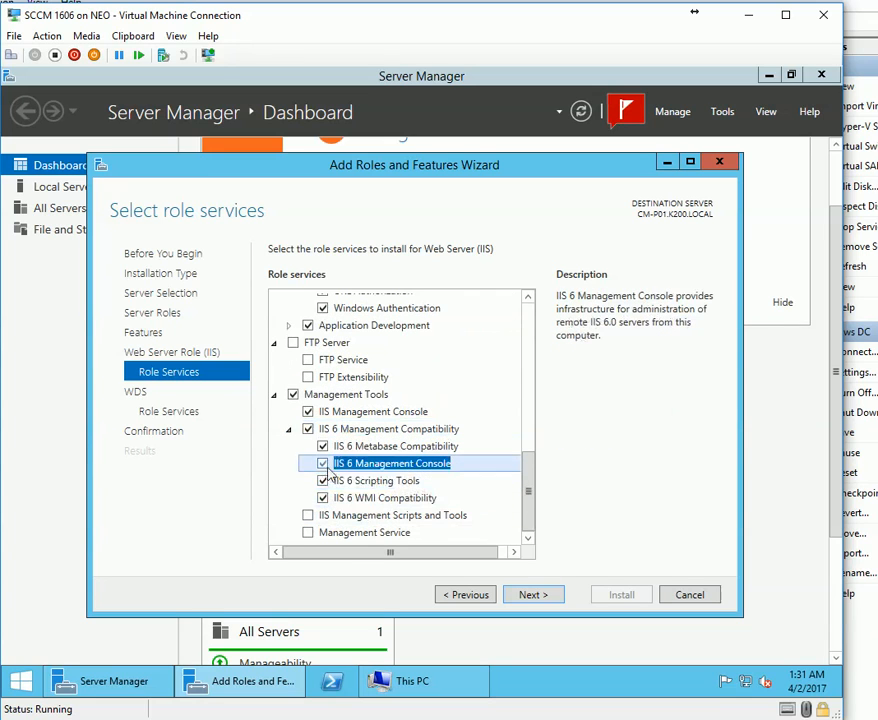
pyautogui.click(308, 515)
# Enable .NET Extensibility 3.5/4.5, Application Initialization, ASP, ASP.NET 3.5 and ASP.NET 4.5.
pyautogui.scroll(2, 413, 508)
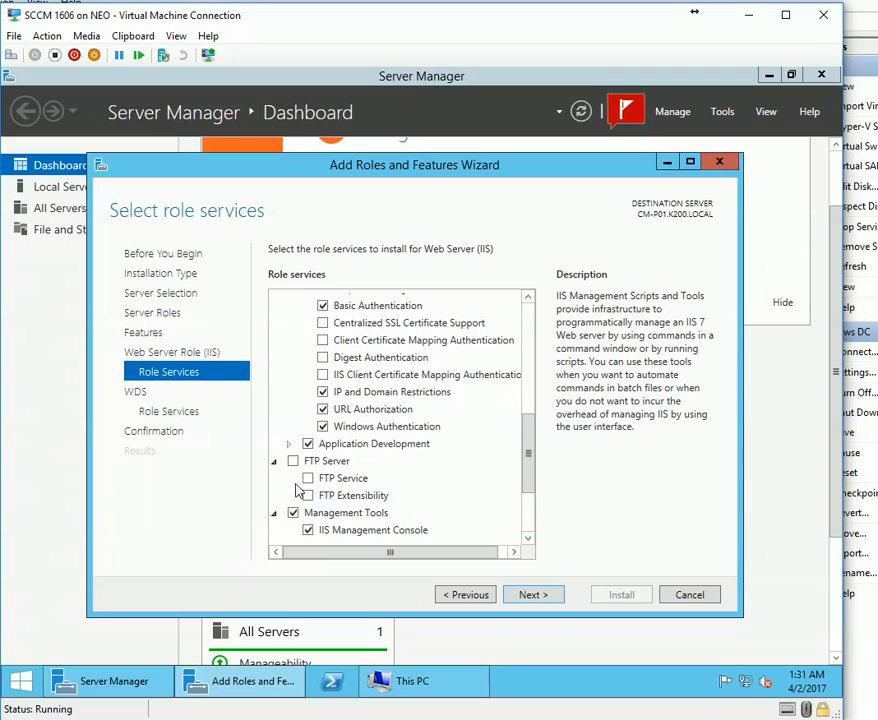
pyautogui.click(289, 444)
pyautogui.click(322, 478)
pyautogui.click(322, 461)
pyautogui.click(322, 495)
pyautogui.click(322, 512)
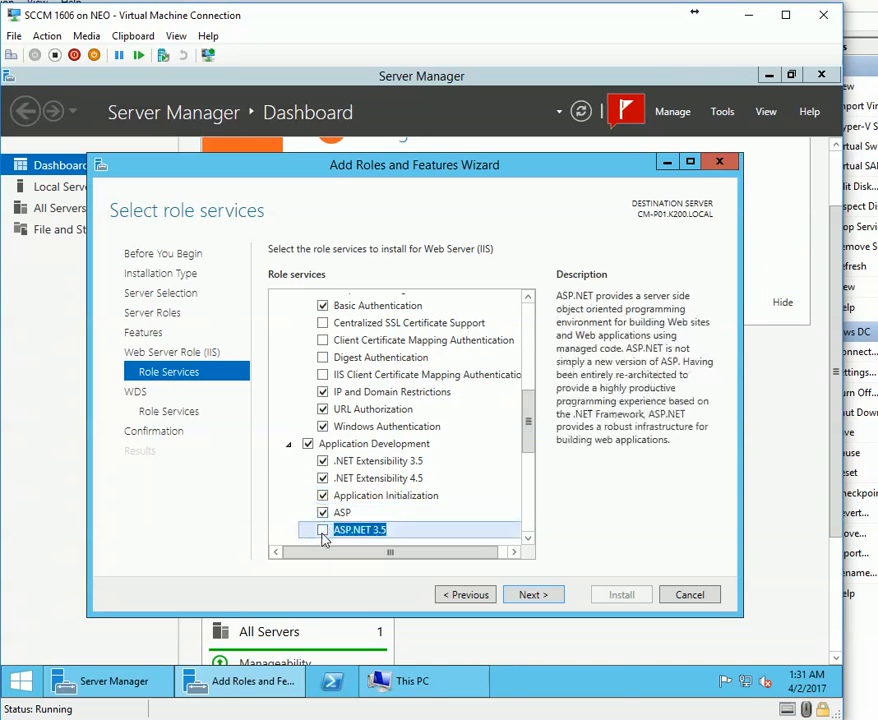
pyautogui.click(322, 529)
pyautogui.click(463, 527)
pyautogui.scroll(-2, 406, 427)
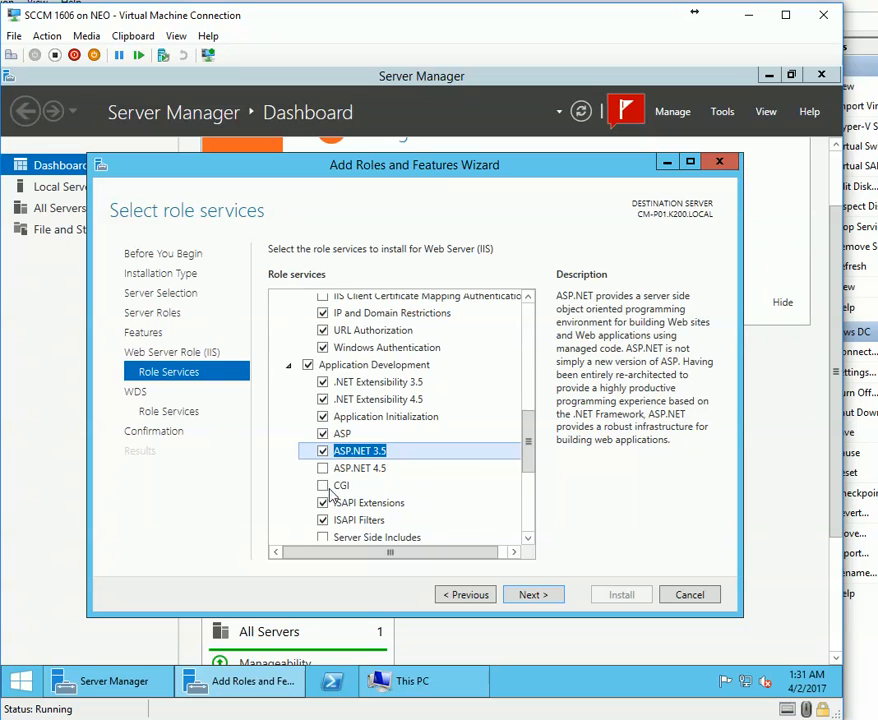
pyautogui.click(322, 470)
pyautogui.scroll(5, 462, 505)
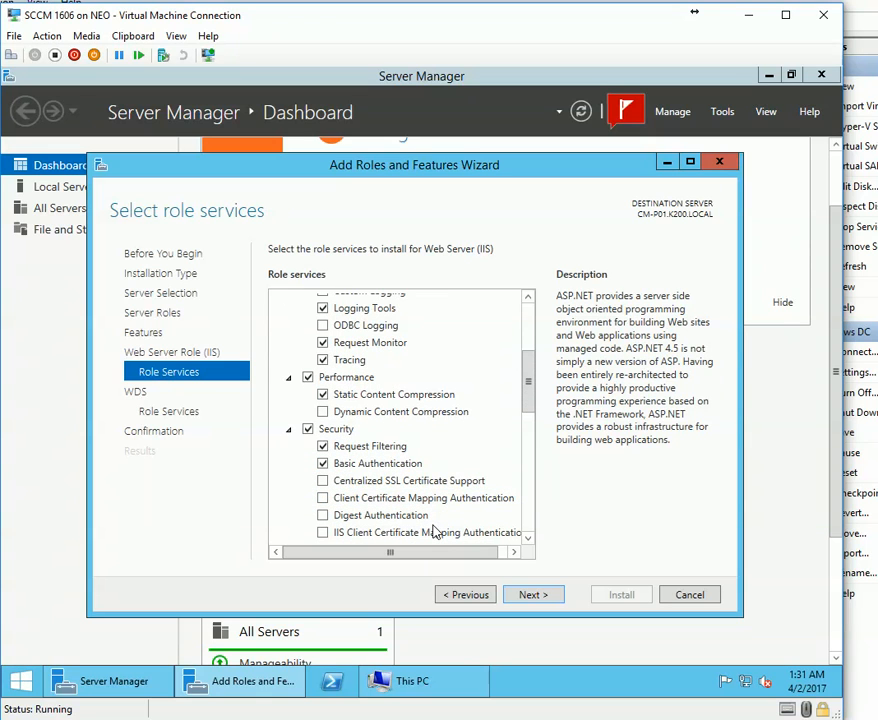
pyautogui.scroll(2, 433, 530)
pyautogui.scroll(3, 433, 530)
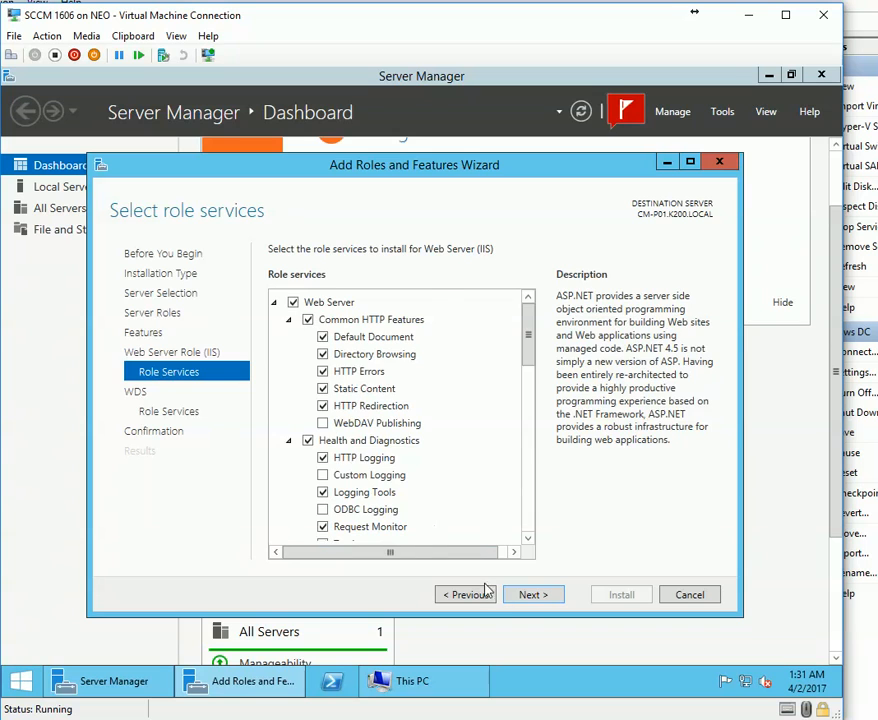
# Keep both WDS role services and start installing the selected roles and features.
pyautogui.click(533, 596)
pyautogui.click(533, 596)
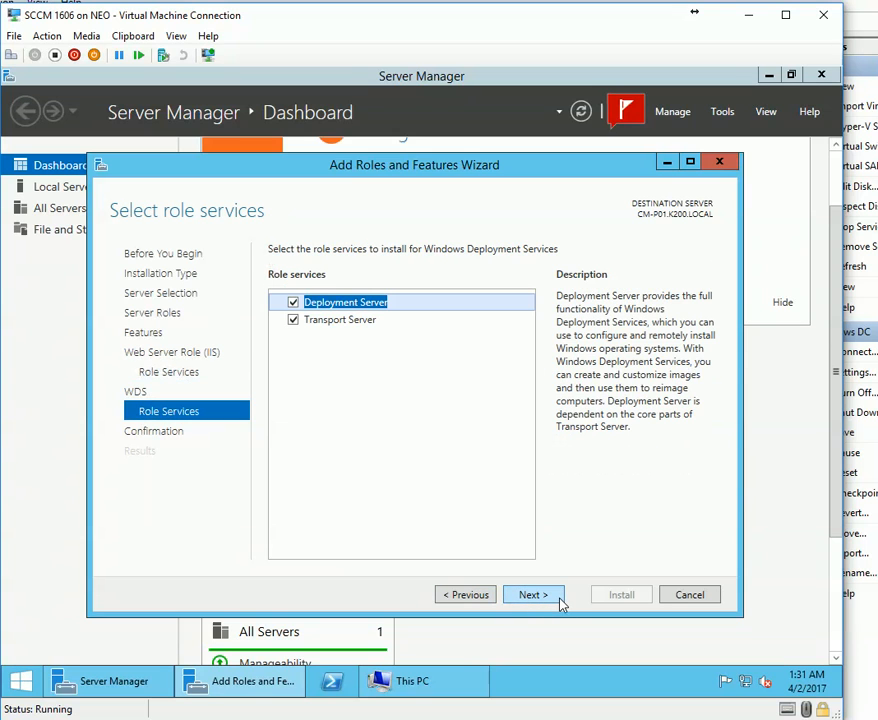
pyautogui.click(560, 602)
pyautogui.click(621, 596)
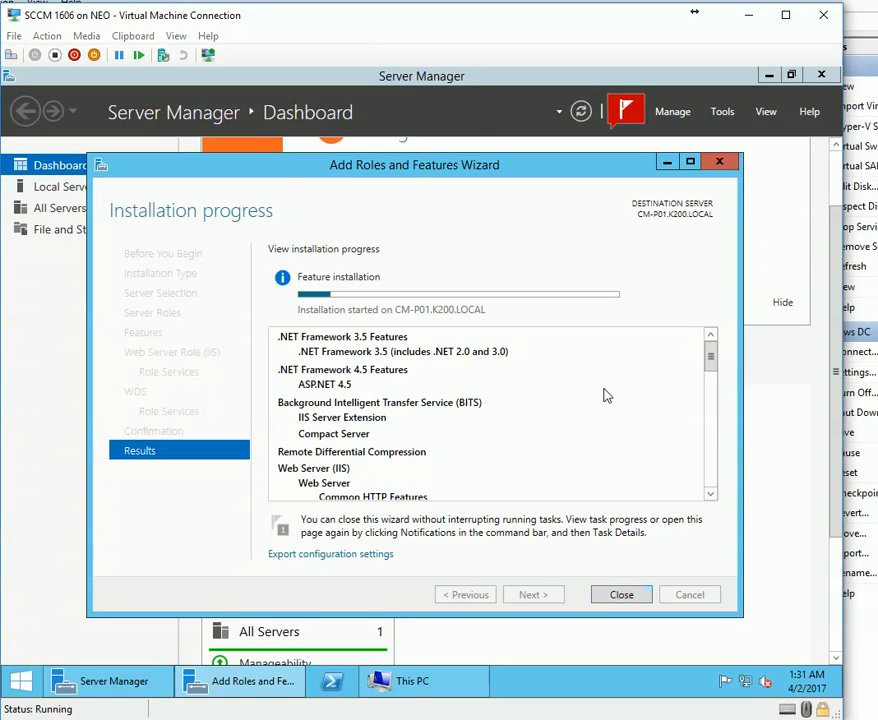
# Once installation succeeds on CM-P01.K200.LOCAL, close the wizard and Server Manager.
pyautogui.click(828, 718)
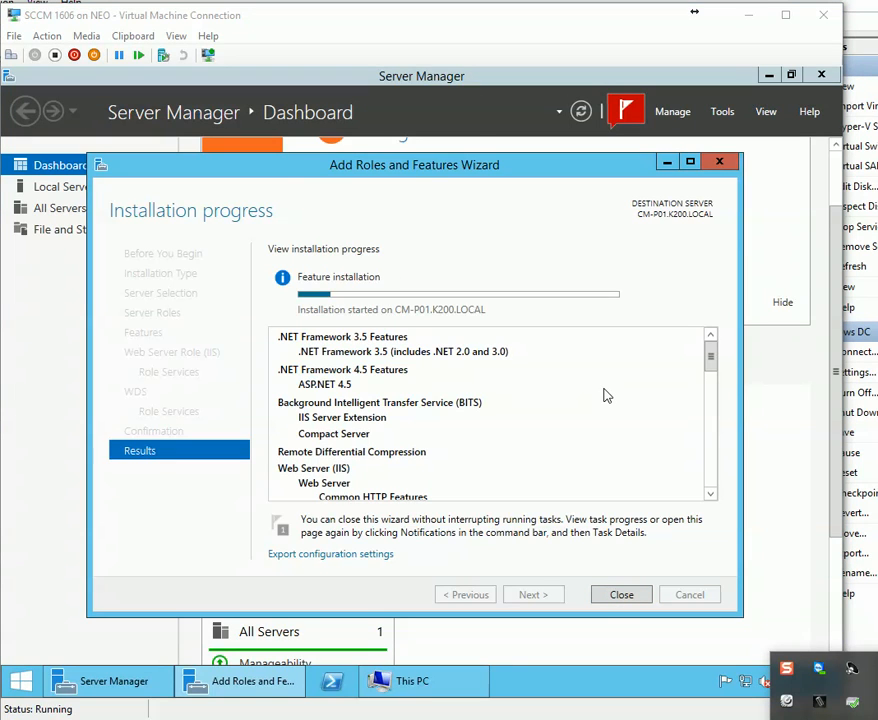
pyautogui.click(604, 396)
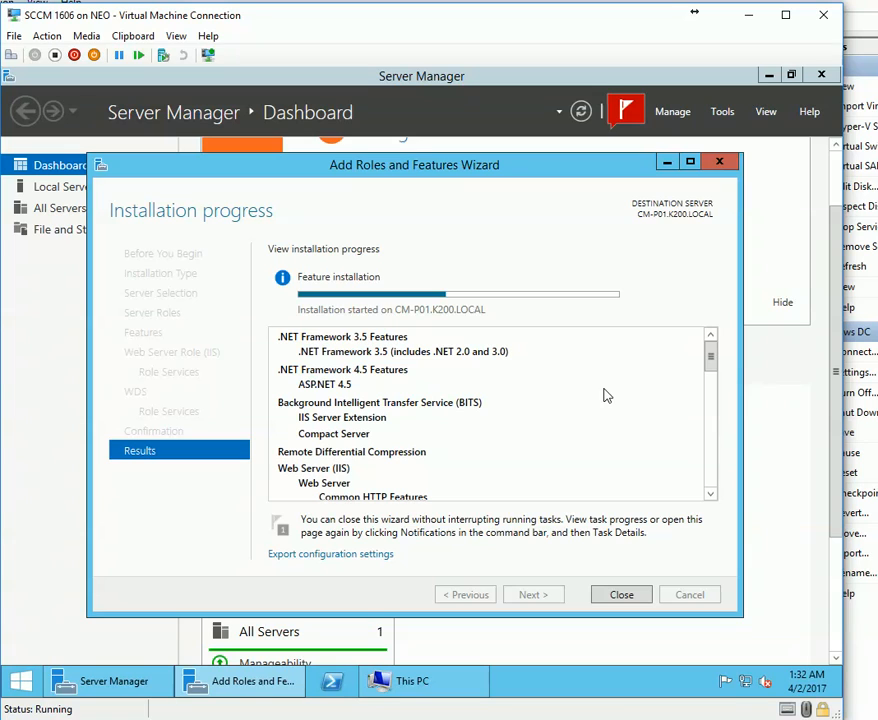
pyautogui.click(873, 711)
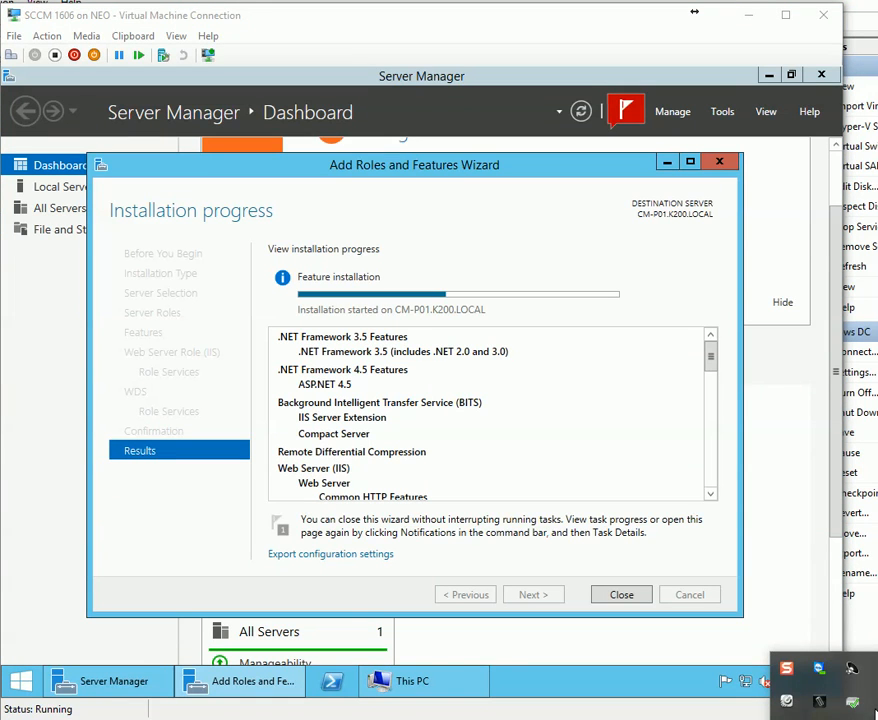
pyautogui.click(873, 711)
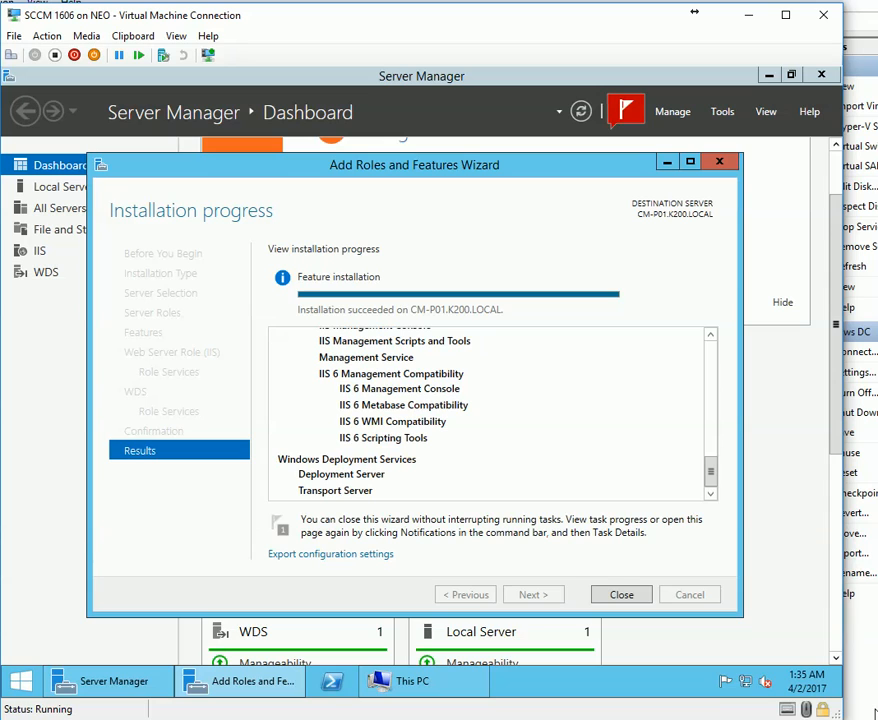
pyautogui.click(621, 594)
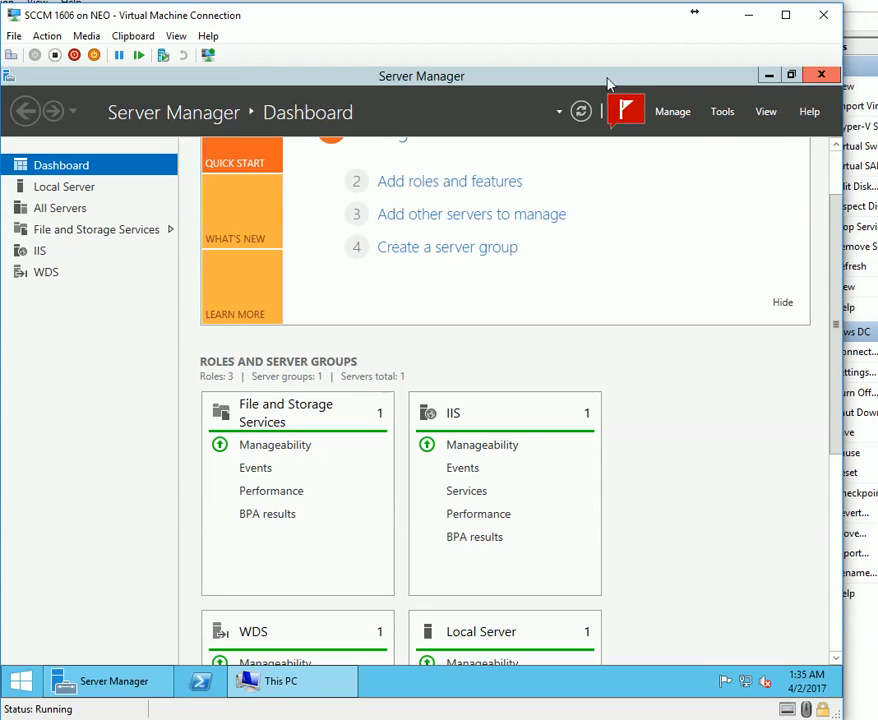
pyautogui.click(821, 75)
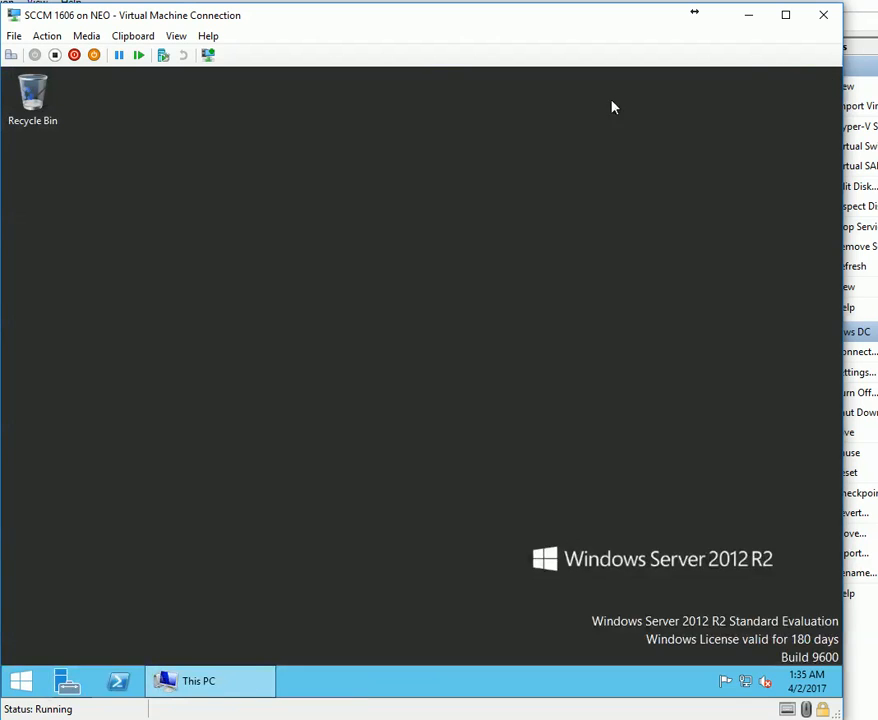
# Reopen Server Manager and start a role-based Add Roles and Features run on the local server.
pyautogui.rightClick(33, 679)
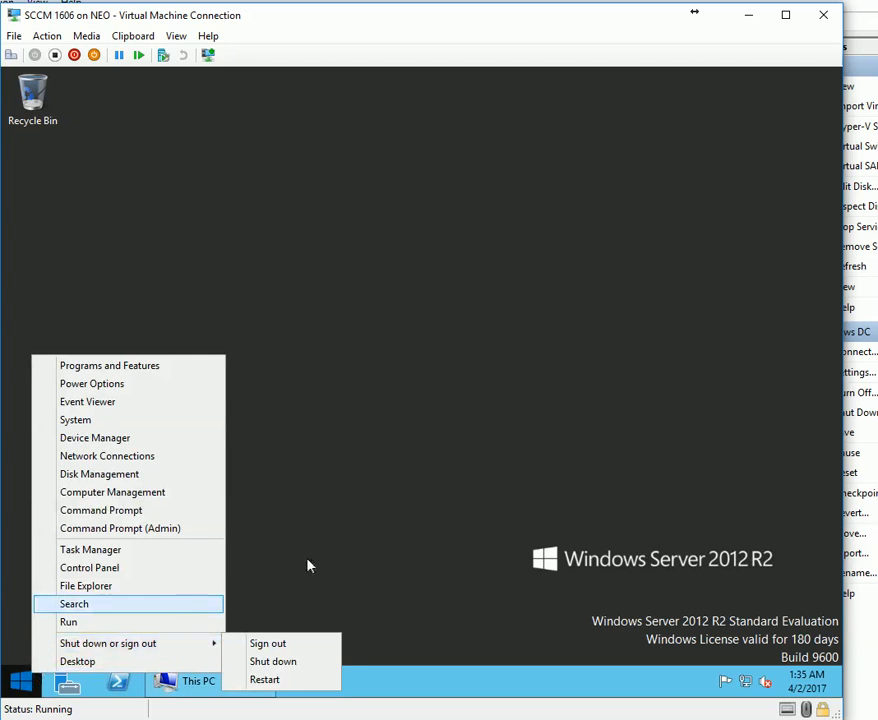
pyautogui.click(429, 497)
pyautogui.click(67, 681)
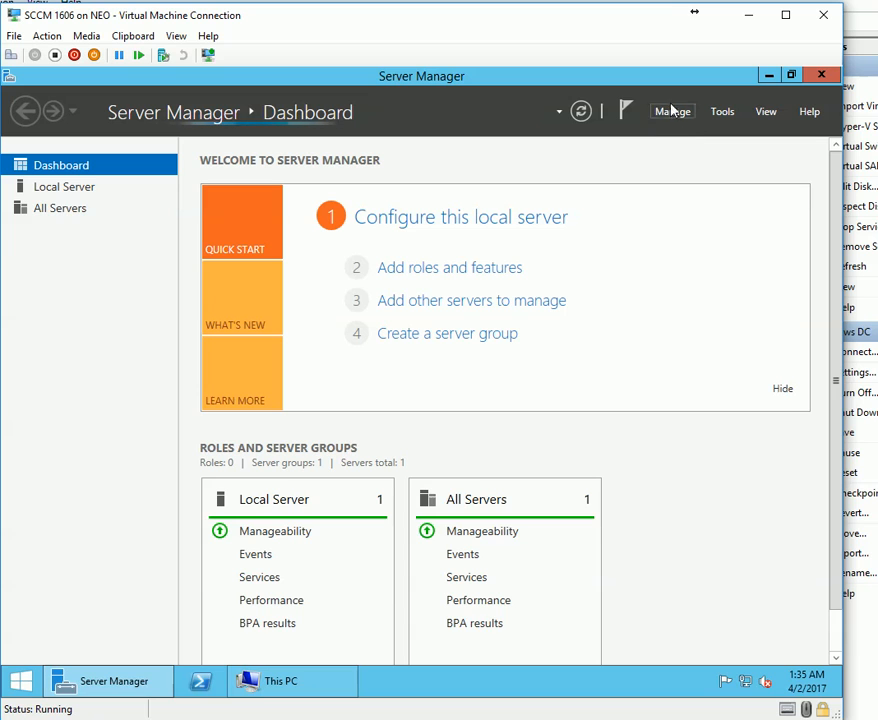
pyautogui.click(675, 114)
pyautogui.click(684, 132)
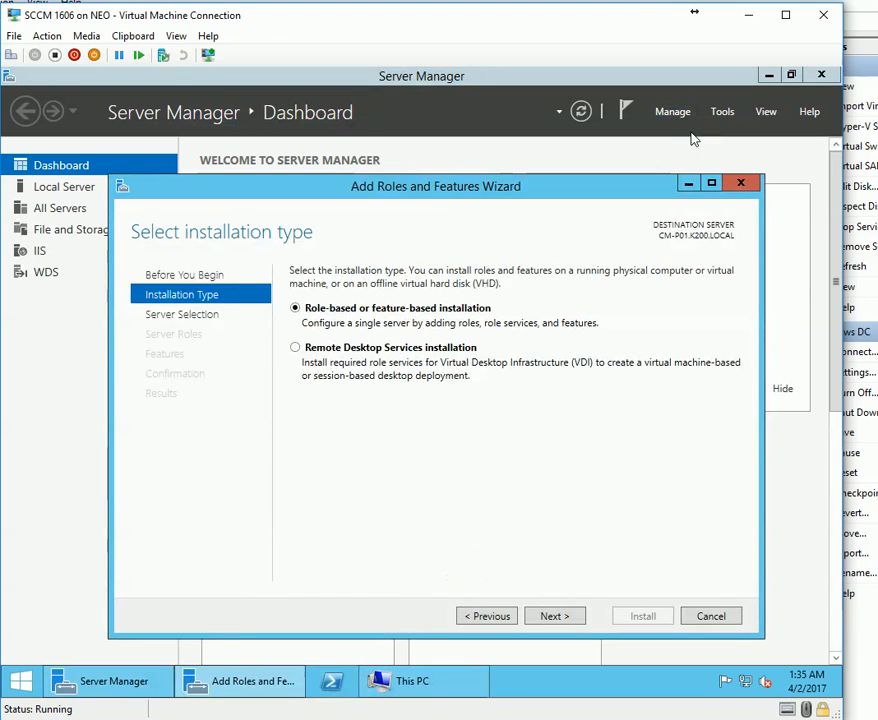
pyautogui.click(563, 617)
pyautogui.click(563, 617)
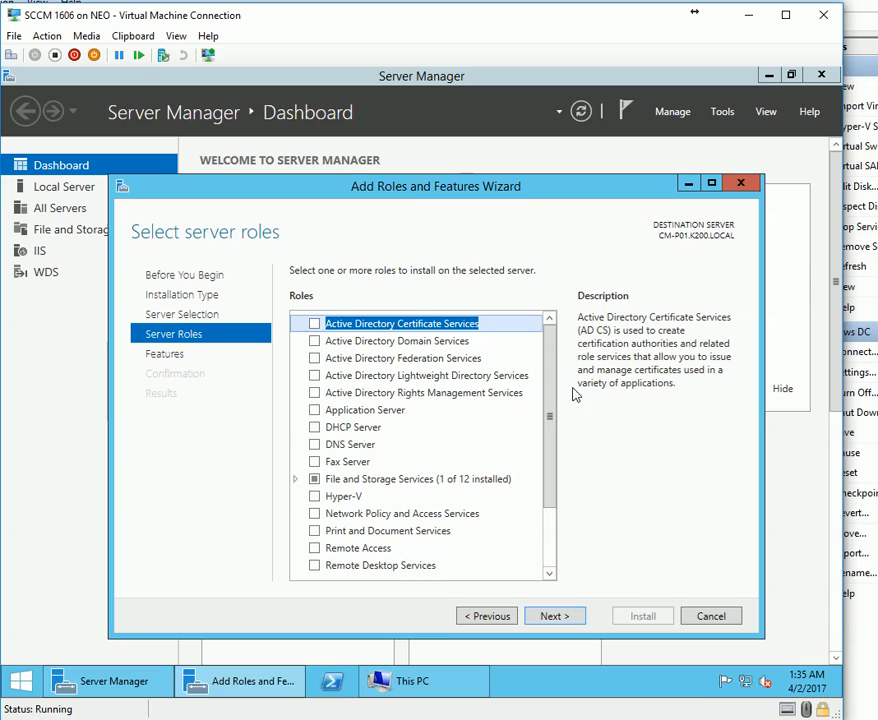
# Add Windows Server Update Services with its required features, keeping default WSUS services, up to Content location.
pyautogui.scroll(-2, 549, 417)
pyautogui.moveTo(749, 693)
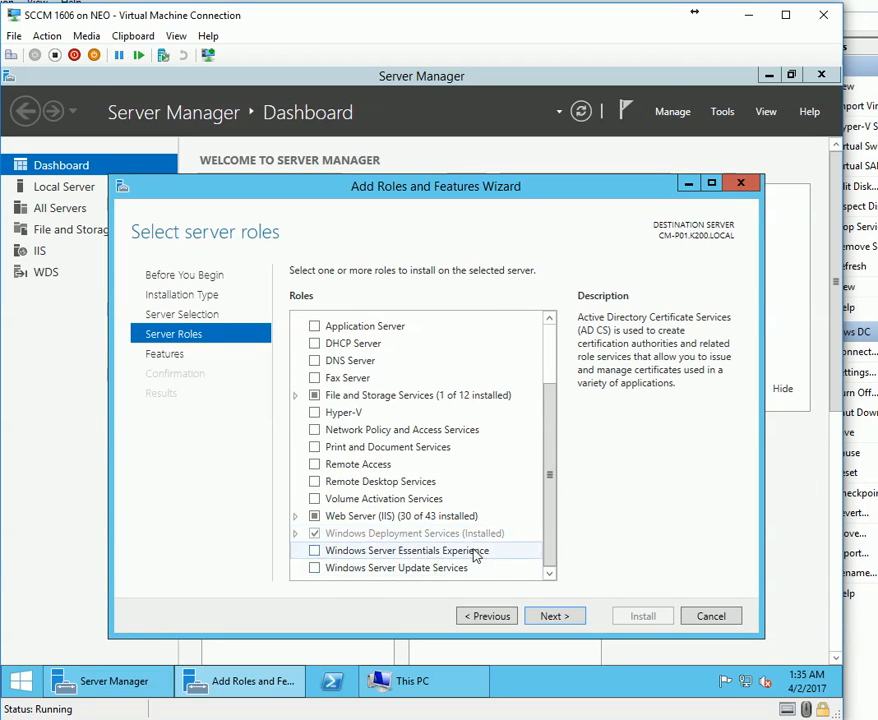
pyautogui.click(315, 568)
pyautogui.click(472, 496)
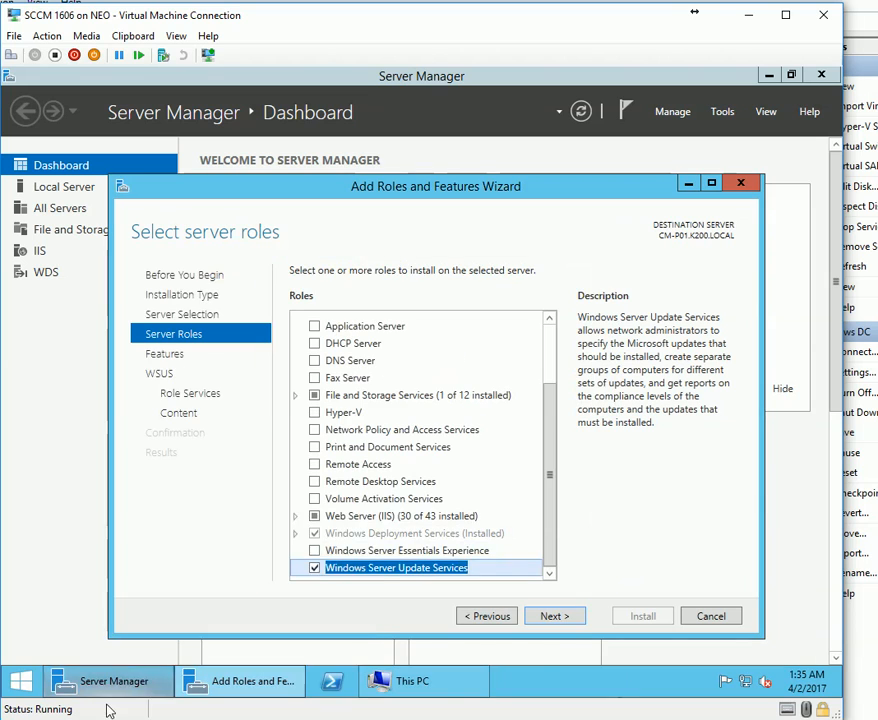
pyautogui.click(551, 622)
pyautogui.click(560, 619)
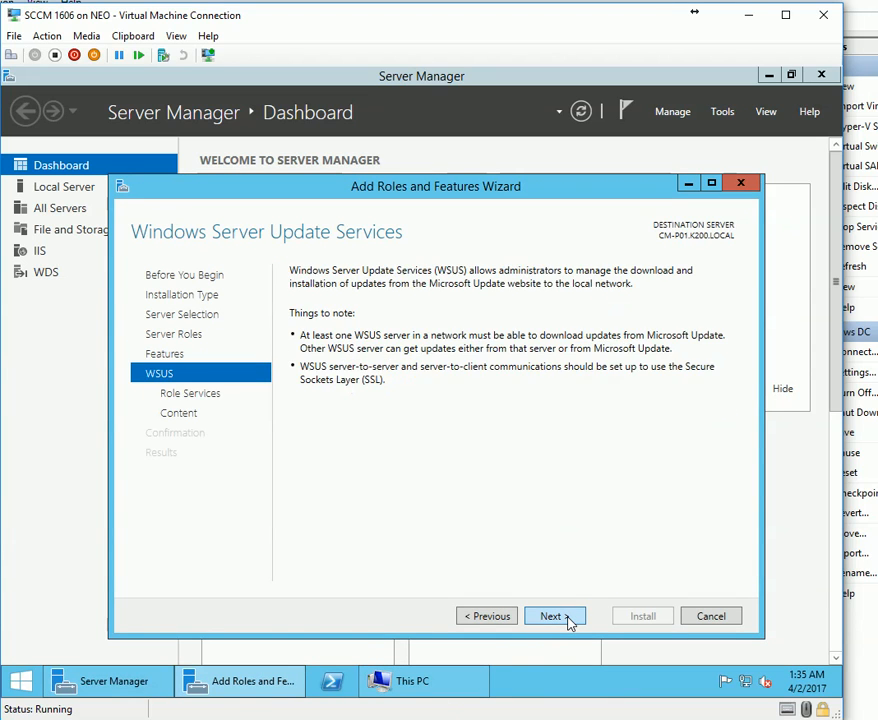
pyautogui.click(552, 617)
pyautogui.click(560, 618)
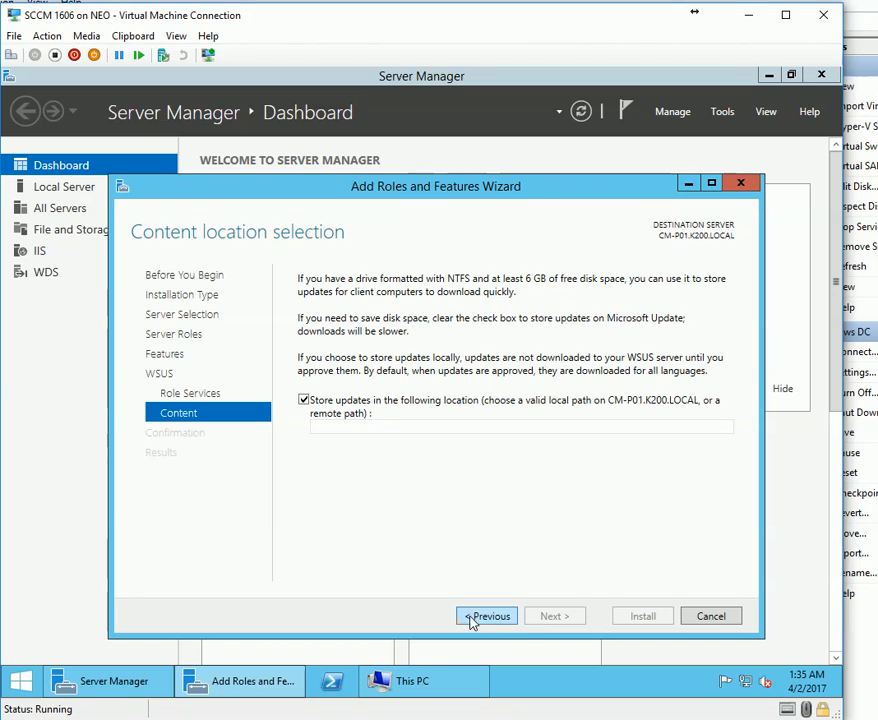
pyautogui.click(382, 431)
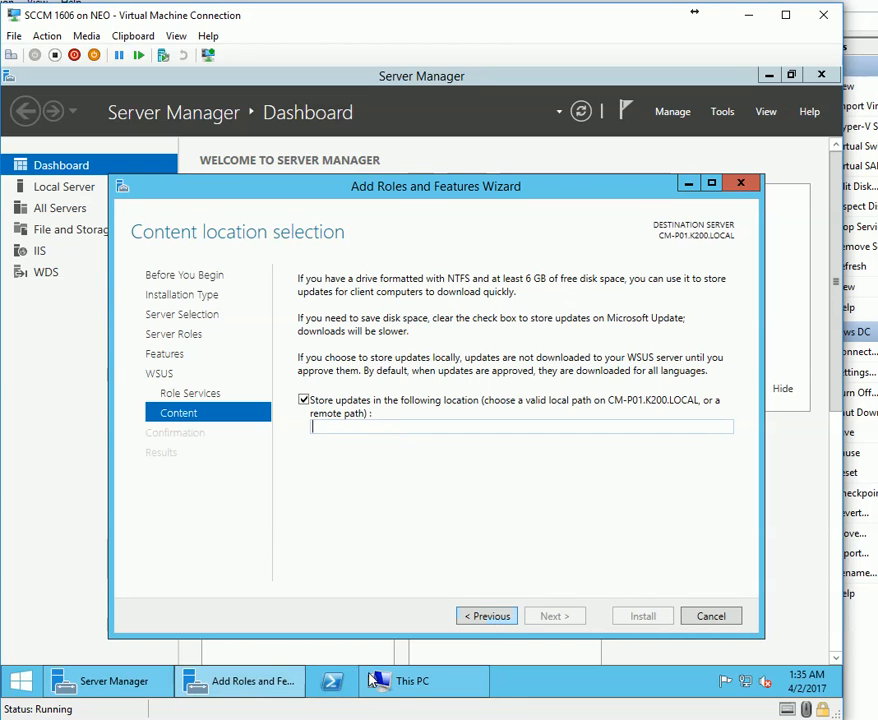
# Create a new folder named wsus on Local Disk (C:).
pyautogui.click(478, 708)
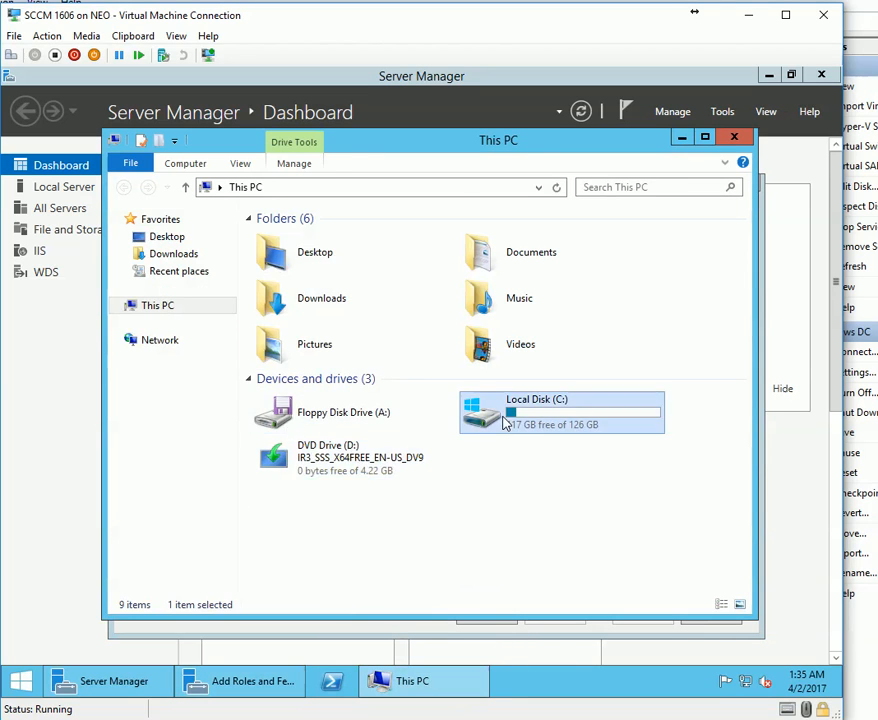
pyautogui.doubleClick(478, 422)
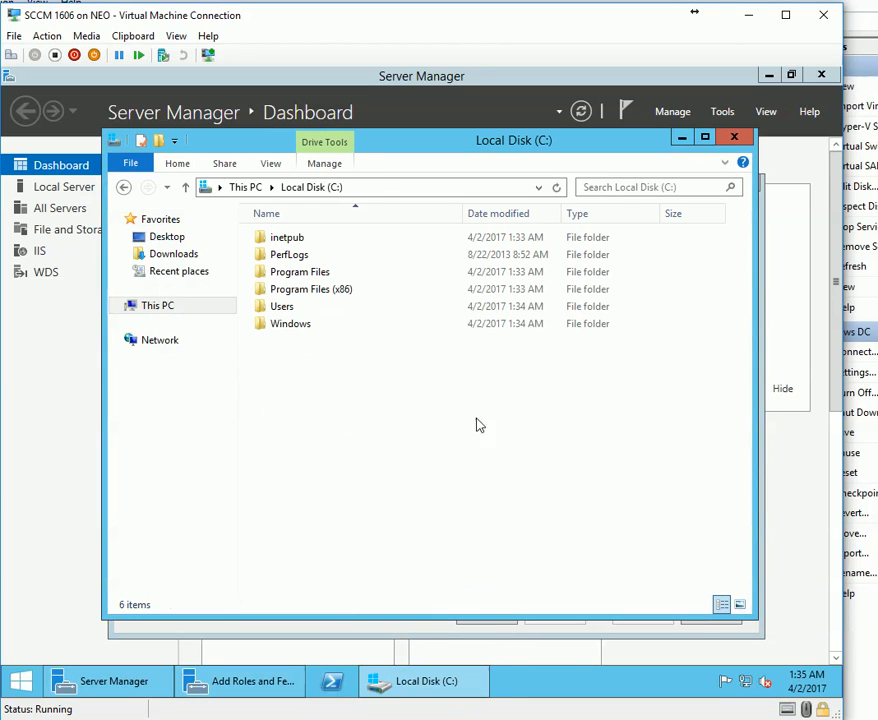
pyautogui.click(158, 140)
pyautogui.write('ws')
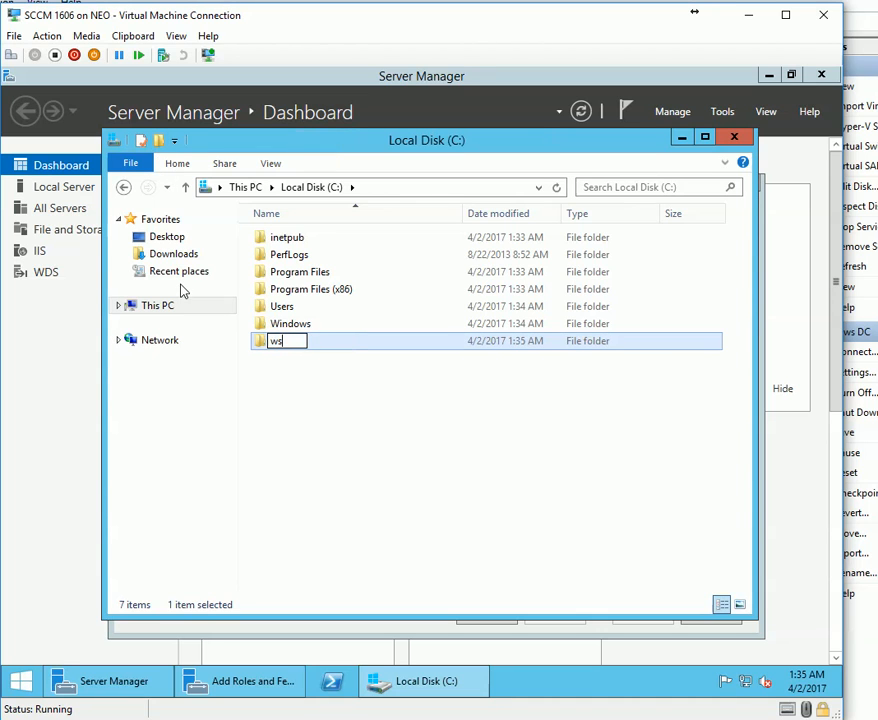
pyautogui.write('us')
pyautogui.press('Return')
pyautogui.press('Return')
# Paste C:\wsus as the WSUS content location and advance to the confirmation page.
pyautogui.hotkey('alt', 'd')
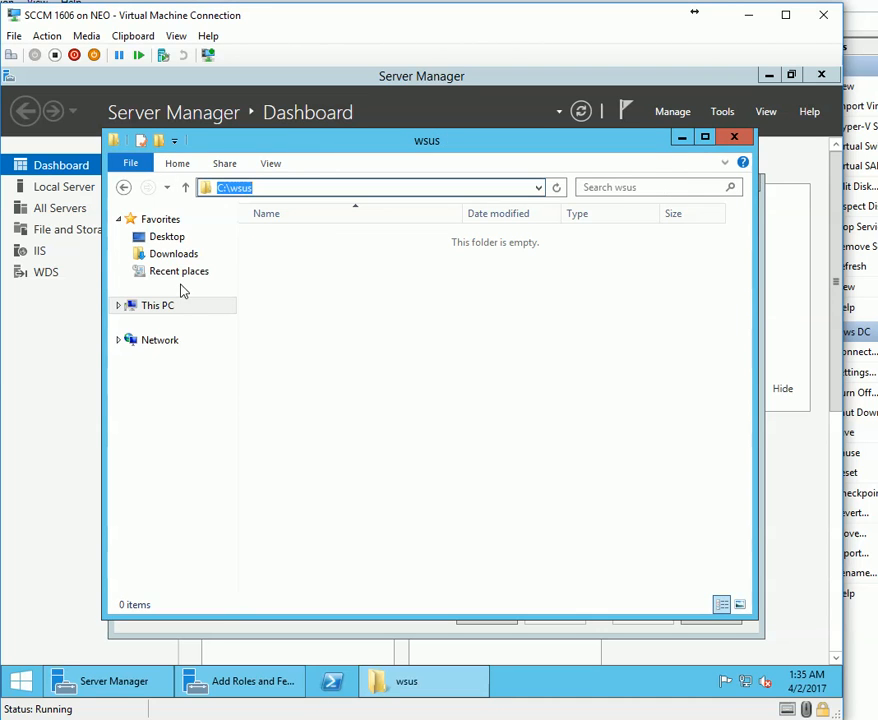
pyautogui.hotkey('ctrl', 'c')
pyautogui.hotkey('alt', 'Tab')
pyautogui.hotkey('ctrl', 'v')
pyautogui.click(555, 616)
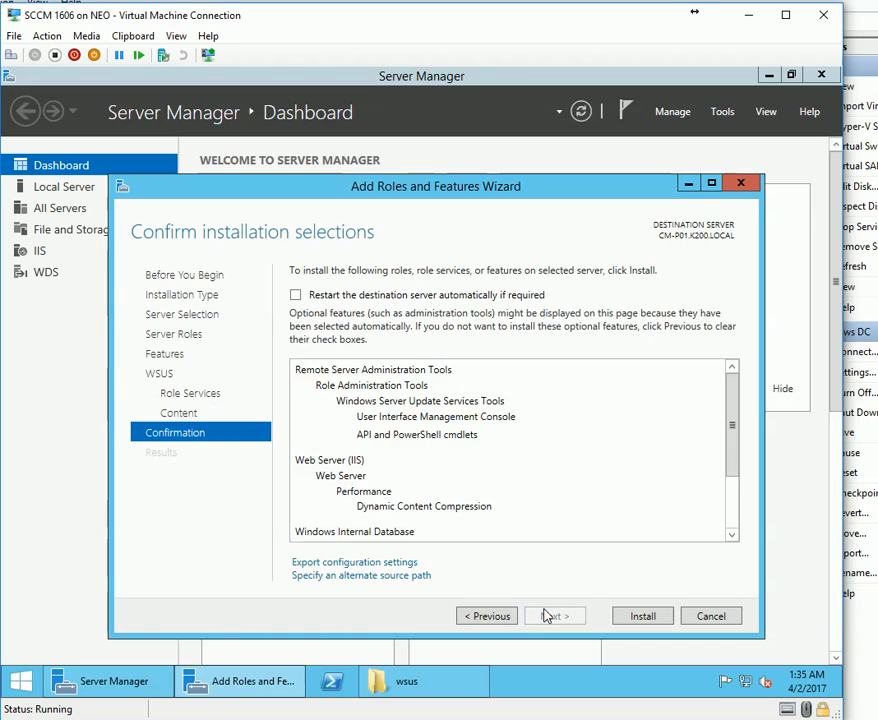
# Install WSUS on CM-P01.K200.LOCAL, close the wizard and wsus folder, and check the notifications flag.
pyautogui.click(628, 620)
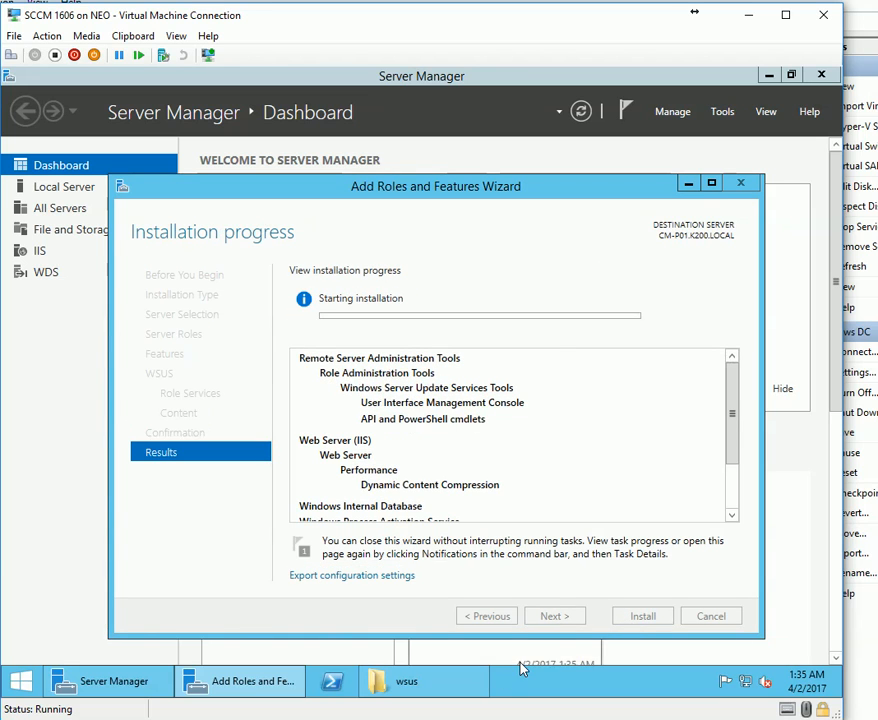
pyautogui.moveTo(732, 412)
pyautogui.mouseDown()
pyautogui.moveTo(741, 470)
pyautogui.moveTo(732, 413)
pyautogui.mouseUp()
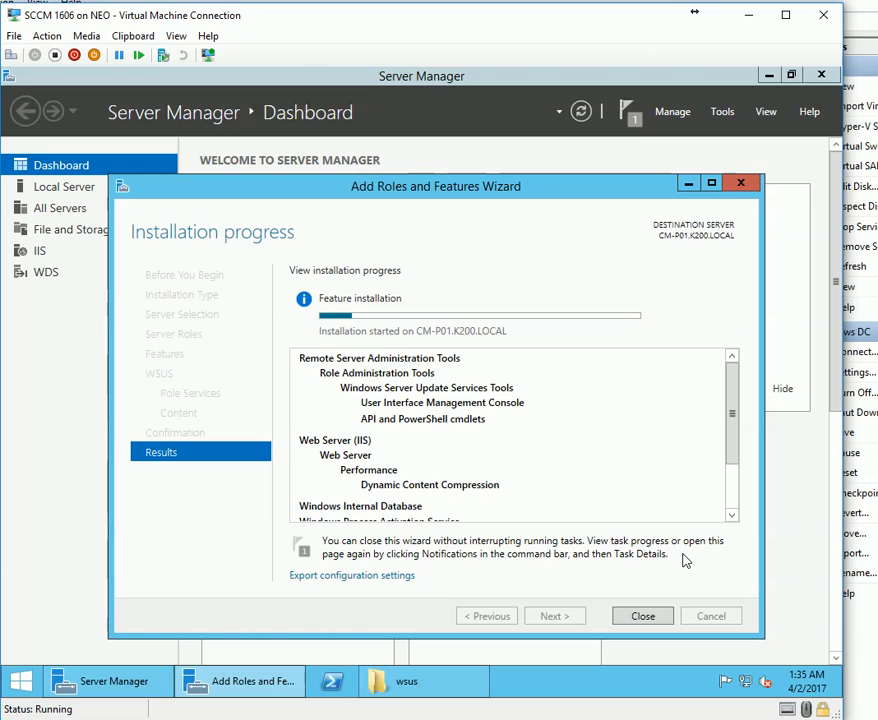
pyautogui.click(659, 624)
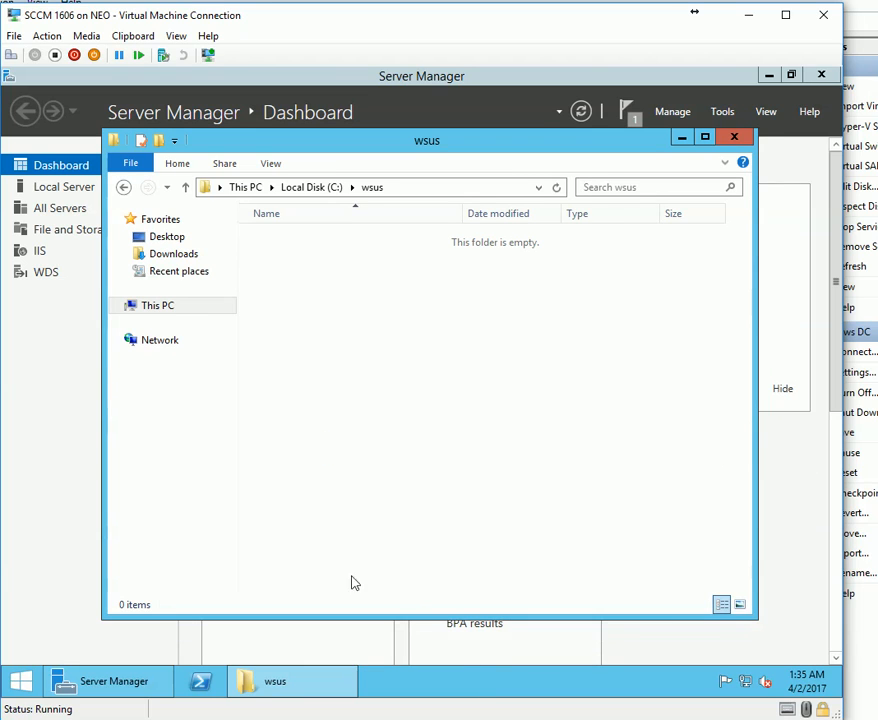
pyautogui.click(732, 142)
pyautogui.click(635, 115)
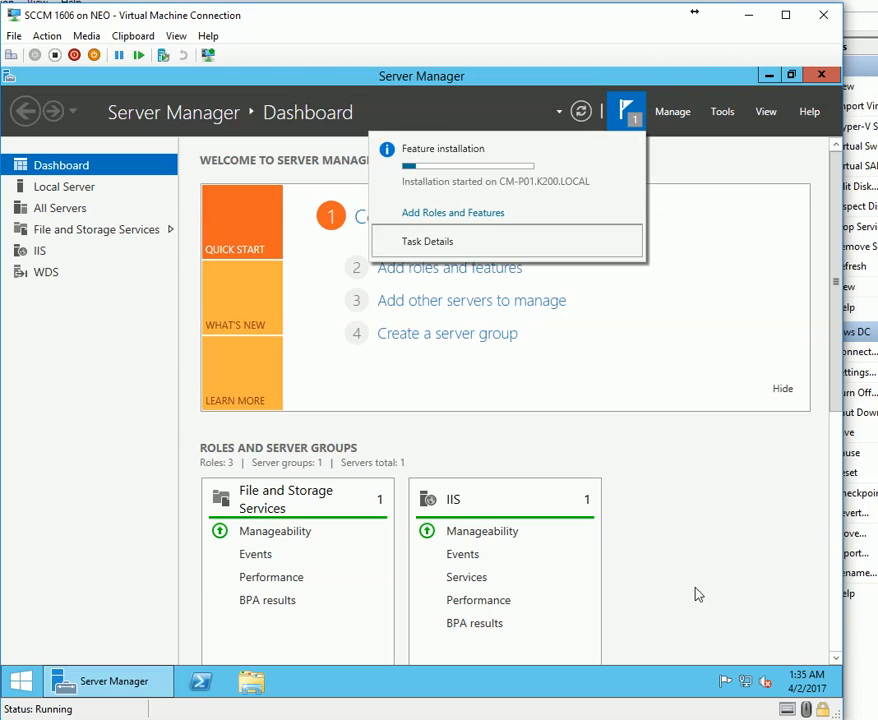
pyautogui.click(102, 681)
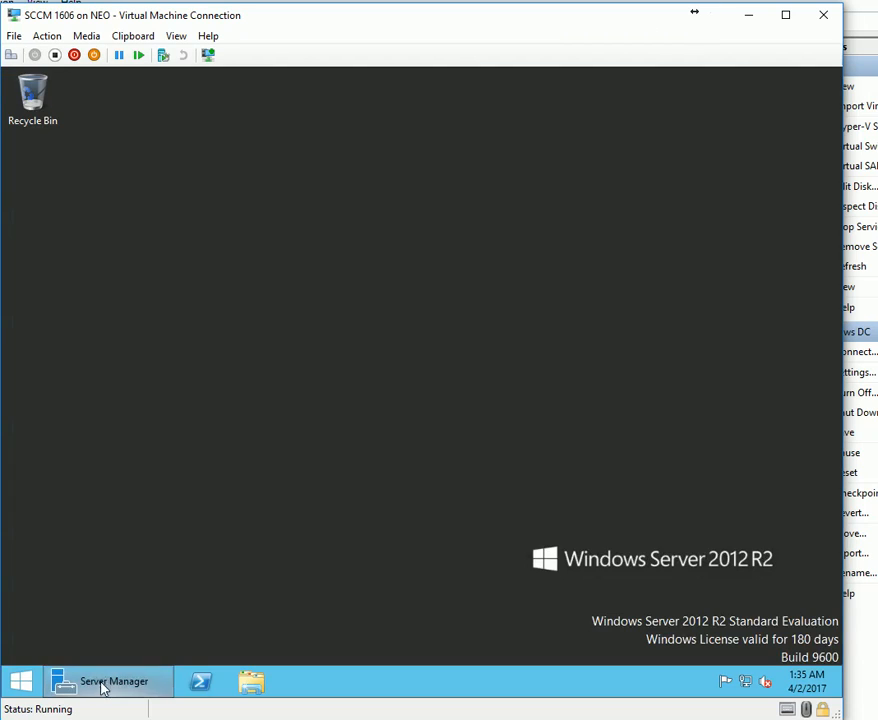
pyautogui.click(87, 36)
pyautogui.moveTo(107, 67)
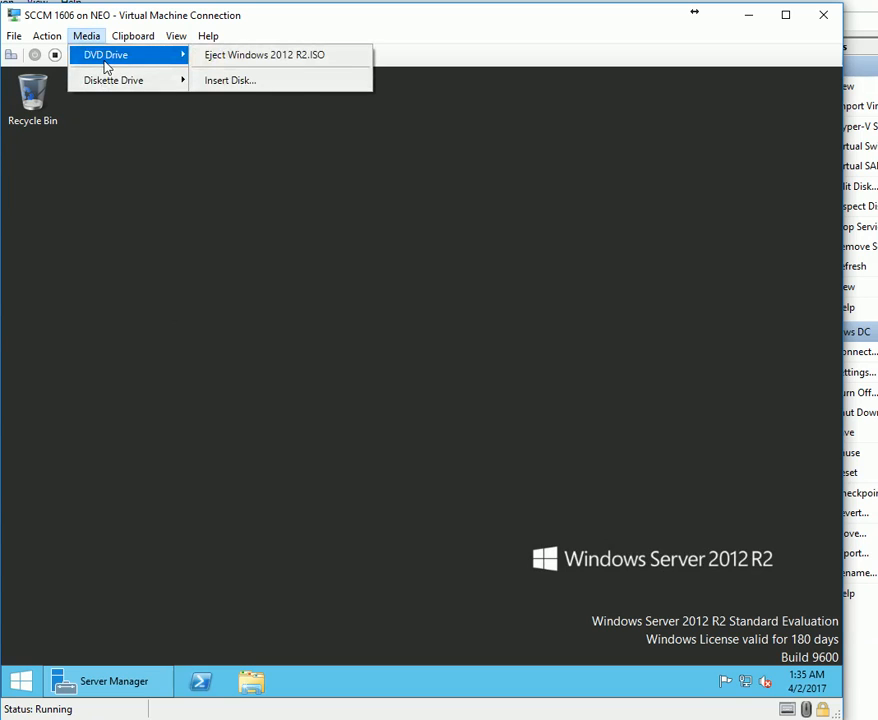
pyautogui.click(237, 57)
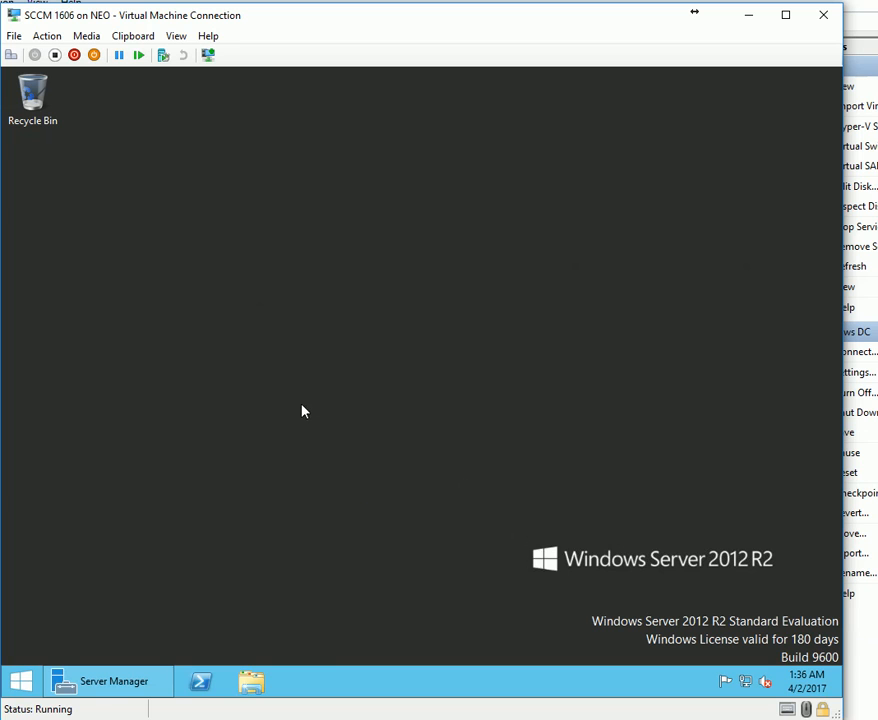
pyautogui.click(21, 681)
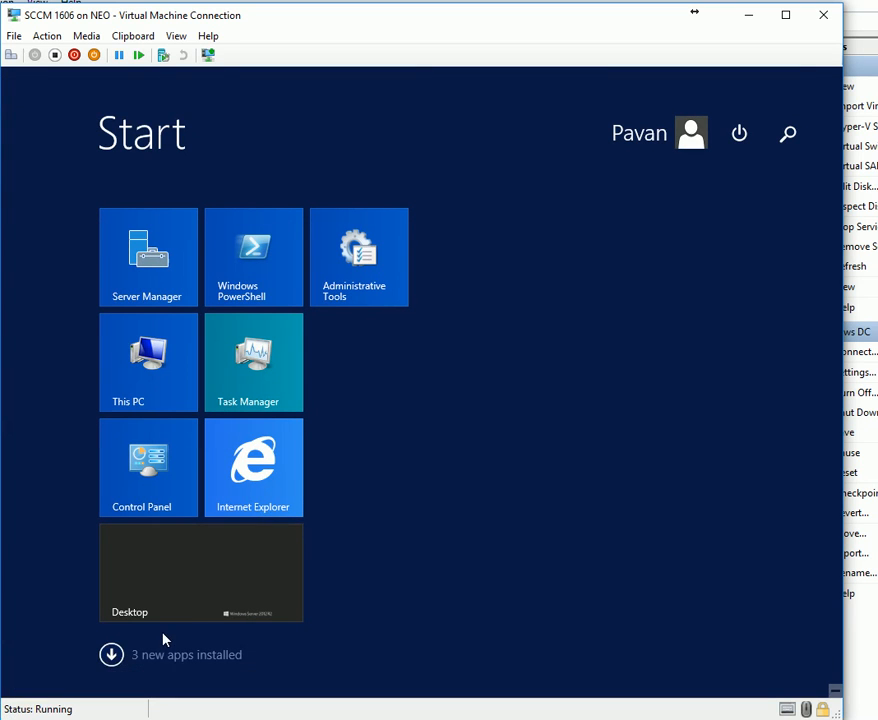
pyautogui.click(190, 607)
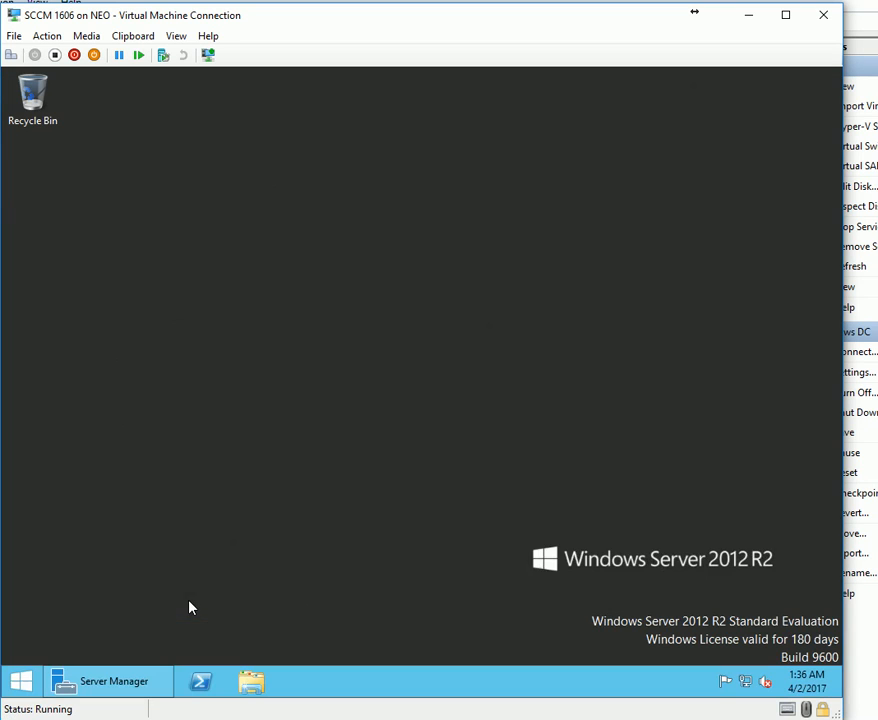
pyautogui.click(86, 36)
pyautogui.click(242, 79)
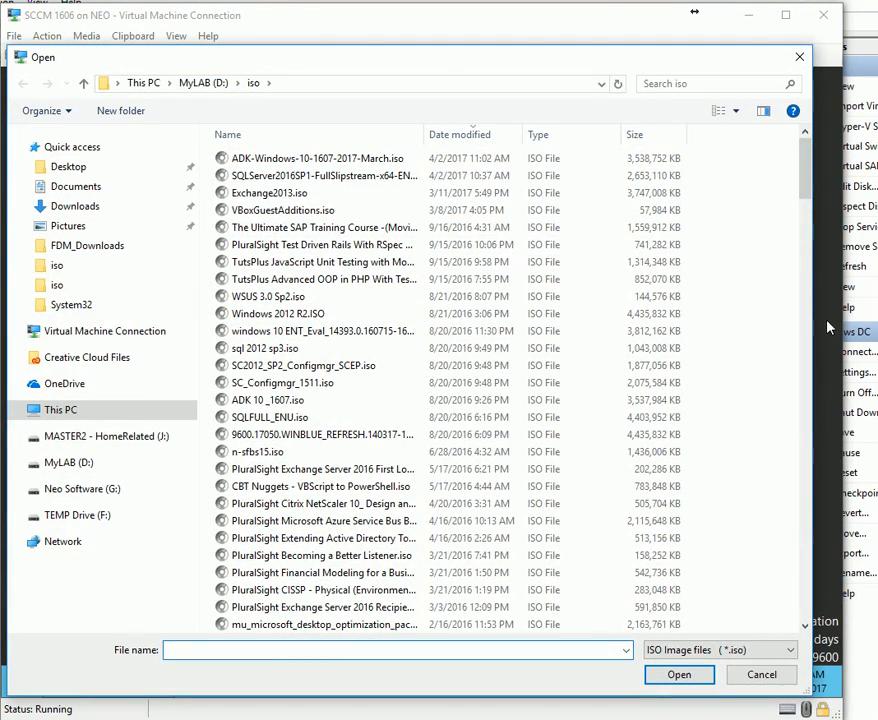
pyautogui.doubleClick(398, 160)
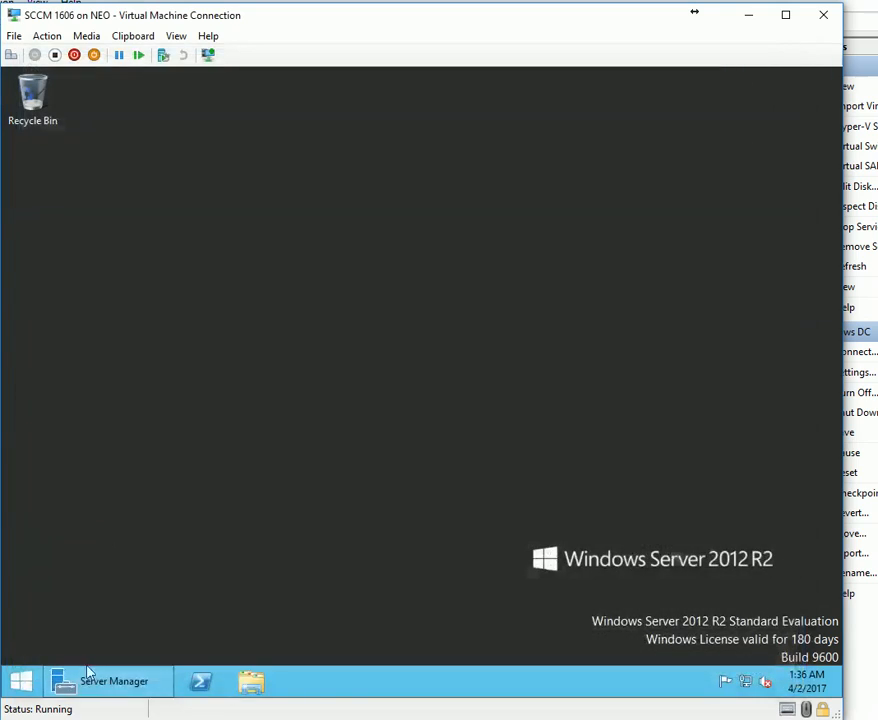
# Open DVD Drive (D:) in File Explorer and launch adksetup.
pyautogui.click(247, 683)
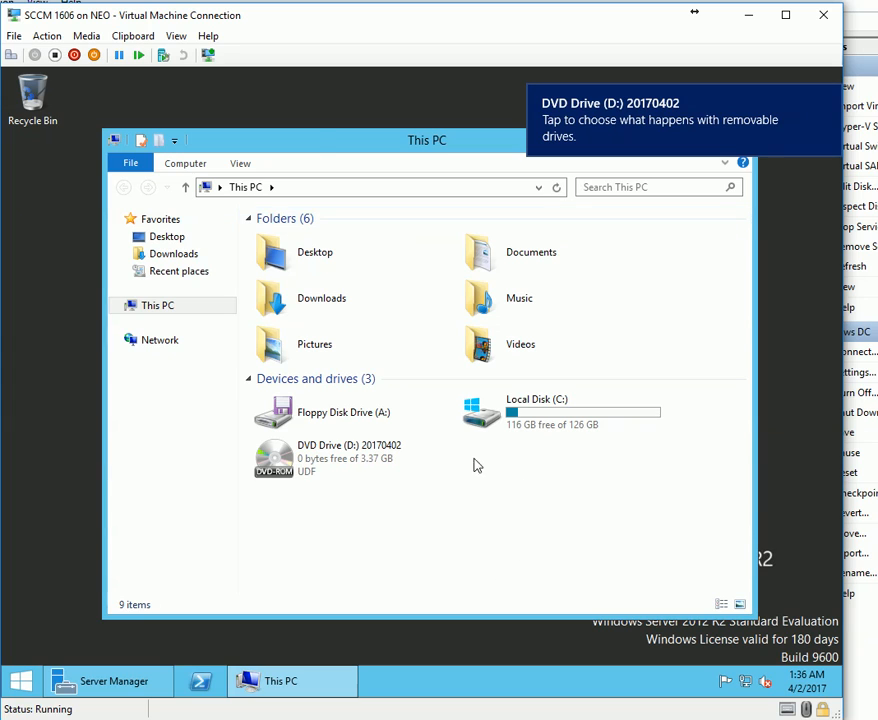
pyautogui.rightClick(345, 463)
pyautogui.click(368, 471)
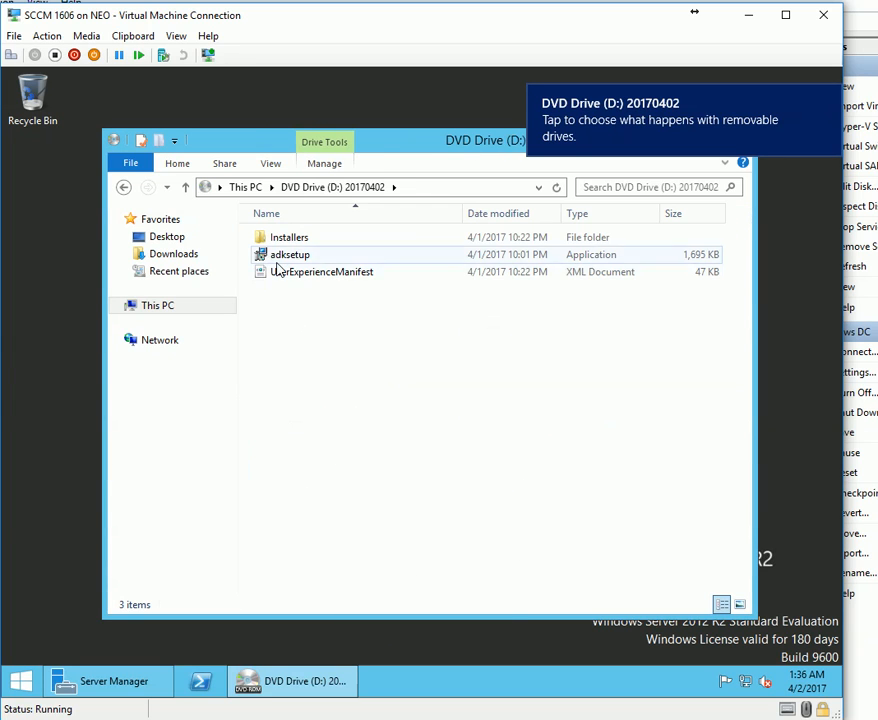
pyautogui.doubleClick(288, 255)
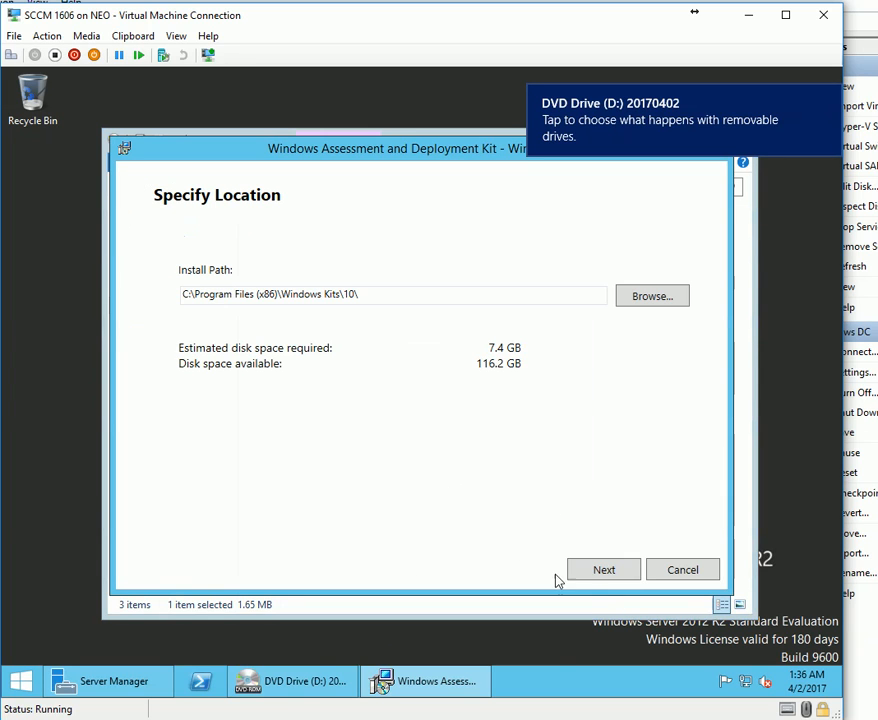
# Keep the default ADK install path and privacy choice, and accept the license terms.
pyautogui.click(604, 569)
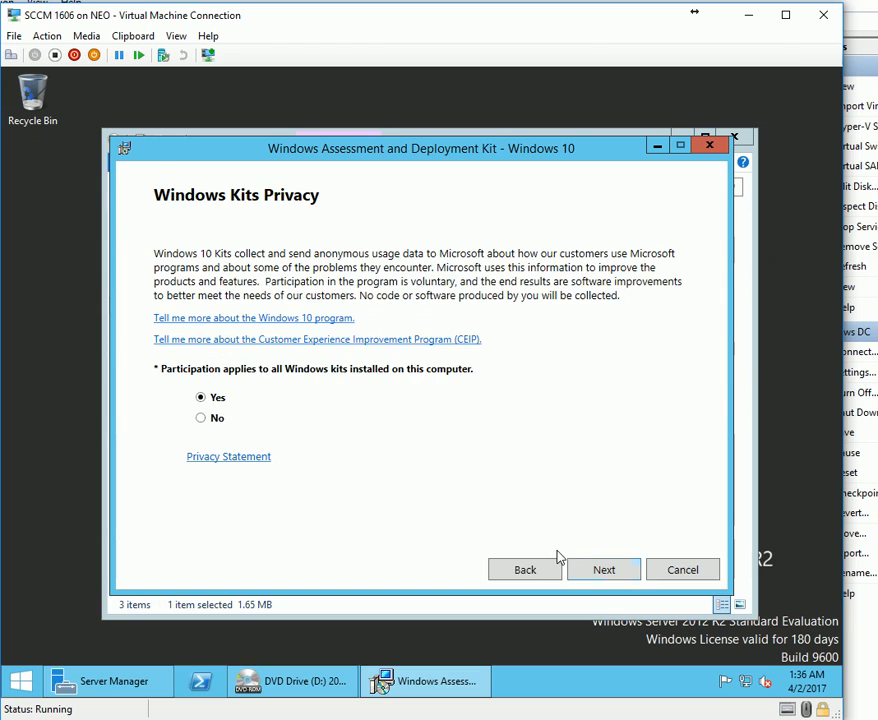
pyautogui.click(602, 571)
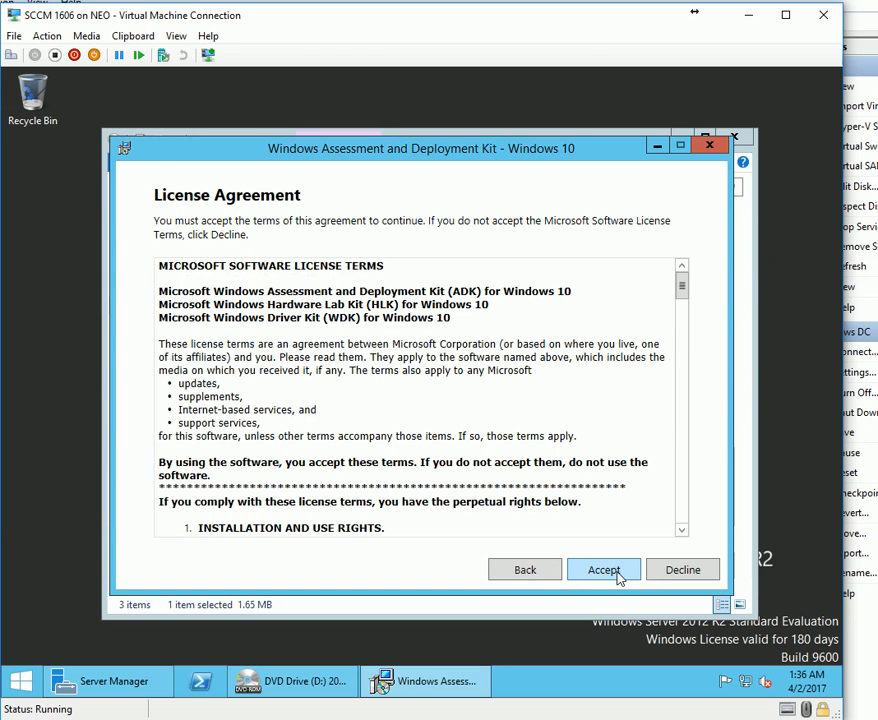
pyautogui.click(604, 570)
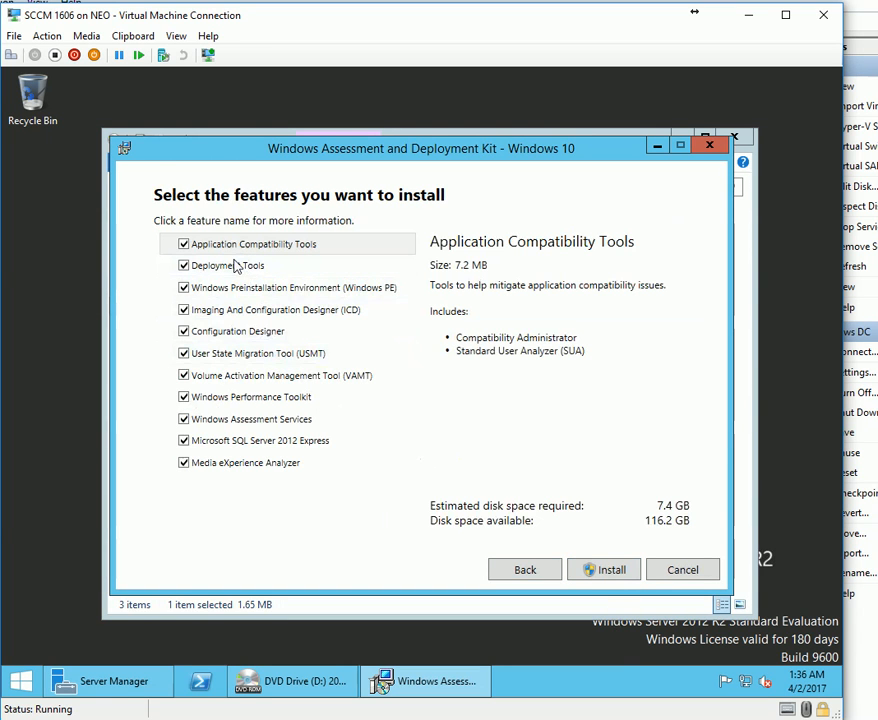
# Untick Application Compatibility Tools, VAMT and Windows Performance Toolkit, keeping Imaging And Configuration Designer.
pyautogui.click(185, 245)
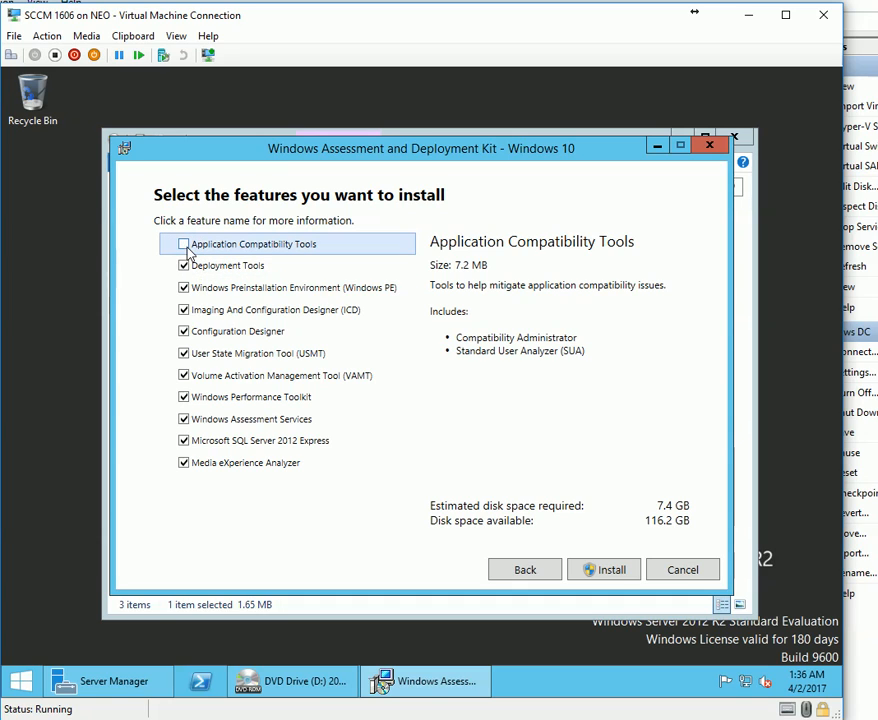
pyautogui.click(183, 331)
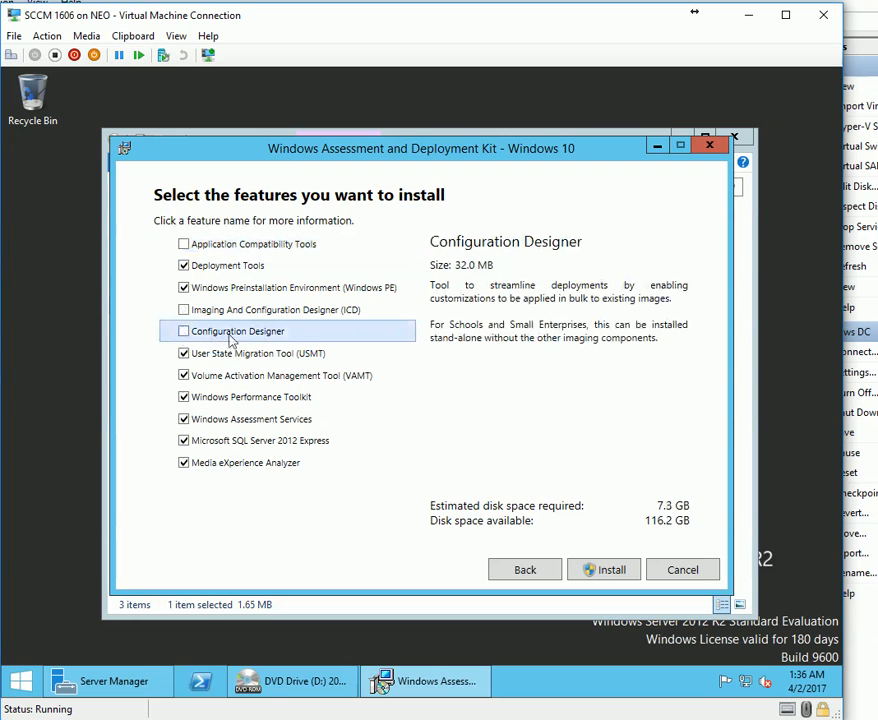
pyautogui.click(184, 309)
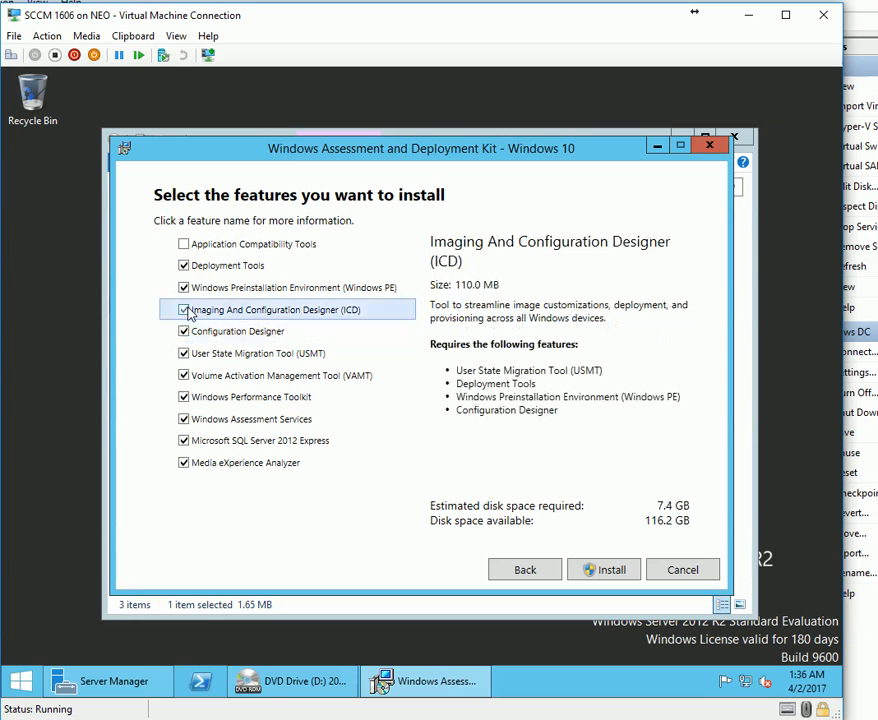
pyautogui.click(216, 353)
pyautogui.click(220, 377)
pyautogui.click(183, 375)
pyautogui.click(183, 397)
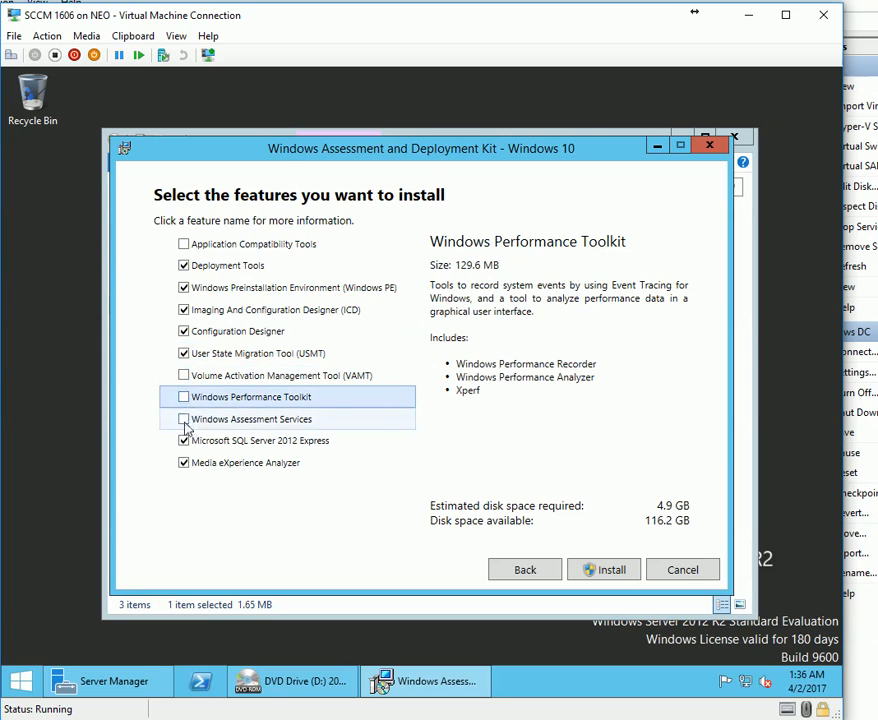
# Clear Windows Assessment Services, SQL Server 2012 Express and Media eXperience Analyzer, bringing space to 4.1 GB.
pyautogui.click(184, 419)
pyautogui.click(183, 441)
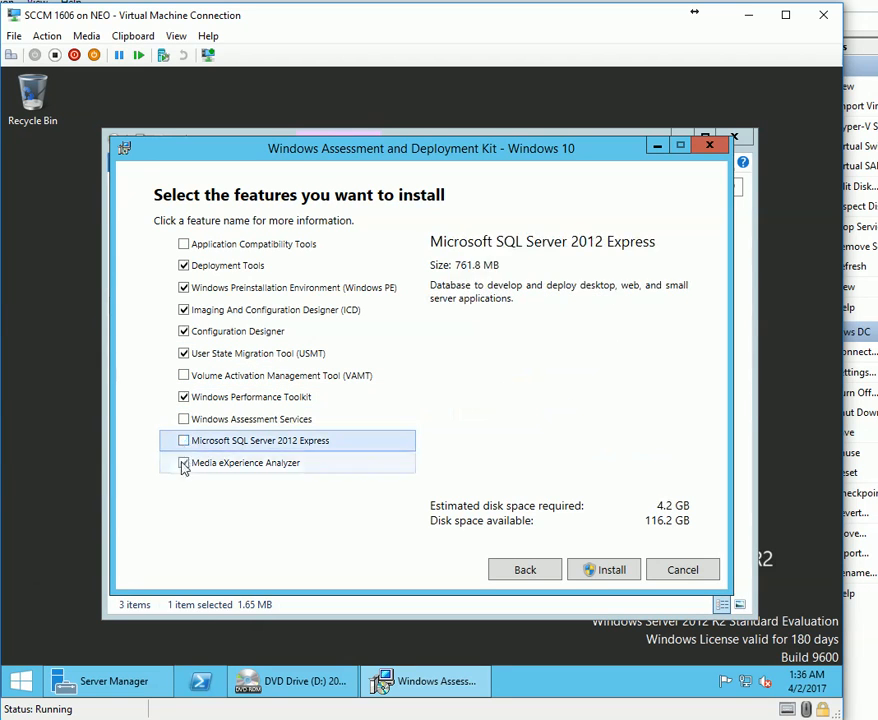
pyautogui.click(183, 462)
pyautogui.click(197, 400)
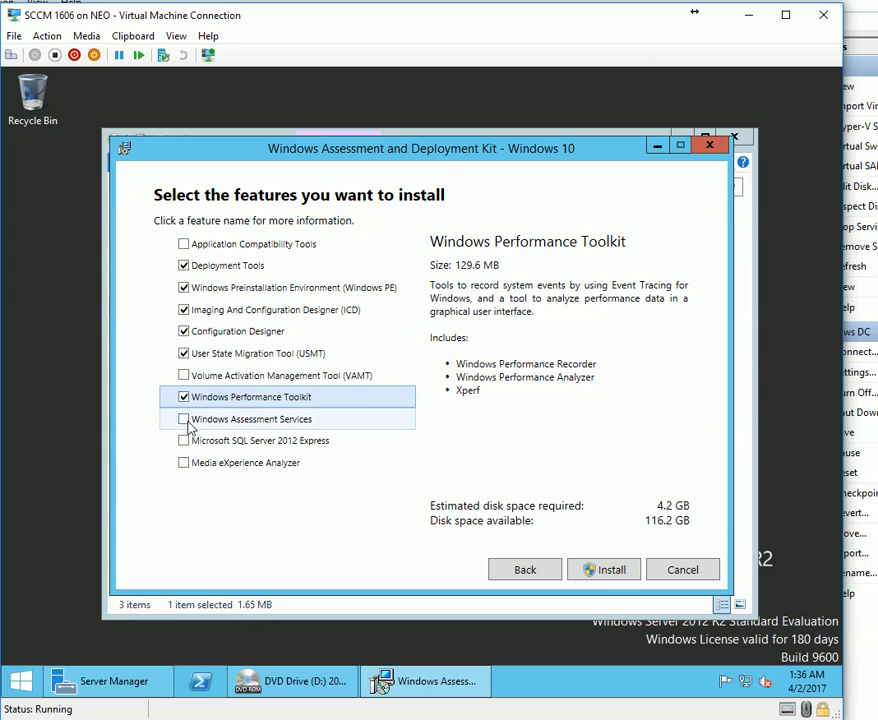
pyautogui.click(184, 419)
pyautogui.click(184, 419)
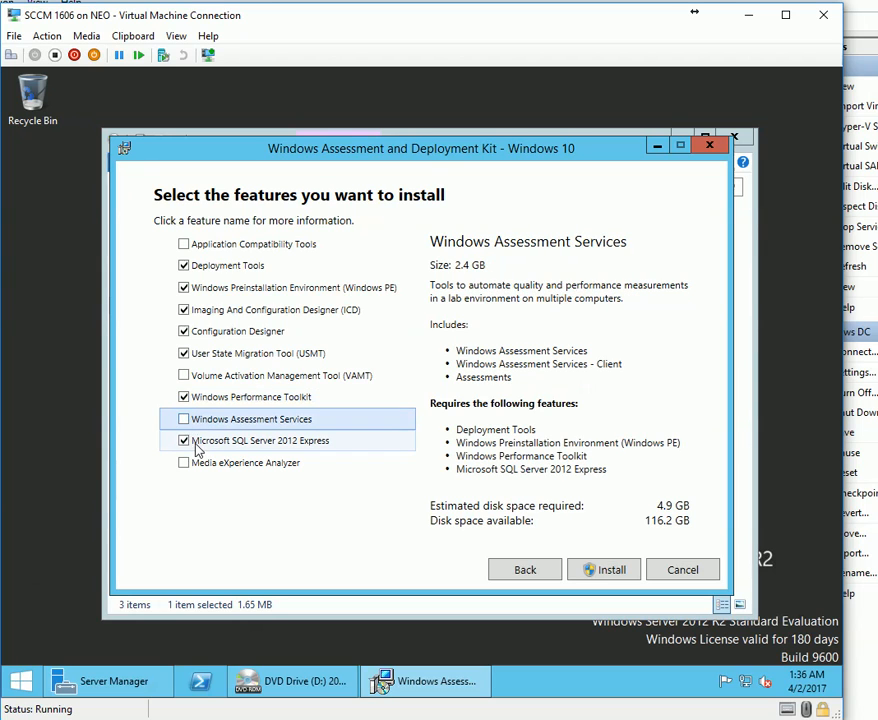
pyautogui.click(183, 441)
pyautogui.click(185, 399)
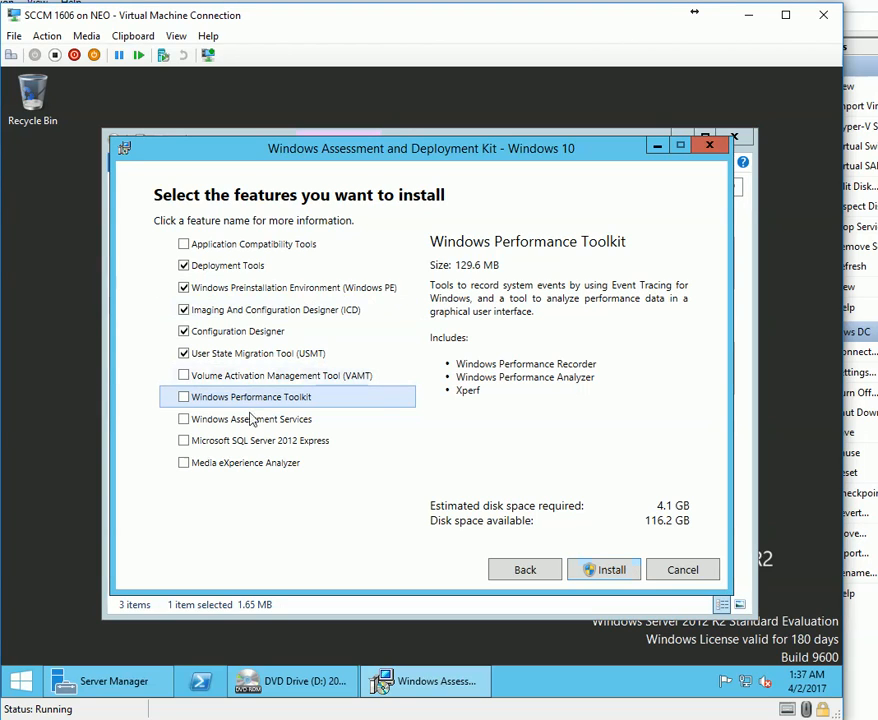
# Review the feature descriptions and required features, then start installing the five checked features.
pyautogui.moveTo(549, 286); pyautogui.dragTo(570, 299)
pyautogui.click(296, 377)
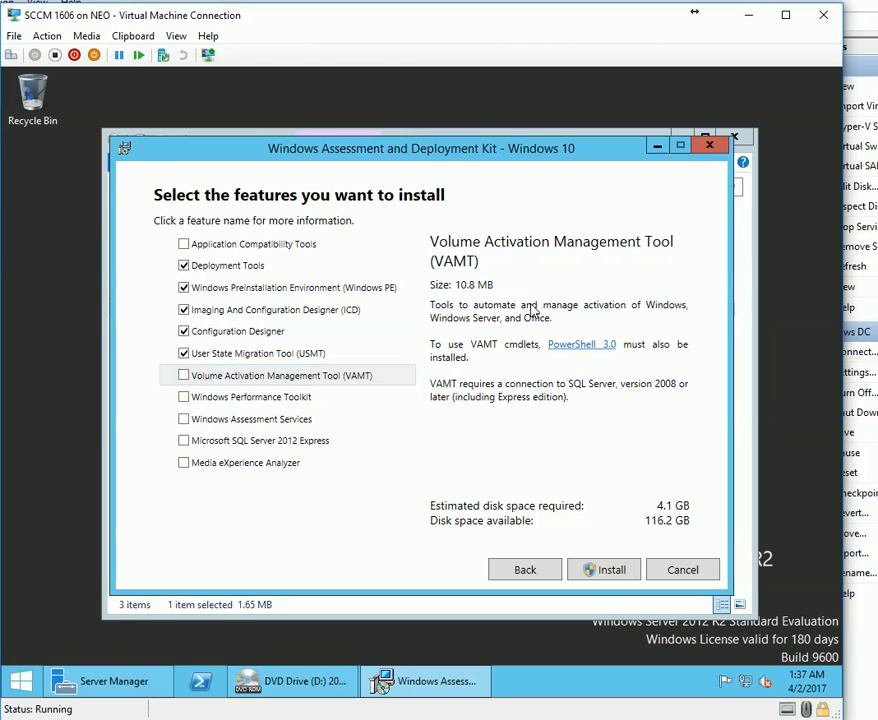
pyautogui.click(290, 419)
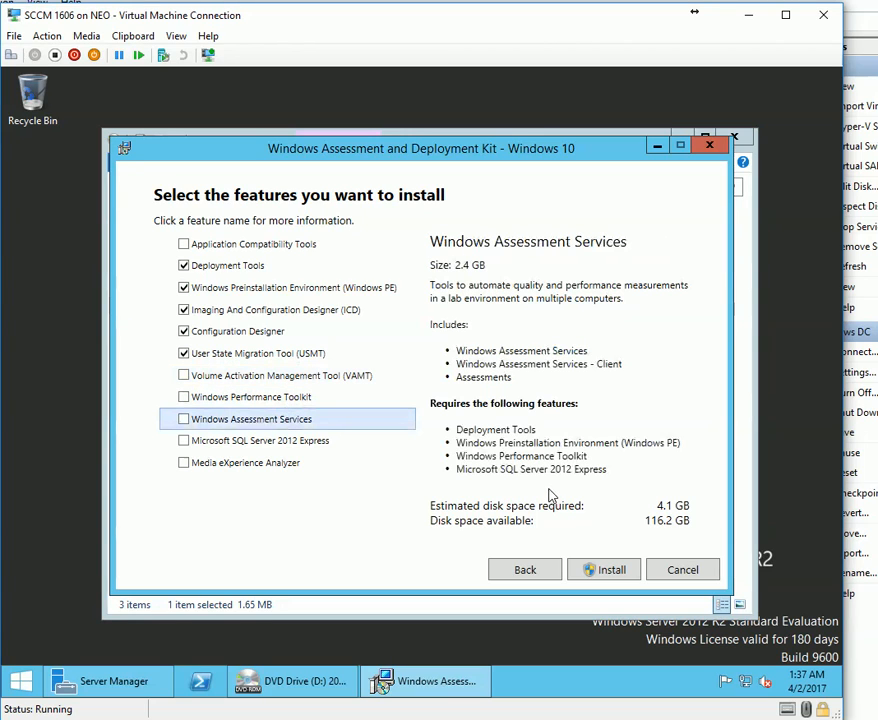
pyautogui.moveTo(462, 351); pyautogui.dragTo(585, 400)
pyautogui.moveTo(500, 429); pyautogui.dragTo(553, 427)
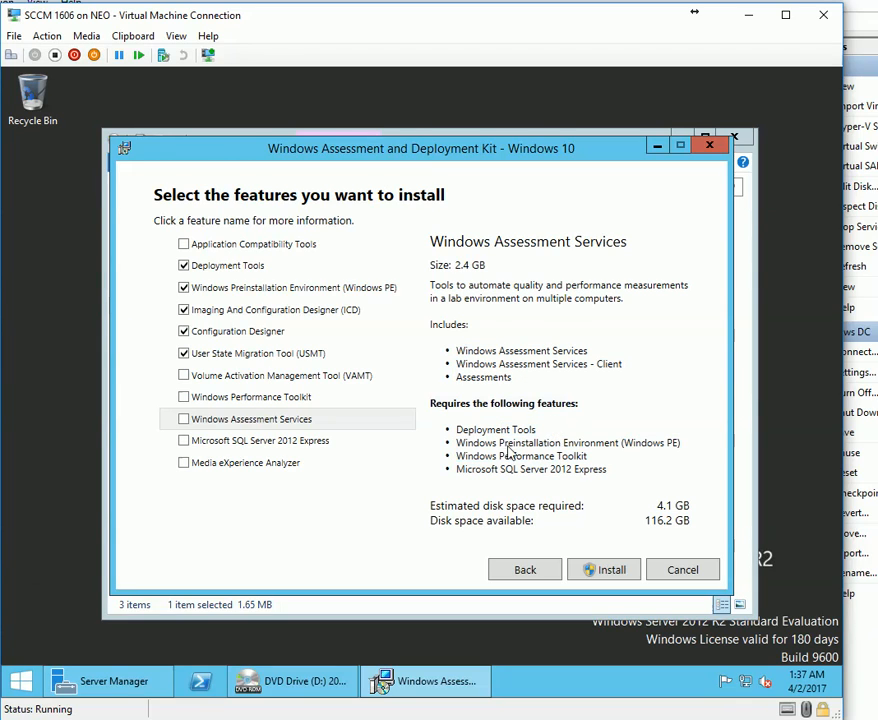
pyautogui.moveTo(475, 457); pyautogui.dragTo(665, 451)
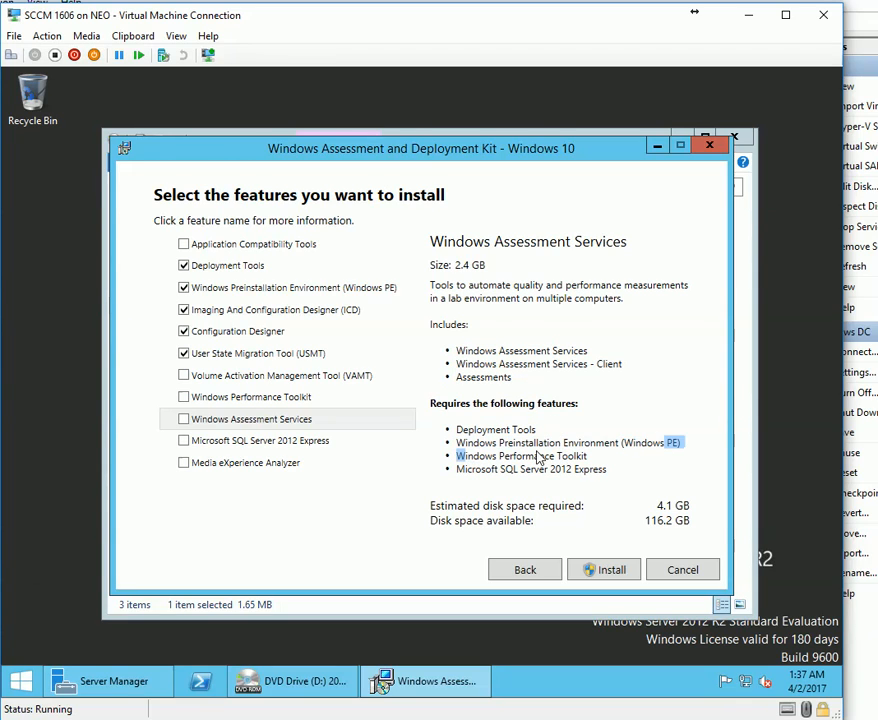
pyautogui.click(577, 452)
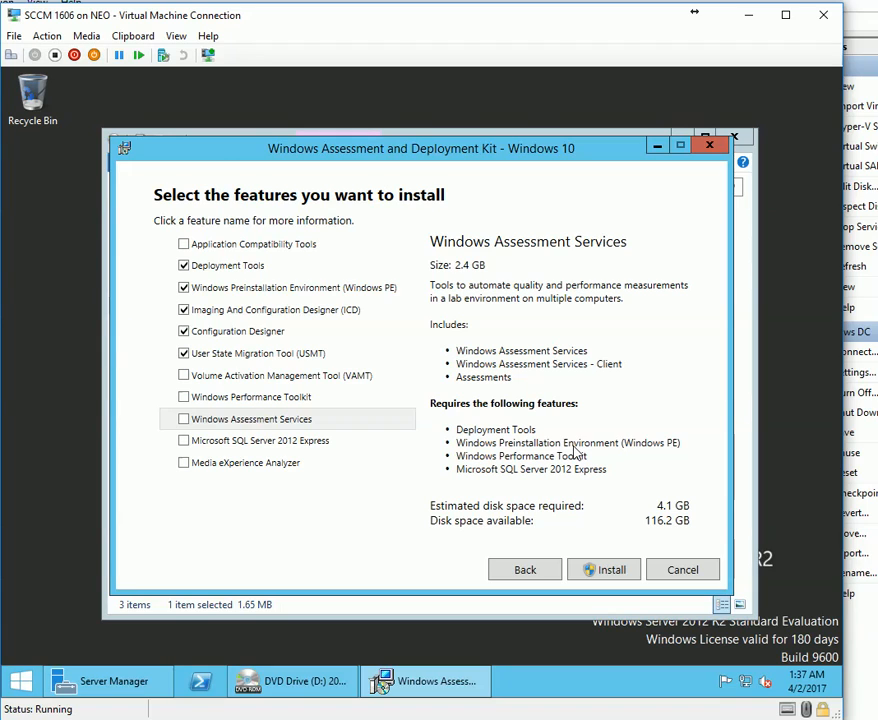
pyautogui.moveTo(478, 440); pyautogui.dragTo(596, 461)
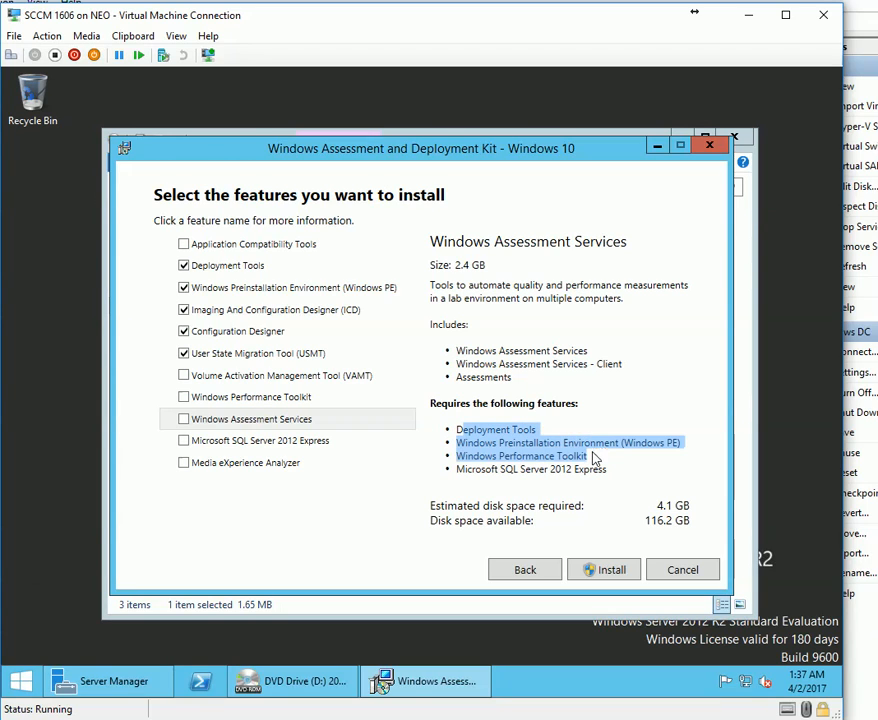
pyautogui.click(487, 462)
pyautogui.click(339, 452)
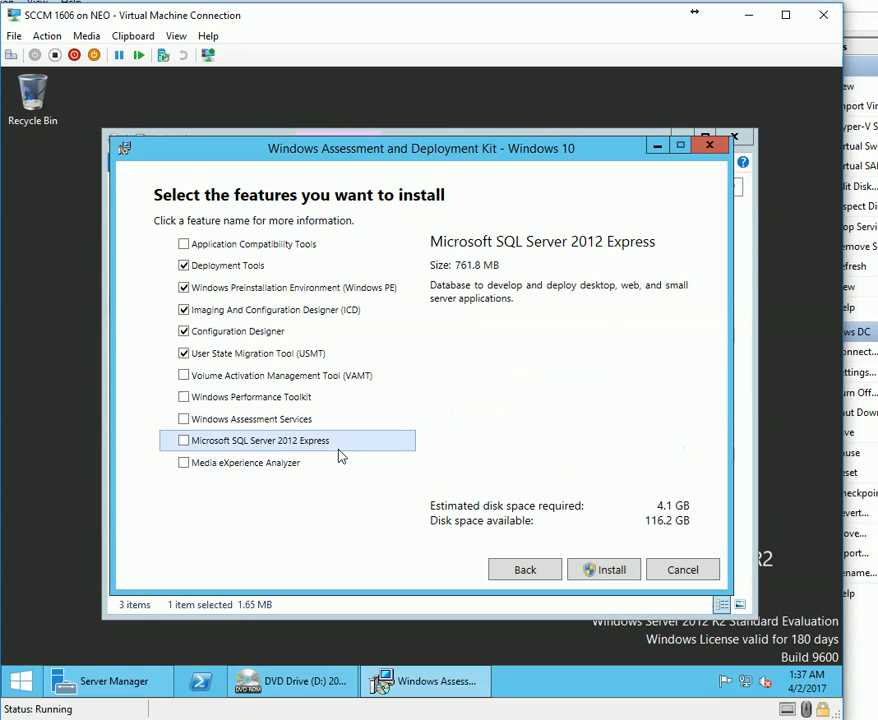
pyautogui.click(285, 472)
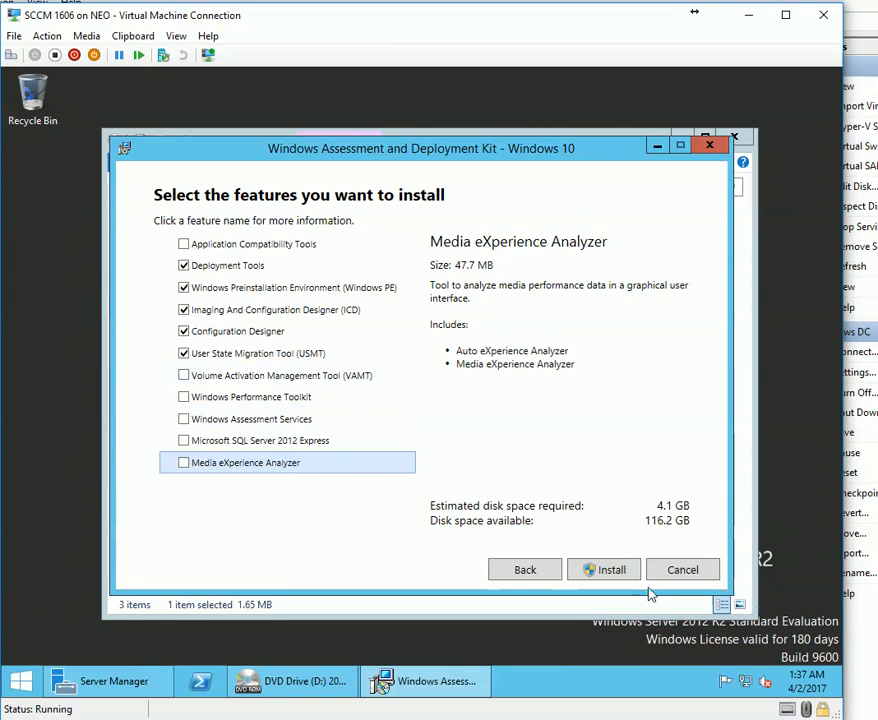
pyautogui.click(826, 719)
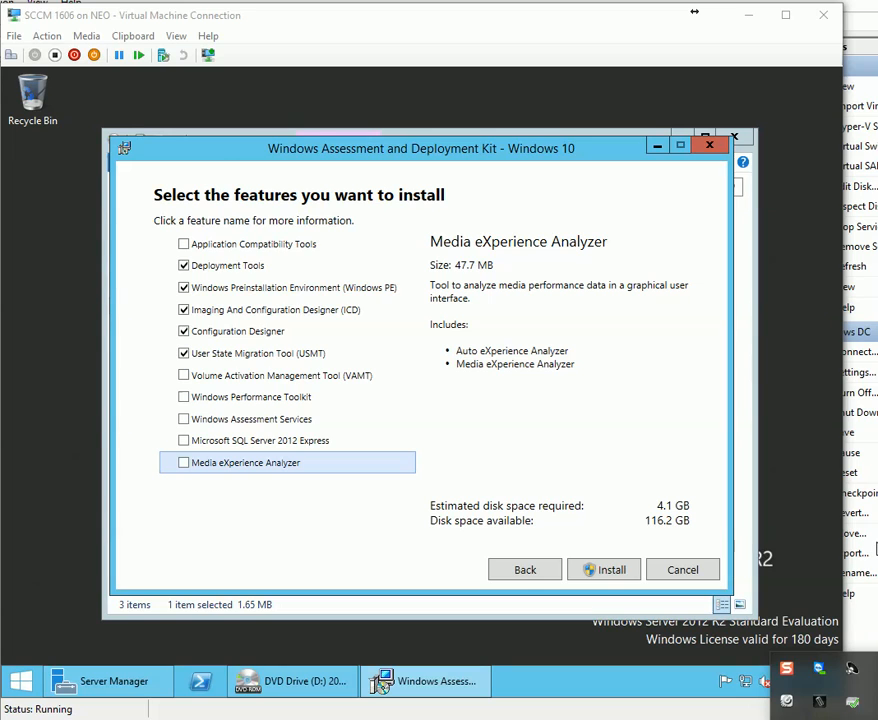
pyautogui.click(600, 572)
# Finish the ADK installation and confirm the Windows Kits apps appear in the Start apps list.
pyautogui.click(511, 416)
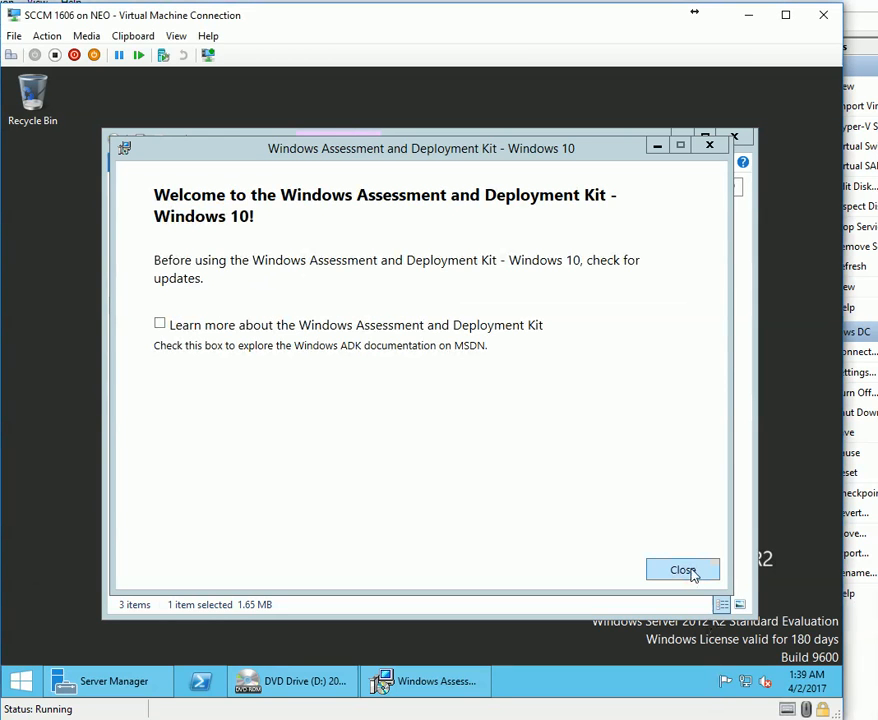
pyautogui.click(683, 570)
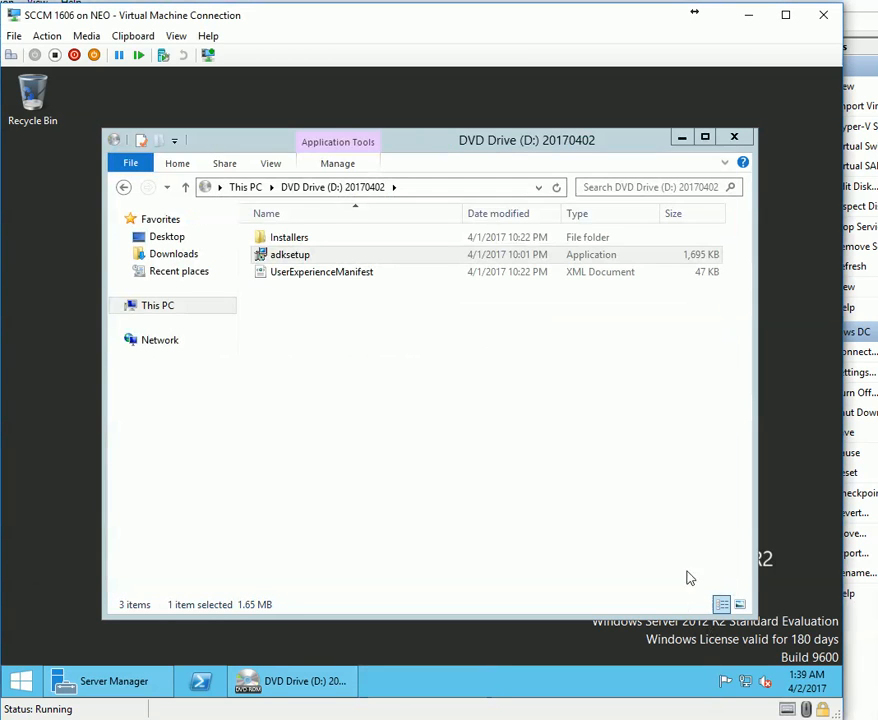
pyautogui.click(12, 678)
pyautogui.click(111, 654)
pyautogui.scroll(-5, 486, 690)
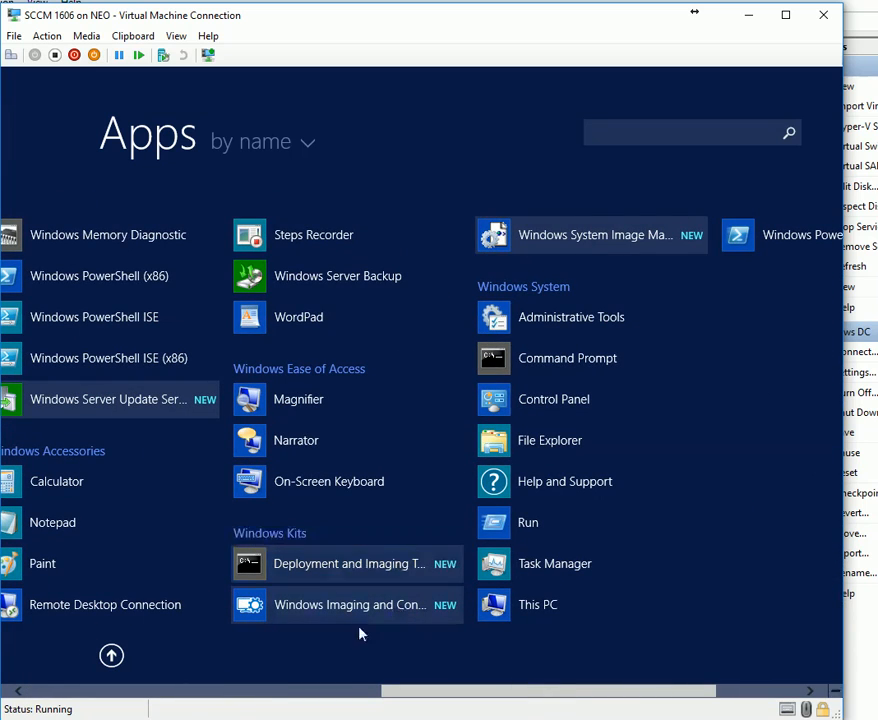
pyautogui.click(277, 541)
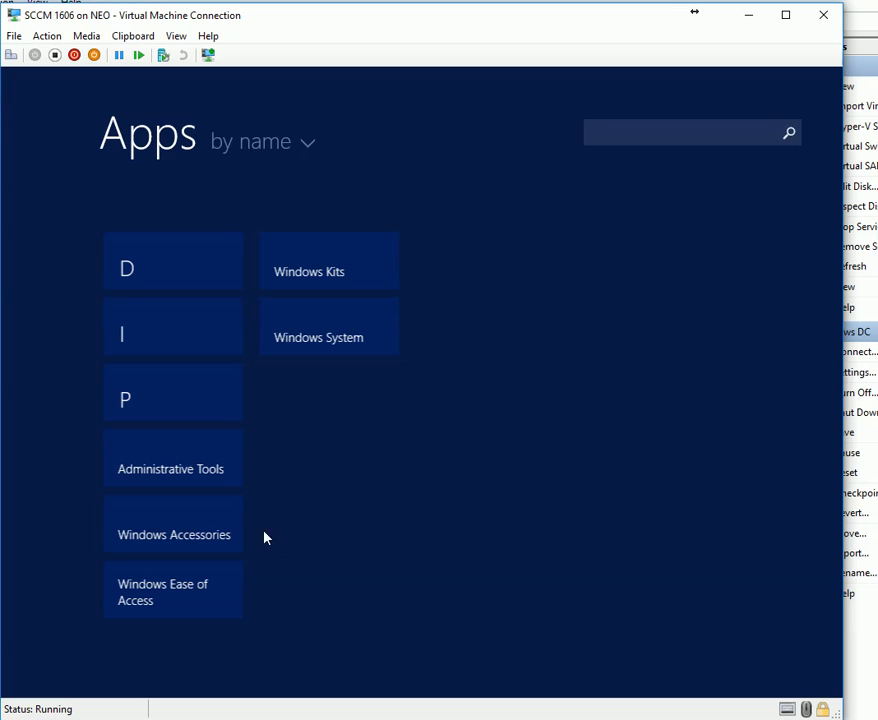
# Close the DVD drive window and bring up Server Manager's dashboard.
pyautogui.press('Escape')
pyautogui.click(388, 482)
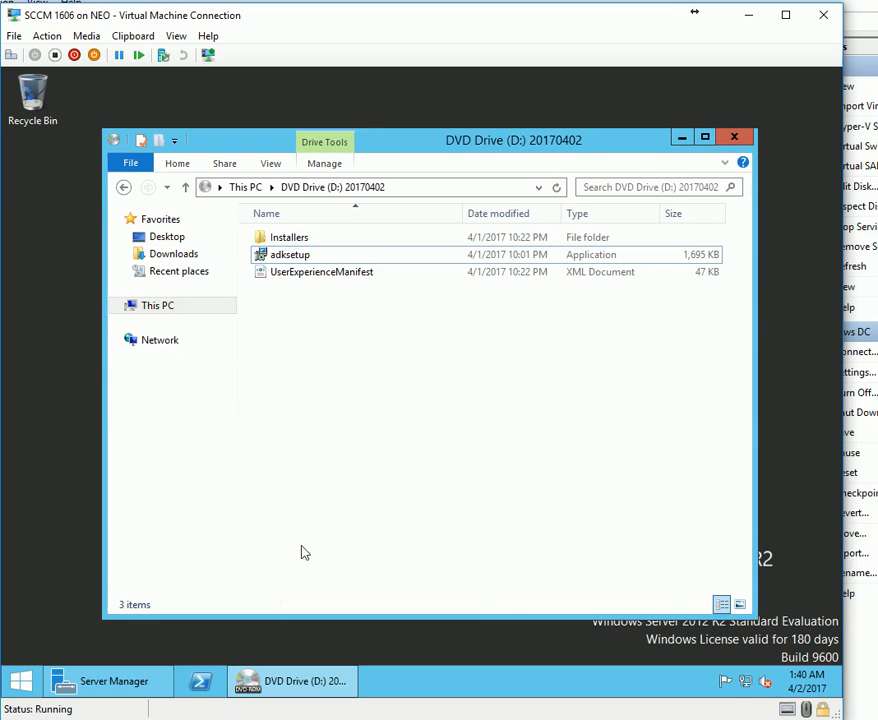
pyautogui.hotkey('alt', 'F4')
pyautogui.click(107, 680)
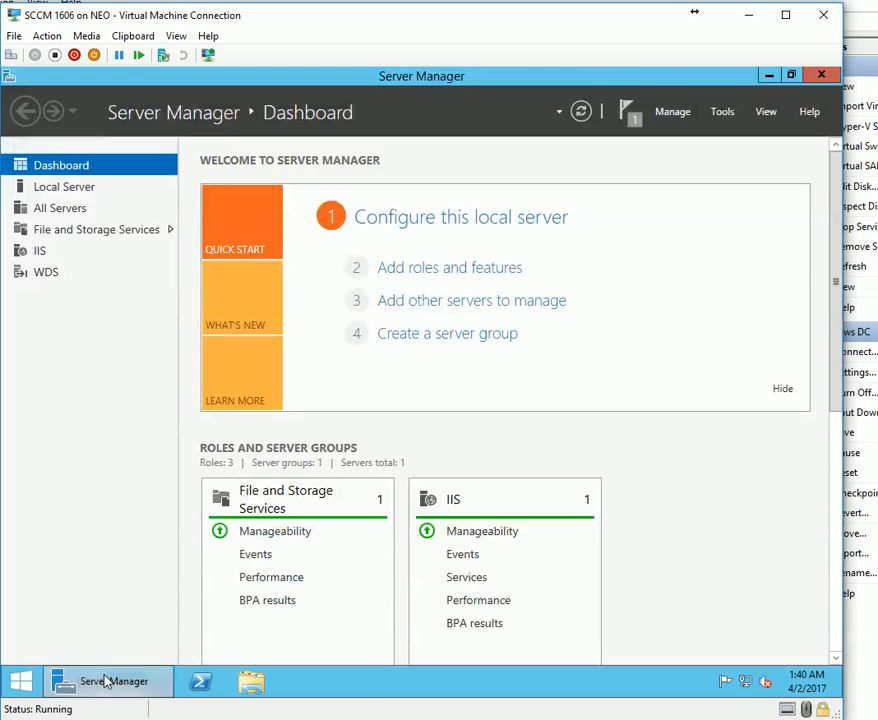
# Close Server Manager and browse the VM's disc images, cancelling without changing discs.
pyautogui.click(821, 75)
pyautogui.click(86, 37)
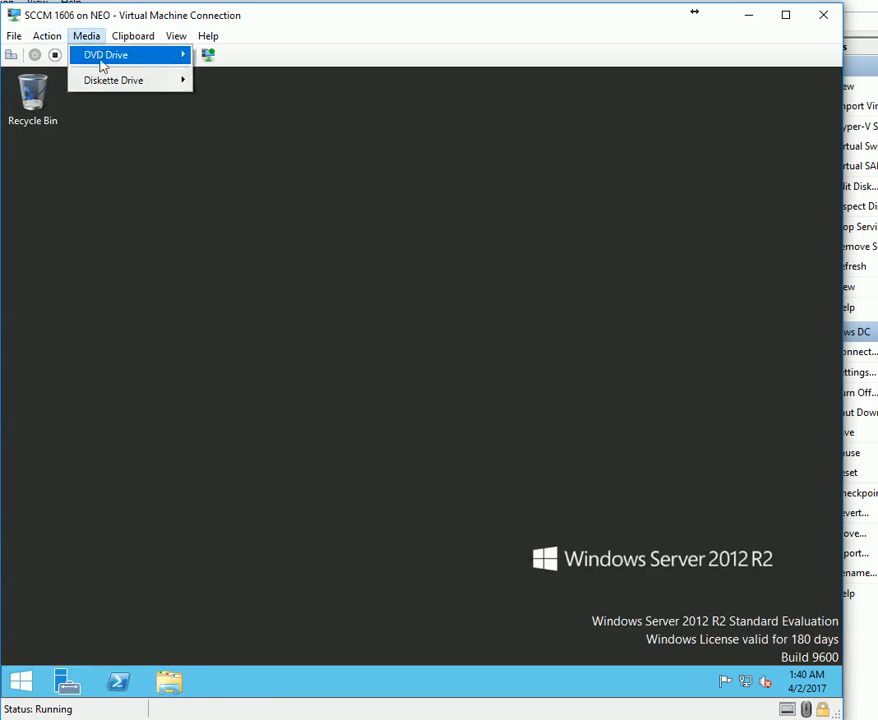
pyautogui.moveTo(104, 63)
pyautogui.click(274, 84)
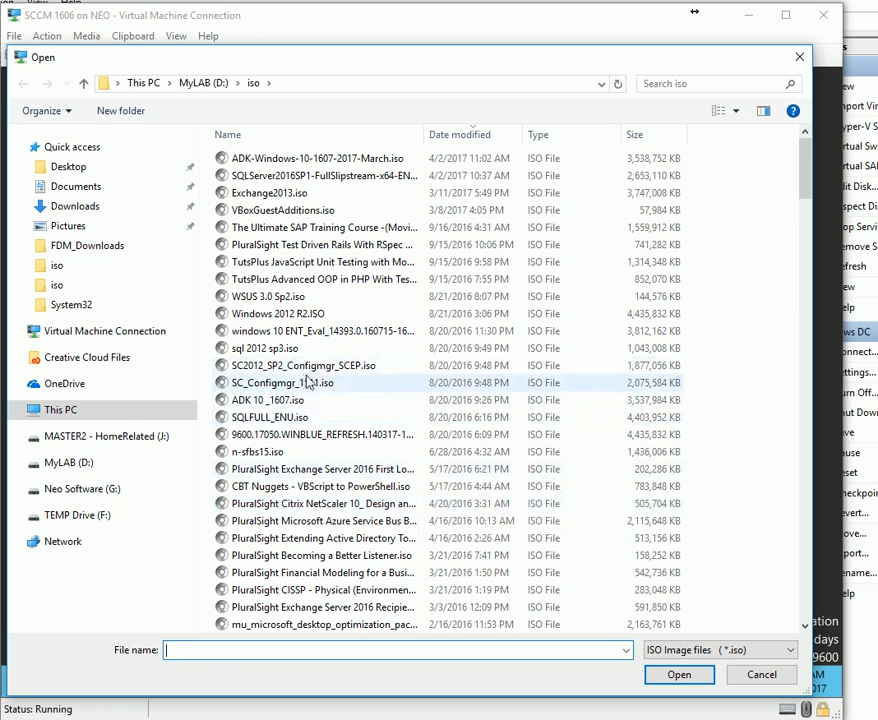
pyautogui.click(440, 383)
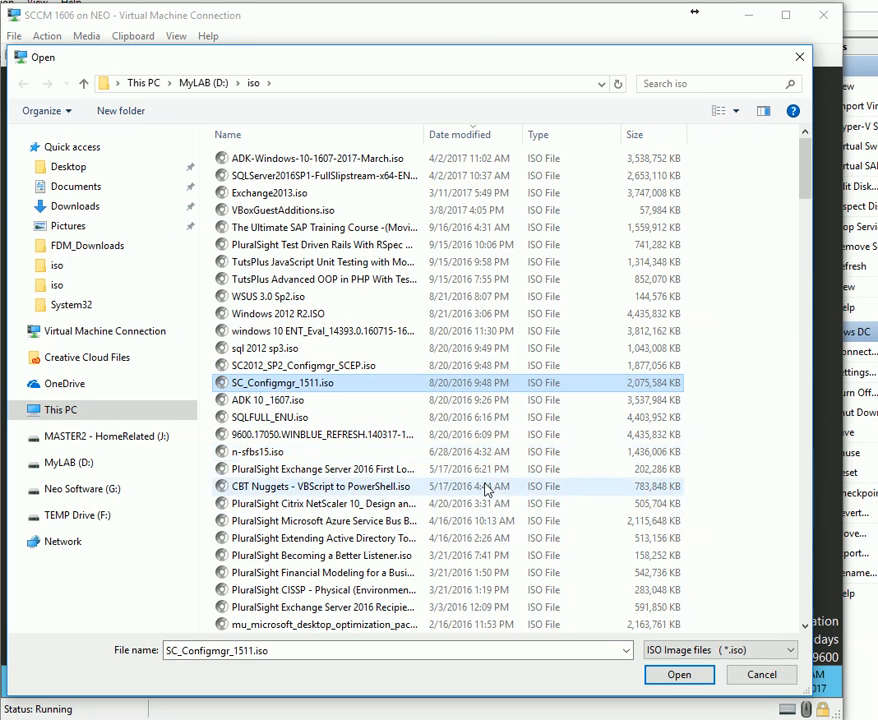
pyautogui.scroll(-20, 487, 488)
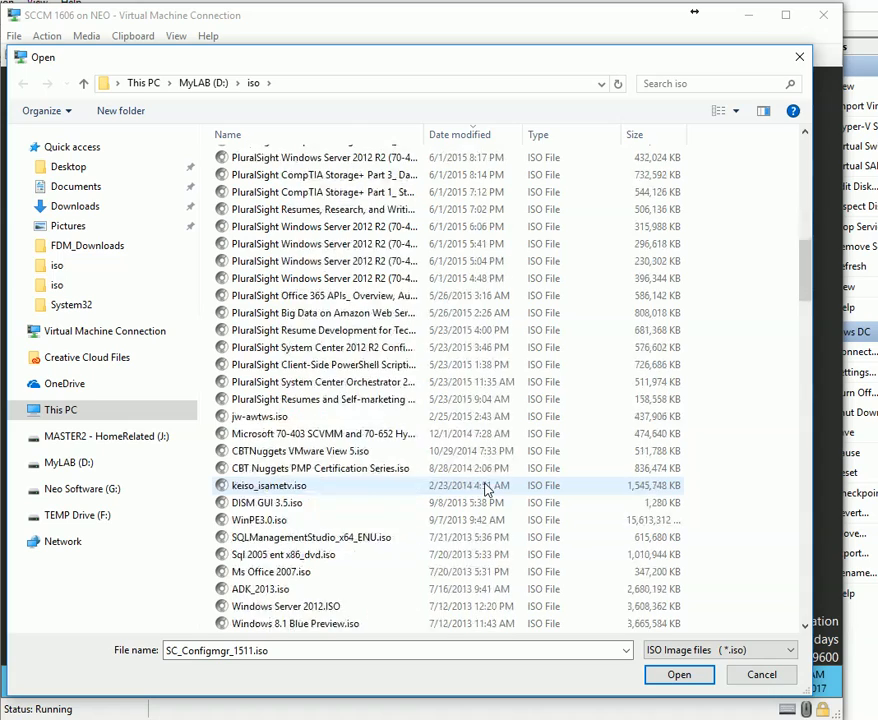
pyautogui.scroll(-8, 487, 488)
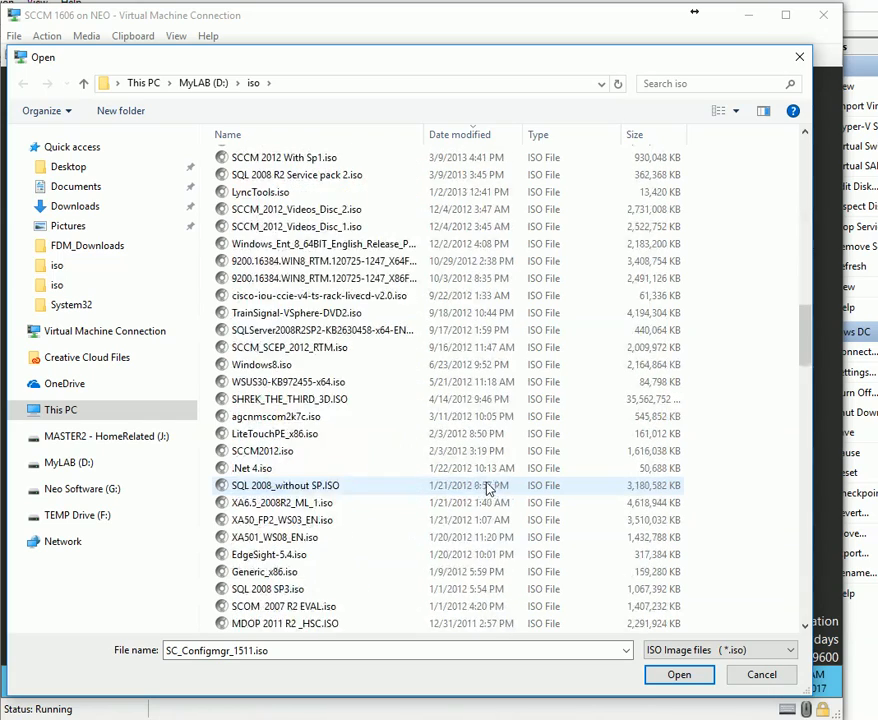
pyautogui.scroll(-3, 487, 488)
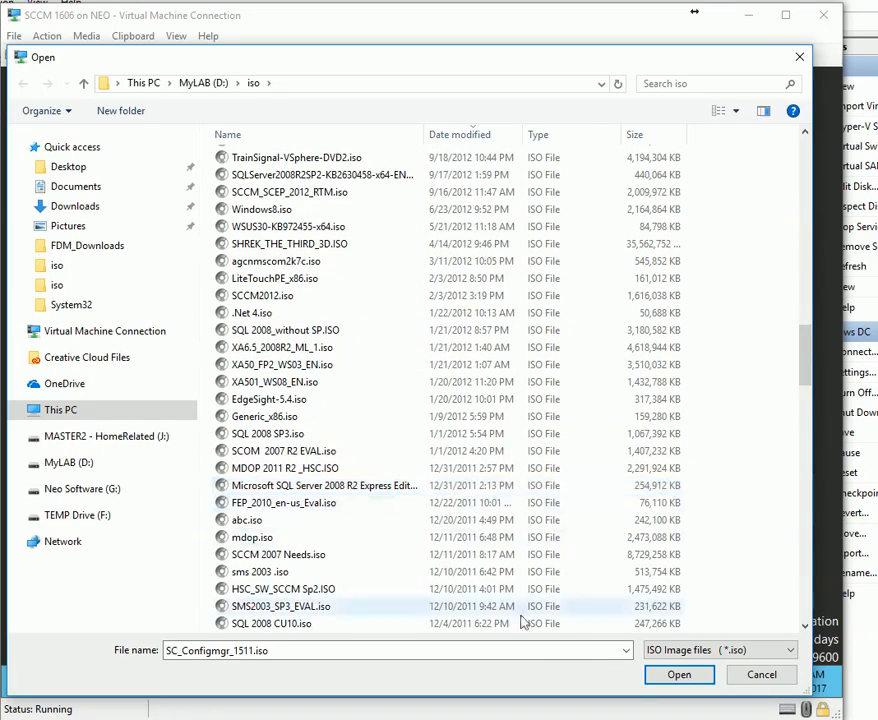
pyautogui.click(679, 674)
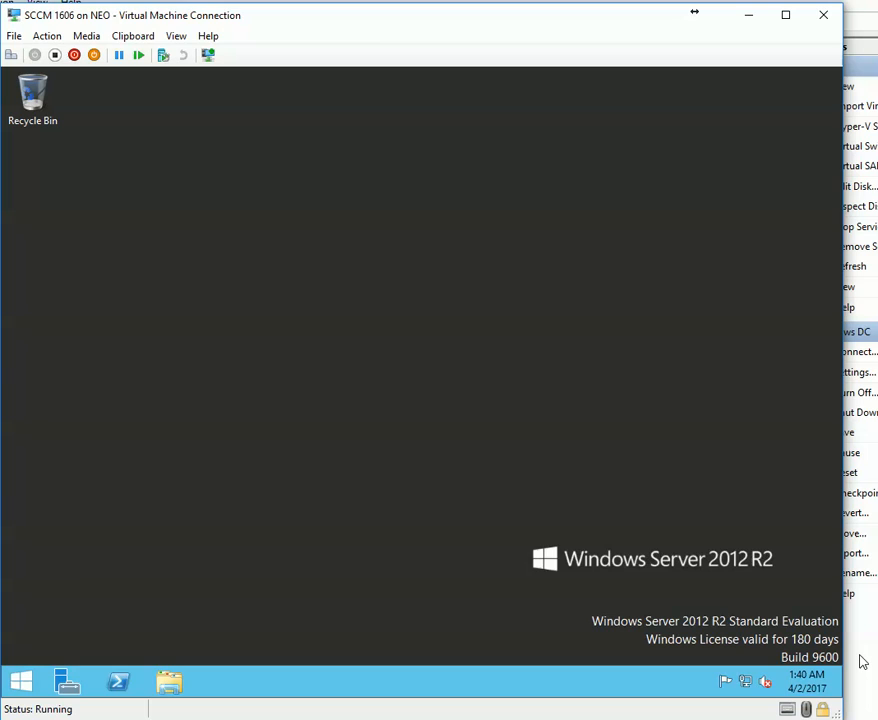
pyautogui.click(862, 716)
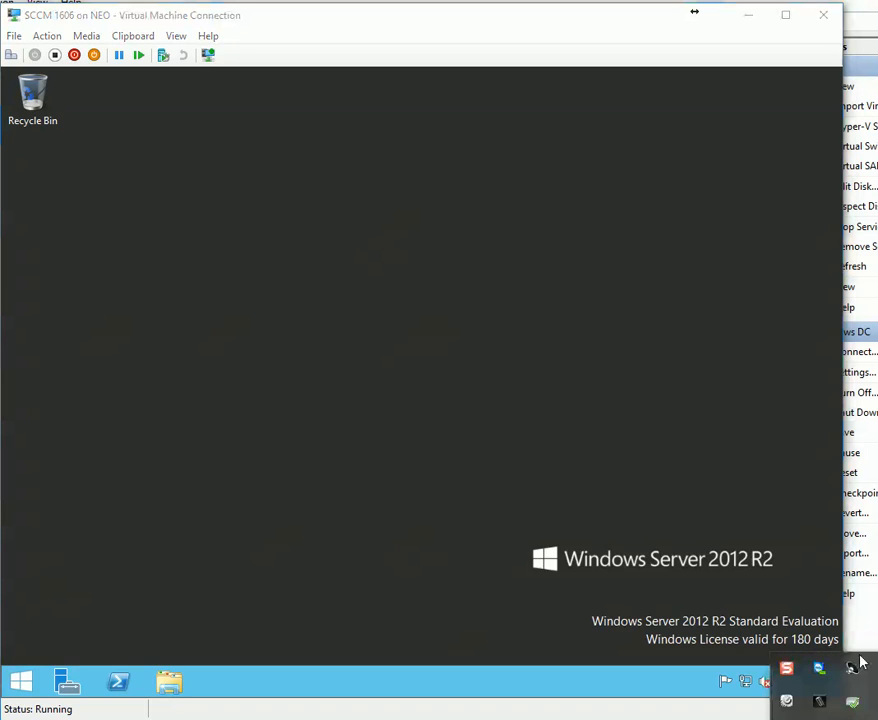
pyautogui.click(860, 663)
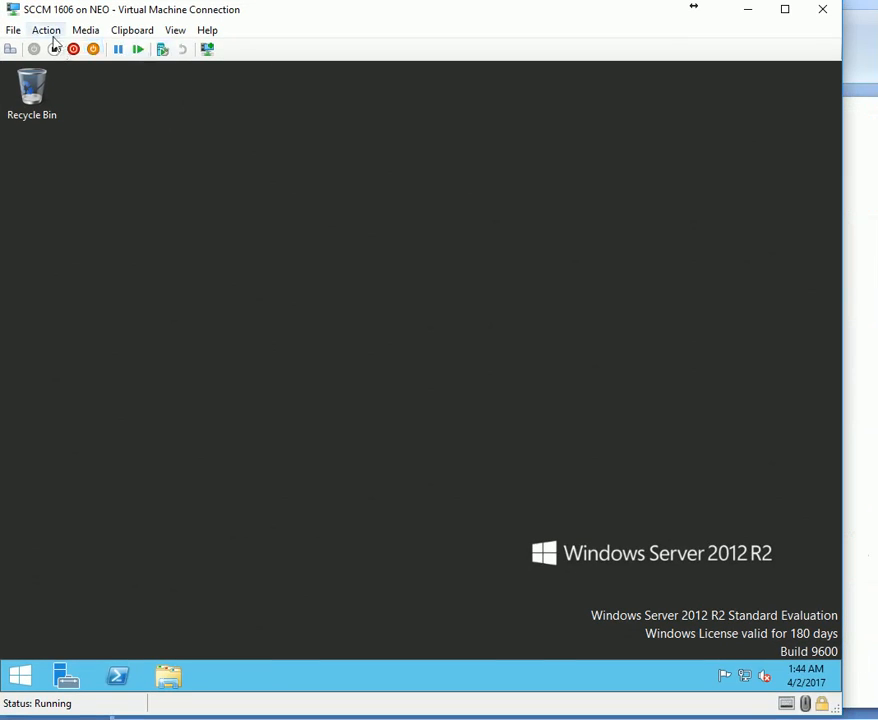
# Insert SCCM 1606.iso into the virtual machine's DVD drive.
pyautogui.click(86, 36)
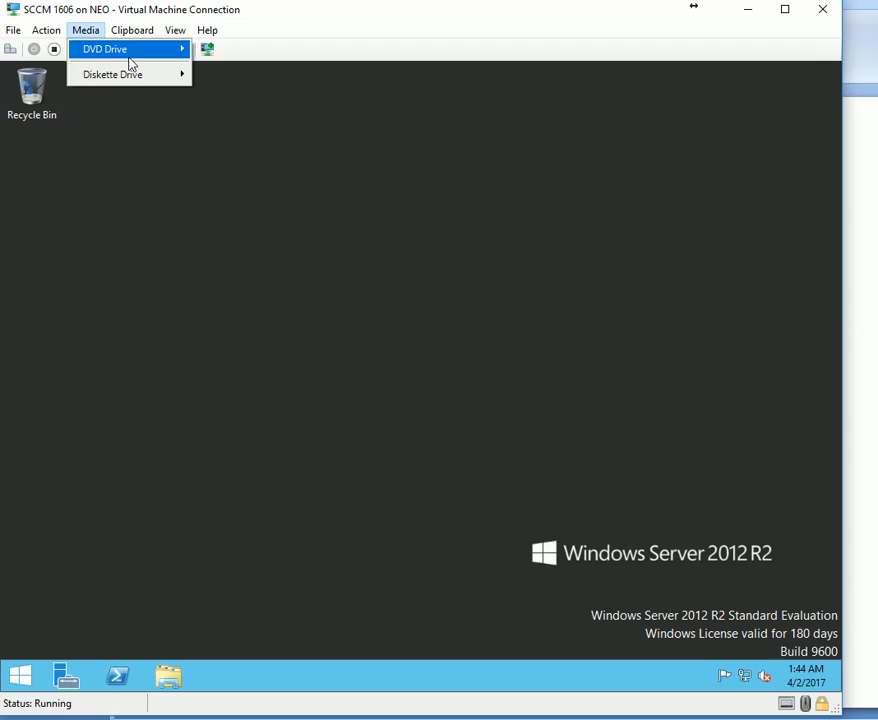
pyautogui.moveTo(136, 55)
pyautogui.click(208, 75)
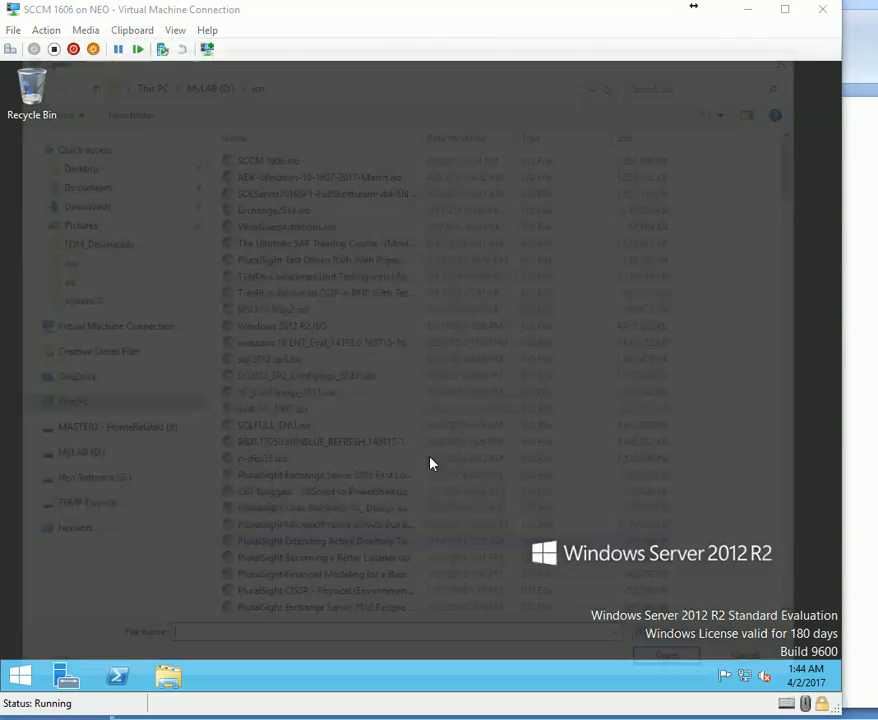
pyautogui.click(626, 646)
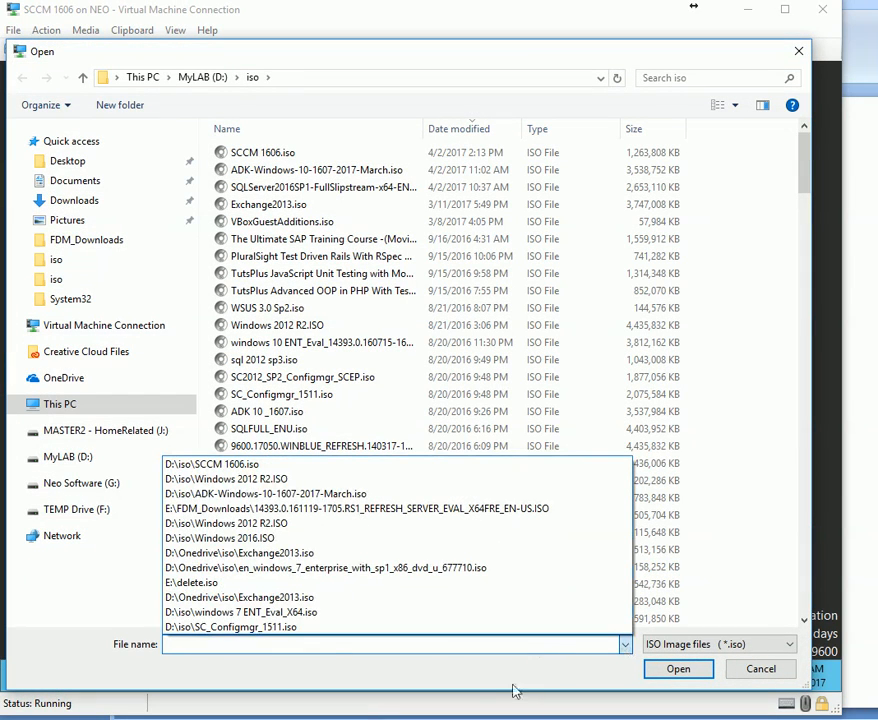
pyautogui.click(284, 188)
pyautogui.write('SC')
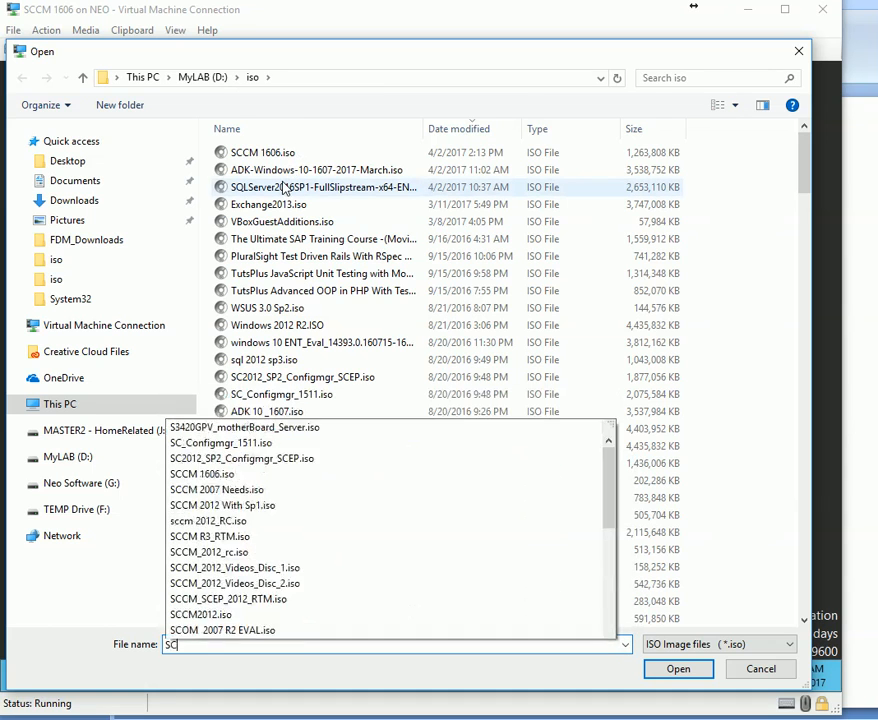
pyautogui.write('C')
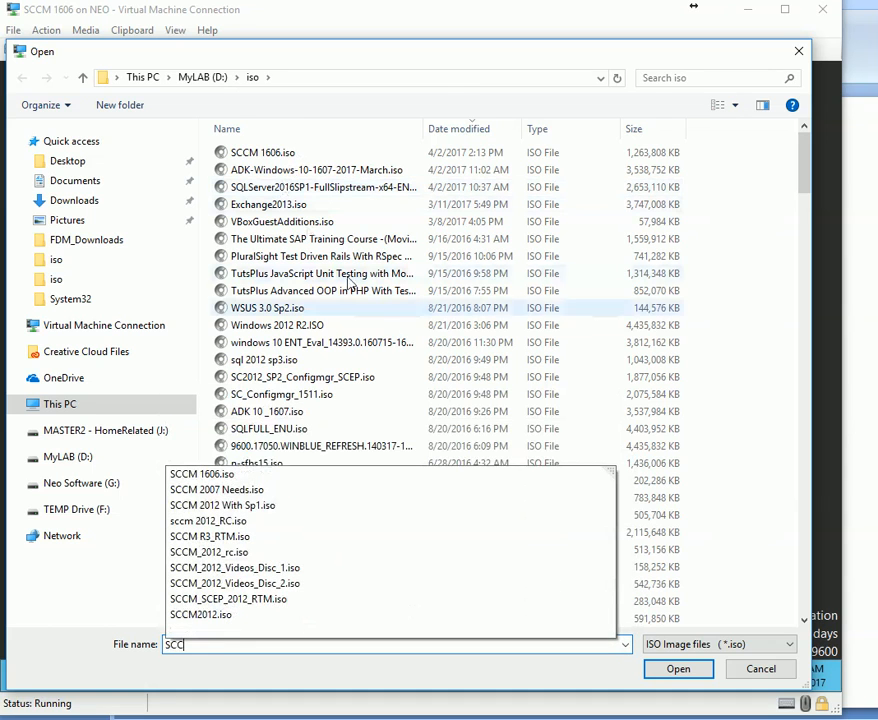
pyautogui.click(215, 475)
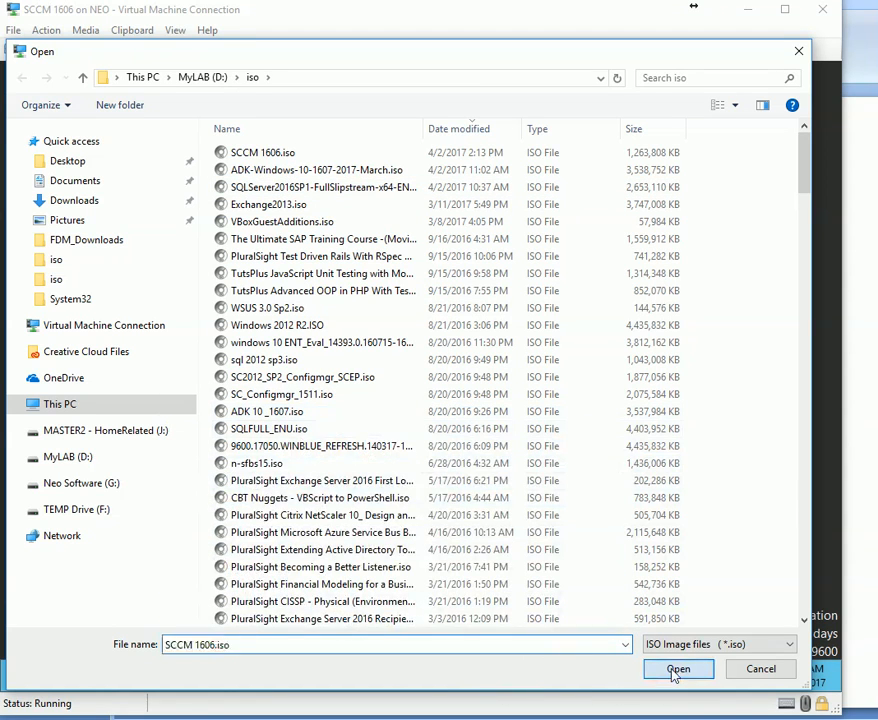
pyautogui.click(676, 669)
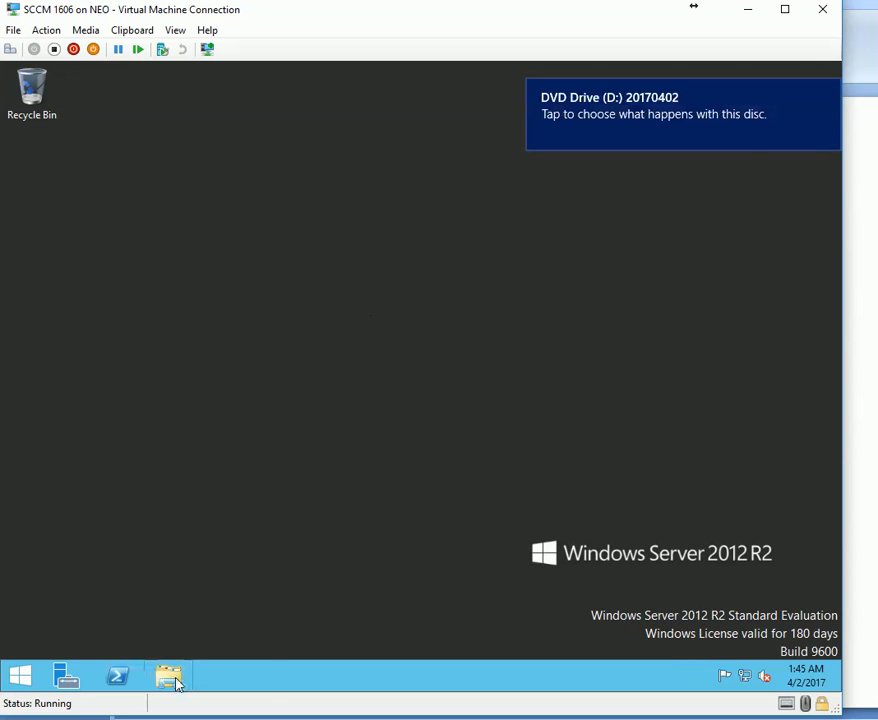
# Run the Configuration Manager installer from the DVD drive and approve the administrator prompt.
pyautogui.click(168, 676)
pyautogui.rightClick(367, 455)
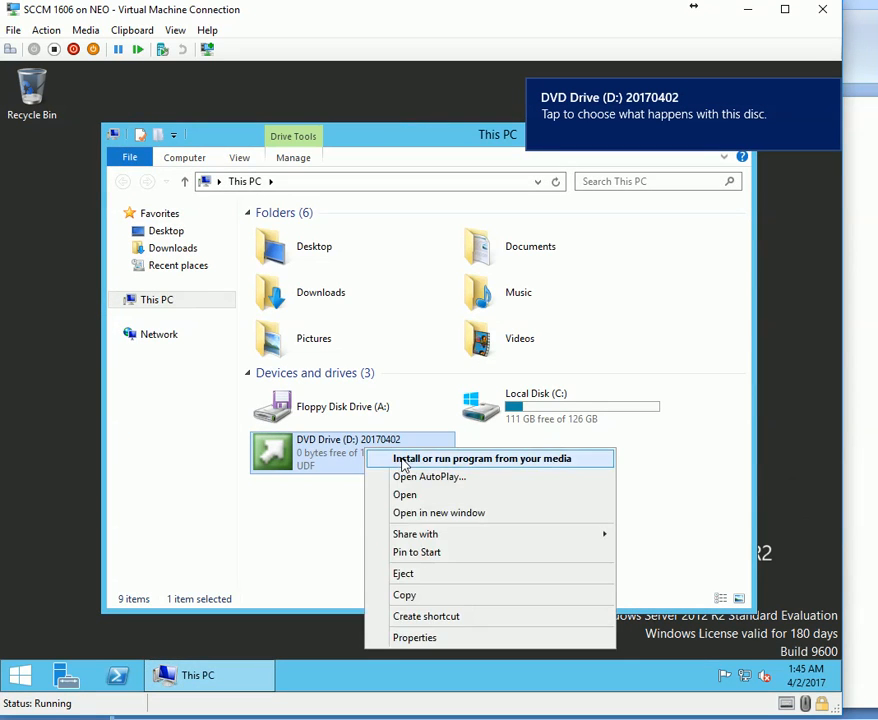
pyautogui.click(370, 458)
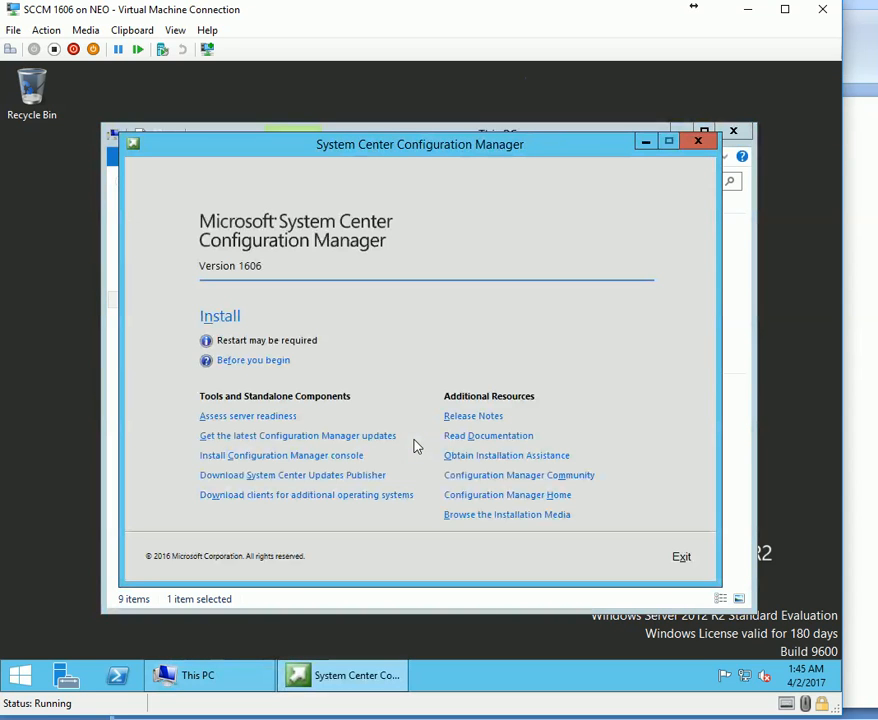
pyautogui.click(222, 318)
pyautogui.click(478, 404)
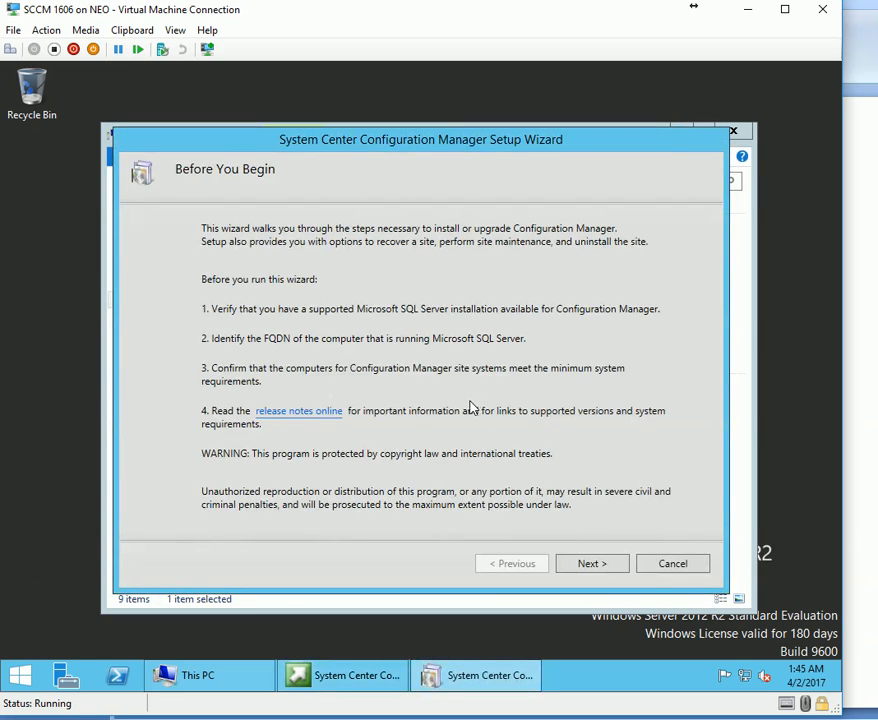
# Choose the evaluation edition and accept all license terms in the setup wizard.
pyautogui.click(592, 564)
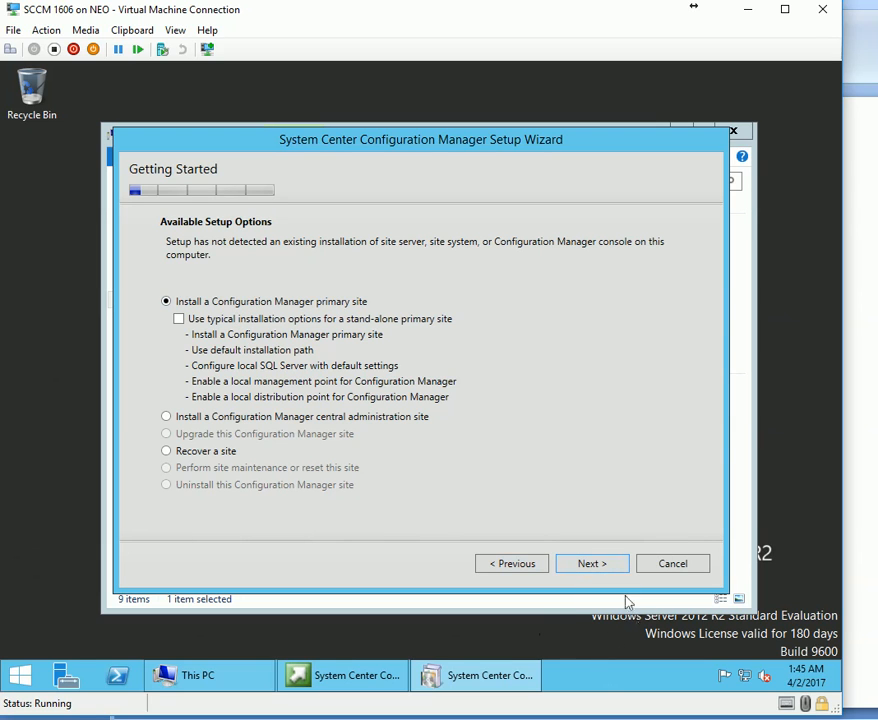
pyautogui.click(592, 566)
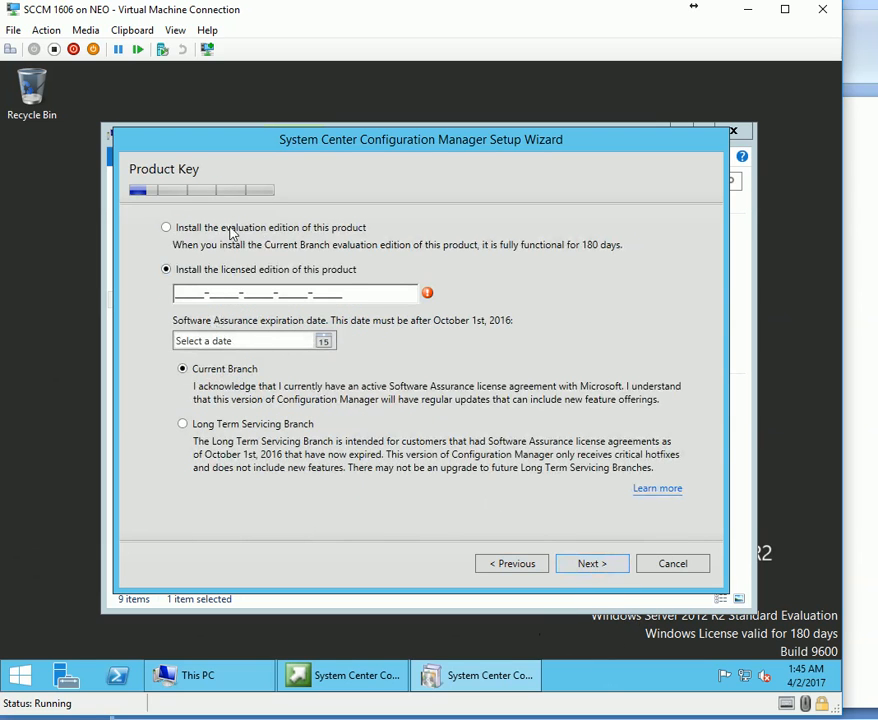
pyautogui.click(231, 227)
pyautogui.click(596, 565)
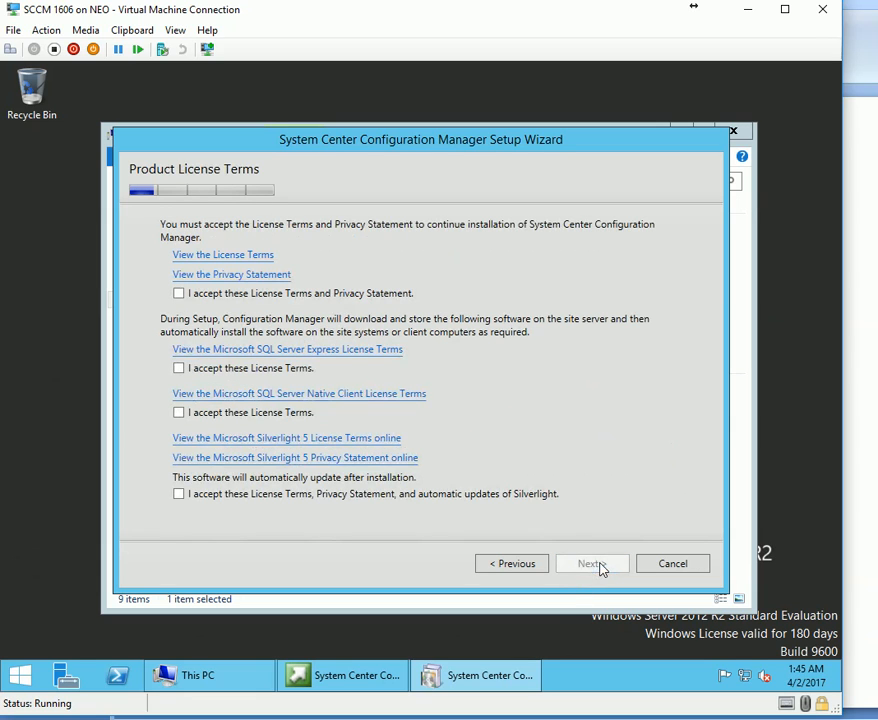
pyautogui.click(224, 294)
pyautogui.click(179, 368)
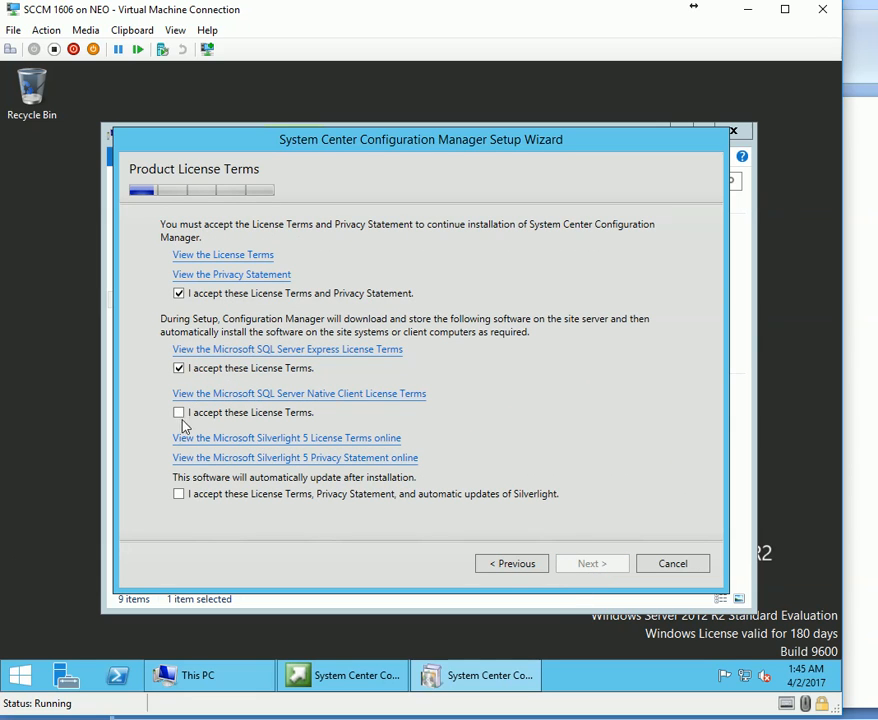
pyautogui.click(201, 494)
pyautogui.click(598, 565)
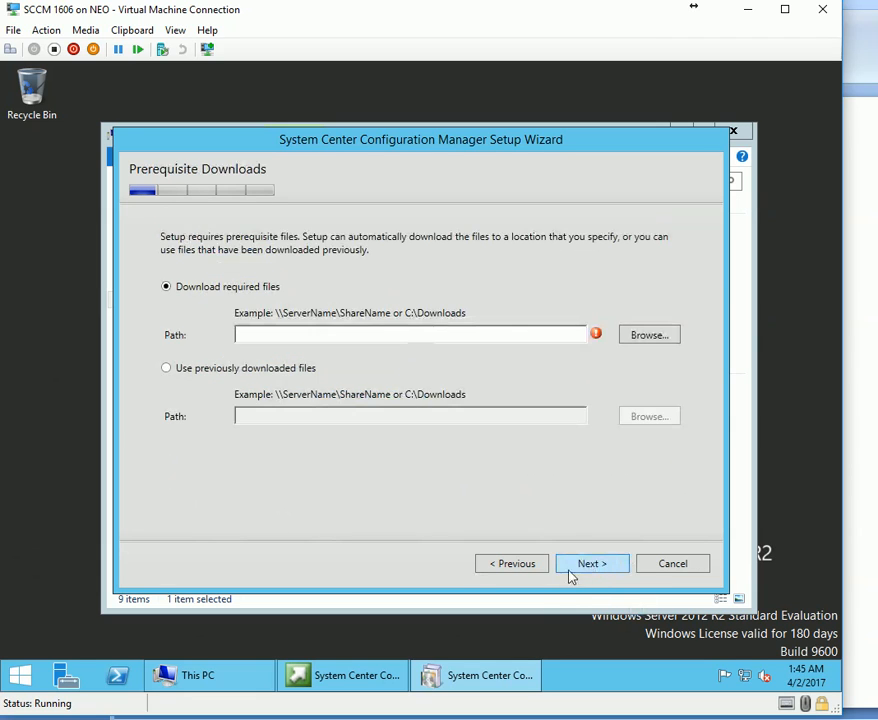
# Download the required prerequisite files into a new C:\Pre1606 folder.
pyautogui.click(239, 372)
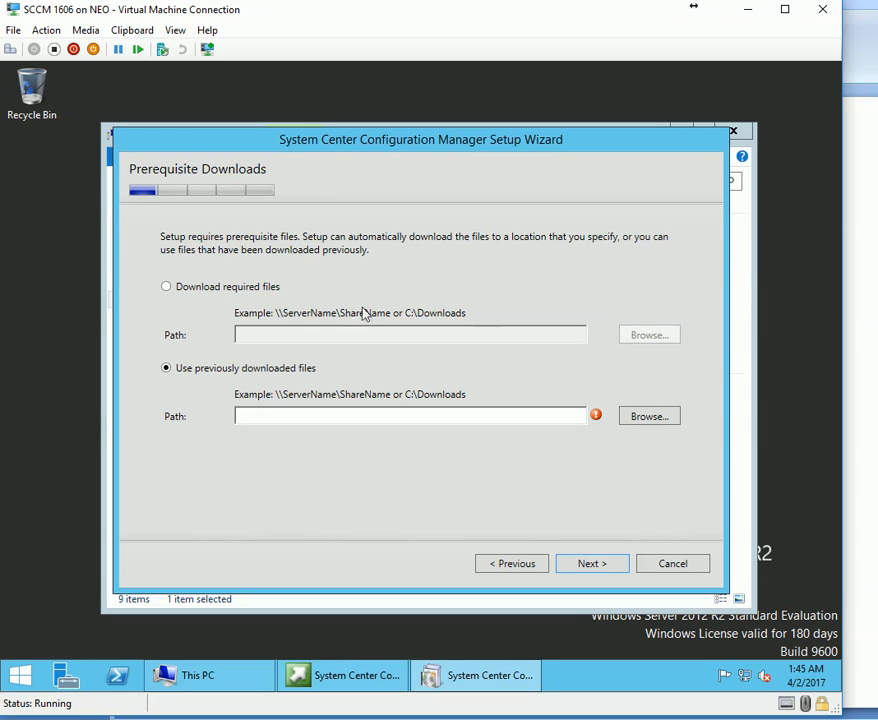
pyautogui.click(214, 289)
pyautogui.click(648, 335)
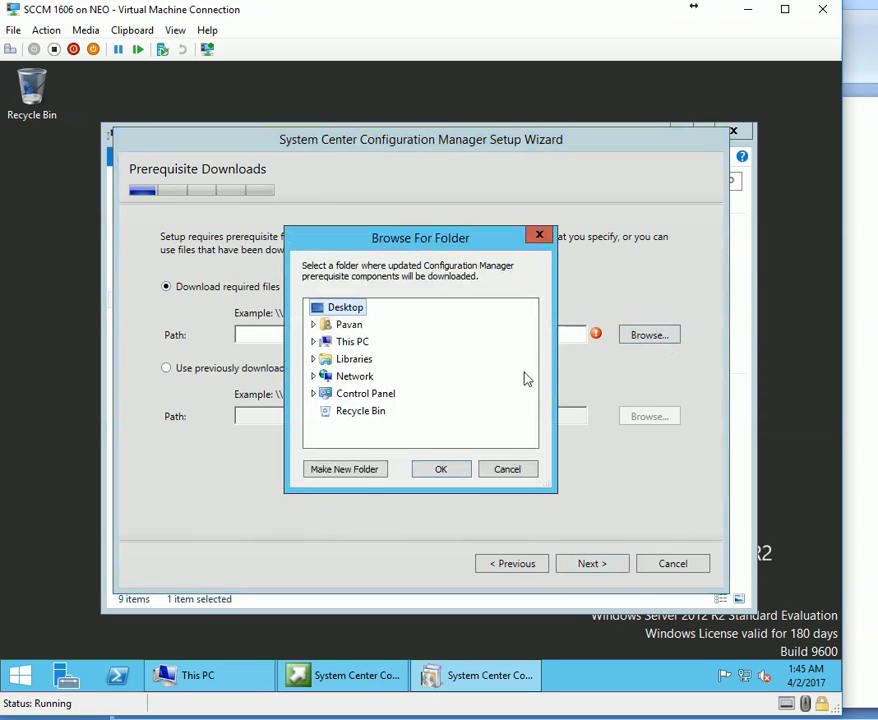
pyautogui.click(360, 345)
pyautogui.scroll(-2, 470, 443)
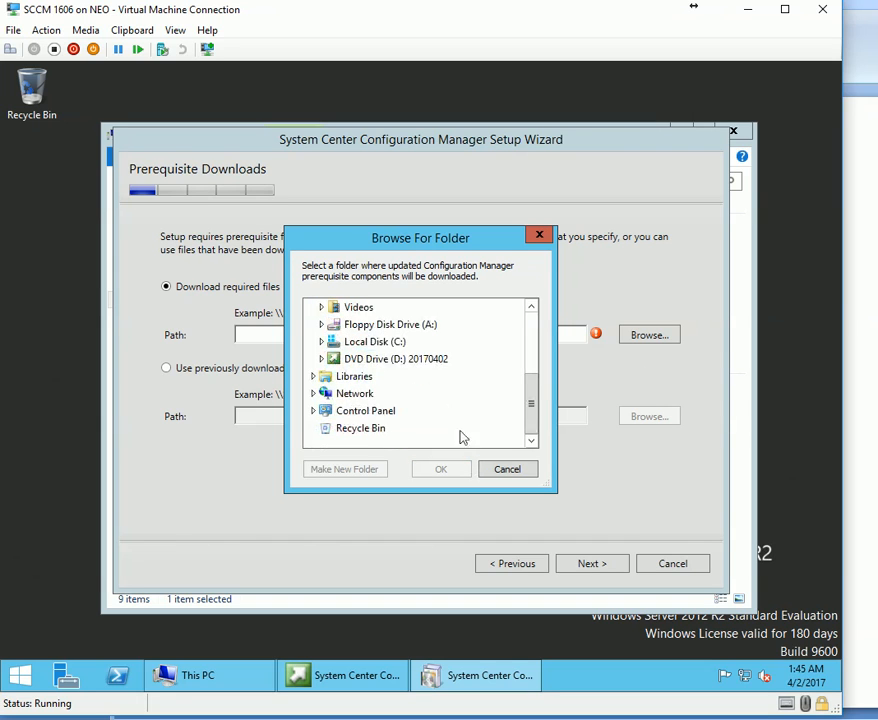
pyautogui.click(390, 345)
pyautogui.click(345, 469)
pyautogui.write('p')
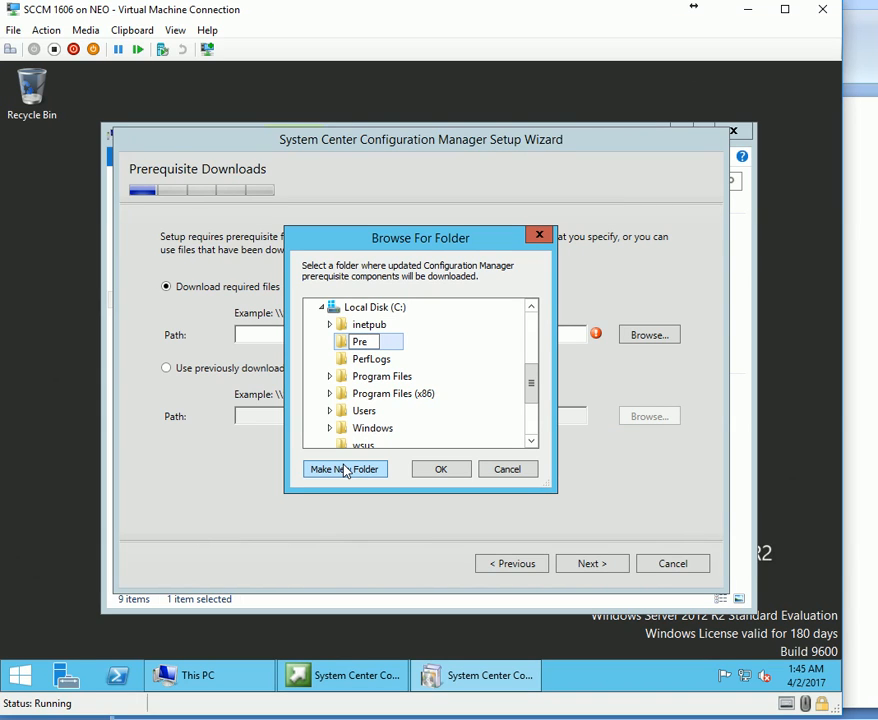
pyautogui.write('re1606')
pyautogui.press('Return')
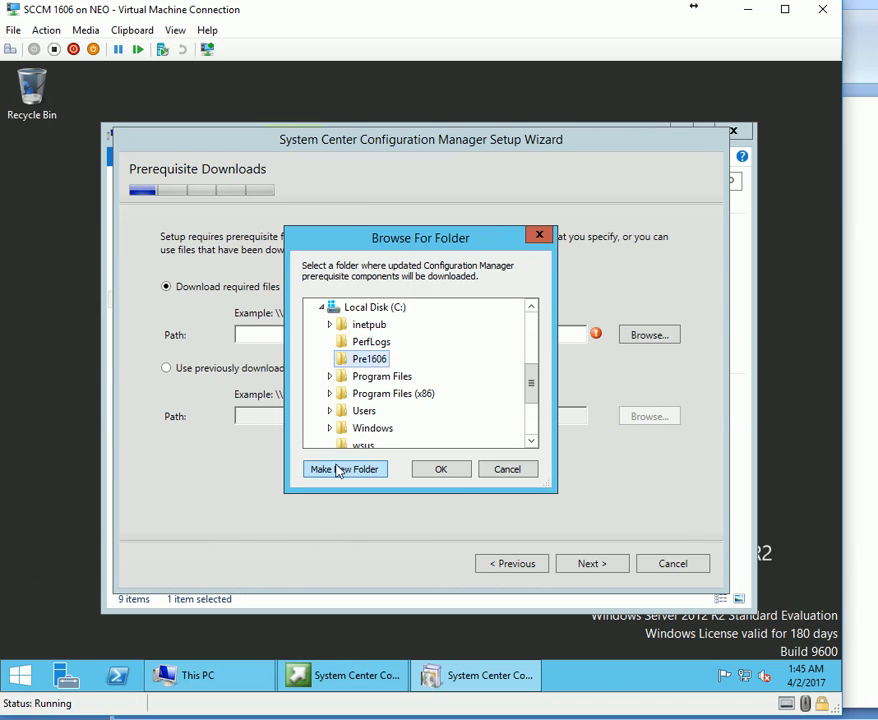
pyautogui.click(452, 470)
pyautogui.click(610, 566)
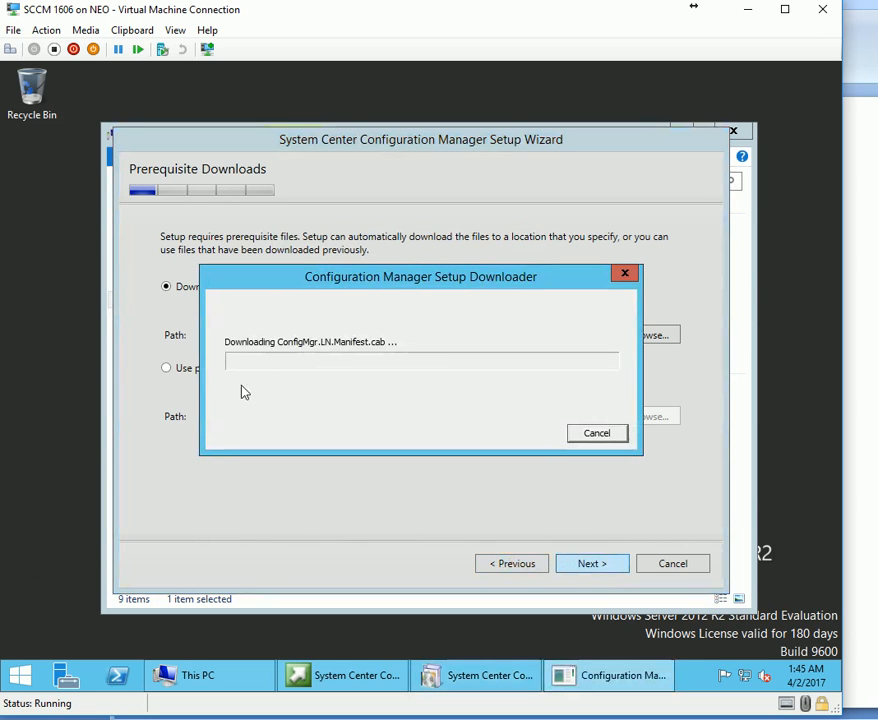
# Wait for all 54 prerequisite files to download, keeping the progress window in view.
pyautogui.moveTo(359, 296); pyautogui.dragTo(442, 140)
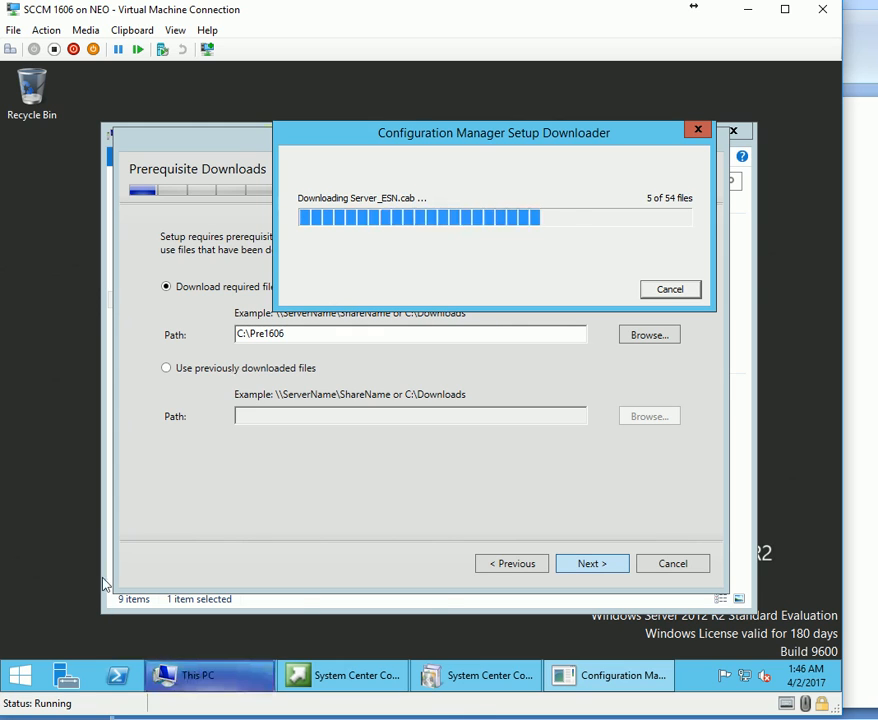
pyautogui.click(357, 690)
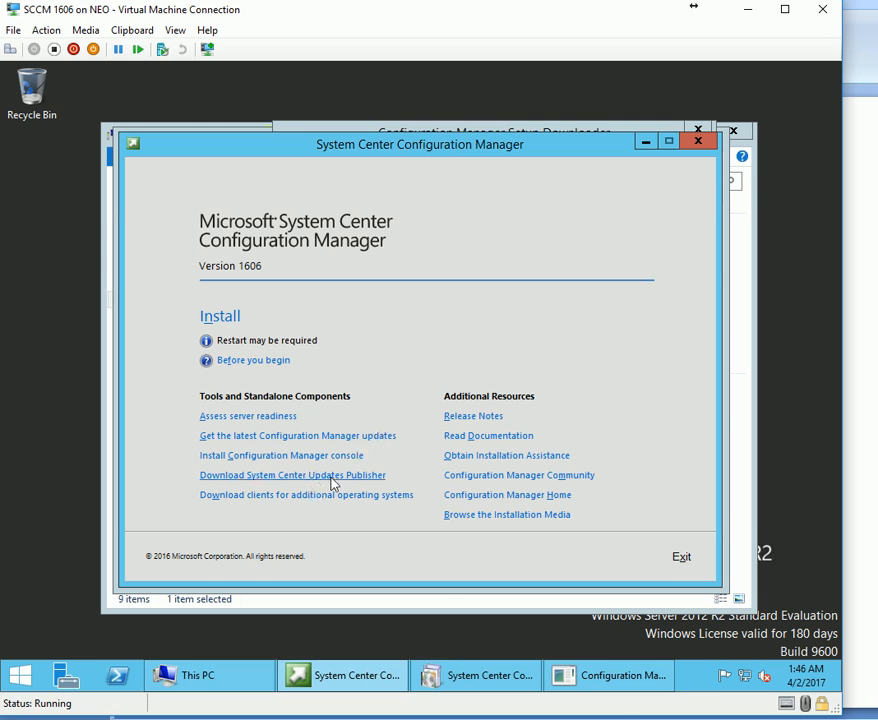
pyautogui.click(630, 680)
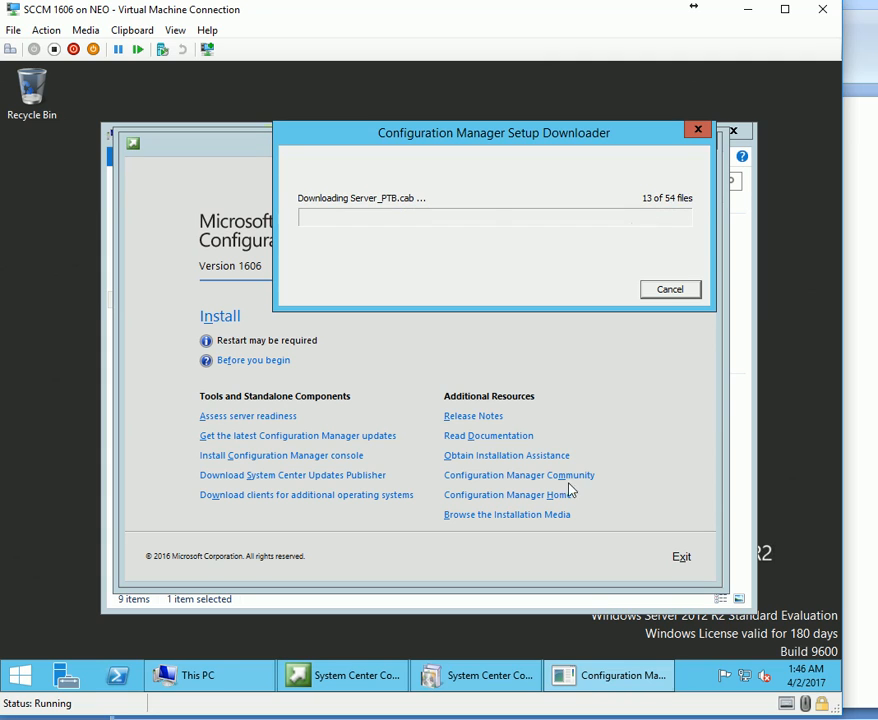
pyautogui.moveTo(639, 690)
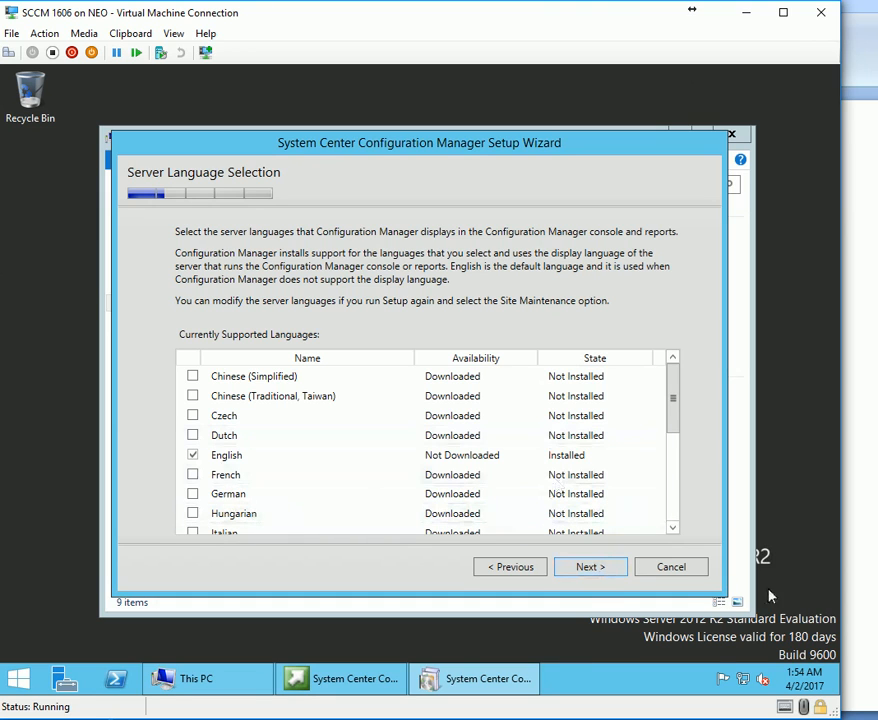
# Keep the default server and client languages and enter site code P01.
pyautogui.click(597, 568)
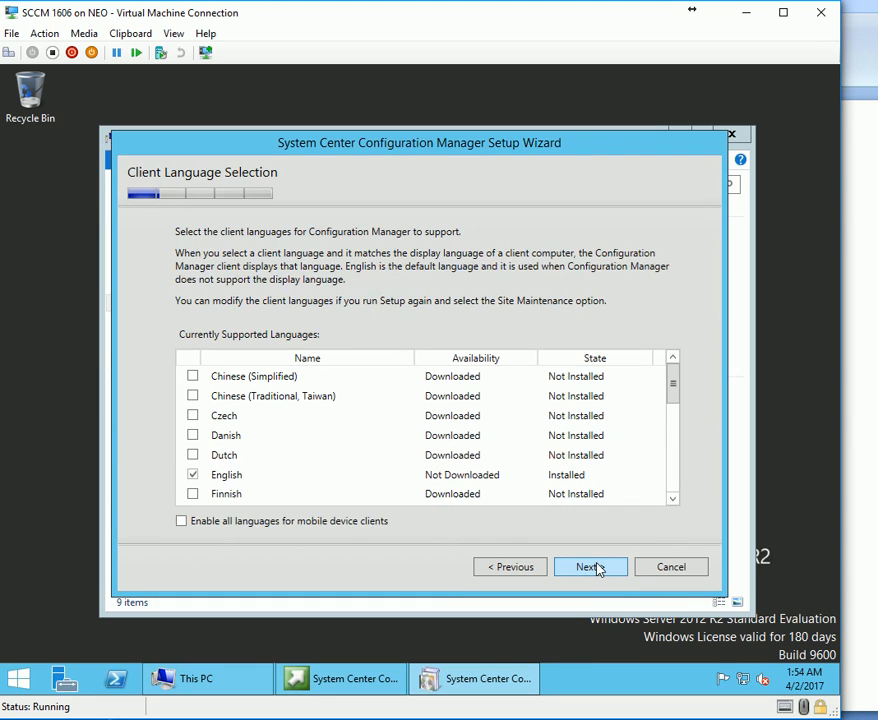
pyautogui.click(597, 568)
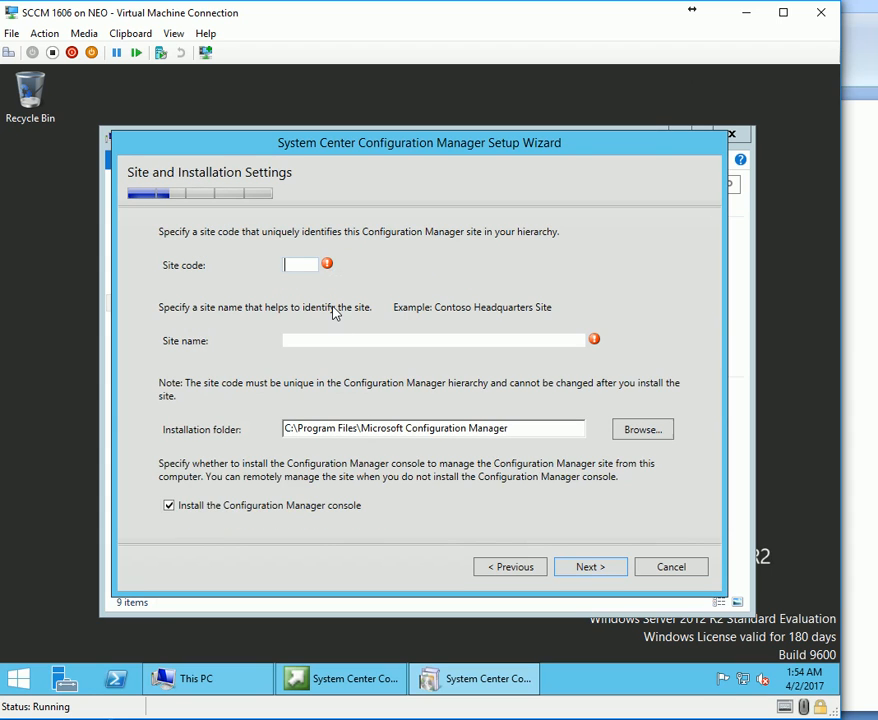
pyautogui.write('P01')
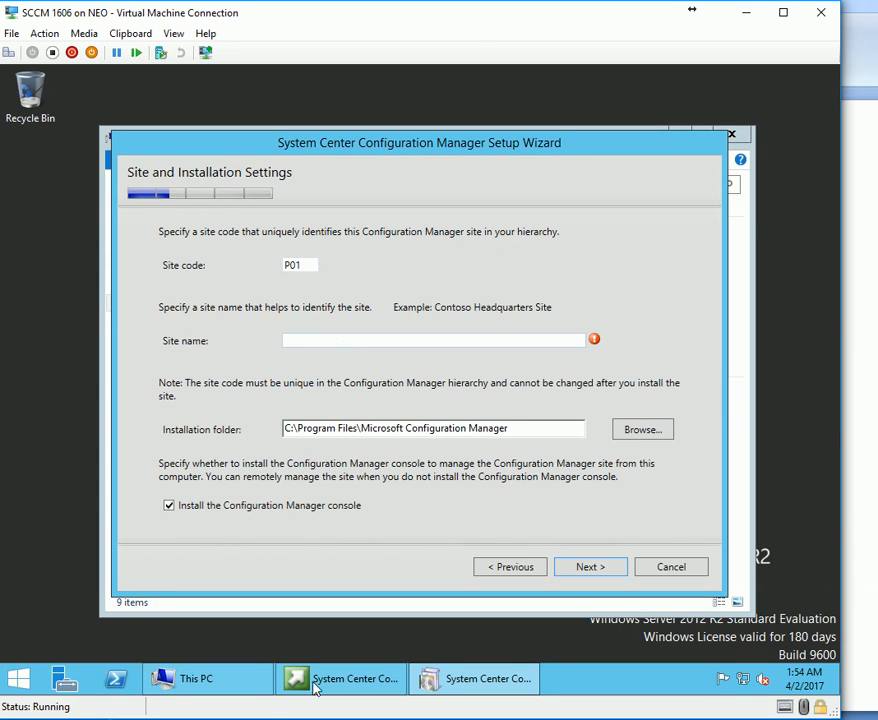
# Run HOSTNAME in a CMD prompt to find the server's host name.
pyautogui.rightClick(17, 679)
pyautogui.click(52, 632)
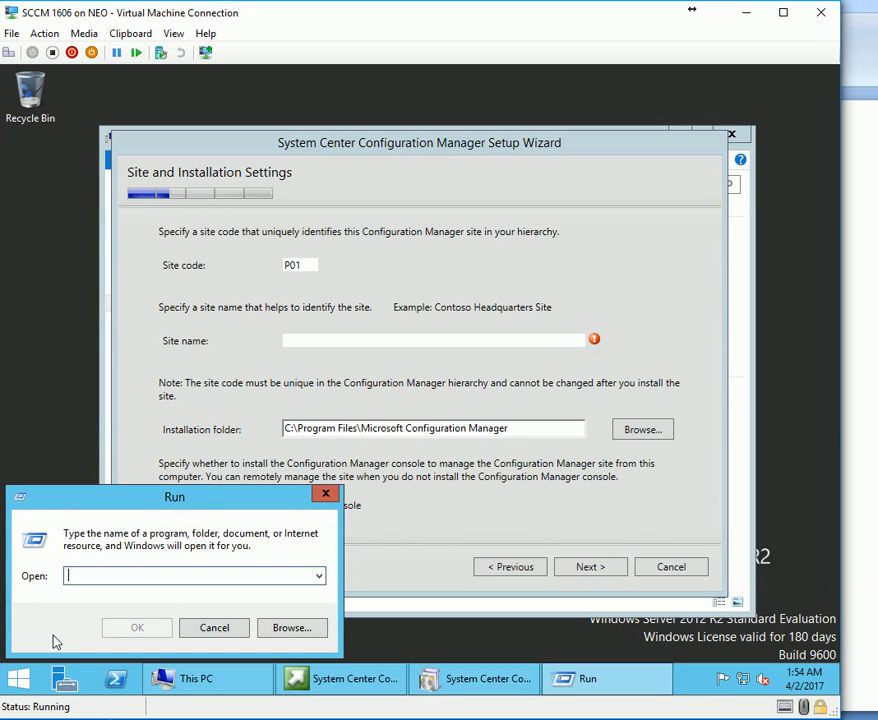
pyautogui.write('CMD')
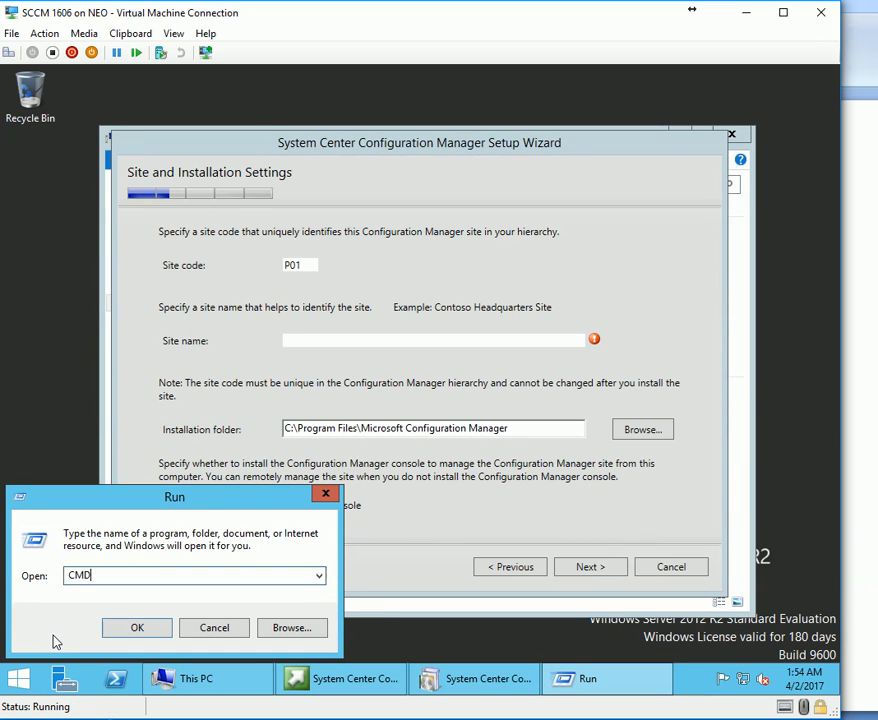
pyautogui.press('Return')
pyautogui.write('HOSTNAME')
pyautogui.press('Return')
# Copy the host name CM-P01 from the console and paste it as the site name.
pyautogui.rightClick(78, 254)
pyautogui.click(95, 252)
pyautogui.rightClick(85, 204)
pyautogui.click(107, 209)
pyautogui.doubleClick(93, 199)
pyautogui.rightClick(93, 199)
pyautogui.click(393, 423)
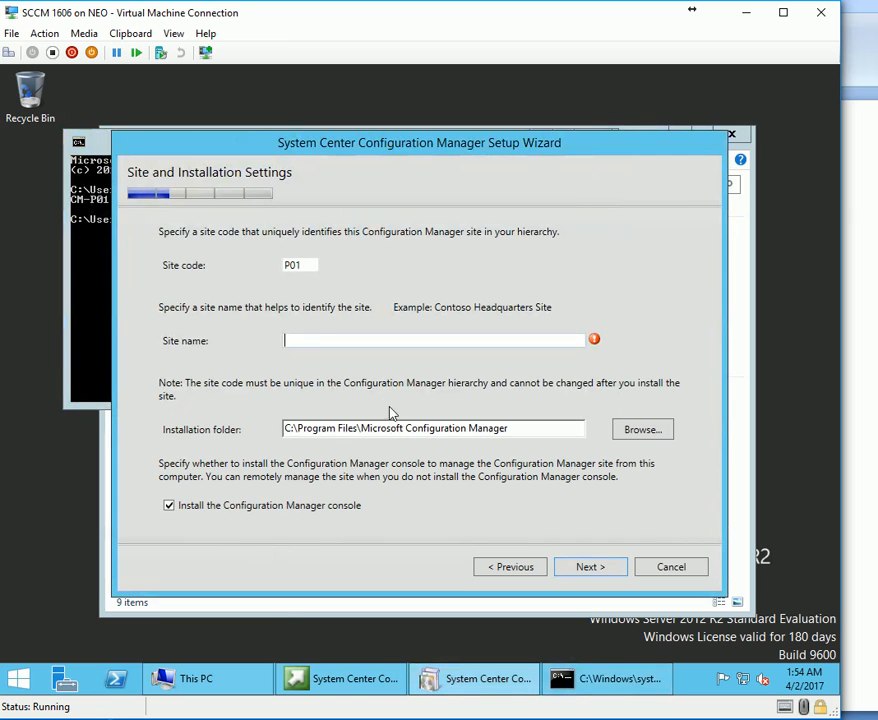
pyautogui.hotkey('ctrl', 'v')
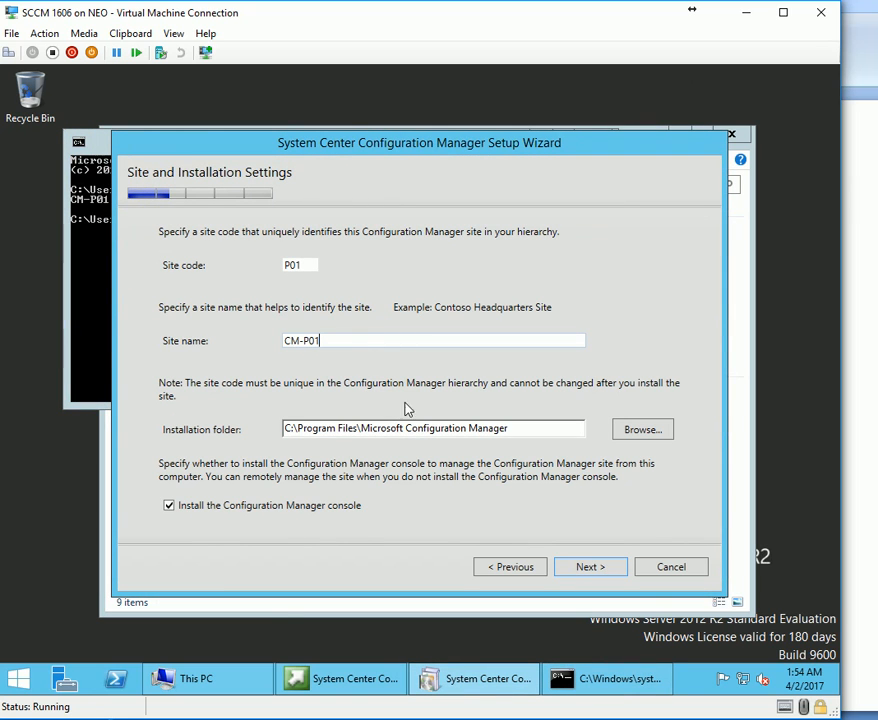
pyautogui.click(590, 566)
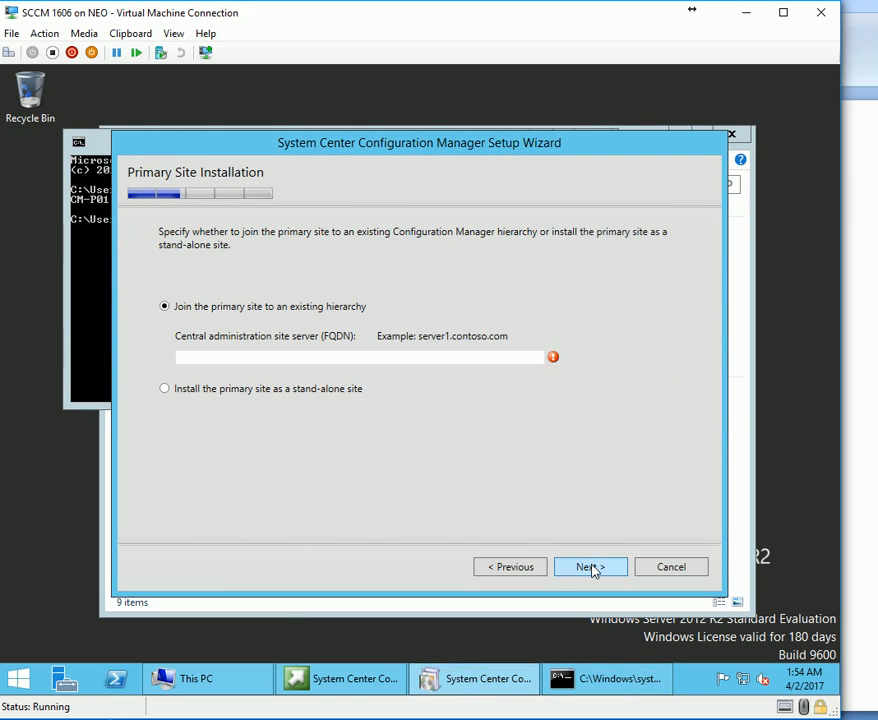
# Install the primary site stand-alone and accept database defaults CM-P01.K200.LOCAL, CM_P01, port 4022.
pyautogui.click(265, 392)
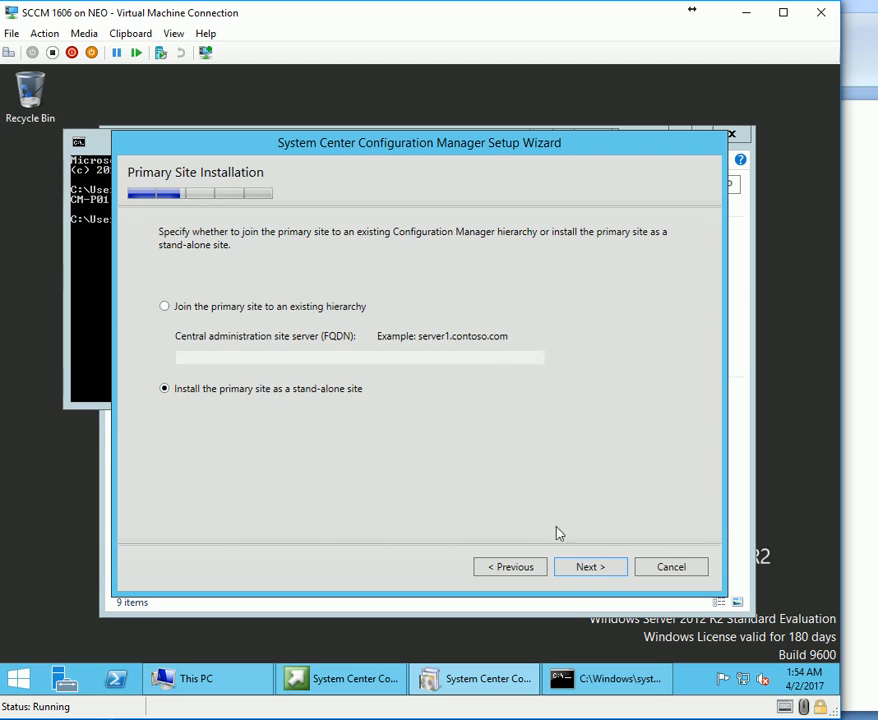
pyautogui.click(596, 567)
pyautogui.click(500, 435)
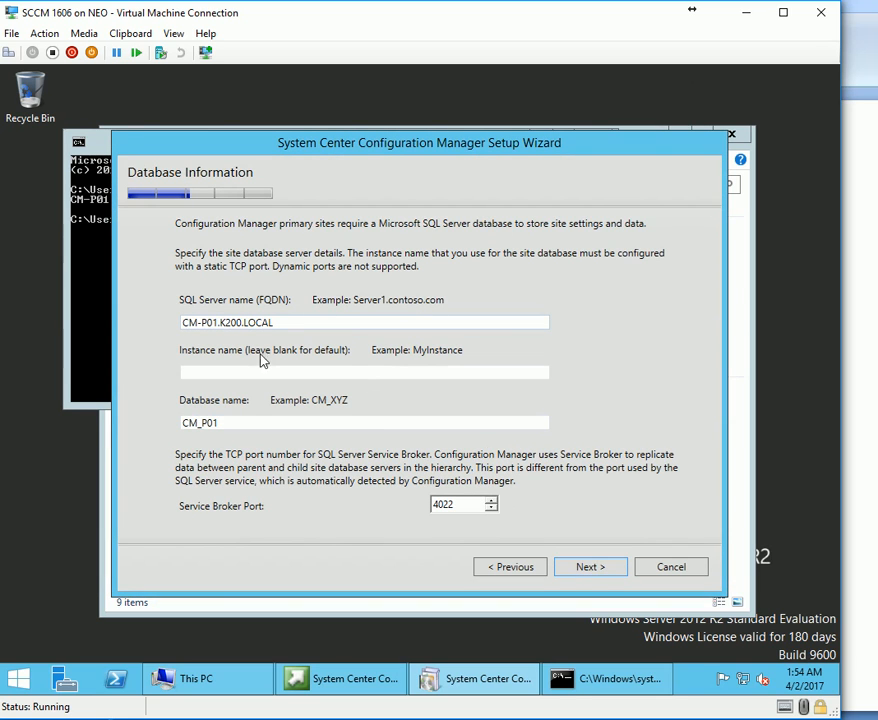
pyautogui.click(594, 566)
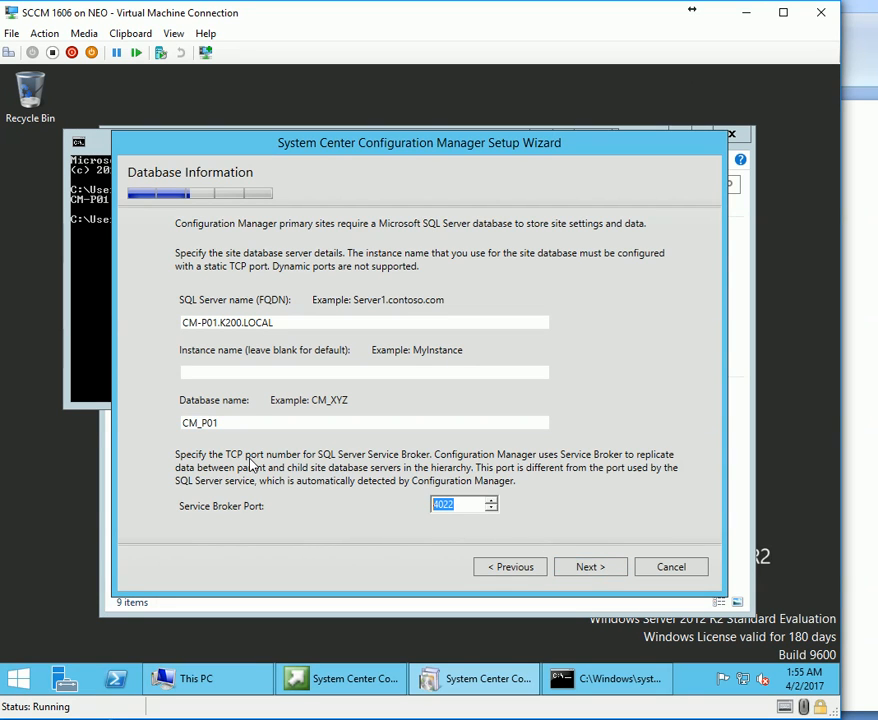
pyautogui.click(590, 567)
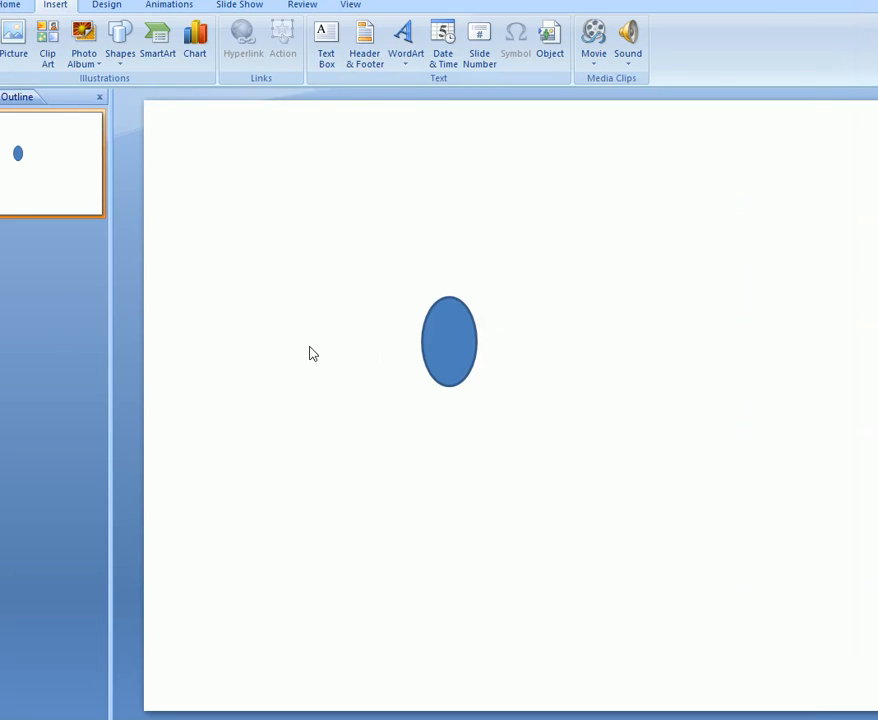
pyautogui.click(309, 347)
pyautogui.click(120, 55)
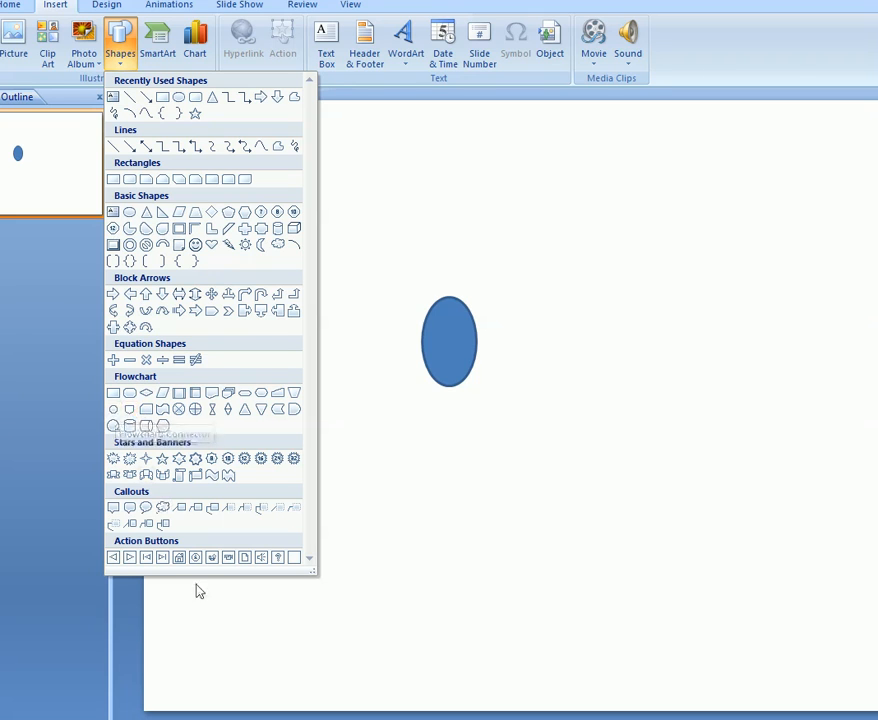
# Draw a tall isosceles triangle and duplicate it to the right.
pyautogui.click(244, 409)
pyautogui.moveTo(294, 384); pyautogui.dragTo(341, 500)
pyautogui.moveTo(574, 406); pyautogui.dragTo(560, 543)
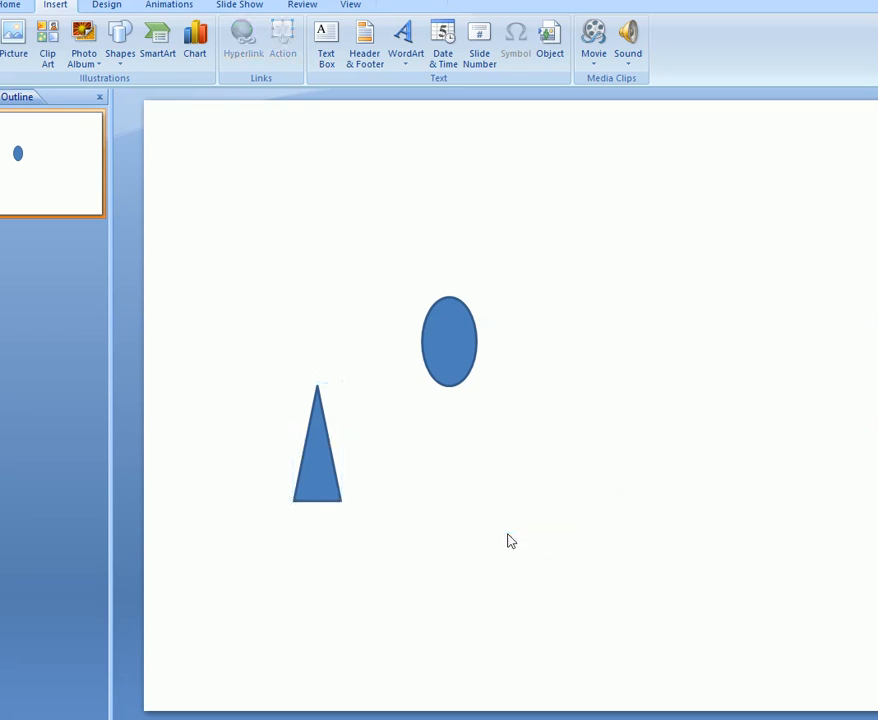
pyautogui.moveTo(323, 496); pyautogui.dragTo(588, 488)
# Move the ellipse near the slide top and line both triangles up beneath it.
pyautogui.click(449, 336)
pyautogui.moveTo(449, 336); pyautogui.dragTo(429, 208)
pyautogui.click(585, 242)
pyautogui.click(418, 250)
pyautogui.moveTo(296, 490); pyautogui.dragTo(282, 415)
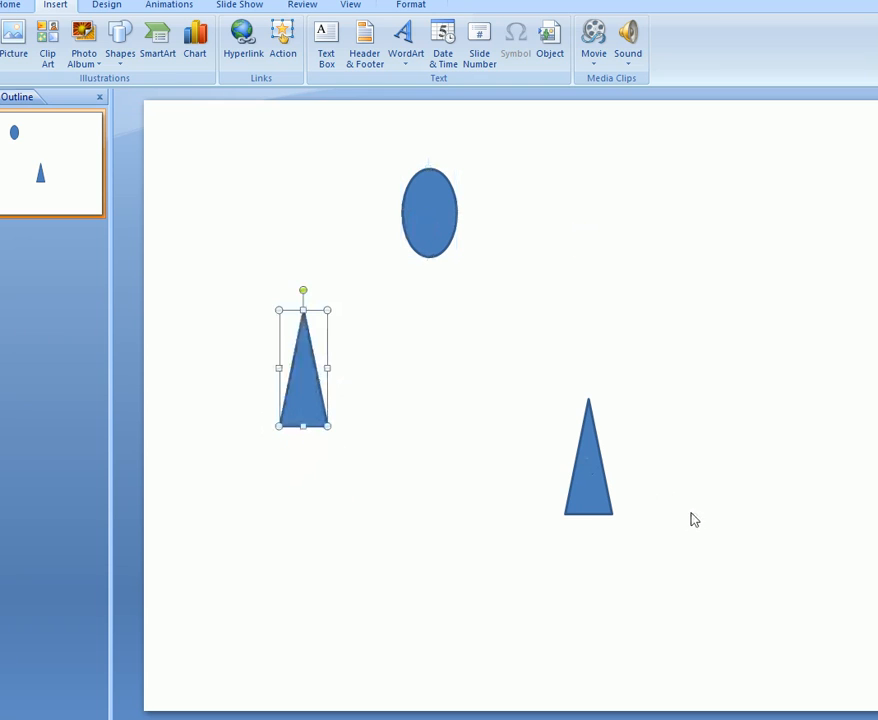
pyautogui.moveTo(590, 497); pyautogui.dragTo(550, 396)
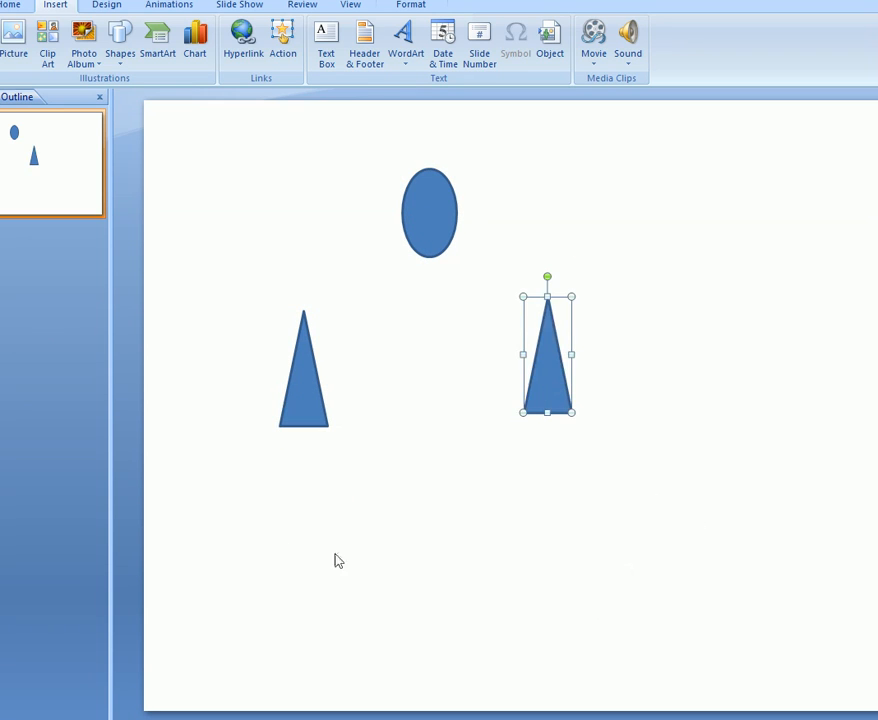
pyautogui.click(186, 219)
pyautogui.click(383, 287)
pyautogui.rightClick(393, 270)
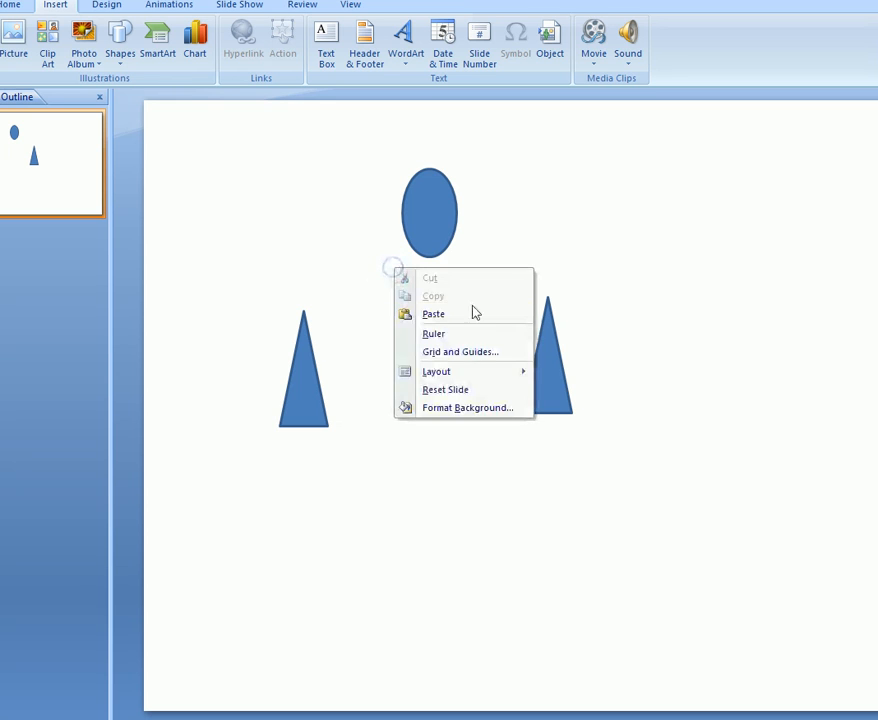
pyautogui.moveTo(472, 376)
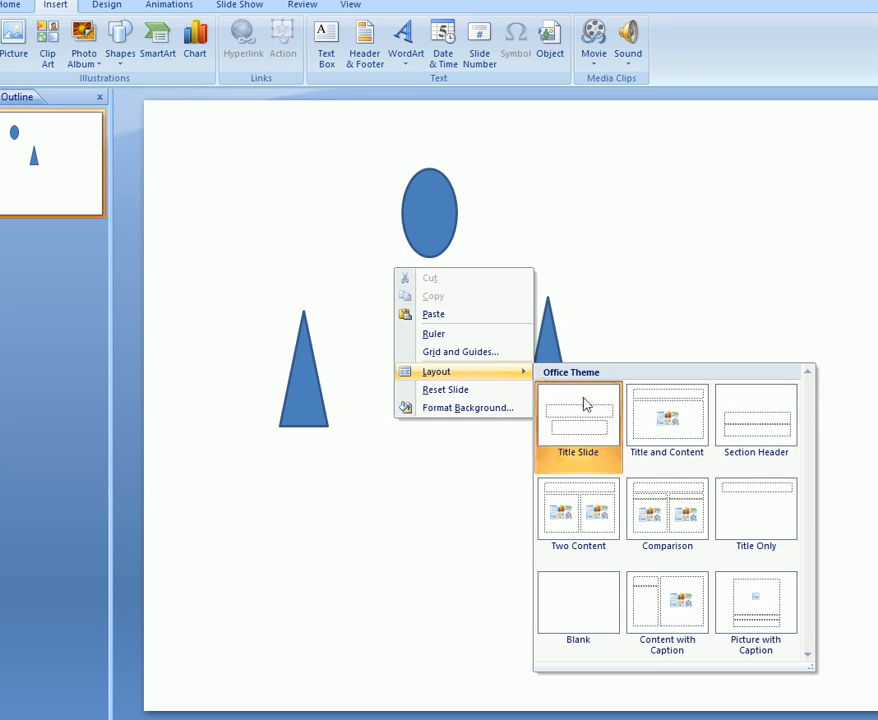
# Label the ellipse 'domain controller' in lowercase, shrinking the text size to fit.
pyautogui.click(433, 210)
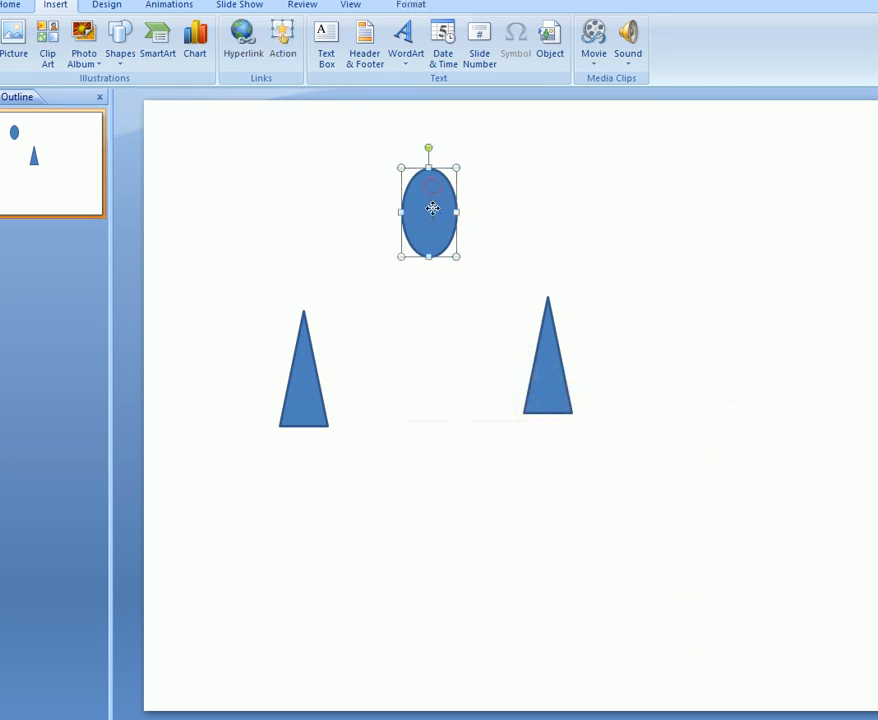
pyautogui.rightClick(433, 210)
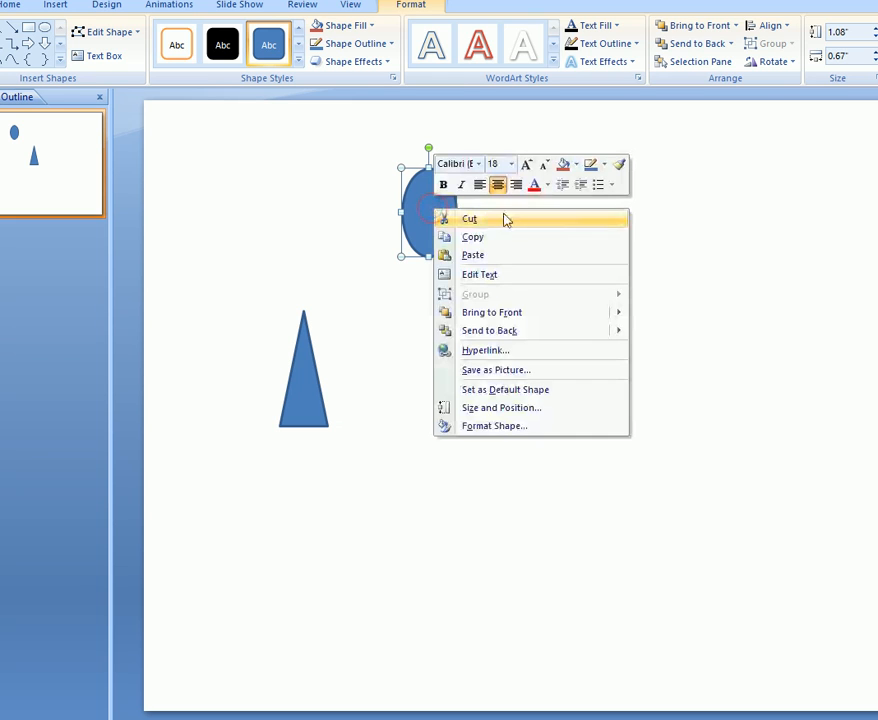
pyautogui.click(521, 276)
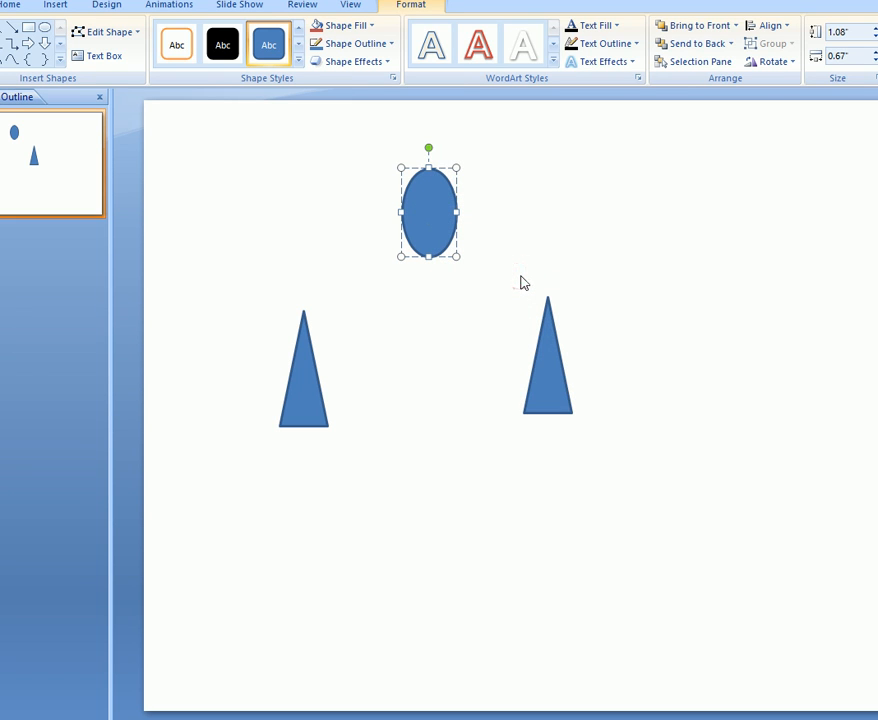
pyautogui.write('domain Controller')
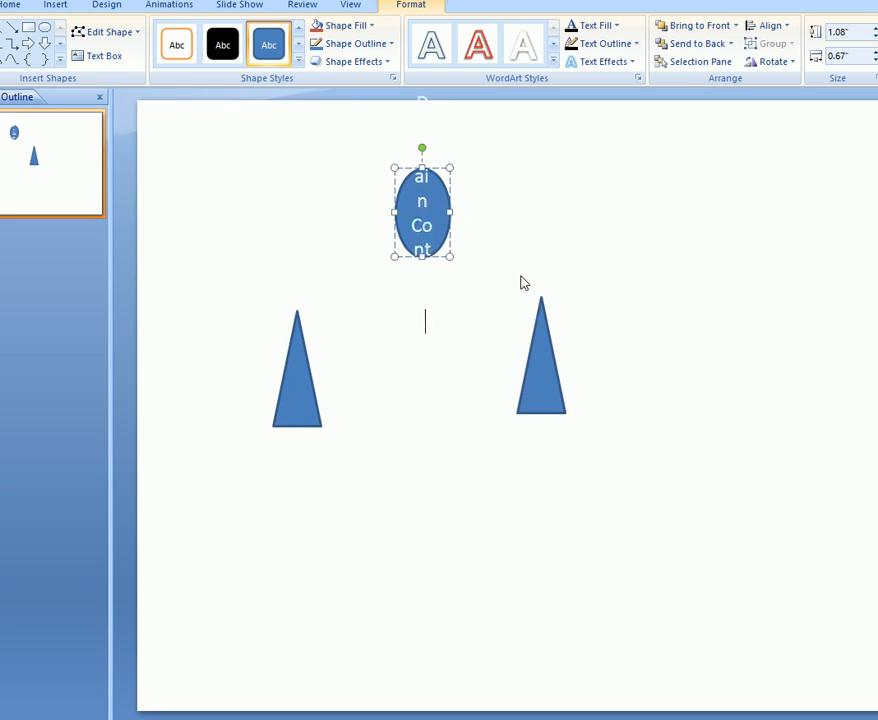
pyautogui.hotkey('ctrl', 'a')
pyautogui.hotkey('shift', 'F3')
pyautogui.hotkey('shift', 'F3')
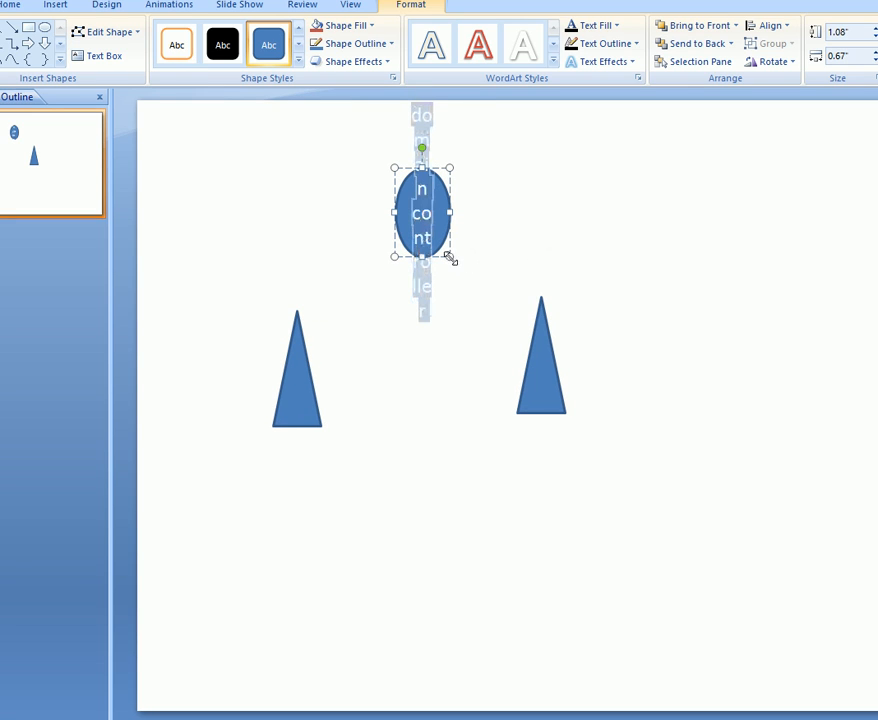
pyautogui.hotkey('ctrl', 'shift', ',')
pyautogui.hotkey('ctrl', 'shift', ',')
pyautogui.hotkey('ctrl', 'shift', ',')
pyautogui.hotkey('ctrl', 'shift', ',')
pyautogui.hotkey('ctrl', 'shift', ',')
pyautogui.hotkey('ctrl', 'shift', ',')
pyautogui.hotkey('ctrl', 'shift', ',')
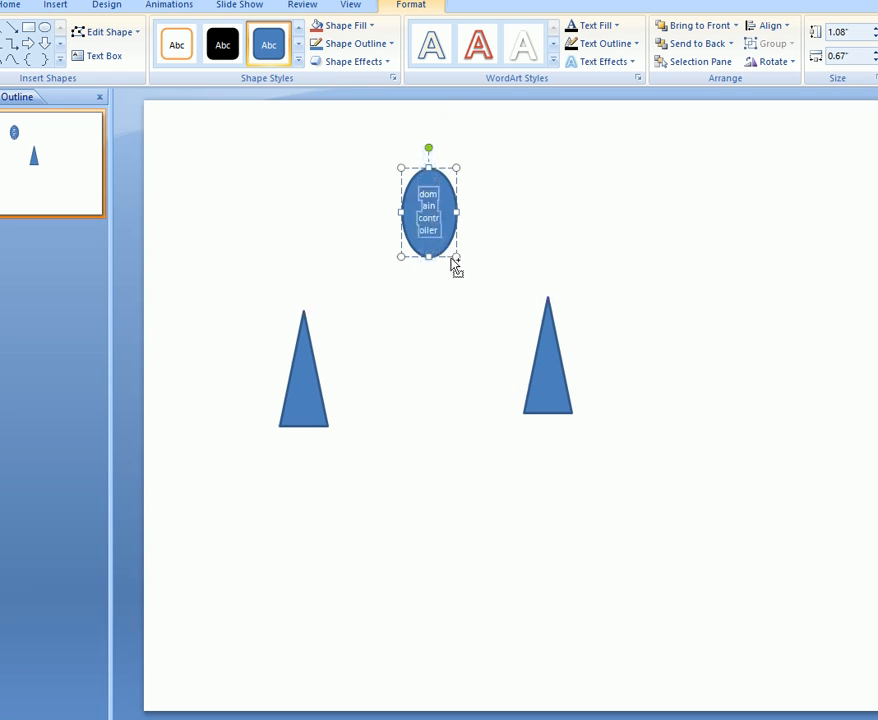
pyautogui.click(428, 359)
# Widen the ellipse and move the left triangle further right.
pyautogui.click(415, 231)
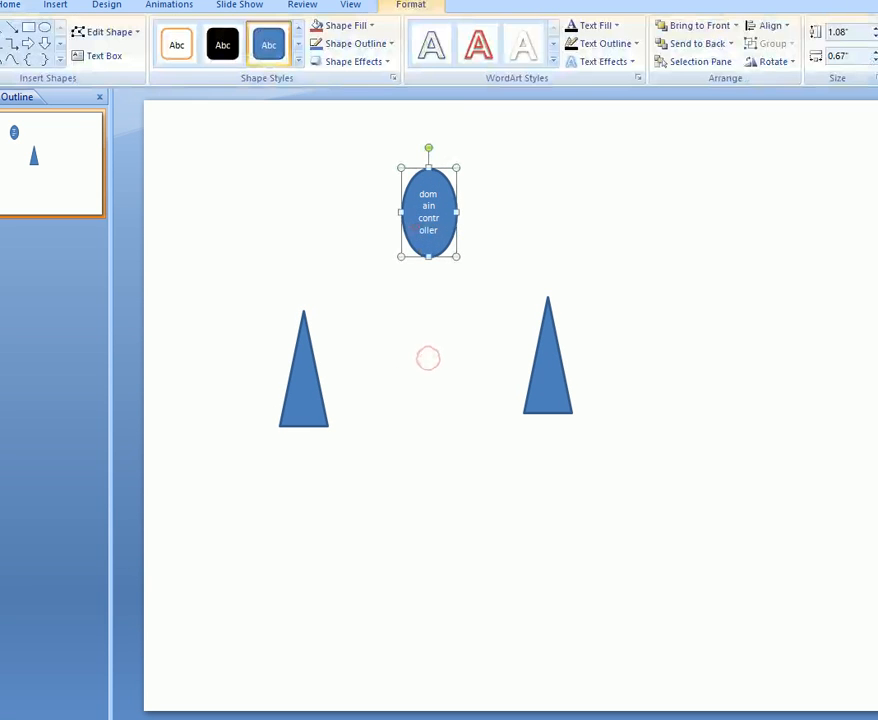
pyautogui.moveTo(456, 214); pyautogui.dragTo(505, 214)
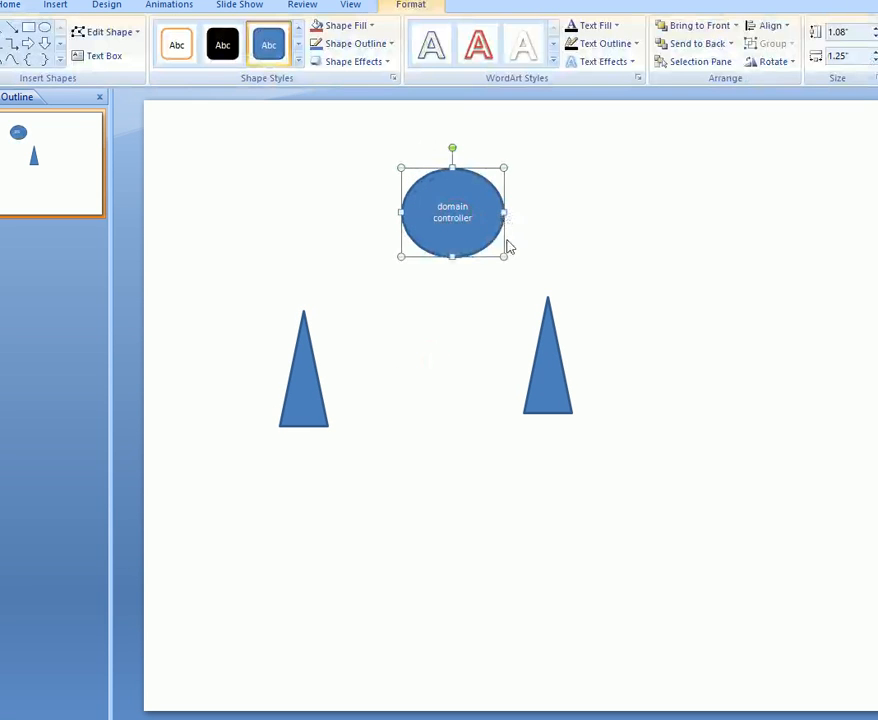
pyautogui.click(424, 393)
pyautogui.moveTo(303, 400); pyautogui.dragTo(361, 400)
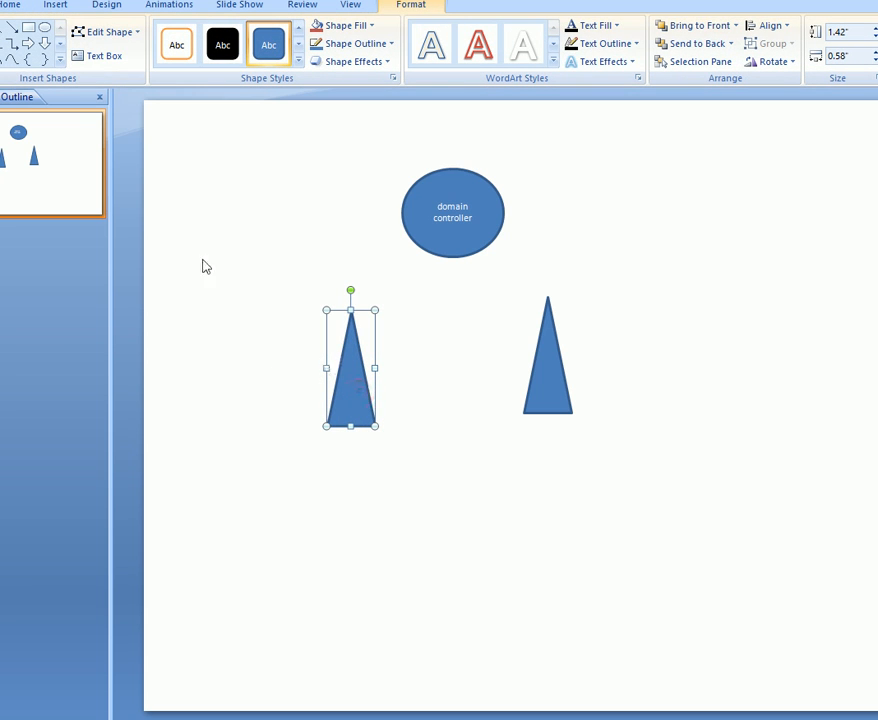
pyautogui.click(103, 54)
# Add a one-line 'Primary Site' text box under the left triangle.
pyautogui.click(350, 402)
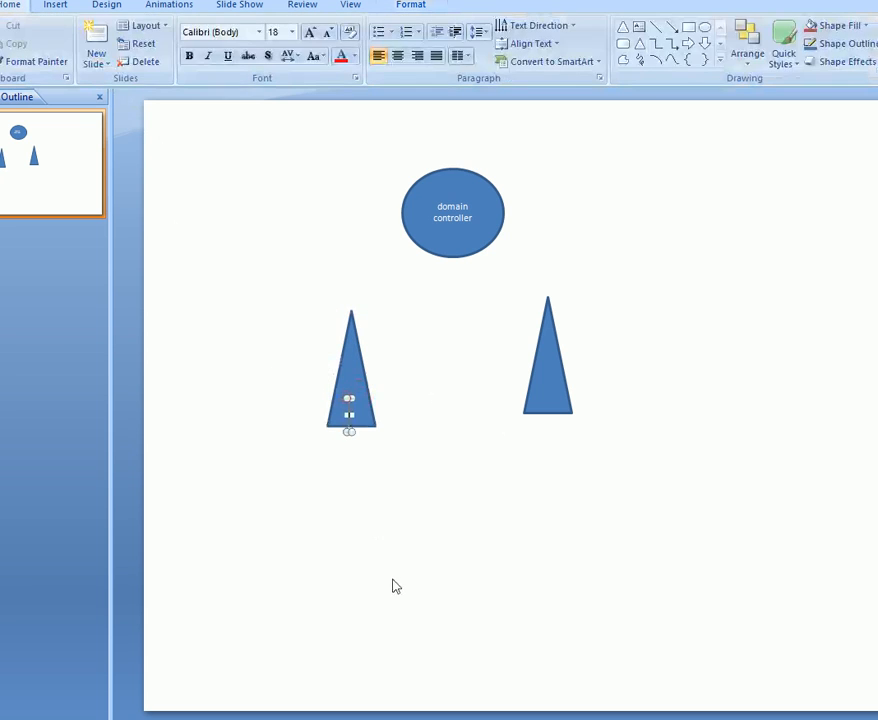
pyautogui.moveTo(359, 414); pyautogui.dragTo(391, 414)
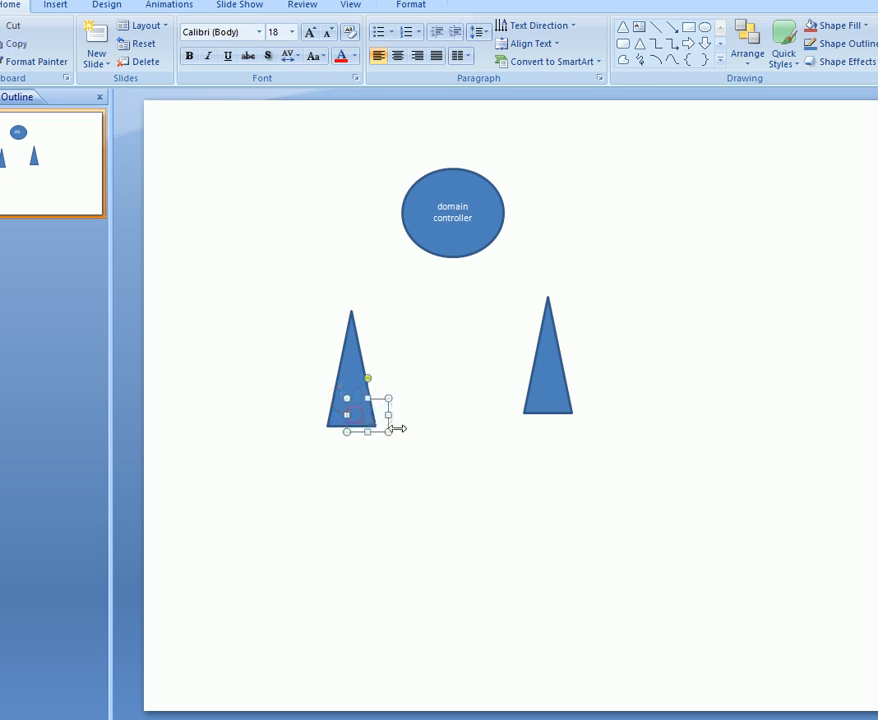
pyautogui.write('Prima')
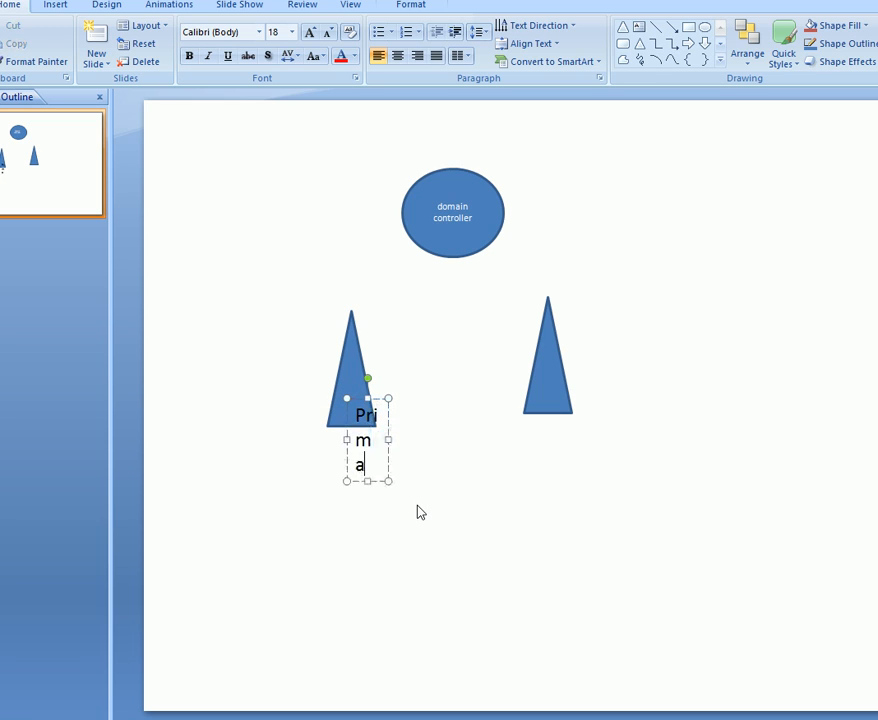
pyautogui.write('ry Site')
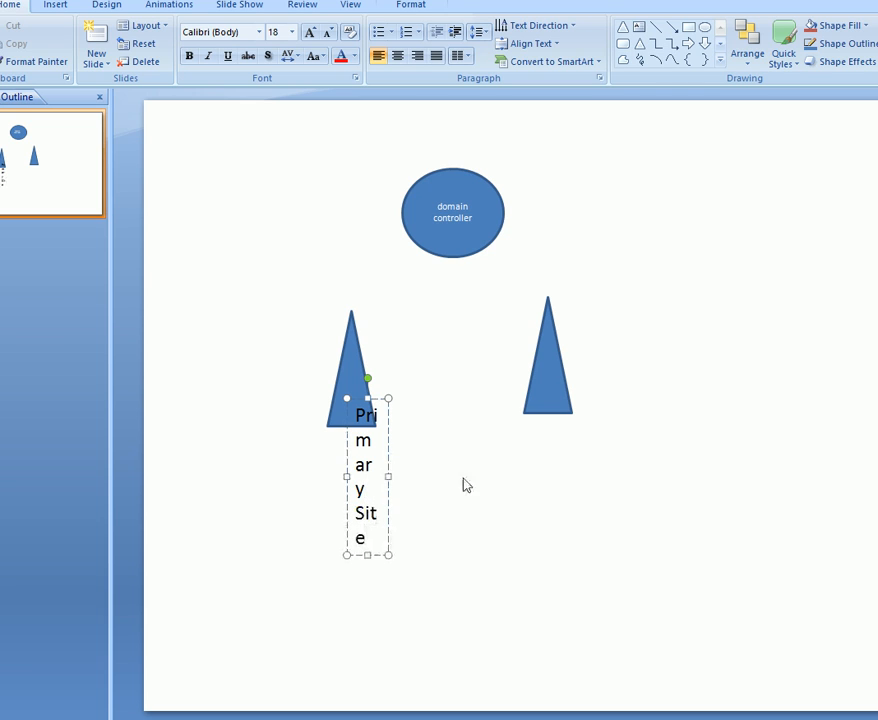
pyautogui.moveTo(387, 475); pyautogui.dragTo(473, 480)
# Copy the label under the right triangle and change it to 'SQL Site'.
pyautogui.moveTo(389, 398); pyautogui.dragTo(570, 423)
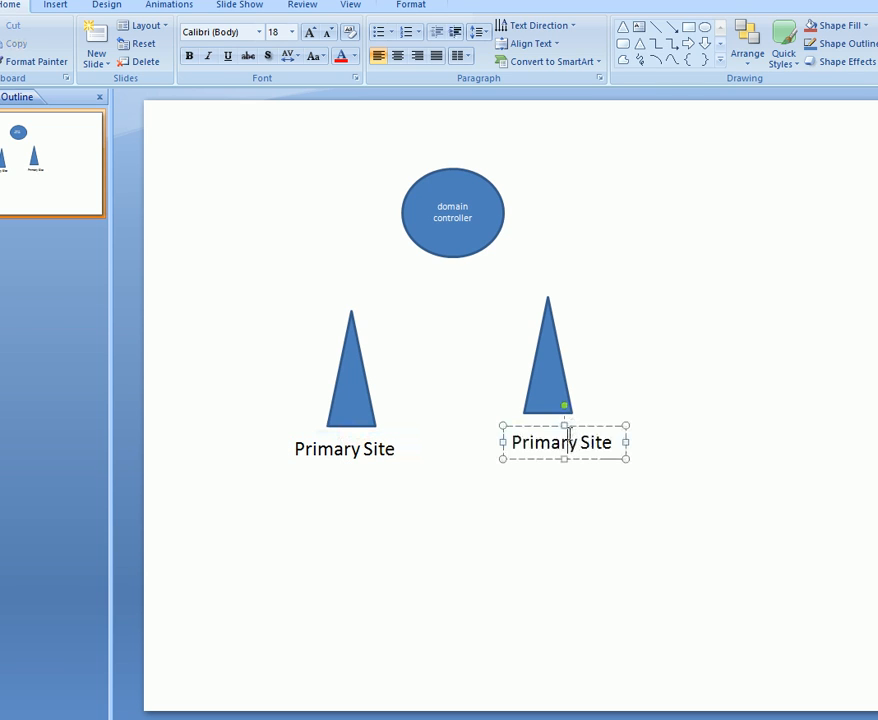
pyautogui.doubleClick(566, 437)
pyautogui.write('SQL')
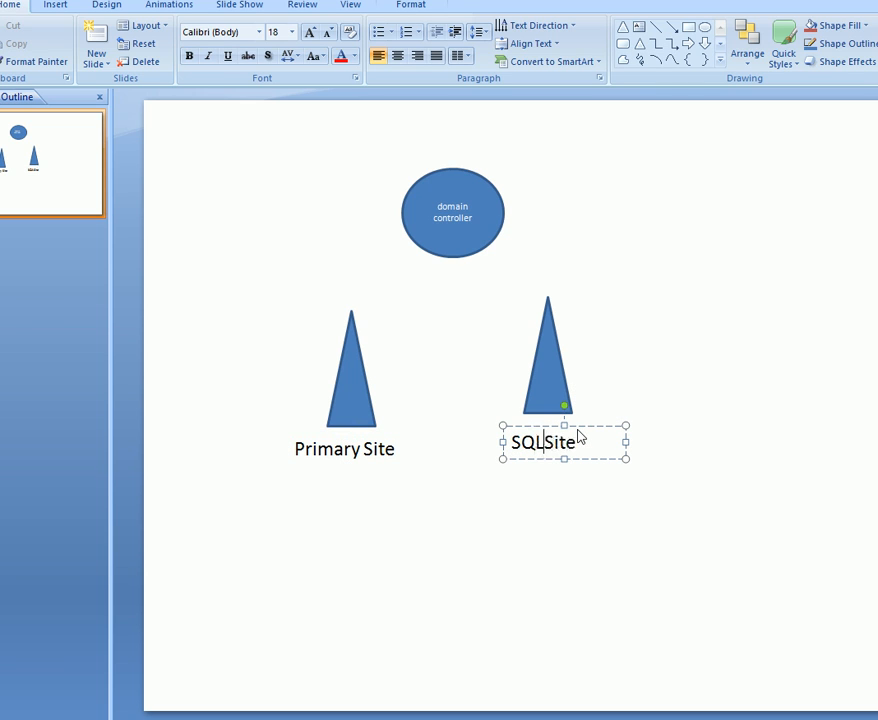
pyautogui.click(609, 444)
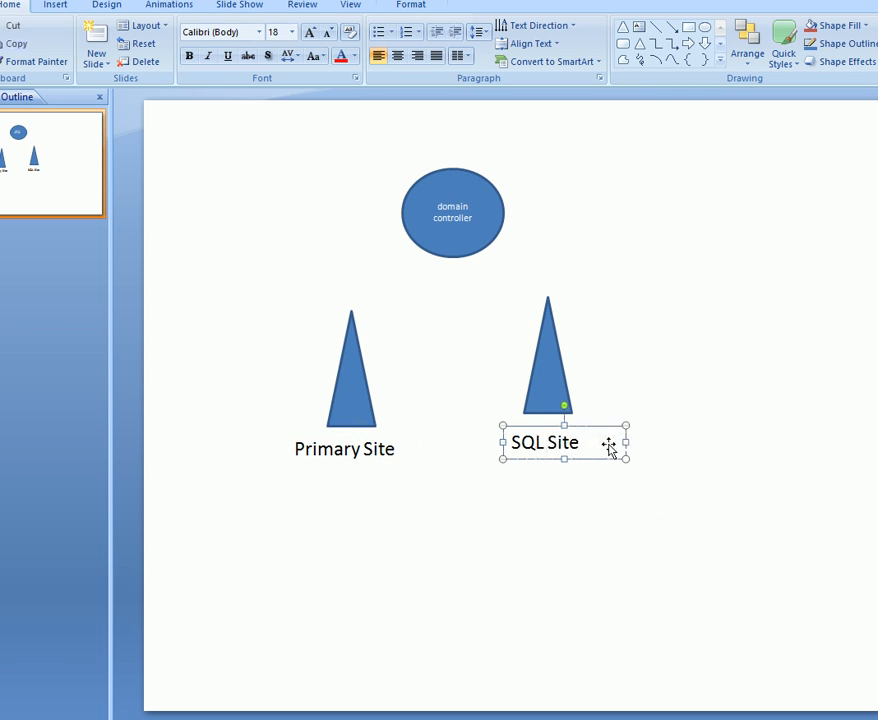
pyautogui.doubleClick(607, 439)
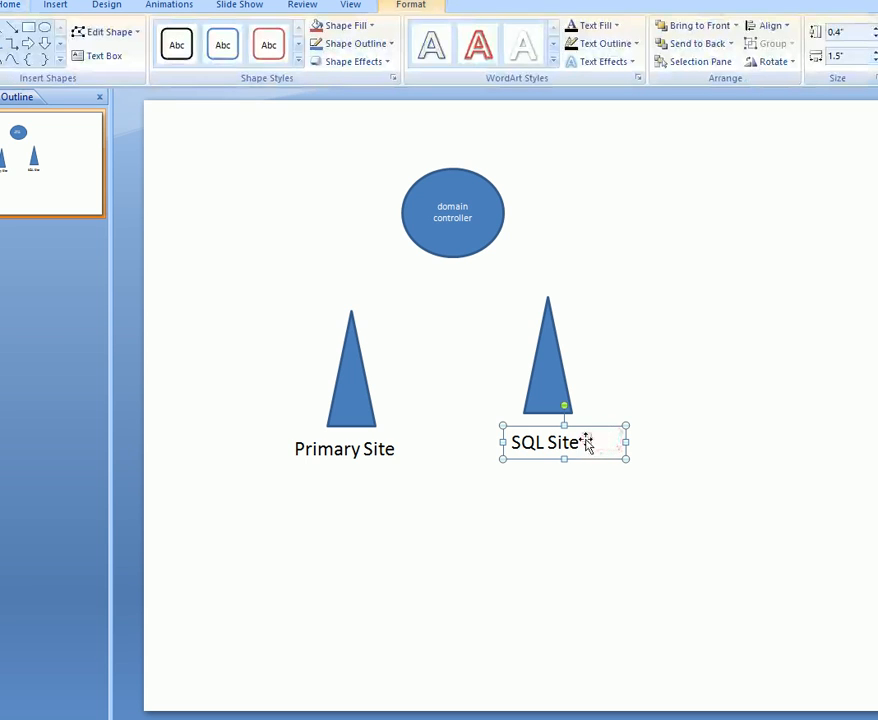
# Add the address 10.0.0.2 on a new line below 'Primary Site'.
pyautogui.click(455, 232)
pyautogui.click(358, 449)
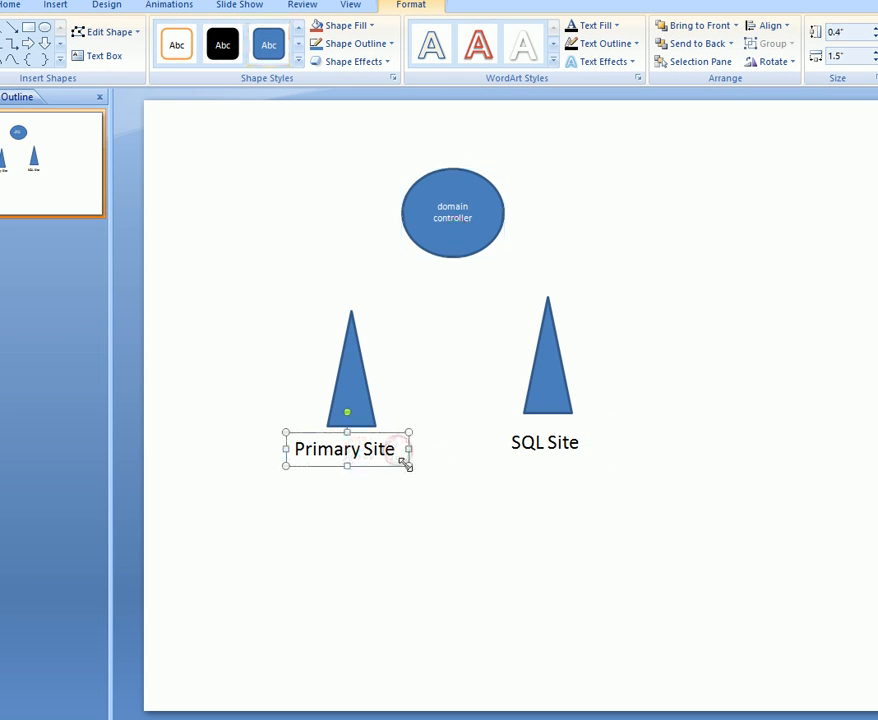
pyautogui.doubleClick(367, 457)
pyautogui.press('Right')
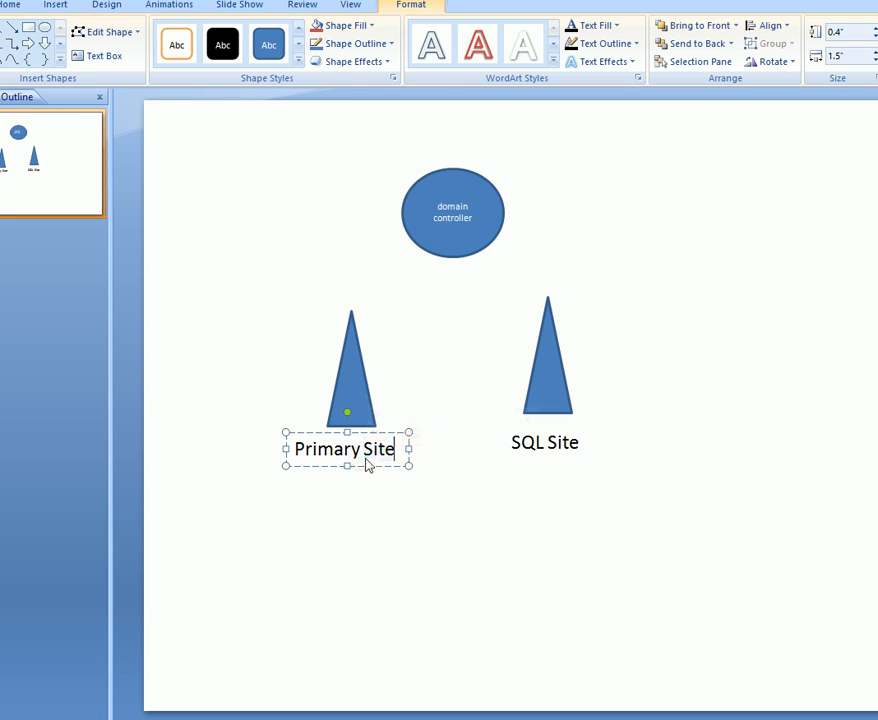
pyautogui.press('Return')
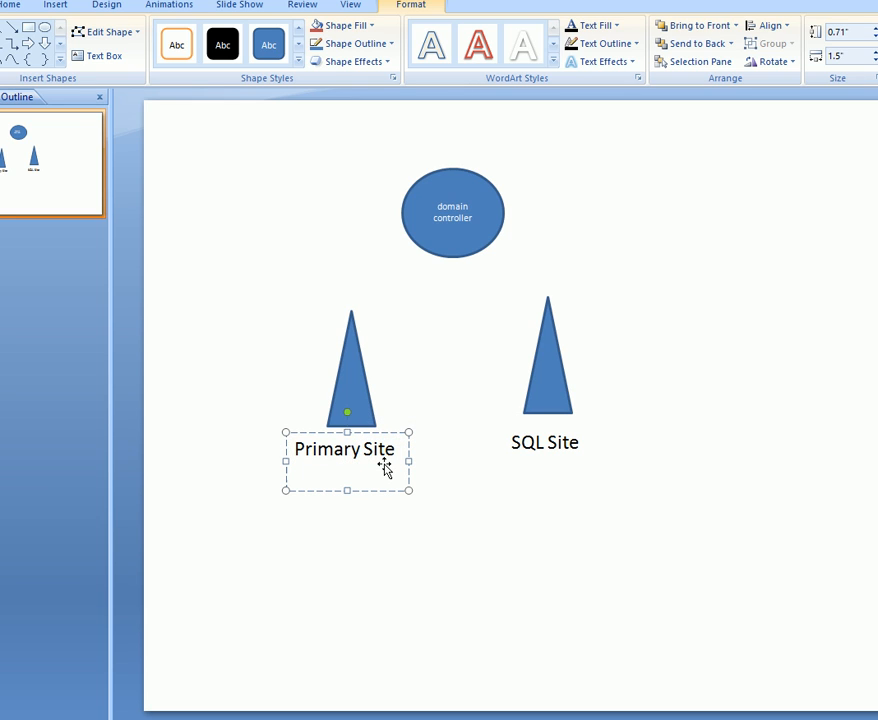
pyautogui.write('0.0.0.2')
pyautogui.moveTo(370, 481); pyautogui.dragTo(263, 476)
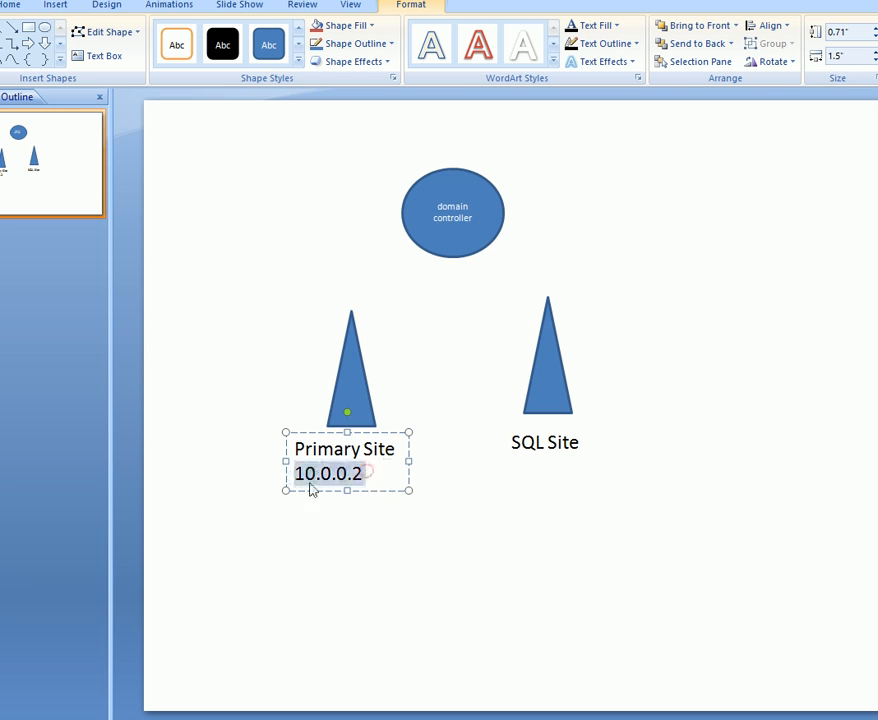
pyautogui.click(542, 485)
pyautogui.click(546, 446)
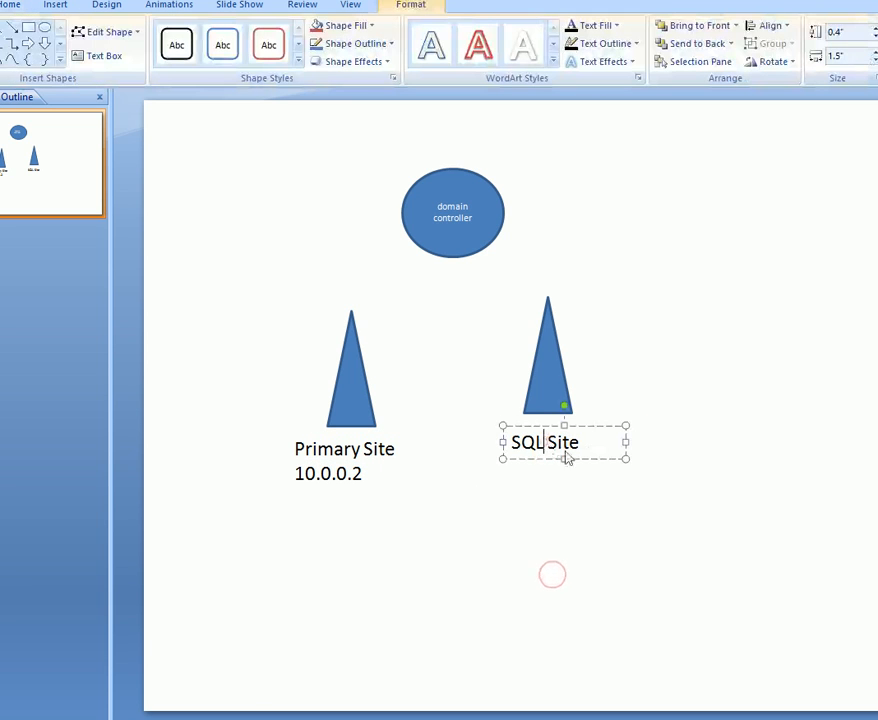
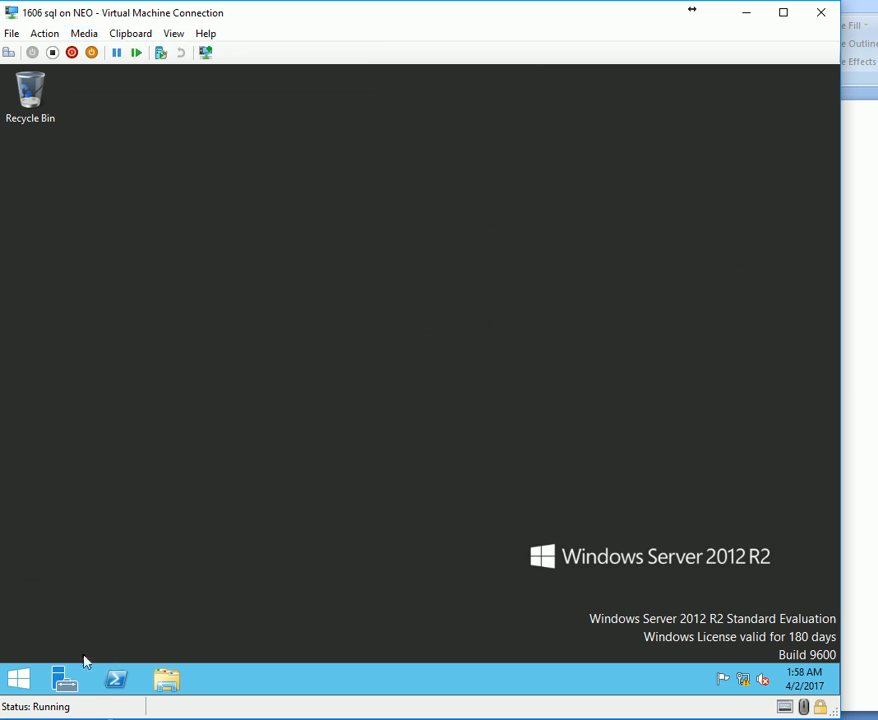
# Open and close Server Manager and the quick-access menu on the SQL VM.
pyautogui.click(62, 678)
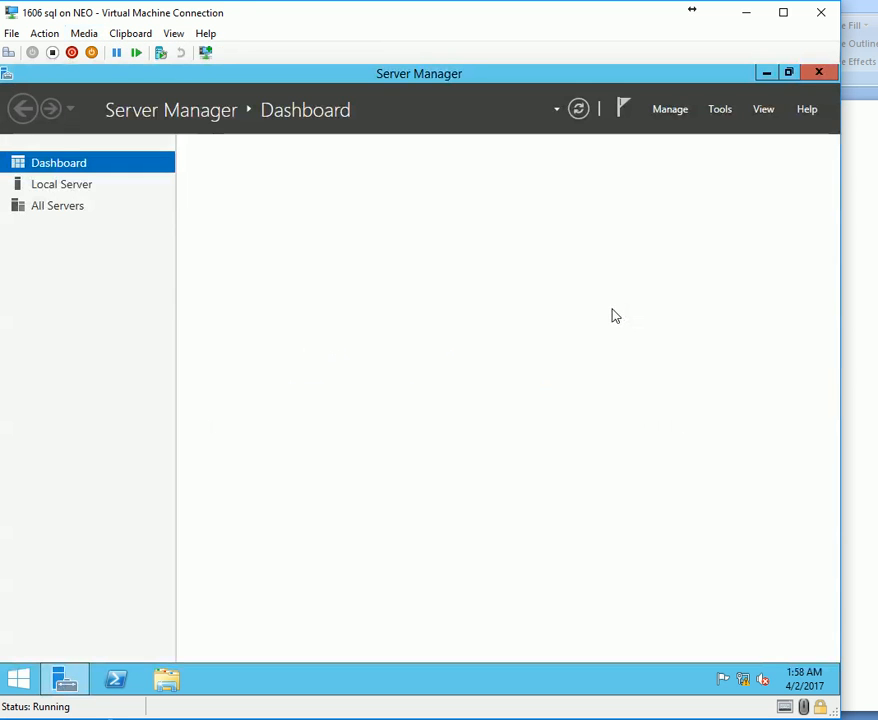
pyautogui.click(823, 73)
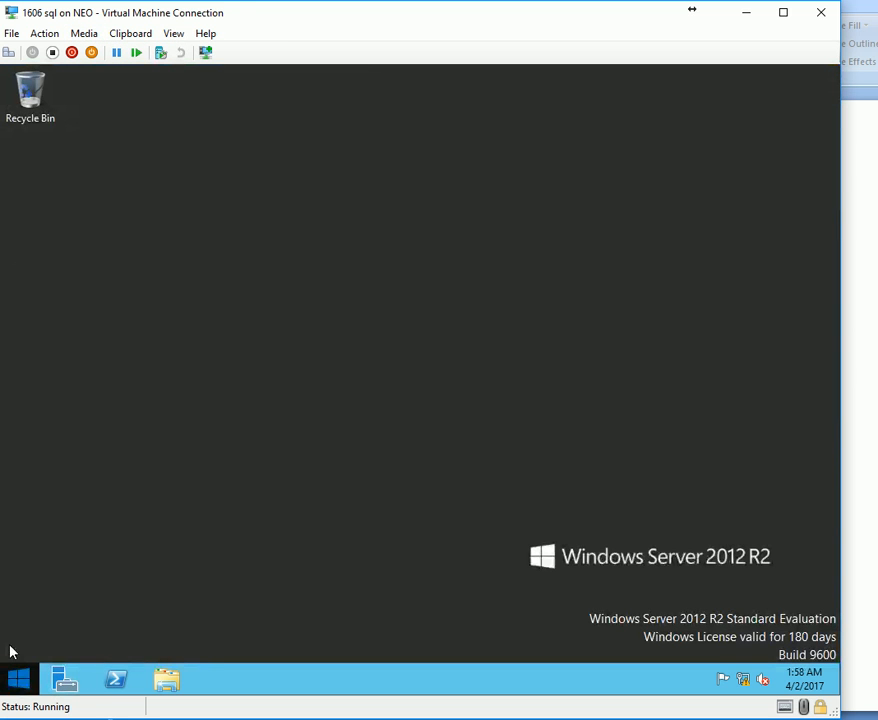
pyautogui.rightClick(16, 679)
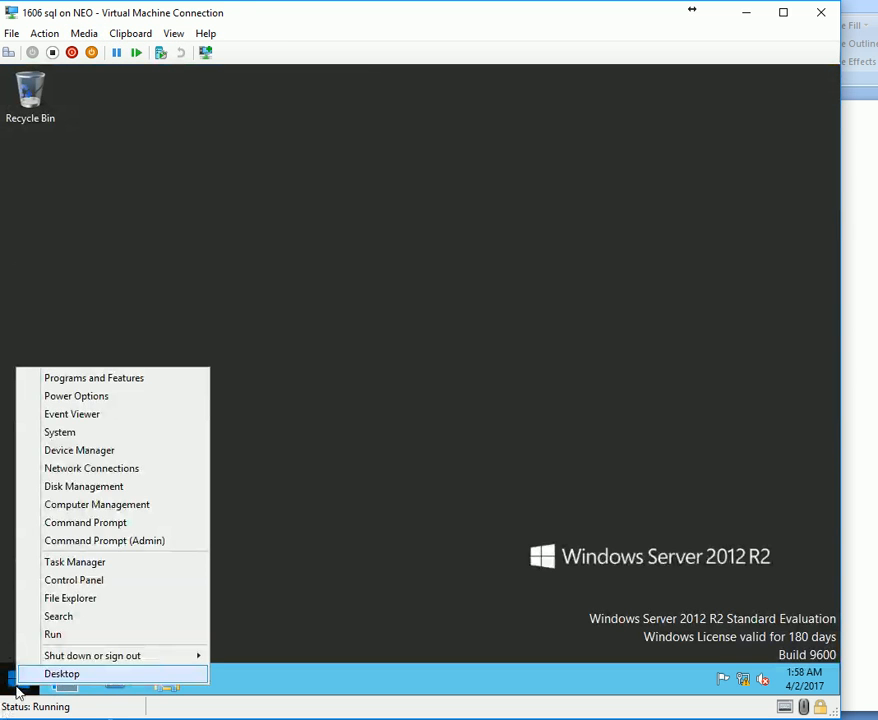
pyautogui.click(94, 435)
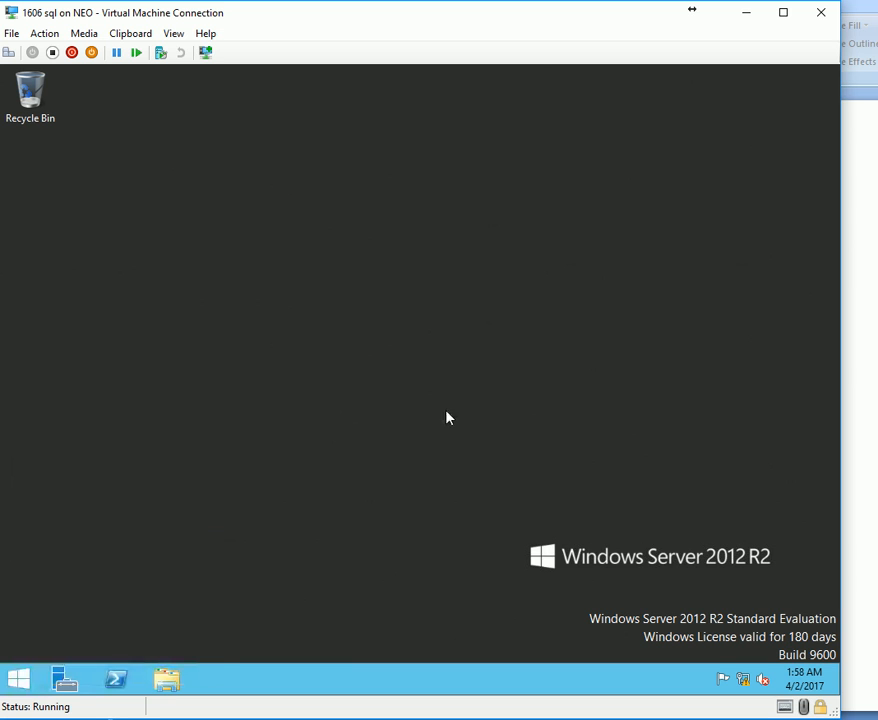
# Browse the disc image list for the SQL ISO, sorting files by date modified.
pyautogui.click(84, 33)
pyautogui.moveTo(130, 56)
pyautogui.click(267, 82)
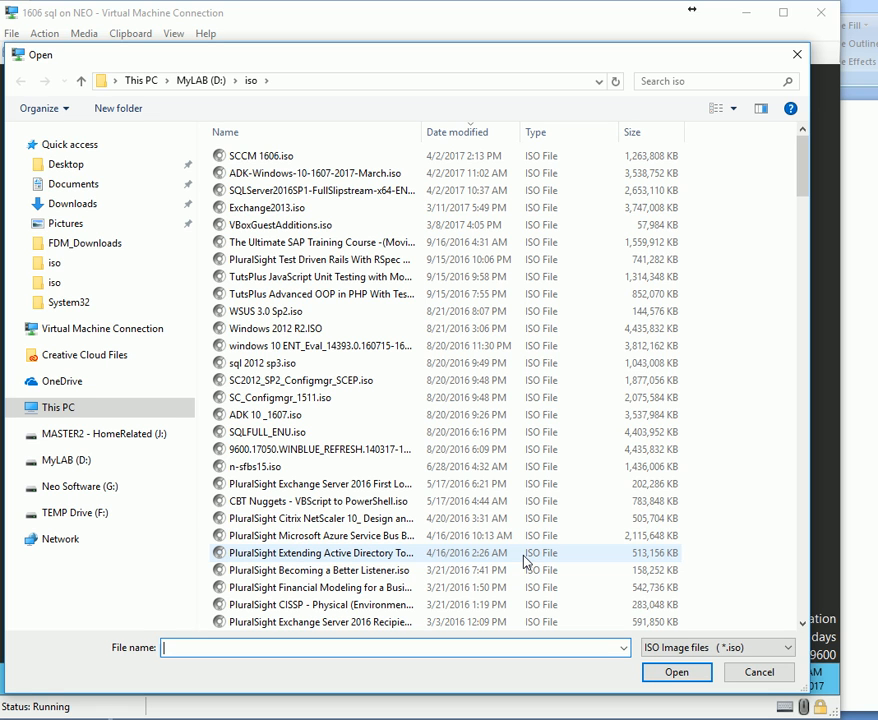
pyautogui.click(312, 363)
pyautogui.click(350, 380)
pyautogui.write('sqlm')
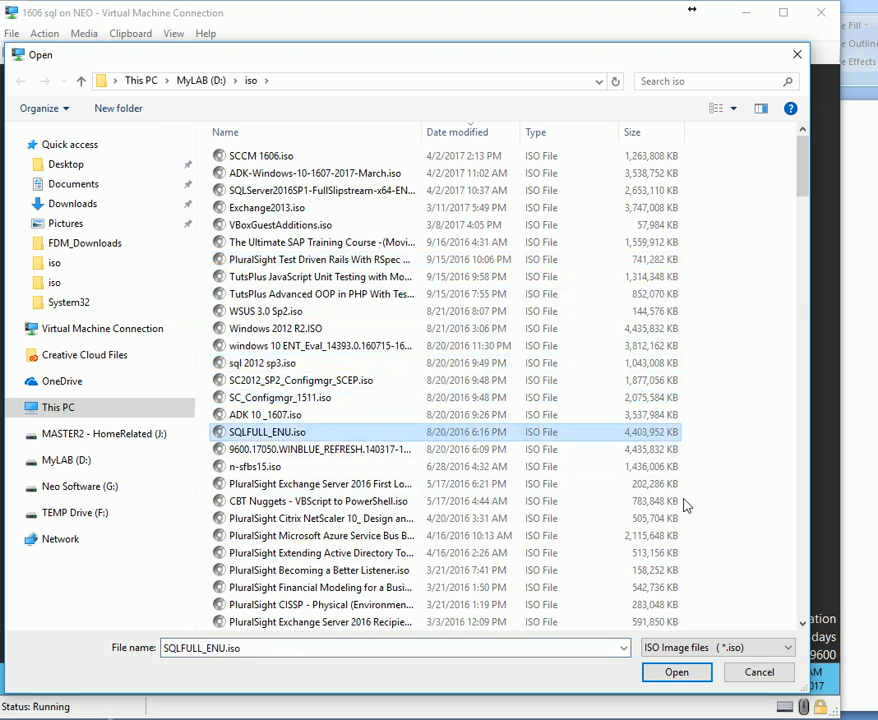
pyautogui.press('s')
pyautogui.press('s')
pyautogui.press('s')
pyautogui.press('s')
pyautogui.press('s')
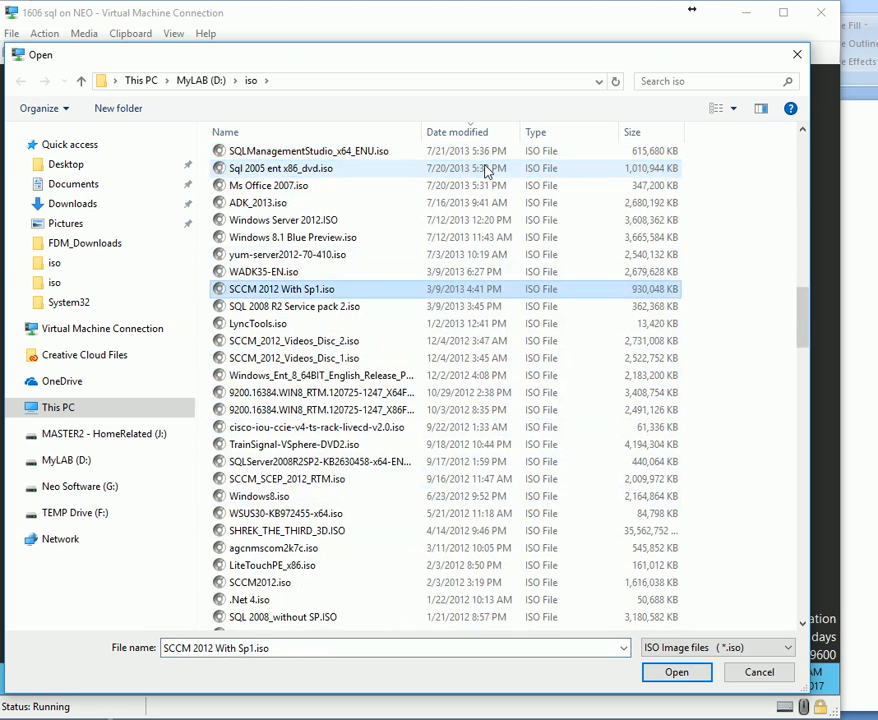
pyautogui.press('s')
pyautogui.press('s')
pyautogui.press('s')
pyautogui.press('s')
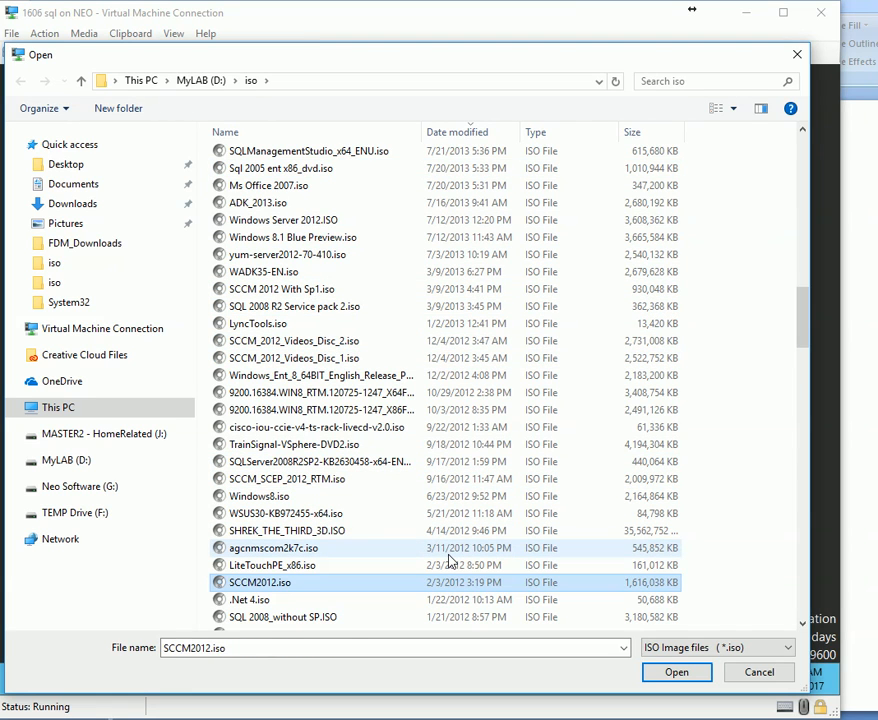
pyautogui.press('s')
pyautogui.press('s')
pyautogui.press('s')
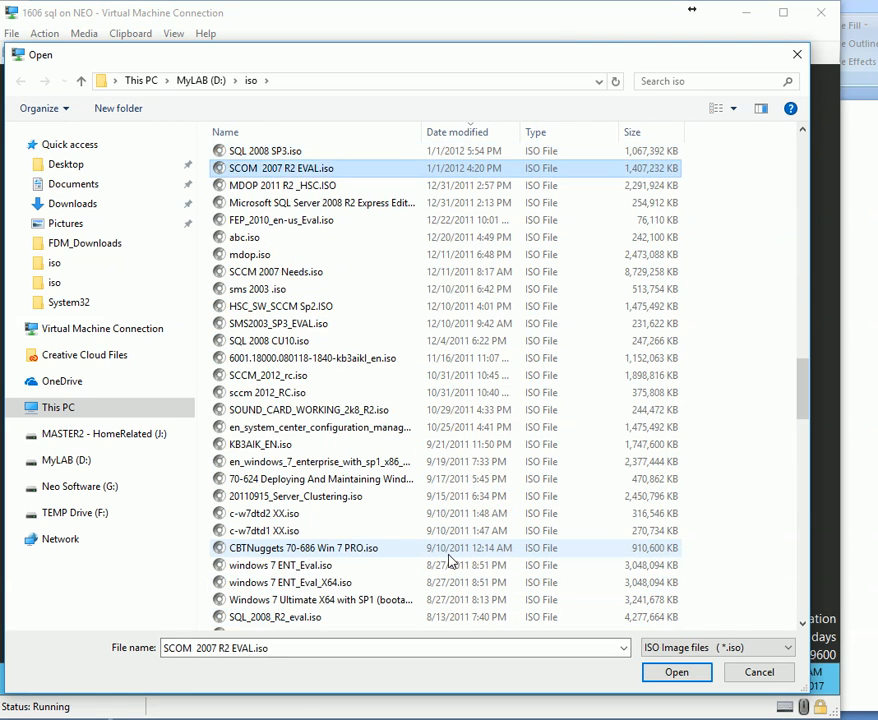
pyautogui.click(485, 136)
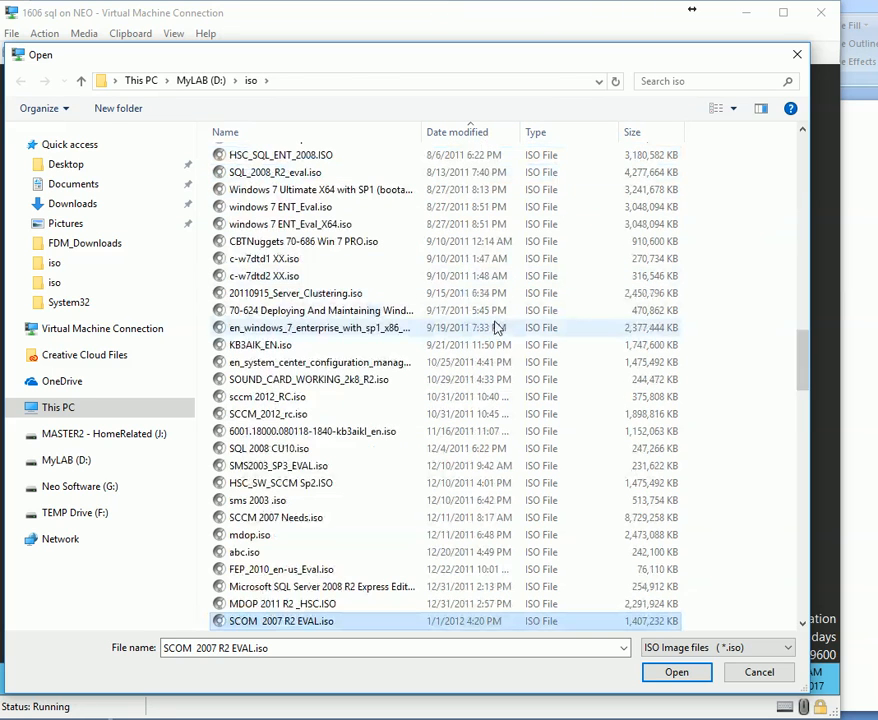
pyautogui.press('Home')
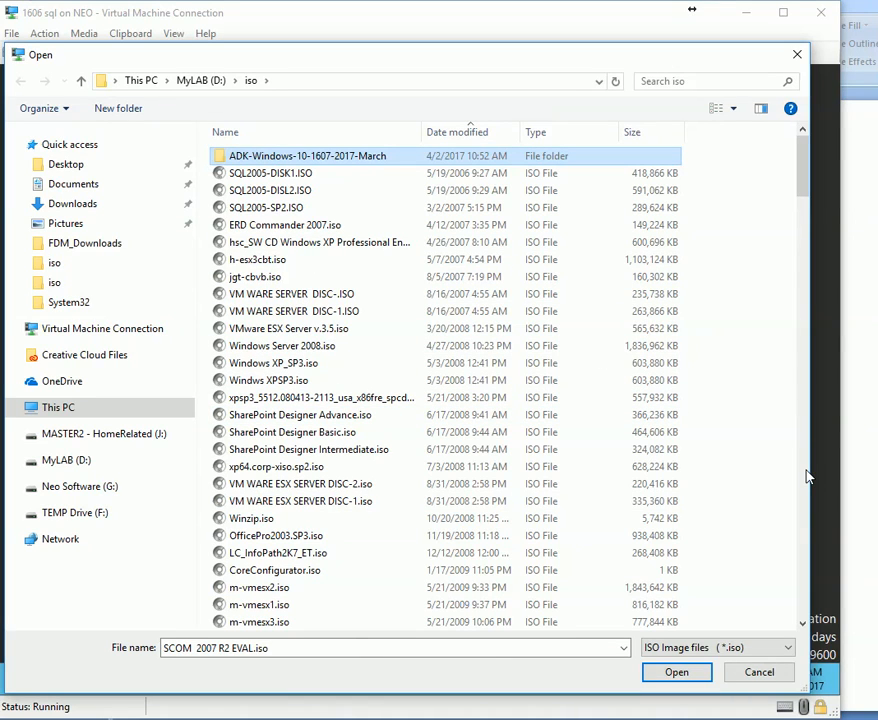
pyautogui.click(862, 718)
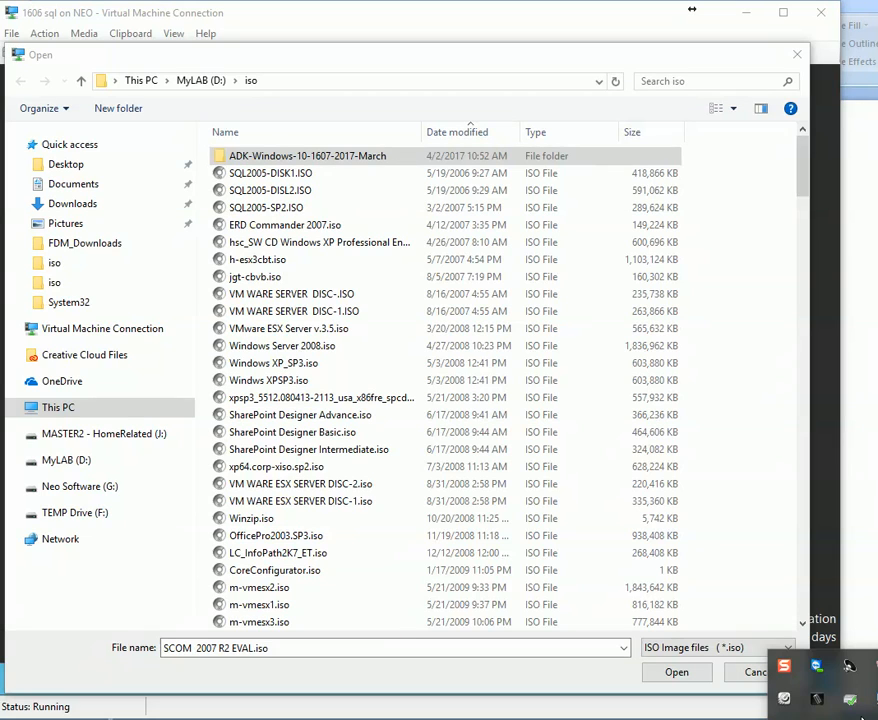
pyautogui.click(861, 713)
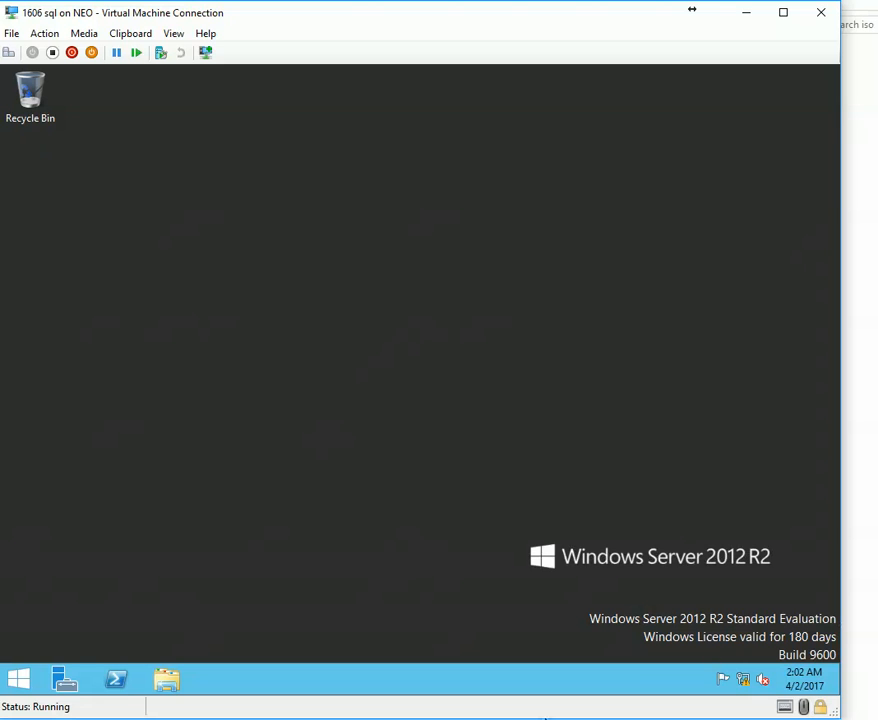
# Eject the Windows 2012 R2 ISO from the VM's DVD drive.
pyautogui.click(43, 33)
pyautogui.moveTo(84, 42)
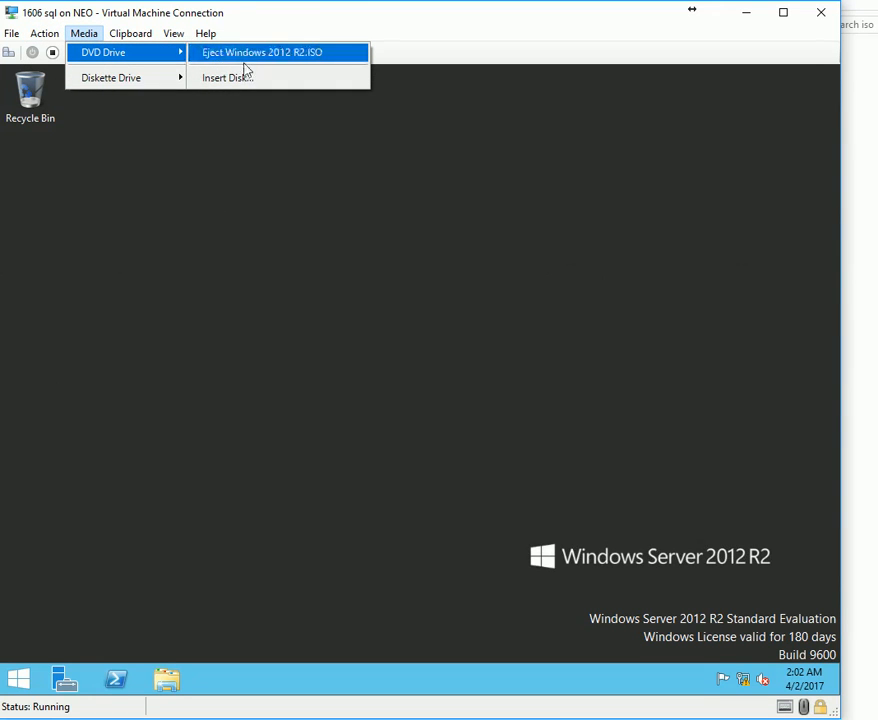
pyautogui.click(230, 55)
# Insert the SQL Server 2016 SP1 ISO from D:\iso into the DVD drive.
pyautogui.click(50, 36)
pyautogui.moveTo(98, 41)
pyautogui.moveTo(172, 55)
pyautogui.click(204, 78)
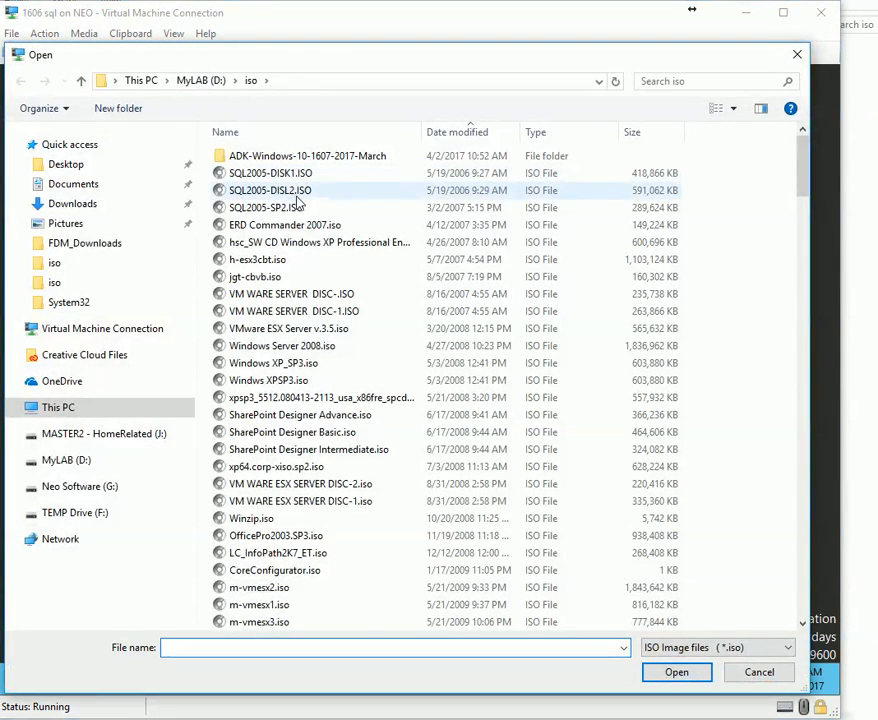
pyautogui.click(190, 80)
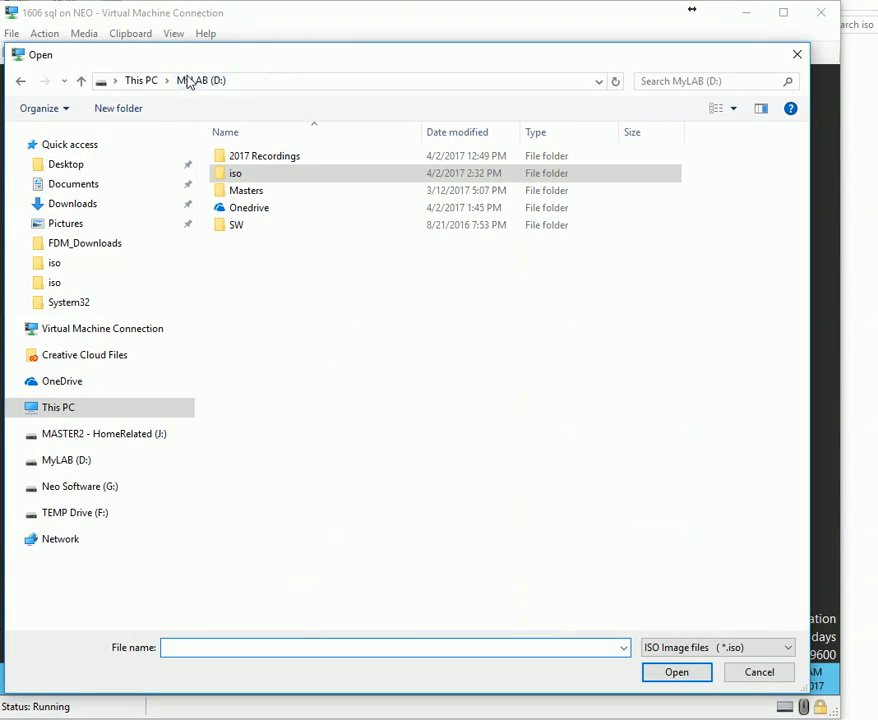
pyautogui.doubleClick(237, 176)
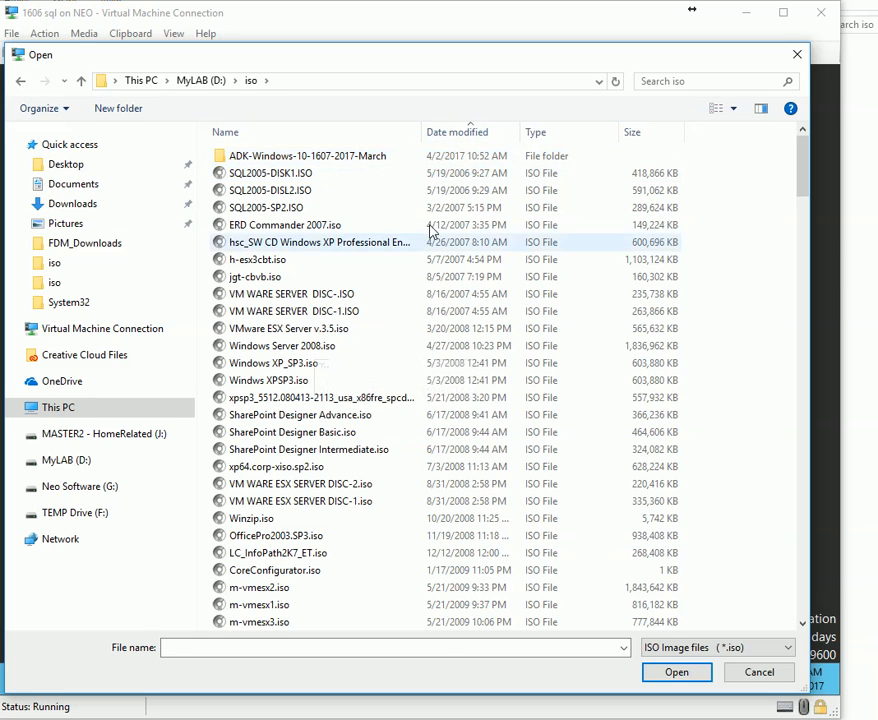
pyautogui.press('s')
pyautogui.press('s')
pyautogui.press('s')
pyautogui.press('s')
pyautogui.press('s')
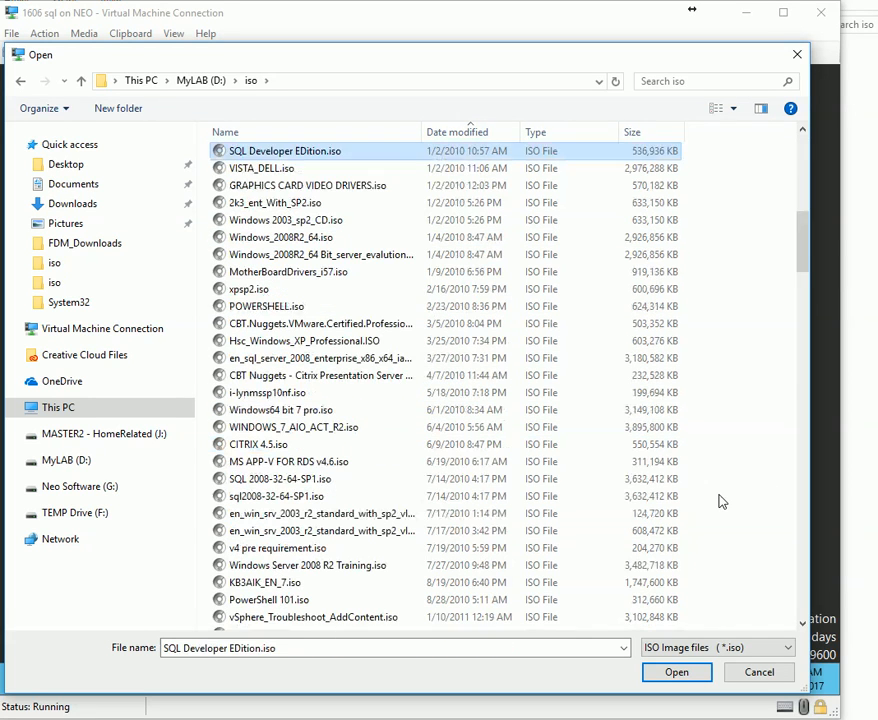
pyautogui.press('s')
pyautogui.press('s')
pyautogui.press('s')
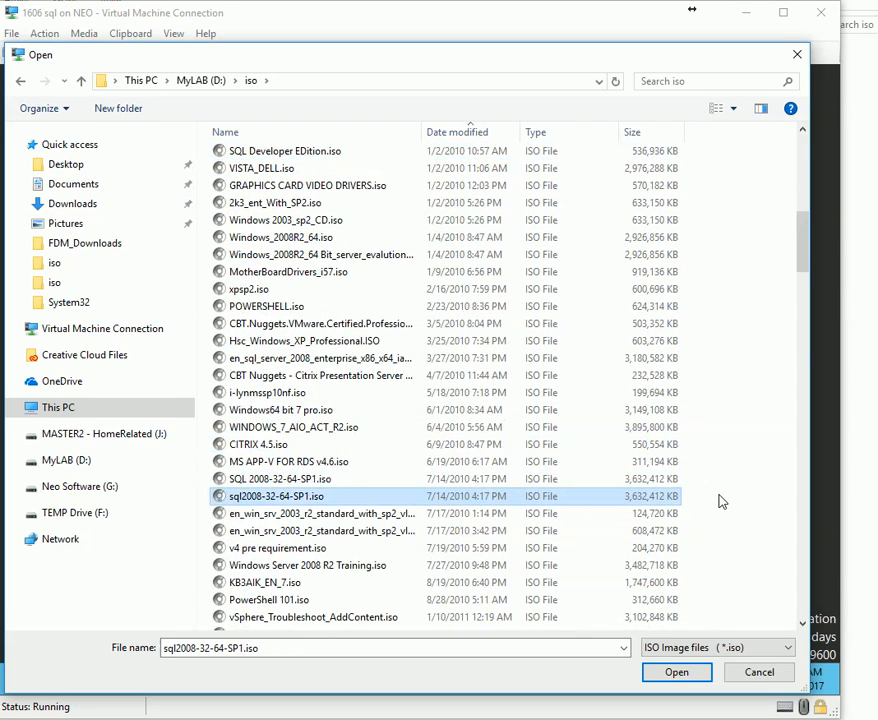
pyautogui.click(296, 133)
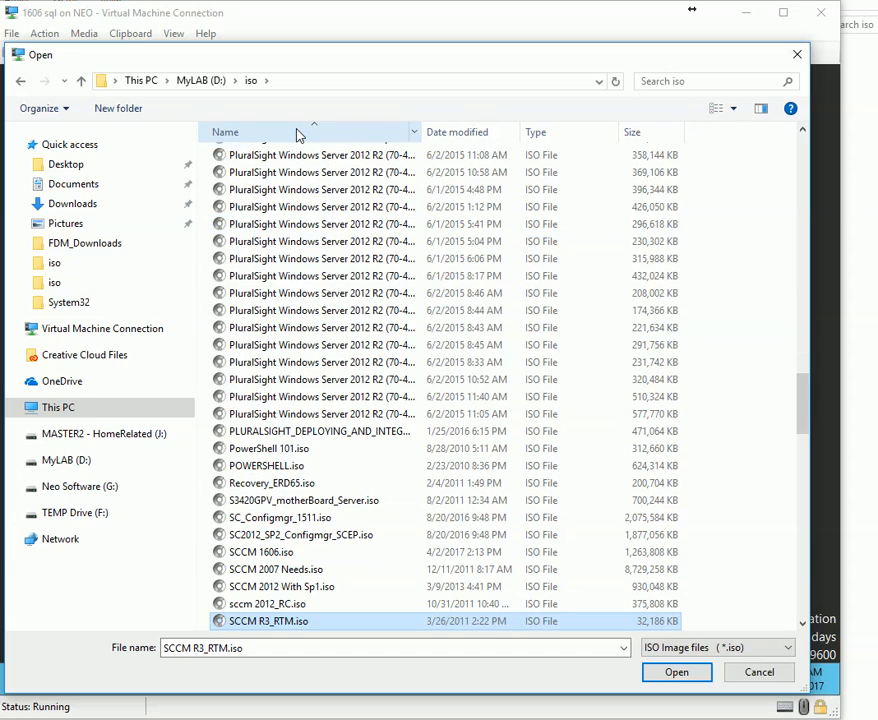
pyautogui.press('s')
pyautogui.press('q')
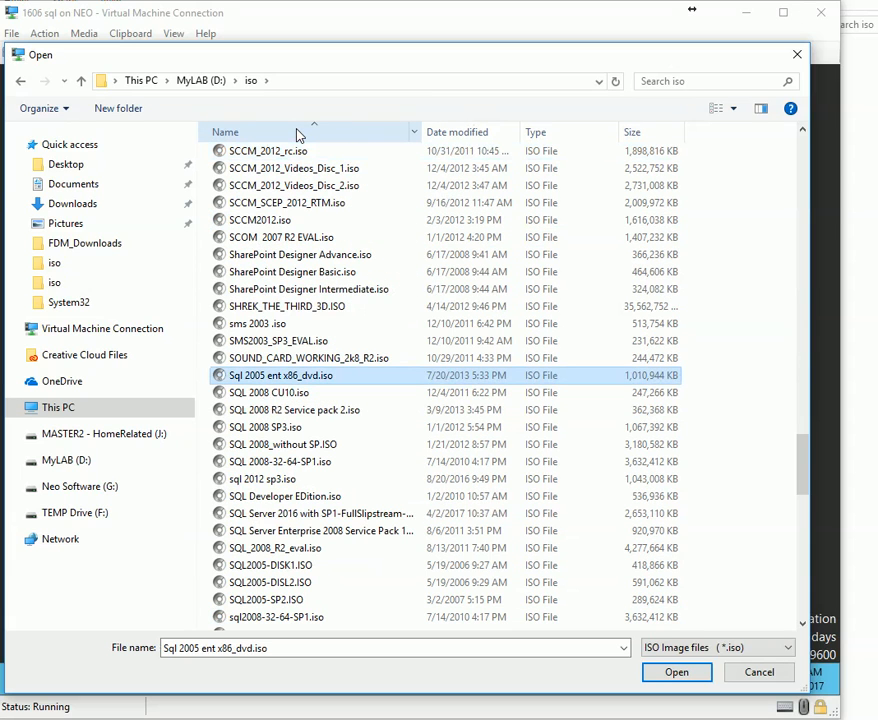
pyautogui.doubleClick(330, 513)
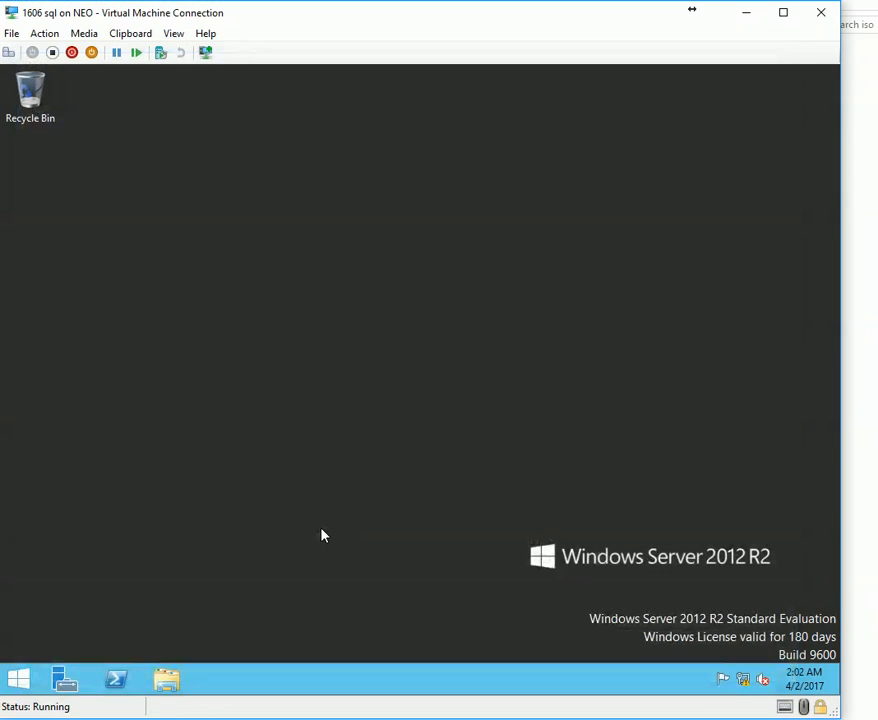
# Run SQL Server 2016 setup from the SQL2016_x64_ENU DVD drive in This PC and approve UAC.
pyautogui.click(49, 688)
pyautogui.click(22, 686)
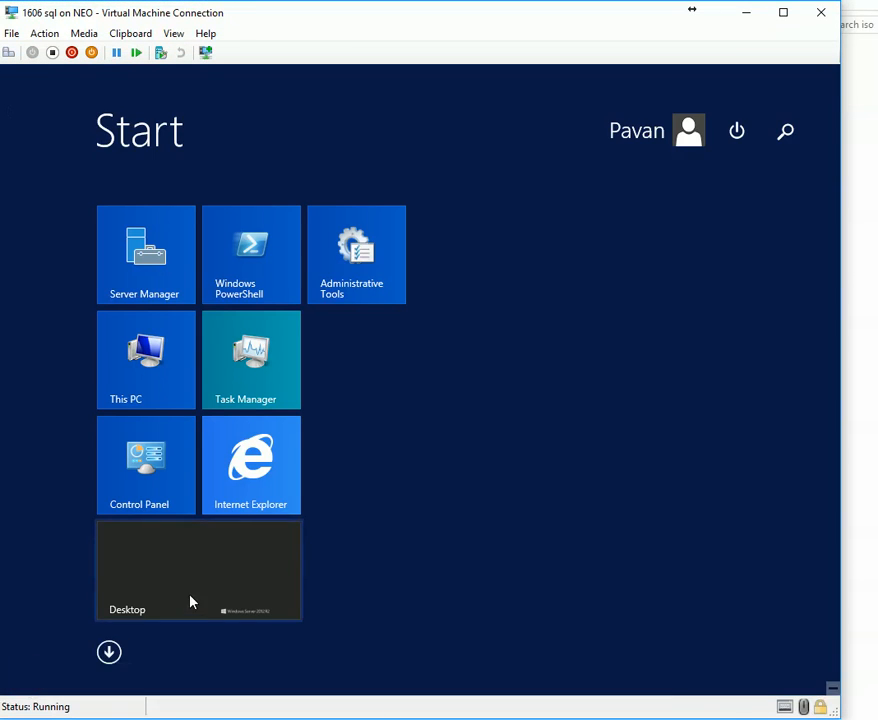
pyautogui.click(190, 602)
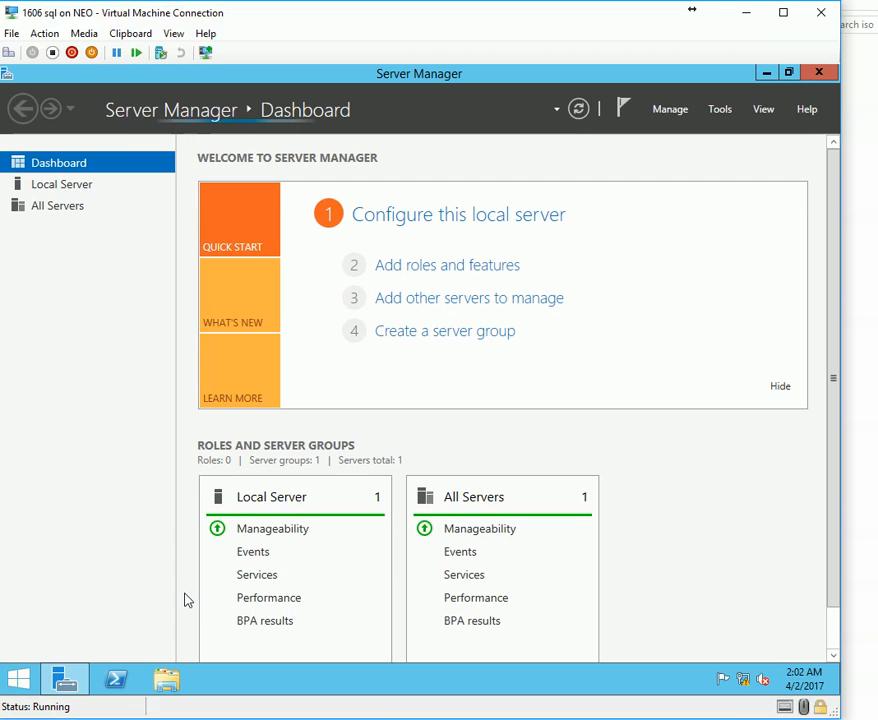
pyautogui.click(166, 680)
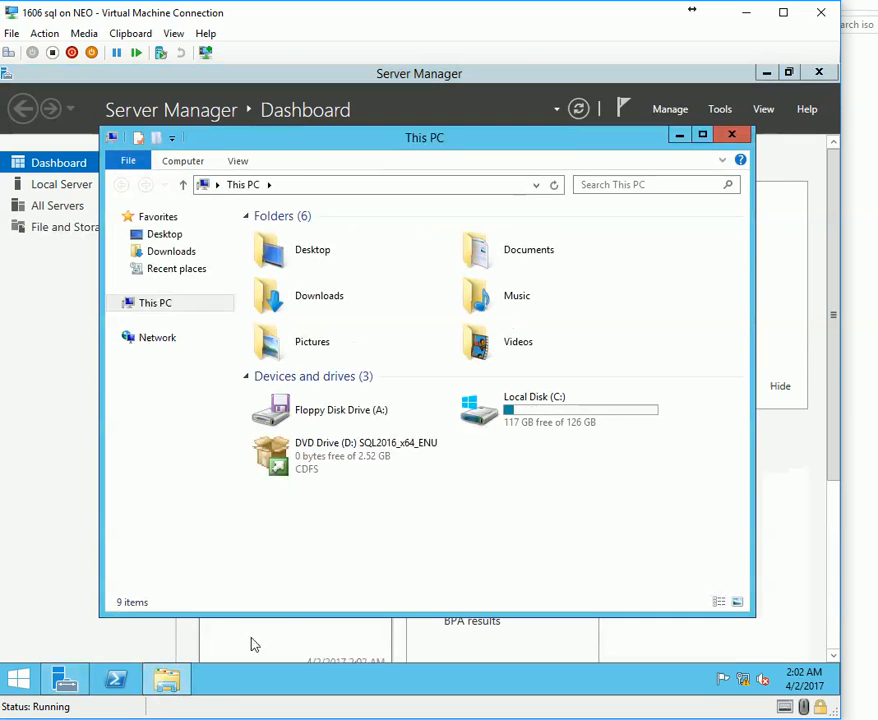
pyautogui.rightClick(353, 462)
pyautogui.click(385, 273)
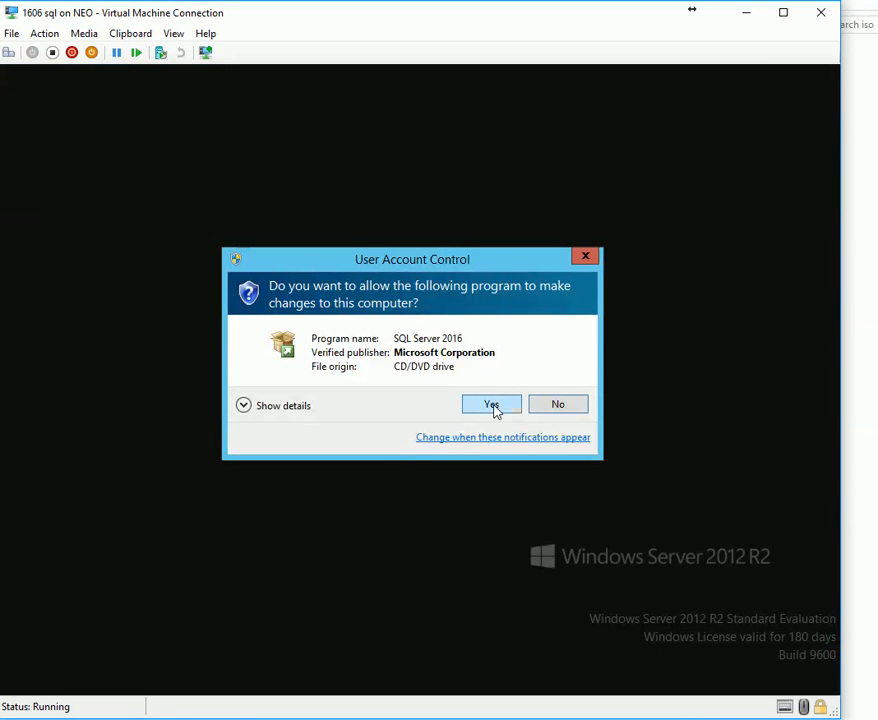
pyautogui.click(492, 406)
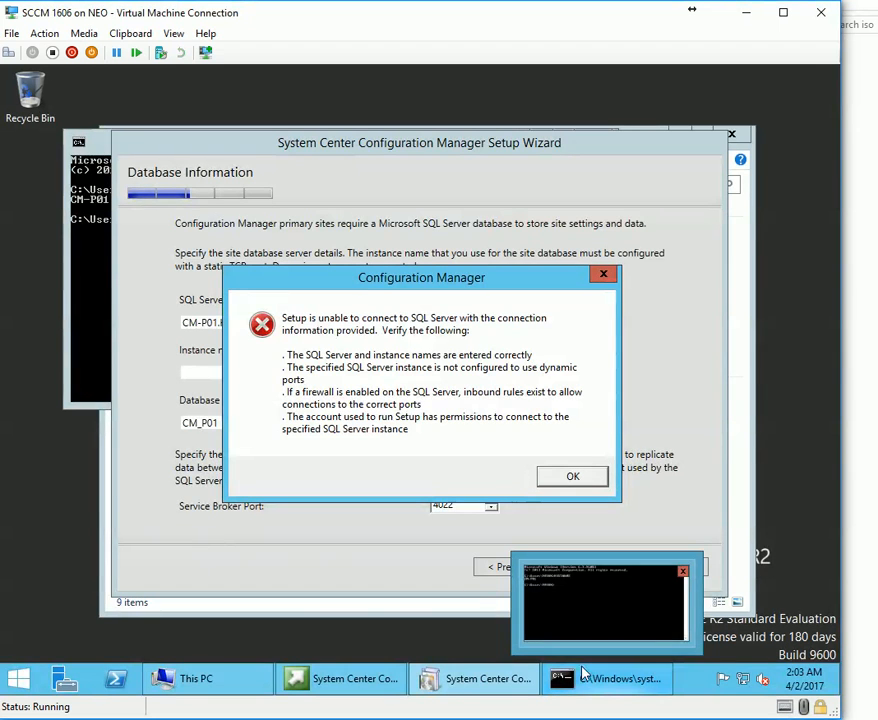
# Dismiss the SQL connection error and select server CM-P01.K200.LOCAL and Service Broker port 4022.
pyautogui.moveTo(380, 290); pyautogui.dragTo(581, 110)
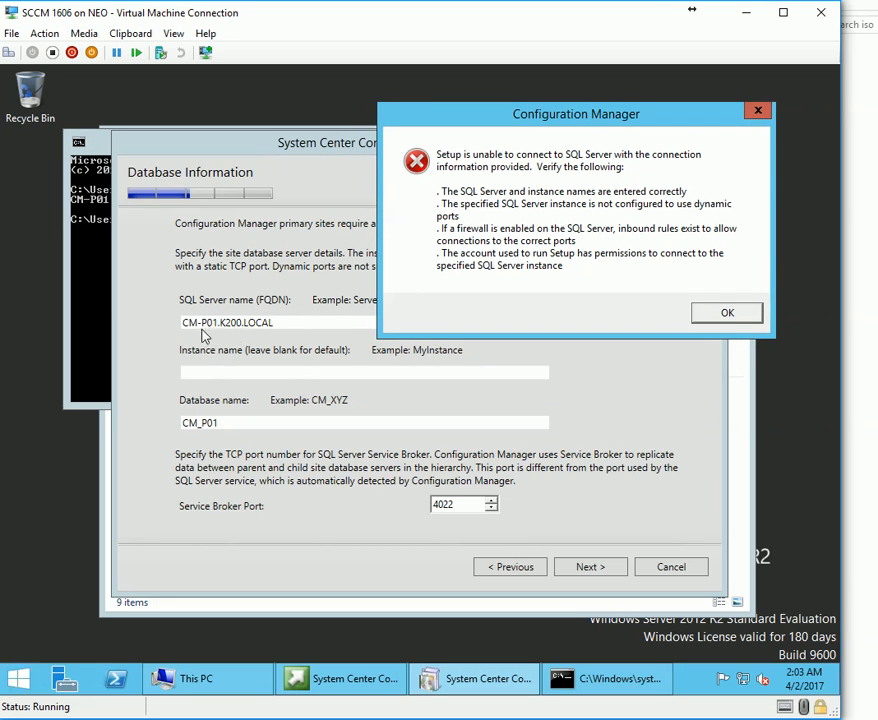
pyautogui.click(728, 314)
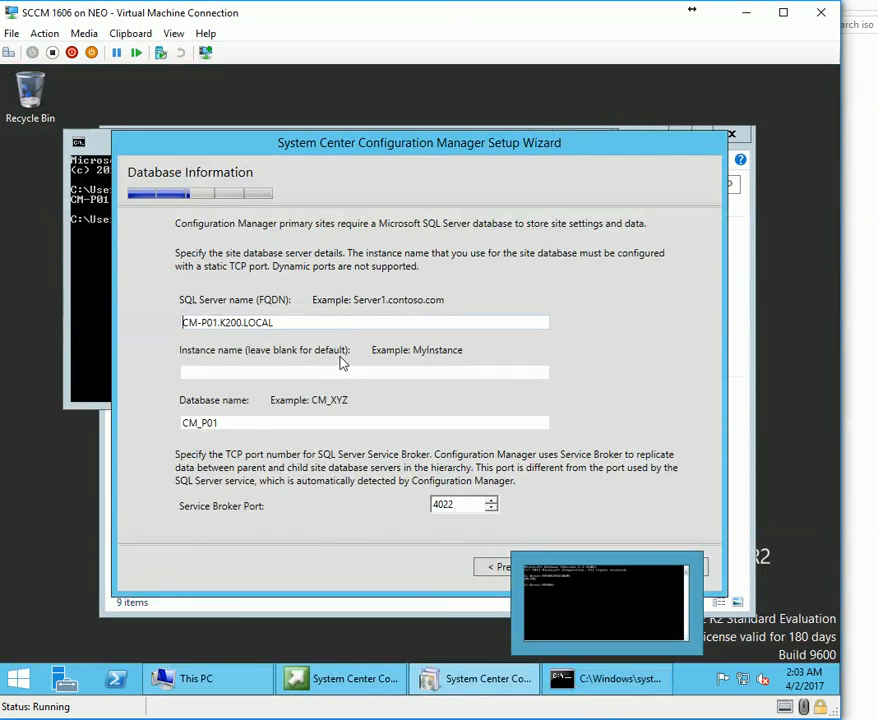
pyautogui.moveTo(345, 325); pyautogui.dragTo(80, 320)
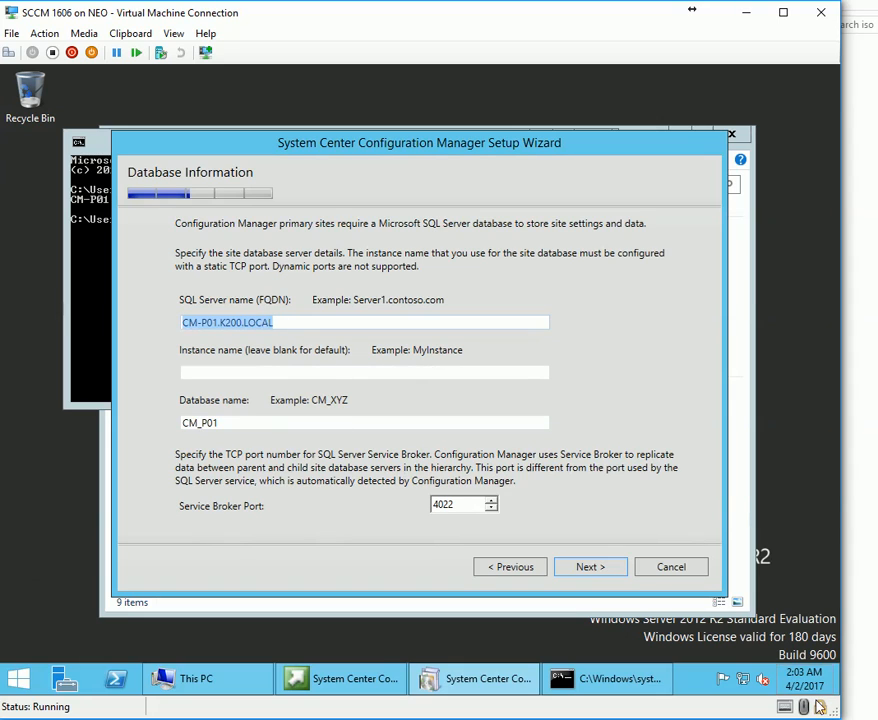
pyautogui.moveTo(463, 507); pyautogui.dragTo(387, 510)
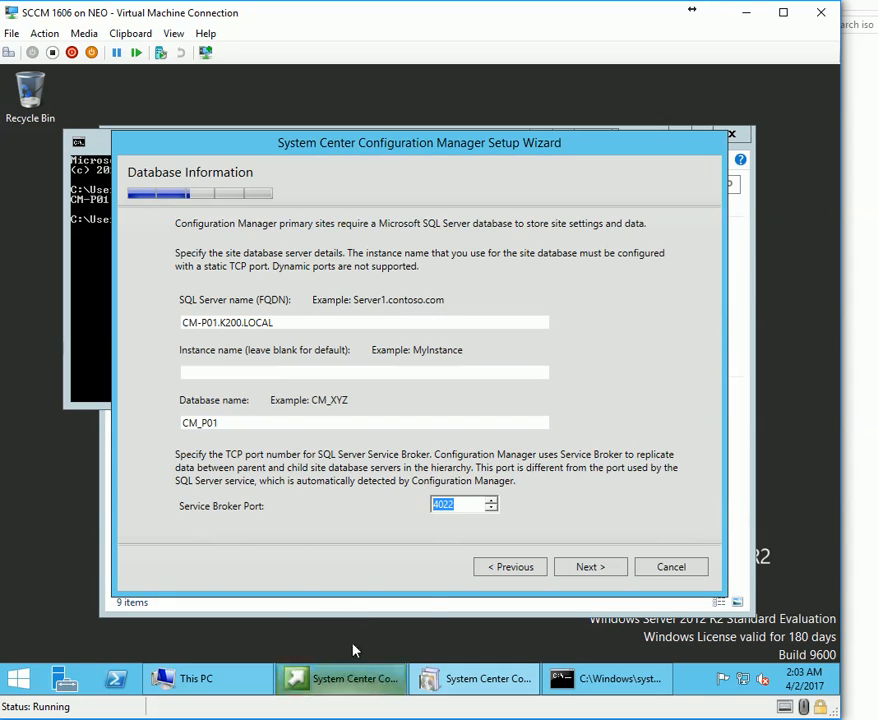
pyautogui.moveTo(352, 652)
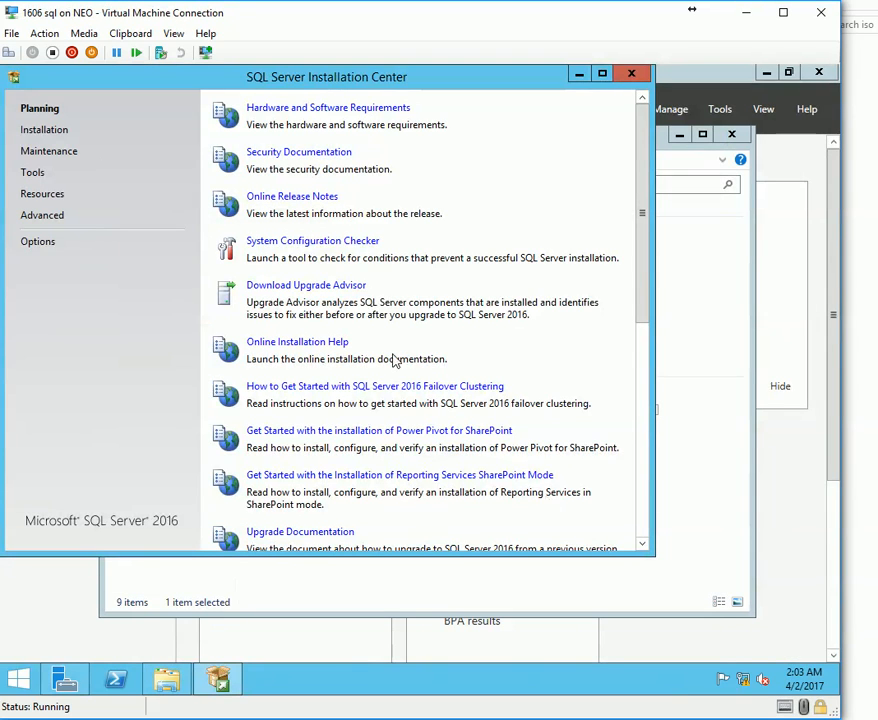
# Start a new stand-alone install on Evaluation edition, accepting licence terms and skipping Microsoft Update.
pyautogui.click(35, 130)
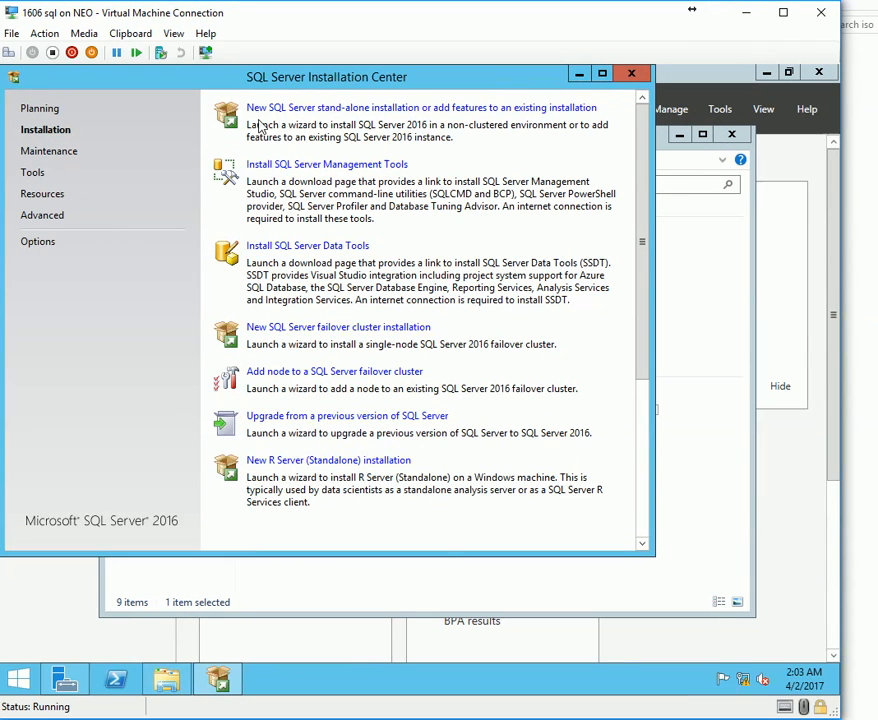
pyautogui.click(298, 108)
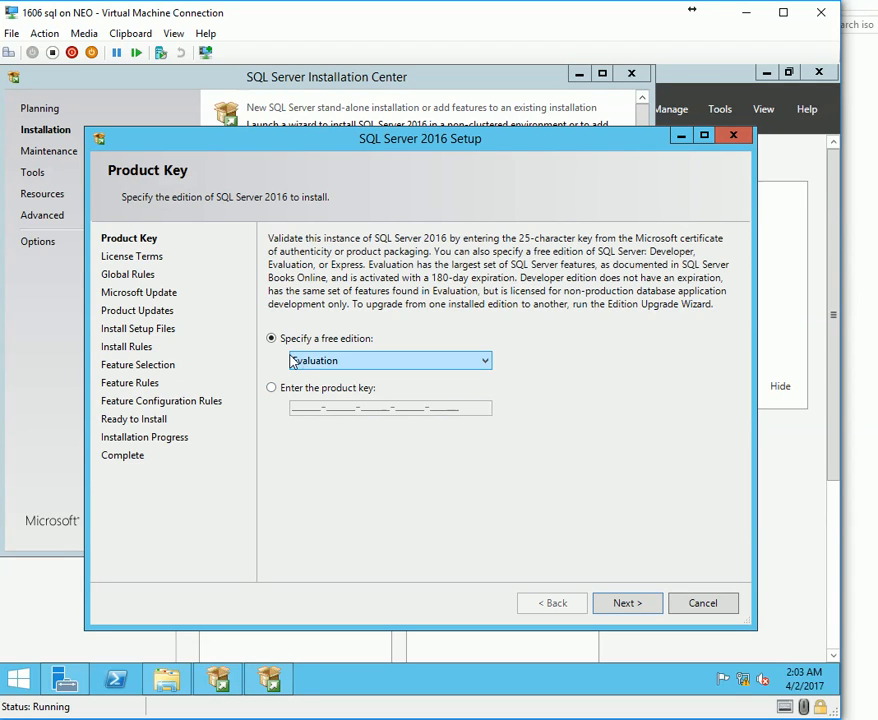
pyautogui.click(625, 603)
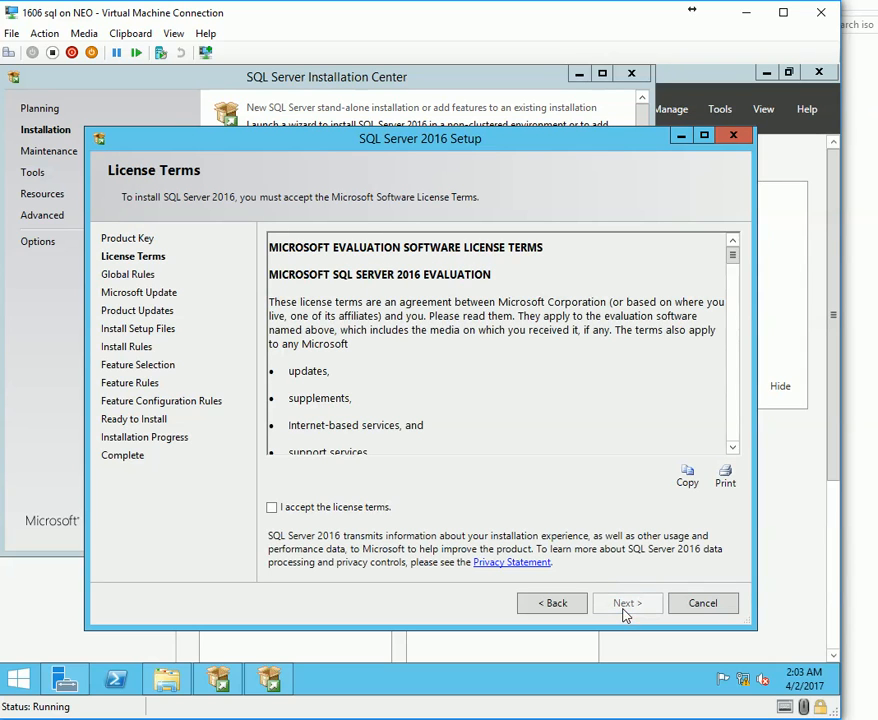
pyautogui.click(271, 507)
pyautogui.click(638, 613)
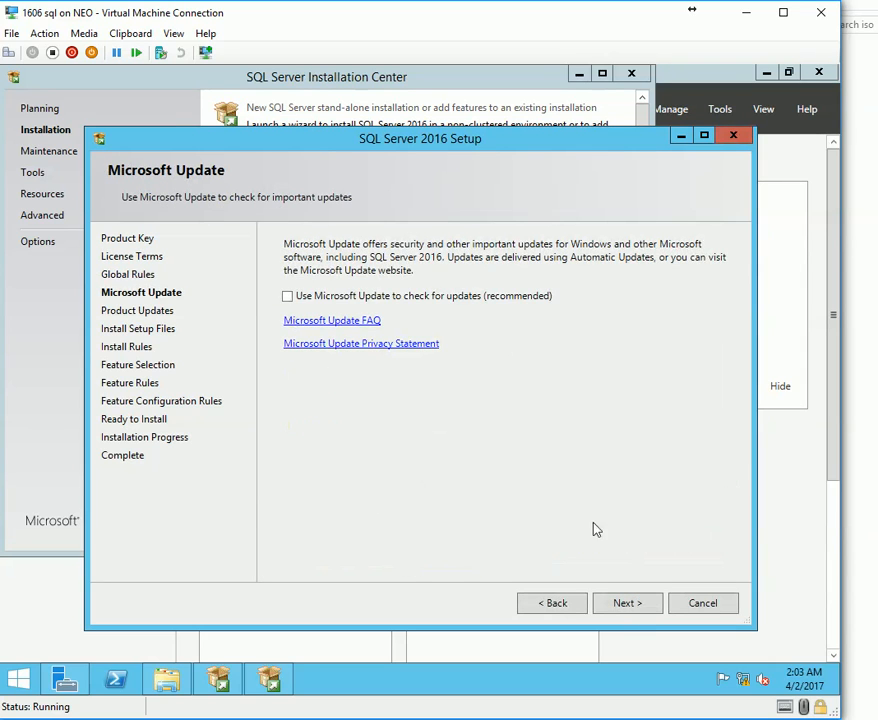
pyautogui.click(620, 604)
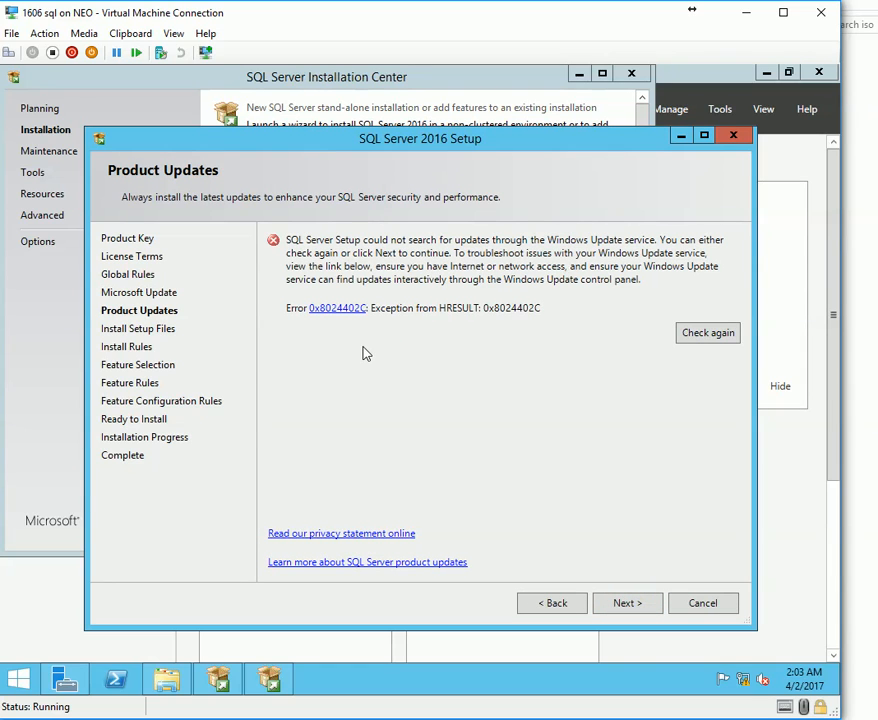
# Continue past the update error and review the Windows Firewall and .NET rule warnings.
pyautogui.click(627, 603)
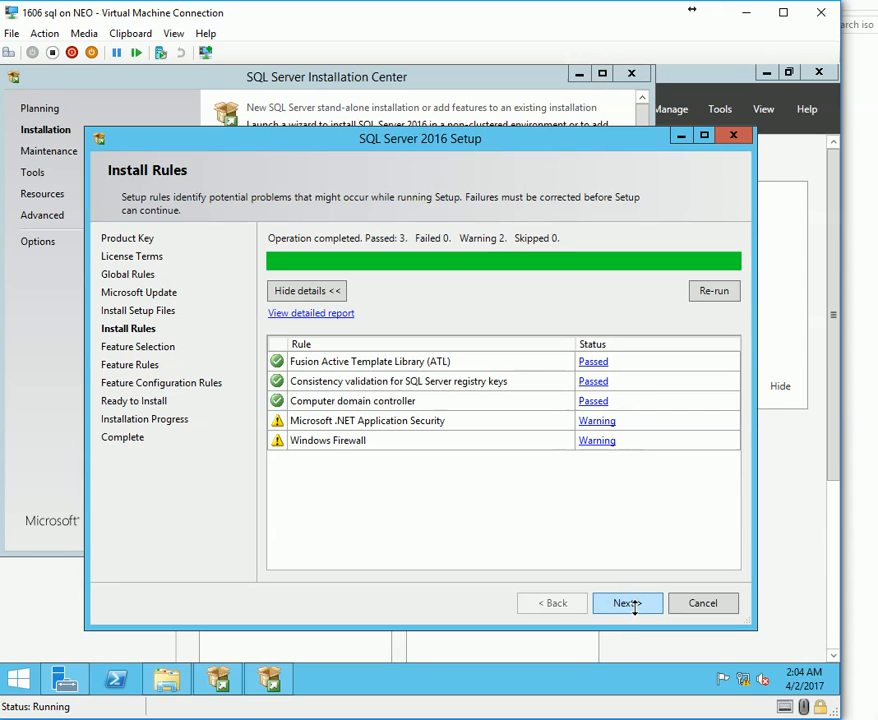
pyautogui.click(595, 443)
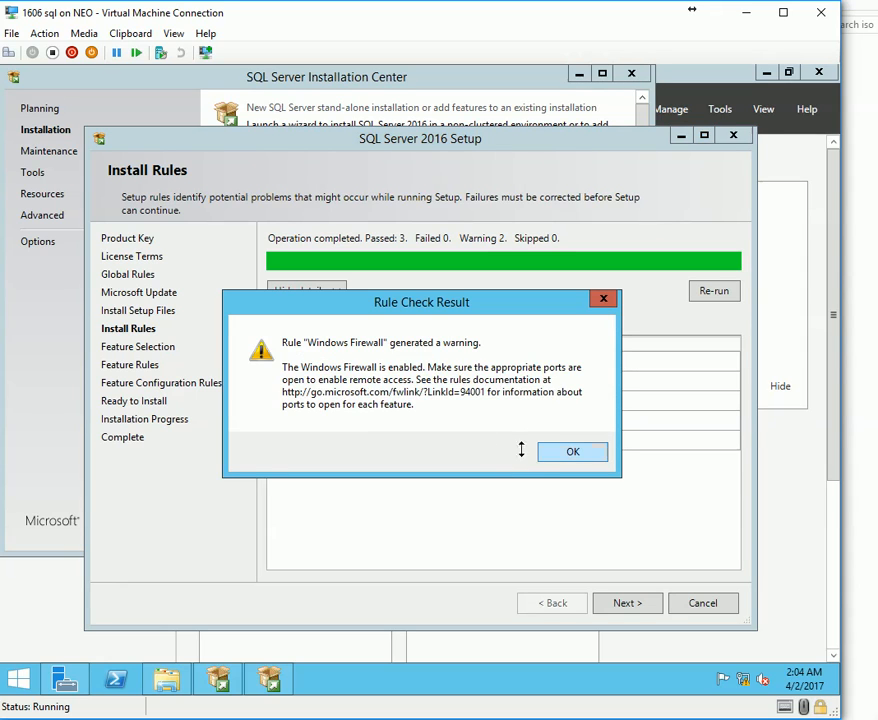
pyautogui.click(572, 452)
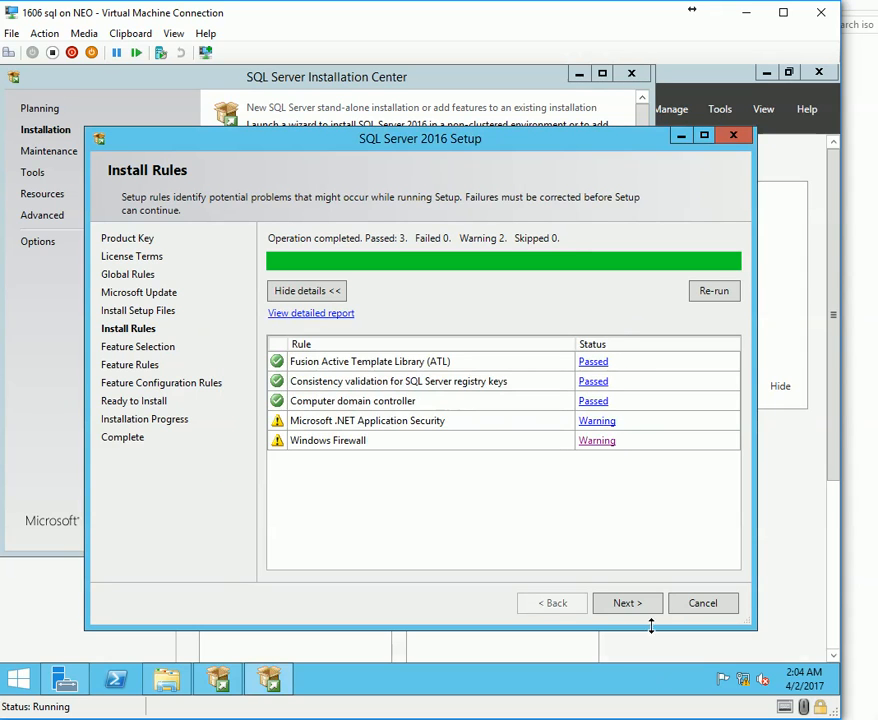
pyautogui.click(585, 421)
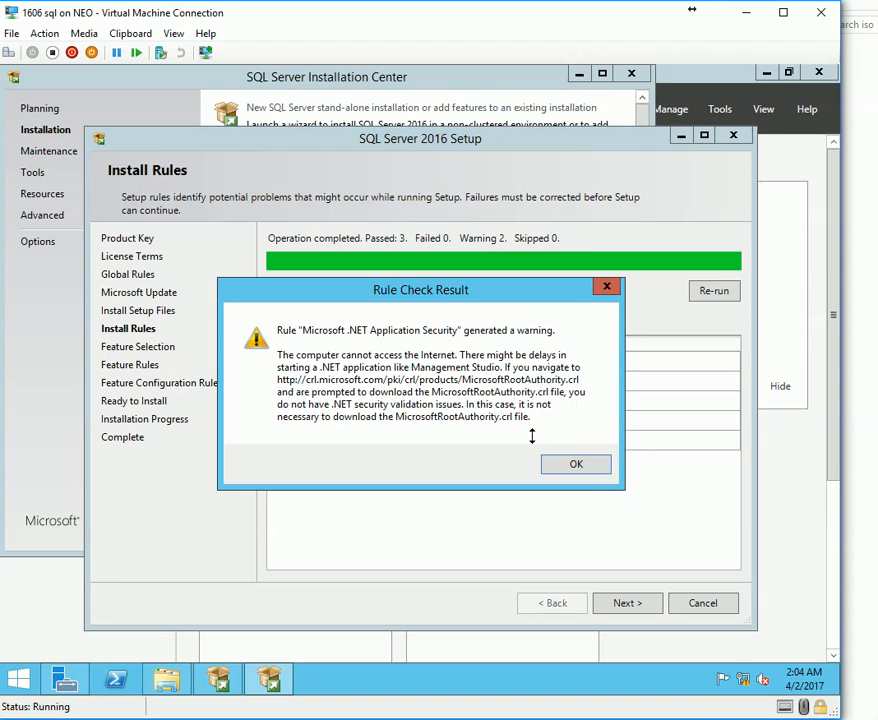
pyautogui.click(595, 467)
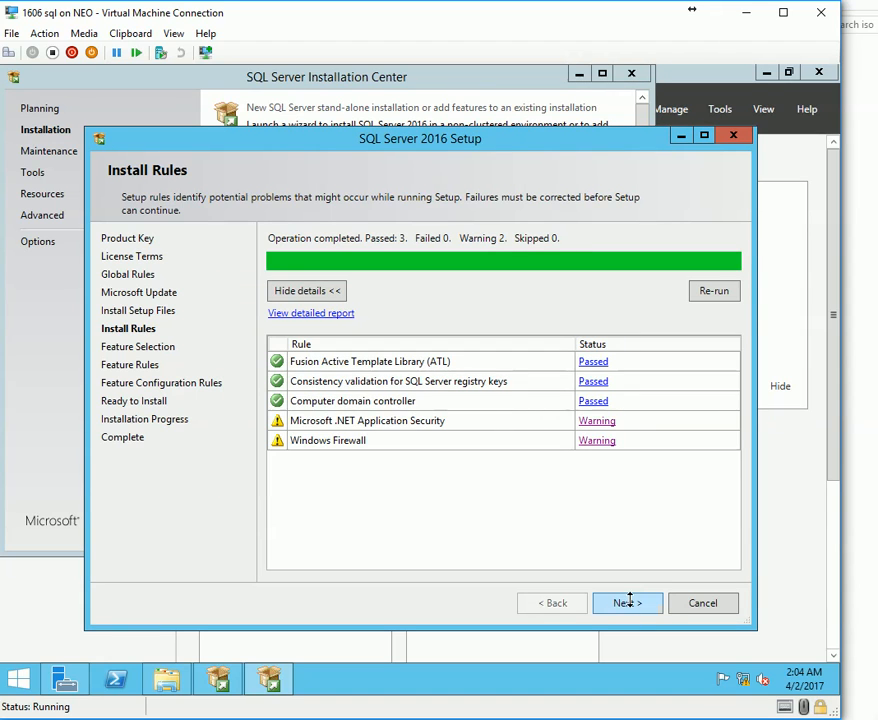
pyautogui.click(626, 602)
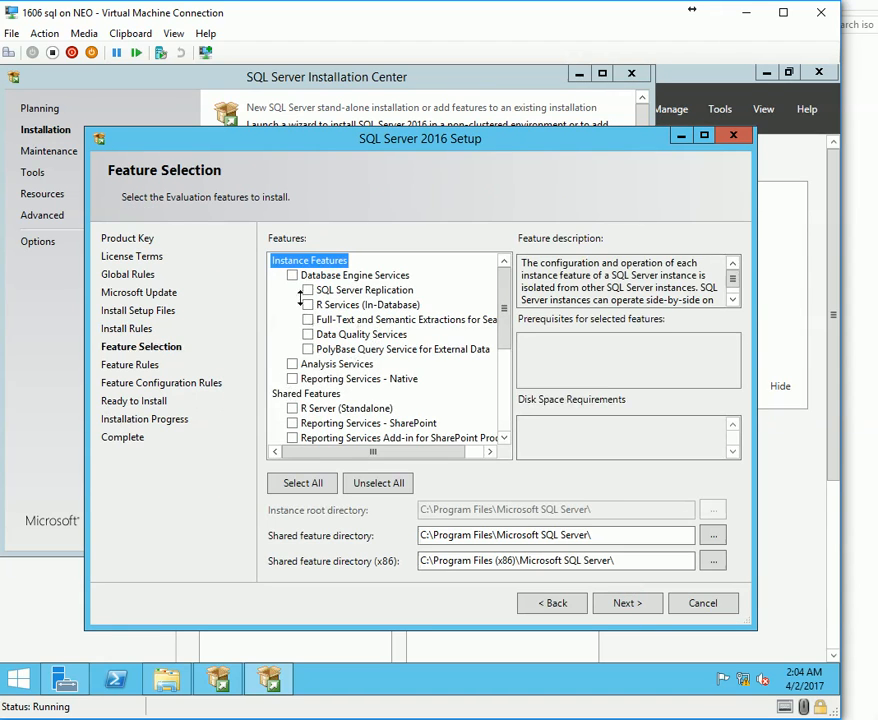
# Tick Database Engine Services, Reporting Services - Native and the Client Tools features.
pyautogui.click(292, 276)
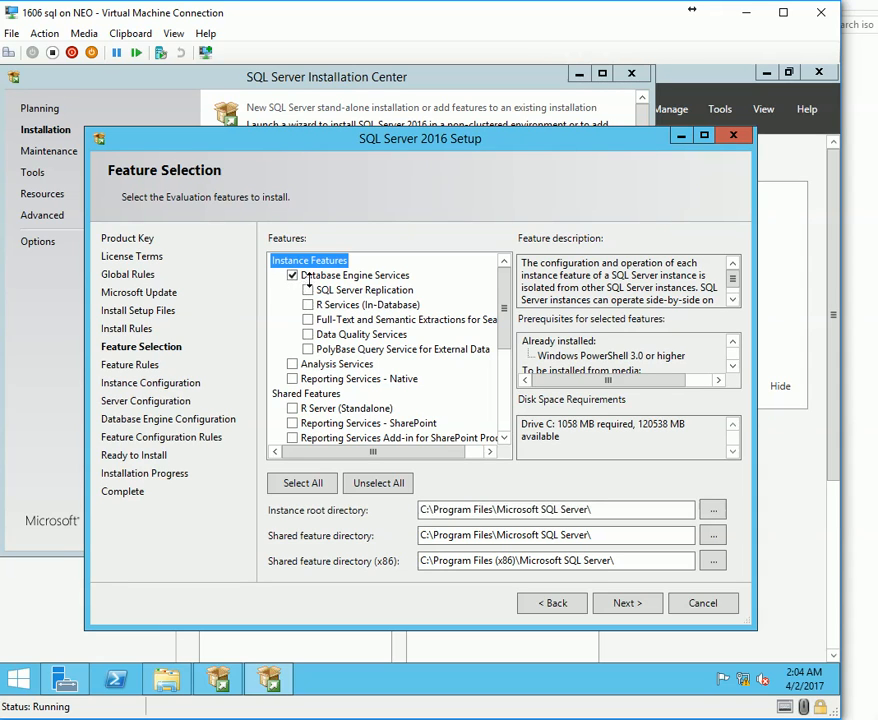
pyautogui.click(292, 379)
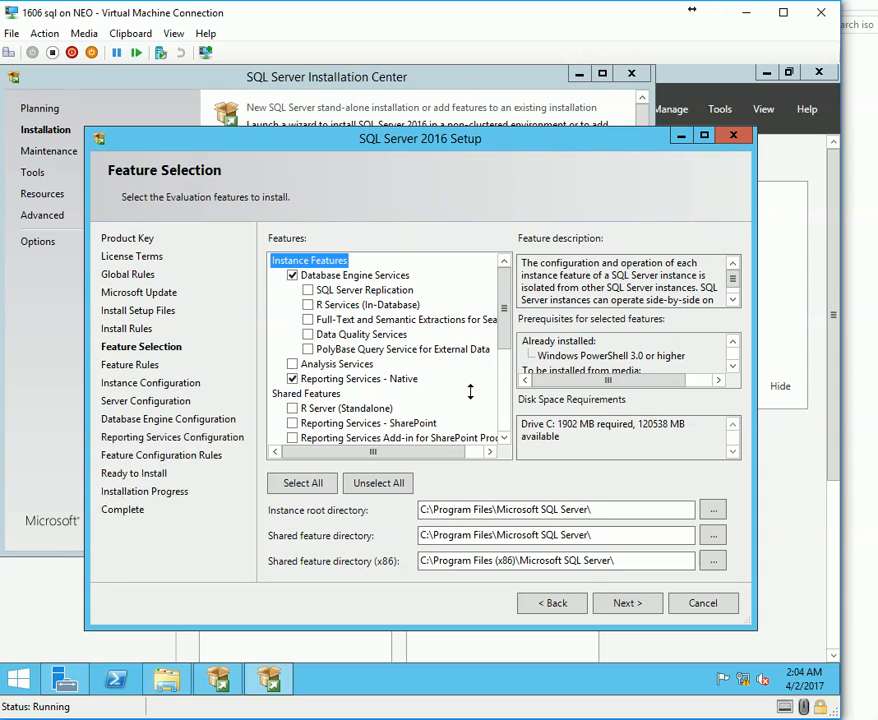
pyautogui.scroll(-1, 470, 392)
pyautogui.scroll(-3, 461, 383)
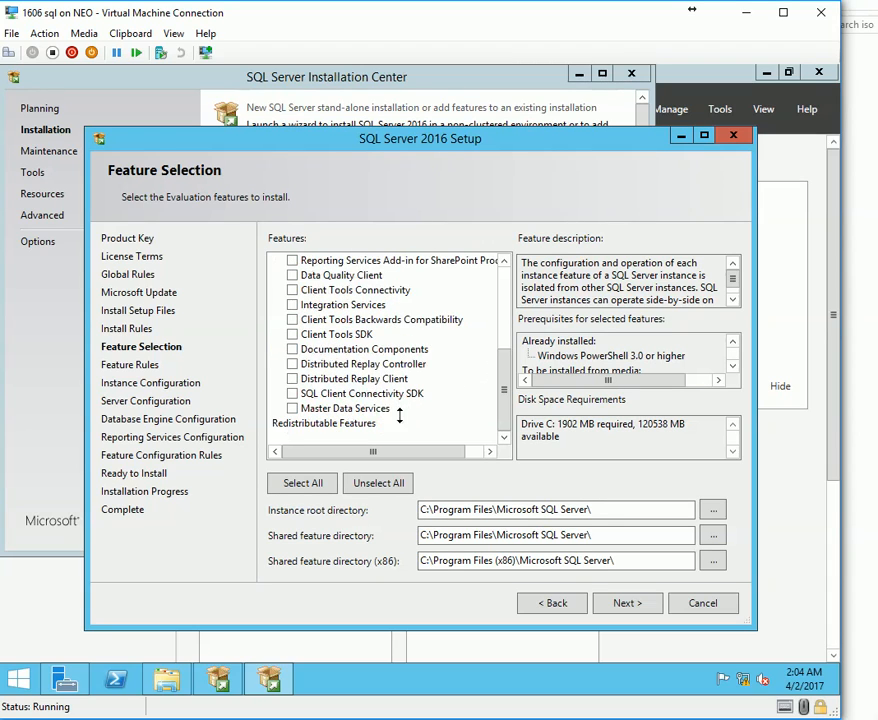
pyautogui.click(292, 319)
pyautogui.scroll(1, 305, 448)
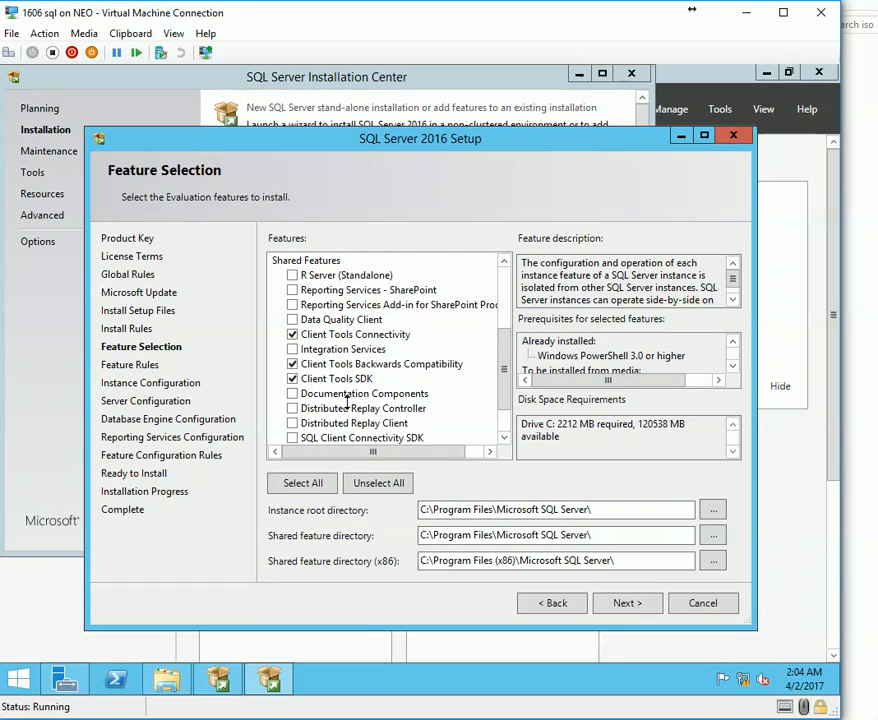
pyautogui.scroll(1, 347, 402)
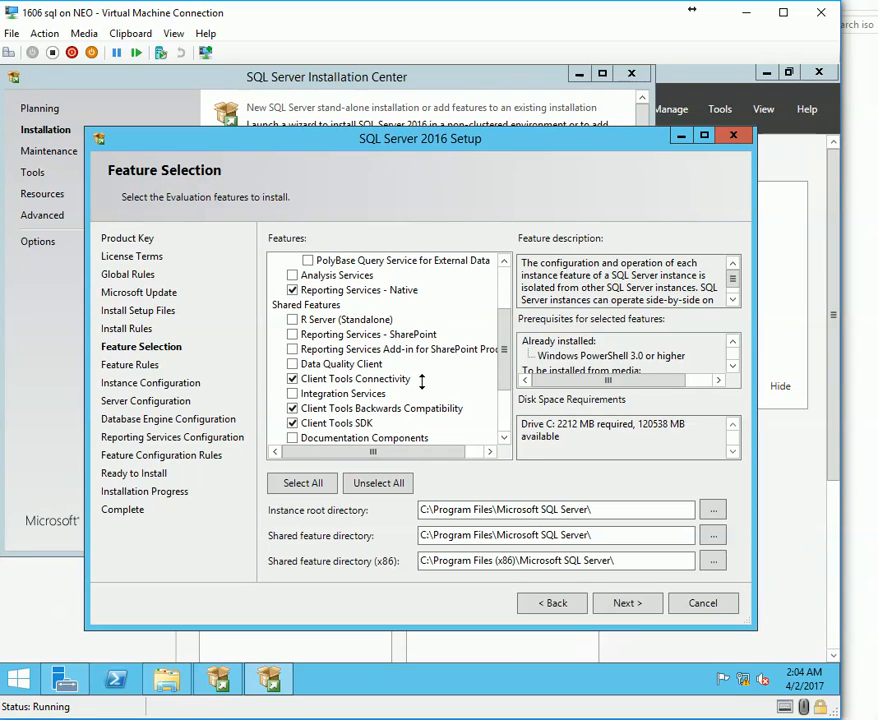
pyautogui.click(385, 379)
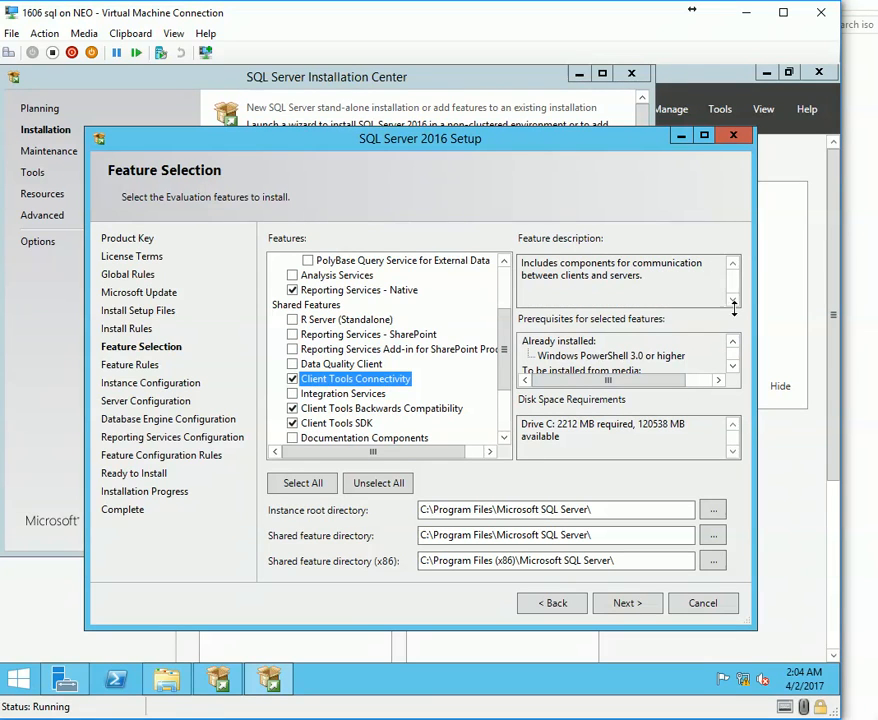
# Review the prerequisites and the instance root and shared feature directory paths, then continue.
pyautogui.click(640, 355)
pyautogui.scroll(-4, 637, 353)
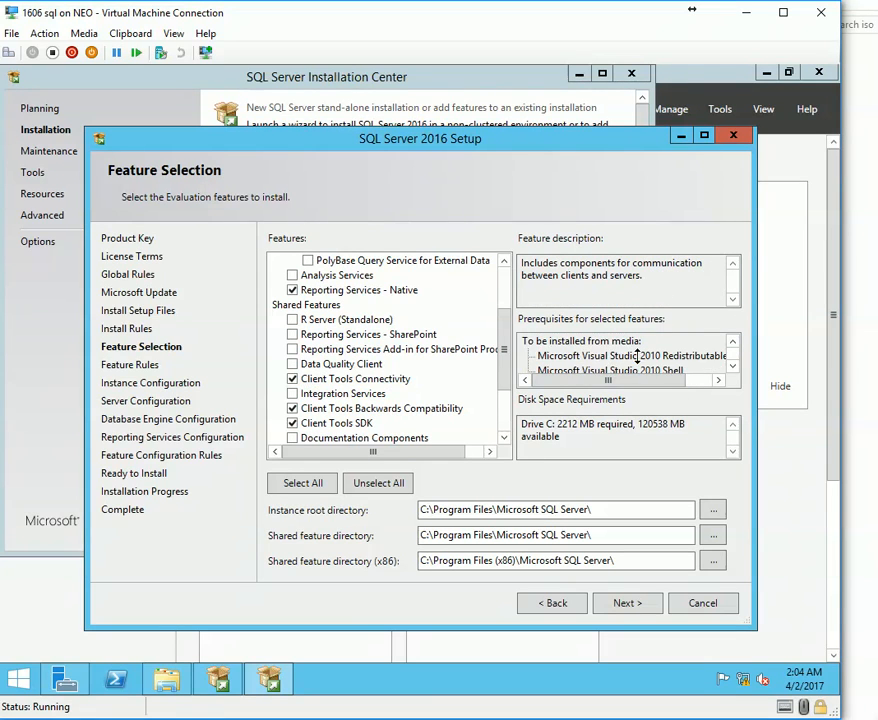
pyautogui.click(610, 275)
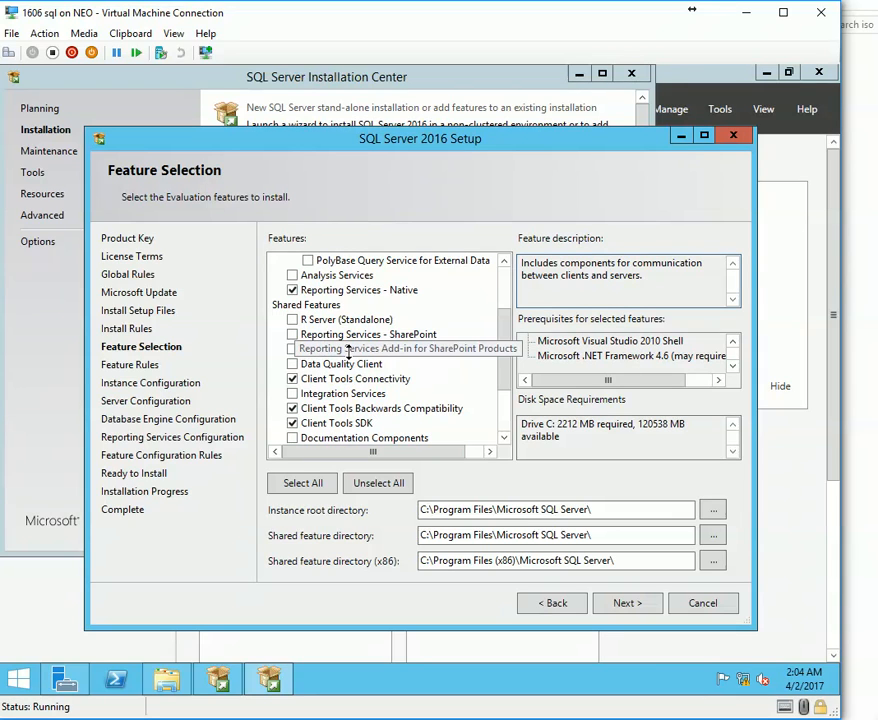
pyautogui.moveTo(502, 358); pyautogui.dragTo(494, 308)
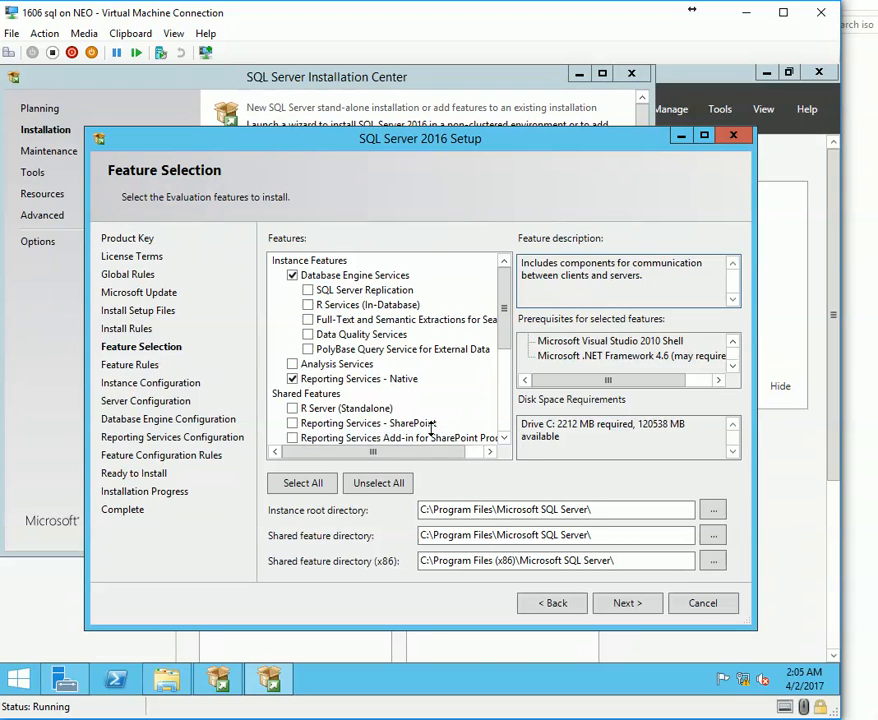
pyautogui.scroll(-4, 480, 322)
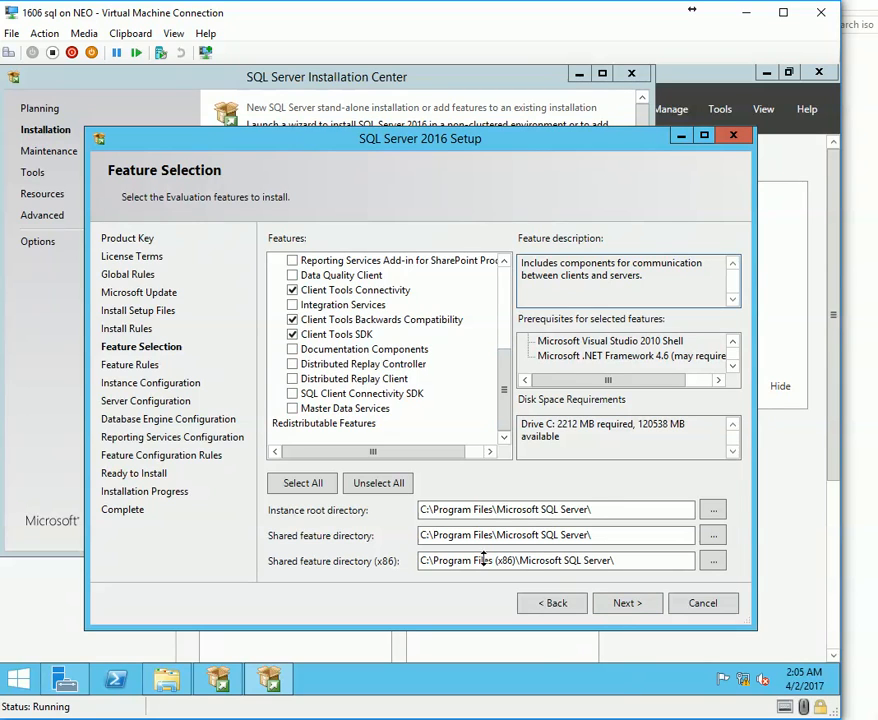
pyautogui.moveTo(592, 511); pyautogui.dragTo(398, 510)
pyautogui.moveTo(604, 534); pyautogui.dragTo(298, 534)
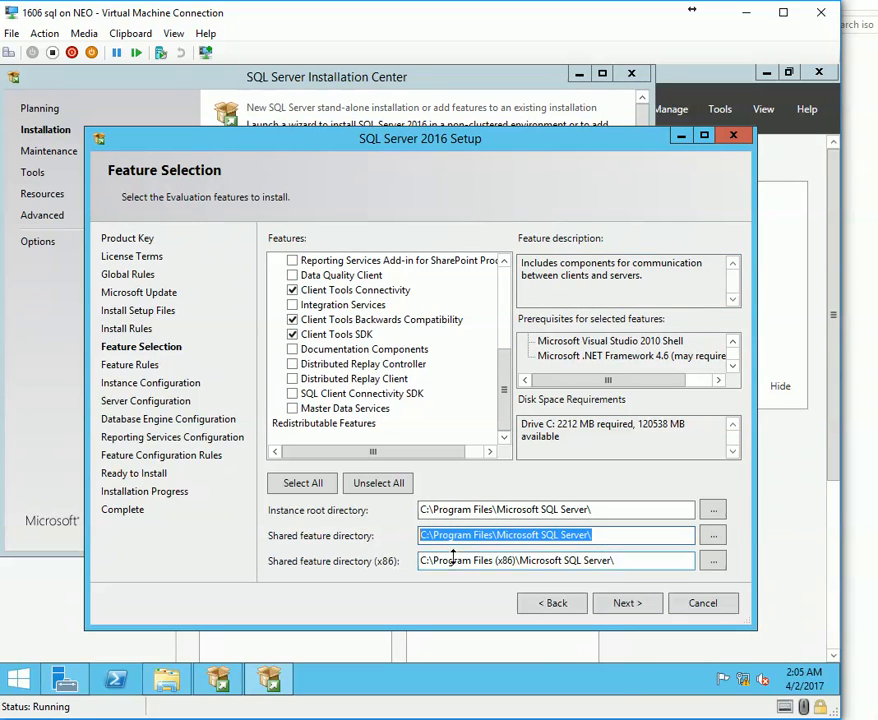
pyautogui.moveTo(618, 565); pyautogui.dragTo(420, 561)
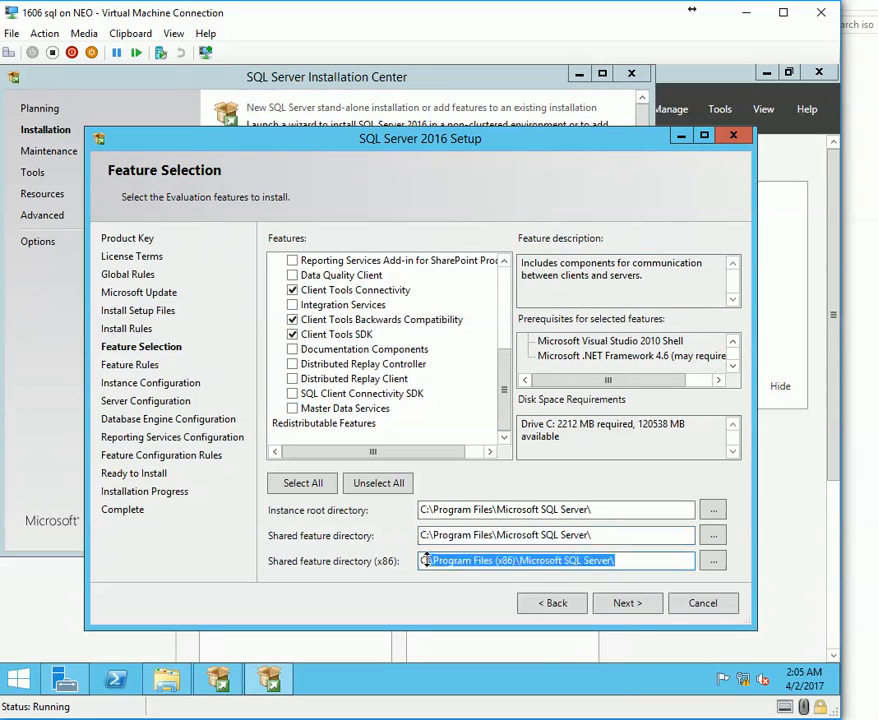
pyautogui.click(630, 604)
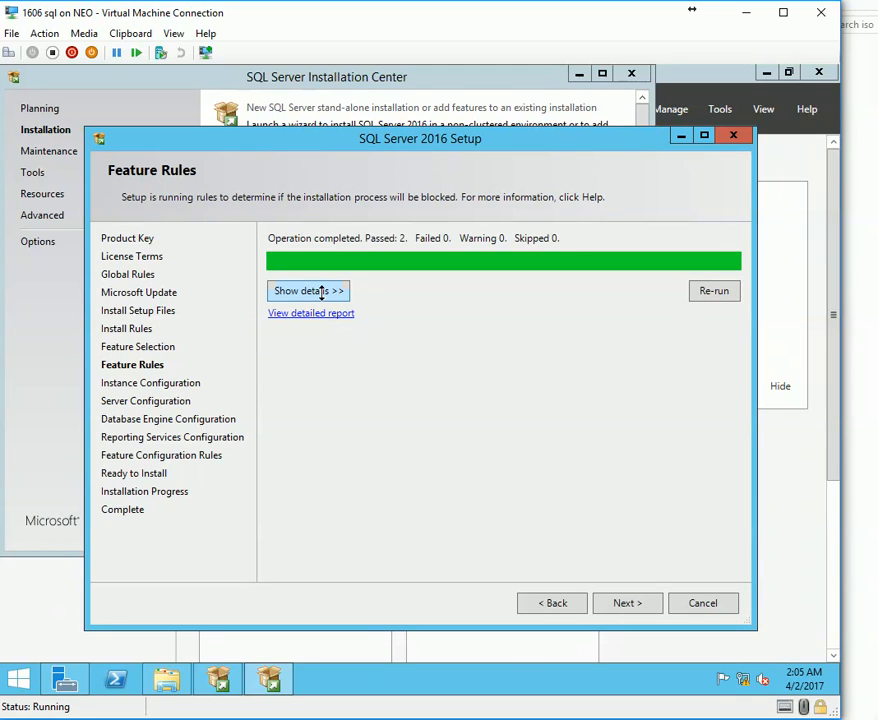
# Go back to recheck the feature choices, including SQL Client Connectivity SDK, and continue.
pyautogui.click(555, 603)
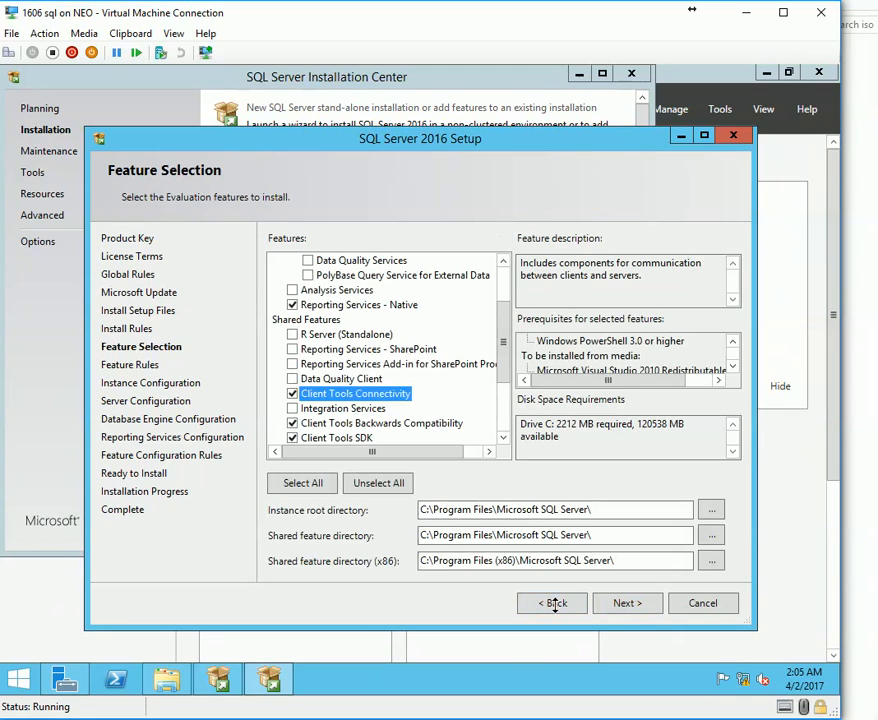
pyautogui.moveTo(503, 346); pyautogui.dragTo(503, 392)
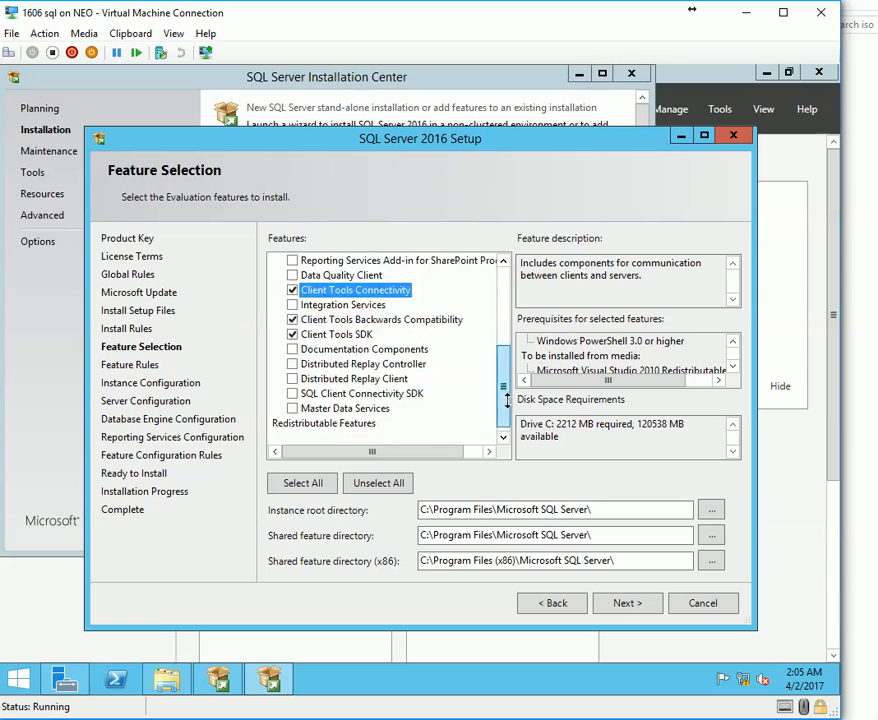
pyautogui.click(410, 396)
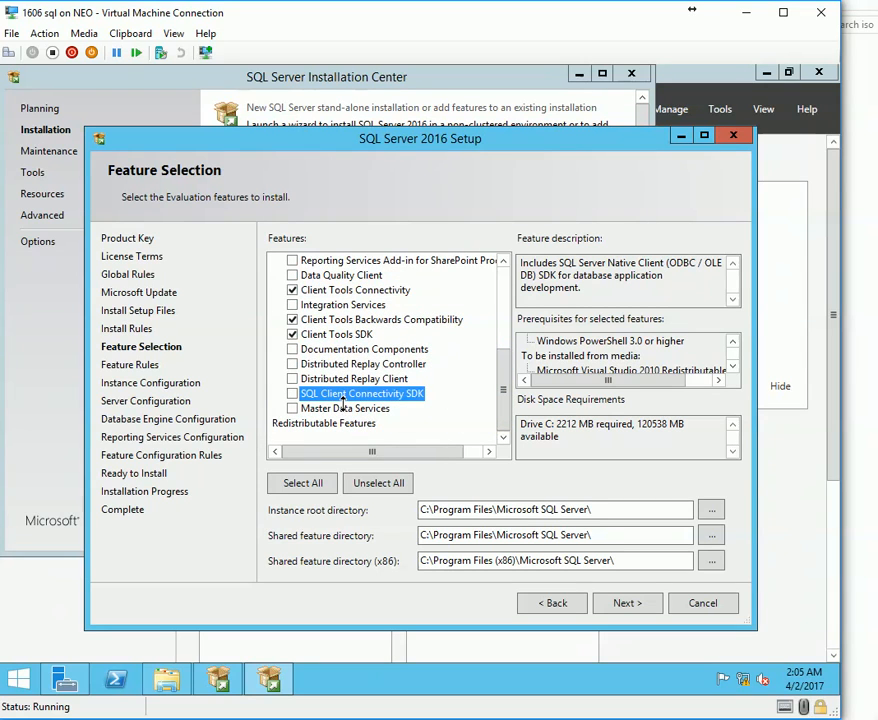
pyautogui.click(624, 602)
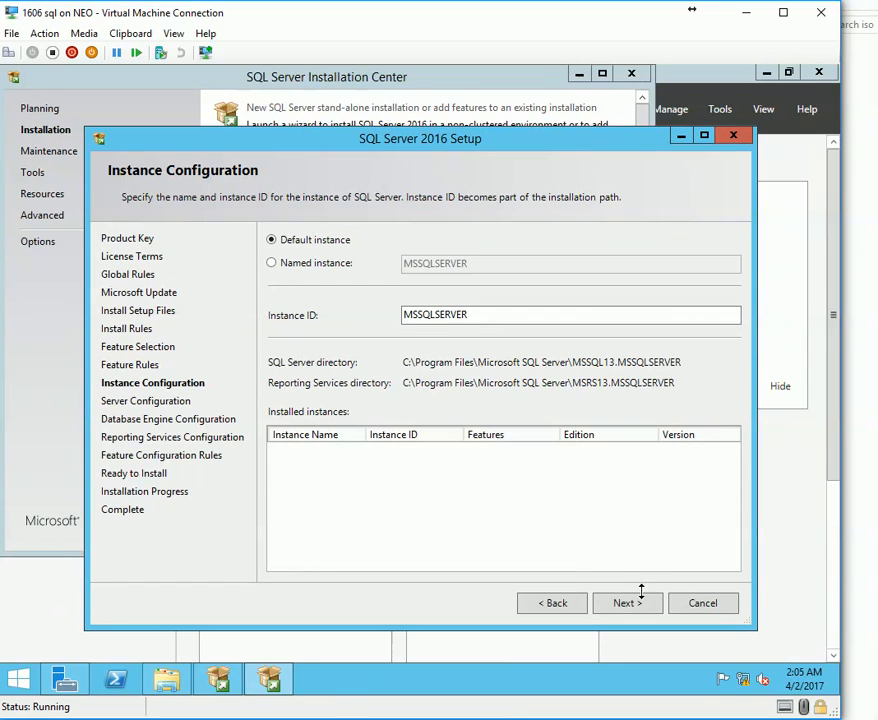
# Keep the default instance with instance ID MSSQLSERVER and continue.
pyautogui.moveTo(500, 312); pyautogui.dragTo(290, 314)
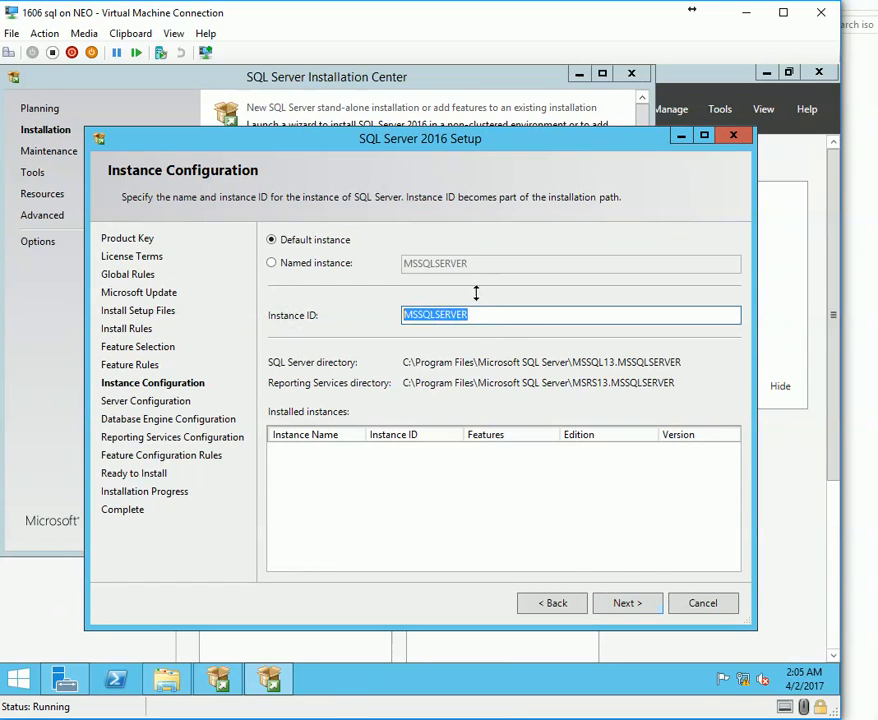
pyautogui.click(502, 318)
pyautogui.moveTo(502, 318); pyautogui.dragTo(359, 304)
pyautogui.click(463, 314)
pyautogui.moveTo(463, 314); pyautogui.dragTo(344, 302)
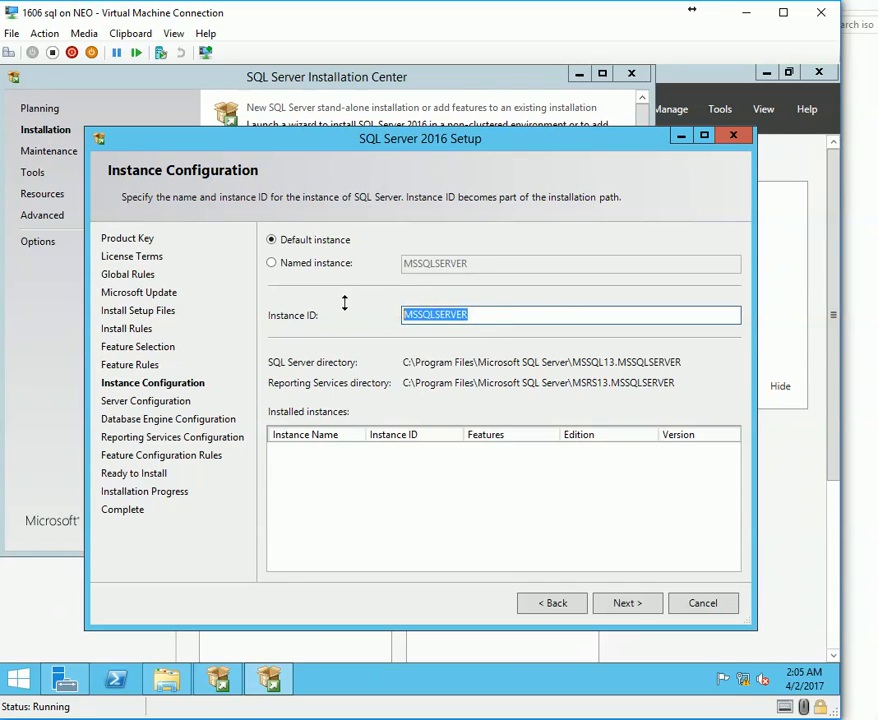
pyautogui.click(467, 316)
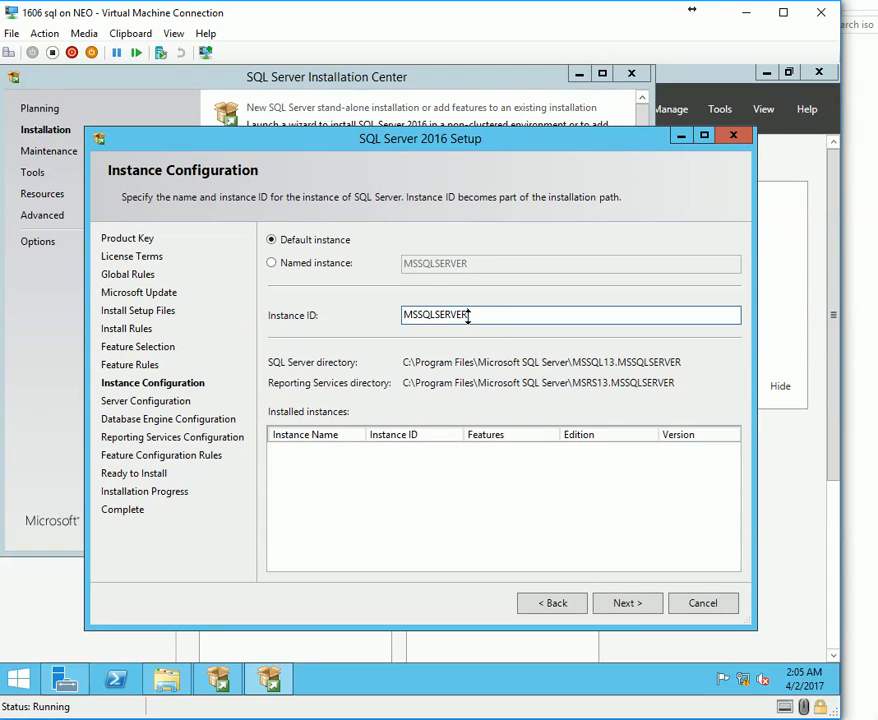
pyautogui.click(640, 605)
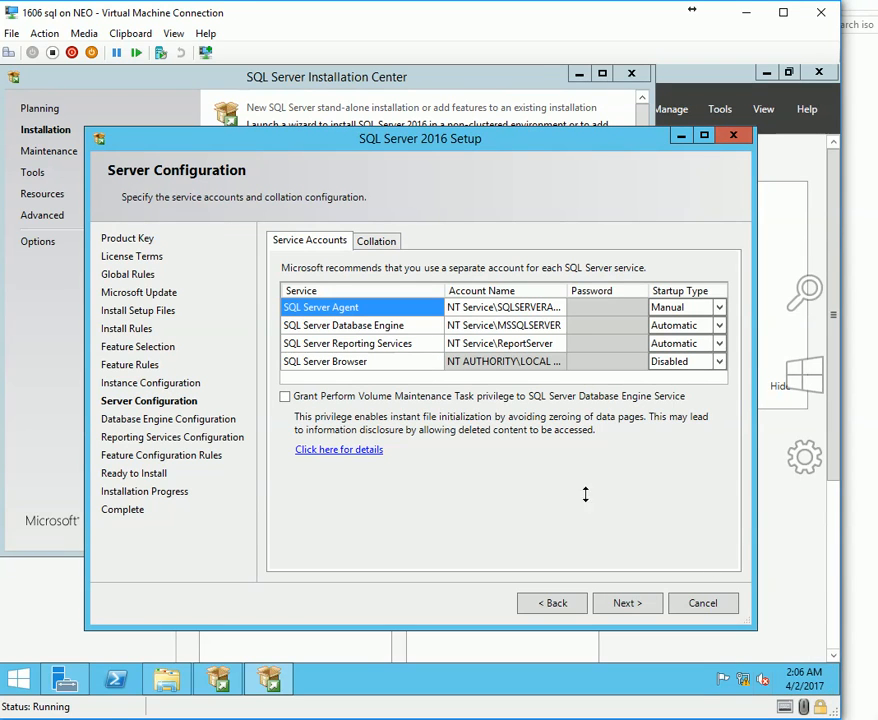
pyautogui.click(617, 307)
pyautogui.click(604, 343)
pyautogui.click(605, 361)
pyautogui.moveTo(567, 290); pyautogui.dragTo(610, 290)
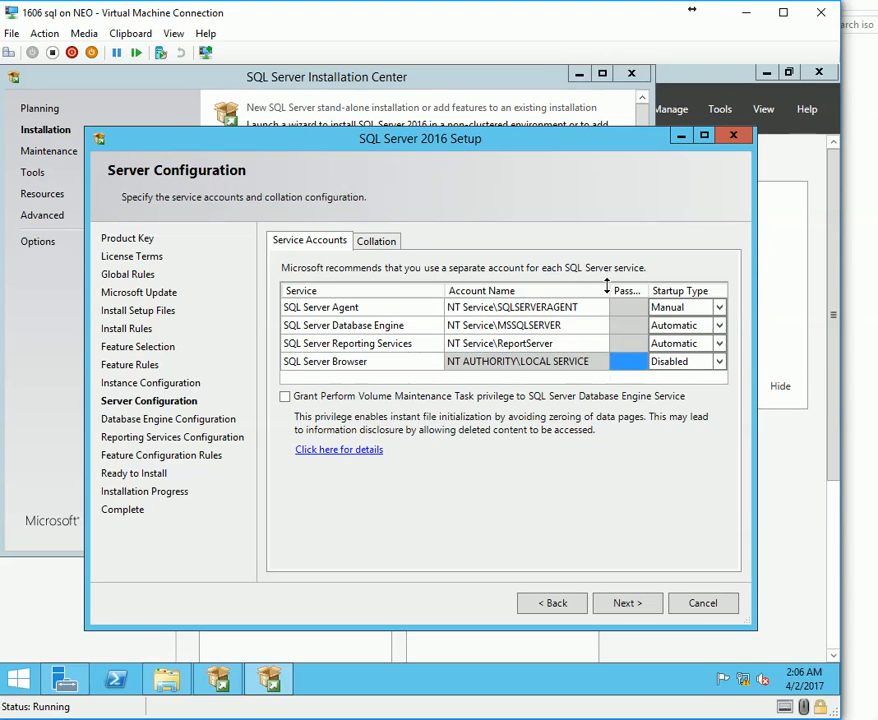
pyautogui.click(376, 241)
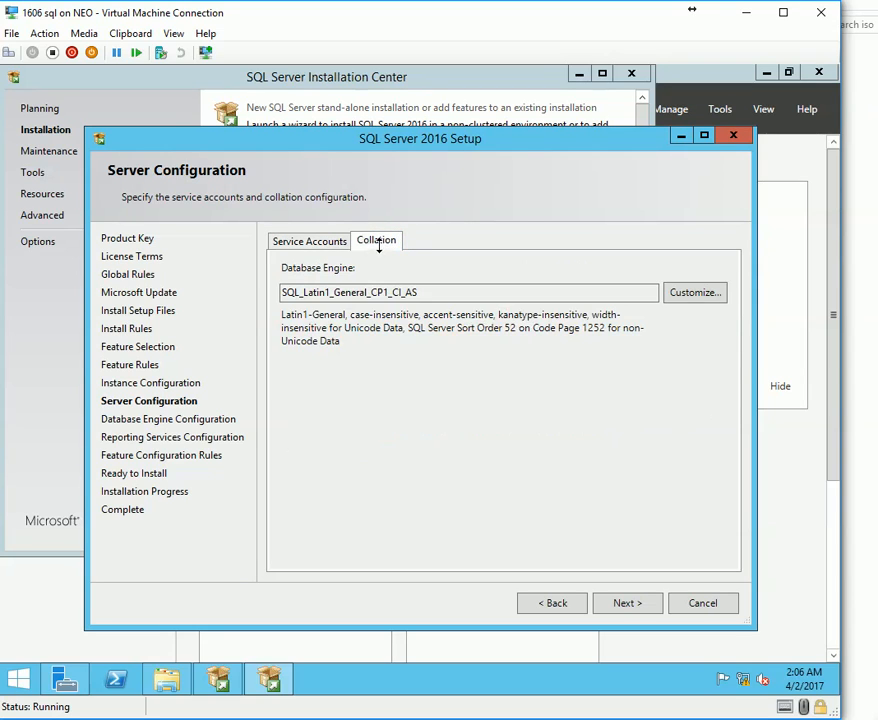
pyautogui.moveTo(402, 292); pyautogui.dragTo(284, 292)
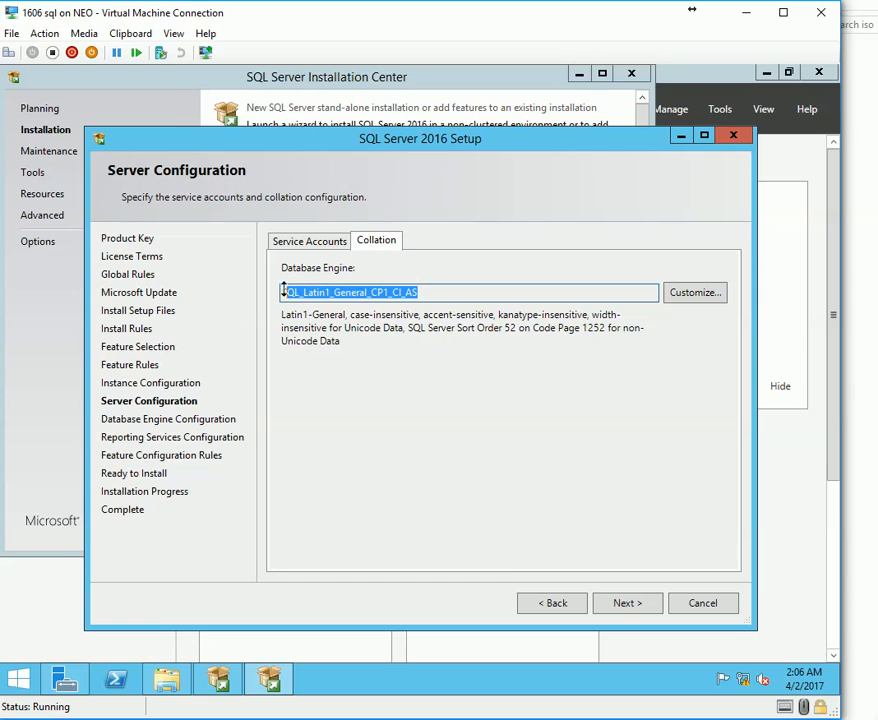
pyautogui.click(301, 240)
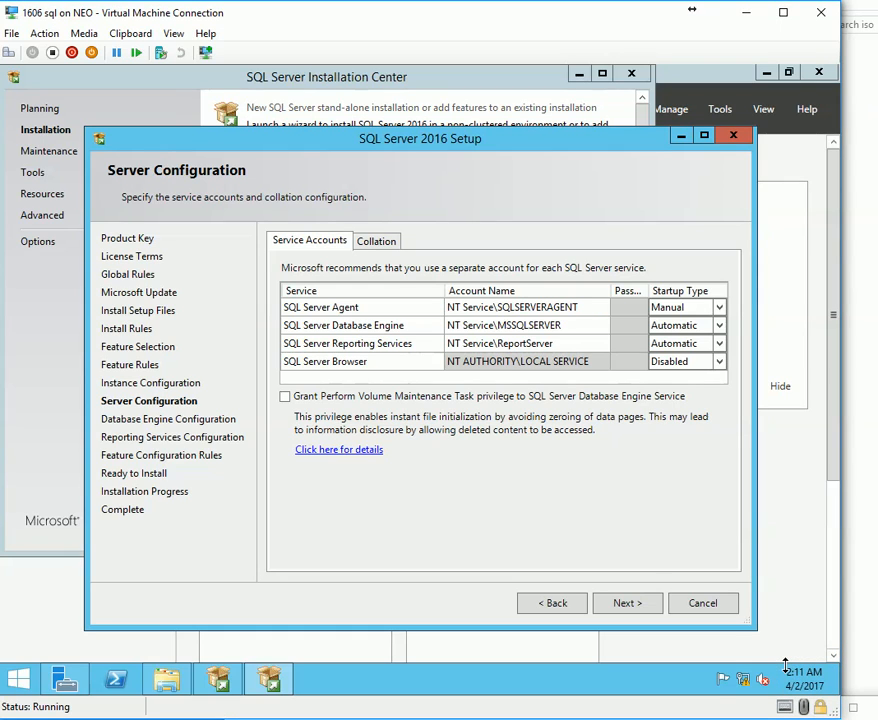
pyautogui.click(513, 342)
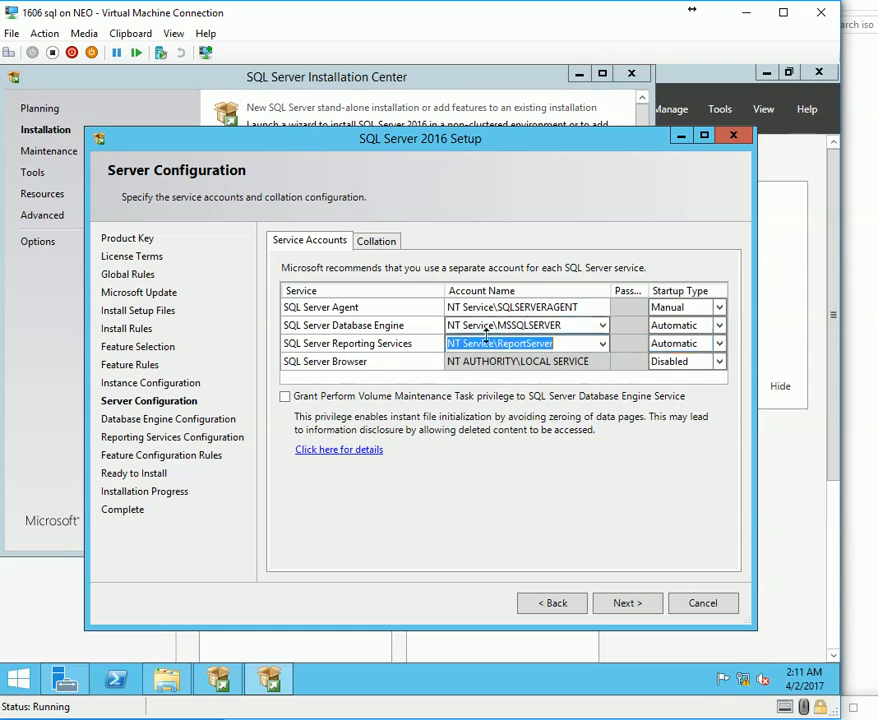
pyautogui.click(349, 309)
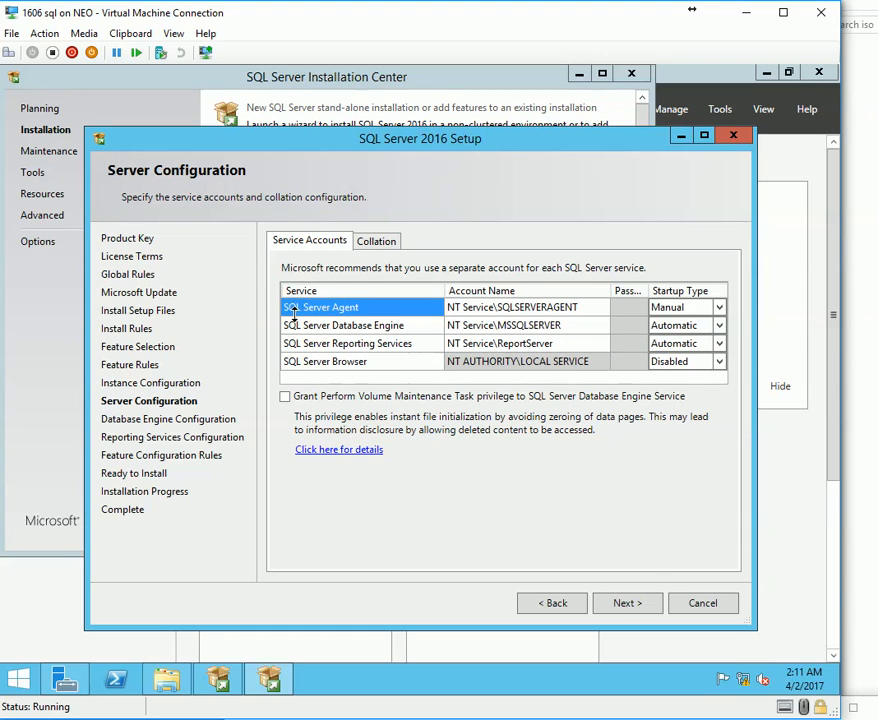
pyautogui.click(342, 325)
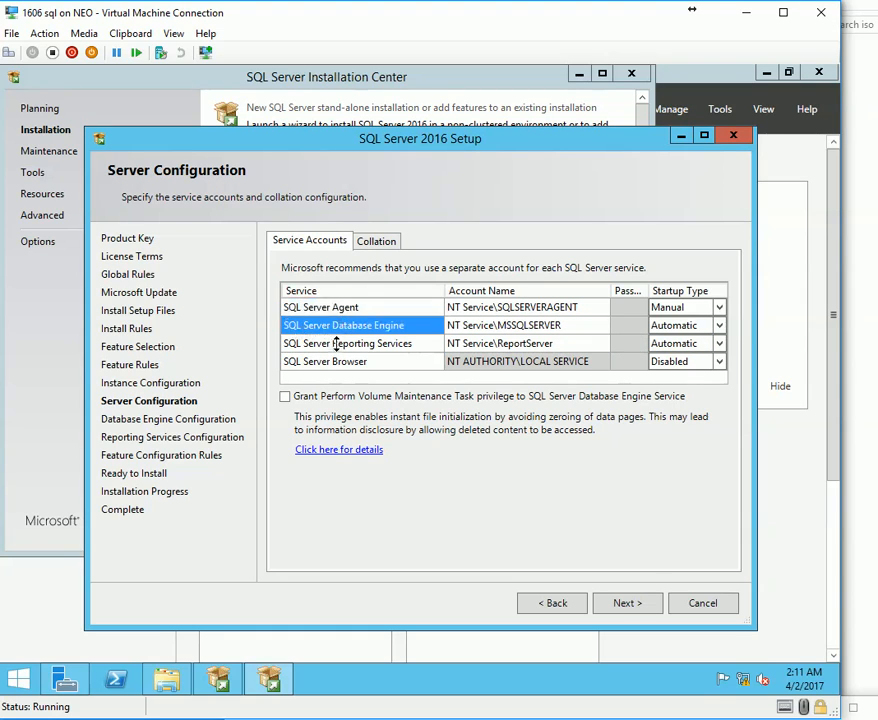
pyautogui.click(336, 343)
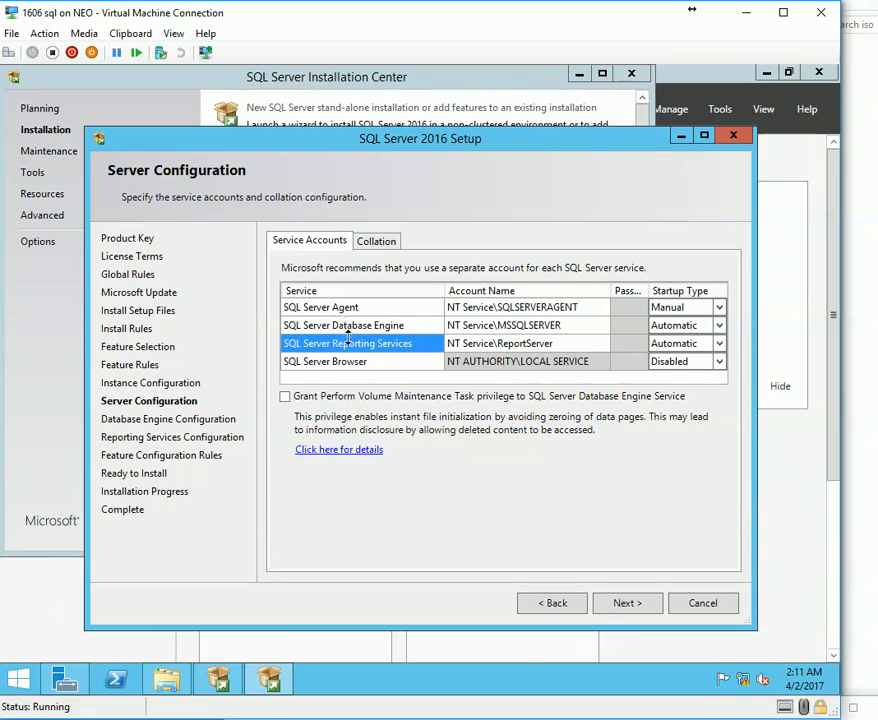
pyautogui.click(500, 325)
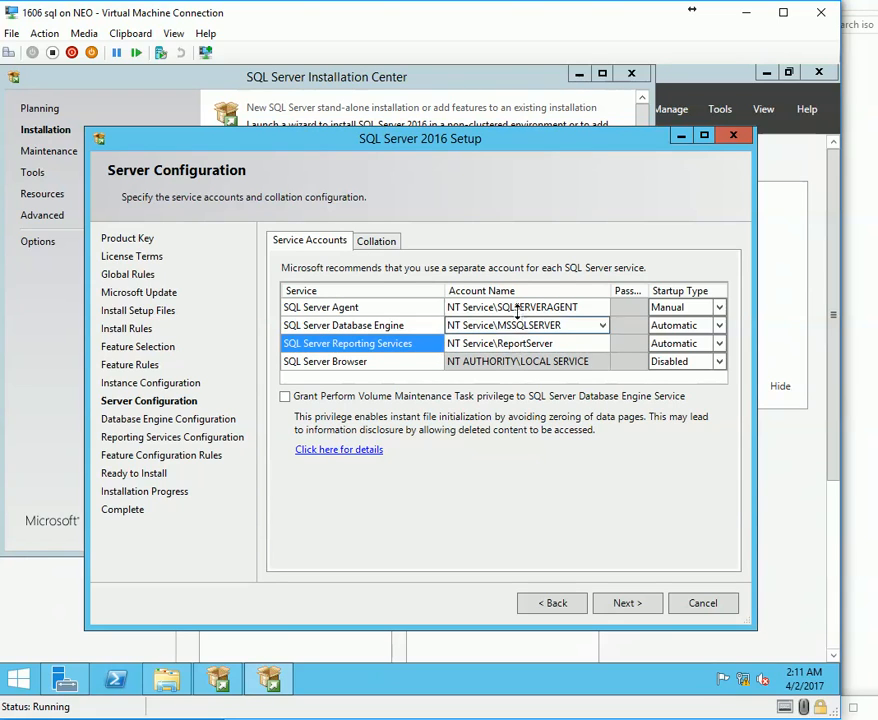
pyautogui.click(455, 290)
pyautogui.moveTo(366, 303)
pyautogui.mouseDown()
pyautogui.moveTo(383, 347)
pyautogui.moveTo(375, 314)
pyautogui.mouseUp()
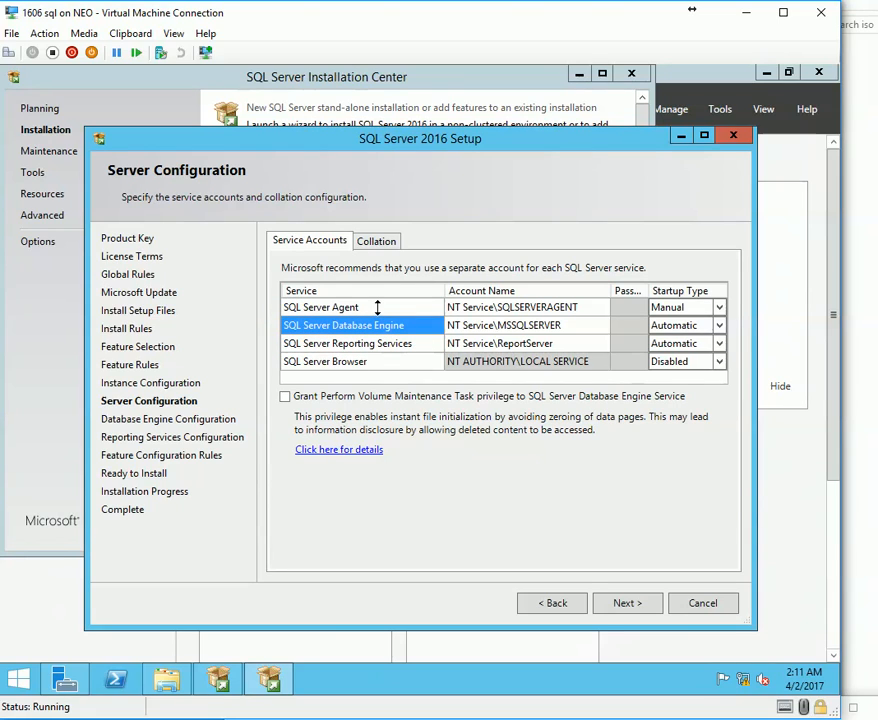
pyautogui.moveTo(377, 308); pyautogui.dragTo(378, 325)
pyautogui.click(513, 312)
pyautogui.click(505, 283)
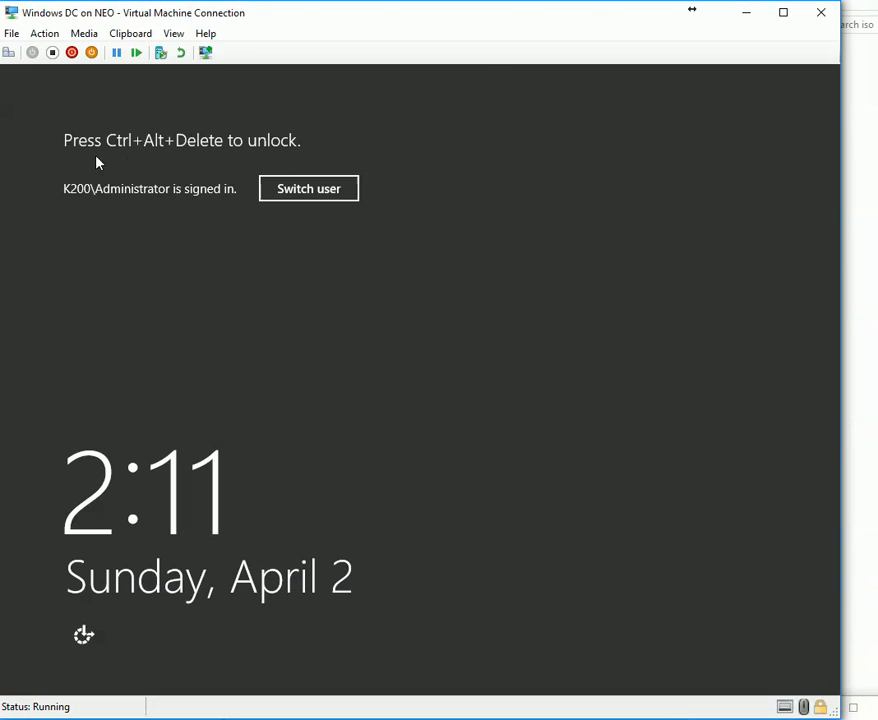
# Unlock the domain controller VM with the administrator password.
pyautogui.click(9, 52)
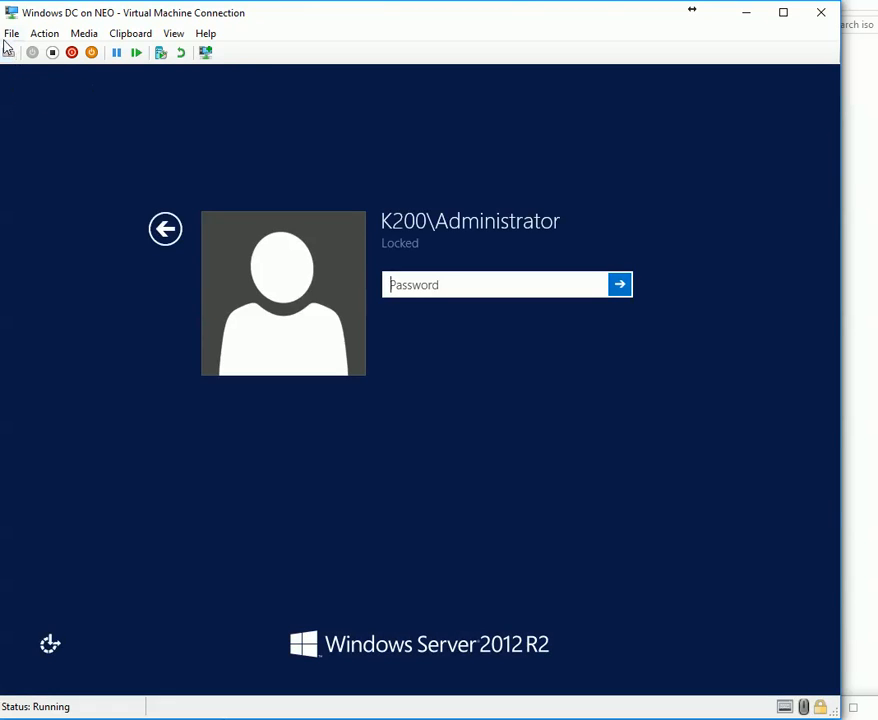
pyautogui.write('***********')
pyautogui.press('Return')
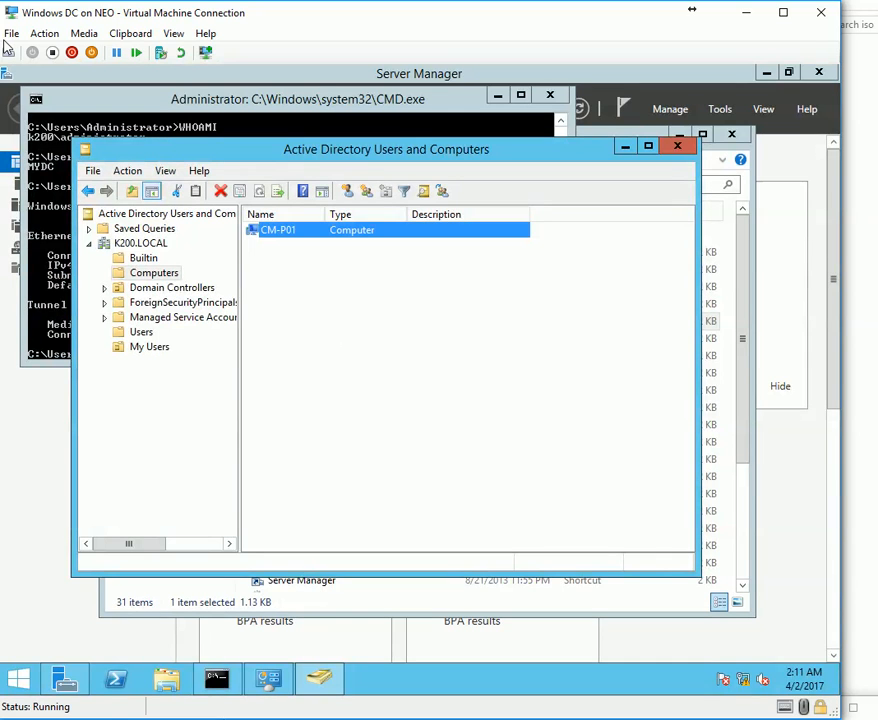
# Create a Service Accounts organizational unit under My Users in ADUC.
pyautogui.click(140, 348)
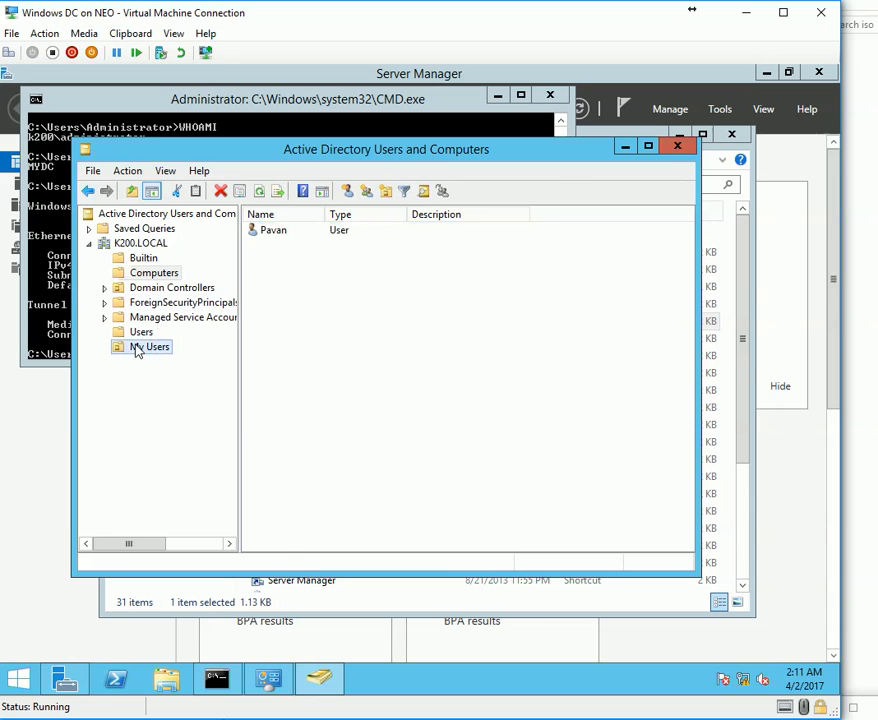
pyautogui.rightClick(136, 348)
pyautogui.click(419, 345)
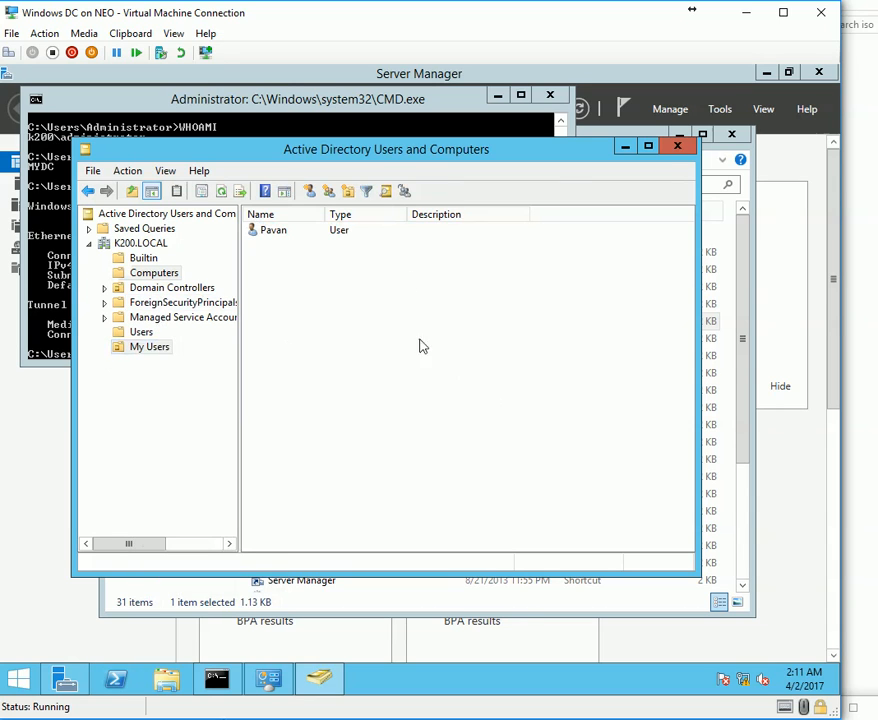
pyautogui.click(347, 191)
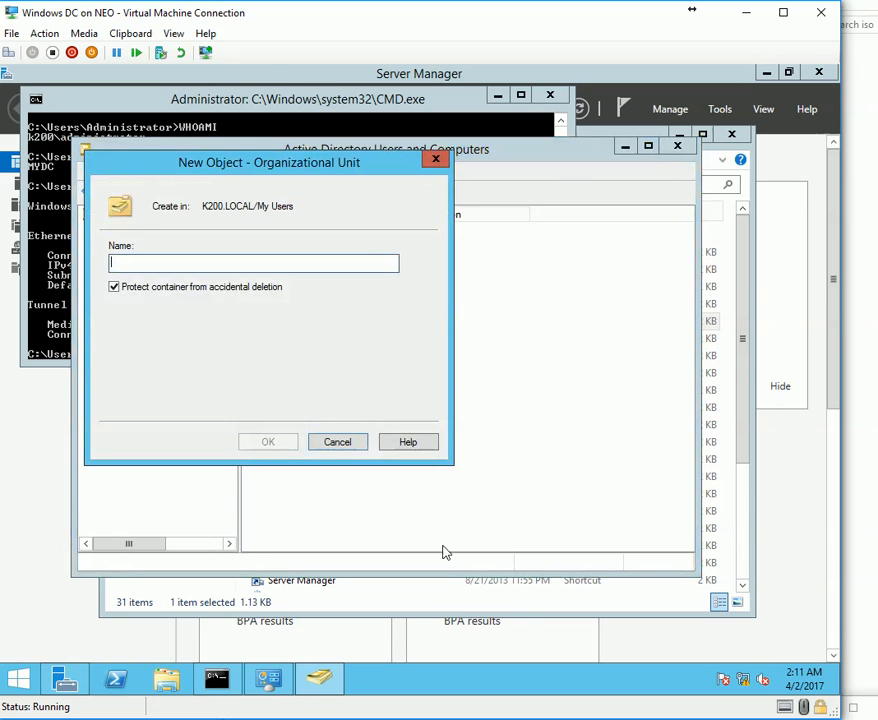
pyautogui.write('Serv')
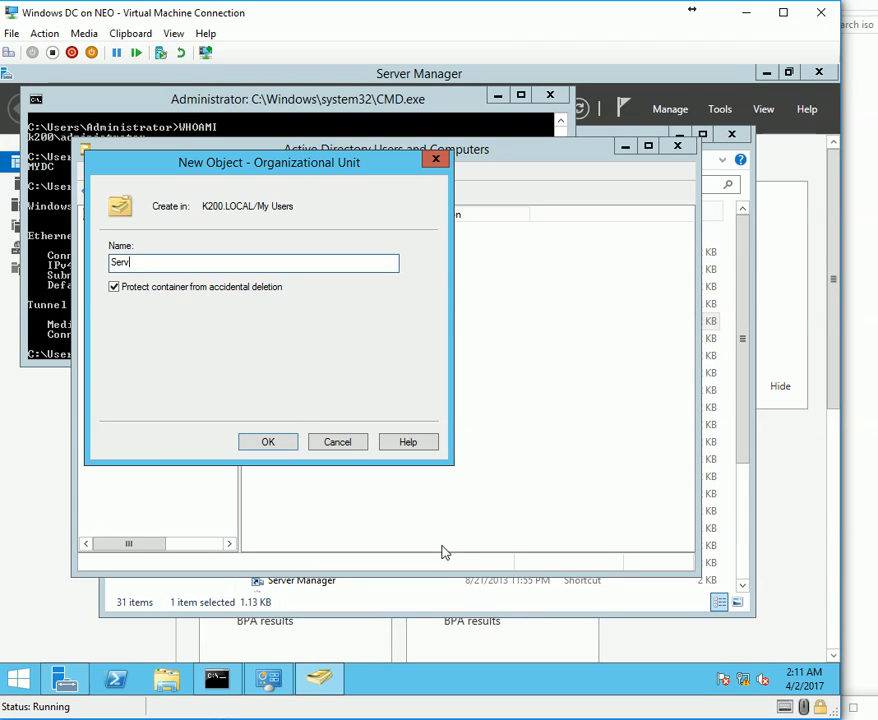
pyautogui.write('ice Accounts')
pyautogui.press('Return')
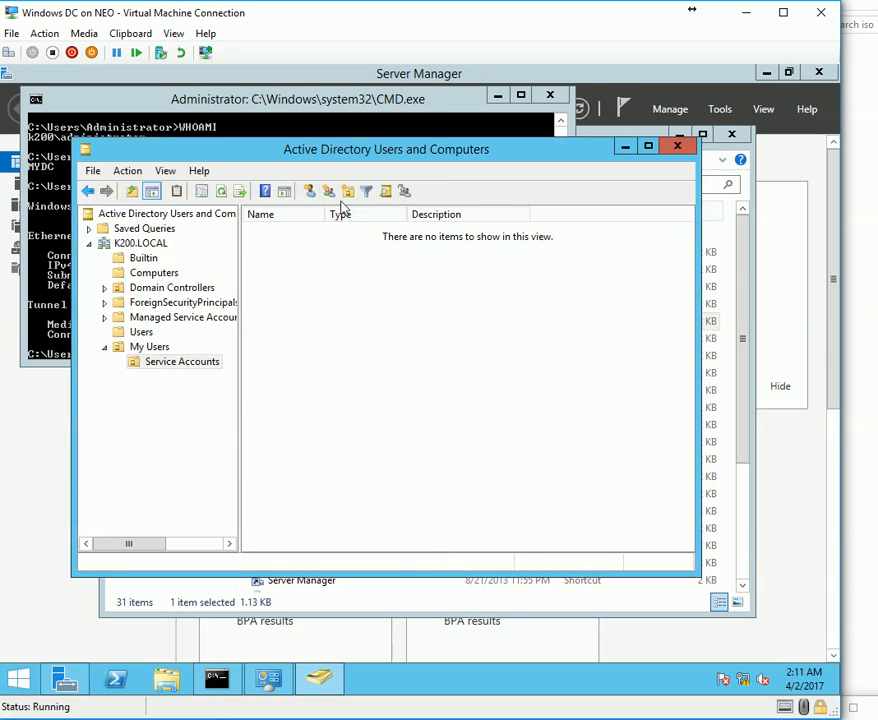
pyautogui.click(309, 194)
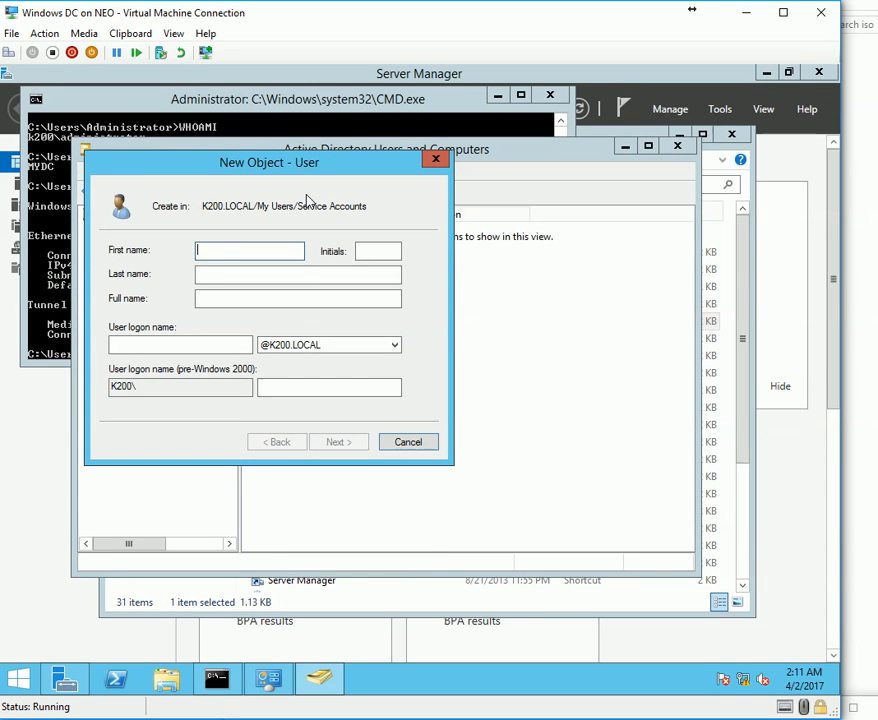
# Enter svc.sql.sccm as the new user's first name and logon name.
pyautogui.write('sqlserviceaccount')
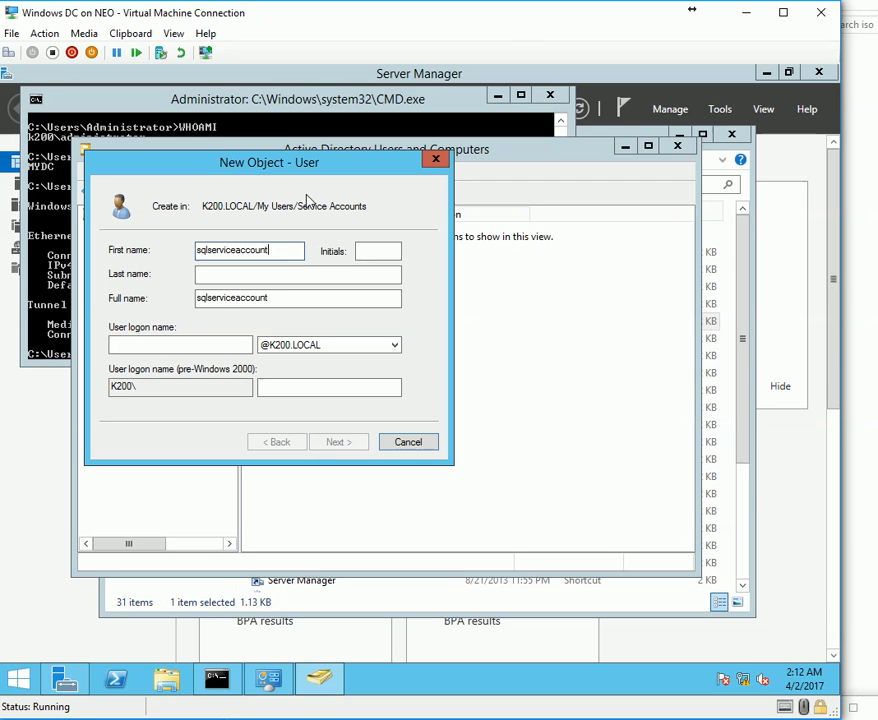
pyautogui.hotkey('ctrl', 'a')
pyautogui.press('BackSpace')
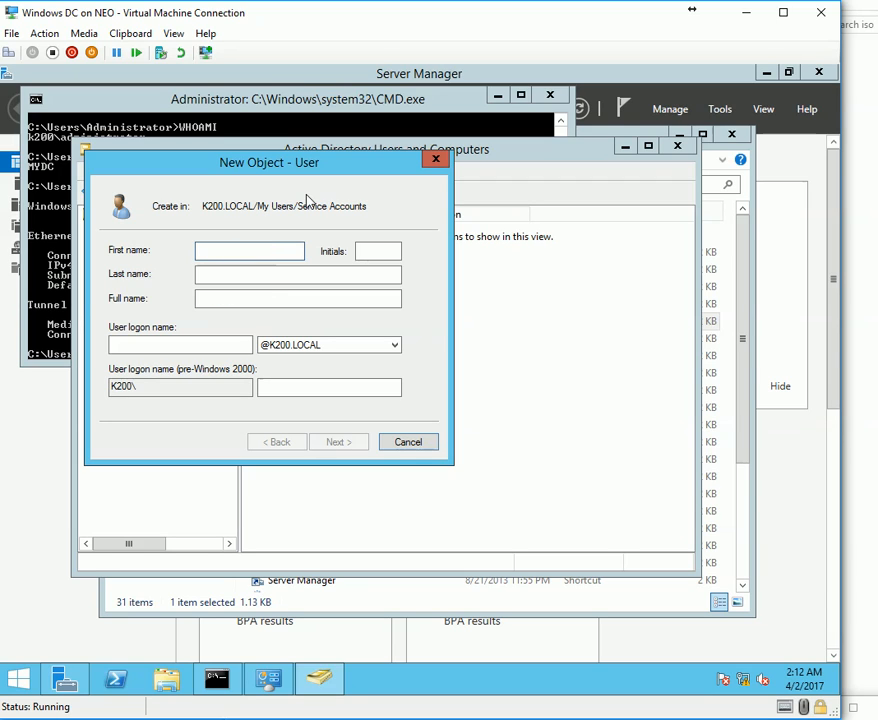
pyautogui.write('svc.sql.sccm')
pyautogui.hotkey('ctrl', 'a')
pyautogui.hotkey('ctrl', 'c')
pyautogui.click(118, 344)
pyautogui.hotkey('ctrl', 'v')
# Set the user's password to never expire with no forced change, and finish.
pyautogui.click(338, 443)
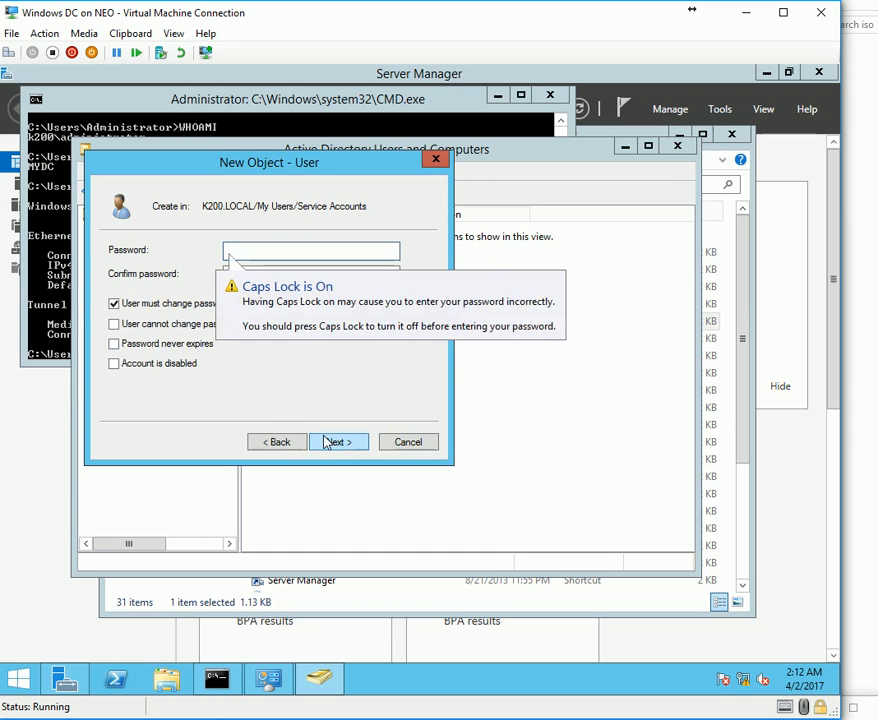
pyautogui.write('P')
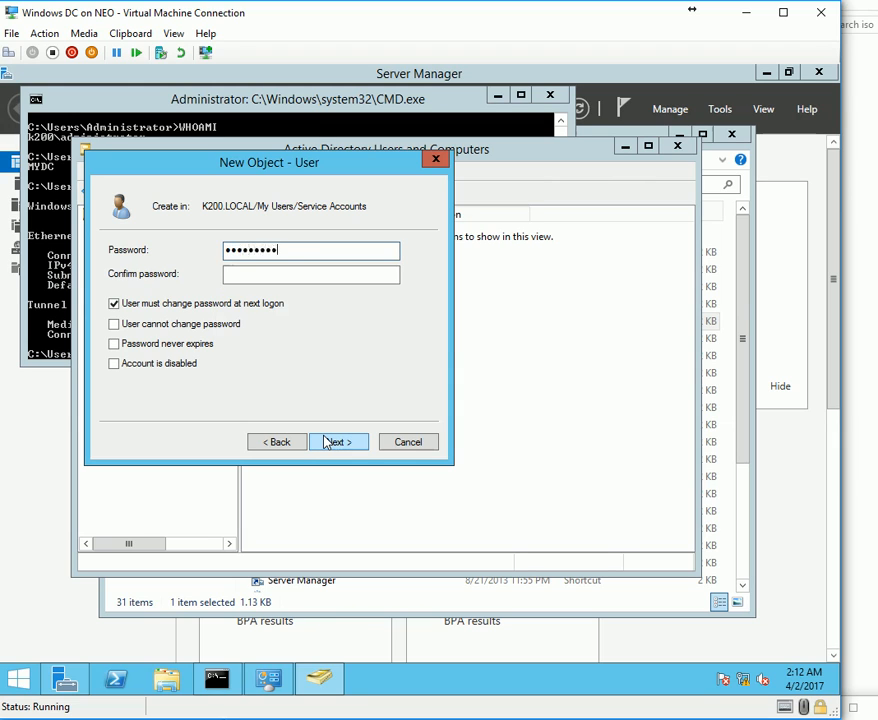
pyautogui.press('Tab')
pyautogui.write('Passwor')
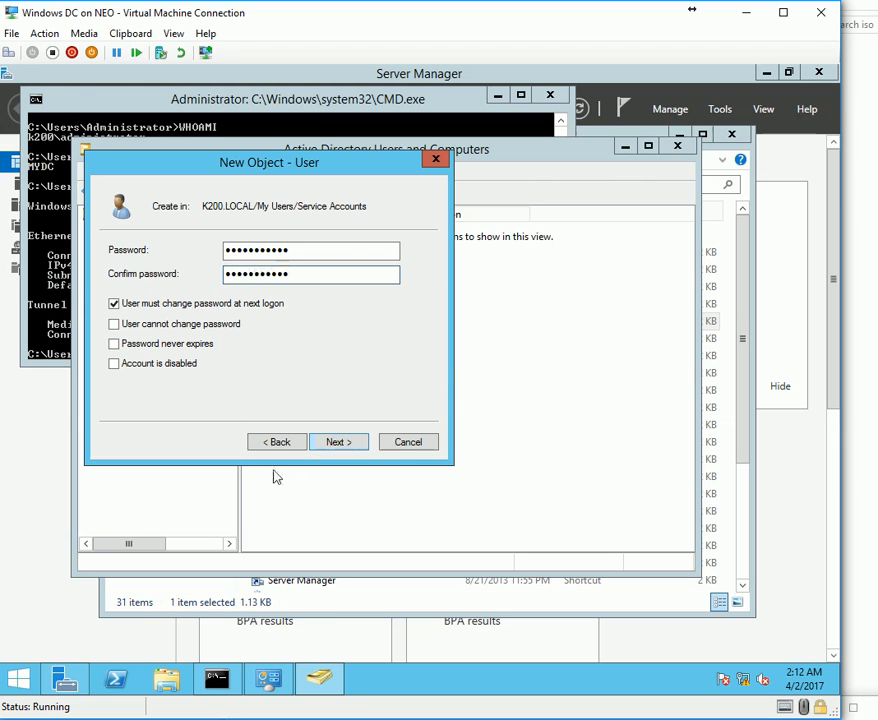
pyautogui.click(272, 303)
pyautogui.click(198, 345)
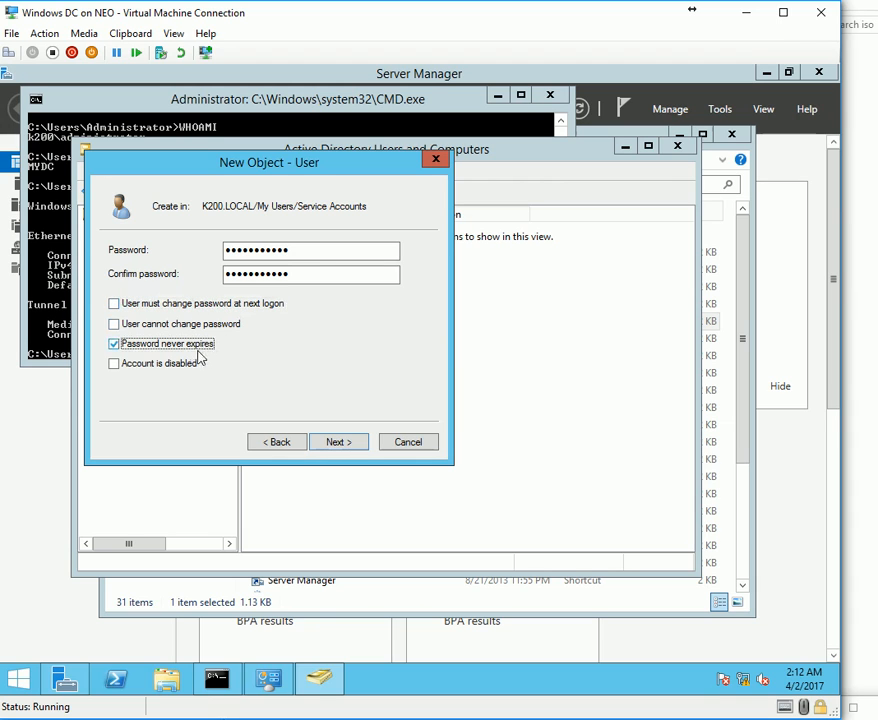
pyautogui.click(338, 441)
pyautogui.click(338, 441)
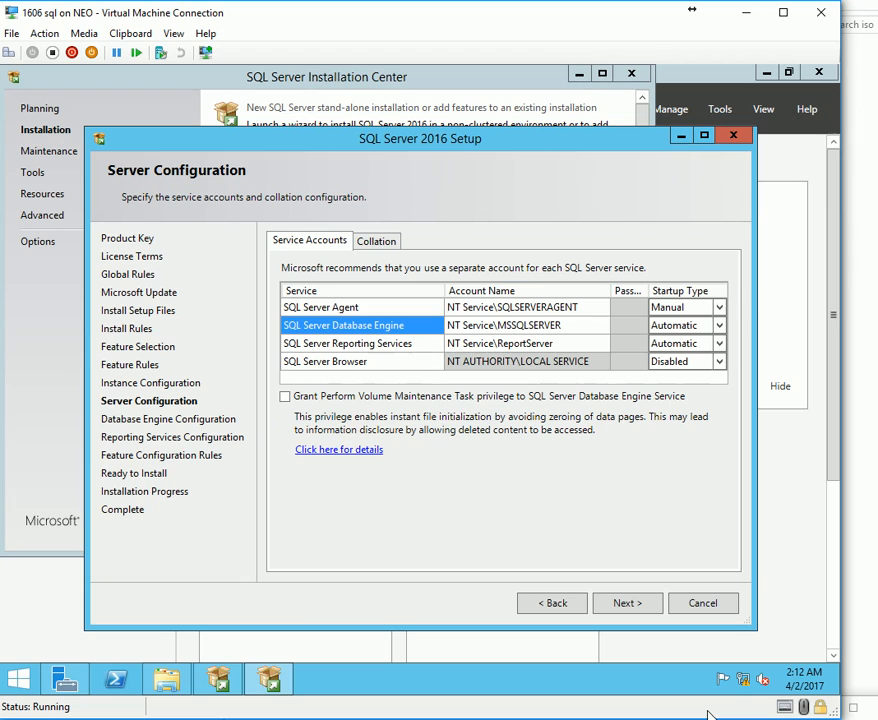
pyautogui.click(605, 309)
# Set SQL Server Agent to run as the K200\svc.sql.sccm account.
pyautogui.click(603, 310)
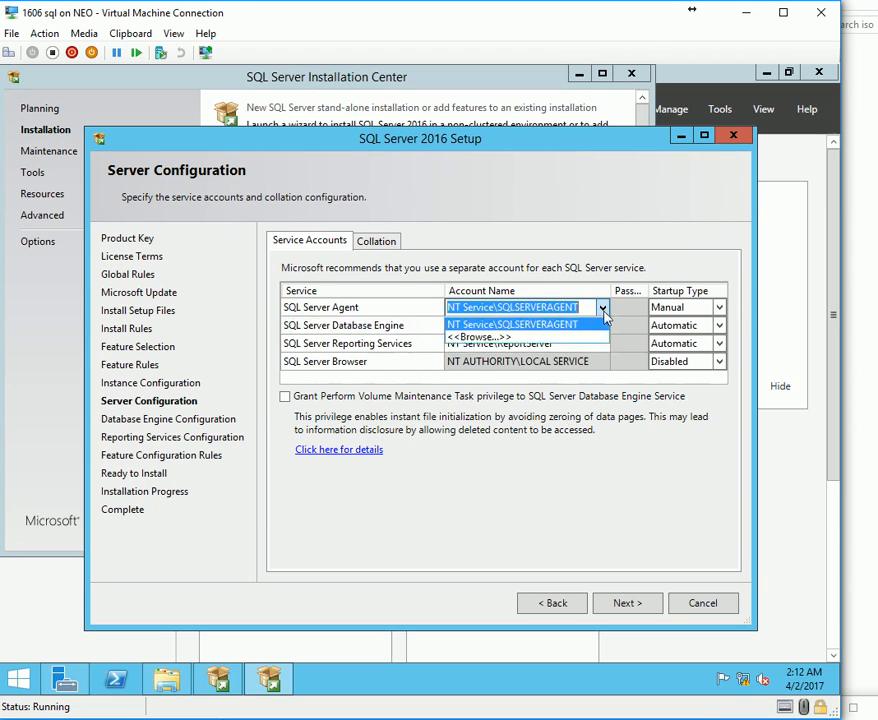
pyautogui.click(510, 324)
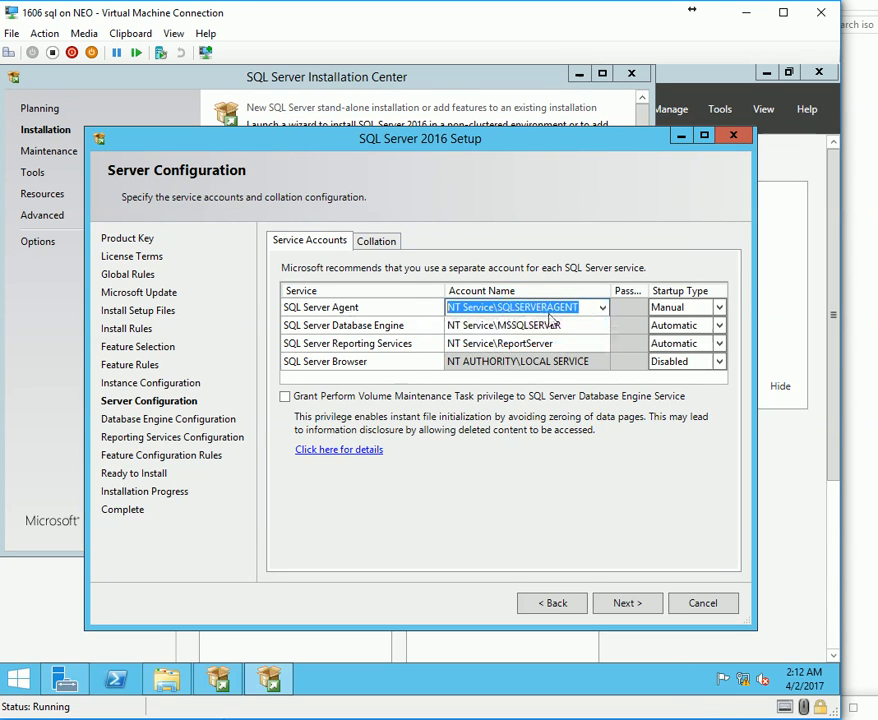
pyautogui.click(603, 308)
pyautogui.click(494, 340)
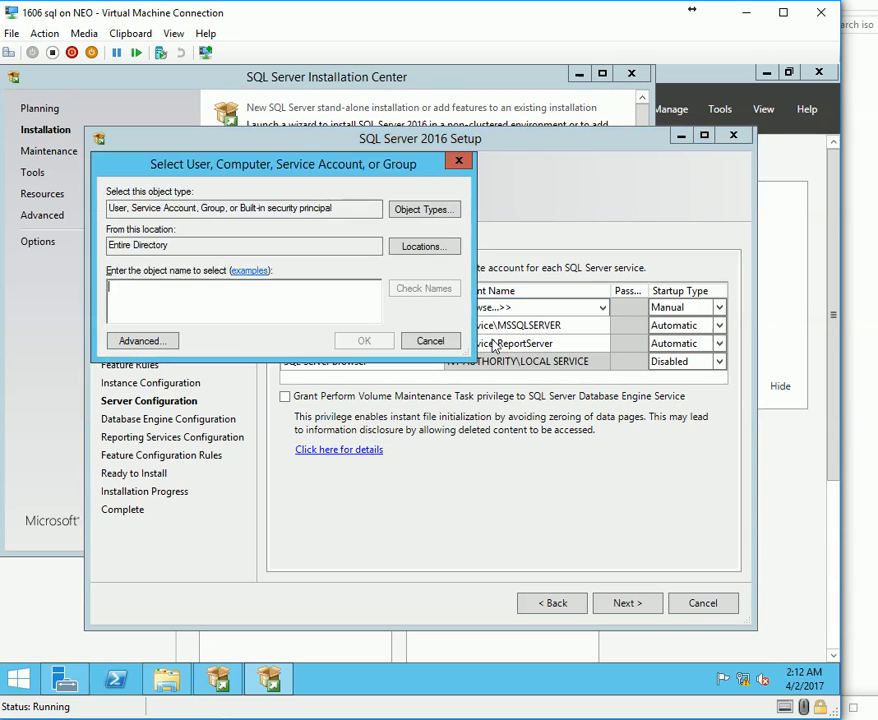
pyautogui.write('S')
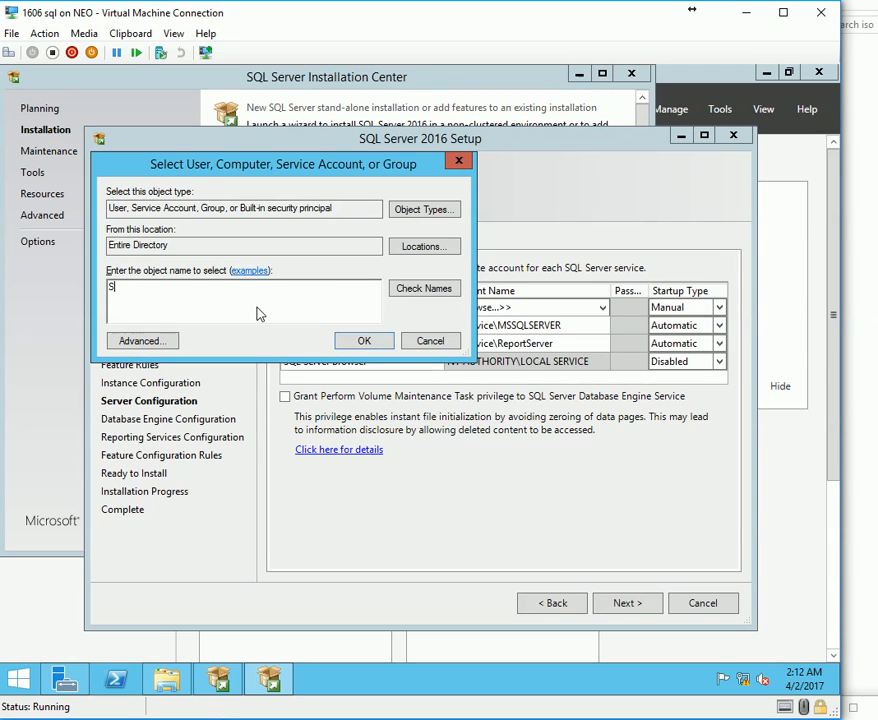
pyautogui.write('VC.')
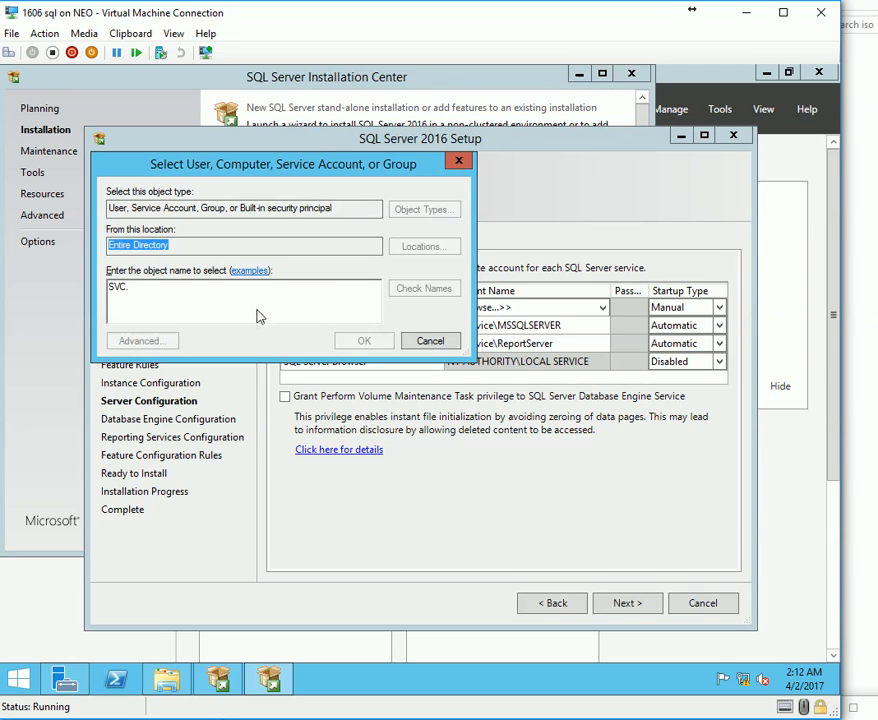
pyautogui.hotkey('ctrl', 'k')
pyautogui.click(362, 340)
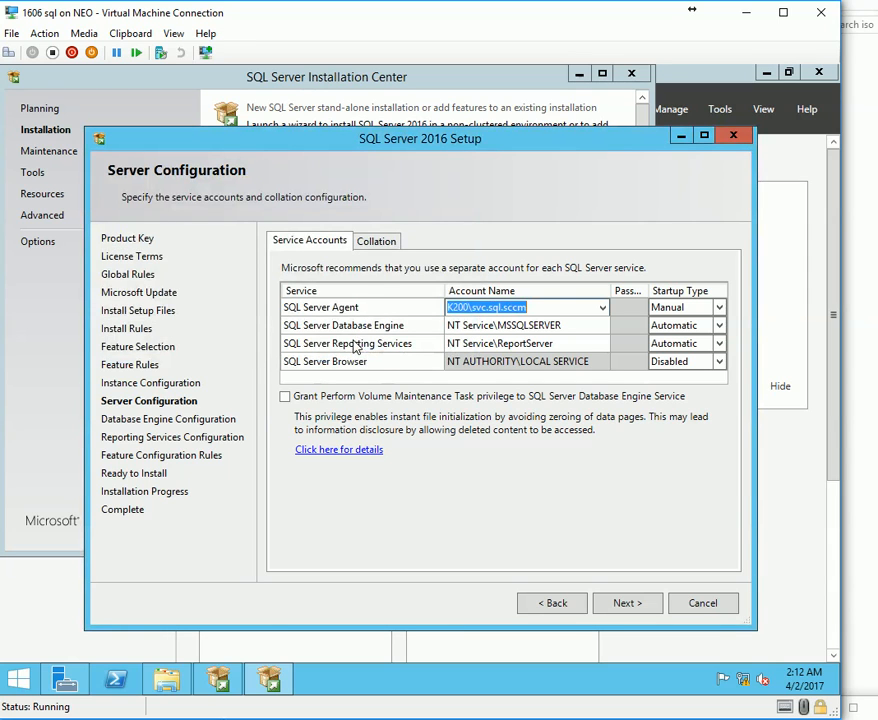
# Assign K200\svc.sql.sccm to Database Engine and Reporting Services and view the collation settings.
pyautogui.click(582, 329)
pyautogui.hotkey('ctrl', 'v')
pyautogui.click(572, 345)
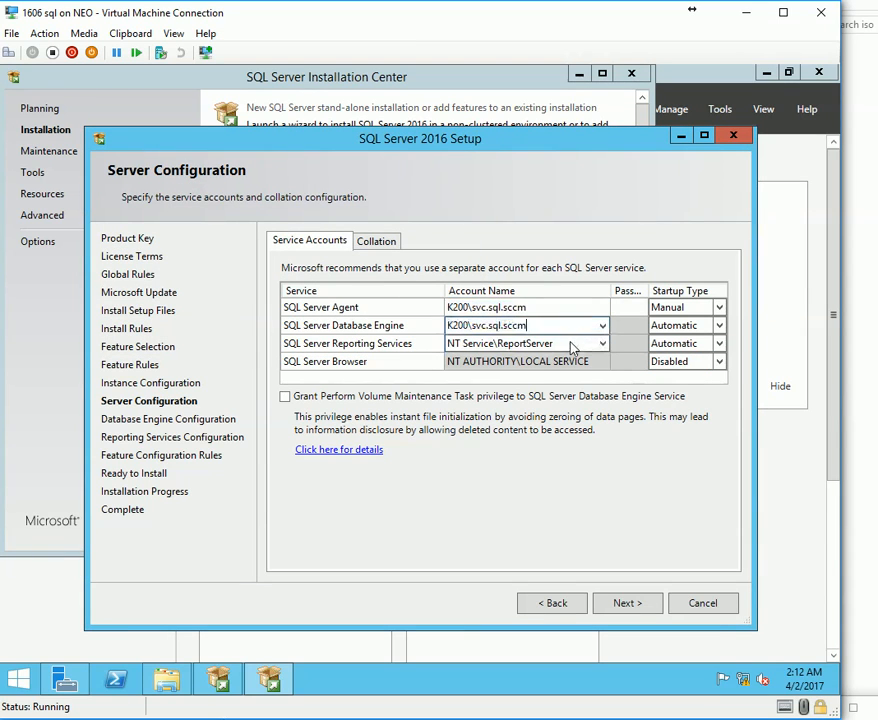
pyautogui.hotkey('ctrl', 'v')
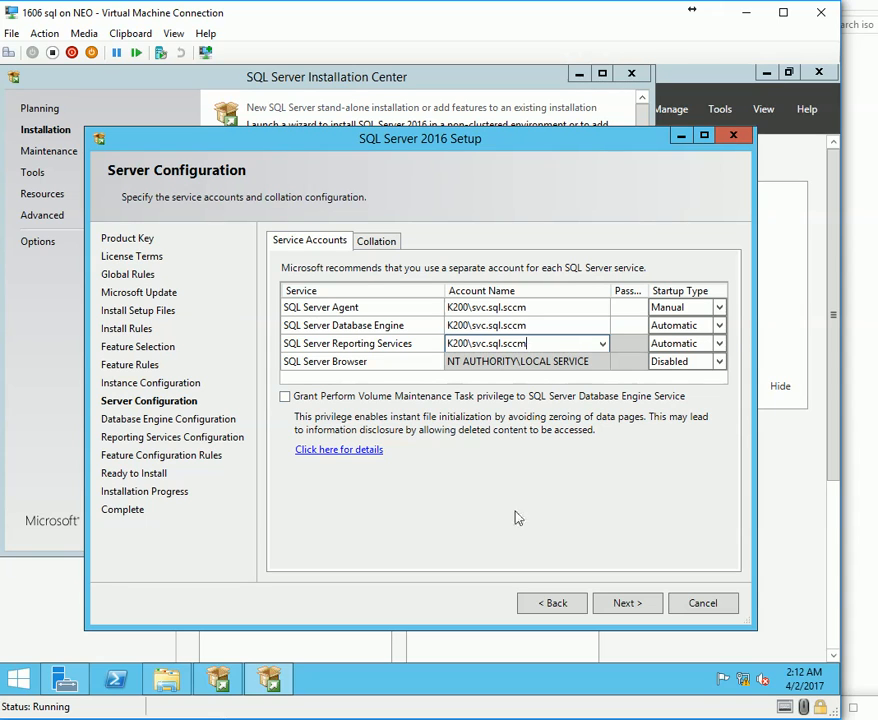
pyautogui.click(378, 248)
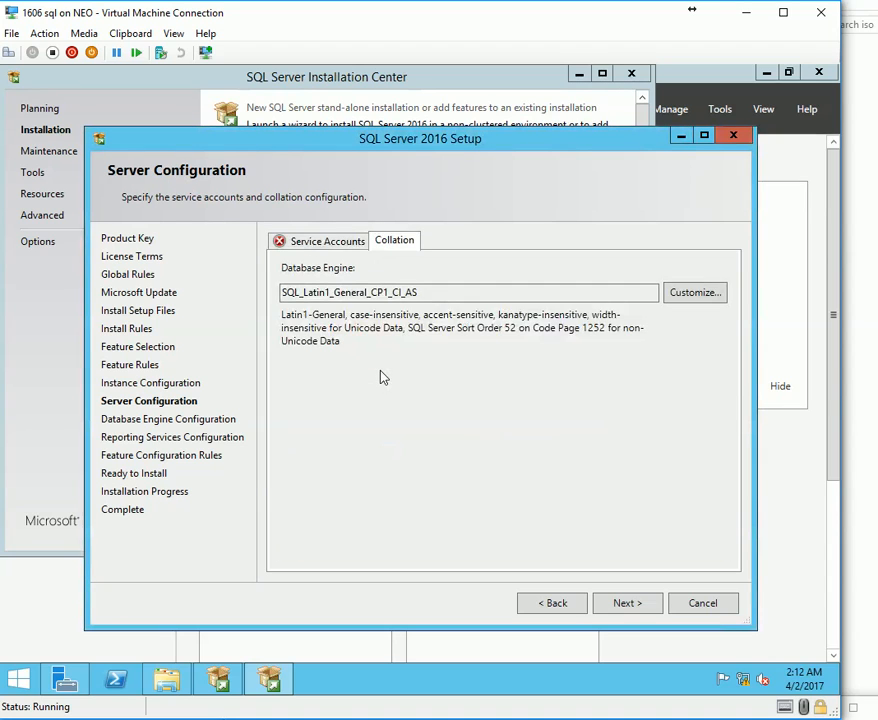
# Read and dismiss the invalid service account credentials error, then open the quick-access menu.
pyautogui.click(300, 241)
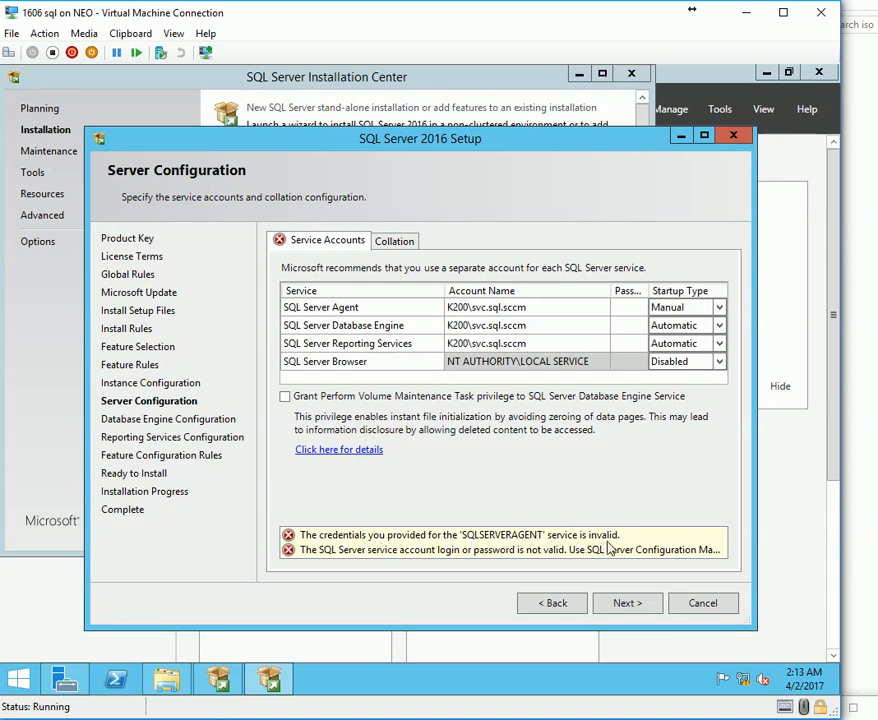
pyautogui.click(520, 312)
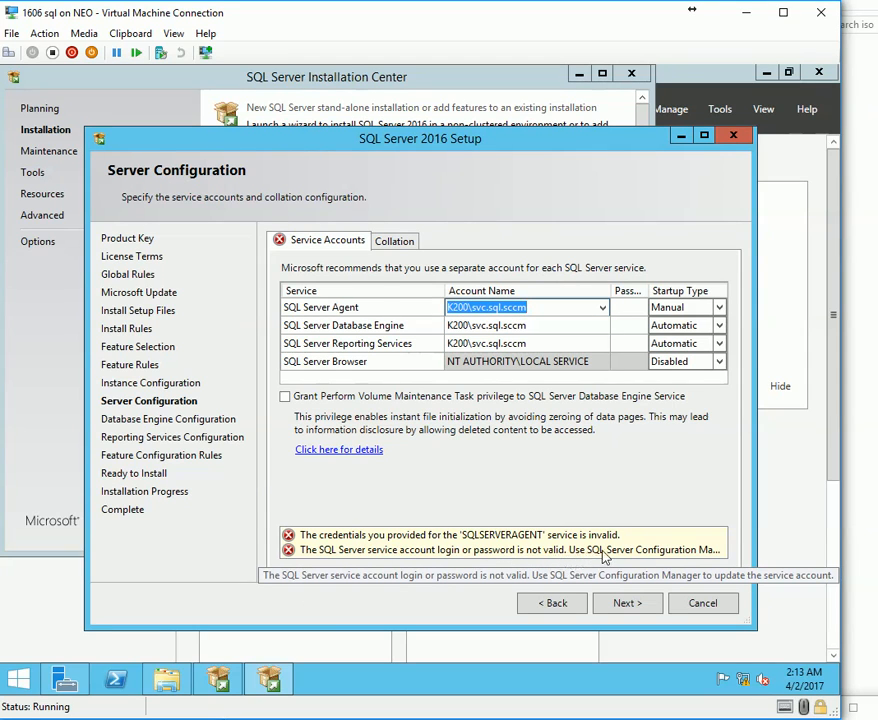
pyautogui.doubleClick(603, 557)
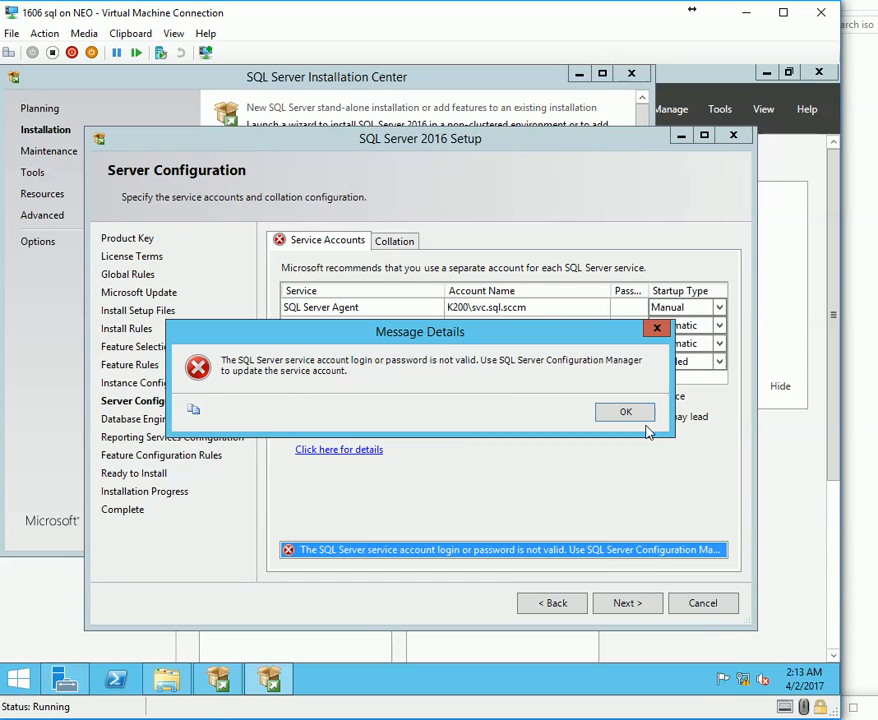
pyautogui.click(834, 719)
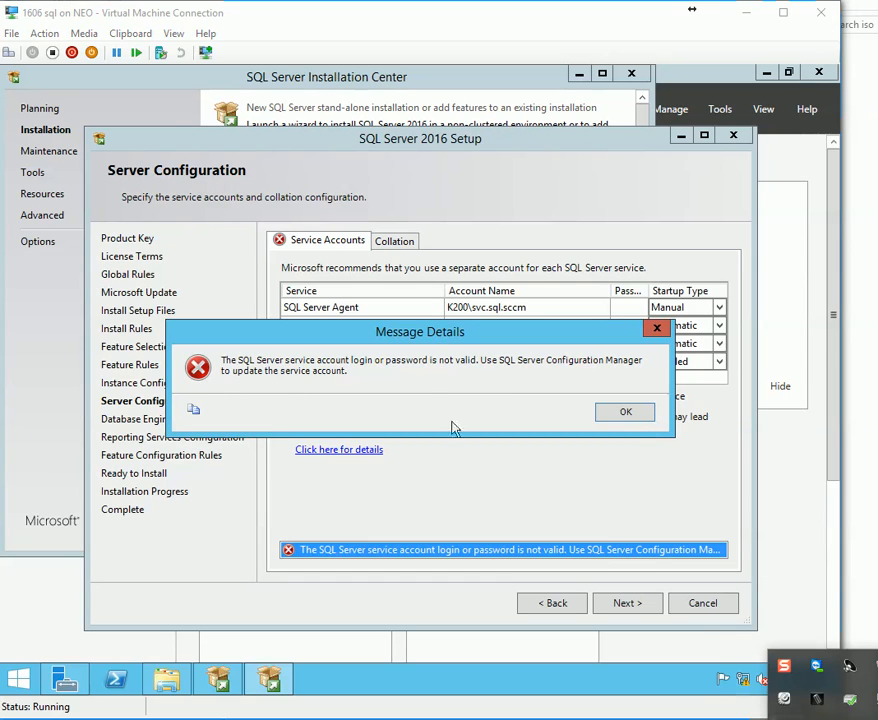
pyautogui.click(405, 365)
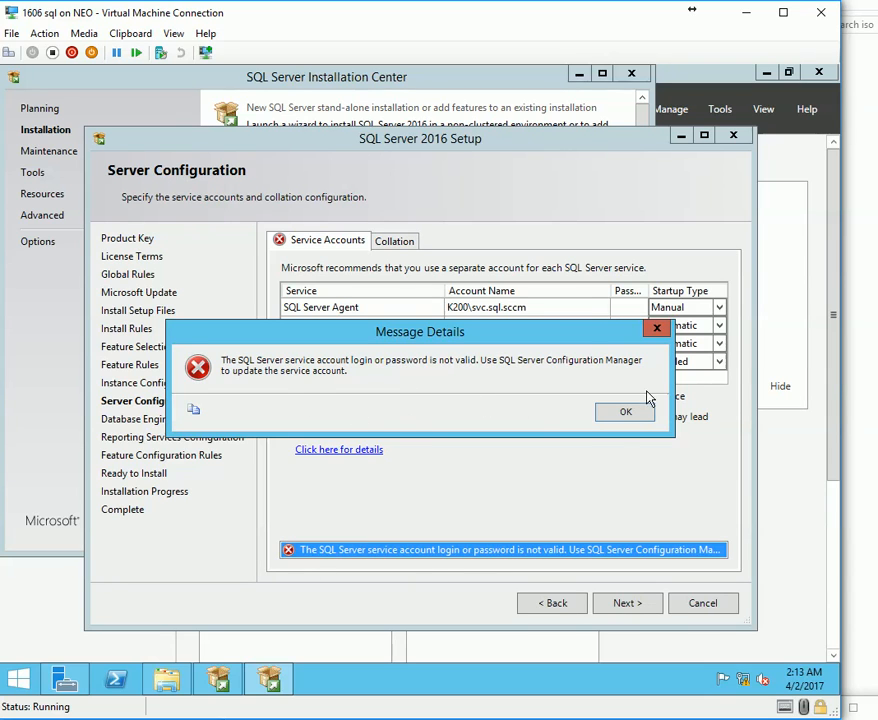
pyautogui.click(626, 413)
pyautogui.rightClick(20, 679)
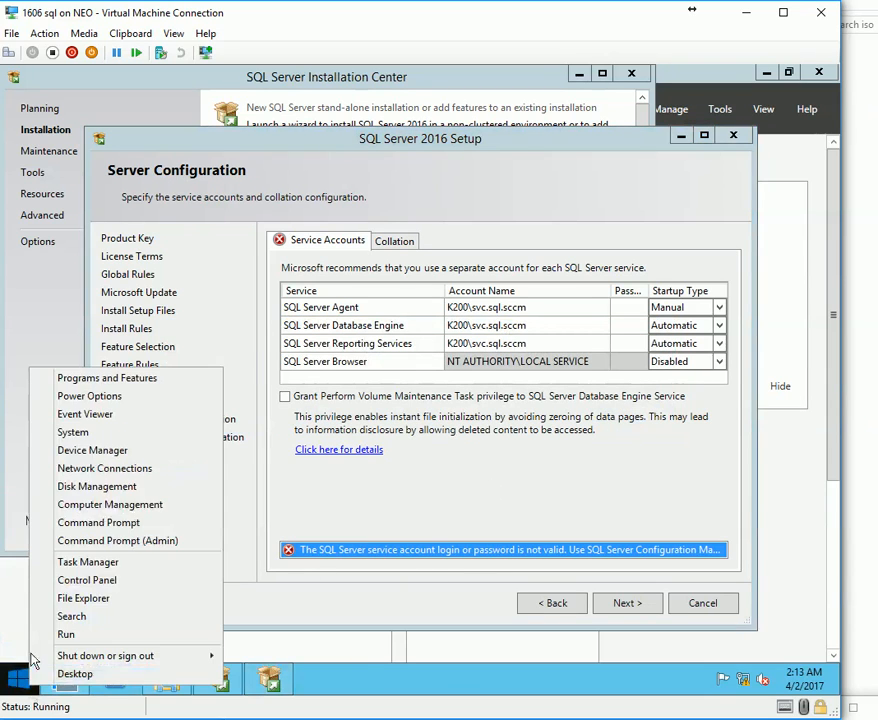
# Open Computer Management on the SQL VM and show the local Groups list.
pyautogui.click(75, 432)
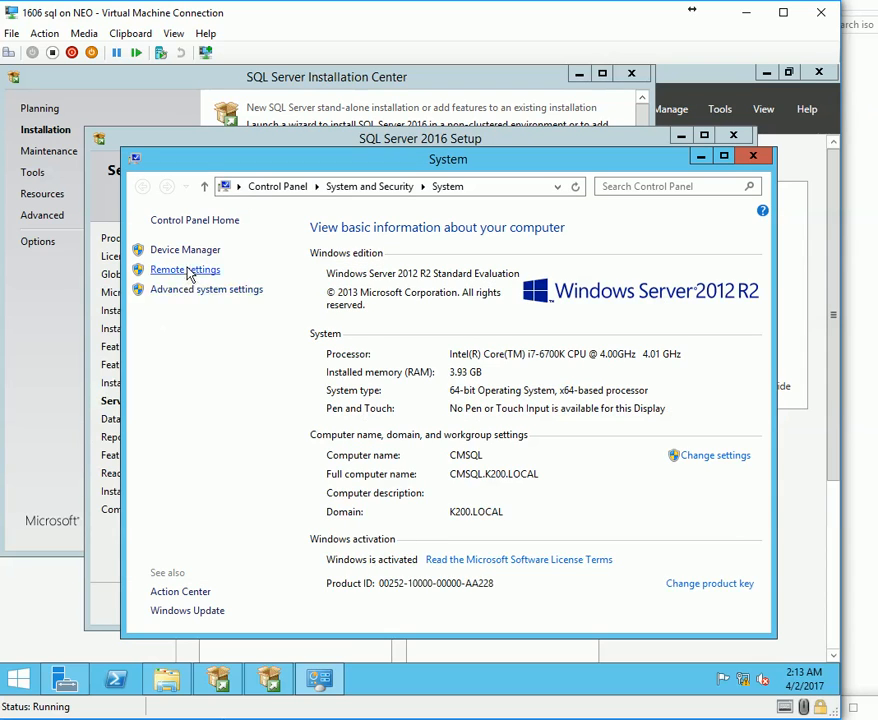
pyautogui.rightClick(18, 679)
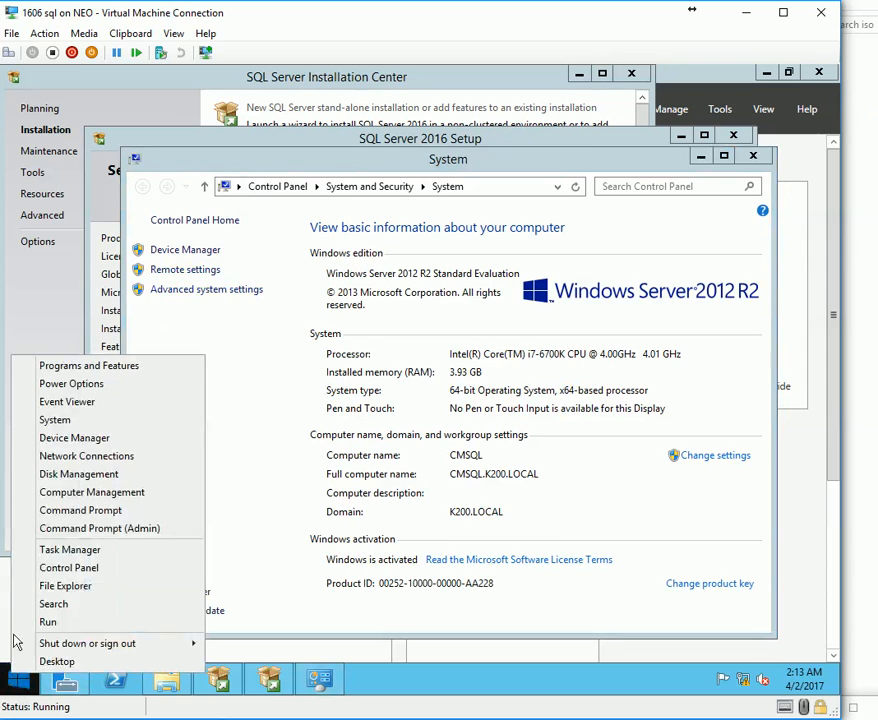
pyautogui.click(56, 492)
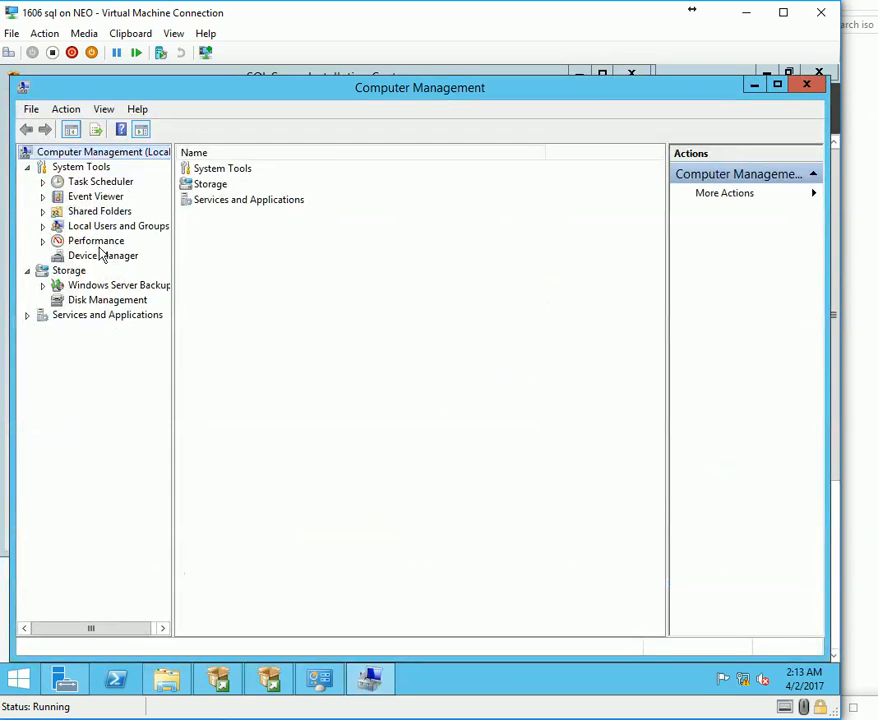
pyautogui.click(42, 226)
pyautogui.click(100, 256)
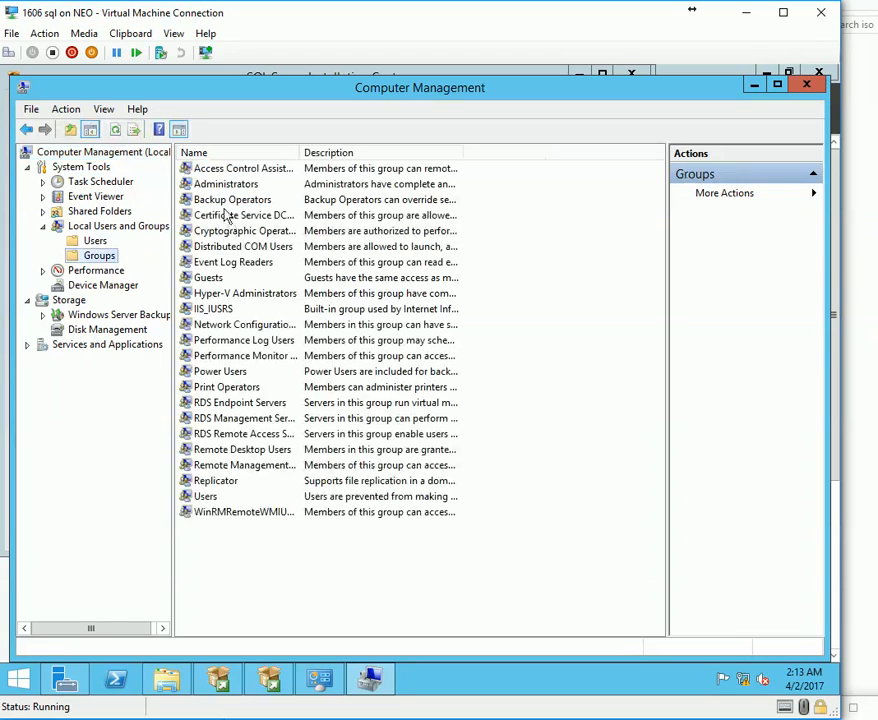
# Add the svc.sql.sccm service account to the local Administrators group and apply.
pyautogui.doubleClick(224, 185)
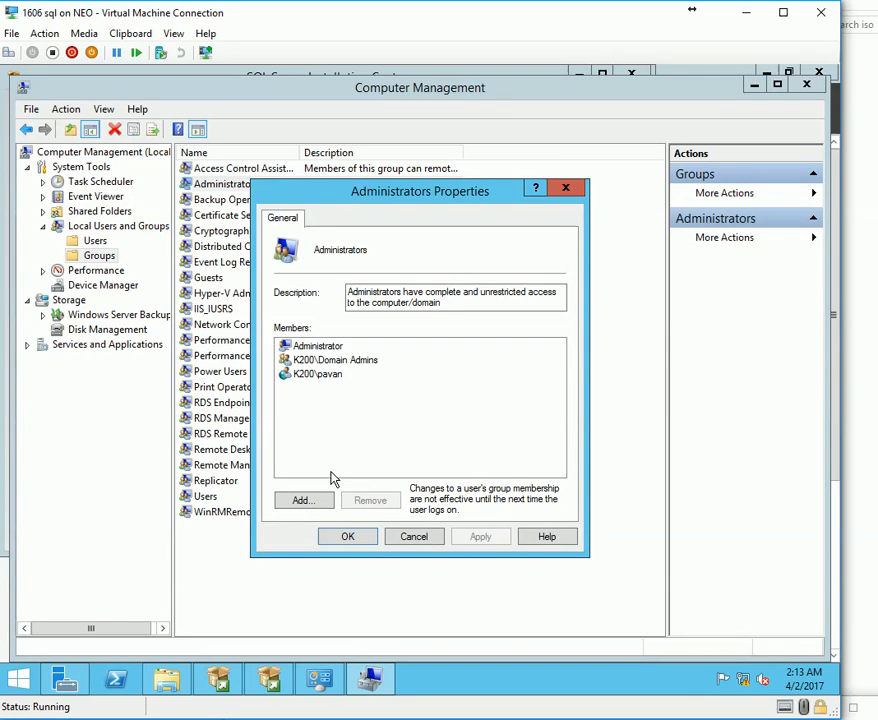
pyautogui.click(291, 501)
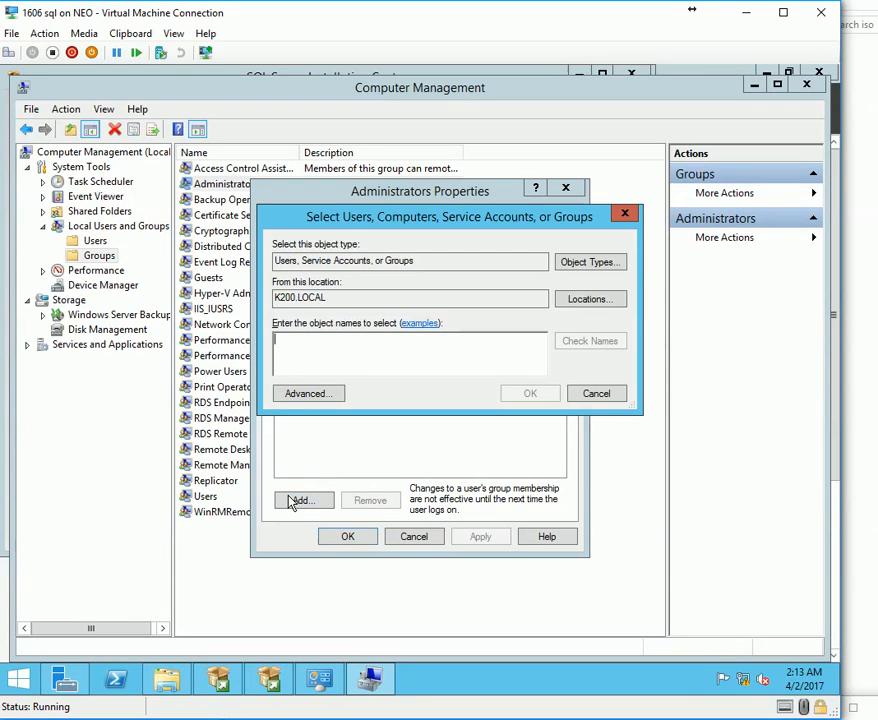
pyautogui.write('SVC')
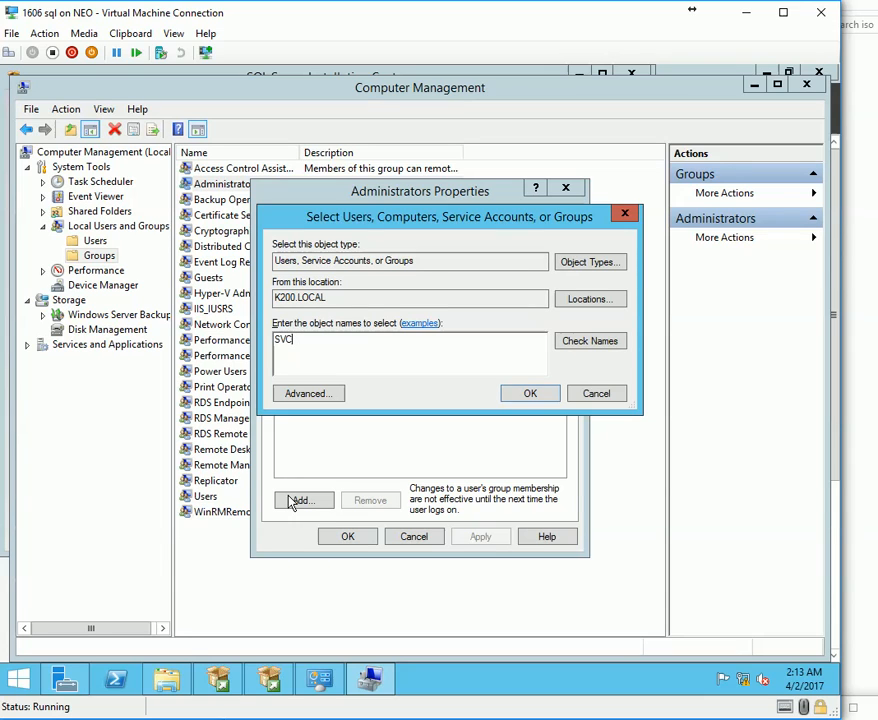
pyautogui.write('.')
pyautogui.hotkey('ctrl', 'k')
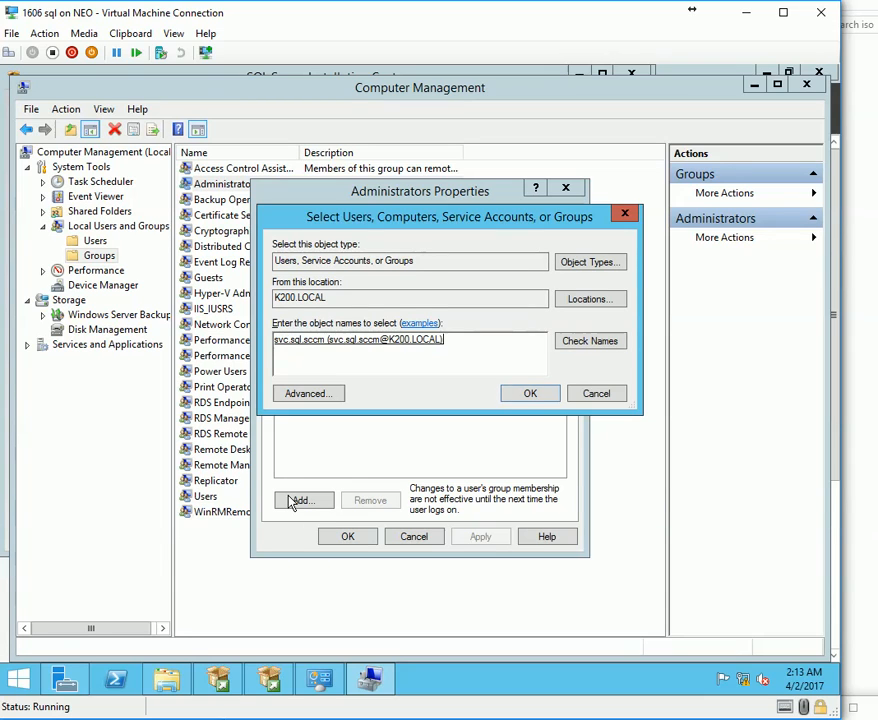
pyautogui.click(528, 395)
pyautogui.click(480, 537)
pyautogui.click(348, 540)
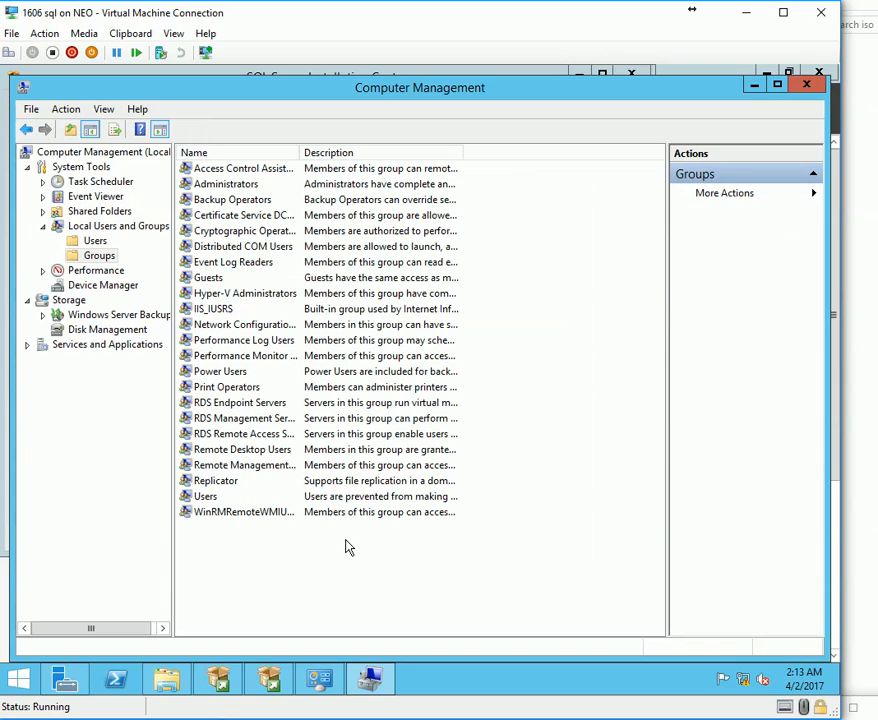
pyautogui.click(754, 85)
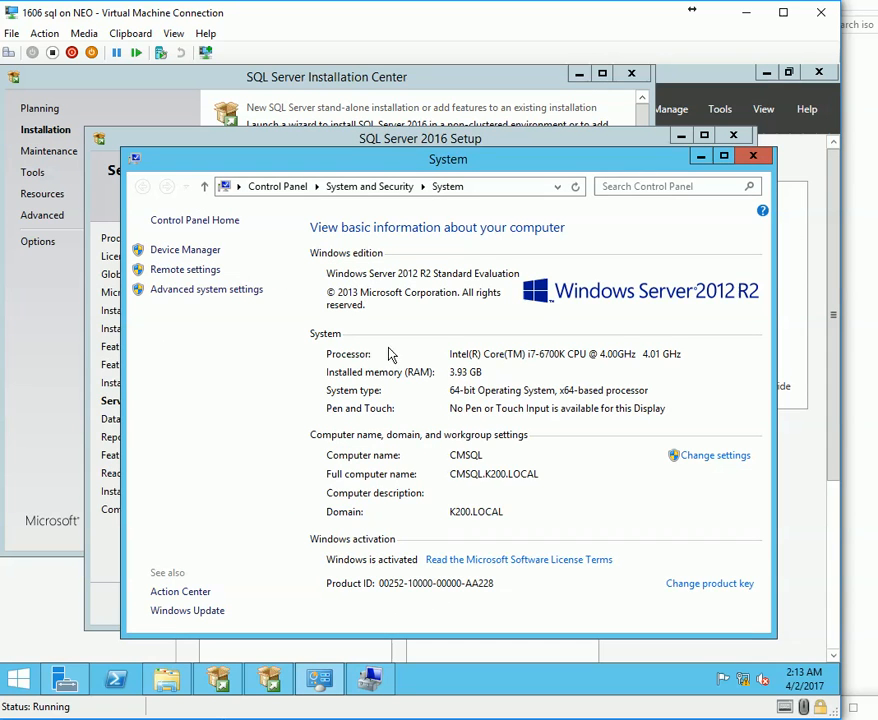
# Bring SQL Server 2016 Setup forward and open Collation to revalidate the service accounts.
pyautogui.click(374, 698)
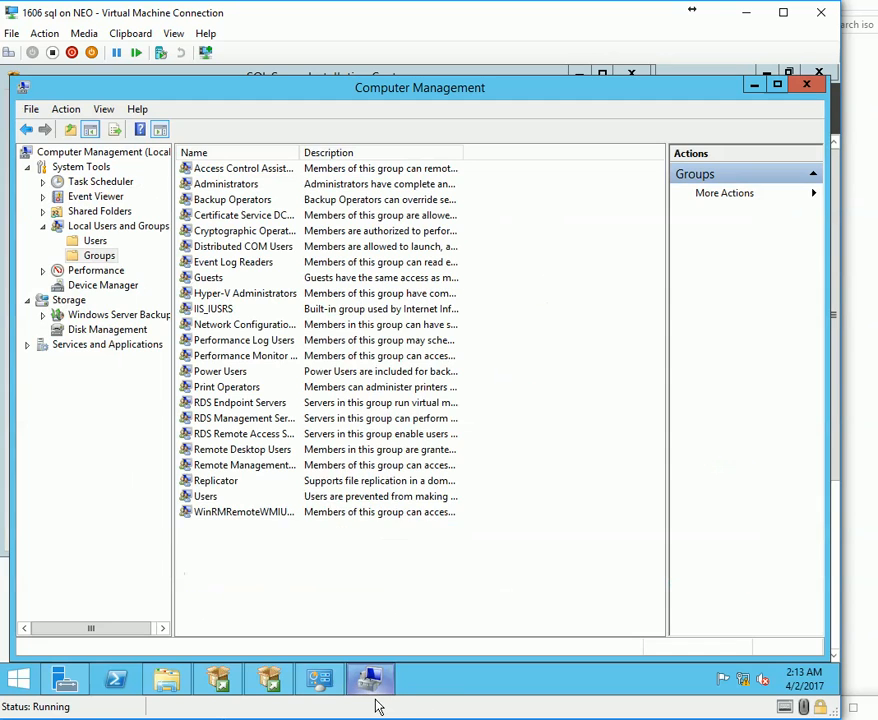
pyautogui.click(370, 680)
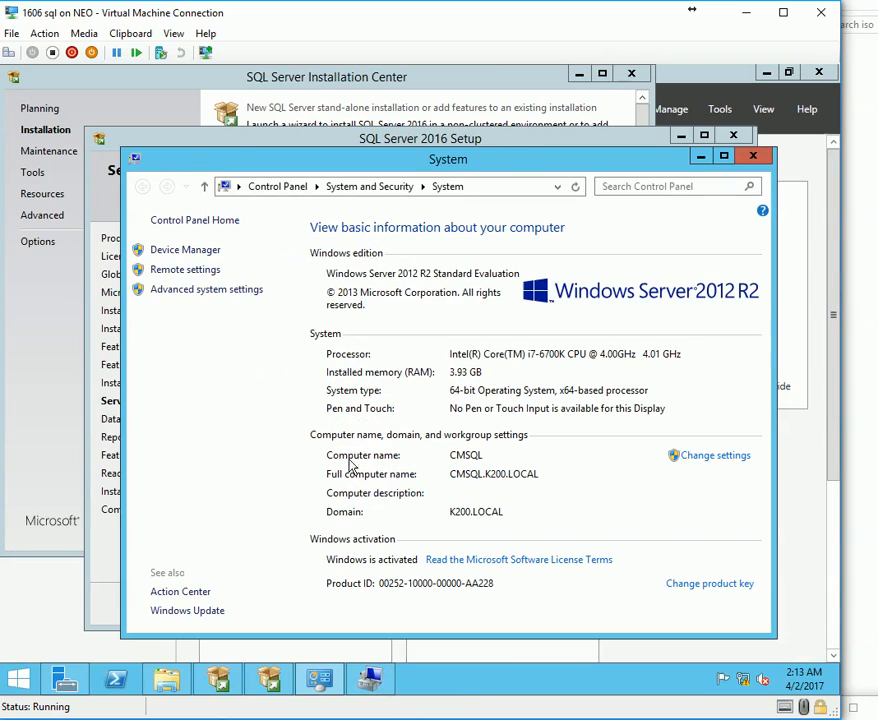
pyautogui.click(207, 145)
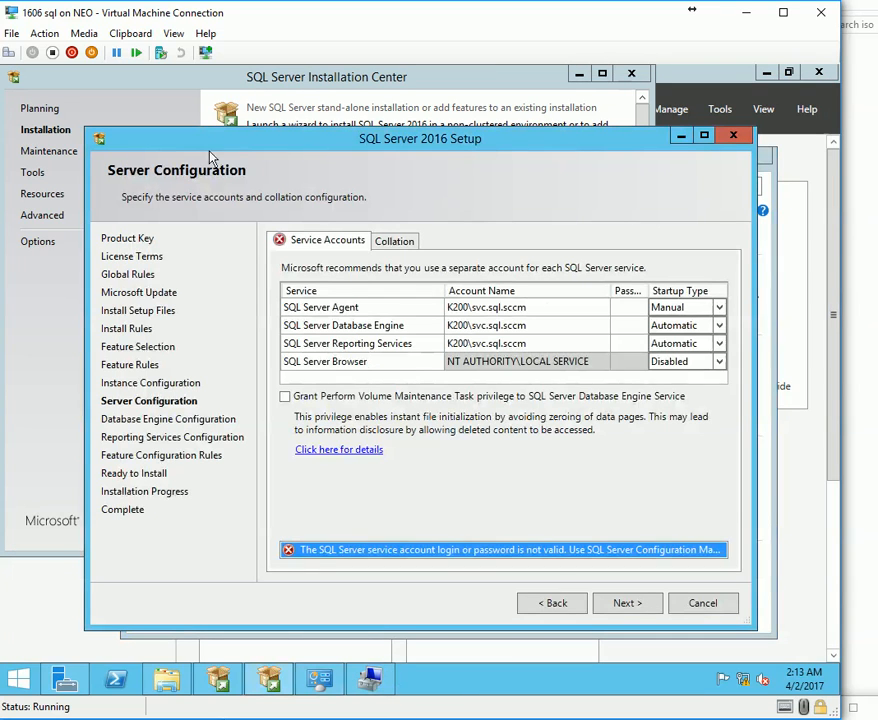
pyautogui.click(392, 245)
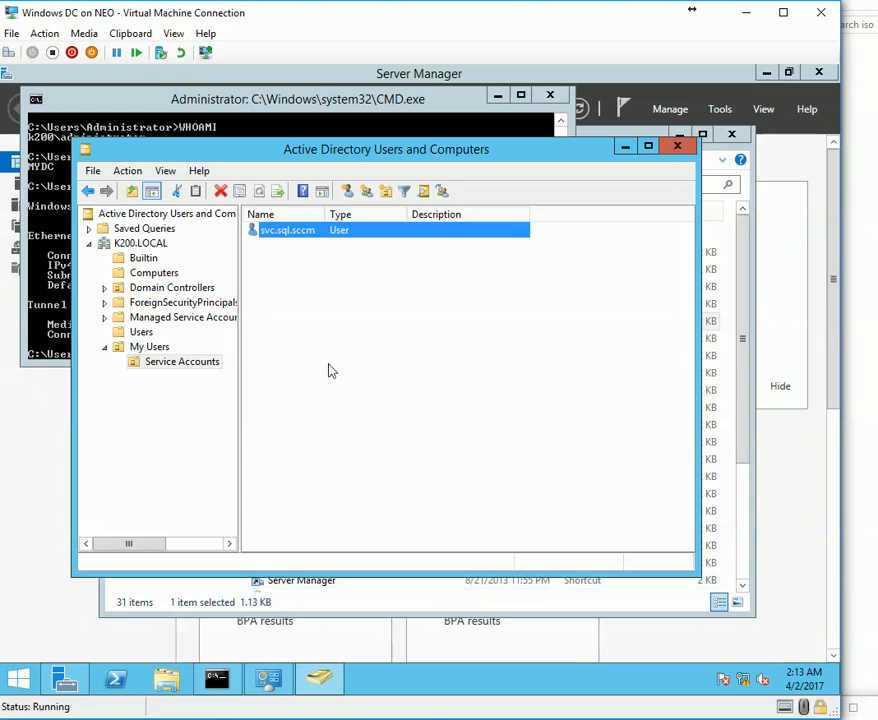
# Review the svc.sql.sccm account's logon name and Account options in ADUC, closing without changes.
pyautogui.doubleClick(276, 231)
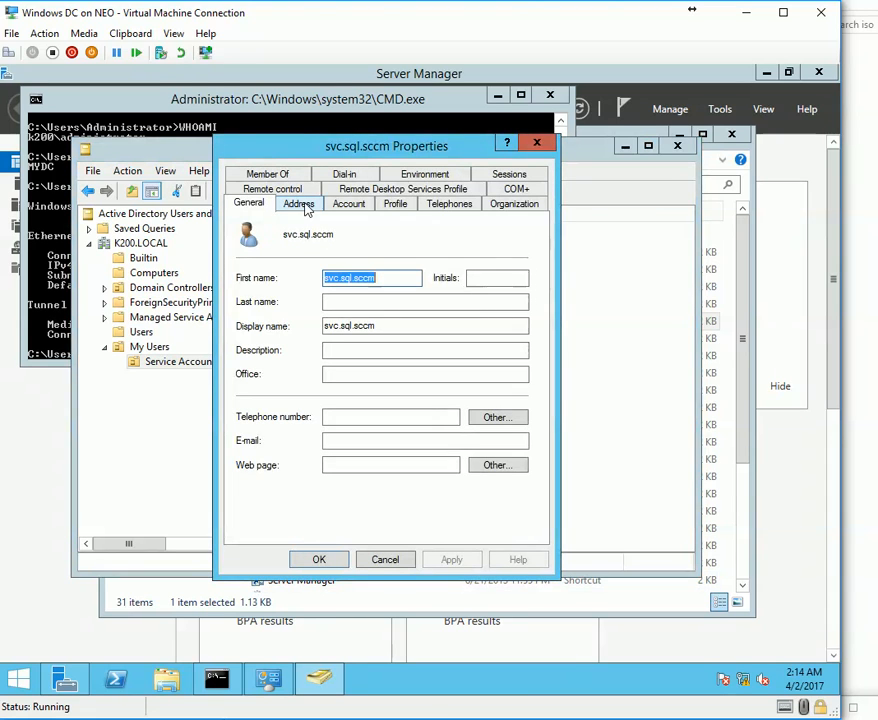
pyautogui.click(349, 203)
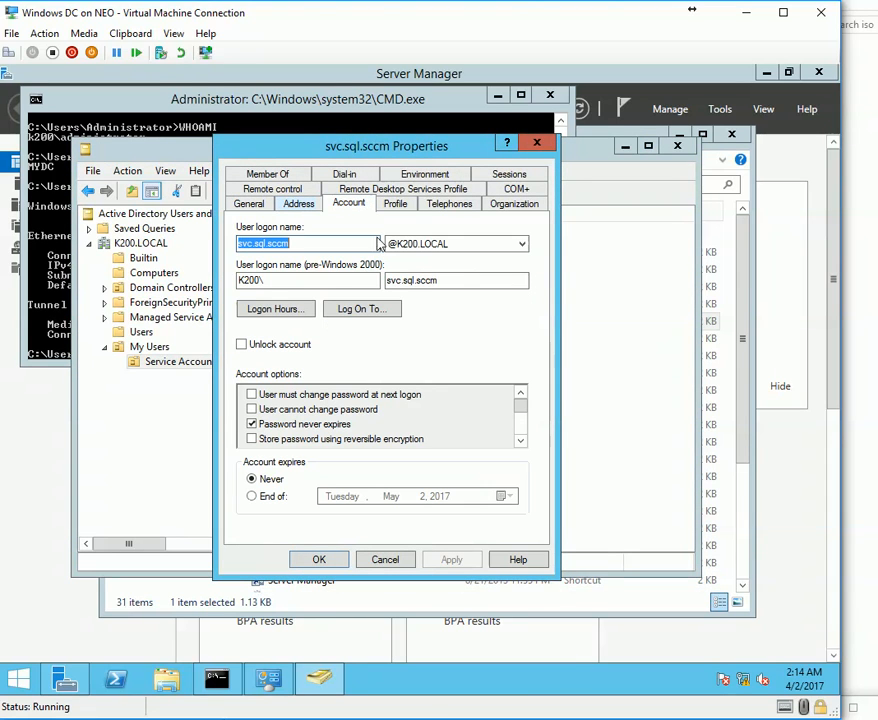
pyautogui.click(520, 440)
pyautogui.click(520, 441)
pyautogui.click(520, 441)
pyautogui.click(520, 441)
pyautogui.click(520, 441)
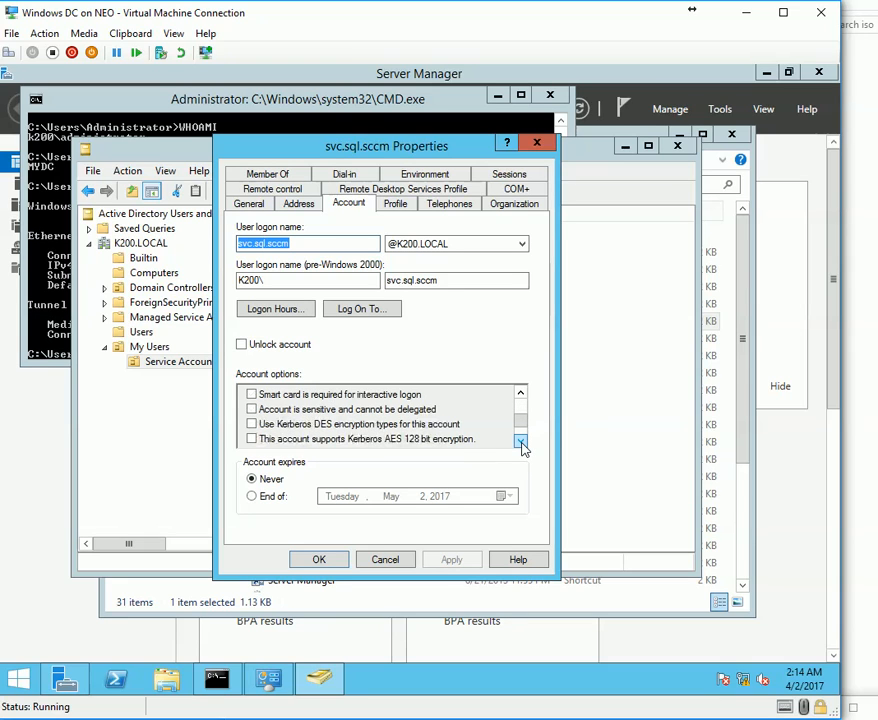
pyautogui.click(520, 441)
pyautogui.click(520, 441)
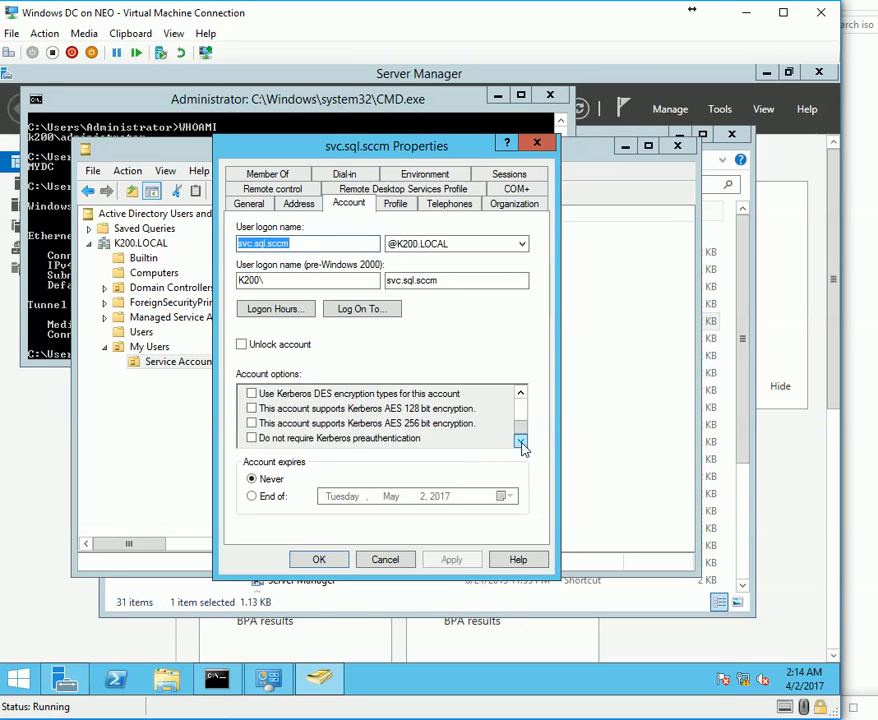
pyautogui.click(520, 393)
pyautogui.click(520, 393)
pyautogui.click(520, 393)
pyautogui.click(520, 393)
pyautogui.click(520, 393)
pyautogui.click(520, 393)
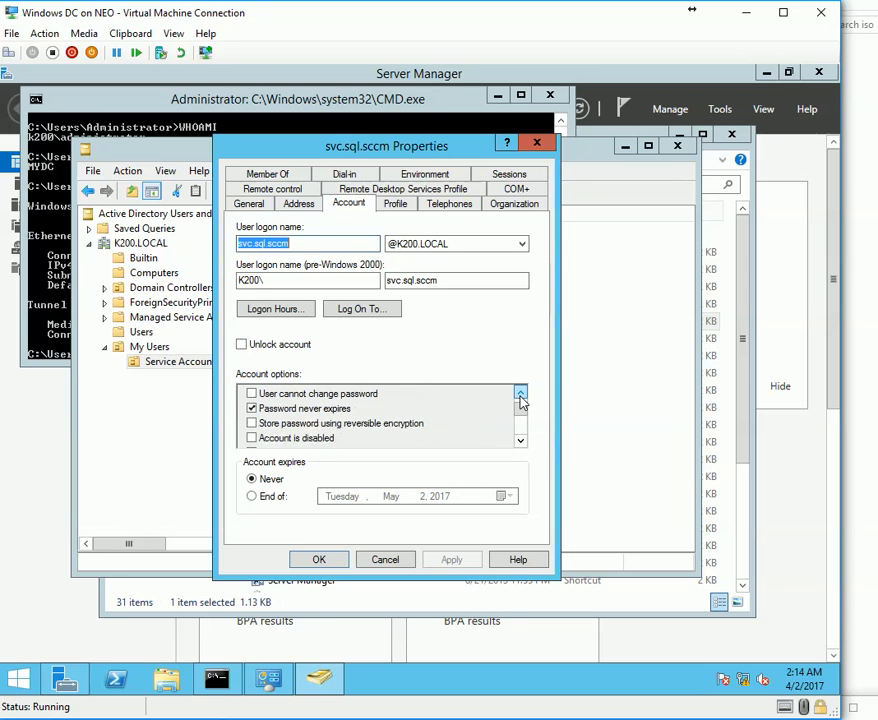
pyautogui.click(520, 393)
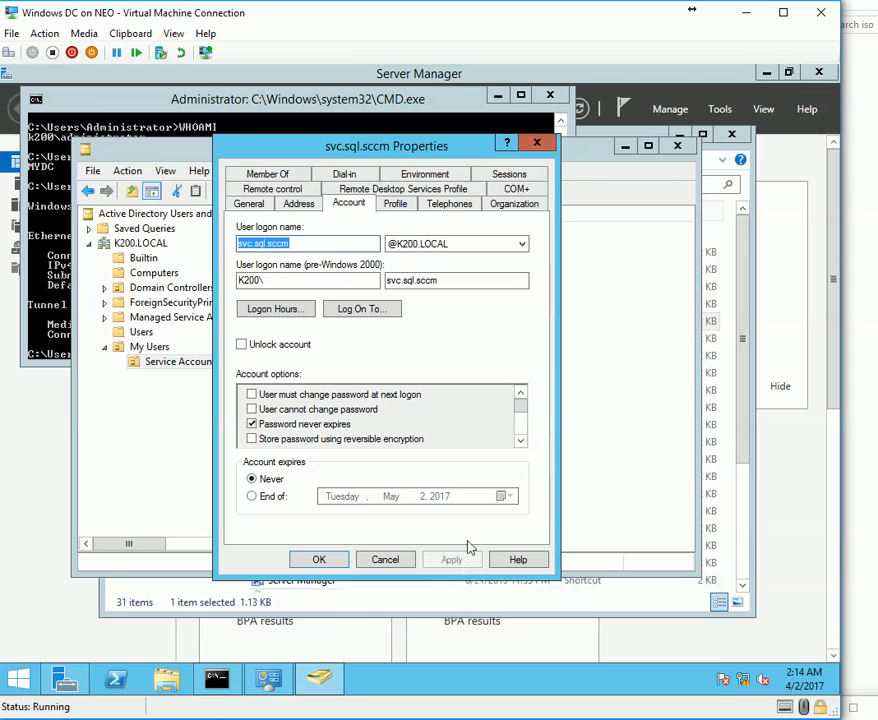
pyautogui.click(385, 559)
pyautogui.click(870, 683)
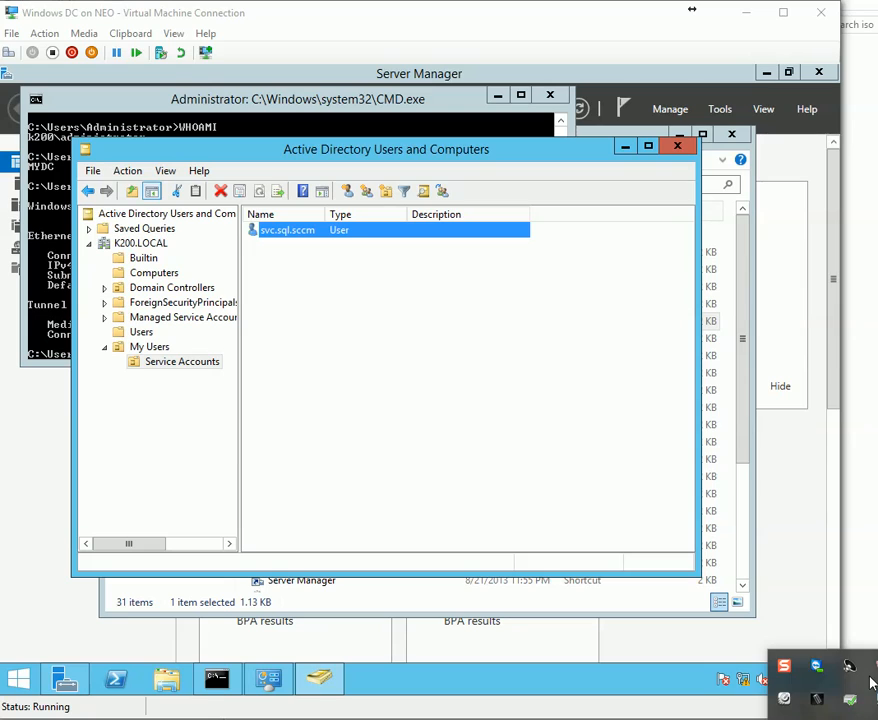
pyautogui.click(870, 683)
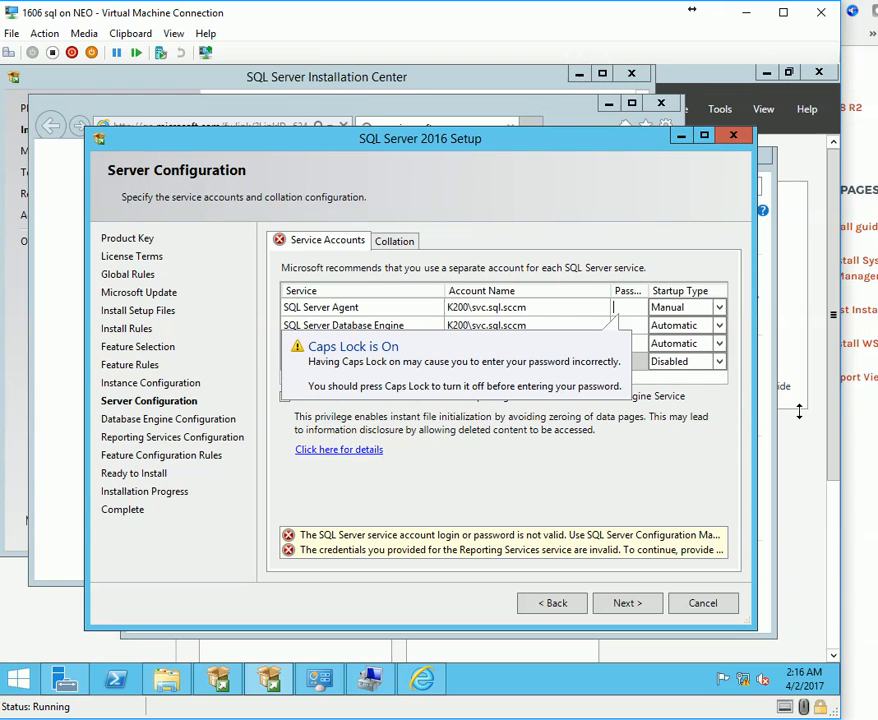
# Re-enter passwords for the SQL Server Agent, Database Engine and Reporting Services accounts.
pyautogui.click(568, 310)
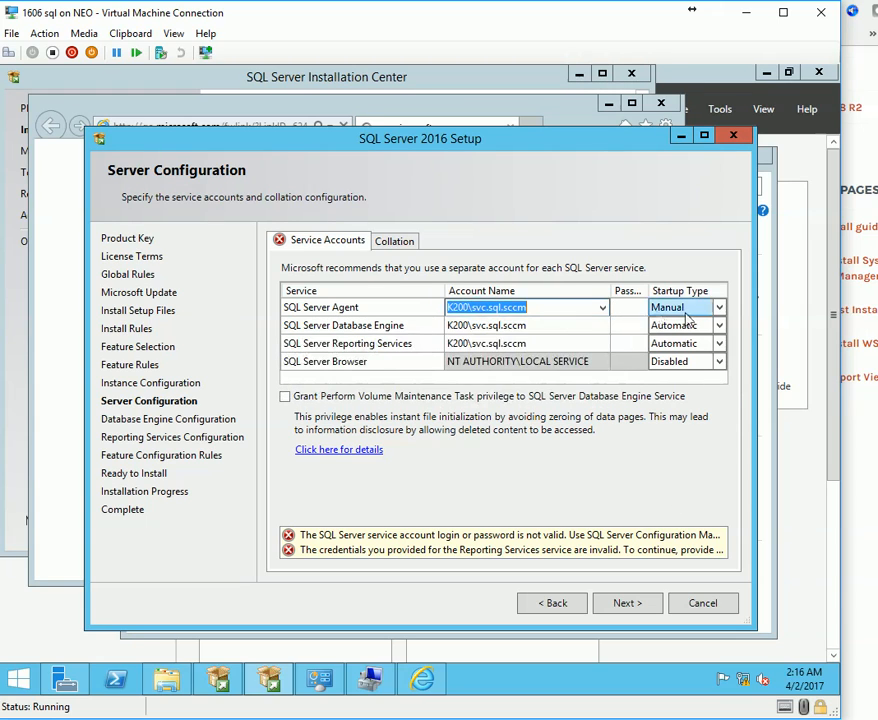
pyautogui.click(625, 307)
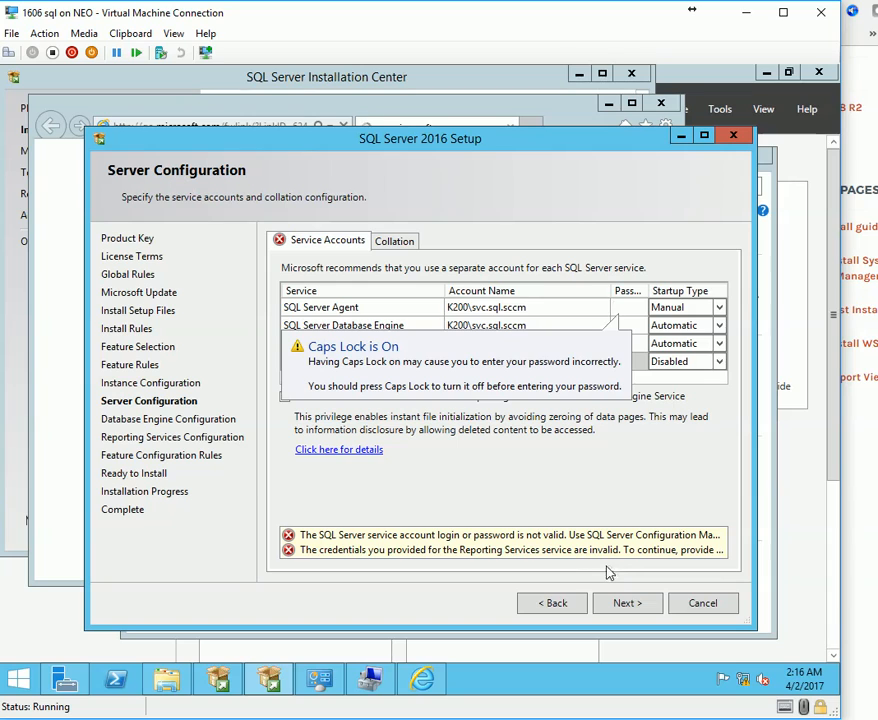
pyautogui.write('••••••')
pyautogui.press('Tab')
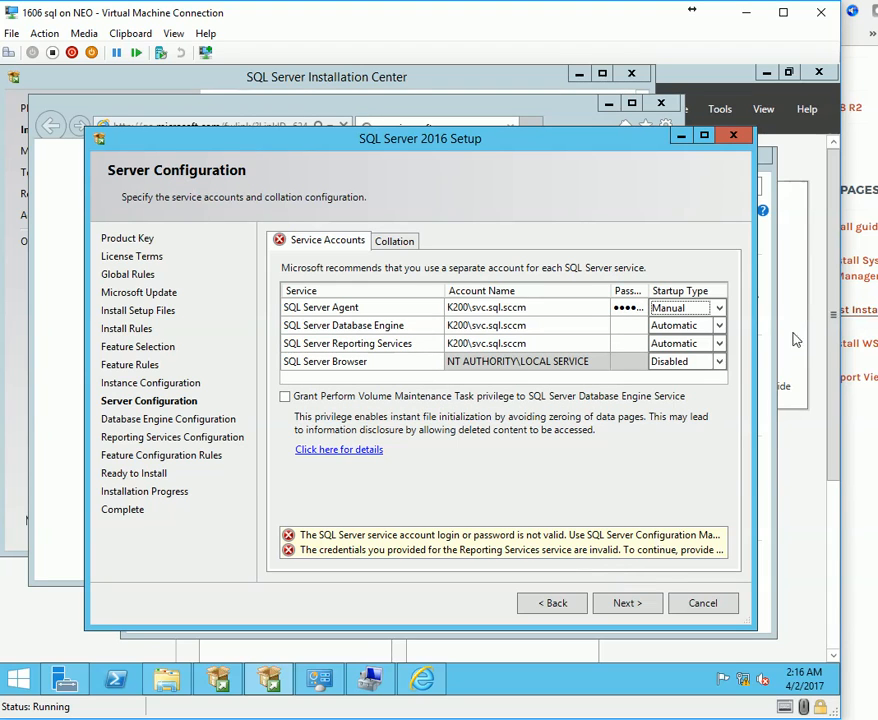
pyautogui.click(636, 329)
pyautogui.write('•••••')
pyautogui.press('Tab')
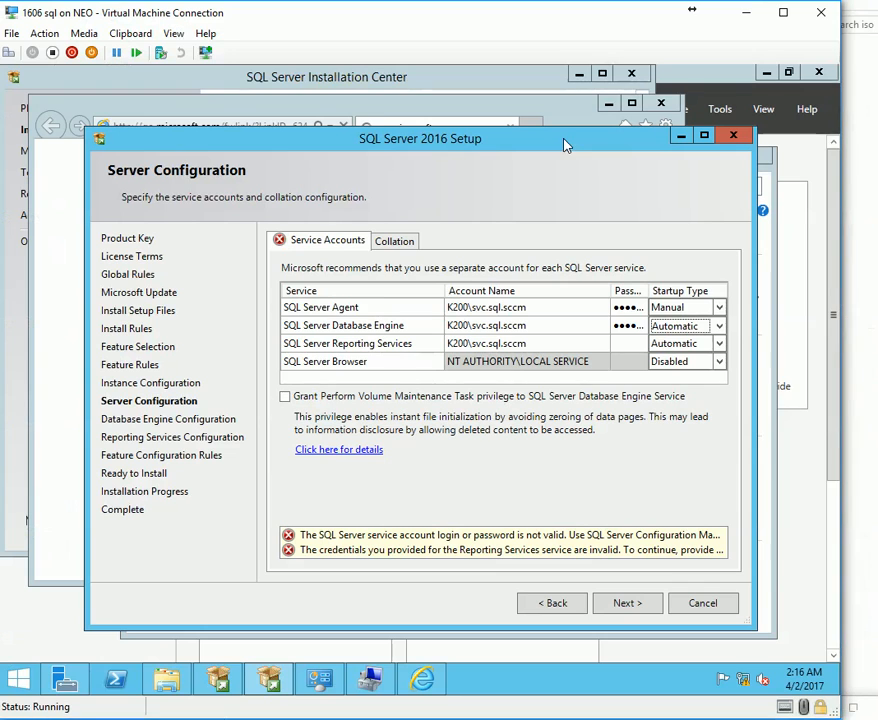
pyautogui.click(622, 343)
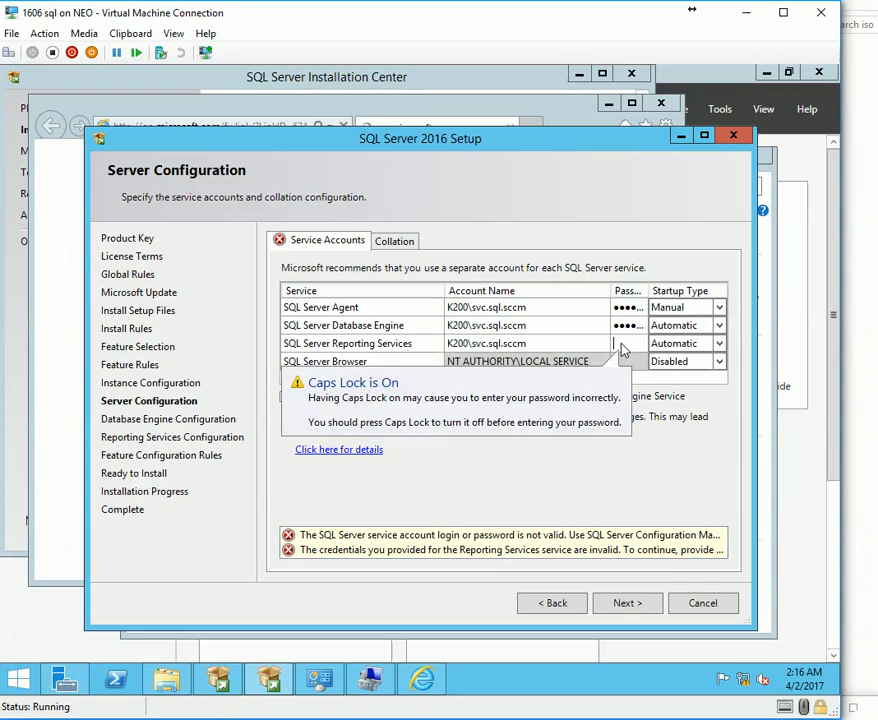
pyautogui.write('••••••')
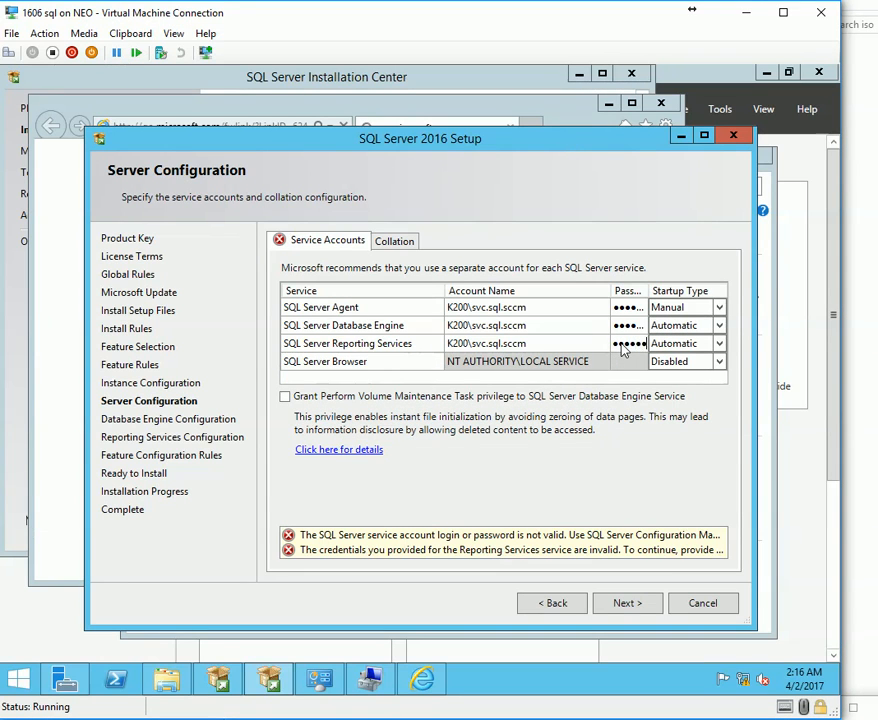
pyautogui.click(386, 240)
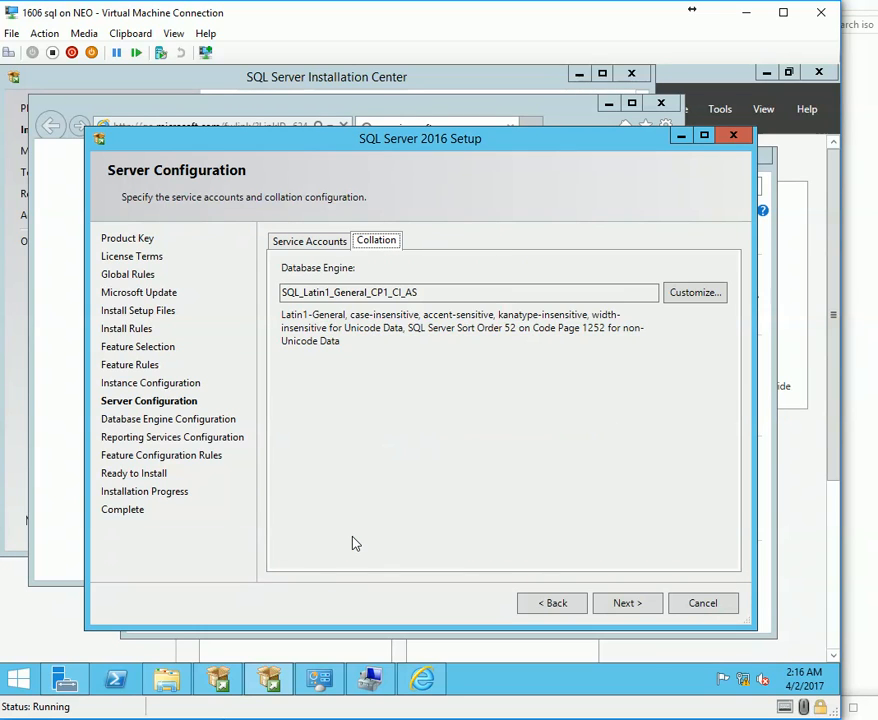
# Inspect the SQL_Latin1_General_CP1_CI_AS collation and its customization options without changing anything.
pyautogui.click(309, 244)
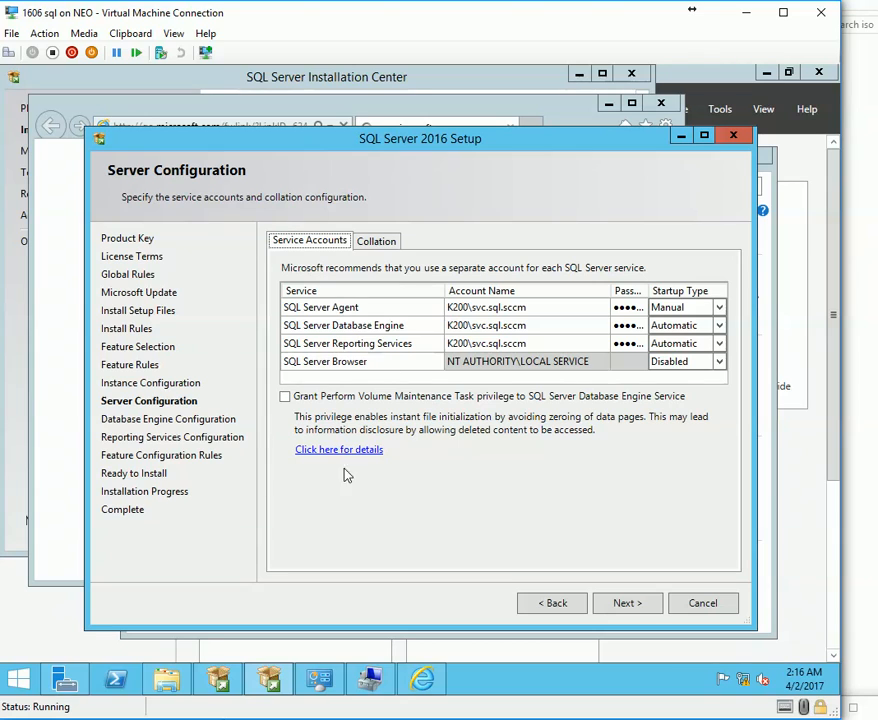
pyautogui.click(376, 241)
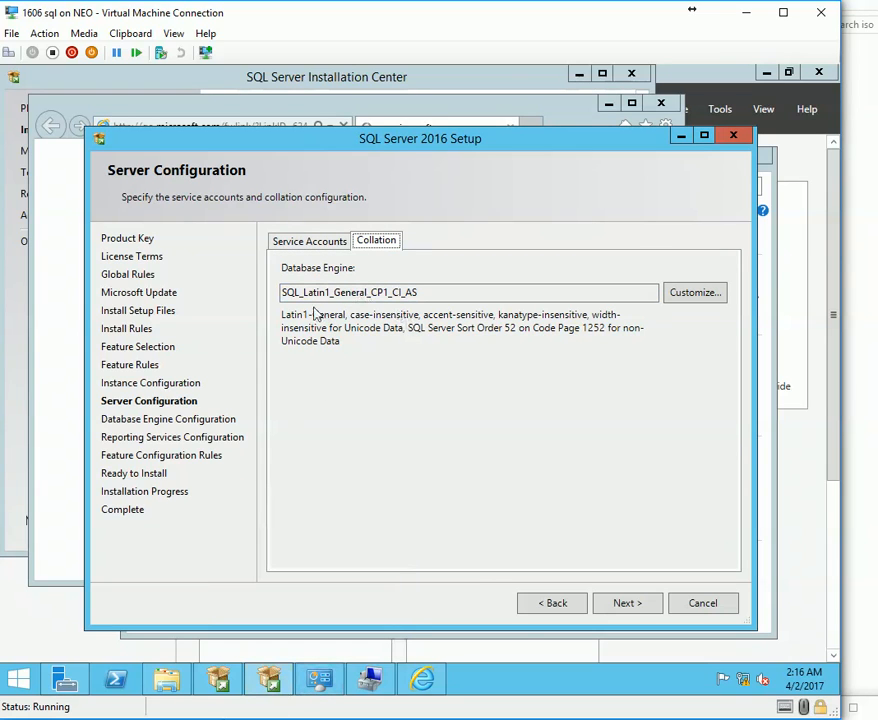
pyautogui.moveTo(301, 293); pyautogui.dragTo(325, 295)
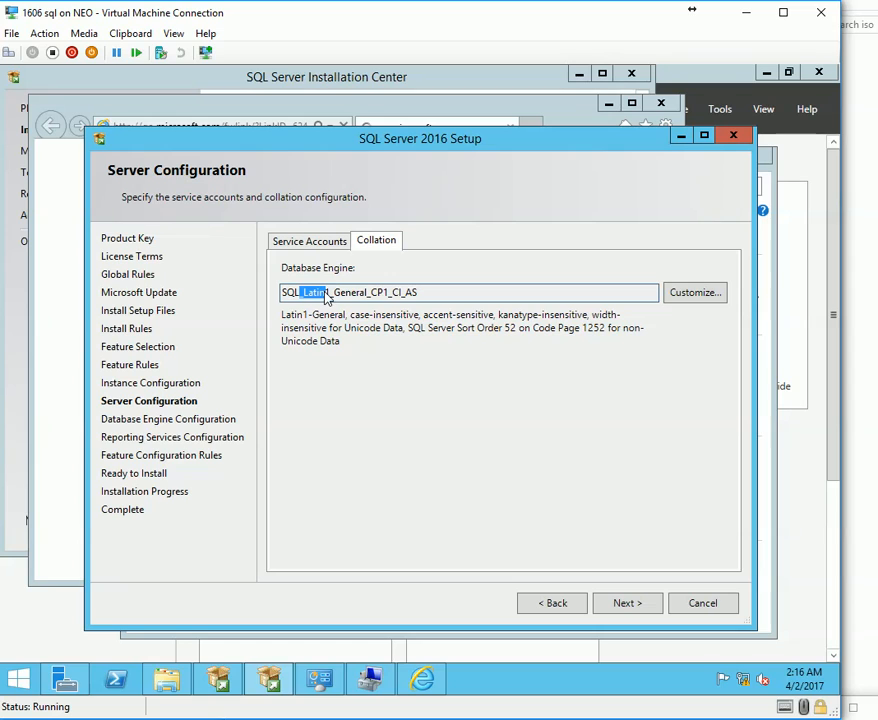
pyautogui.click(347, 299)
pyautogui.click(333, 299)
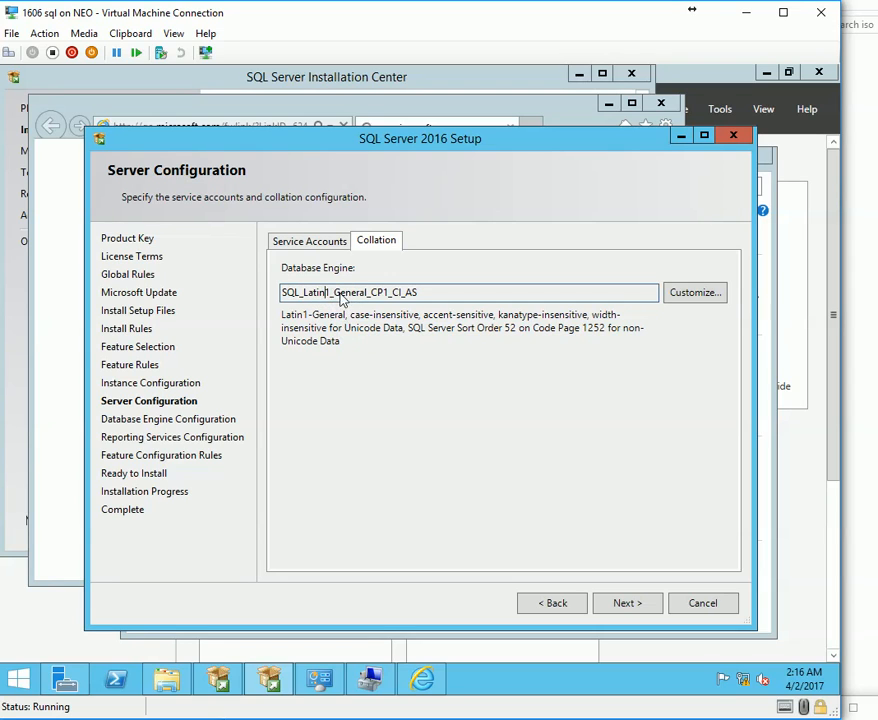
pyautogui.moveTo(333, 297); pyautogui.dragTo(429, 294)
pyautogui.click(438, 298)
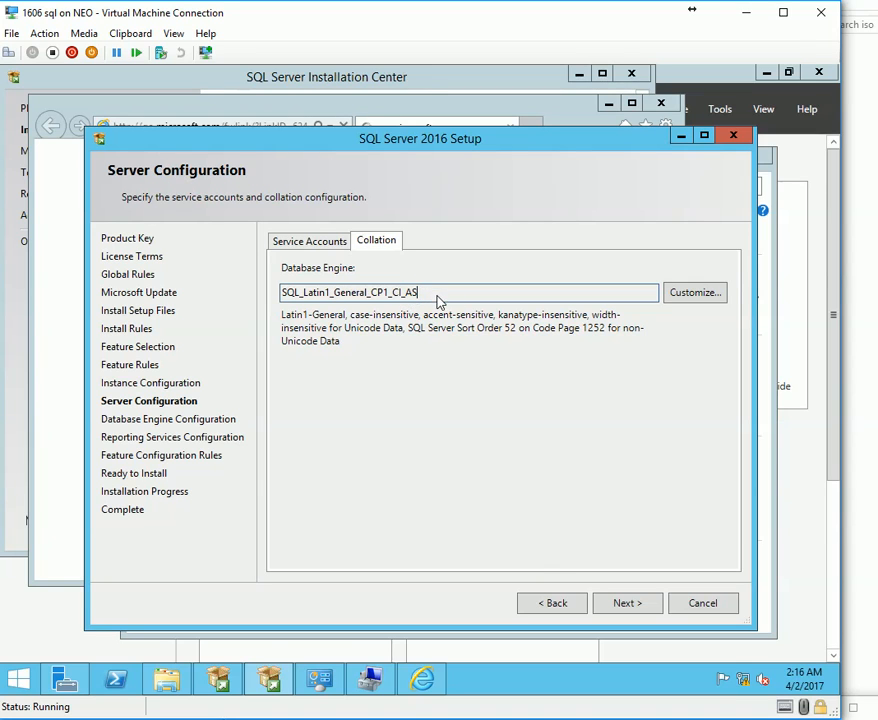
pyautogui.click(713, 294)
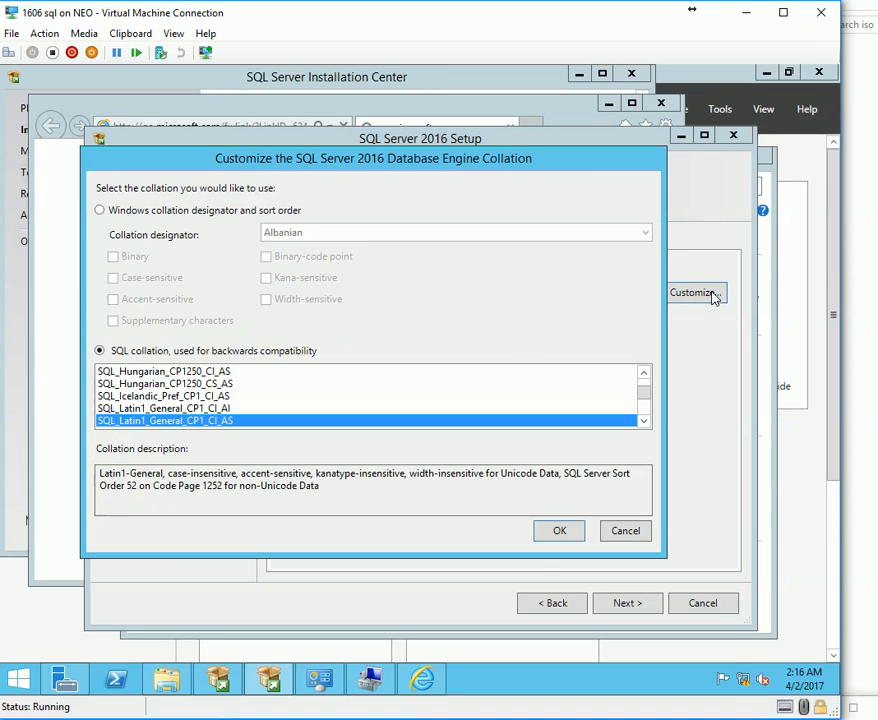
pyautogui.click(643, 421)
pyautogui.click(643, 421)
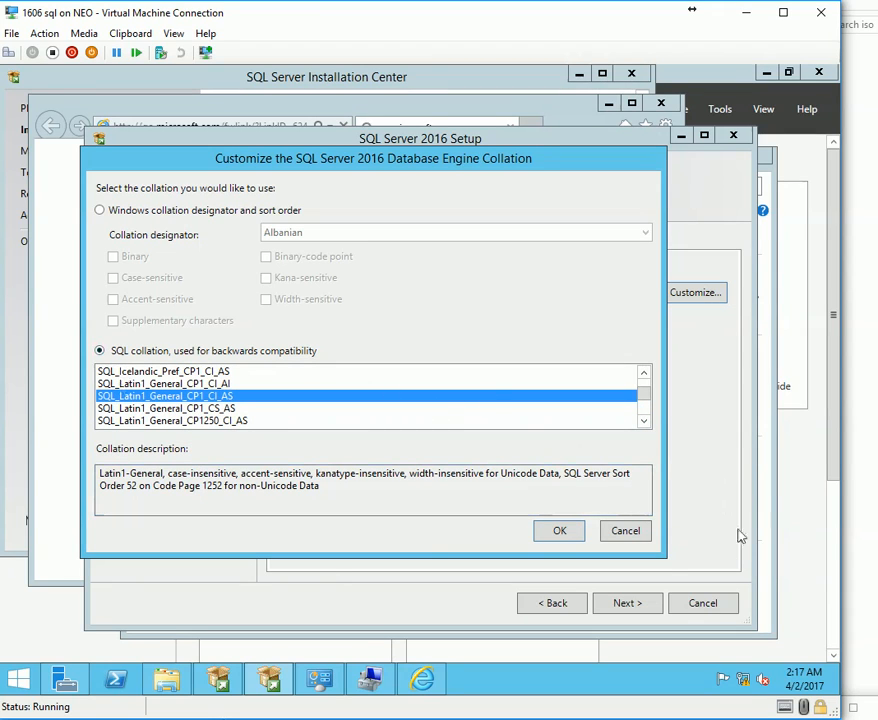
pyautogui.click(625, 531)
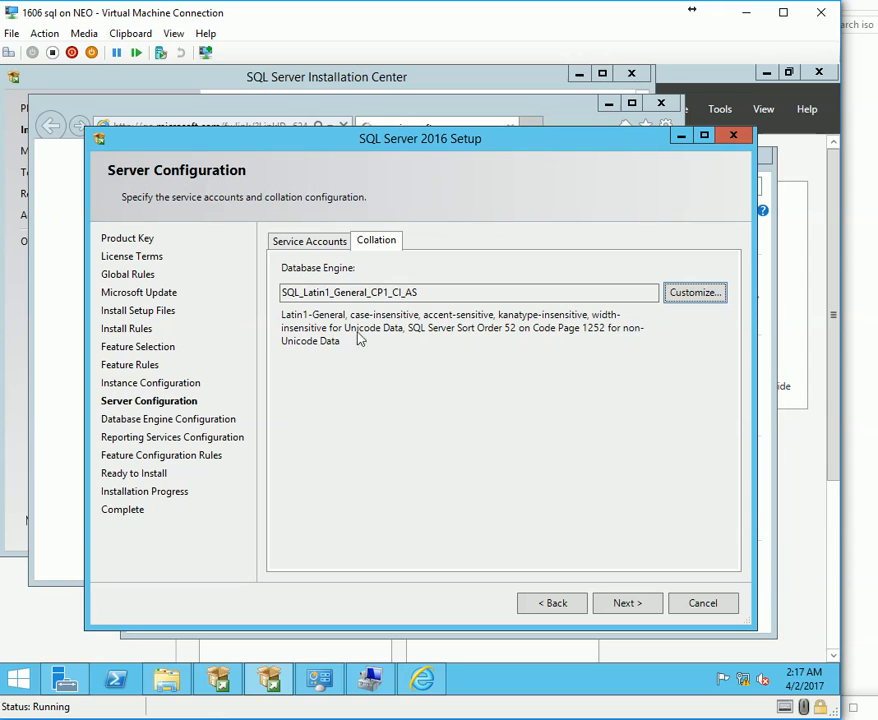
# Reopen collation customization, keep SQL_Latin1_General_CP1_CI_AS, and continue past Server Configuration.
pyautogui.moveTo(416, 292); pyautogui.dragTo(233, 292)
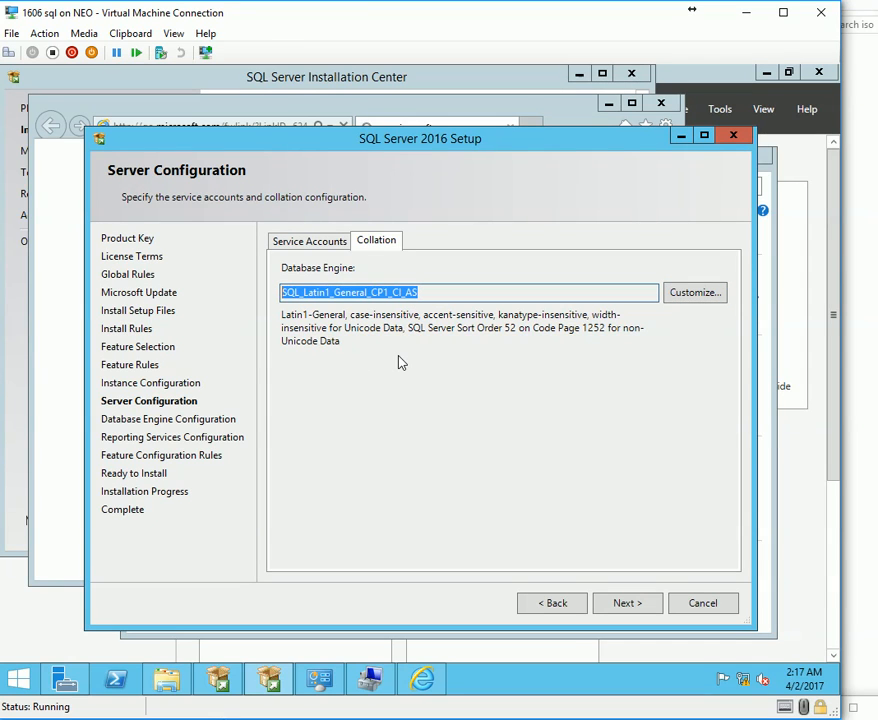
pyautogui.moveTo(298, 293); pyautogui.dragTo(418, 291)
pyautogui.click(410, 292)
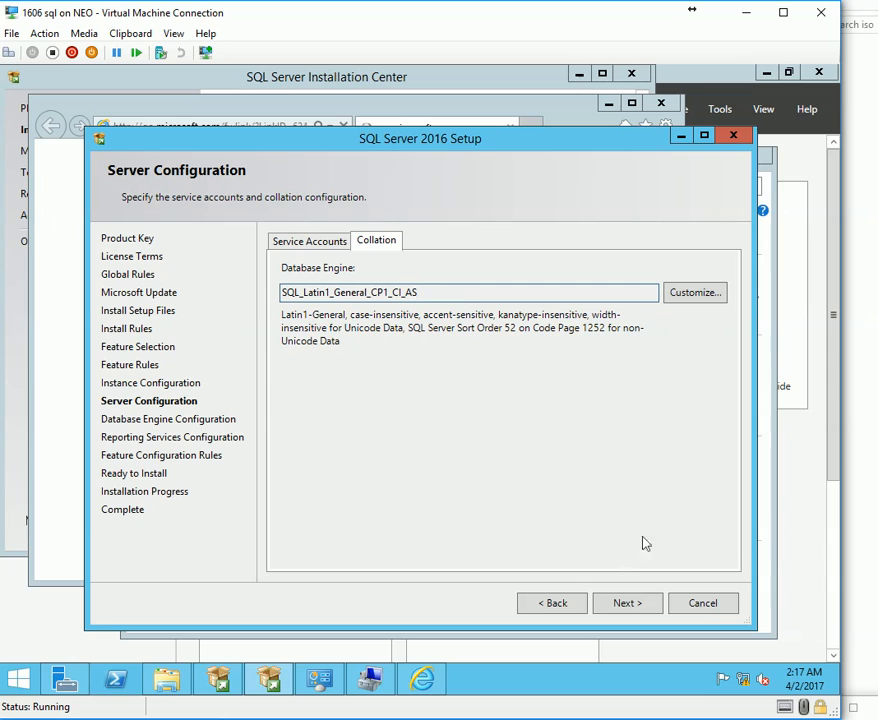
pyautogui.click(700, 300)
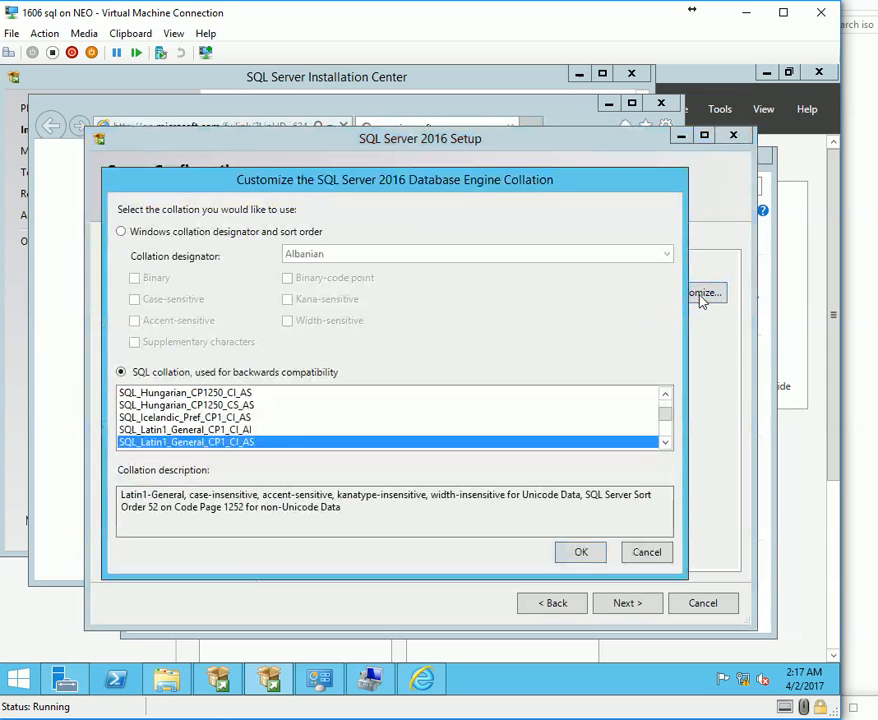
pyautogui.click(665, 444)
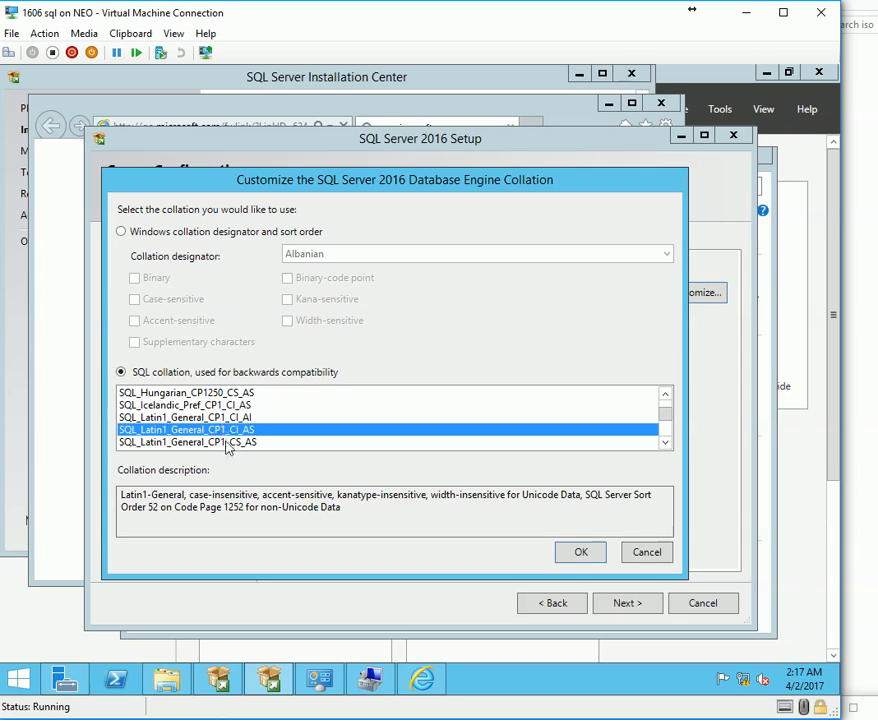
pyautogui.click(665, 443)
pyautogui.doubleClick(665, 443)
pyautogui.doubleClick(665, 443)
pyautogui.doubleClick(665, 443)
pyautogui.doubleClick(665, 443)
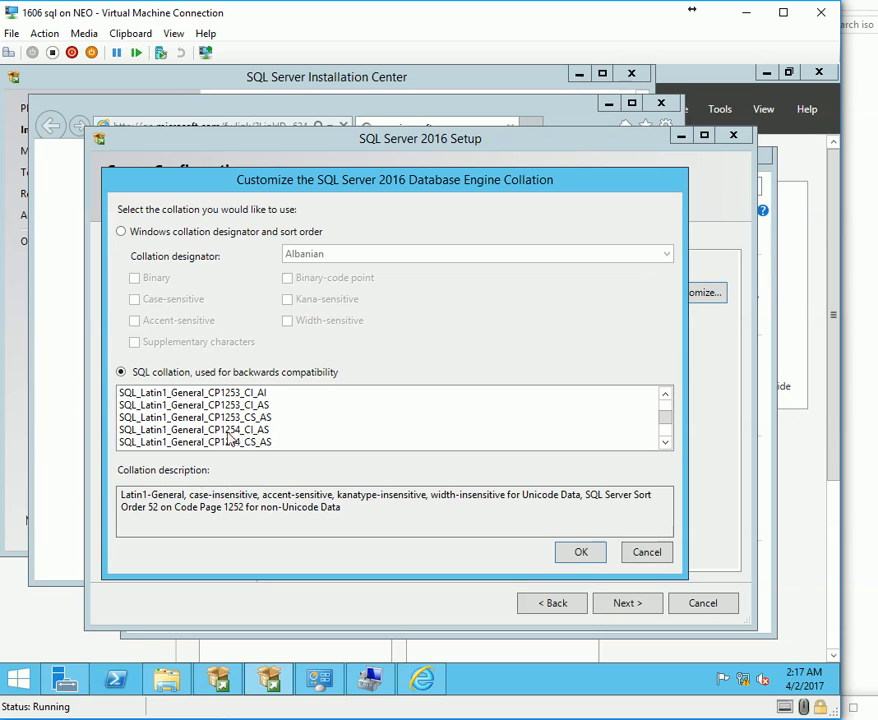
pyautogui.click(583, 551)
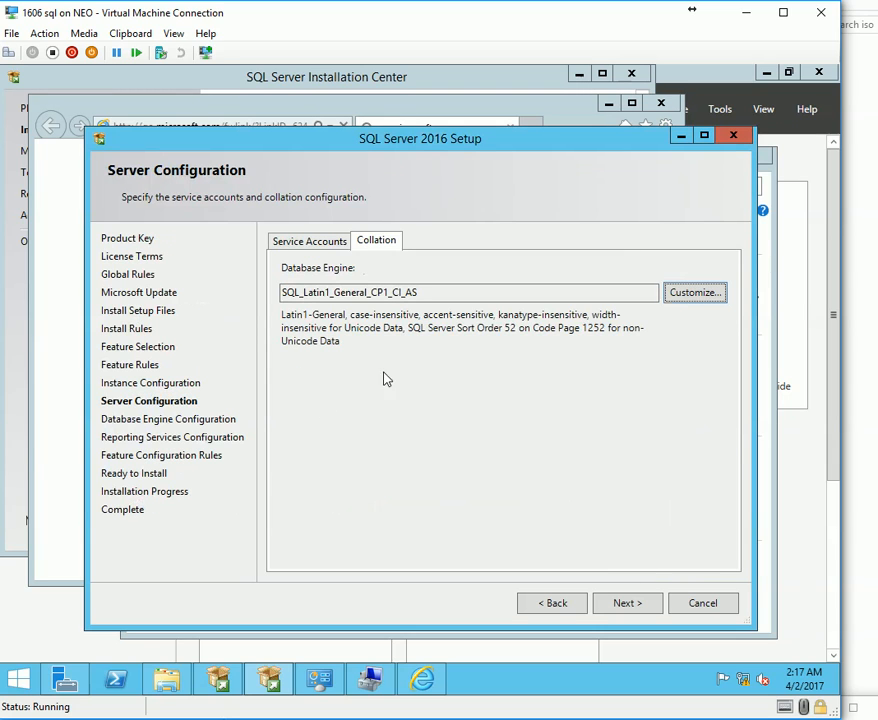
pyautogui.moveTo(425, 292); pyautogui.dragTo(259, 298)
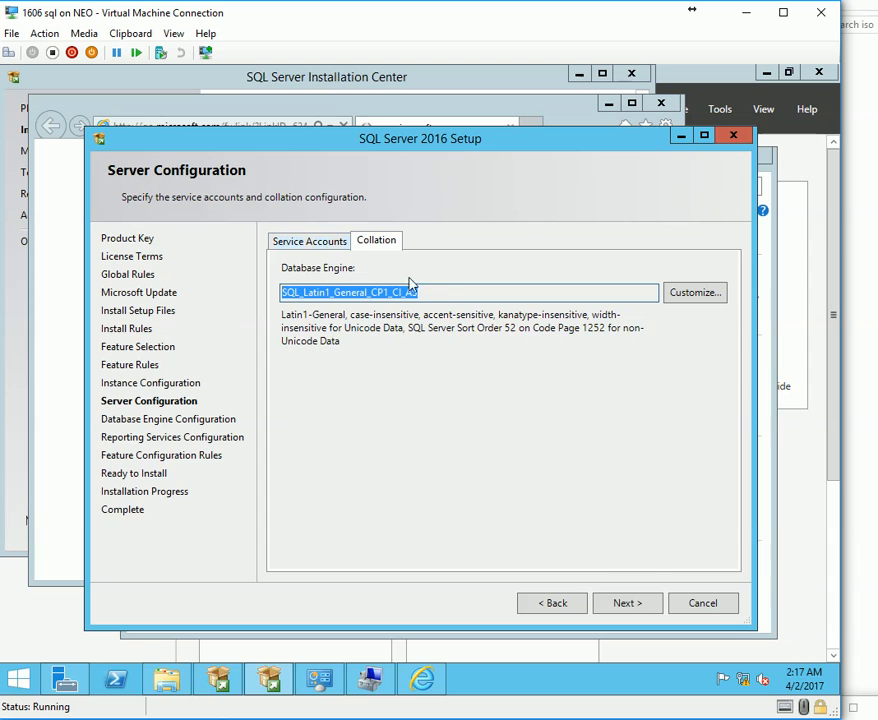
pyautogui.click(376, 241)
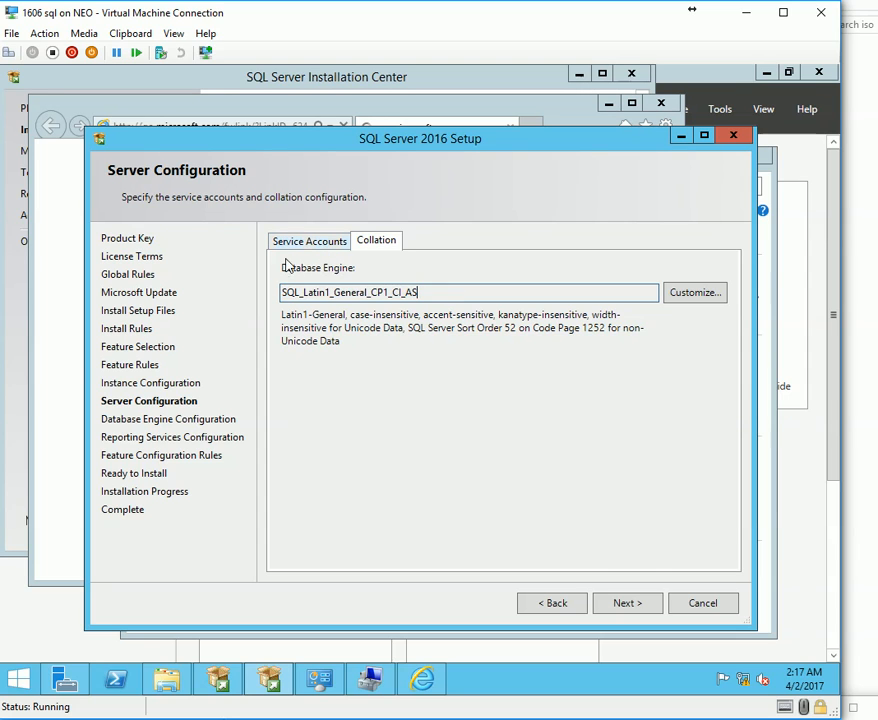
# On Database Engine Configuration, add the current user and svc.sql.sccm as SQL Server administrators.
pyautogui.click(630, 605)
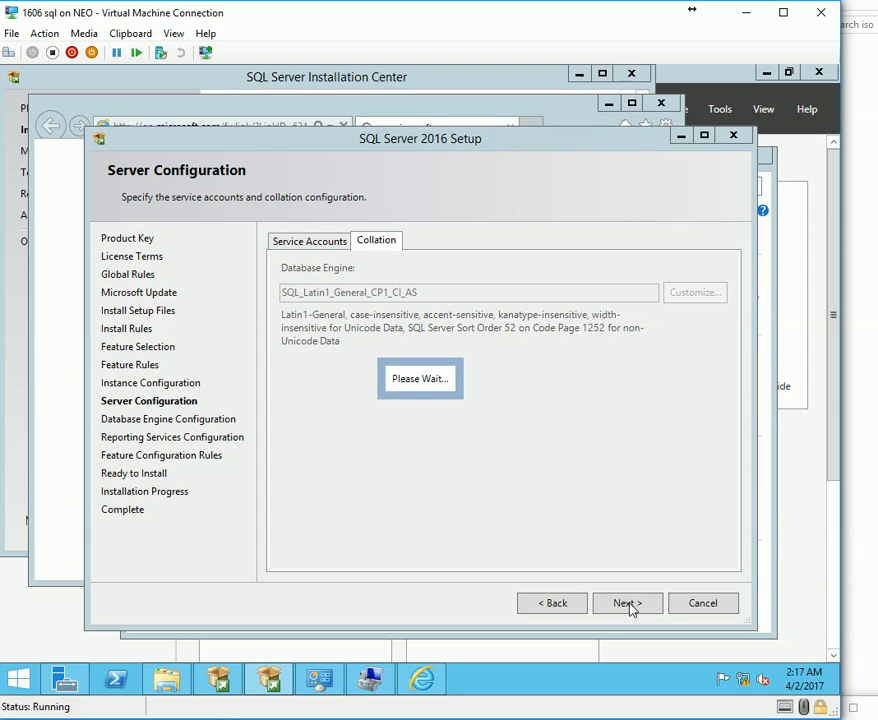
pyautogui.click(634, 620)
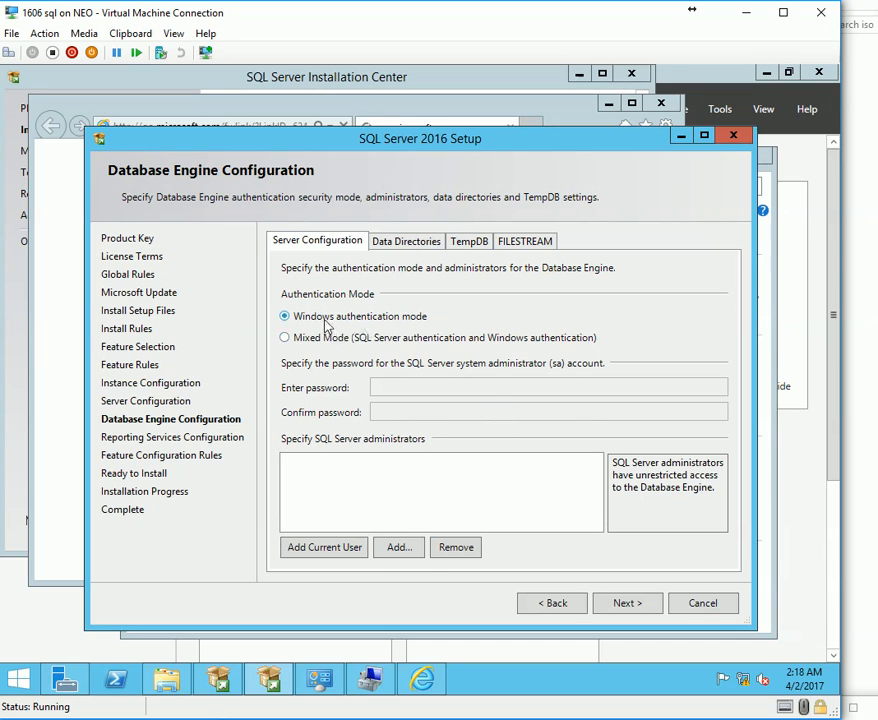
pyautogui.click(338, 547)
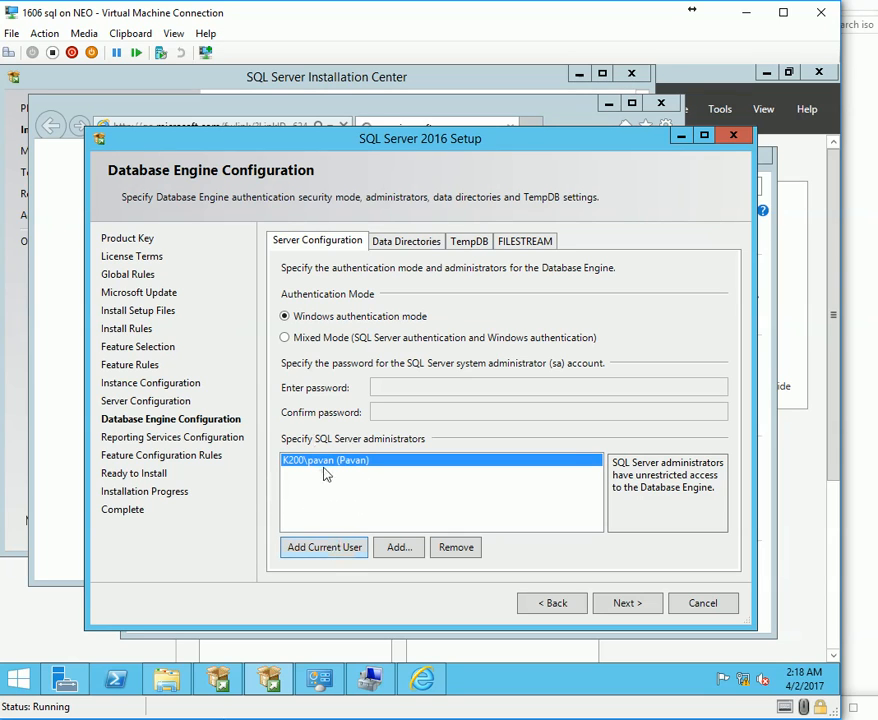
pyautogui.click(398, 552)
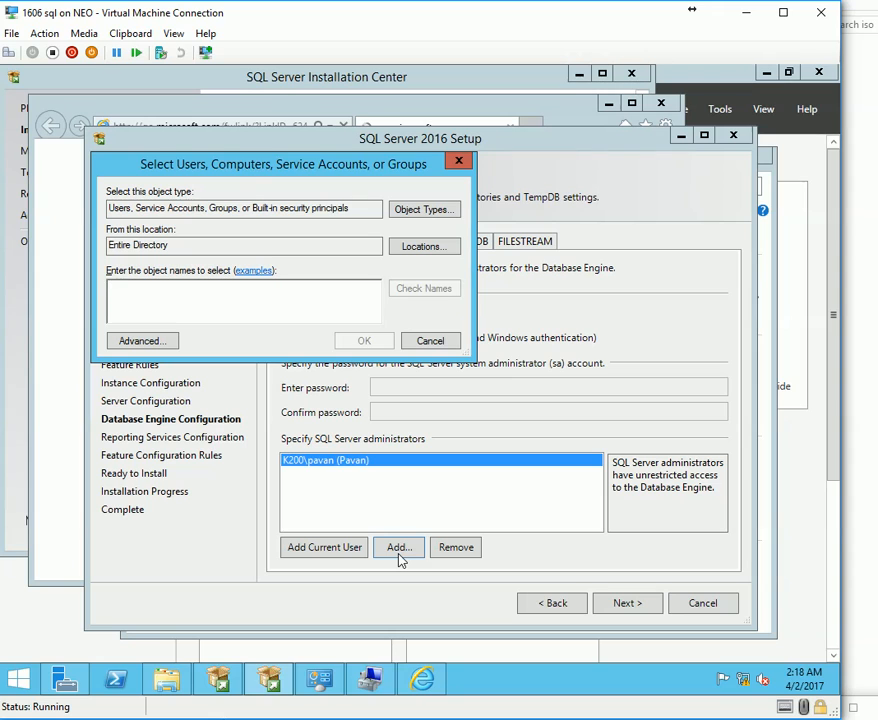
pyautogui.write('SVC.sql.sccm')
pyautogui.hotkey('ctrl', 'k')
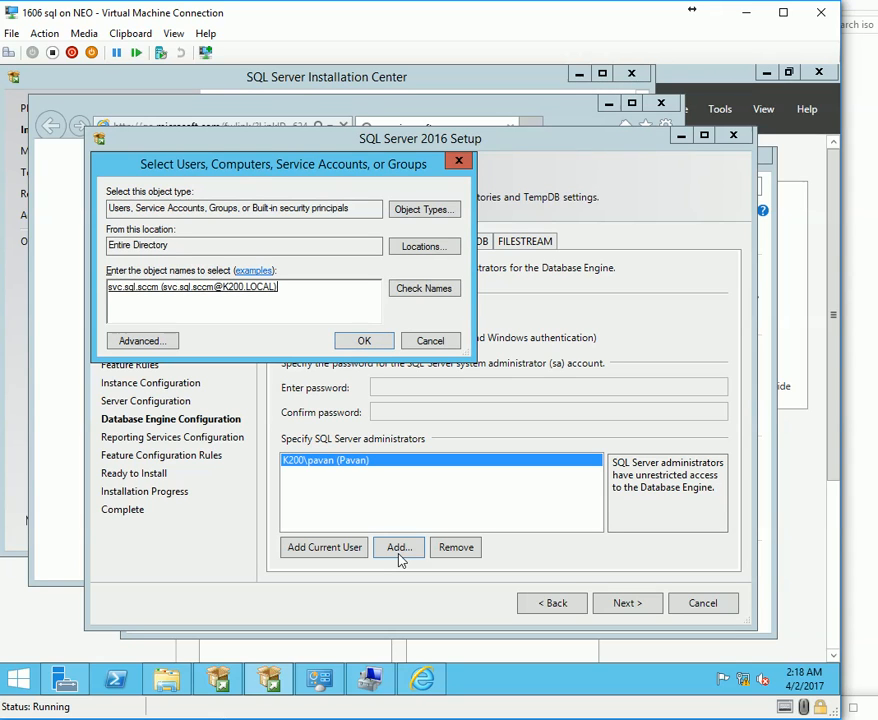
pyautogui.press('Return')
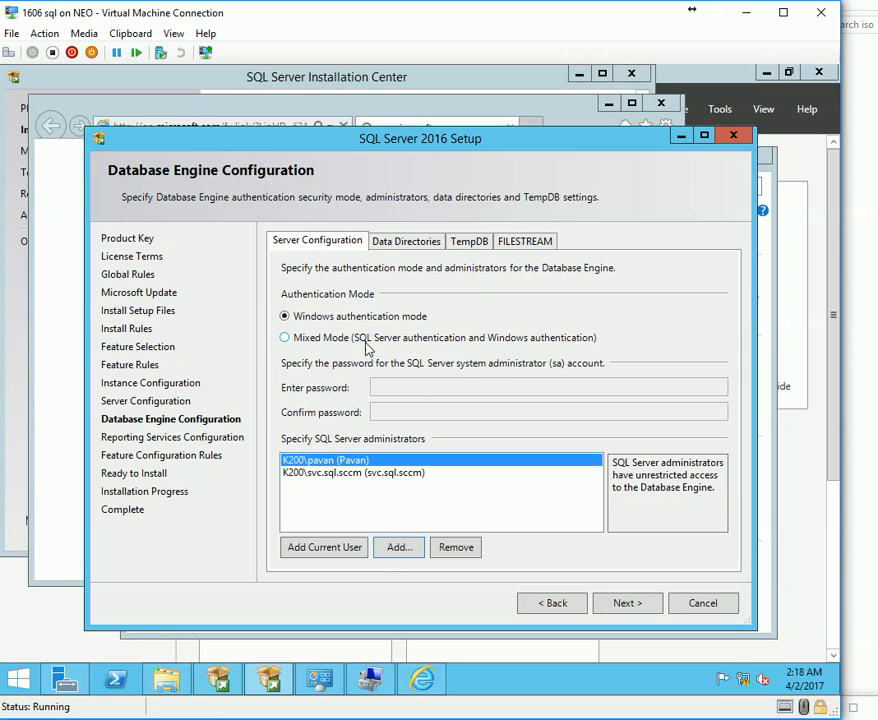
# Try adding DOMAIN_ADMINS as administrator, abandon it when not found, and switch to the SCCM VM.
pyautogui.click(408, 552)
pyautogui.write('DOMAIN_ADMINS')
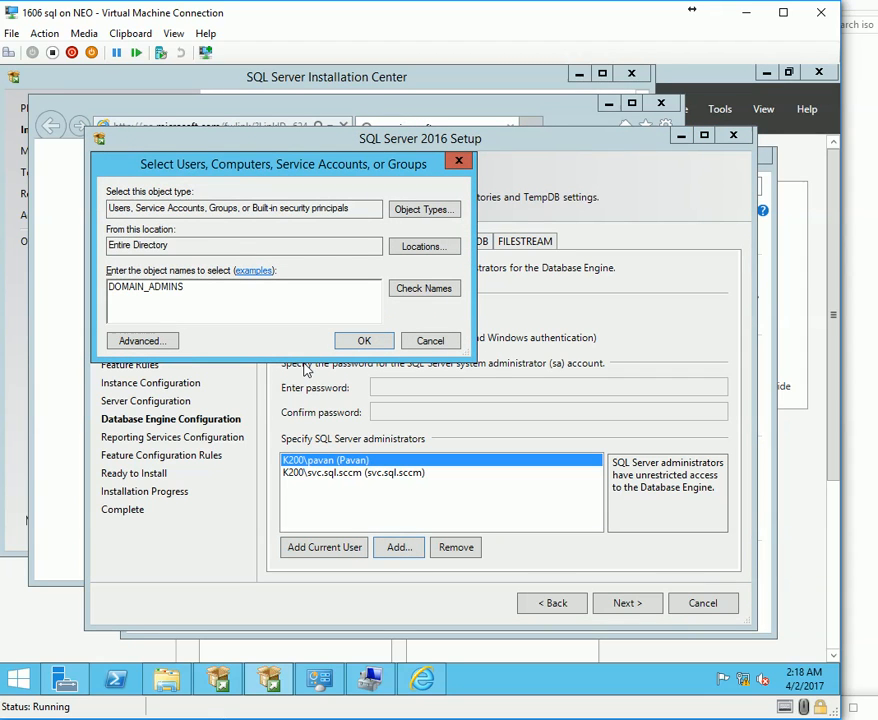
pyautogui.press('Return')
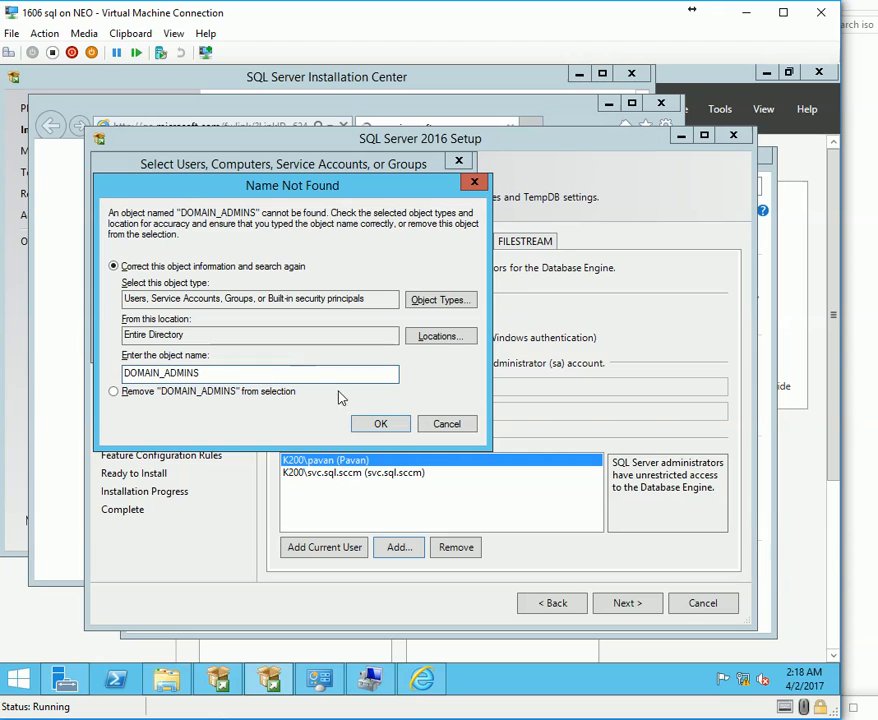
pyautogui.press('Escape')
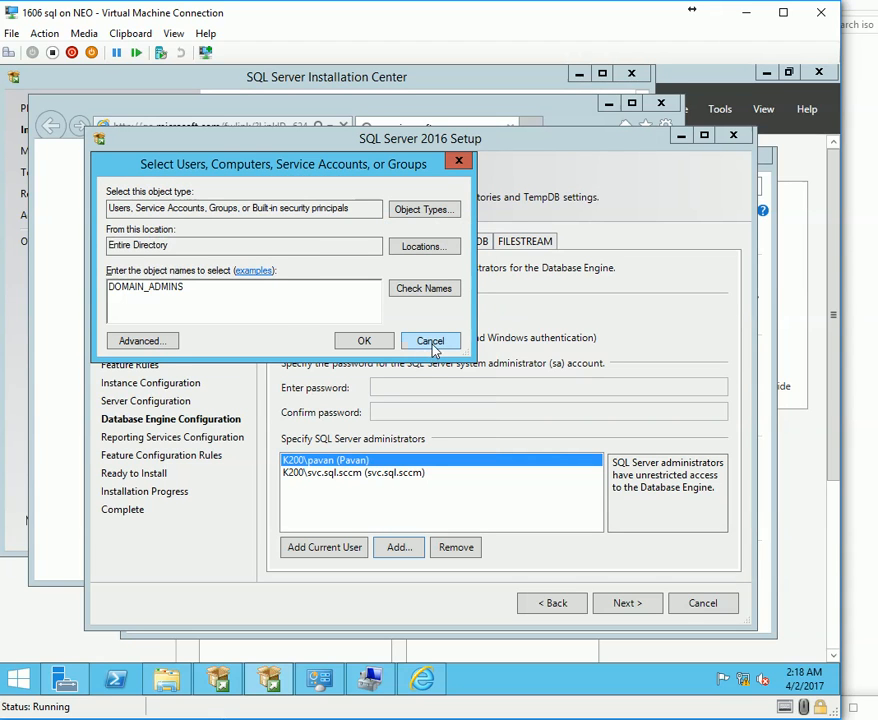
pyautogui.click(432, 341)
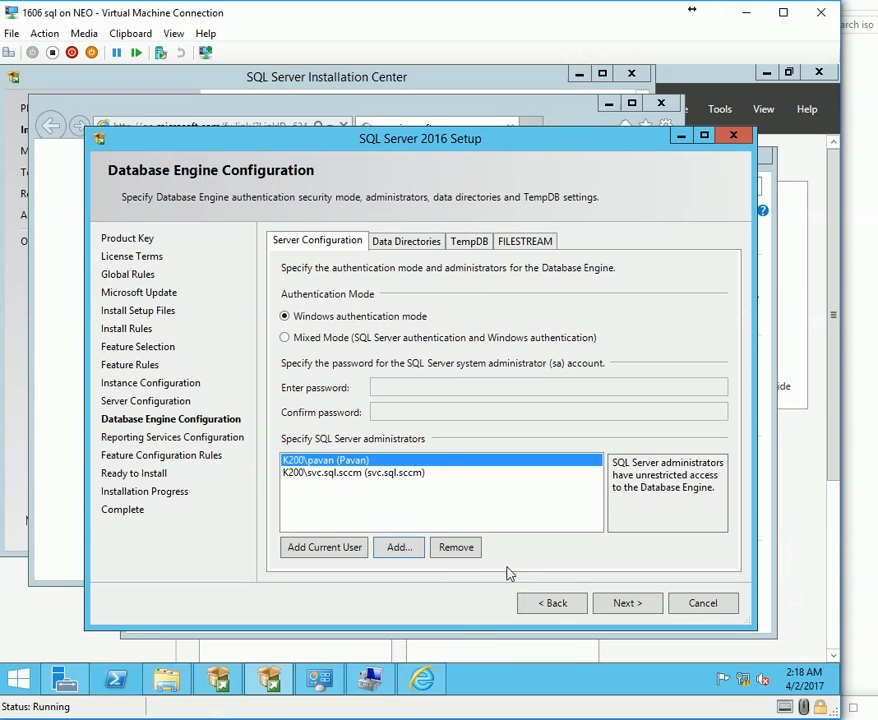
pyautogui.click(624, 604)
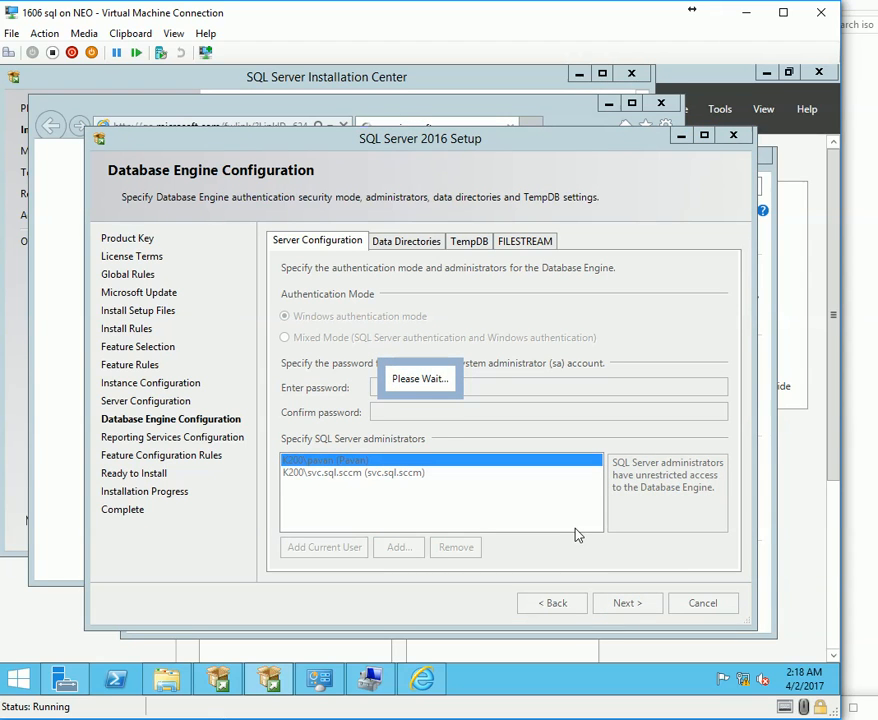
pyautogui.click(558, 603)
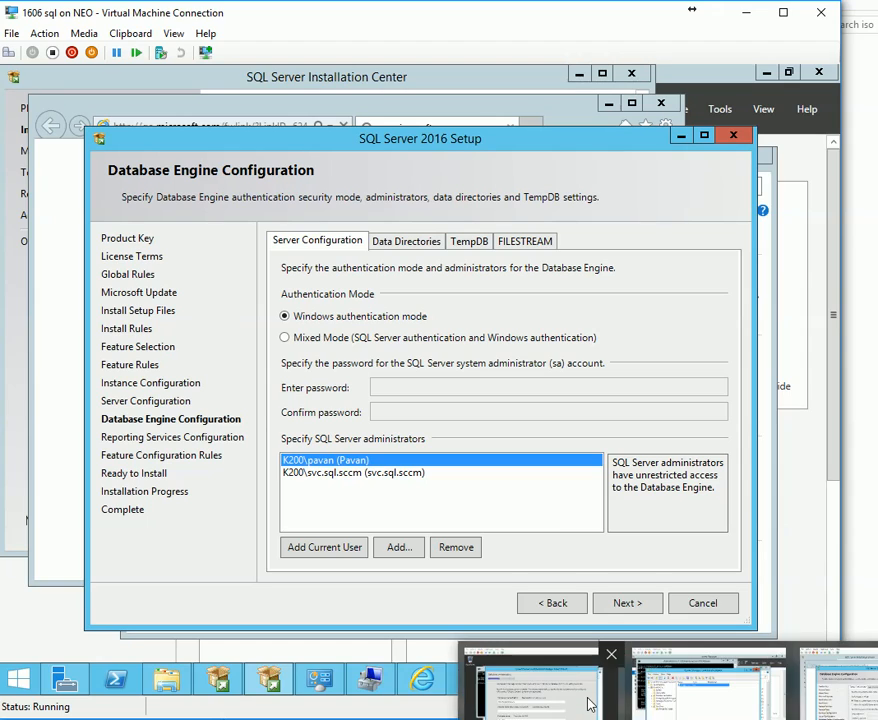
pyautogui.click(589, 704)
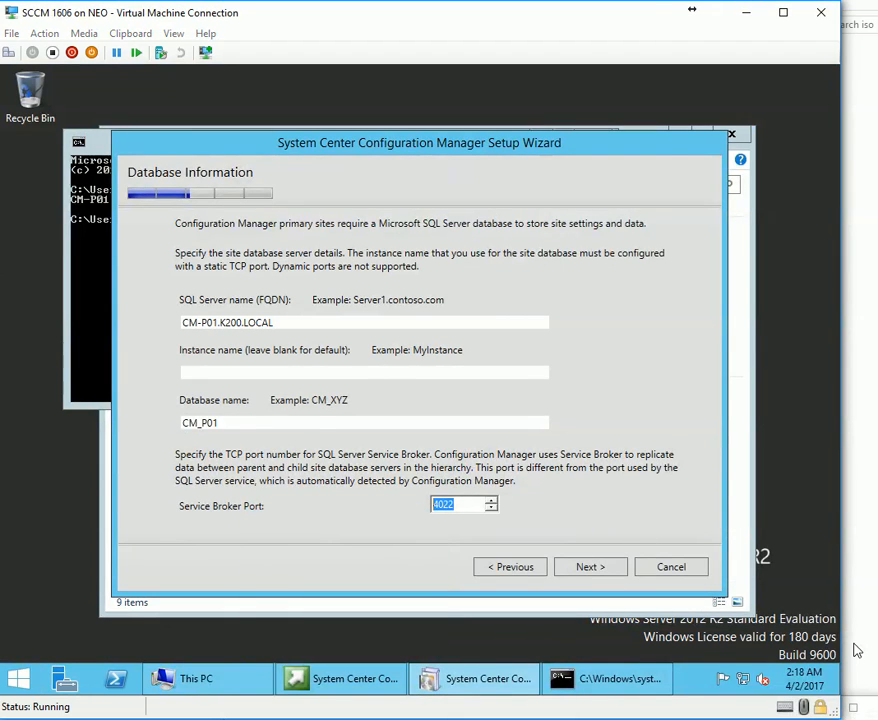
# On the domain controller, locate the existing user in My Users and copy it.
pyautogui.hotkey('alt', 'Tab')
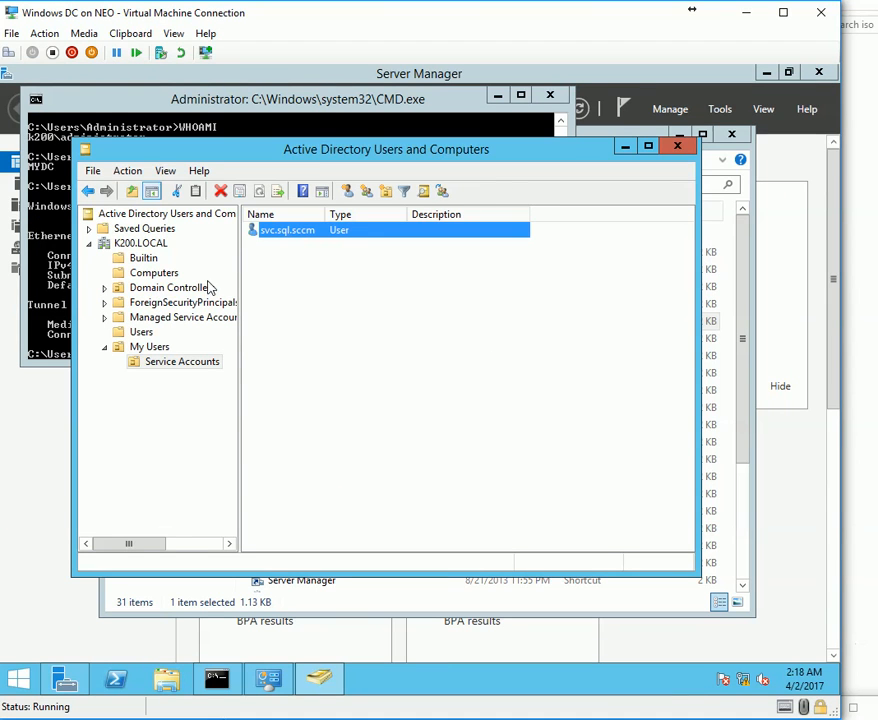
pyautogui.click(150, 272)
pyautogui.rightClick(283, 230)
pyautogui.click(165, 362)
pyautogui.click(152, 347)
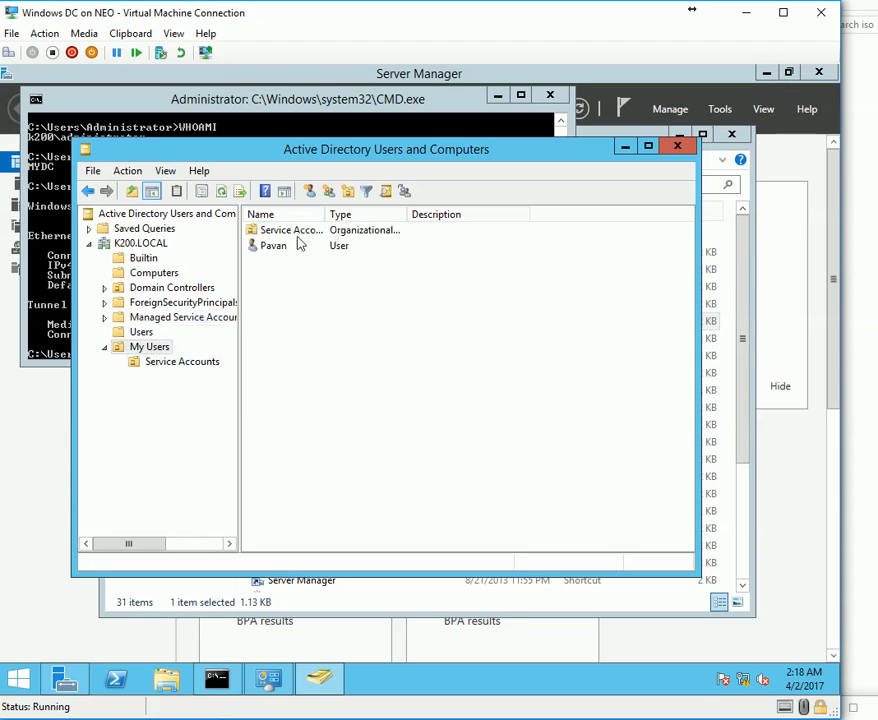
pyautogui.rightClick(290, 247)
pyautogui.click(351, 258)
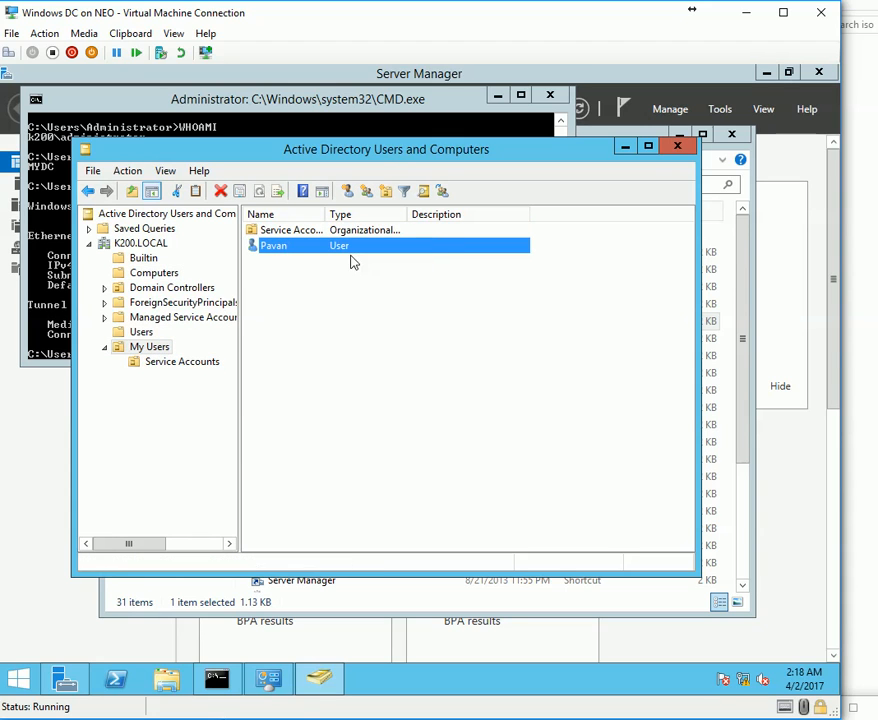
# Enter the new user's first name and a confirmed password, then finish creating the account.
pyautogui.write('vINAY')
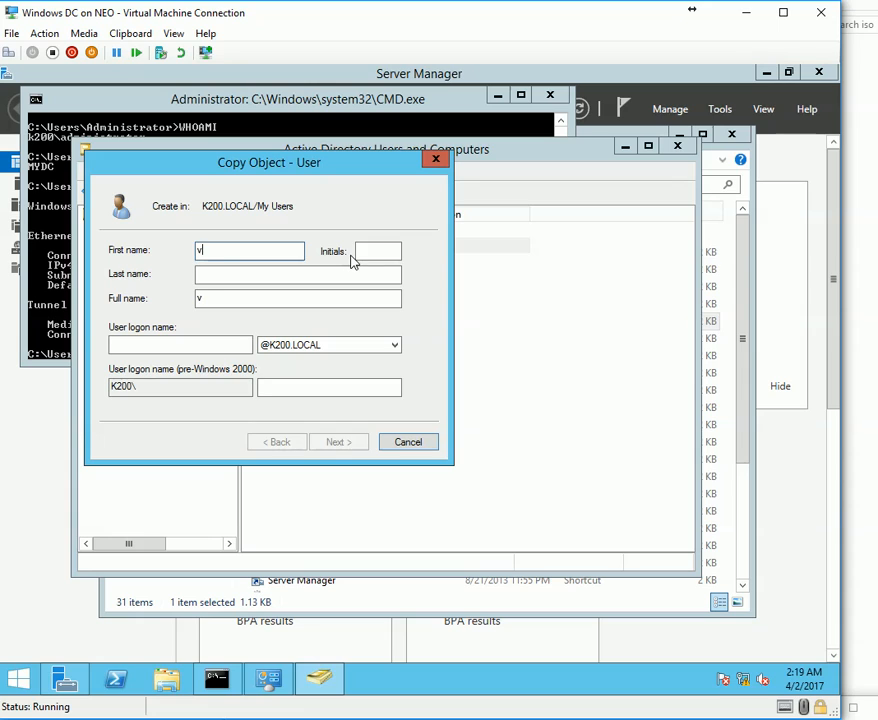
pyautogui.press('BackSpace')
pyautogui.press('BackSpace')
pyautogui.press('BackSpace')
pyautogui.write('Vinay')
pyautogui.press('Tab')
pyautogui.press('Tab')
pyautogui.press('Tab')
pyautogui.press('Tab')
pyautogui.write('Vinay')
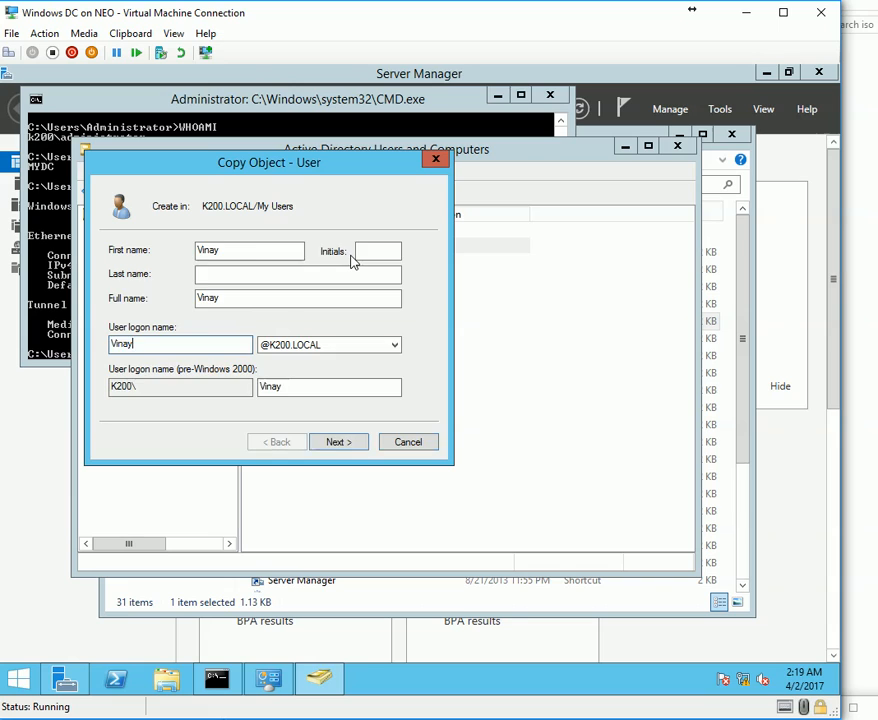
pyautogui.press('Return')
pyautogui.write('P••••••••')
pyautogui.press('Tab')
pyautogui.write('••••••••••••')
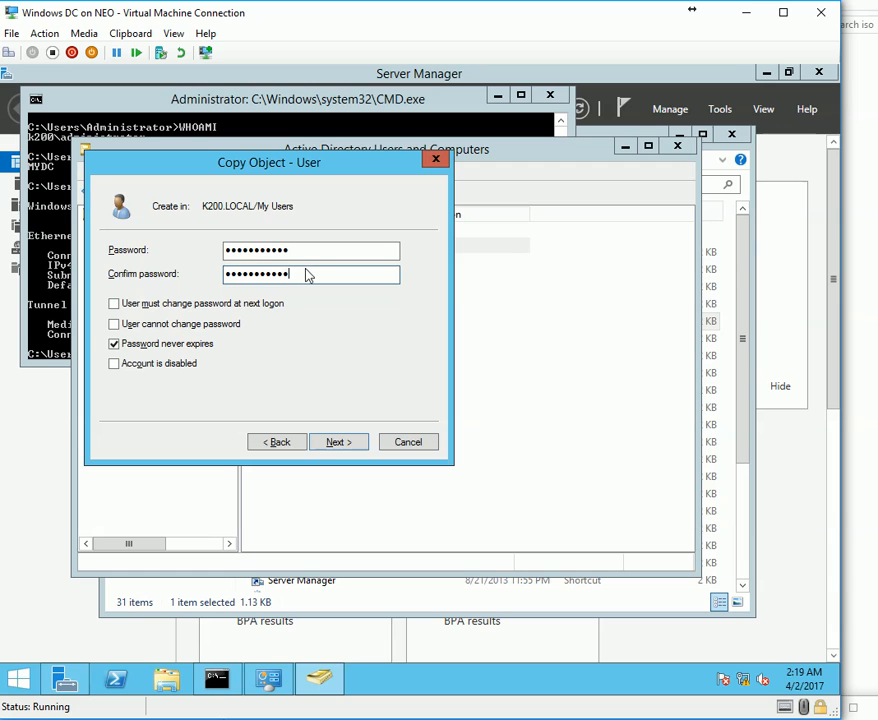
pyautogui.press('Return')
pyautogui.press('Return')
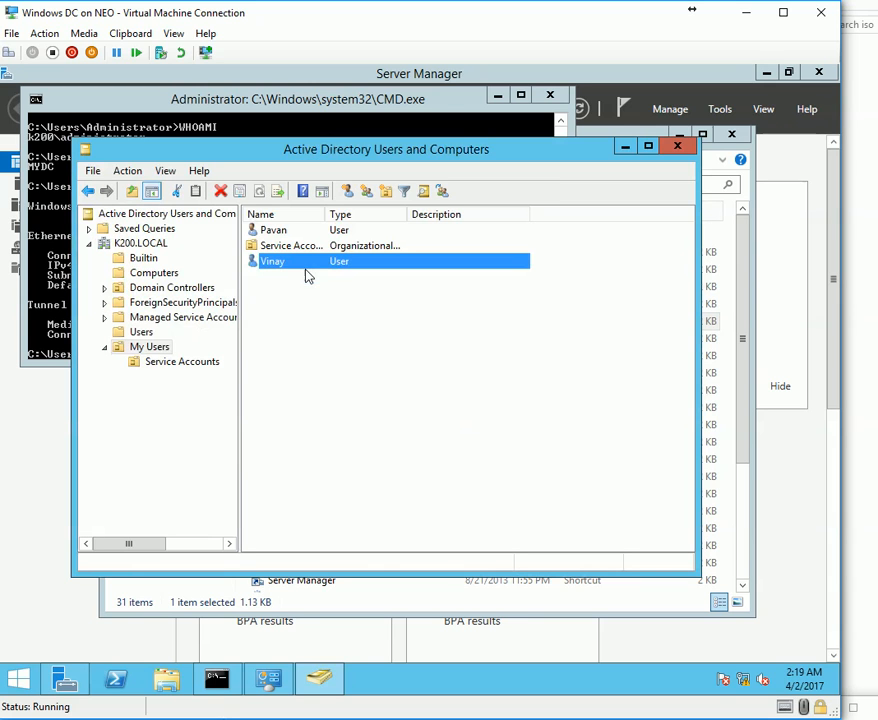
pyautogui.click(152, 274)
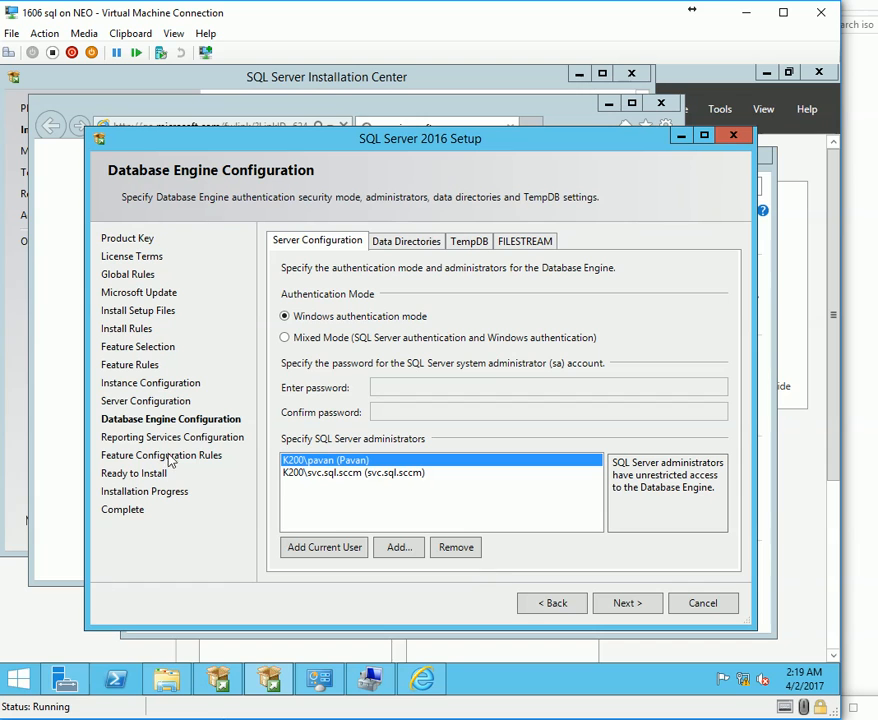
# Add the new domain user, verified by name, to the SQL VM's local Administrators group.
pyautogui.rightClick(18, 680)
pyautogui.click(62, 424)
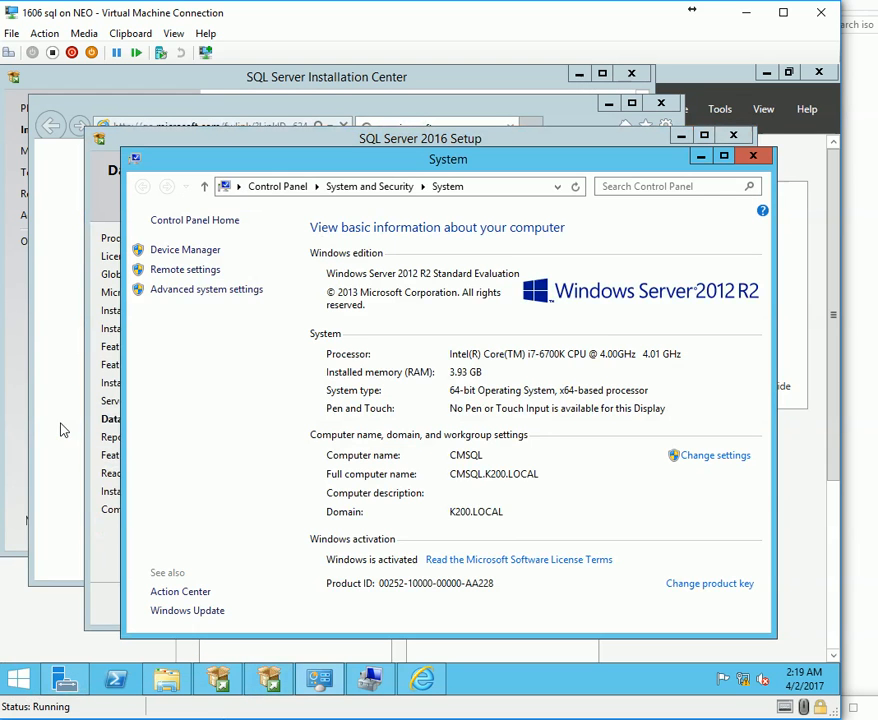
pyautogui.click(369, 680)
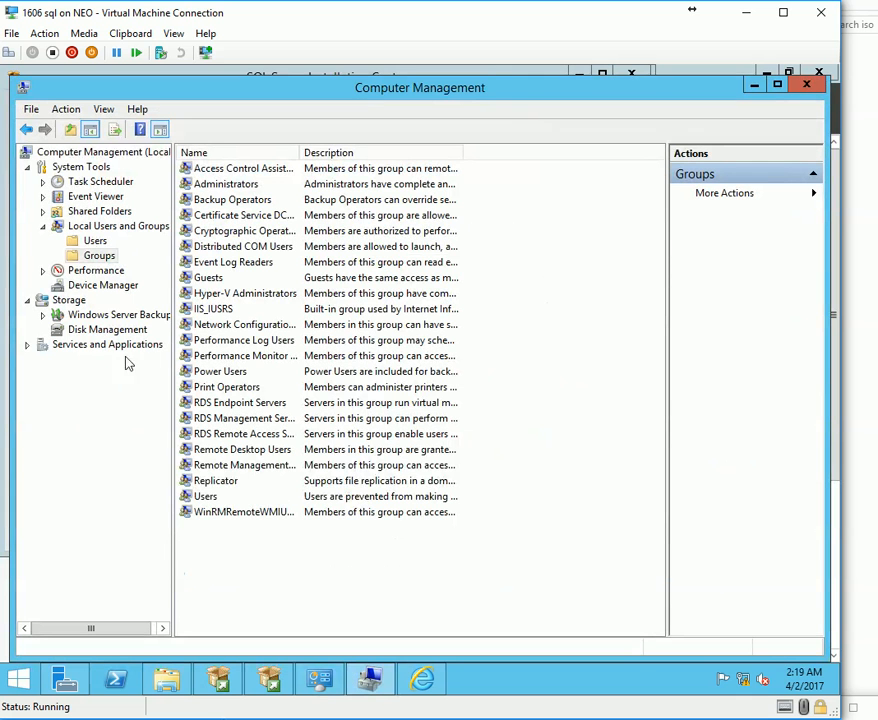
pyautogui.doubleClick(228, 184)
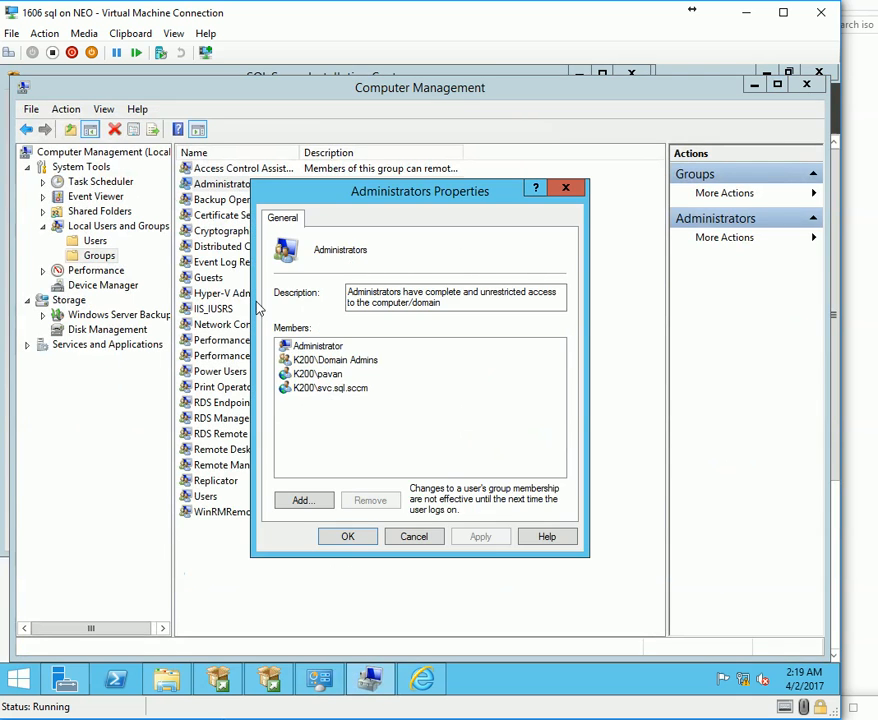
pyautogui.click(303, 500)
pyautogui.write('V')
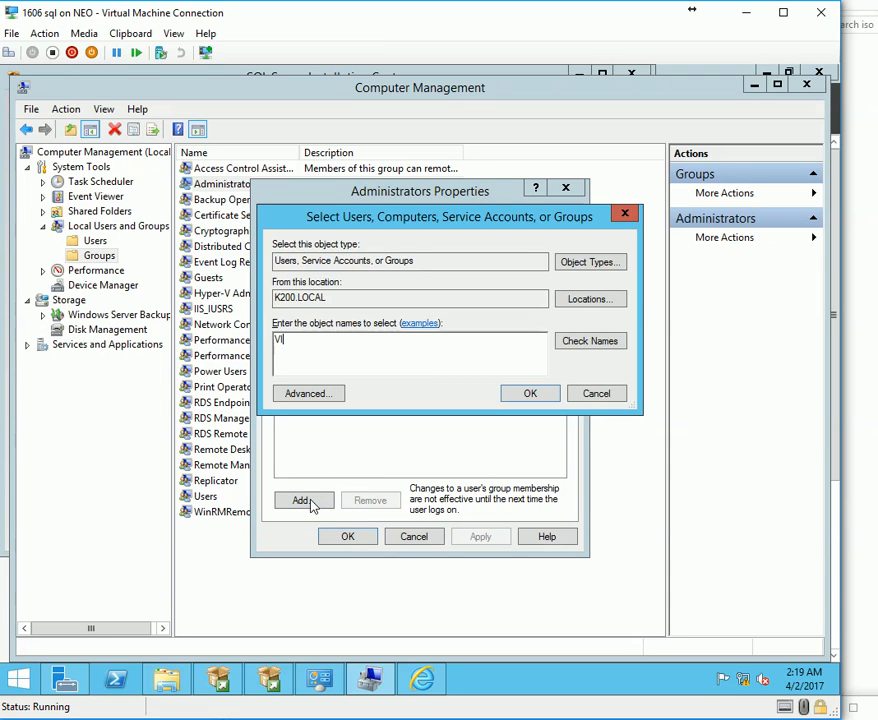
pyautogui.write('INAY')
pyautogui.hotkey('ctrl', 'k')
pyautogui.click(530, 393)
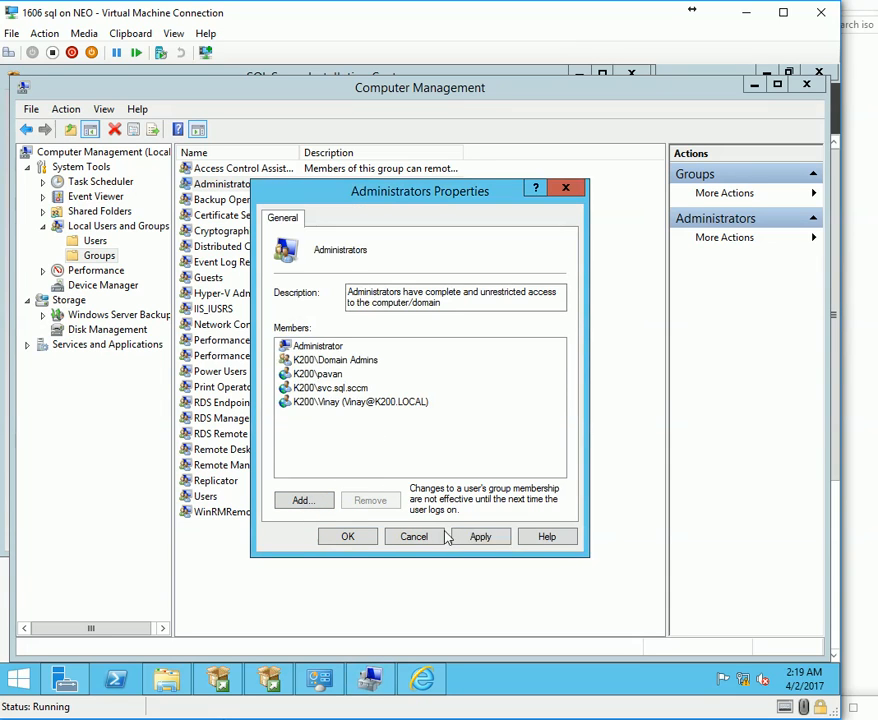
pyautogui.click(474, 542)
pyautogui.click(345, 536)
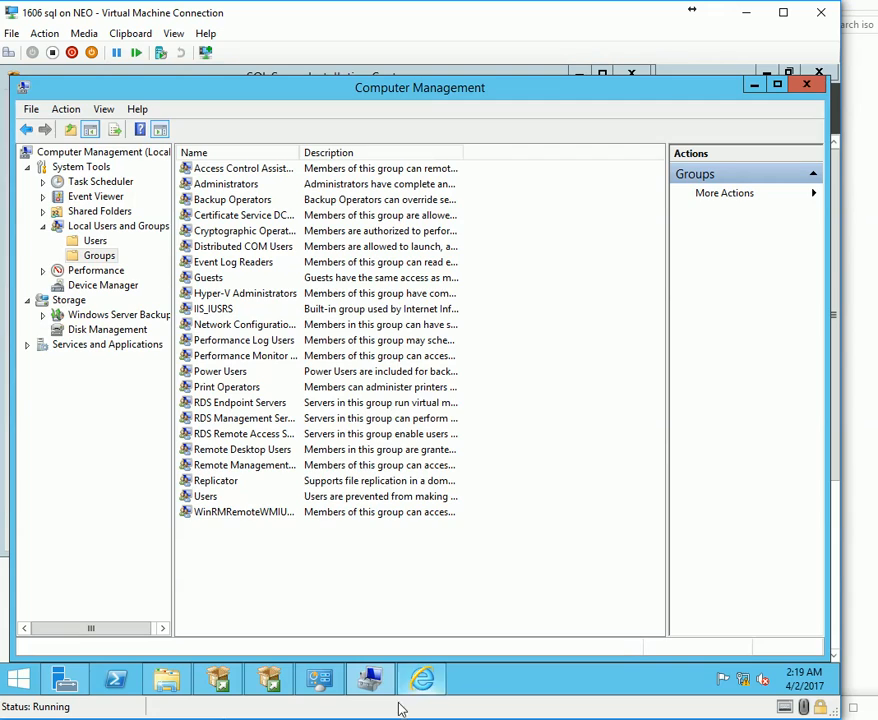
pyautogui.click(371, 686)
# Add the new domain user as a SQL Server administrator in Database Engine Configuration.
pyautogui.click(752, 156)
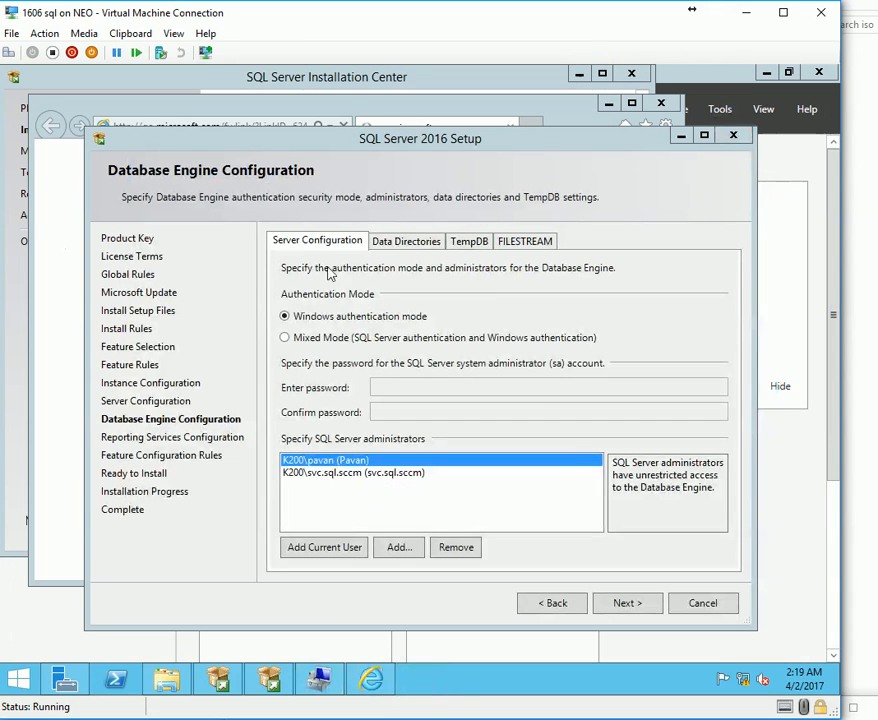
pyautogui.click(398, 549)
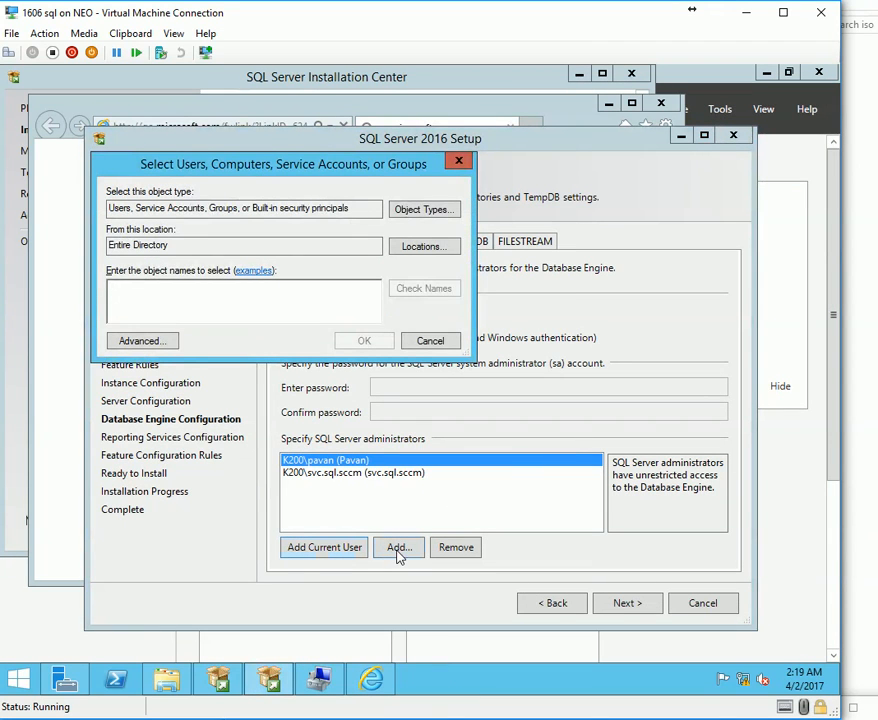
pyautogui.write('Vinay')
pyautogui.hotkey('ctrl', 'k')
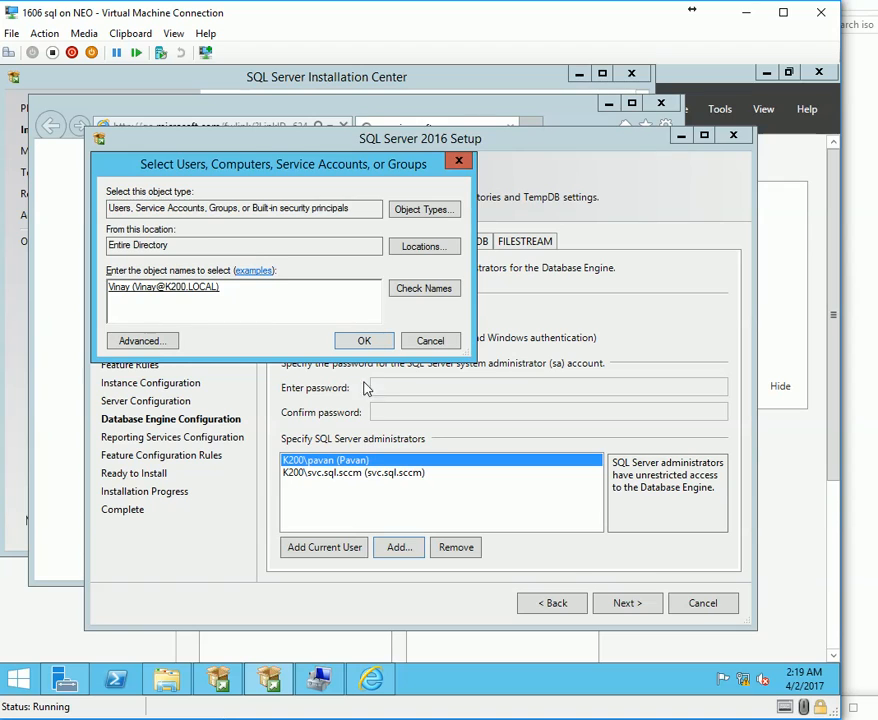
pyautogui.press('Return')
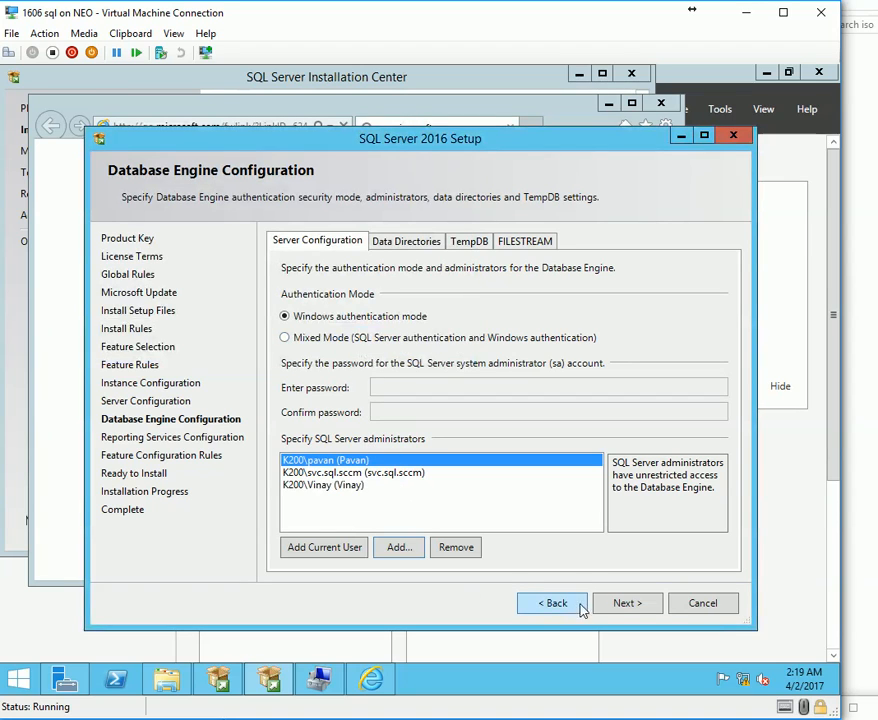
# Move through Reporting Services and the rule checks to Ready to Install, then start installation.
pyautogui.click(638, 604)
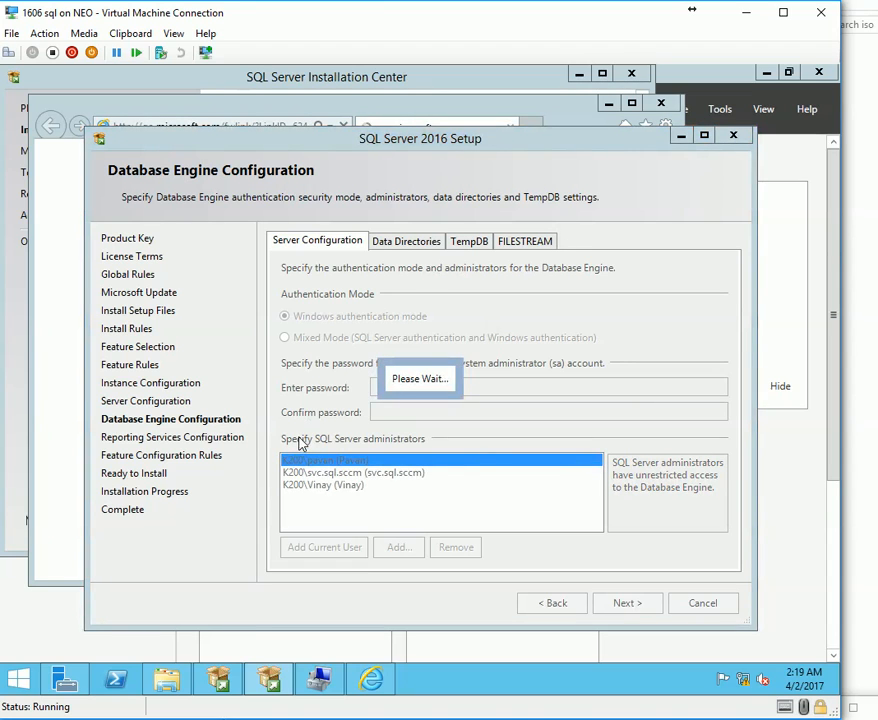
pyautogui.click(651, 604)
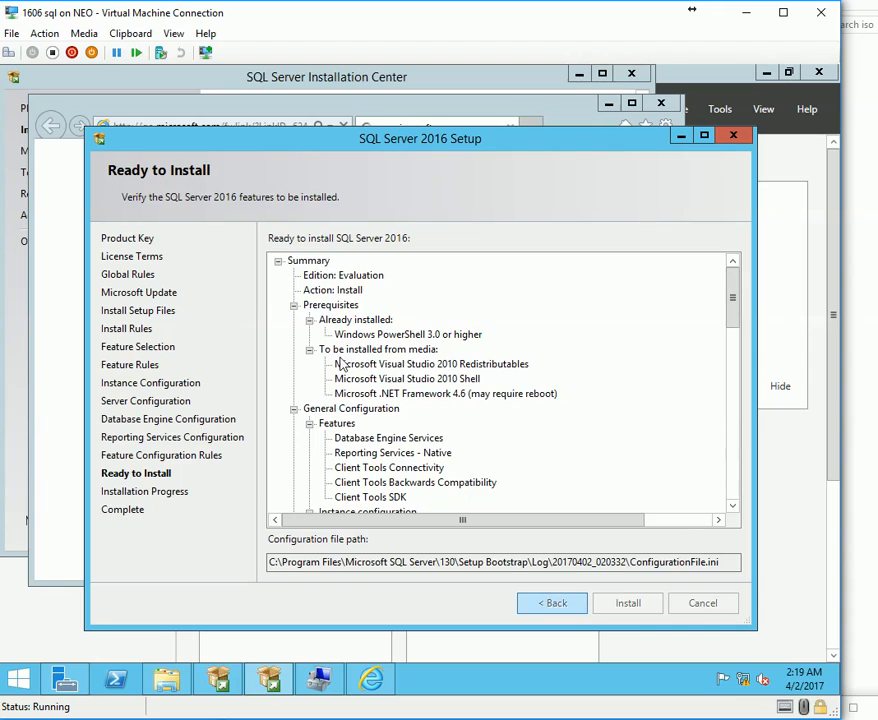
pyautogui.hotkey('alt', 'b')
pyautogui.click(315, 291)
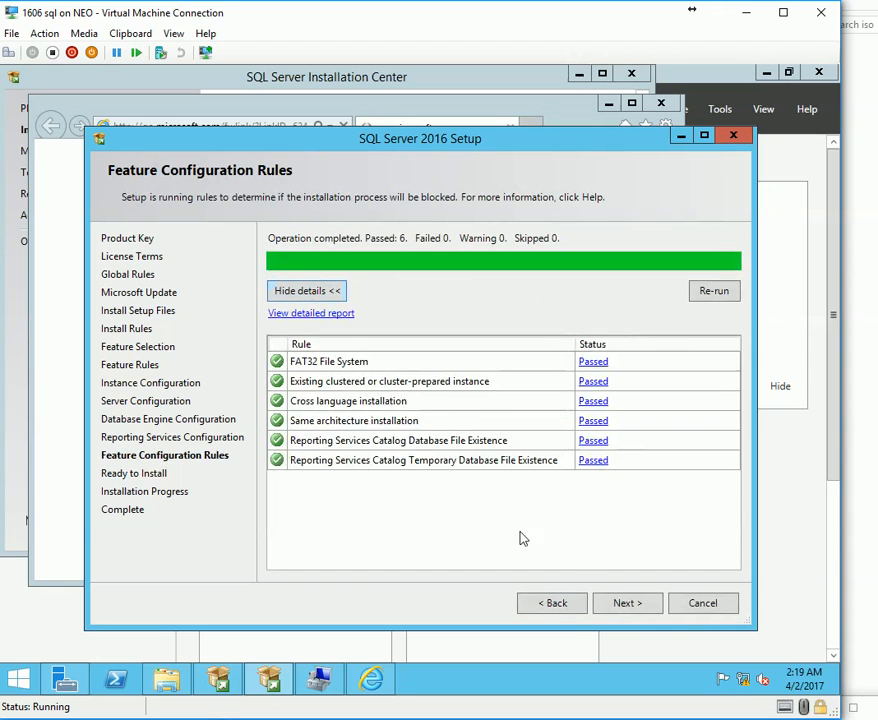
pyautogui.click(554, 604)
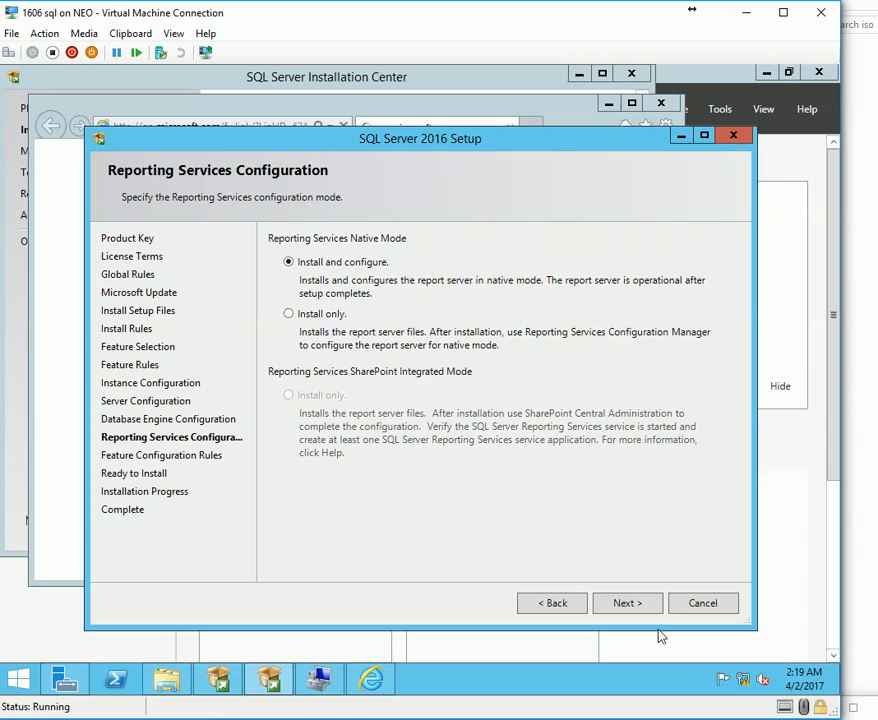
pyautogui.click(625, 603)
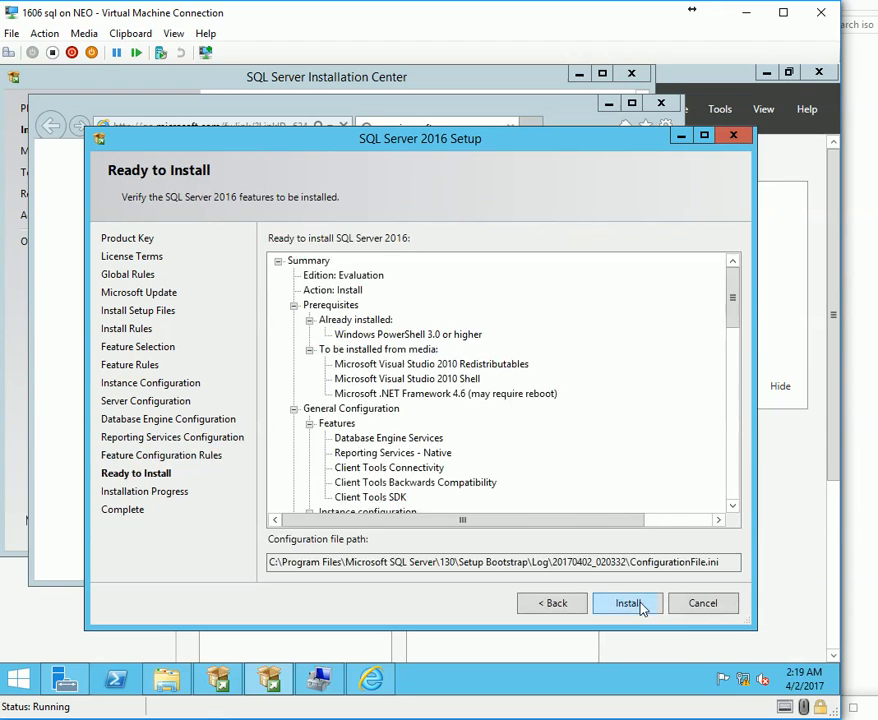
pyautogui.click(625, 603)
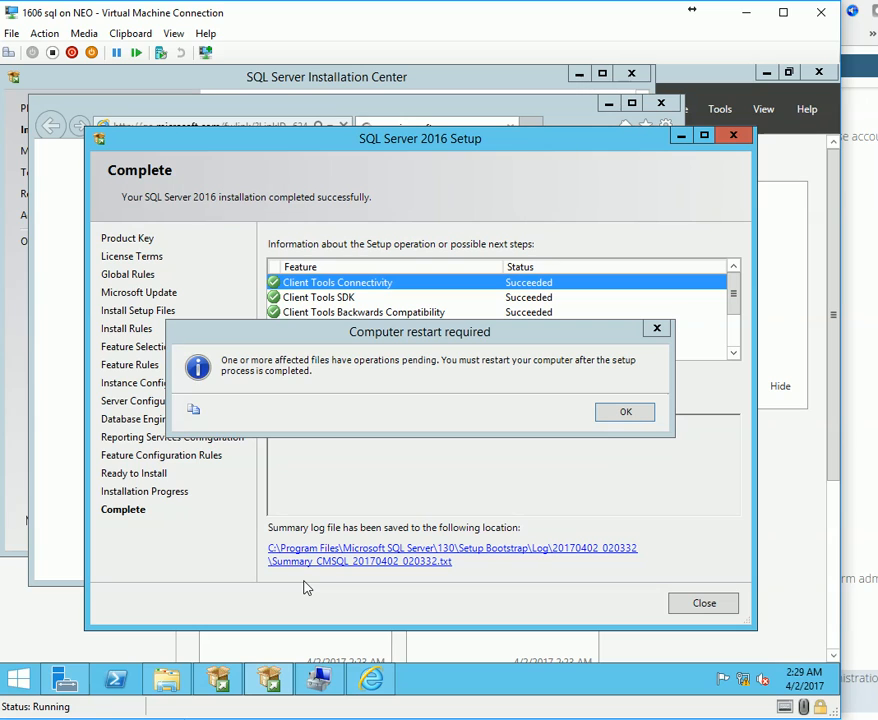
# Acknowledge the restart-required notice and close the finished SQL Server 2016 Setup.
pyautogui.click(628, 418)
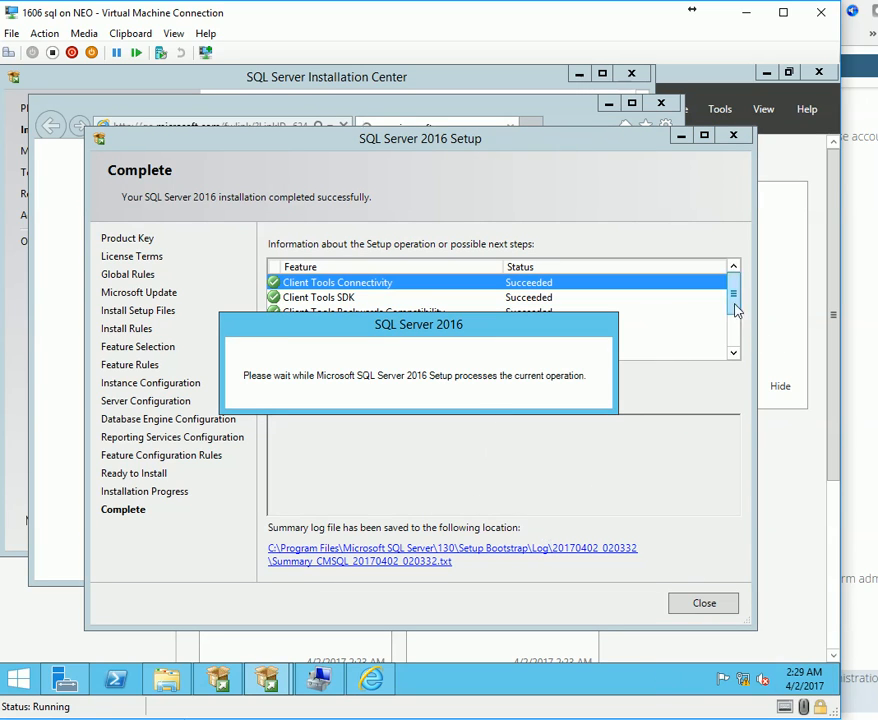
pyautogui.moveTo(735, 298); pyautogui.dragTo(735, 346)
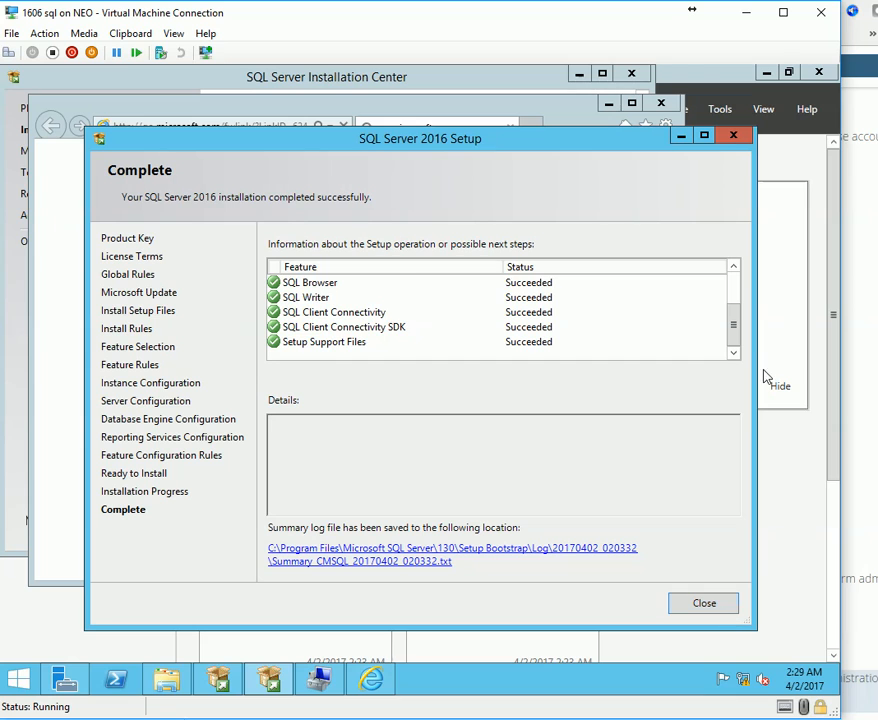
pyautogui.scroll(3, 741, 341)
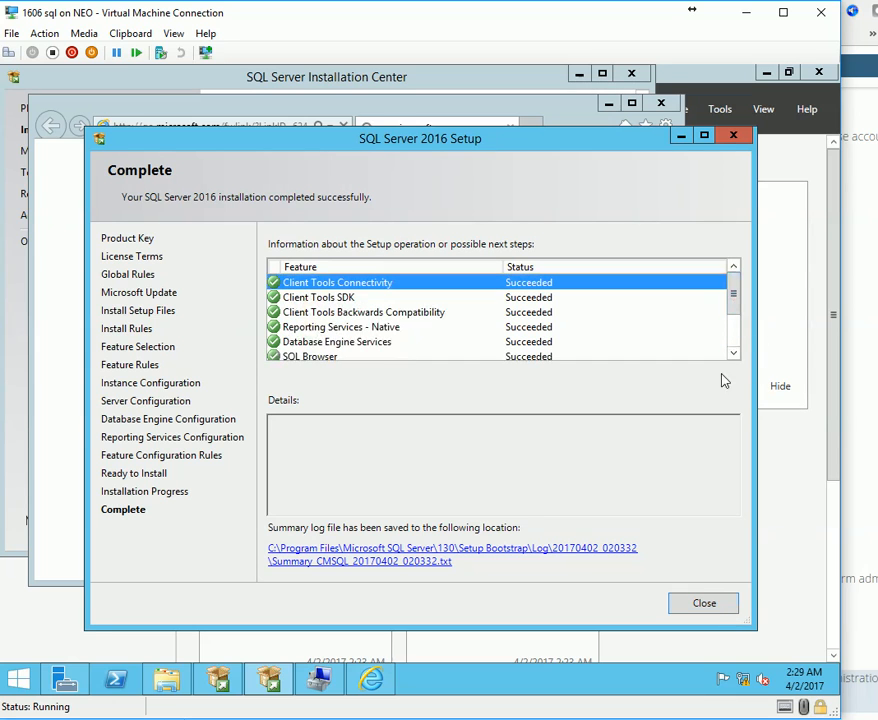
pyautogui.click(709, 605)
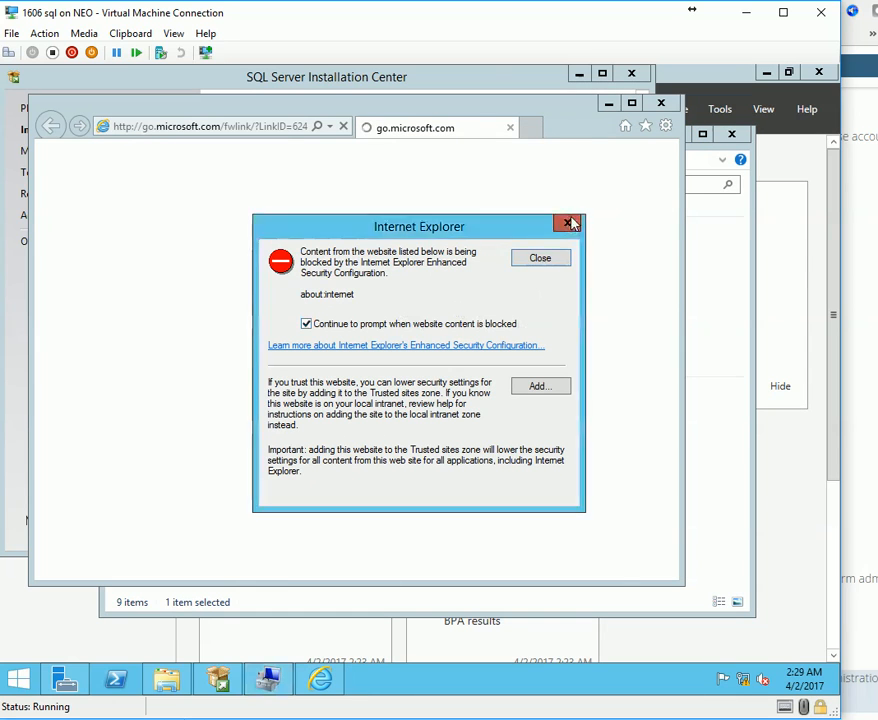
# Dismiss the browser security prompts, then close the Installation Center and This PC window.
pyautogui.click(567, 223)
pyautogui.click(383, 288)
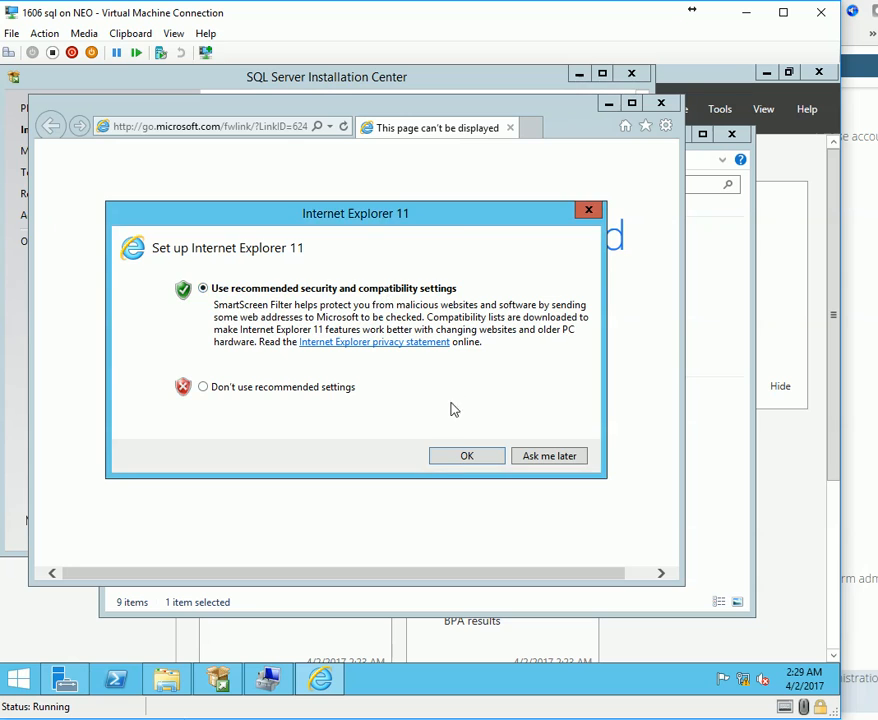
pyautogui.click(462, 457)
pyautogui.click(661, 103)
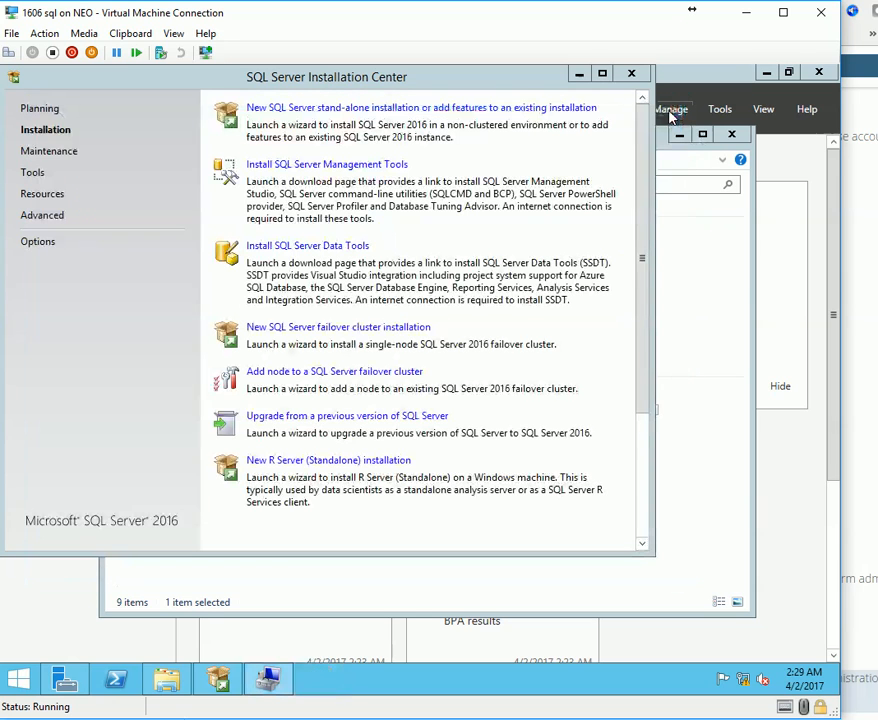
pyautogui.click(631, 73)
pyautogui.click(738, 137)
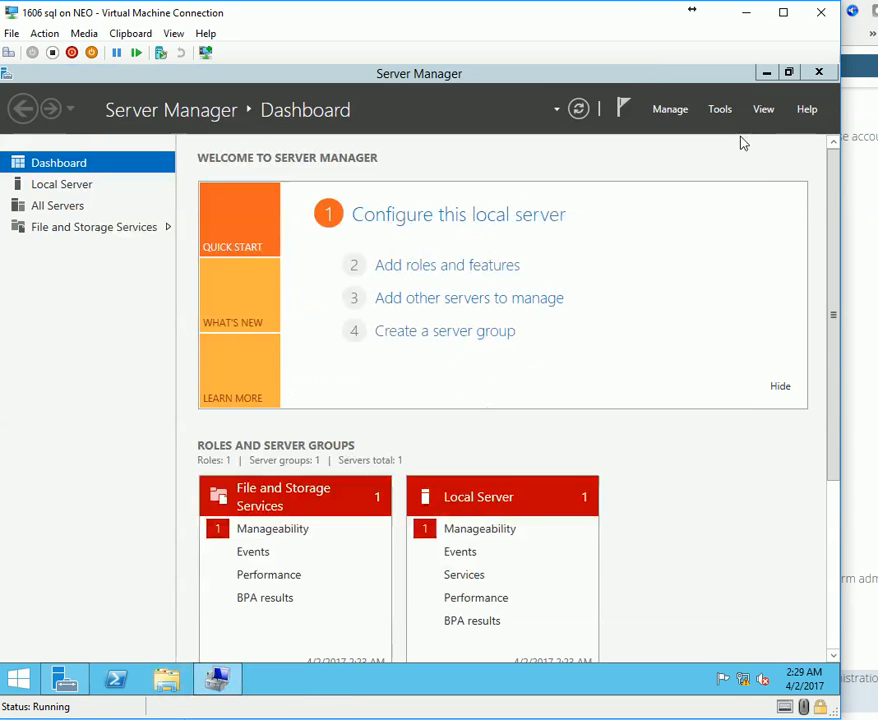
# Close Server Manager and run hostname in a command prompt, confirming the SQL VM is CMSQL.
pyautogui.click(819, 76)
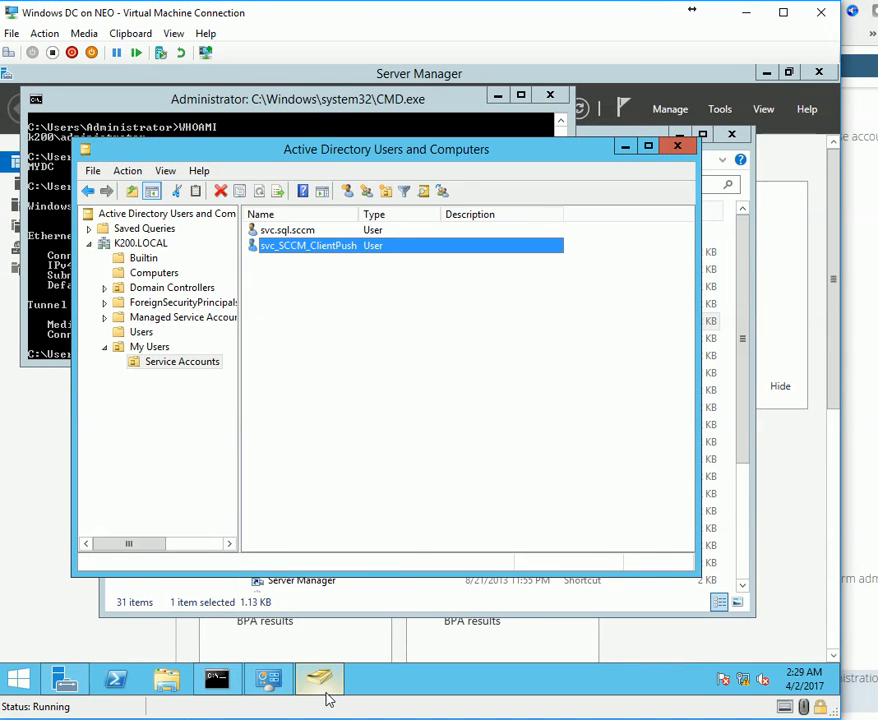
pyautogui.moveTo(327, 697)
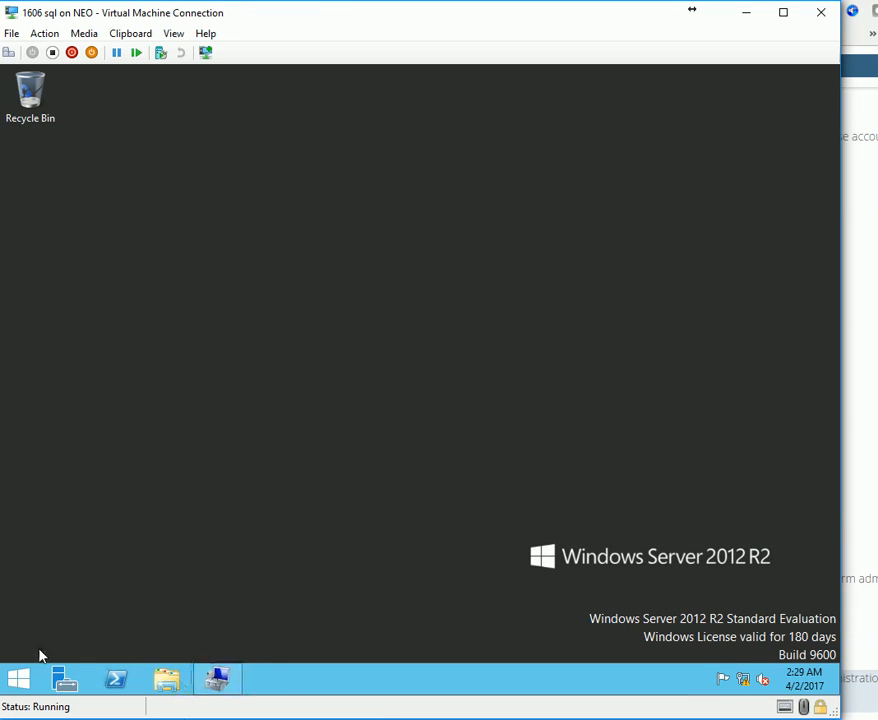
pyautogui.rightClick(17, 664)
pyautogui.click(47, 621)
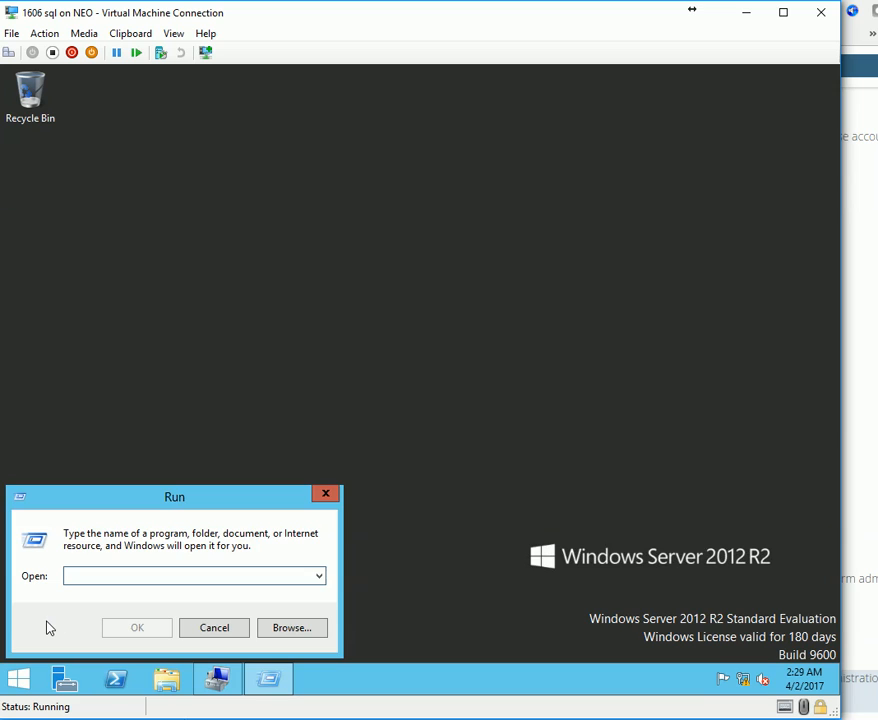
pyautogui.write('cmd')
pyautogui.press('Return')
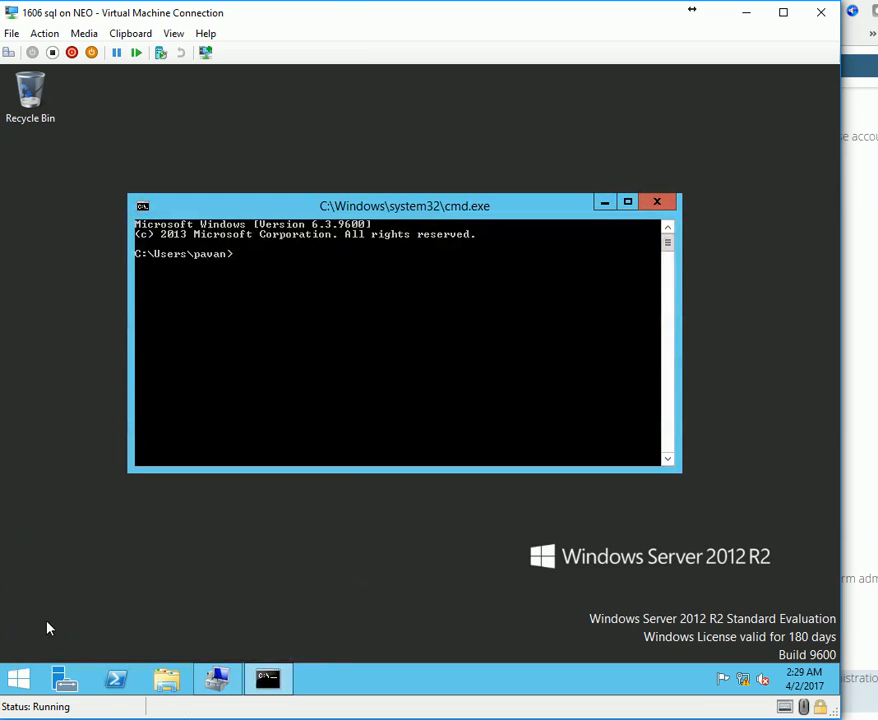
pyautogui.write('hosname')
pyautogui.press('Return')
pyautogui.write('hostname')
pyautogui.press('Return')
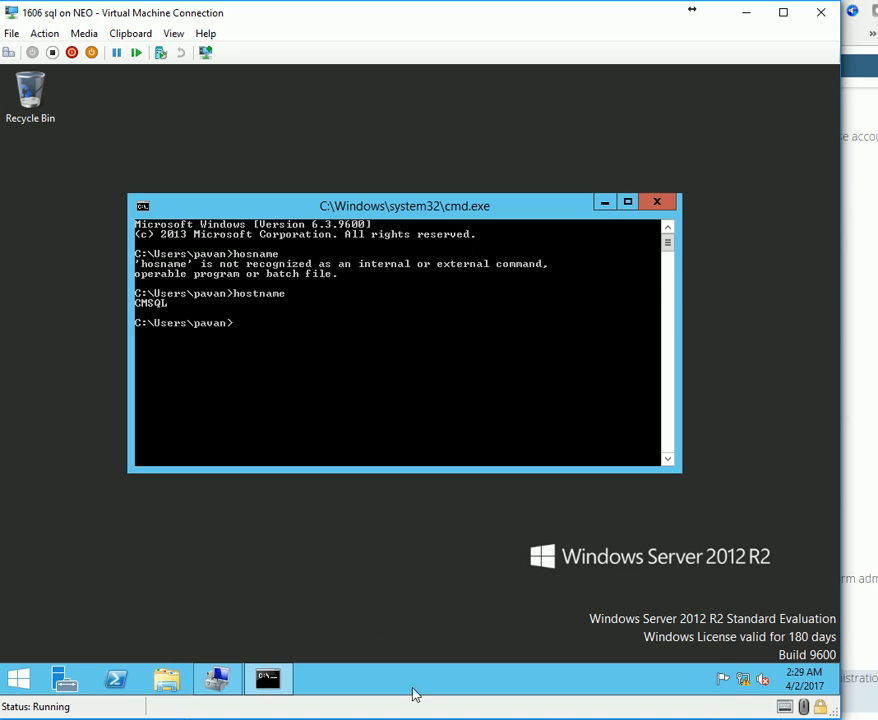
# In the SCCM setup wizard, change the SQL Server name to CMsql.K200.LOCAL.
pyautogui.click(584, 714)
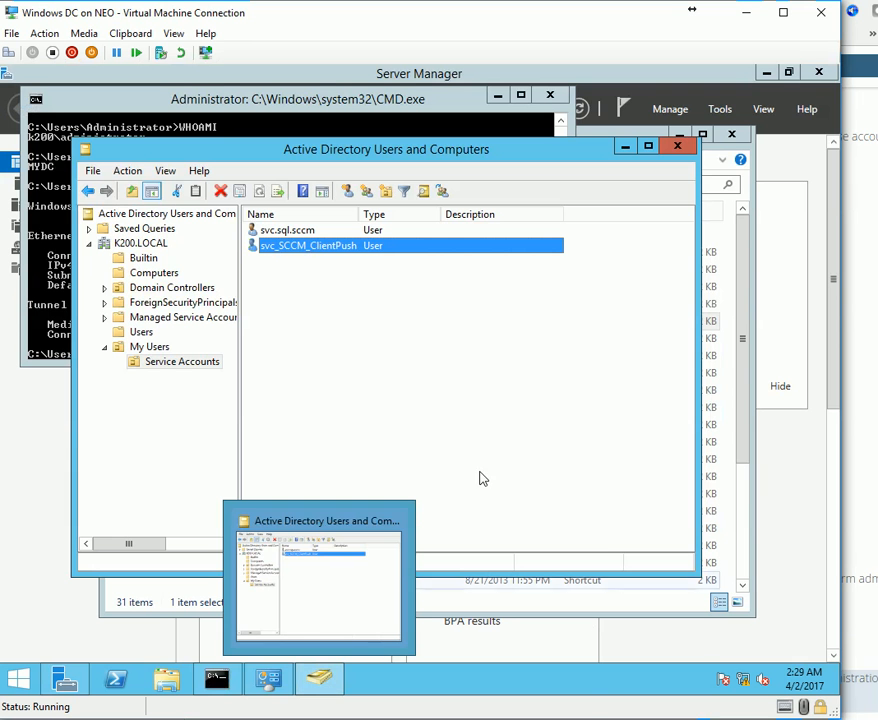
pyautogui.click(584, 710)
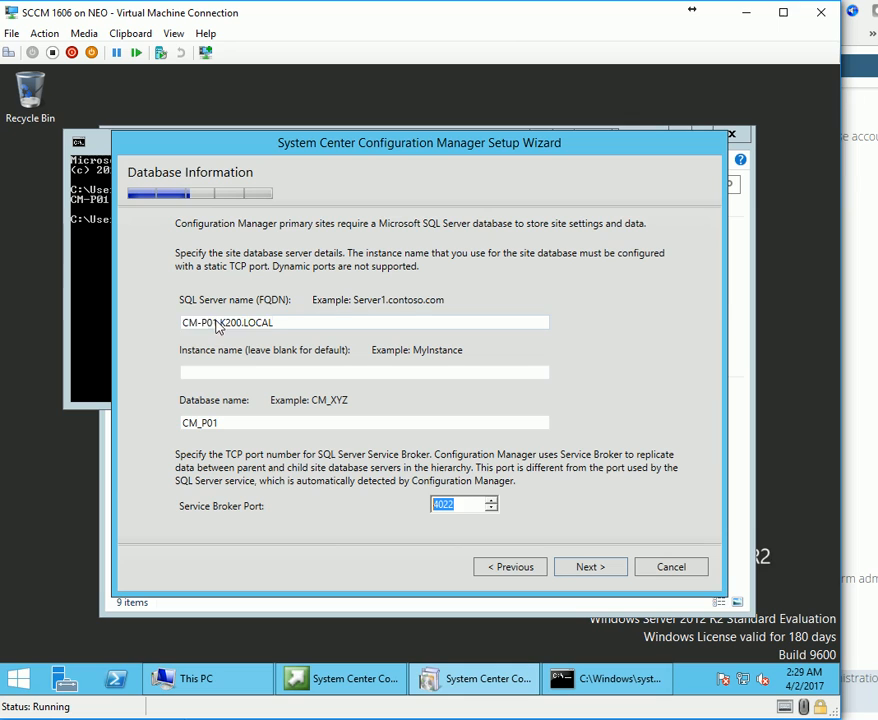
pyautogui.press('BackSpace')
pyautogui.press('BackSpace')
pyautogui.press('BackSpace')
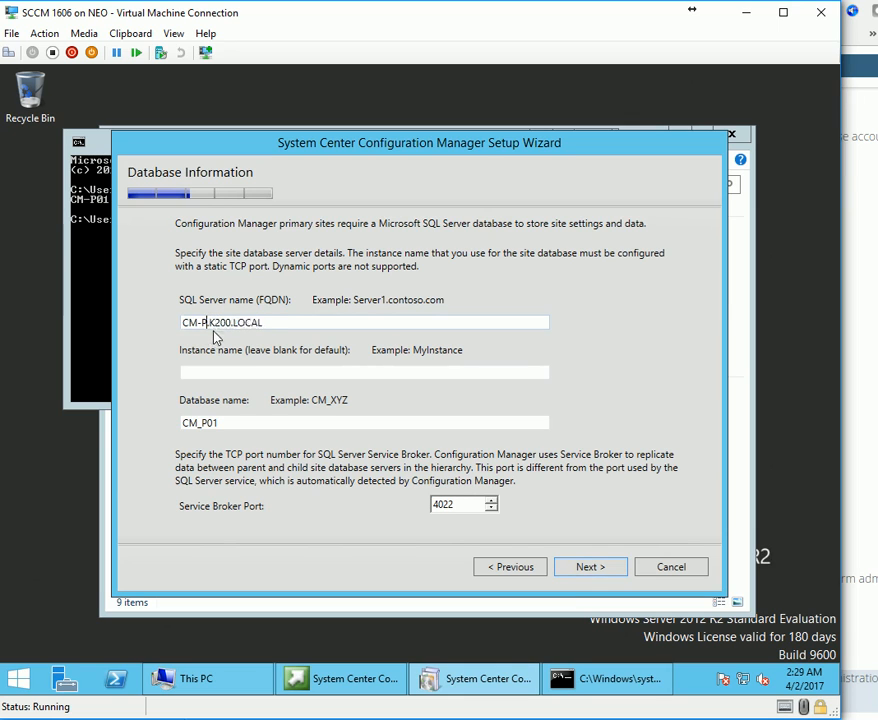
pyautogui.write('sql')
pyautogui.click(672, 716)
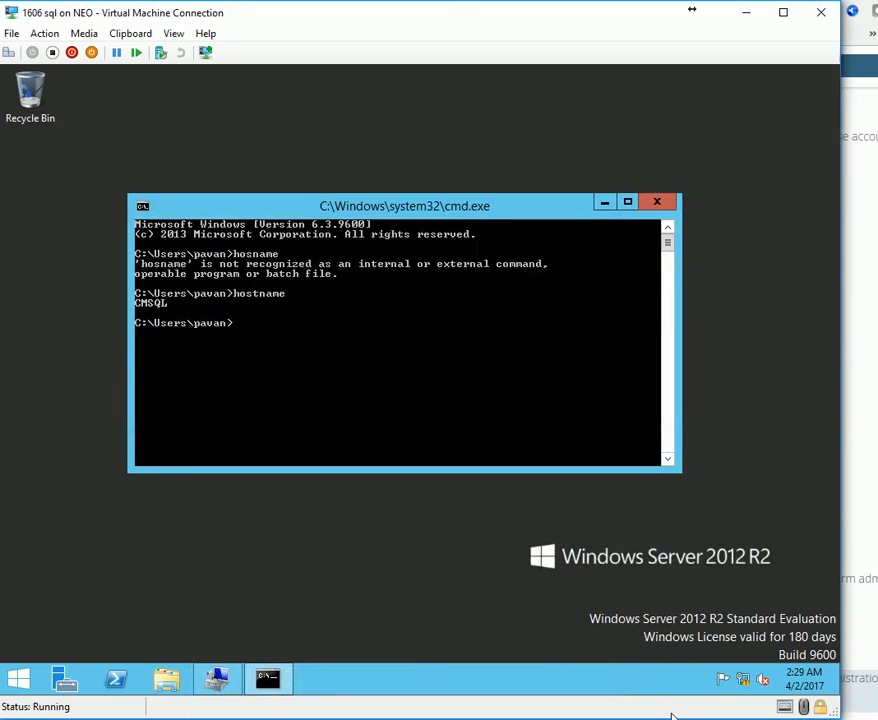
pyautogui.click(672, 716)
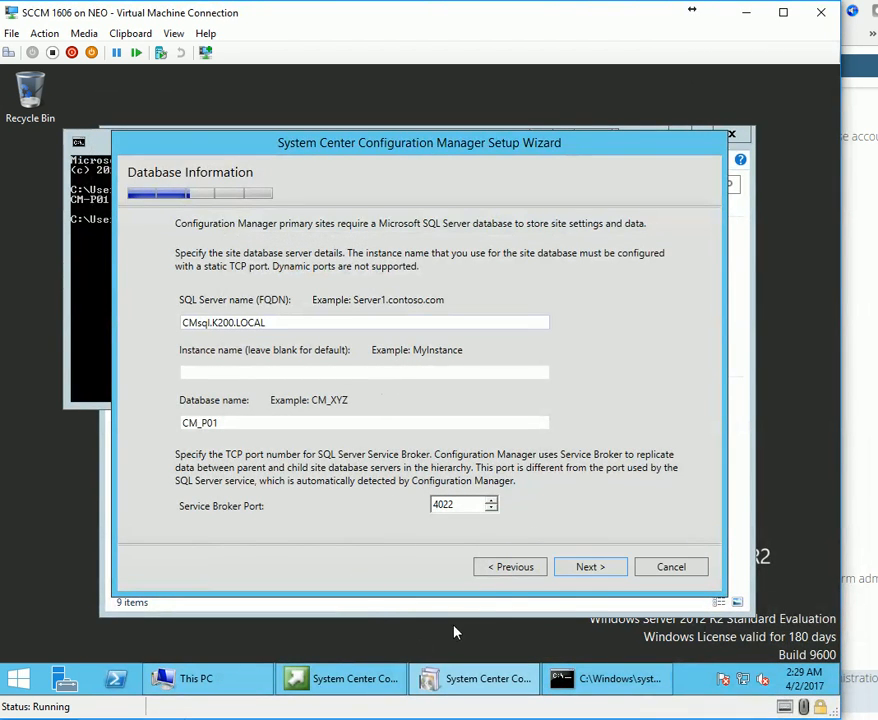
# Continue past Database Information, dismiss the cannot-connect-to-SQL error, and return to the SQL VM.
pyautogui.click(579, 568)
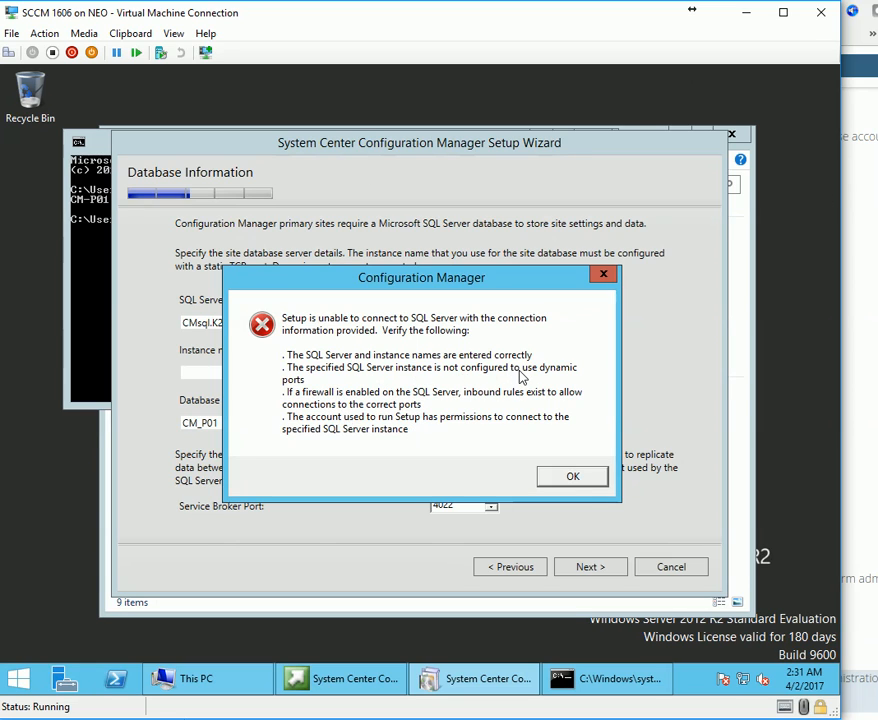
pyautogui.click(601, 483)
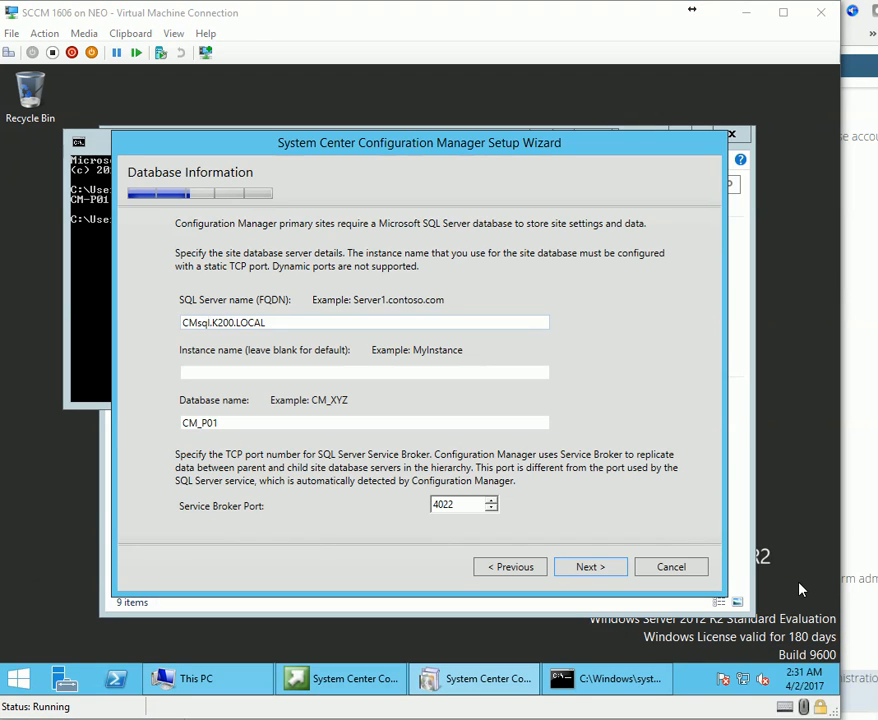
pyautogui.moveTo(872, 715)
pyautogui.click(873, 688)
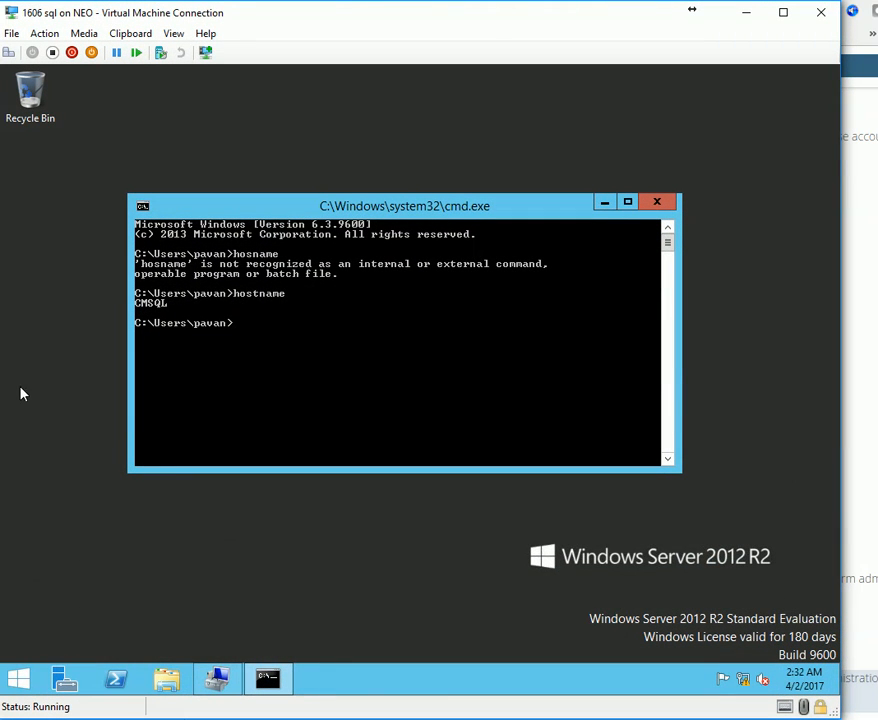
# Open Windows Firewall with Advanced Security from Control Panel's small-icon view.
pyautogui.click(18, 680)
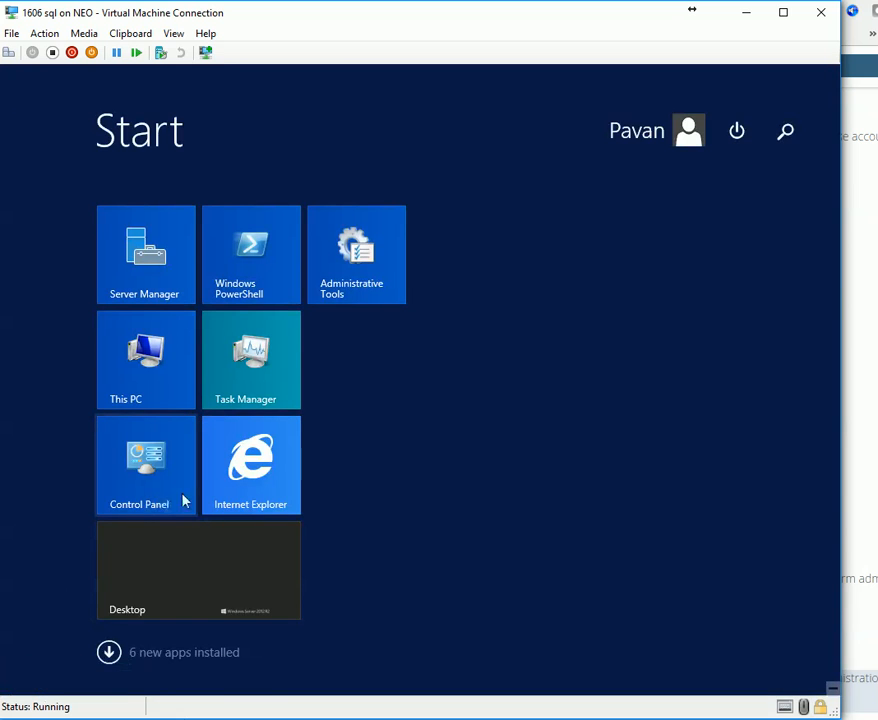
pyautogui.click(163, 470)
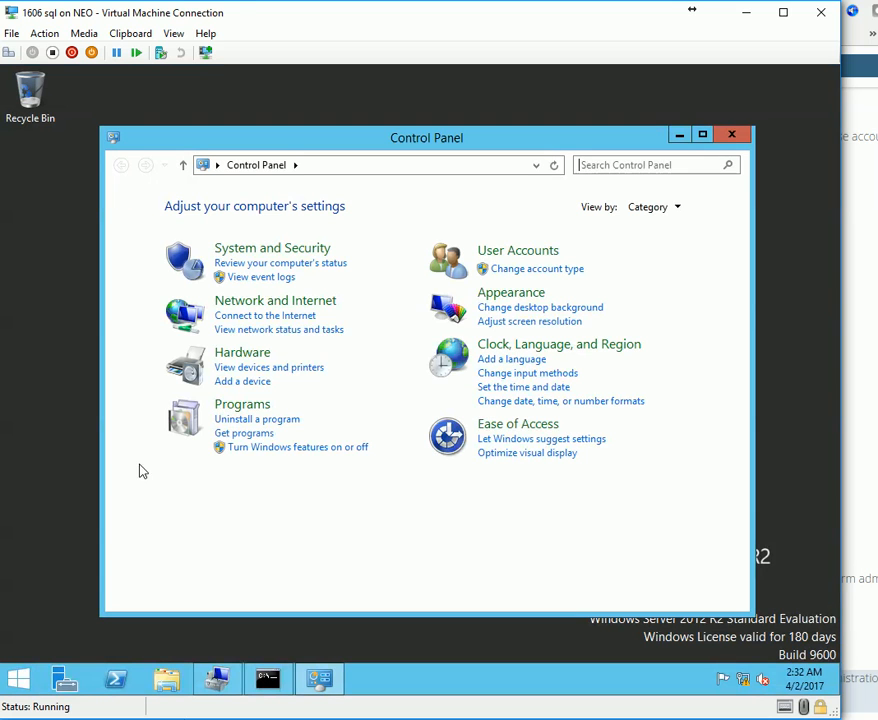
pyautogui.click(655, 207)
pyautogui.click(653, 267)
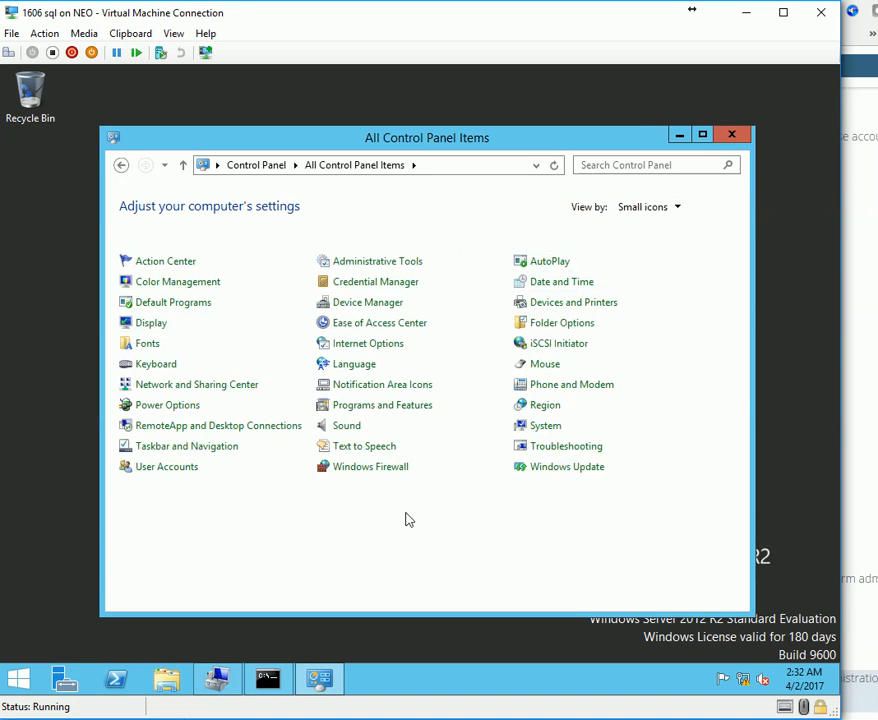
pyautogui.click(370, 470)
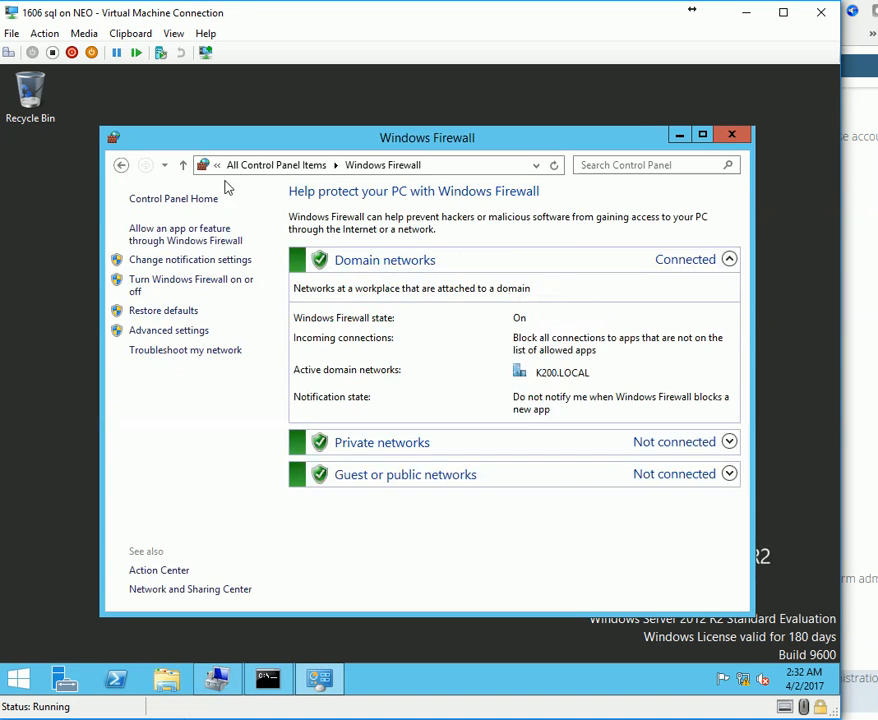
pyautogui.click(181, 338)
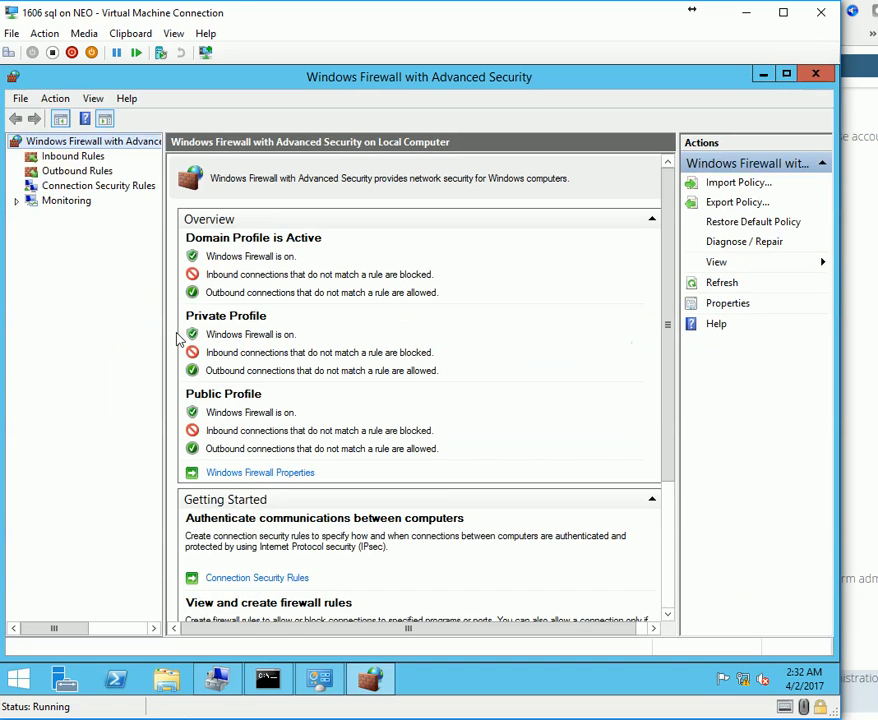
# Start a new inbound rule of type Port.
pyautogui.rightClick(89, 148)
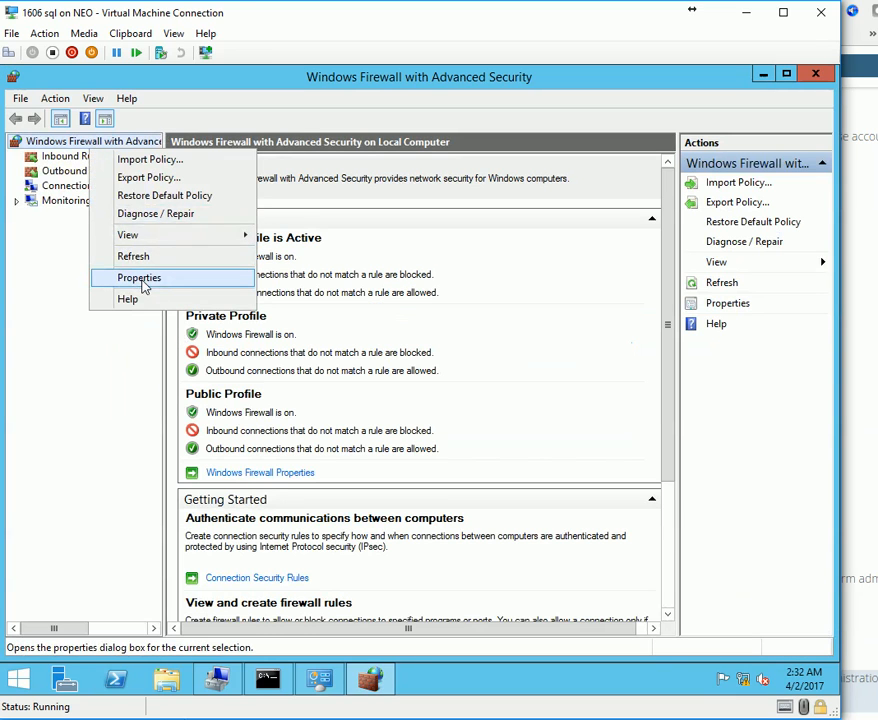
pyautogui.click(25, 245)
pyautogui.rightClick(72, 158)
pyautogui.click(104, 168)
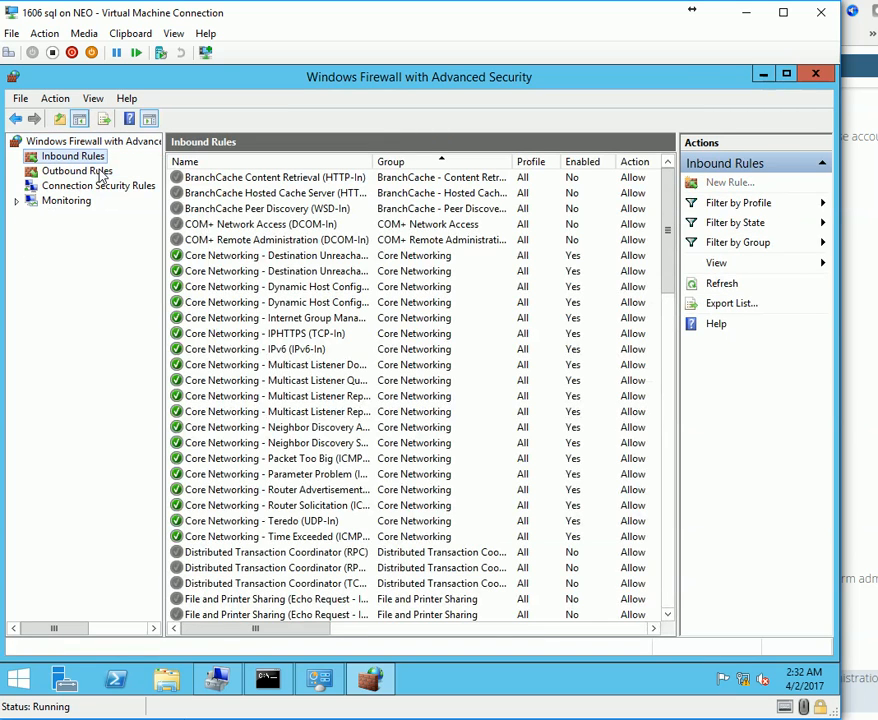
pyautogui.moveTo(408, 216); pyautogui.dragTo(404, 162)
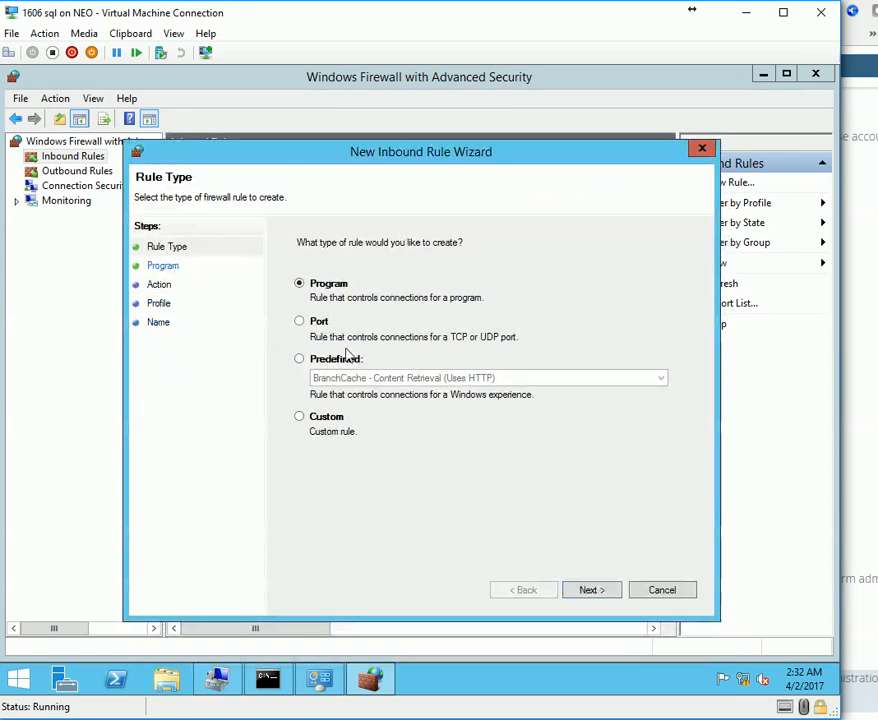
pyautogui.click(316, 322)
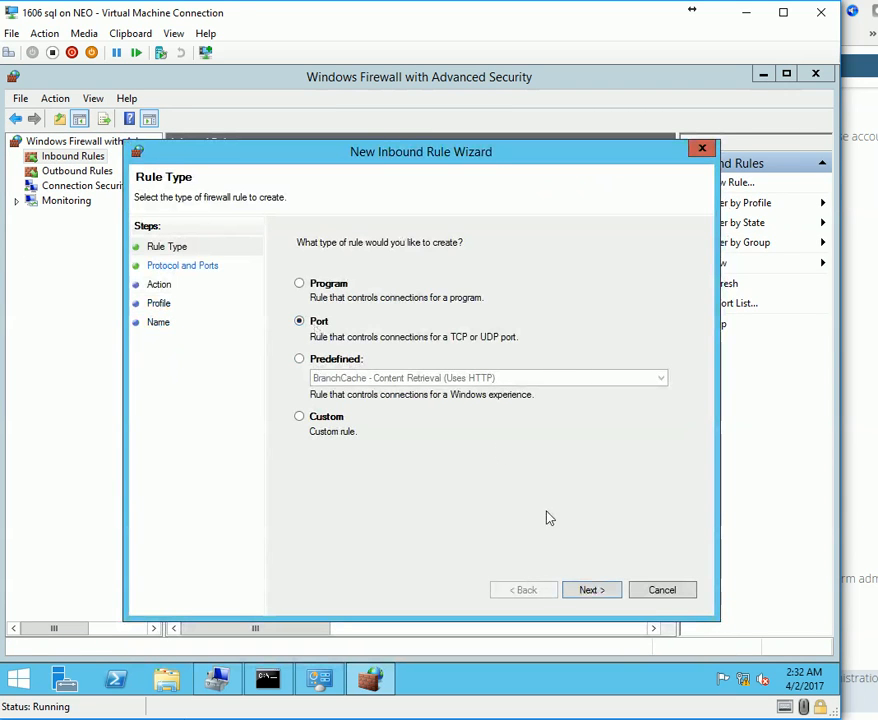
pyautogui.click(586, 590)
# Set the rule to allow TCP local port 4022 on all profiles and name it SQL.
pyautogui.click(462, 374)
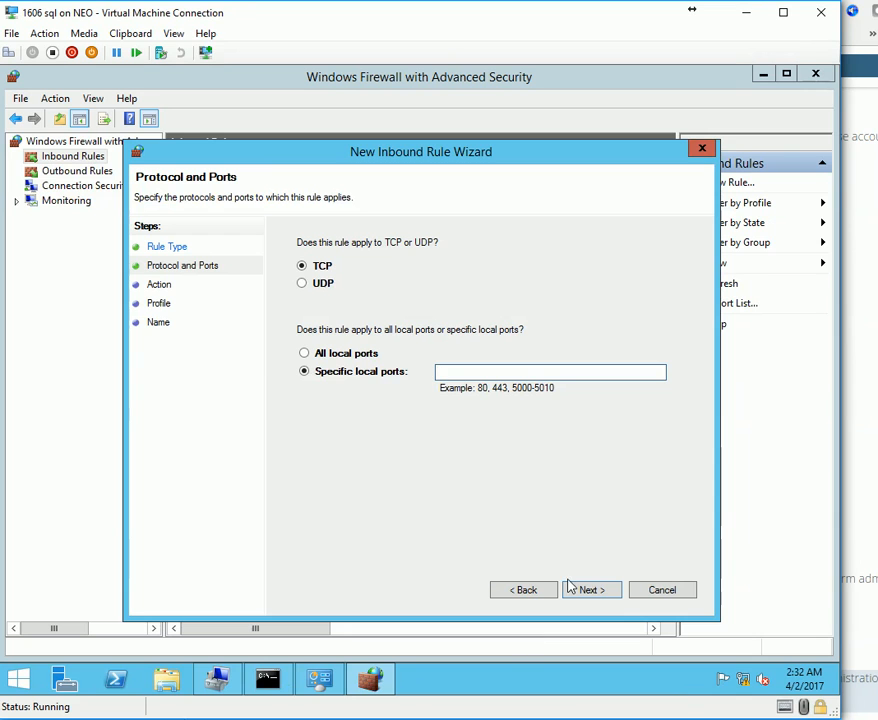
pyautogui.write('4022')
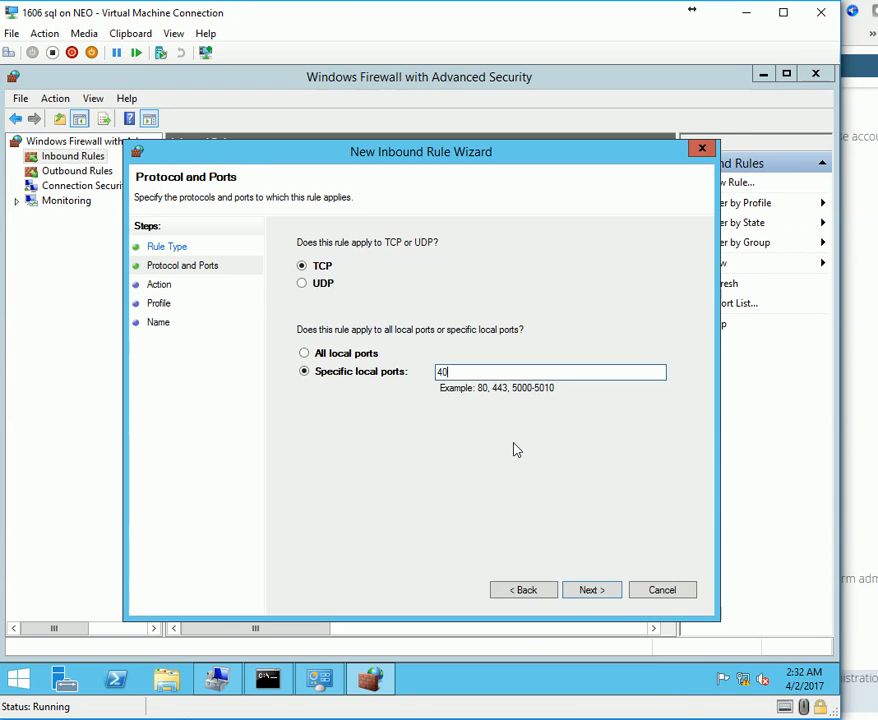
pyautogui.click(604, 592)
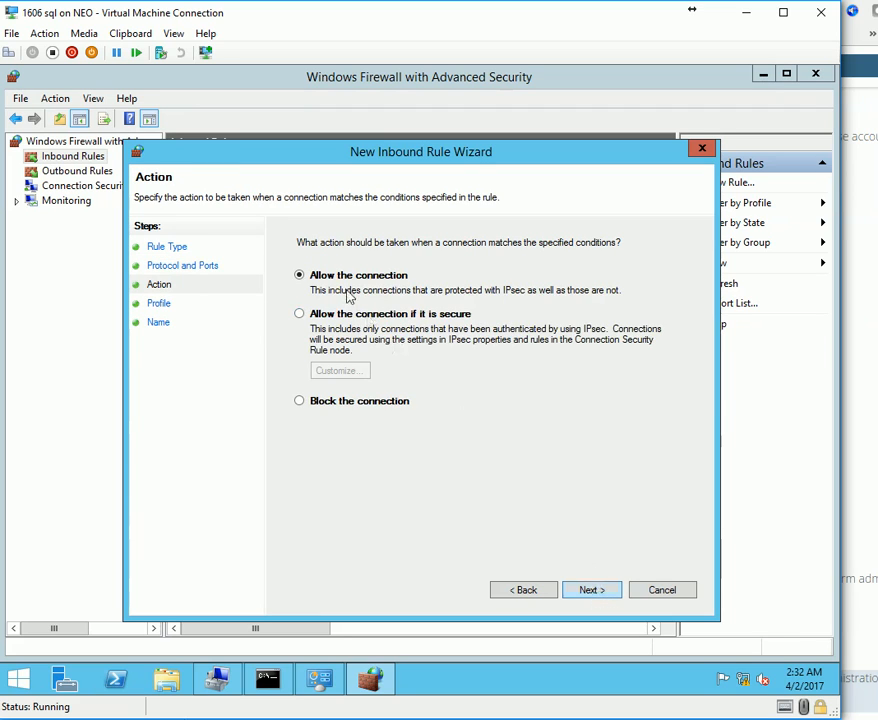
pyautogui.click(593, 592)
pyautogui.click(593, 592)
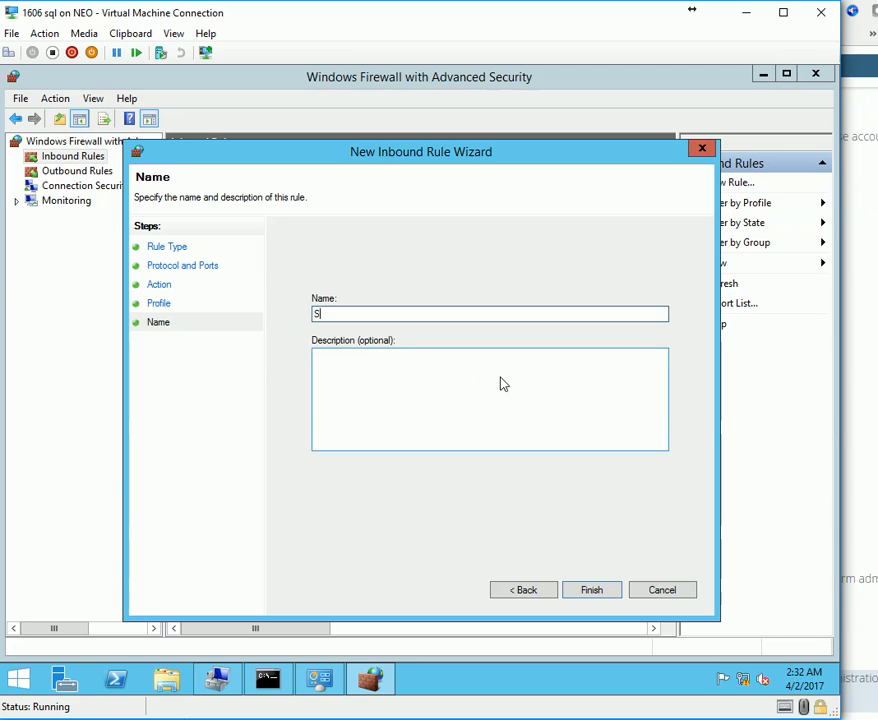
pyautogui.write('SQL Broker Port')
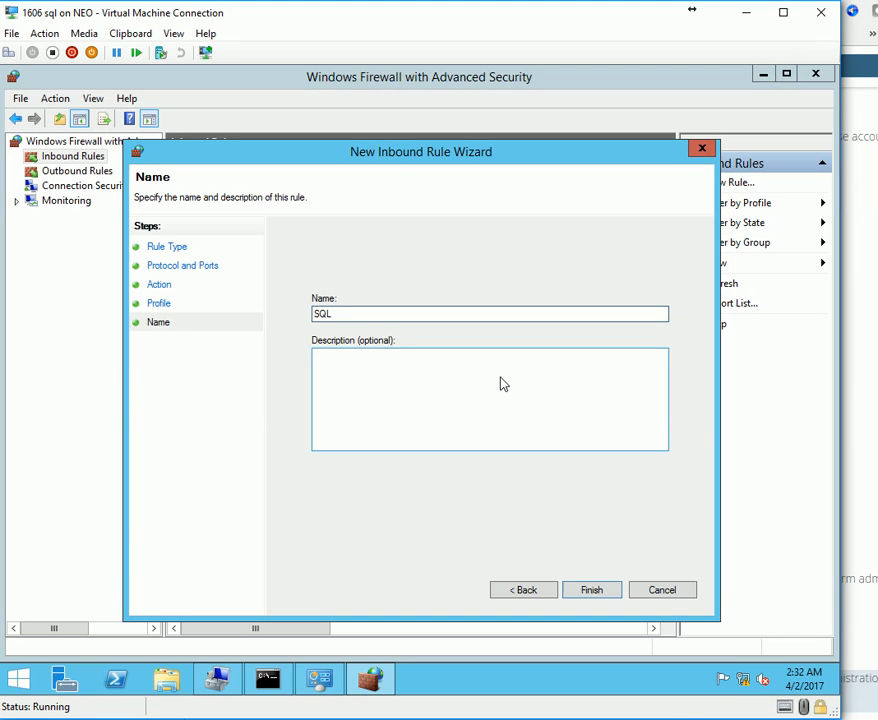
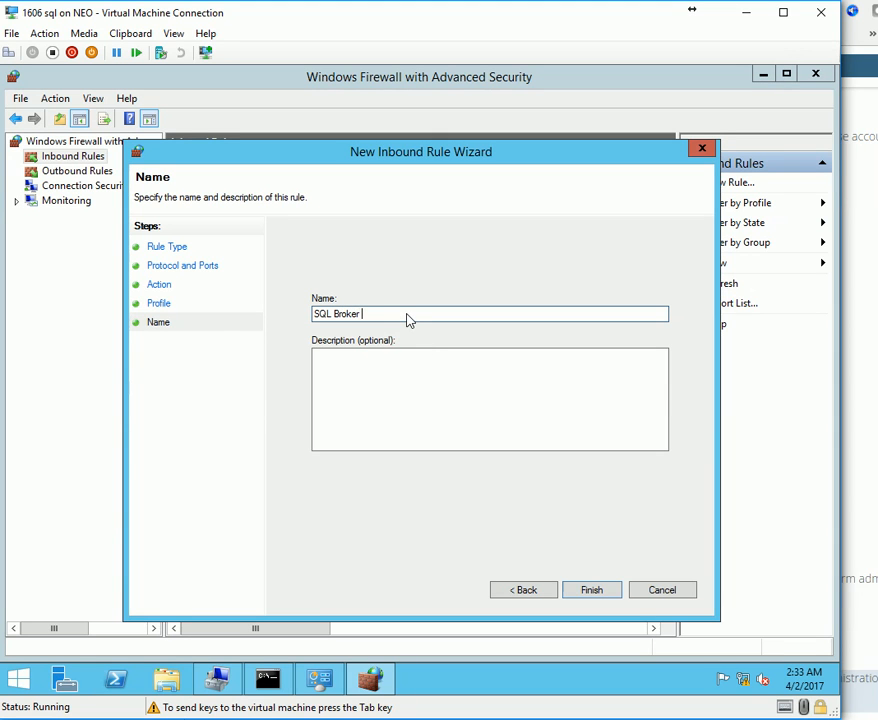
# Create the enabled SQL Broker Port inbound rule, then bring up the SQL ports guide.
pyautogui.click(594, 588)
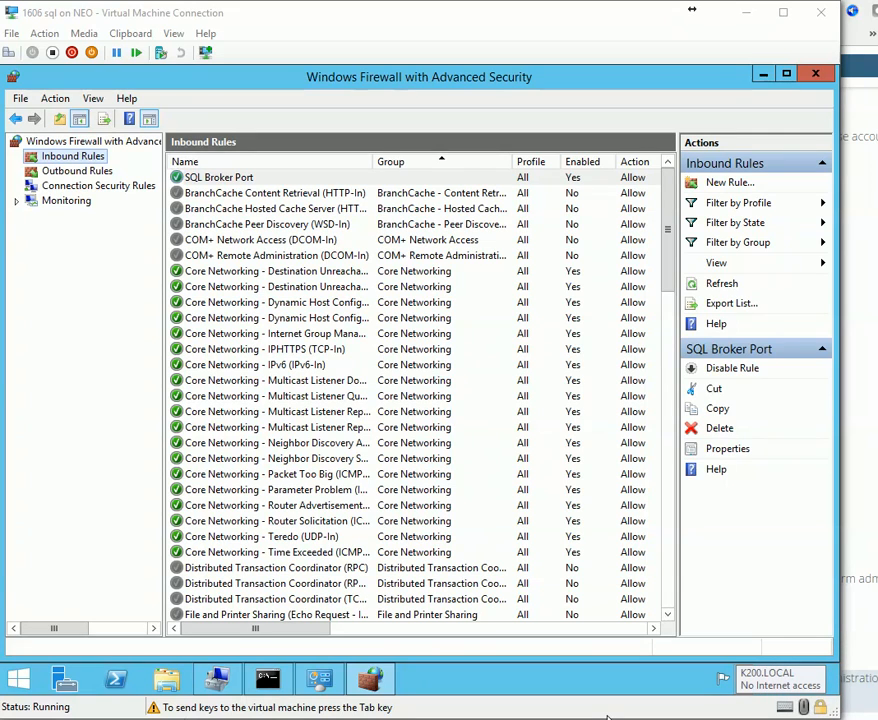
pyautogui.hotkey('alt', 'Tab')
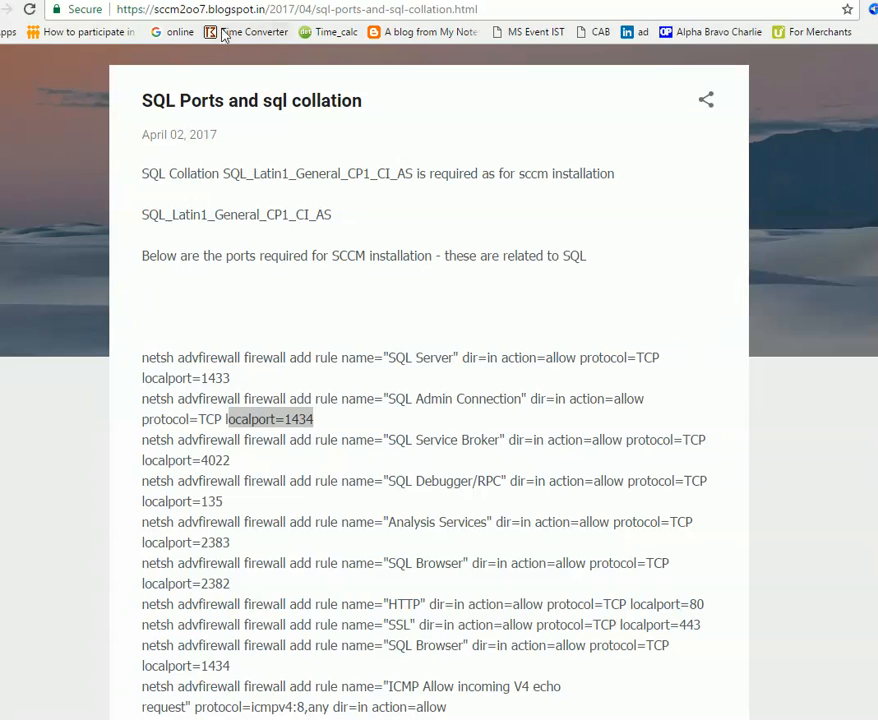
# Review the SQL ports guide, highlighting the collation name and firewall rule commands.
pyautogui.moveTo(157, 10); pyautogui.dragTo(269, 9)
pyautogui.click(220, 186)
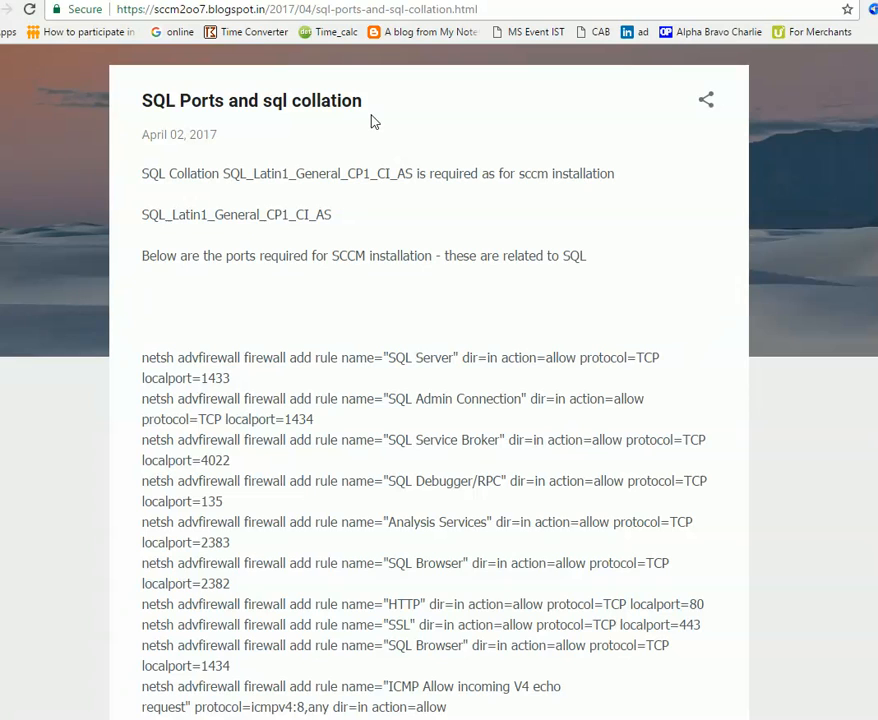
pyautogui.doubleClick(336, 215)
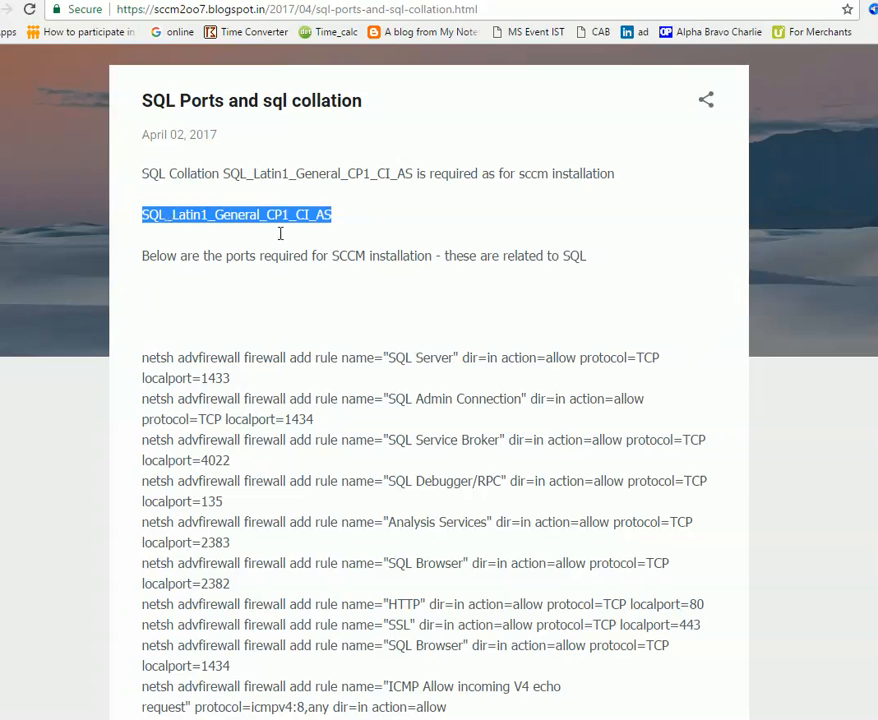
pyautogui.moveTo(143, 379); pyautogui.dragTo(506, 690)
pyautogui.click(467, 694)
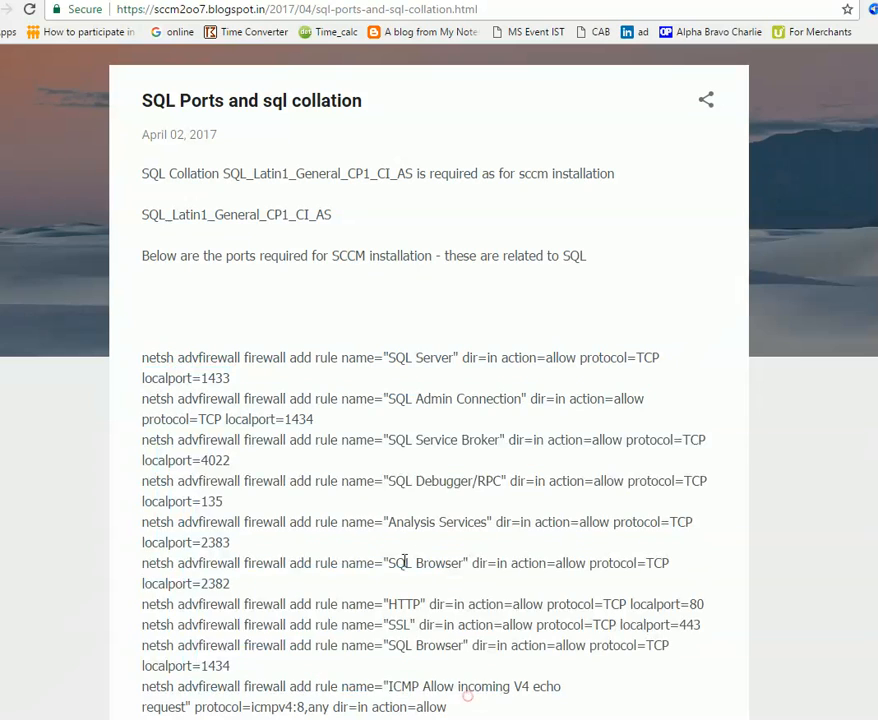
pyautogui.moveTo(575, 690); pyautogui.dragTo(368, 688)
pyautogui.click(575, 691)
pyautogui.click(377, 590)
pyautogui.moveTo(390, 643); pyautogui.dragTo(546, 645)
pyautogui.click(401, 663)
pyautogui.doubleClick(403, 645)
pyautogui.doubleClick(216, 666)
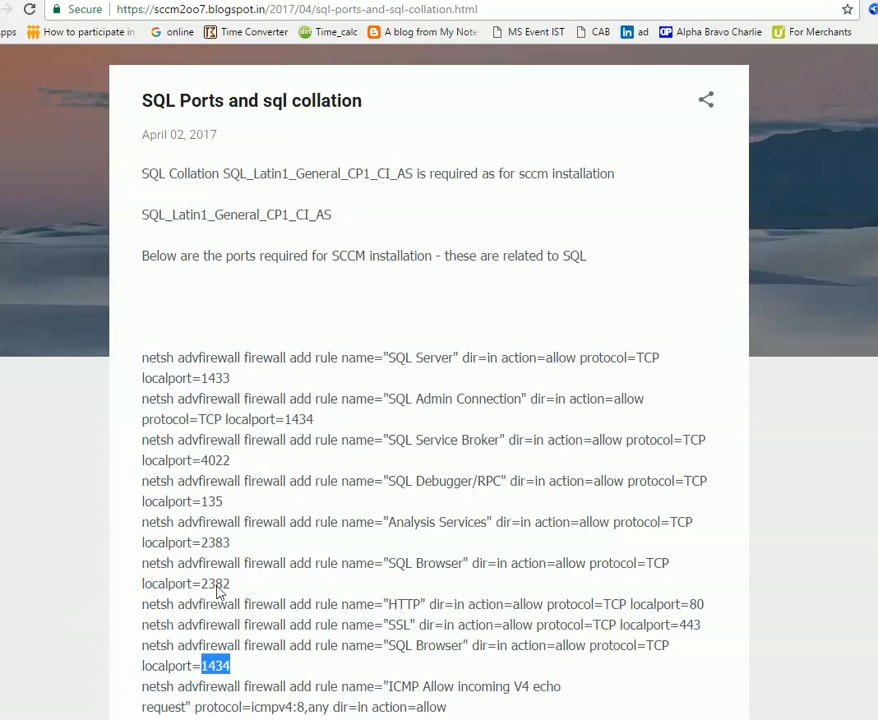
pyautogui.click(210, 548)
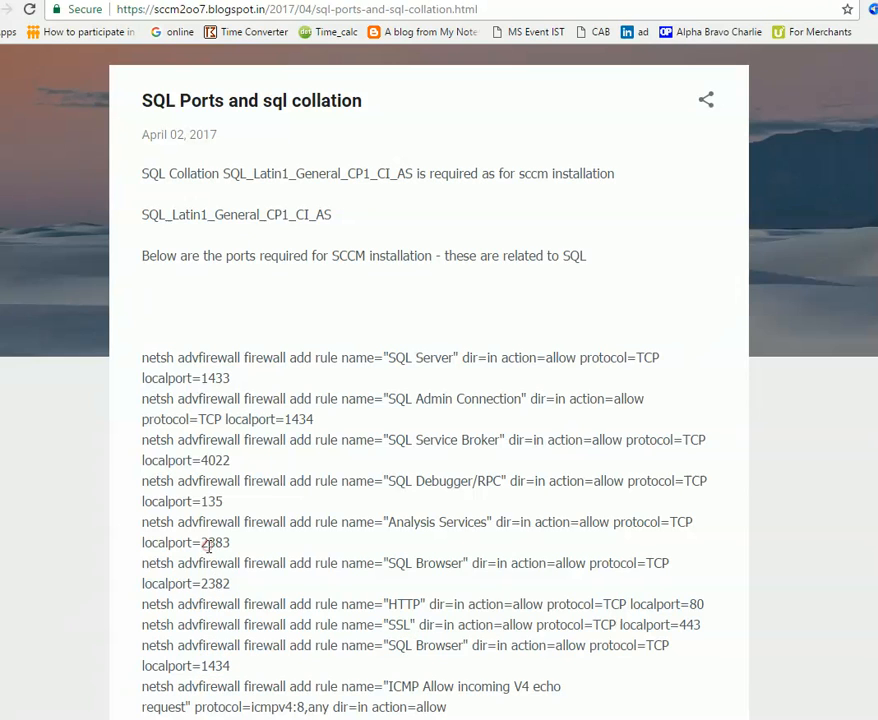
# Copy port 1433 from the SQL Server line and return to the VM.
pyautogui.doubleClick(216, 460)
pyautogui.doubleClick(216, 378)
pyautogui.tripleClick(216, 378)
pyautogui.click(215, 386)
pyautogui.doubleClick(215, 378)
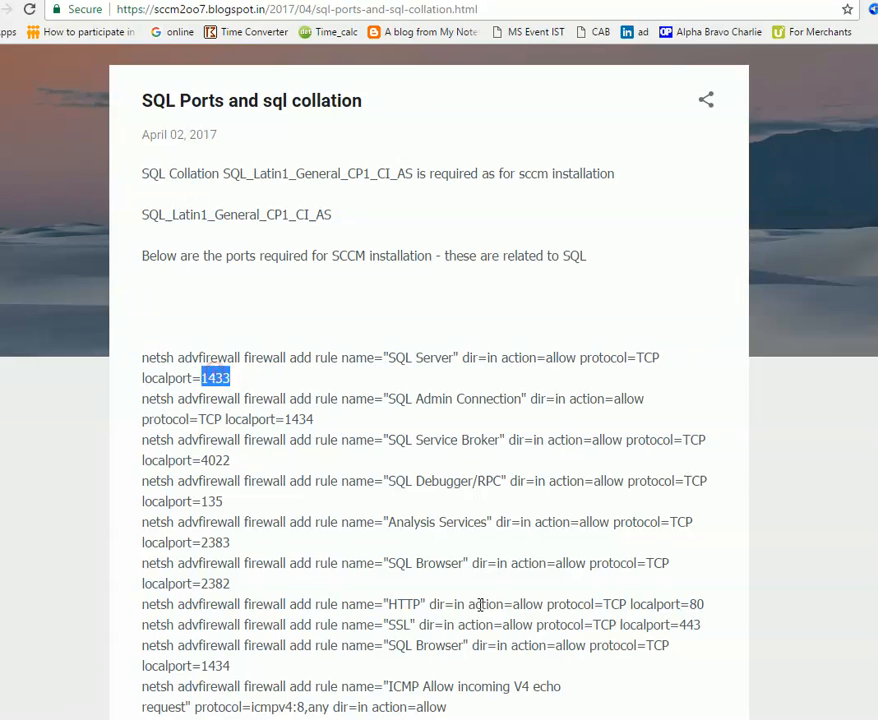
pyautogui.hotkey('alt', 'Tab')
pyautogui.hotkey('alt', 'Tab')
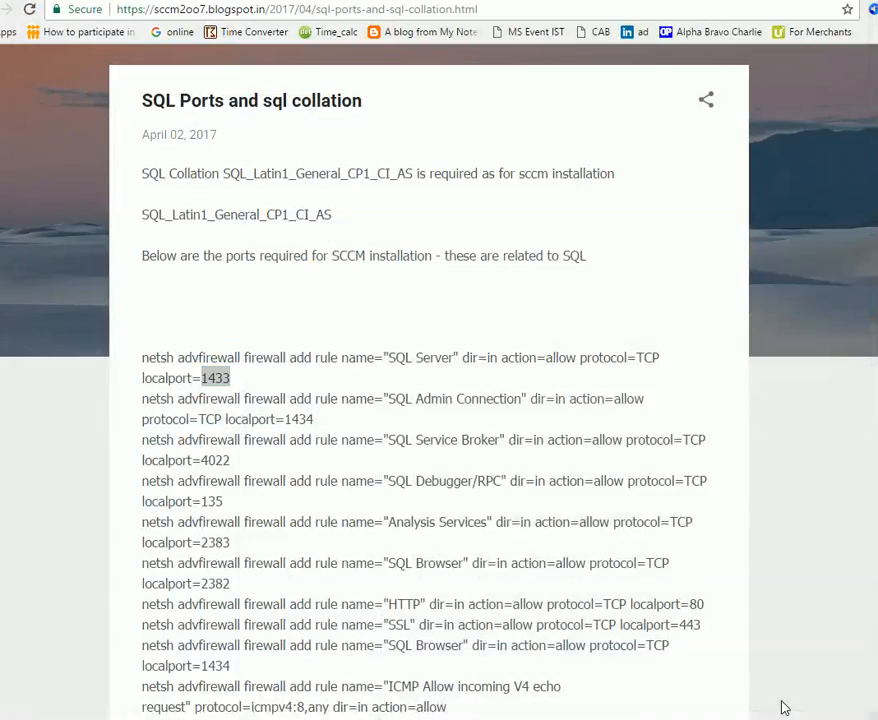
pyautogui.hotkey('alt', 'Tab')
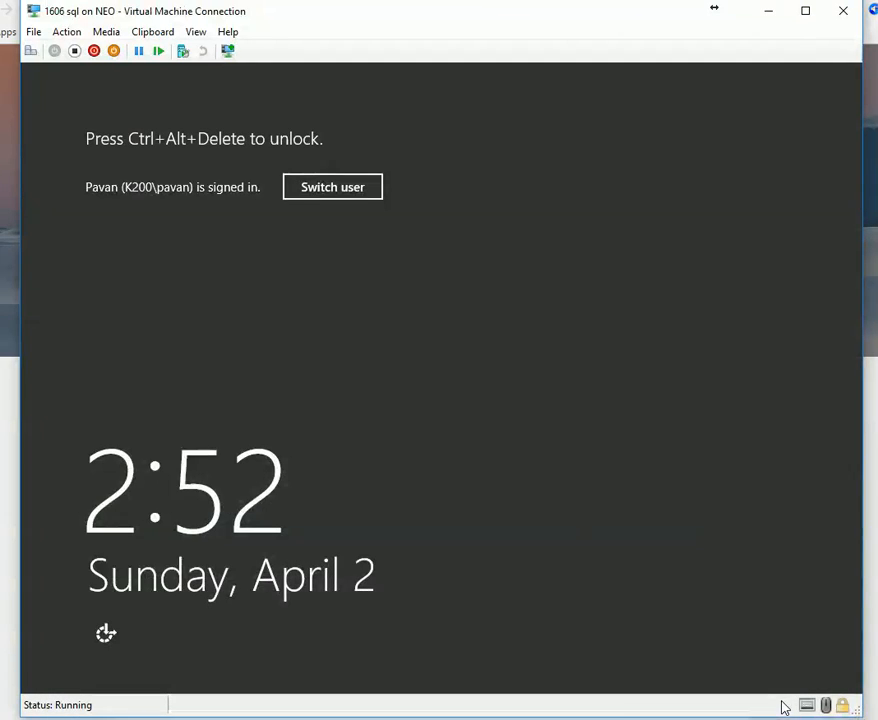
# Bring up the VM's sign-in prompt and unlock the virtual machine.
pyautogui.click(30, 51)
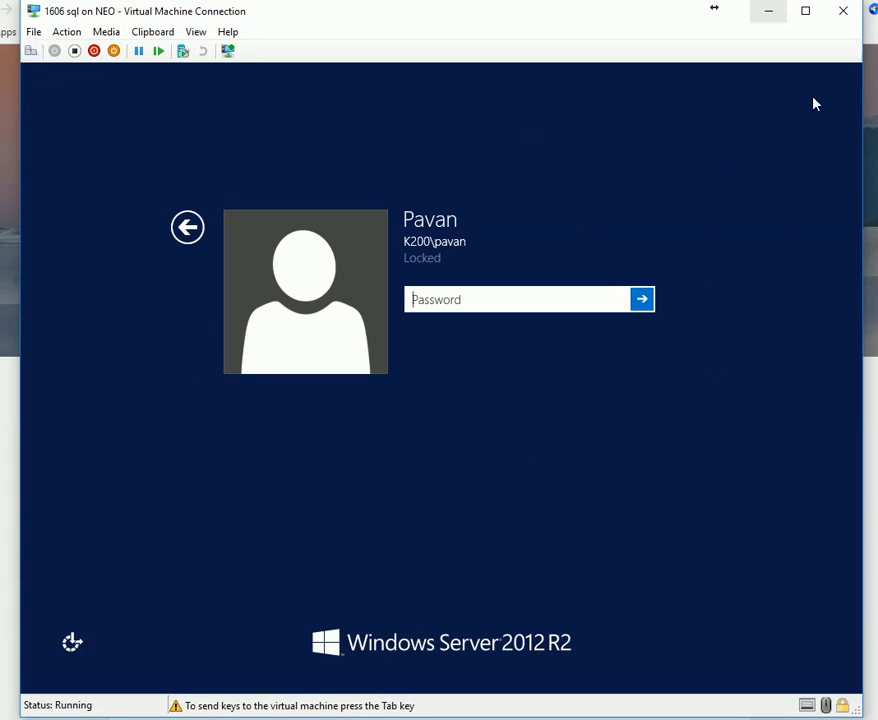
pyautogui.click(836, 710)
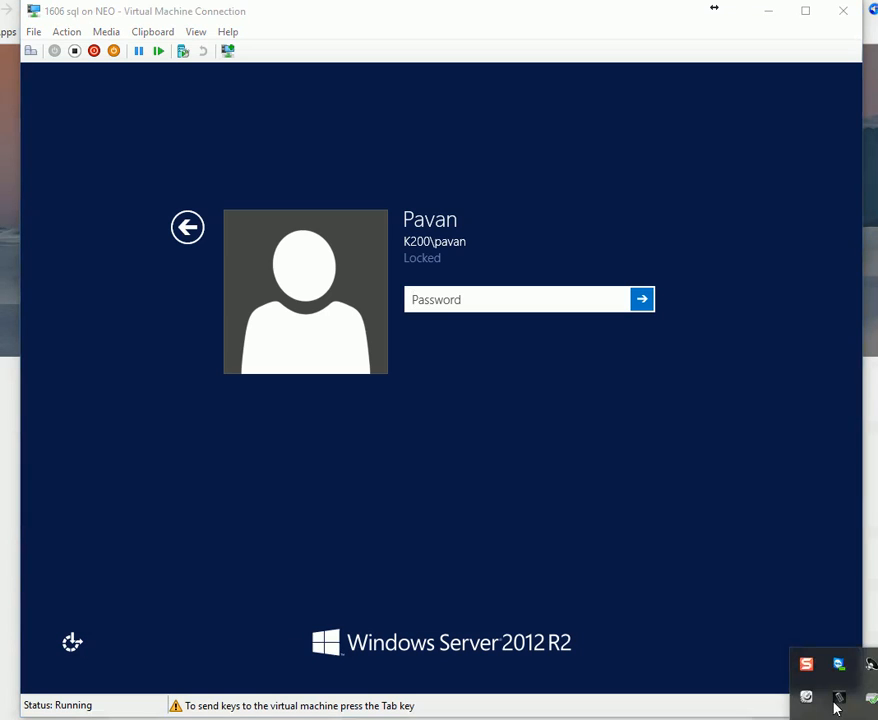
pyautogui.click(836, 707)
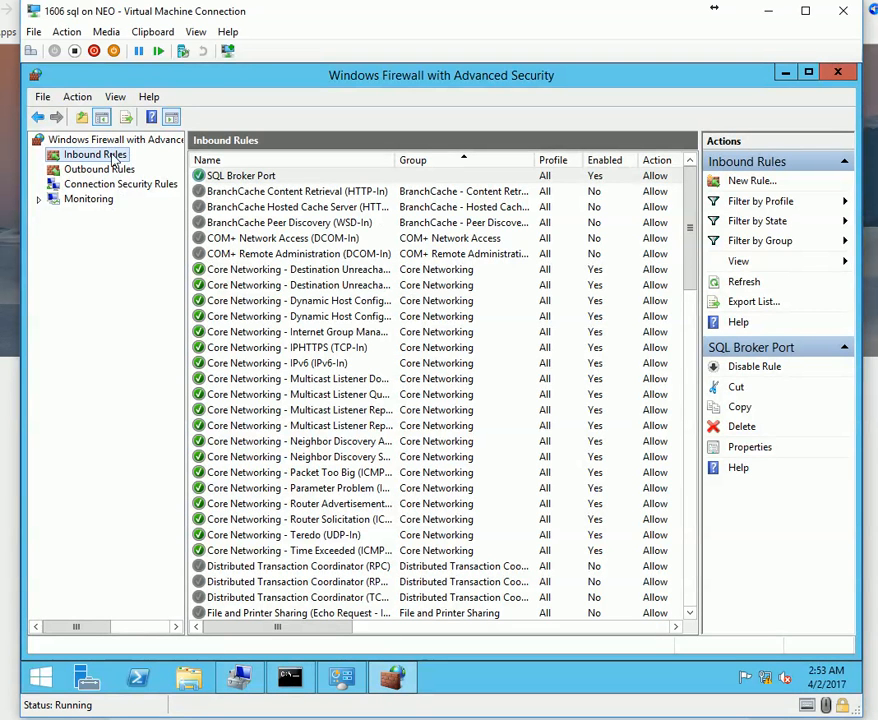
# Start a new Port inbound rule and clear wrongly pasted text from the ports field.
pyautogui.rightClick(110, 155)
pyautogui.click(146, 167)
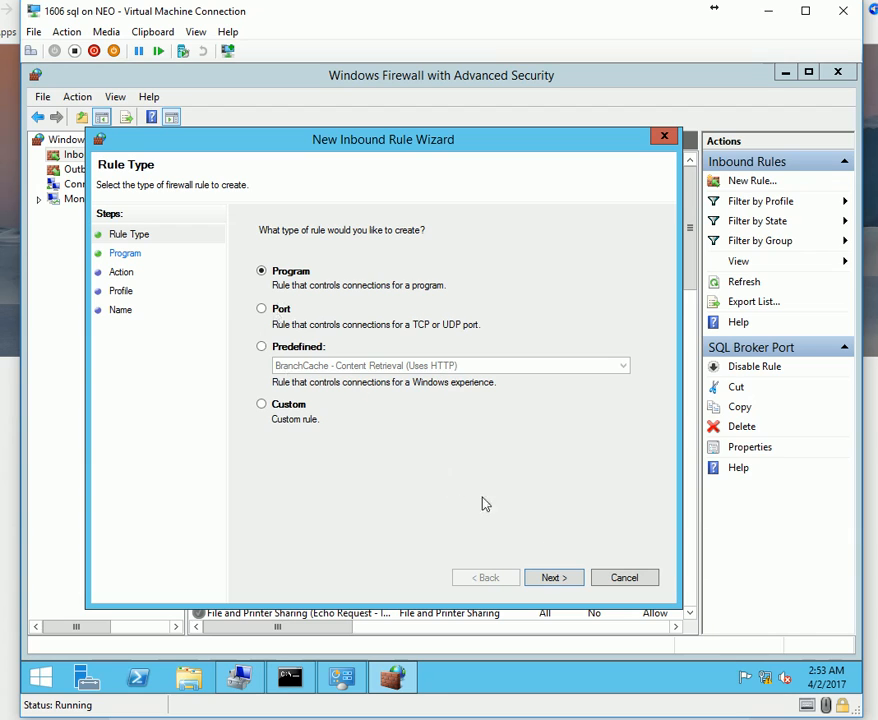
pyautogui.click(276, 312)
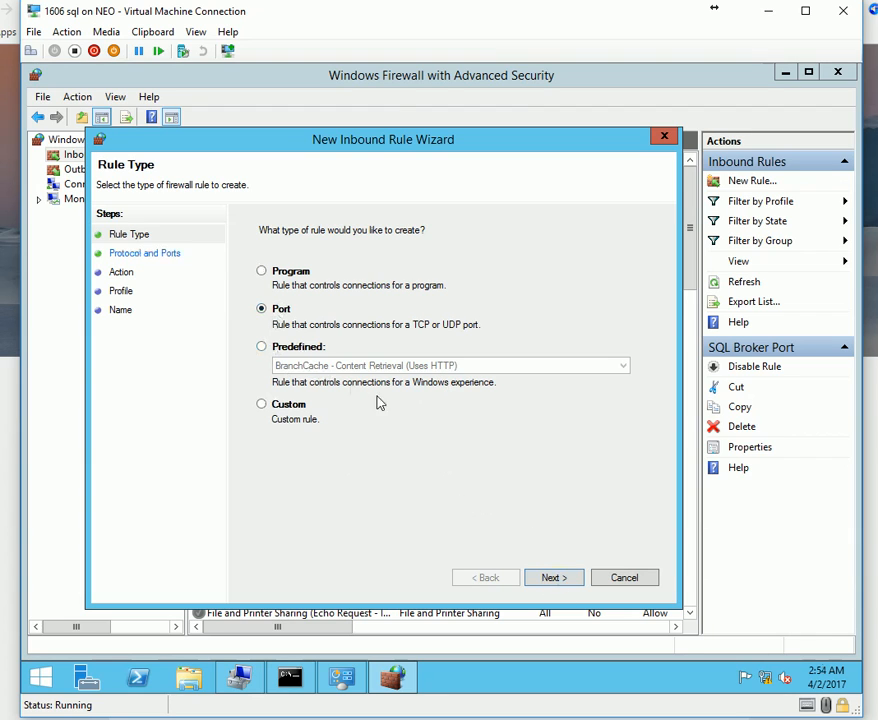
pyautogui.click(553, 577)
pyautogui.click(429, 362)
pyautogui.write('K200\\svc.sql.sccm')
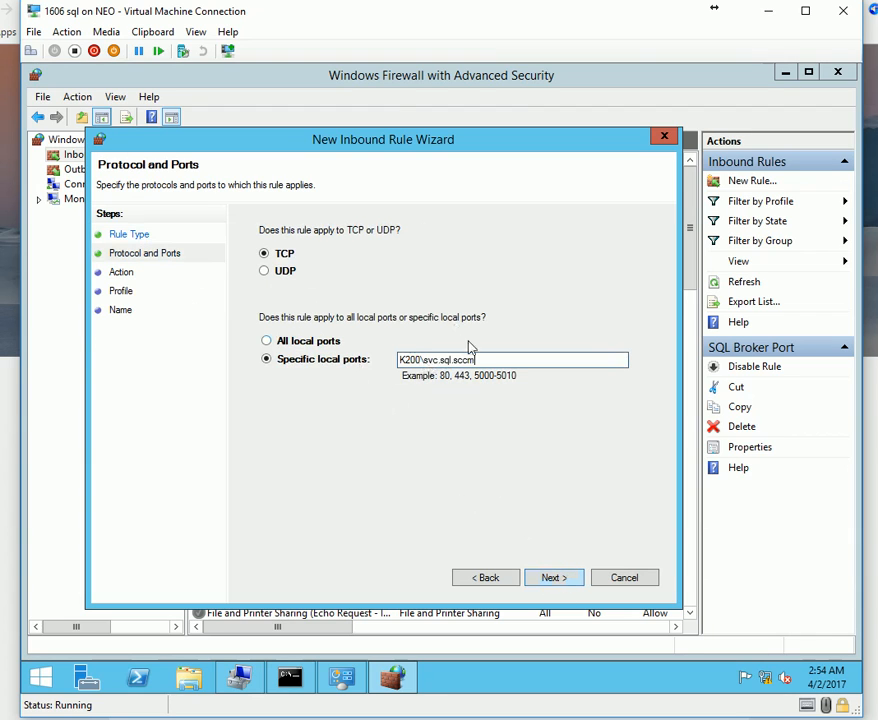
pyautogui.hotkey('ctrl', 'a')
pyautogui.hotkey('ctrl', 'c')
pyautogui.press('BackSpace')
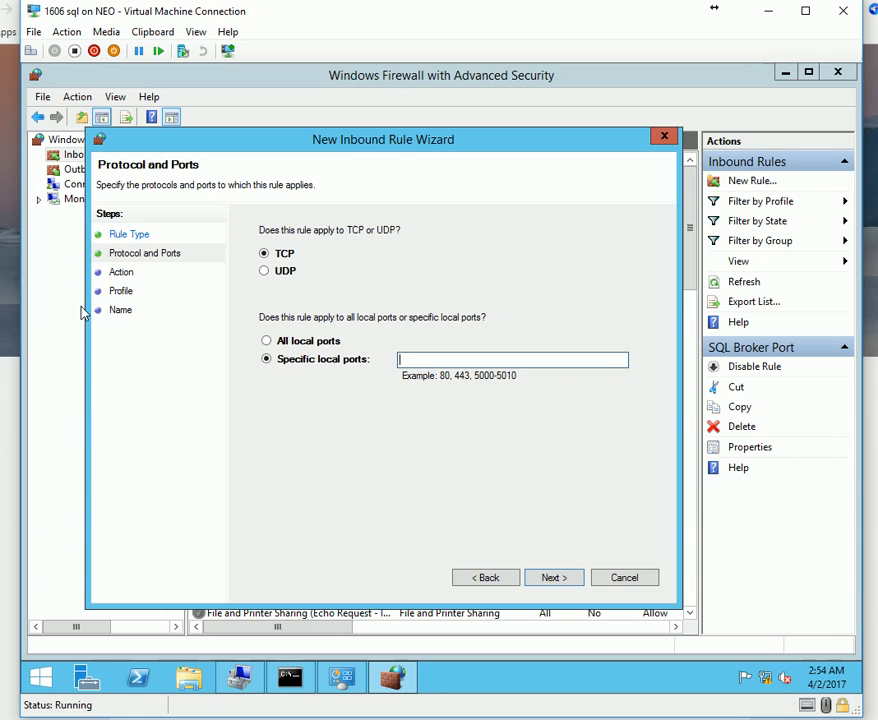
# Enter TCP port 1433 via Type clipboard text, allowing the connection on all profiles.
pyautogui.click(152, 31)
pyautogui.click(150, 51)
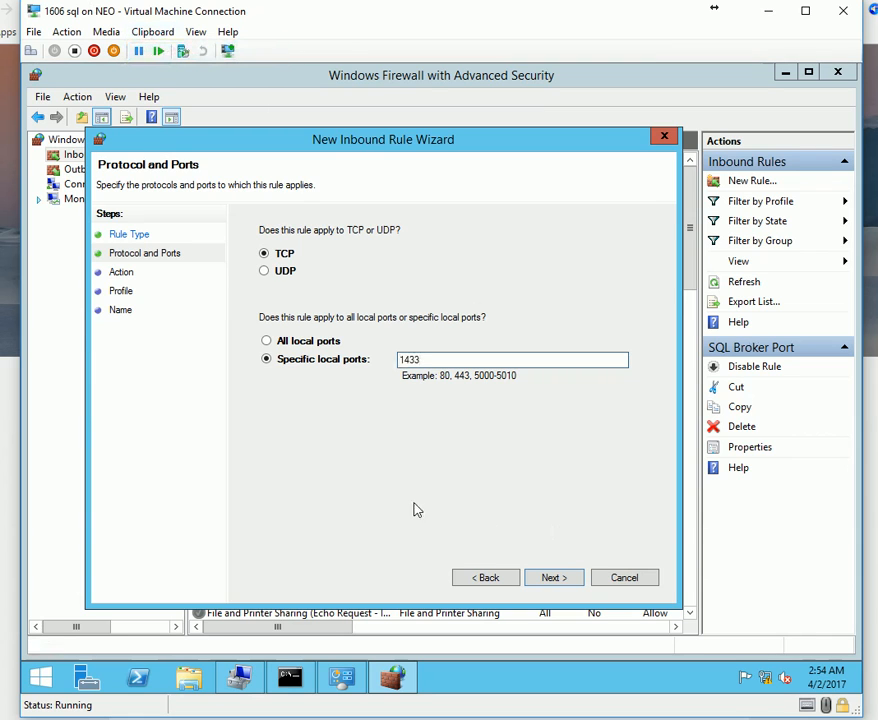
pyautogui.click(559, 580)
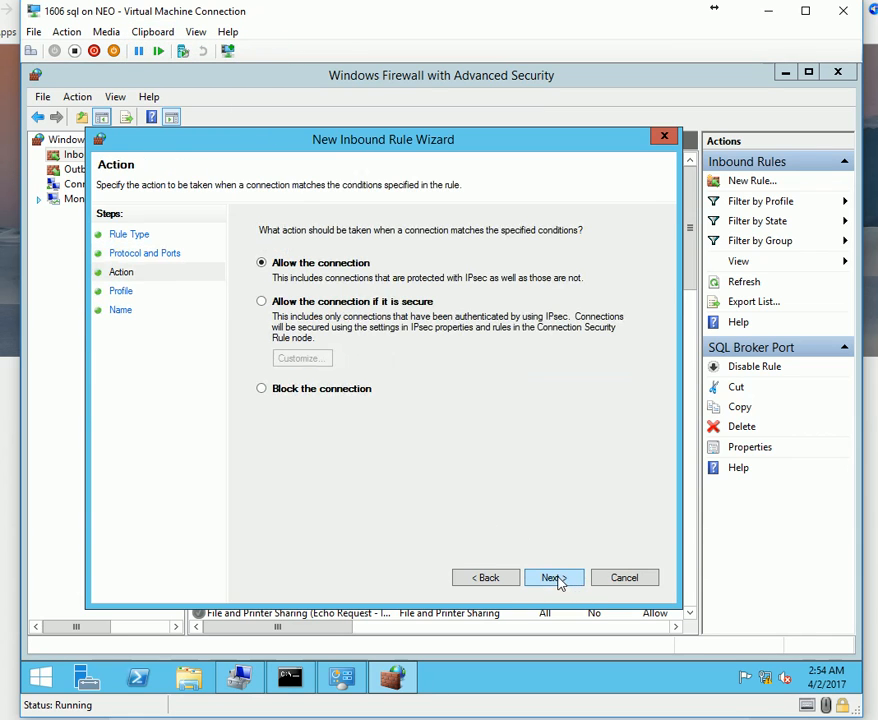
pyautogui.click(555, 580)
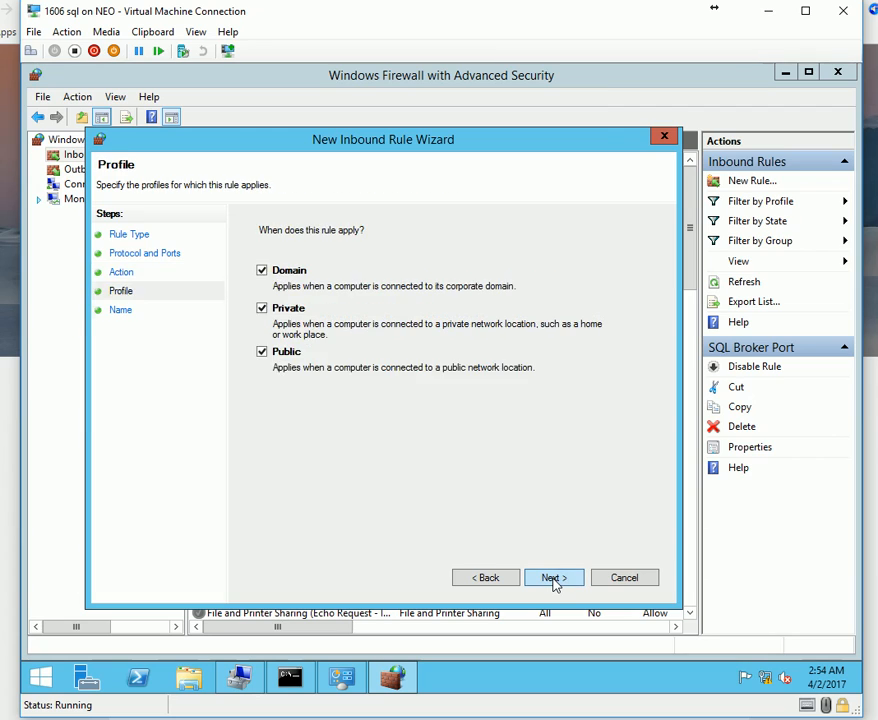
pyautogui.click(555, 580)
# Name the rule '1433 sql' and finish creating it.
pyautogui.hotkey('ctrl', 'v')
pyautogui.hotkey('ctrl', 'a')
pyautogui.press('BackSpace')
pyautogui.write('1433')
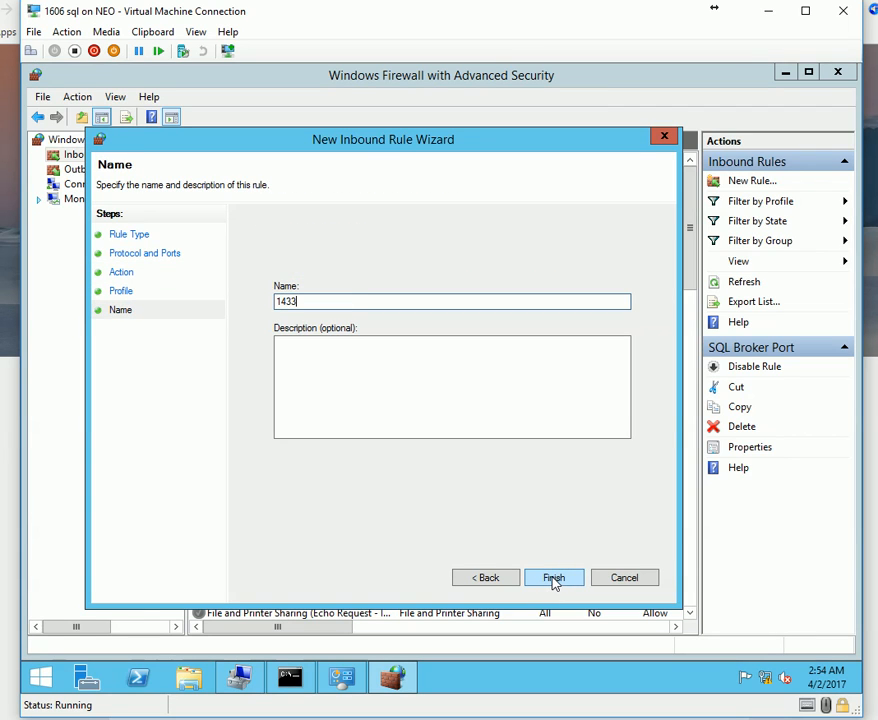
pyautogui.write(' sql')
pyautogui.click(553, 578)
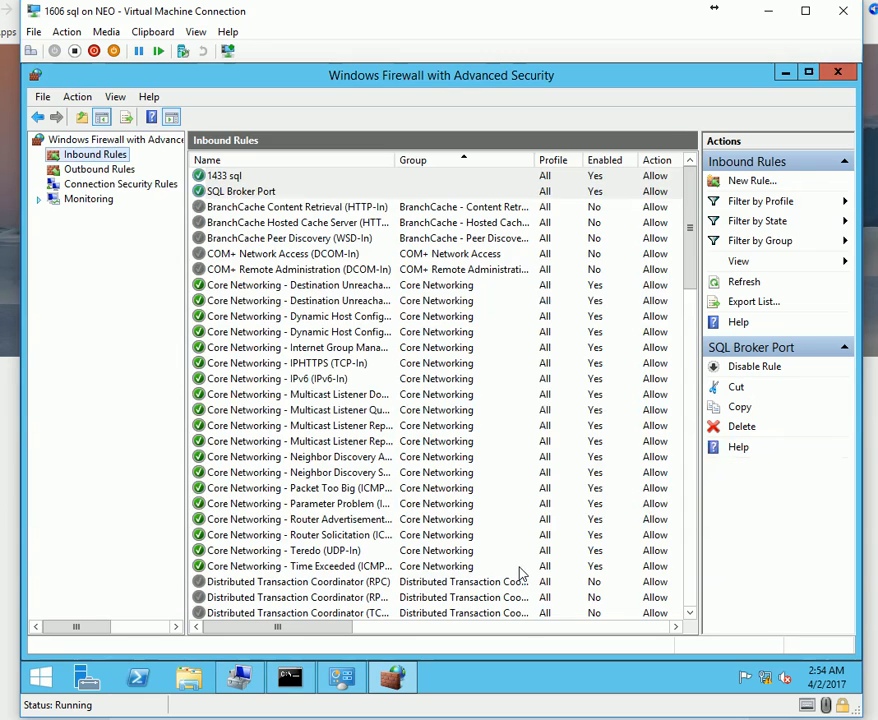
# Inspect the 1433 sql rule's Programs and Services and Remote Computers properties.
pyautogui.hotkey('alt', 'Tab')
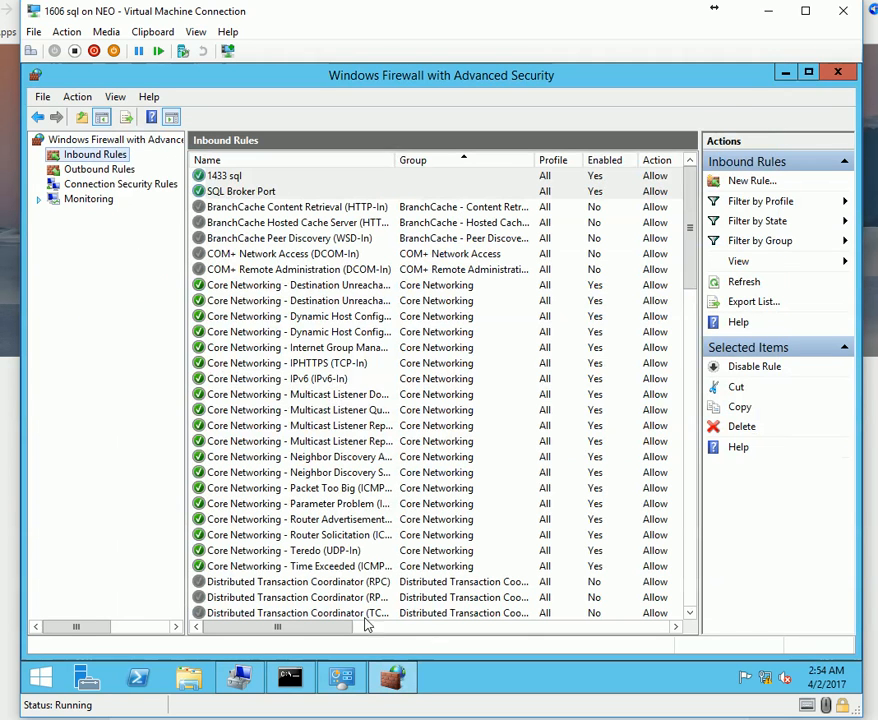
pyautogui.doubleClick(250, 178)
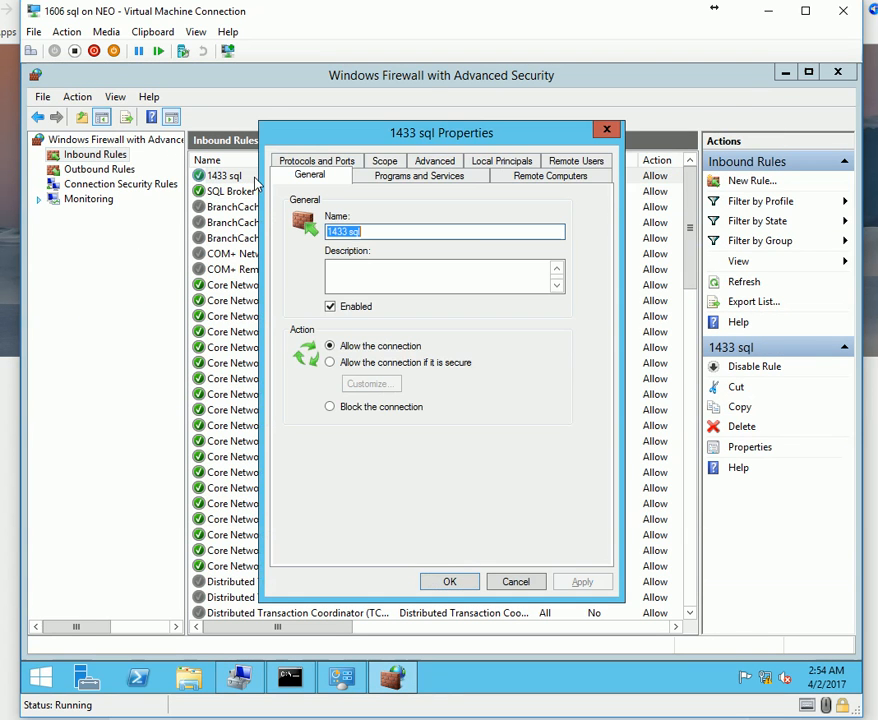
pyautogui.click(419, 176)
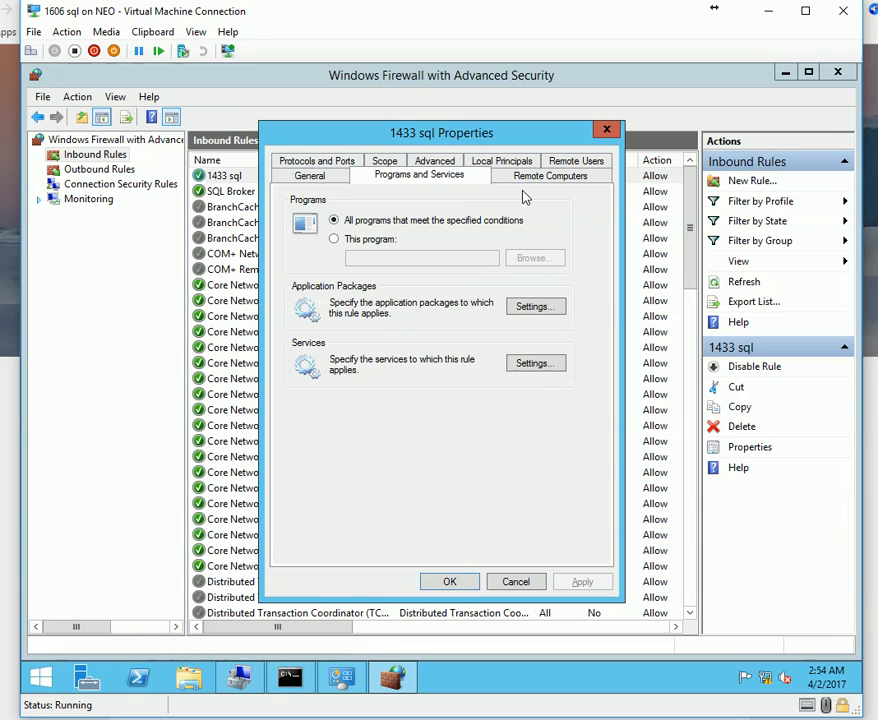
pyautogui.click(550, 176)
pyautogui.press('Escape')
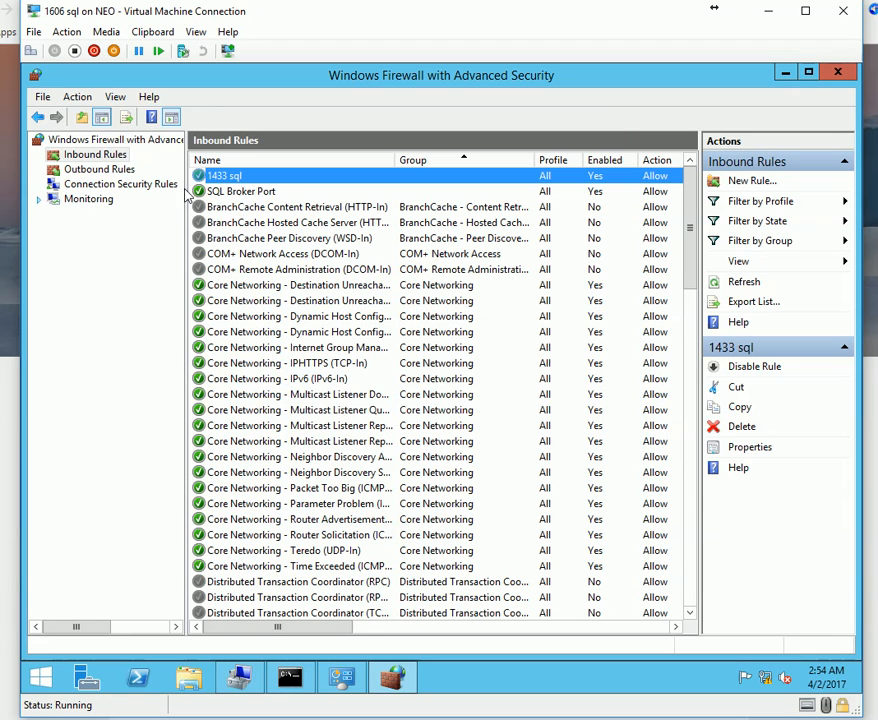
pyautogui.rightClick(116, 158)
# Start another new inbound rule of type Port.
pyautogui.click(160, 171)
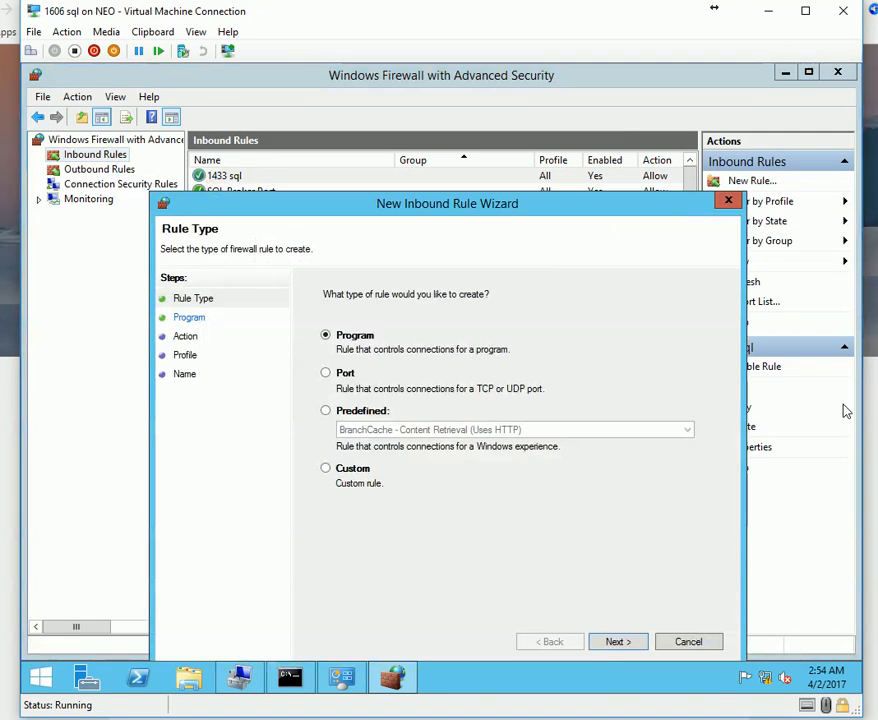
pyautogui.click(326, 372)
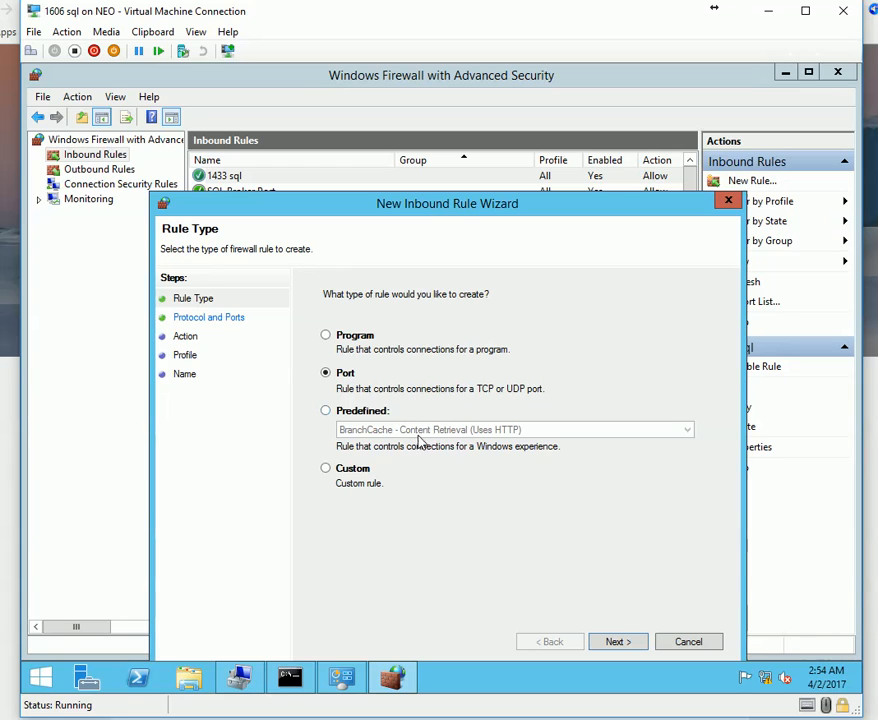
pyautogui.click(618, 643)
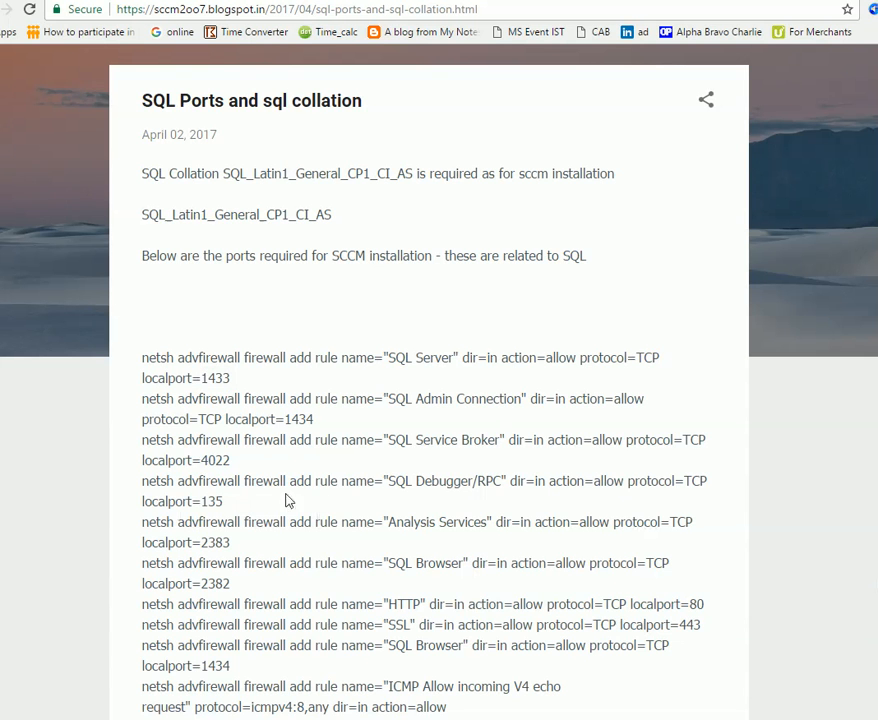
# Copy port 4022 from the guide and enter it, allowing the connection on all profiles.
pyautogui.doubleClick(215, 460)
pyautogui.hotkey('alt', 'Tab')
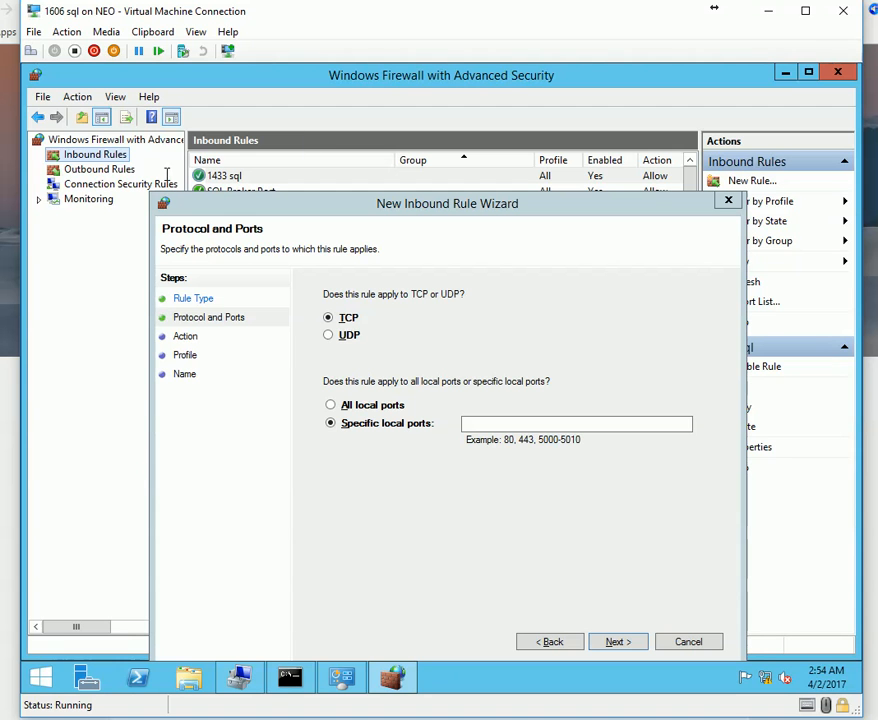
pyautogui.click(162, 31)
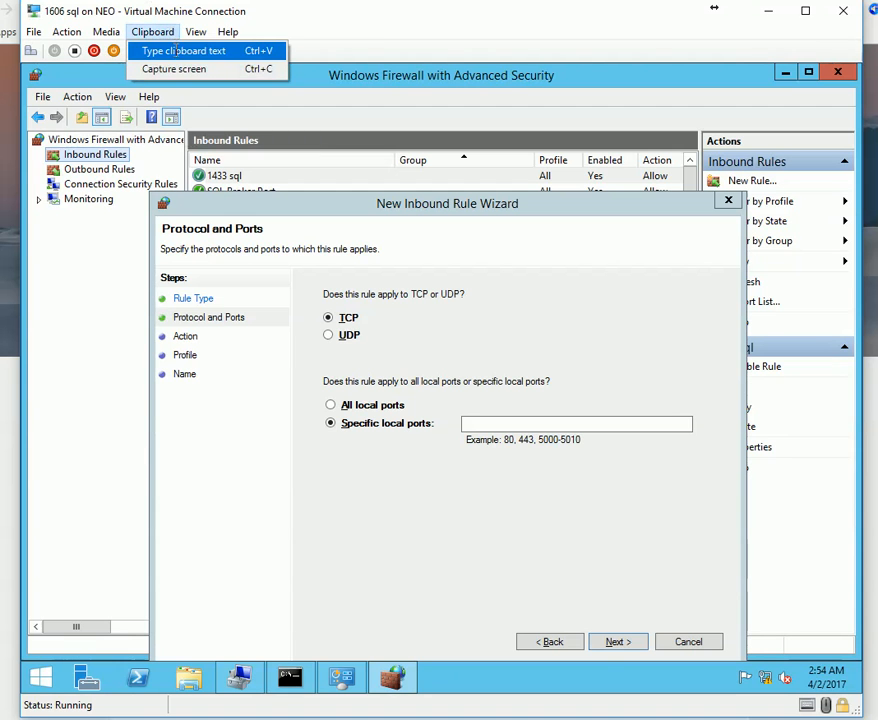
pyautogui.click(175, 50)
pyautogui.click(498, 426)
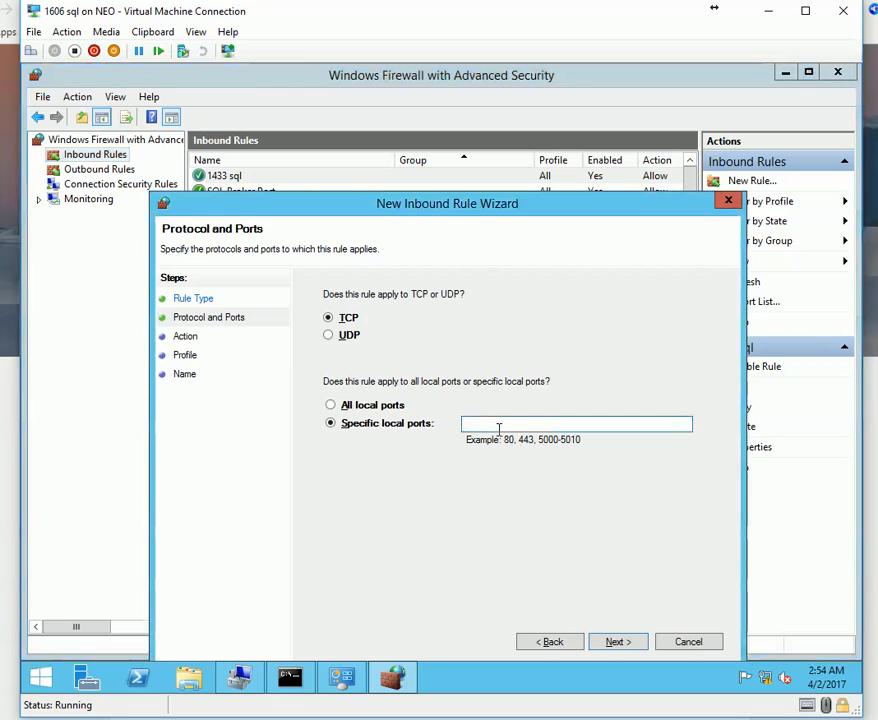
pyautogui.click(619, 640)
pyautogui.click(619, 640)
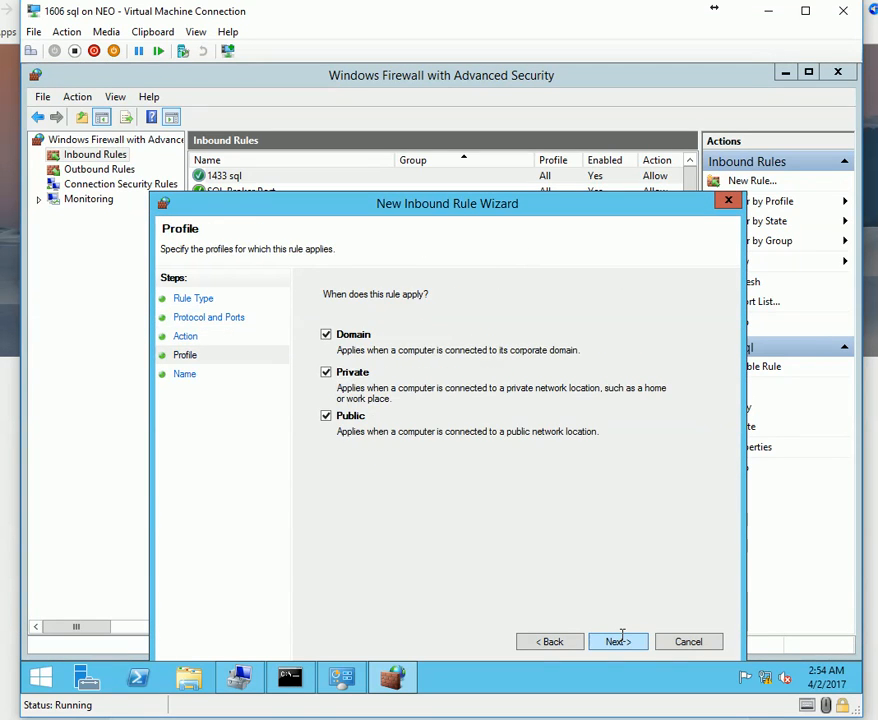
pyautogui.click(619, 640)
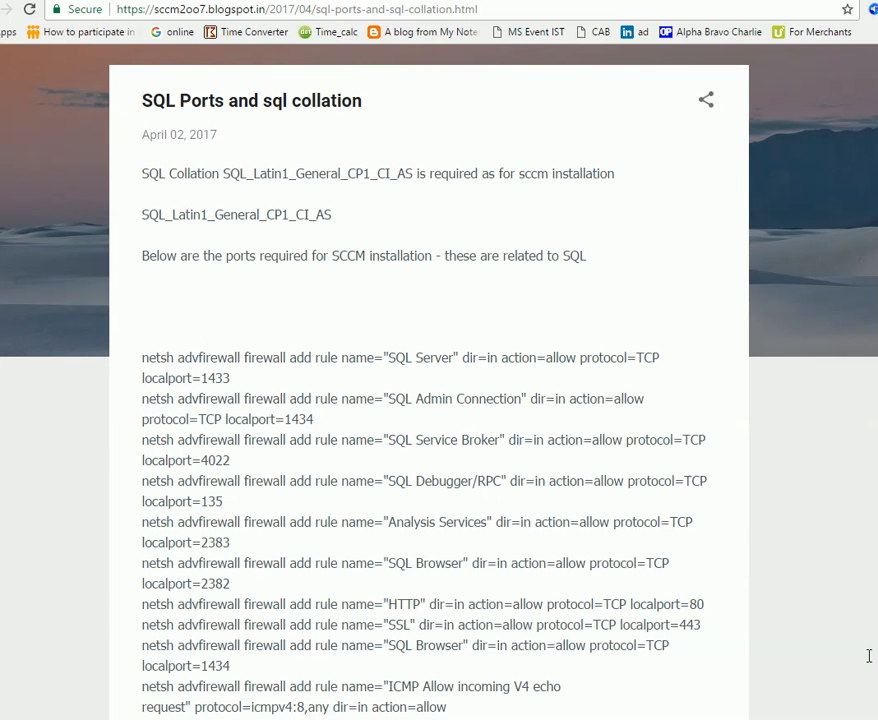
# Finish creating the inbound rule named 4022.
pyautogui.moveTo(873, 664)
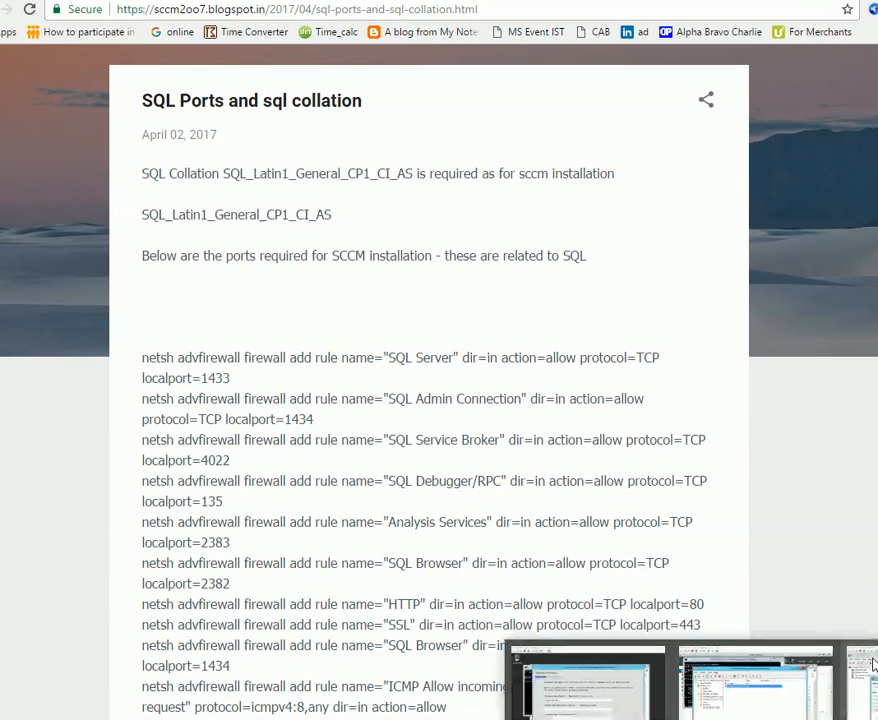
pyautogui.click(873, 664)
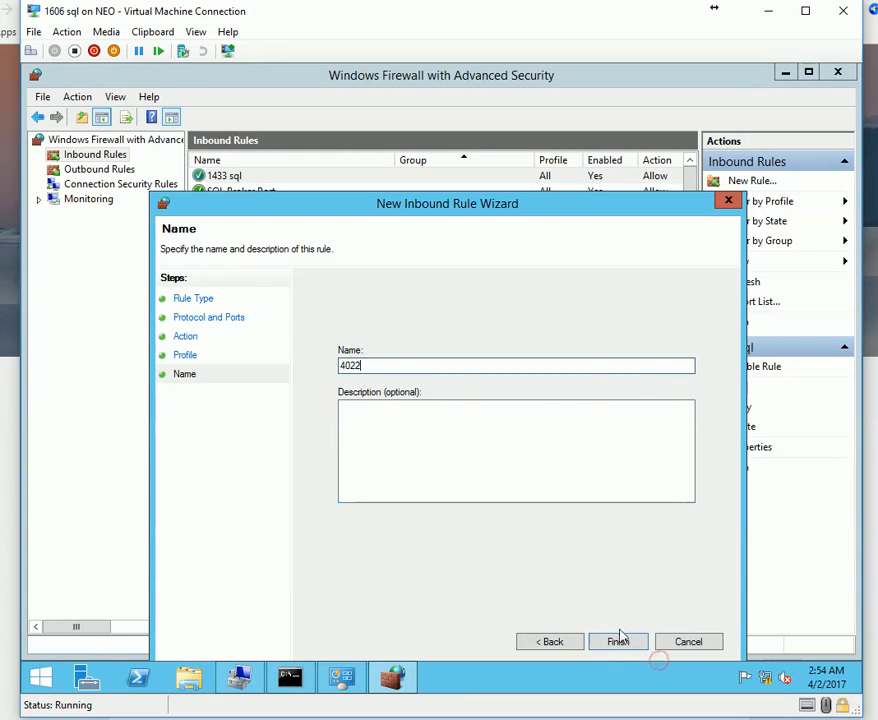
pyautogui.click(616, 642)
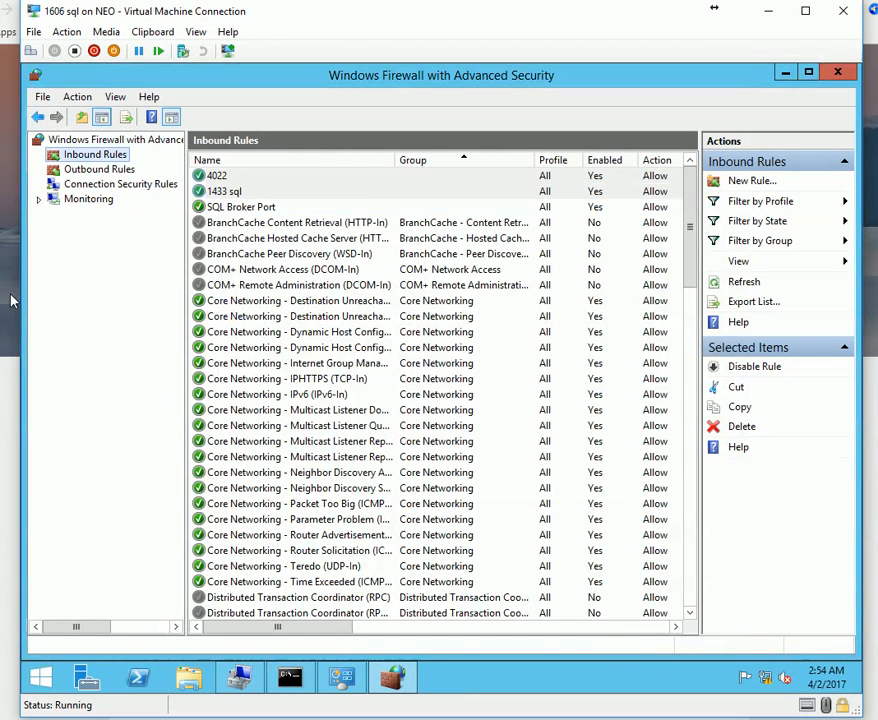
pyautogui.rightClick(92, 155)
# Start another new inbound rule of type Port.
pyautogui.click(128, 172)
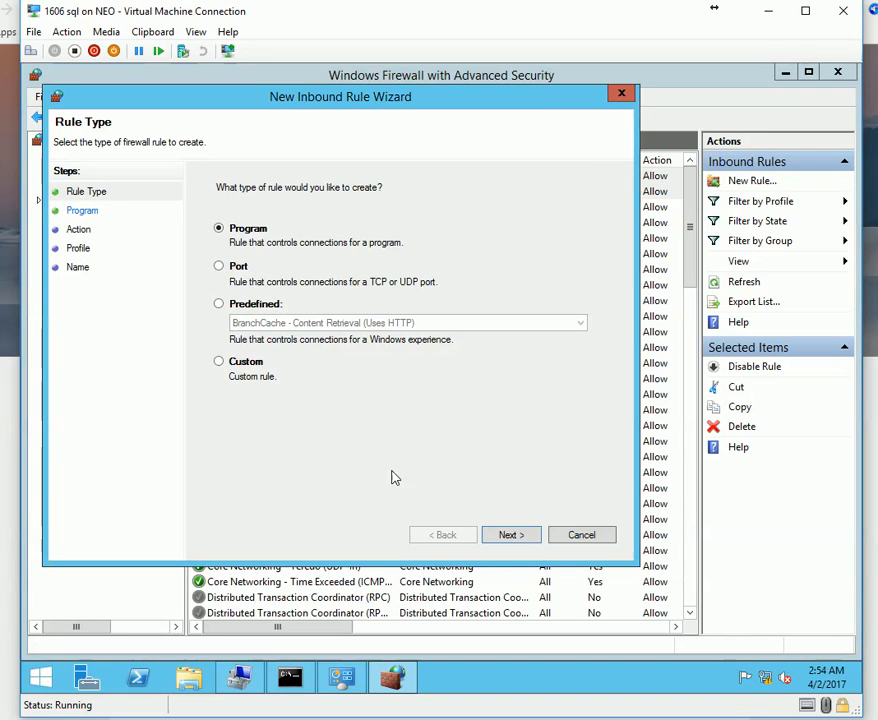
pyautogui.click(511, 536)
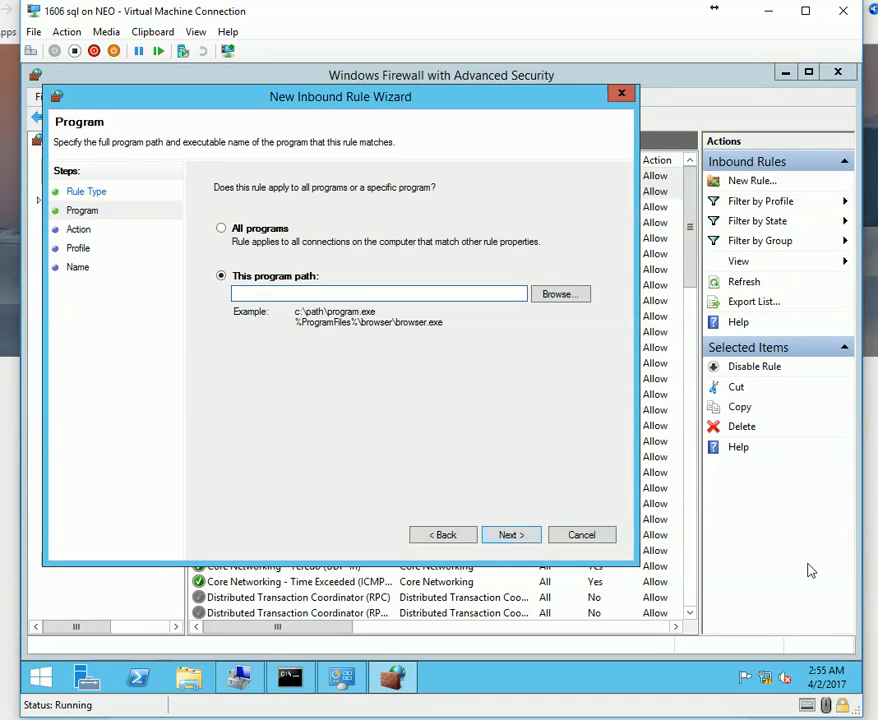
pyautogui.click(445, 537)
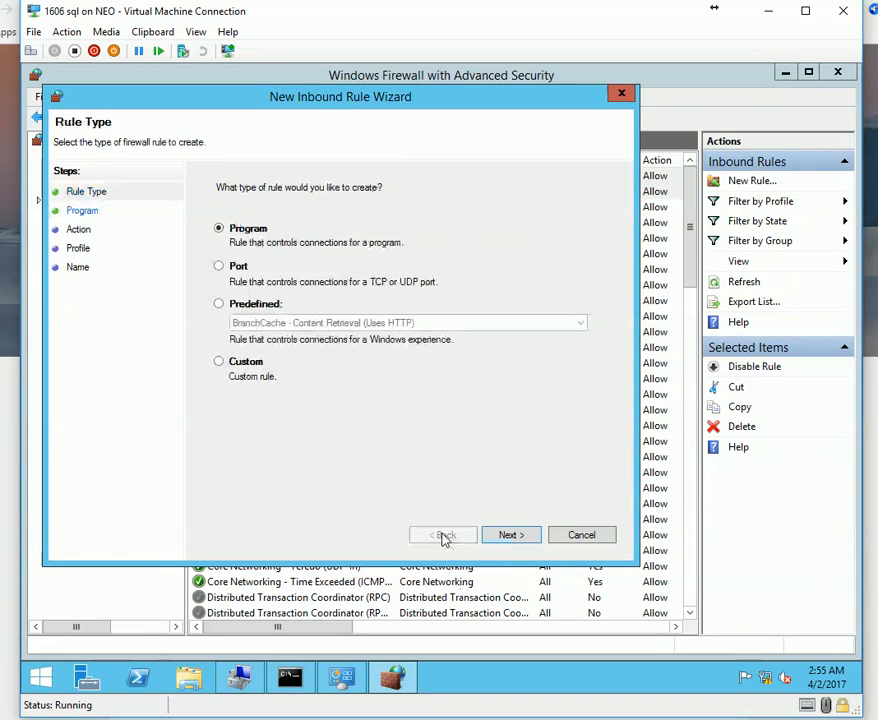
pyautogui.click(236, 267)
pyautogui.click(511, 536)
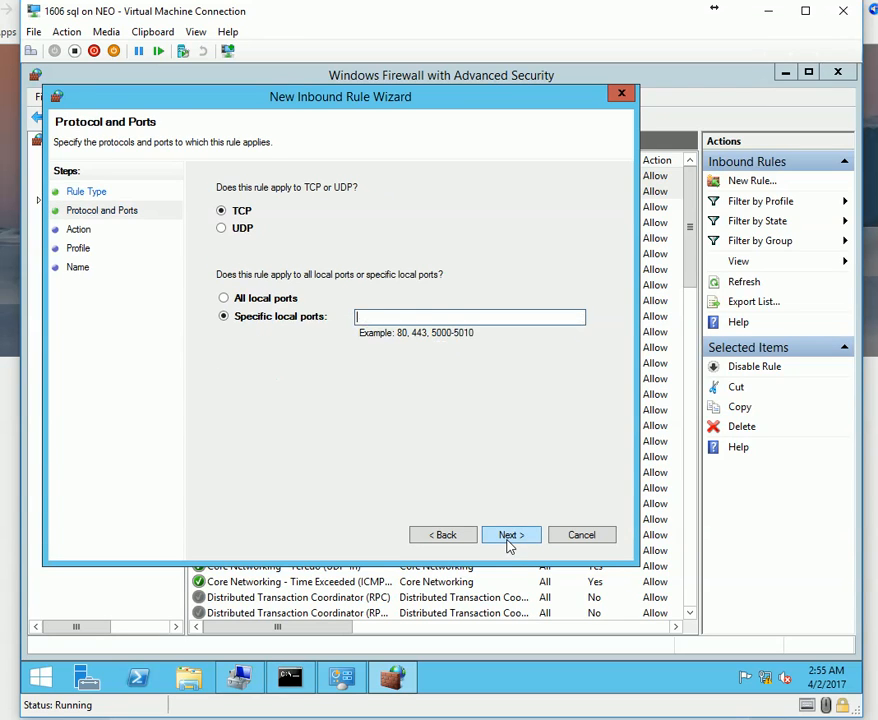
# Set local port 1434 from the SQL Admin Connection line, allowing the connection on all profiles.
pyautogui.click(872, 585)
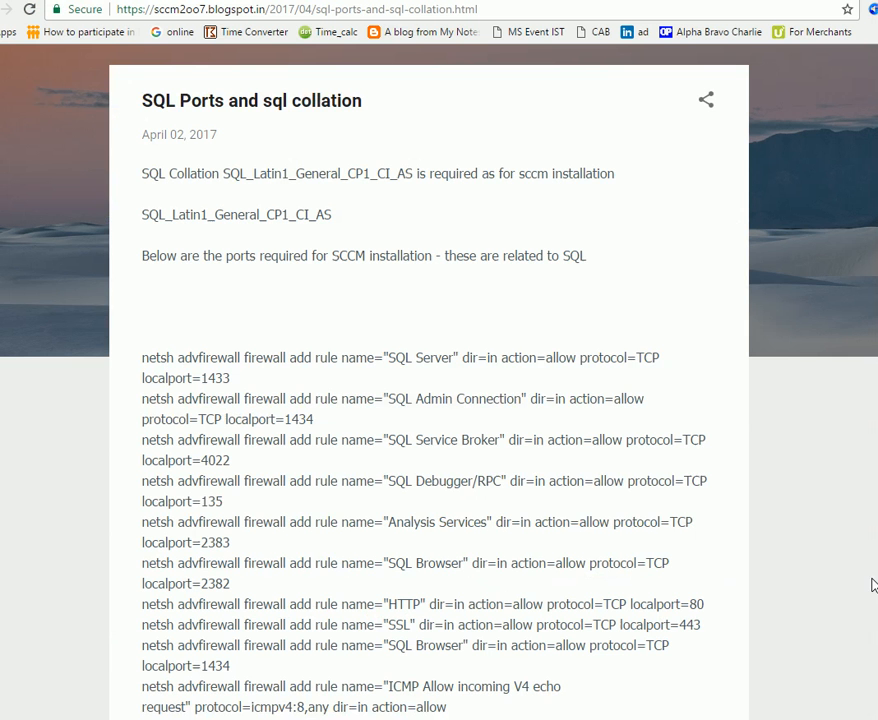
pyautogui.doubleClick(301, 418)
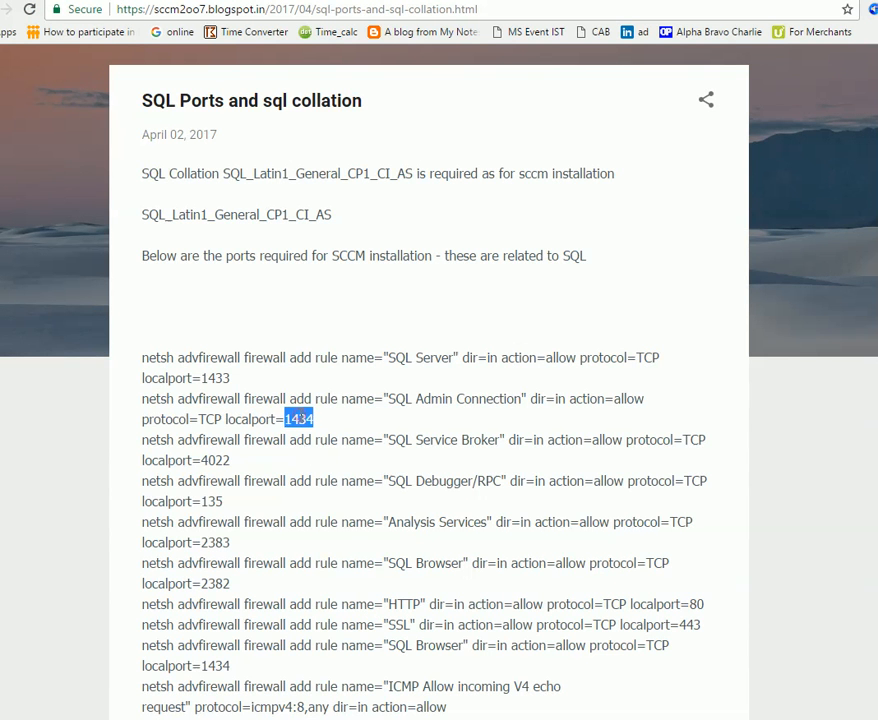
pyautogui.click(612, 702)
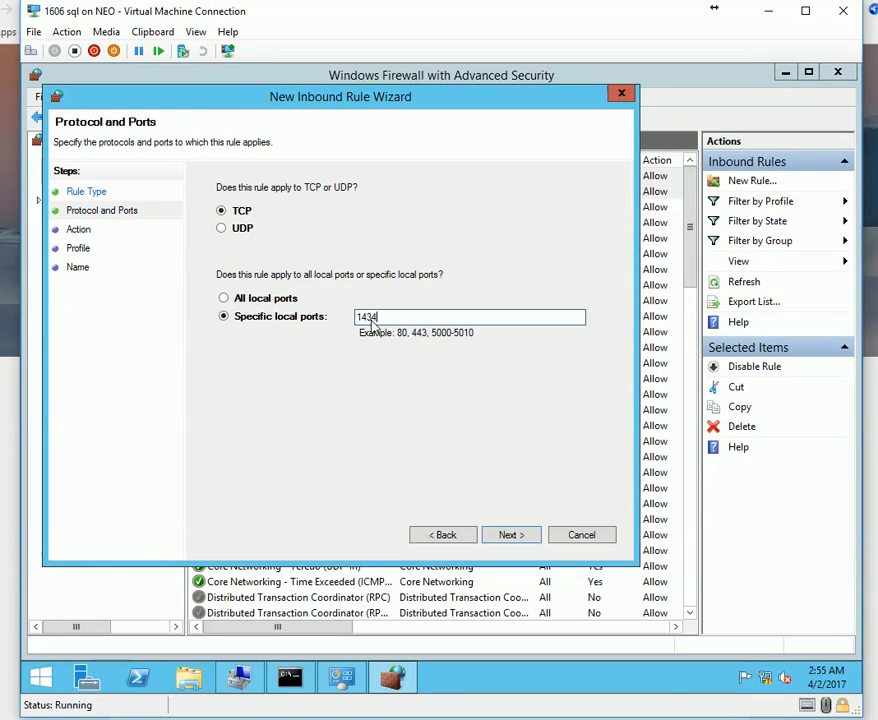
pyautogui.click(513, 534)
pyautogui.click(512, 534)
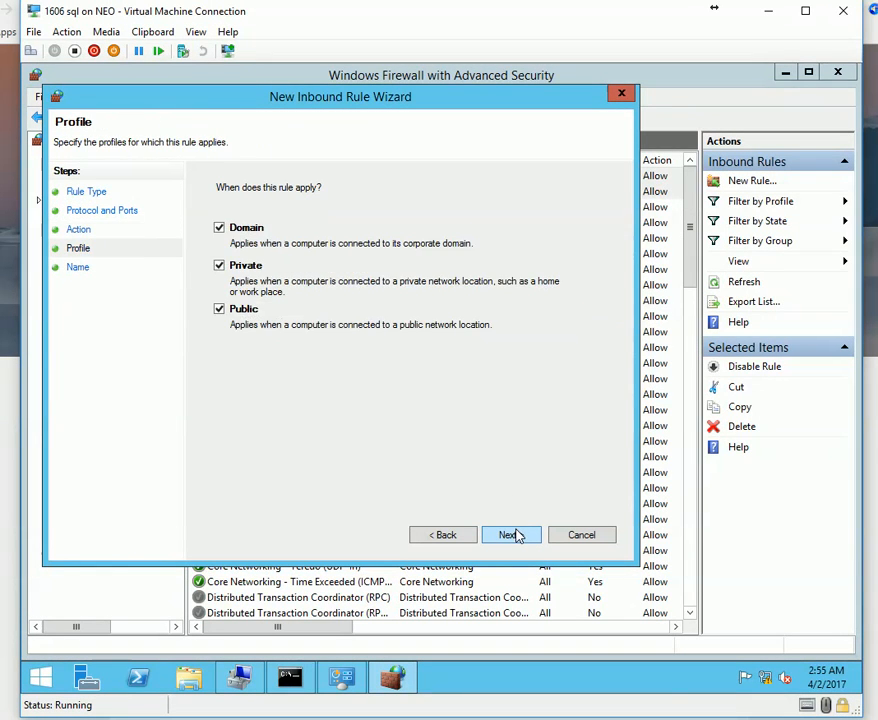
pyautogui.click(512, 534)
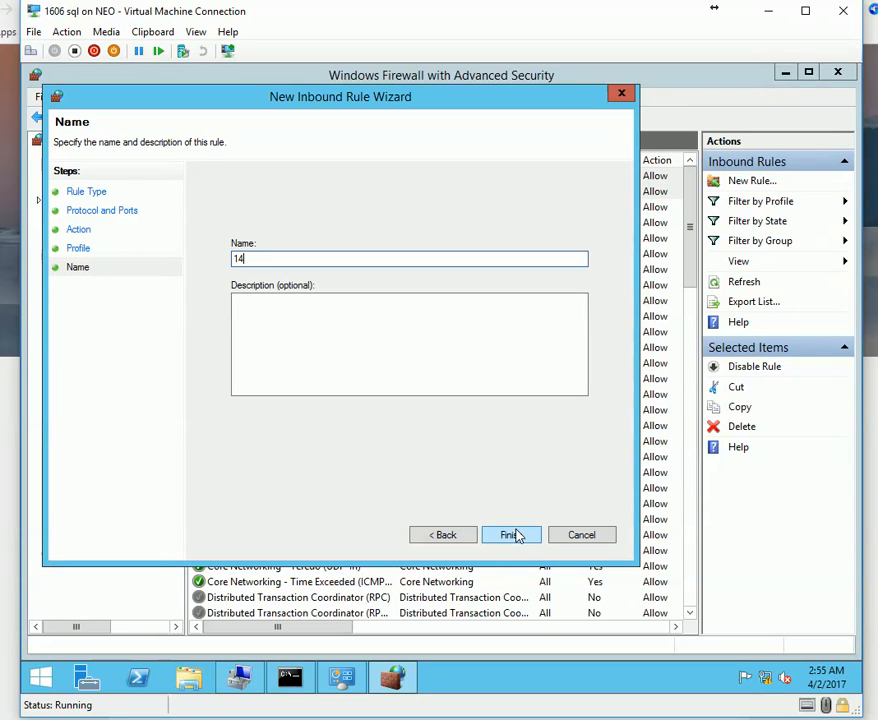
# Name the rule '1434 SQL ADMIN', finish it, and select the next ports in the guide.
pyautogui.write('1434 SQL ADMIN')
pyautogui.click(515, 535)
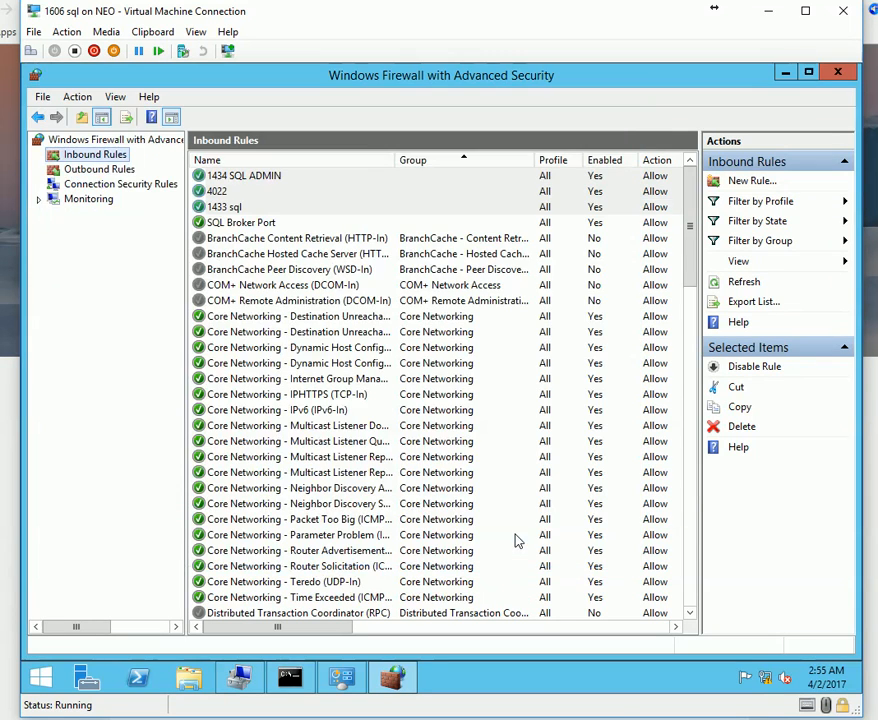
pyautogui.hotkey('alt', 'Tab')
pyautogui.moveTo(306, 420)
pyautogui.mouseDown()
pyautogui.moveTo(439, 426)
pyautogui.moveTo(323, 425)
pyautogui.mouseUp()
pyautogui.moveTo(192, 460); pyautogui.dragTo(249, 460)
# Copy 383 from the Analysis Services port 2383 in the guide.
pyautogui.moveTo(209, 541); pyautogui.dragTo(231, 542)
pyautogui.hotkey('ctrl', 'c')
pyautogui.click(231, 542)
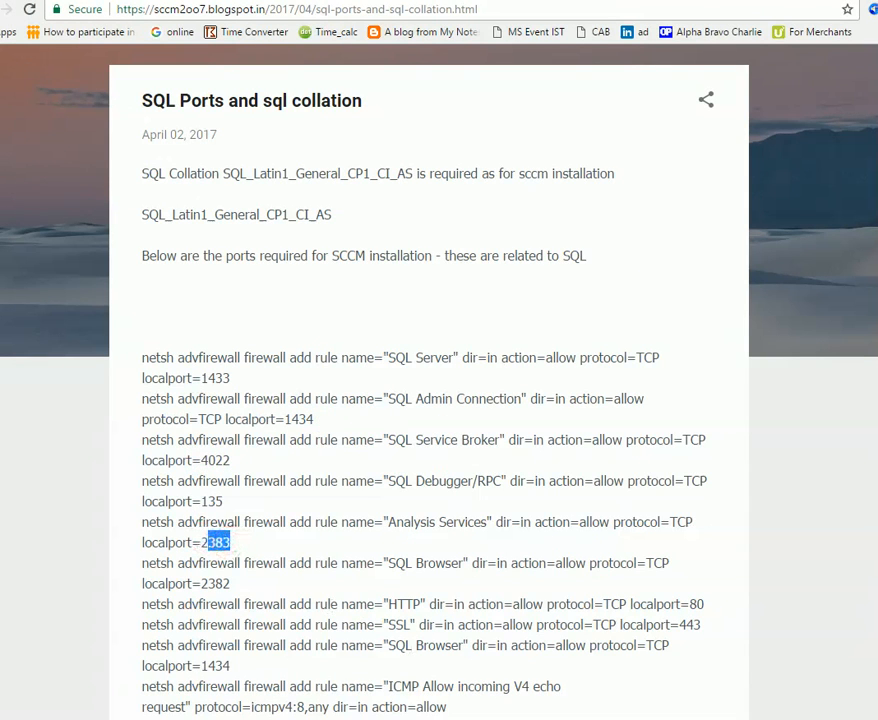
pyautogui.hotkey('alt', 'Tab')
# Start a new Port inbound rule and enter the copied 383 as the local port.
pyautogui.rightClick(120, 156)
pyautogui.click(155, 158)
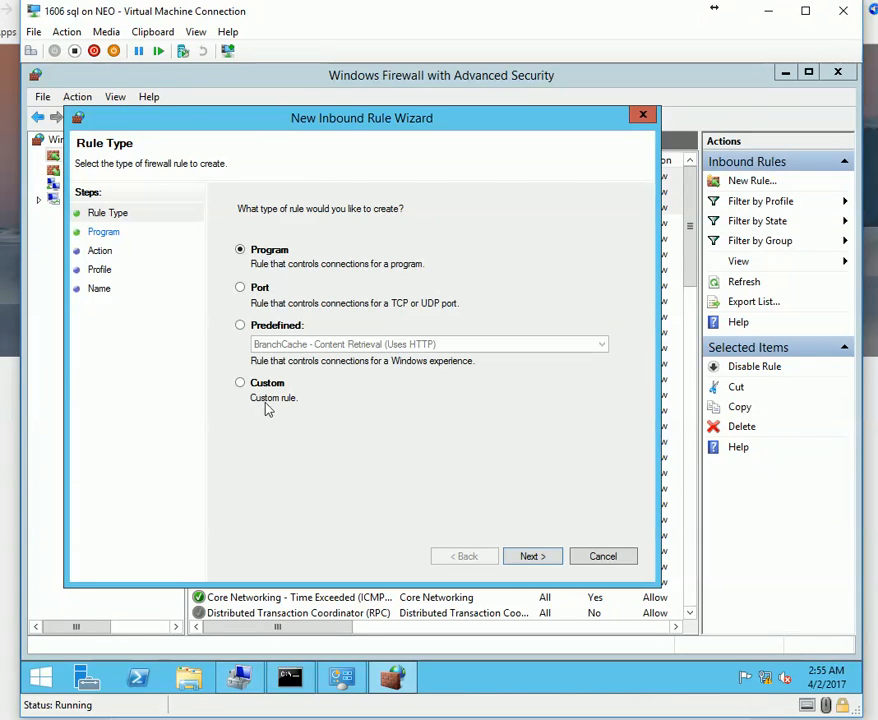
pyautogui.click(533, 556)
pyautogui.click(466, 556)
pyautogui.click(259, 287)
pyautogui.click(530, 556)
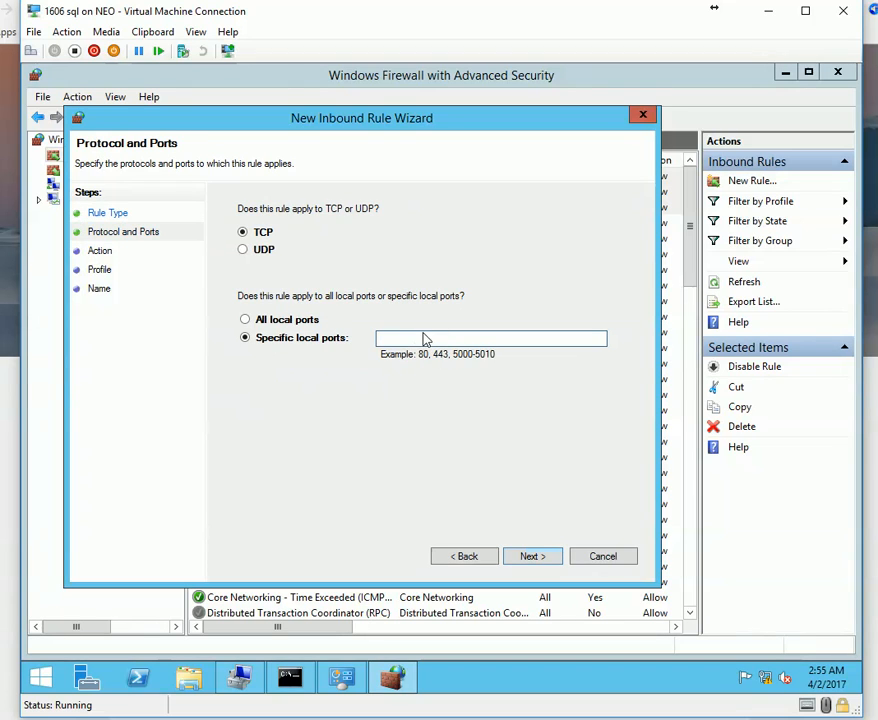
pyautogui.click(152, 31)
pyautogui.click(168, 52)
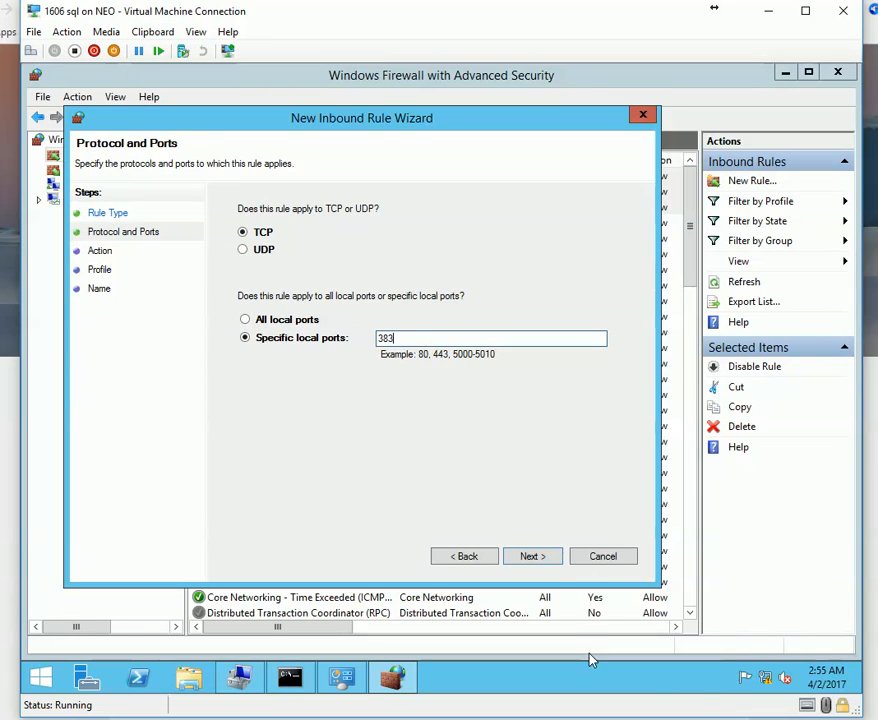
pyautogui.click(533, 557)
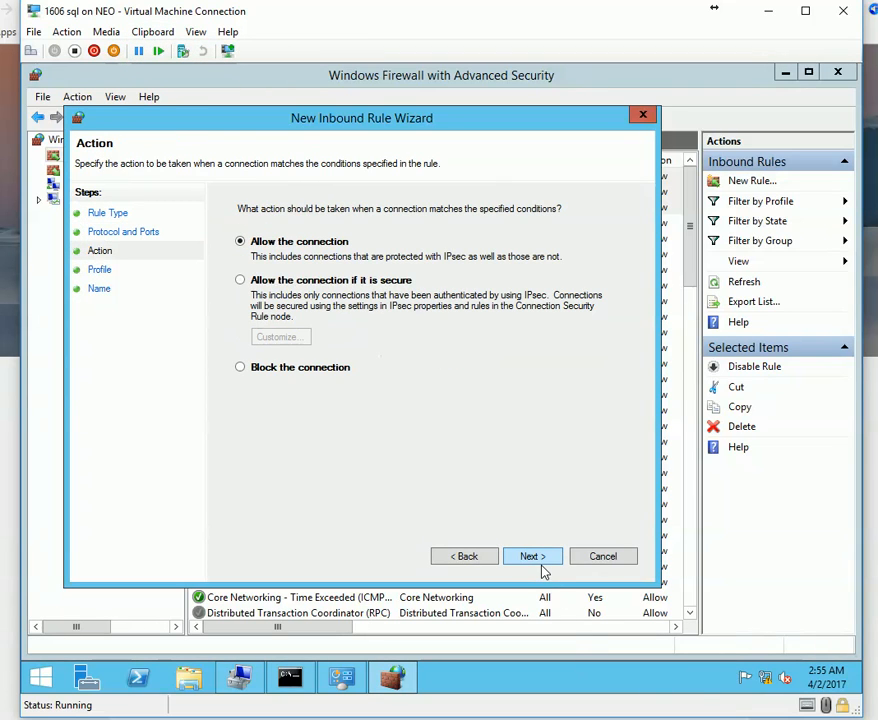
# Correct the local port to 2383, allowing the connection on all profiles.
pyautogui.hotkey('alt', 'Tab')
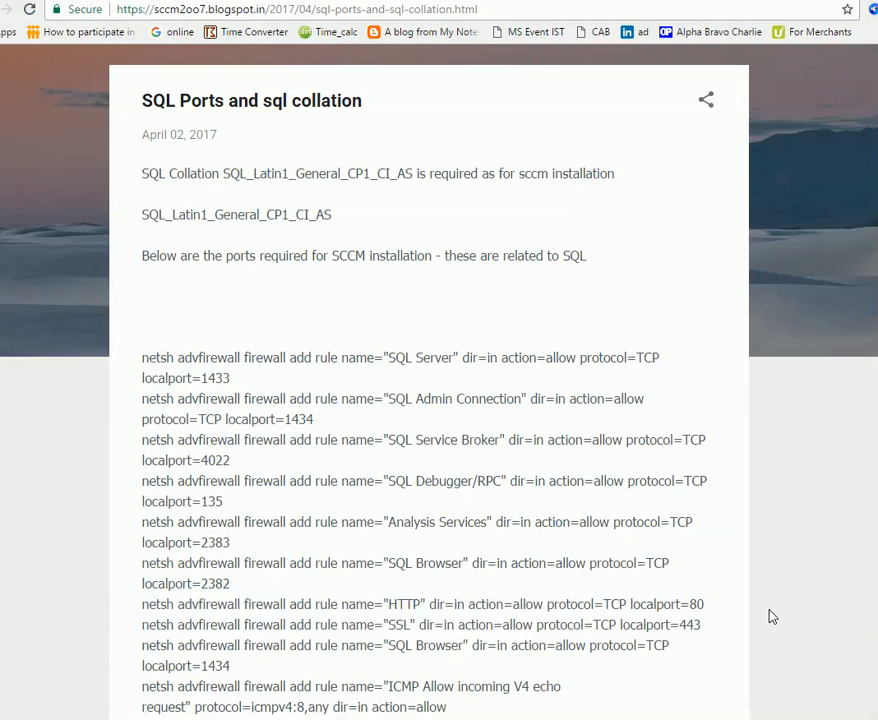
pyautogui.hotkey('alt', 'Tab')
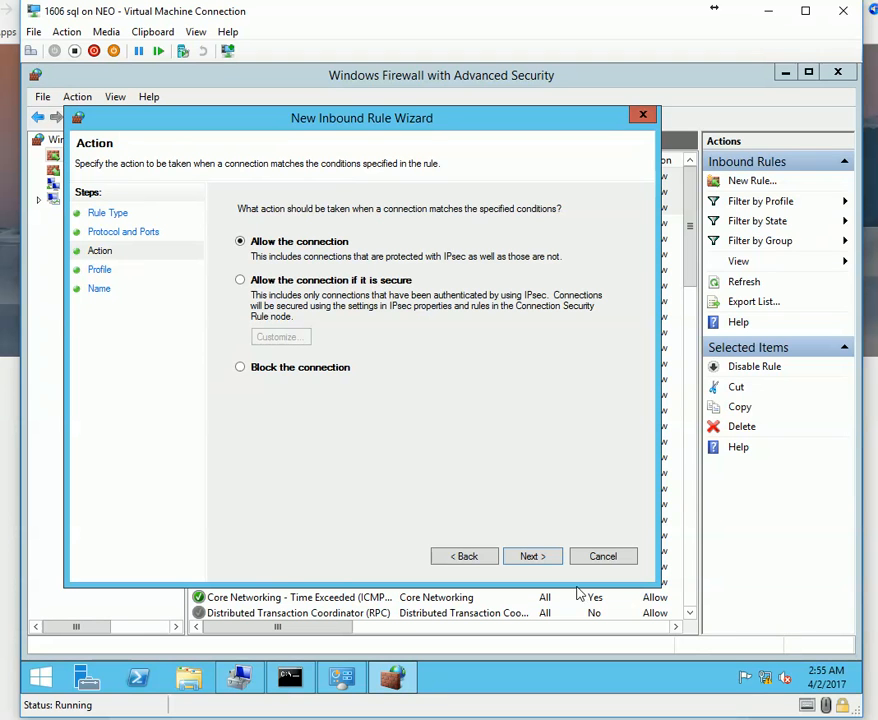
pyautogui.click(464, 556)
pyautogui.click(430, 340)
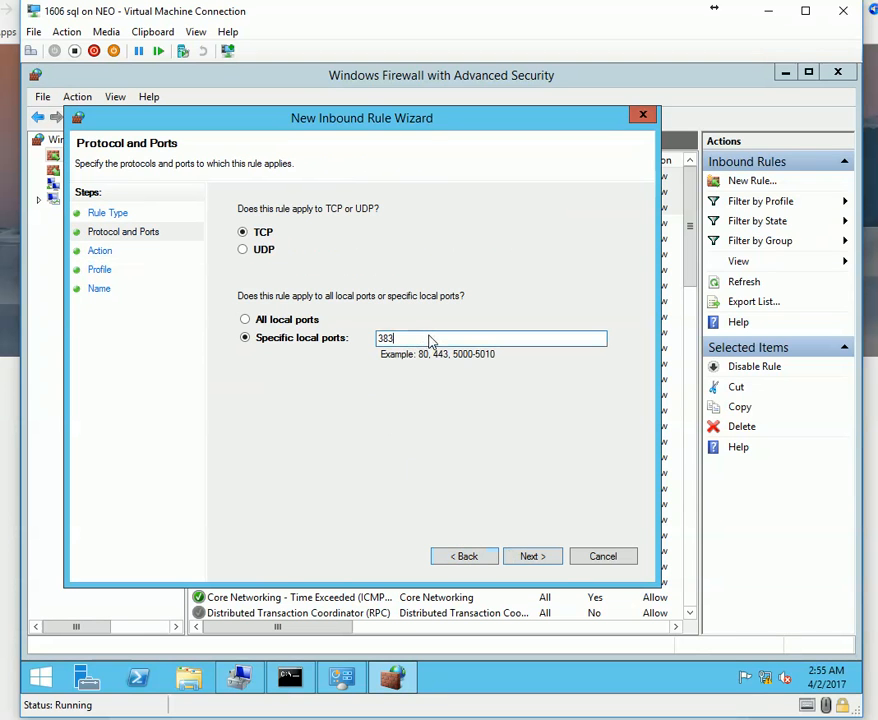
pyautogui.write('2')
pyautogui.click(555, 560)
pyautogui.click(556, 558)
pyautogui.click(556, 558)
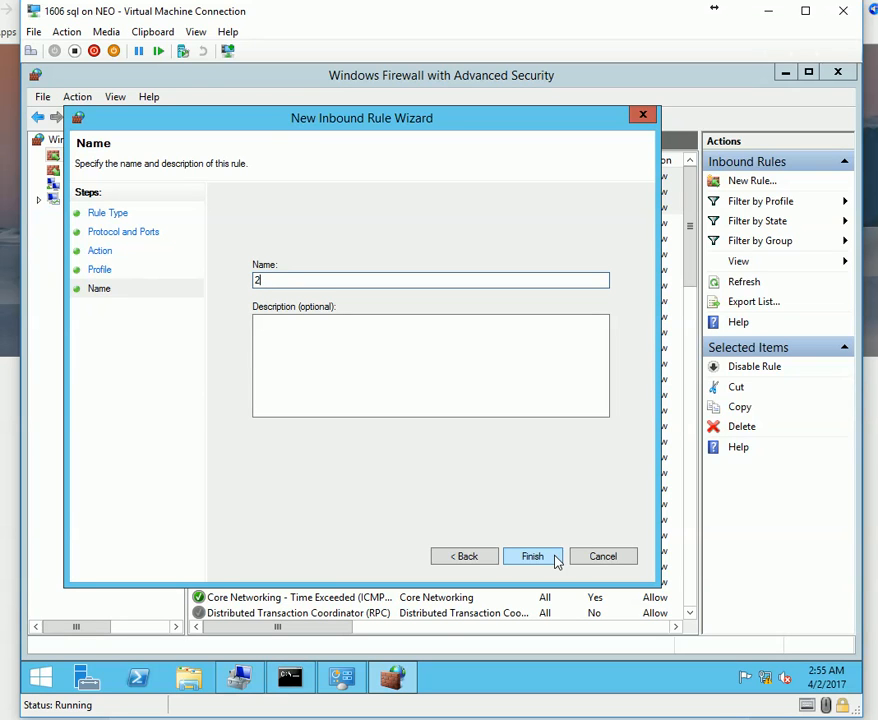
# Name the rule 2383, then step back to the Protocol and Ports page.
pyautogui.write('283')
pyautogui.click(557, 561)
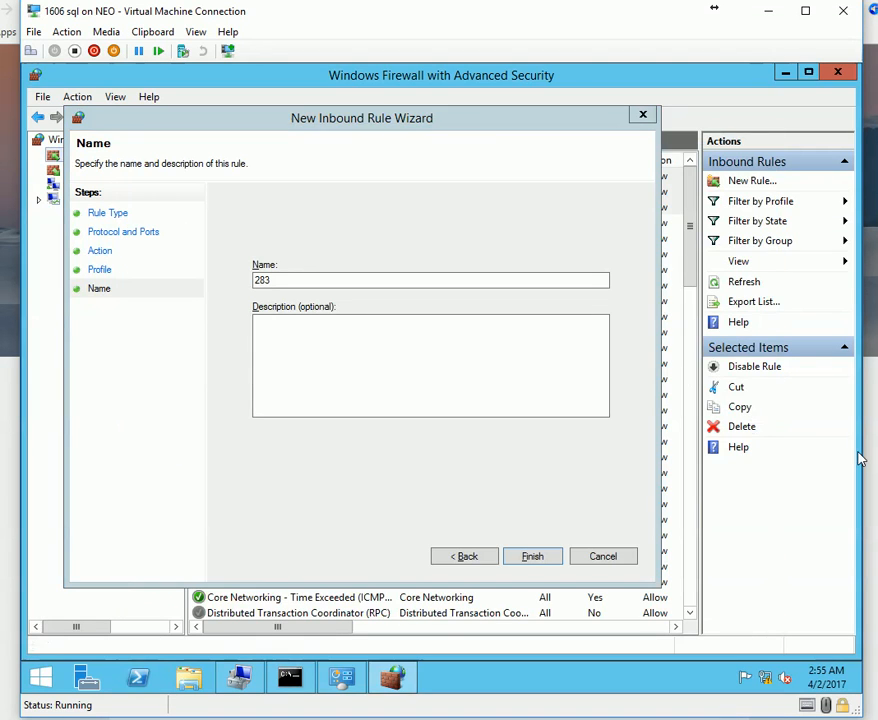
pyautogui.hotkey('alt', 'Tab')
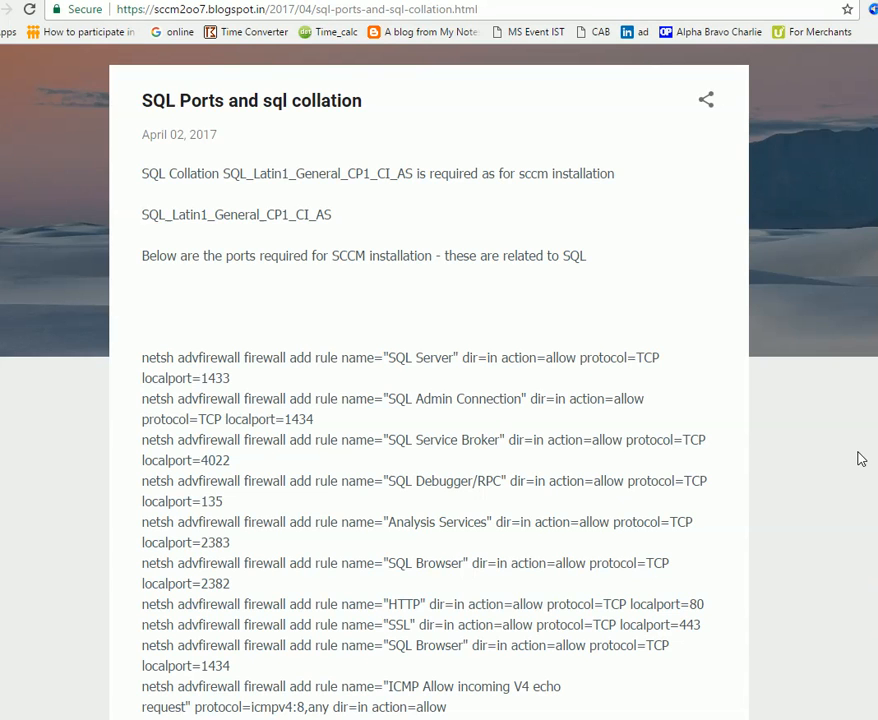
pyautogui.hotkey('alt', 'Tab')
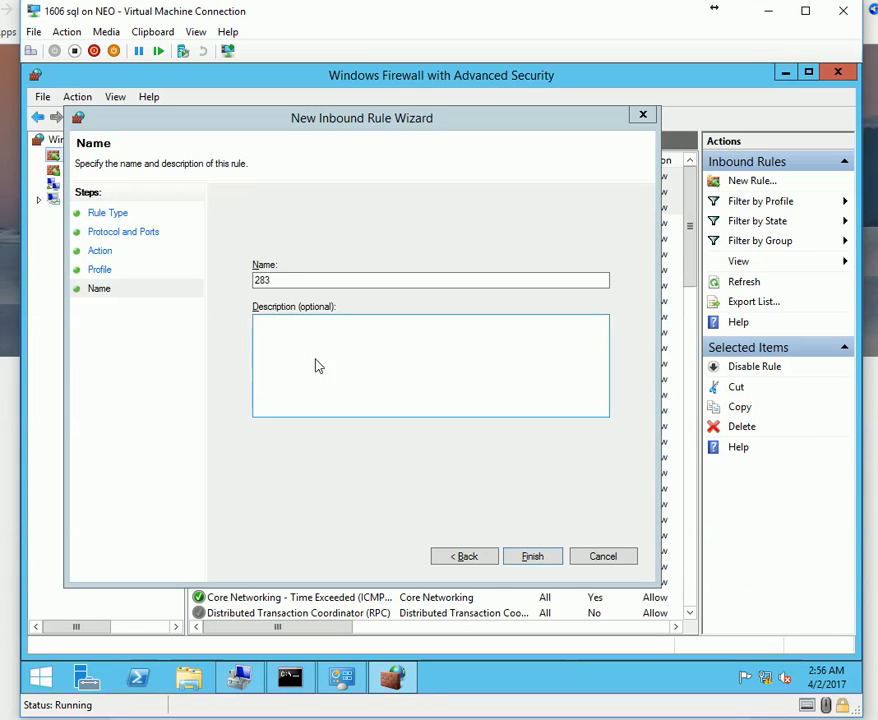
pyautogui.doubleClick(286, 281)
pyautogui.write('2383')
pyautogui.hotkey('ctrl', 'a')
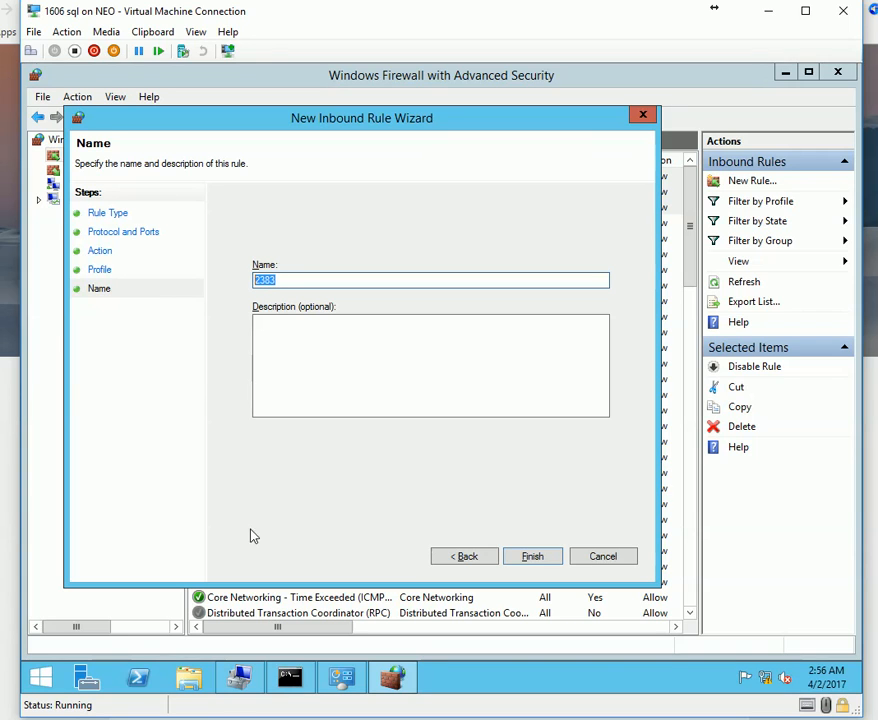
pyautogui.click(466, 556)
pyautogui.click(466, 556)
pyautogui.click(466, 556)
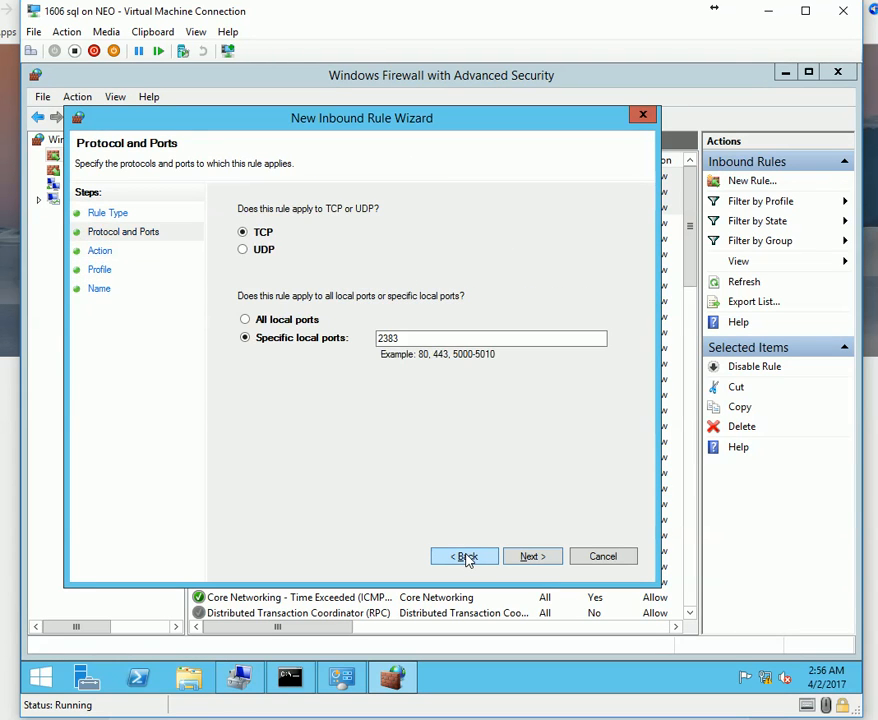
# Check the SQL Browser port 2382 and Analysis Services port 2383 in the guide.
pyautogui.click(421, 340)
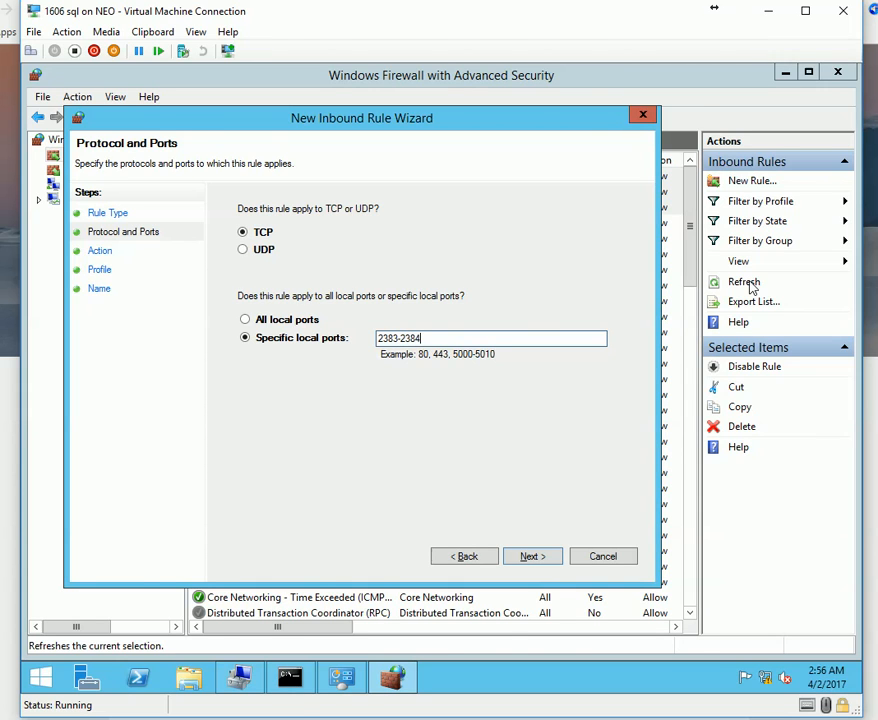
pyautogui.hotkey('alt', 'Tab')
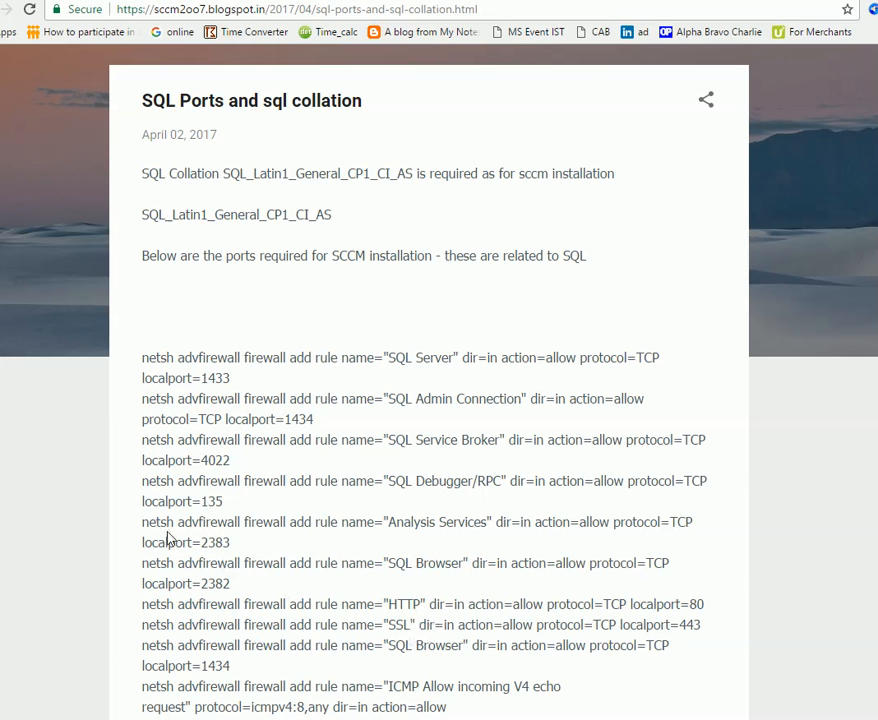
pyautogui.moveTo(169, 542); pyautogui.dragTo(137, 541)
pyautogui.click(221, 582)
pyautogui.doubleClick(215, 583)
pyautogui.doubleClick(214, 542)
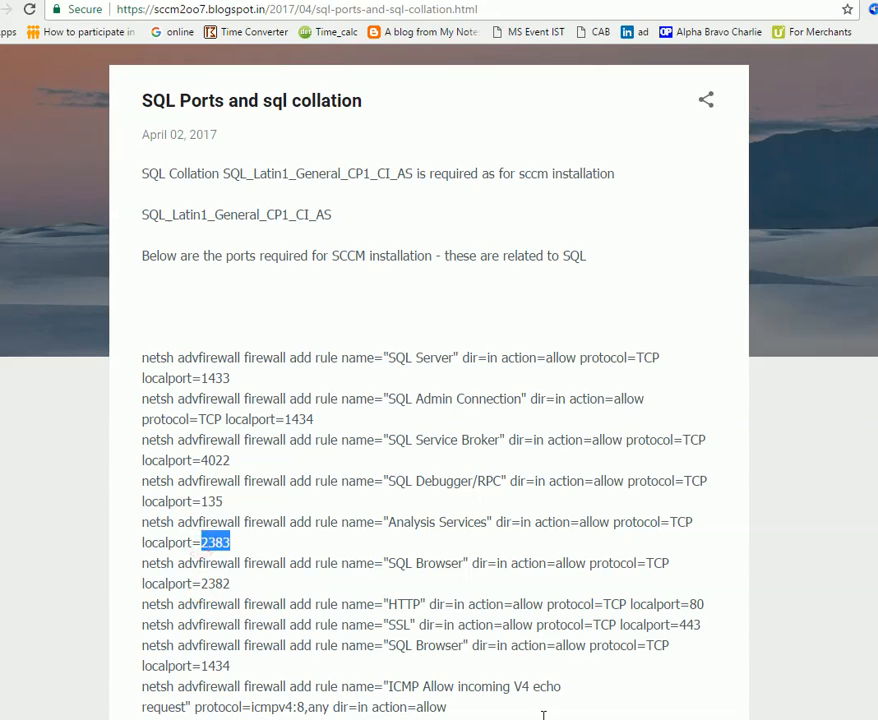
pyautogui.click(543, 716)
# Edit the specific local ports to the range 2382-2383.
pyautogui.moveTo(392, 339); pyautogui.dragTo(401, 339)
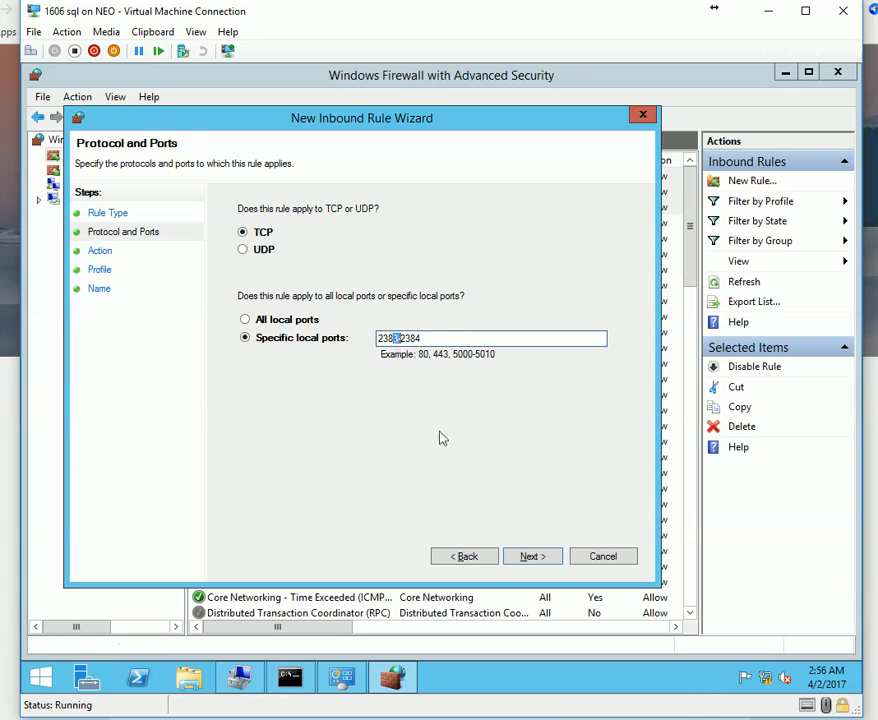
pyautogui.press('Right')
pyautogui.press('BackSpace')
pyautogui.write('2')
pyautogui.hotkey('alt', 'Tab')
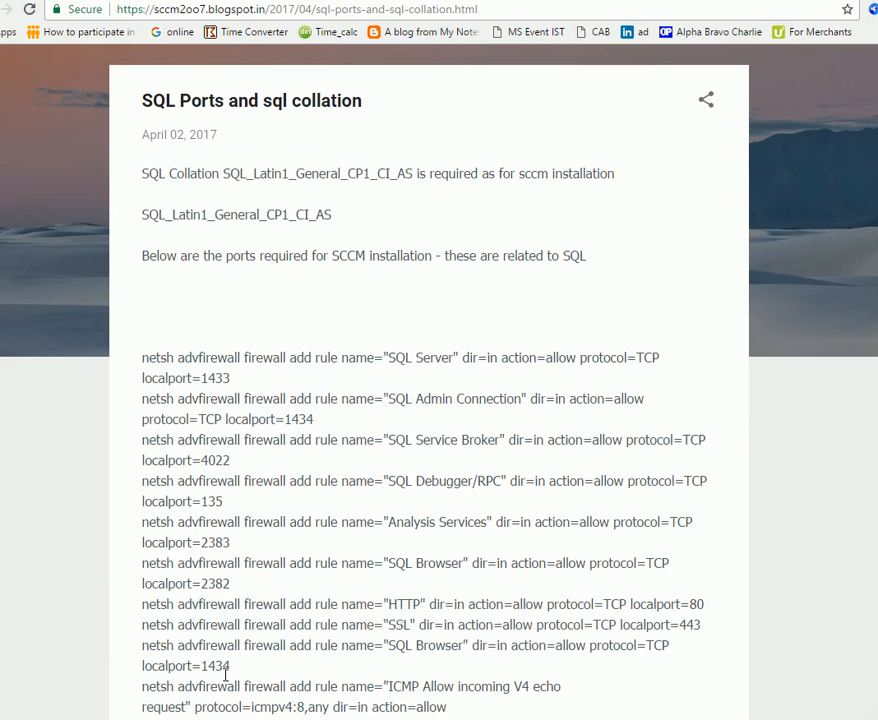
pyautogui.moveTo(201, 542); pyautogui.dragTo(236, 582)
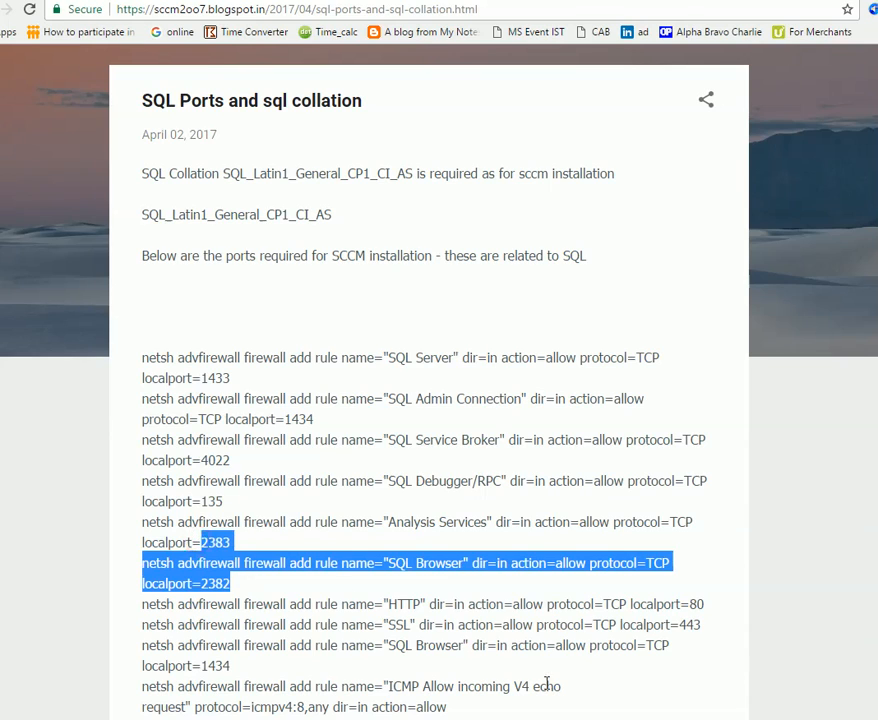
pyautogui.hotkey('alt', 'Tab')
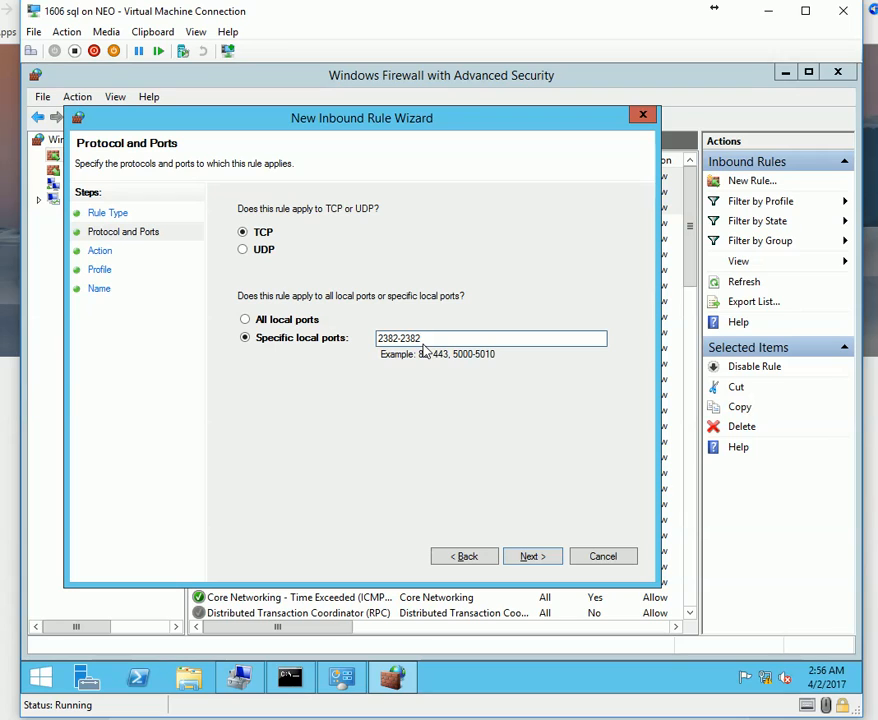
# Allow the connection on all profiles, name the rule 2382-2383, and finish it.
pyautogui.click(531, 556)
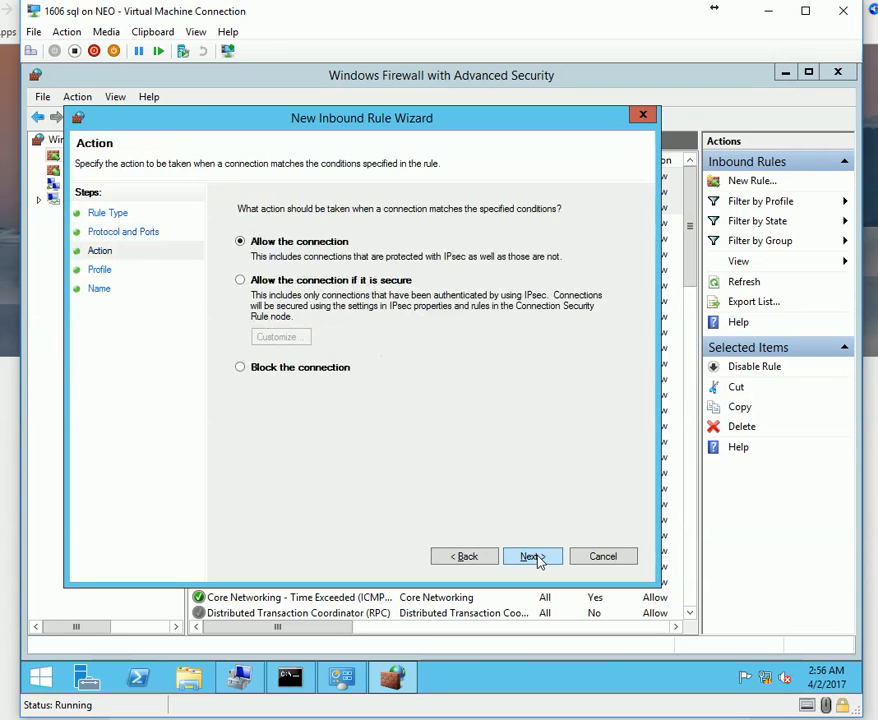
pyautogui.click(535, 557)
pyautogui.click(535, 558)
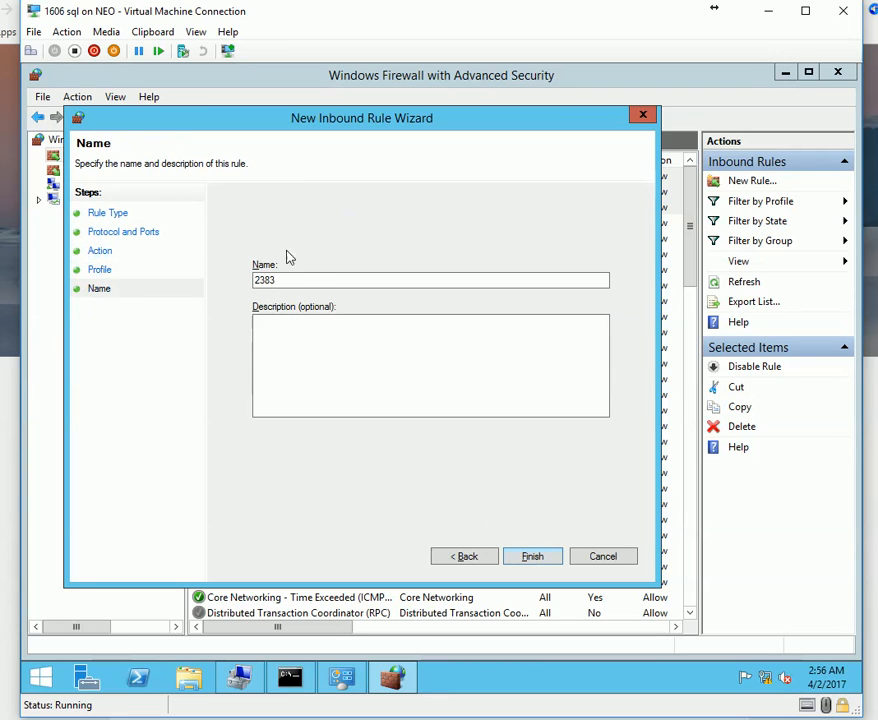
pyautogui.write('2382-')
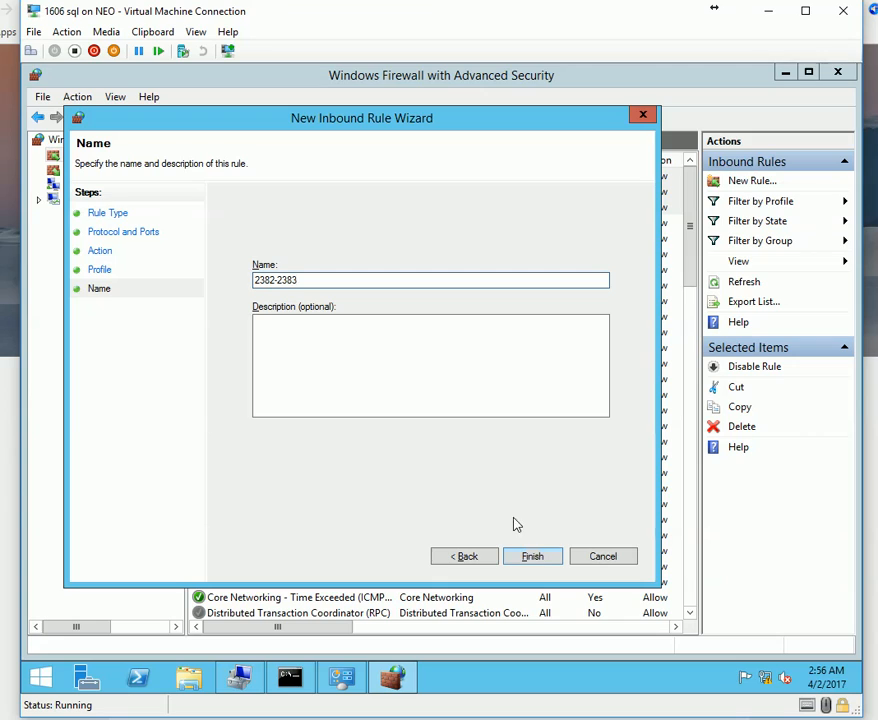
pyautogui.click(535, 560)
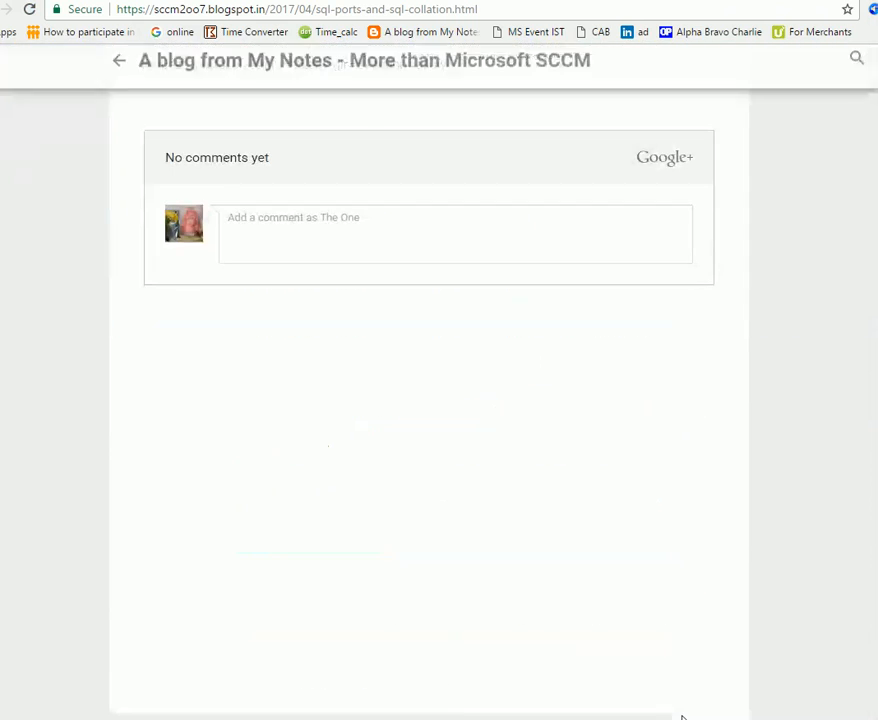
# Review the netsh HTTP rule lines in the blog post.
pyautogui.scroll(7, 800, 670)
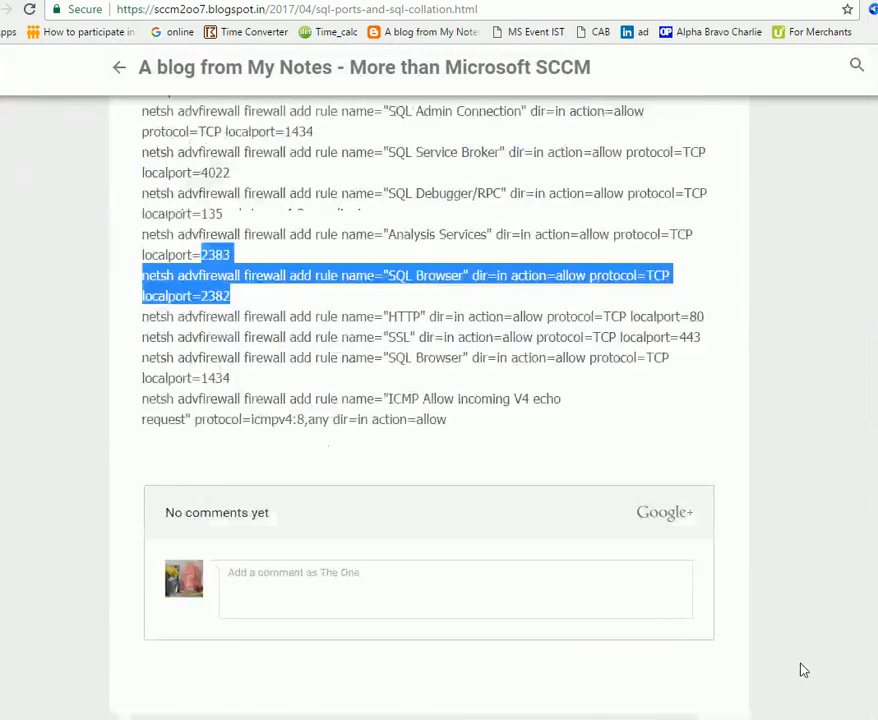
pyautogui.click(366, 615)
pyautogui.scroll(-3, 300, 560)
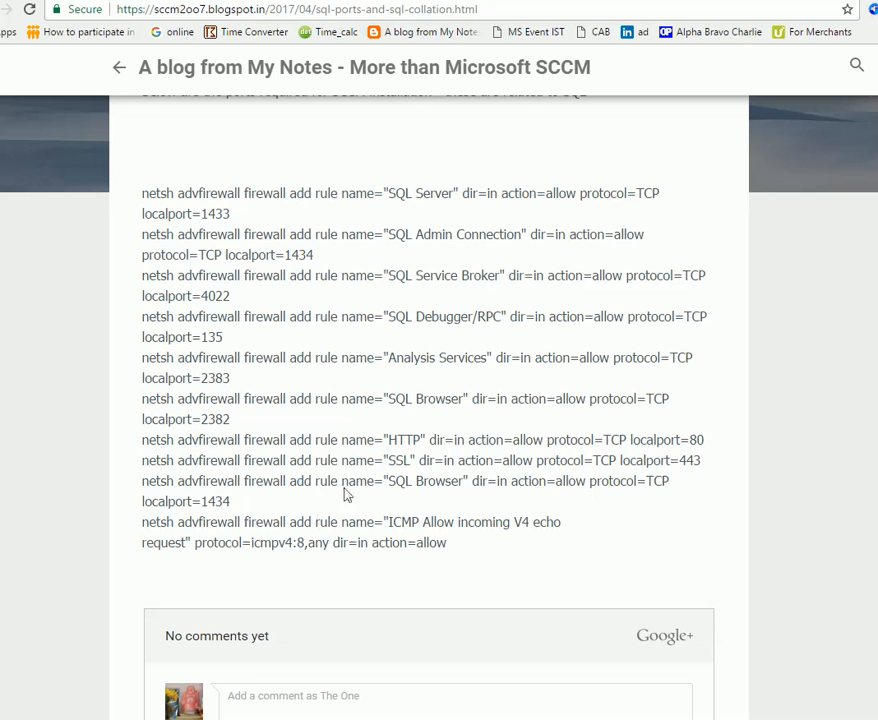
pyautogui.moveTo(347, 460); pyautogui.dragTo(359, 494)
pyautogui.click(353, 457)
pyautogui.moveTo(341, 440); pyautogui.dragTo(374, 440)
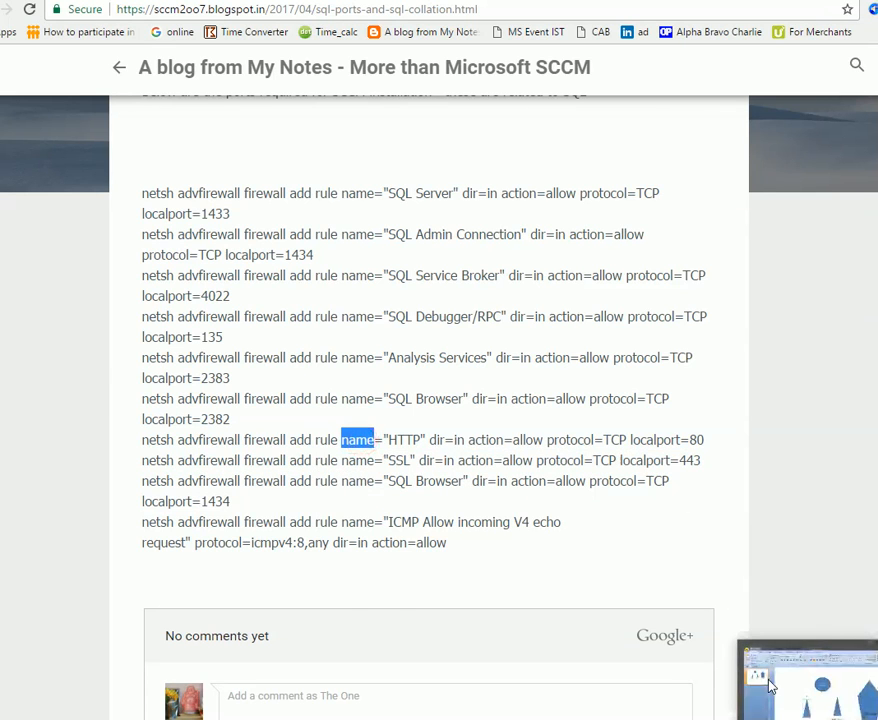
# On the VM, create an inbound port rule allowing TCP port 80, named 80.
pyautogui.click(770, 683)
pyautogui.rightClick(97, 156)
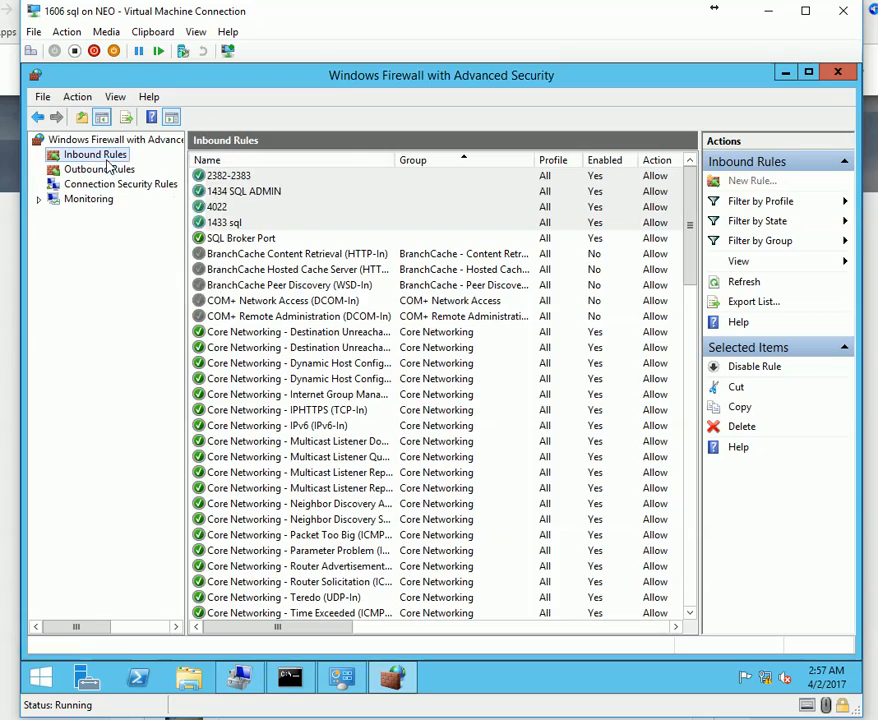
pyautogui.click(140, 165)
pyautogui.click(263, 309)
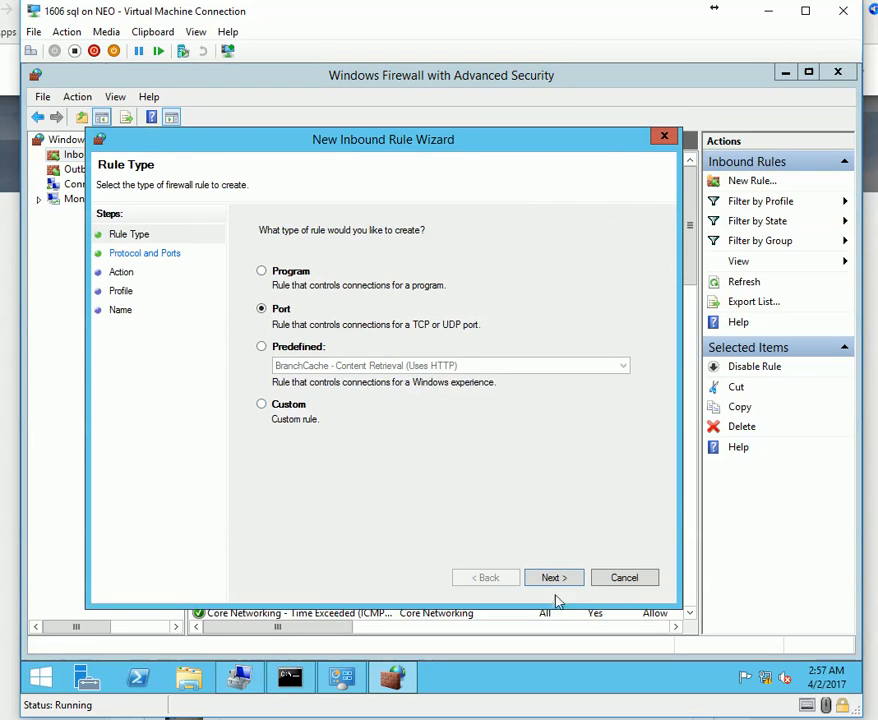
pyautogui.click(555, 578)
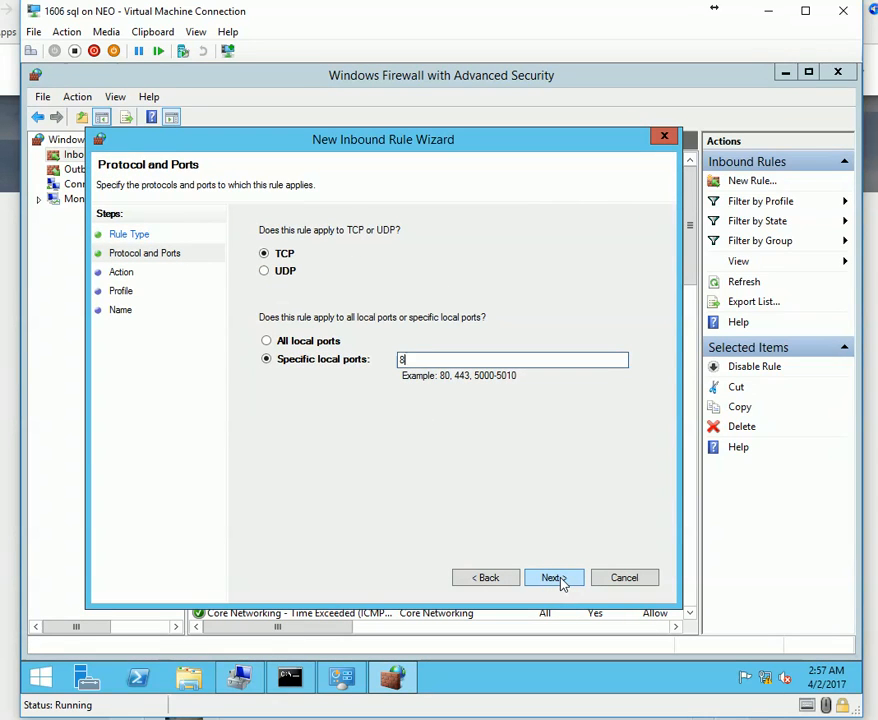
pyautogui.click(553, 585)
pyautogui.click(553, 585)
pyautogui.click(554, 586)
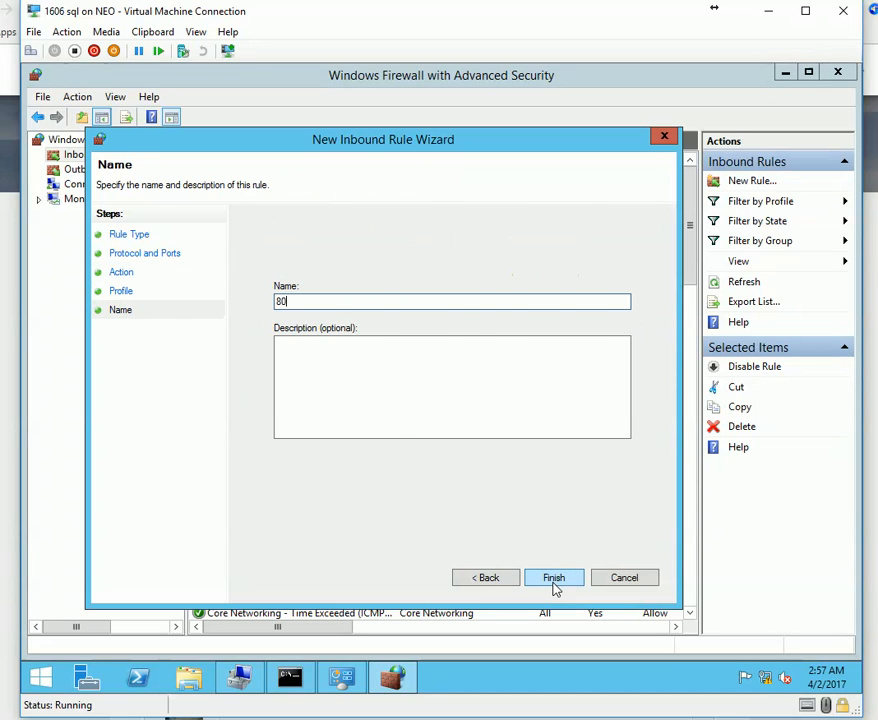
pyautogui.click(554, 578)
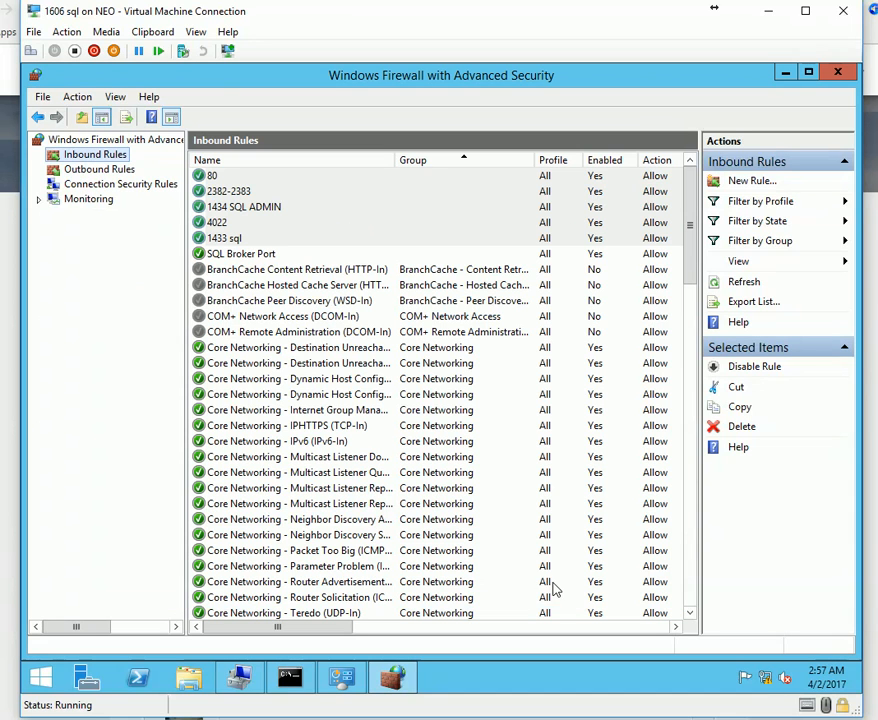
# Start another inbound port rule for port 443, allowing the connection on all profiles.
pyautogui.rightClick(97, 161)
pyautogui.click(120, 166)
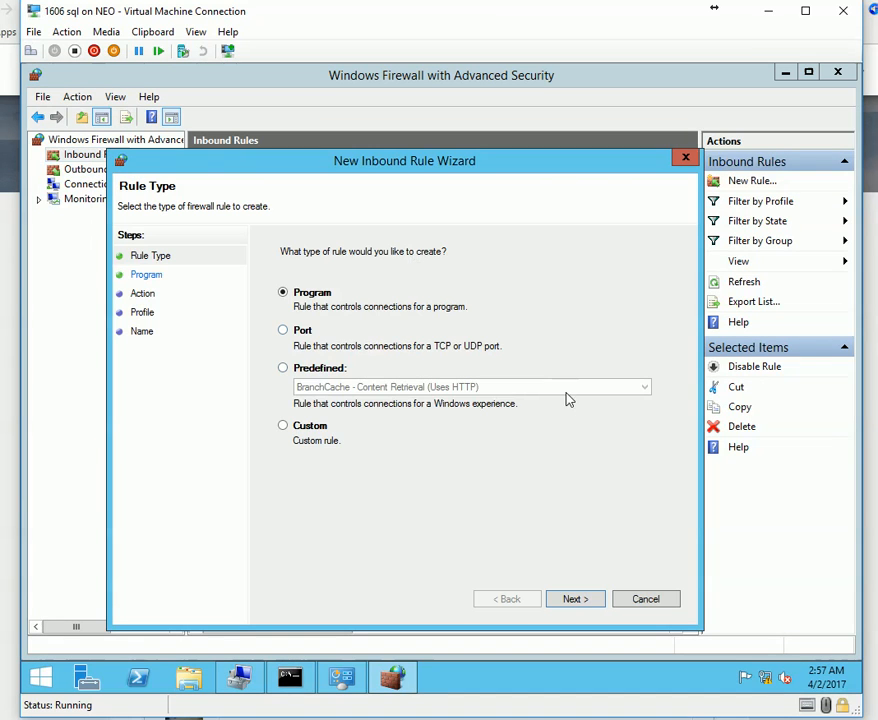
pyautogui.click(303, 331)
pyautogui.click(577, 603)
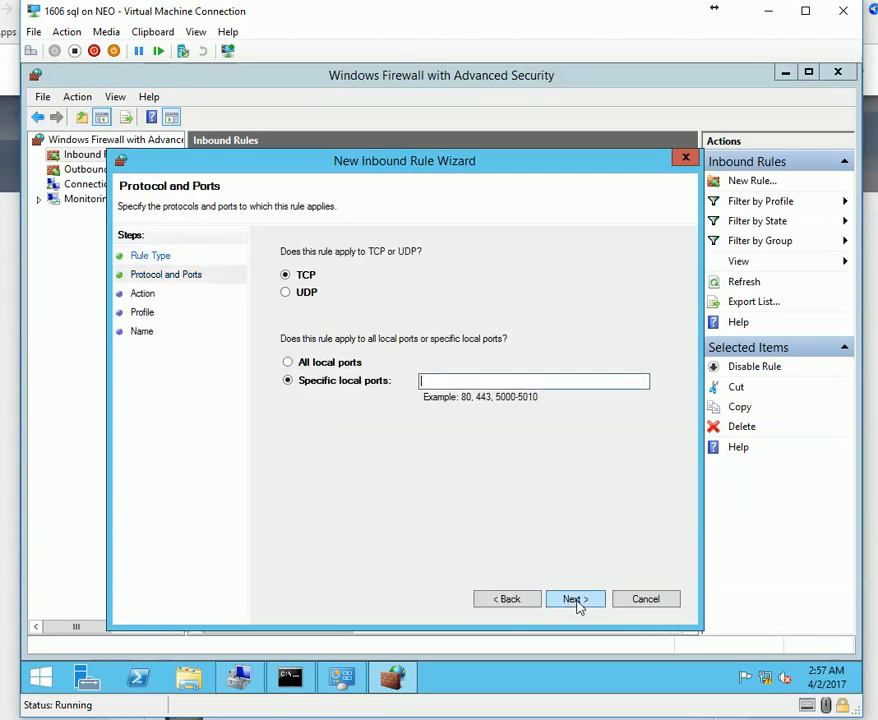
pyautogui.write('443')
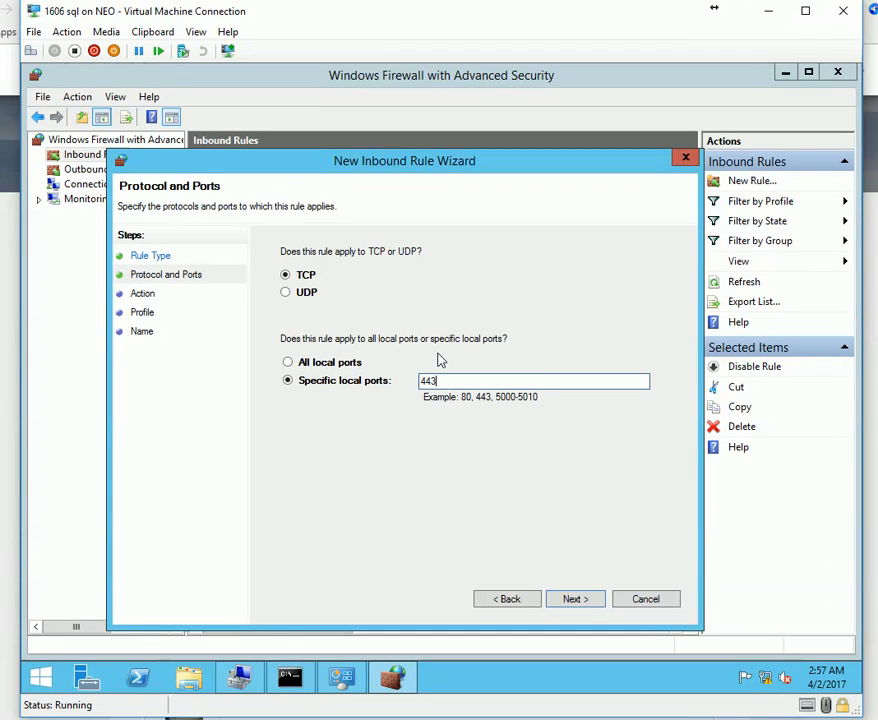
pyautogui.click(580, 601)
pyautogui.click(583, 601)
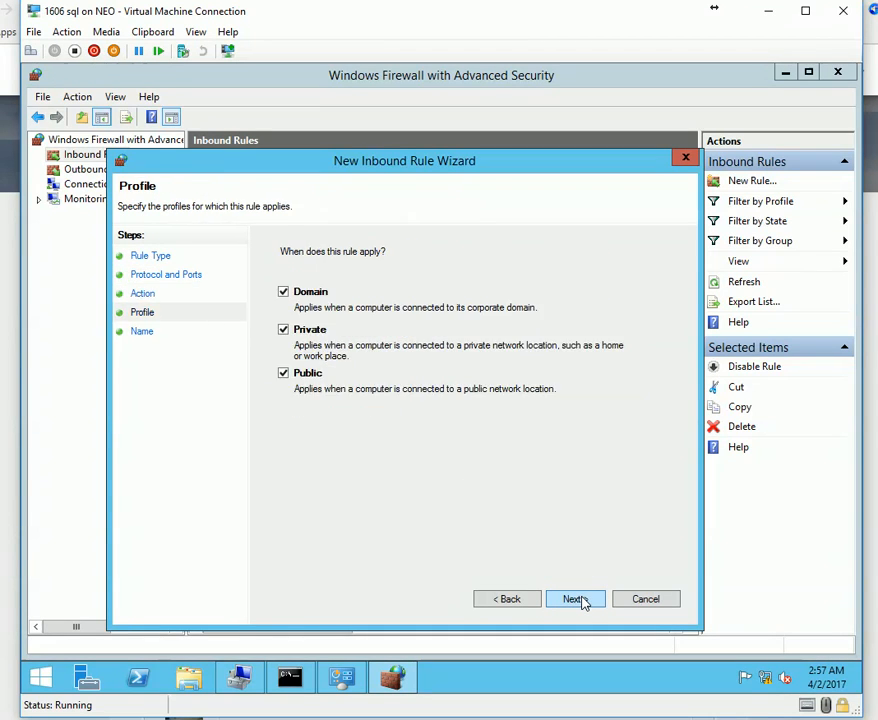
pyautogui.click(583, 601)
# Clear the missing-name error, name the rule 443 and finish it.
pyautogui.click(583, 601)
pyautogui.click(549, 434)
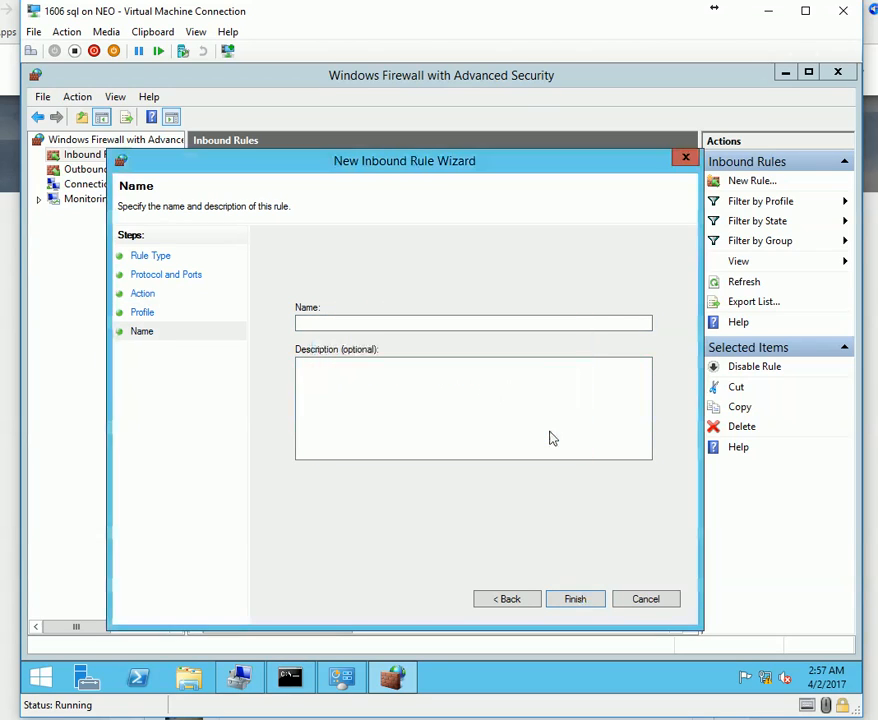
pyautogui.click(480, 323)
pyautogui.write('443')
pyautogui.click(585, 599)
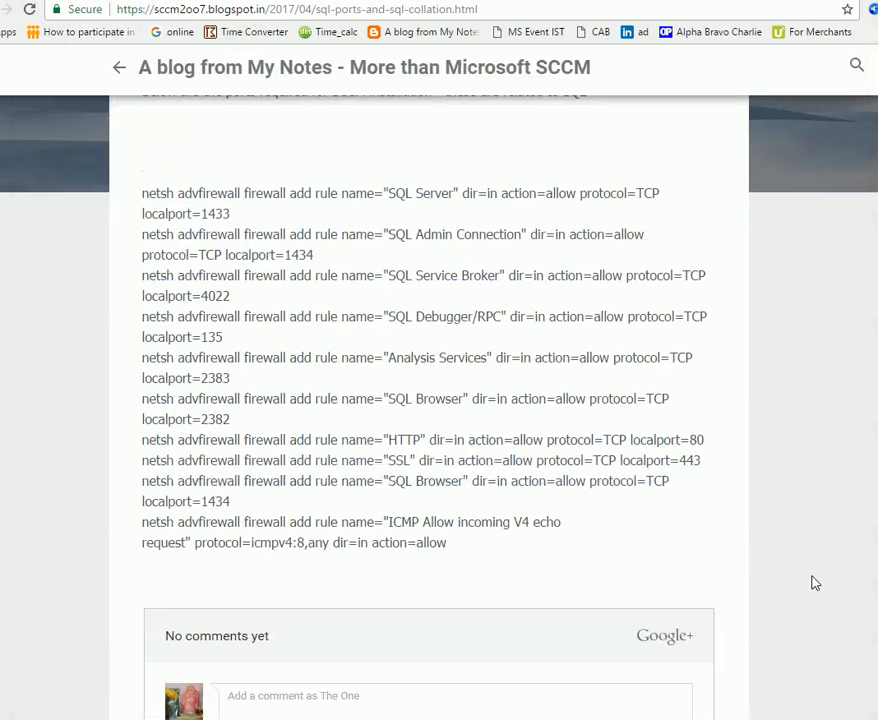
# Check the blog's HTTP, SSL and SQL Browser 1434 port lines, then return to the VM.
pyautogui.moveTo(196, 440); pyautogui.dragTo(368, 458)
pyautogui.click(458, 474)
pyautogui.doubleClick(222, 501)
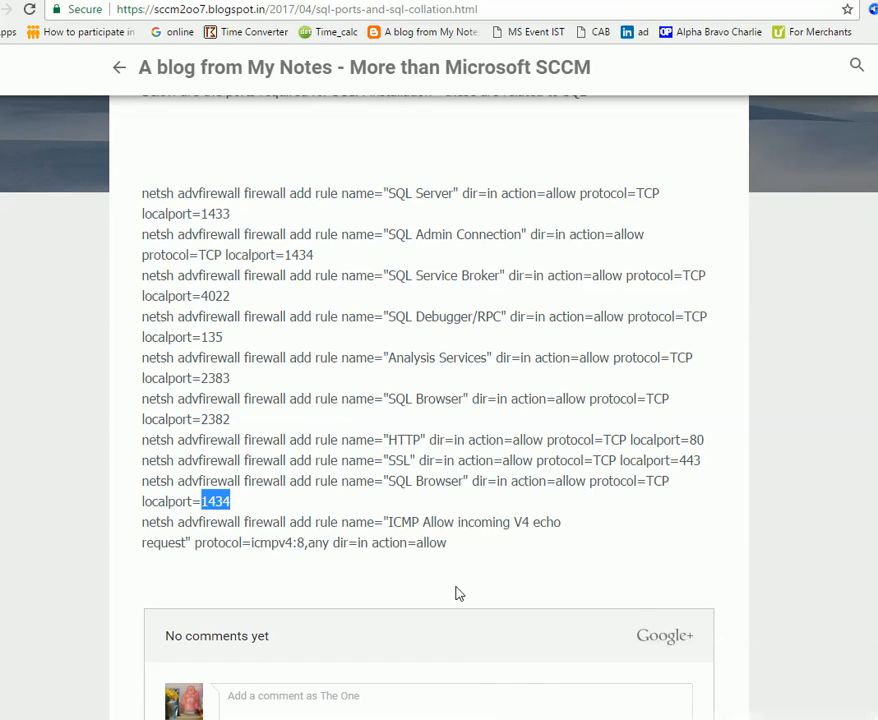
pyautogui.hotkey('alt', 'Tab')
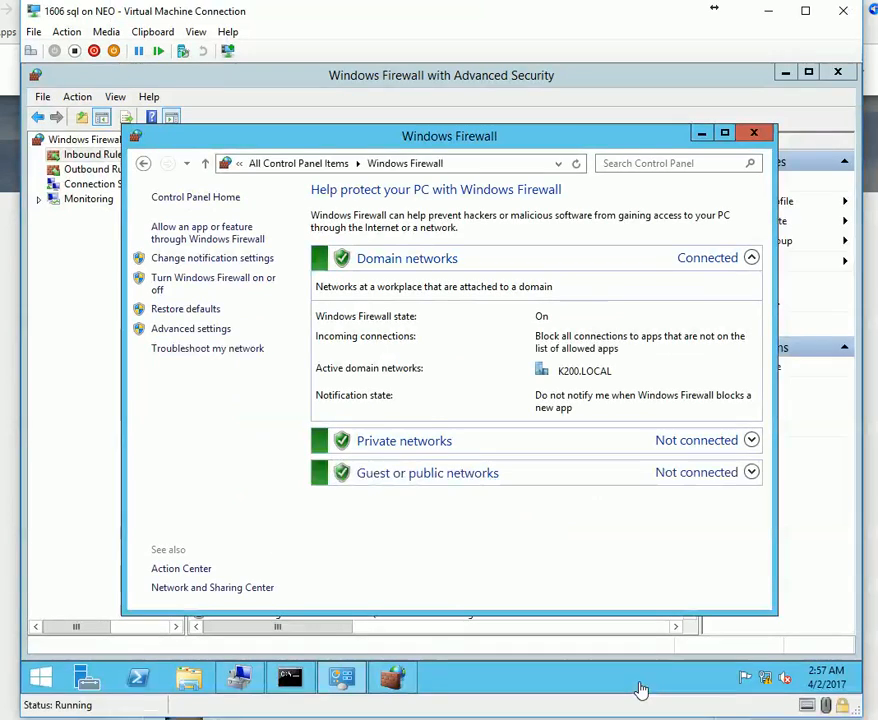
# Change the 1433 sql inbound rule's local port to 1433-1434 and apply it.
pyautogui.click(78, 255)
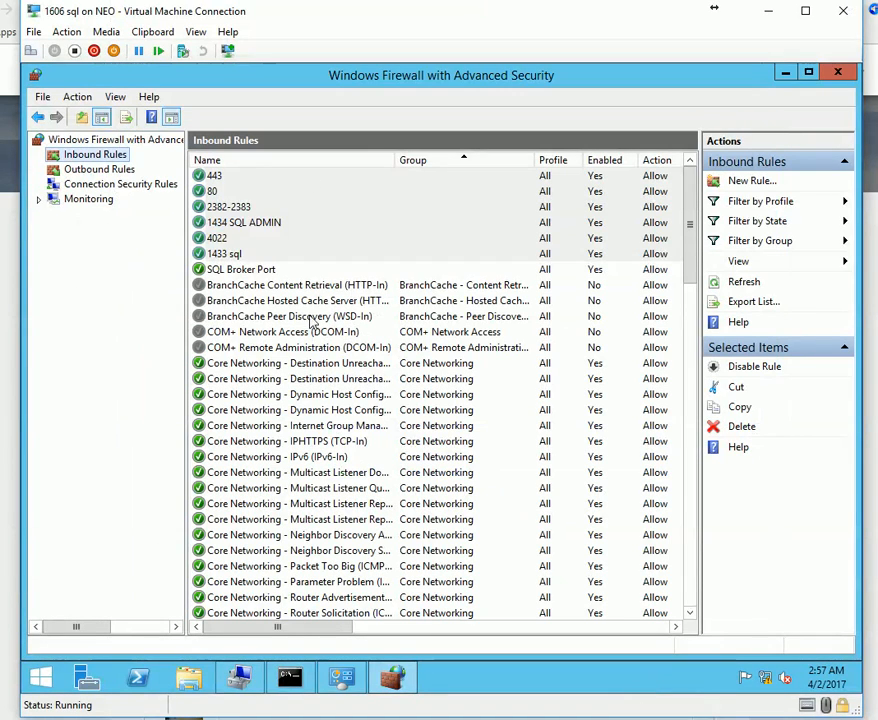
pyautogui.click(250, 258)
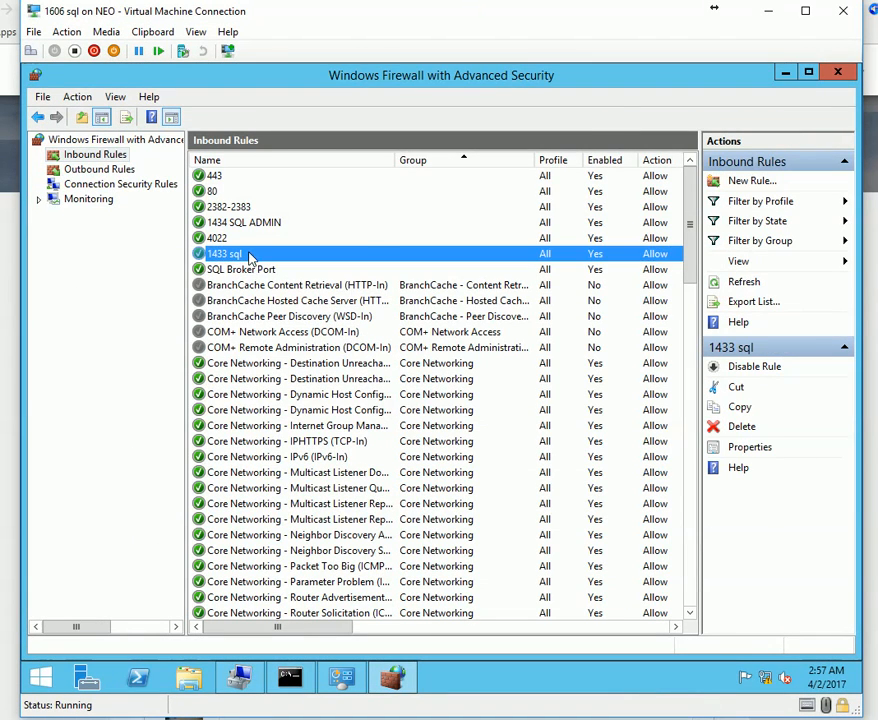
pyautogui.doubleClick(251, 255)
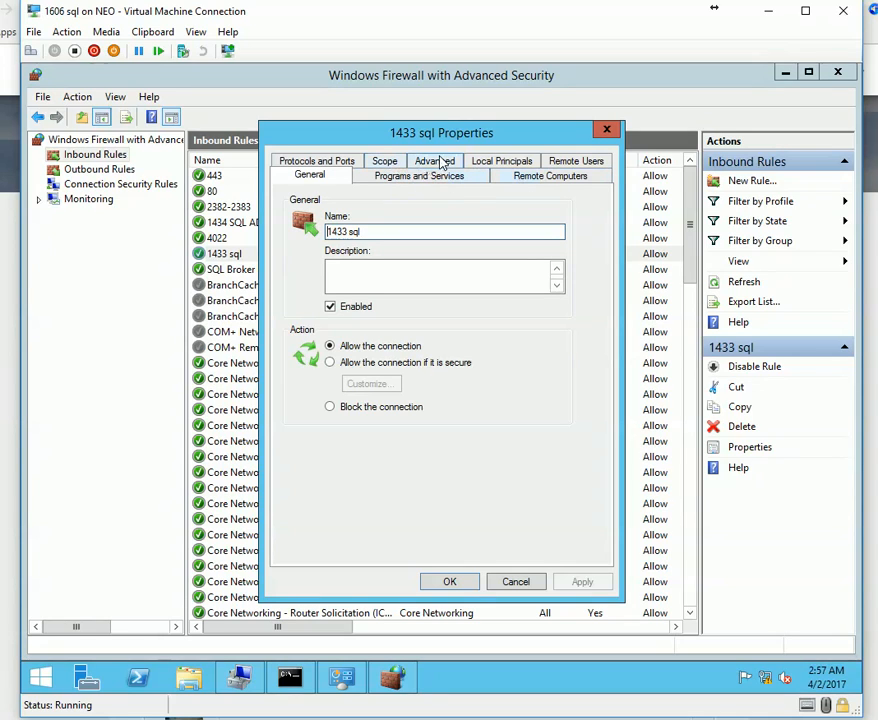
pyautogui.click(300, 162)
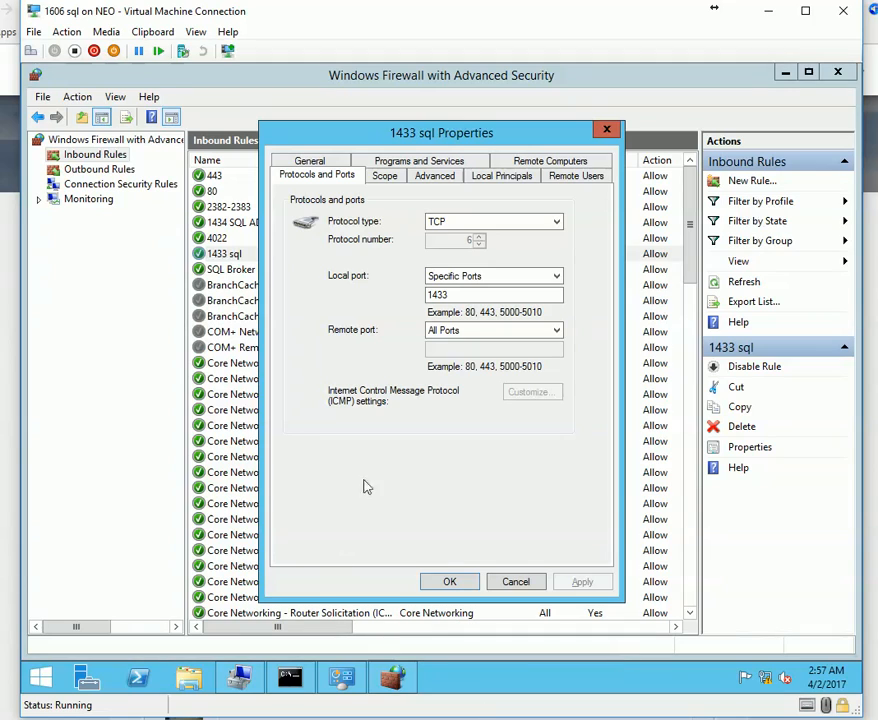
pyautogui.click(478, 295)
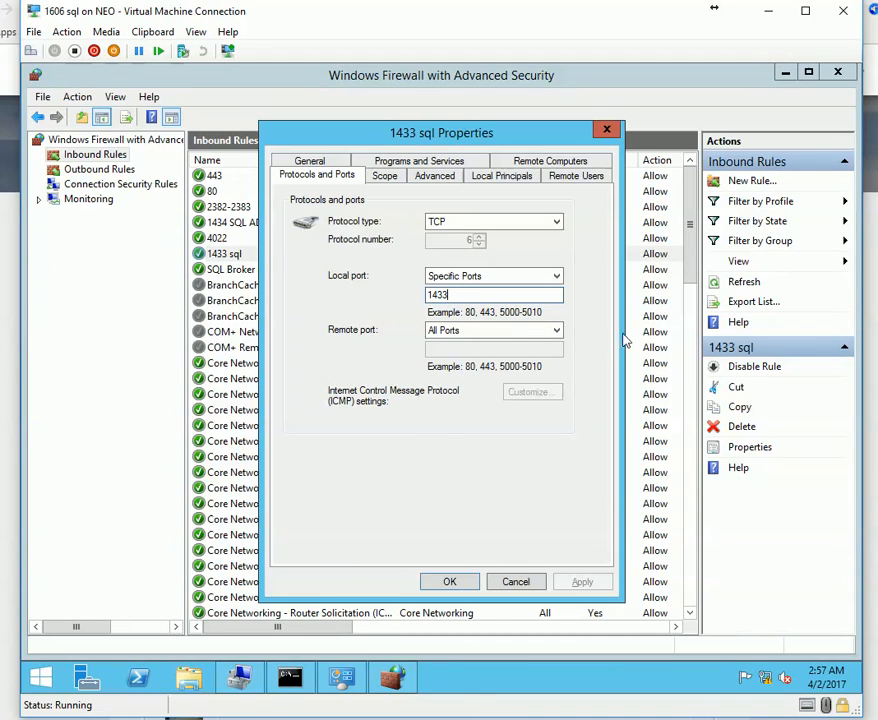
pyautogui.write('-1434')
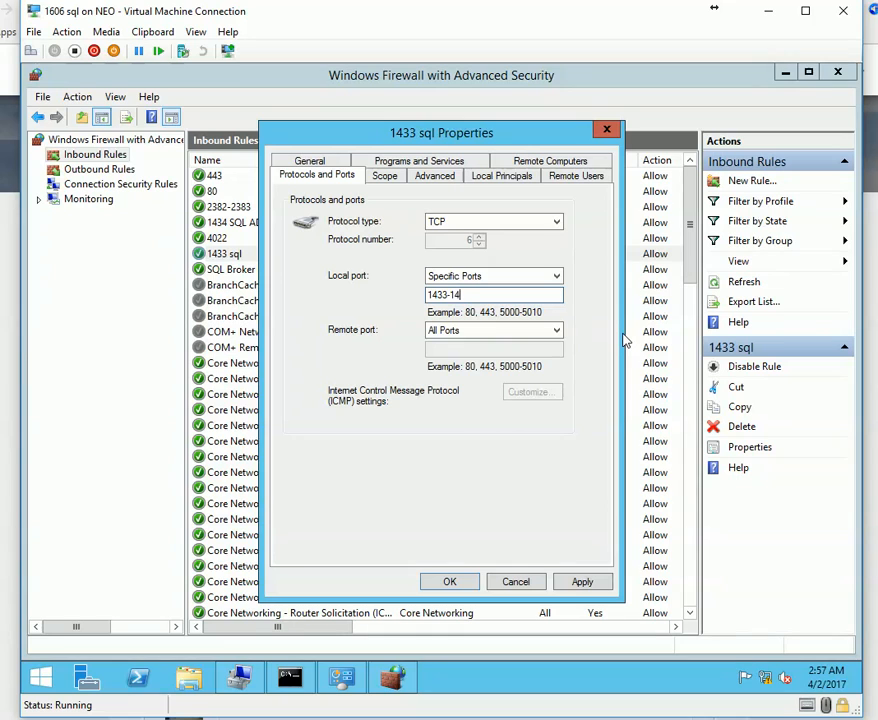
pyautogui.click(586, 582)
pyautogui.click(451, 581)
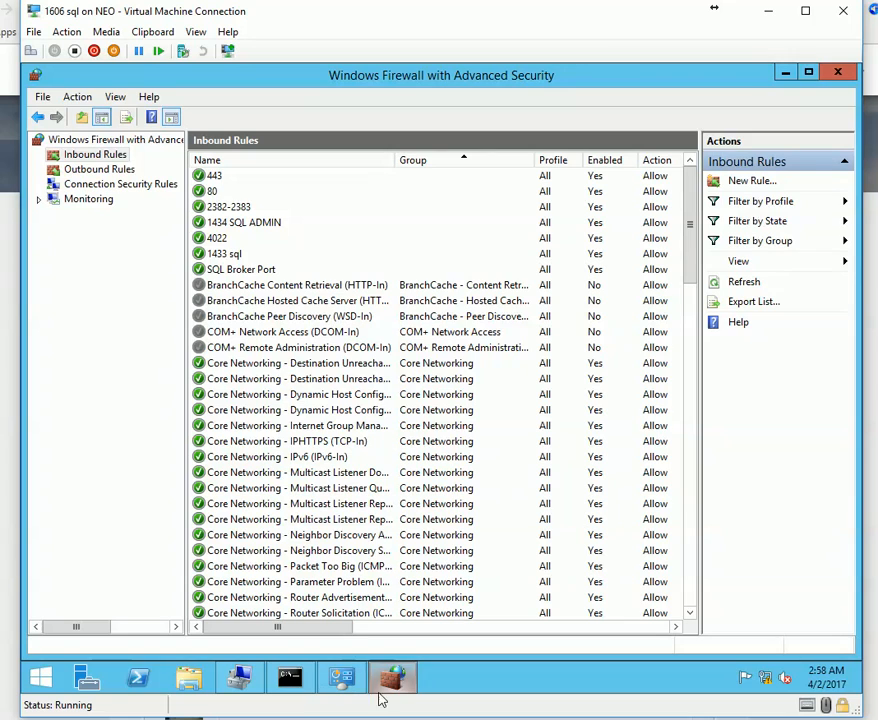
pyautogui.click(345, 682)
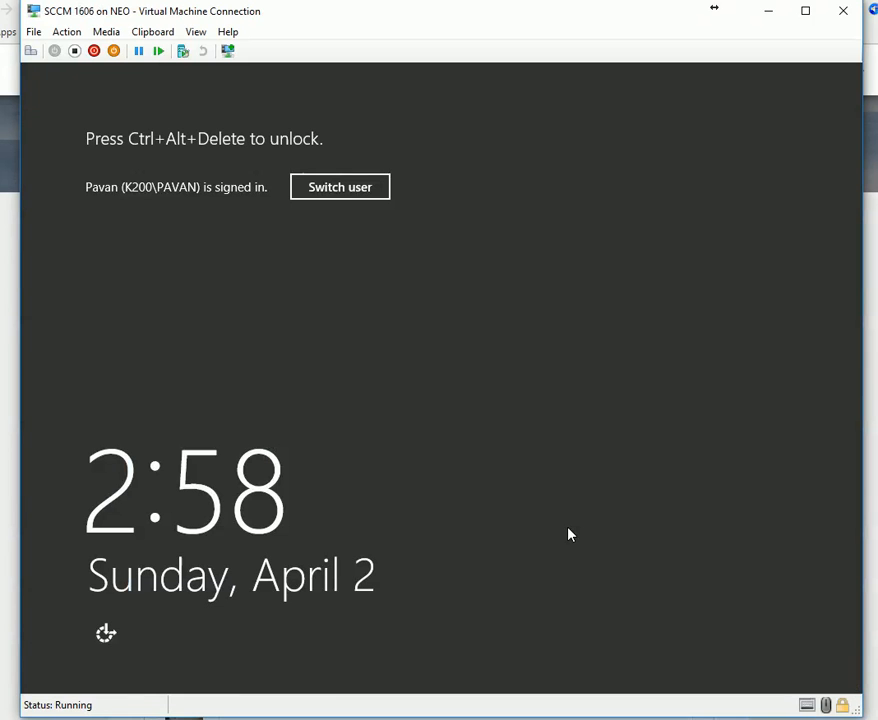
# Sign in to the locked SCCM VM and submit the CMsql.K200.LOCAL / CM_P01 database settings.
pyautogui.click(27, 56)
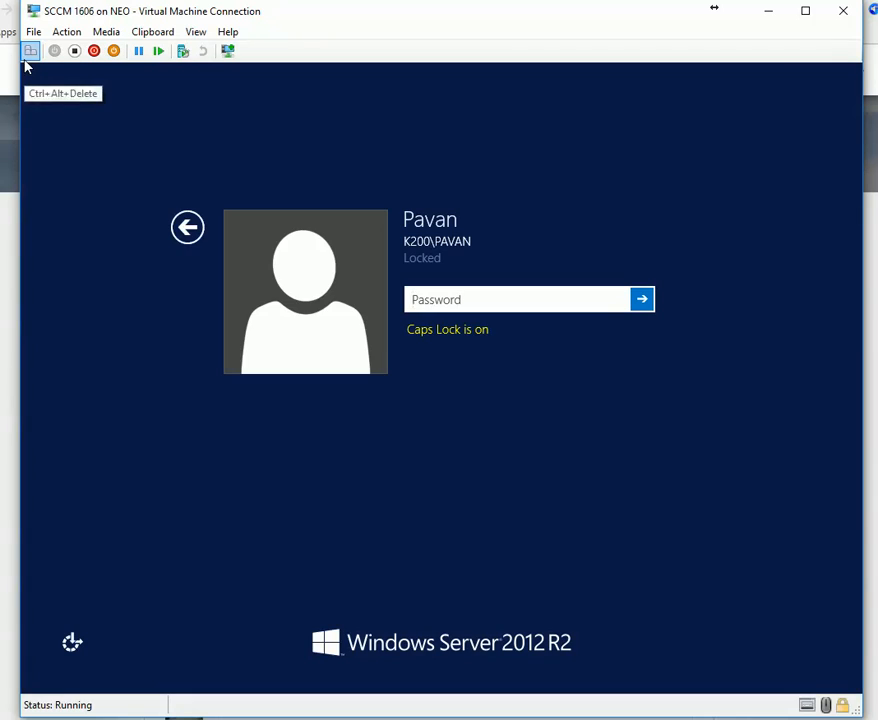
pyautogui.write('••••••••••')
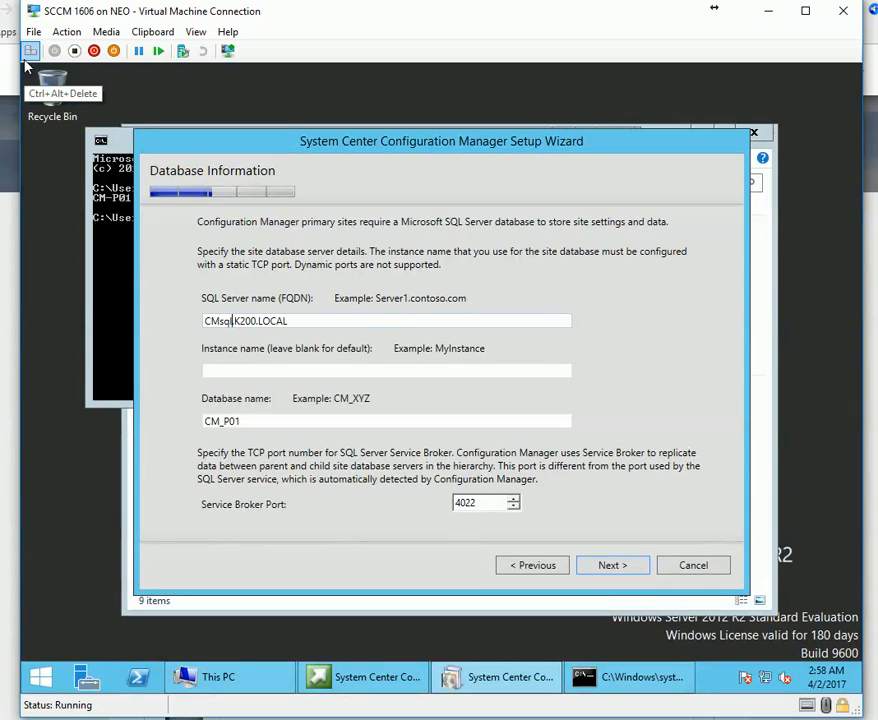
pyautogui.click(618, 567)
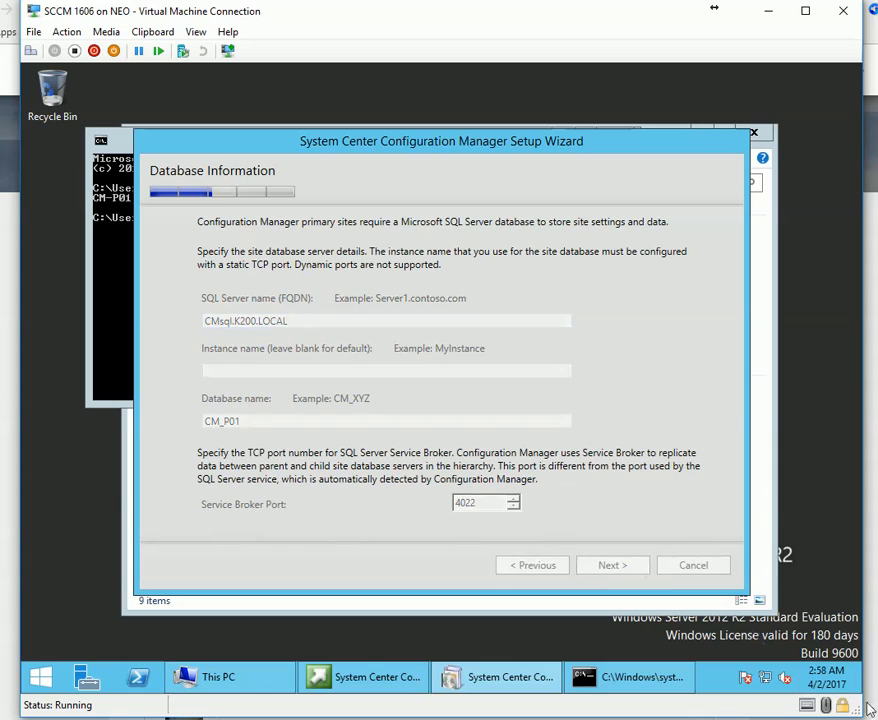
pyautogui.click(869, 709)
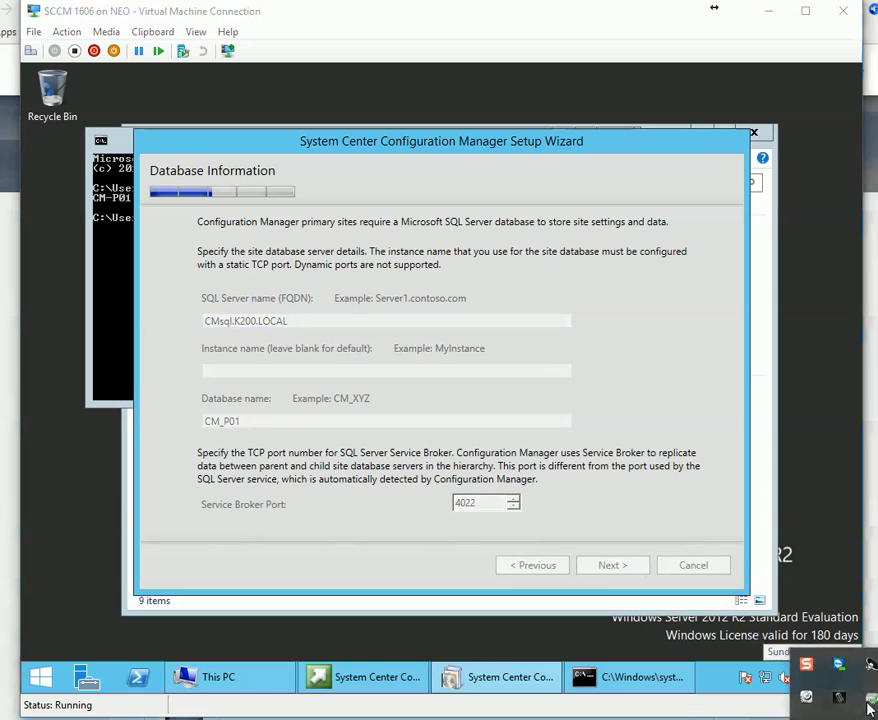
pyautogui.click(804, 699)
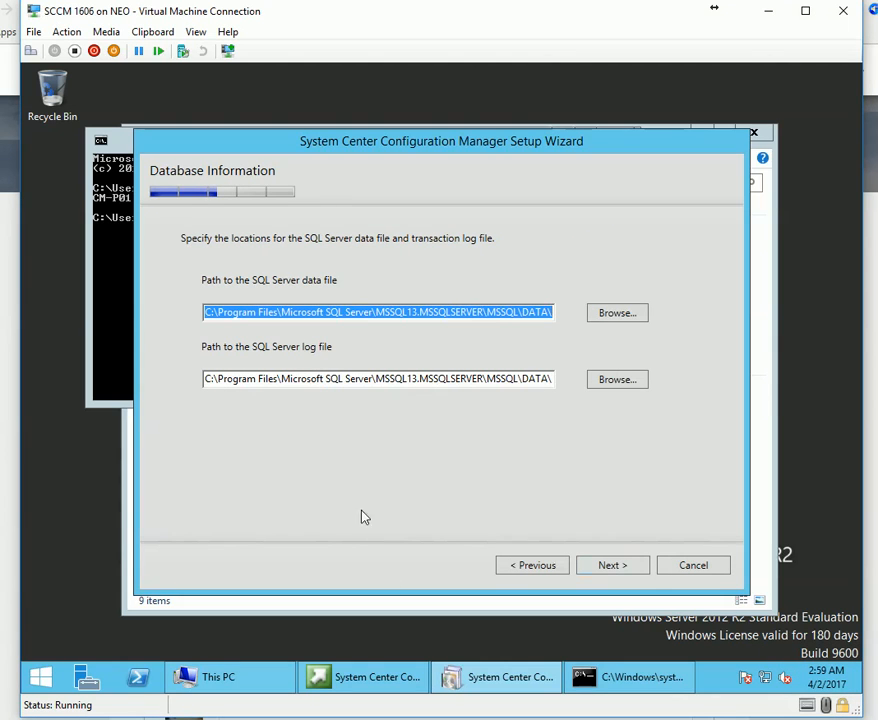
# Try the default MSSQL13 data and log paths and dismiss the 'Path does not exist' error.
pyautogui.moveTo(258, 312); pyautogui.dragTo(298, 313)
pyautogui.moveTo(513, 282); pyautogui.dragTo(794, 294)
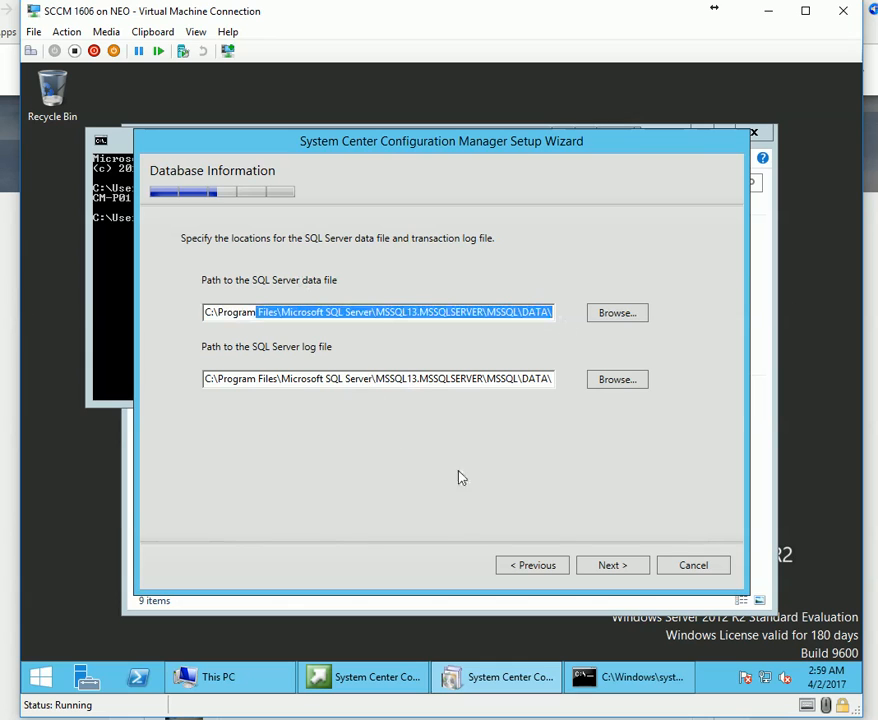
pyautogui.click(625, 569)
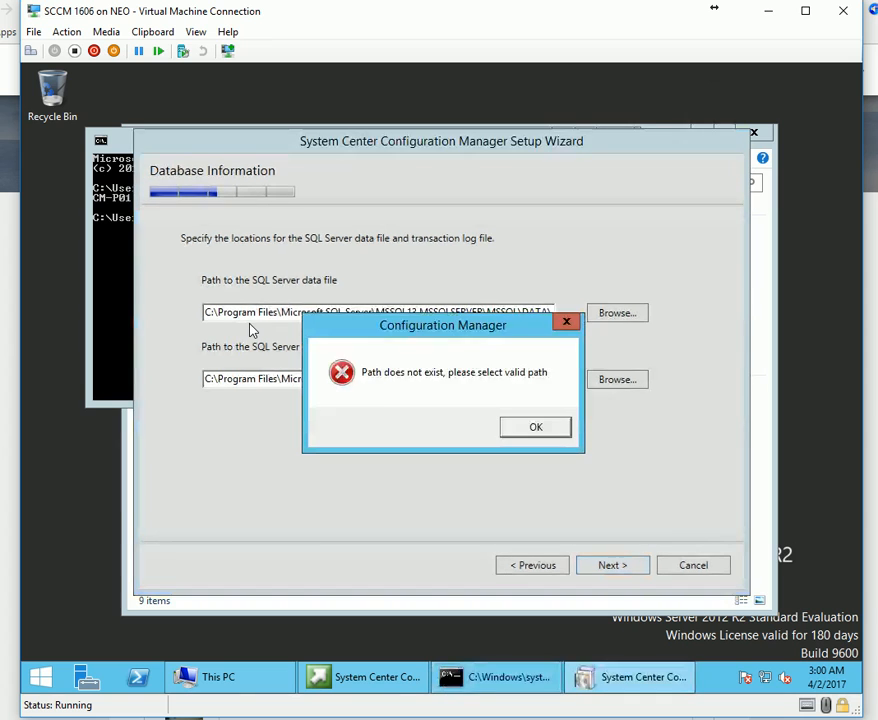
pyautogui.click(535, 427)
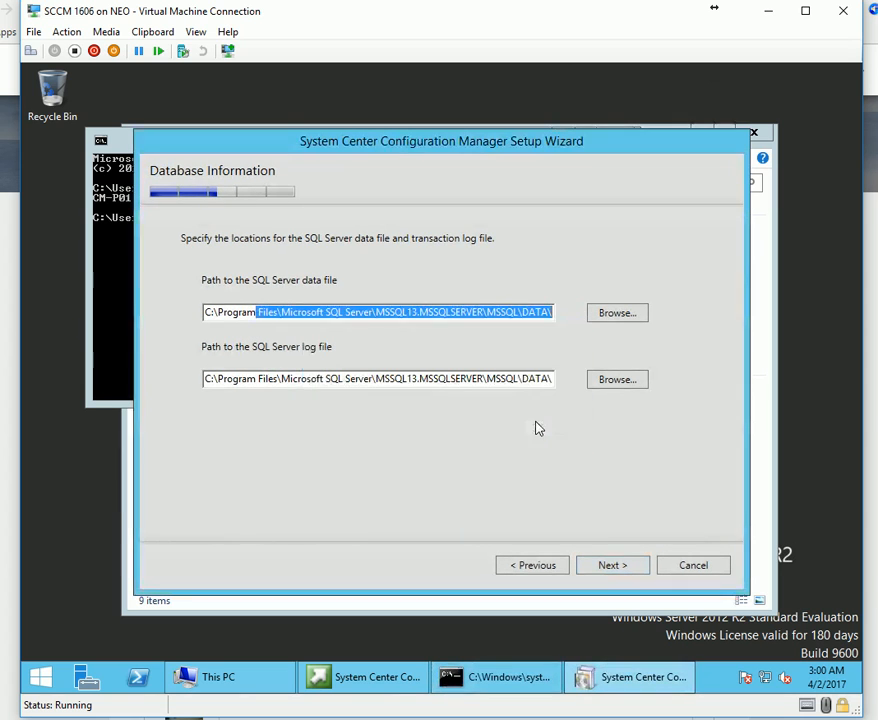
pyautogui.click(384, 312)
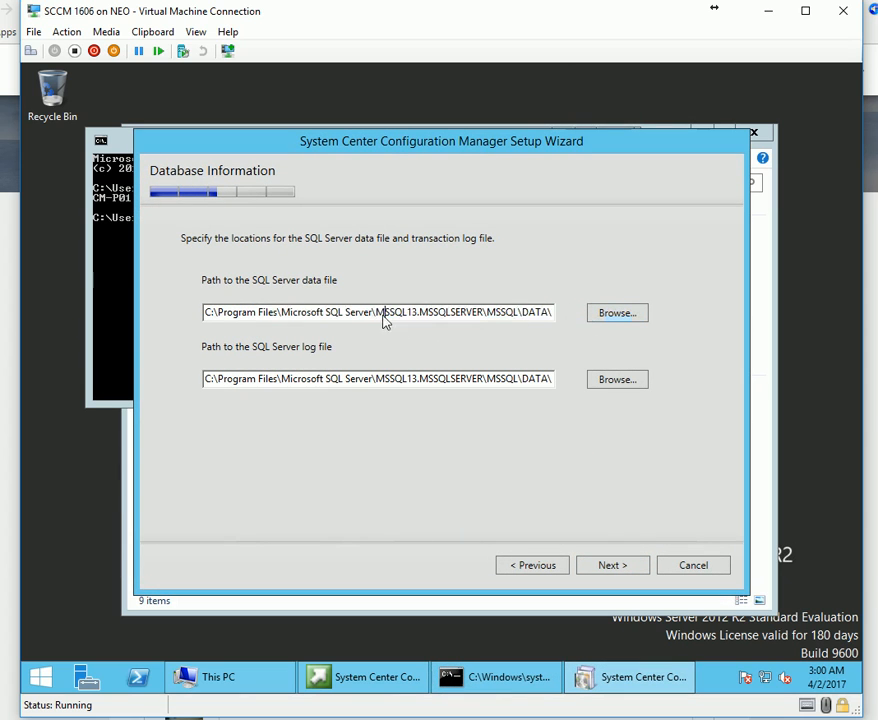
# In the data file folder browser, create a sql folder on Local Disk (C:).
pyautogui.click(622, 316)
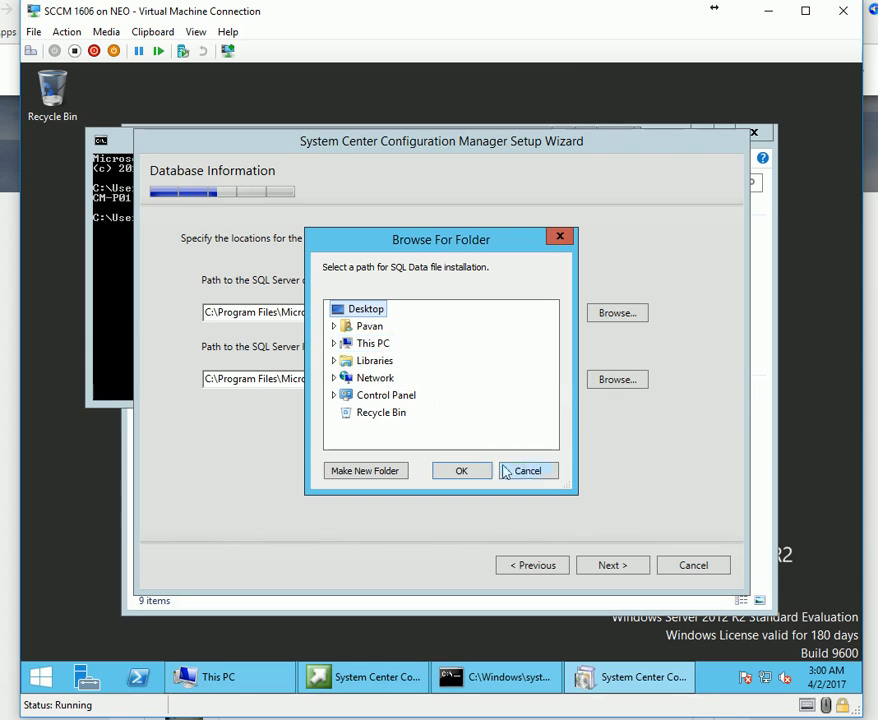
pyautogui.click(372, 345)
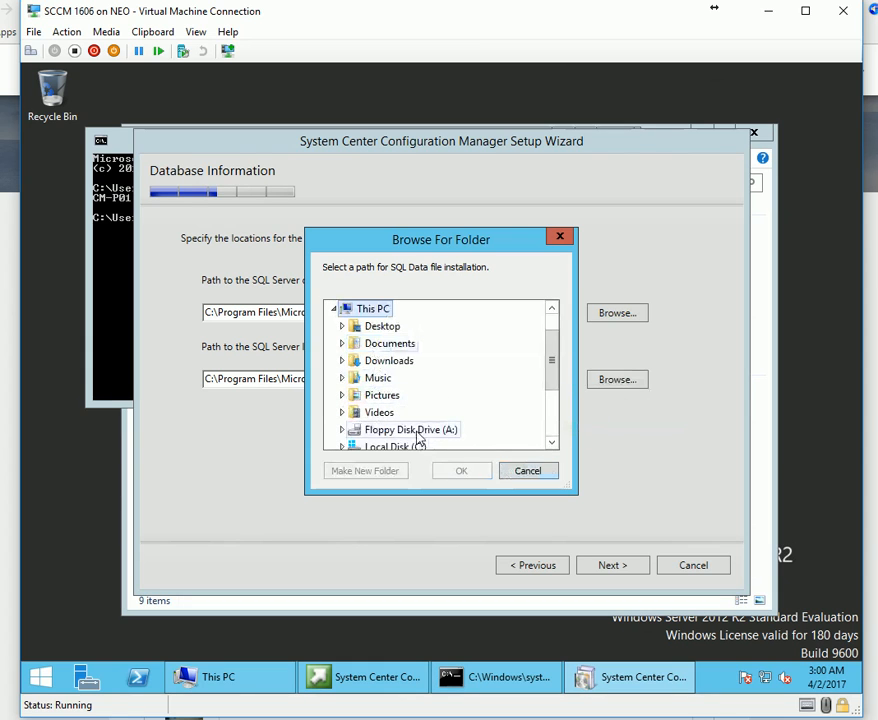
pyautogui.click(498, 447)
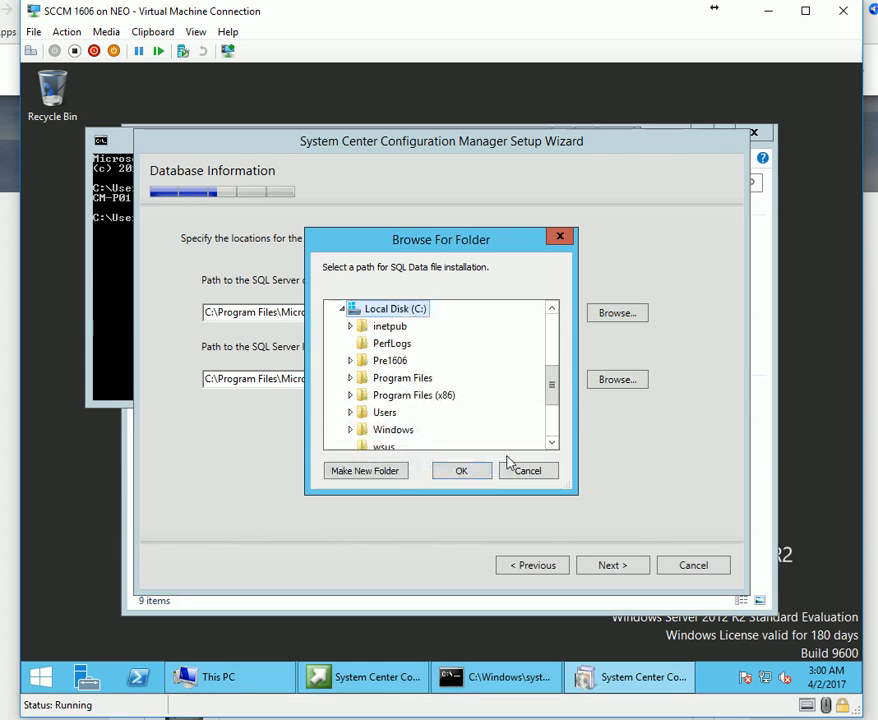
pyautogui.click(355, 476)
pyautogui.write('sql')
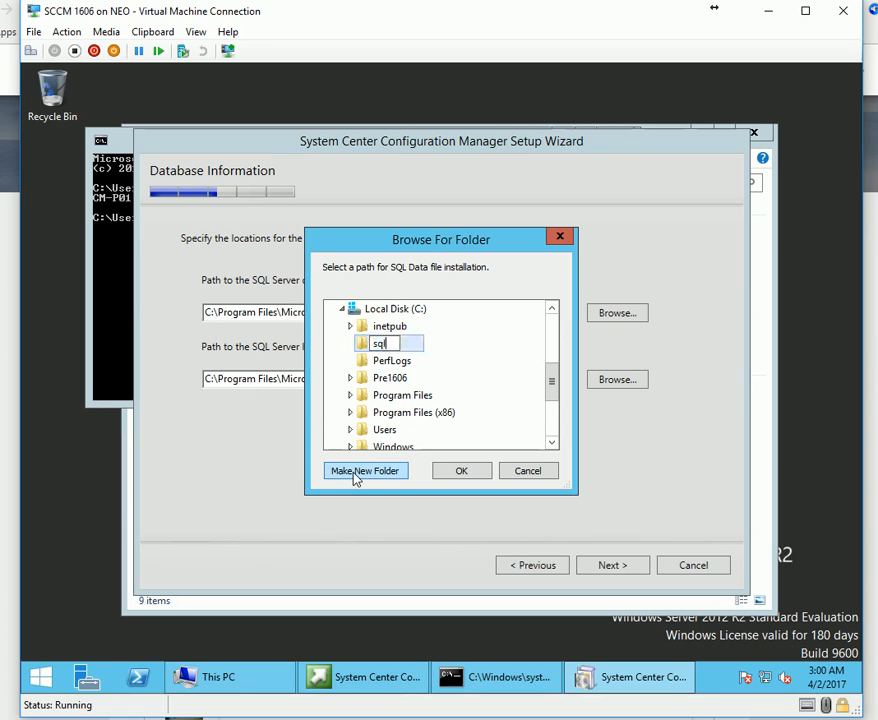
pyautogui.press('Return')
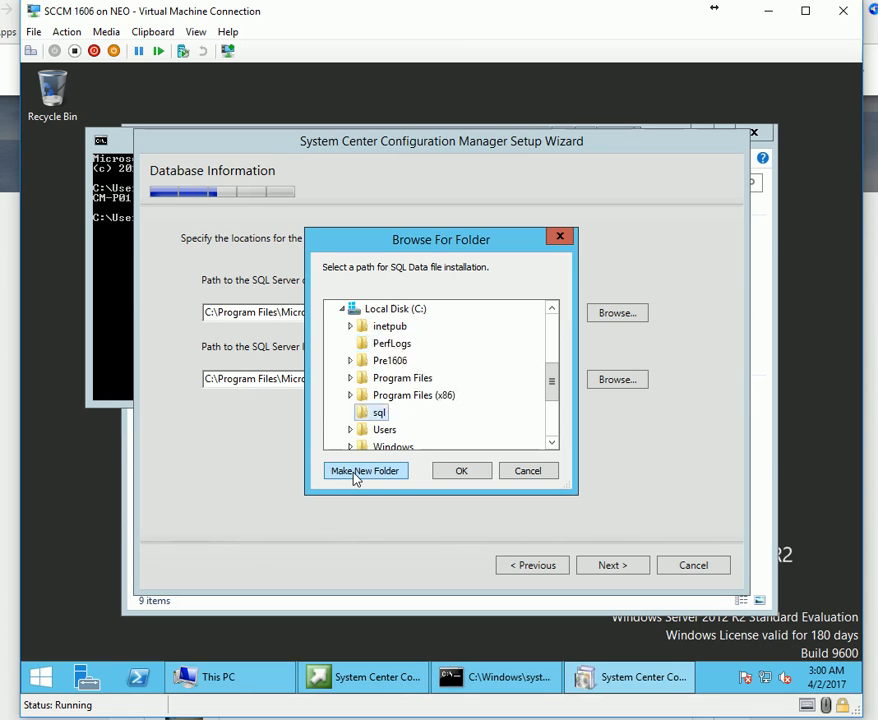
# Create Database and Logs subfolders inside C:\sql.
pyautogui.click(354, 476)
pyautogui.write('Database')
pyautogui.press('Return')
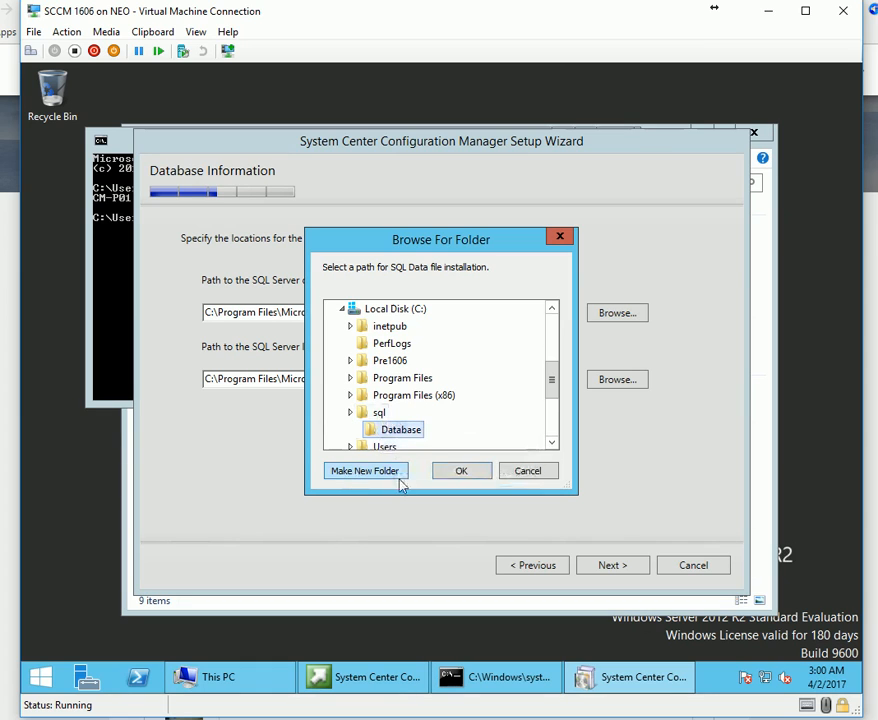
pyautogui.click(379, 412)
pyautogui.click(378, 474)
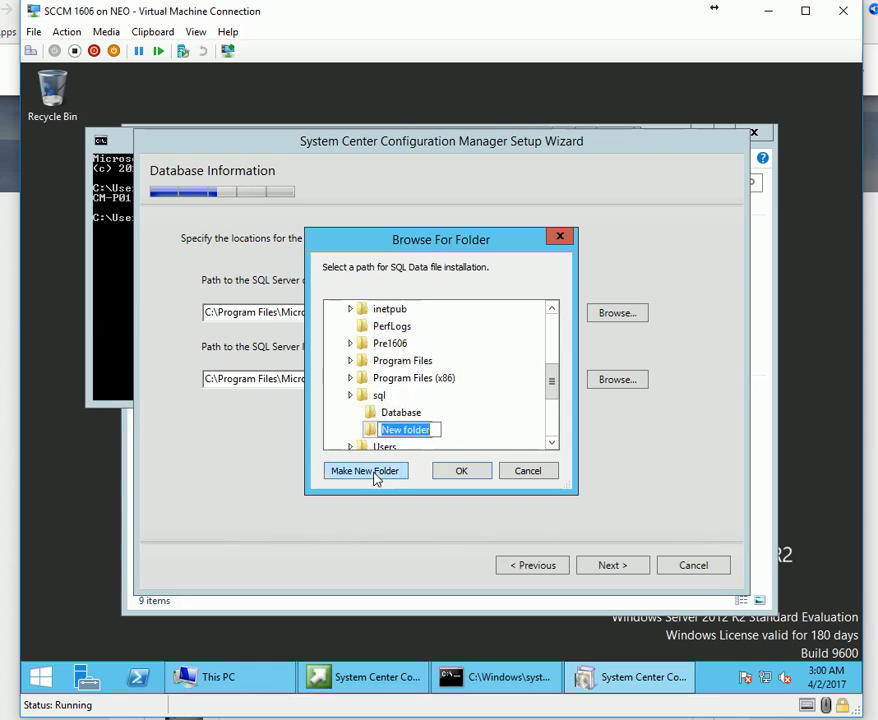
pyautogui.write('Logs')
pyautogui.press('Return')
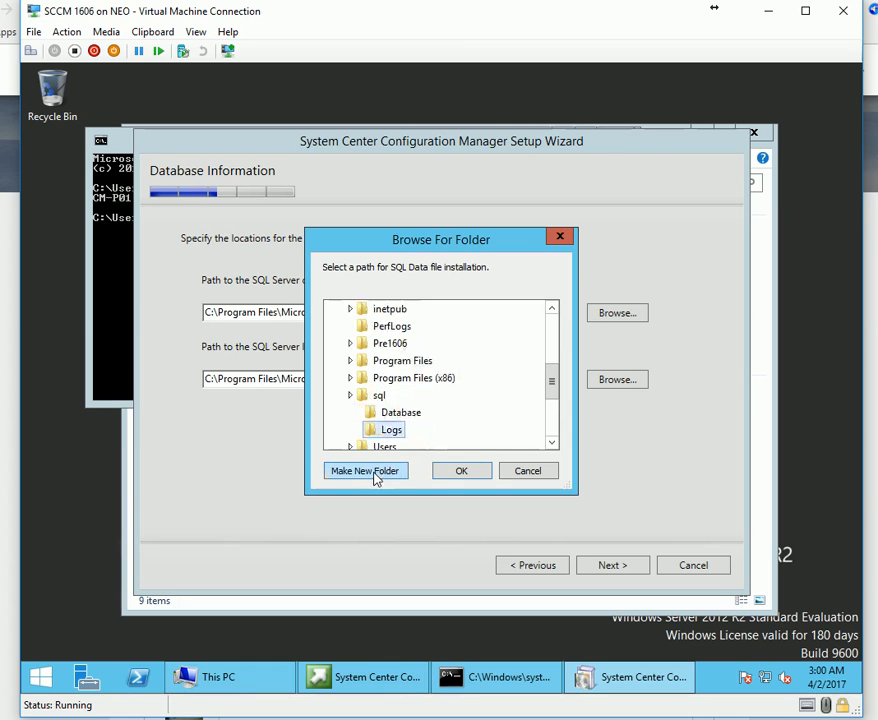
# Choose C:\sql\Database as the SQL data file location.
pyautogui.click(412, 413)
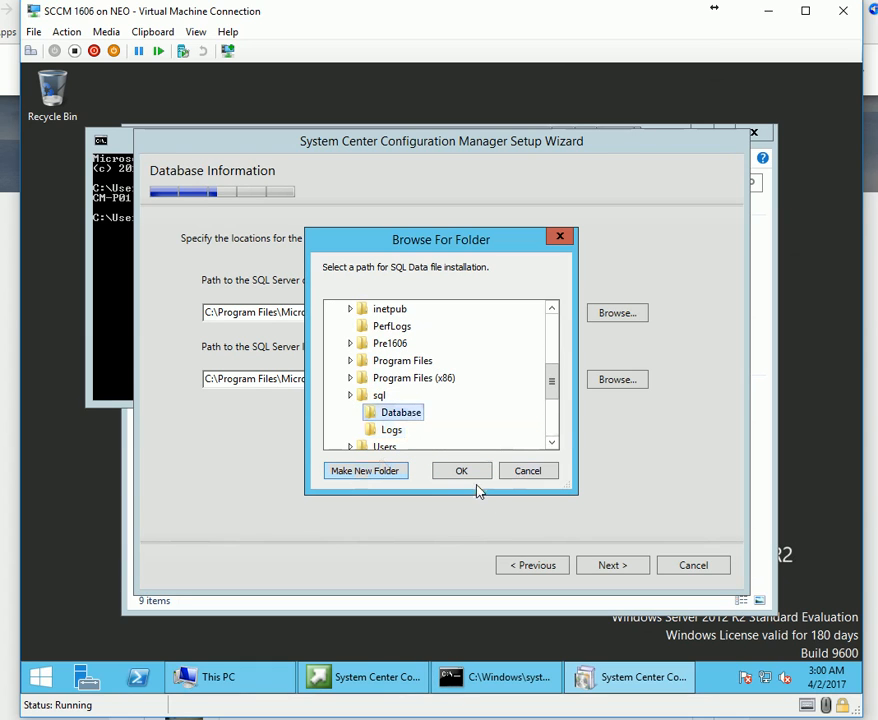
pyautogui.click(462, 471)
pyautogui.doubleClick(300, 316)
pyautogui.hotkey('ctrl', 'c')
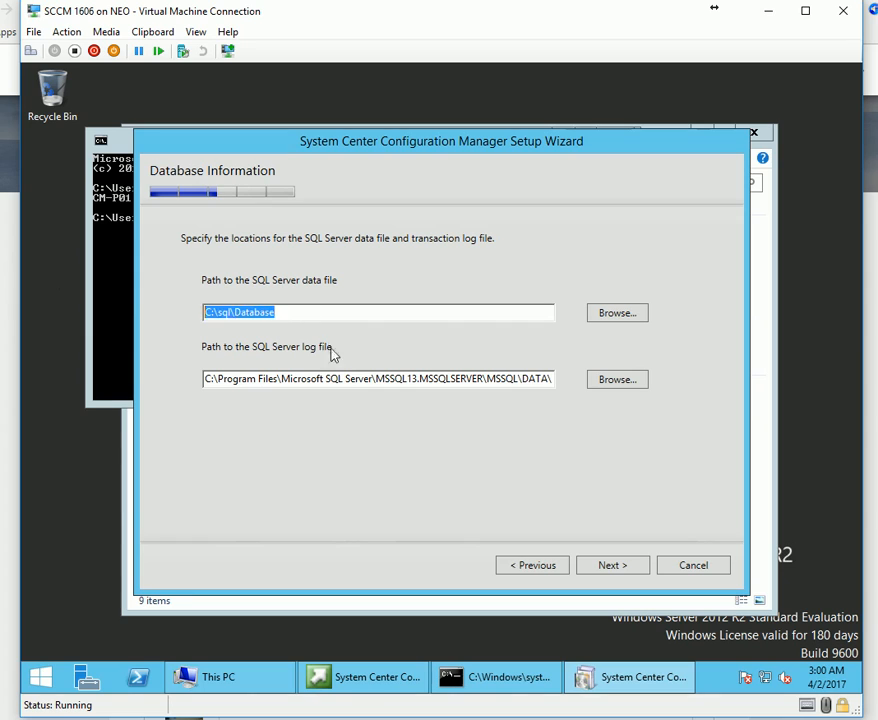
pyautogui.click(348, 385)
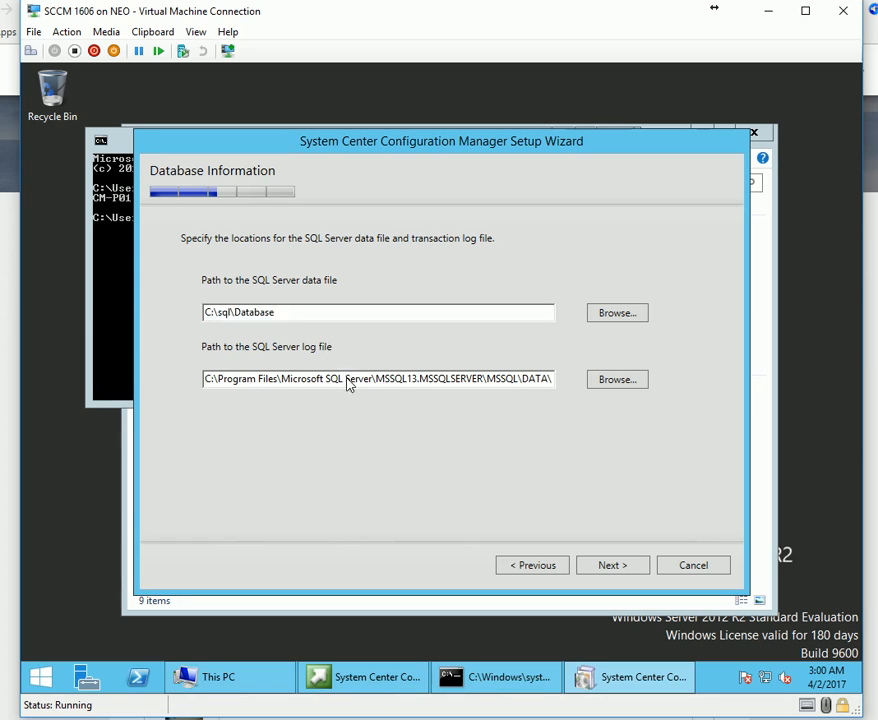
# Set the SQL log file path to C:\sql\Logs.
pyautogui.hotkey('shift', 'Home')
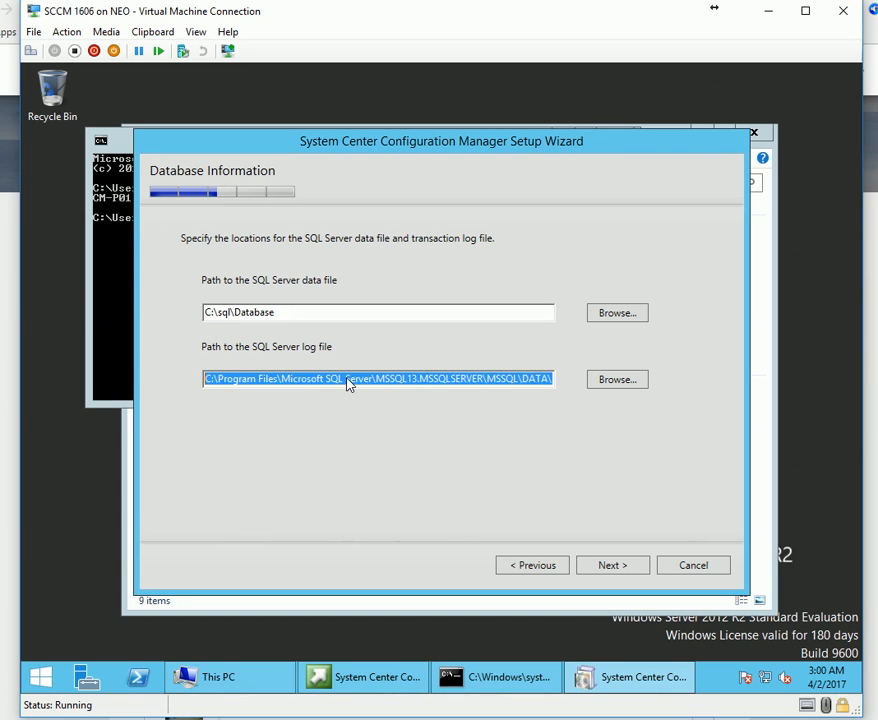
pyautogui.press('BackSpace')
pyautogui.hotkey('ctrl', 'v')
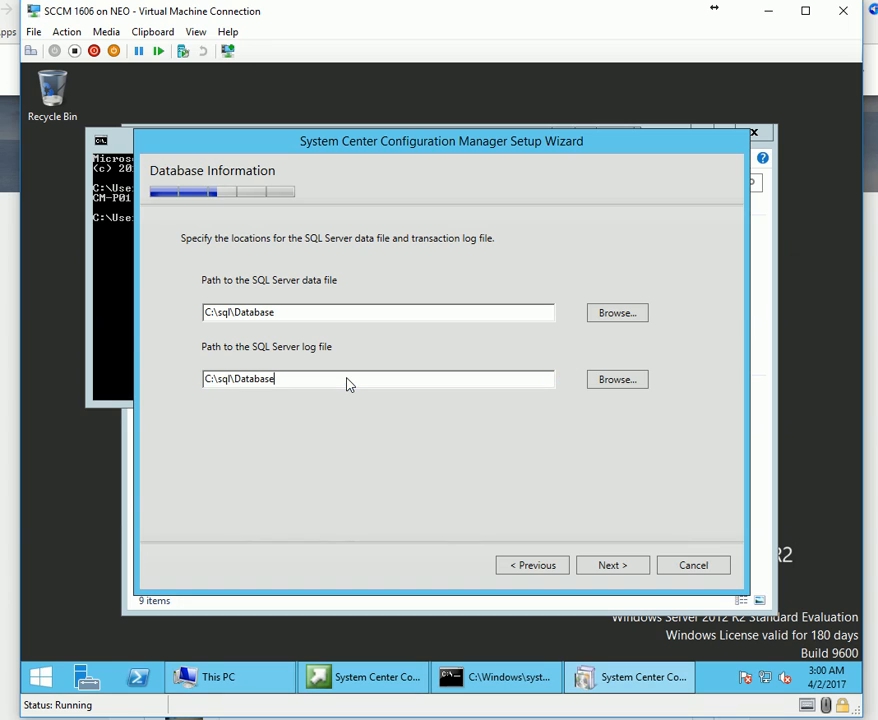
pyautogui.press('BackSpace')
pyautogui.press('BackSpace')
pyautogui.press('BackSpace')
pyautogui.press('BackSpace')
pyautogui.press('BackSpace')
pyautogui.press('BackSpace')
pyautogui.press('BackSpace')
pyautogui.press('BackSpace')
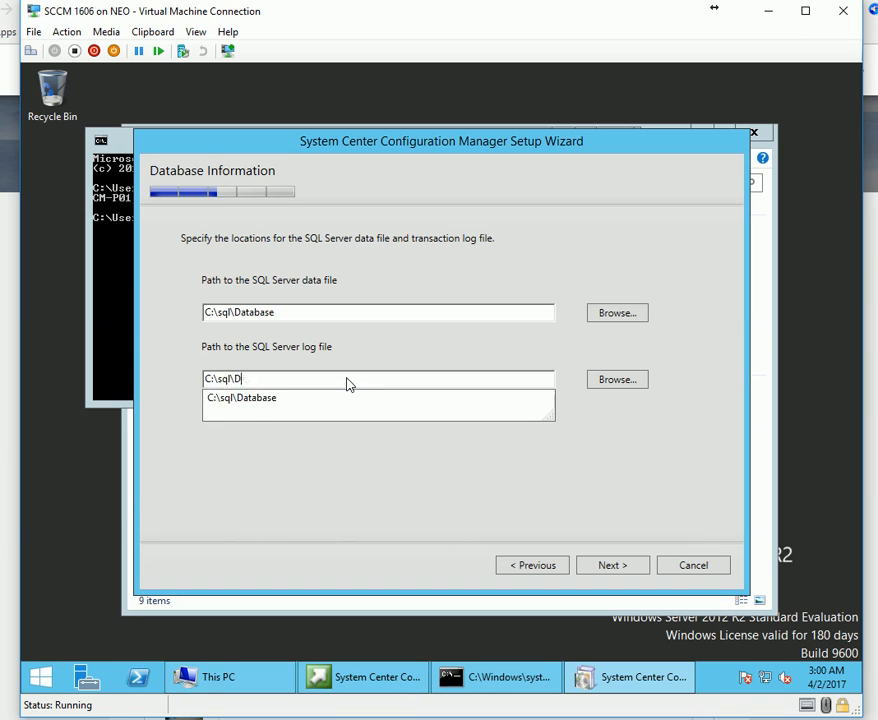
pyautogui.press('Down')
pyautogui.press('Down')
pyautogui.press('Return')
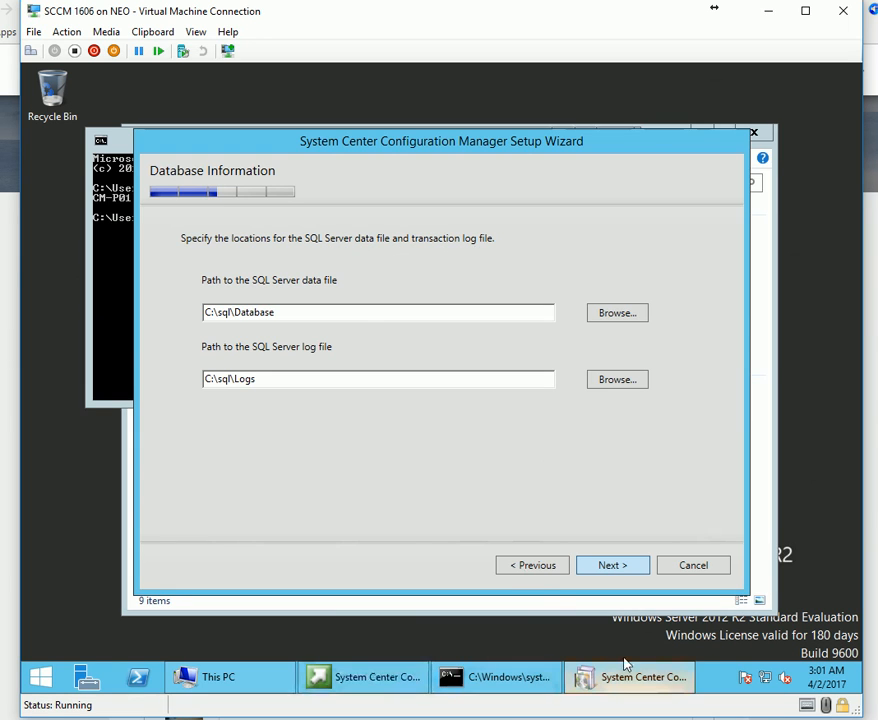
# Dismiss the repeated 'Path does not exist' error and reselect the data file path.
pyautogui.moveTo(627, 663)
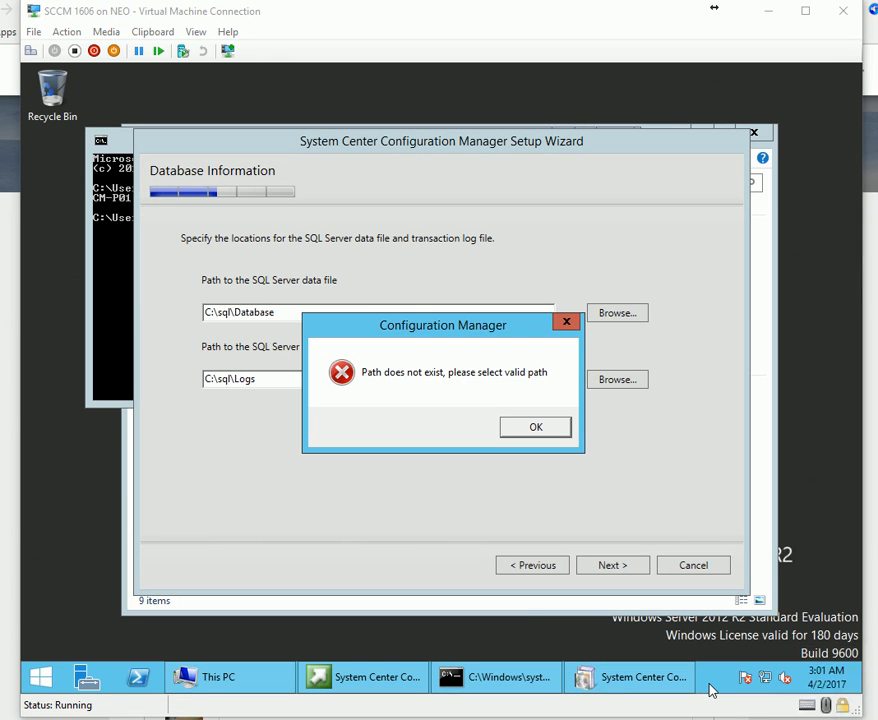
pyautogui.click(536, 430)
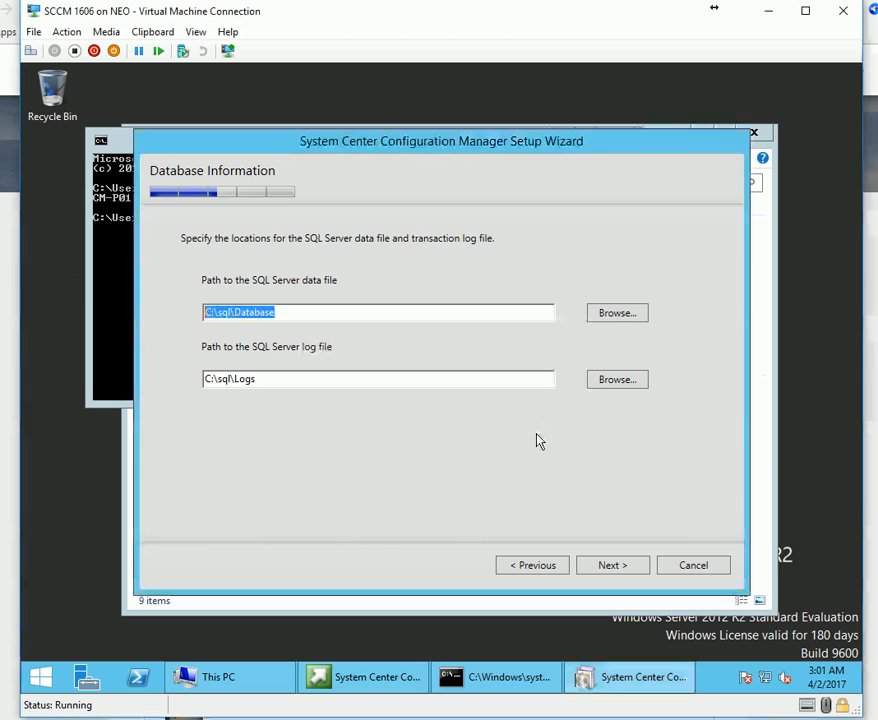
pyautogui.moveTo(333, 313); pyautogui.dragTo(110, 312)
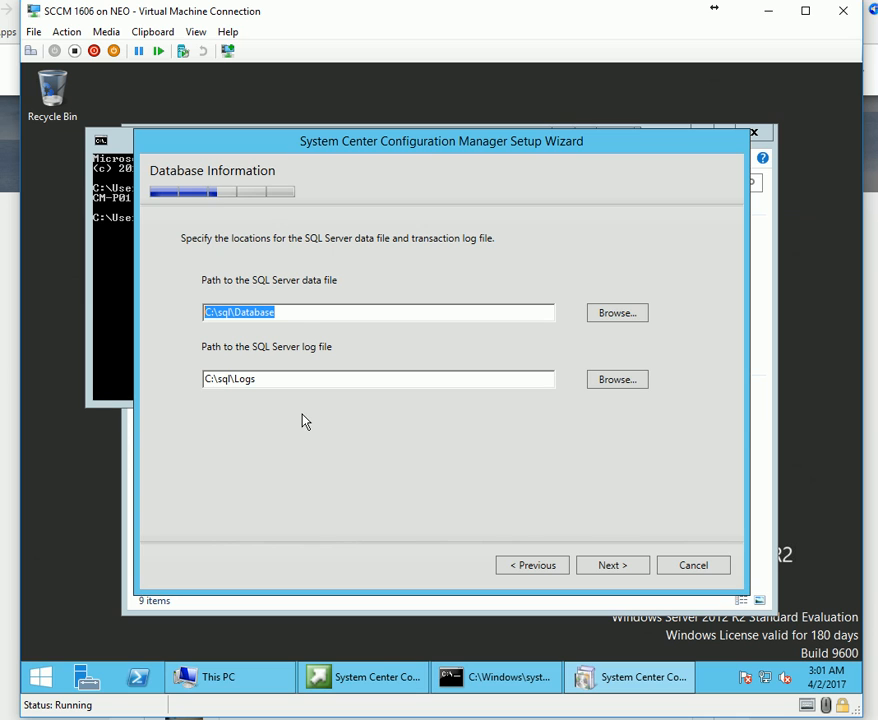
pyautogui.moveTo(296, 318); pyautogui.dragTo(203, 313)
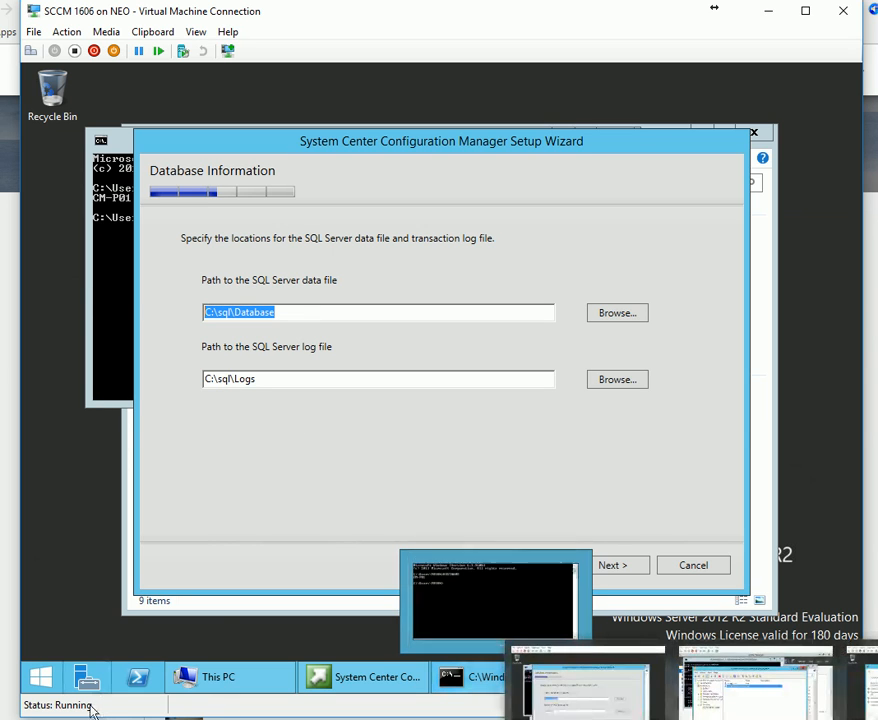
pyautogui.rightClick(38, 680)
pyautogui.click(95, 632)
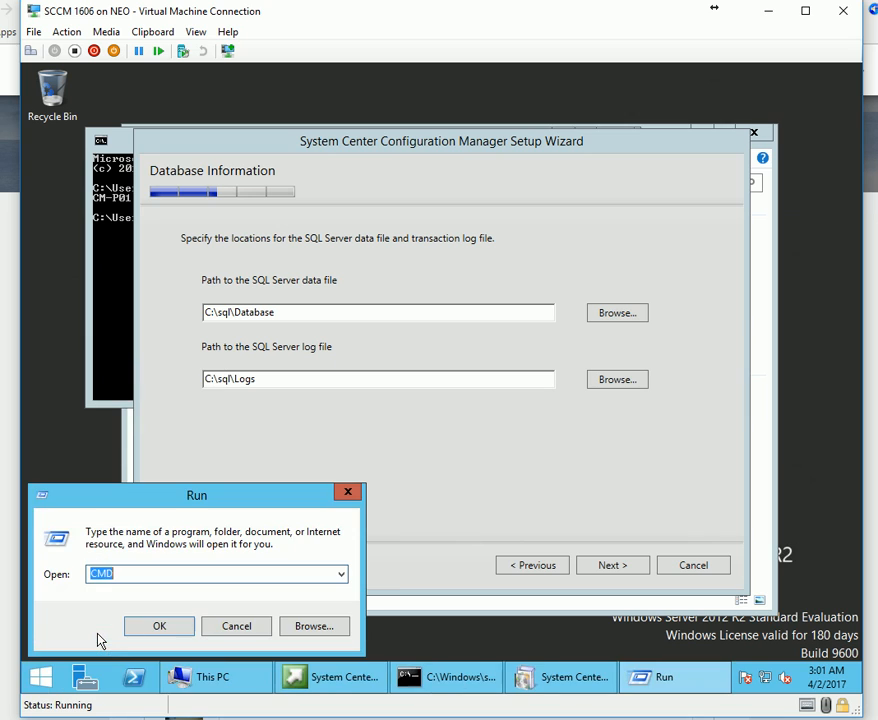
pyautogui.write('\\')
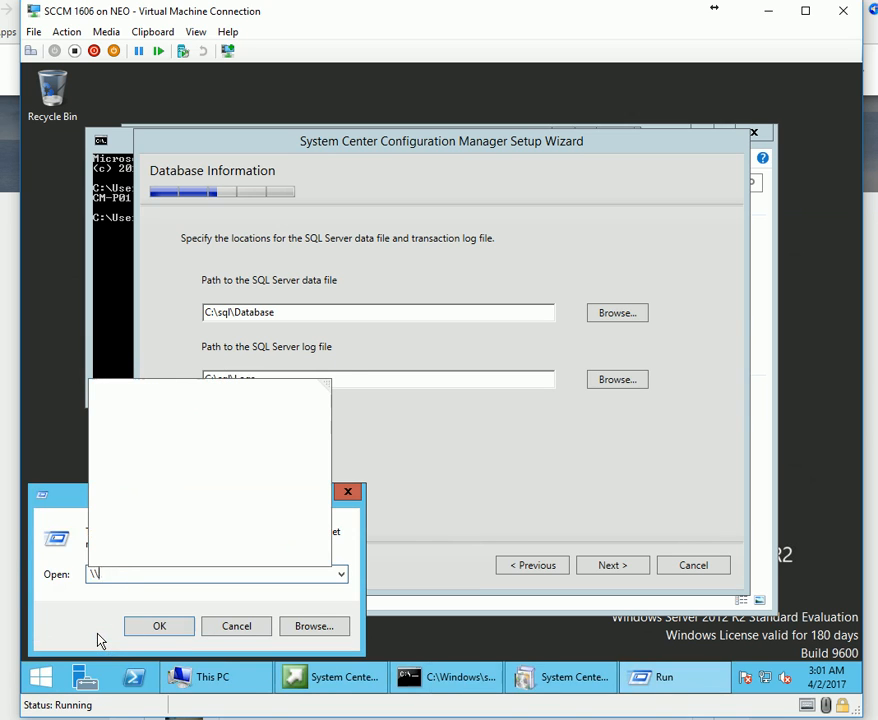
pyautogui.write('CMSQL\\')
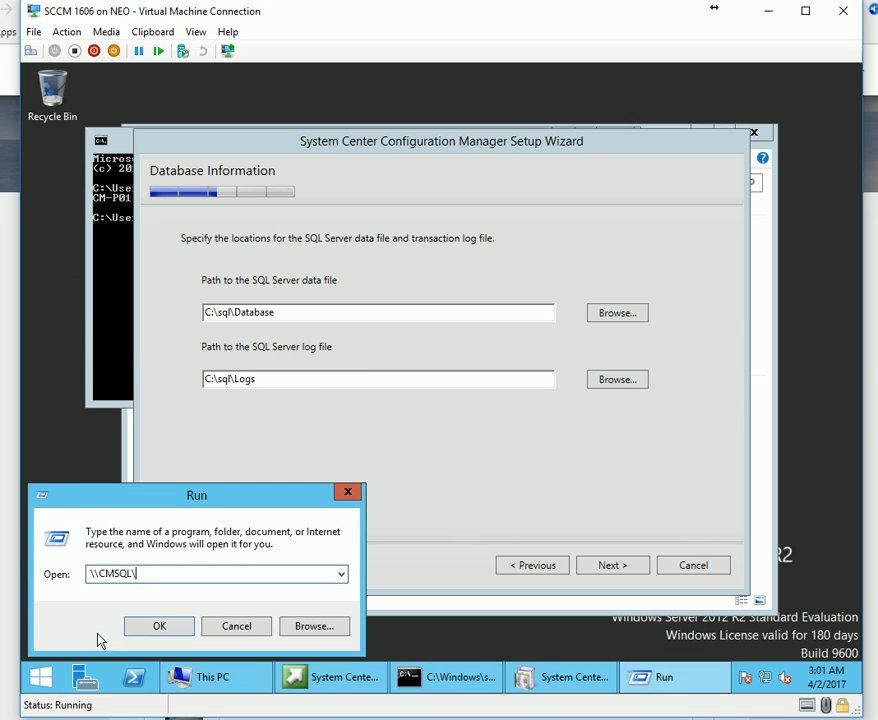
pyautogui.write('C$')
pyautogui.press('Return')
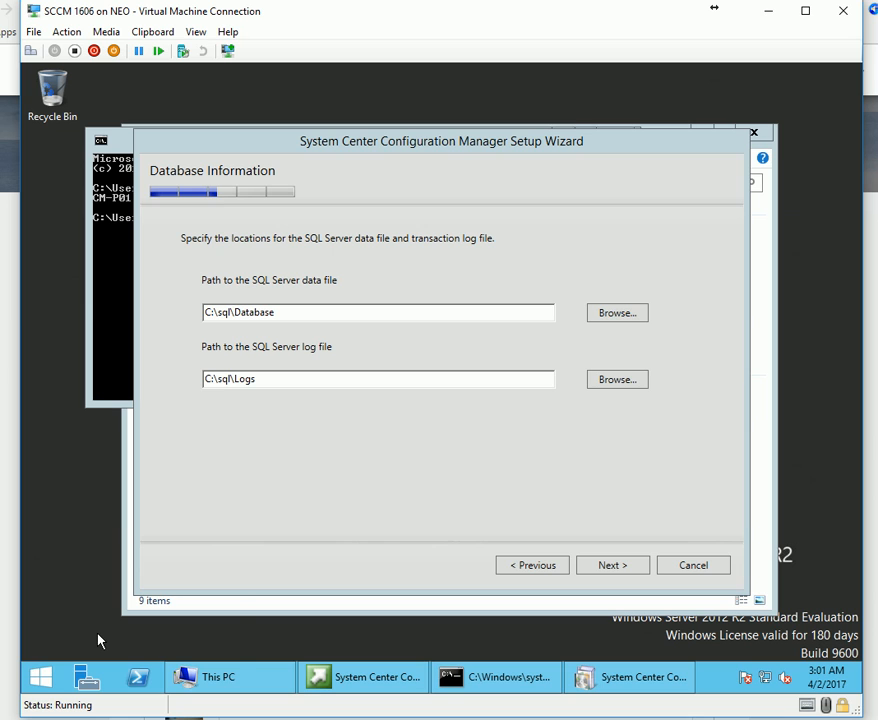
pyautogui.rightClick(58, 672)
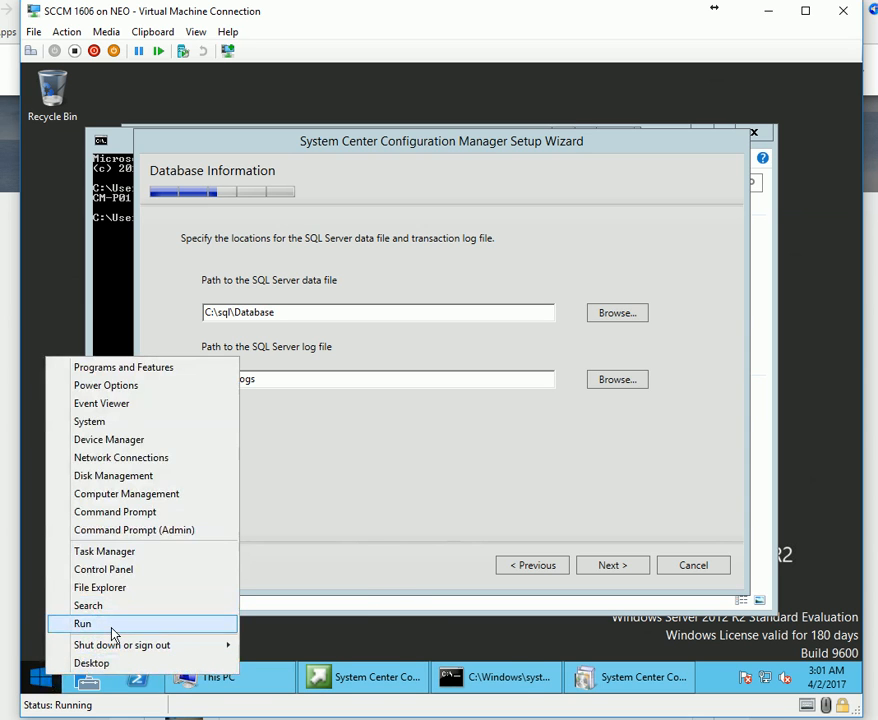
pyautogui.click(113, 622)
pyautogui.write('\\\\')
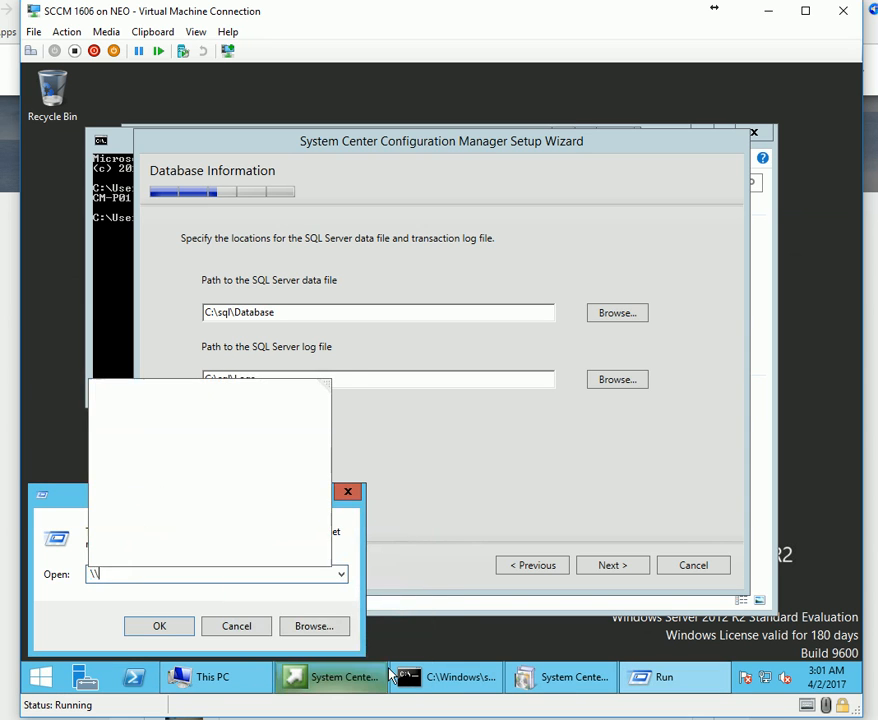
pyautogui.write('10.0')
pyautogui.write('.0.3\\C')
pyautogui.press('Return')
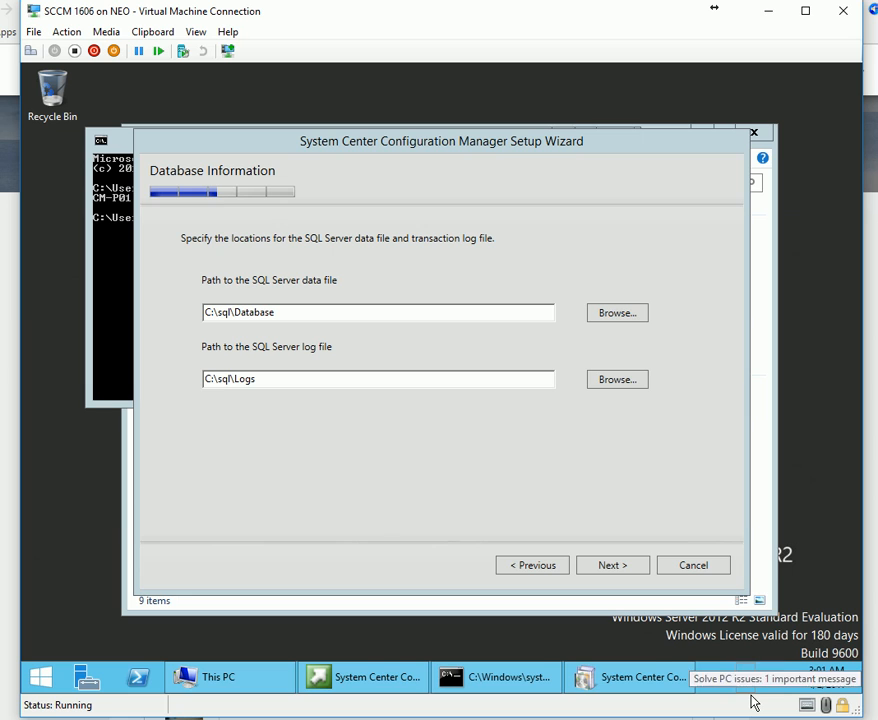
pyautogui.moveTo(753, 703)
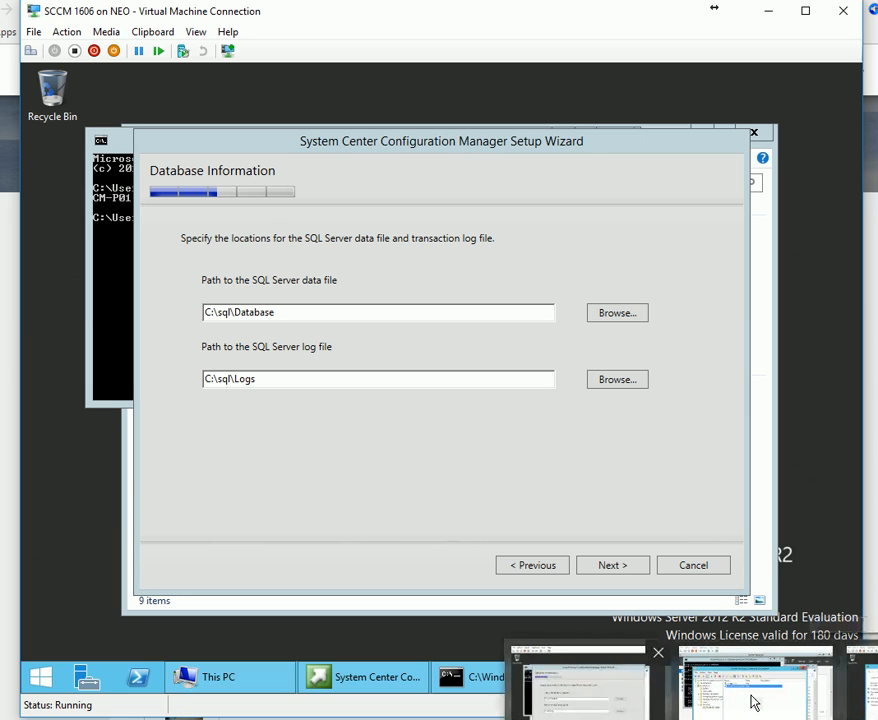
pyautogui.hotkey('alt', 'Tab')
# On the SQL VM, create a sql folder on Local Disk (C:).
pyautogui.hotkey('alt', 'Tab')
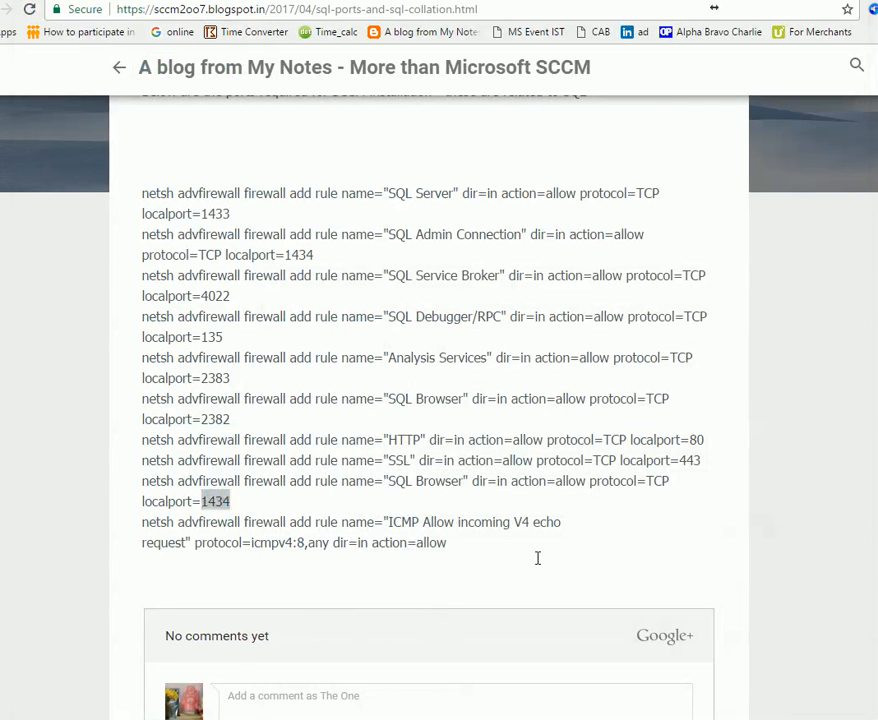
pyautogui.hotkey('alt', 'Tab')
pyautogui.hotkey('alt', 'Tab')
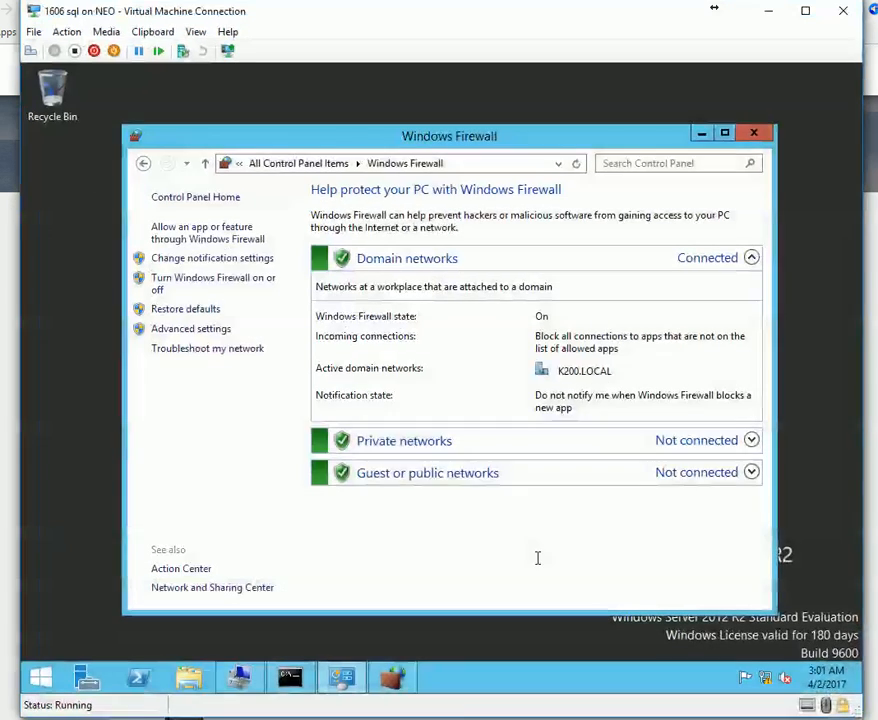
pyautogui.click(190, 678)
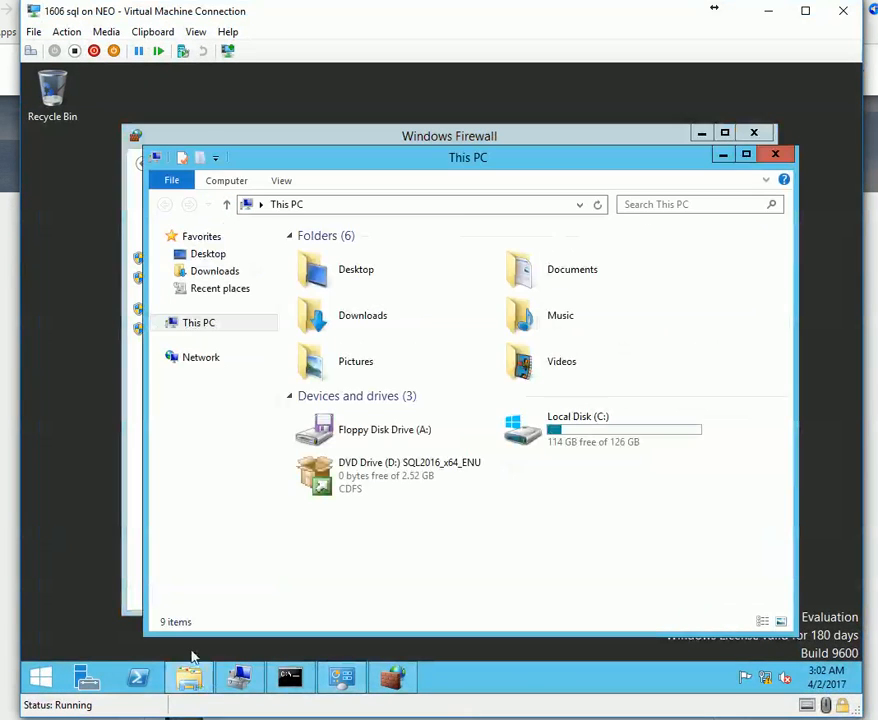
pyautogui.doubleClick(583, 432)
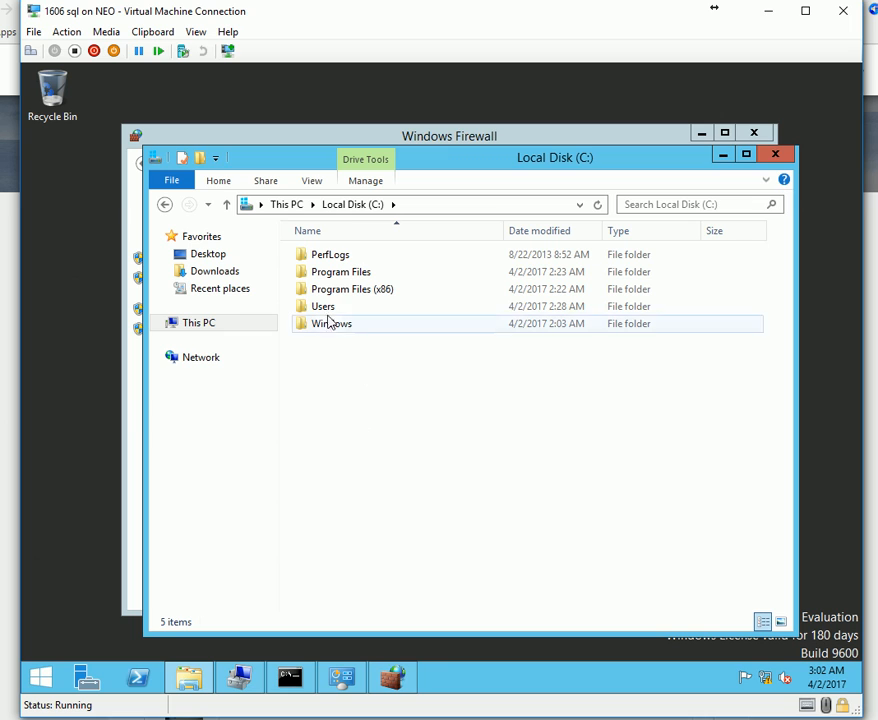
pyautogui.rightClick(392, 433)
pyautogui.moveTo(511, 578)
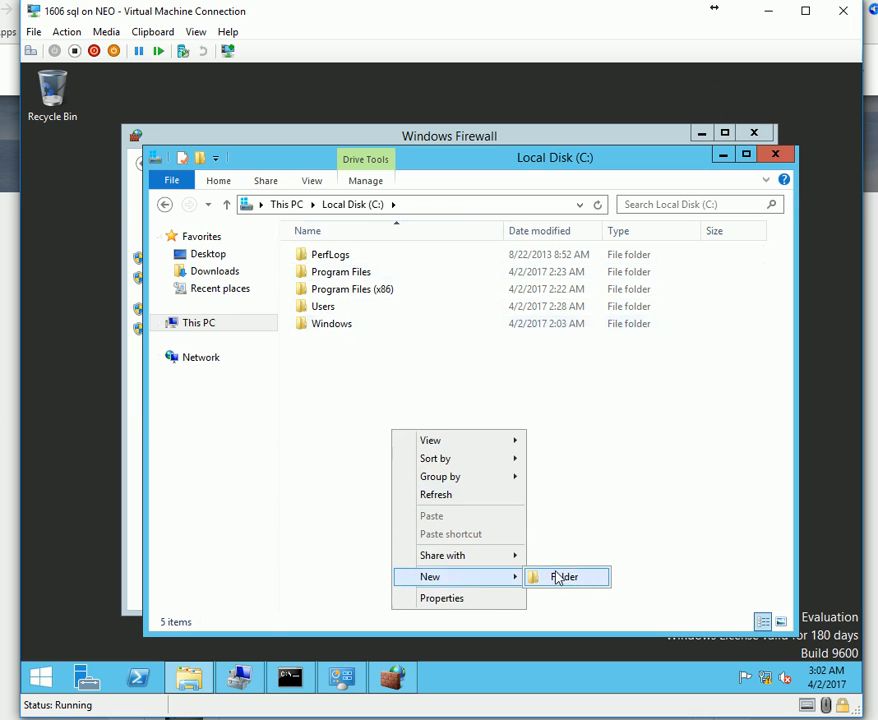
pyautogui.click(570, 576)
pyautogui.write('sql')
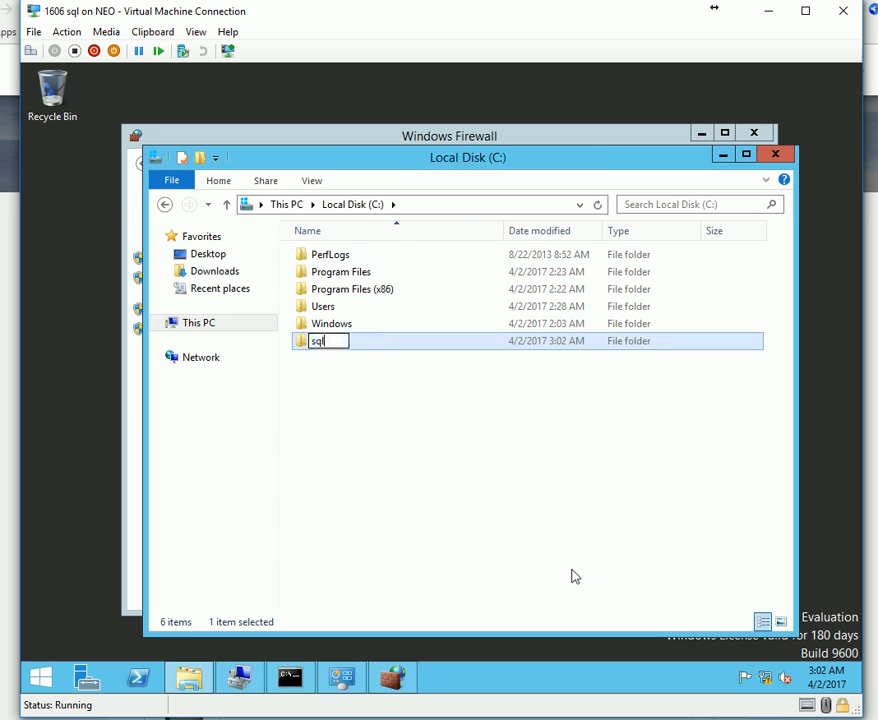
pyautogui.press('Return')
pyautogui.press('Return')
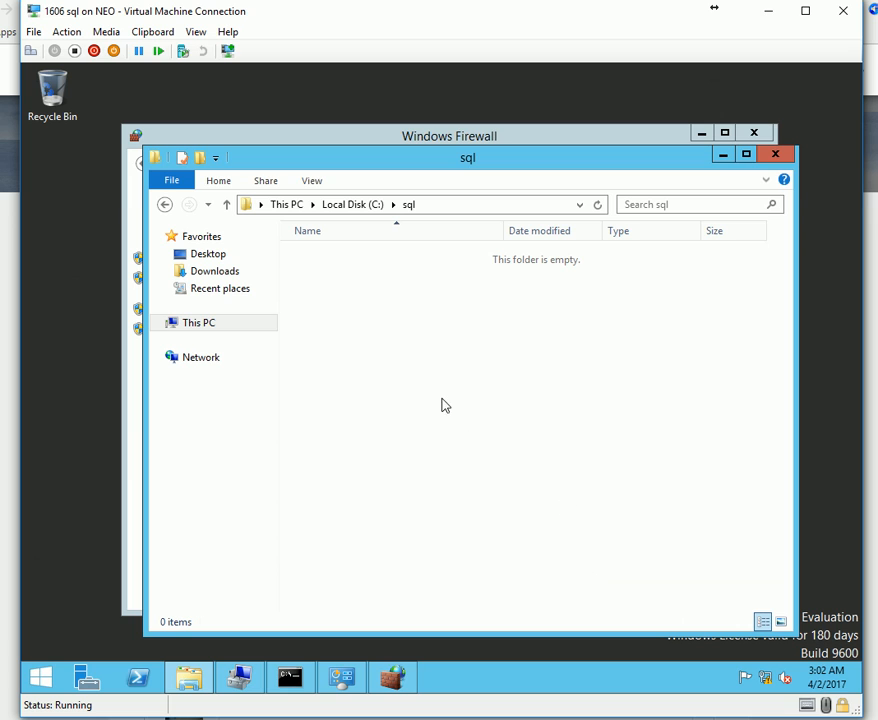
# Create Database and Logs folders inside C:\sql.
pyautogui.rightClick(441, 400)
pyautogui.moveTo(489, 586)
pyautogui.click(686, 473)
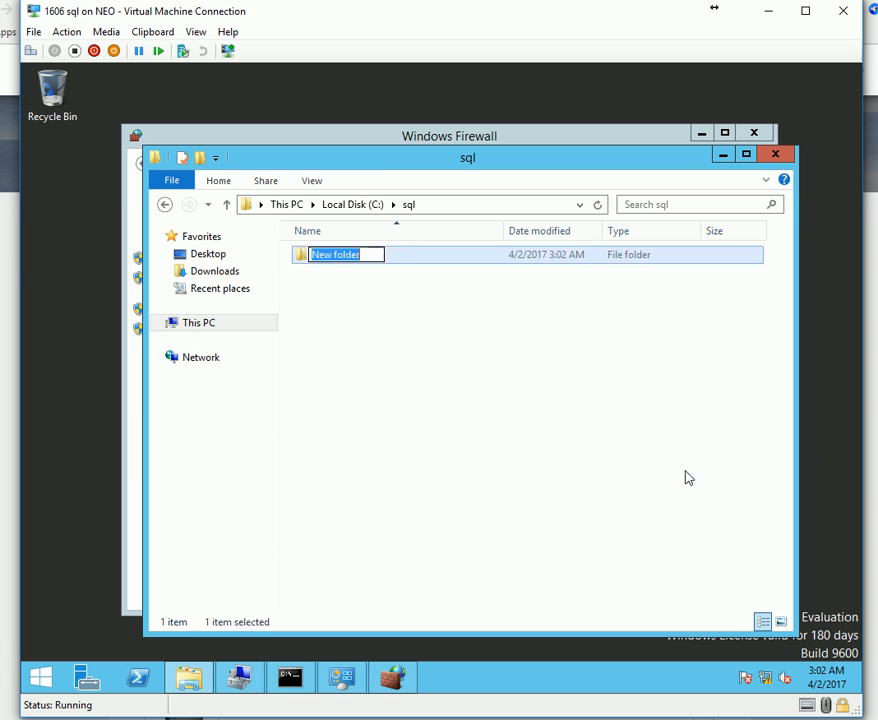
pyautogui.write('Database')
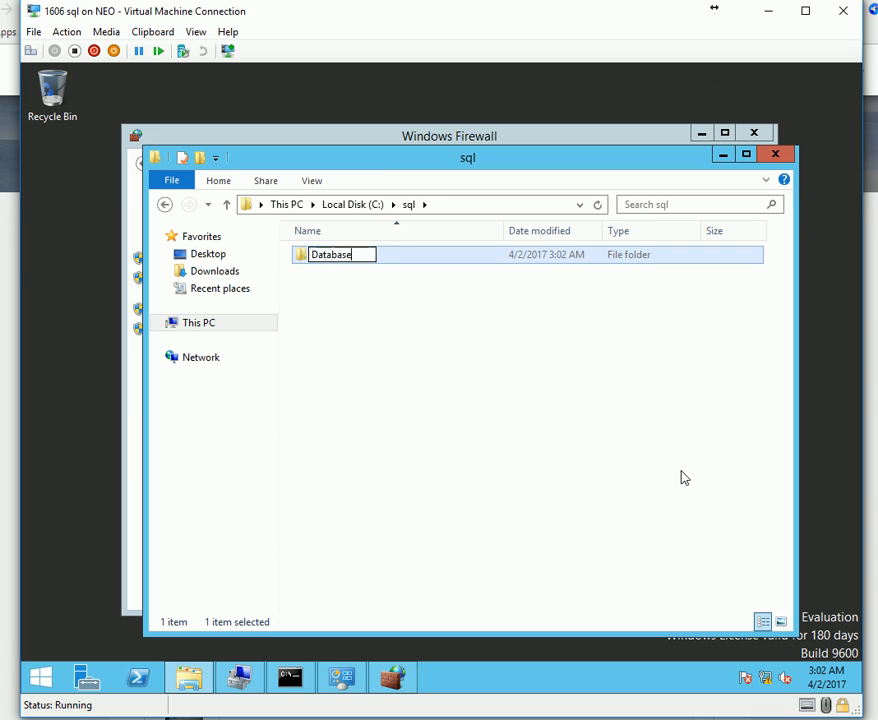
pyautogui.press('Return')
pyautogui.rightClick(631, 466)
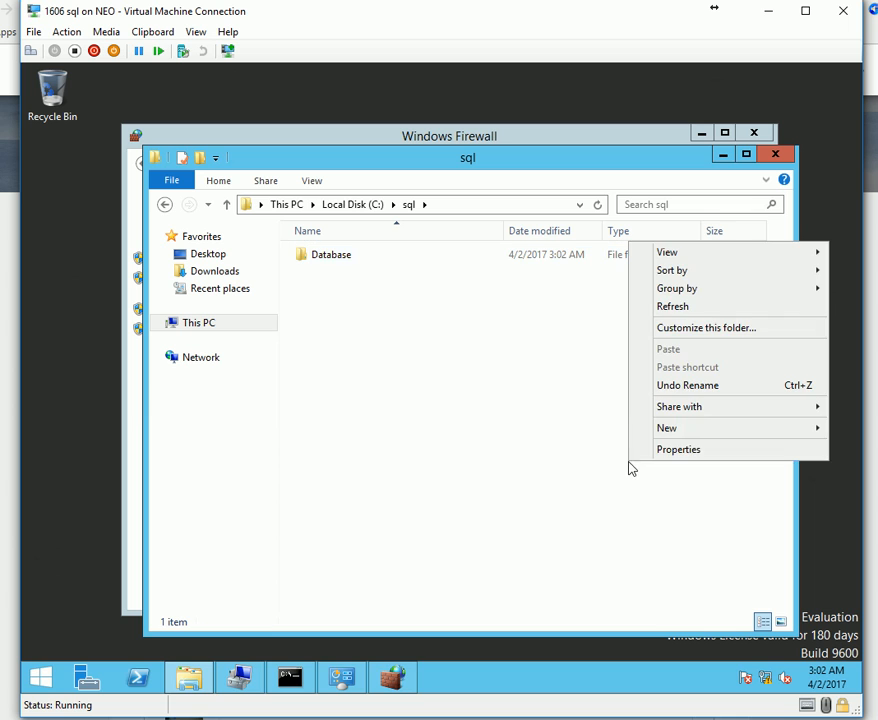
pyautogui.moveTo(635, 430)
pyautogui.click(586, 430)
pyautogui.write('Logs')
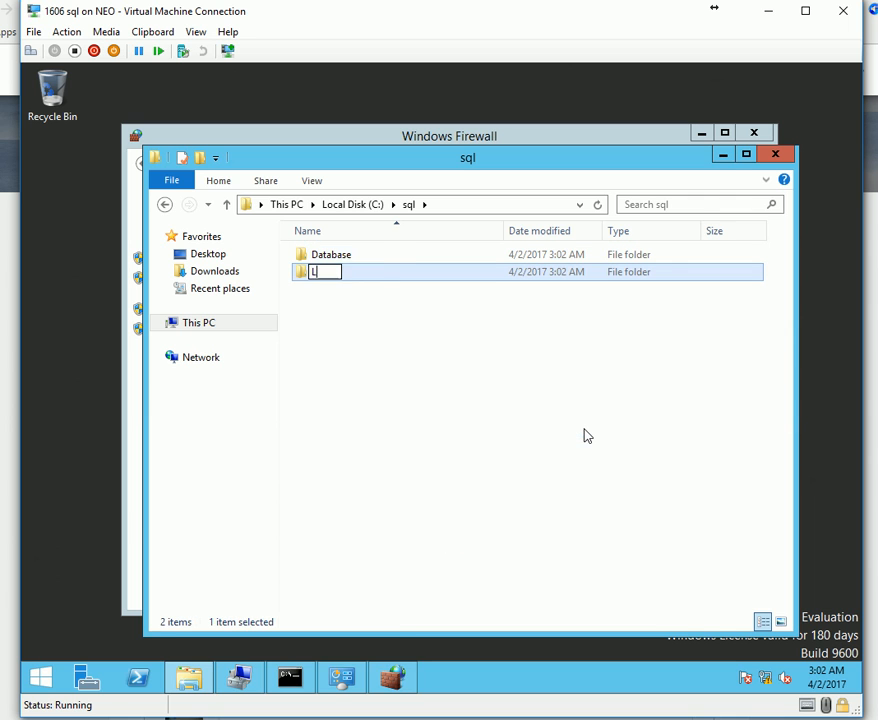
pyautogui.press('Return')
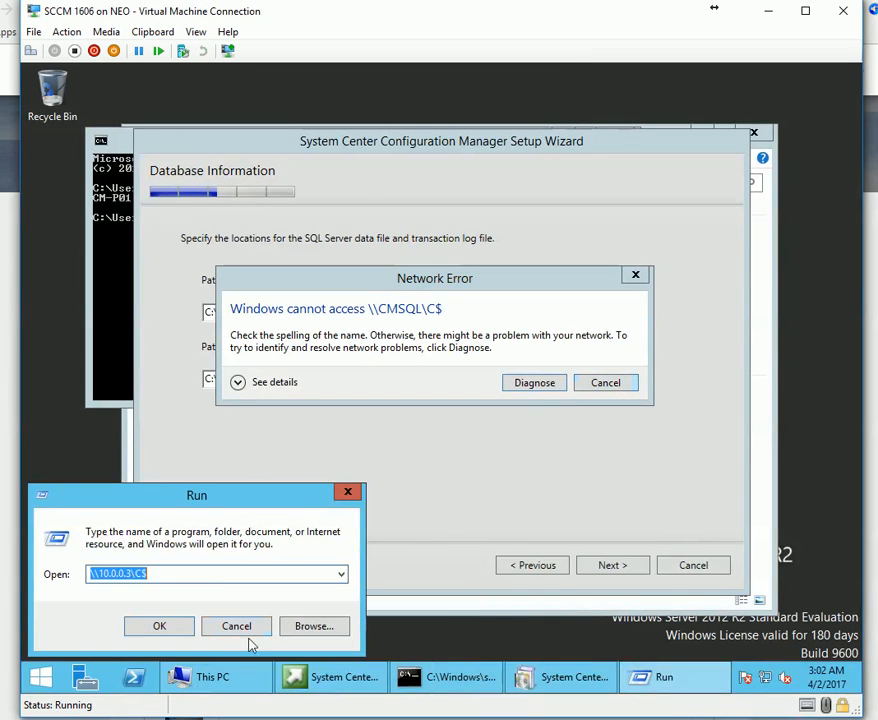
# Dismiss the IP and CMSQL share network errors and the Run box, then continue the wizard.
pyautogui.click(240, 628)
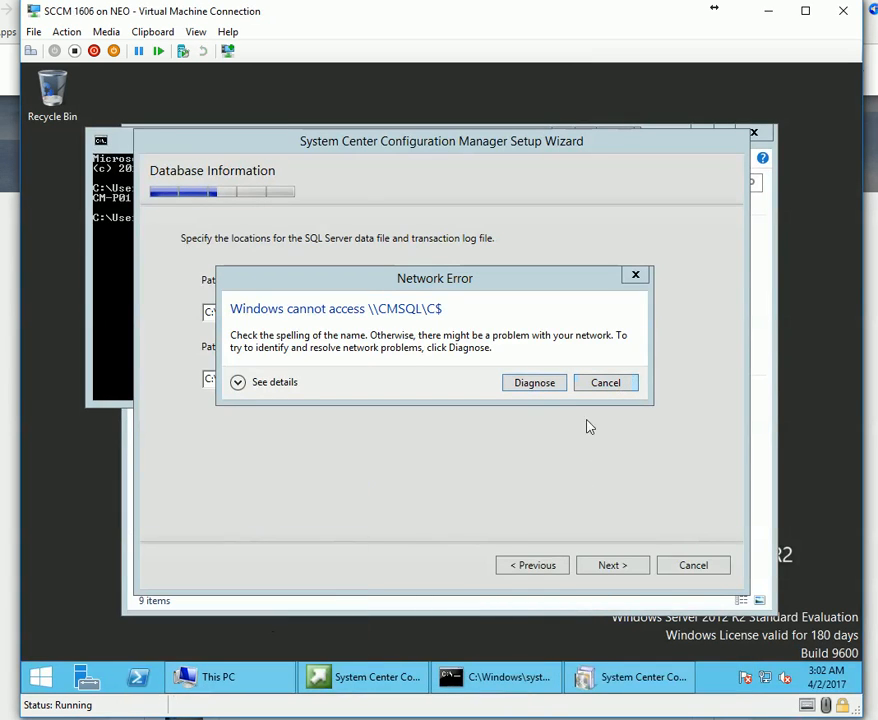
pyautogui.click(605, 383)
pyautogui.click(235, 623)
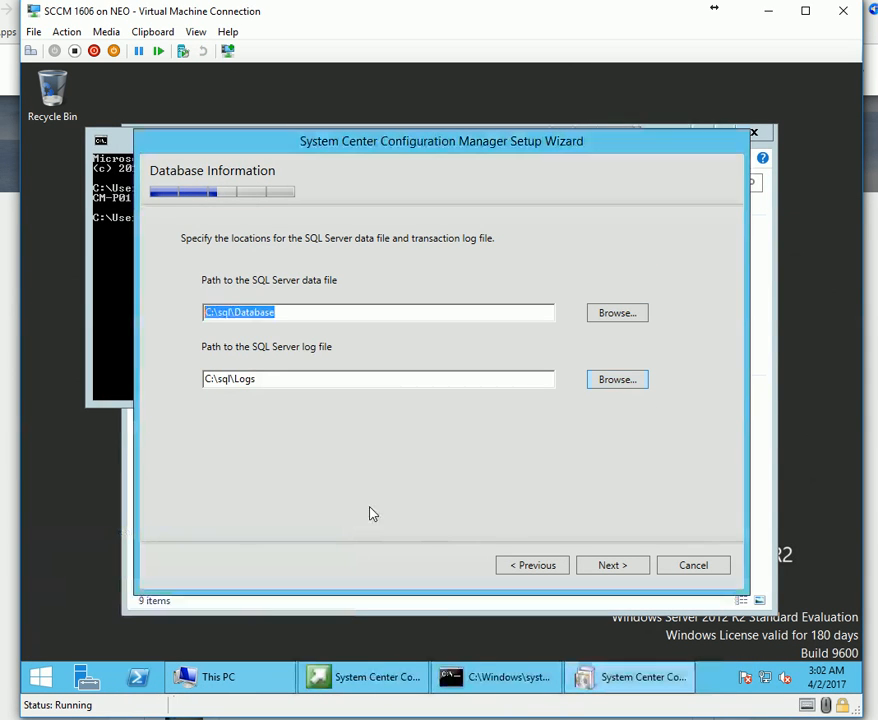
pyautogui.click(619, 567)
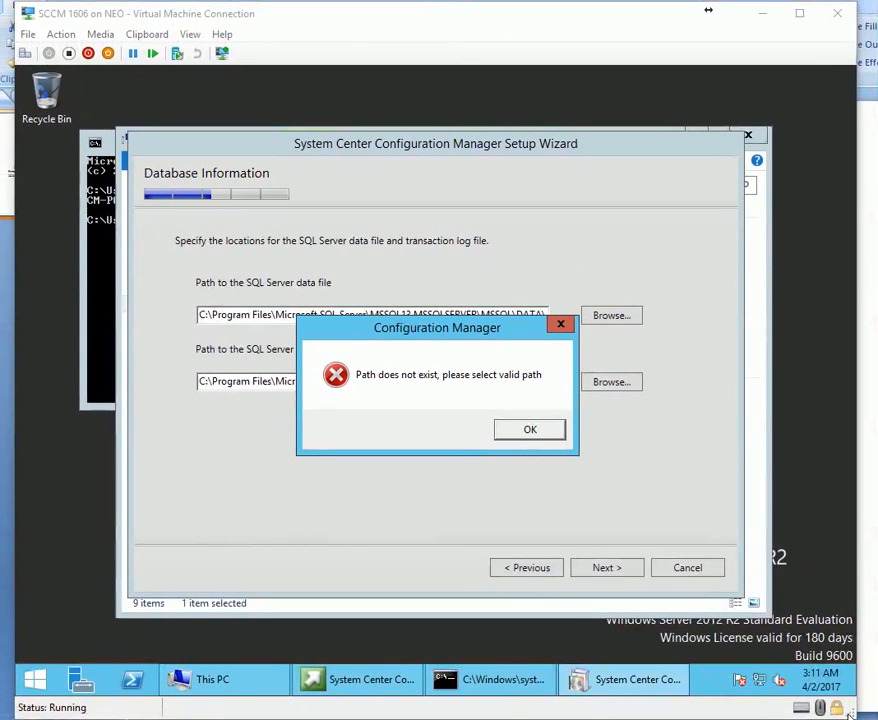
# Move the 'Path does not exist' error dialog slightly lower.
pyautogui.click(848, 713)
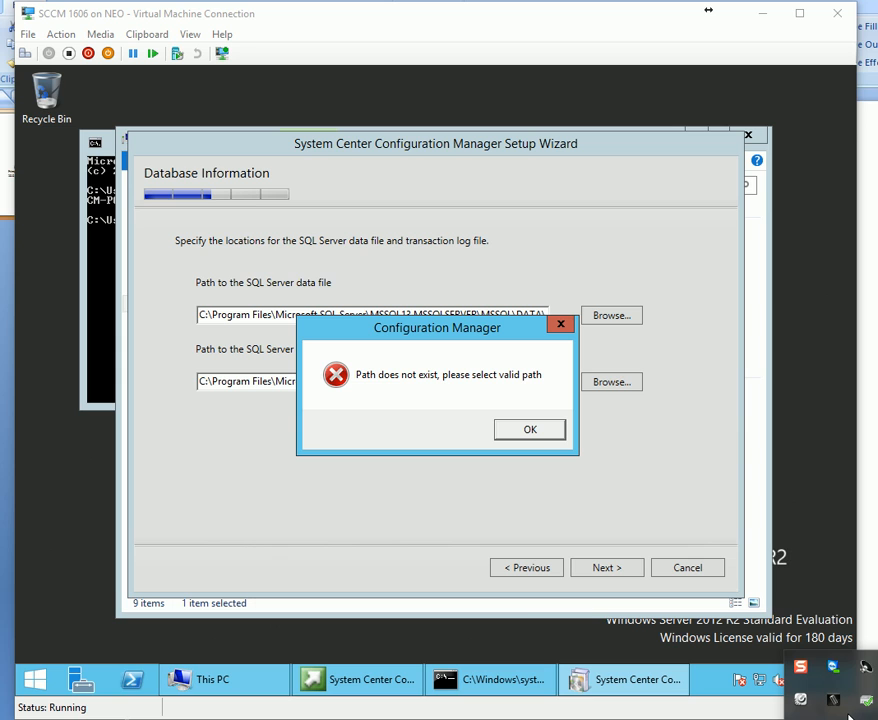
pyautogui.click(848, 713)
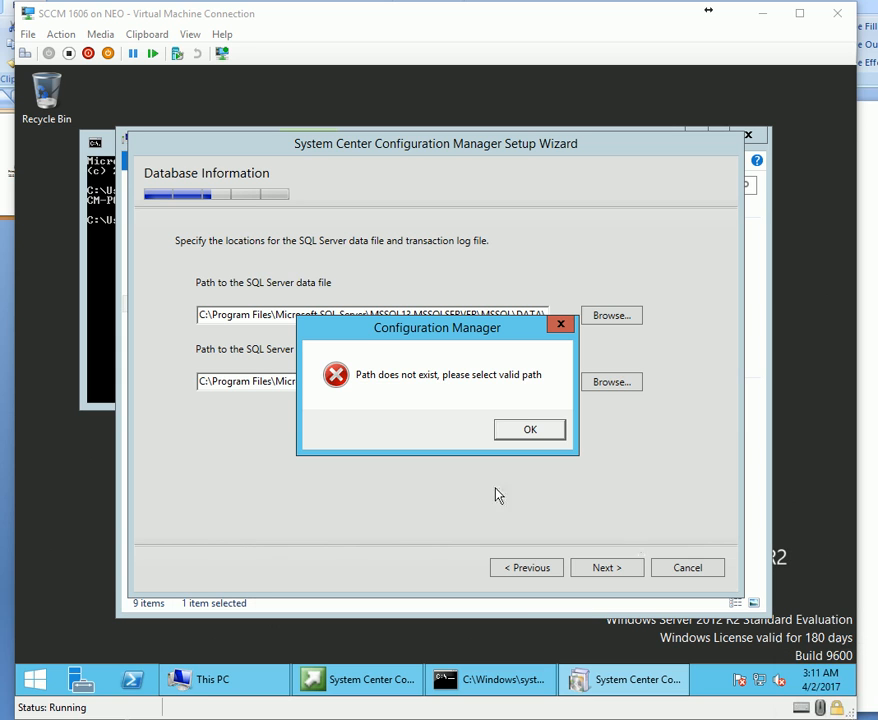
pyautogui.moveTo(387, 337); pyautogui.dragTo(299, 438)
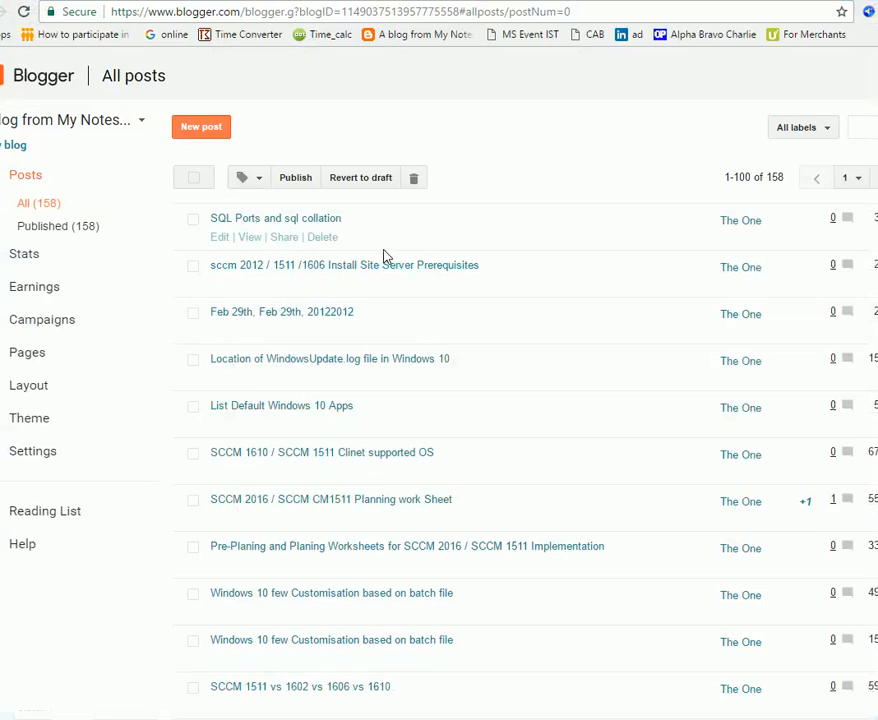
# Open 'SQL Ports and sql collation' and highlight its collation line and netsh firewall commands.
pyautogui.click(257, 238)
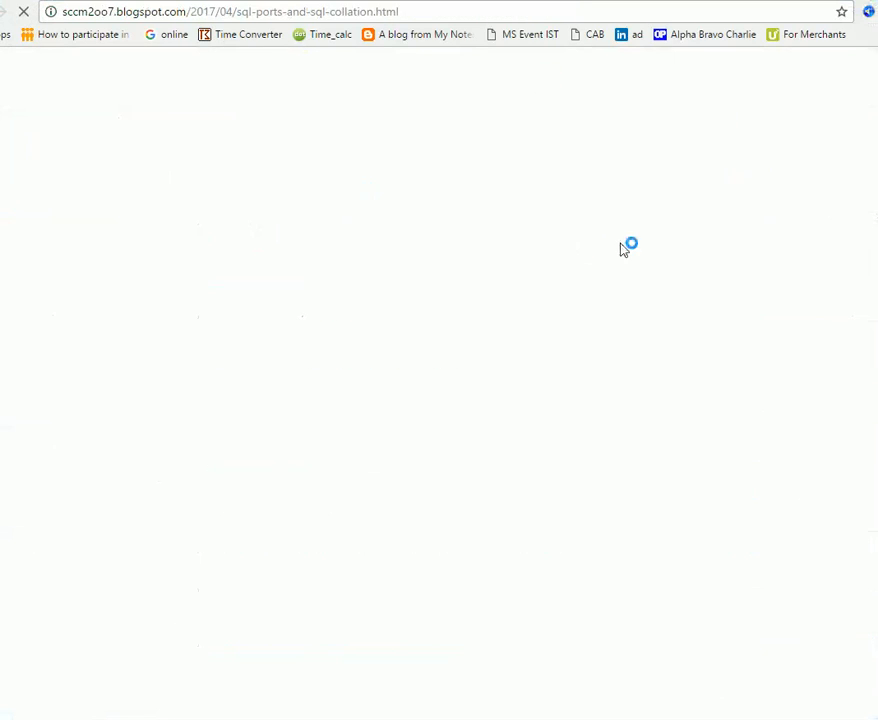
pyautogui.scroll(-4, 347, 382)
pyautogui.scroll(3, 347, 382)
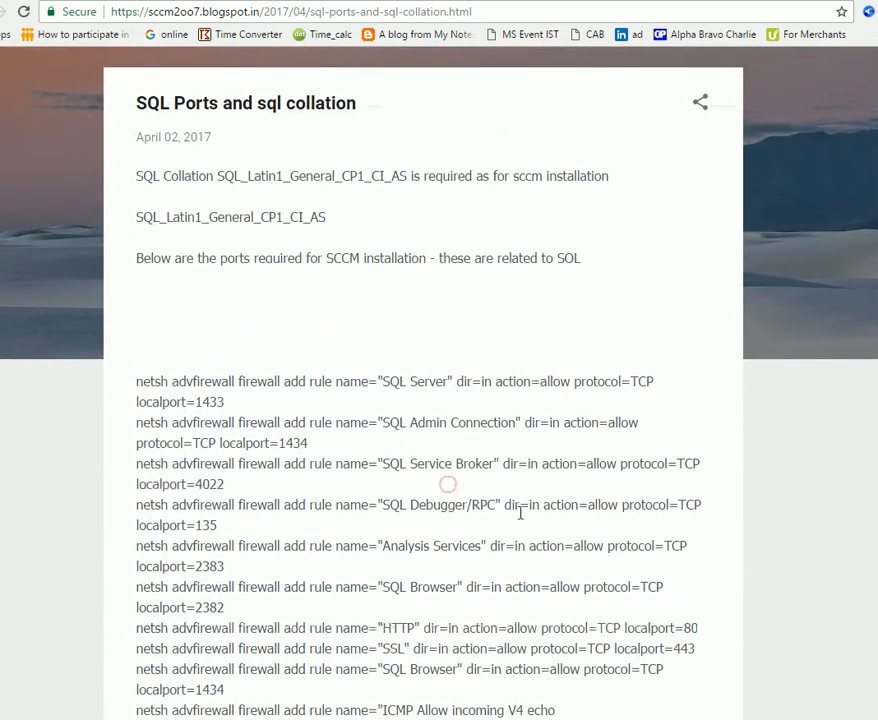
pyautogui.scroll(-1, 826, 376)
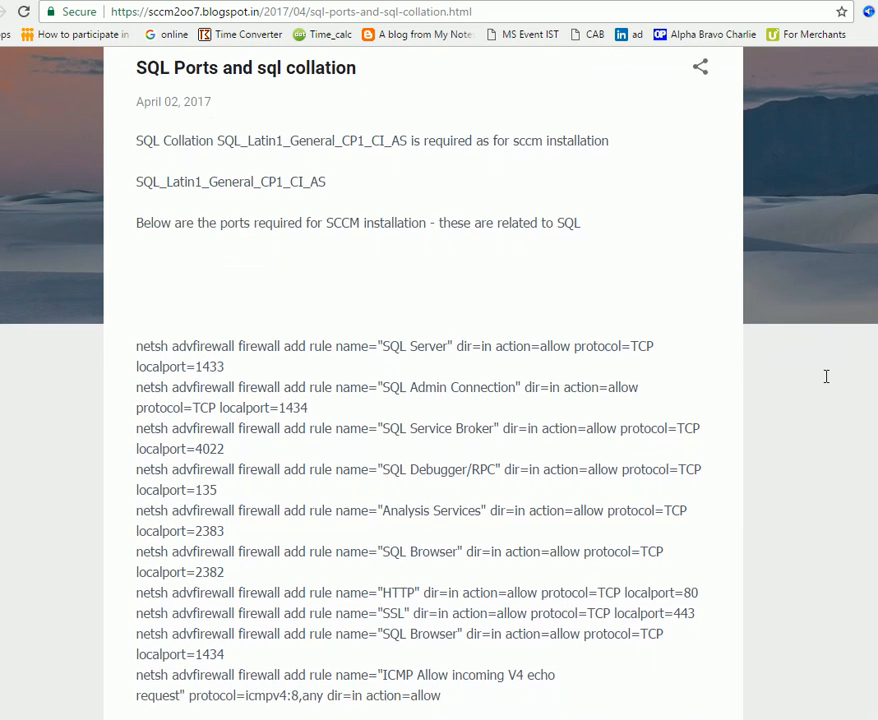
pyautogui.moveTo(141, 141); pyautogui.dragTo(510, 596)
pyautogui.click(507, 593)
pyautogui.moveTo(441, 695); pyautogui.dragTo(278, 359)
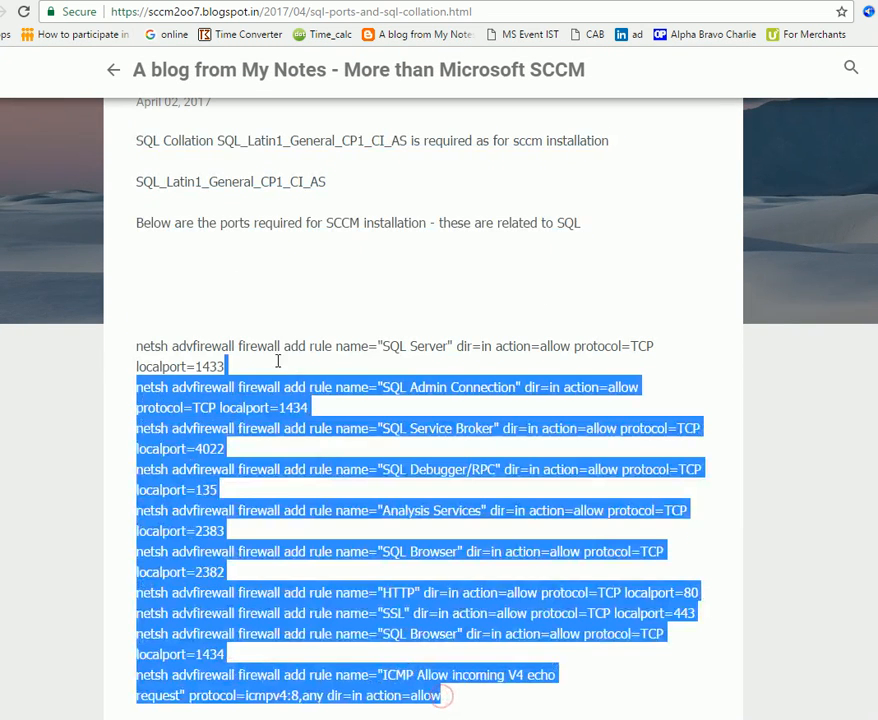
pyautogui.click(338, 367)
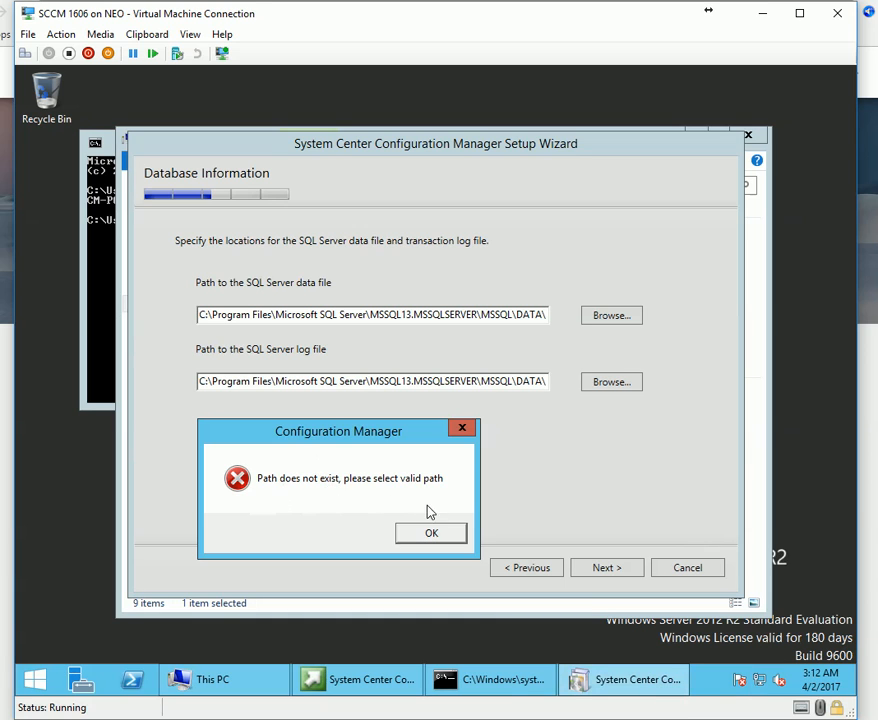
# Open the \\10.0.0.3\c$ share from the SCCM server using the Run prompt.
pyautogui.click(35, 680)
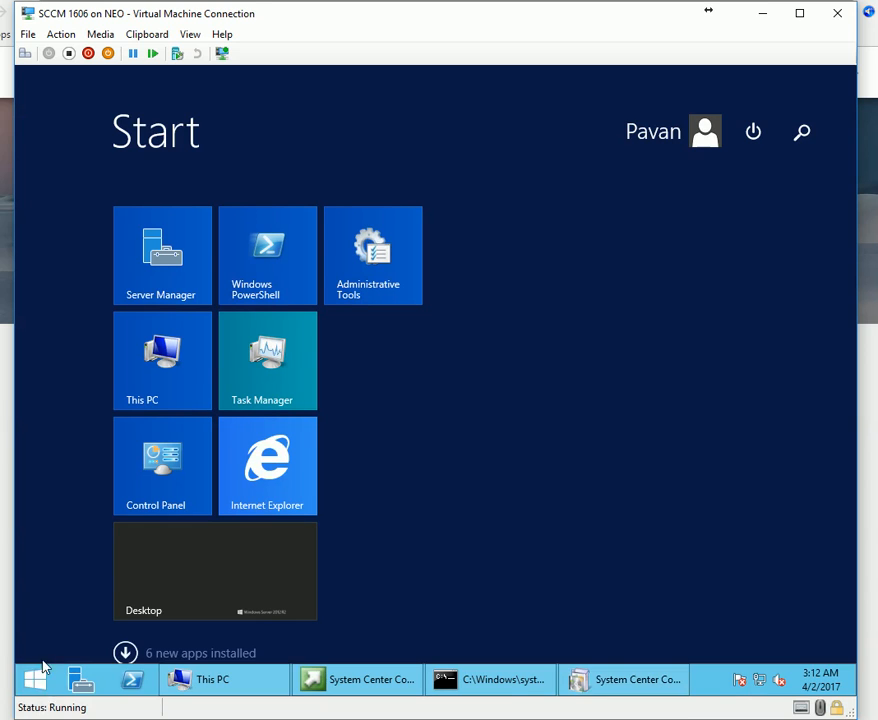
pyautogui.click(798, 132)
pyautogui.press('Escape')
pyautogui.press('Escape')
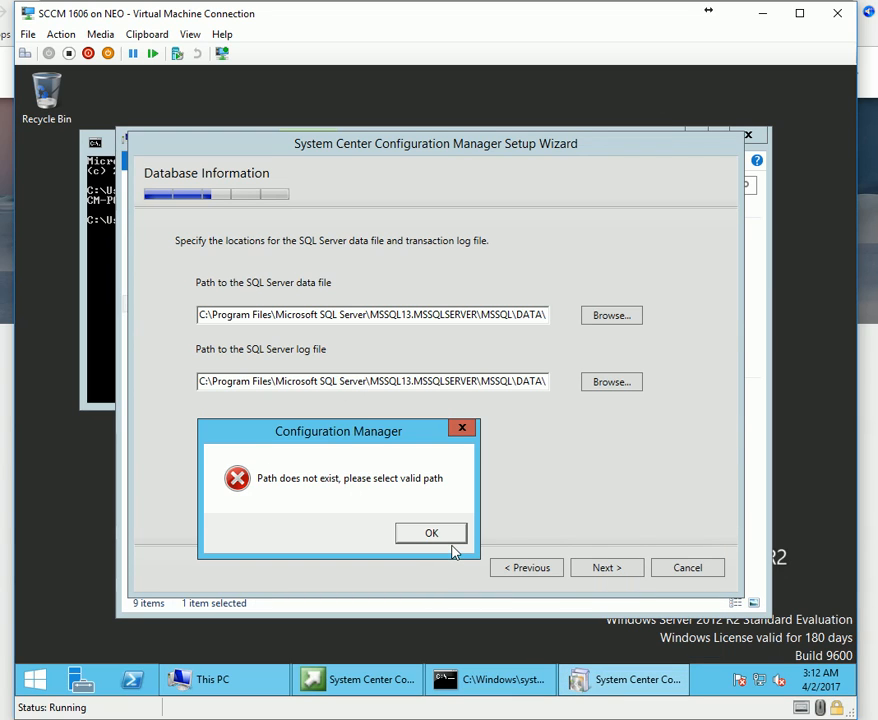
pyautogui.rightClick(40, 676)
pyautogui.click(110, 617)
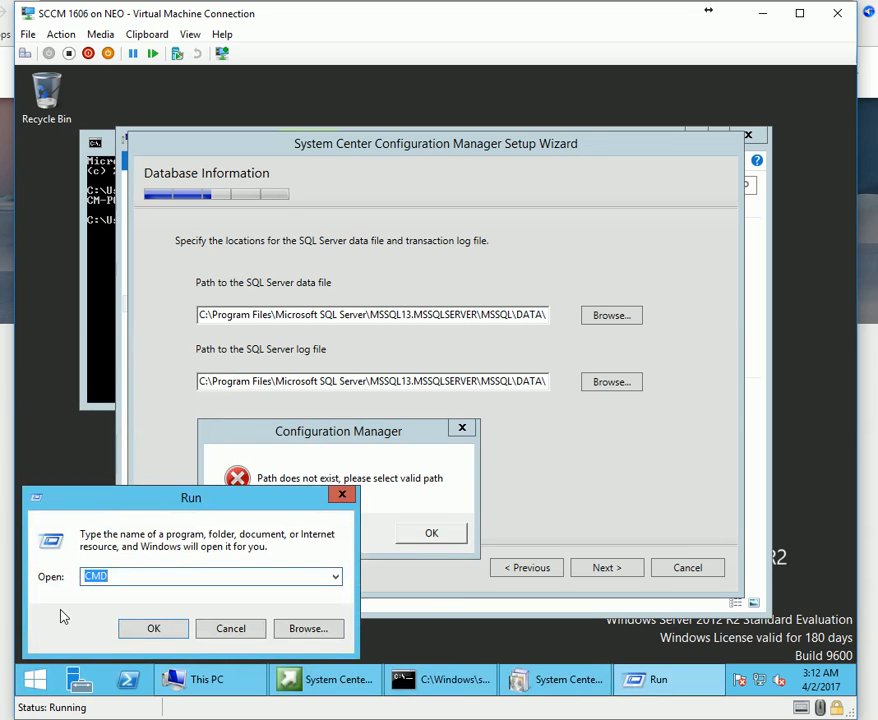
pyautogui.write('\\\\10.0.0.3\\c$\\')
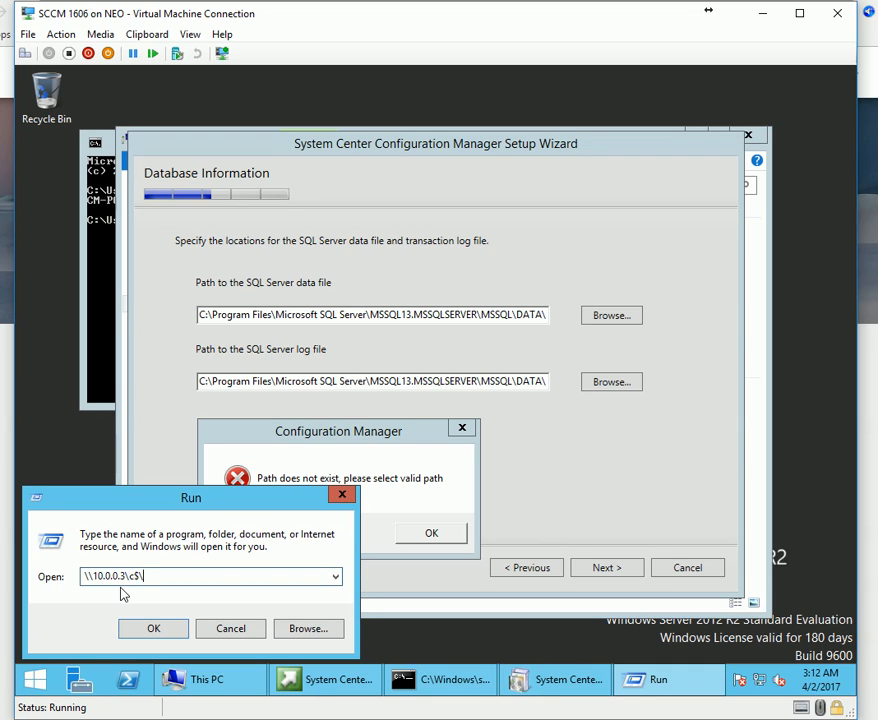
pyautogui.press('Return')
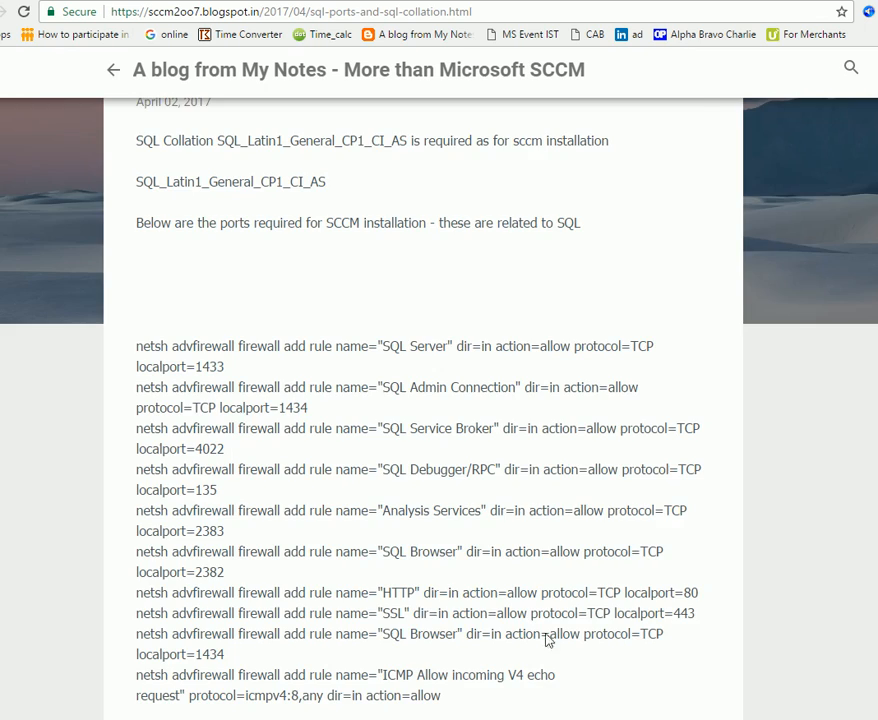
# Scroll the blog post to the 'path not found' note on closed SMB ports and its screenshot.
pyautogui.scroll(-3, 218, 425)
pyautogui.moveTo(218, 428); pyautogui.dragTo(231, 485)
pyautogui.click(404, 422)
pyautogui.scroll(-4, 351, 422)
pyautogui.scroll(3, 351, 422)
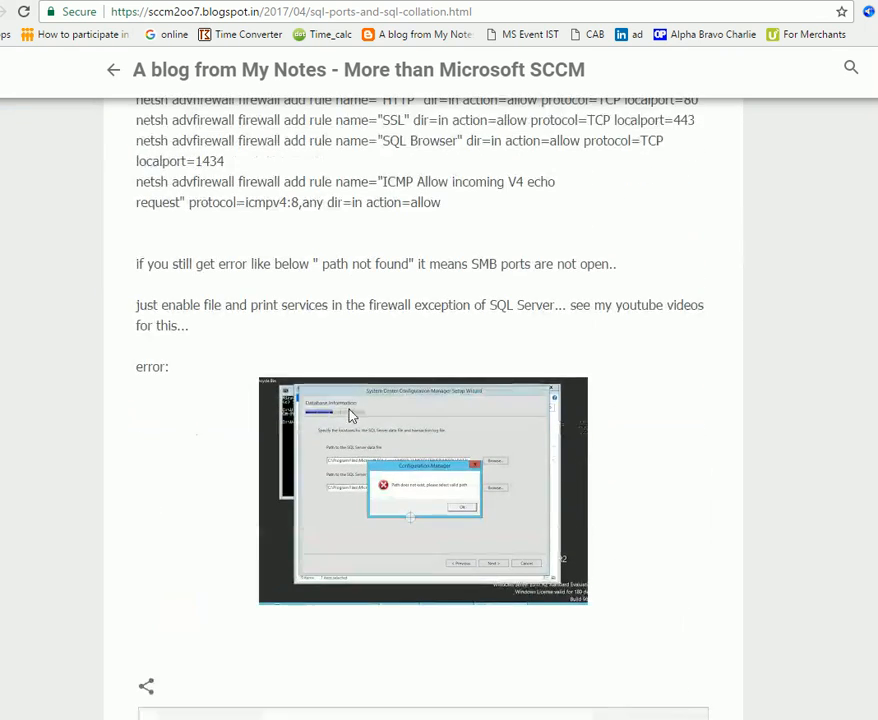
pyautogui.scroll(1, 487, 703)
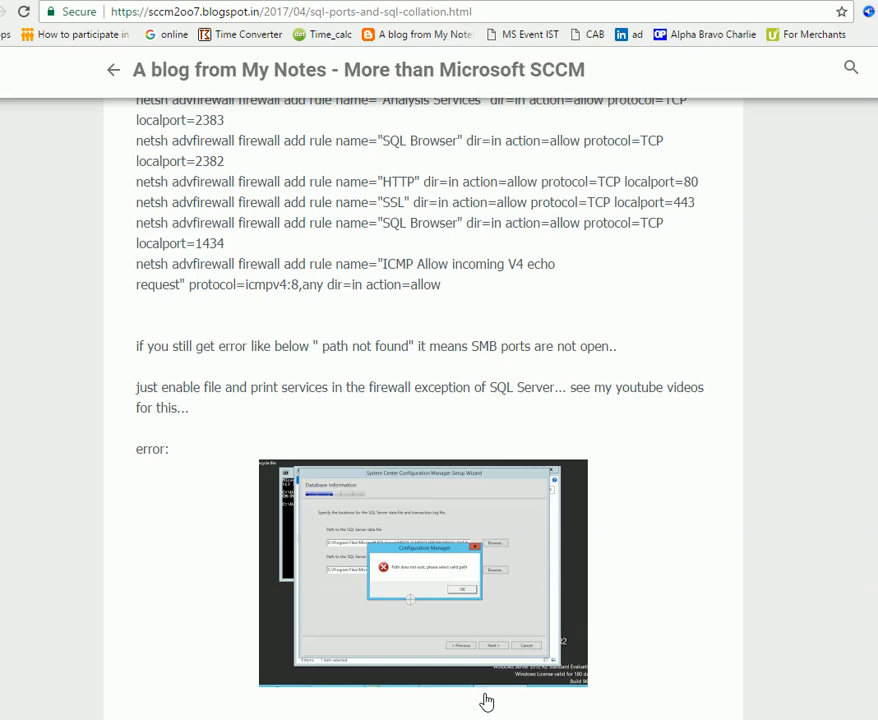
pyautogui.hotkey('alt', 'Tab')
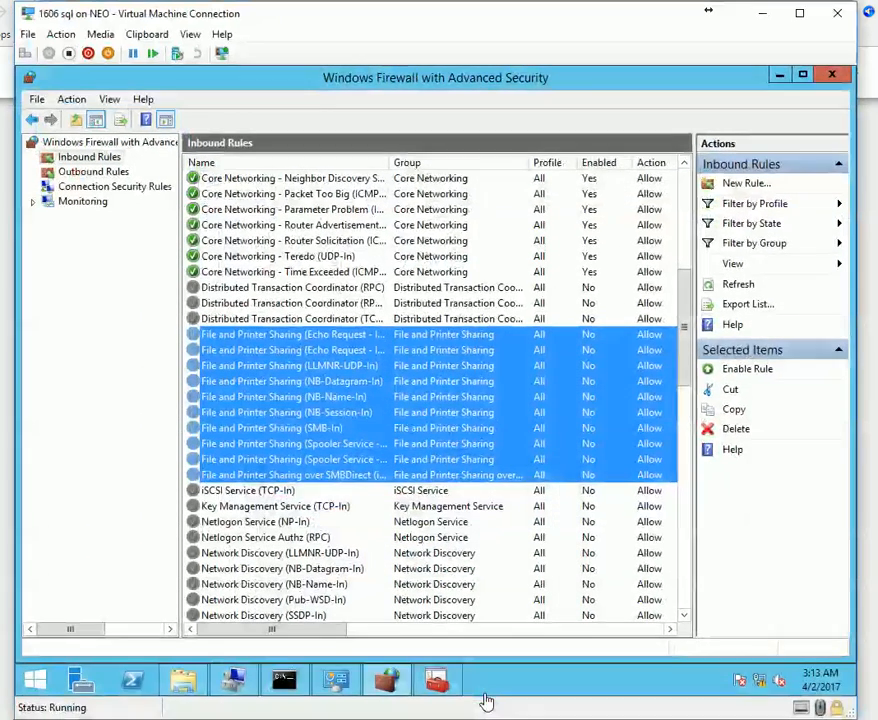
# Review the SQL server firewall's Domain, Private, Public and IPsec profile settings.
pyautogui.rightClick(284, 396)
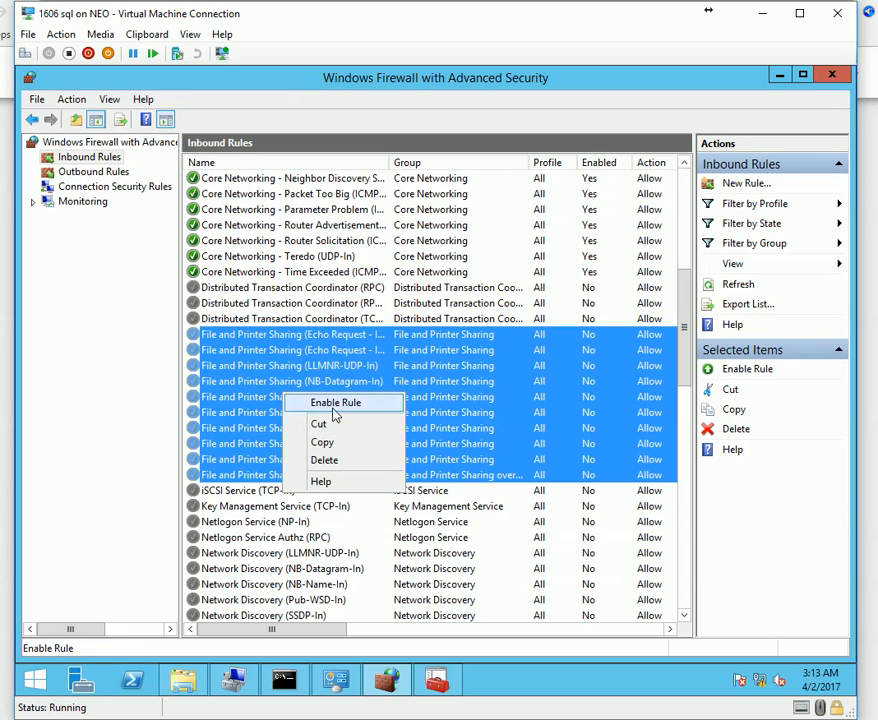
pyautogui.click(437, 681)
pyautogui.click(437, 681)
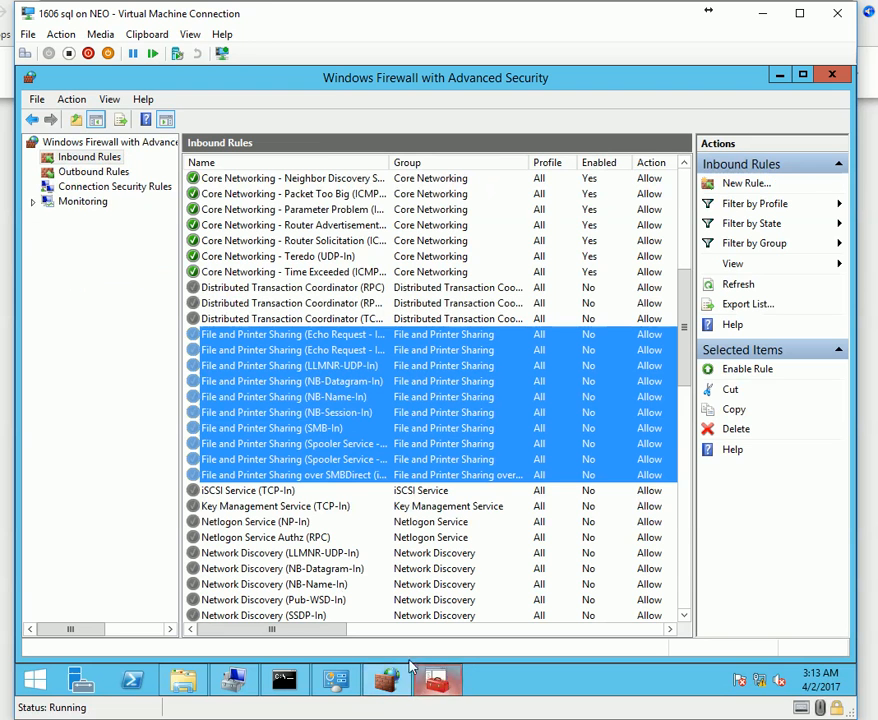
pyautogui.rightClick(105, 143)
pyautogui.click(134, 250)
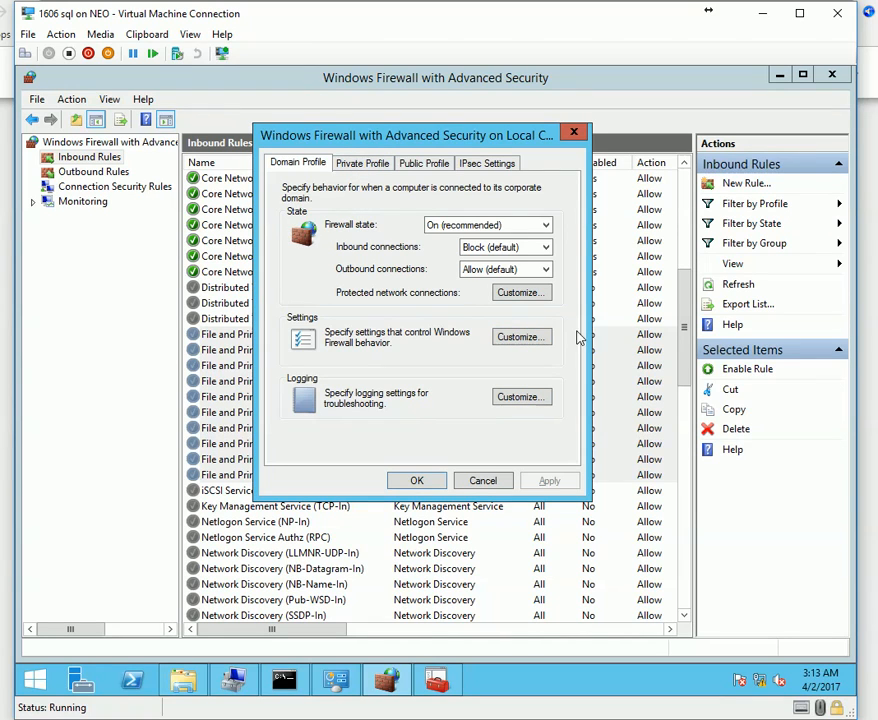
pyautogui.click(383, 168)
pyautogui.click(419, 165)
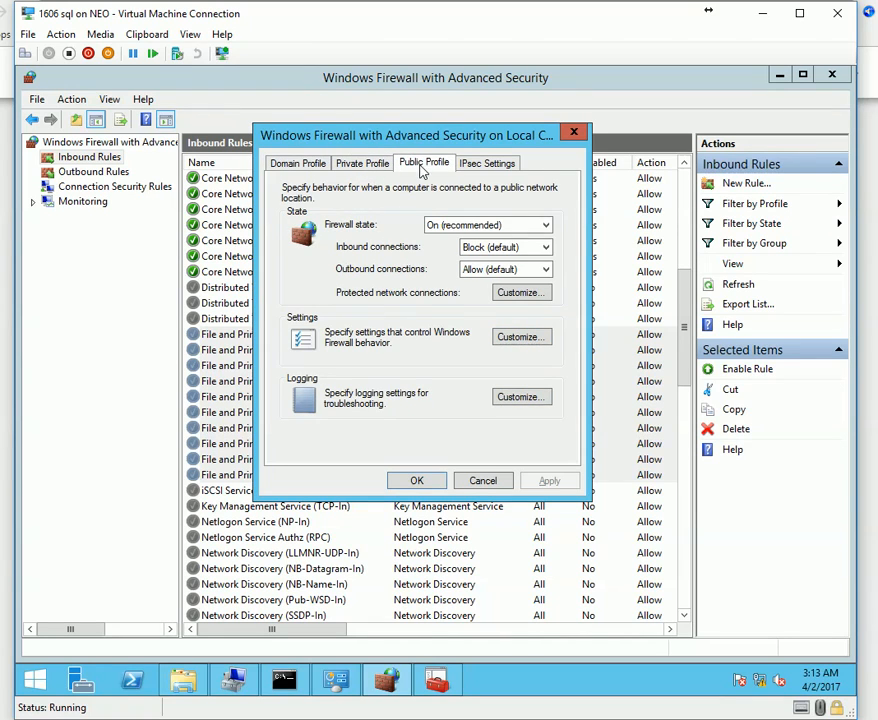
pyautogui.click(488, 165)
pyautogui.click(483, 480)
# Select all ten File and Printer Sharing inbound rules and enable them.
pyautogui.click(337, 475)
pyautogui.keyDown('shift'); pyautogui.click(292, 334); pyautogui.keyUp('shift')
pyautogui.rightClick(292, 334)
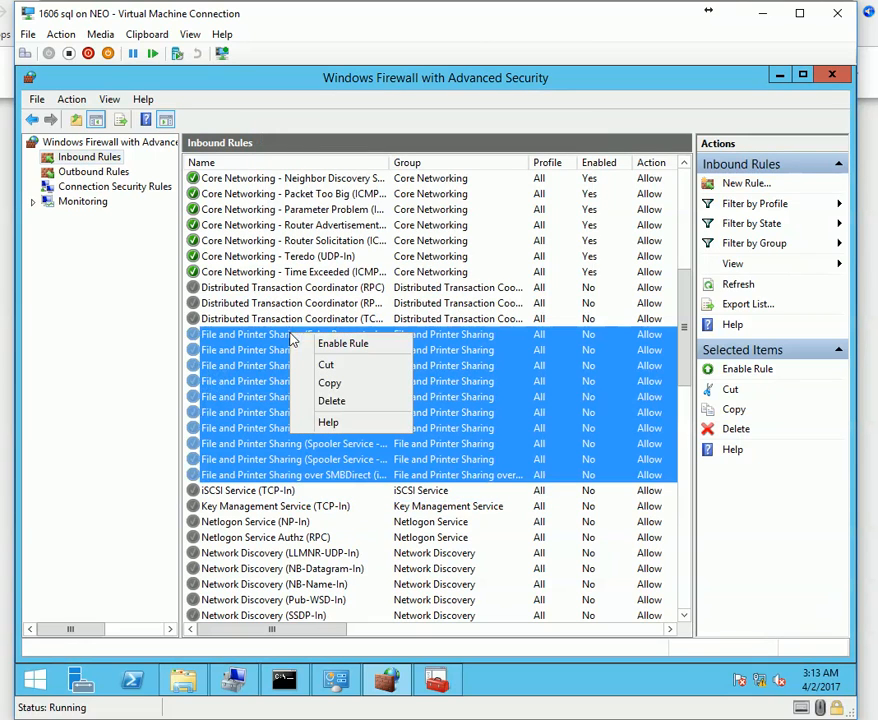
pyautogui.click(348, 345)
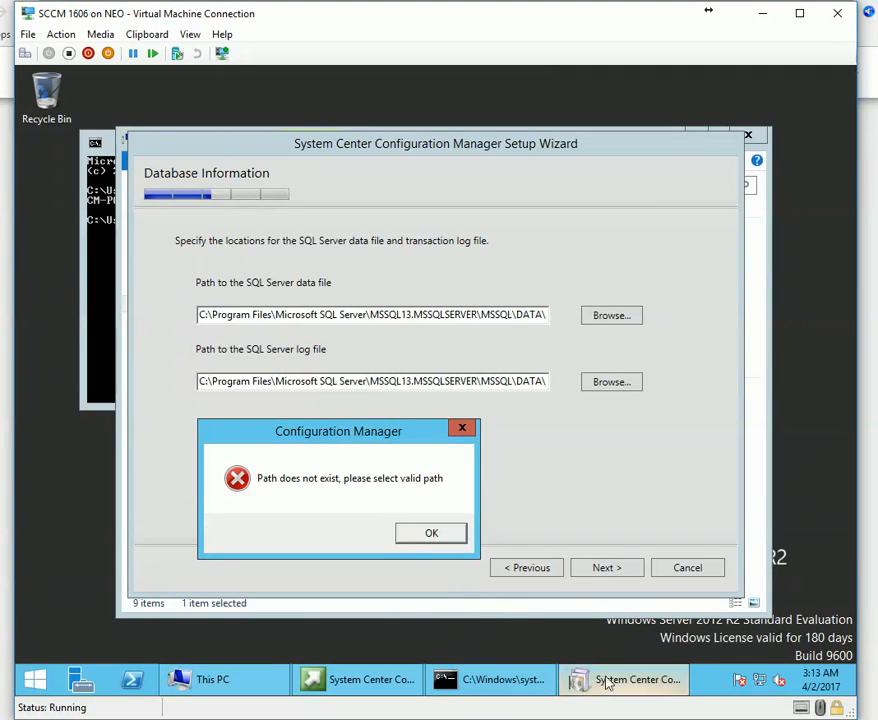
# Dismiss the 'path does not exist' error and advance to SMS Provider Settings.
pyautogui.click(476, 686)
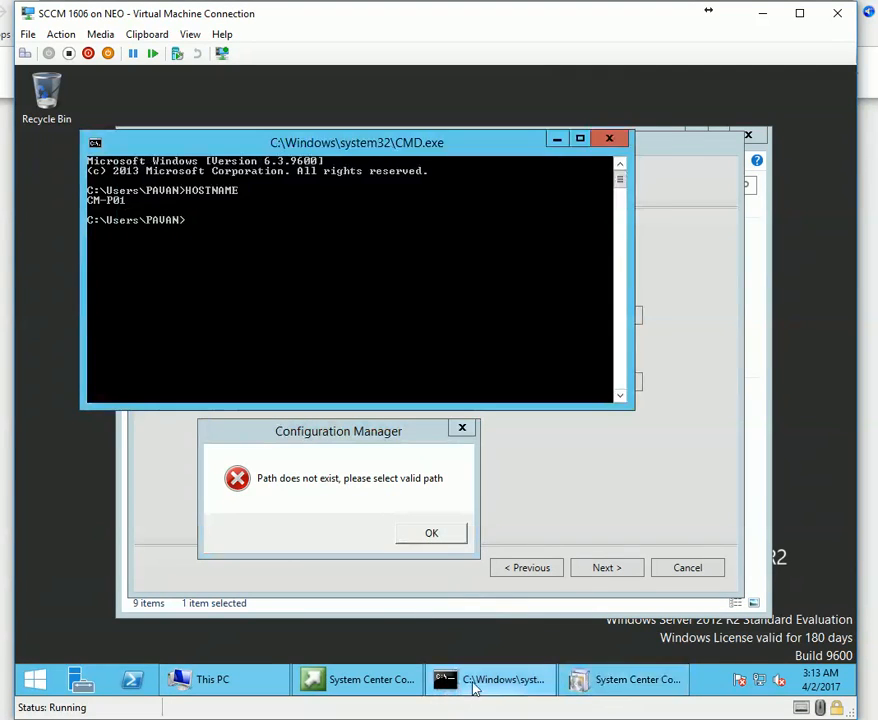
pyautogui.click(337, 686)
pyautogui.click(341, 683)
pyautogui.click(229, 681)
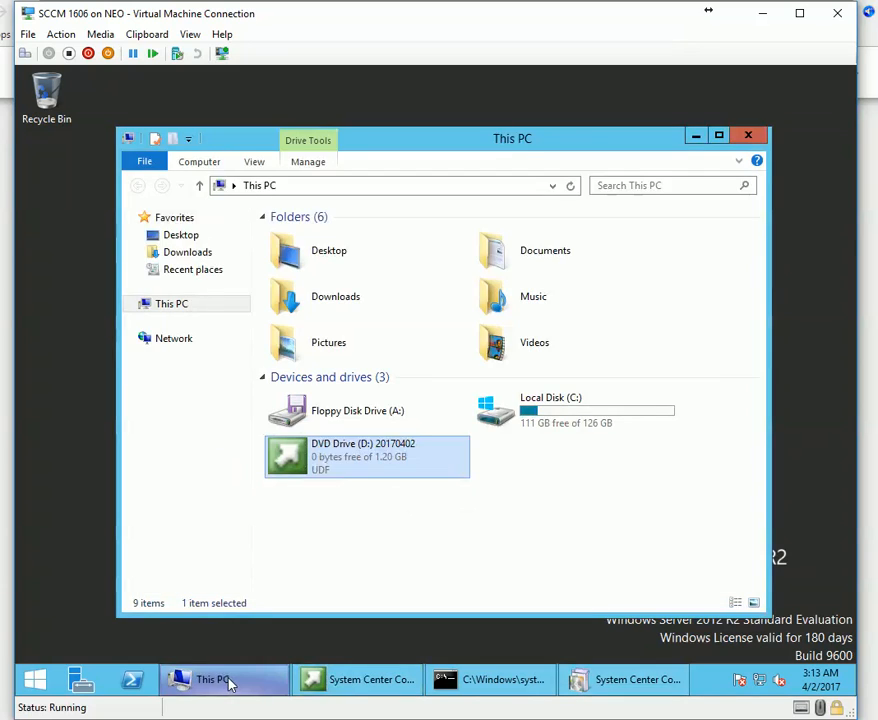
pyautogui.click(229, 681)
pyautogui.click(447, 533)
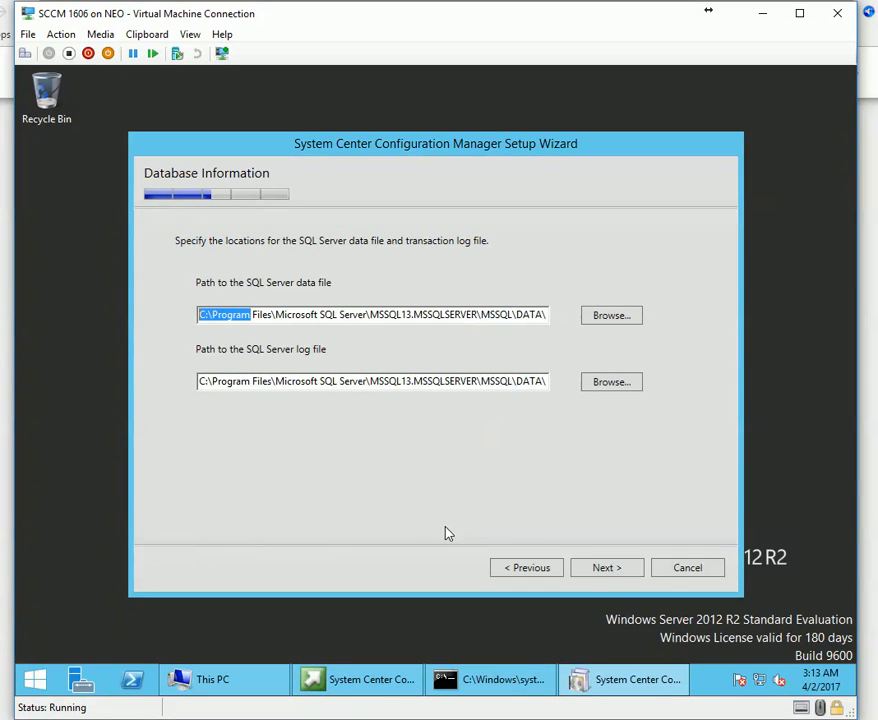
pyautogui.click(612, 569)
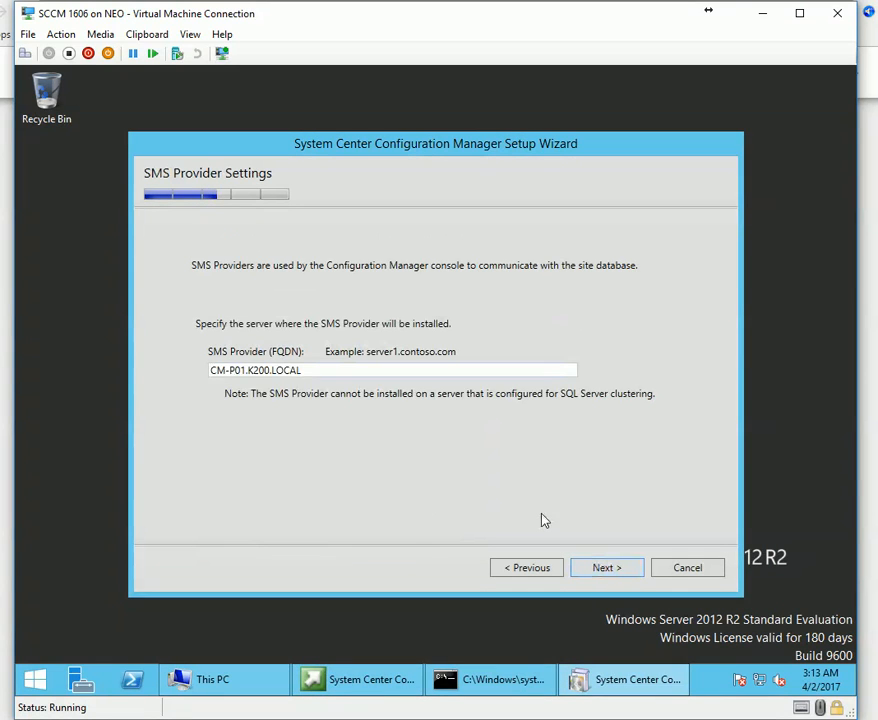
# Confirm \\10.0.0.3\c$ now opens from the Run prompt, then close it.
pyautogui.rightClick(35, 680)
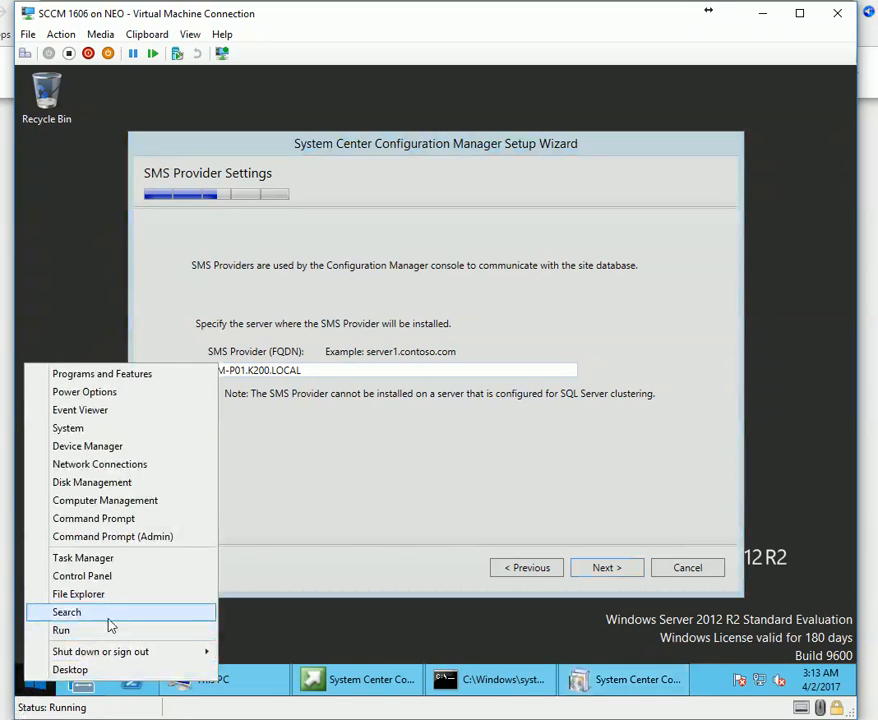
pyautogui.click(108, 627)
pyautogui.write('\\\\10.0.0.3\\c$')
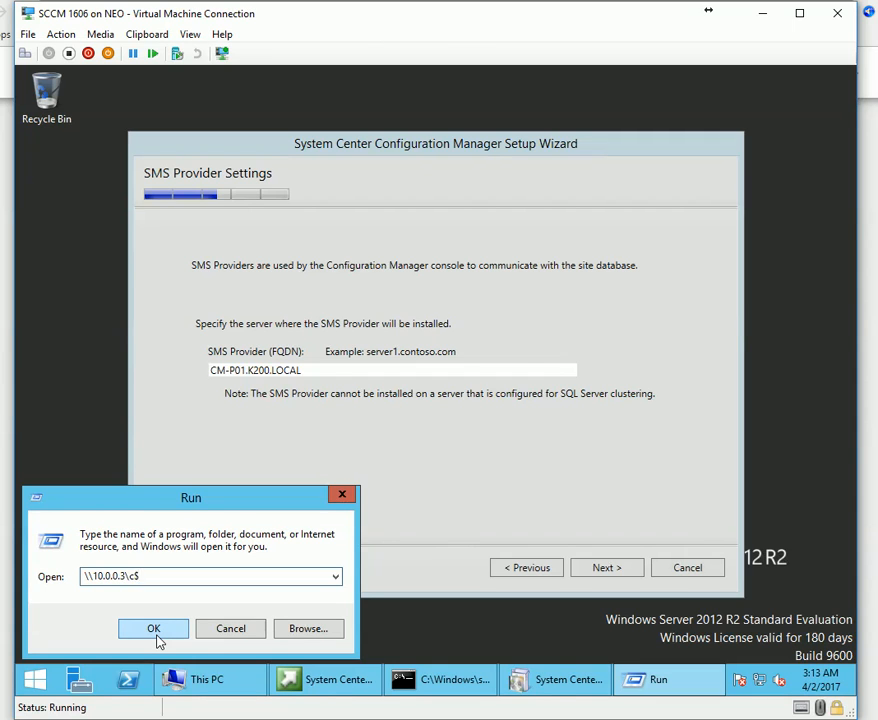
pyautogui.click(156, 634)
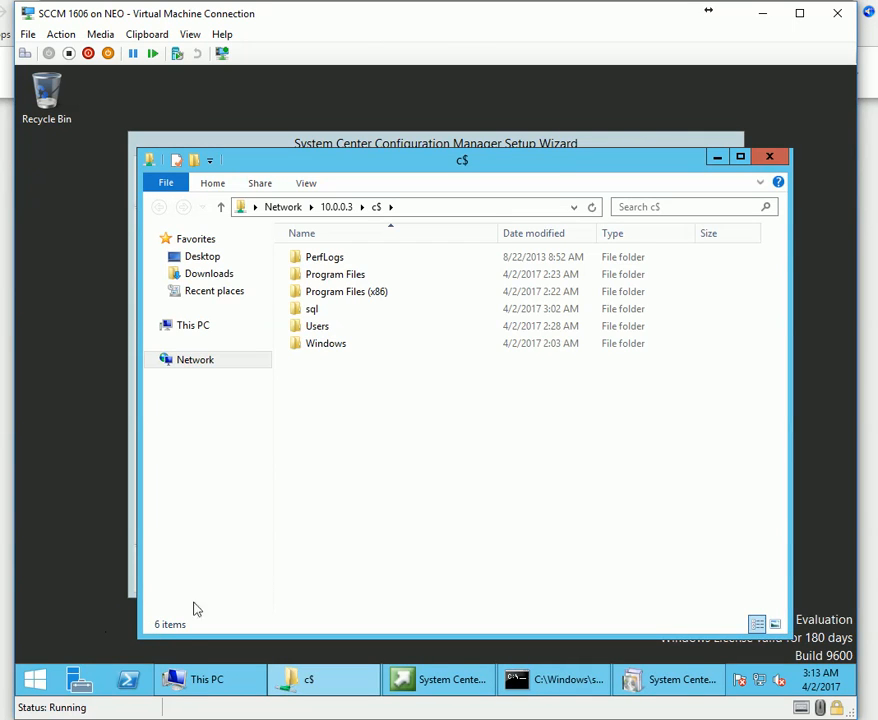
pyautogui.hotkey('alt', 'F4')
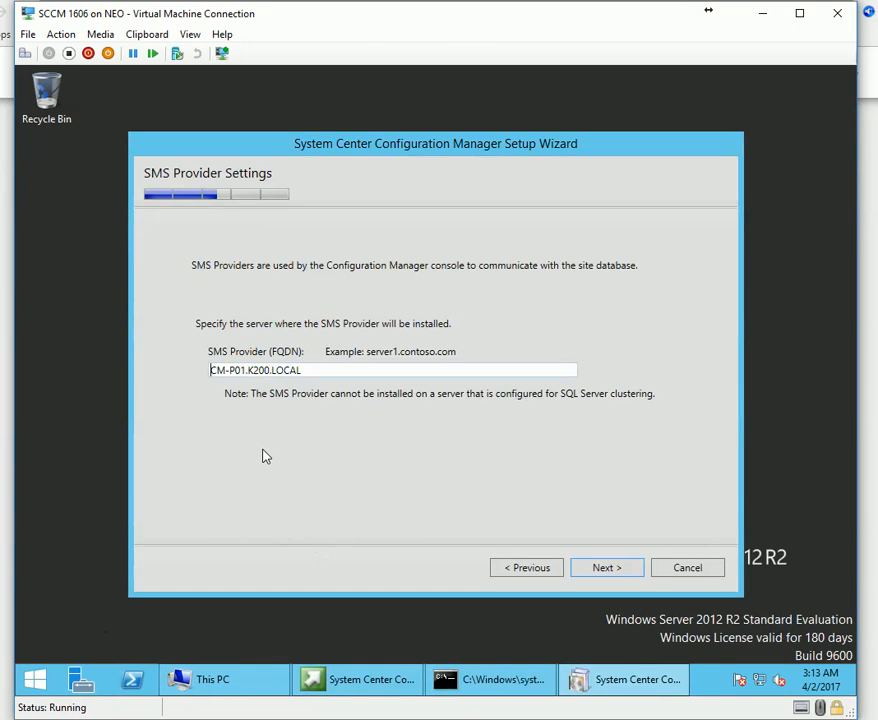
# Keep the SMS Provider as CM-P01.K200.LOCAL and continue.
pyautogui.moveTo(248, 370); pyautogui.dragTo(416, 384)
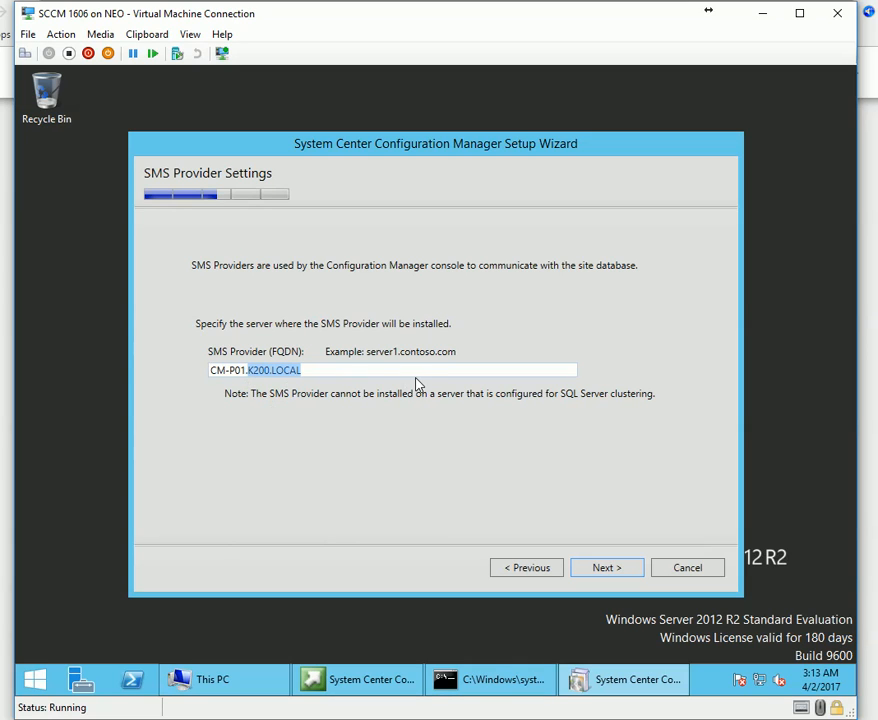
pyautogui.click(382, 372)
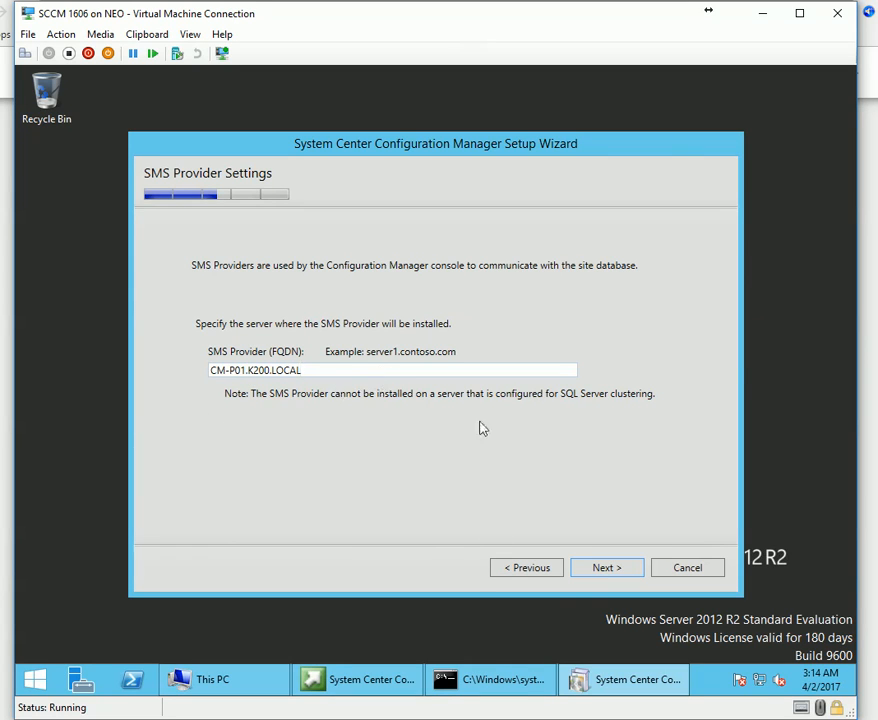
pyautogui.click(620, 568)
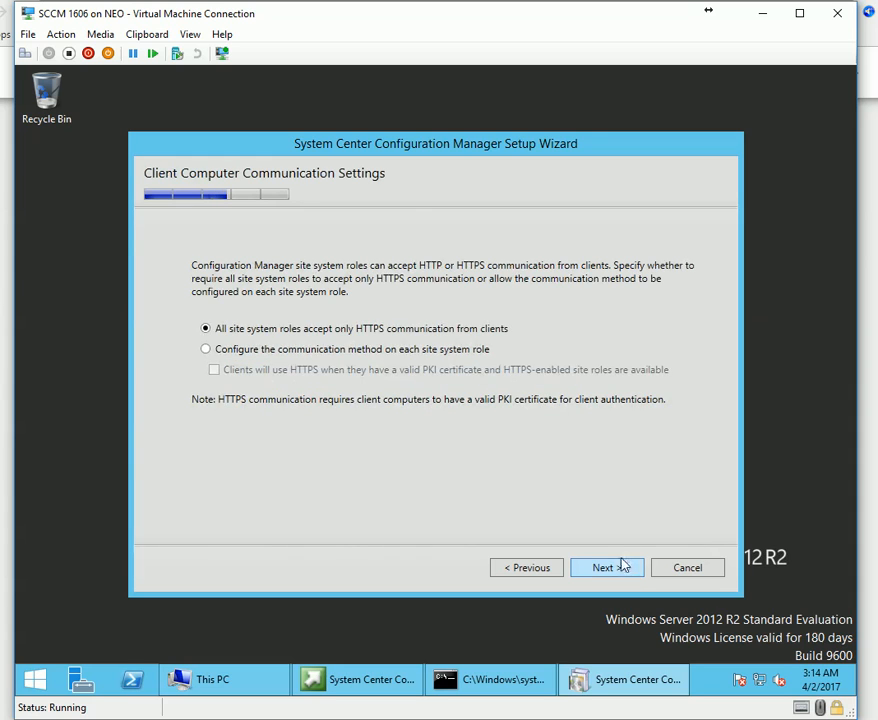
# Configure communication per site system role, keep the HTTP roles on CM-P01.K200.LOCAL, and pass Diagnostic and Usage Data.
pyautogui.click(268, 352)
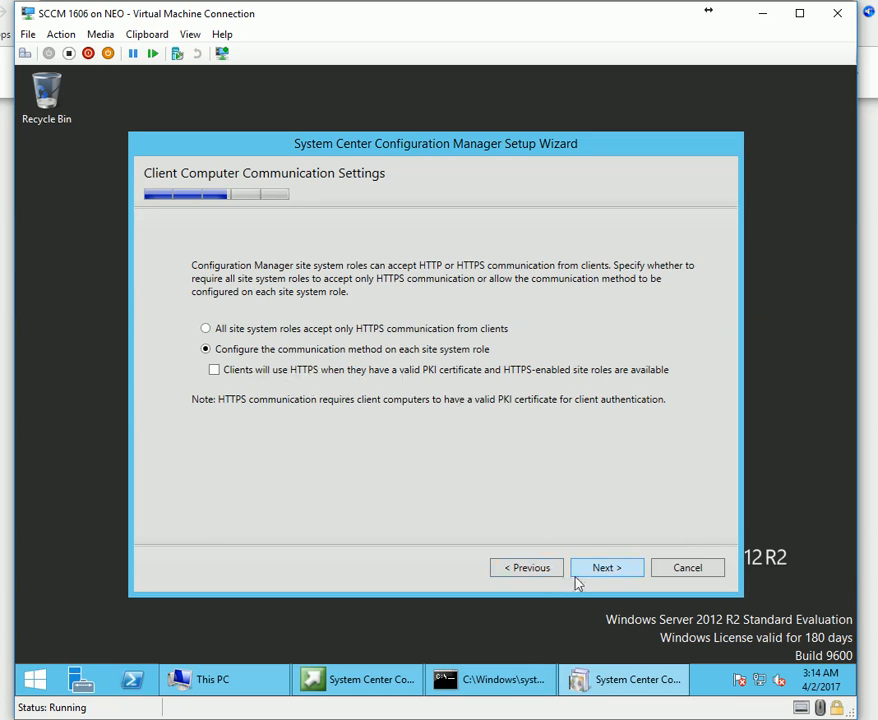
pyautogui.click(627, 574)
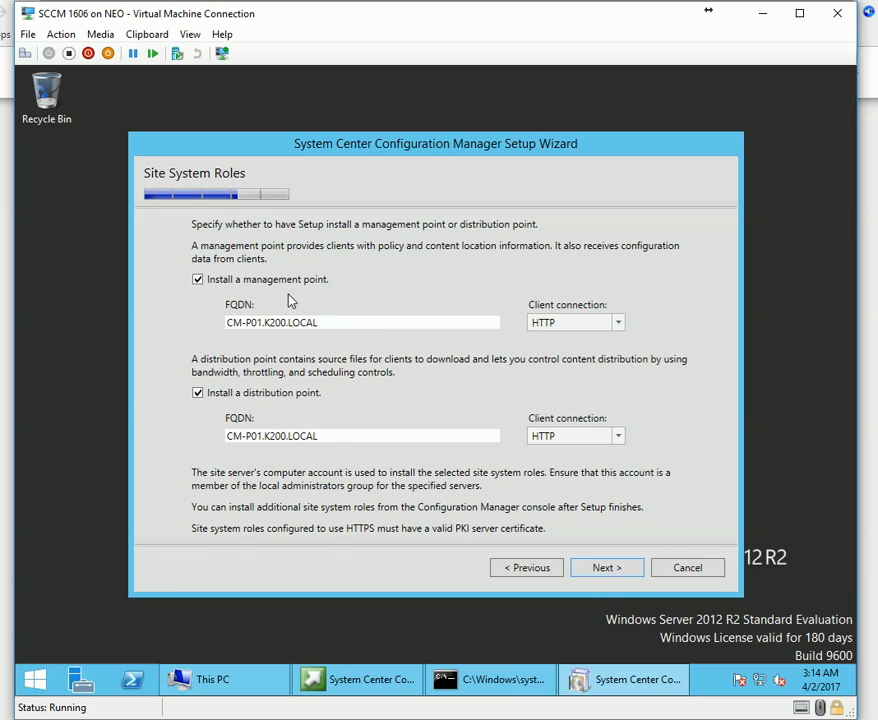
pyautogui.click(622, 570)
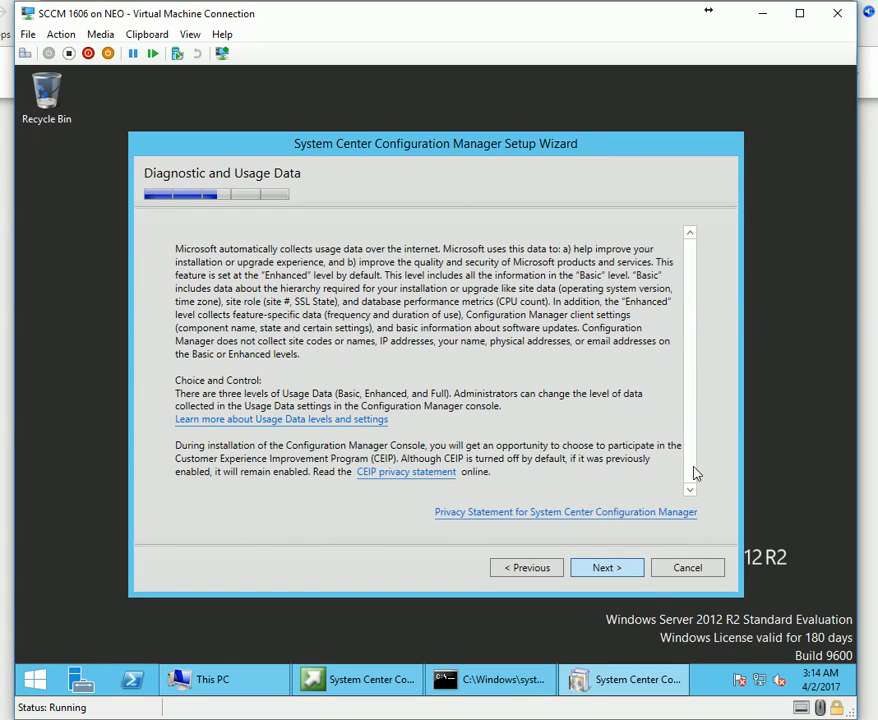
pyautogui.click(614, 578)
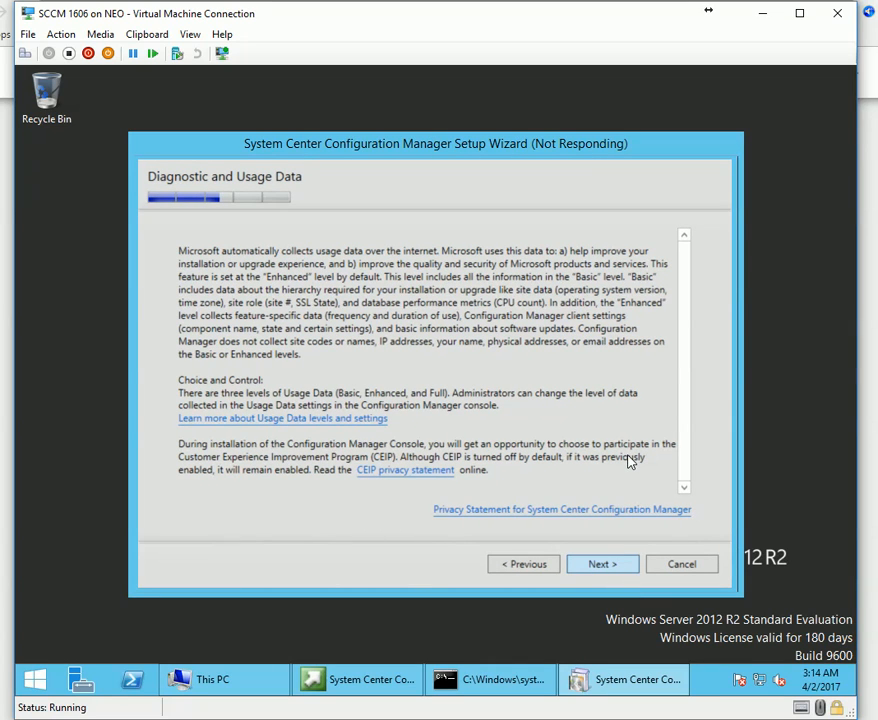
pyautogui.moveTo(484, 140); pyautogui.dragTo(464, 144)
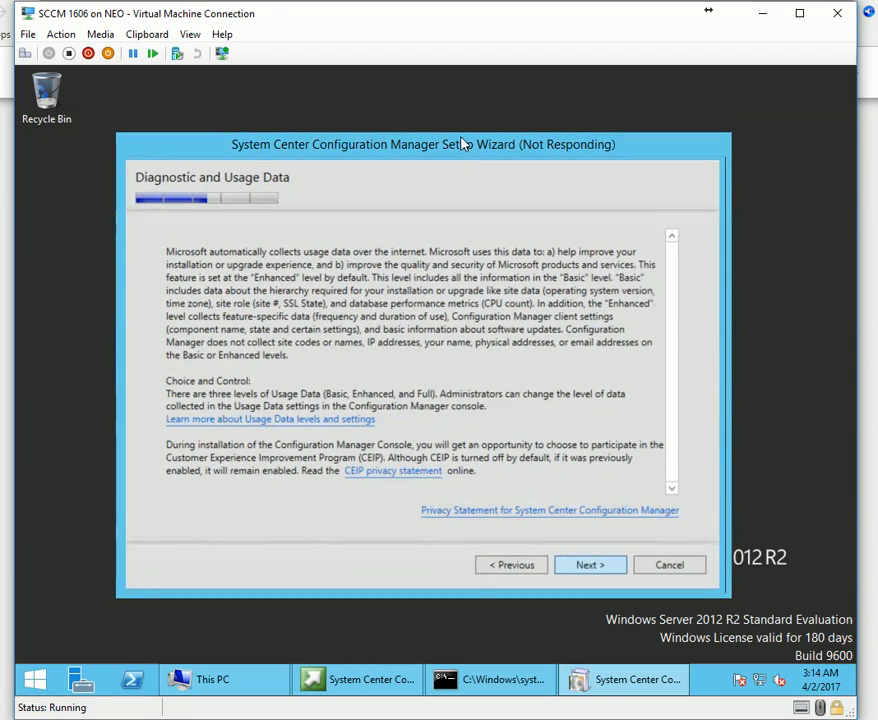
# Review the Settings Summary, start the prerequisite check, and inspect the Schema extensions warning.
pyautogui.click(590, 566)
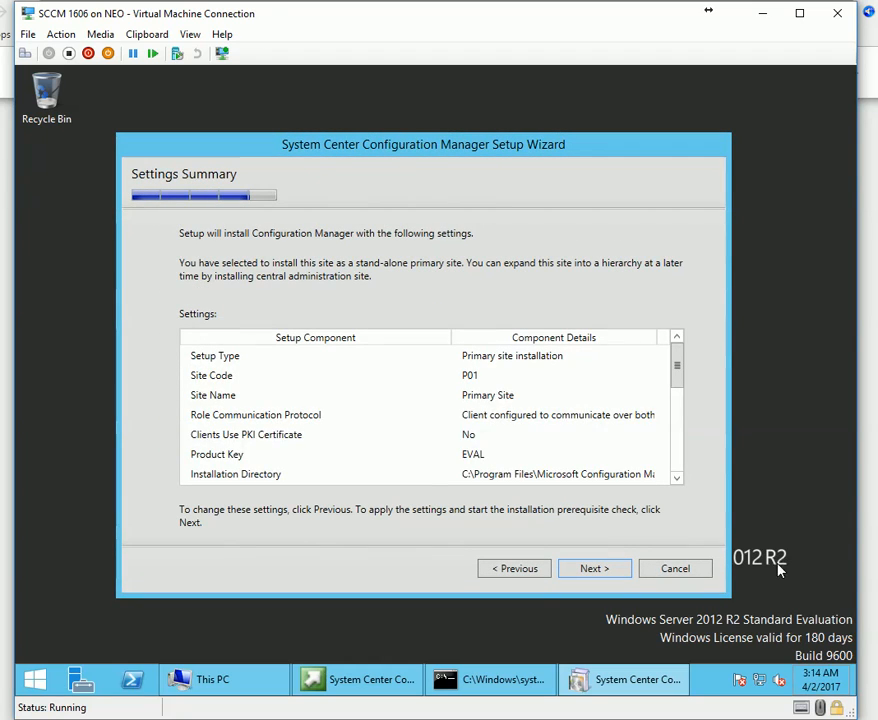
pyautogui.scroll(-5, 494, 427)
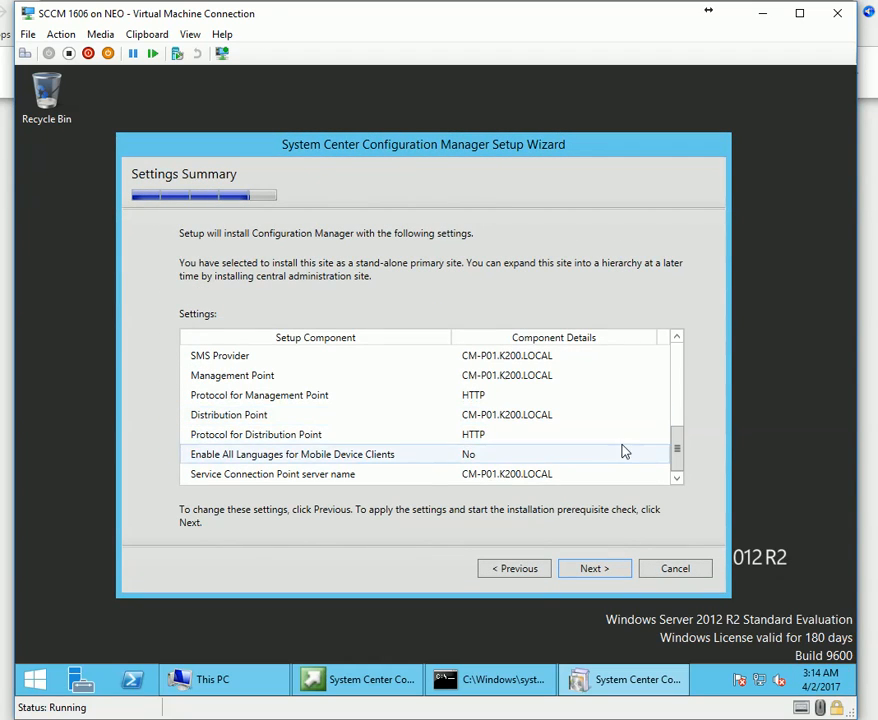
pyautogui.click(620, 569)
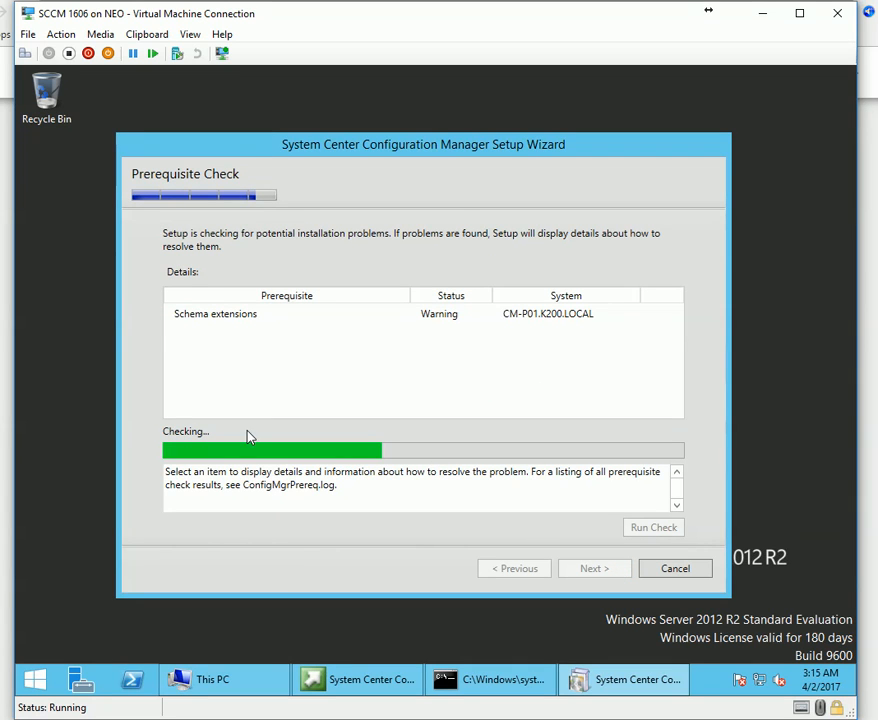
pyautogui.click(227, 318)
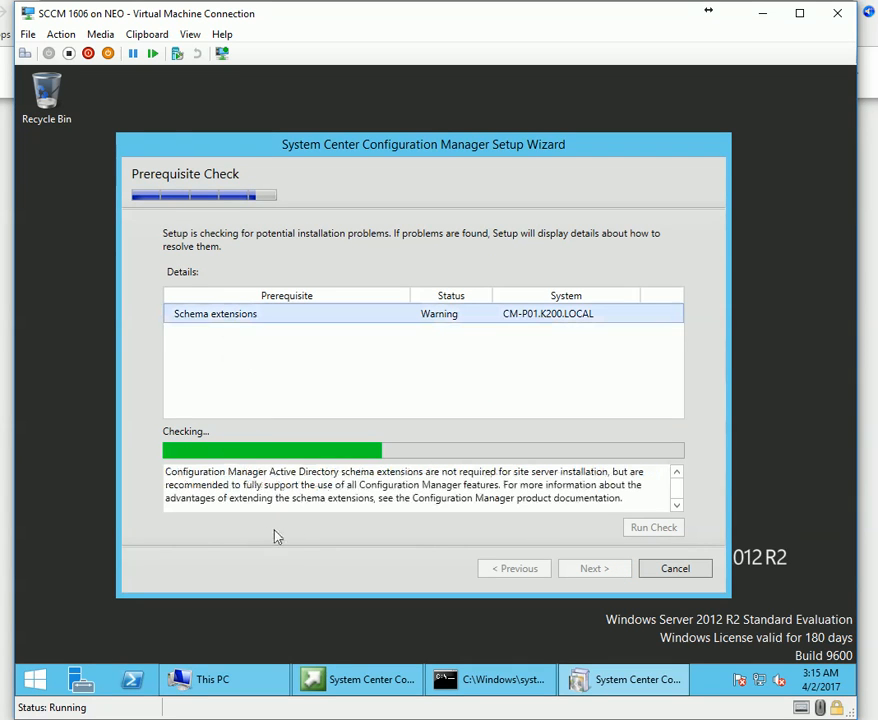
# Read the Schema extensions warning details as the check ends with four warnings and one failure.
pyautogui.moveTo(287, 700)
pyautogui.click(446, 497)
pyautogui.click(305, 309)
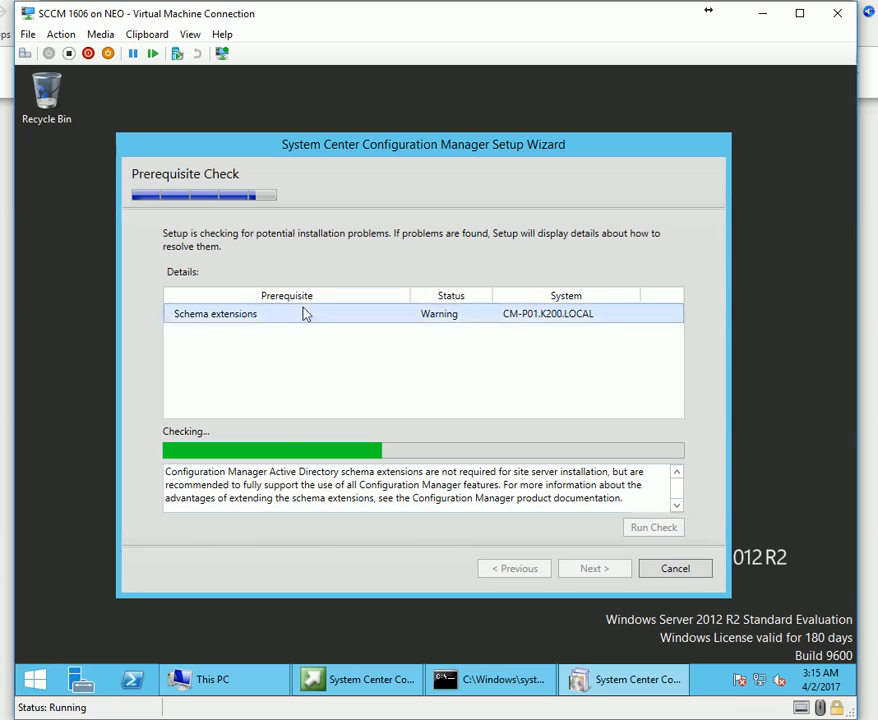
pyautogui.moveTo(338, 498); pyautogui.dragTo(347, 532)
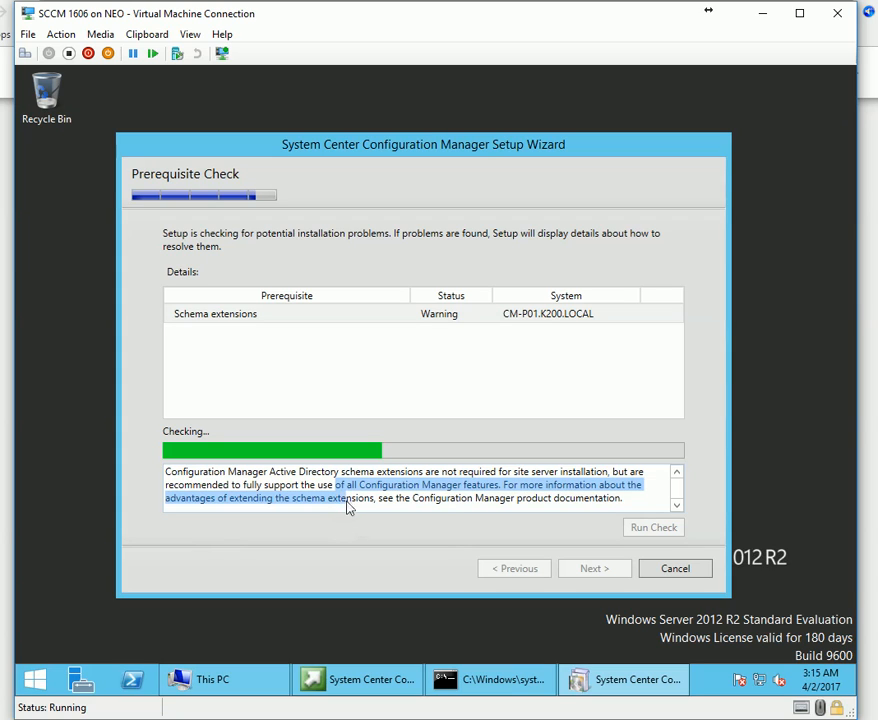
pyautogui.doubleClick(352, 500)
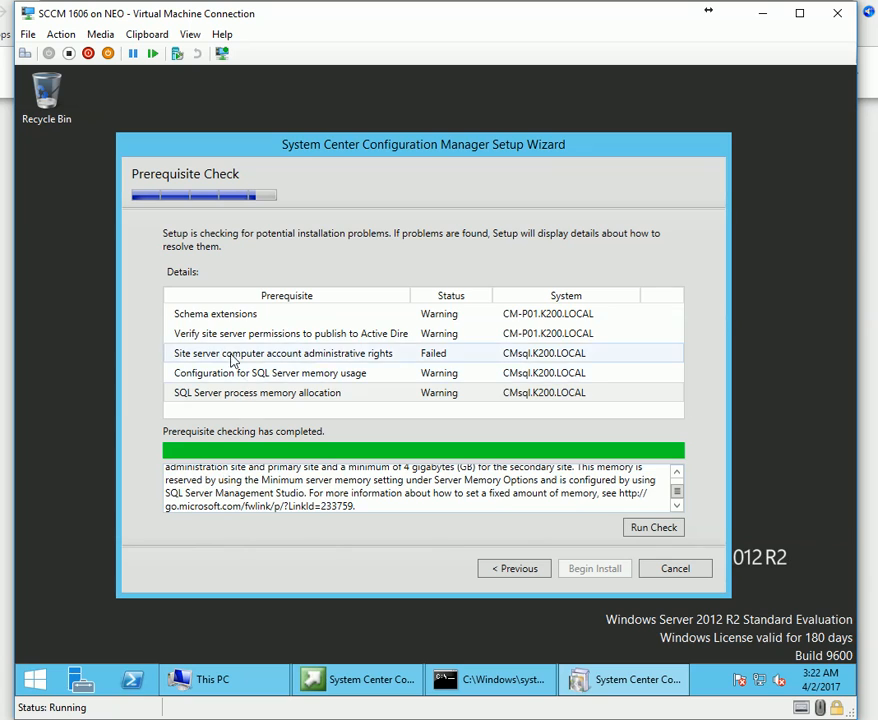
pyautogui.click(232, 316)
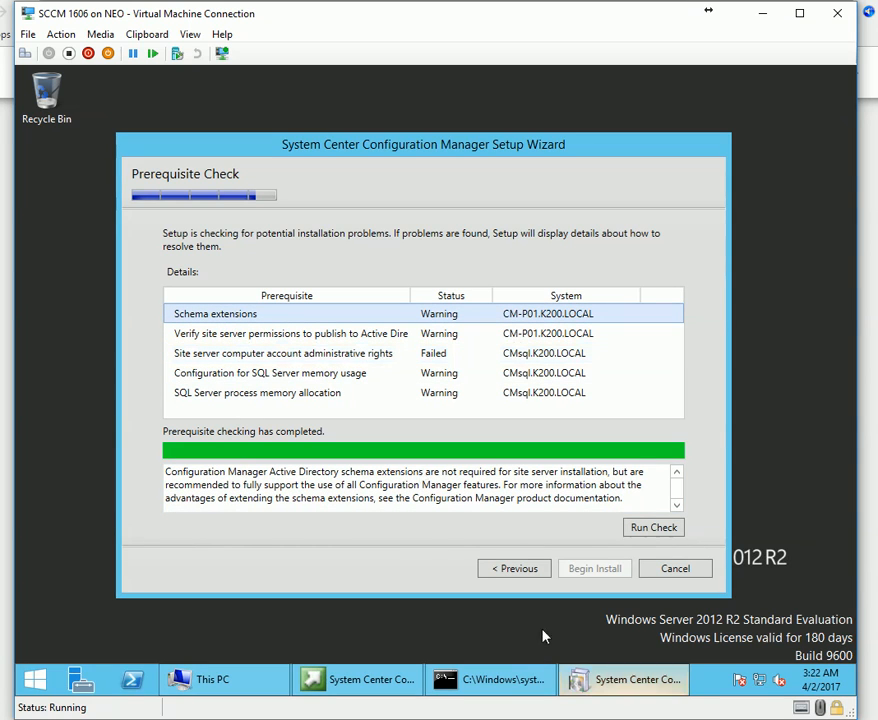
pyautogui.moveTo(544, 635)
pyautogui.hotkey('alt', 'Tab')
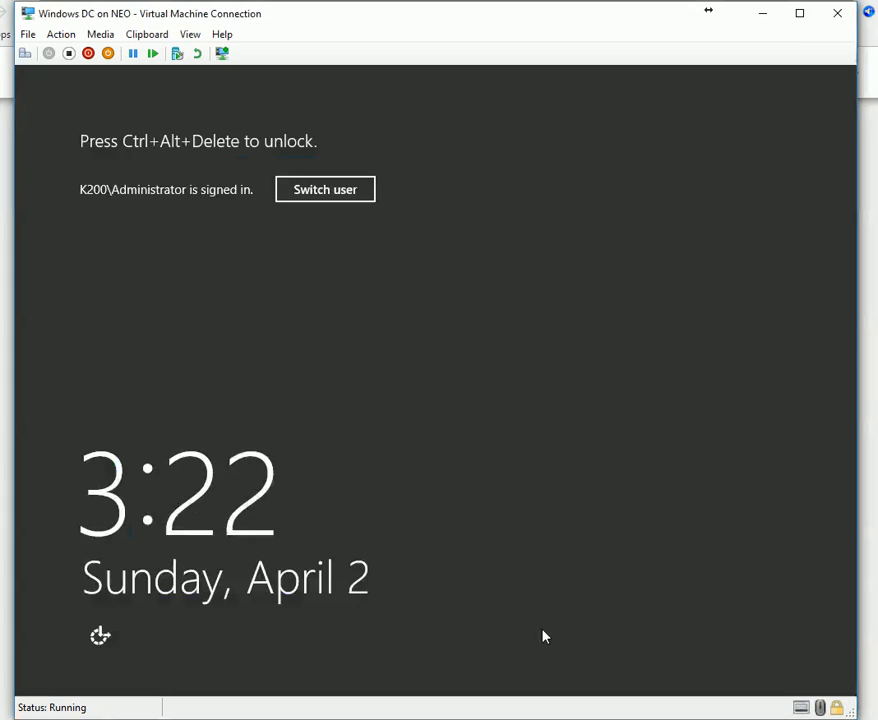
# Sign in to the Windows DC with the administrator password.
pyautogui.click(25, 56)
pyautogui.press('capslock')
pyautogui.write('P')
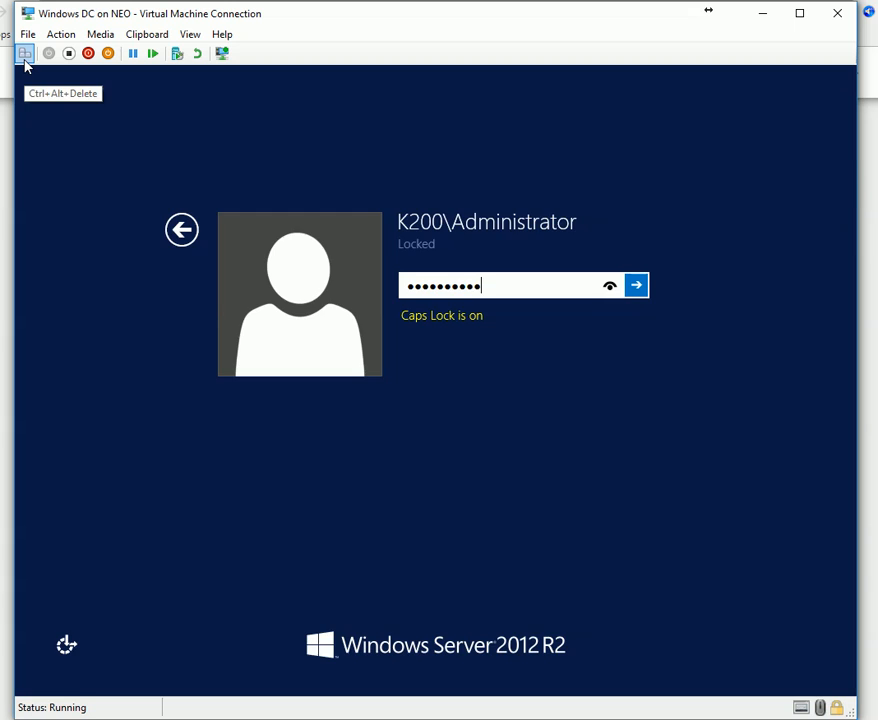
pyautogui.press('Return')
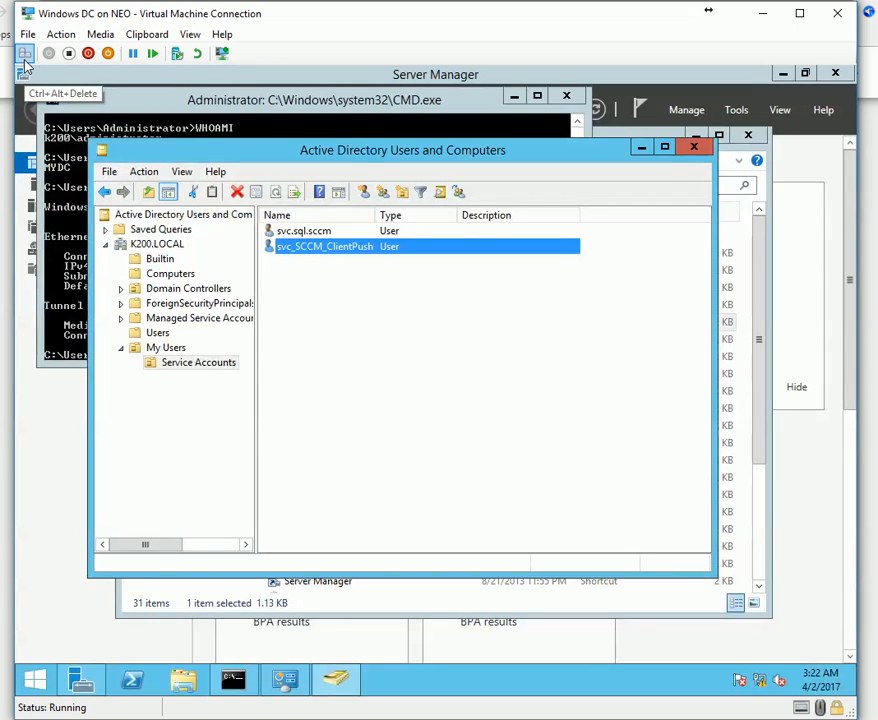
# Verify that Administrator is a member of the Schema Admins group.
pyautogui.click(158, 333)
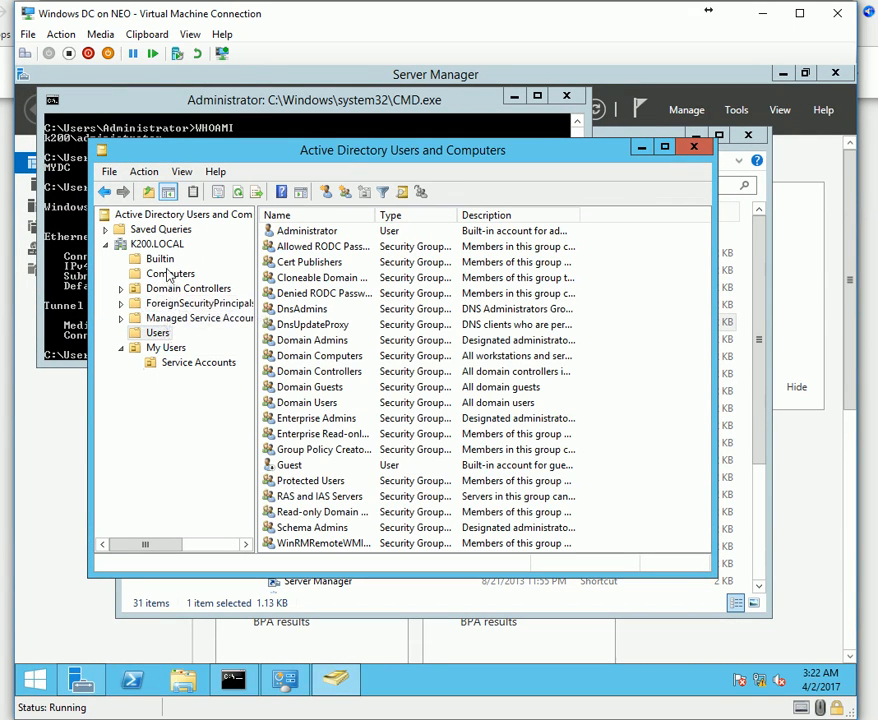
pyautogui.doubleClick(316, 529)
pyautogui.click(304, 175)
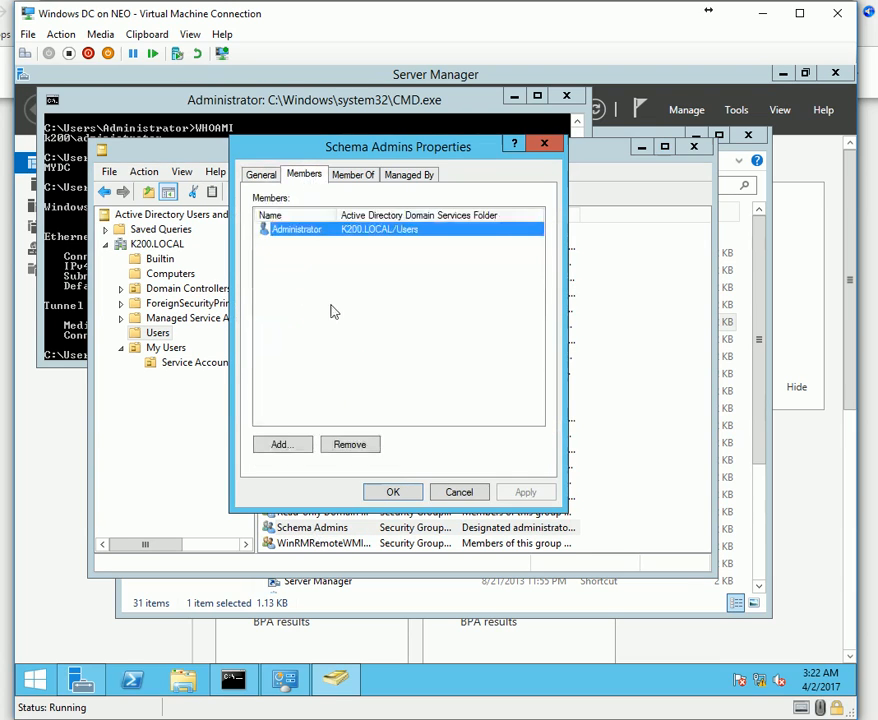
pyautogui.click(305, 254)
pyautogui.click(319, 233)
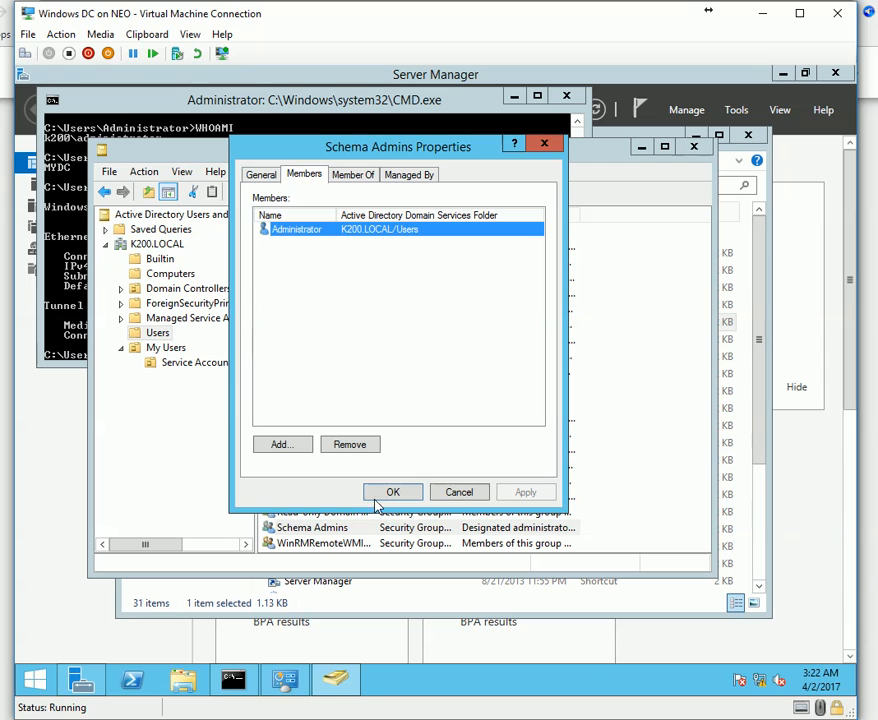
pyautogui.click(458, 488)
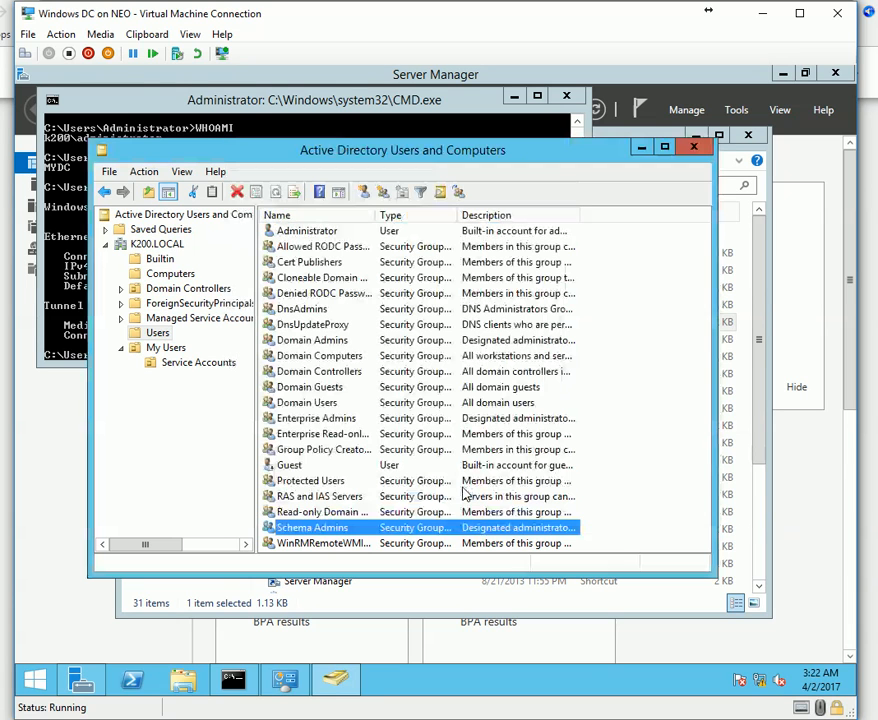
# Mount the SCCM 1606.iso image in the DC's DVD drive.
pyautogui.click(103, 36)
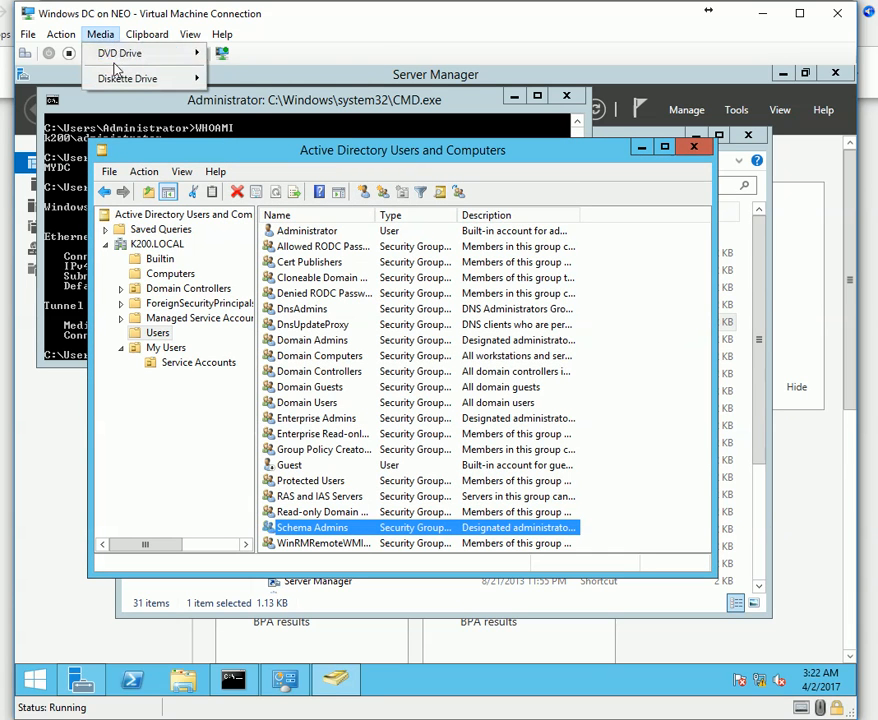
pyautogui.moveTo(120, 53)
pyautogui.click(302, 80)
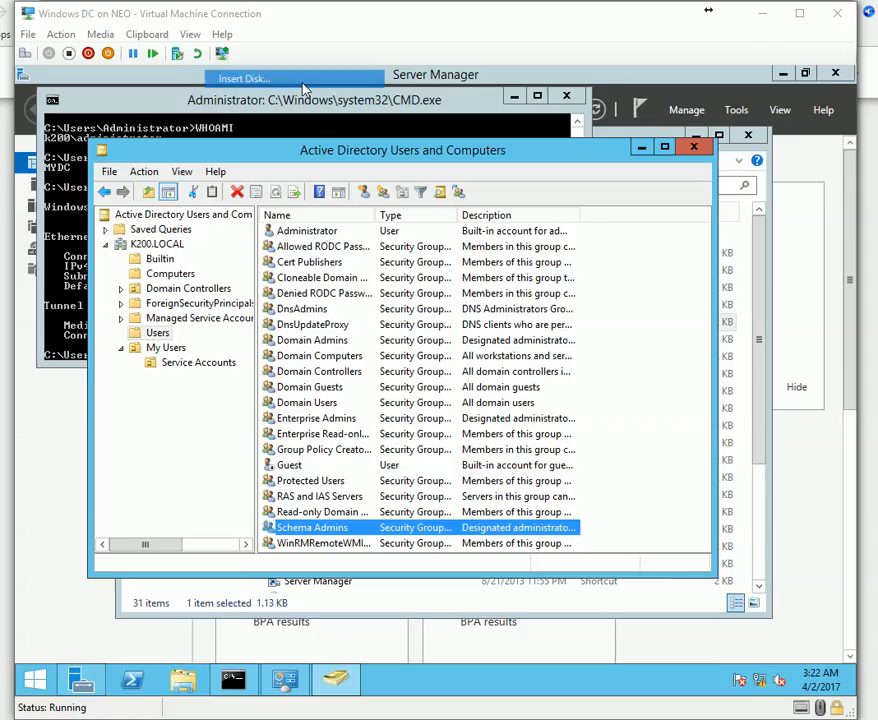
pyautogui.click(643, 651)
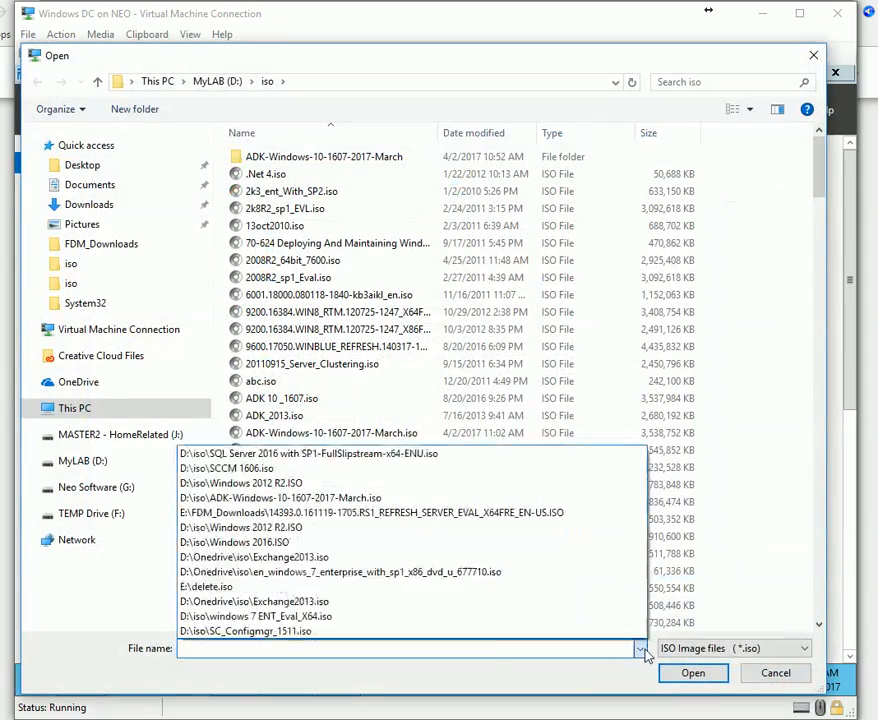
pyautogui.click(396, 470)
pyautogui.click(693, 672)
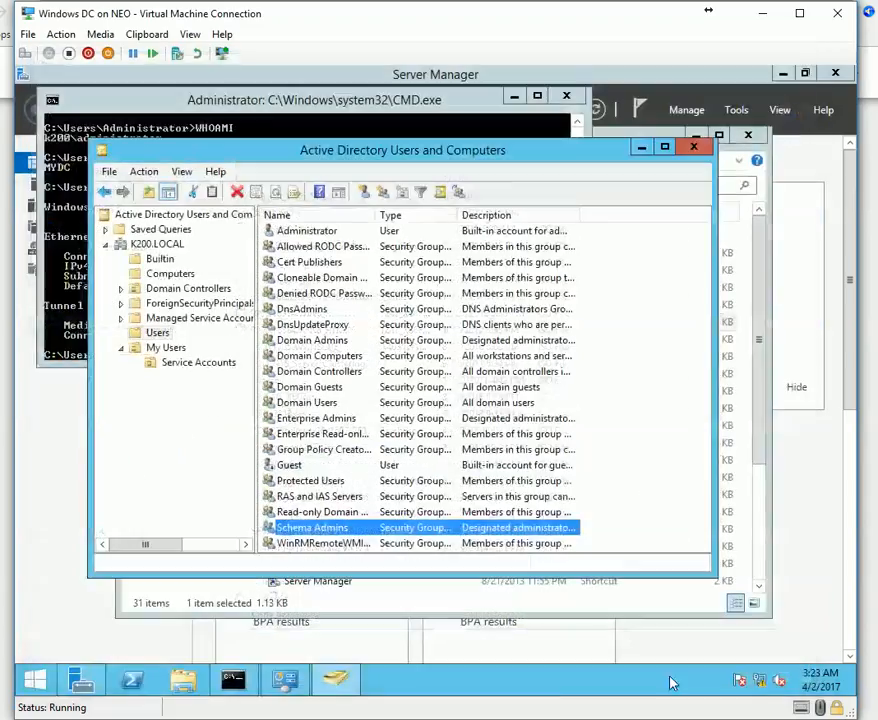
# Browse the DVD to SMSSETUP\BIN\I386 and locate the extadsch tool.
pyautogui.click(670, 133)
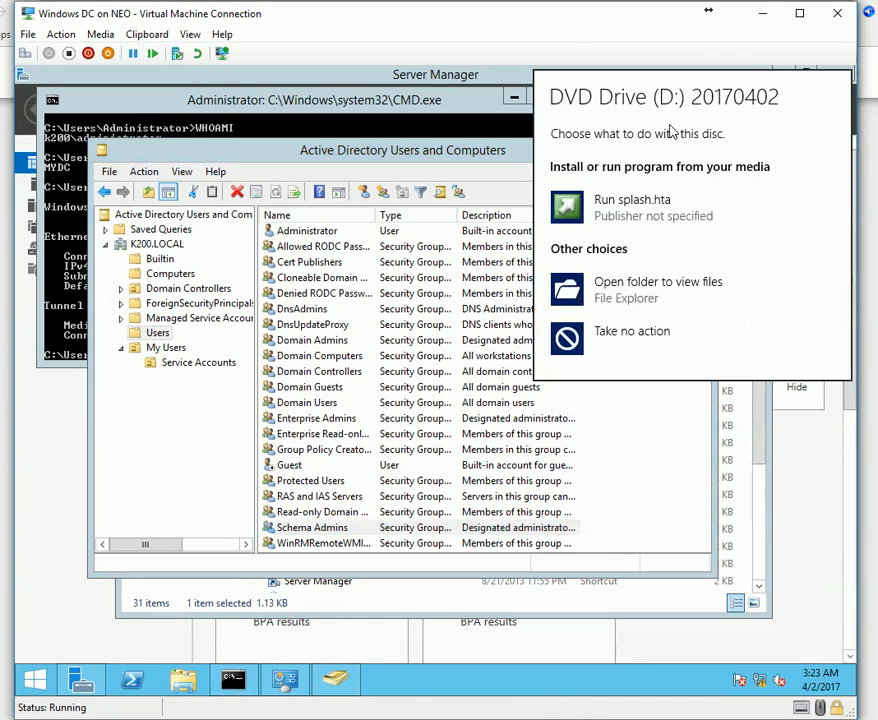
pyautogui.click(658, 290)
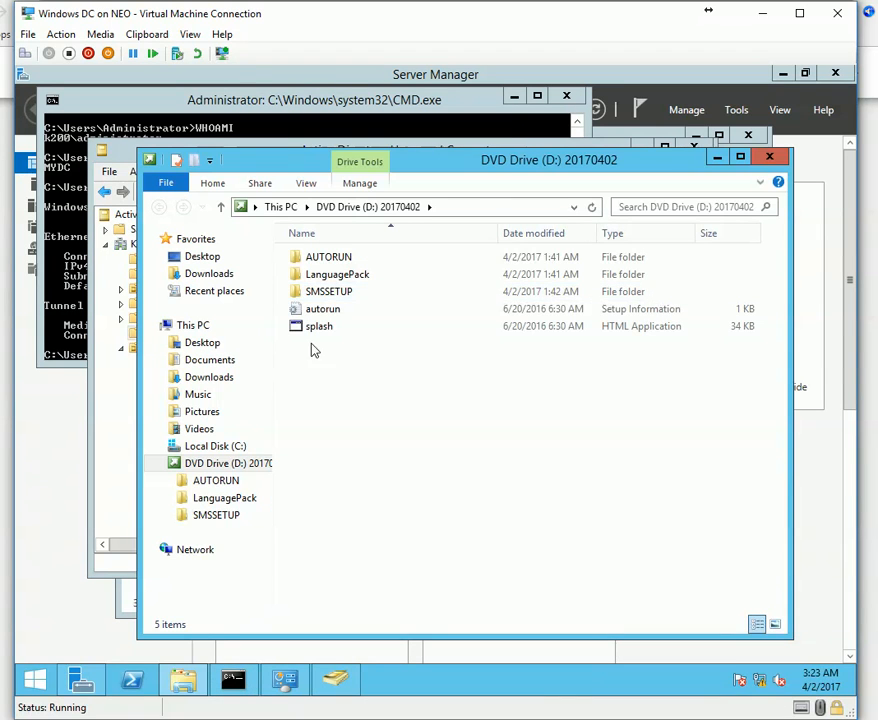
pyautogui.doubleClick(334, 293)
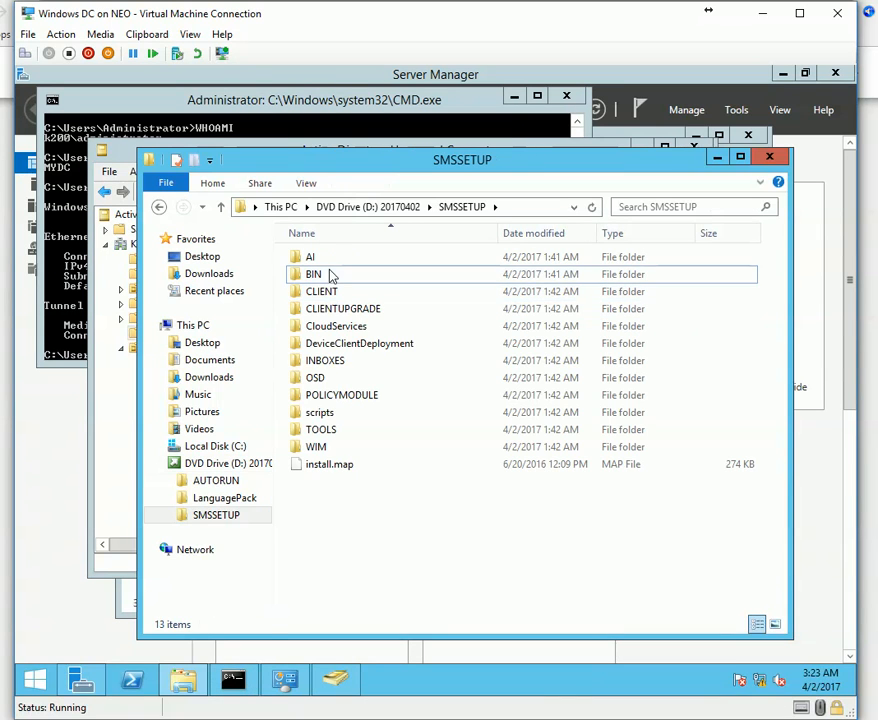
pyautogui.doubleClick(331, 275)
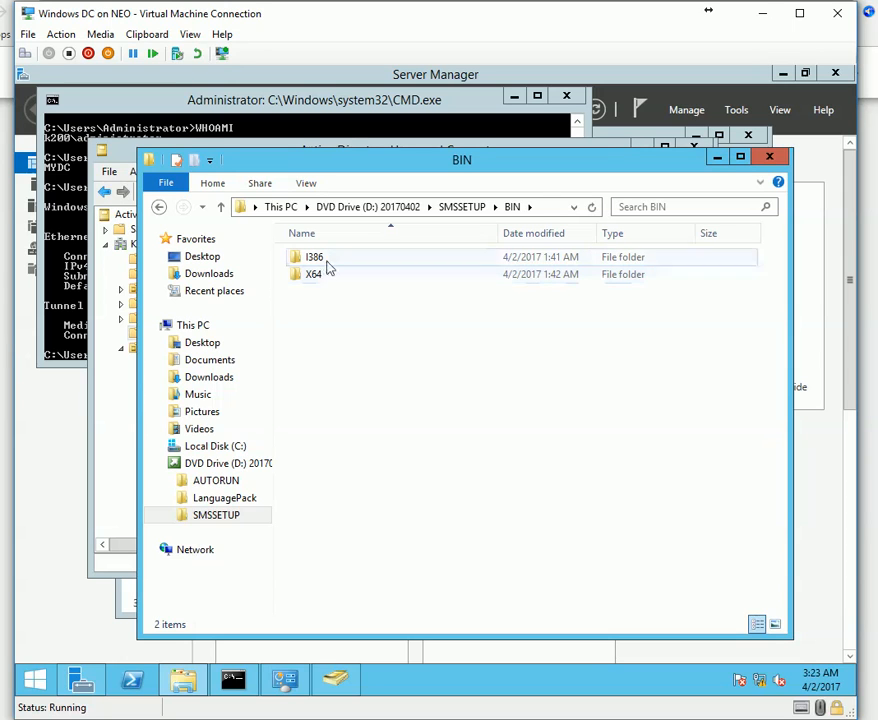
pyautogui.doubleClick(330, 259)
pyautogui.press('e')
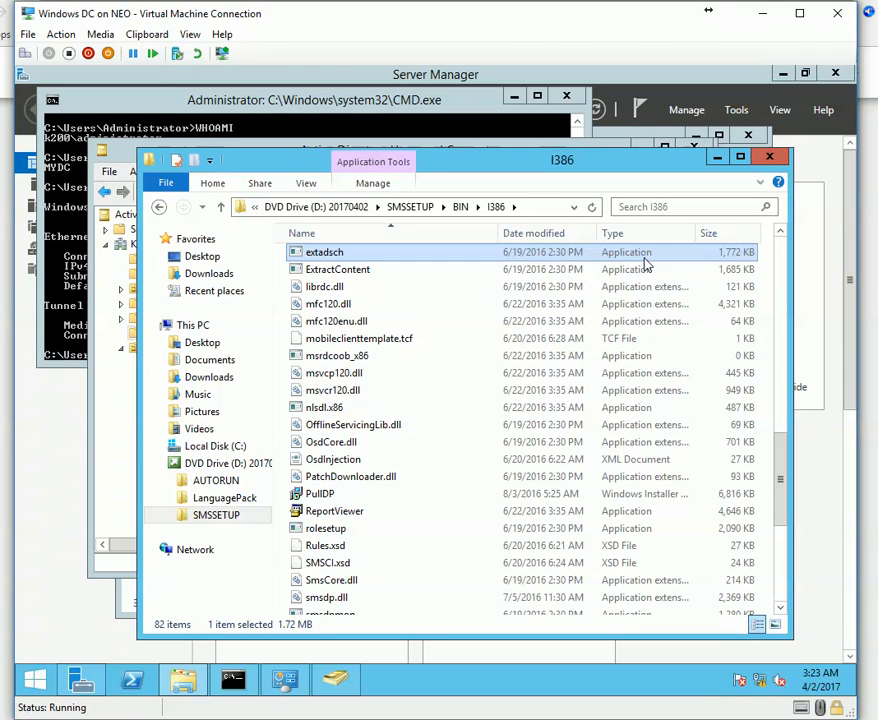
# Turn on Advanced Features in Active Directory Users and Computers.
pyautogui.click(343, 679)
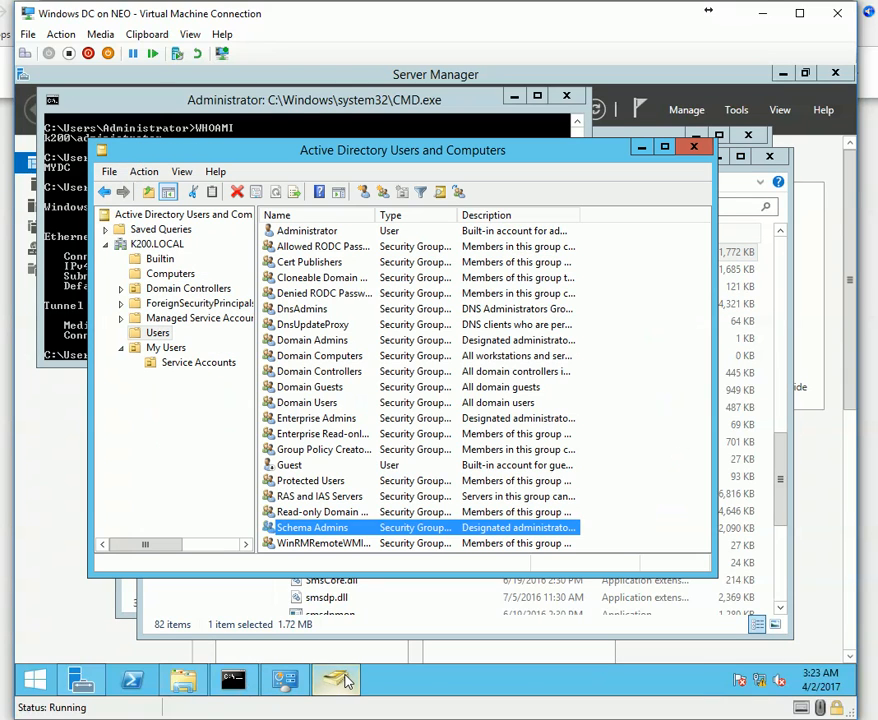
pyautogui.click(143, 171)
pyautogui.click(190, 305)
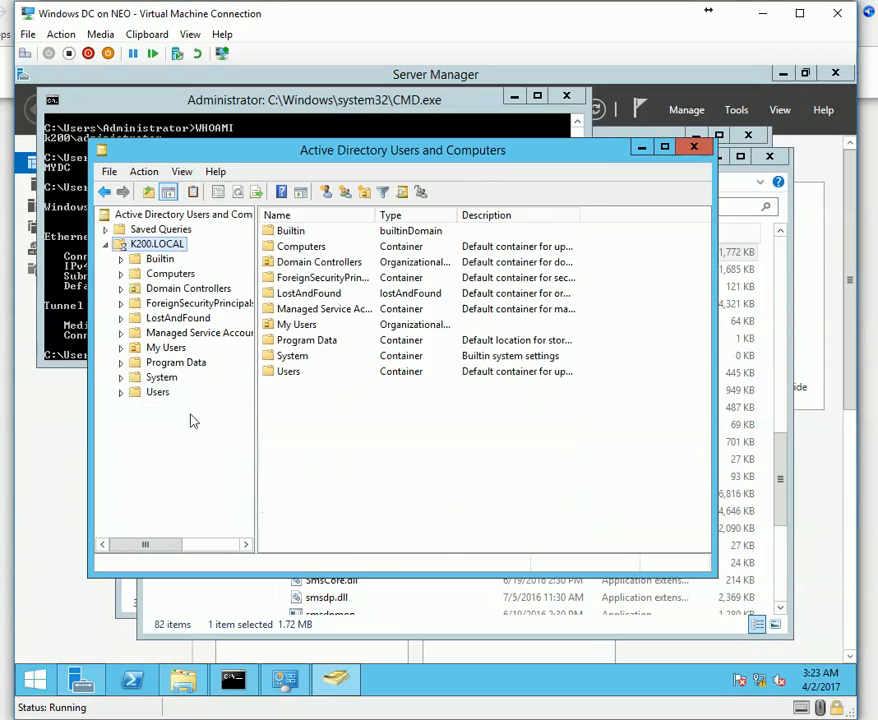
# Expand the System container, maximize the console and widen the tree pane.
pyautogui.click(121, 377)
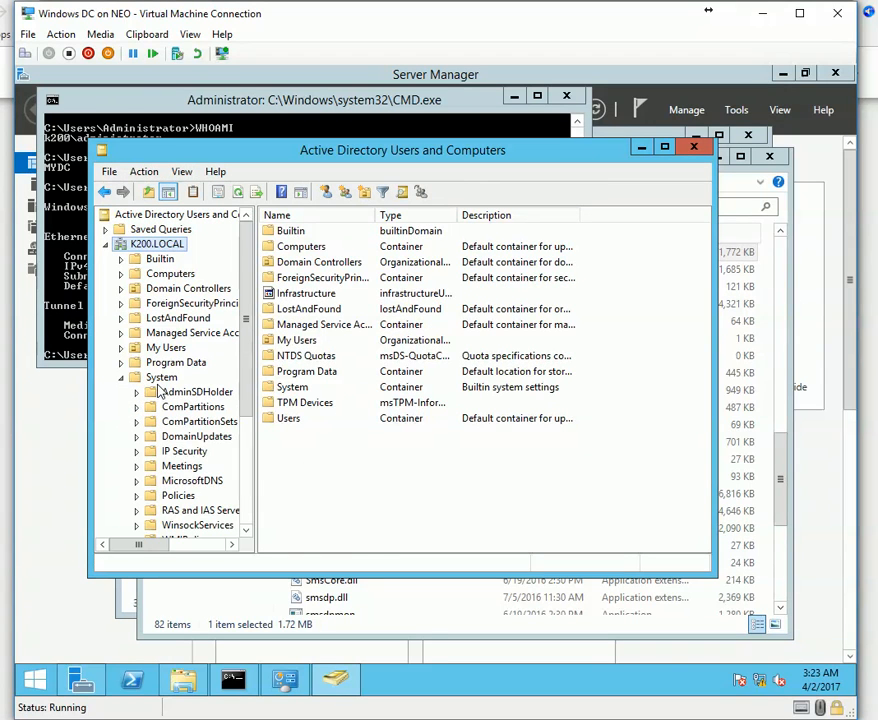
pyautogui.click(161, 377)
pyautogui.doubleClick(288, 152)
pyautogui.moveTo(163, 408); pyautogui.dragTo(287, 421)
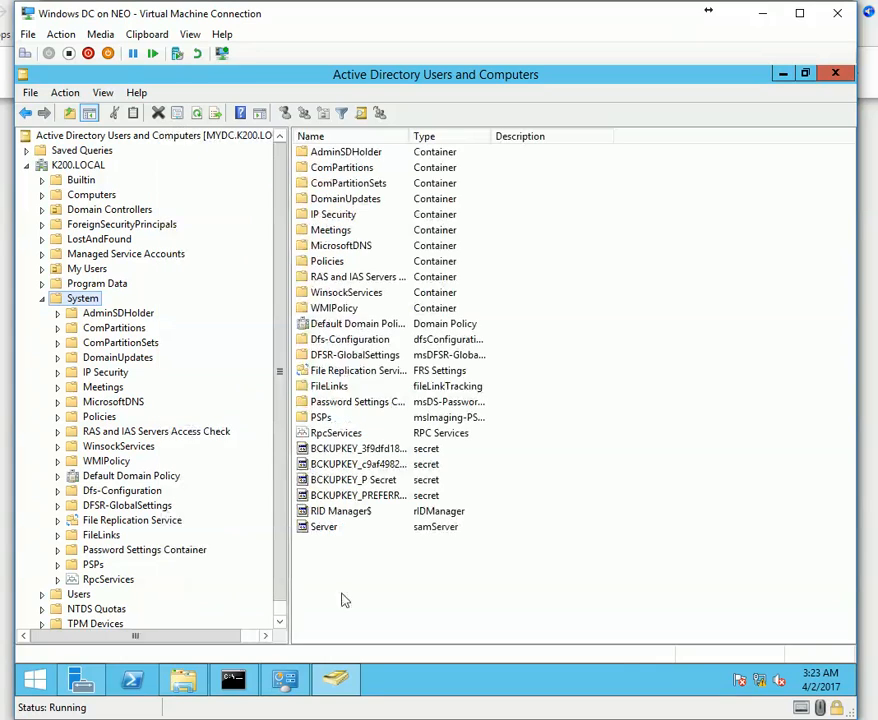
# Set the taskbar to stop combining buttons.
pyautogui.rightClick(436, 680)
pyautogui.click(482, 656)
pyautogui.click(240, 378)
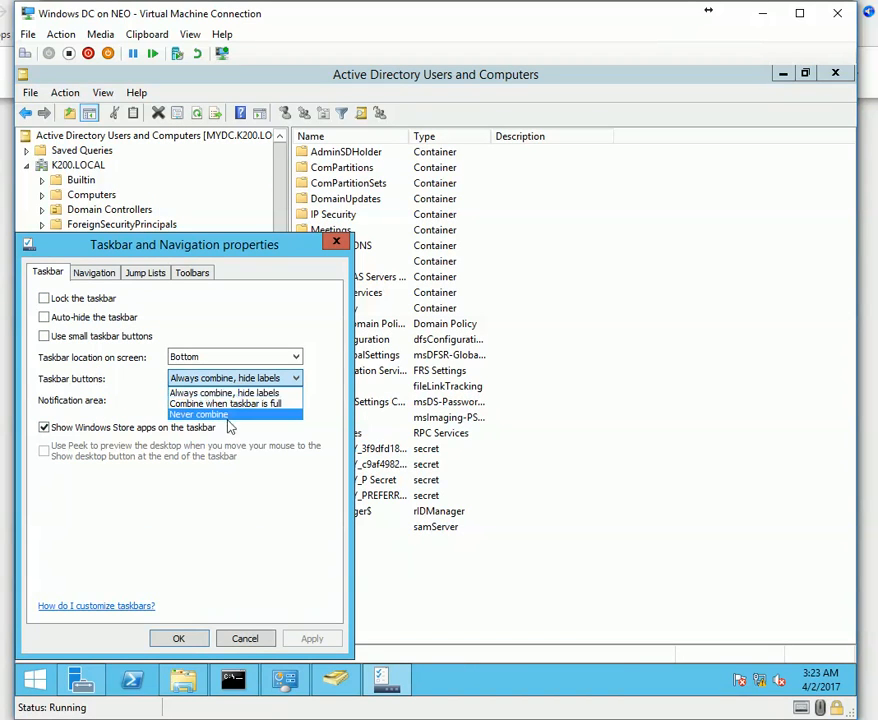
pyautogui.click(229, 414)
pyautogui.click(305, 638)
pyautogui.click(180, 638)
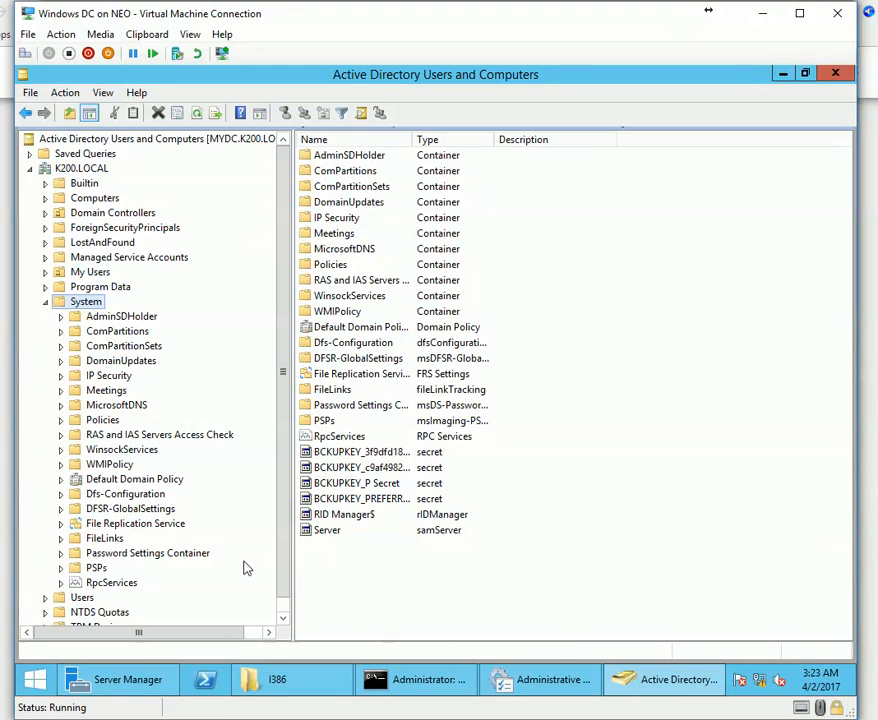
# Launch ADSI Edit and connect to the Default naming context.
pyautogui.rightClick(89, 309)
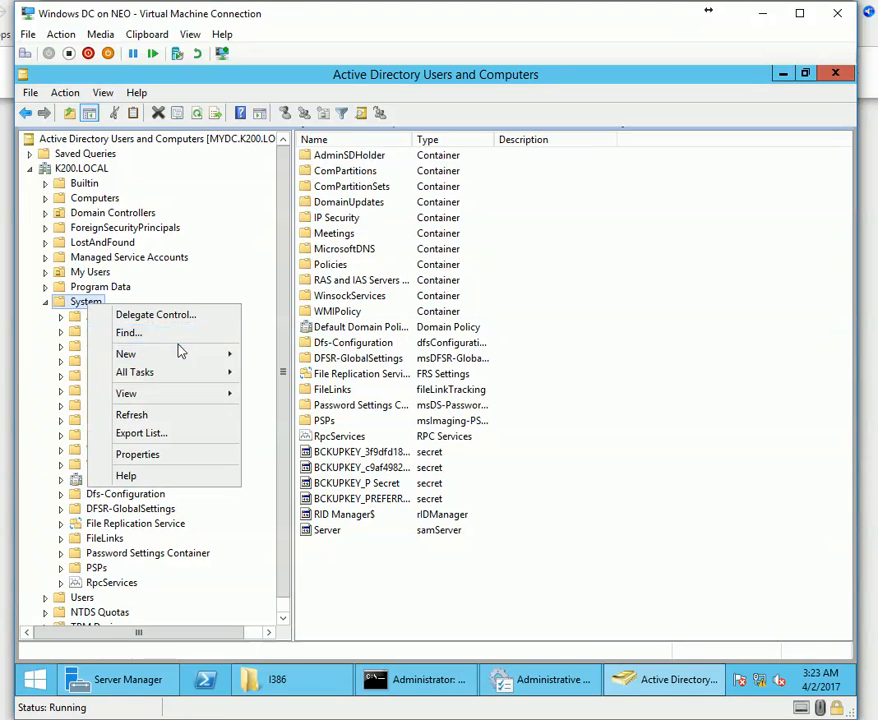
pyautogui.moveTo(188, 355)
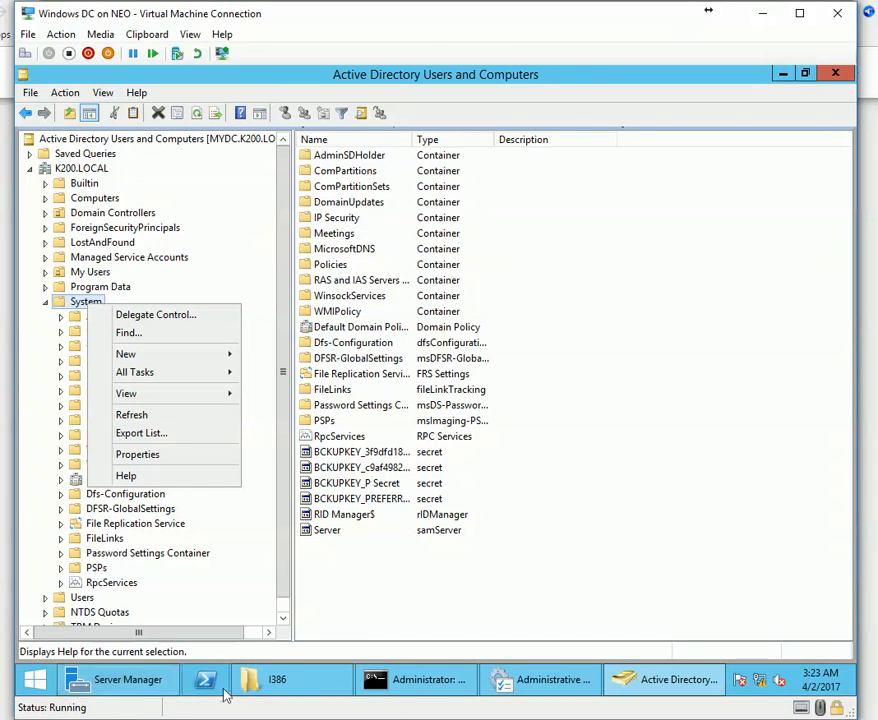
pyautogui.click(540, 679)
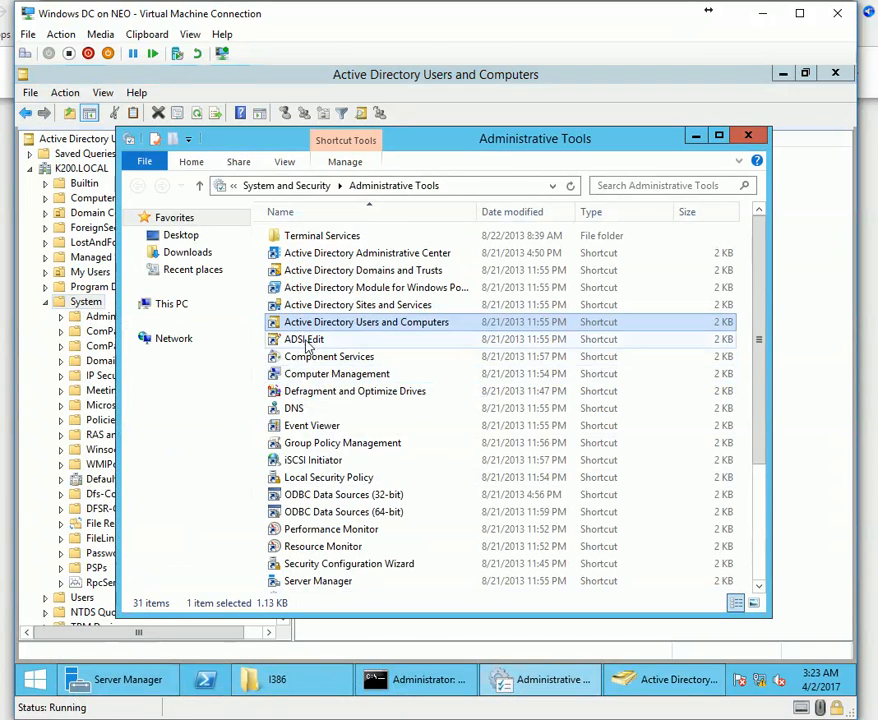
pyautogui.click(303, 340)
pyautogui.doubleClick(303, 342)
pyautogui.rightClick(90, 190)
pyautogui.click(128, 196)
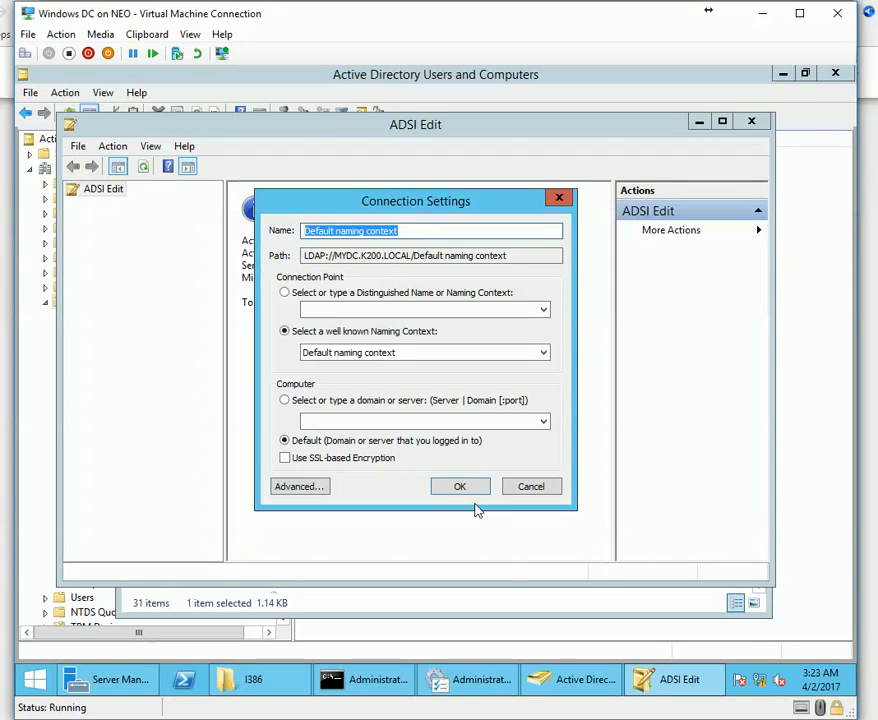
pyautogui.click(460, 487)
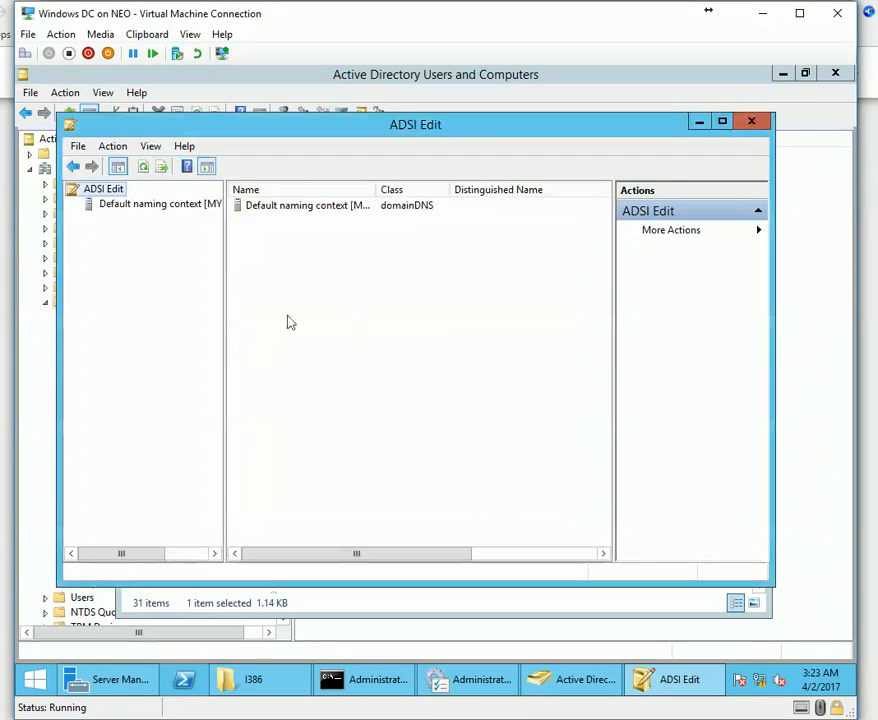
# Under DC=K200,DC=LOCAL, start creating a new container object in CN=System.
pyautogui.doubleClick(110, 206)
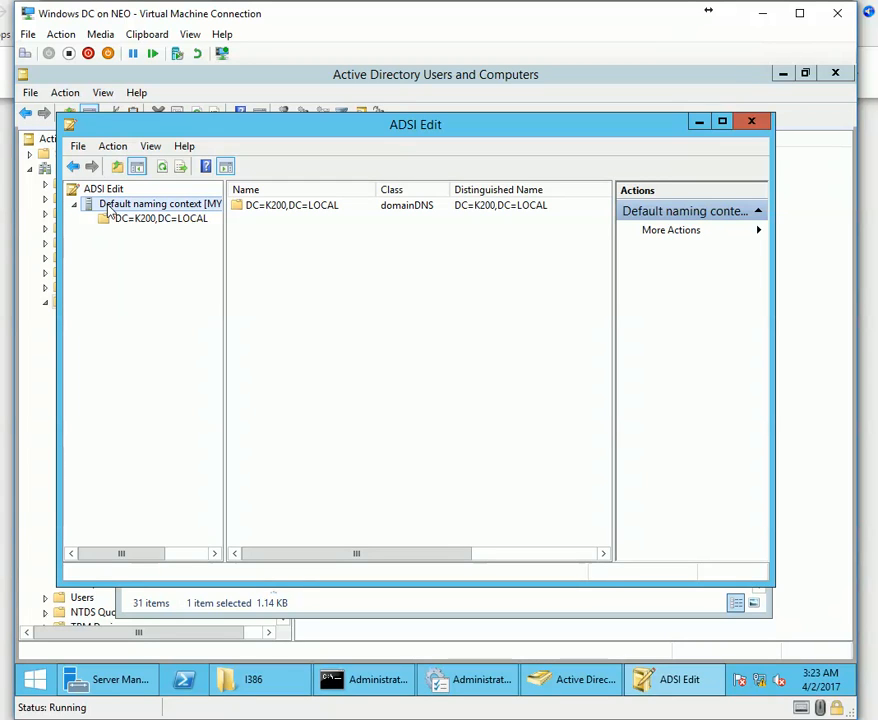
pyautogui.doubleClick(122, 220)
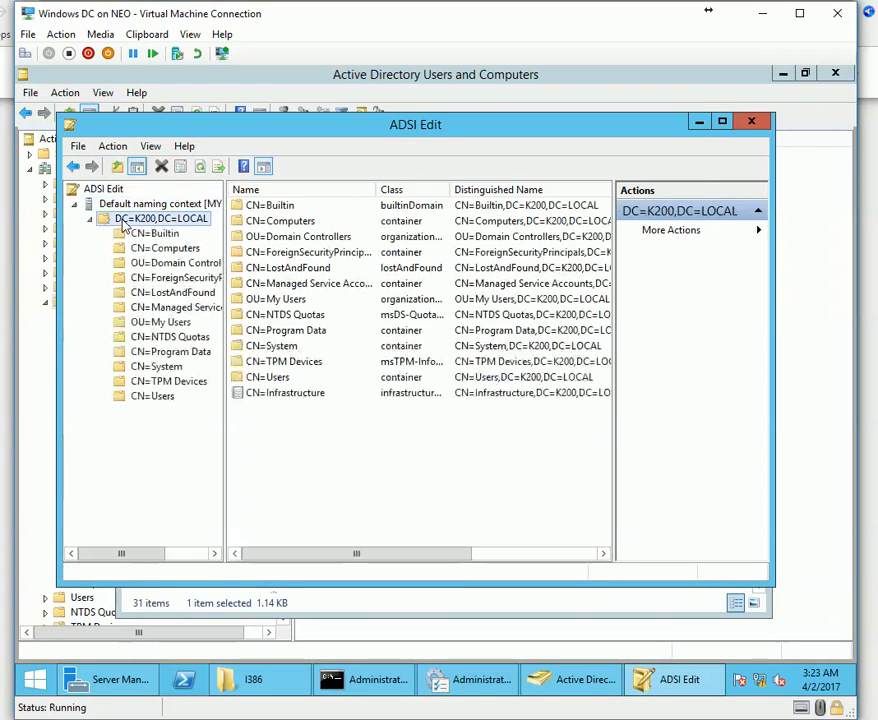
pyautogui.doubleClick(152, 366)
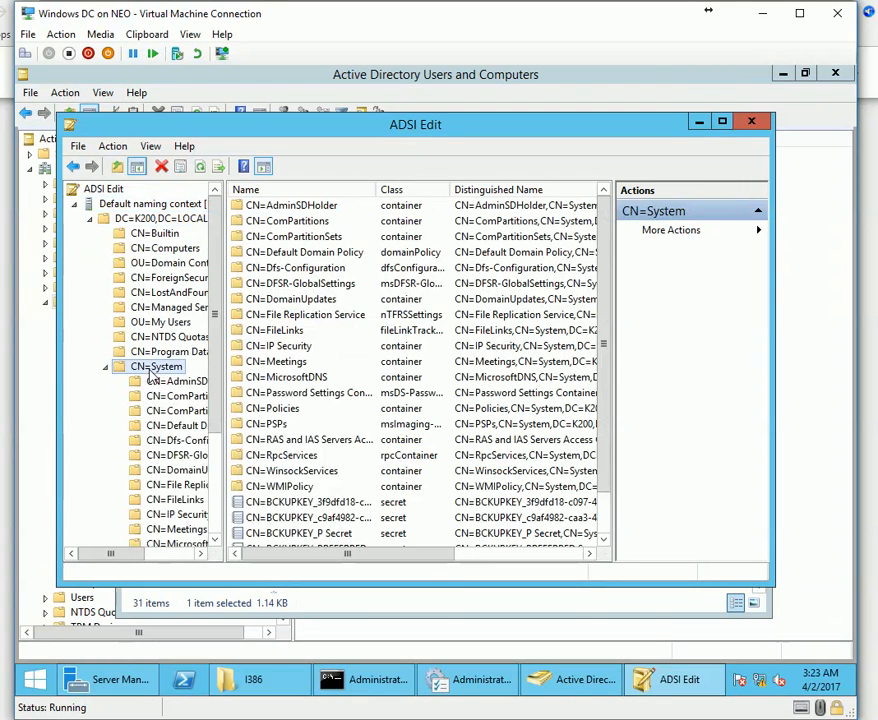
pyautogui.rightClick(168, 367)
pyautogui.moveTo(246, 421)
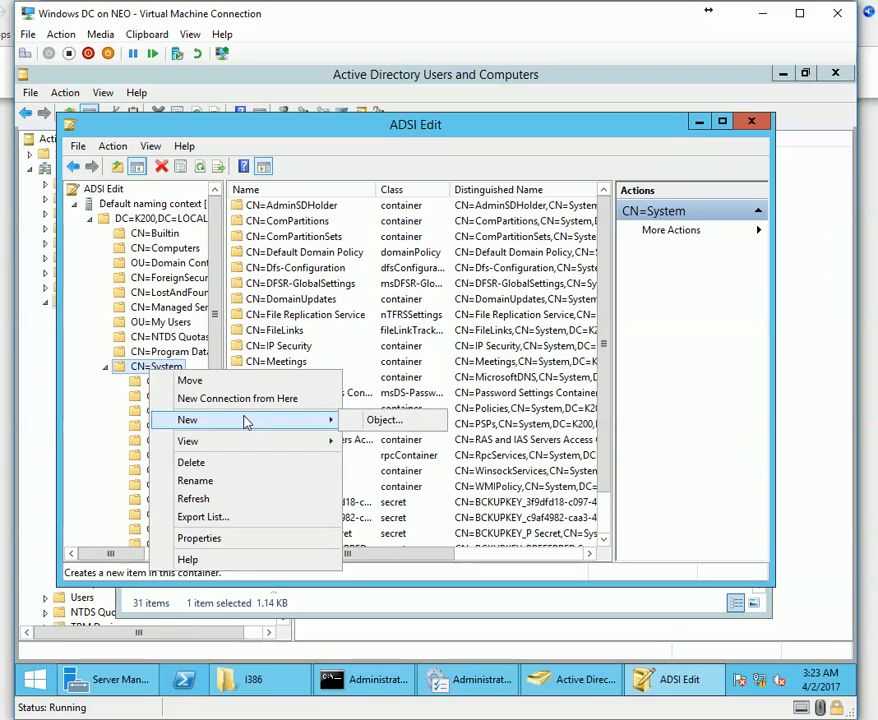
pyautogui.click(437, 426)
pyautogui.click(170, 336)
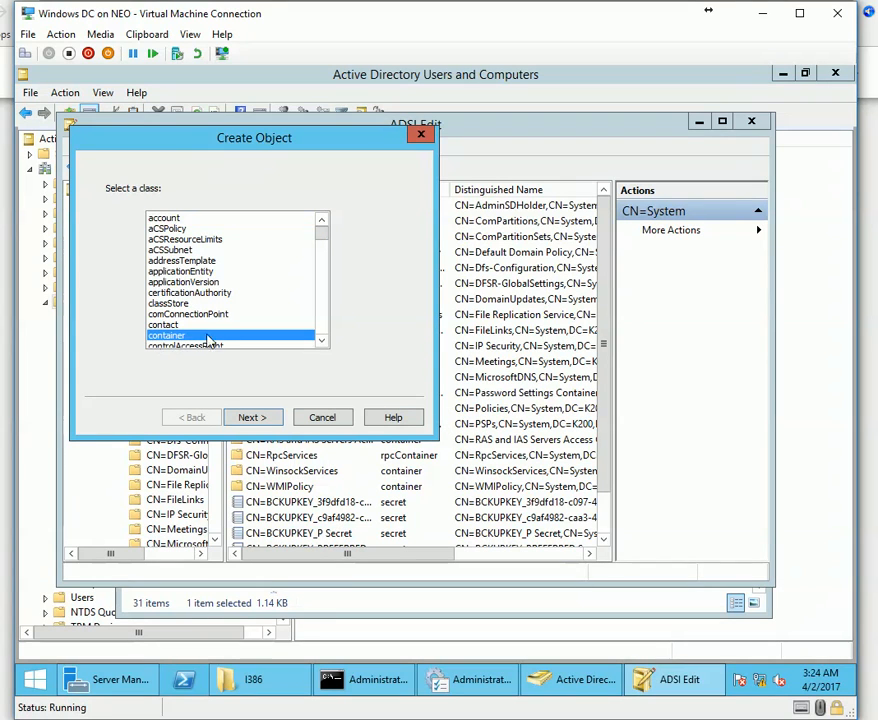
pyautogui.click(254, 418)
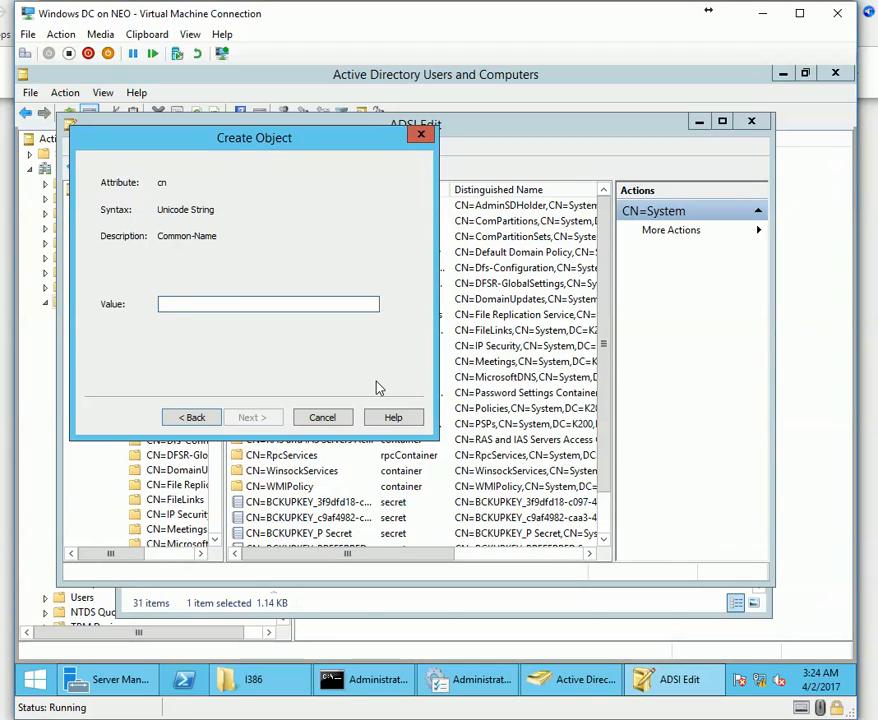
# Enter 'System' as the new container's cn, then switch to the SCCM VM.
pyautogui.write('d')
pyautogui.press('BackSpace')
pyautogui.write('System Management')
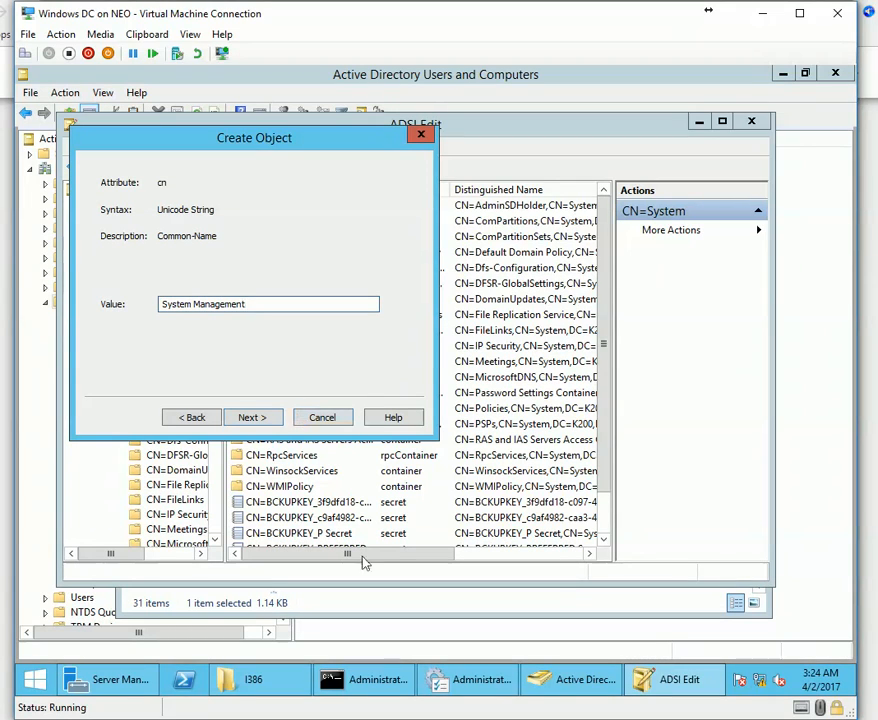
pyautogui.click(475, 671)
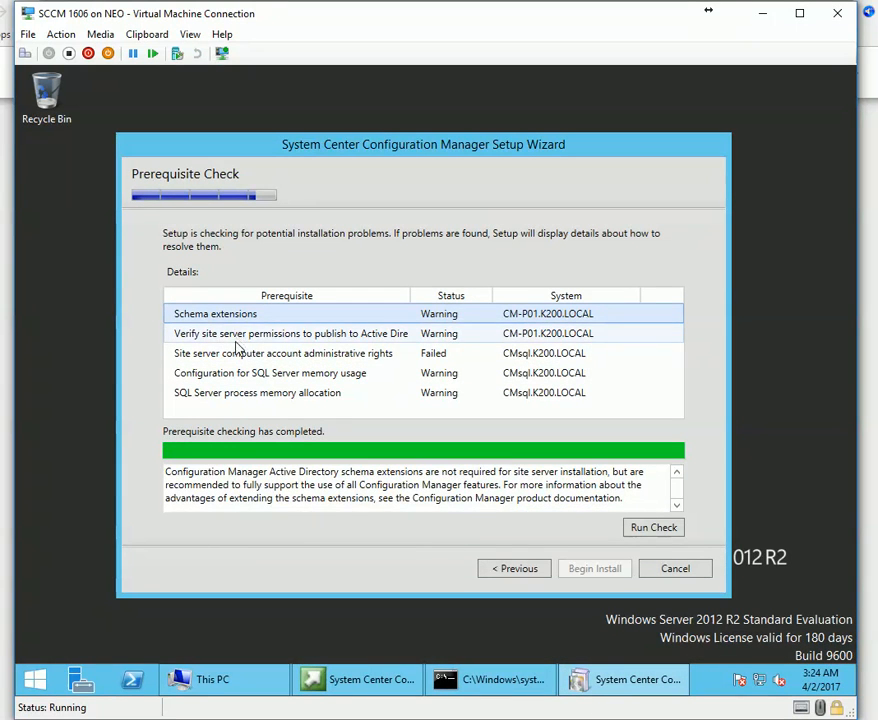
# Read the 'Verify site server permissions' warning details in the prerequisite check.
pyautogui.click(236, 336)
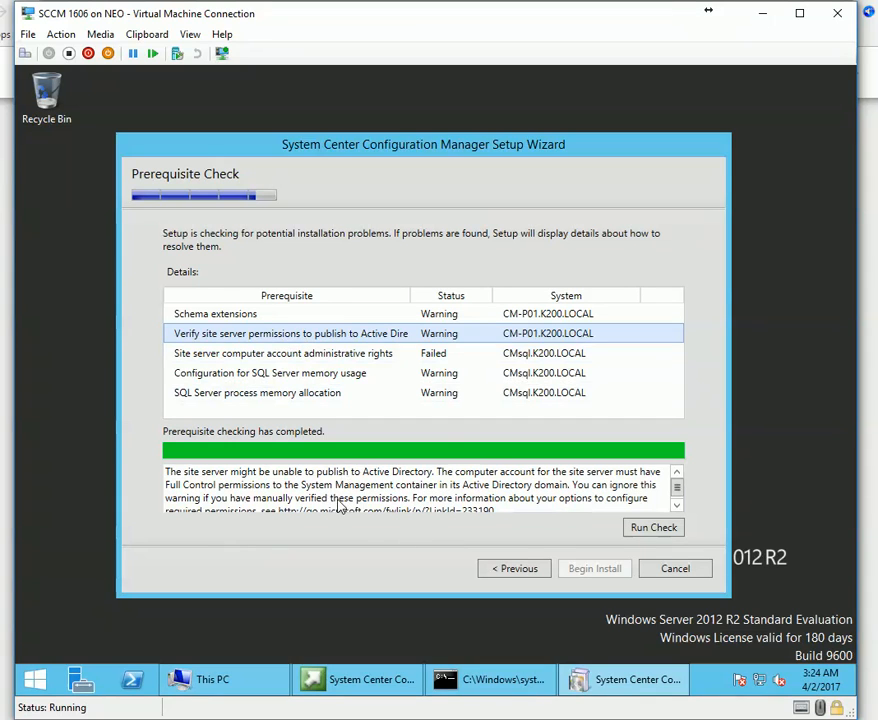
pyautogui.scroll(-1, 393, 508)
pyautogui.moveTo(497, 508); pyautogui.dragTo(399, 492)
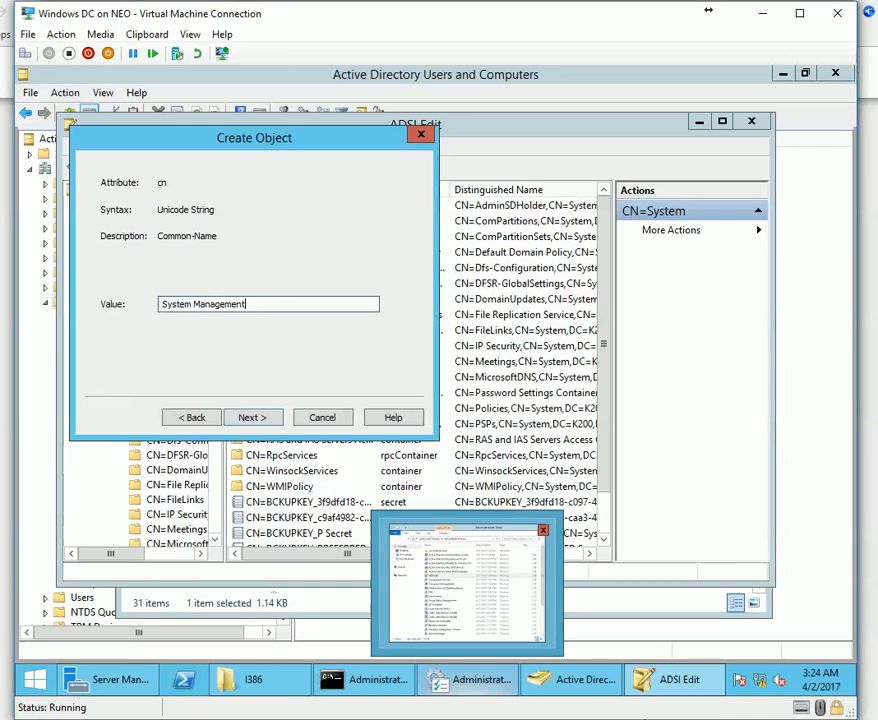
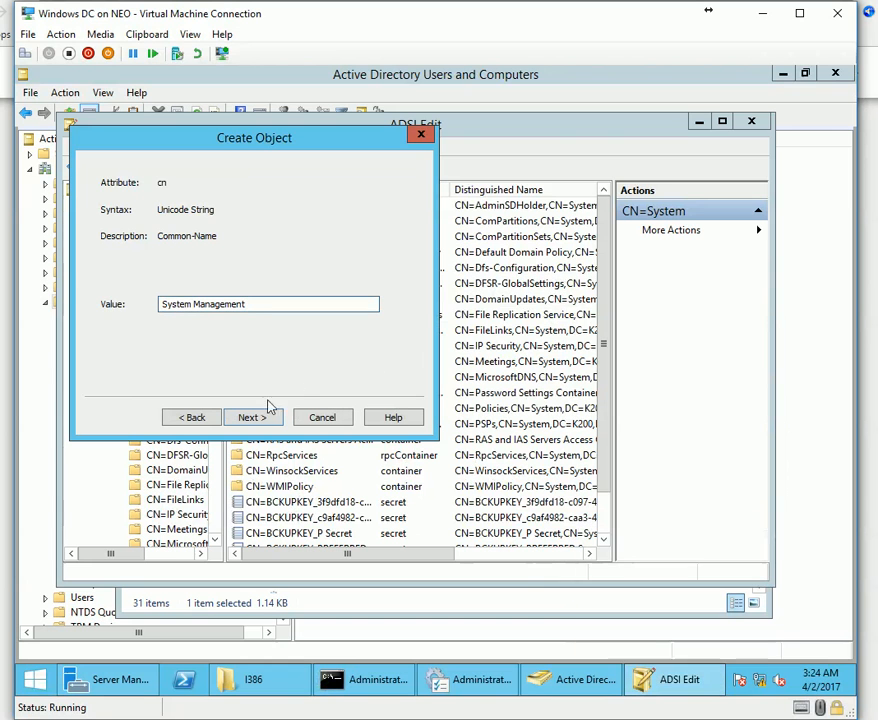
# Finish creating the System Management container in ADSI Edit.
pyautogui.click(254, 417)
pyautogui.click(254, 417)
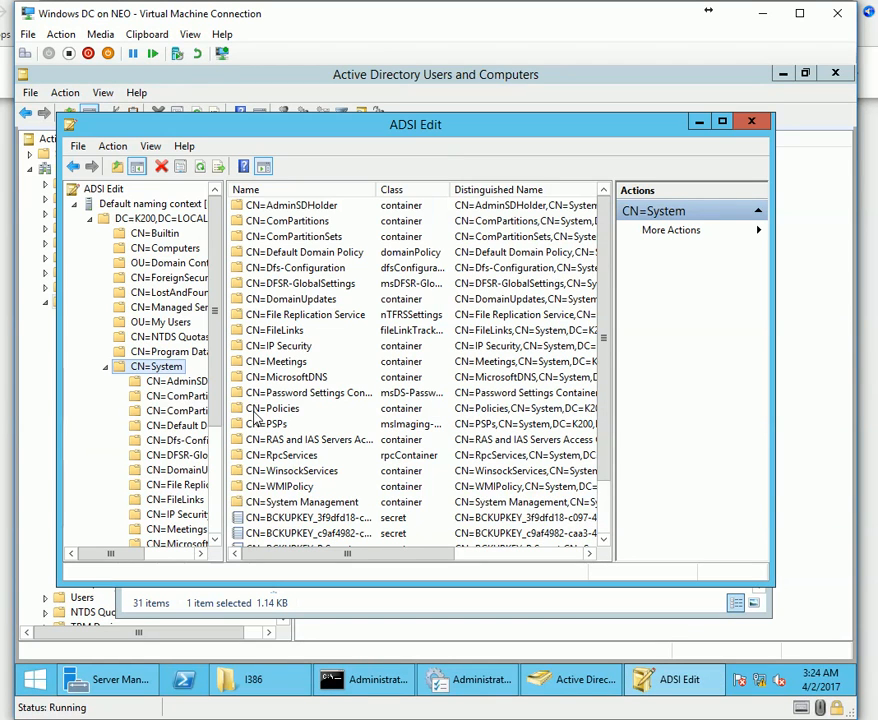
pyautogui.click(562, 680)
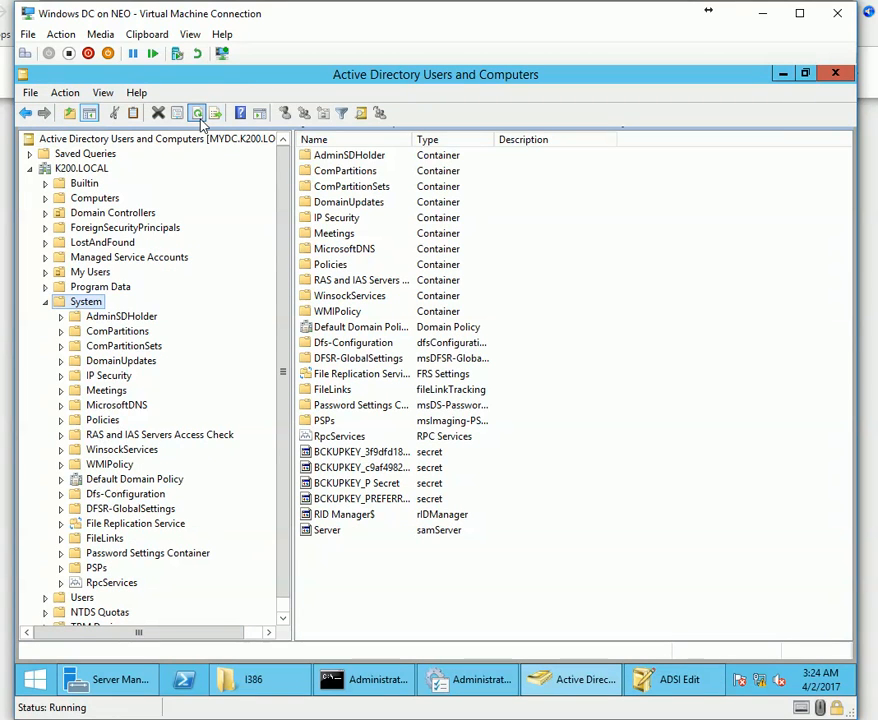
# Refresh the System folder in Active Directory Users and Computers to reveal the new System Management container.
pyautogui.click(95, 391)
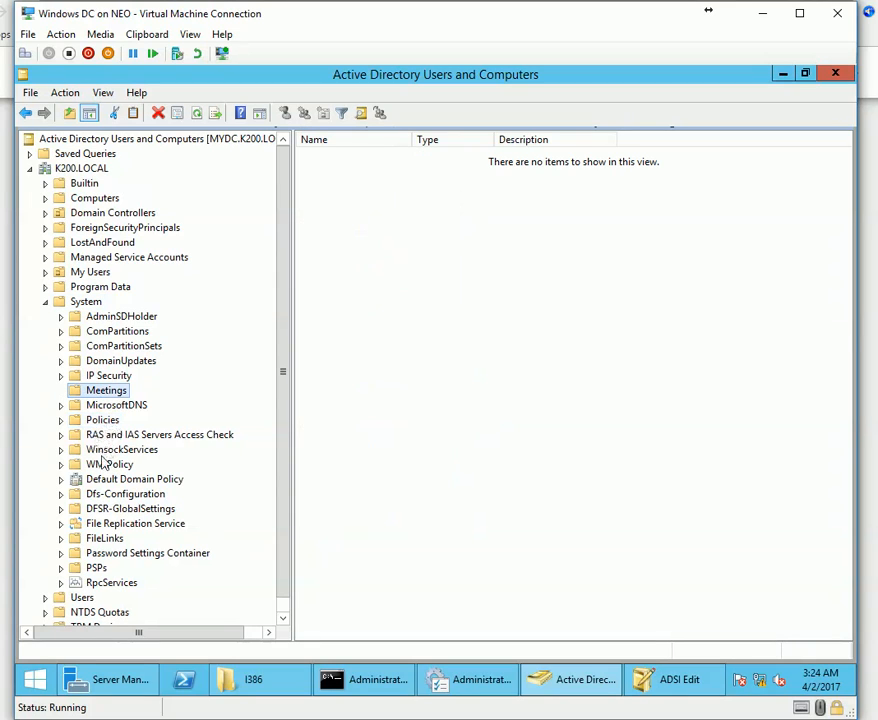
pyautogui.click(85, 301)
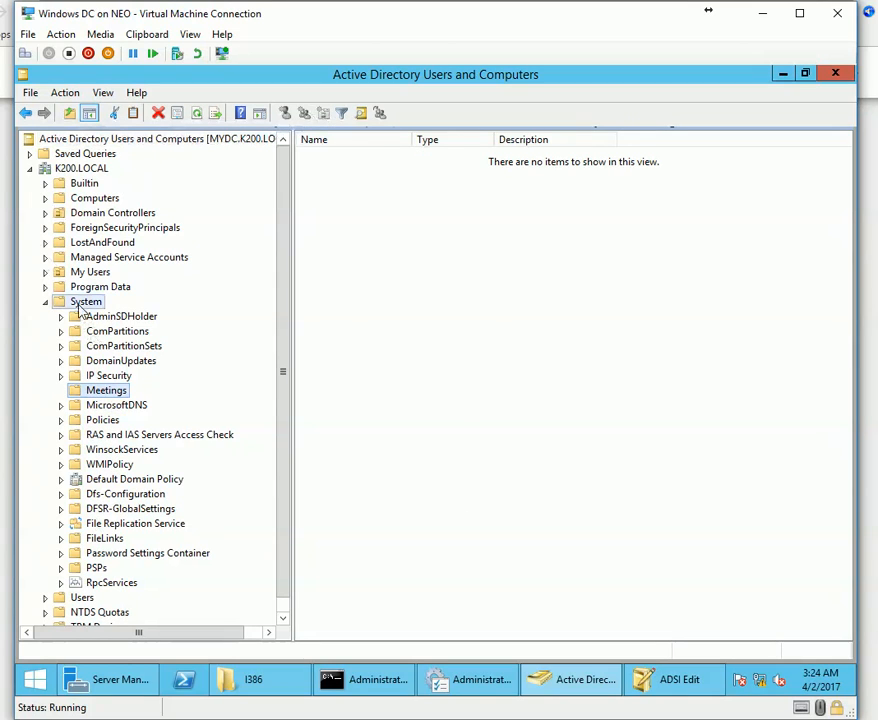
pyautogui.click(196, 113)
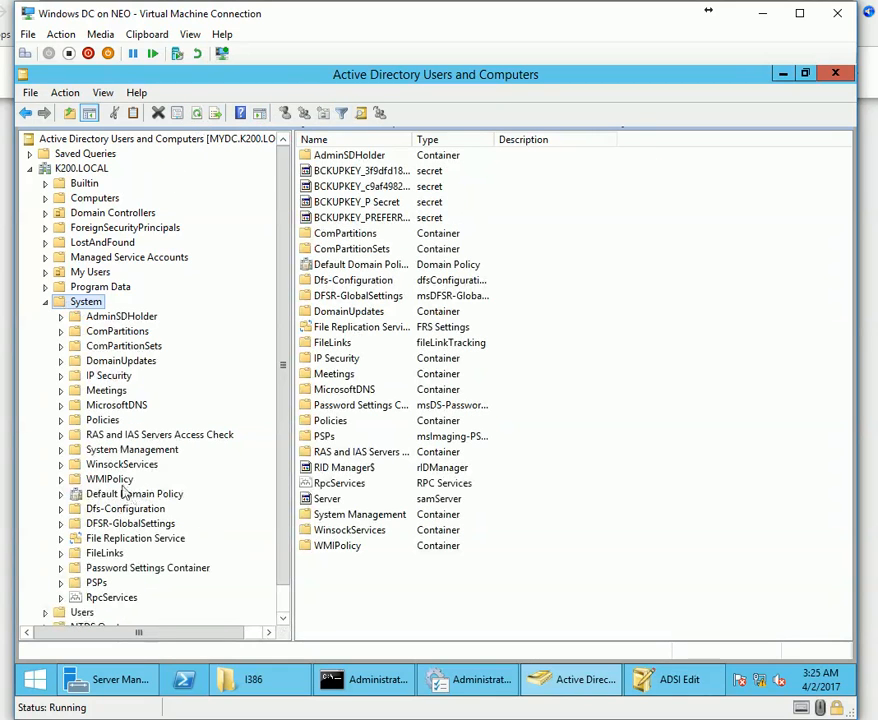
pyautogui.click(140, 450)
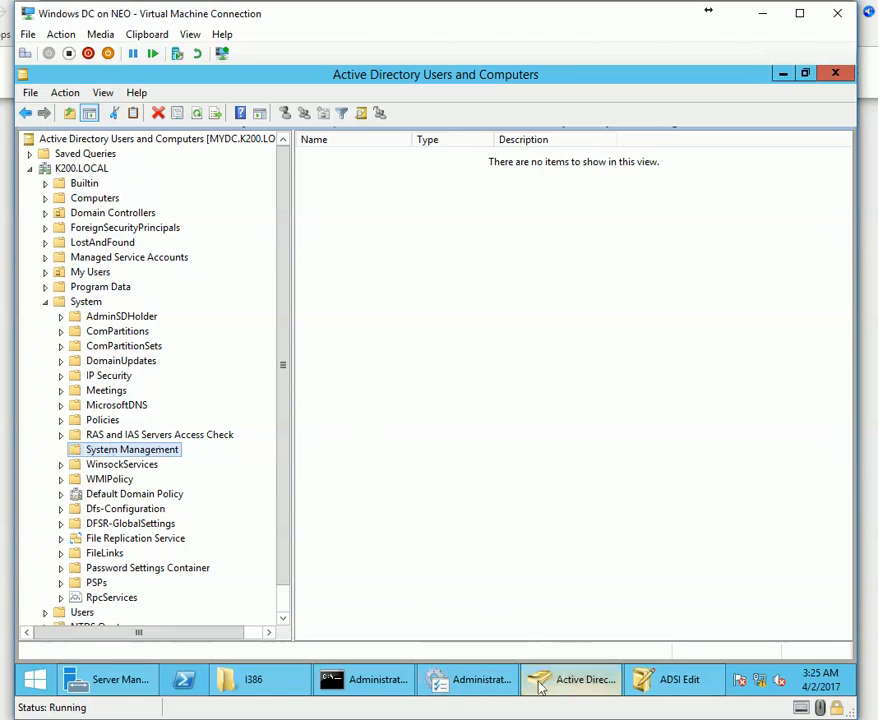
pyautogui.click(245, 680)
# Find extadsch in the SMSSETUP\BIN\I386 folder and copy that folder's path.
pyautogui.scroll(-1, 441, 592)
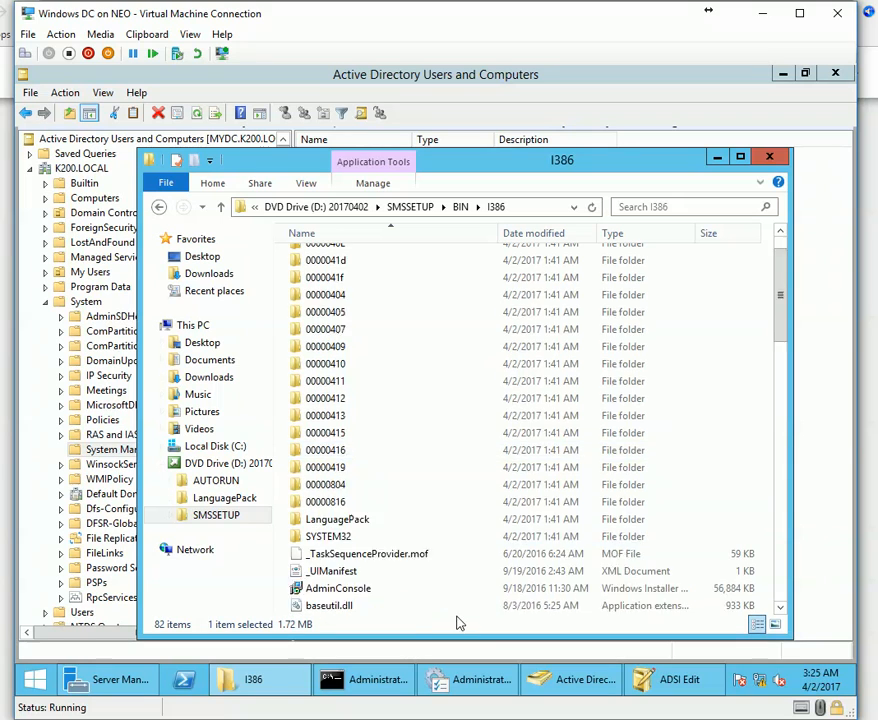
pyautogui.scroll(-5, 458, 612)
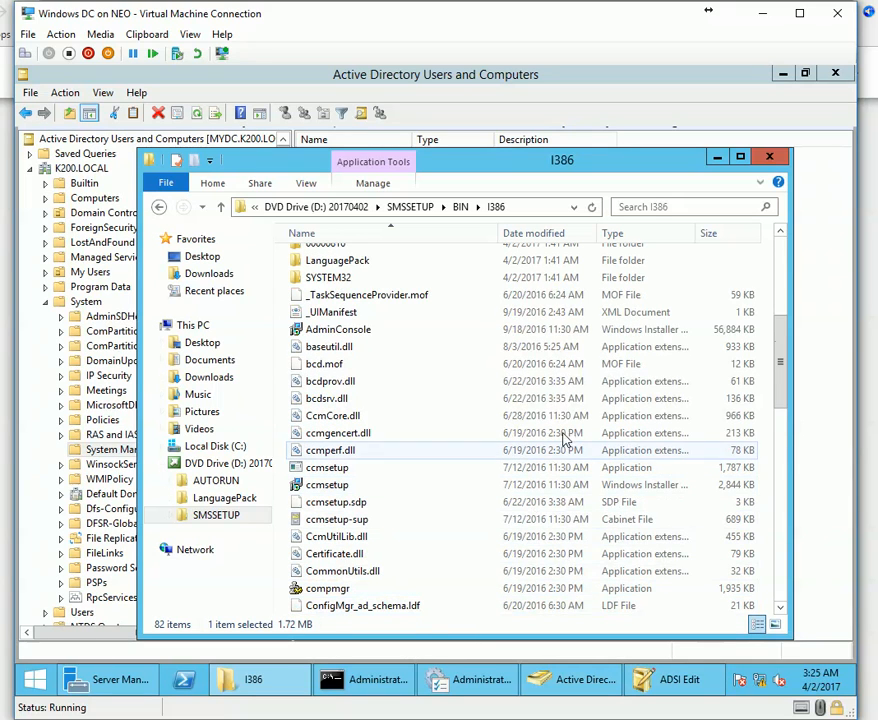
pyautogui.scroll(3, 455, 419)
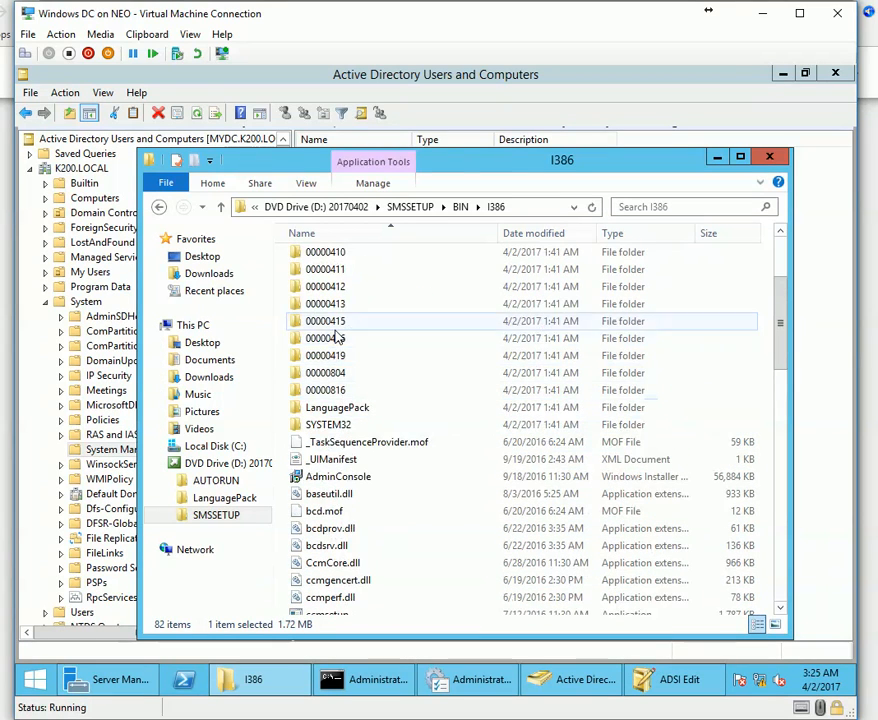
pyautogui.scroll(-12, 330, 335)
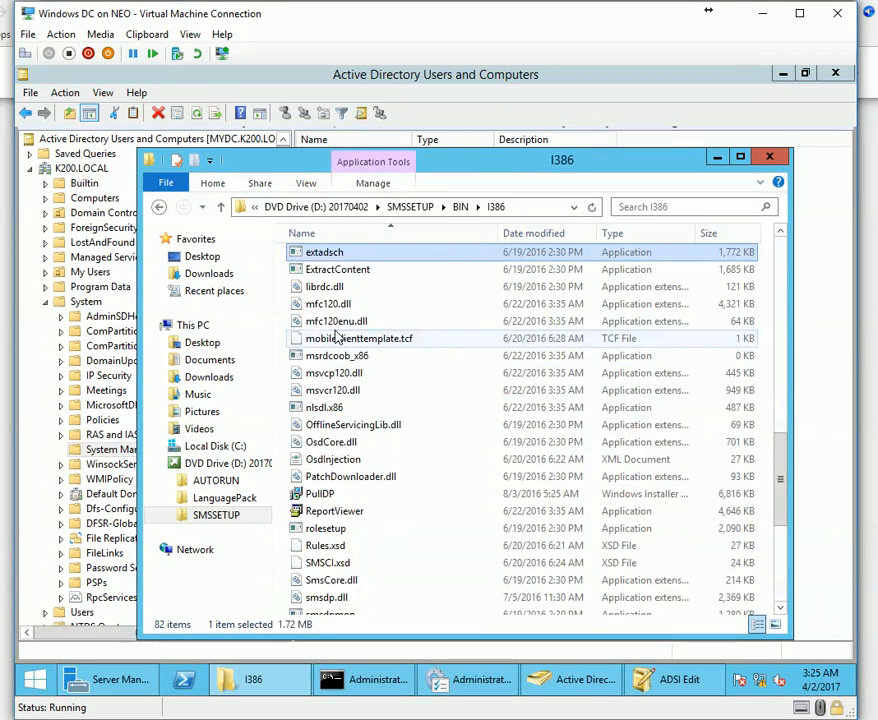
pyautogui.rightClick(322, 262)
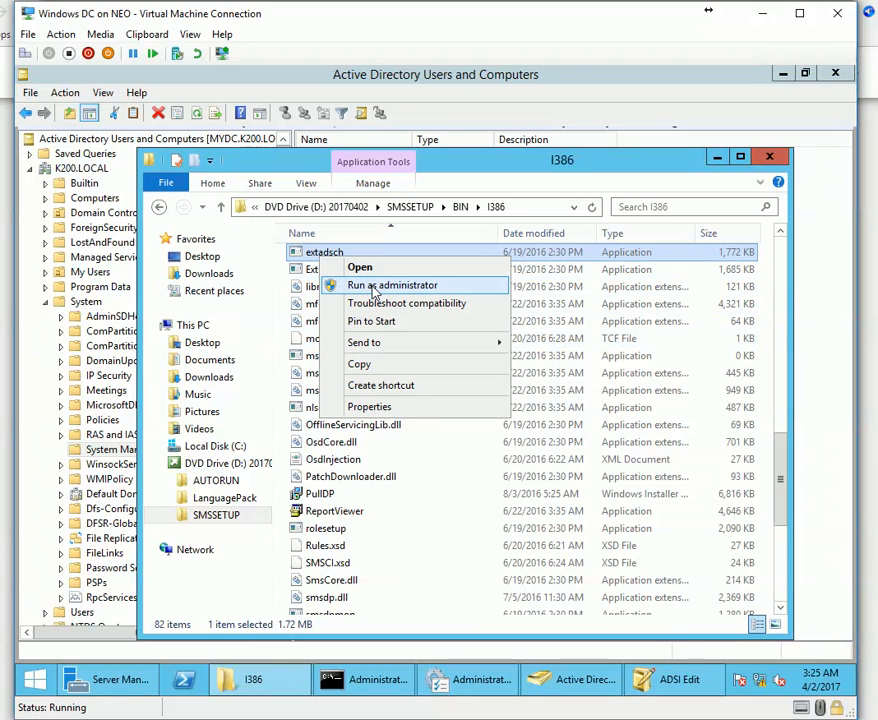
pyautogui.click(525, 207)
pyautogui.click(374, 680)
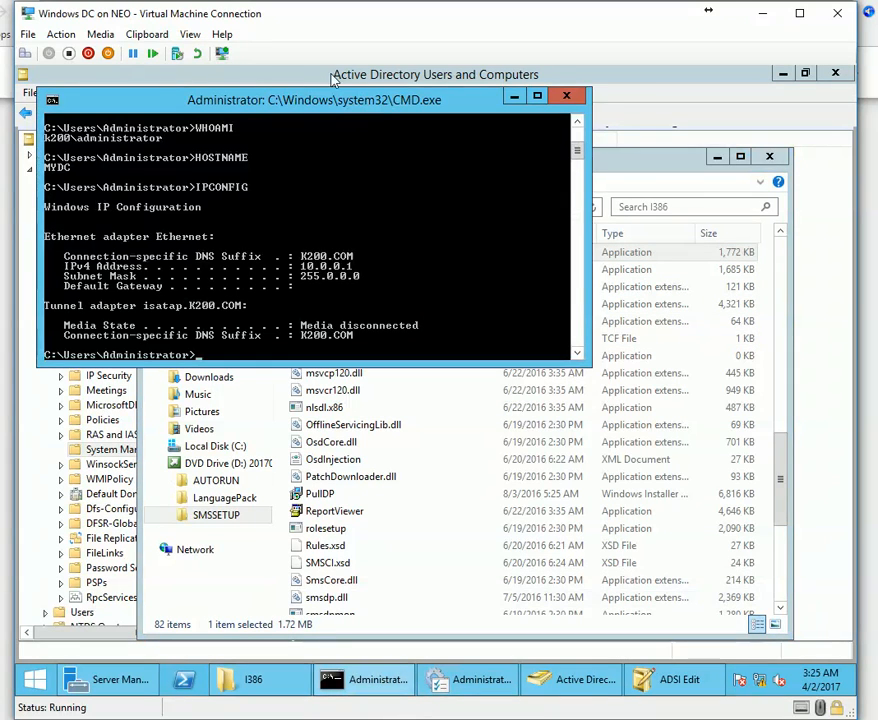
# Clear the screen and cd to the pasted D:\SMSSETUP\BIN\I386 path.
pyautogui.scroll(-7, 406, 309)
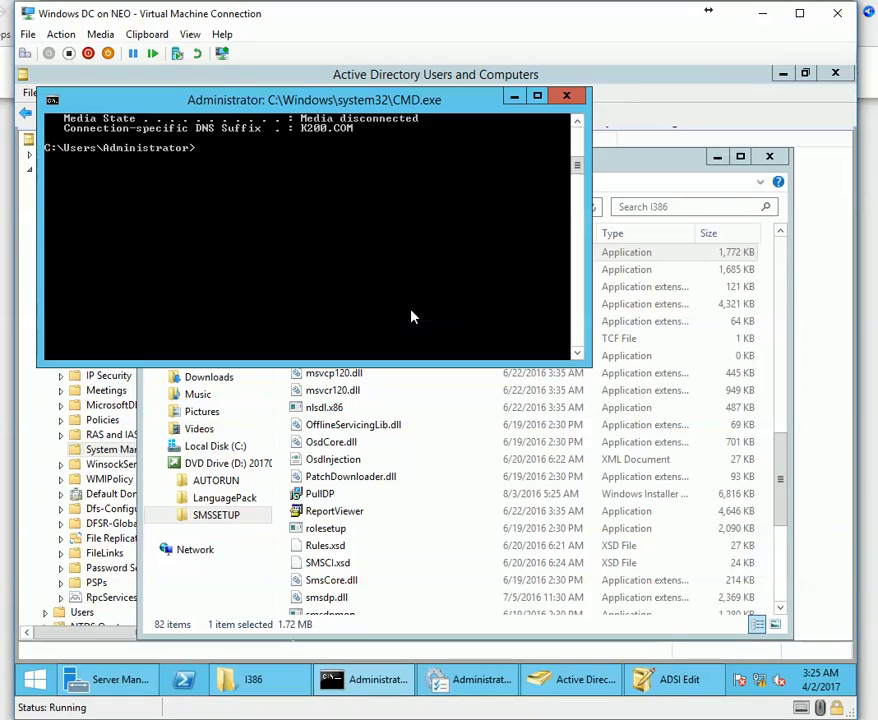
pyautogui.write('s')
pyautogui.press('Return')
pyautogui.write('cd')
pyautogui.click(692, 142)
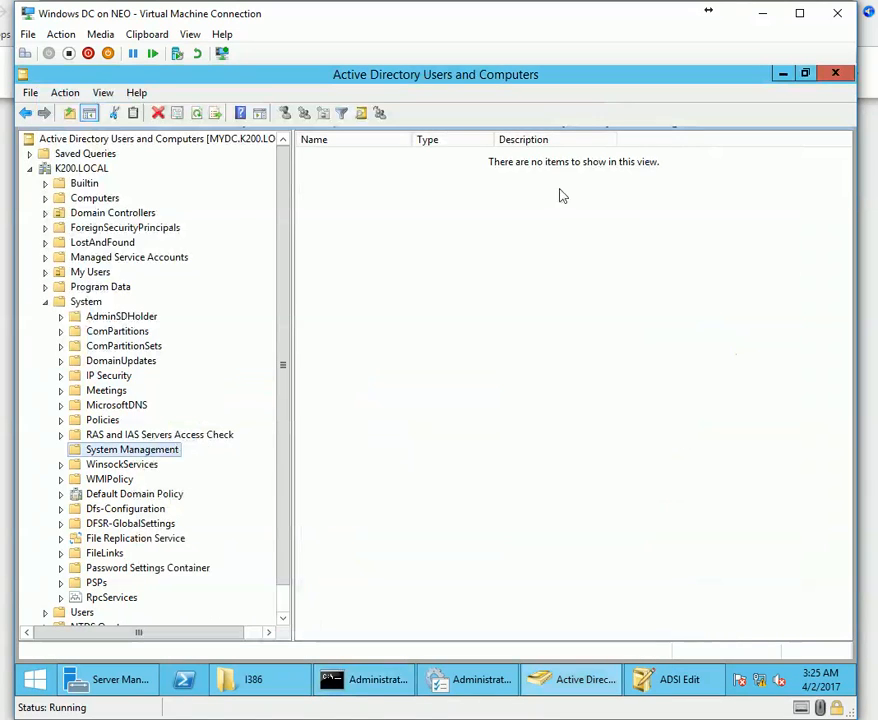
pyautogui.click(365, 681)
pyautogui.rightClick(292, 198)
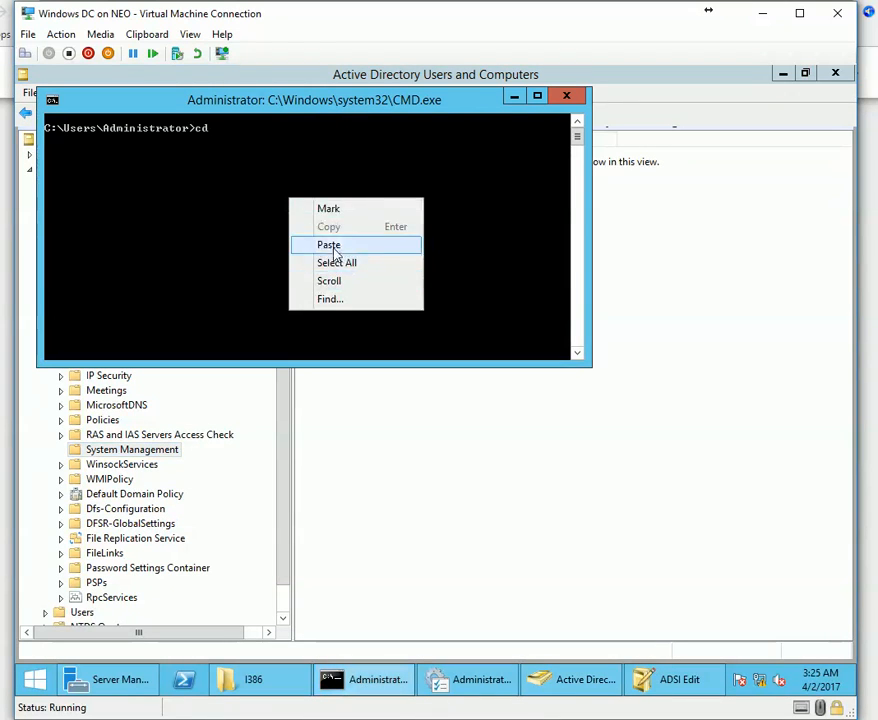
pyautogui.click(334, 245)
pyautogui.press('Return')
# Switch to drive d: and run extadsch.exe to extend the schema.
pyautogui.write('d:')
pyautogui.press('Return')
pyautogui.write('e')
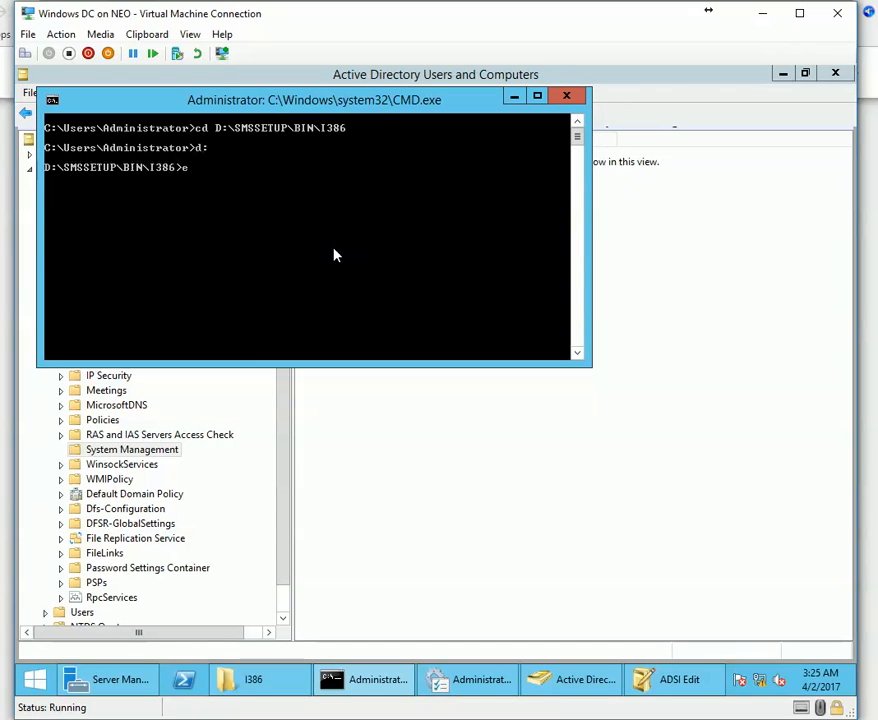
pyautogui.write('xtadsch.exe')
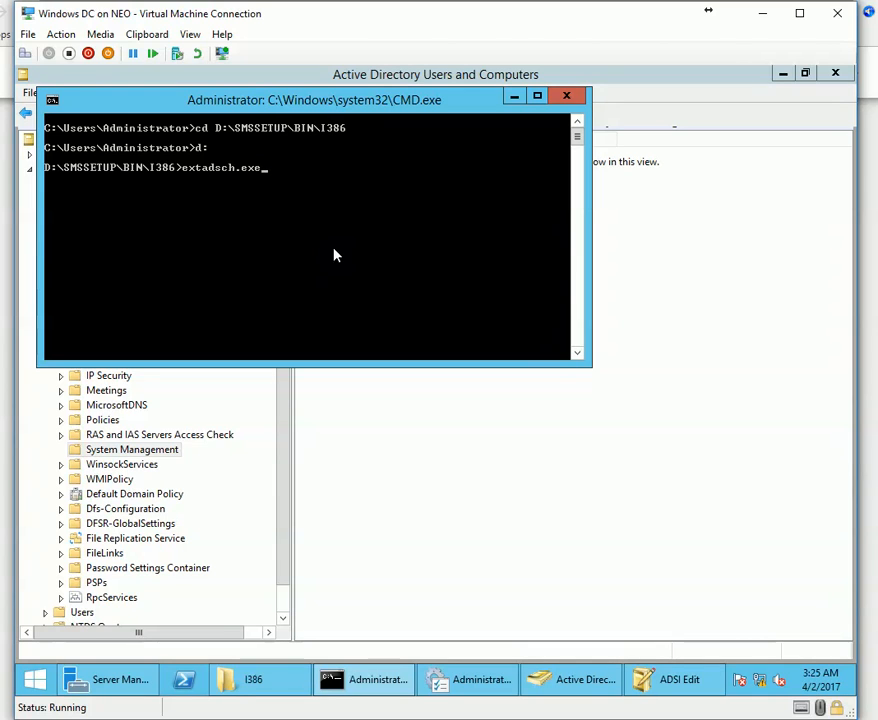
pyautogui.press('Return')
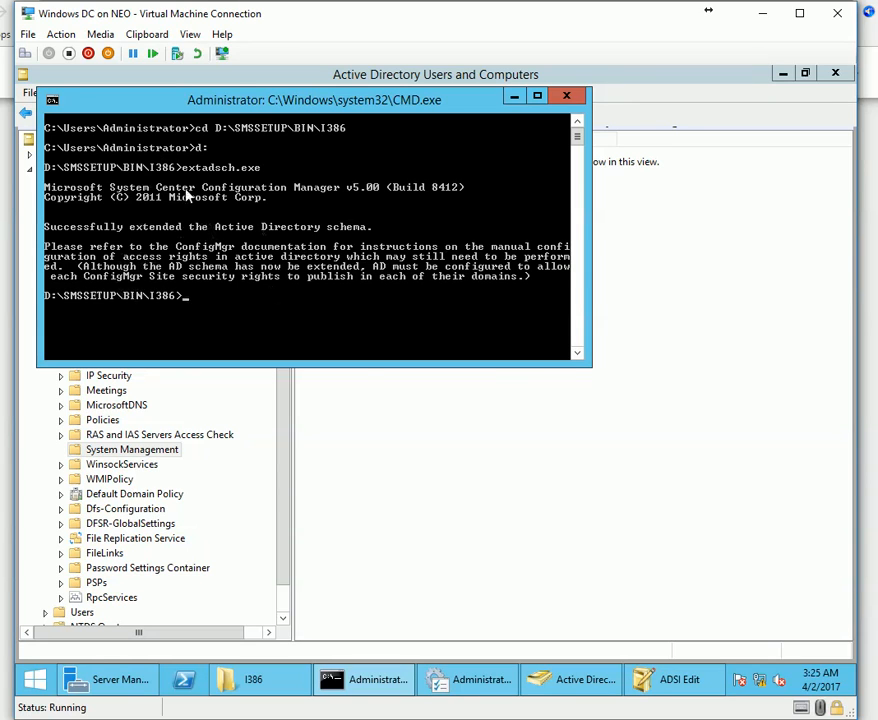
pyautogui.click(497, 568)
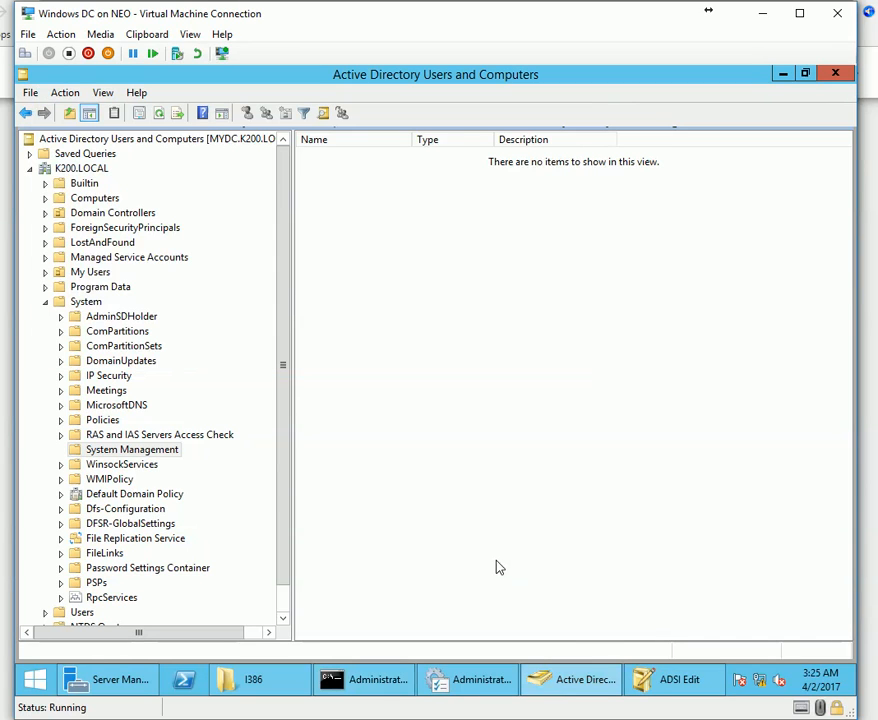
# Open the ExtADSch log from the C: drive in Notepad.
pyautogui.click(121, 452)
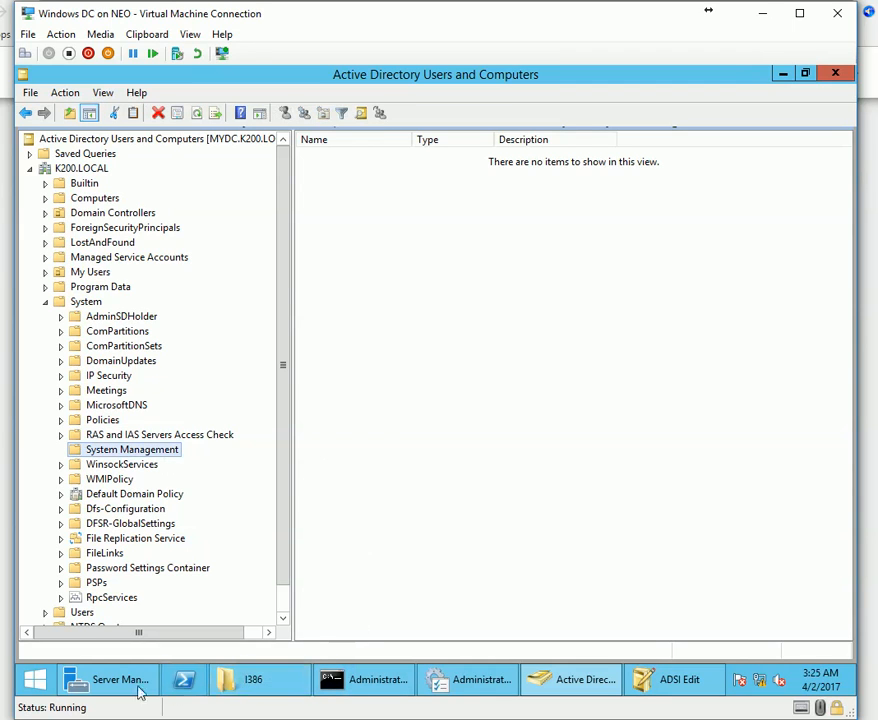
pyautogui.rightClick(243, 670)
pyautogui.click(230, 600)
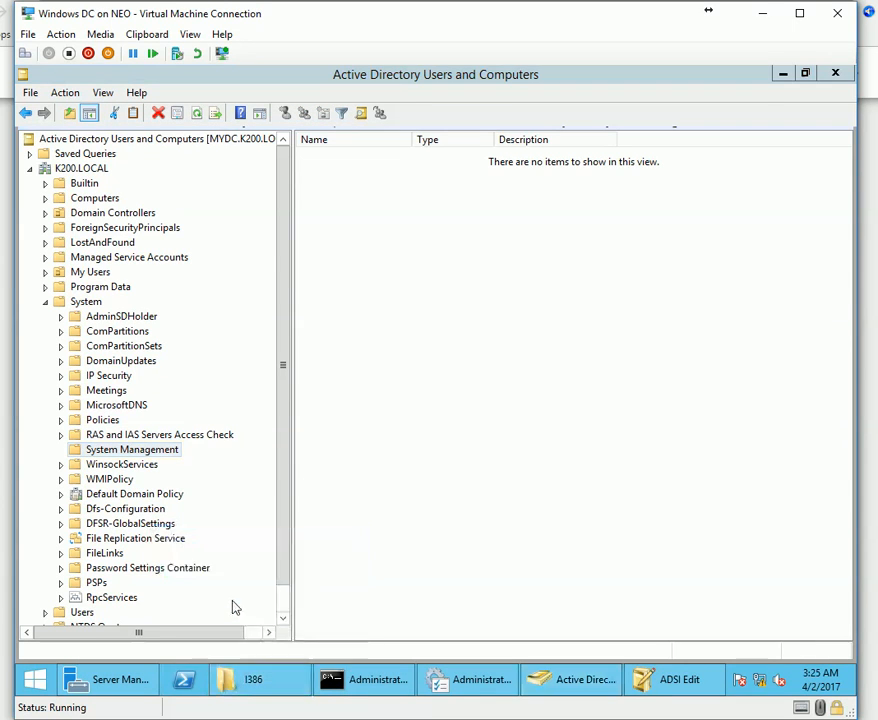
pyautogui.doubleClick(658, 464)
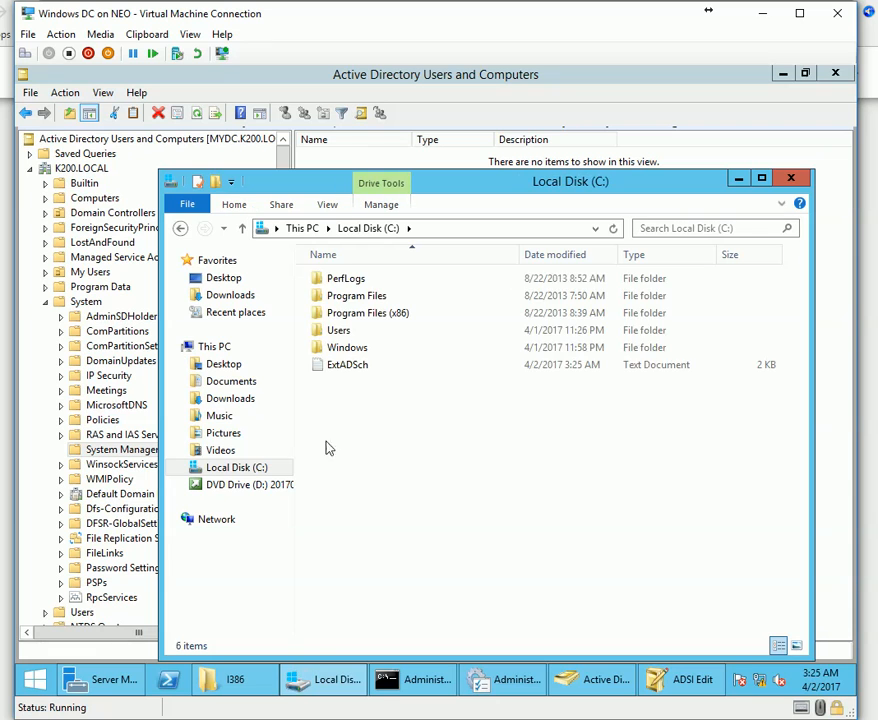
pyautogui.click(356, 372)
pyautogui.doubleClick(407, 369)
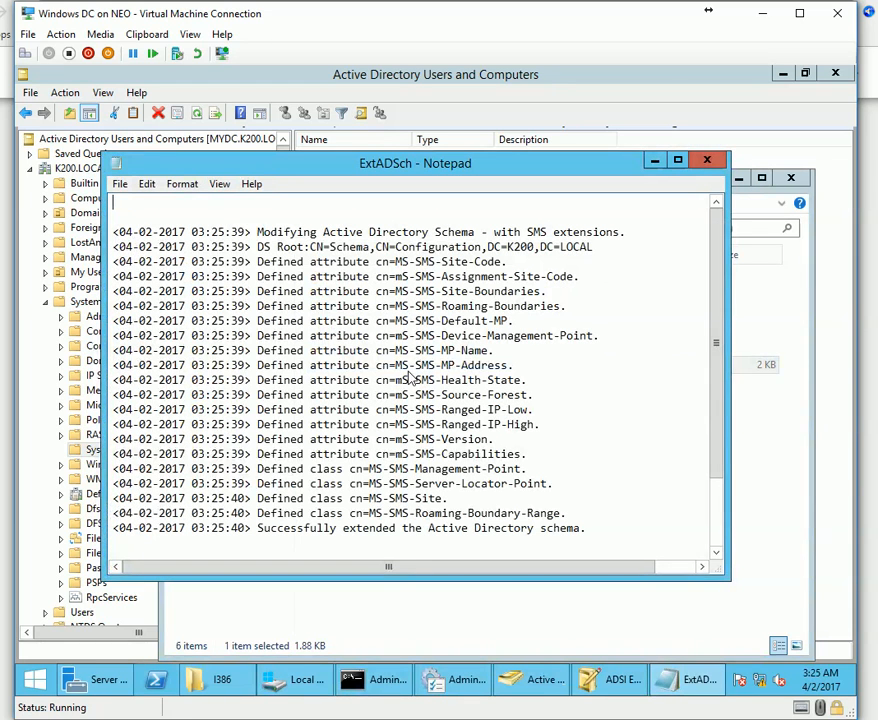
# Highlight the DS Root schema path and MS-SMS-Site-Boundaries attribute in the log, closing the C: window.
pyautogui.moveTo(593, 248); pyautogui.dragTo(302, 250)
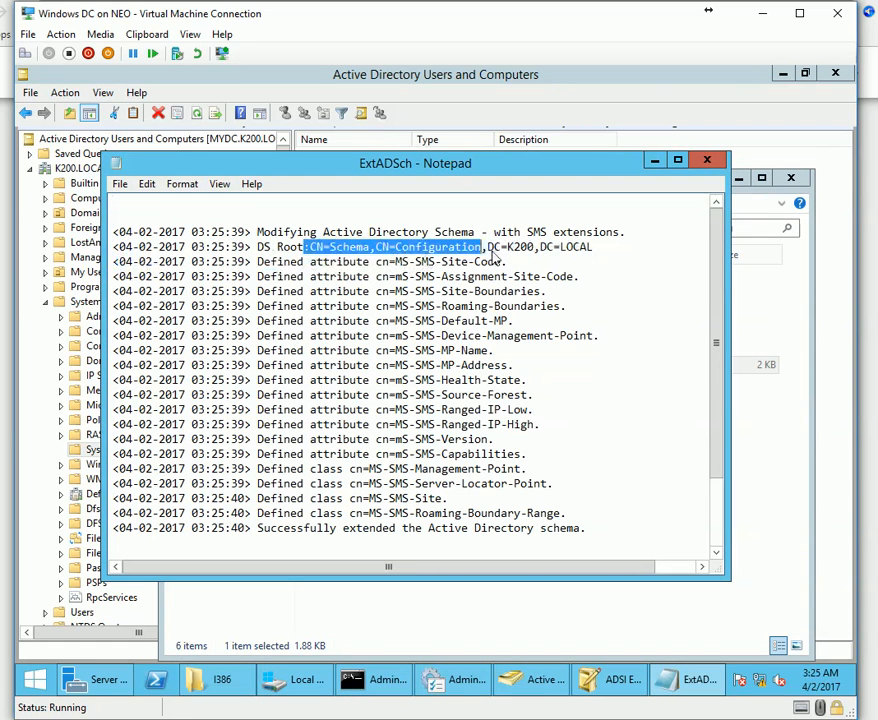
pyautogui.click(520, 342)
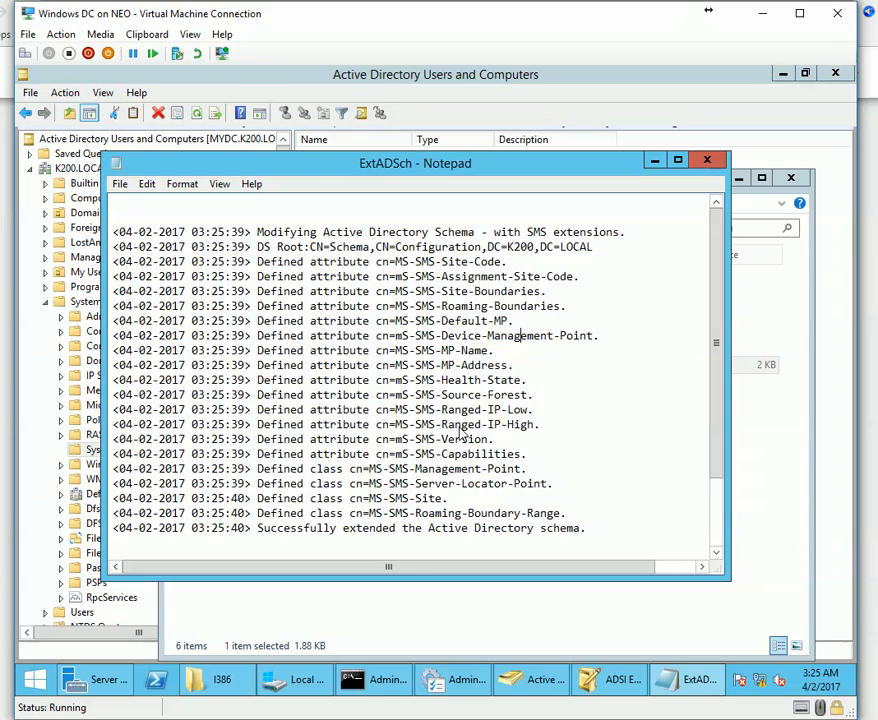
pyautogui.moveTo(396, 291); pyautogui.dragTo(544, 298)
pyautogui.moveTo(396, 163); pyautogui.dragTo(469, 368)
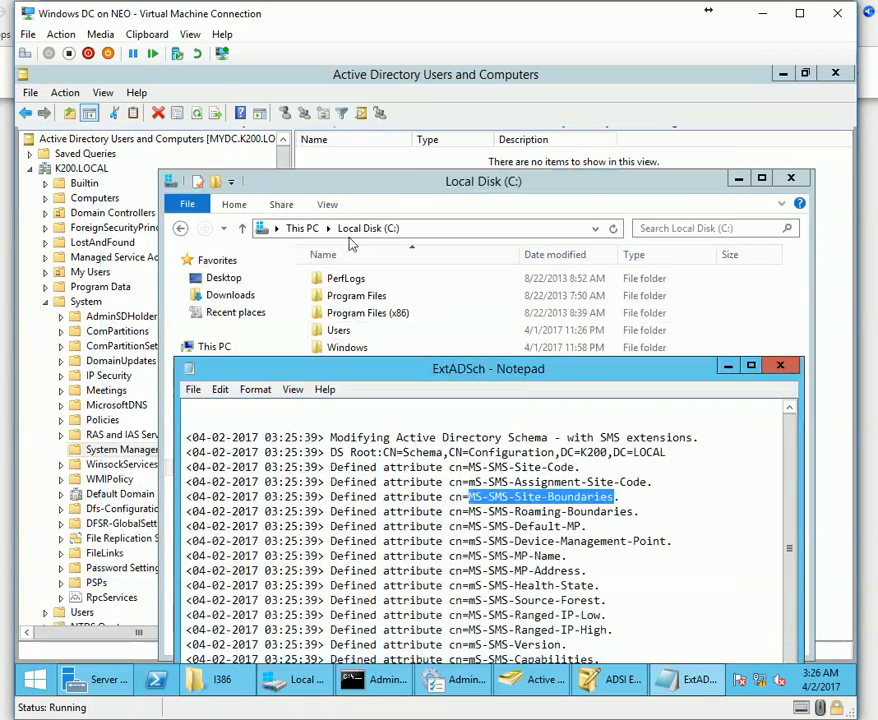
pyautogui.click(790, 179)
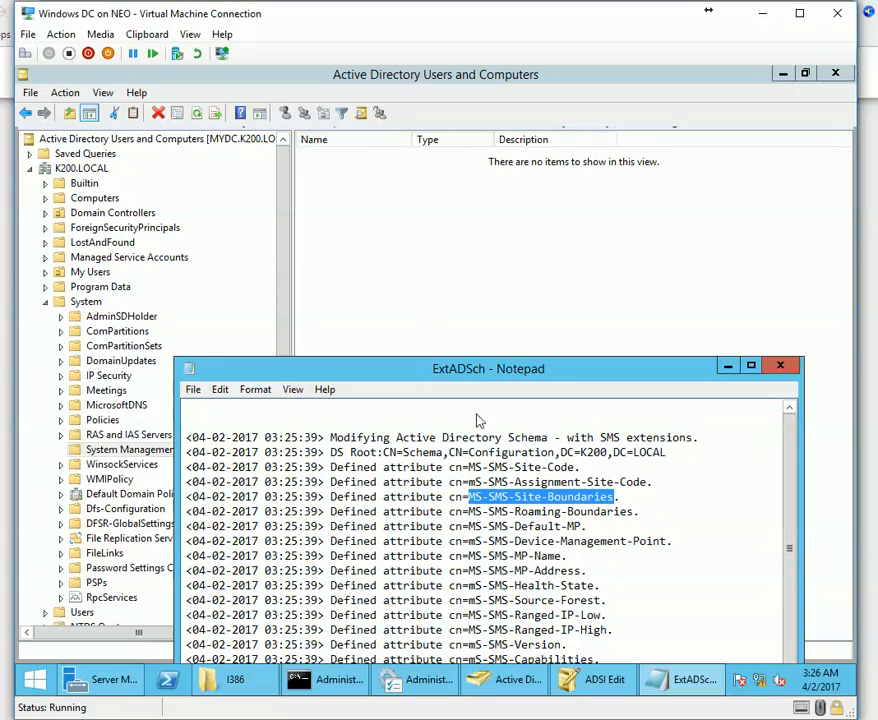
pyautogui.moveTo(428, 383); pyautogui.dragTo(417, 243)
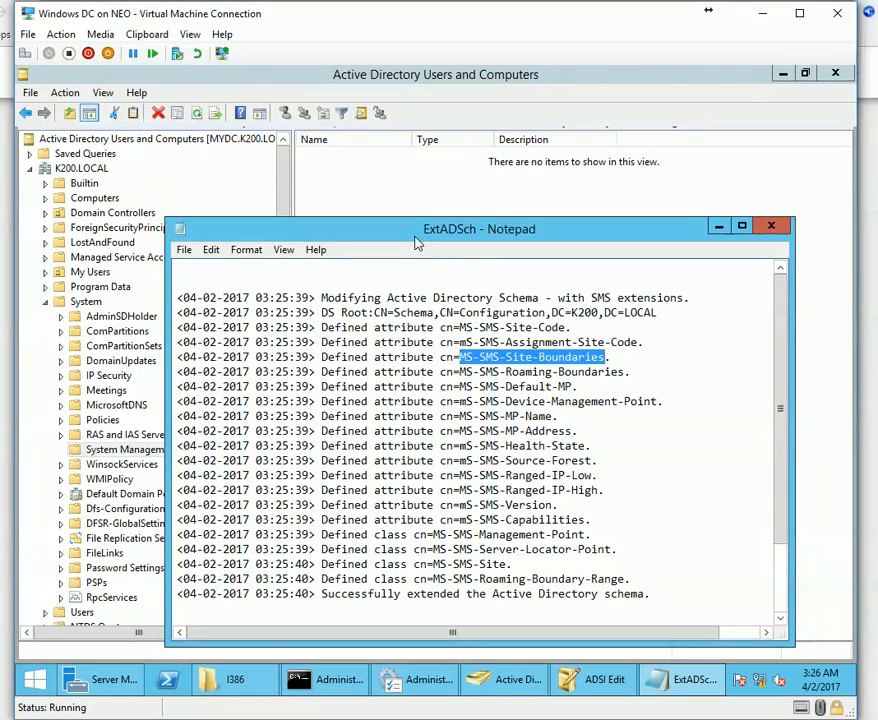
# Review further ExtADSch log lines, then check the System Management container's actions.
pyautogui.click(108, 449)
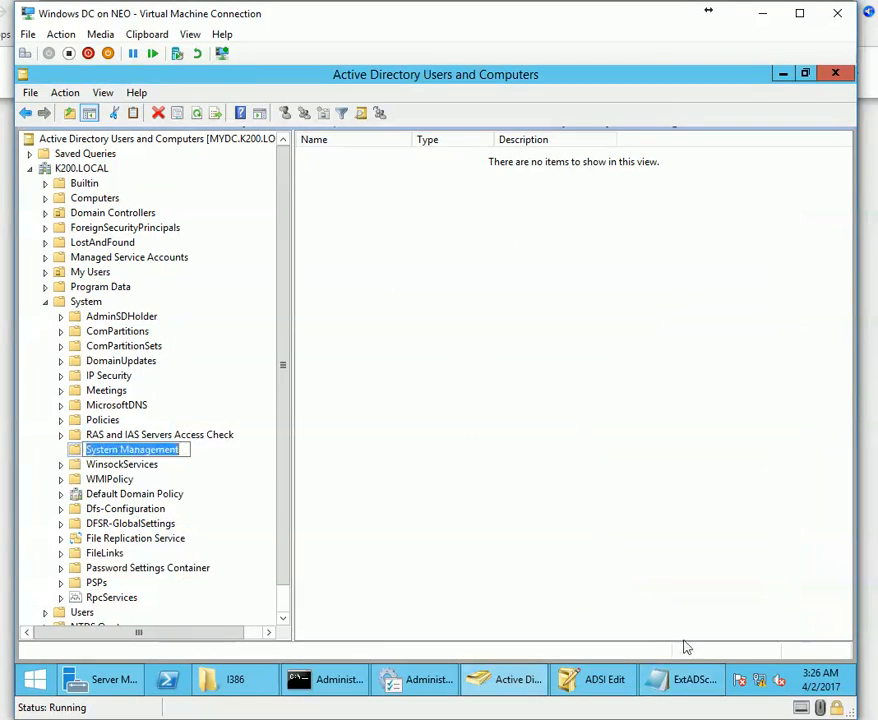
pyautogui.click(686, 679)
pyautogui.moveTo(447, 372); pyautogui.dragTo(637, 343)
pyautogui.moveTo(460, 535); pyautogui.dragTo(453, 521)
pyautogui.moveTo(455, 405); pyautogui.dragTo(555, 417)
pyautogui.click(560, 448)
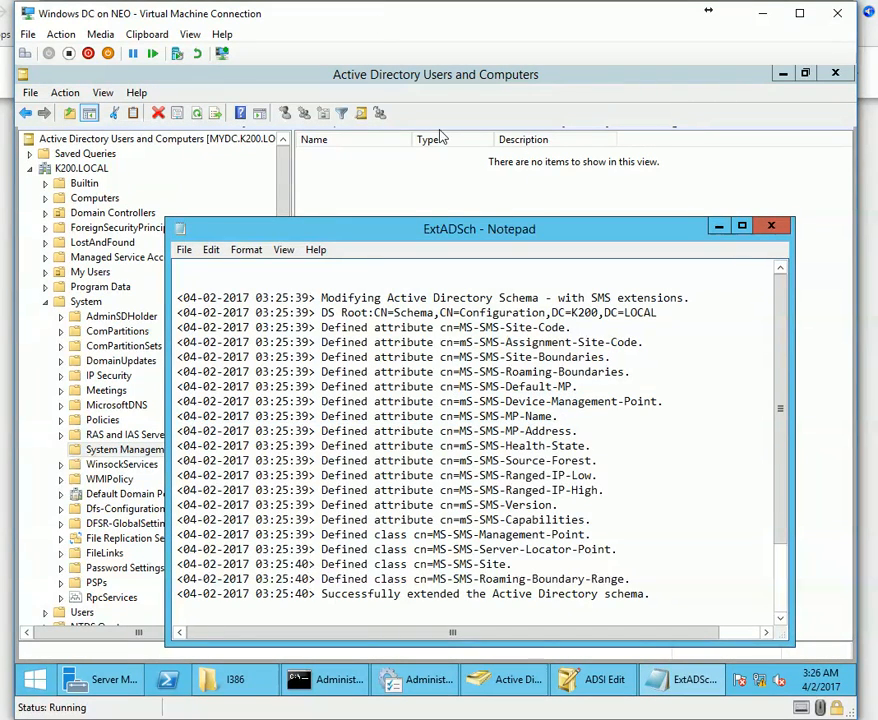
pyautogui.click(268, 194)
pyautogui.rightClick(169, 452)
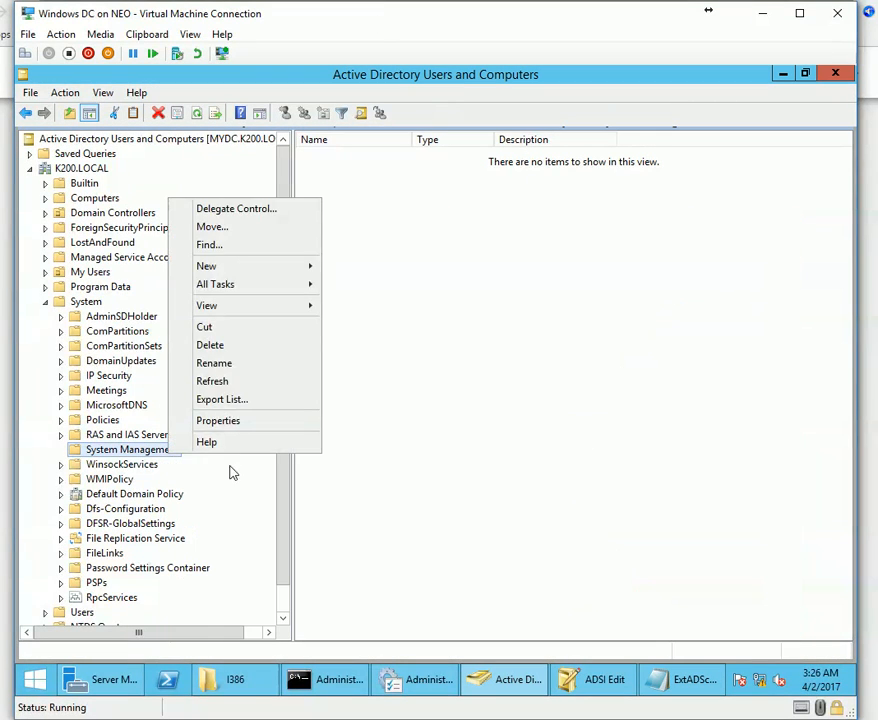
pyautogui.click(459, 622)
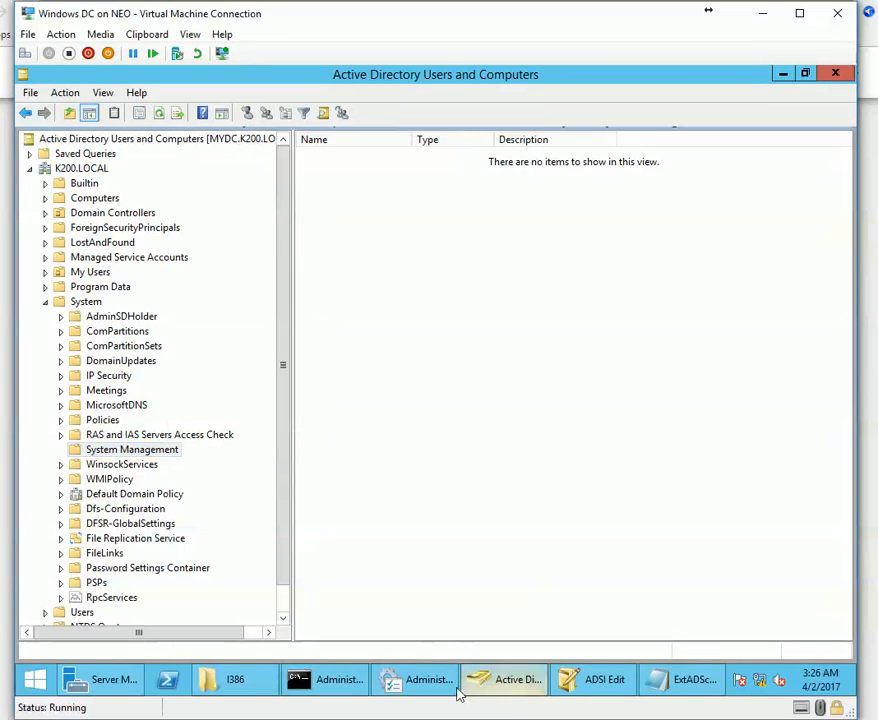
# Collapse the System container and open the My Users container.
pyautogui.click(528, 684)
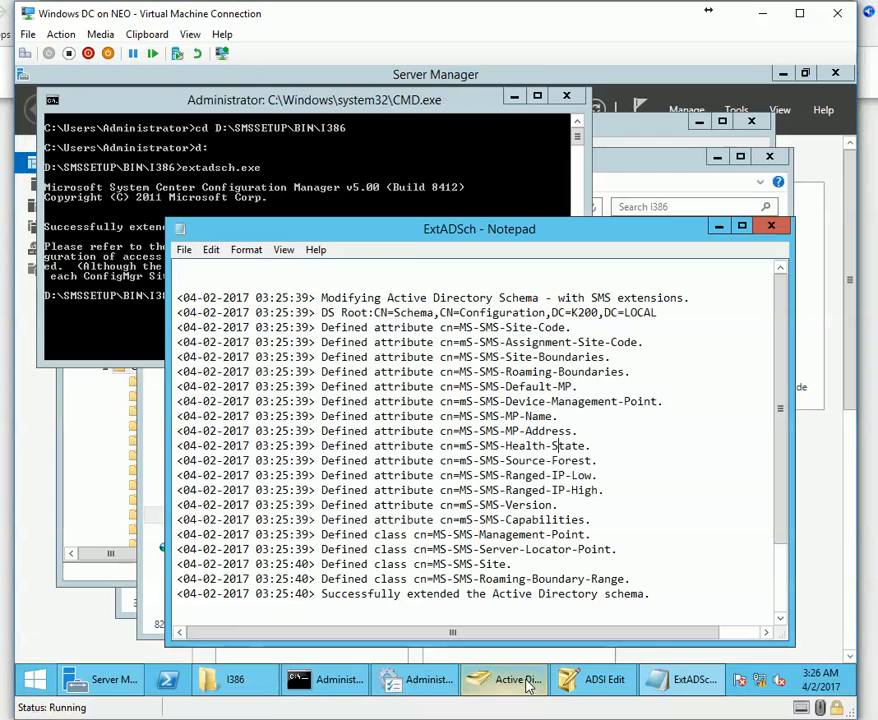
pyautogui.click(524, 684)
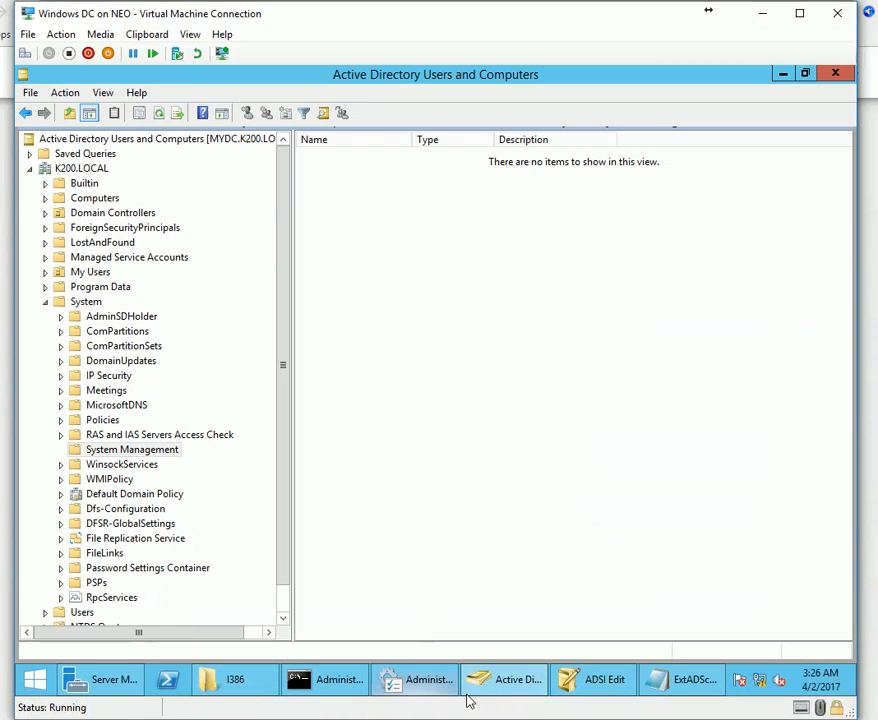
pyautogui.rightClick(92, 456)
pyautogui.click(520, 540)
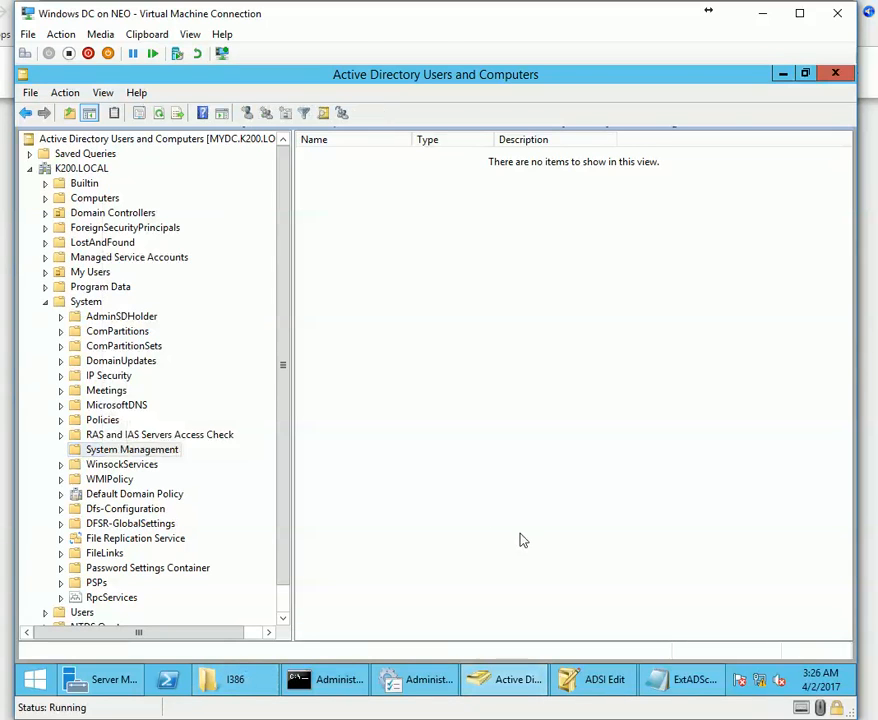
pyautogui.scroll(-1, 131, 600)
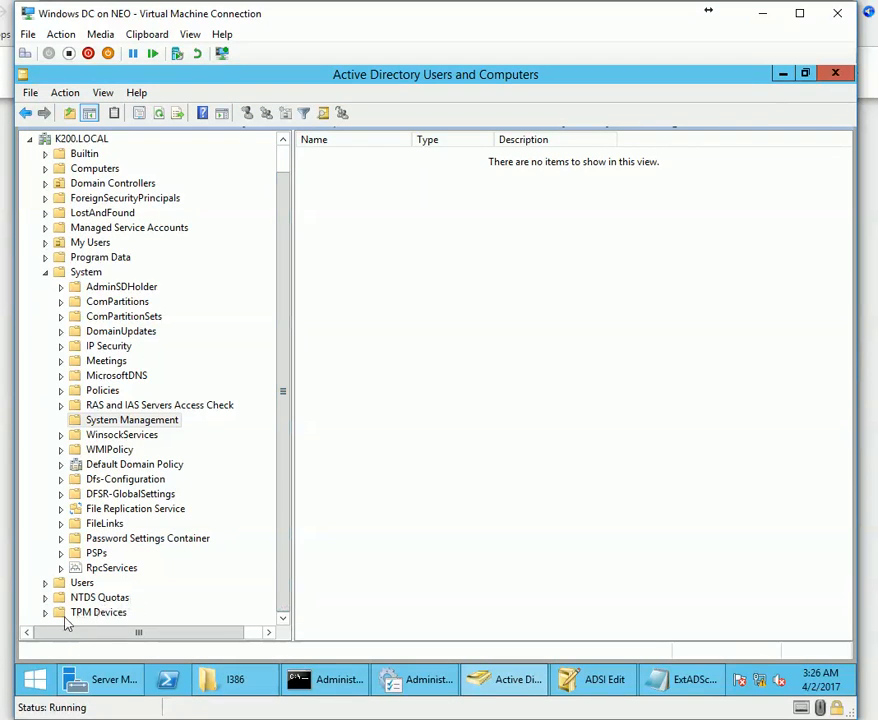
pyautogui.click(45, 273)
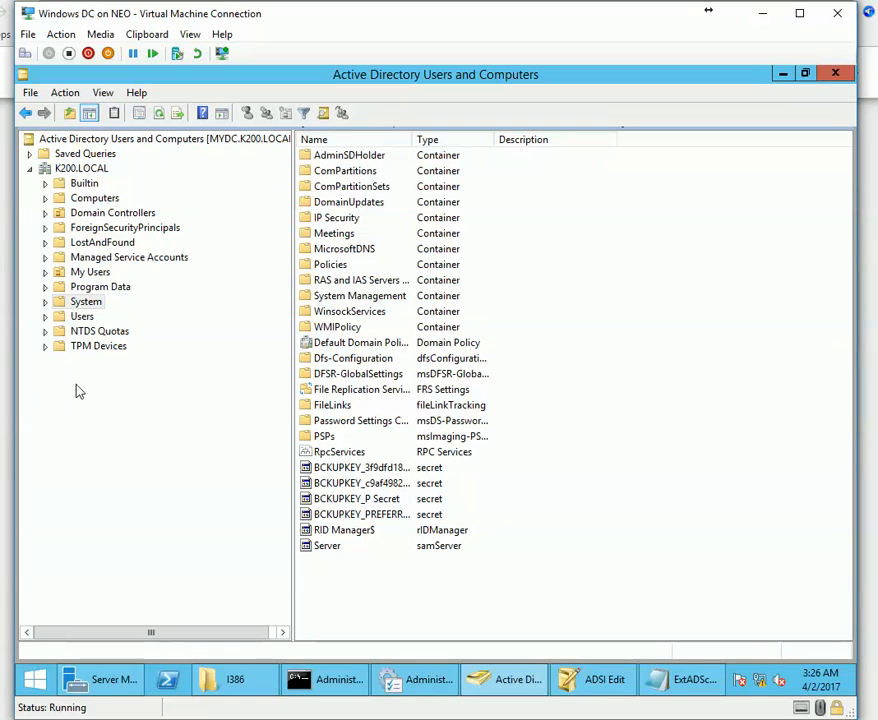
pyautogui.doubleClick(88, 272)
# Create the SCCM_Servers group in My Users and open its properties.
pyautogui.rightClick(364, 273)
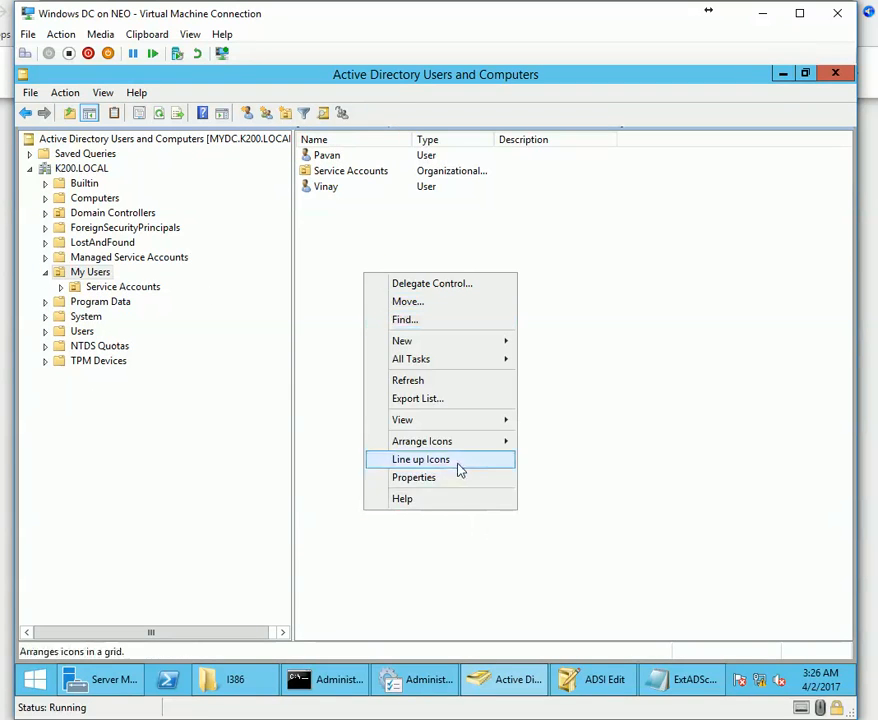
pyautogui.click(264, 117)
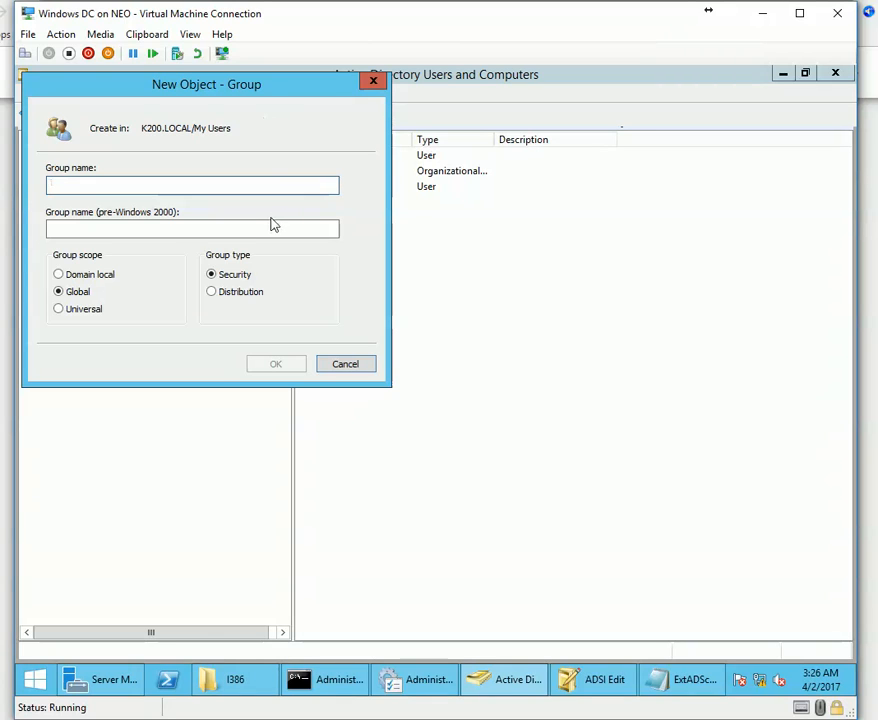
pyautogui.write('SCCM')
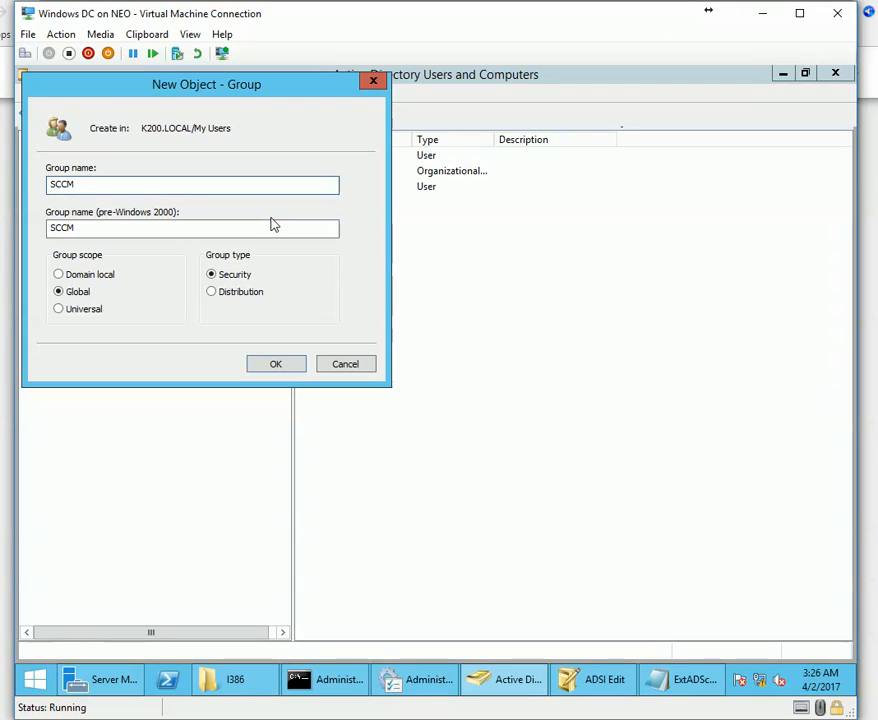
pyautogui.write('_Server')
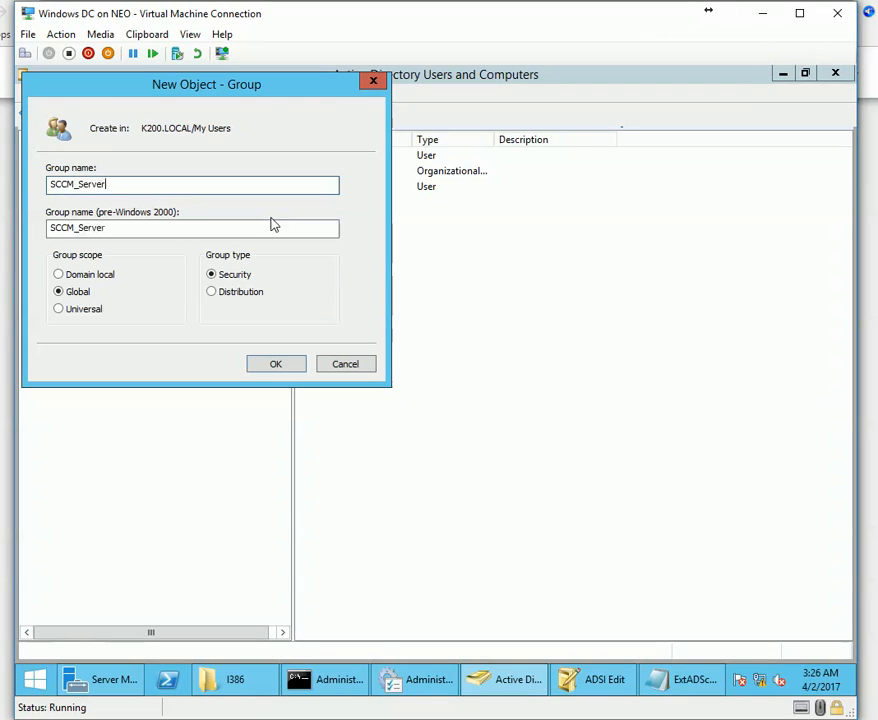
pyautogui.write('s')
pyautogui.press('Return')
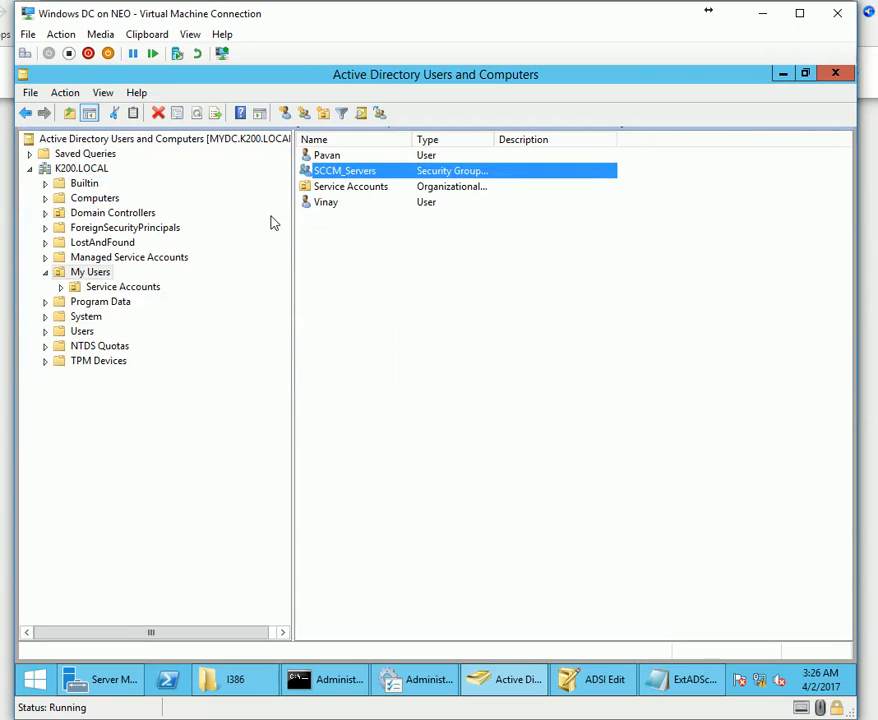
pyautogui.doubleClick(347, 178)
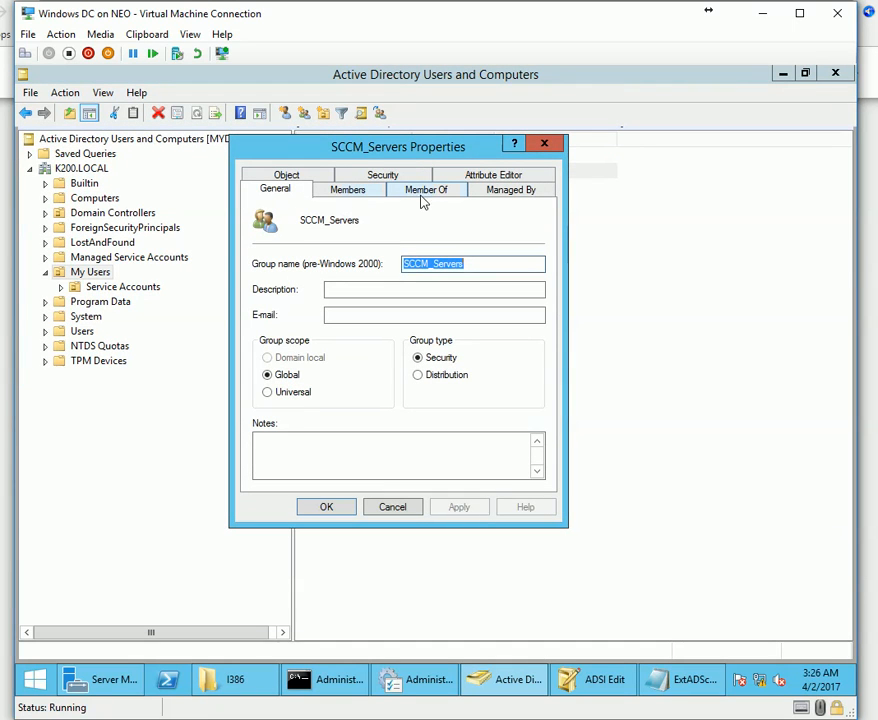
# Begin adding a member to SCCM_Servers using the advanced object search.
pyautogui.click(344, 197)
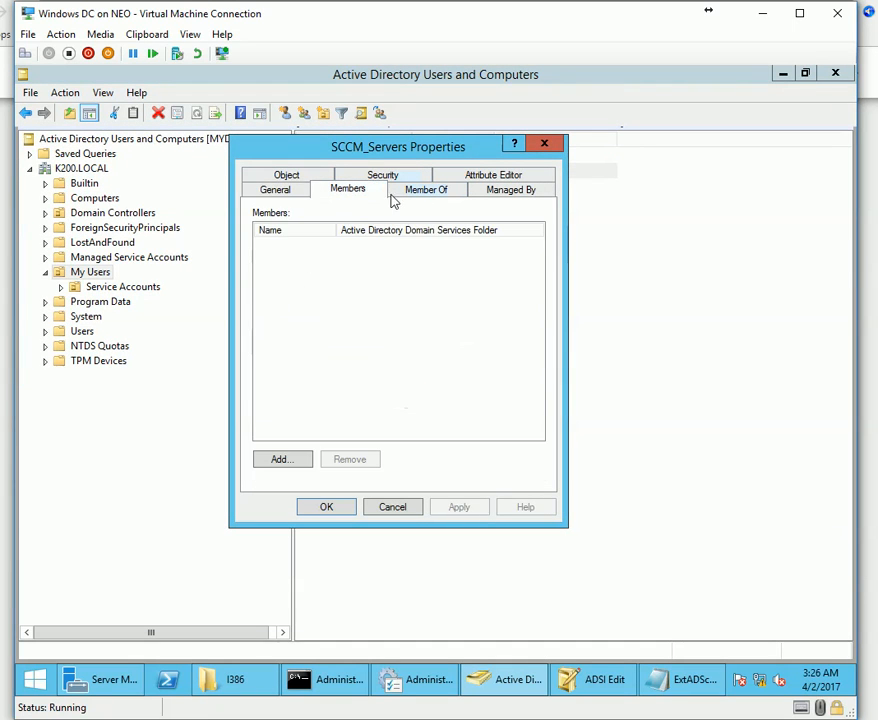
pyautogui.click(275, 460)
pyautogui.click(287, 350)
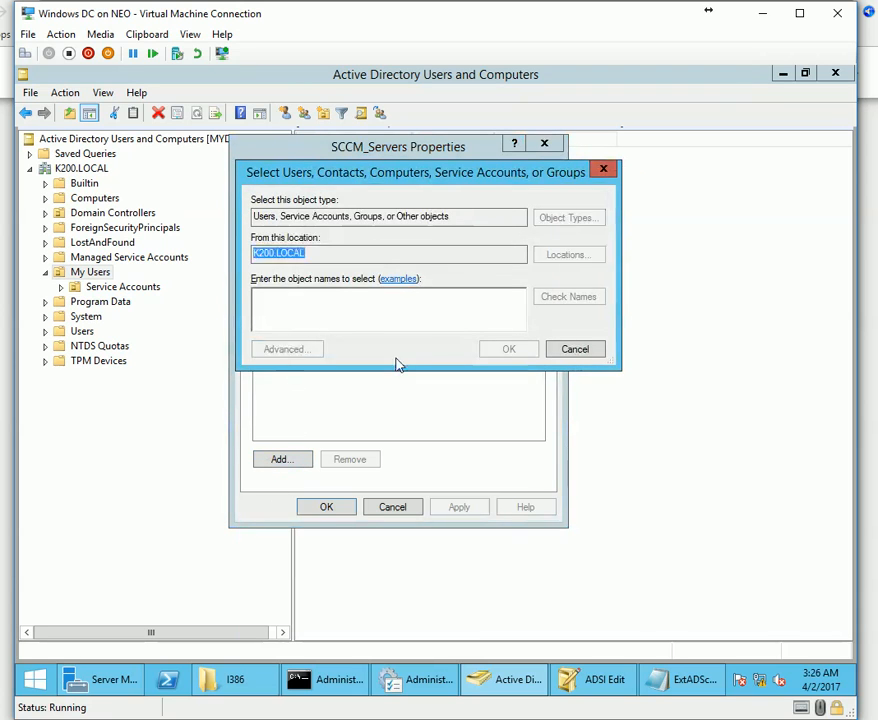
pyautogui.click(630, 350)
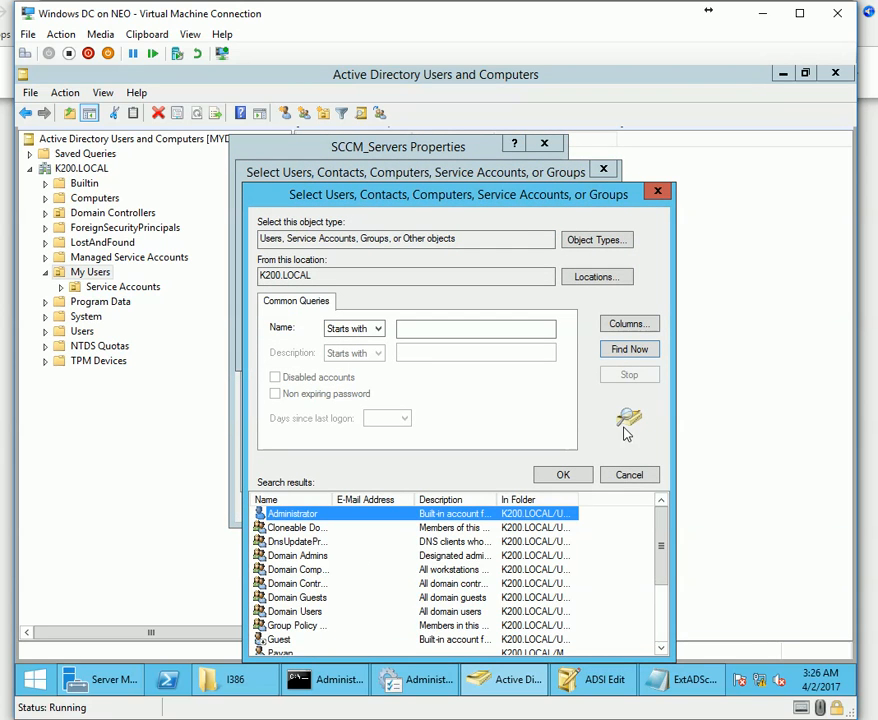
pyautogui.scroll(-3, 290, 585)
pyautogui.scroll(3, 347, 610)
pyautogui.scroll(-3, 303, 613)
# Limit the search object types to Computers only and clear the leftover Administrator name.
pyautogui.click(600, 240)
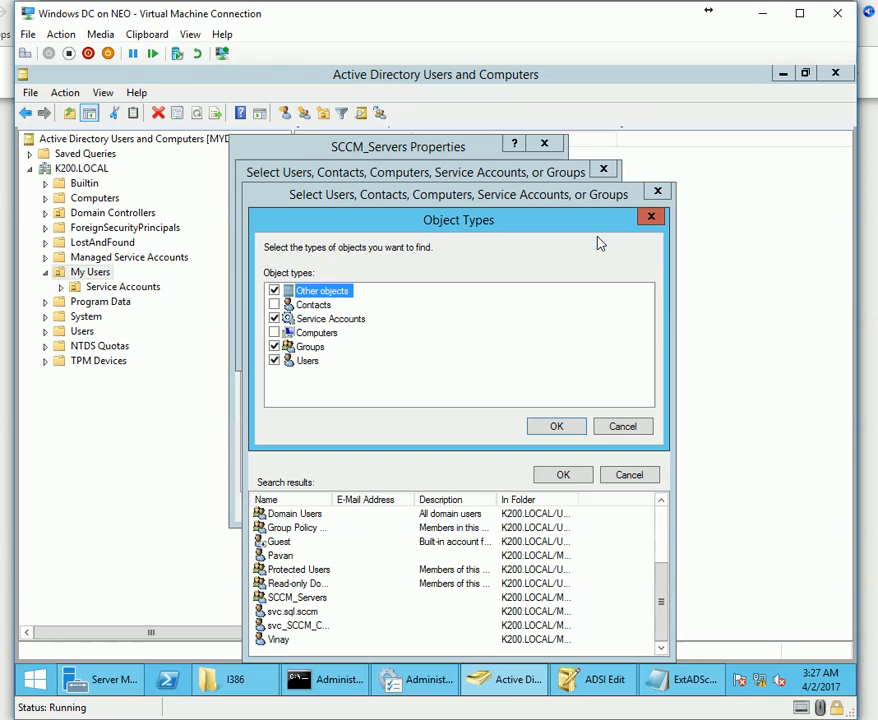
pyautogui.click(274, 360)
pyautogui.click(274, 346)
pyautogui.click(274, 304)
pyautogui.click(274, 318)
pyautogui.click(274, 290)
pyautogui.click(274, 332)
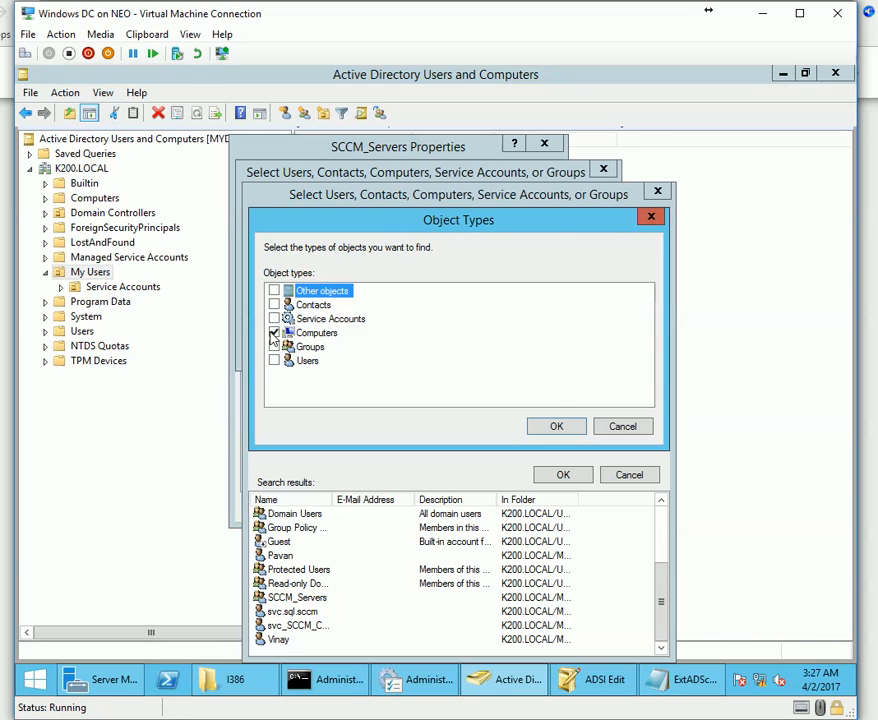
pyautogui.click(556, 426)
pyautogui.click(559, 476)
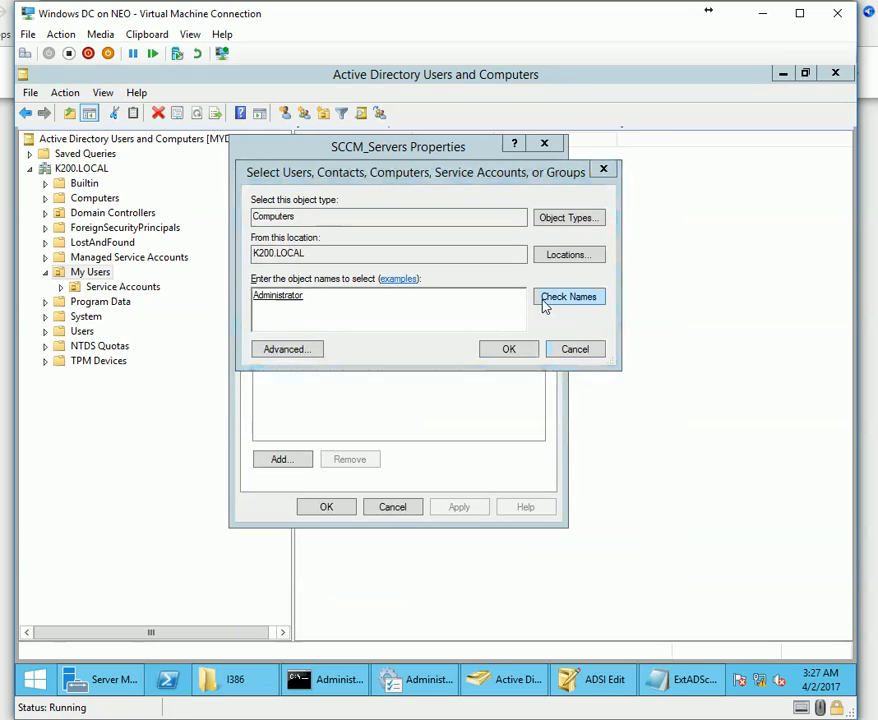
pyautogui.doubleClick(400, 304)
pyautogui.press('BackSpace')
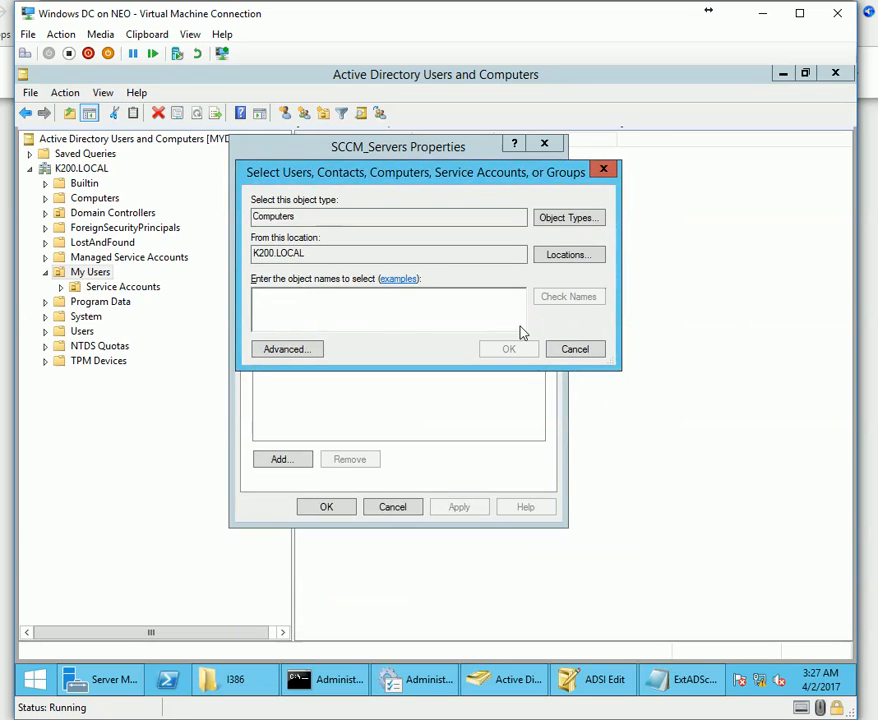
# Find CM-P01 among domain computers, add it to SCCM_Servers, and close the properties.
pyautogui.click(287, 349)
pyautogui.click(630, 349)
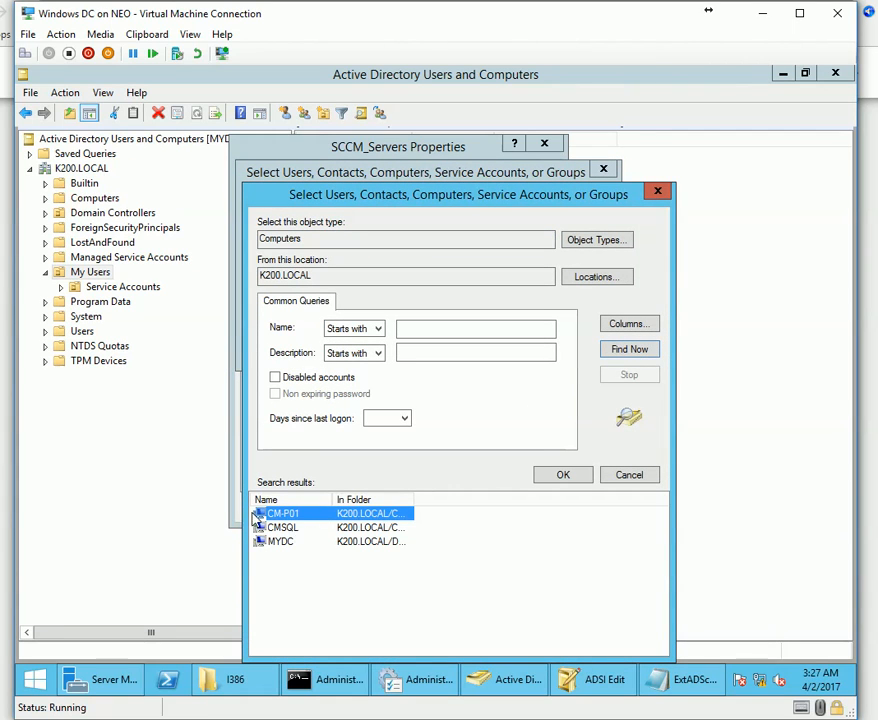
pyautogui.doubleClick(306, 517)
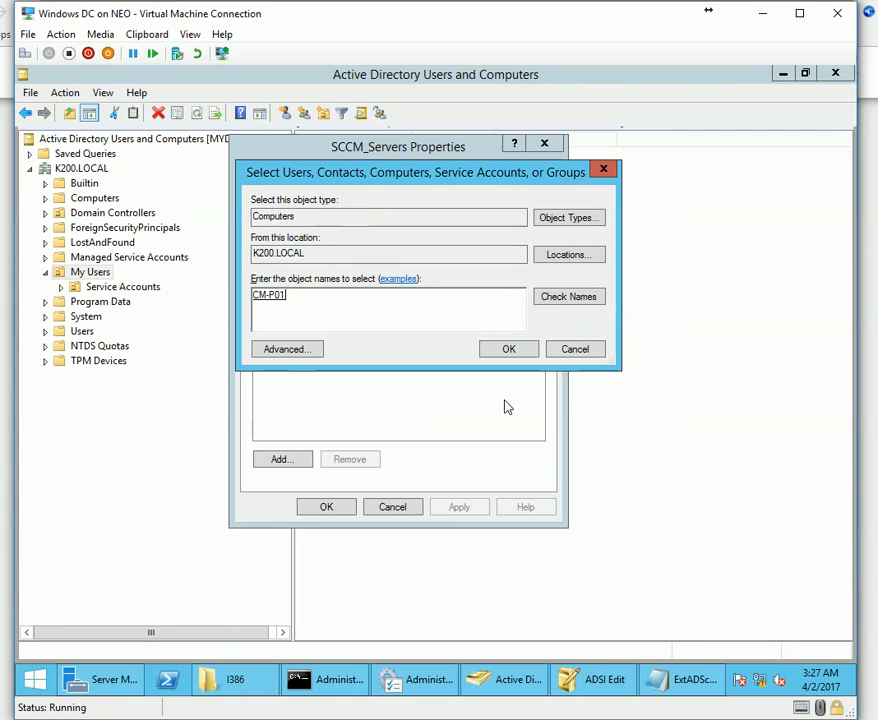
pyautogui.click(522, 353)
pyautogui.click(459, 507)
pyautogui.click(327, 508)
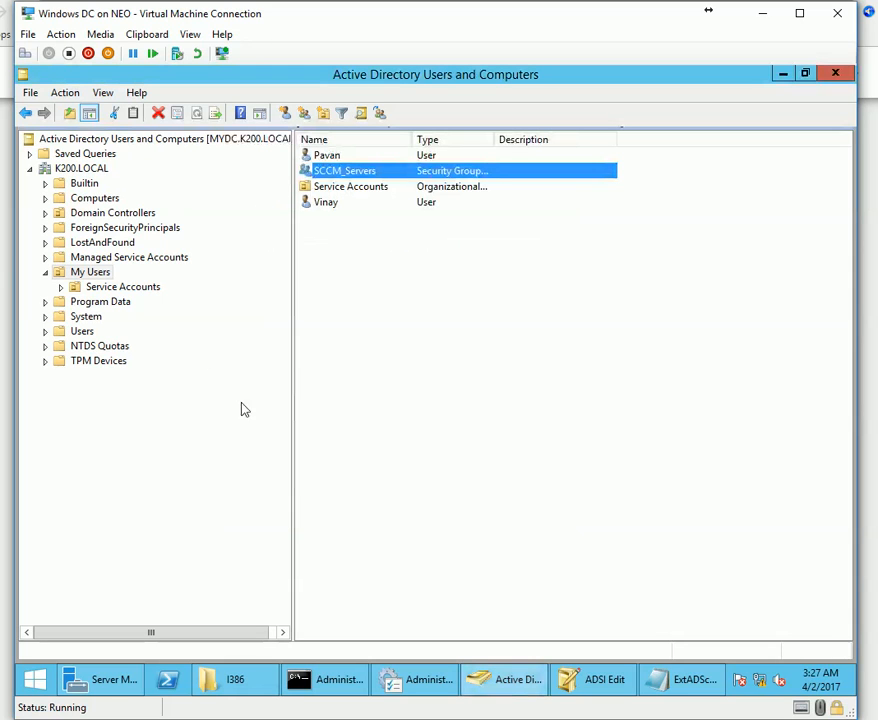
# Open the advanced security settings of the System Management container.
pyautogui.click(45, 316)
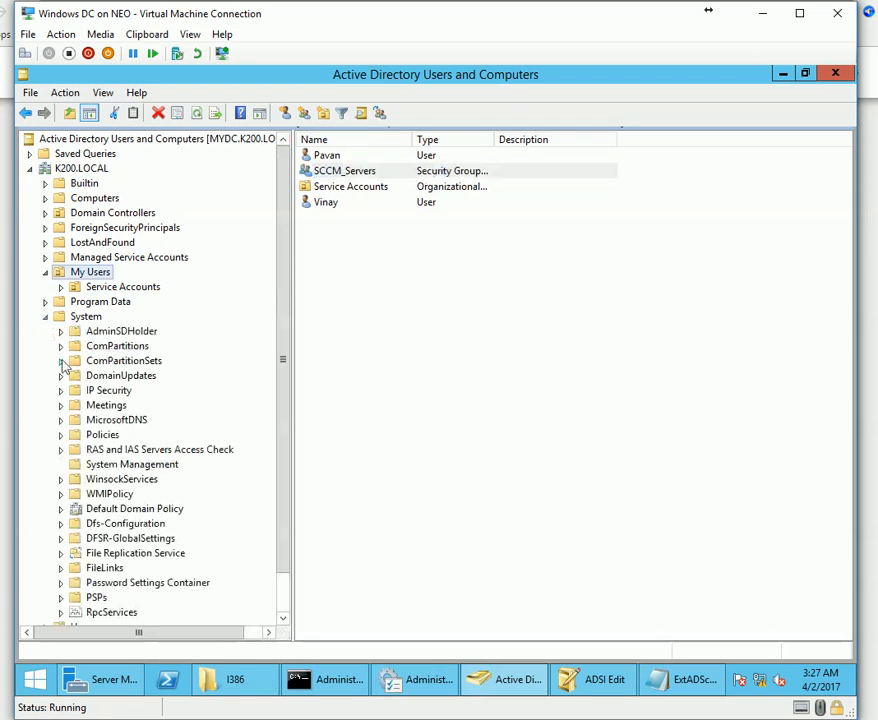
pyautogui.click(120, 465)
pyautogui.rightClick(121, 464)
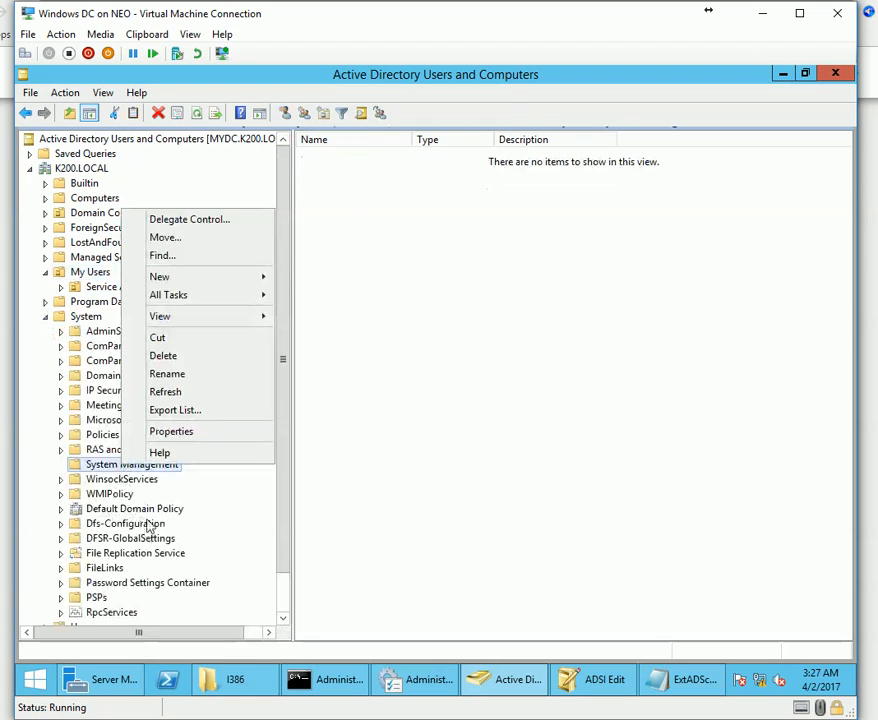
pyautogui.click(193, 434)
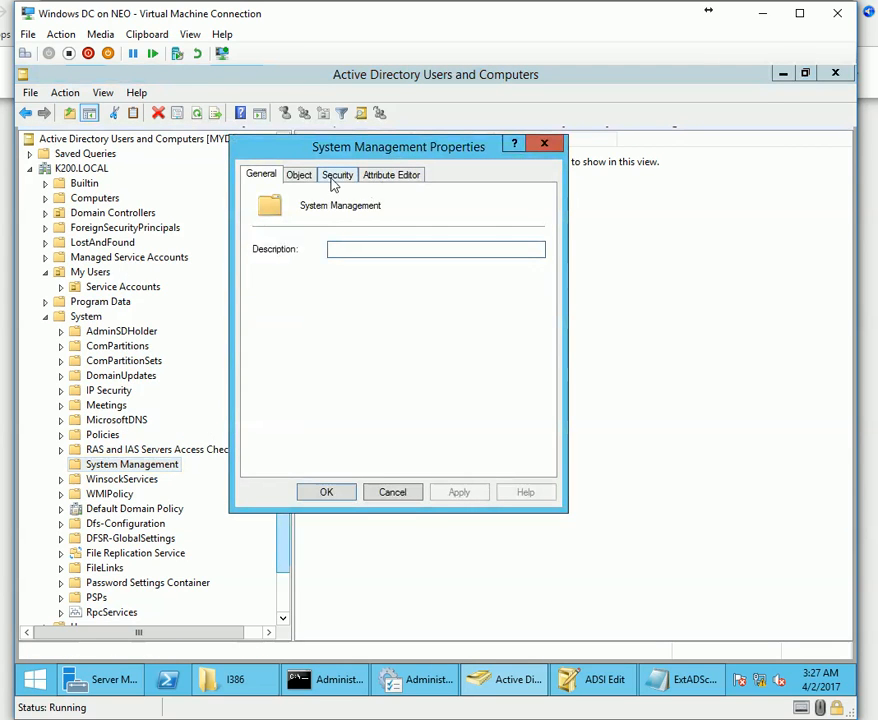
pyautogui.click(334, 177)
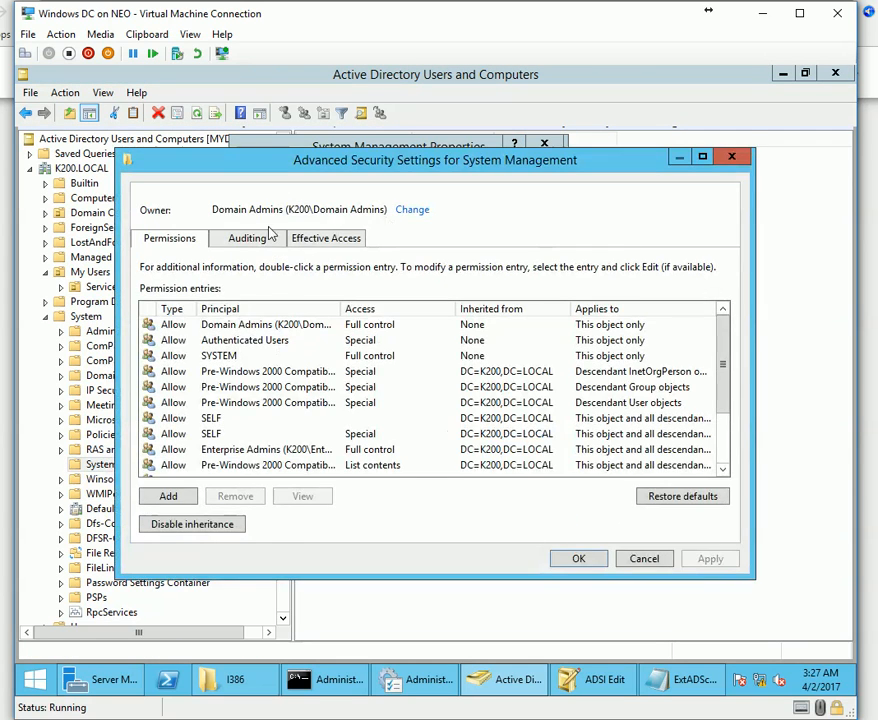
pyautogui.click(244, 244)
pyautogui.click(162, 243)
# Make SCCM_Servers the owner of the System Management container.
pyautogui.click(410, 210)
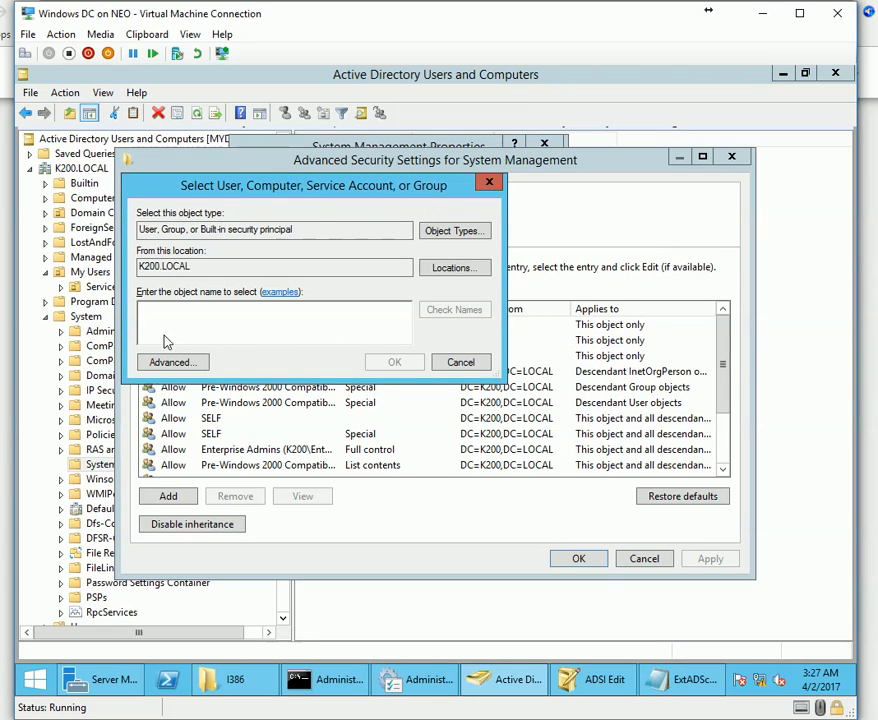
pyautogui.write('sc')
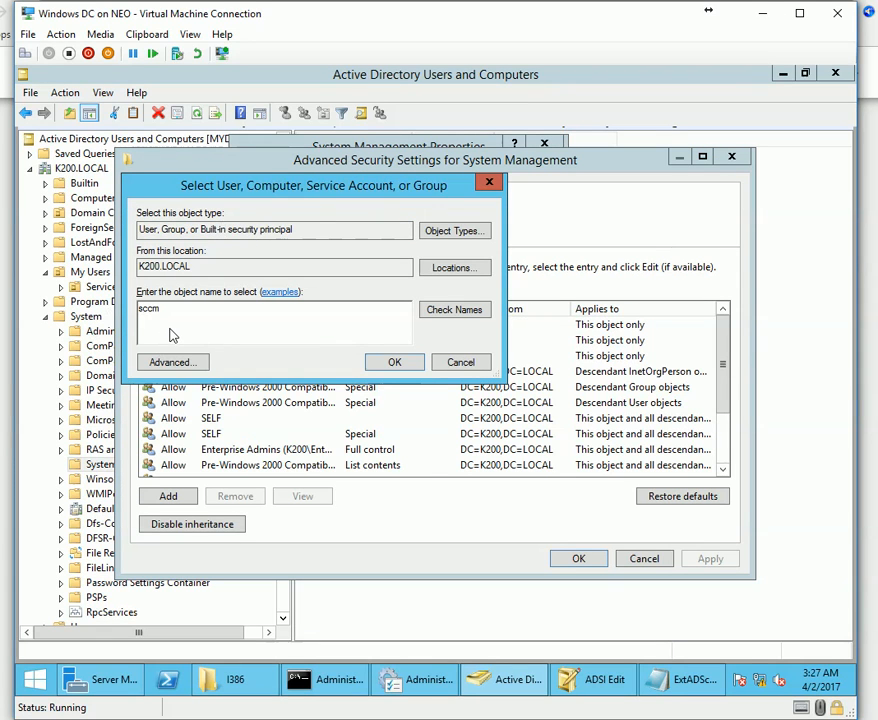
pyautogui.write('cm')
pyautogui.hotkey('alt', 'k')
pyautogui.click(392, 362)
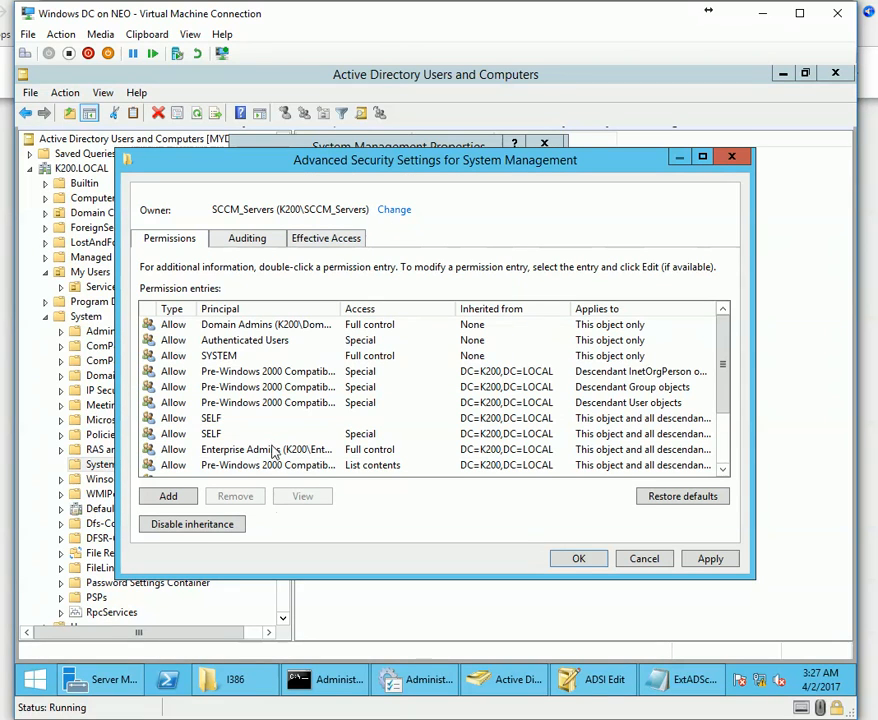
# Browse the existing permission entries such as Authenticated Users and Administrators.
pyautogui.click(253, 404)
pyautogui.scroll(-2, 235, 450)
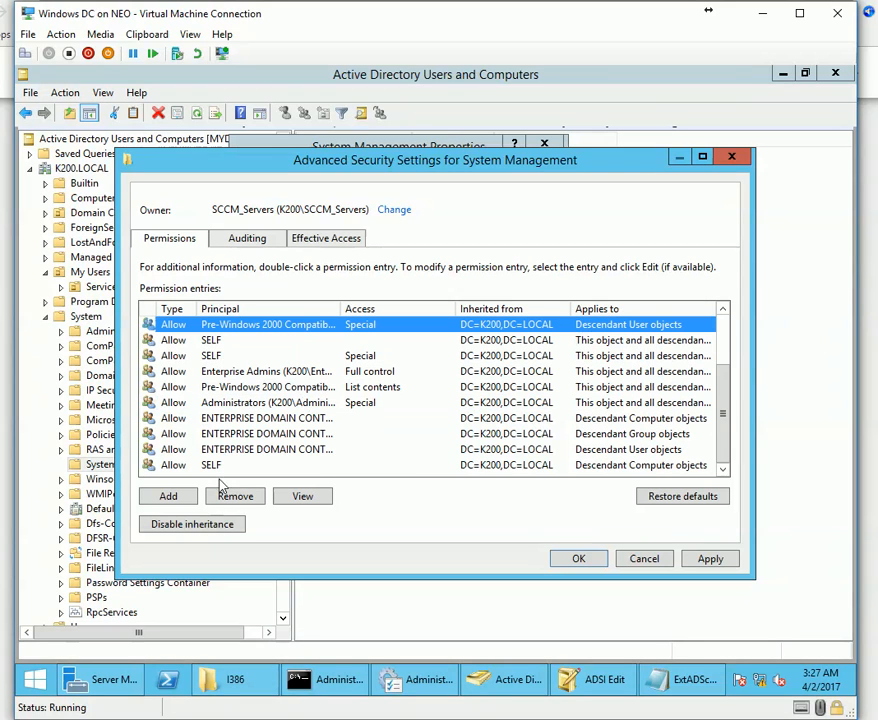
pyautogui.scroll(2, 335, 452)
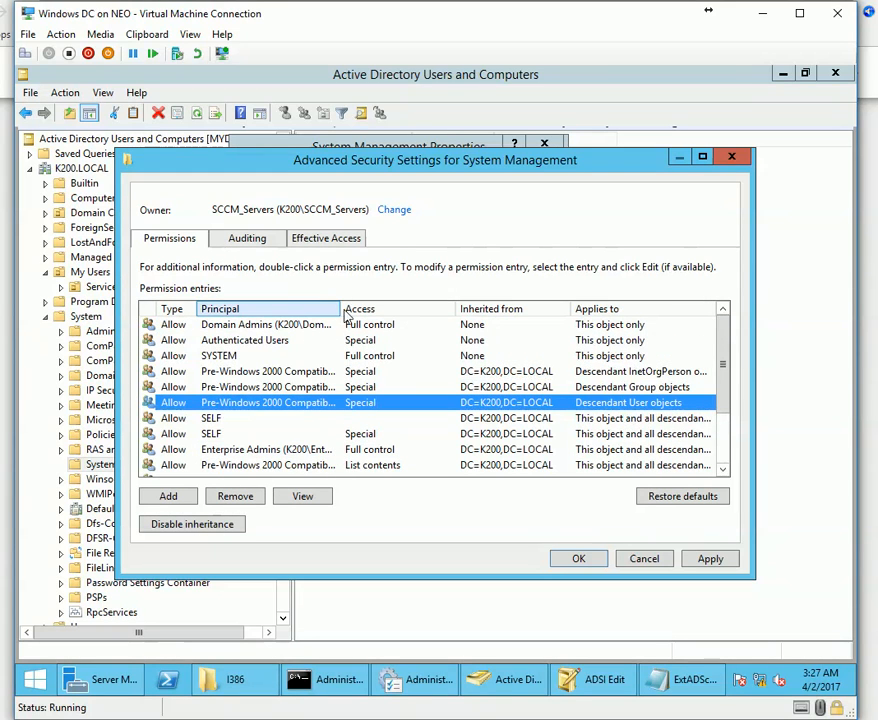
pyautogui.click(394, 209)
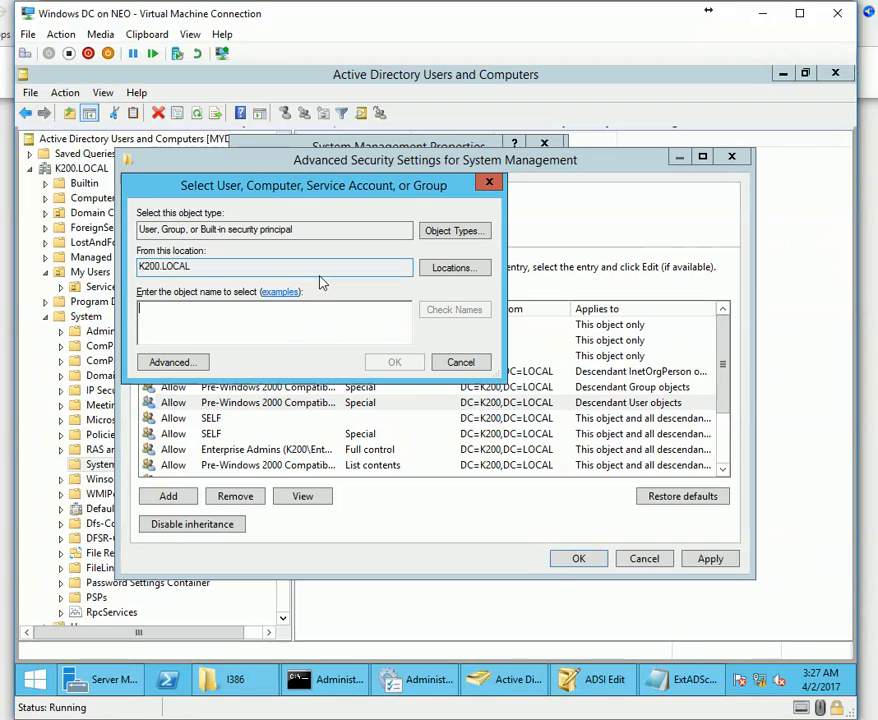
pyautogui.click(172, 362)
pyautogui.click(512, 474)
pyautogui.press('Escape')
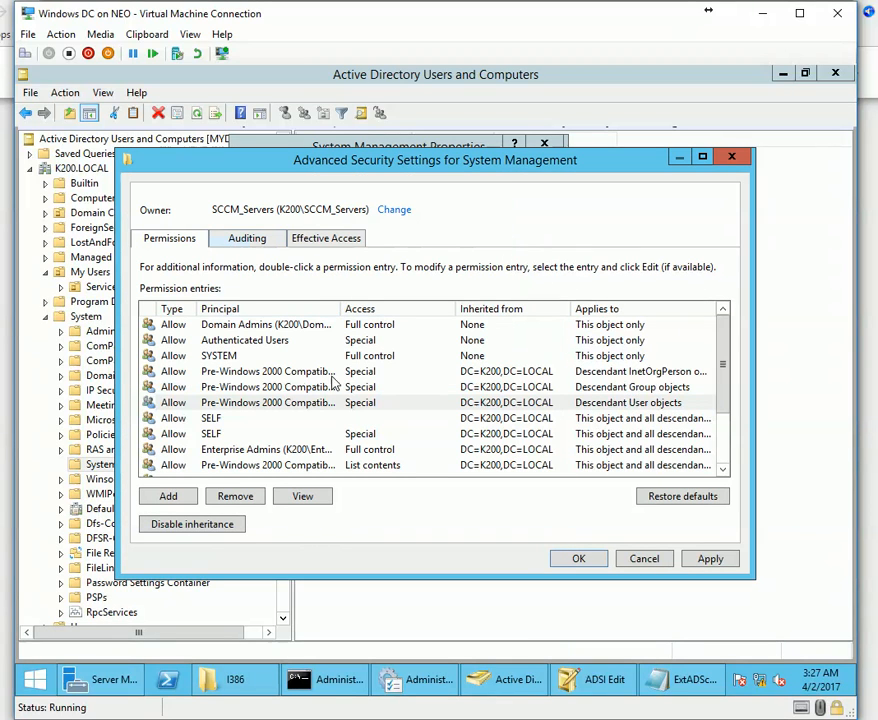
pyautogui.press('Down')
pyautogui.scroll(-2, 335, 421)
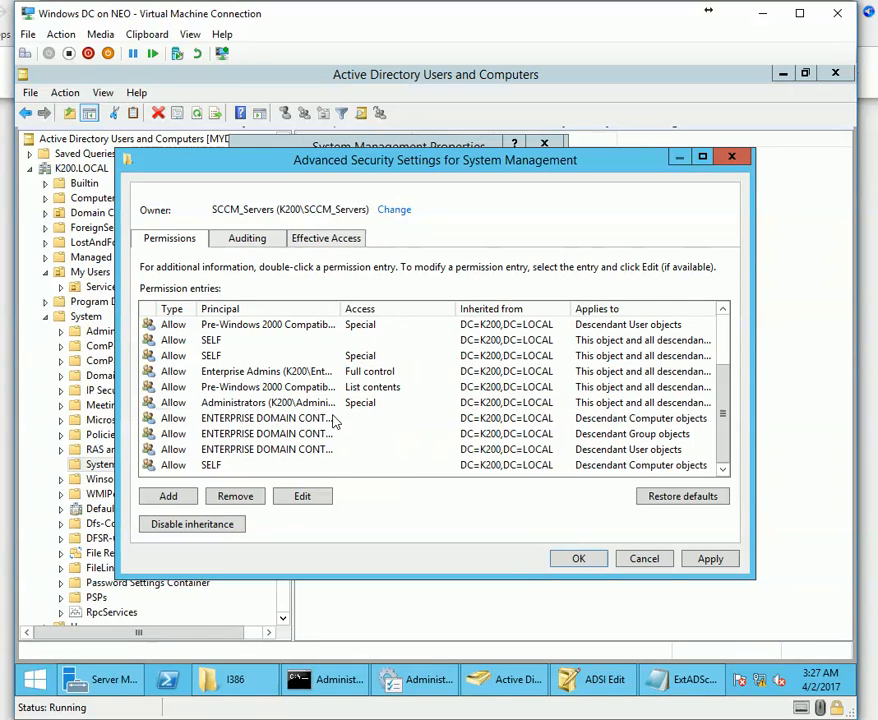
pyautogui.click(245, 403)
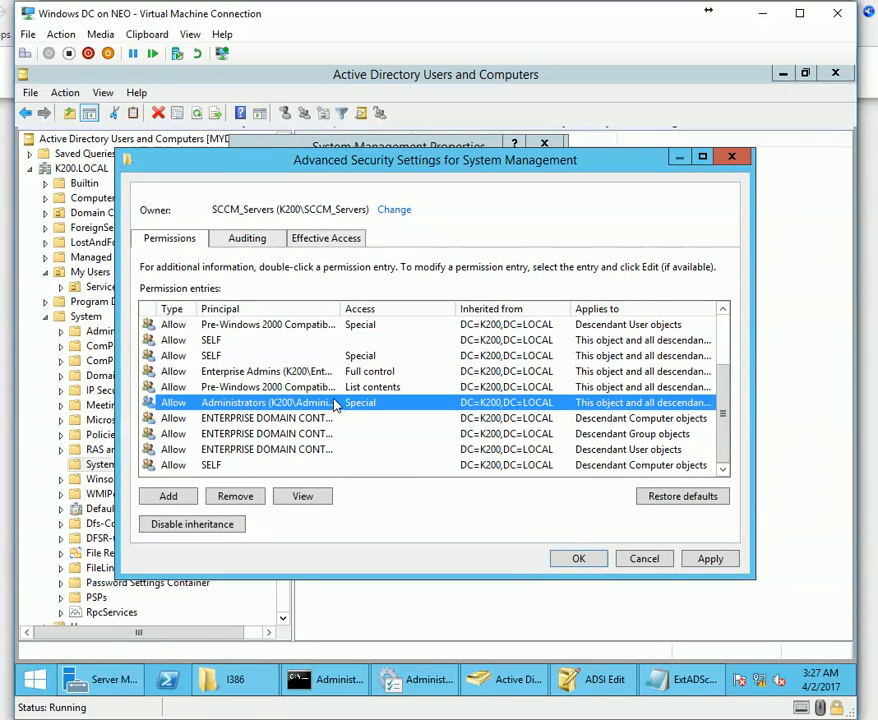
pyautogui.moveTo(340, 308); pyautogui.dragTo(487, 308)
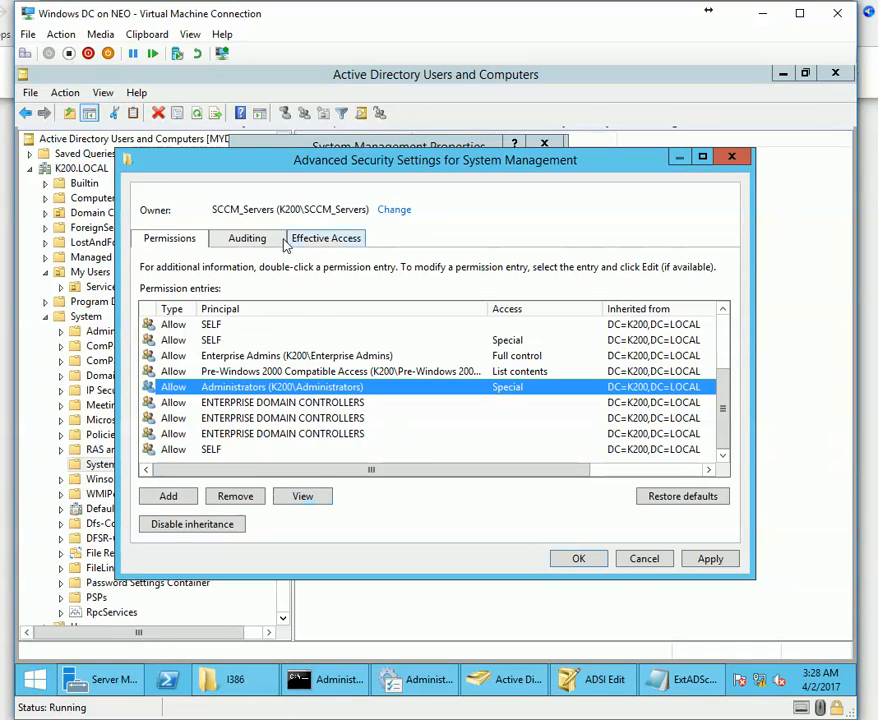
# Check SCCM_Servers' effective access on System Management, including the Full control result.
pyautogui.click(345, 238)
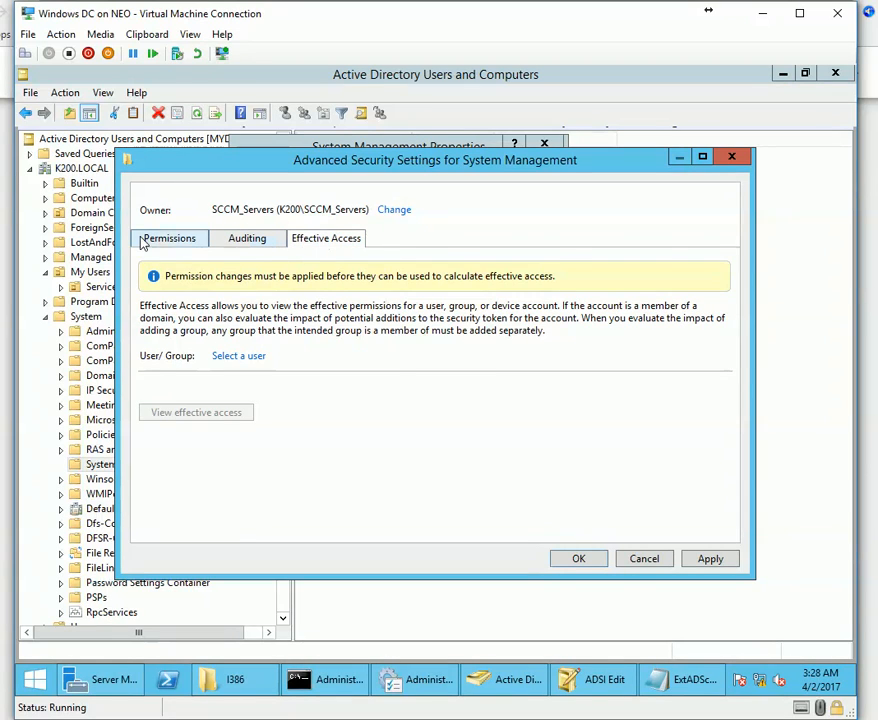
pyautogui.click(150, 243)
pyautogui.click(340, 240)
pyautogui.click(240, 357)
pyautogui.write('s')
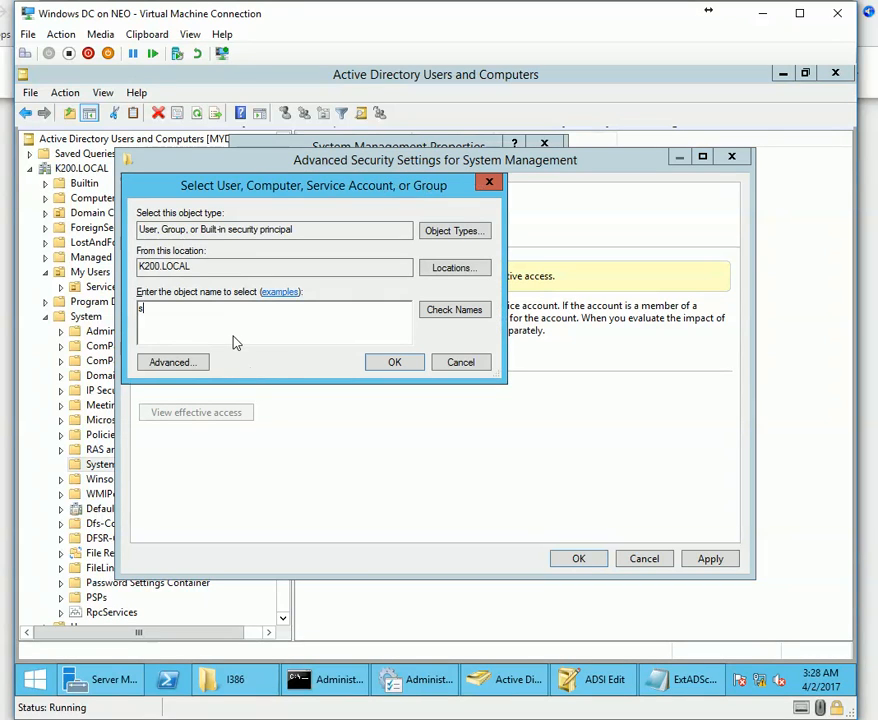
pyautogui.write('ccm')
pyautogui.hotkey('alt', 'c')
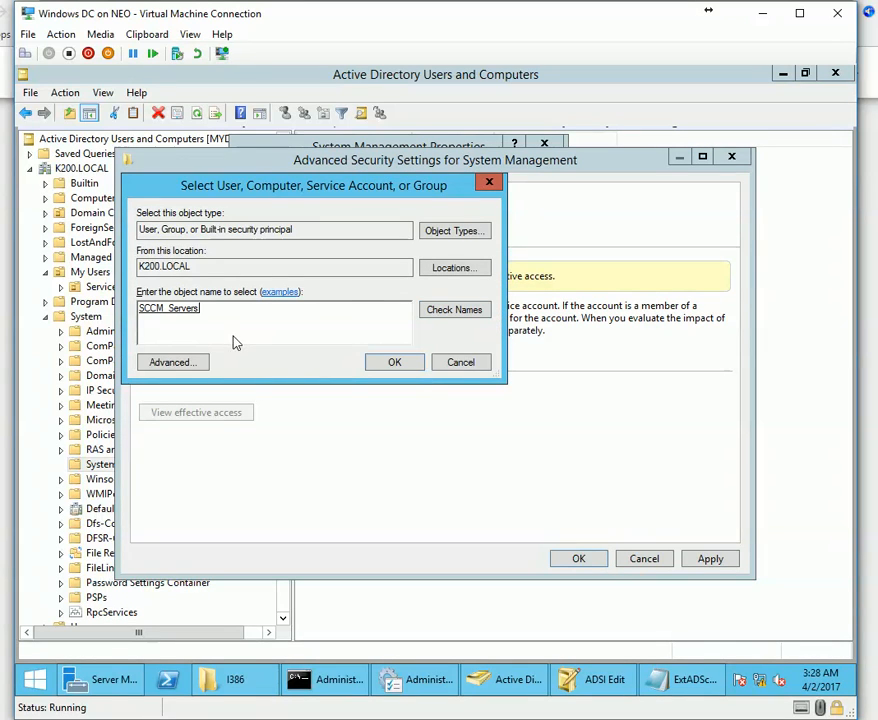
pyautogui.click(376, 365)
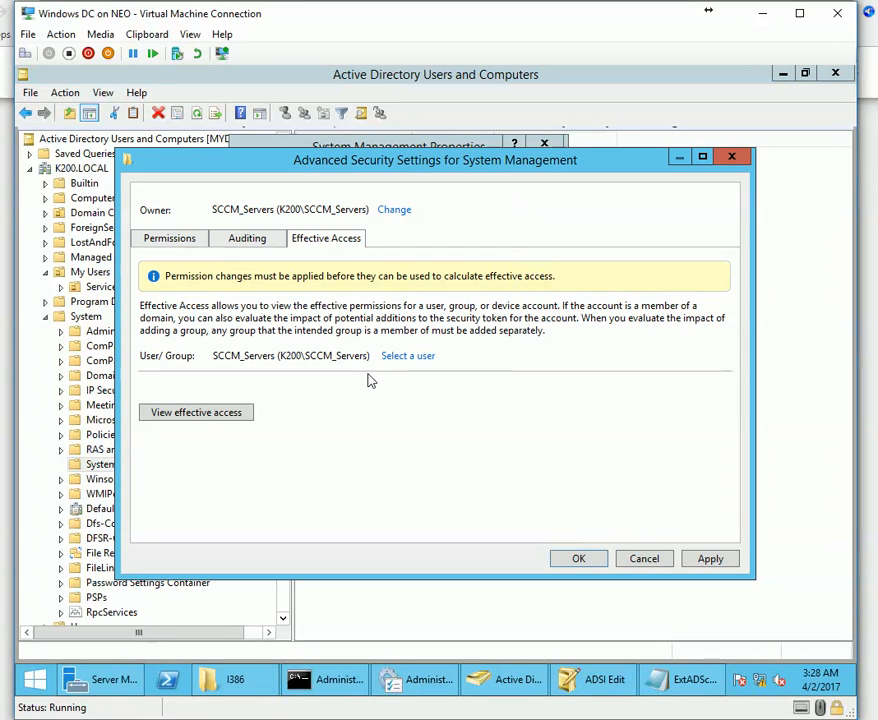
pyautogui.click(178, 416)
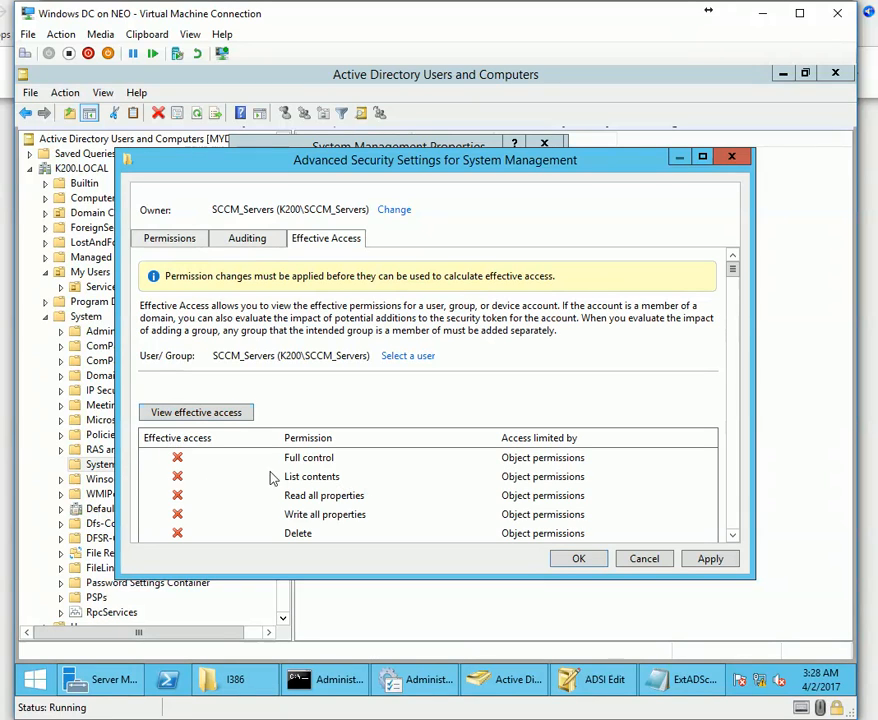
pyautogui.click(209, 464)
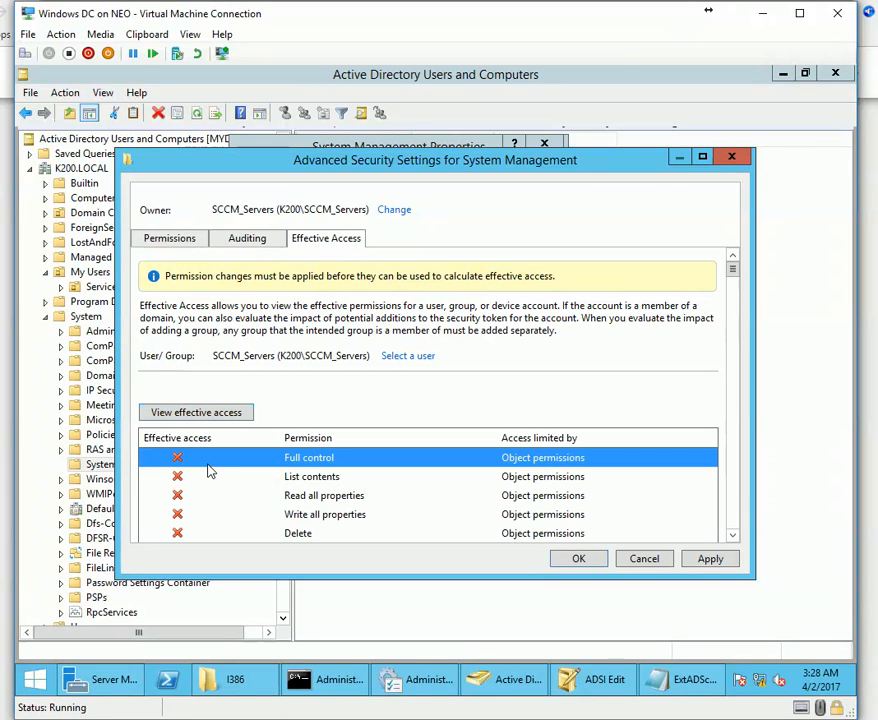
pyautogui.click(168, 417)
# Glance at the auditing entries, close advanced settings, and start a new permission entry.
pyautogui.click(410, 356)
pyautogui.click(456, 360)
pyautogui.click(243, 241)
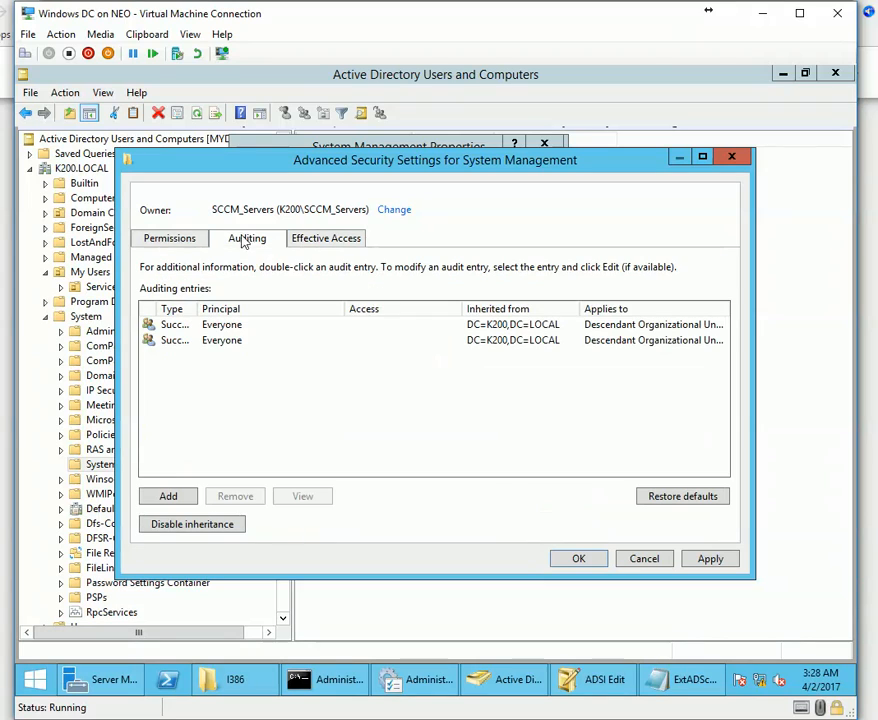
pyautogui.click(146, 237)
pyautogui.click(644, 560)
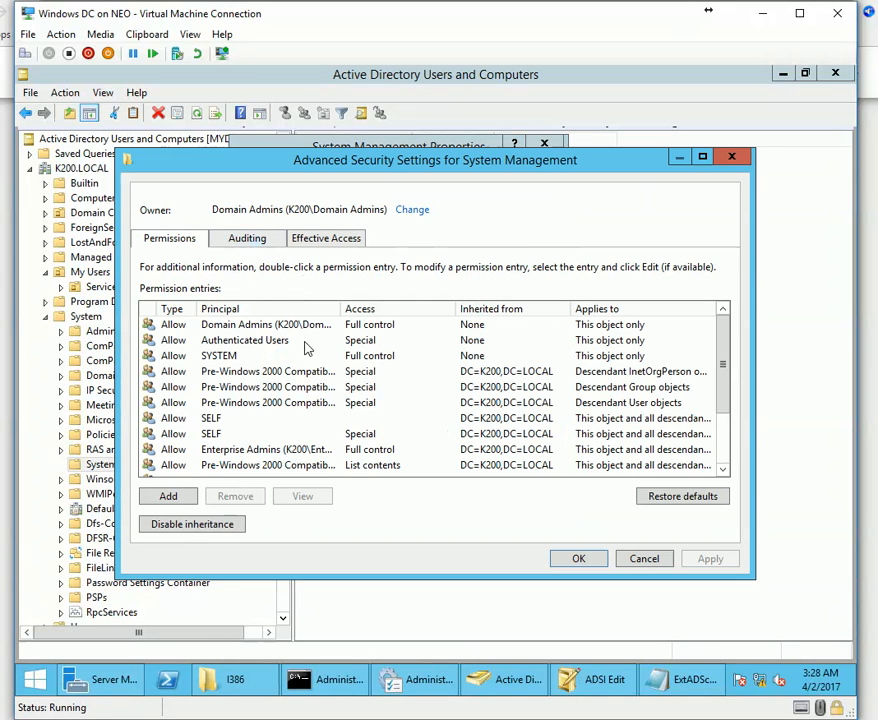
pyautogui.click(168, 497)
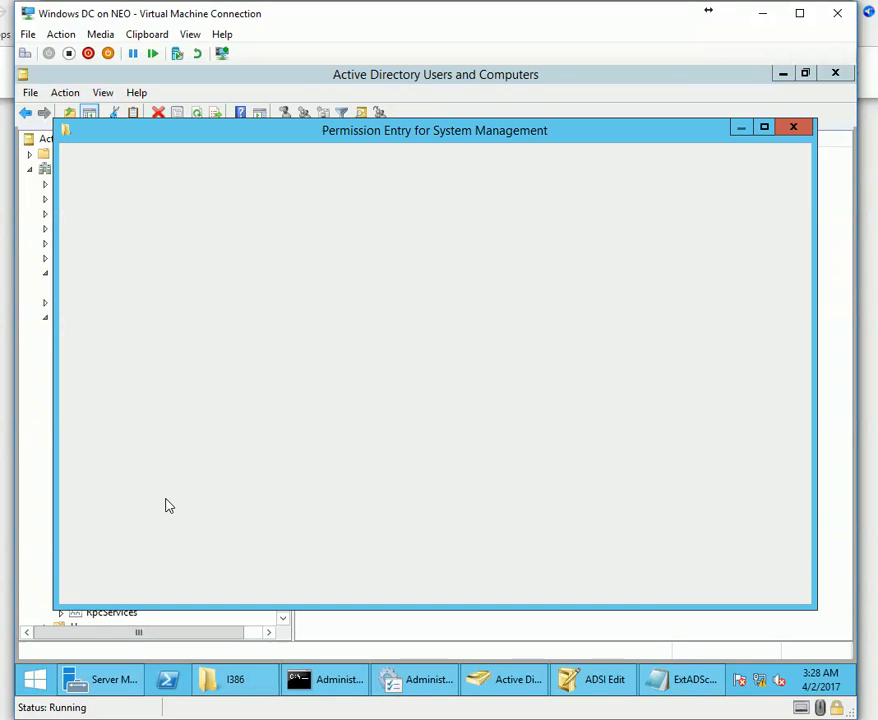
# Add a permission entry giving SCCM_Servers Full control on System Management and apply it.
pyautogui.click(196, 176)
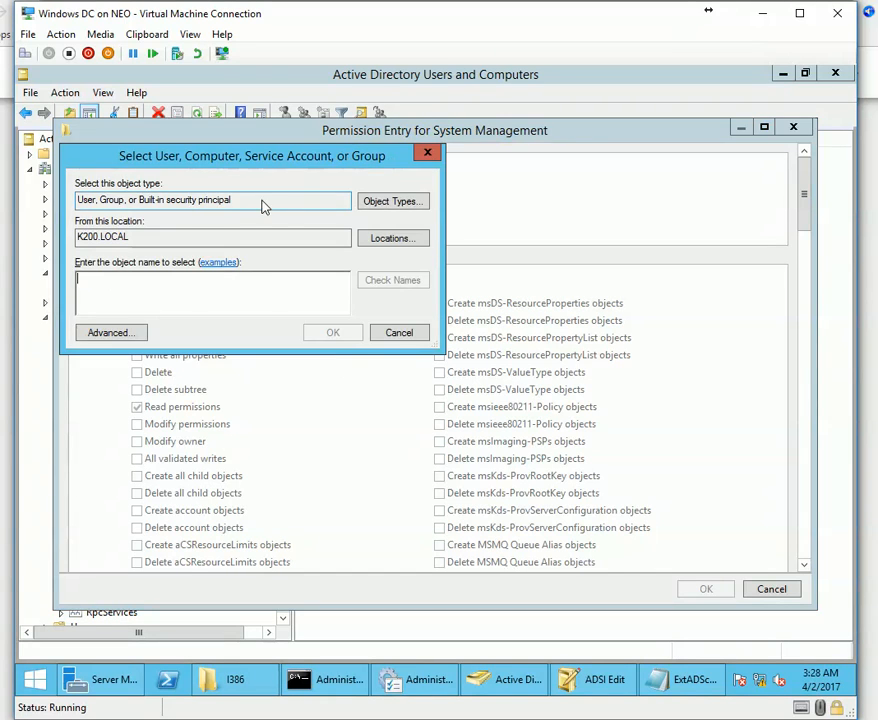
pyautogui.press('Escape')
pyautogui.press('Escape')
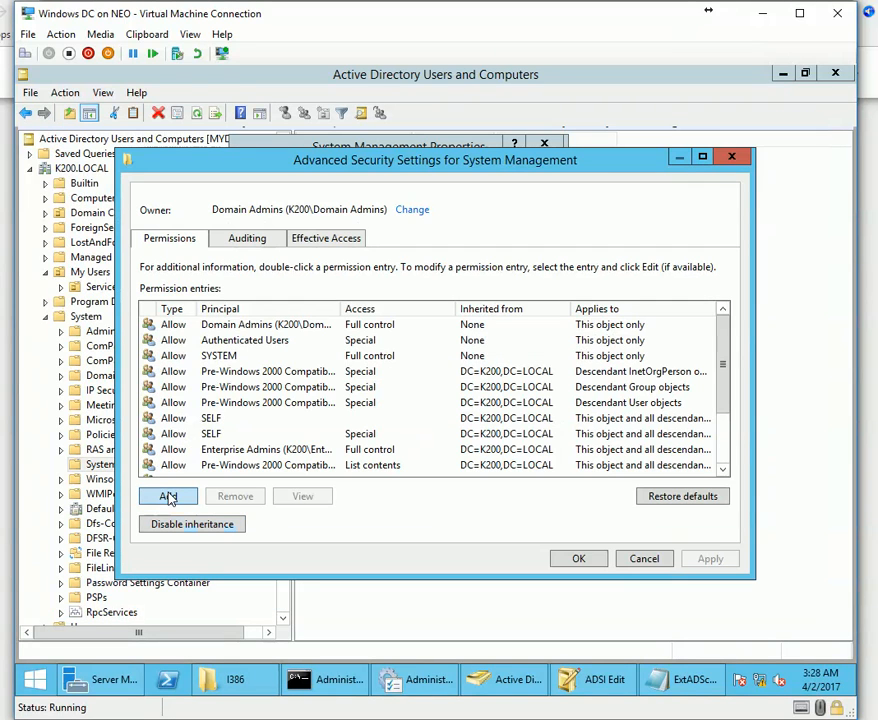
pyautogui.click(168, 497)
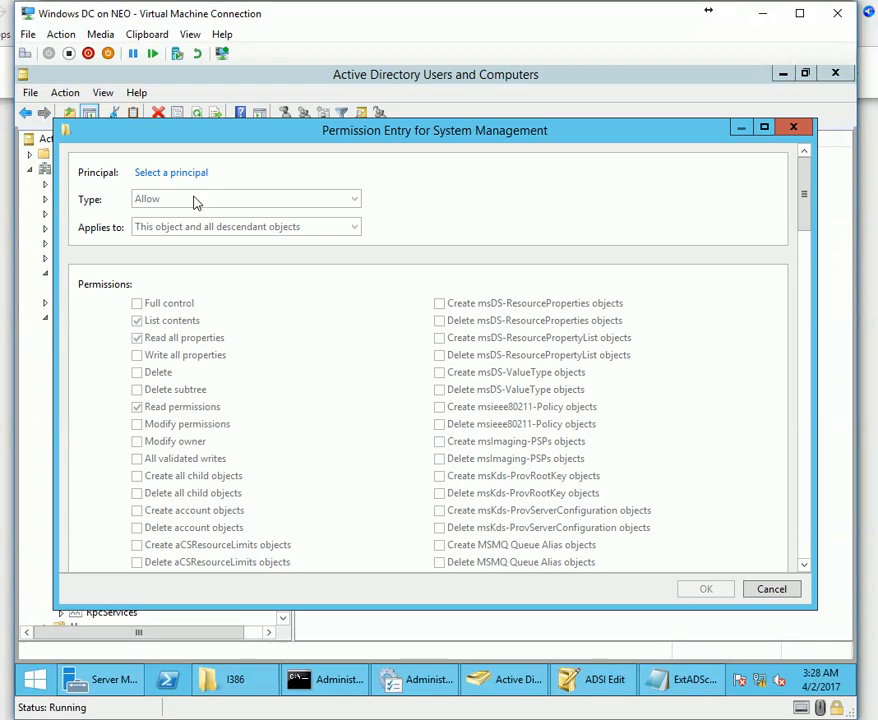
pyautogui.click(190, 173)
pyautogui.write('sccm_')
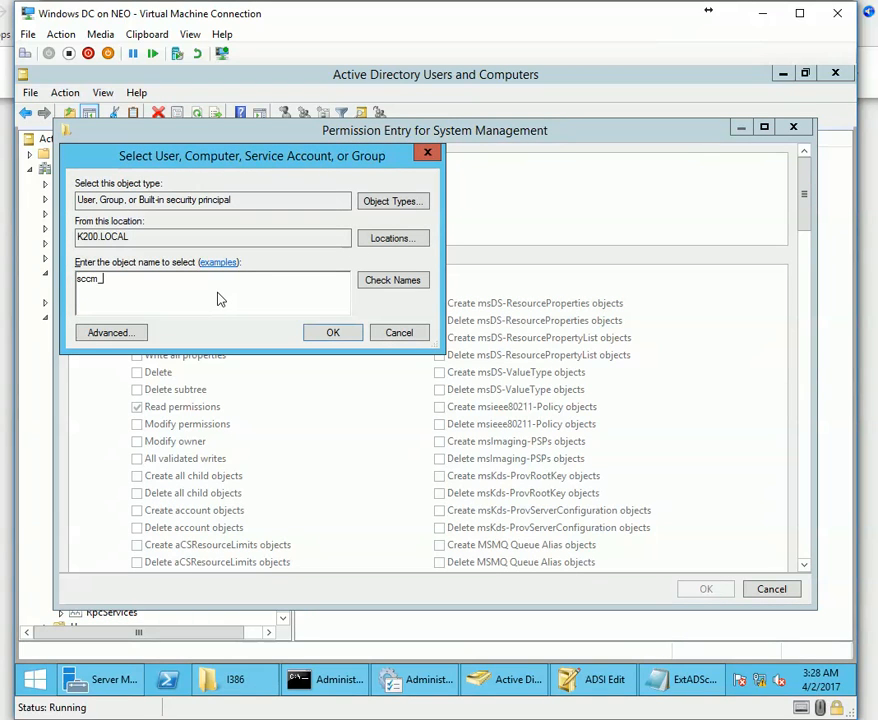
pyautogui.hotkey('alt', 'k')
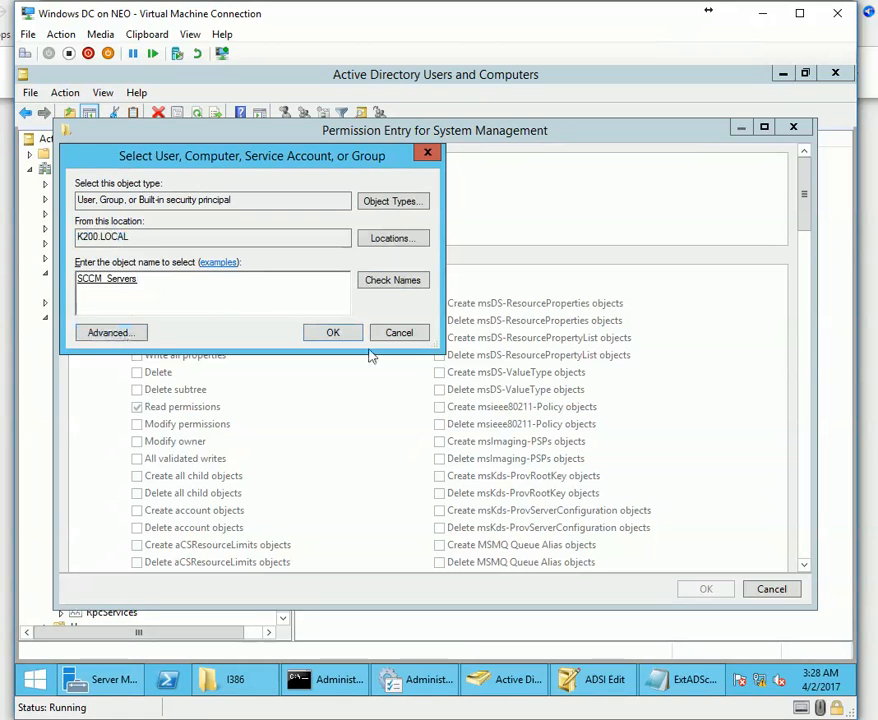
pyautogui.click(333, 333)
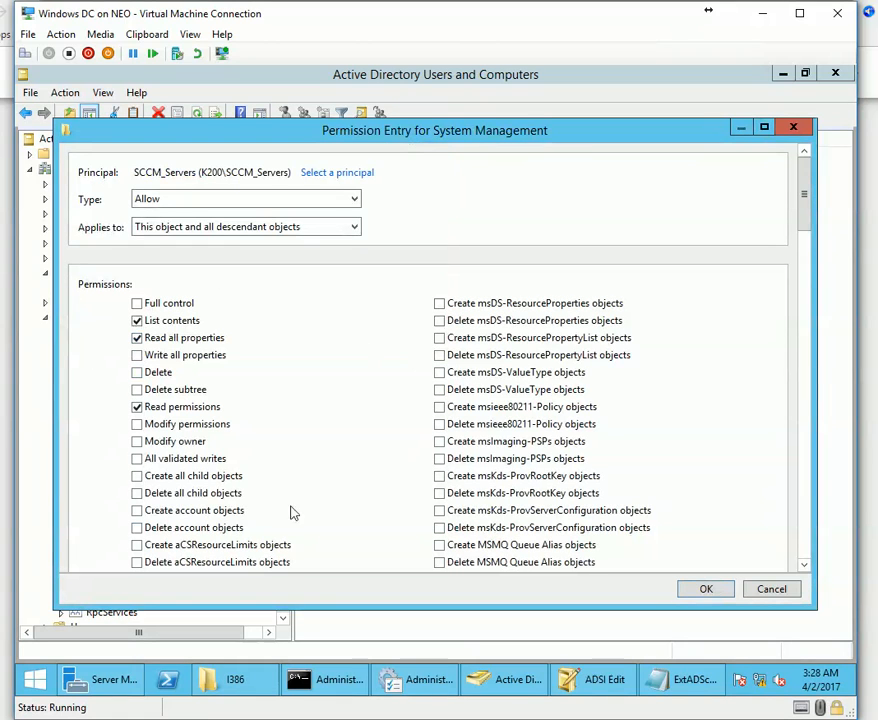
pyautogui.click(137, 303)
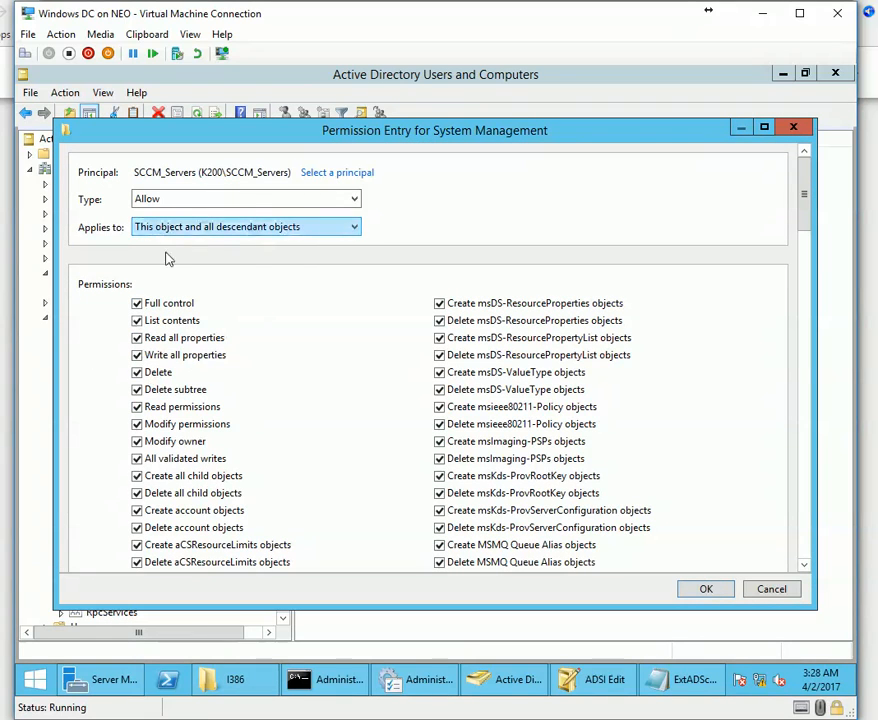
pyautogui.click(704, 589)
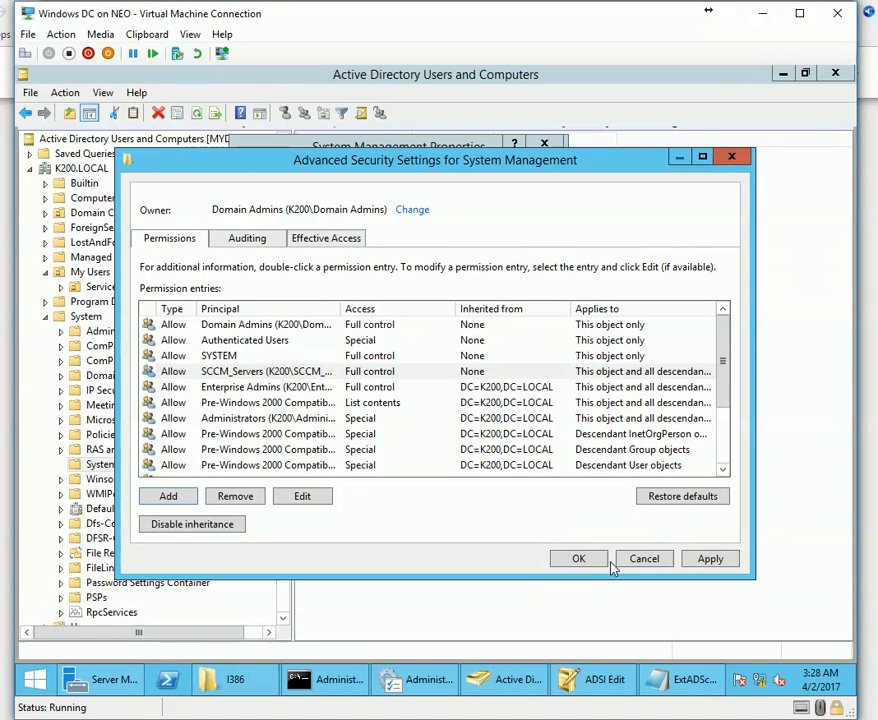
pyautogui.click(724, 561)
pyautogui.click(580, 560)
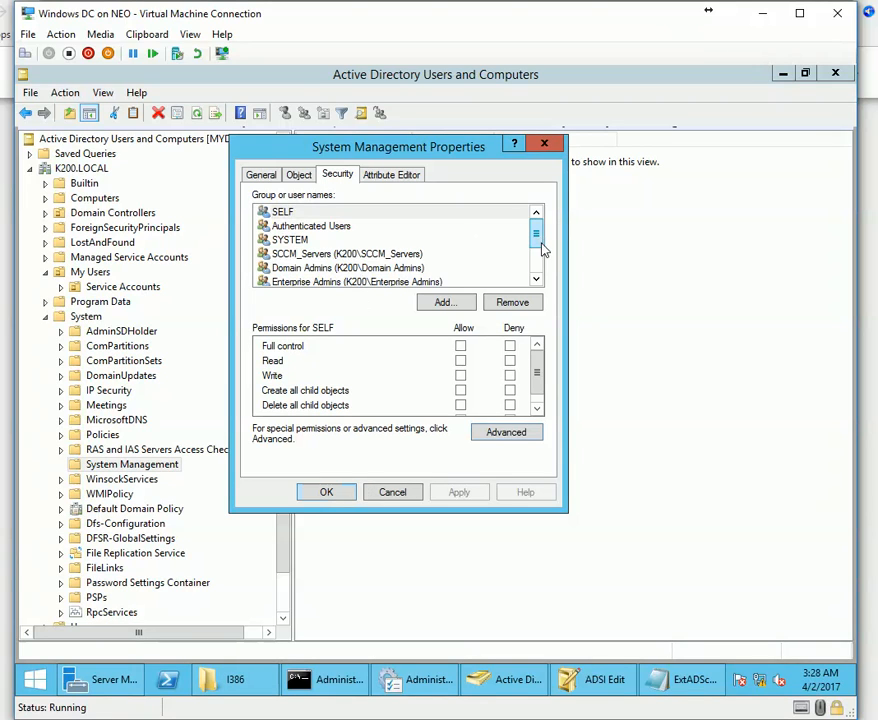
# Review SCCM_Servers' Full control entry in Advanced Security Settings, then close System Management properties.
pyautogui.moveTo(539, 238); pyautogui.dragTo(543, 300)
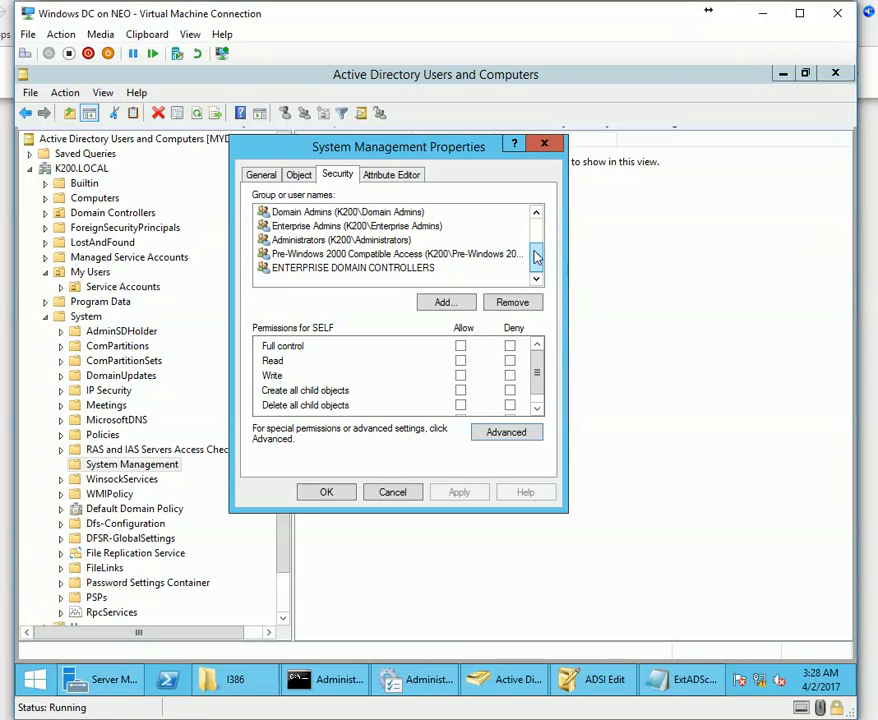
pyautogui.moveTo(537, 256); pyautogui.dragTo(536, 240)
pyautogui.click(392, 241)
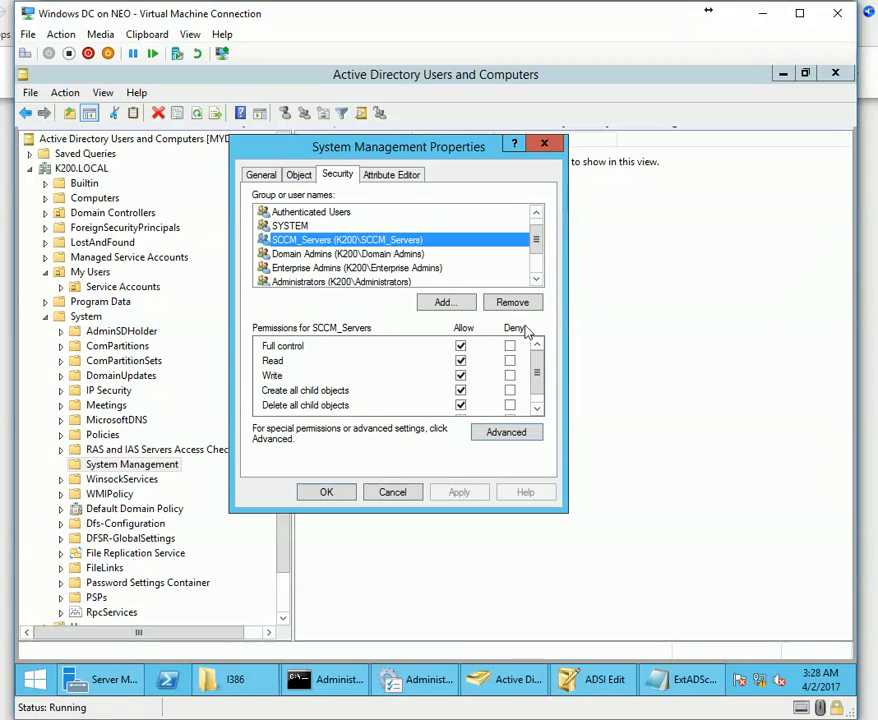
pyautogui.click(535, 410)
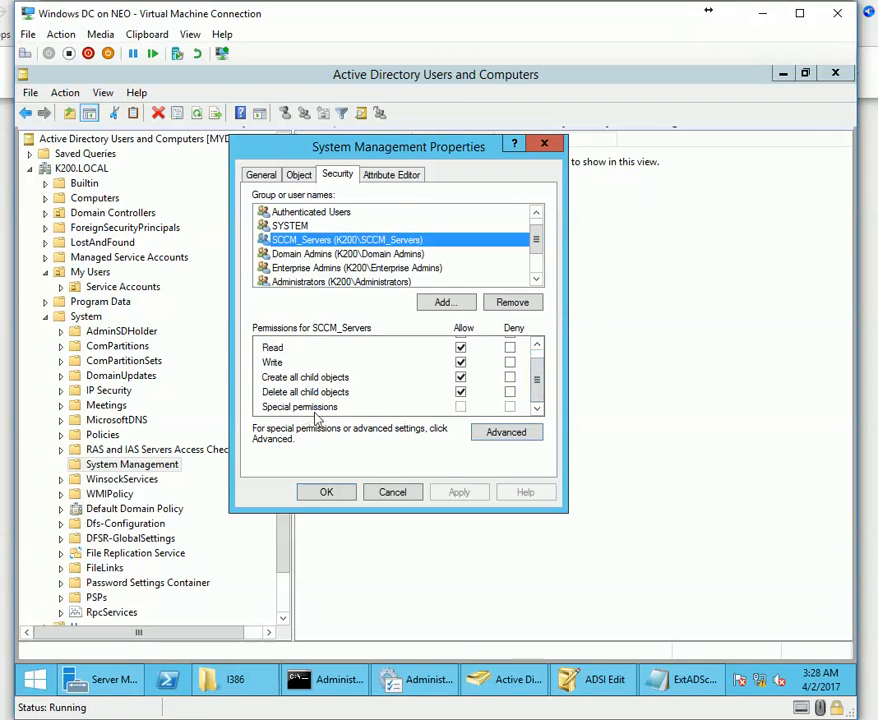
pyautogui.click(536, 390)
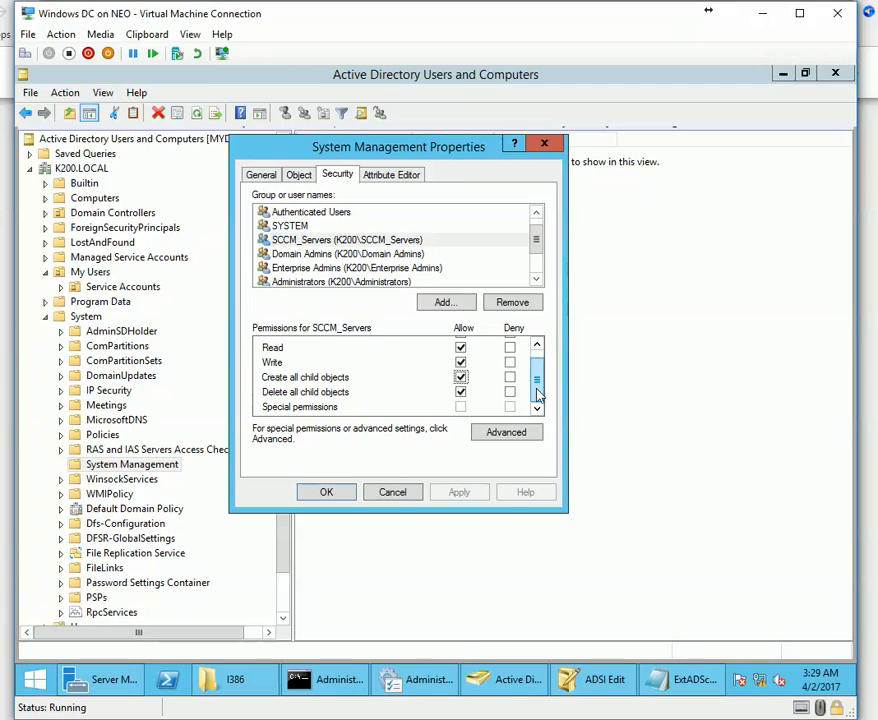
pyautogui.click(514, 434)
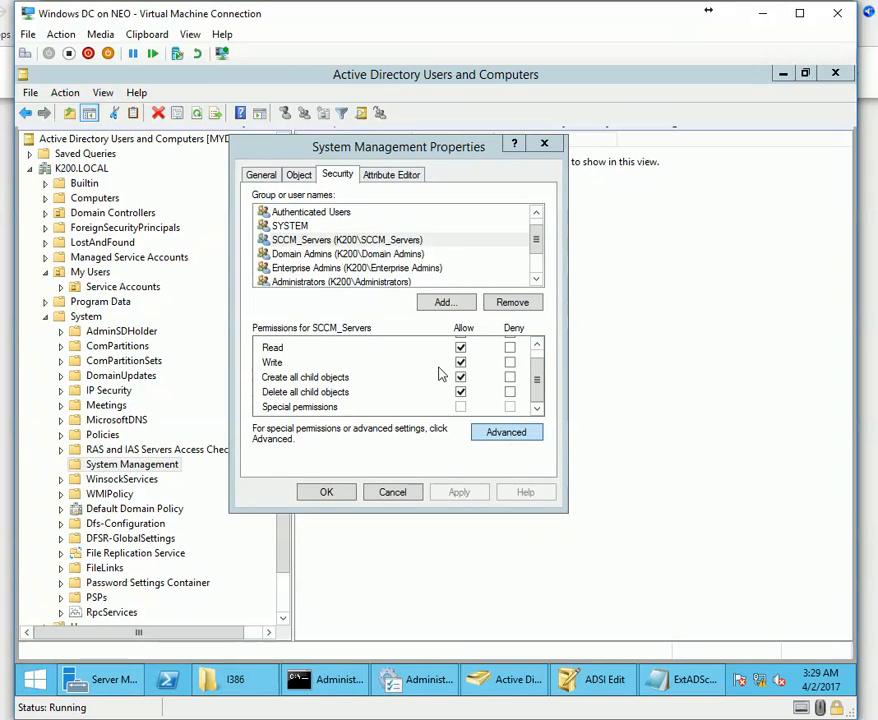
pyautogui.click(305, 355)
pyautogui.click(310, 342)
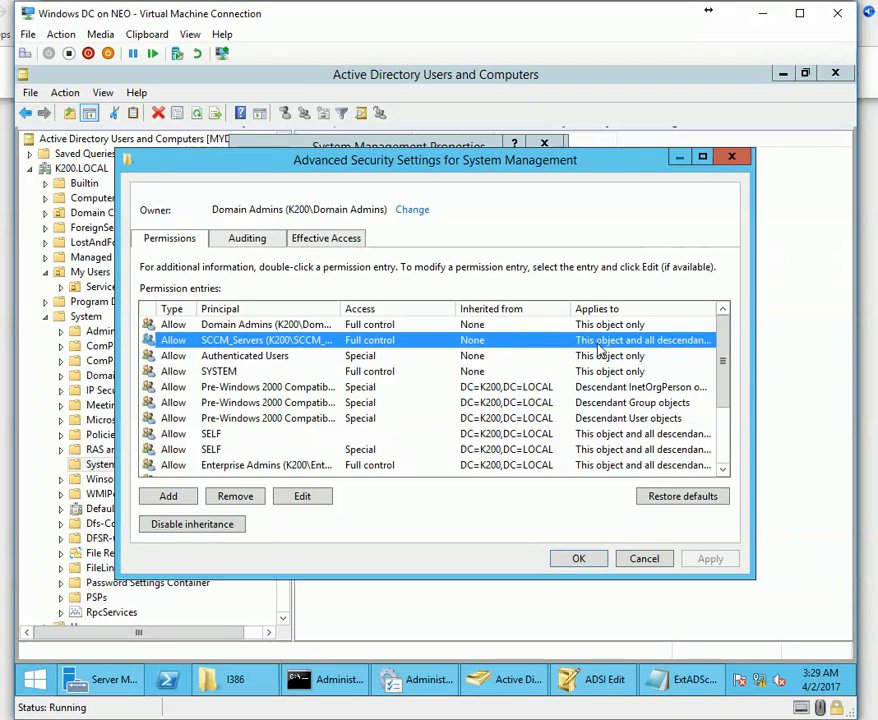
pyautogui.click(597, 556)
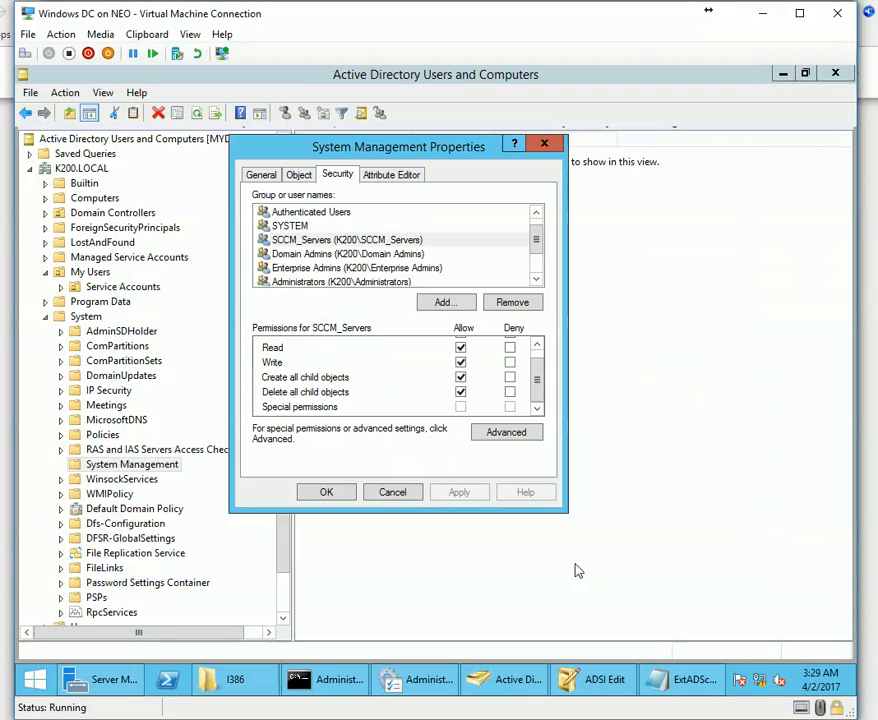
pyautogui.click(325, 495)
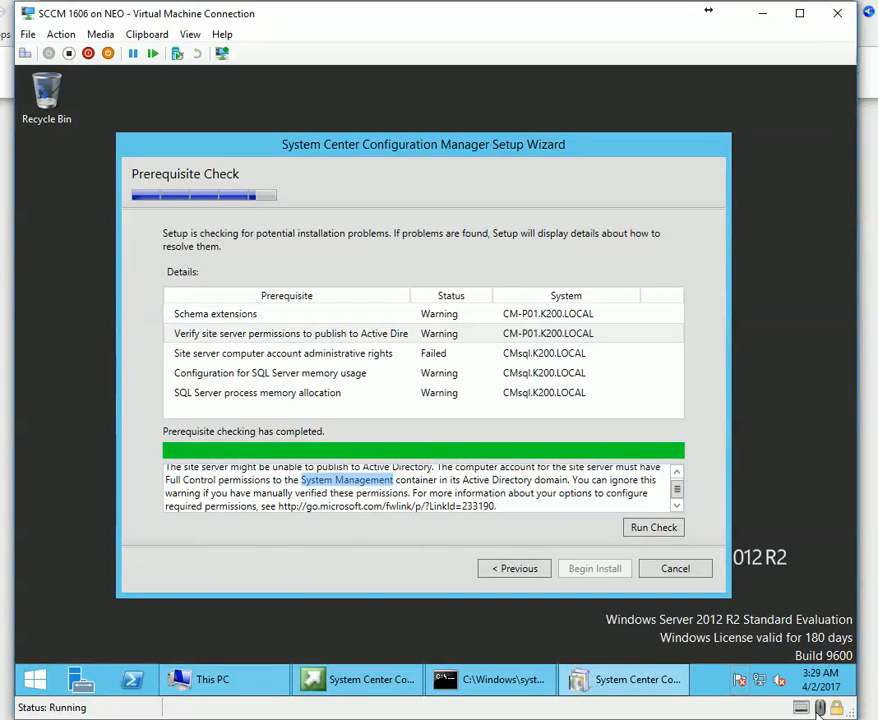
pyautogui.click(452, 335)
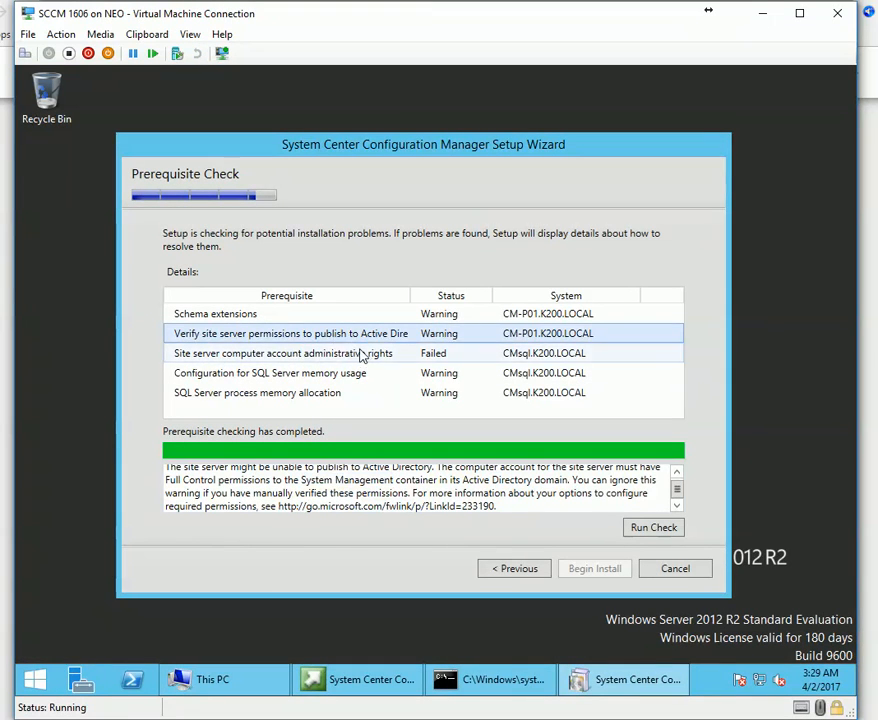
pyautogui.click(302, 357)
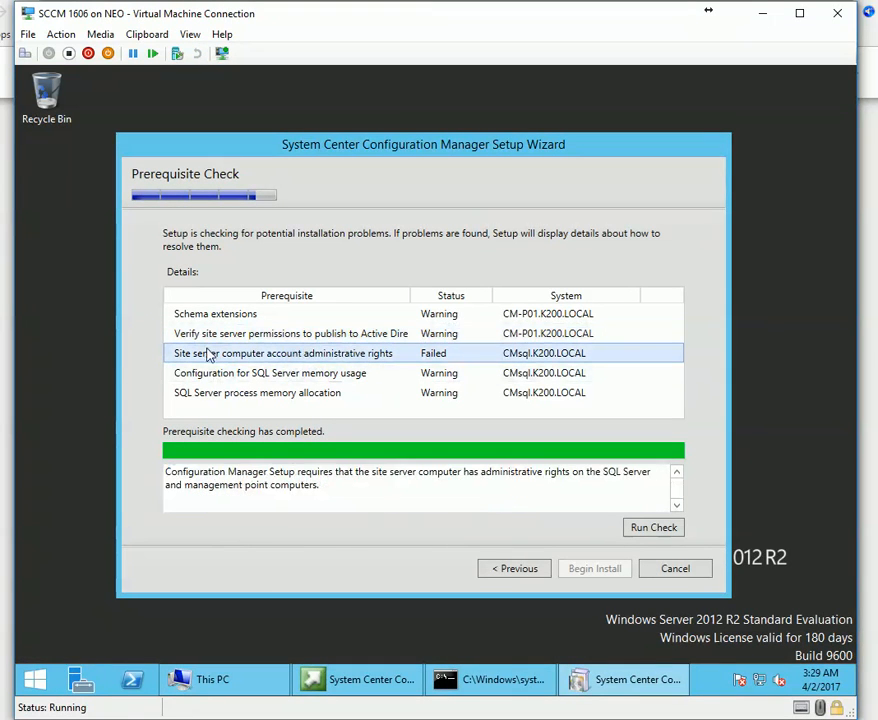
pyautogui.click(318, 341)
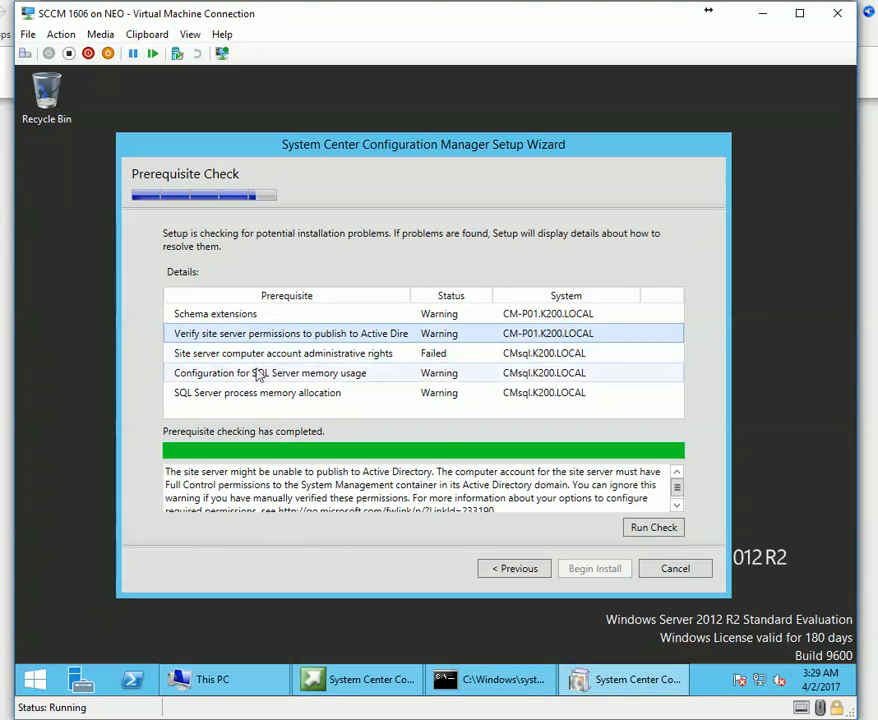
pyautogui.press('Up')
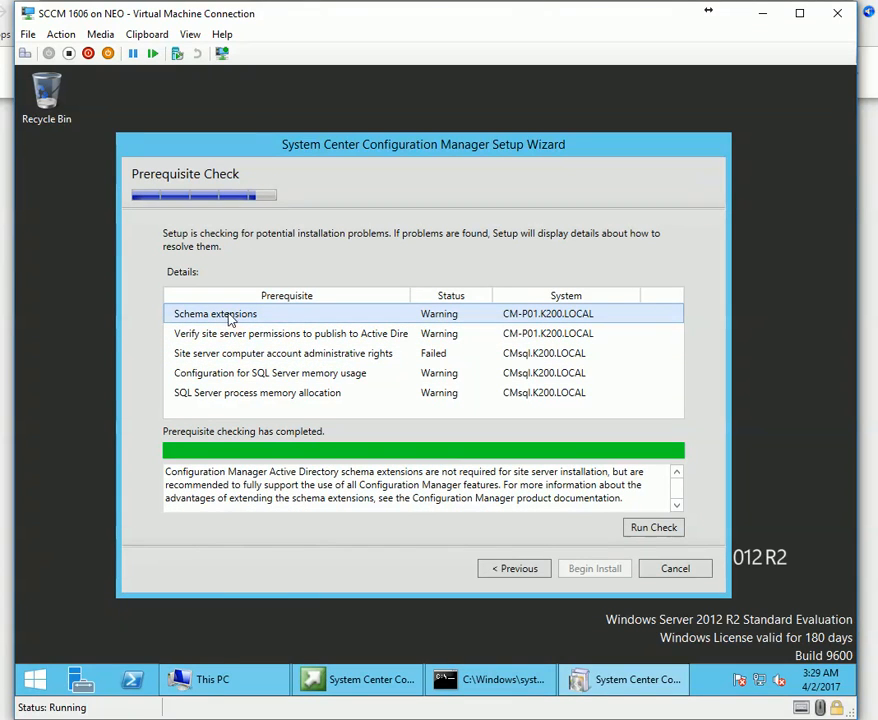
pyautogui.click(240, 334)
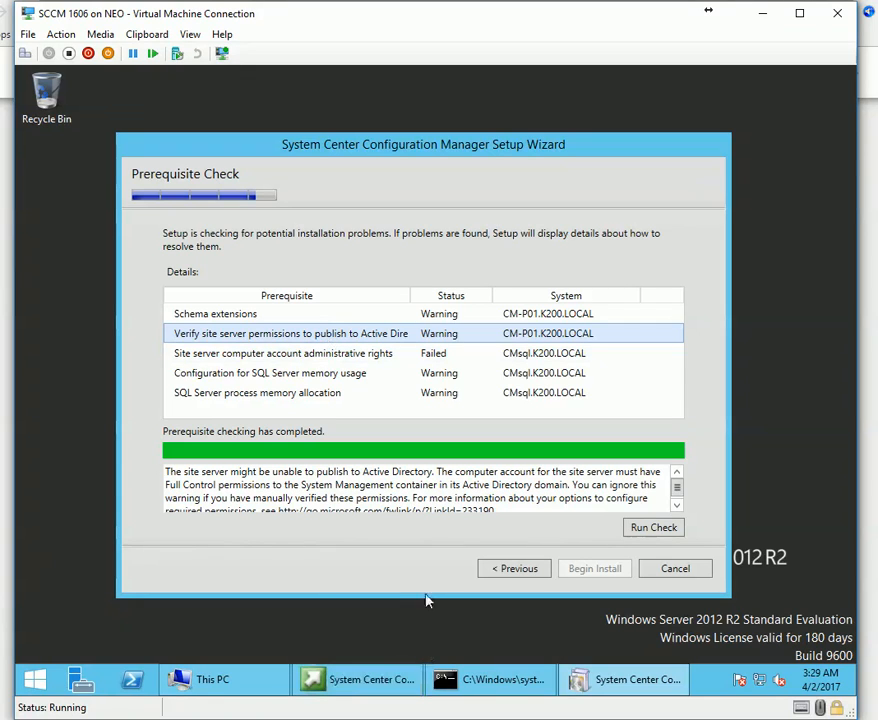
pyautogui.click(271, 355)
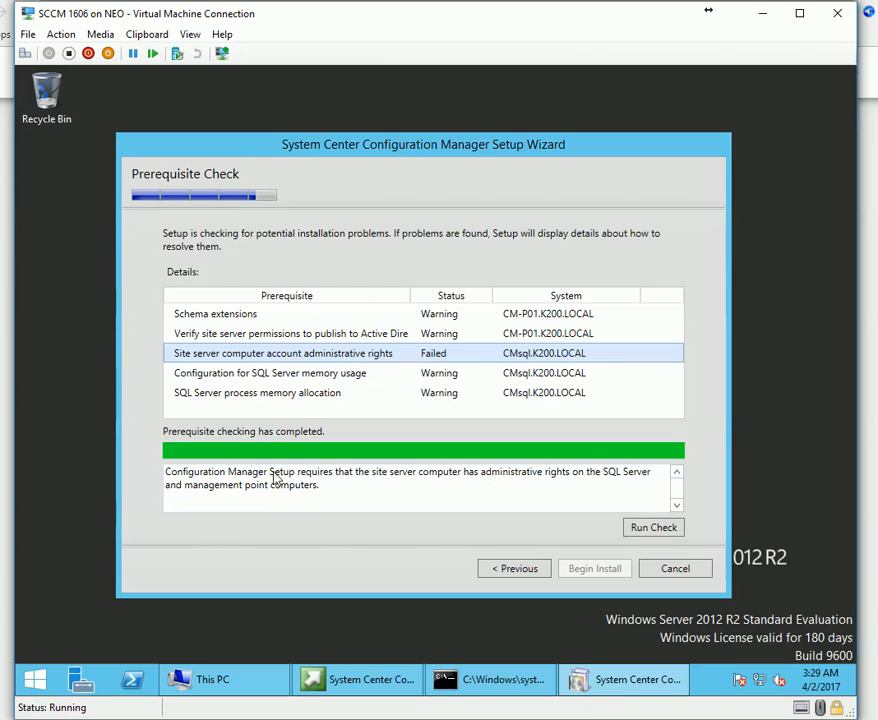
pyautogui.click(240, 377)
pyautogui.click(249, 355)
pyautogui.click(280, 373)
pyautogui.click(323, 392)
pyautogui.click(290, 373)
pyautogui.click(270, 355)
pyautogui.moveTo(176, 471); pyautogui.dragTo(295, 493)
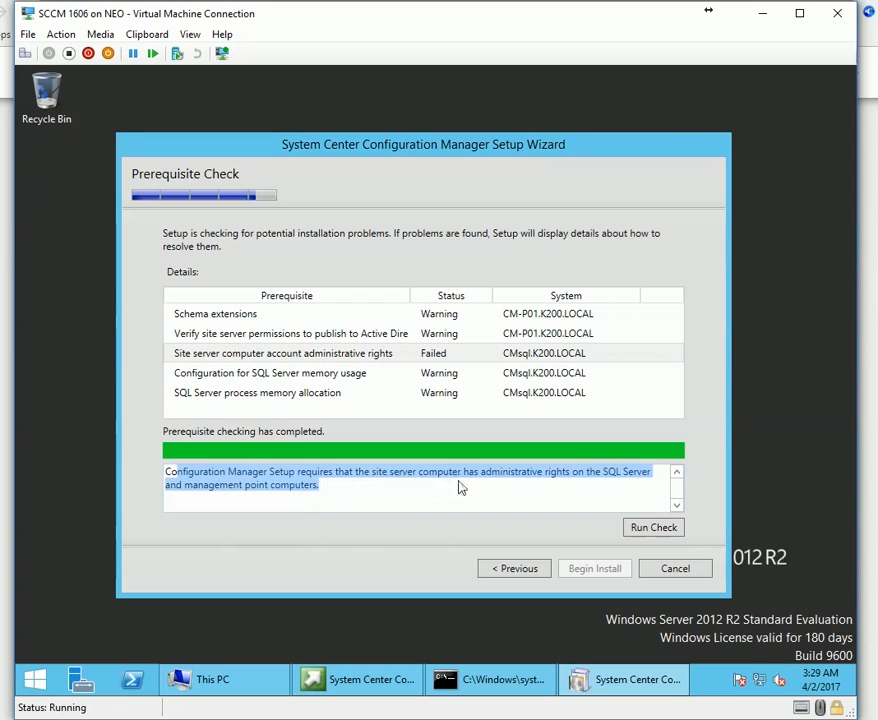
pyautogui.moveTo(476, 487); pyautogui.dragTo(605, 492)
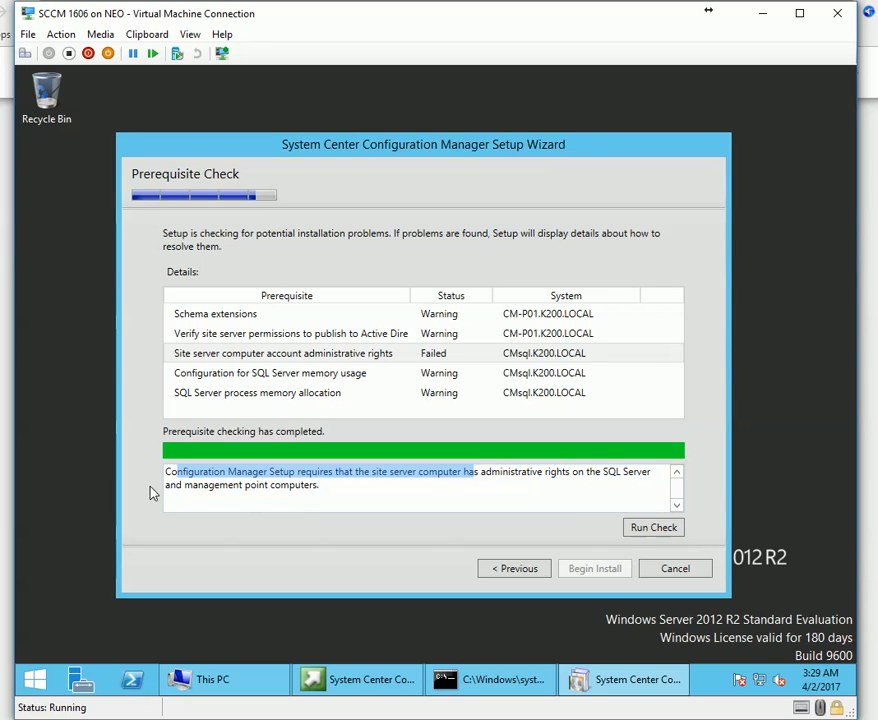
pyautogui.click(333, 494)
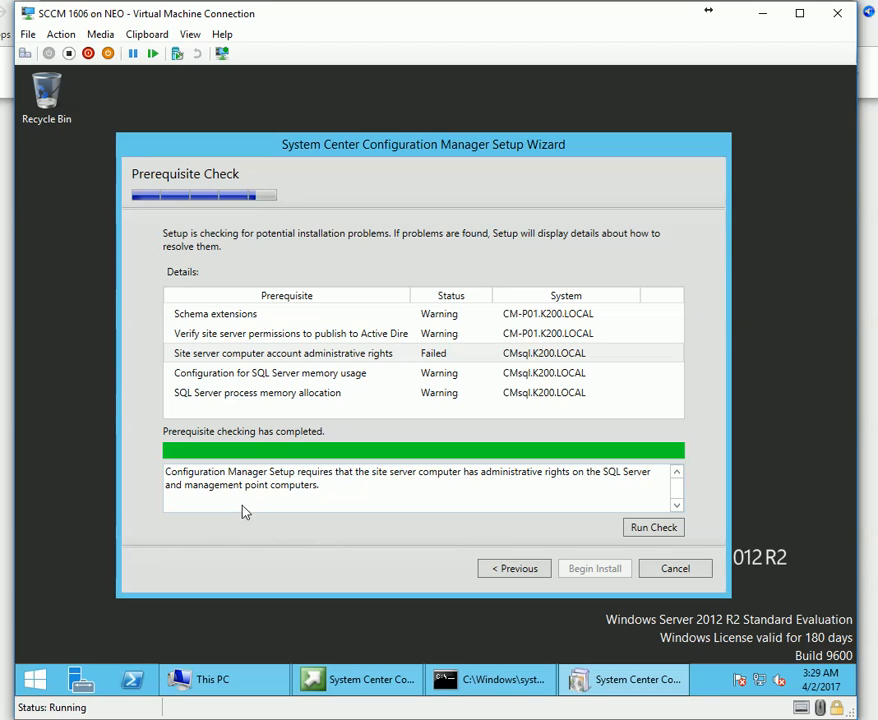
pyautogui.moveTo(171, 483); pyautogui.dragTo(421, 480)
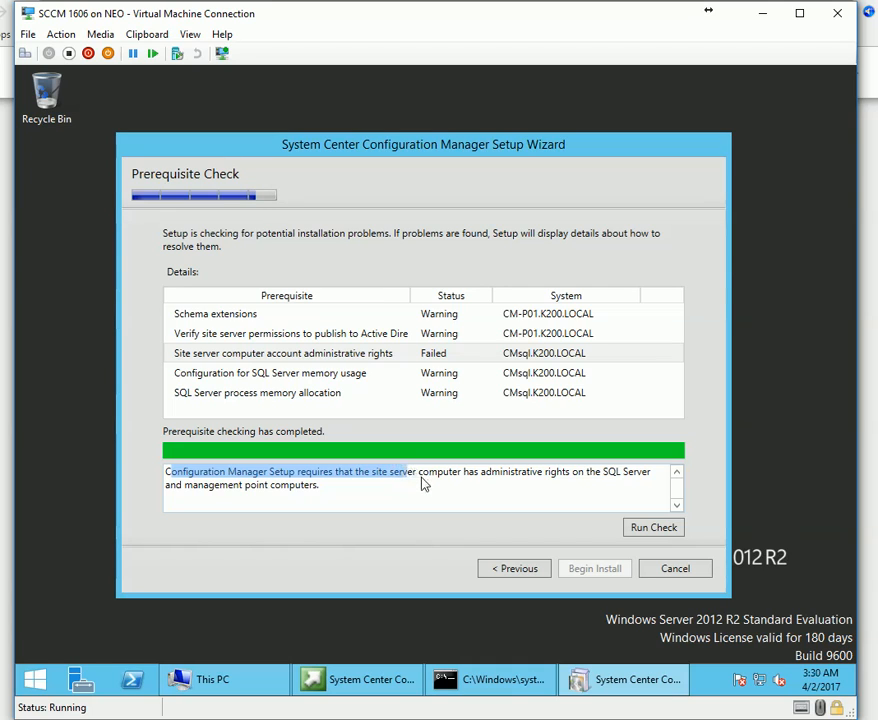
pyautogui.click(421, 480)
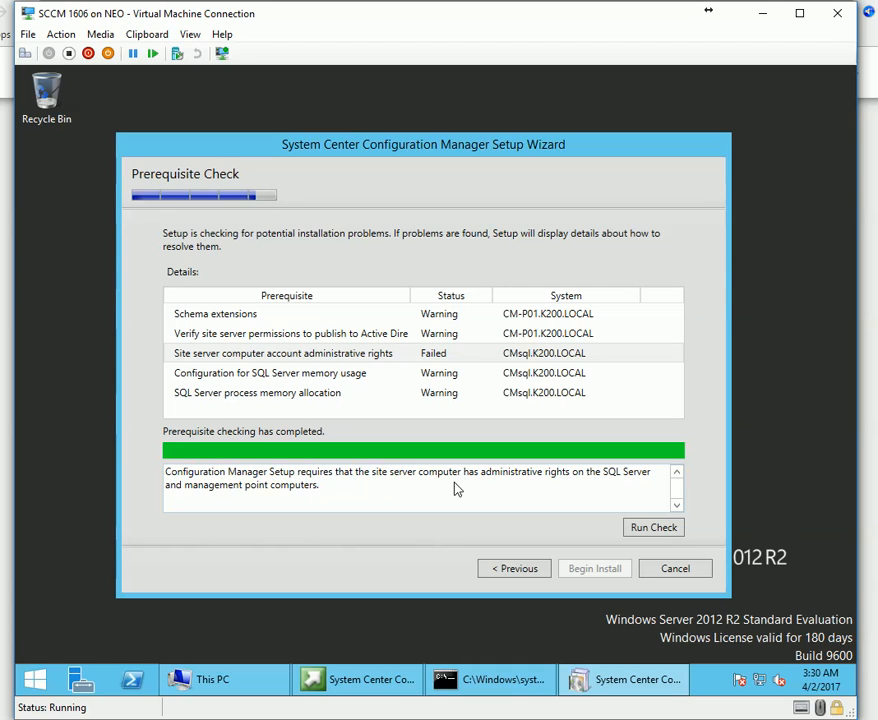
pyautogui.moveTo(465, 476); pyautogui.dragTo(547, 478)
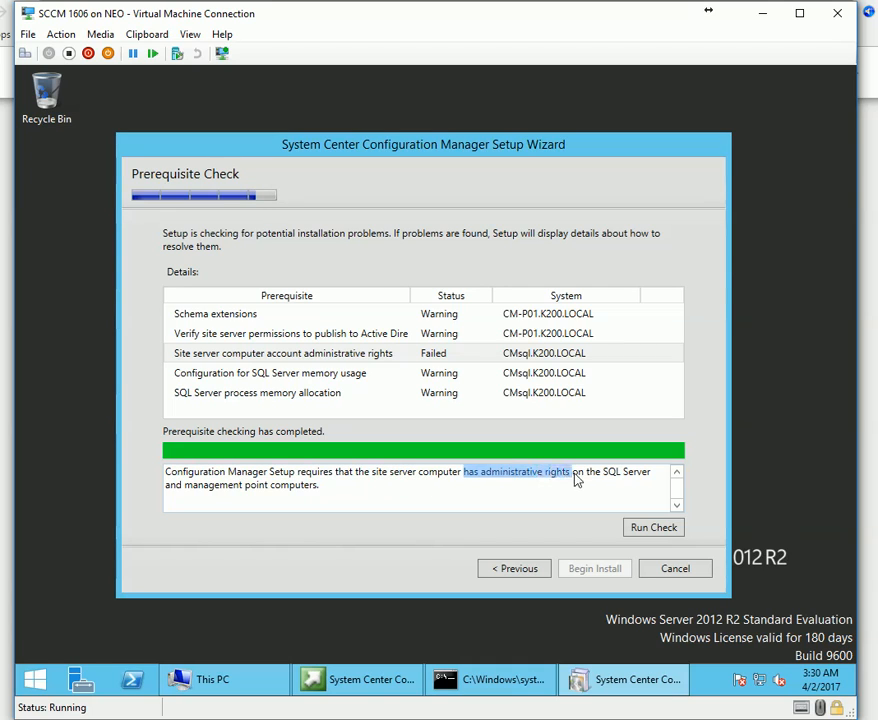
pyautogui.click(614, 481)
pyautogui.moveTo(614, 481); pyautogui.dragTo(596, 481)
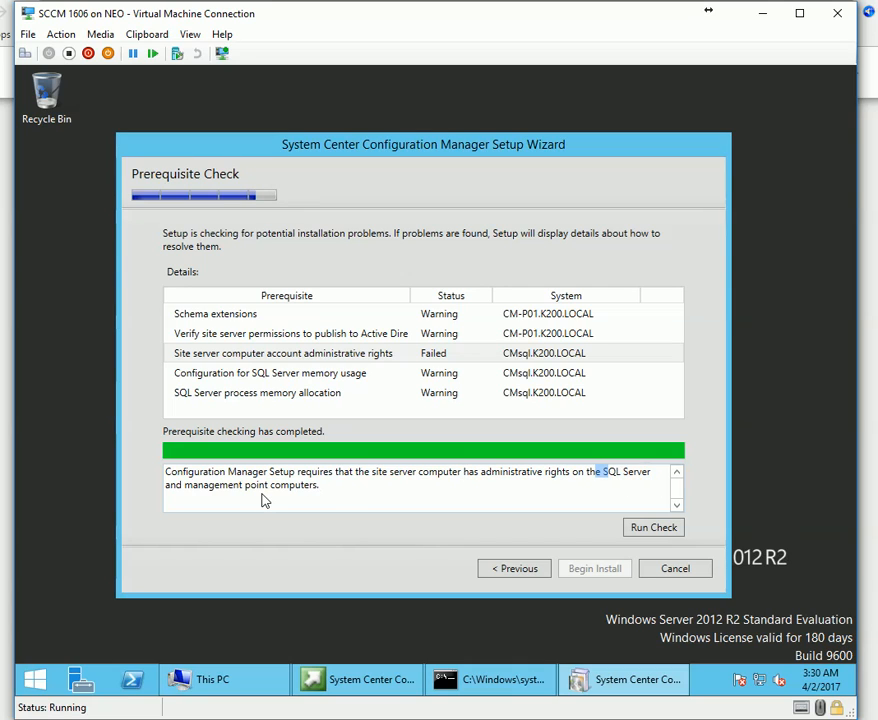
pyautogui.moveTo(192, 487); pyautogui.dragTo(257, 491)
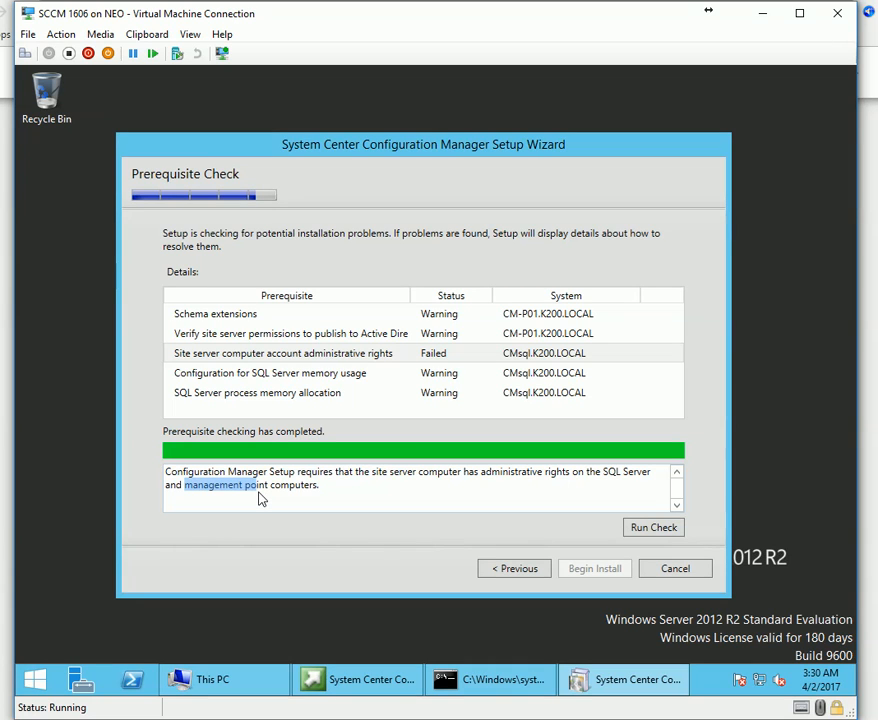
pyautogui.click(268, 680)
# Open the local Administrators group properties in Computer Management, starting from This PC's Manage.
pyautogui.rightClick(180, 307)
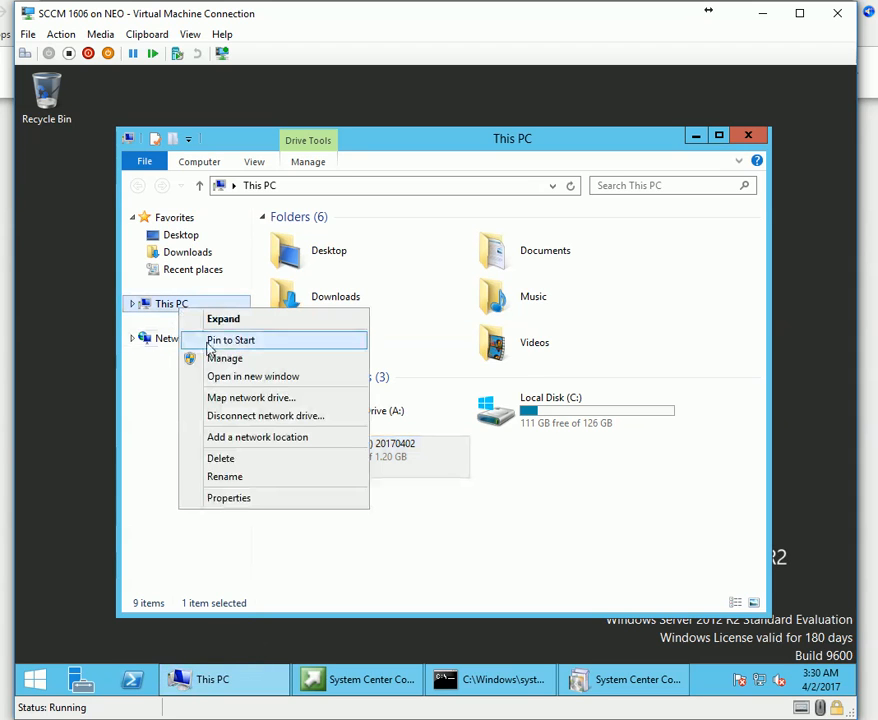
pyautogui.click(232, 360)
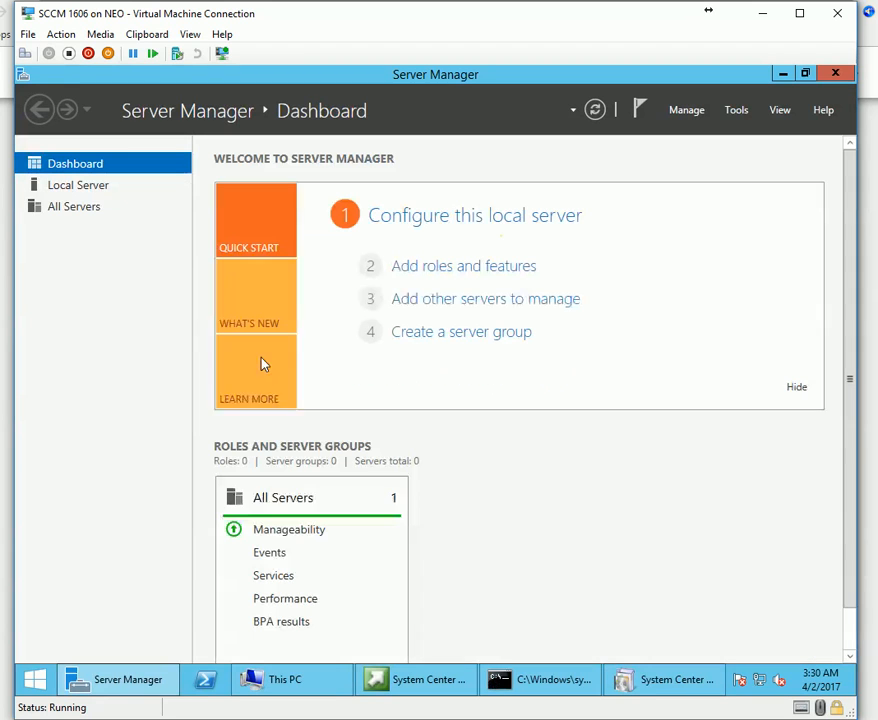
pyautogui.click(744, 112)
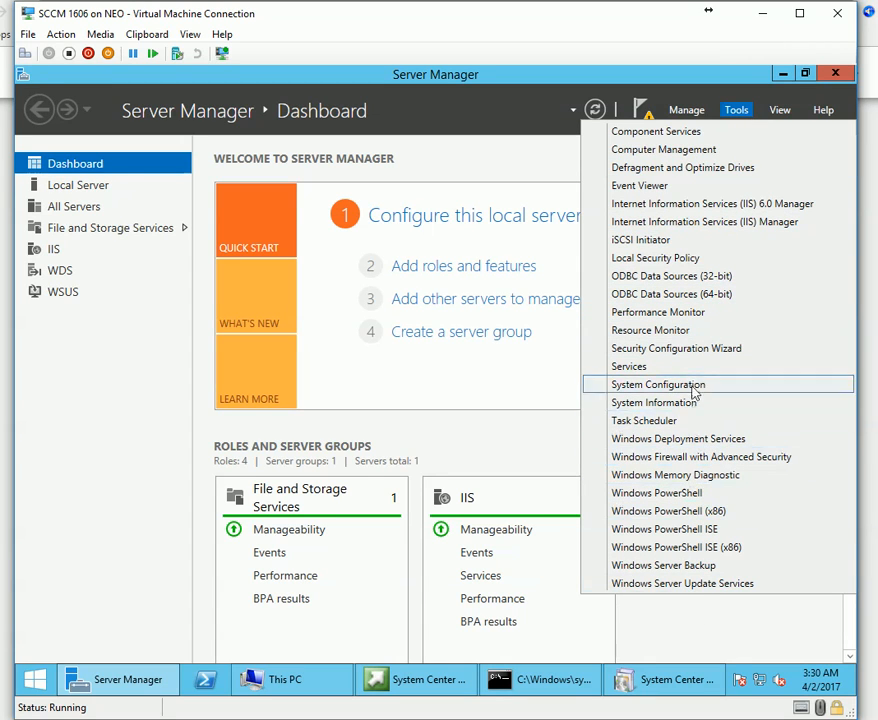
pyautogui.click(664, 152)
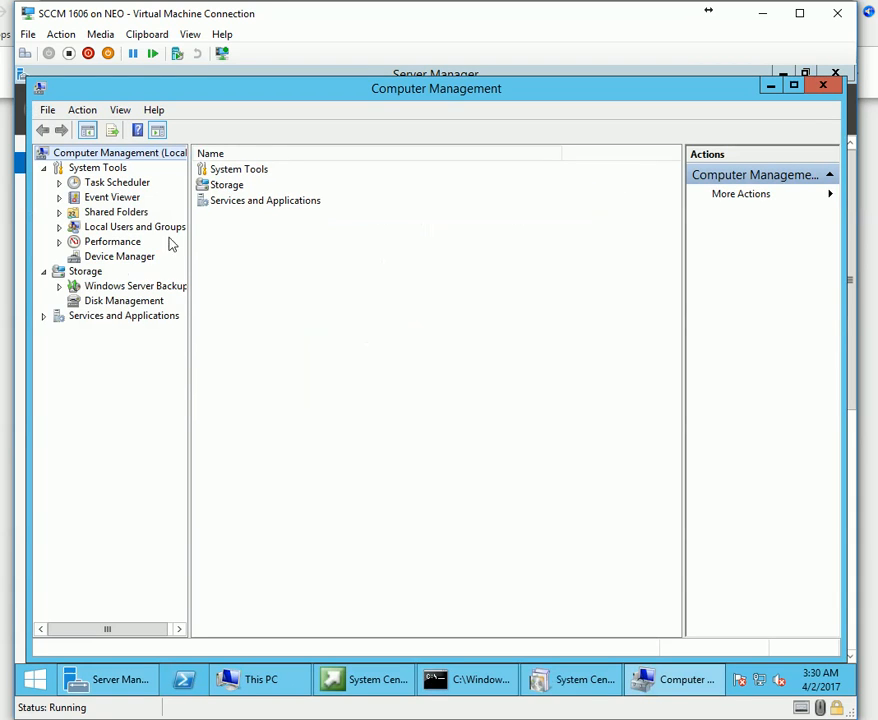
pyautogui.click(59, 227)
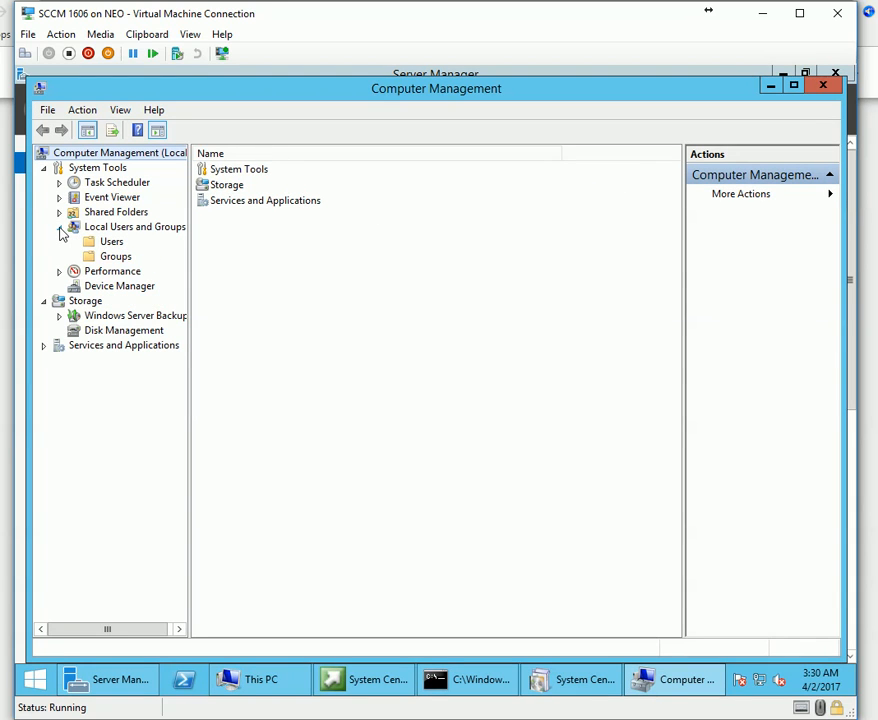
pyautogui.click(115, 257)
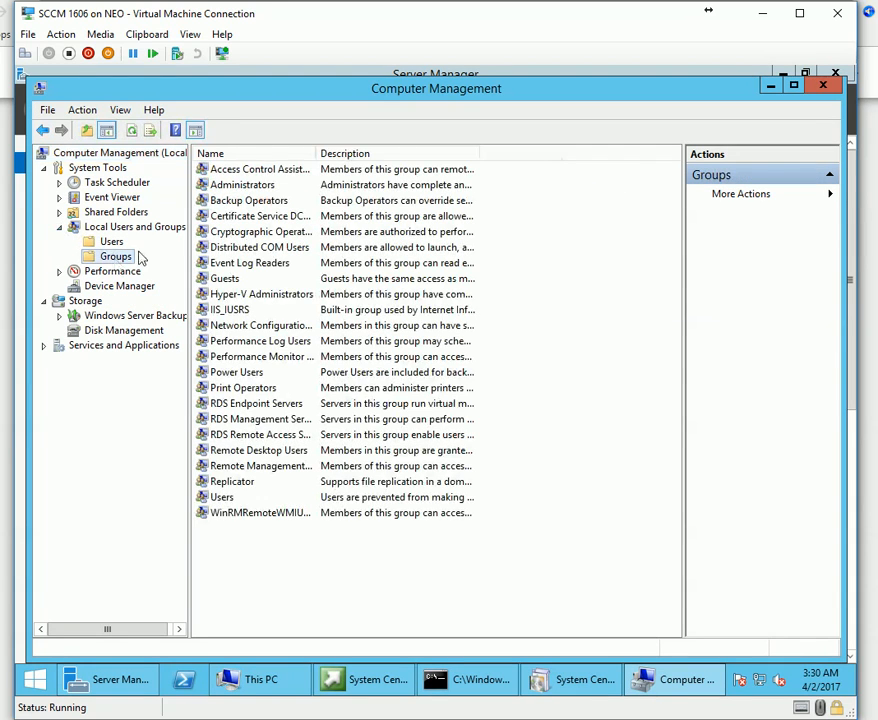
pyautogui.click(243, 174)
pyautogui.doubleClick(214, 186)
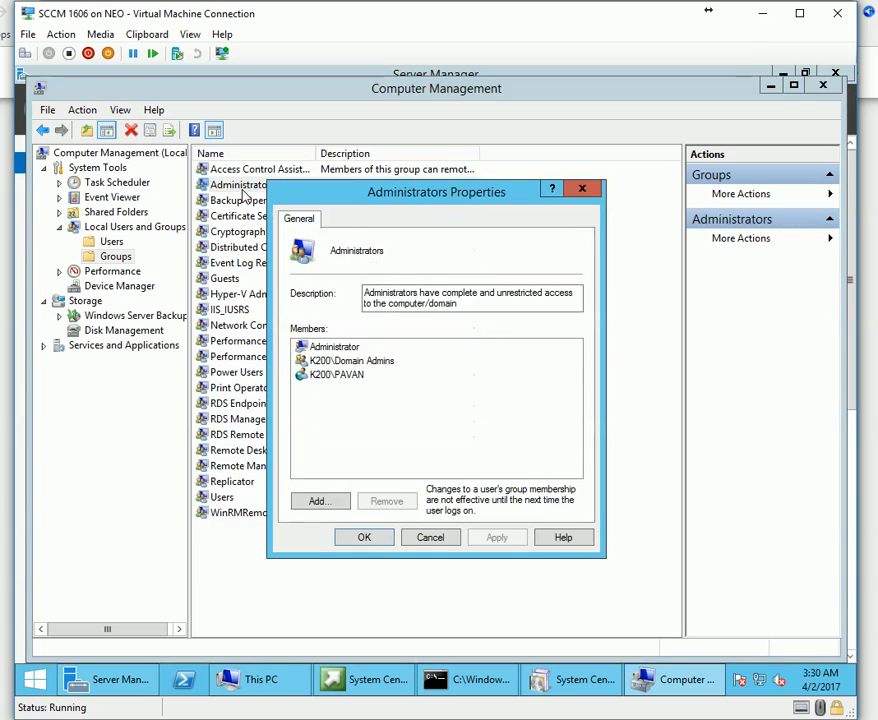
# Add the CMSQL computer account to Administrators, searching computers only, and apply the change.
pyautogui.click(318, 501)
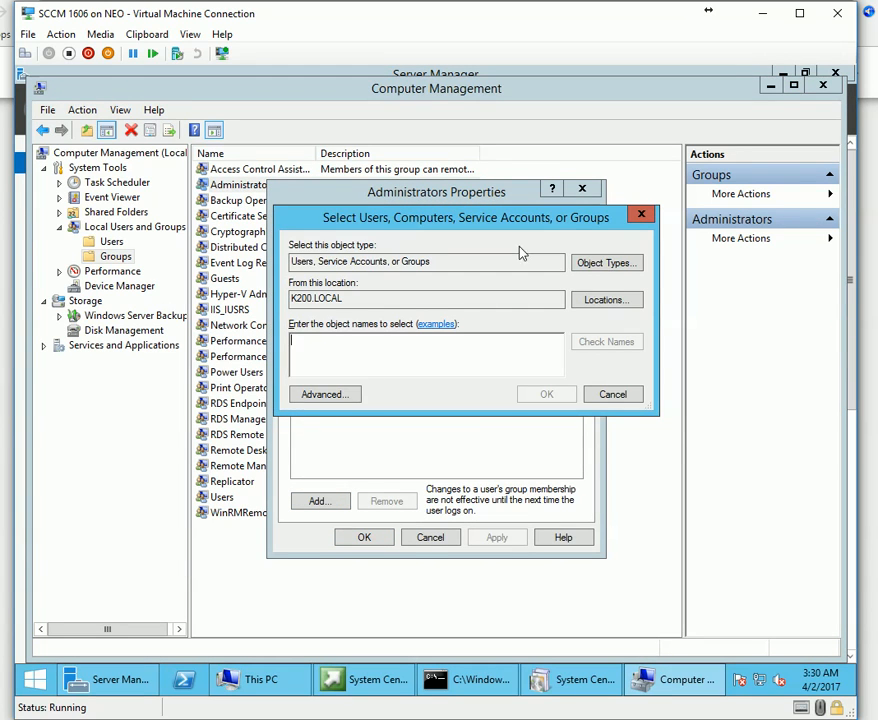
pyautogui.click(625, 266)
pyautogui.click(306, 355)
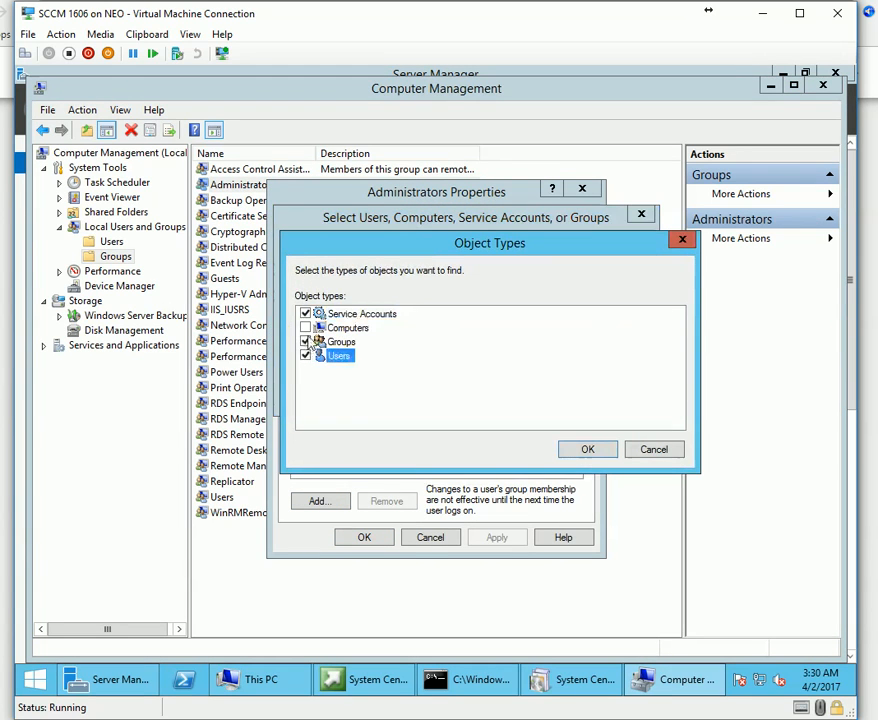
pyautogui.click(306, 355)
pyautogui.click(306, 313)
pyautogui.click(306, 341)
pyautogui.click(306, 327)
pyautogui.click(596, 449)
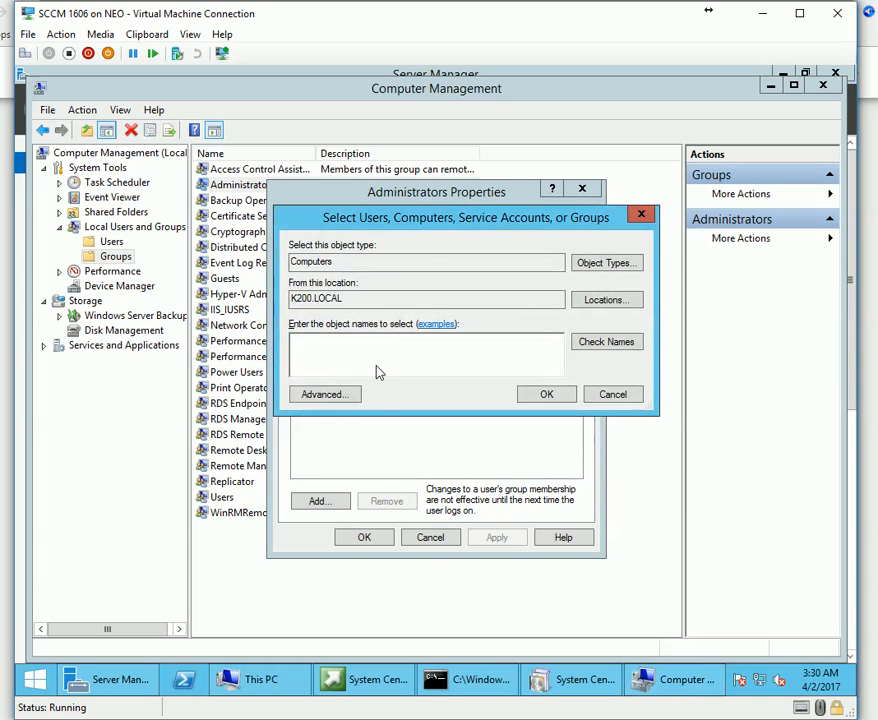
pyautogui.click(300, 394)
pyautogui.click(664, 350)
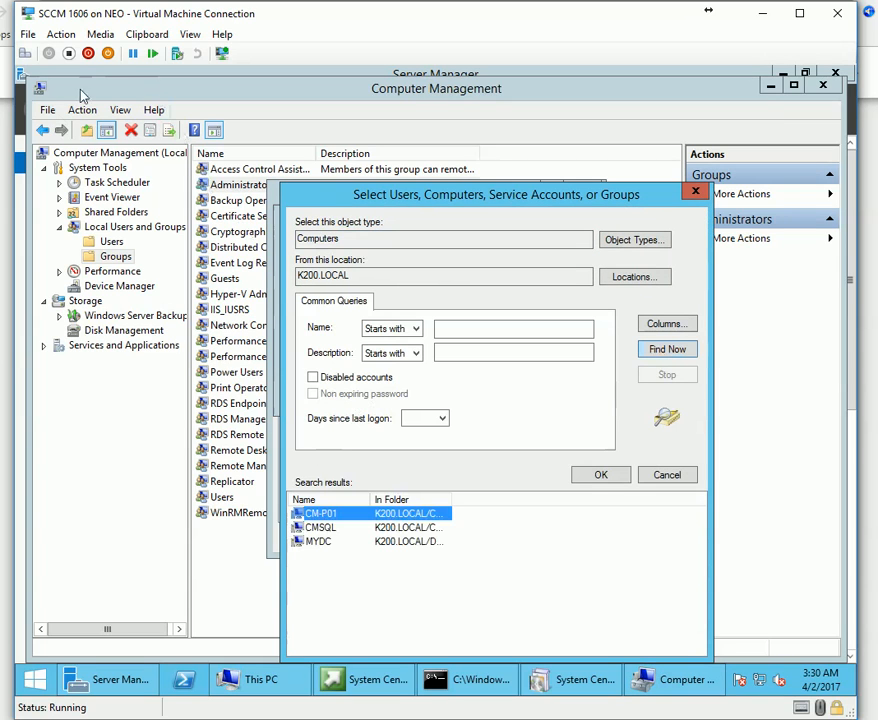
pyautogui.click(320, 527)
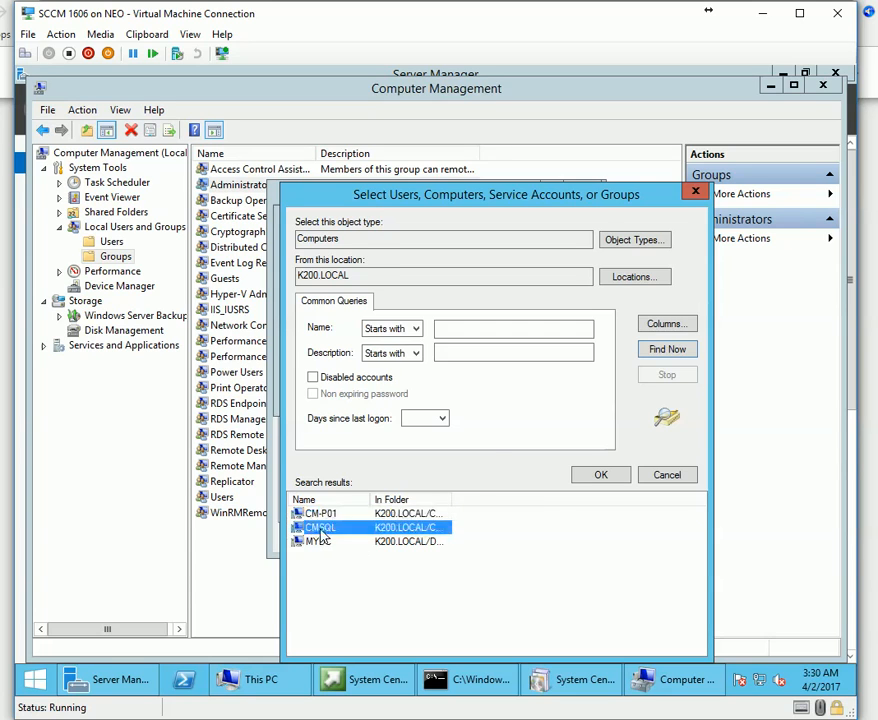
pyautogui.click(600, 474)
pyautogui.click(555, 397)
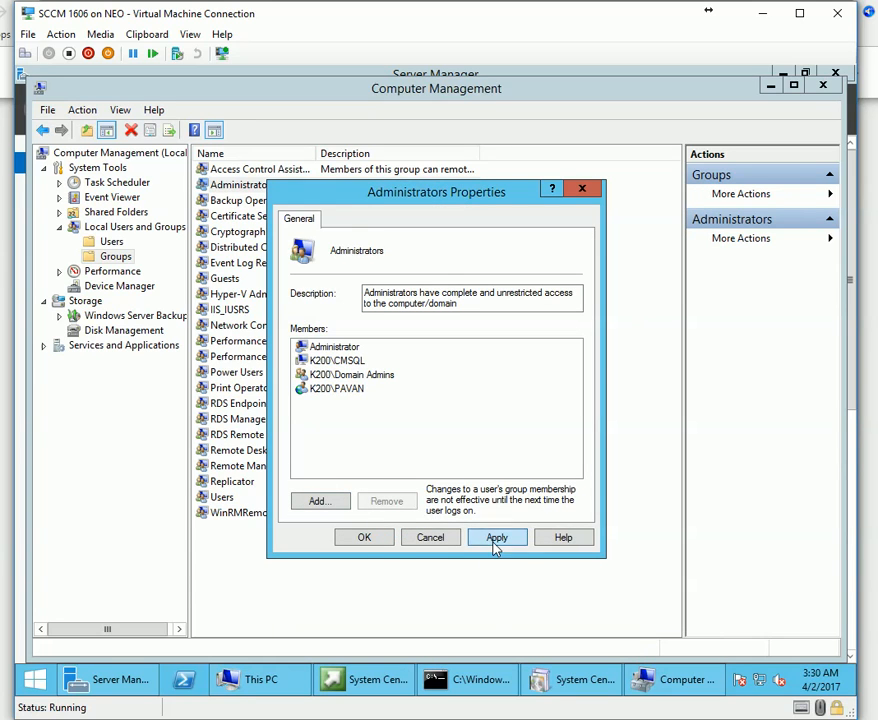
pyautogui.click(496, 538)
pyautogui.click(364, 539)
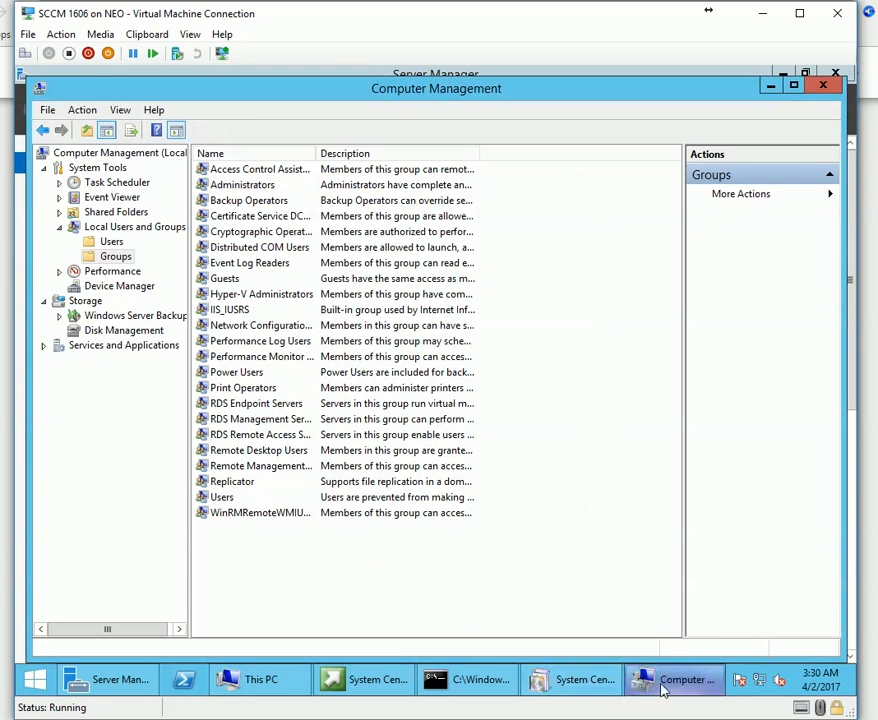
pyautogui.moveTo(570, 690)
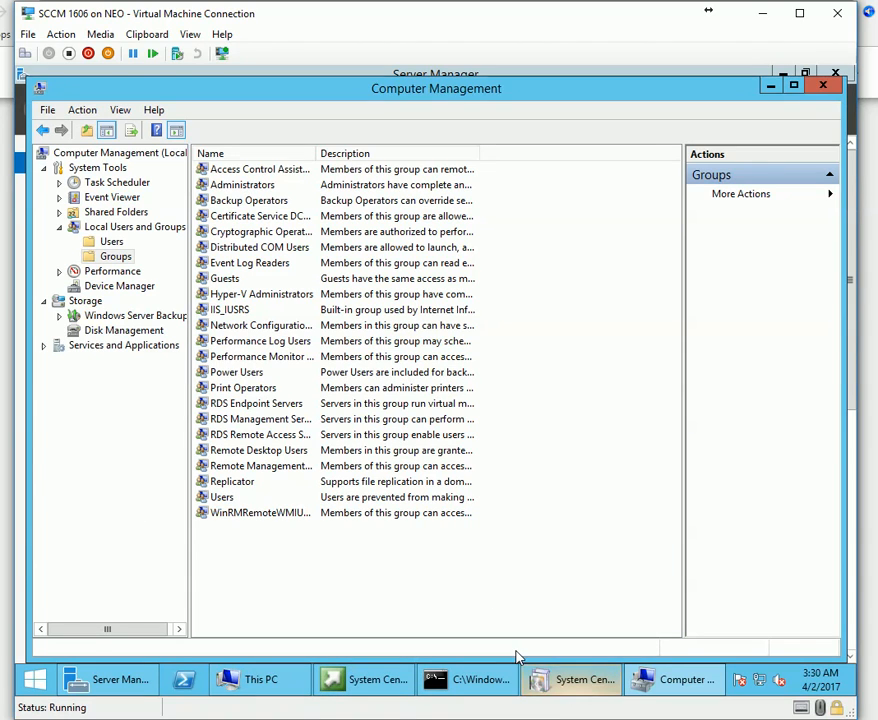
# Switch to the SQL virtual machine and sign in with the account password.
pyautogui.hotkey('alt', 'Tab')
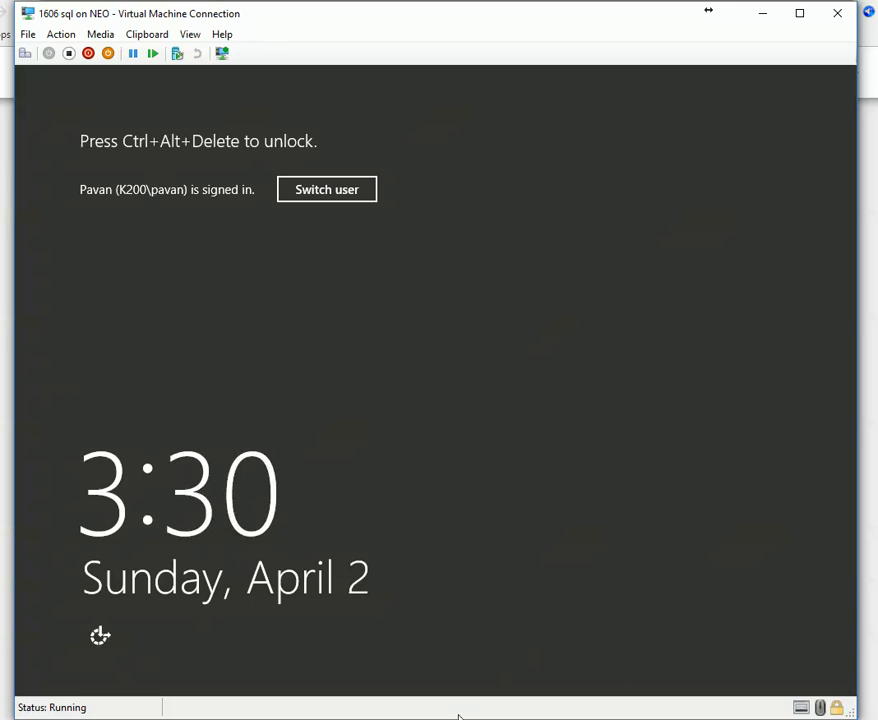
pyautogui.hotkey('alt', 'Tab')
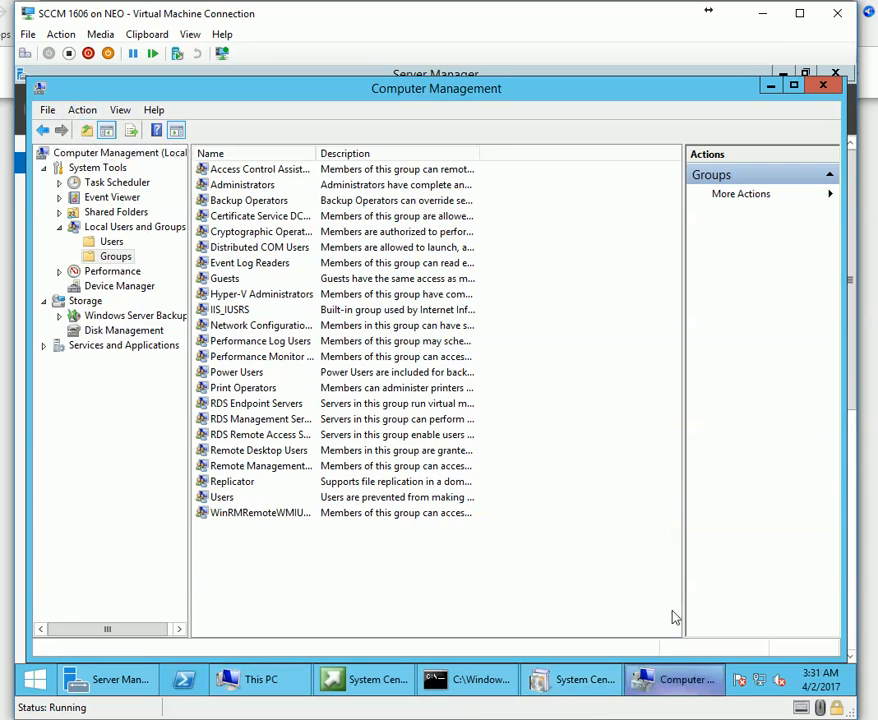
pyautogui.moveTo(673, 617)
pyautogui.hotkey('alt', 'Tab')
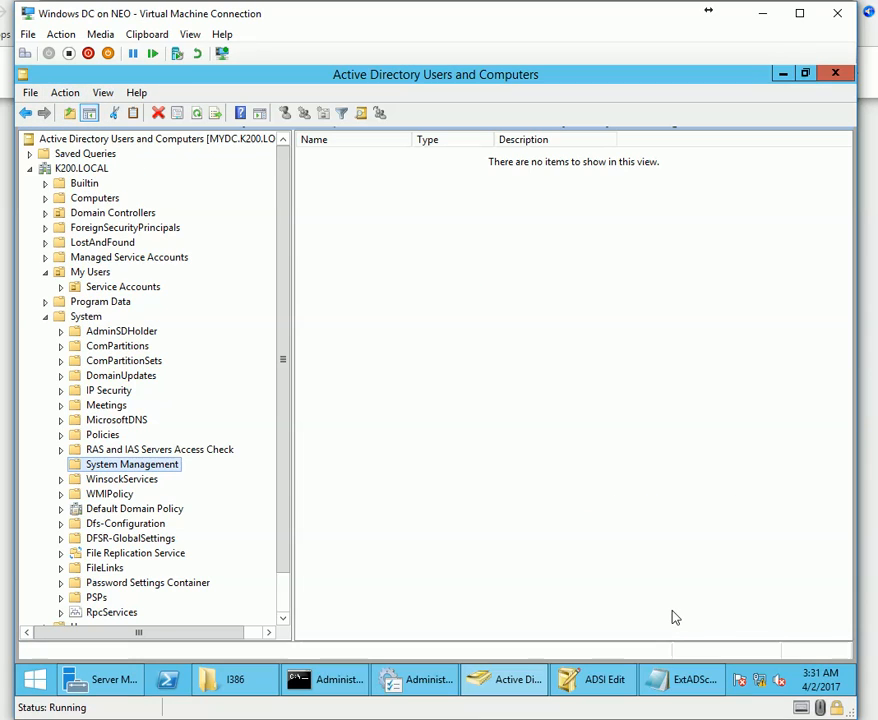
pyautogui.hotkey('alt', 'Tab')
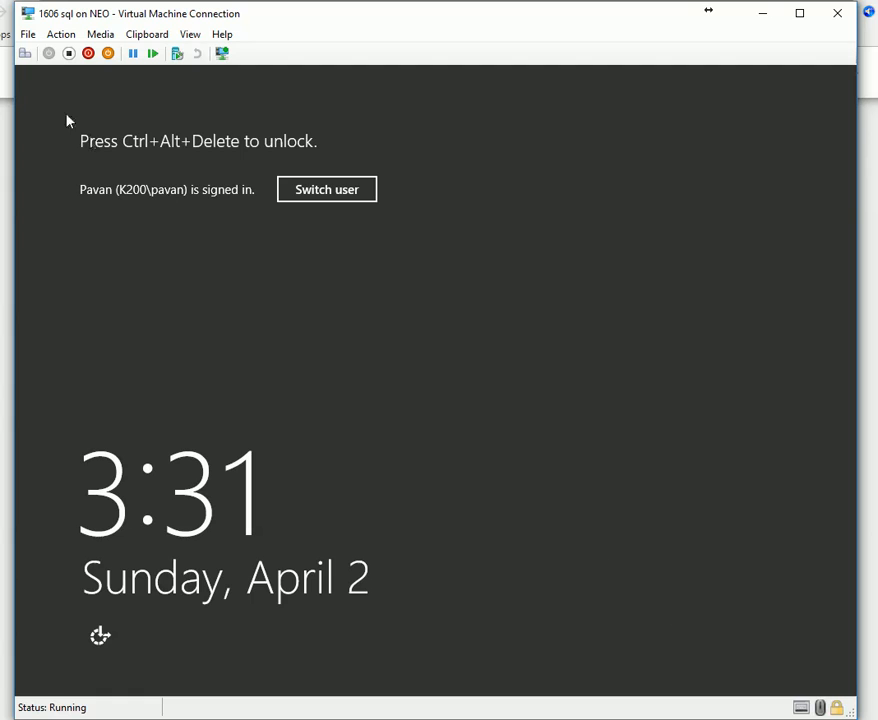
pyautogui.click(25, 52)
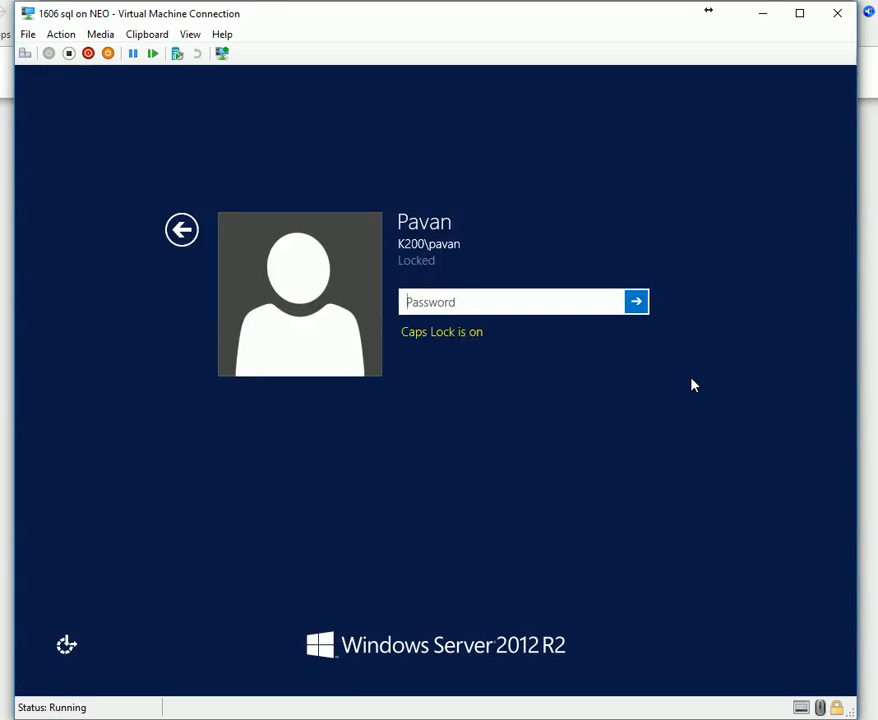
pyautogui.write('p')
pyautogui.press('Return')
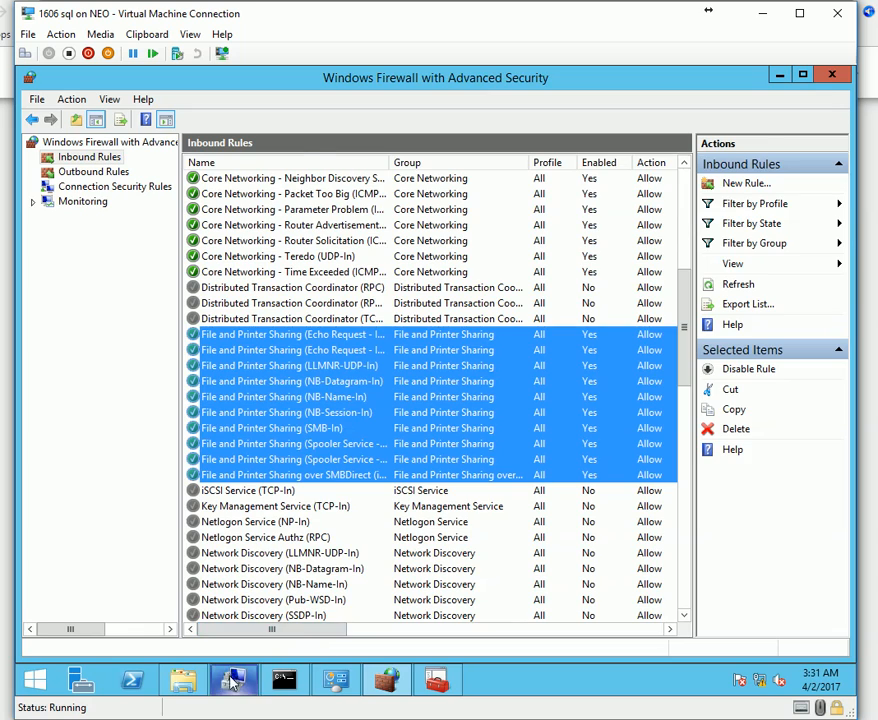
# Add the CM-P01 computer account to the SQL server's local Administrators group, searching computers only.
pyautogui.click(232, 680)
pyautogui.doubleClick(253, 193)
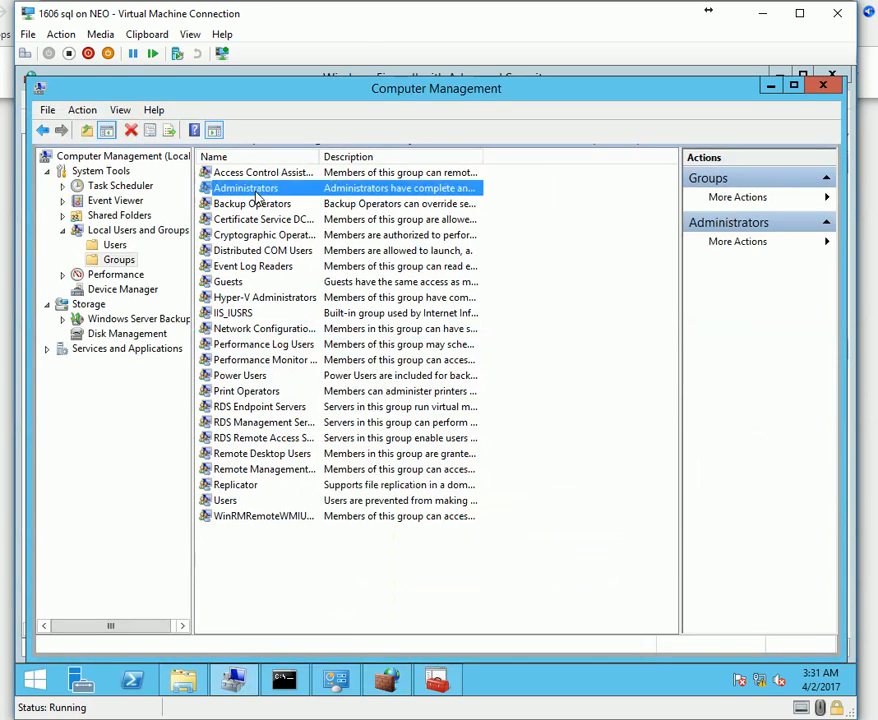
pyautogui.click(318, 501)
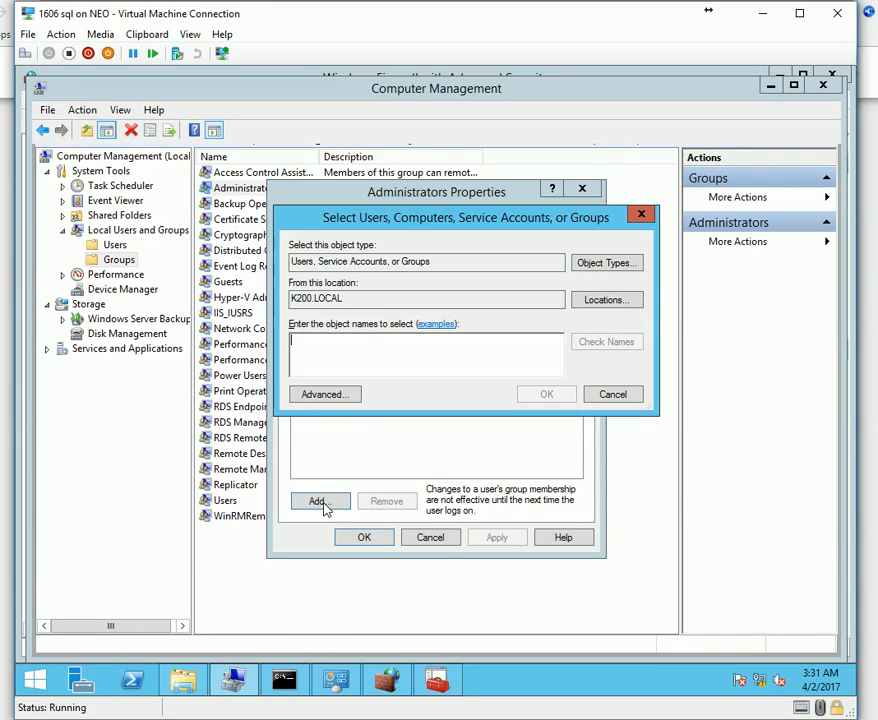
pyautogui.click(320, 394)
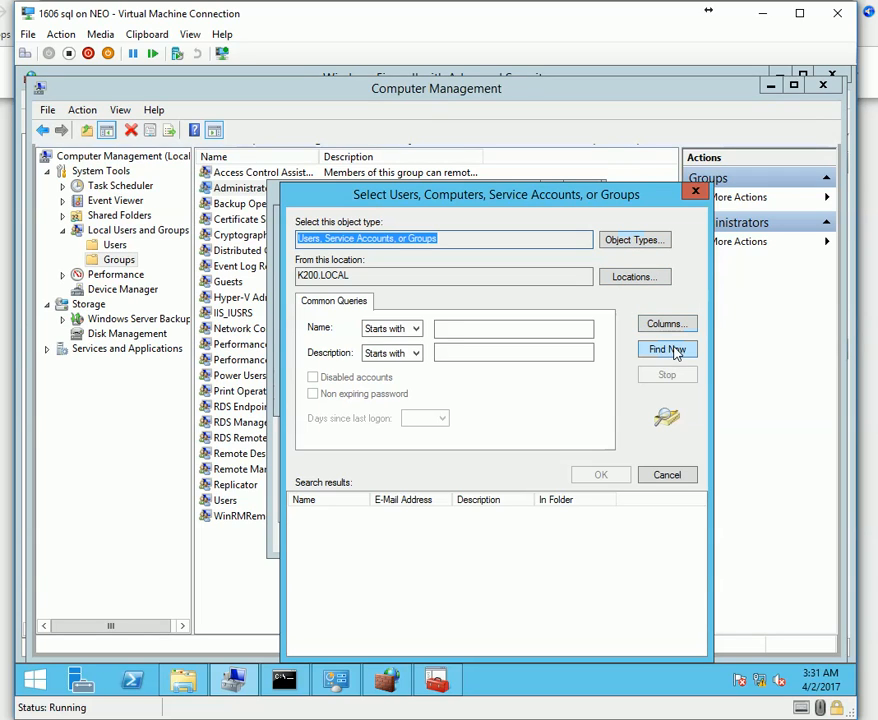
pyautogui.click(624, 241)
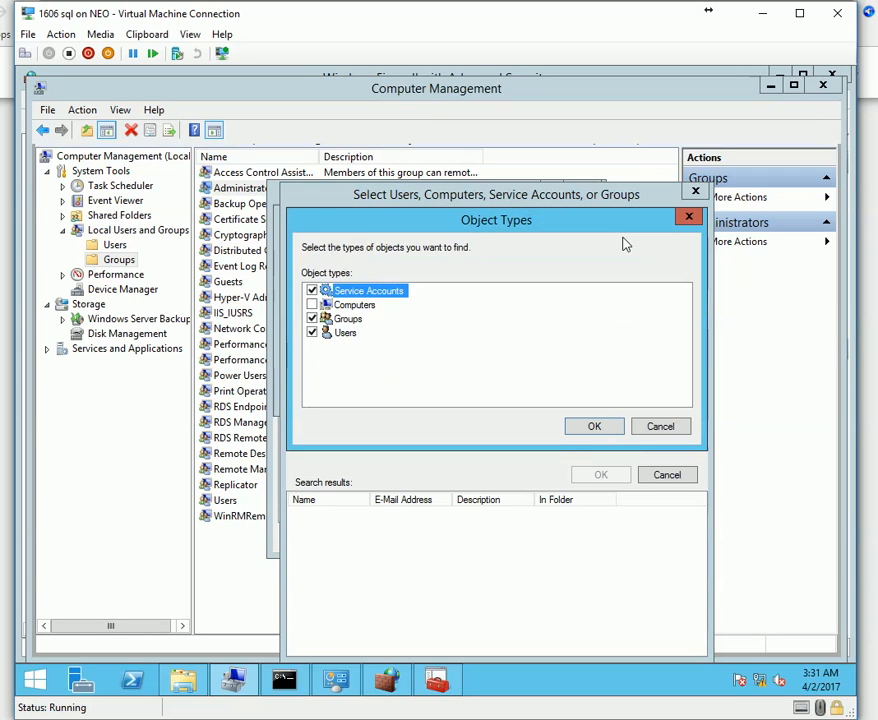
pyautogui.click(312, 332)
pyautogui.click(312, 318)
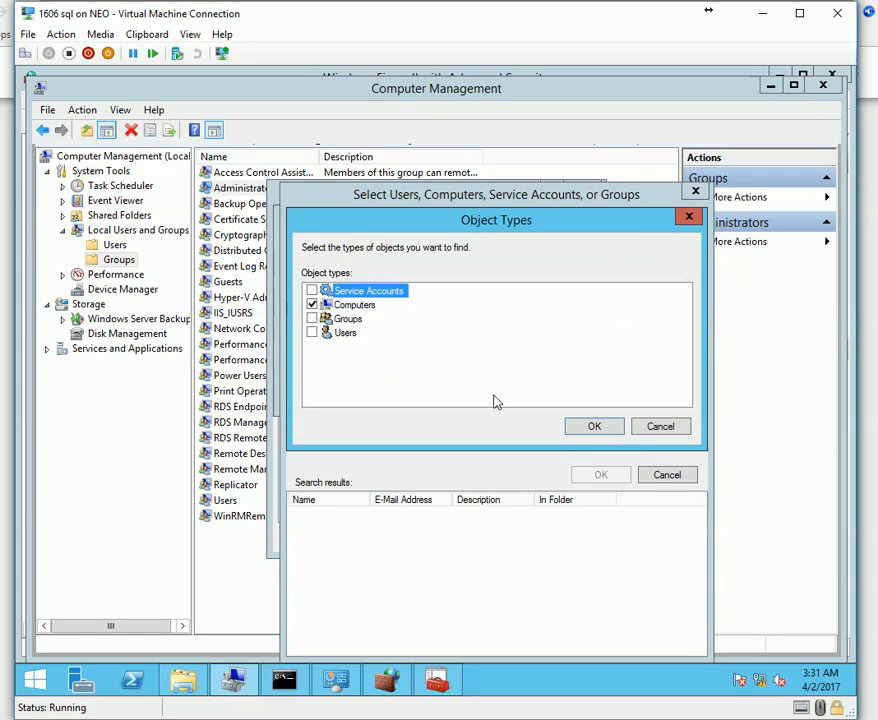
pyautogui.click(585, 428)
pyautogui.click(667, 350)
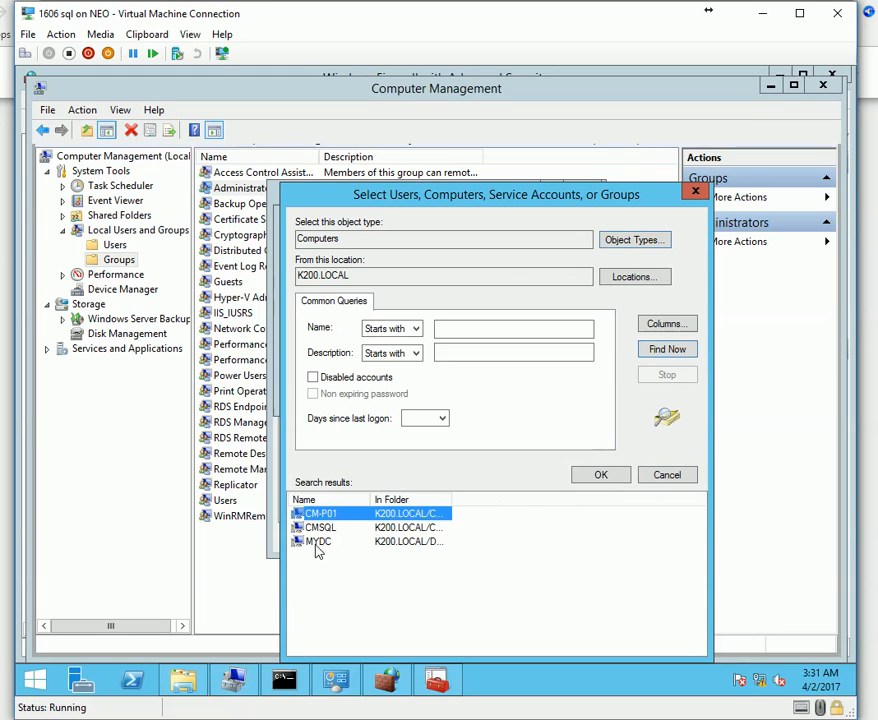
pyautogui.doubleClick(323, 514)
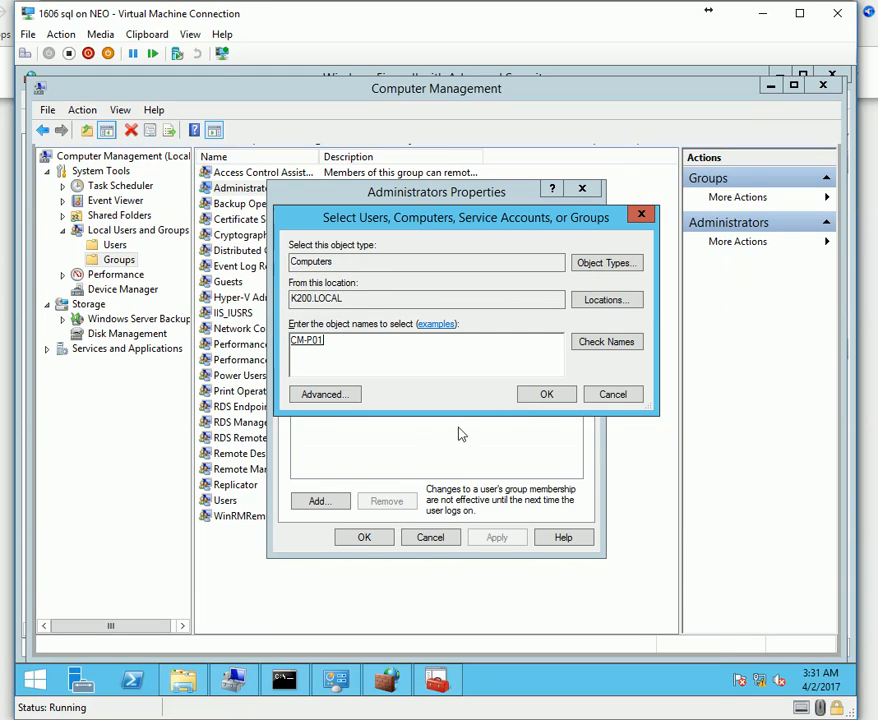
pyautogui.click(563, 394)
pyautogui.click(508, 538)
pyautogui.click(362, 537)
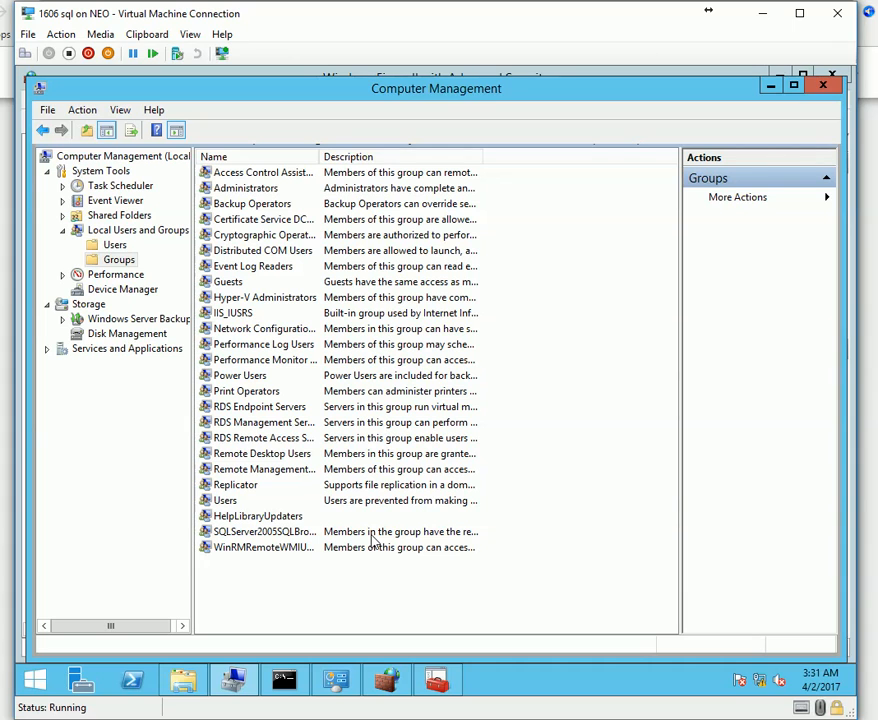
pyautogui.hotkey('alt', 'Tab')
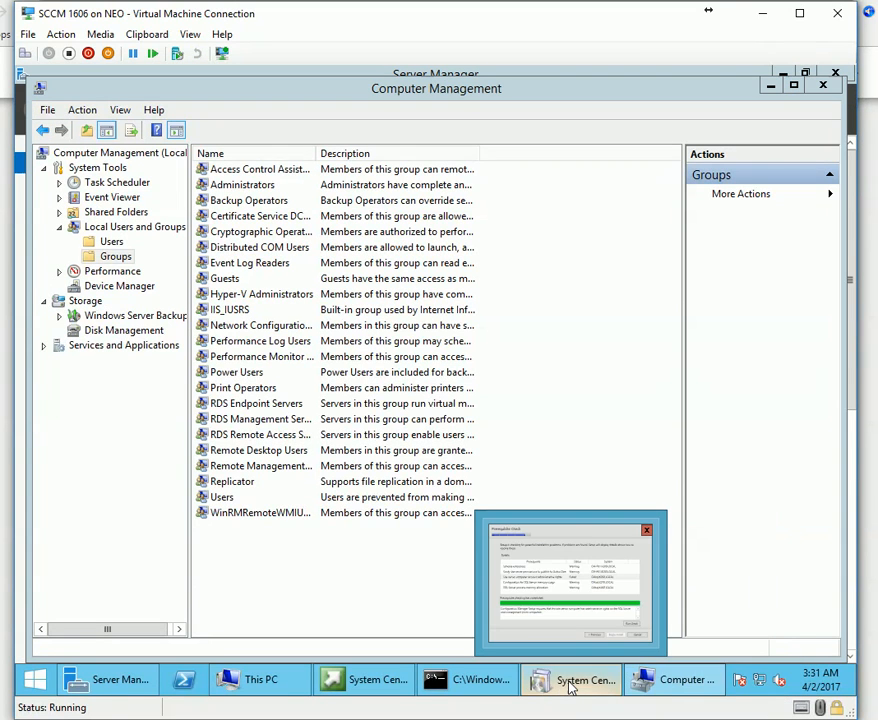
pyautogui.click(572, 686)
pyautogui.click(190, 374)
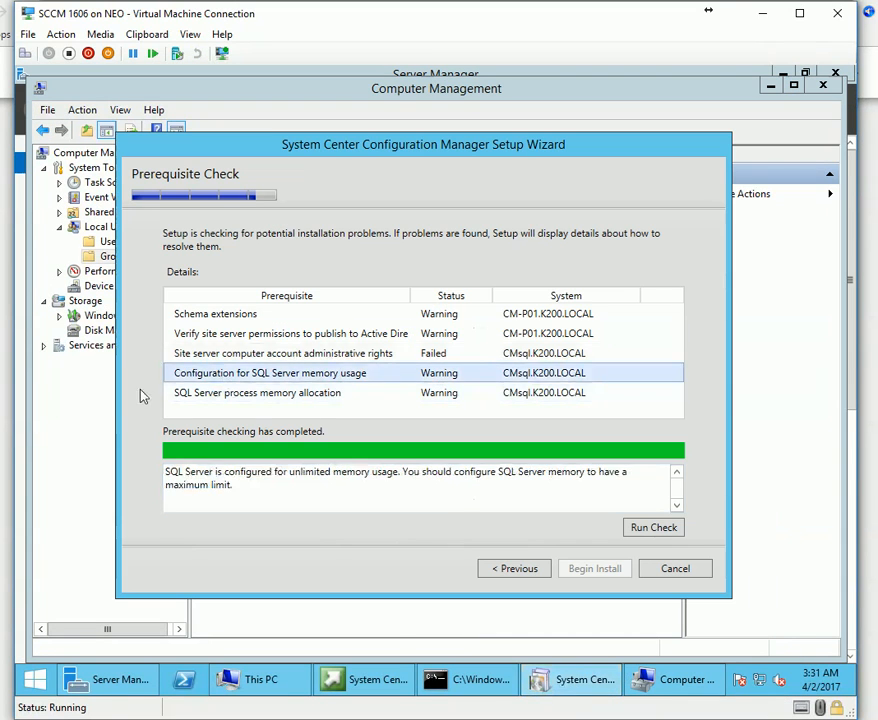
pyautogui.click(322, 392)
pyautogui.click(300, 375)
pyautogui.moveTo(178, 476); pyautogui.dragTo(584, 492)
pyautogui.click(294, 492)
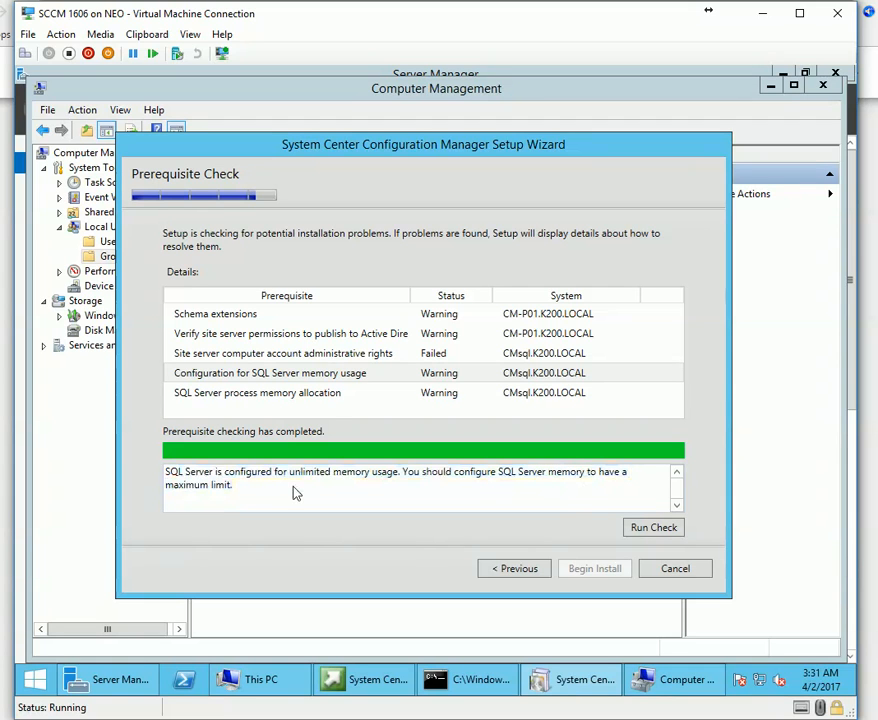
pyautogui.click(631, 623)
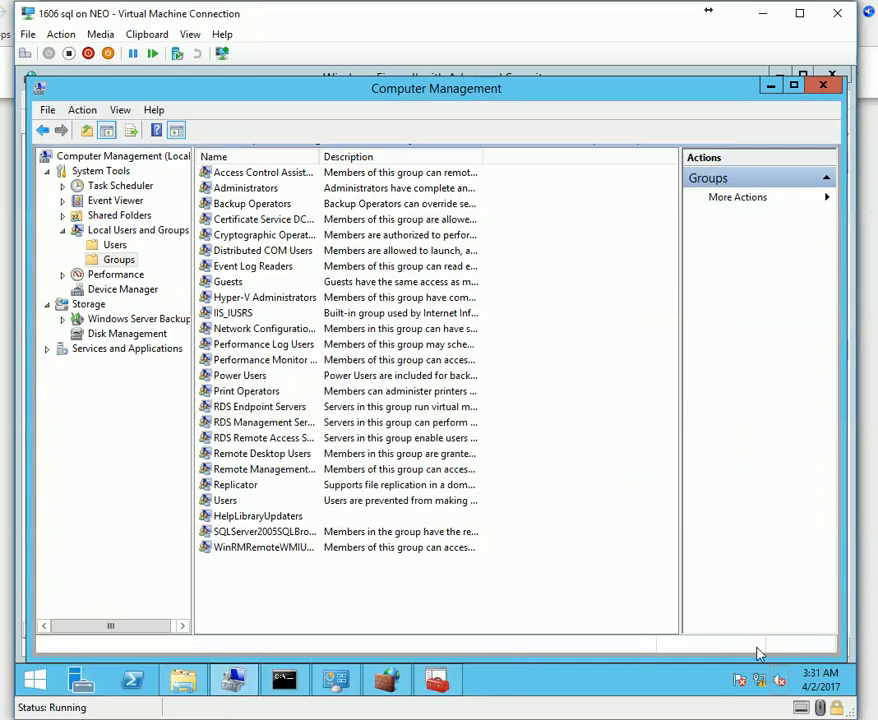
pyautogui.click(33, 685)
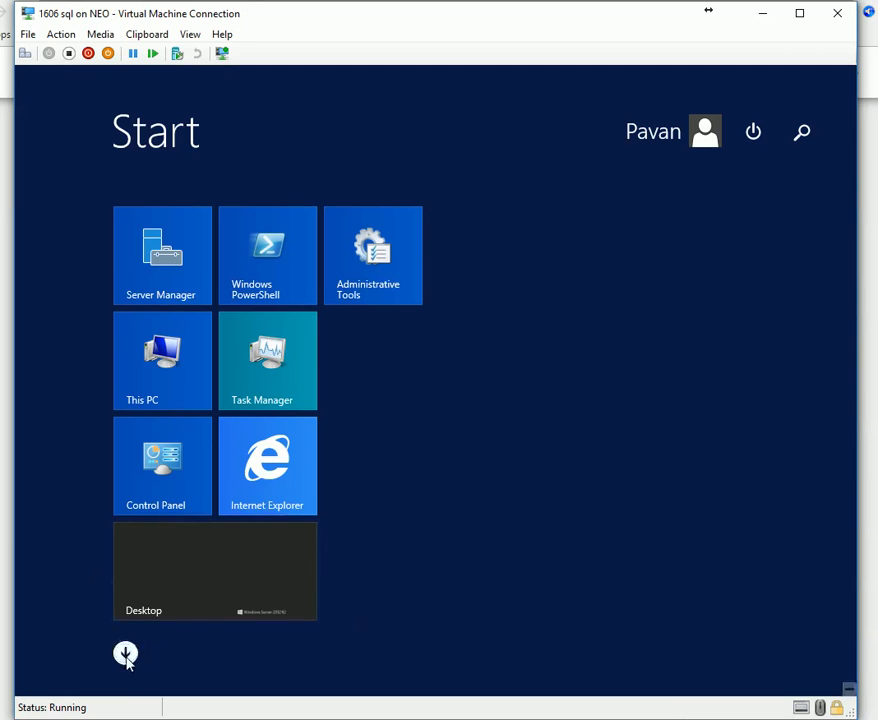
pyautogui.click(125, 652)
pyautogui.scroll(-2, 690, 680)
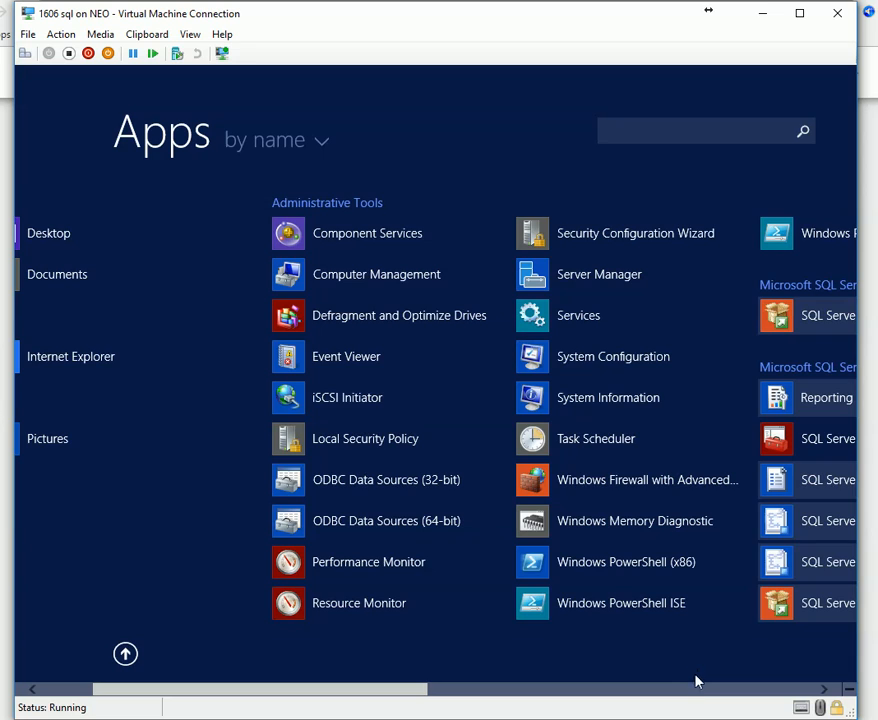
pyautogui.scroll(-3, 697, 686)
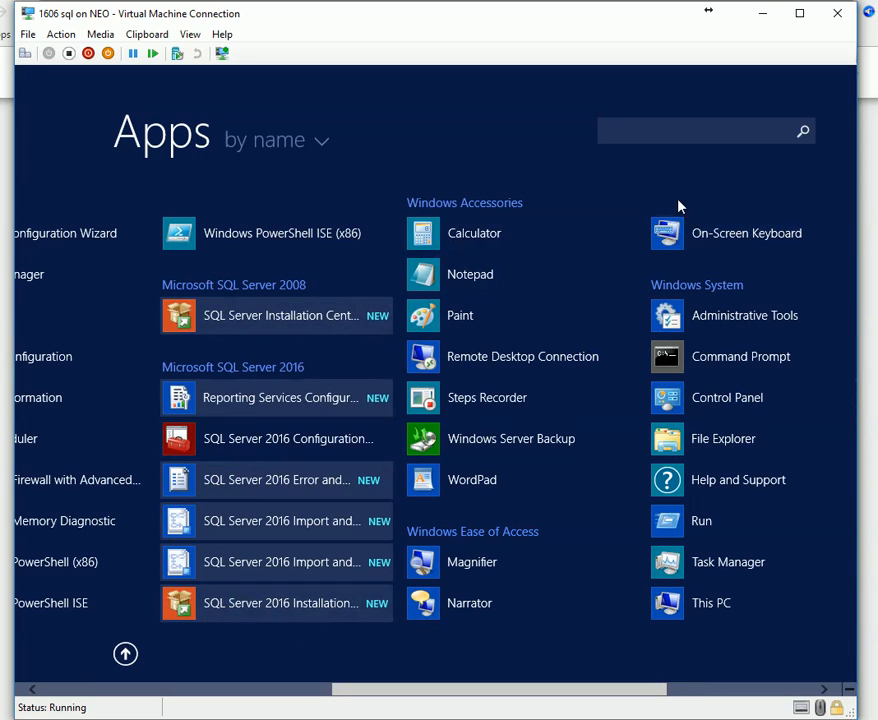
pyautogui.click(709, 140)
pyautogui.write('S')
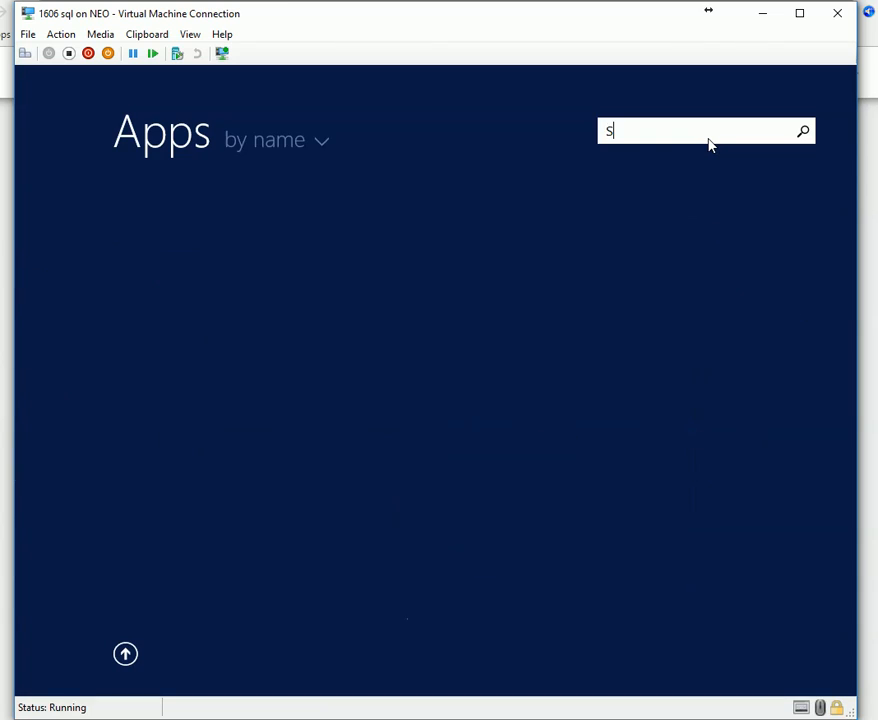
pyautogui.write('TUDIO')
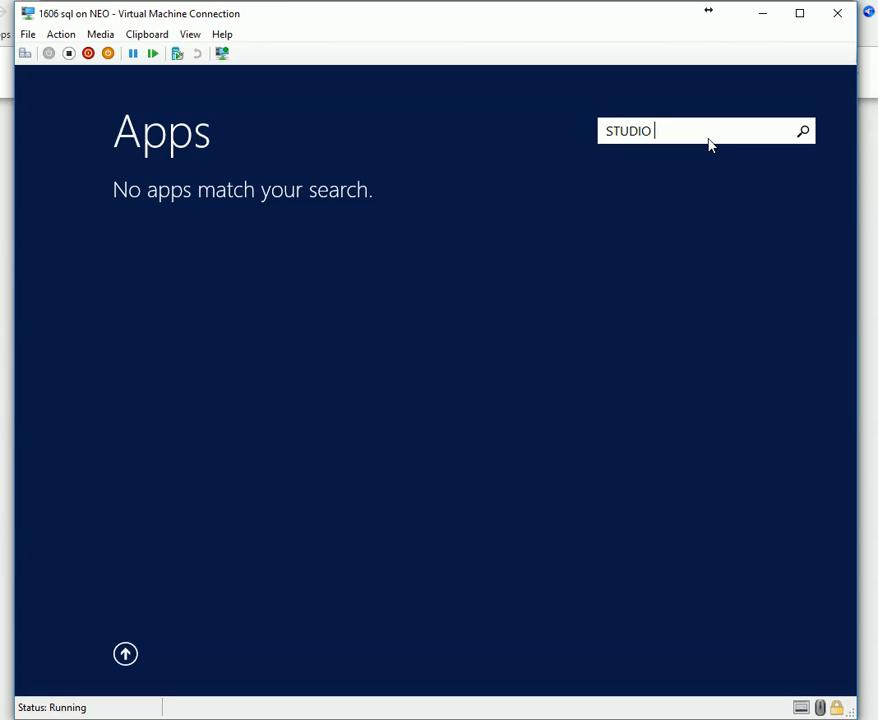
pyautogui.hotkey('ctrl', 'a')
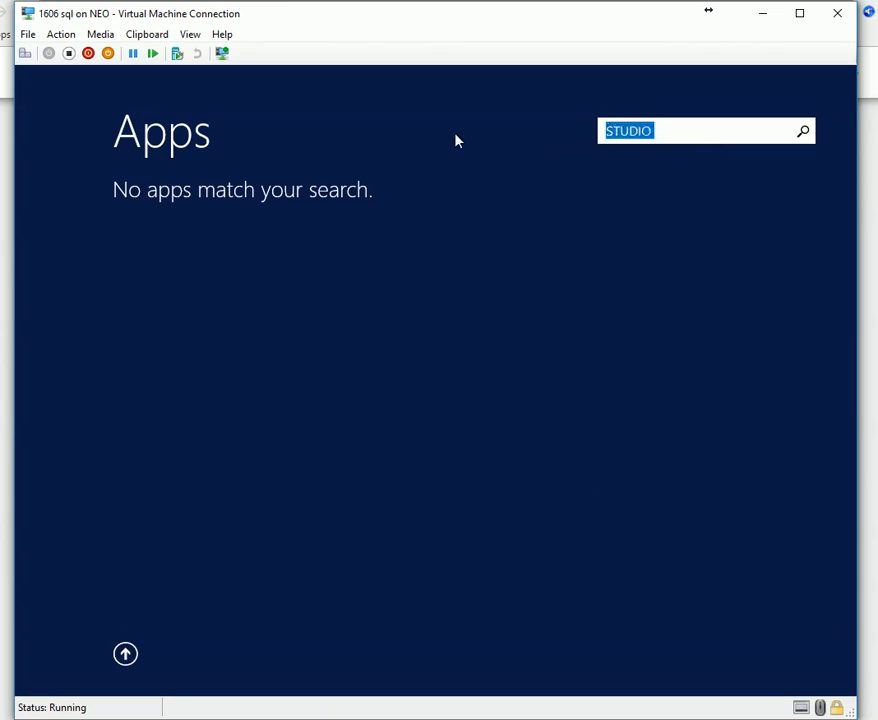
pyautogui.write('MANA')
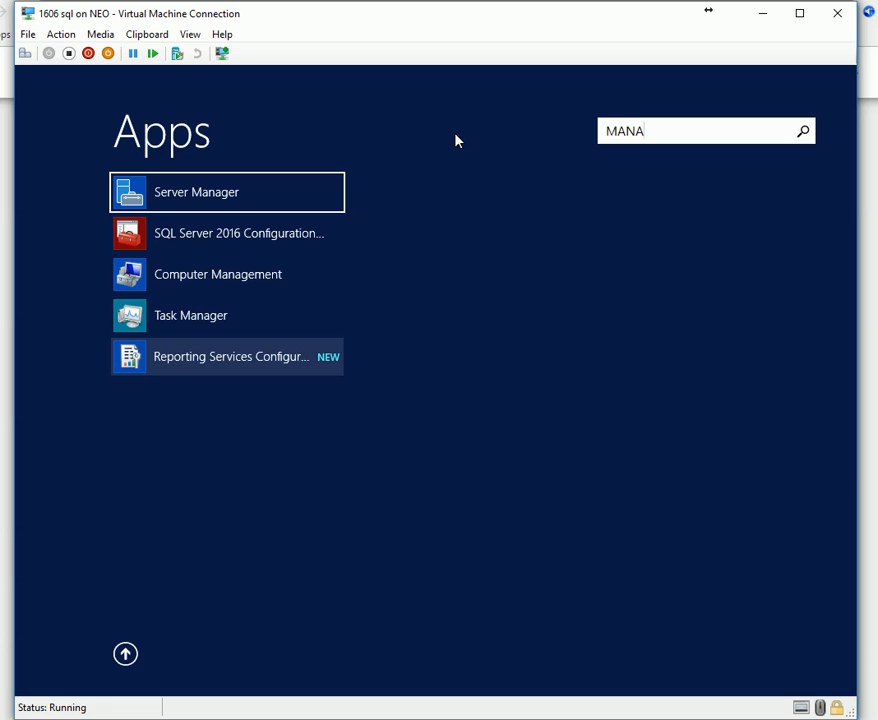
pyautogui.press('BackSpace')
pyautogui.press('BackSpace')
pyautogui.press('BackSpace')
pyautogui.press('BackSpace')
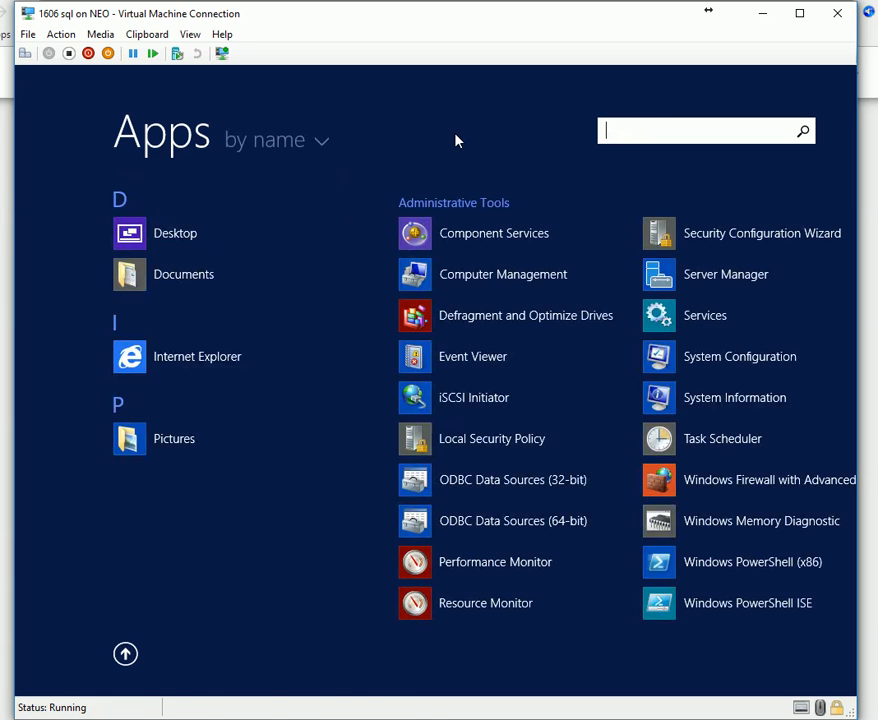
pyautogui.press('Escape')
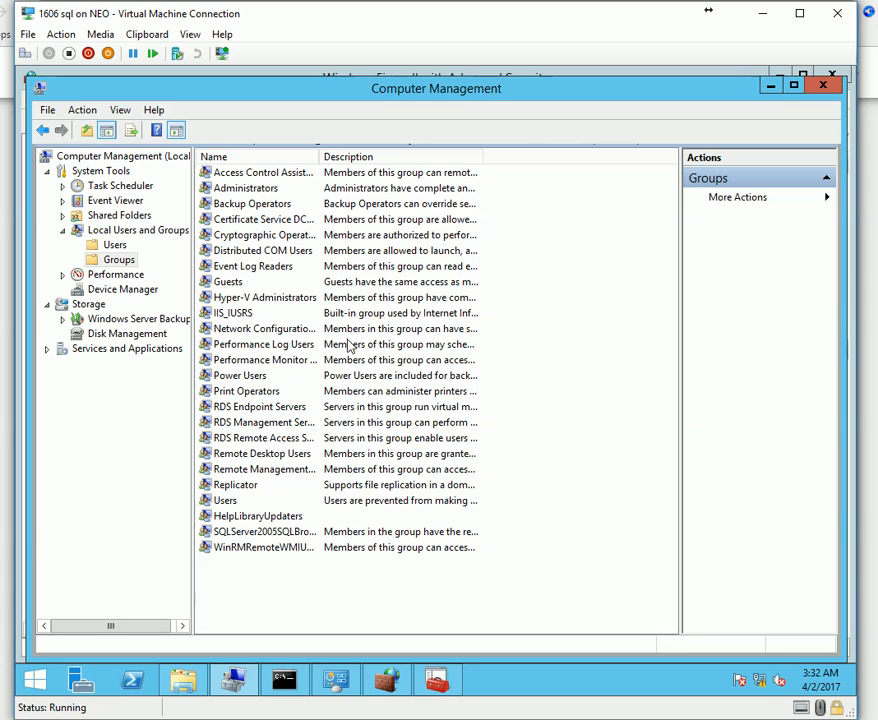
# Re-run the SCCM prerequisite check on the SCCM VM, then return to the SQL VM.
pyautogui.moveTo(686, 681)
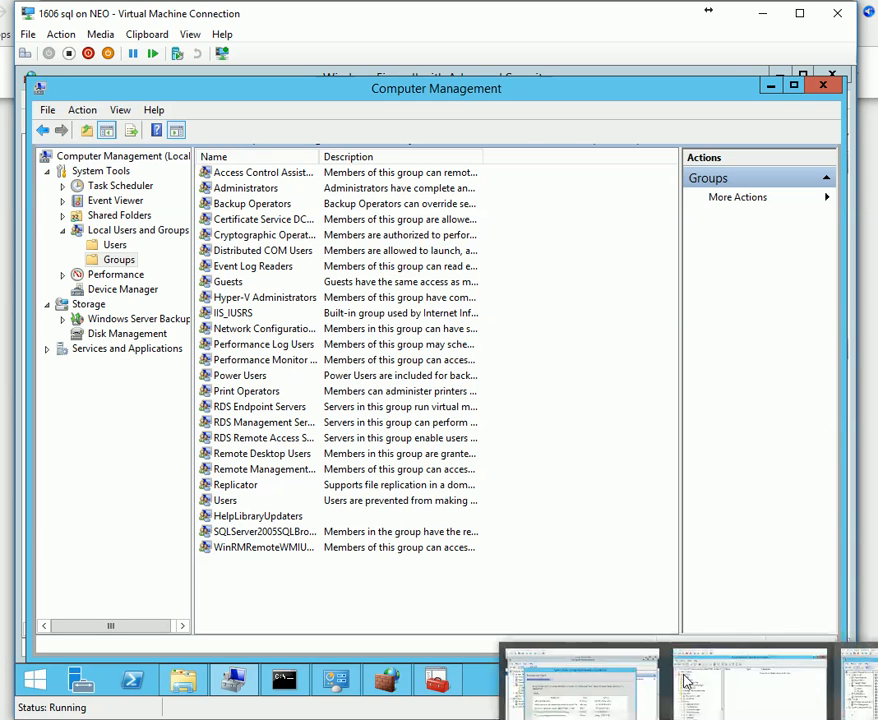
pyautogui.click(563, 712)
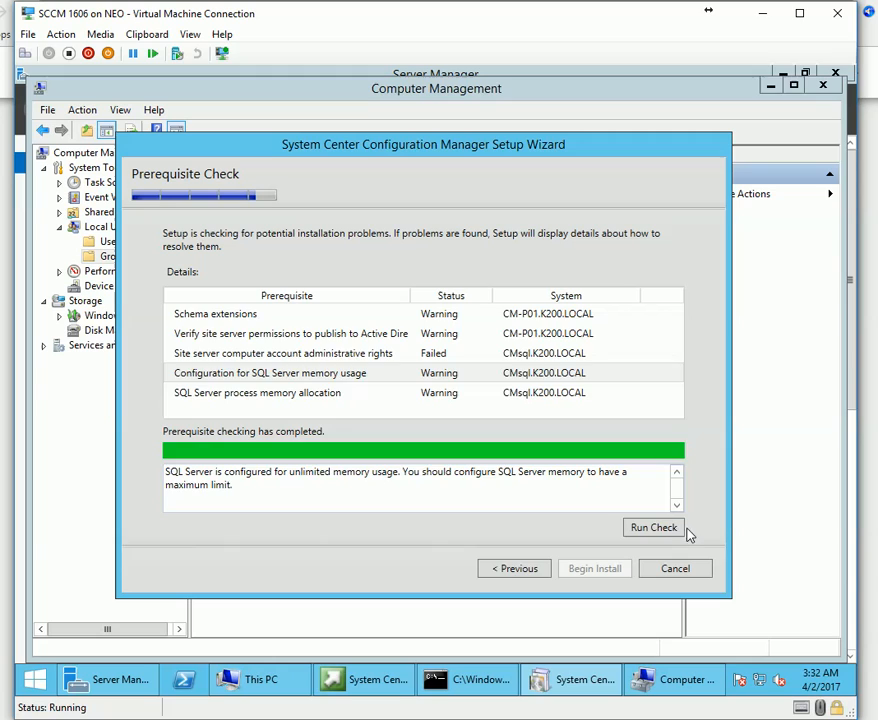
pyautogui.click(655, 528)
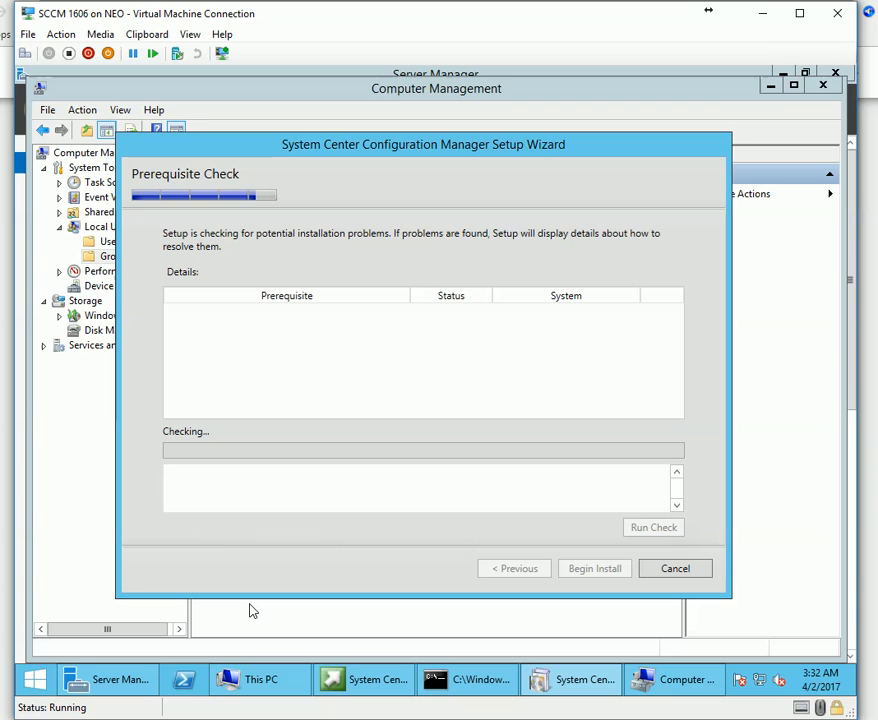
pyautogui.moveTo(260, 680)
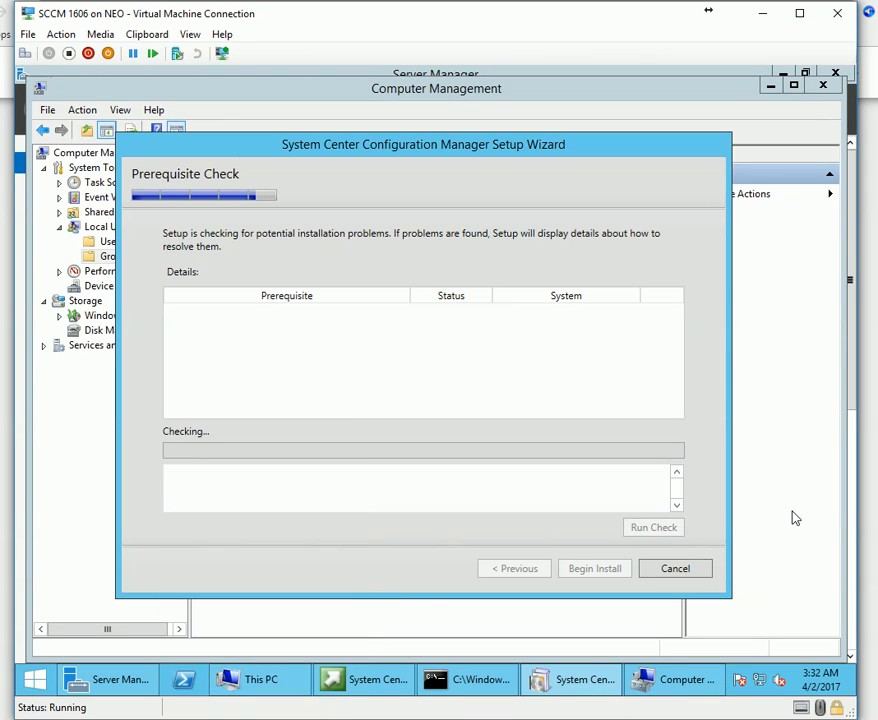
pyautogui.click(833, 718)
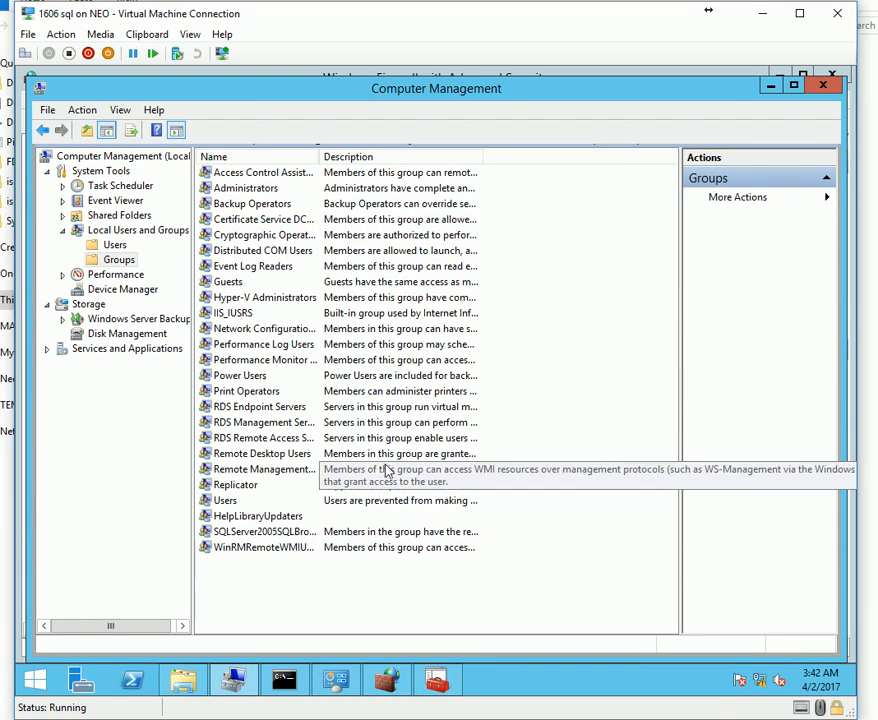
# Eject the SQL Server disc image currently mounted in the VM's DVD drive.
pyautogui.click(100, 34)
pyautogui.moveTo(150, 78)
pyautogui.moveTo(155, 55)
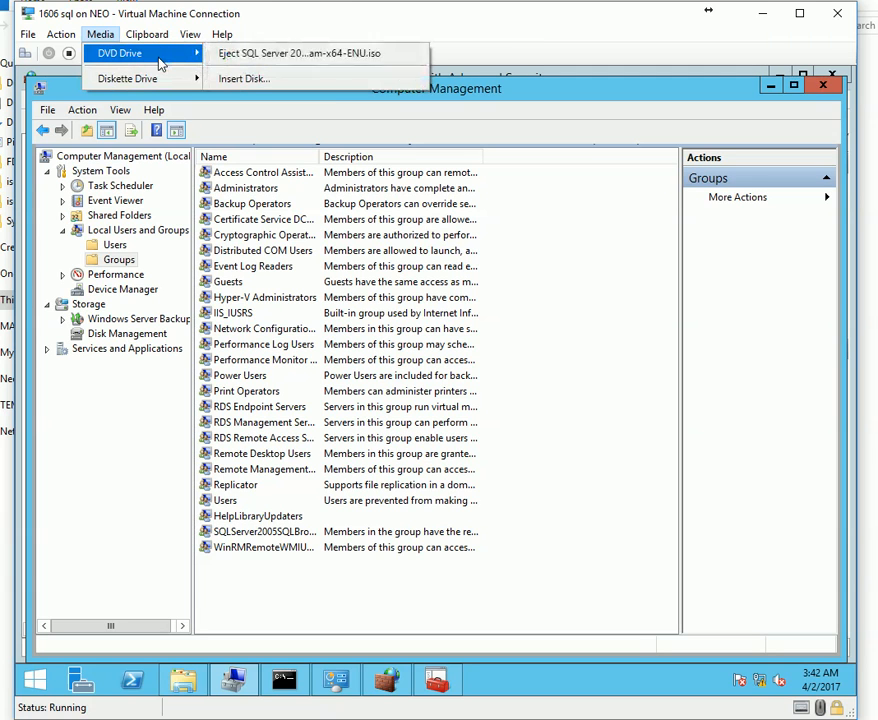
pyautogui.click(248, 58)
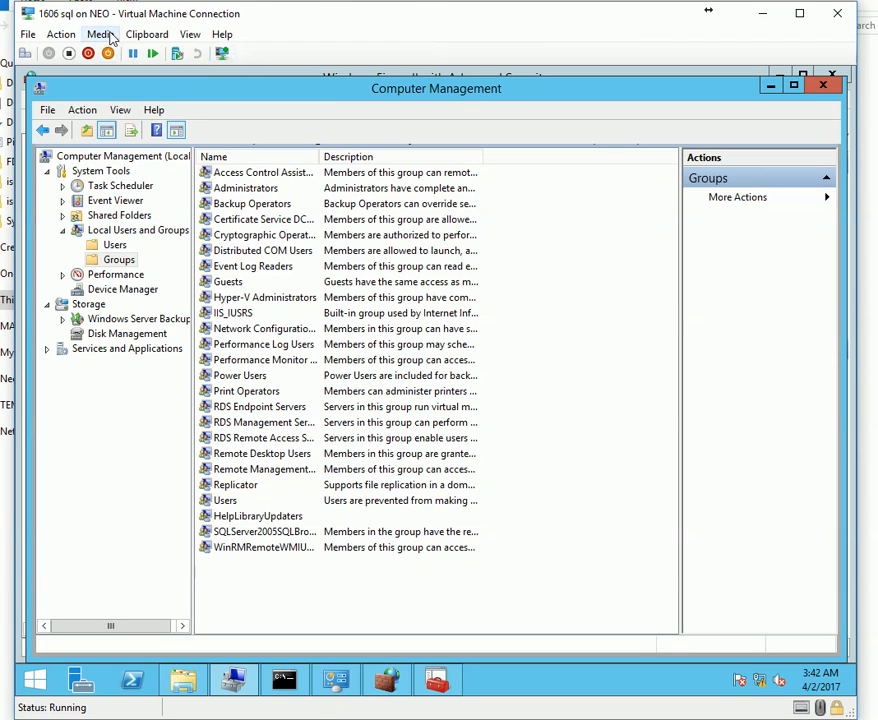
# Insert SQL 2014 Management_Studio.iso into the VM's DVD drive and bring up File Explorer.
pyautogui.click(100, 34)
pyautogui.moveTo(160, 53)
pyautogui.click(240, 78)
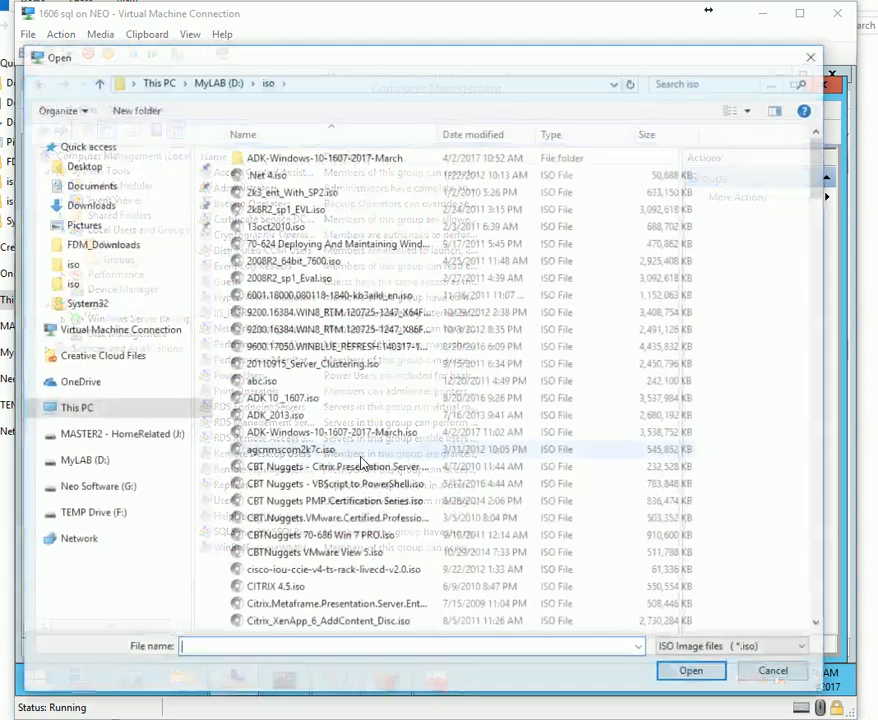
pyautogui.click(324, 420)
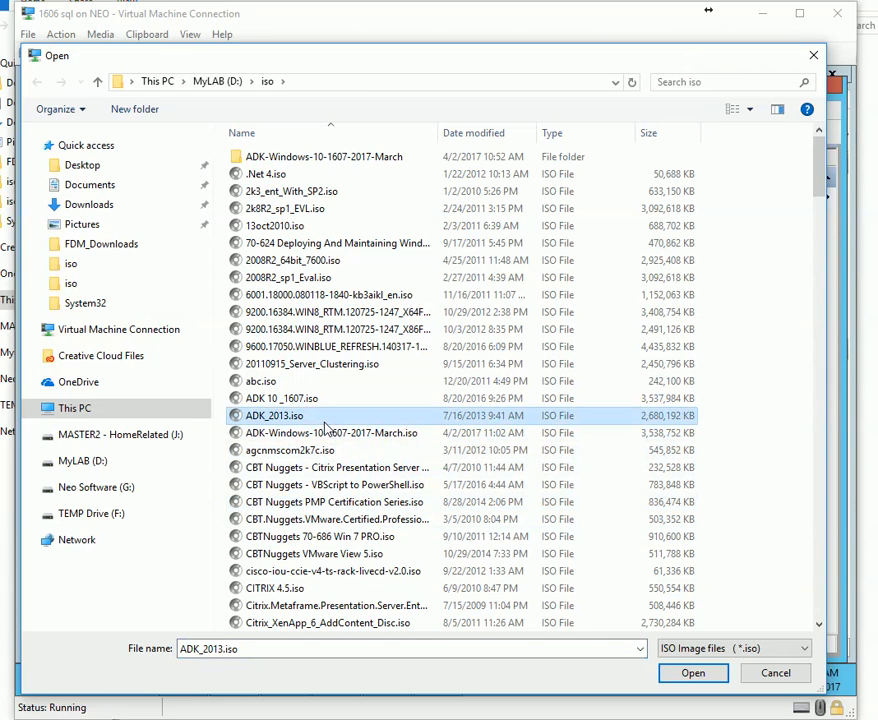
pyautogui.write('sq')
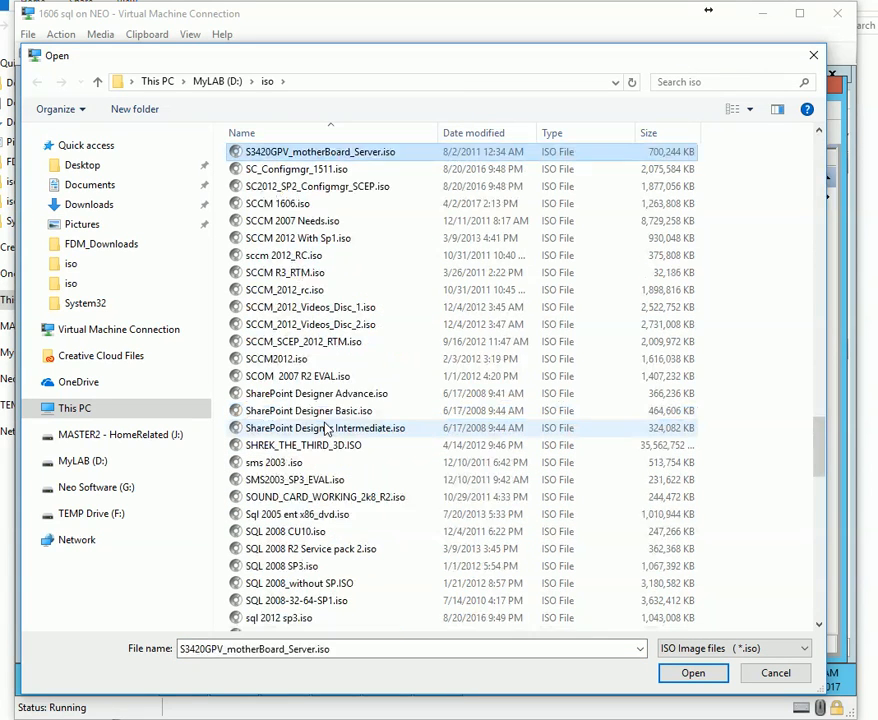
pyautogui.click(335, 567)
pyautogui.scroll(-7, 378, 400)
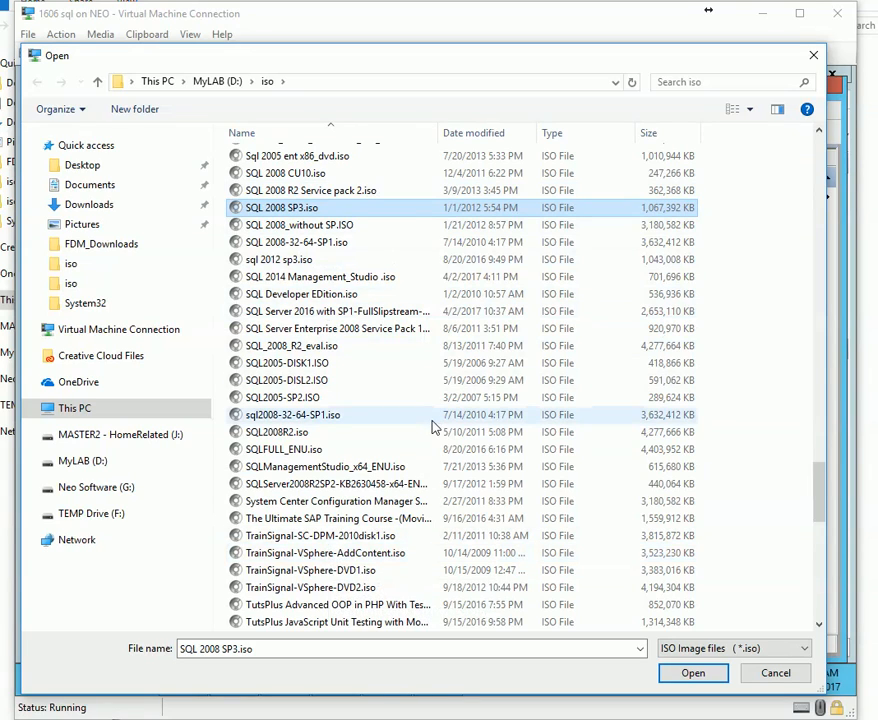
pyautogui.doubleClick(325, 277)
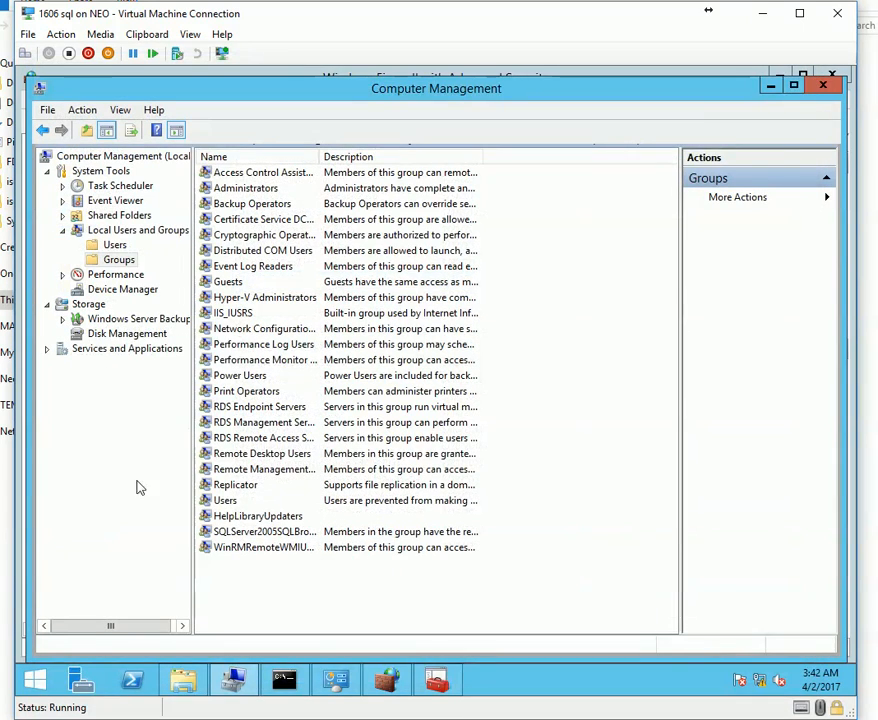
pyautogui.click(176, 694)
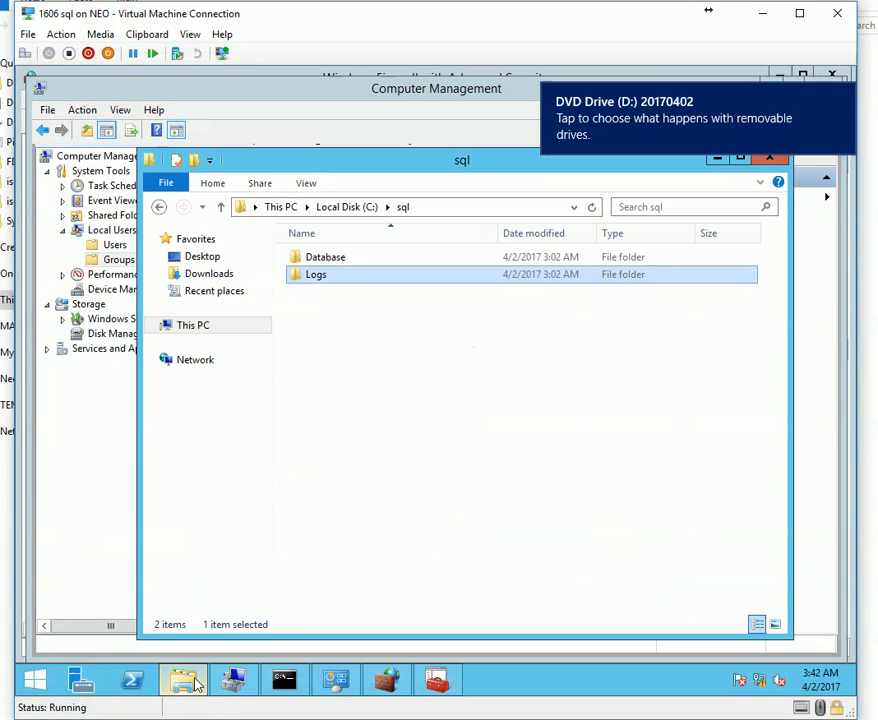
# Browse Local Disk (C:) into the sql folder and back to This PC.
pyautogui.click(190, 326)
pyautogui.doubleClick(550, 432)
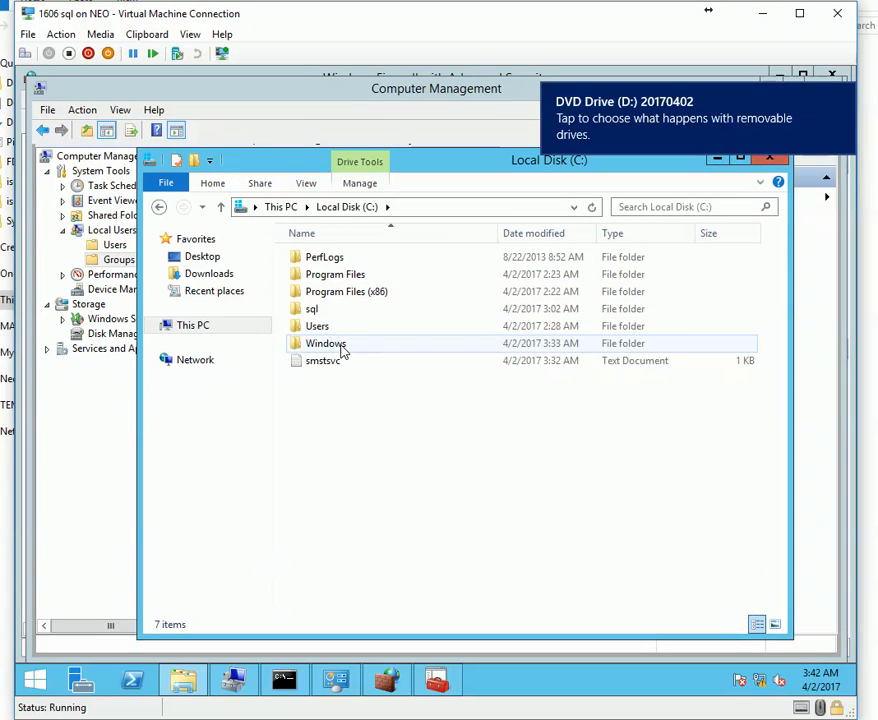
pyautogui.click(311, 311)
pyautogui.doubleClick(311, 311)
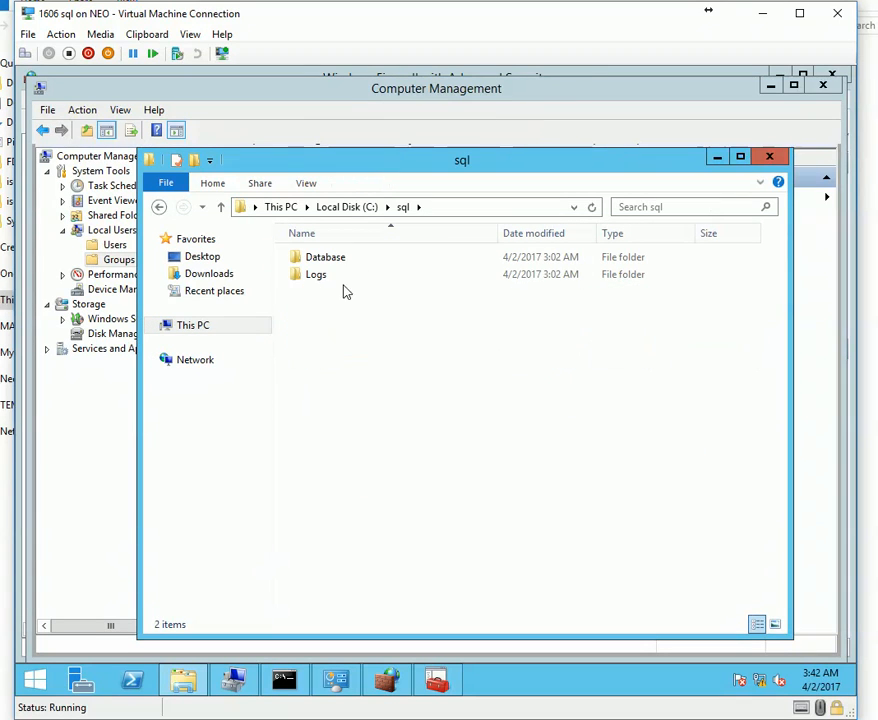
pyautogui.click(329, 267)
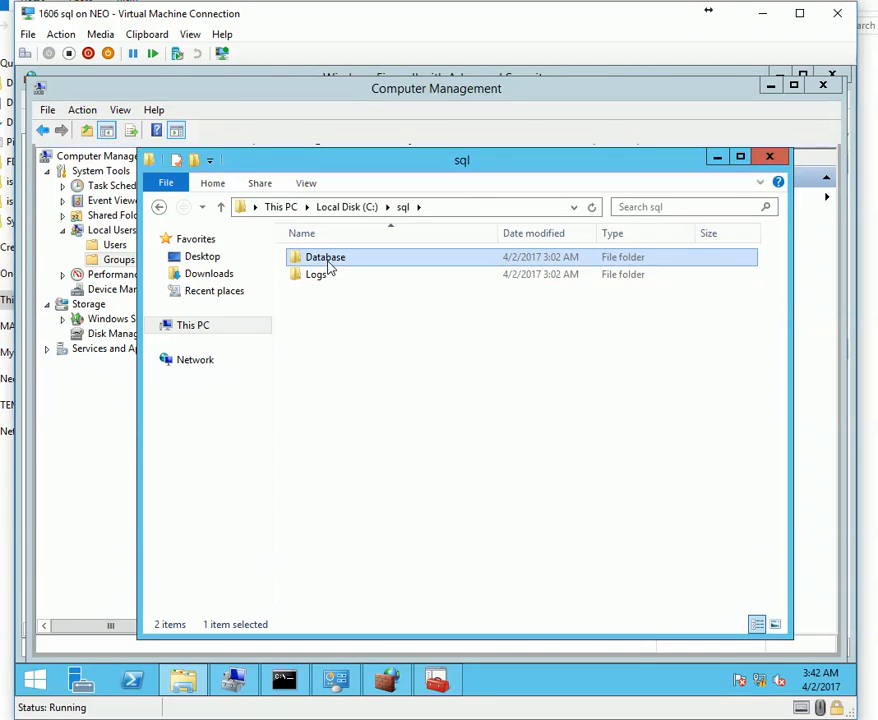
pyautogui.press('BackSpace')
pyautogui.press('BackSpace')
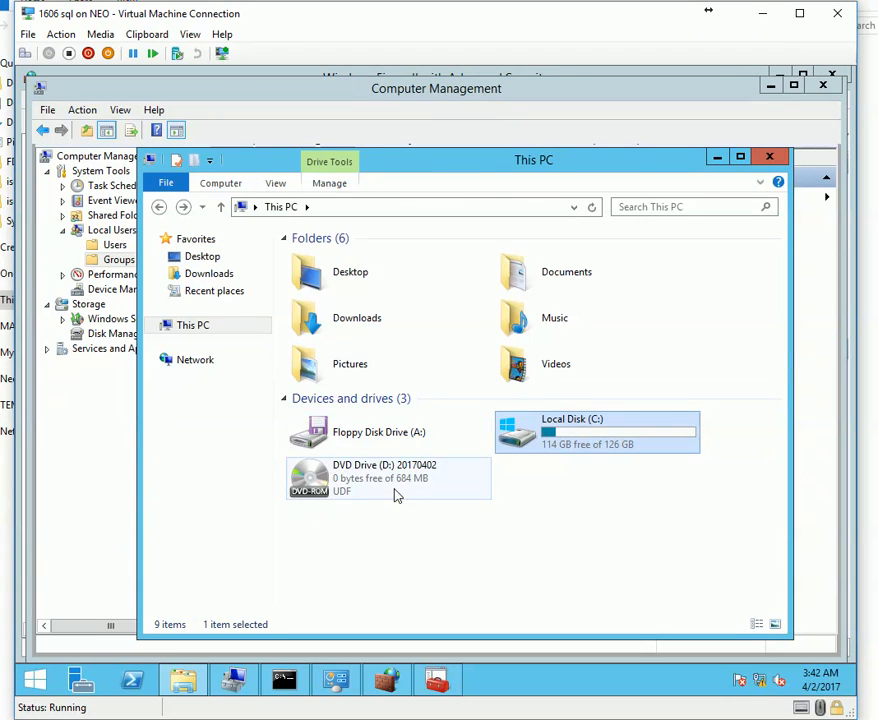
# Run SQLManagementStudio_x64_ENU from DVD Drive (D:) as administrator, extracting to the default folder.
pyautogui.click(392, 494)
pyautogui.rightClick(392, 494)
pyautogui.click(440, 315)
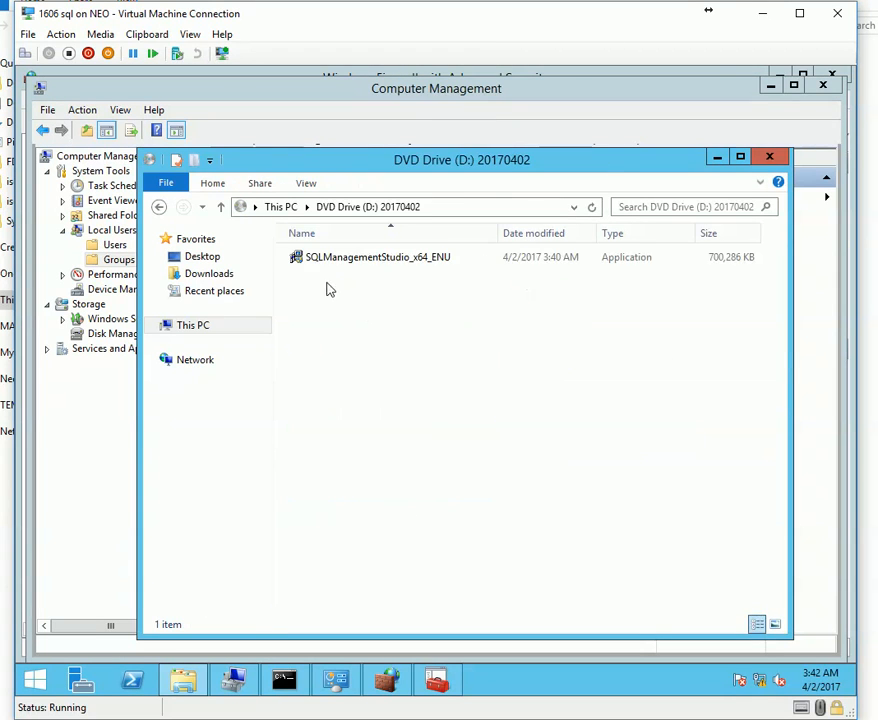
pyautogui.rightClick(335, 259)
pyautogui.click(400, 288)
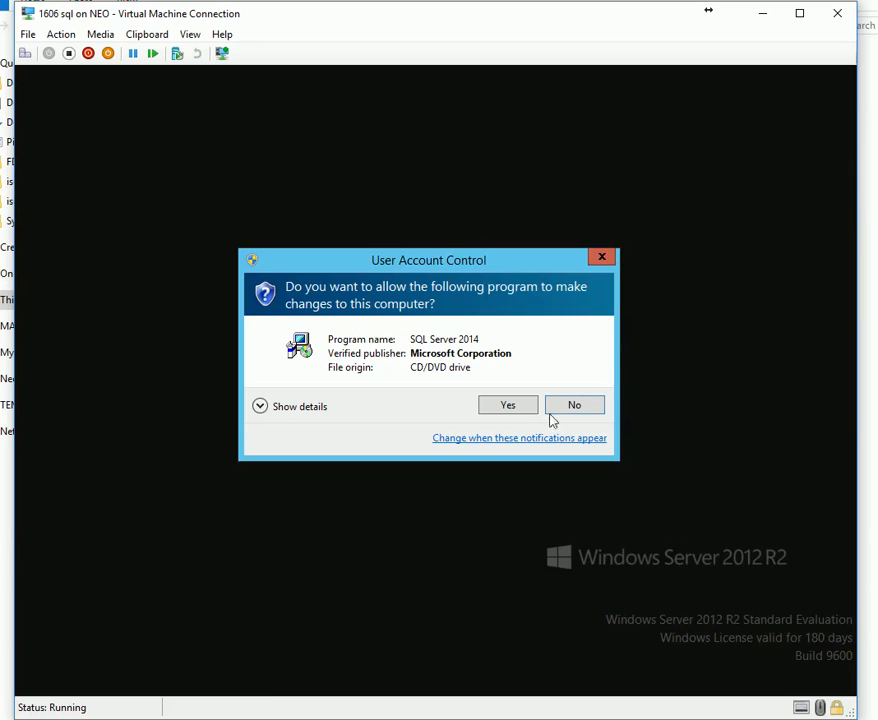
pyautogui.click(516, 412)
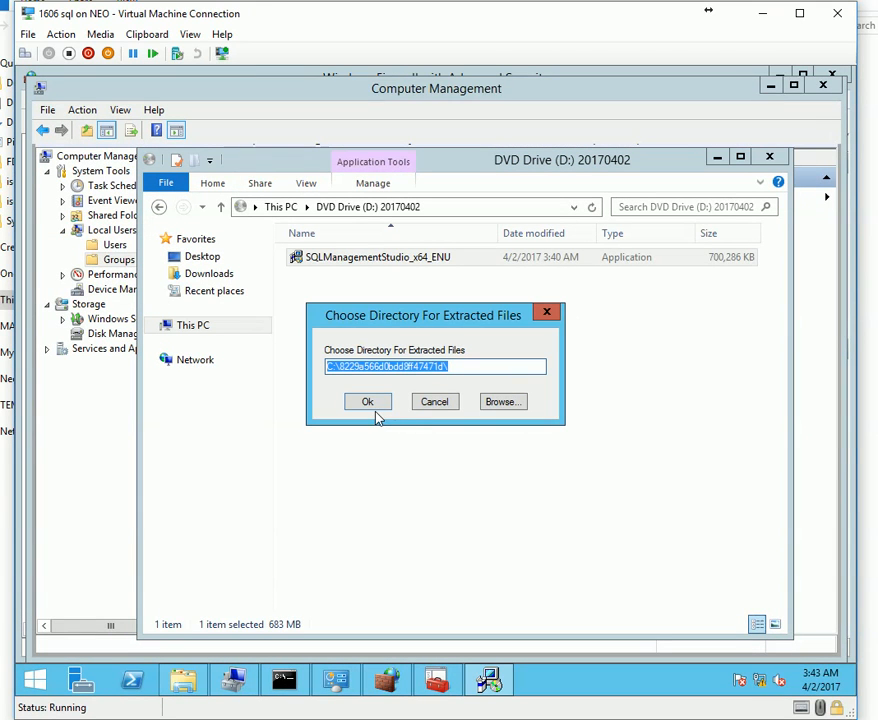
pyautogui.click(381, 404)
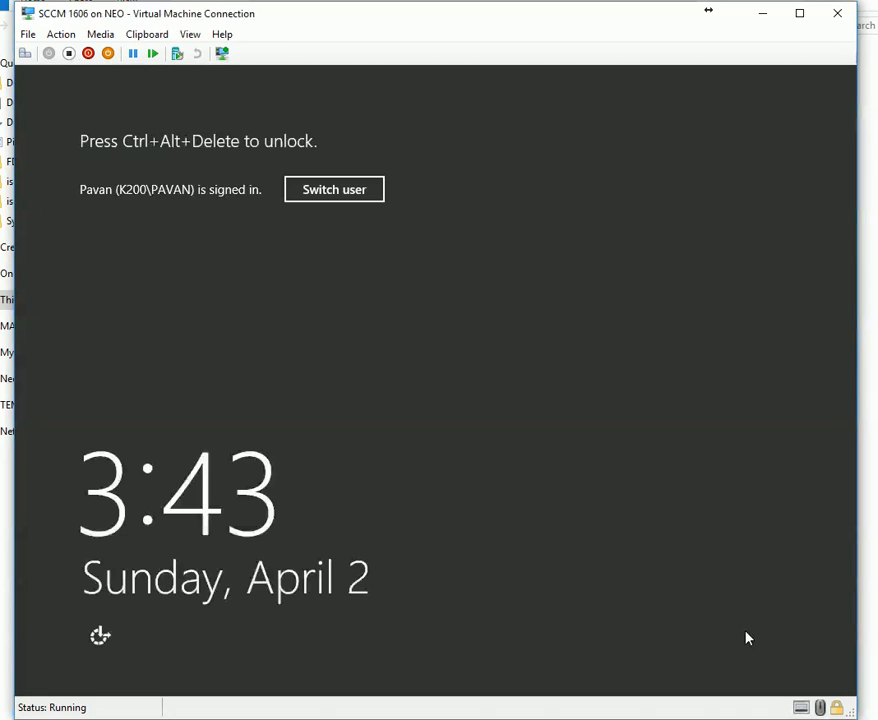
# Unlock the SCCM VM by entering the account password.
pyautogui.click(24, 53)
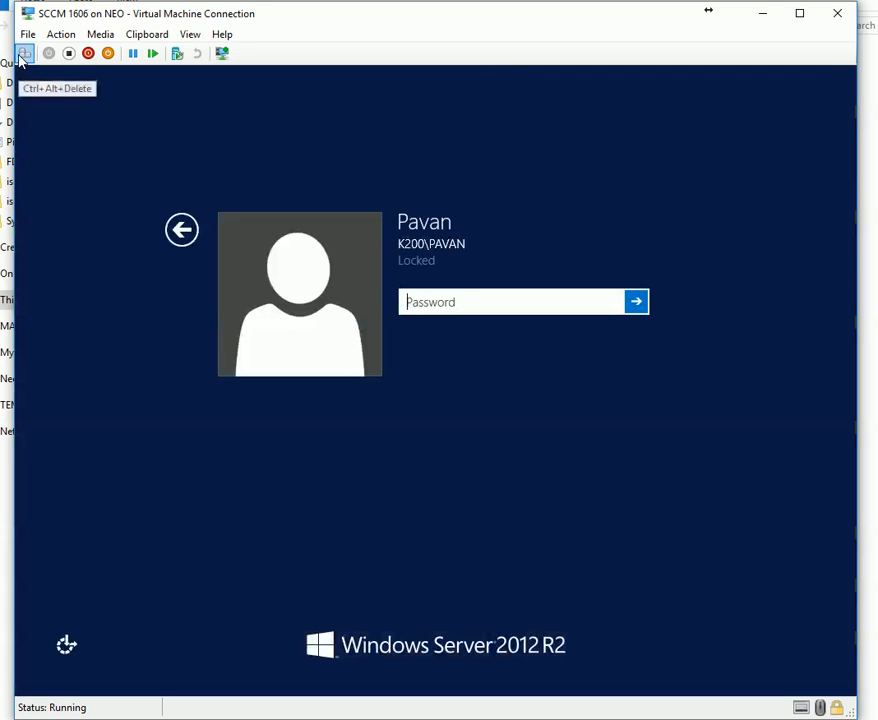
pyautogui.press('capslock')
pyautogui.write('P•••••••')
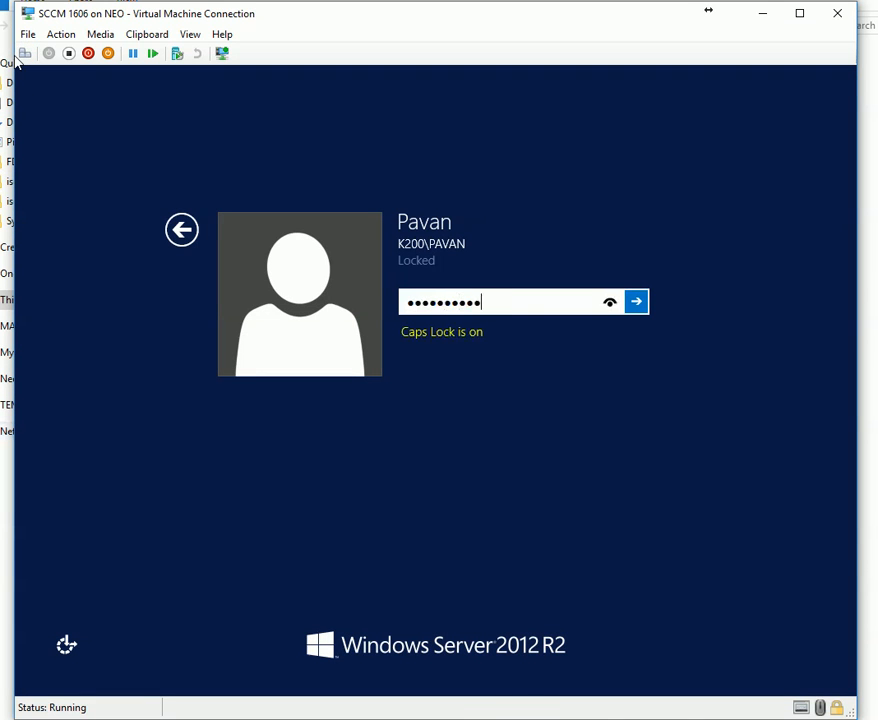
pyautogui.press('Return')
# Read each prerequisite warning's details: SQL memory, site server and Active Directory permissions.
pyautogui.click(238, 336)
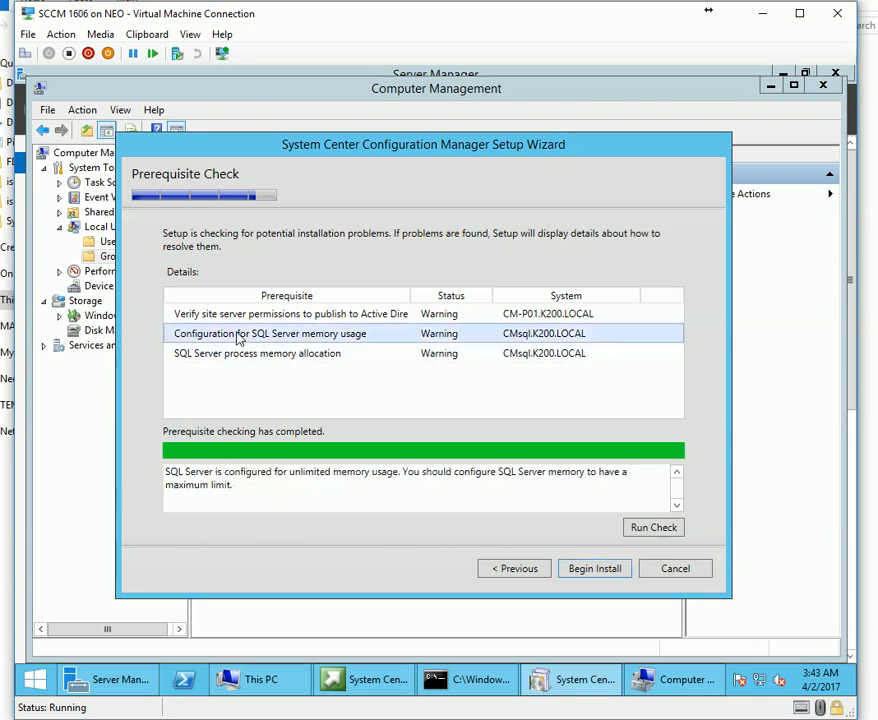
pyautogui.click(302, 314)
pyautogui.click(247, 354)
pyautogui.click(244, 336)
pyautogui.click(250, 317)
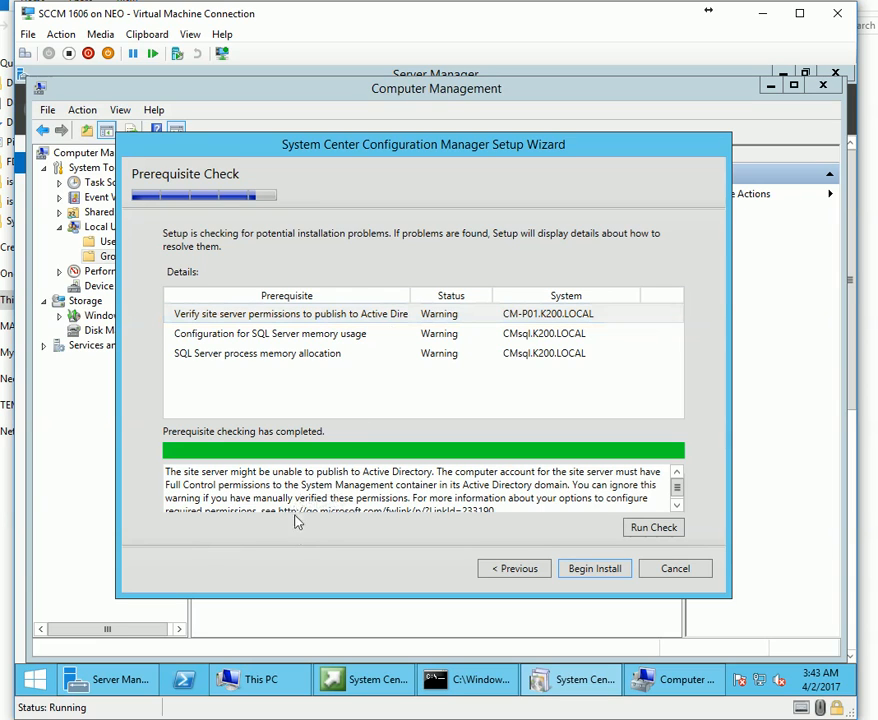
pyautogui.click(677, 505)
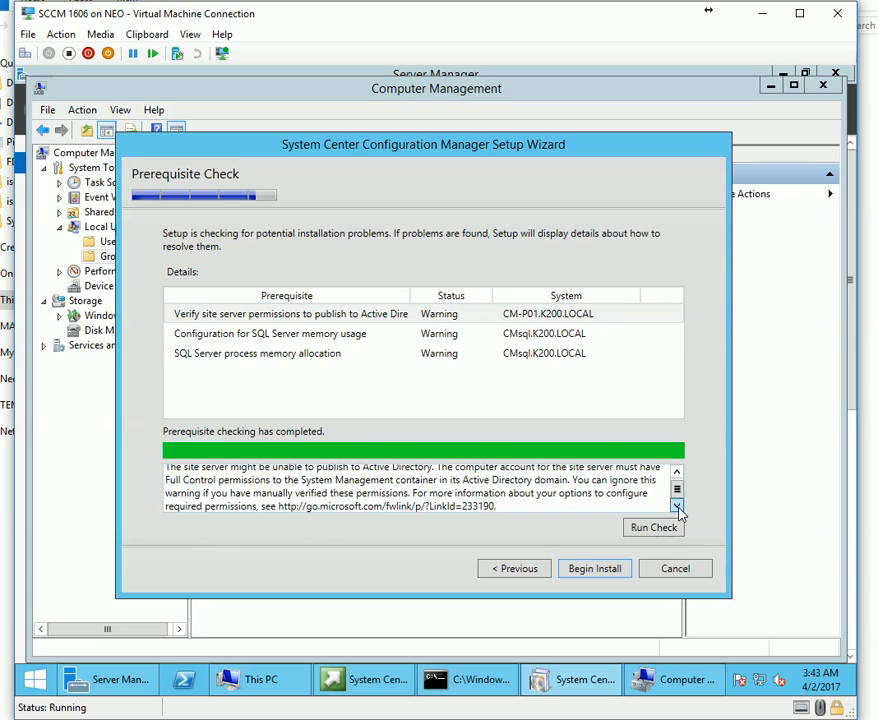
pyautogui.moveTo(677, 490); pyautogui.dragTo(677, 490)
pyautogui.moveTo(510, 508); pyautogui.dragTo(143, 462)
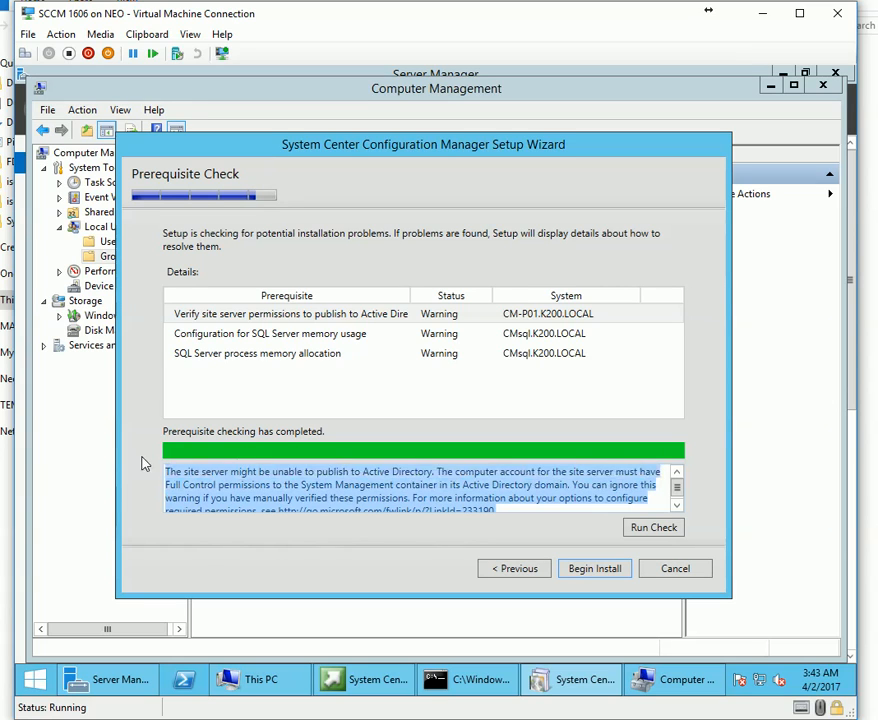
pyautogui.click(286, 489)
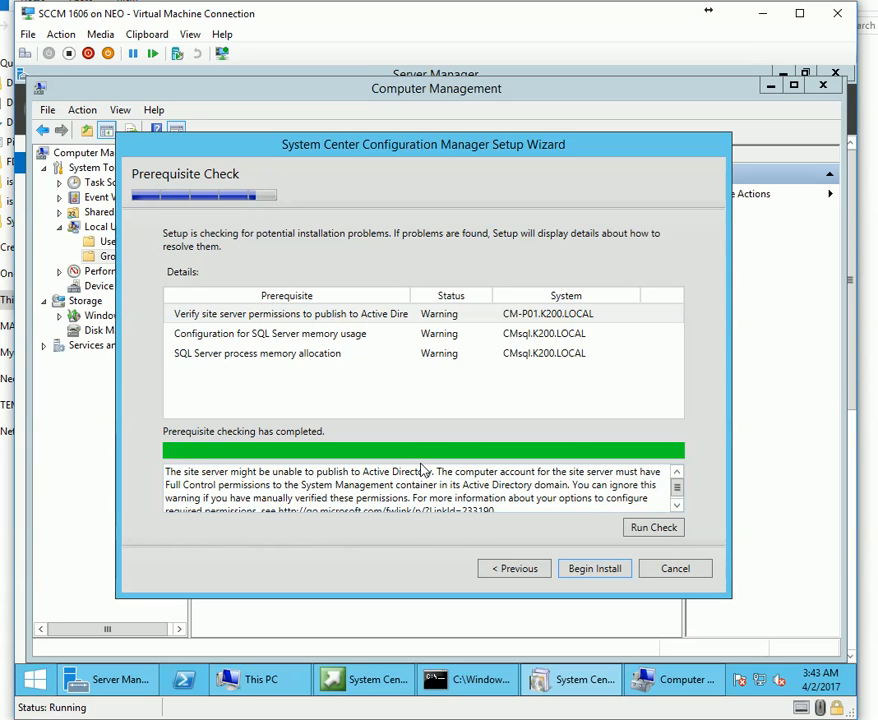
pyautogui.moveTo(241, 710)
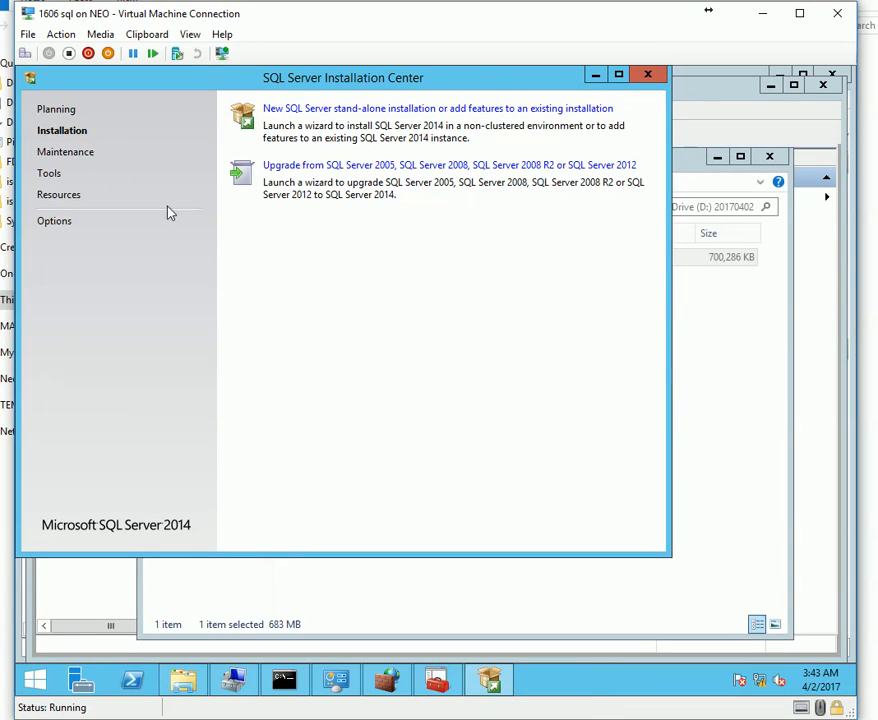
# Start a new SQL Server 2014 stand-alone installation, accepting the license terms and opting into CEIP.
pyautogui.click(408, 113)
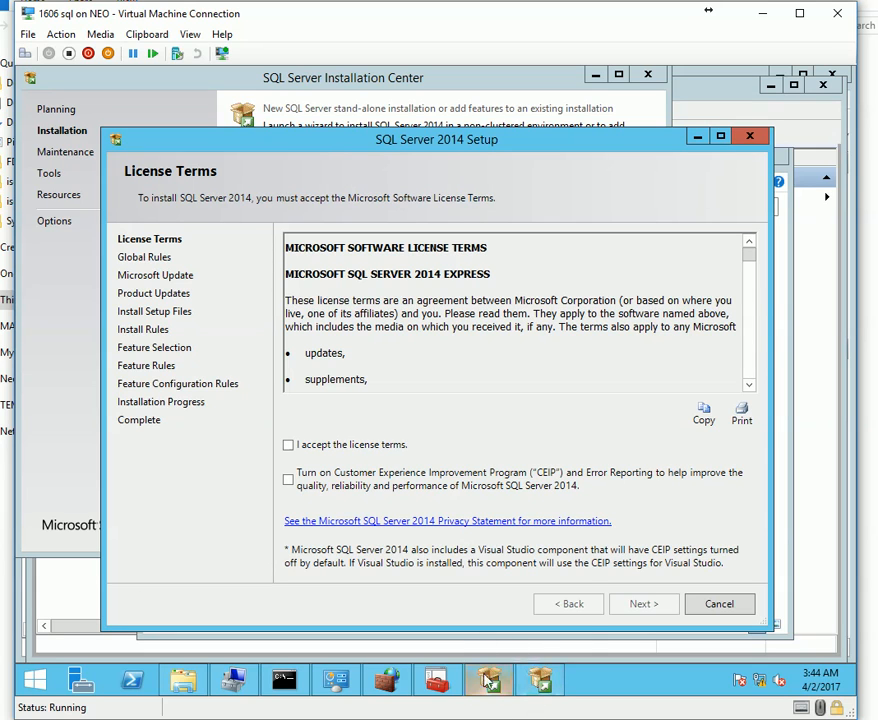
pyautogui.moveTo(437, 680)
pyautogui.click(288, 444)
pyautogui.click(288, 479)
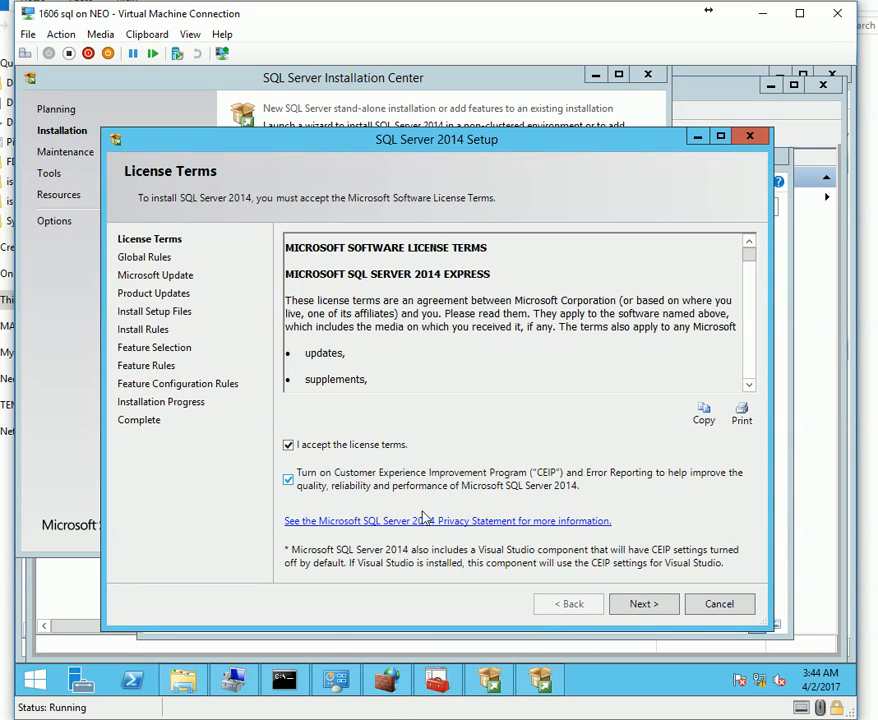
pyautogui.click(644, 604)
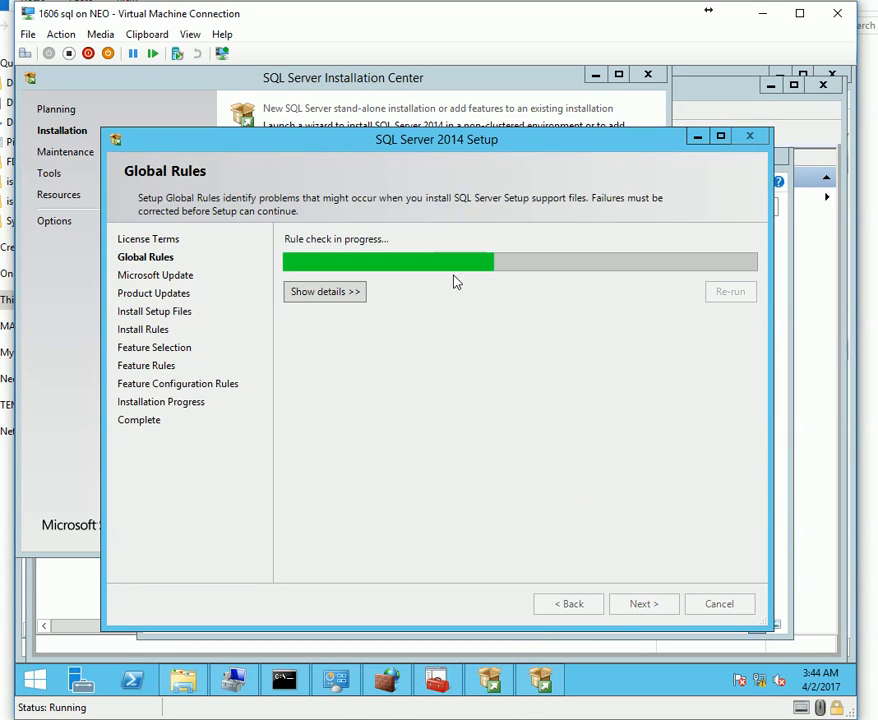
# Advance through updates and feature selection to find the failed .NET Framework 3.5 SP1 rule.
pyautogui.click(645, 612)
pyautogui.click(562, 610)
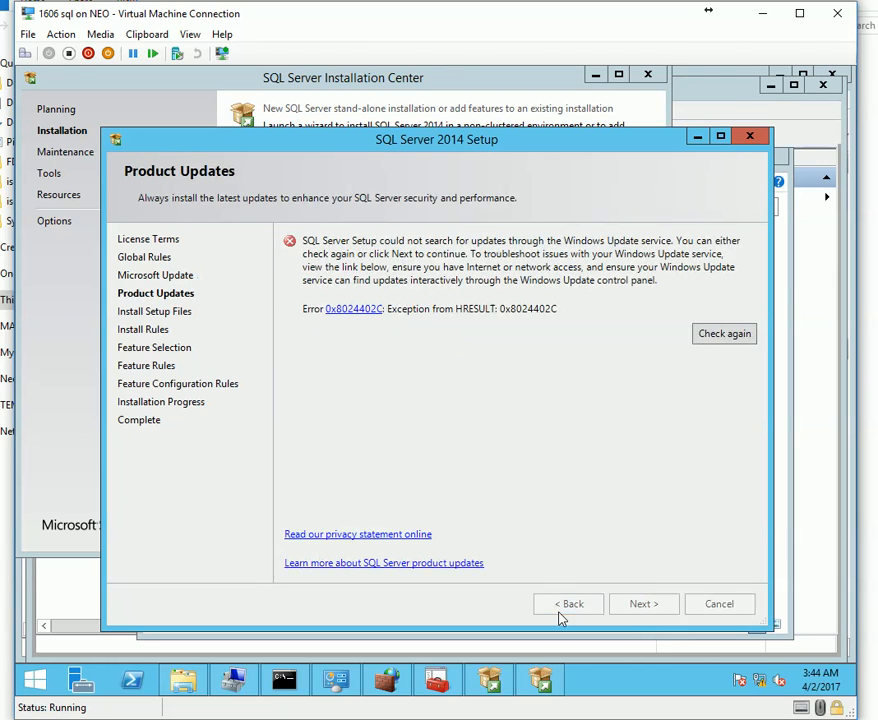
pyautogui.click(634, 612)
pyautogui.click(635, 608)
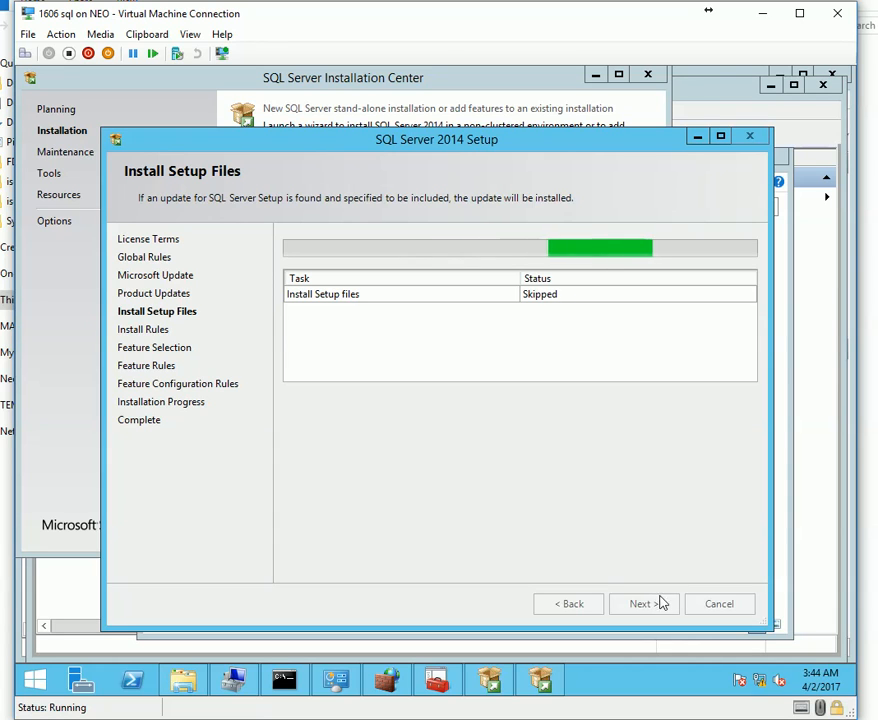
pyautogui.press('Return')
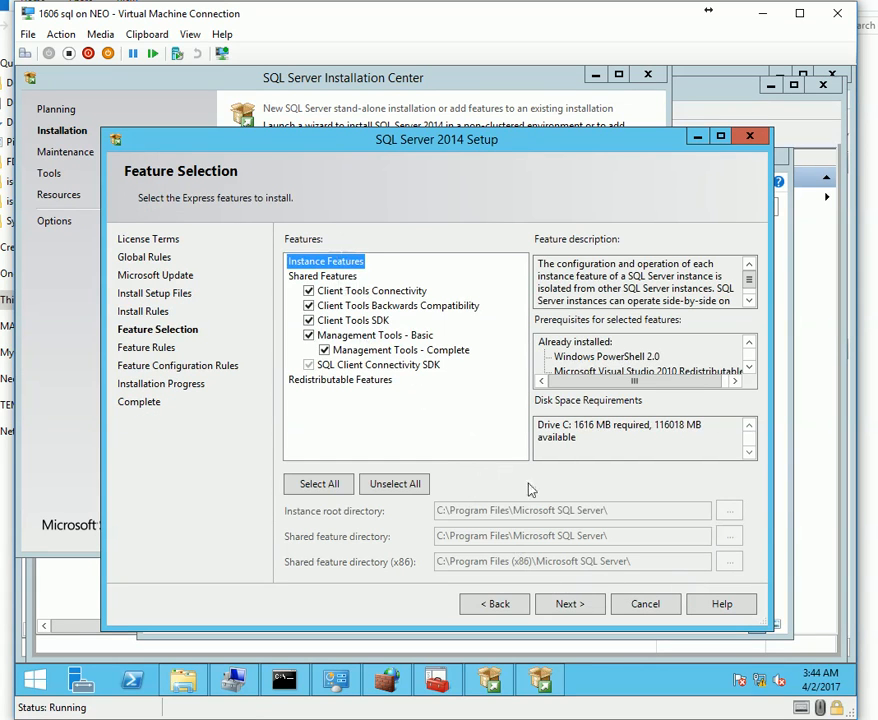
pyautogui.click(585, 604)
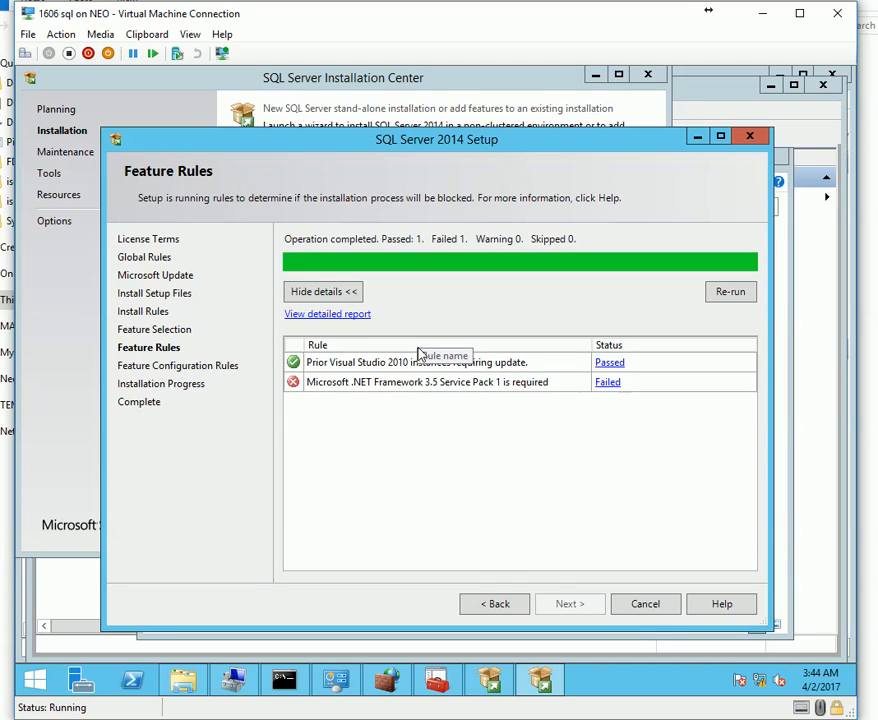
pyautogui.click(608, 382)
pyautogui.click(612, 482)
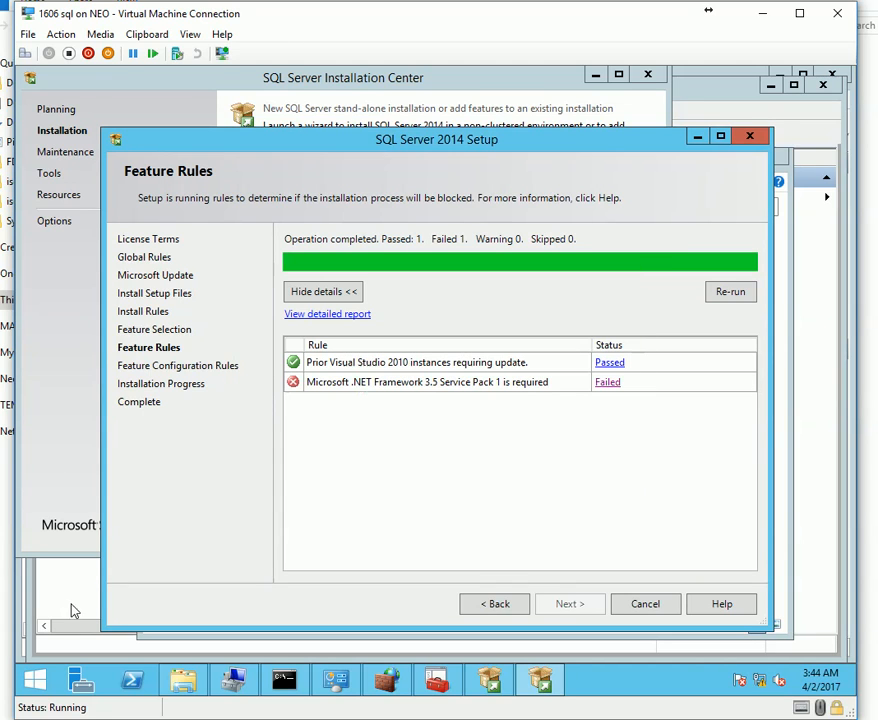
pyautogui.click(80, 680)
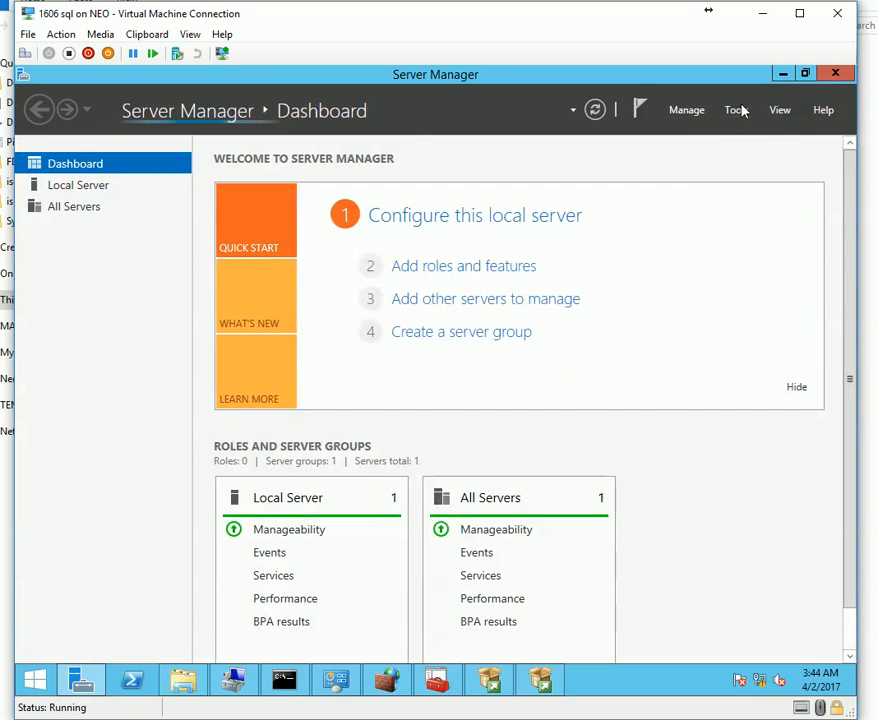
# Start the Add Roles and Features wizard for a role-based install on the local server, skipping to Features.
pyautogui.click(731, 111)
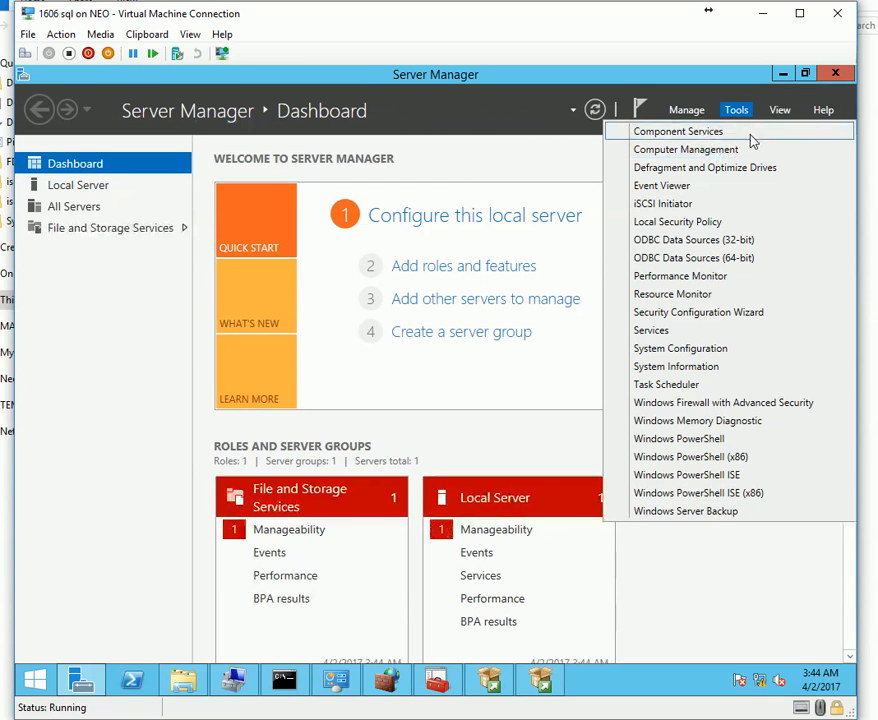
pyautogui.click(690, 113)
pyautogui.click(688, 113)
pyautogui.click(721, 133)
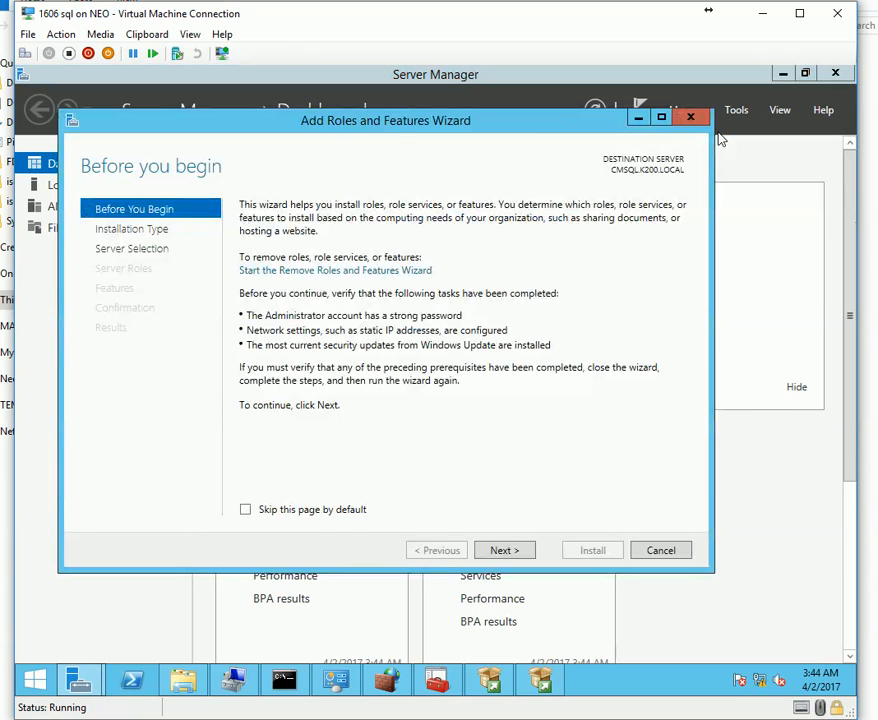
pyautogui.click(503, 551)
pyautogui.click(520, 555)
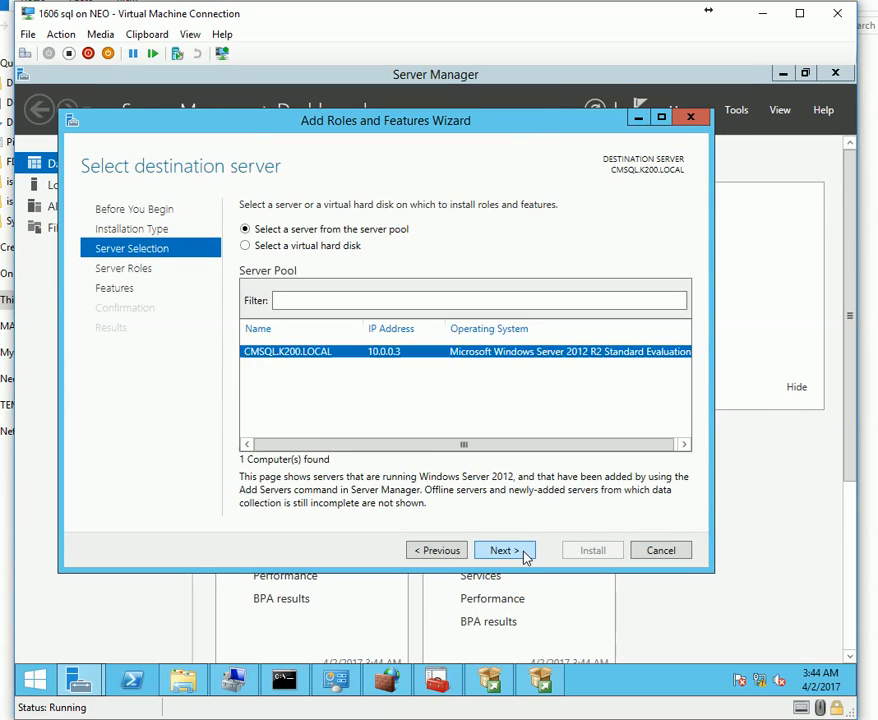
pyautogui.click(524, 552)
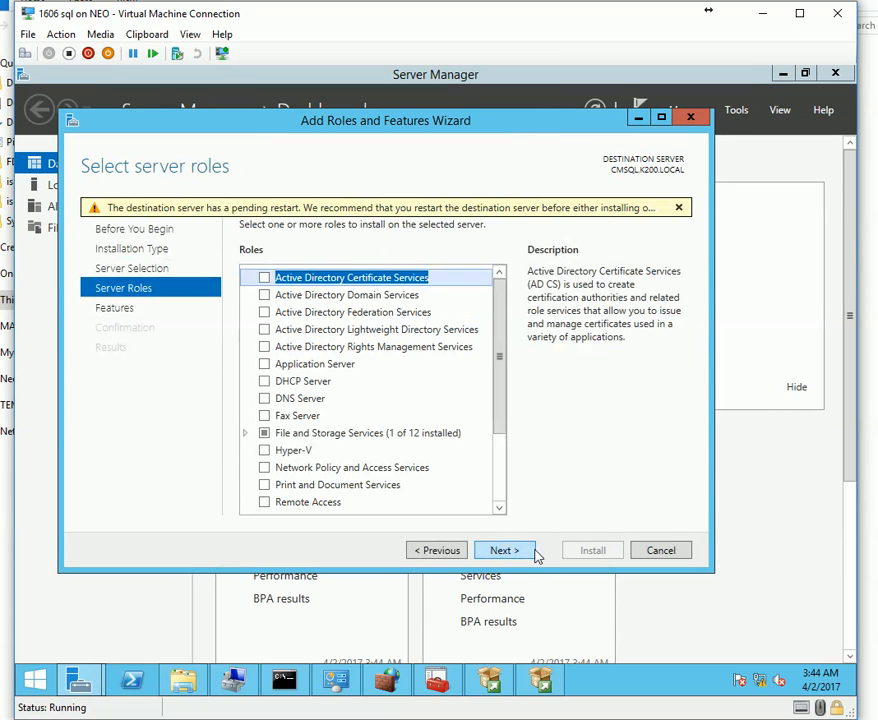
pyautogui.click(534, 552)
# Select .NET Framework 3.5 Features, allow automatic restart, and start the installation.
pyautogui.click(268, 278)
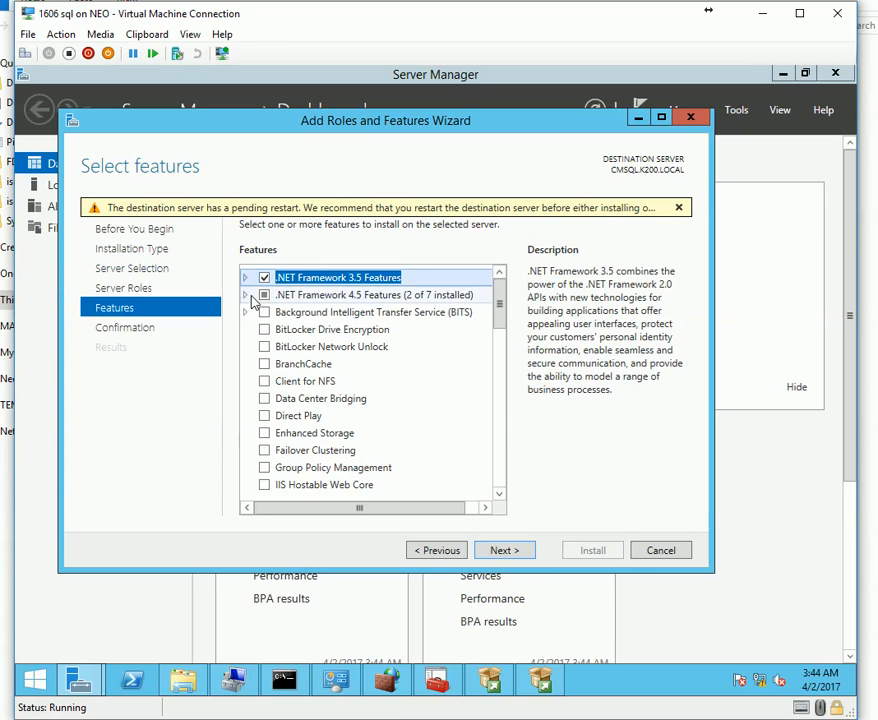
pyautogui.click(245, 277)
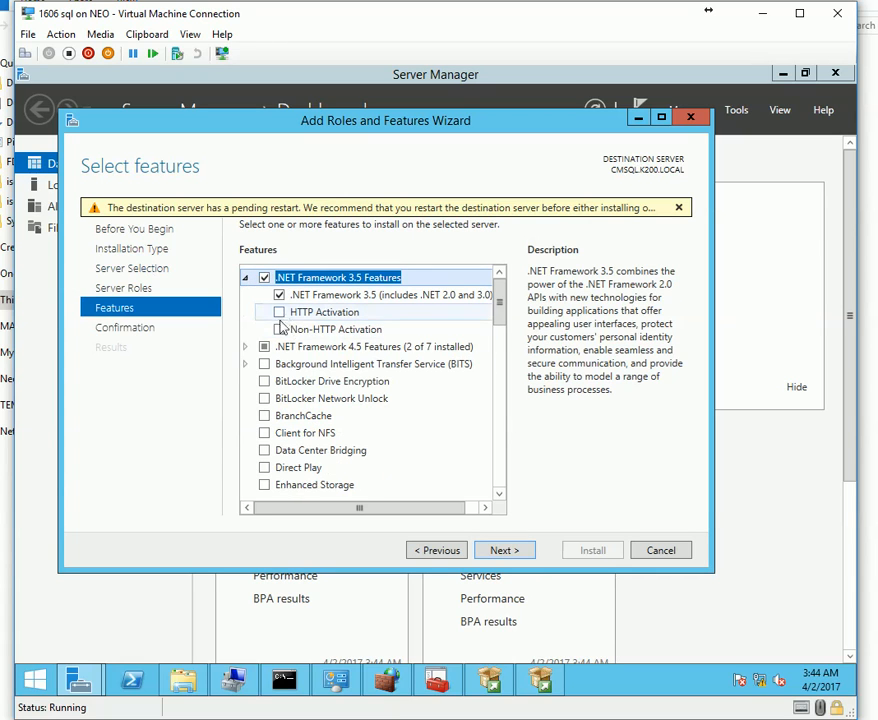
pyautogui.click(514, 553)
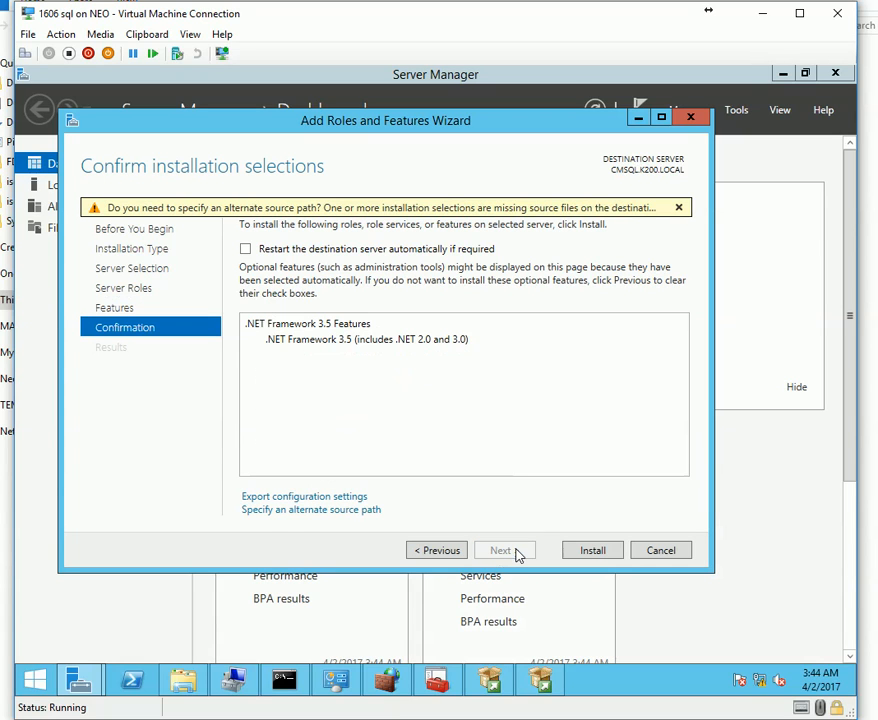
pyautogui.click(312, 250)
pyautogui.click(501, 427)
pyautogui.click(593, 551)
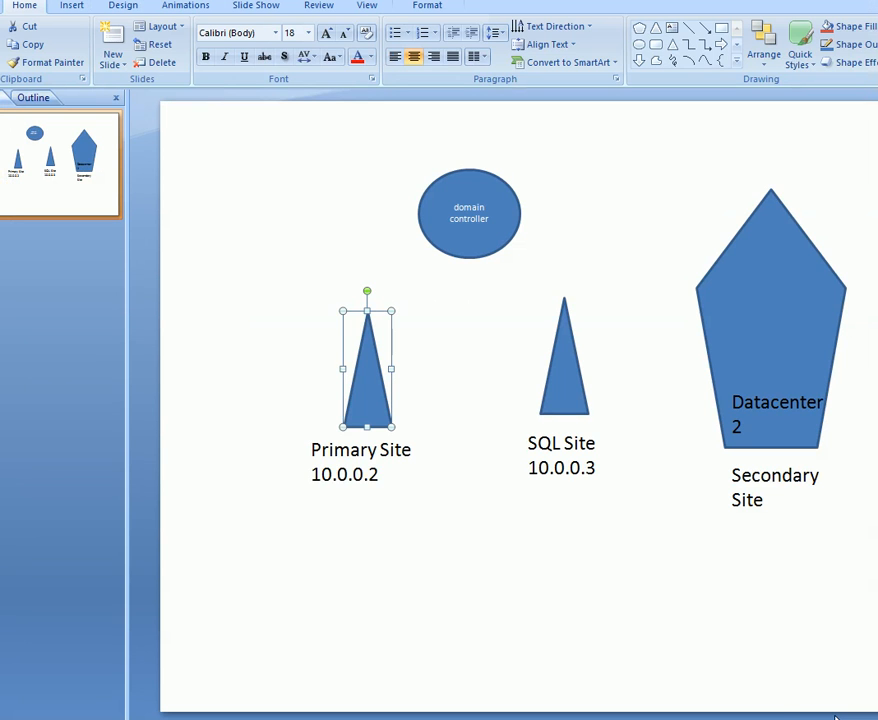
pyautogui.click(836, 716)
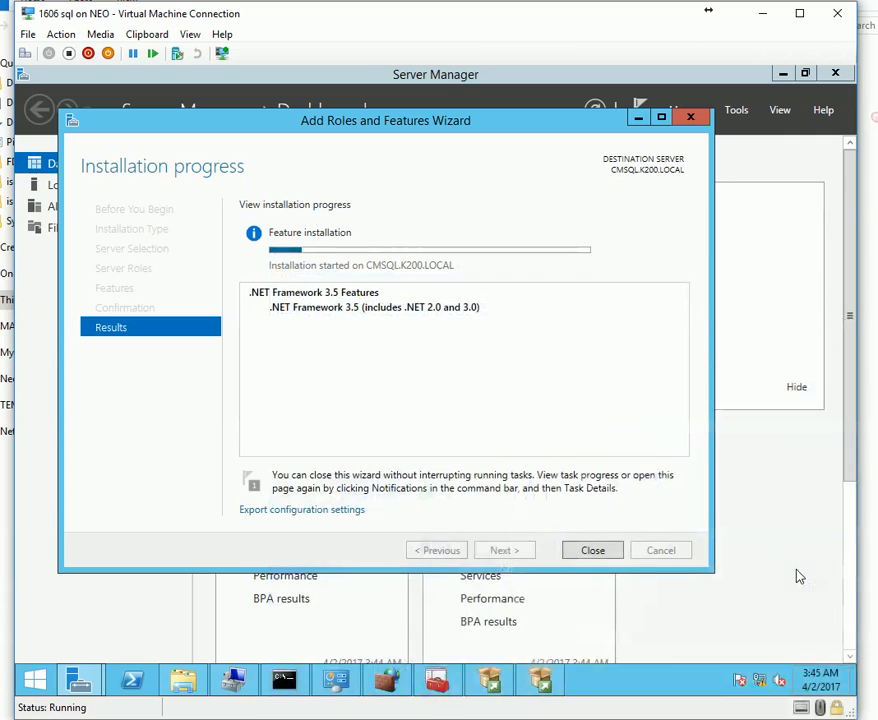
pyautogui.click(820, 711)
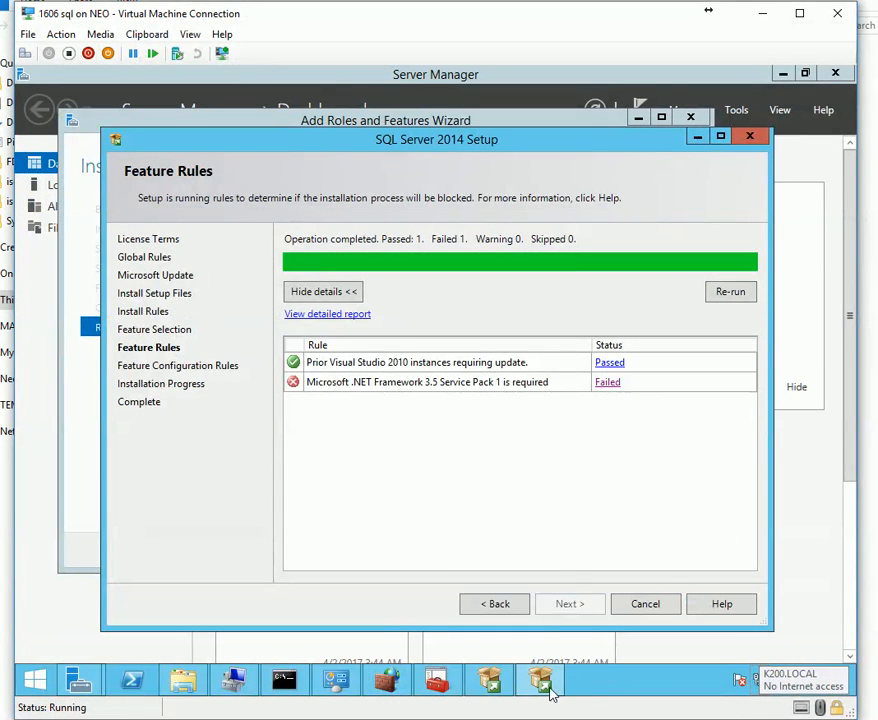
pyautogui.click(545, 686)
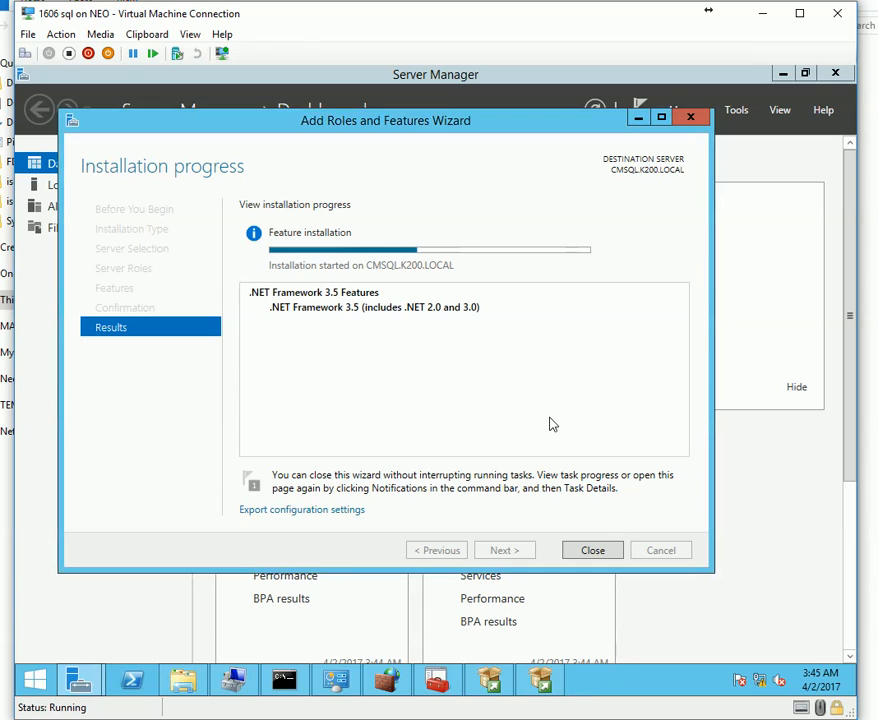
# Follow the .NET 3.5 install progress and check which ISO the virtual DVD drive holds.
pyautogui.click(792, 713)
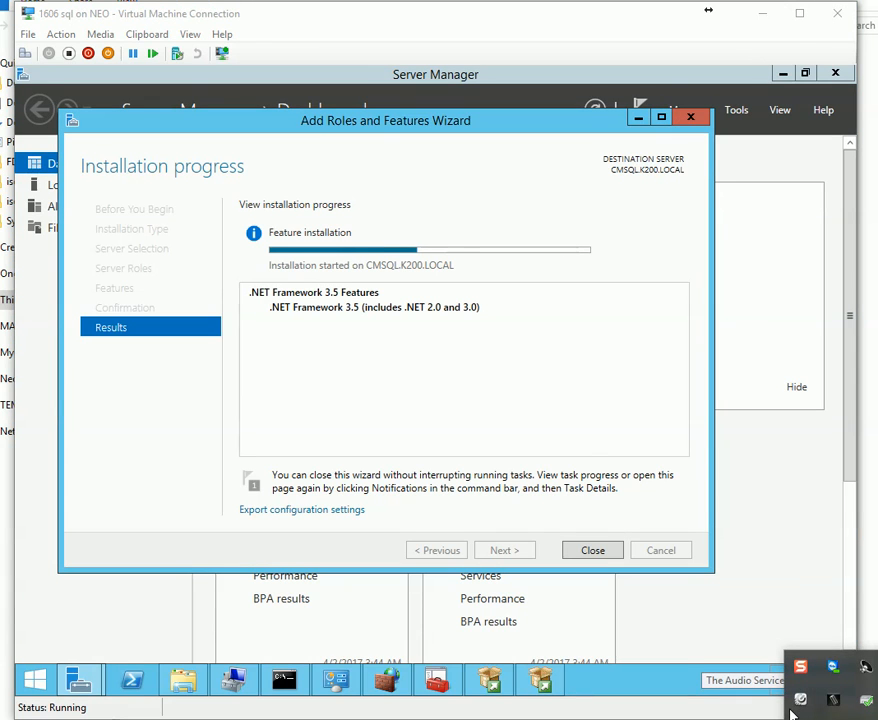
pyautogui.click(792, 713)
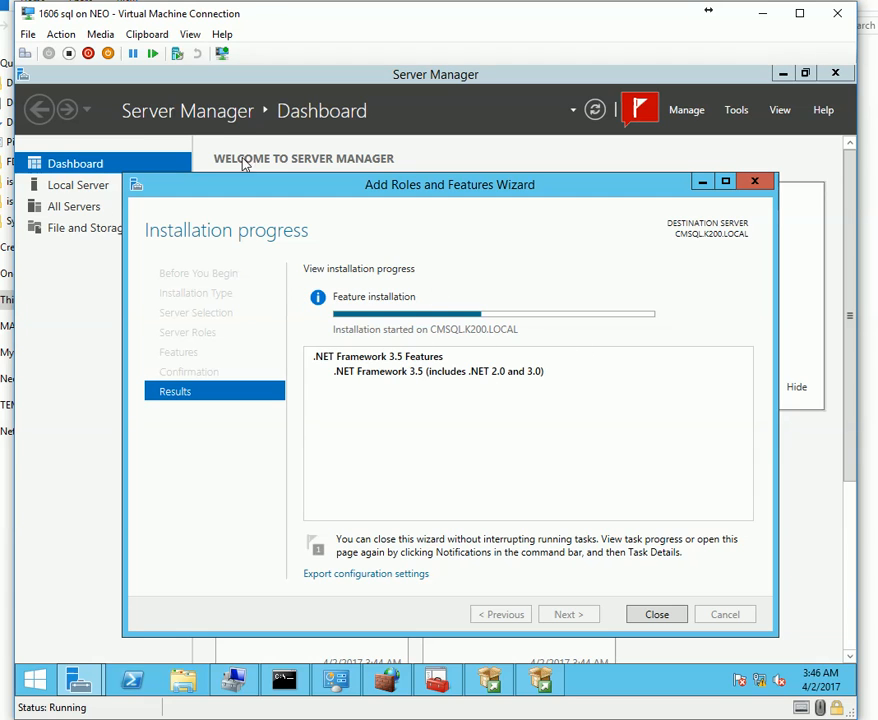
pyautogui.click(95, 34)
pyautogui.moveTo(135, 60)
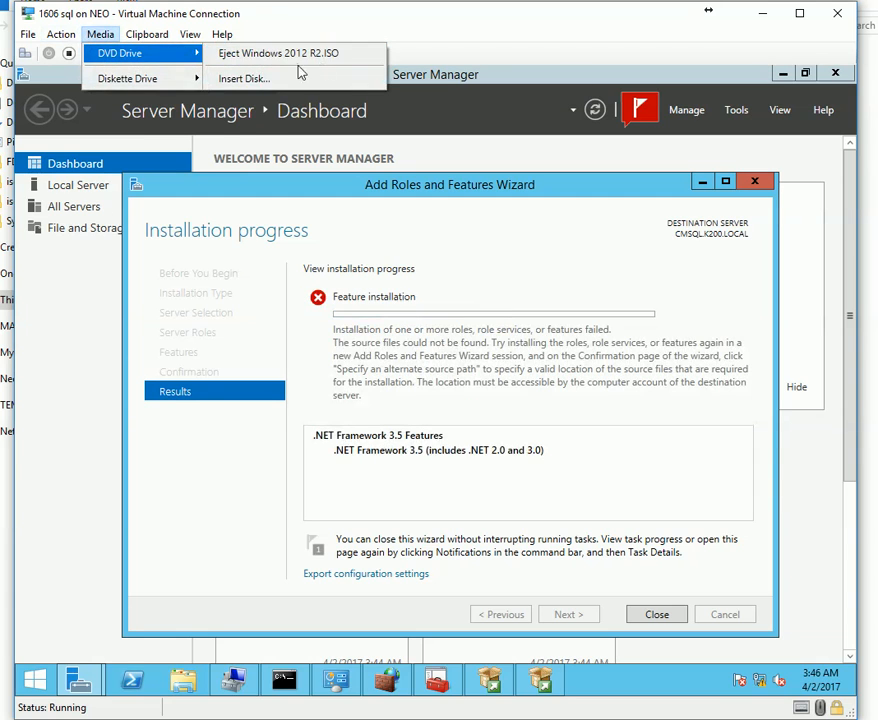
pyautogui.click(465, 449)
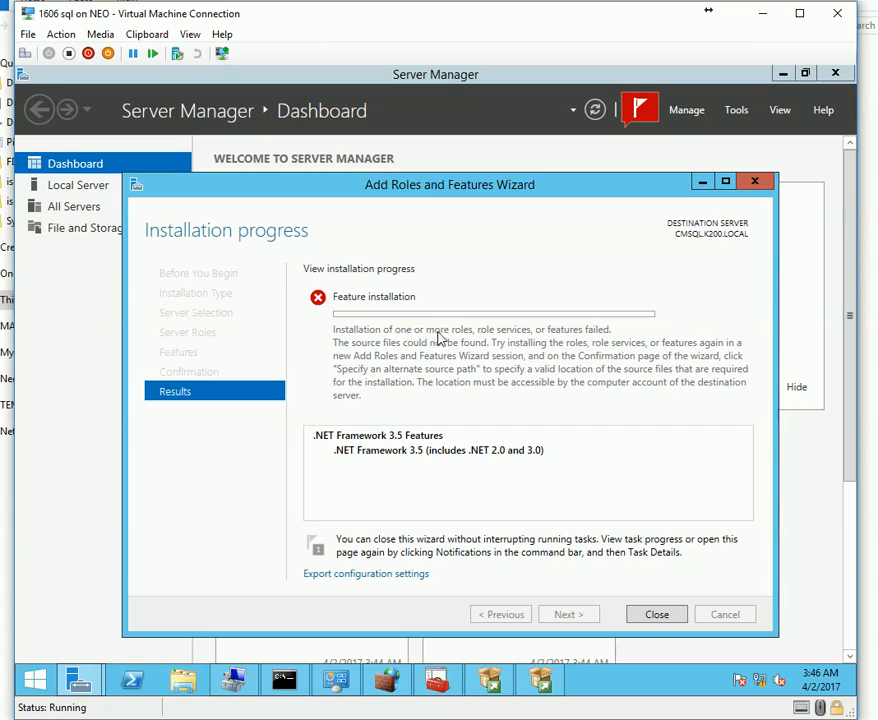
pyautogui.click(865, 657)
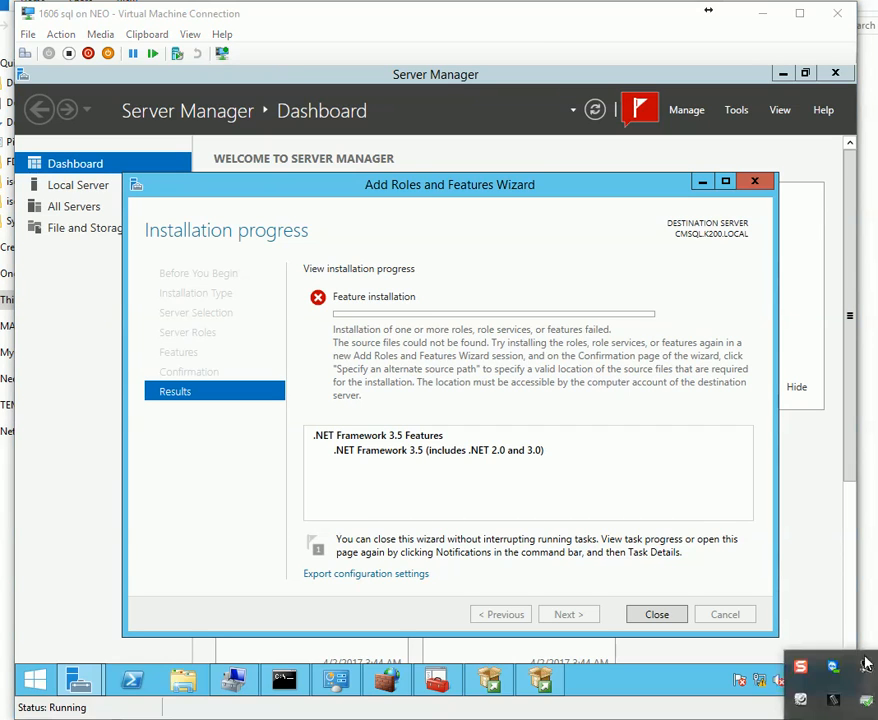
pyautogui.click(866, 663)
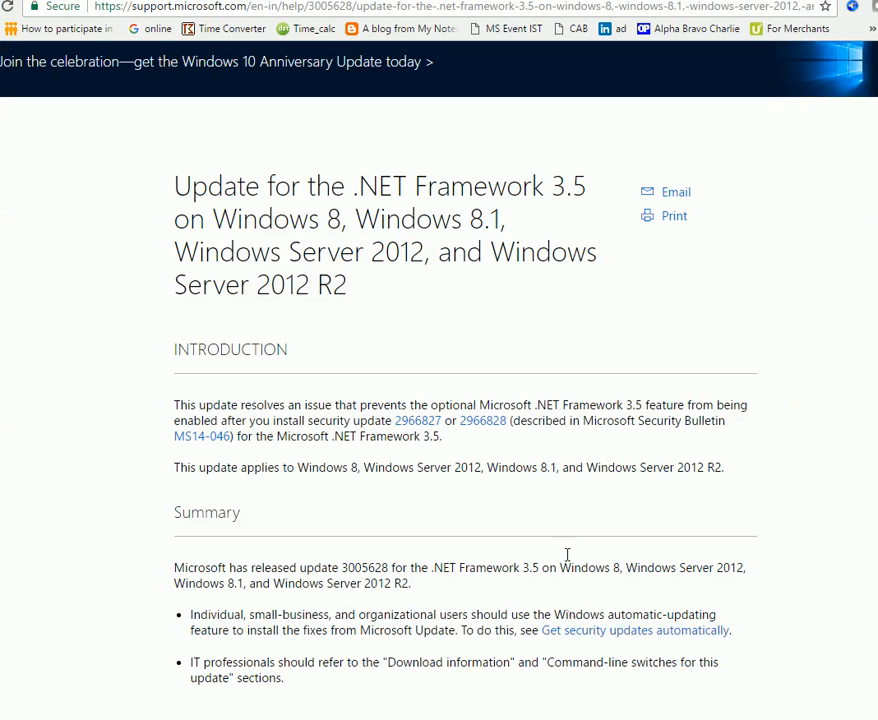
# Skim the update 3005628 page, then read the KB3002547 support article's title.
pyautogui.scroll(-8, 567, 554)
pyautogui.scroll(5, 559, 547)
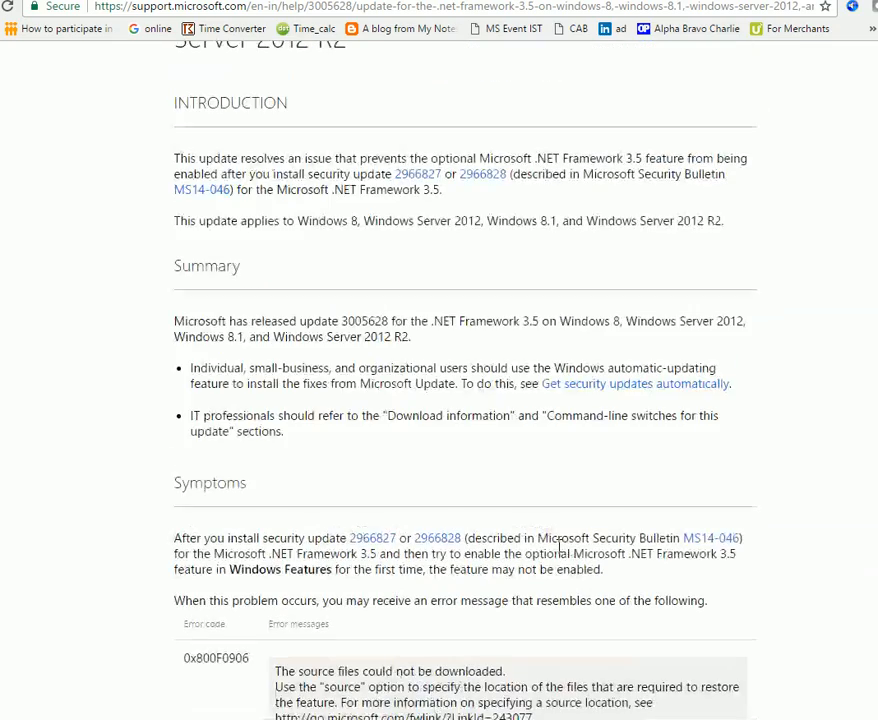
pyautogui.click(720, 1)
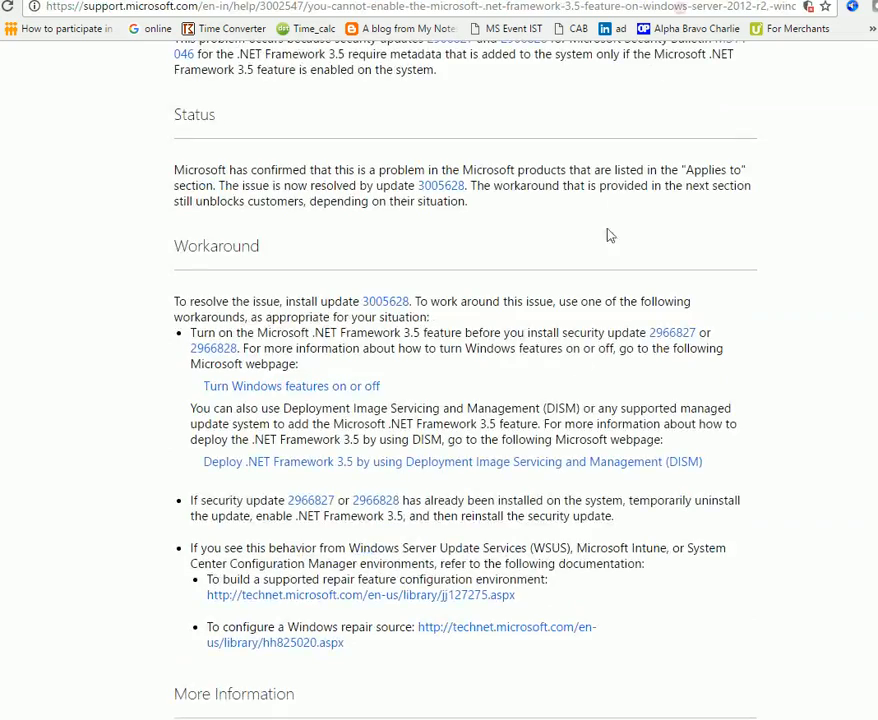
pyautogui.scroll(5, 531, 502)
pyautogui.scroll(6, 535, 515)
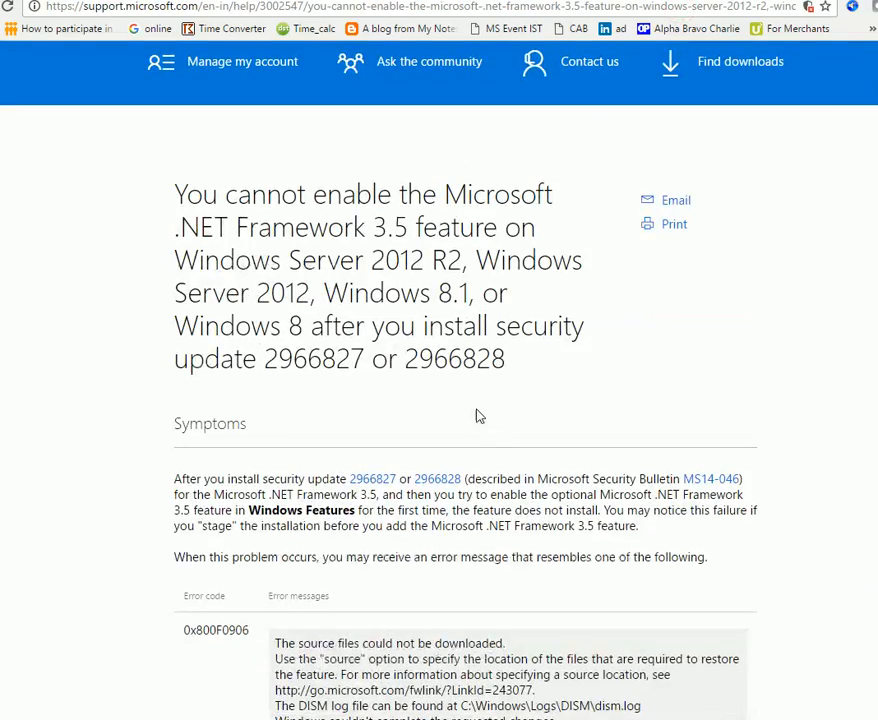
pyautogui.moveTo(340, 240); pyautogui.dragTo(464, 321)
pyautogui.click(519, 359)
# Scroll the article down to the Download information section listing the NDPFixit packages.
pyautogui.scroll(-8, 519, 380)
pyautogui.scroll(-9, 508, 400)
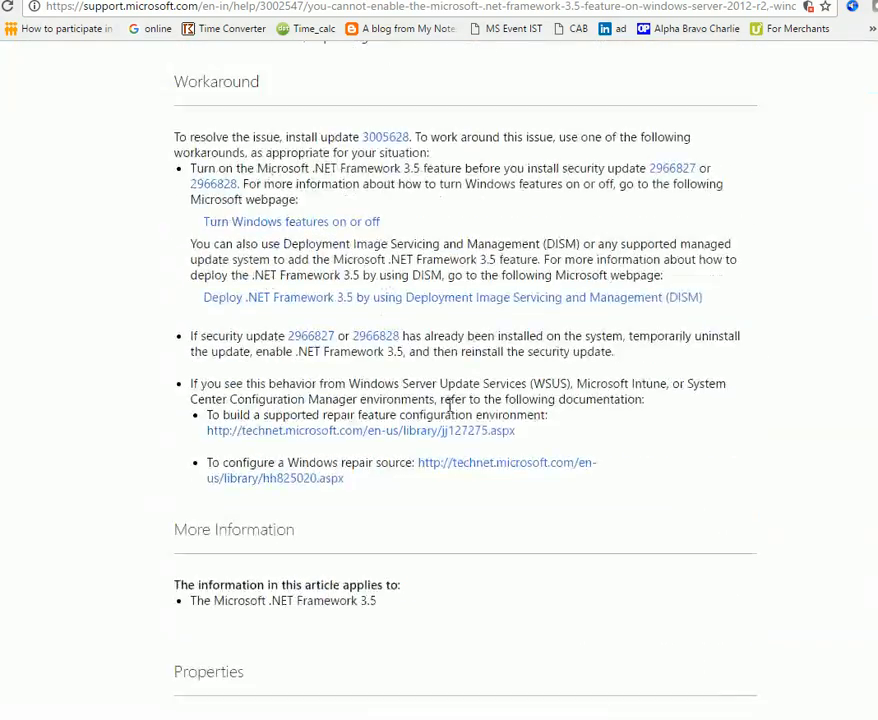
pyautogui.scroll(15, 418, 557)
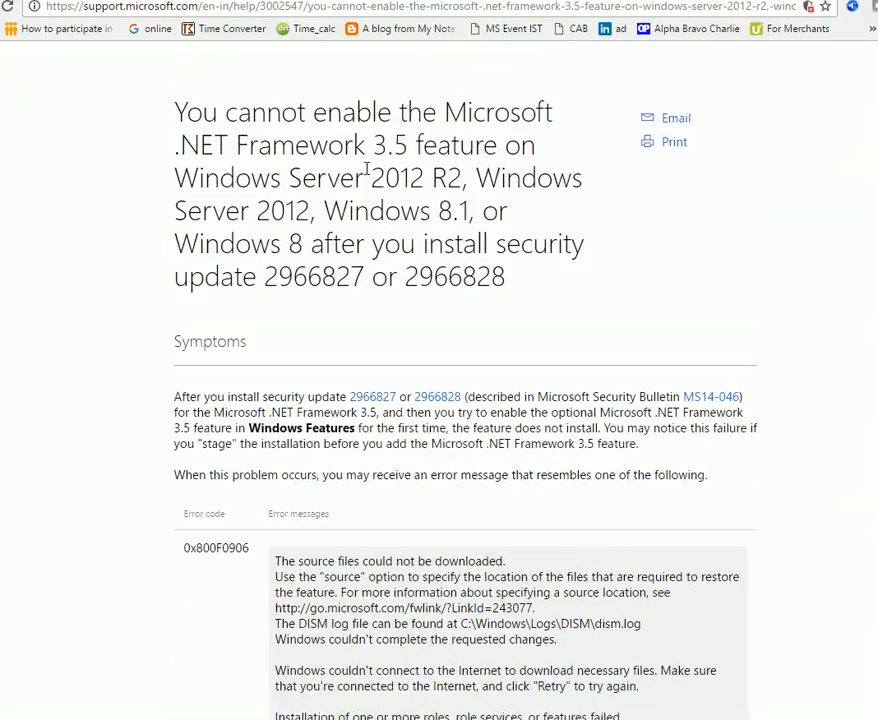
pyautogui.moveTo(300, 145); pyautogui.dragTo(382, 243)
pyautogui.moveTo(433, 276); pyautogui.dragTo(447, 276)
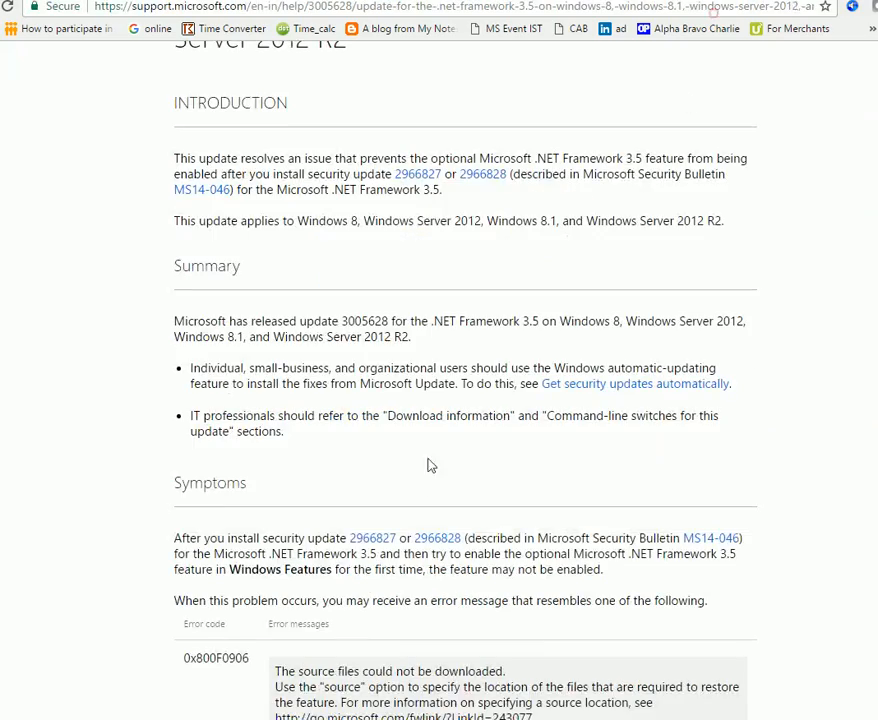
pyautogui.scroll(-10, 428, 464)
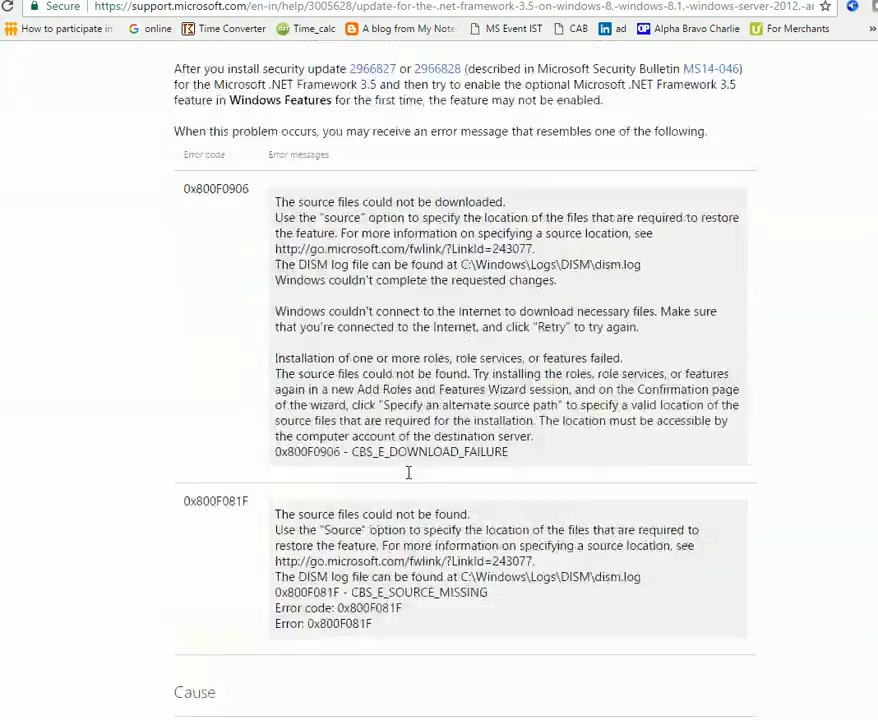
pyautogui.scroll(-4, 408, 472)
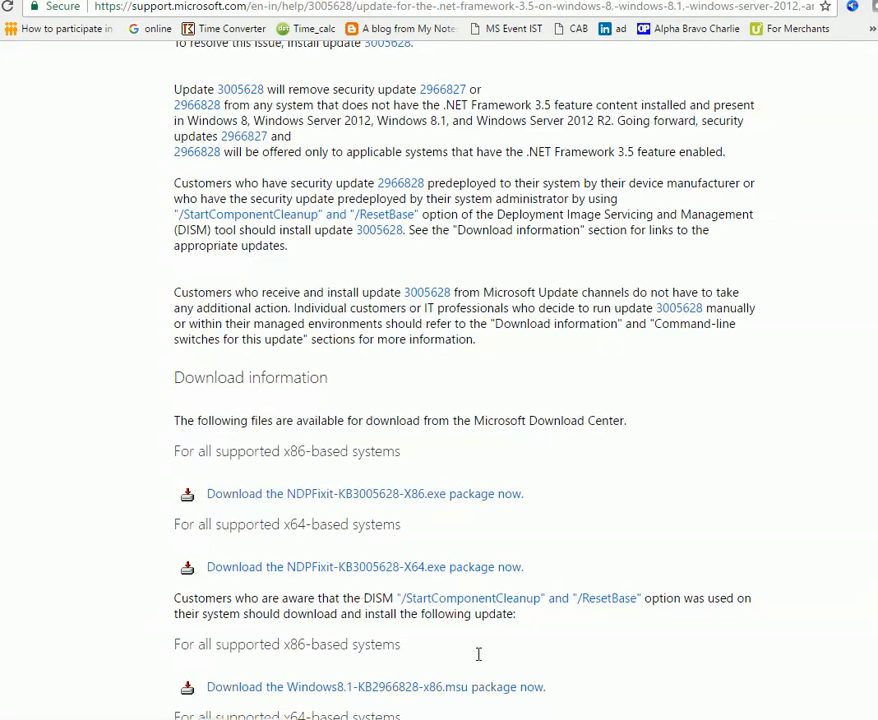
pyautogui.hotkey('alt', 'Tab')
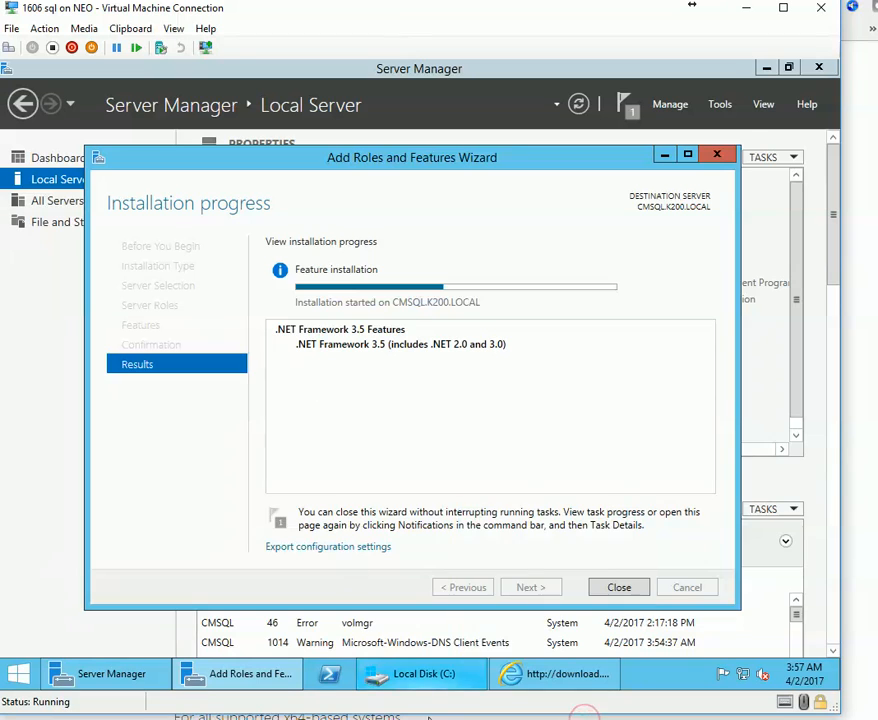
# Find NDPFixit-KB3005628-X64 in the Downloads folder and return to the .NET 3.5 installation progress.
pyautogui.click(432, 683)
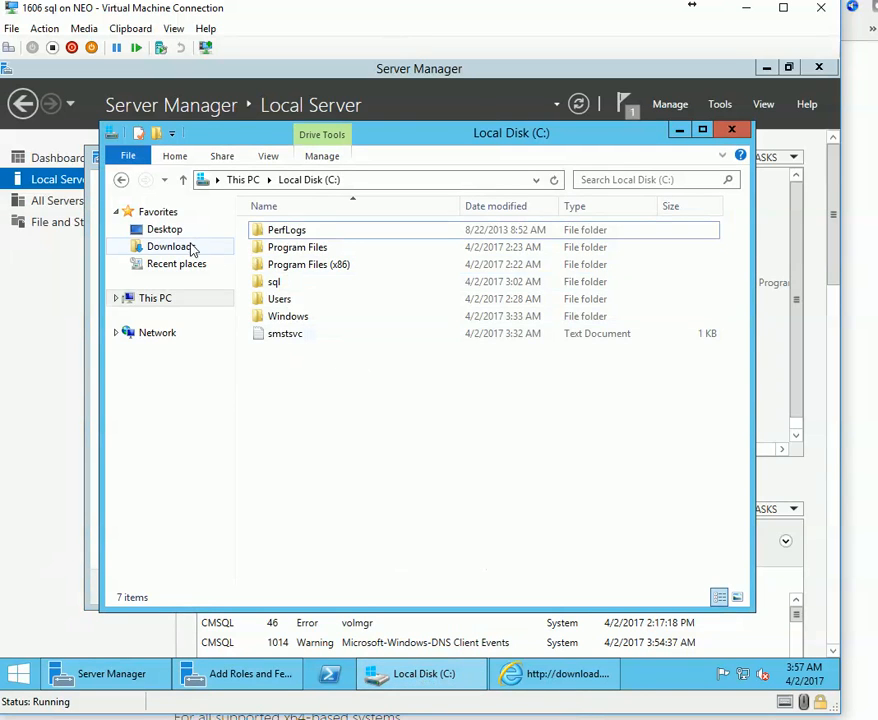
pyautogui.click(190, 248)
pyautogui.rightClick(365, 236)
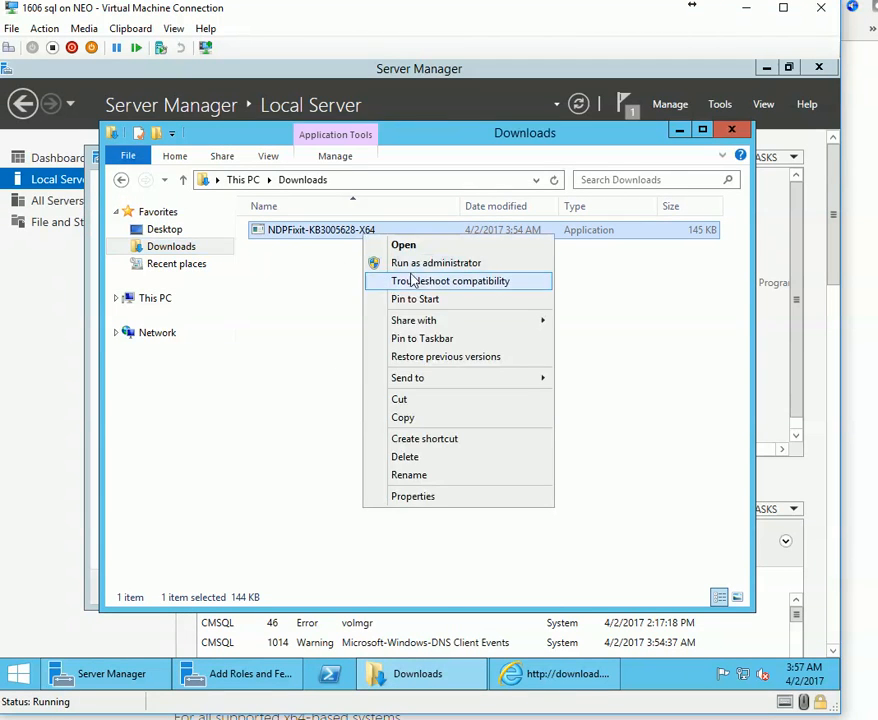
pyautogui.click(596, 310)
pyautogui.click(545, 676)
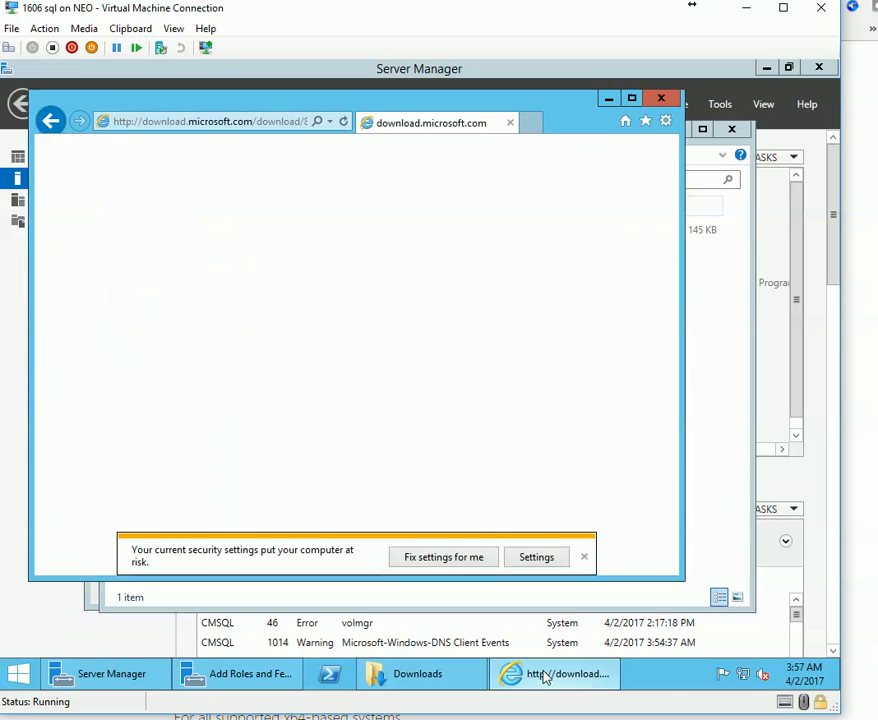
pyautogui.click(545, 676)
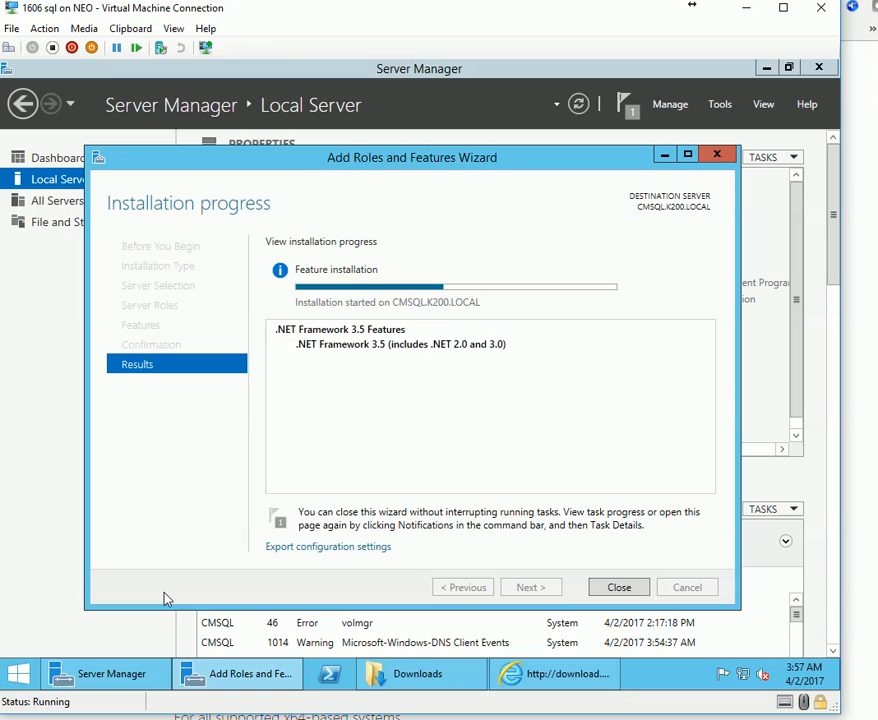
# Close the finished .NET Framework 3.5 wizard and dismiss its Feature installation notification.
pyautogui.moveTo(827, 685)
pyautogui.click(870, 716)
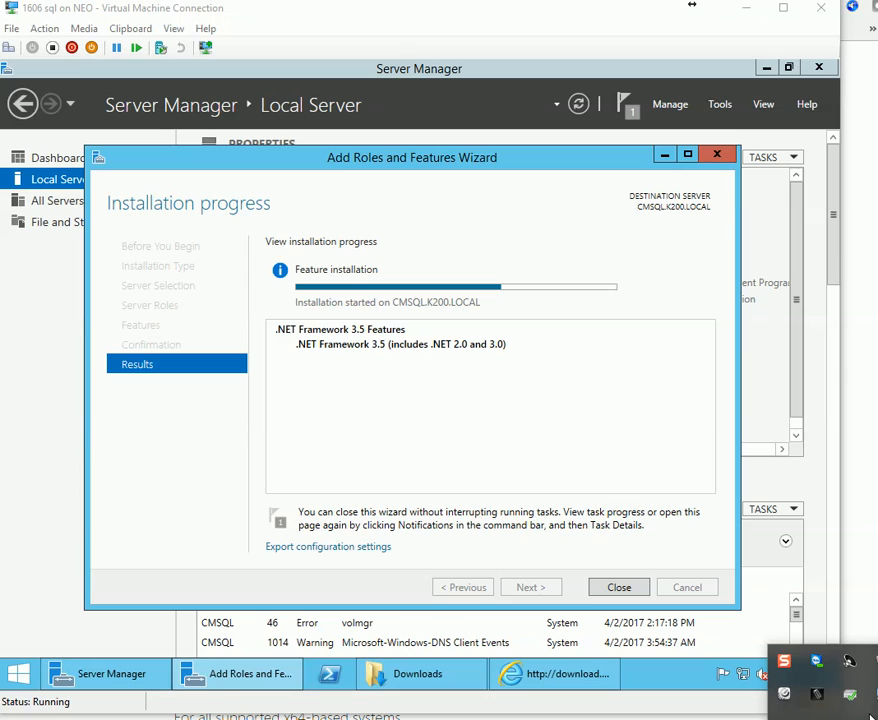
pyautogui.click(871, 716)
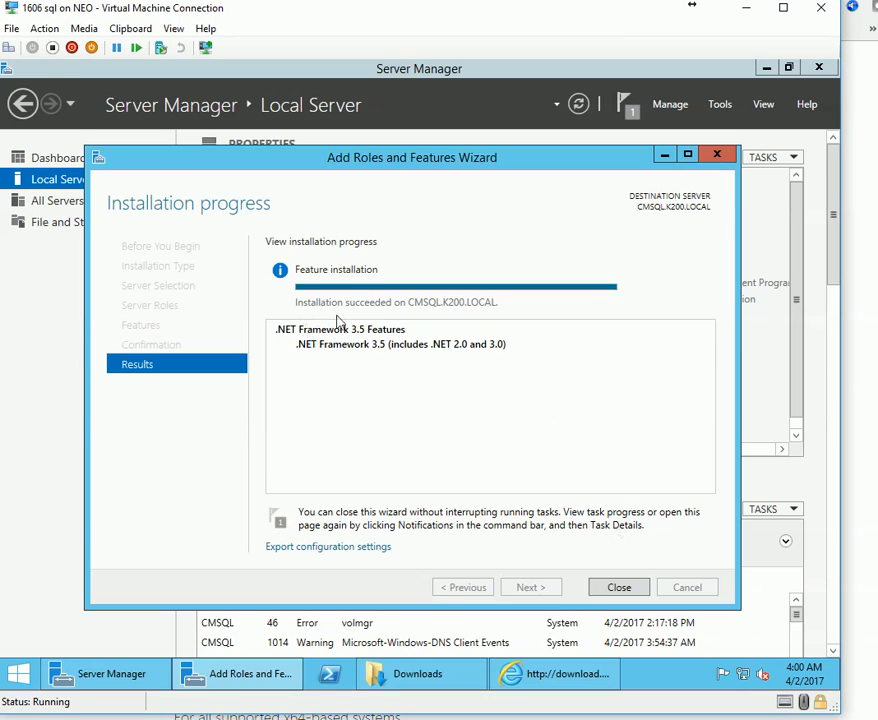
pyautogui.click(620, 590)
pyautogui.click(627, 112)
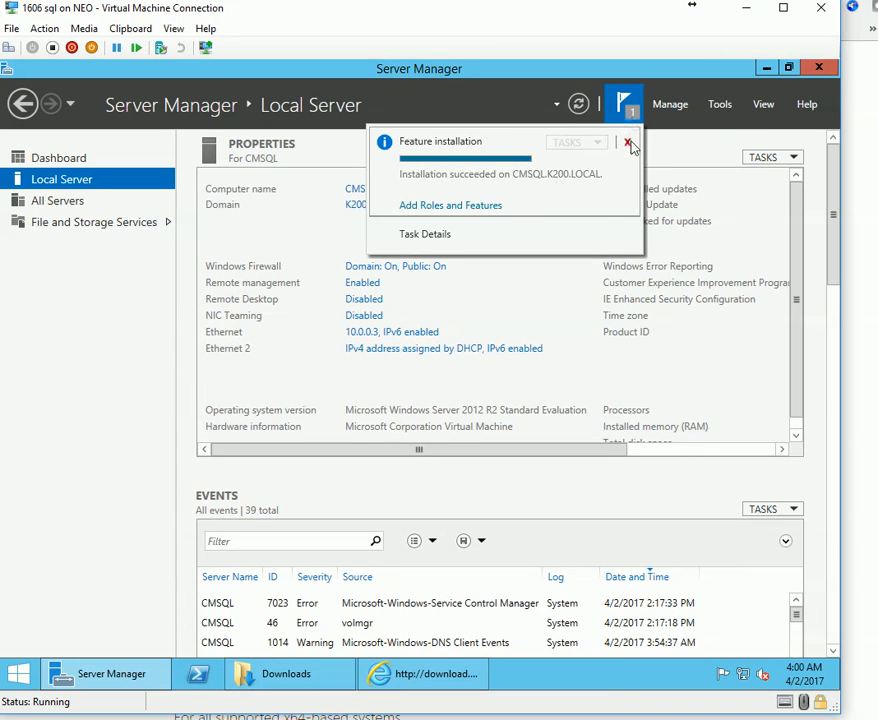
pyautogui.click(627, 142)
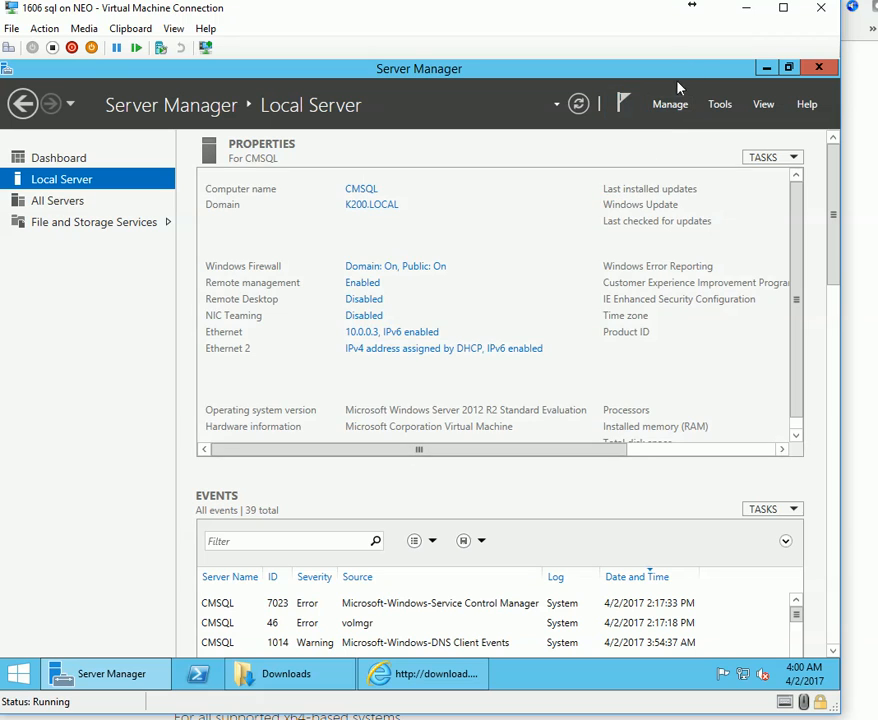
# Mount the SQL 2014 Management Studio ISO in the VM's DVD drive.
pyautogui.click(84, 28)
pyautogui.moveTo(127, 48)
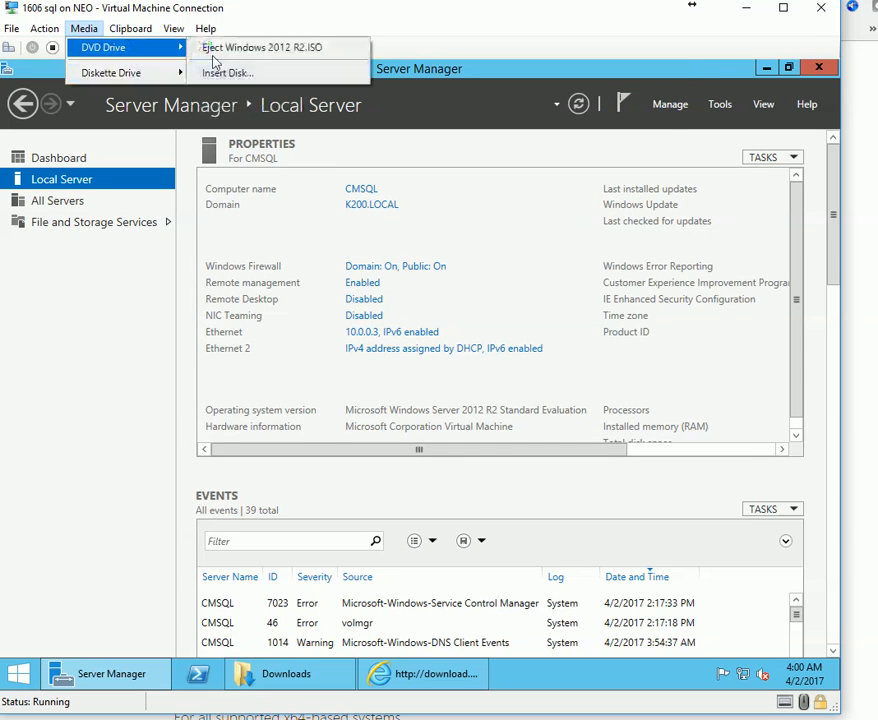
pyautogui.click(279, 76)
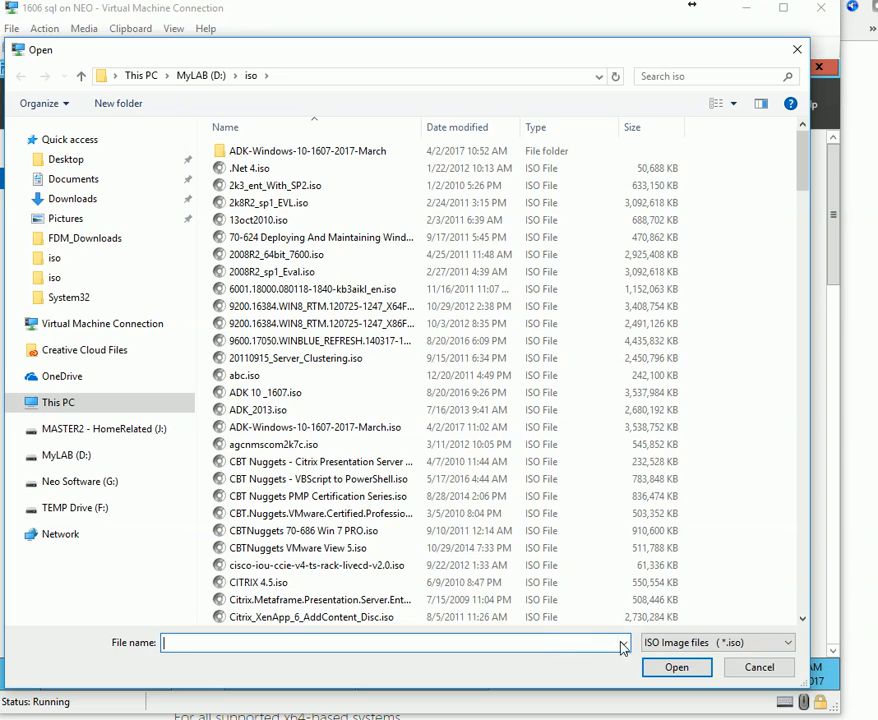
pyautogui.click(623, 642)
pyautogui.click(290, 448)
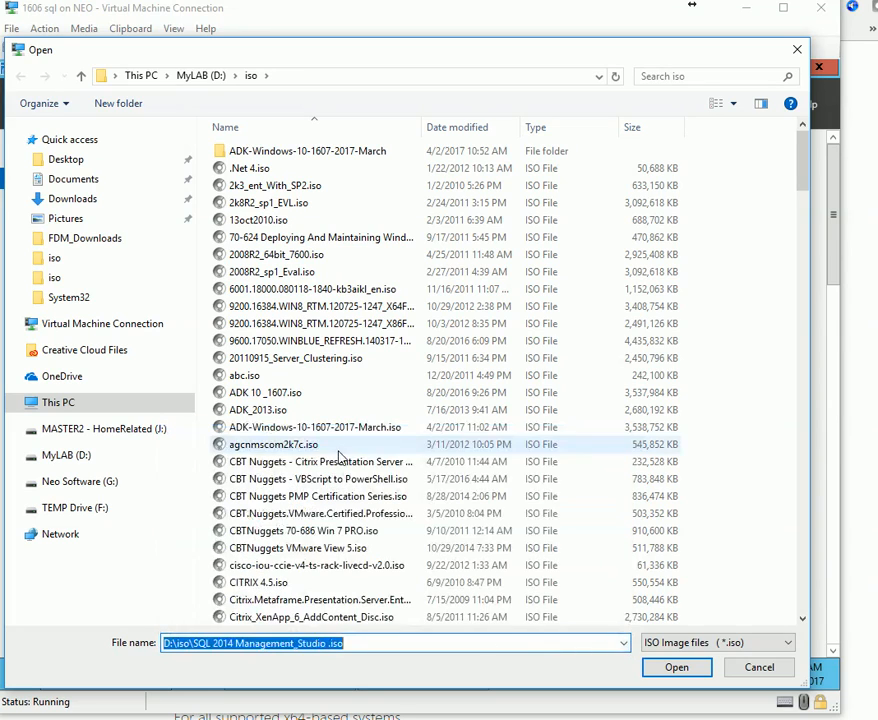
pyautogui.click(672, 666)
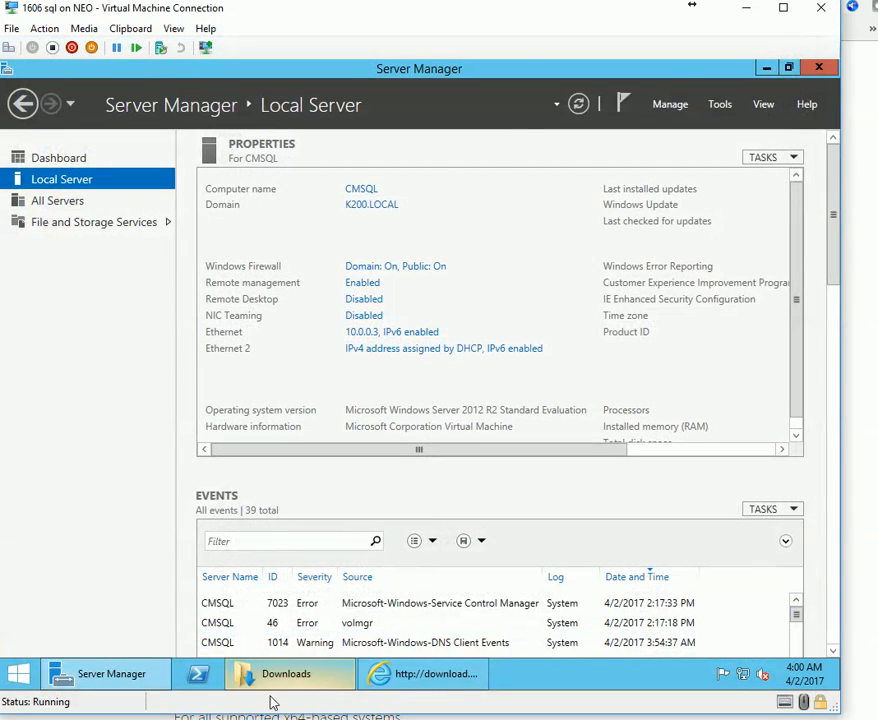
# Run SQLManagementStudio_x64_ENU from the DVD, approve UAC and accept the default extraction folder.
pyautogui.moveTo(276, 700)
pyautogui.click(719, 88)
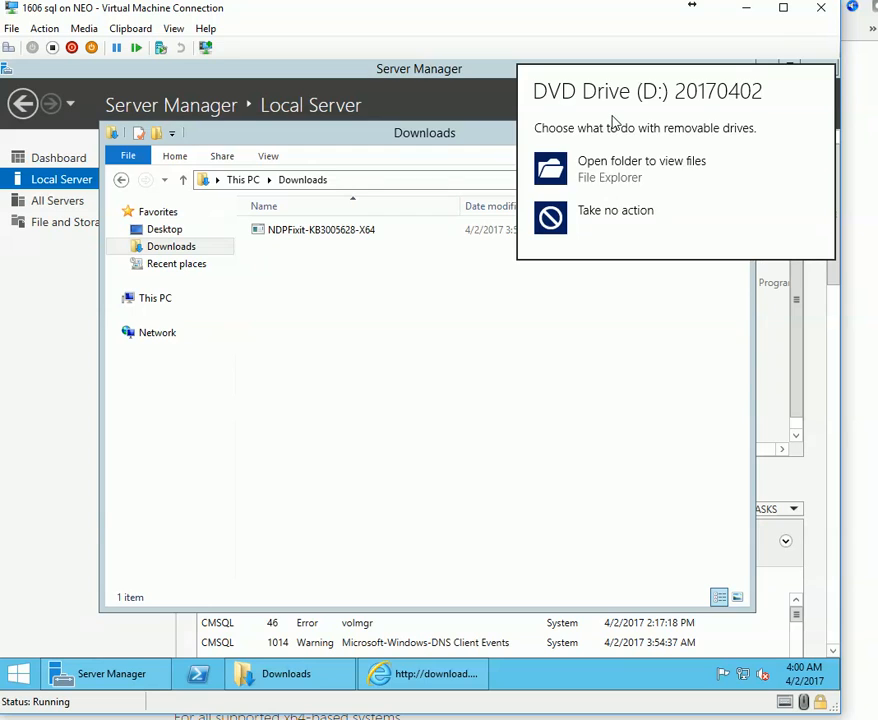
pyautogui.click(594, 172)
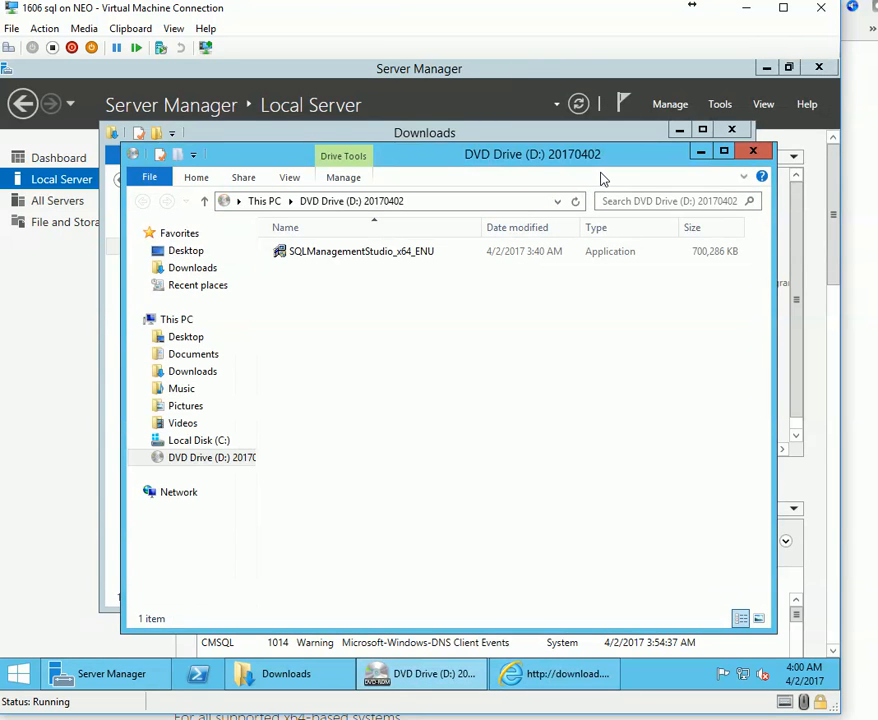
pyautogui.click(428, 261)
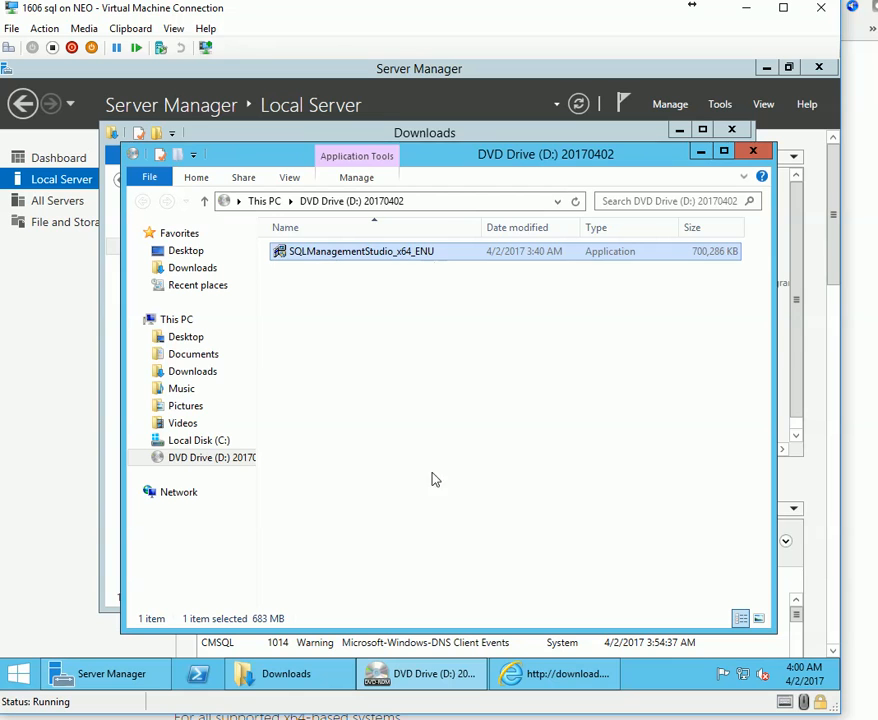
pyautogui.click(305, 676)
pyautogui.click(240, 179)
pyautogui.click(491, 401)
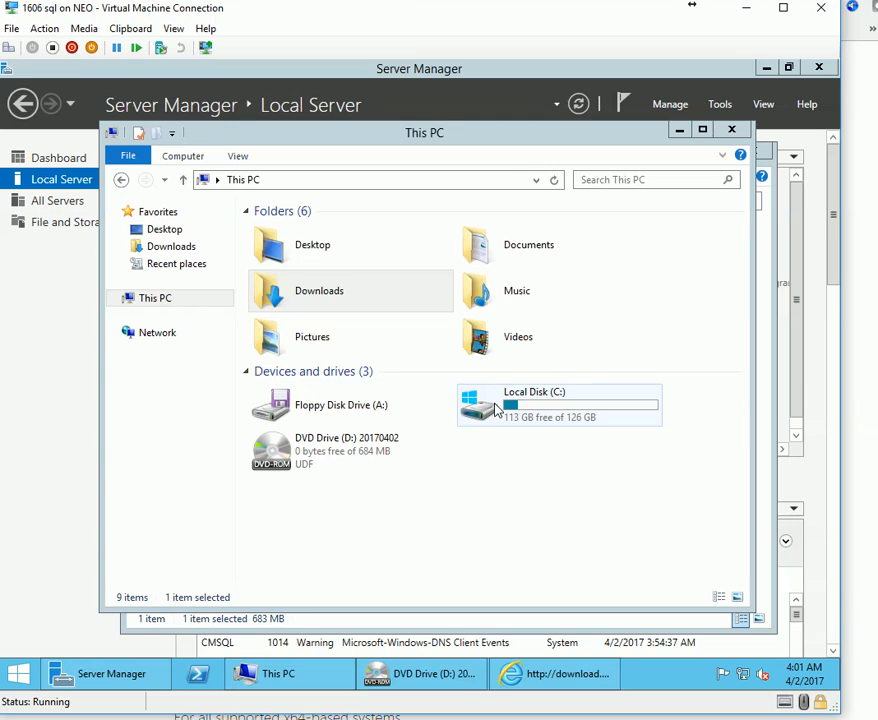
pyautogui.click(357, 397)
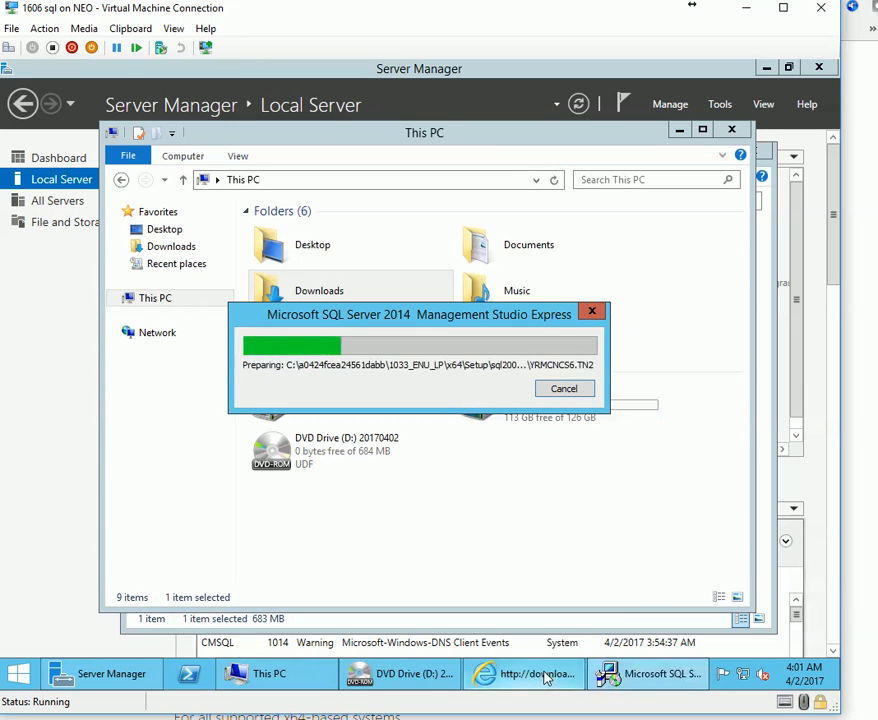
# Minimize the leftover windows and start a new stand-alone SQL Server installation.
pyautogui.moveTo(546, 679)
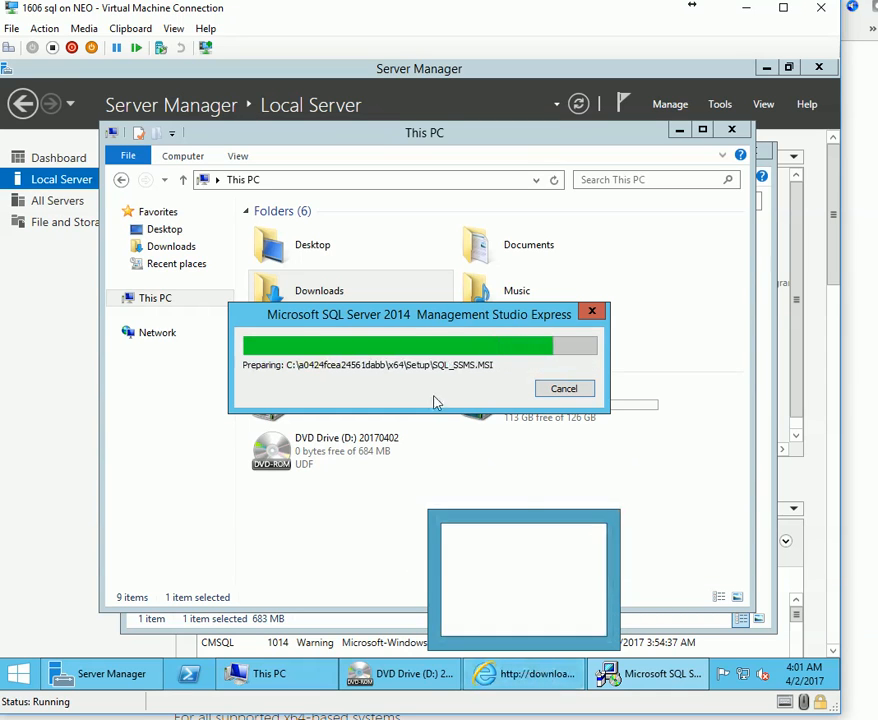
pyautogui.moveTo(446, 325); pyautogui.dragTo(443, 208)
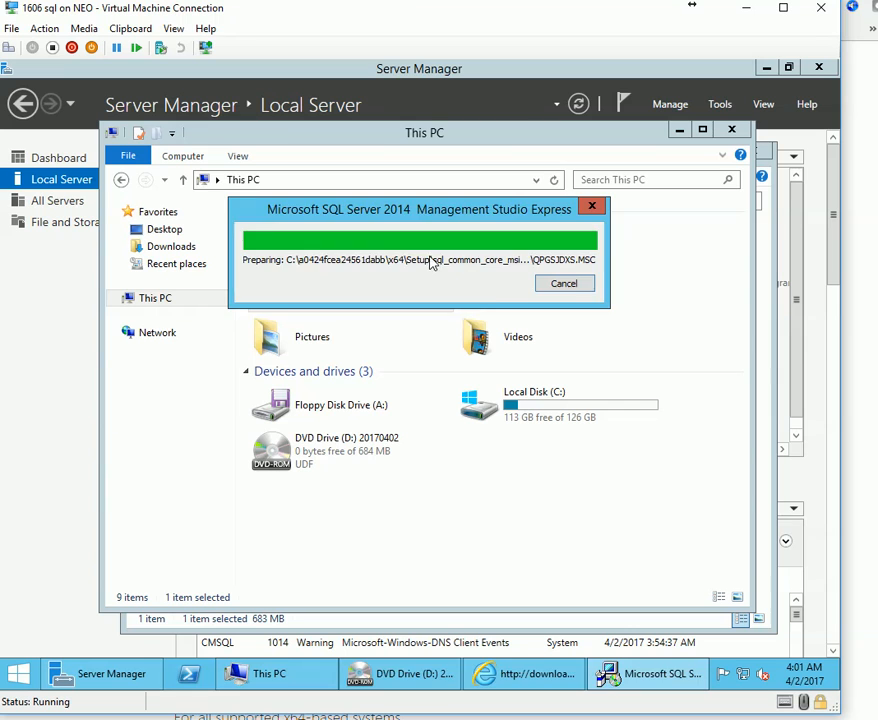
pyautogui.click(578, 683)
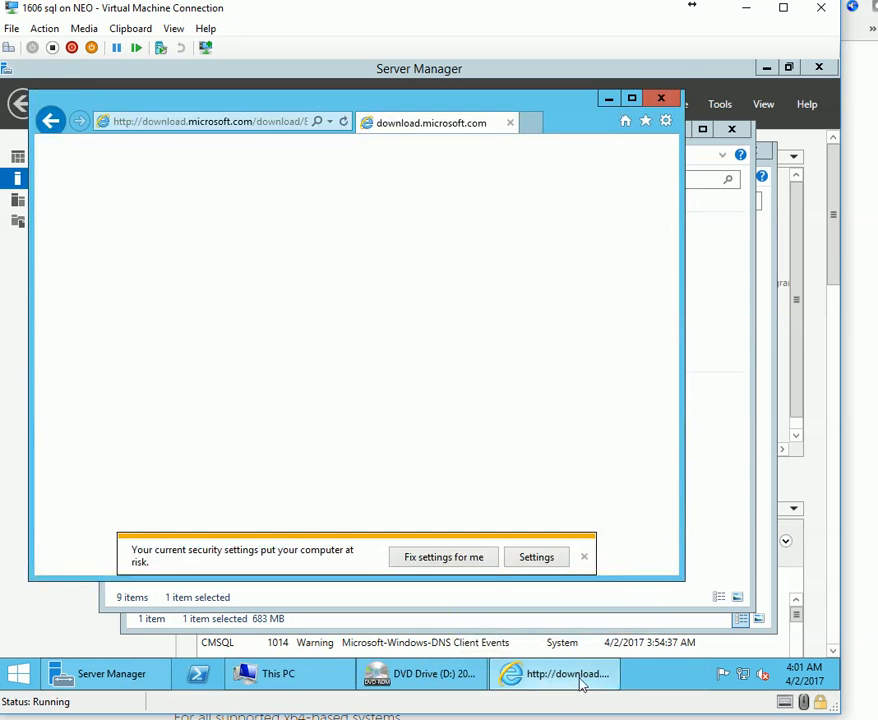
pyautogui.click(563, 685)
pyautogui.rightClick(560, 680)
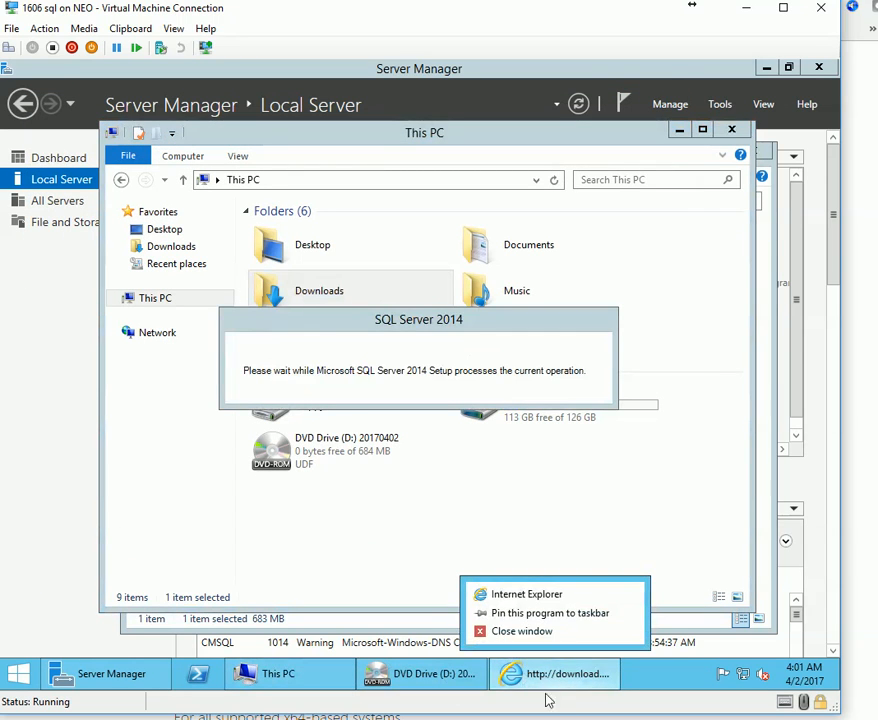
pyautogui.click(668, 655)
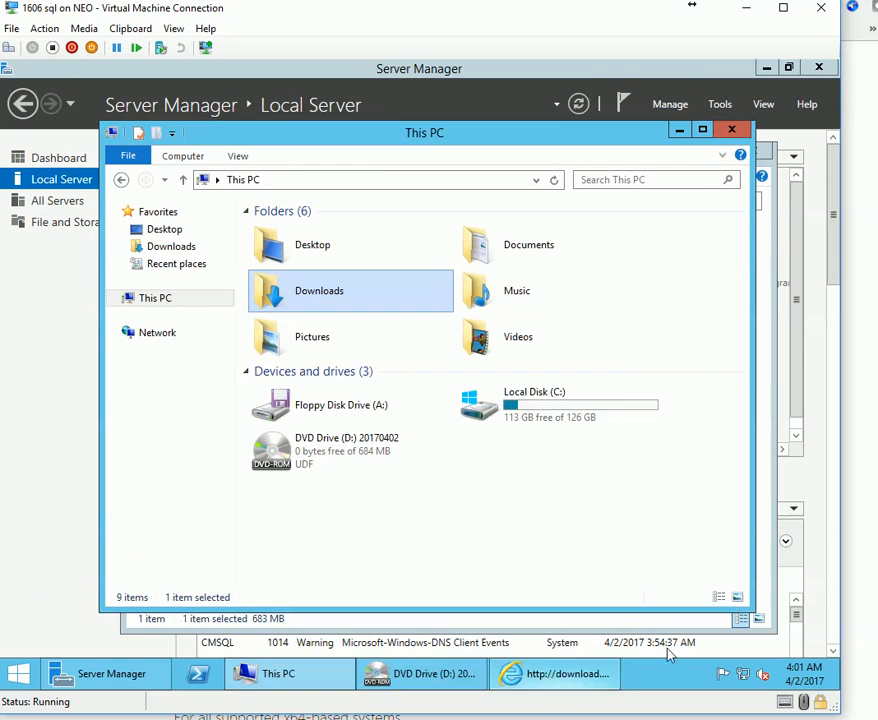
pyautogui.click(679, 131)
pyautogui.click(700, 151)
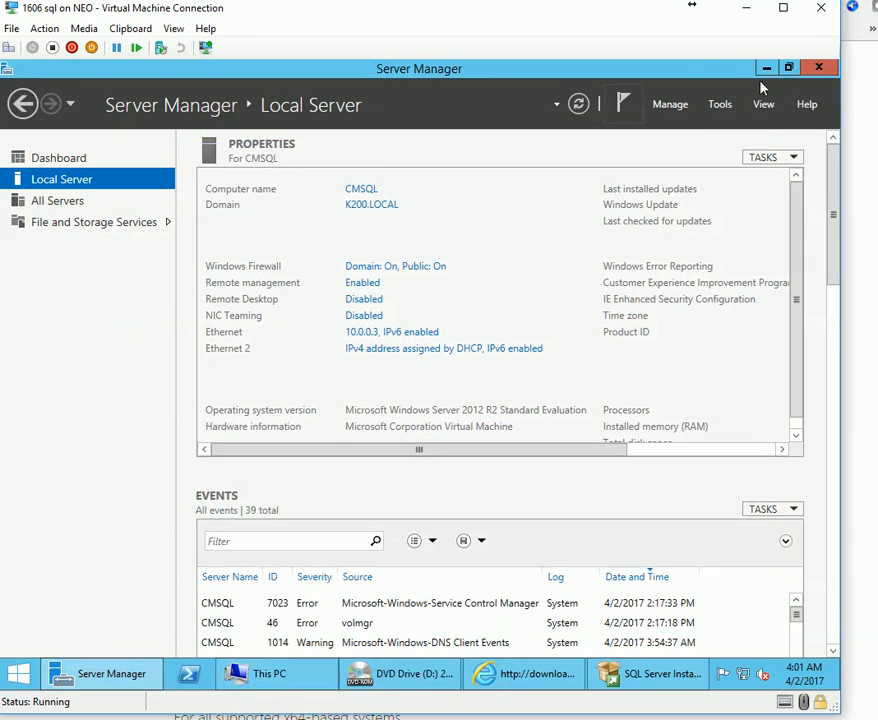
pyautogui.click(766, 67)
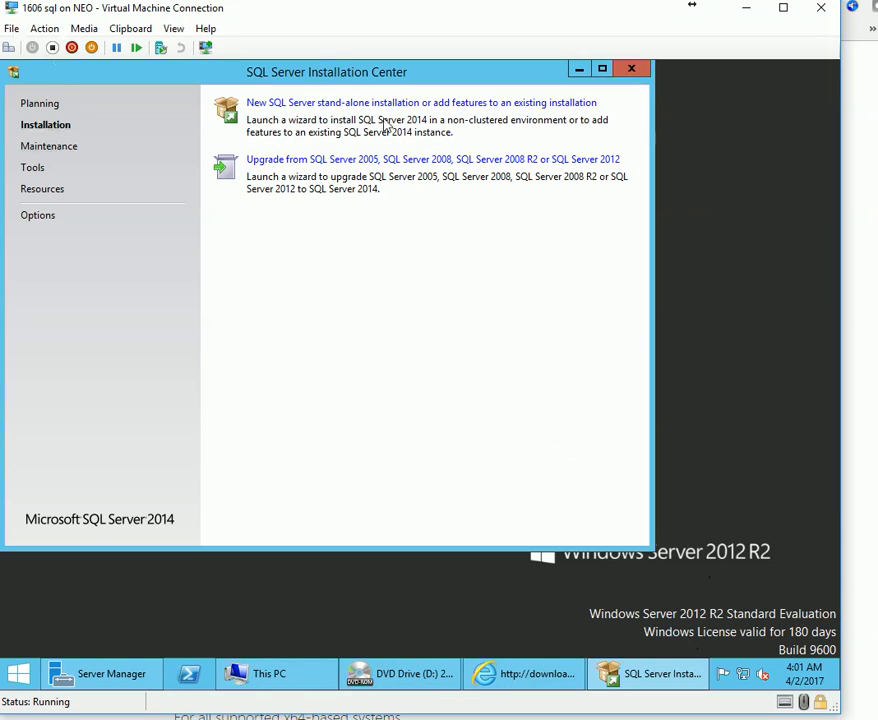
pyautogui.click(349, 104)
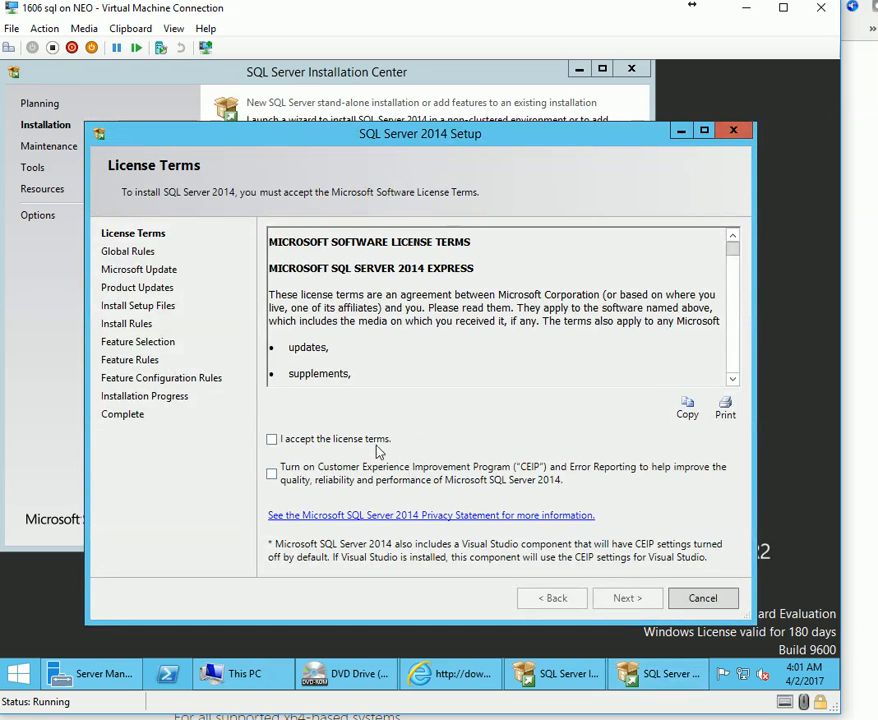
# Accept the license terms and CEIP, skip Microsoft Update, and install the management tools features.
pyautogui.click(271, 439)
pyautogui.click(271, 473)
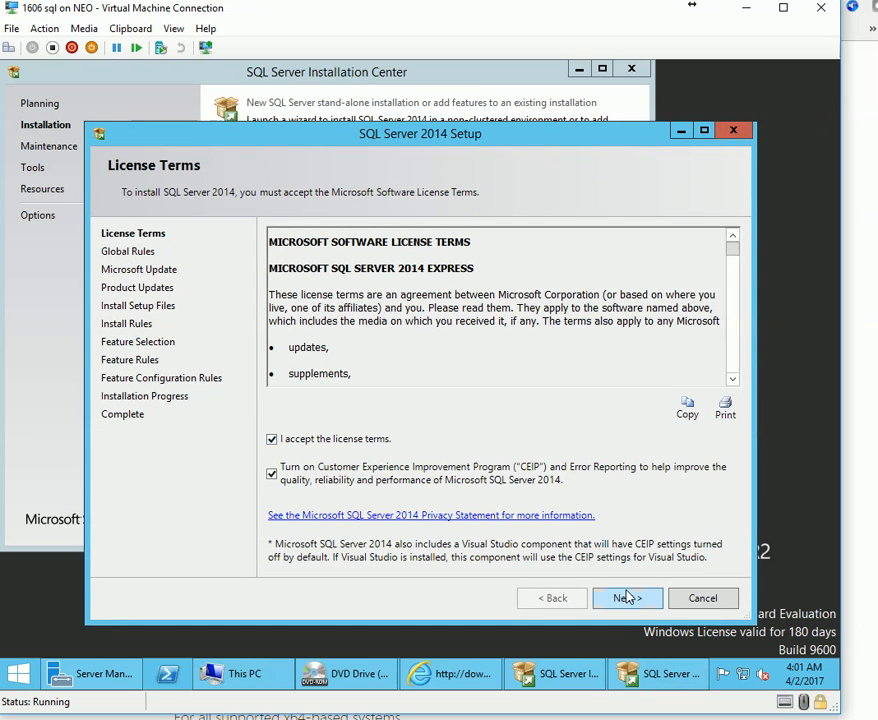
pyautogui.click(627, 597)
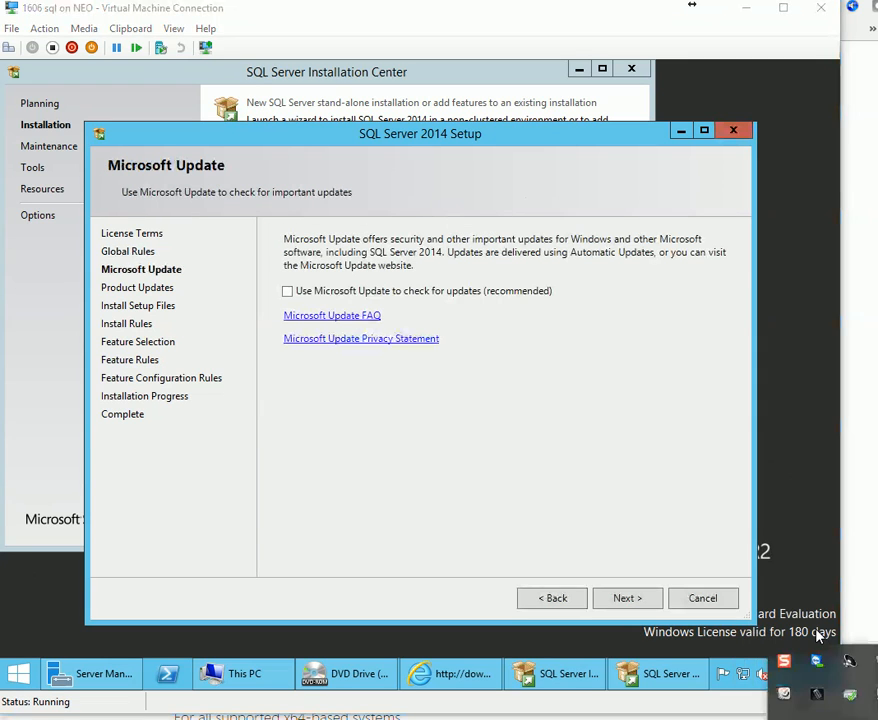
pyautogui.click(631, 603)
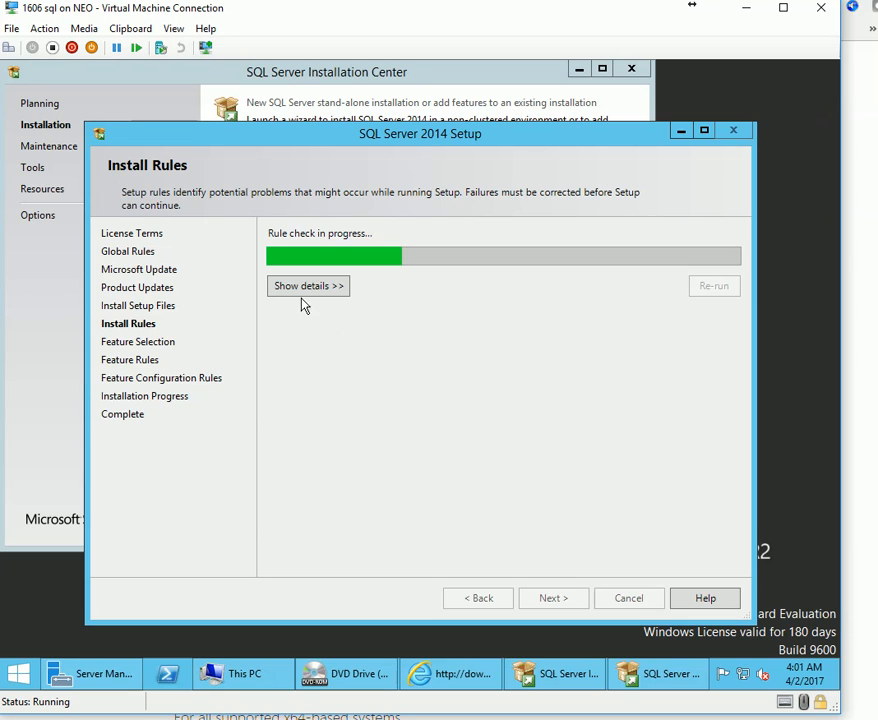
pyautogui.click(553, 598)
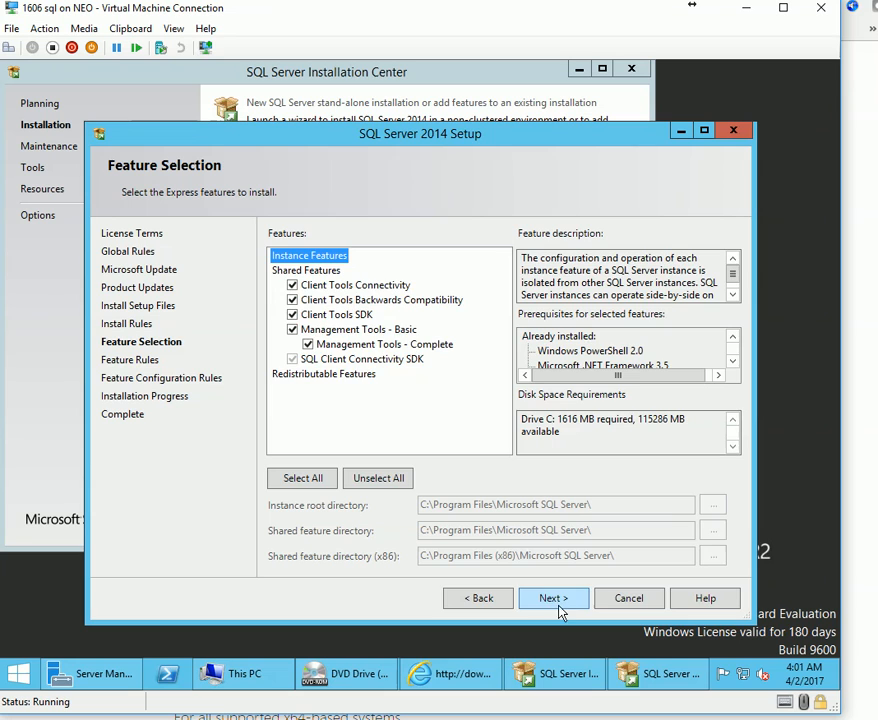
pyautogui.click(556, 602)
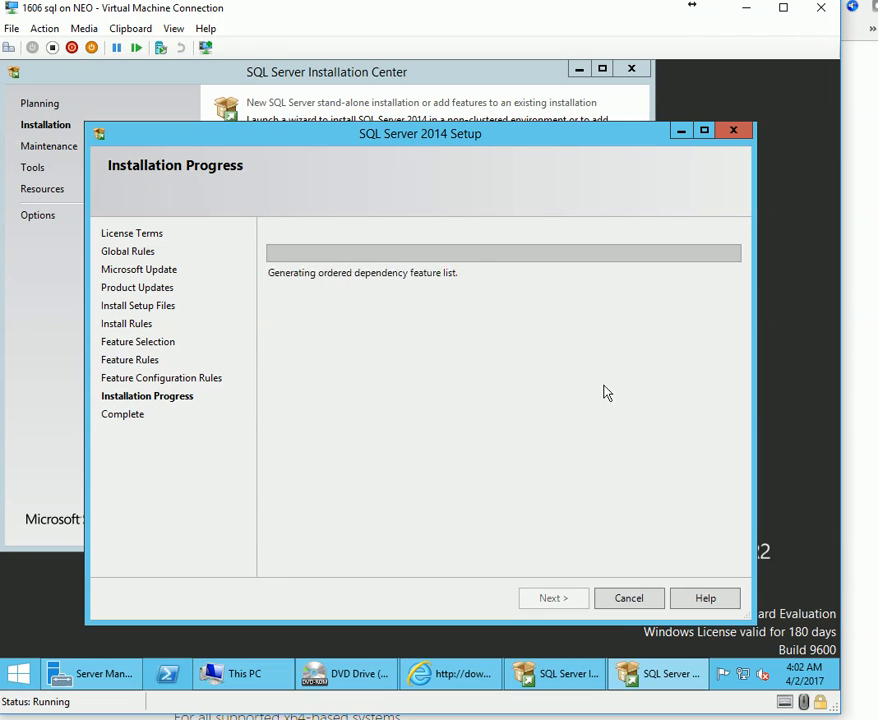
pyautogui.click(838, 712)
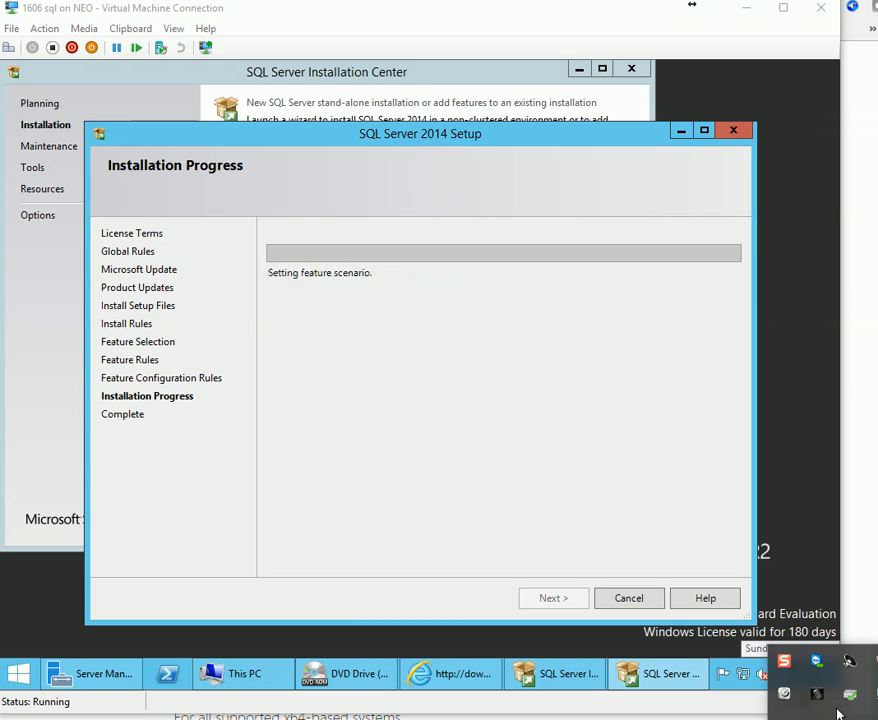
pyautogui.click(838, 712)
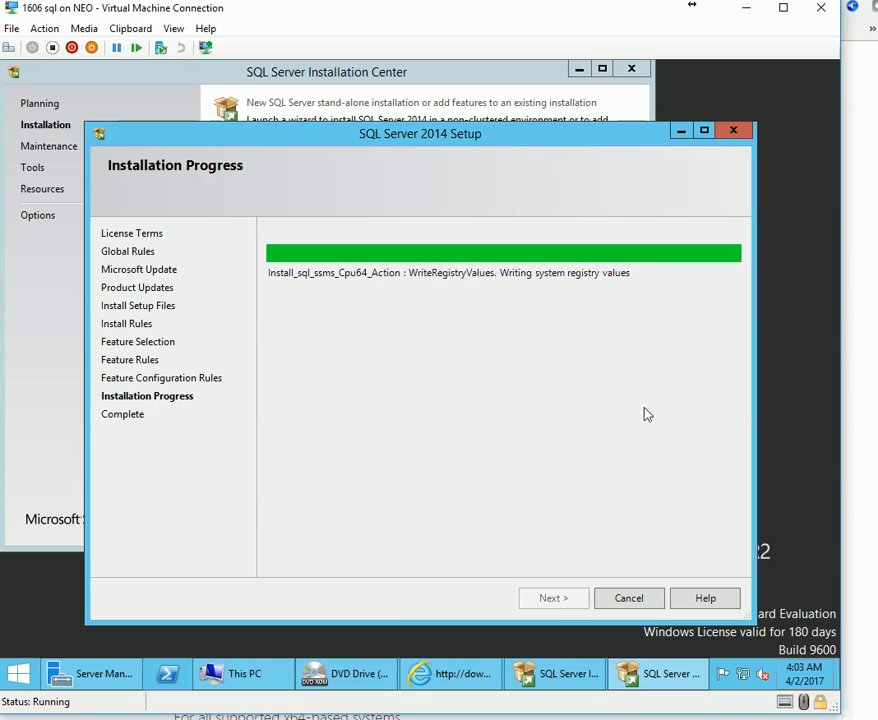
pyautogui.moveTo(500, 136)
pyautogui.mouseDown()
pyautogui.moveTo(492, 163)
pyautogui.moveTo(493, 148)
pyautogui.mouseUp()
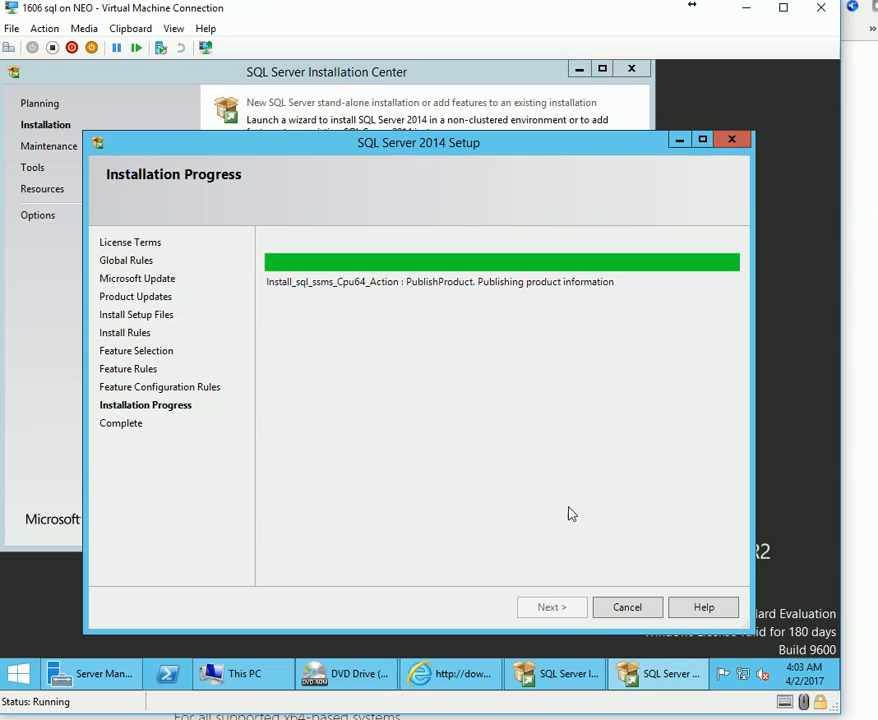
pyautogui.moveTo(308, 141); pyautogui.dragTo(318, 116)
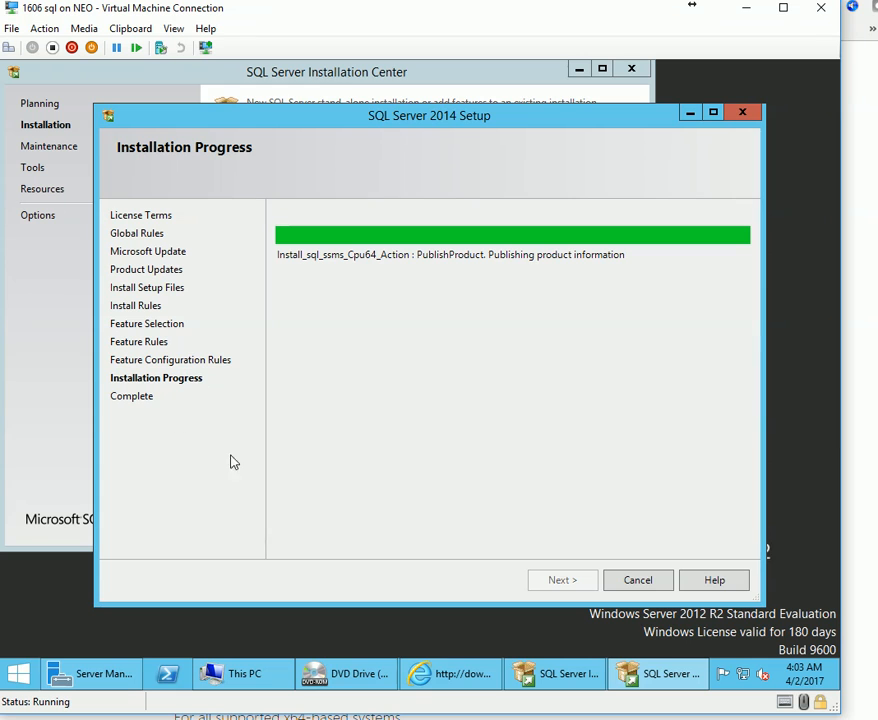
pyautogui.click(18, 674)
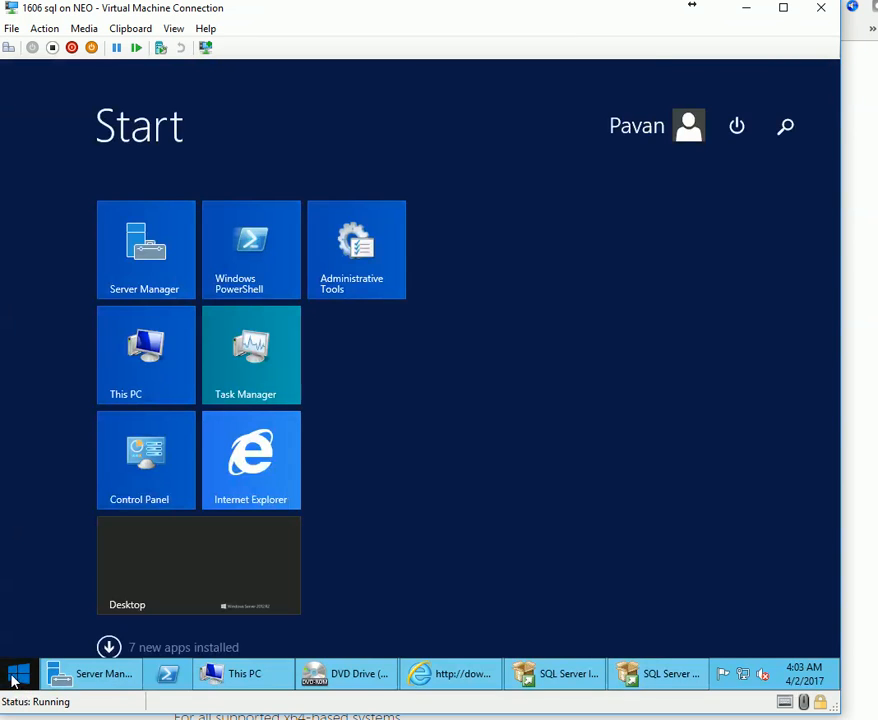
# Search the Apps list for 'STU' and launch SQL Server 2014 Management Studio.
pyautogui.click(108, 647)
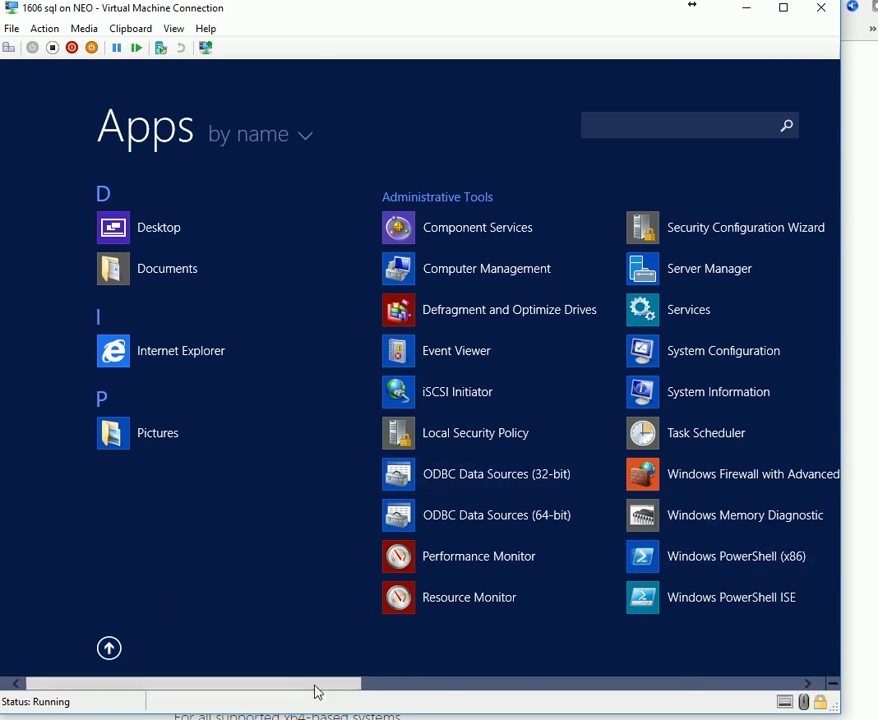
pyautogui.moveTo(316, 684); pyautogui.dragTo(810, 683)
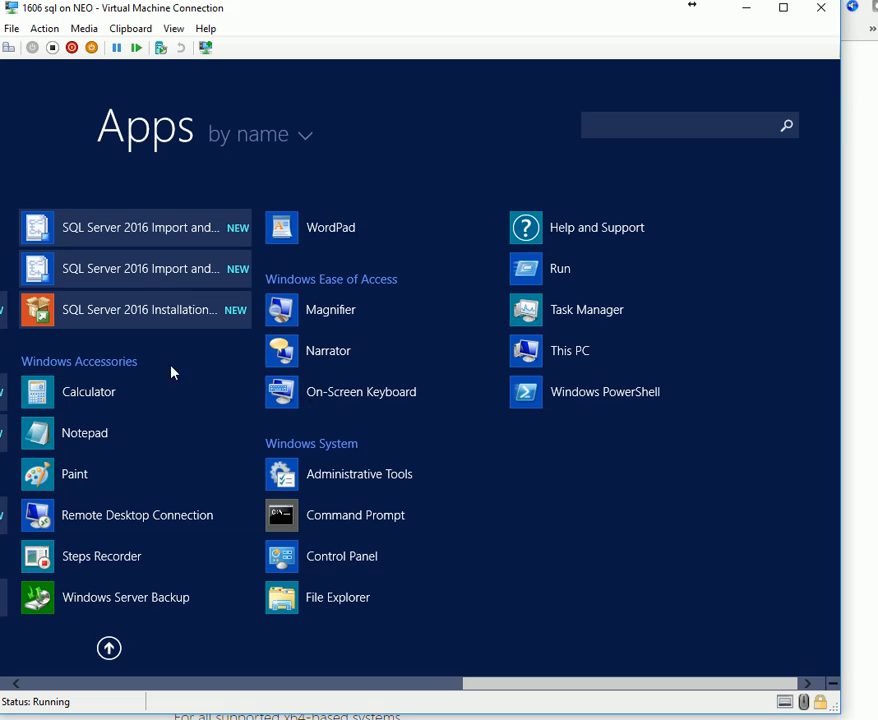
pyautogui.click(780, 124)
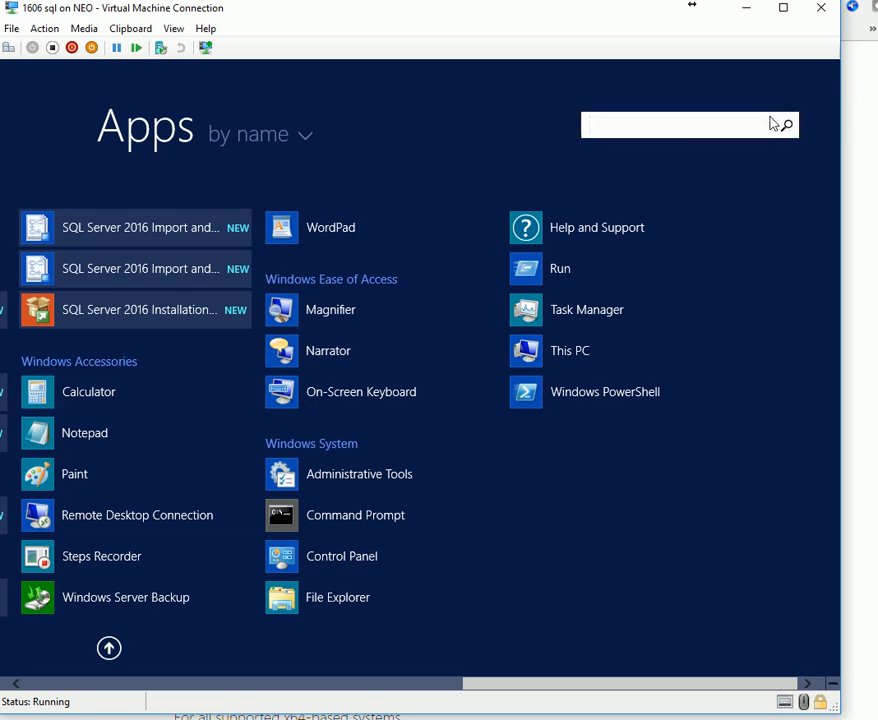
pyautogui.write('STUDIO')
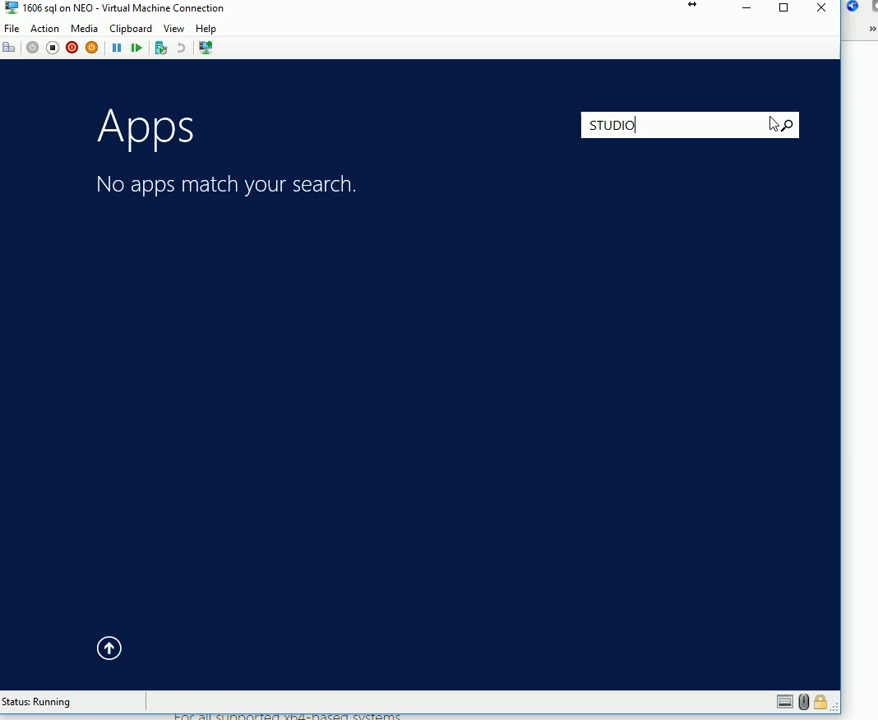
pyautogui.write('I')
pyautogui.press('BackSpace')
pyautogui.press('BackSpace')
pyautogui.press('BackSpace')
pyautogui.press('BackSpace')
pyautogui.press('BackSpace')
pyautogui.write('MANAGE')
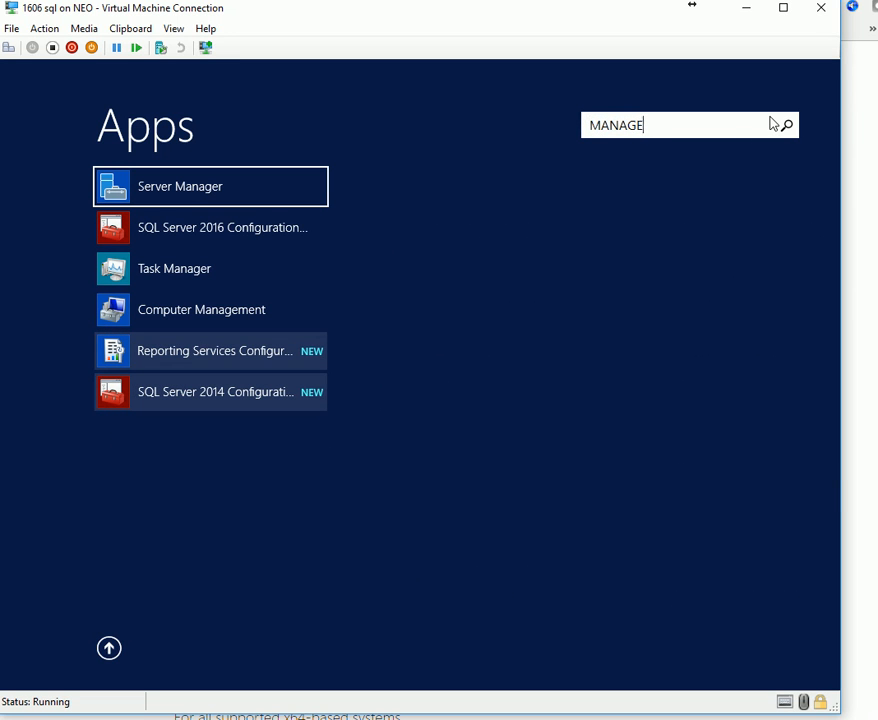
pyautogui.press('BackSpace')
pyautogui.press('BackSpace')
pyautogui.press('BackSpace')
pyautogui.press('BackSpace')
pyautogui.press('BackSpace')
pyautogui.press('BackSpace')
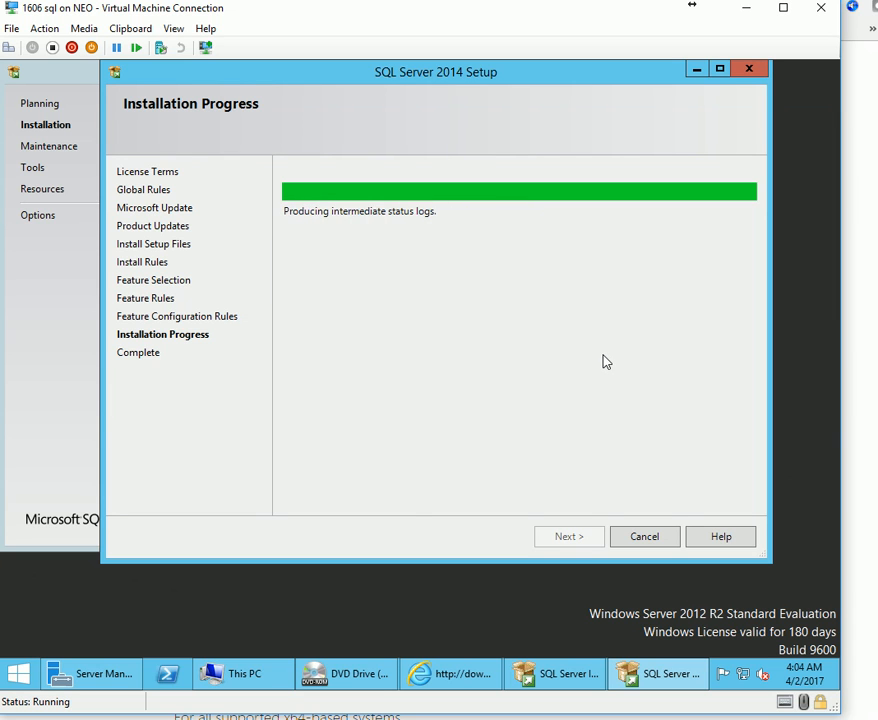
pyautogui.click(24, 674)
pyautogui.click(109, 648)
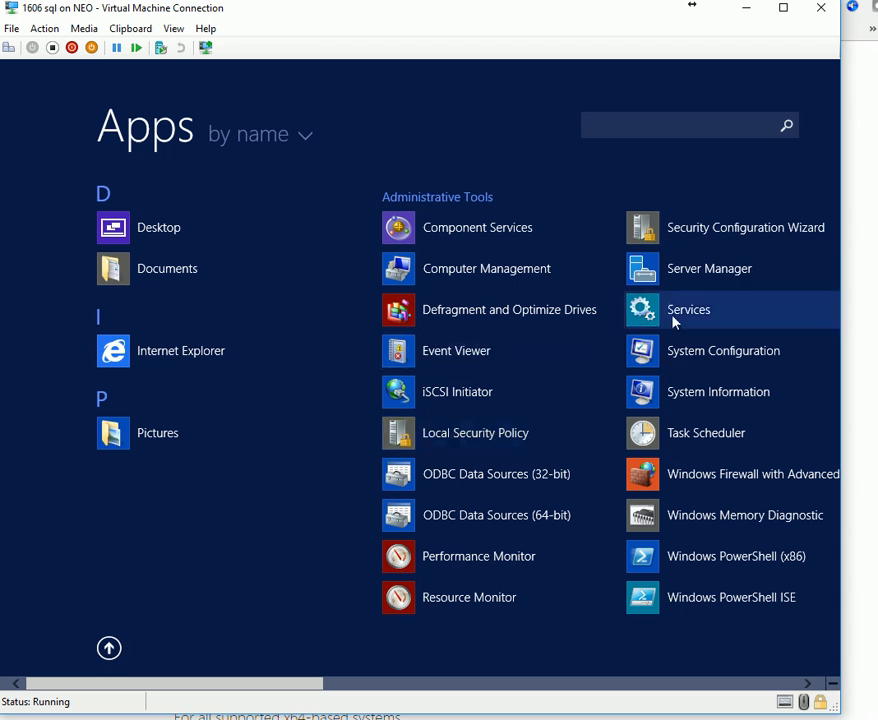
pyautogui.click(792, 131)
pyautogui.write('STU')
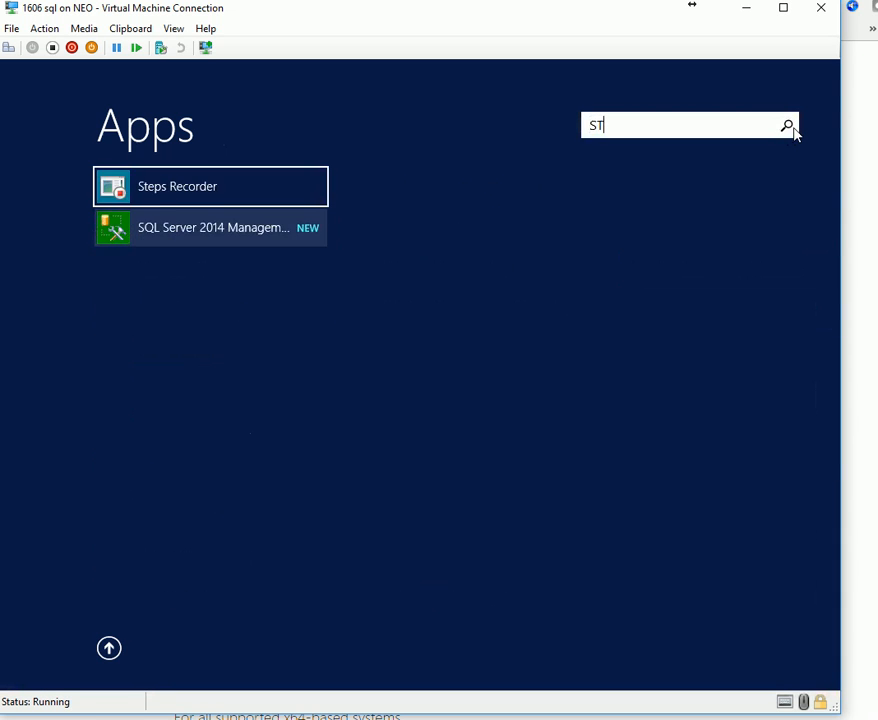
pyautogui.click(168, 200)
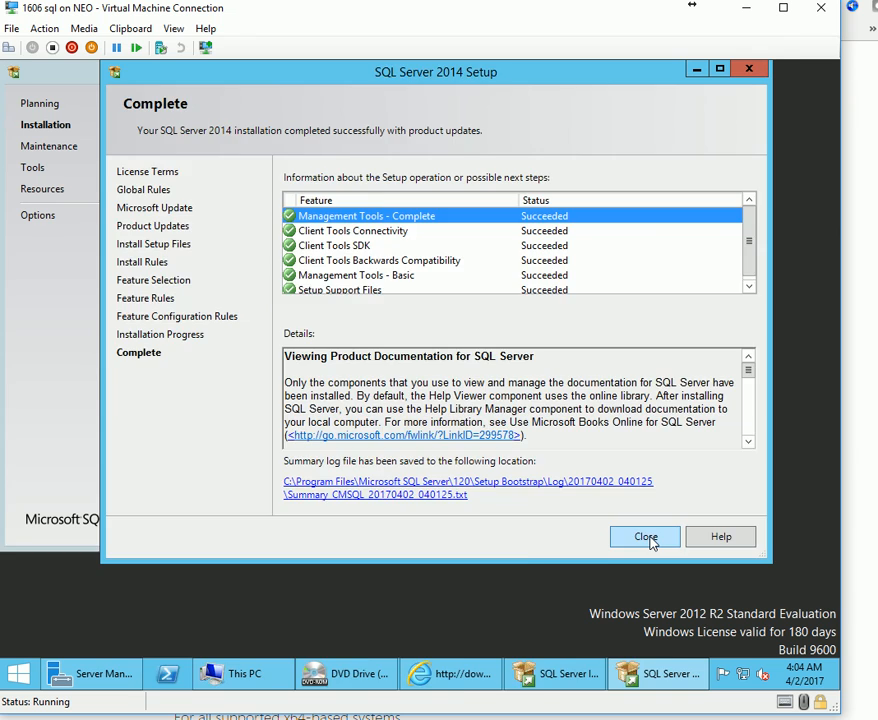
# Close the completed SQL Server 2014 Setup and the Installation Center.
pyautogui.click(645, 537)
pyautogui.click(637, 72)
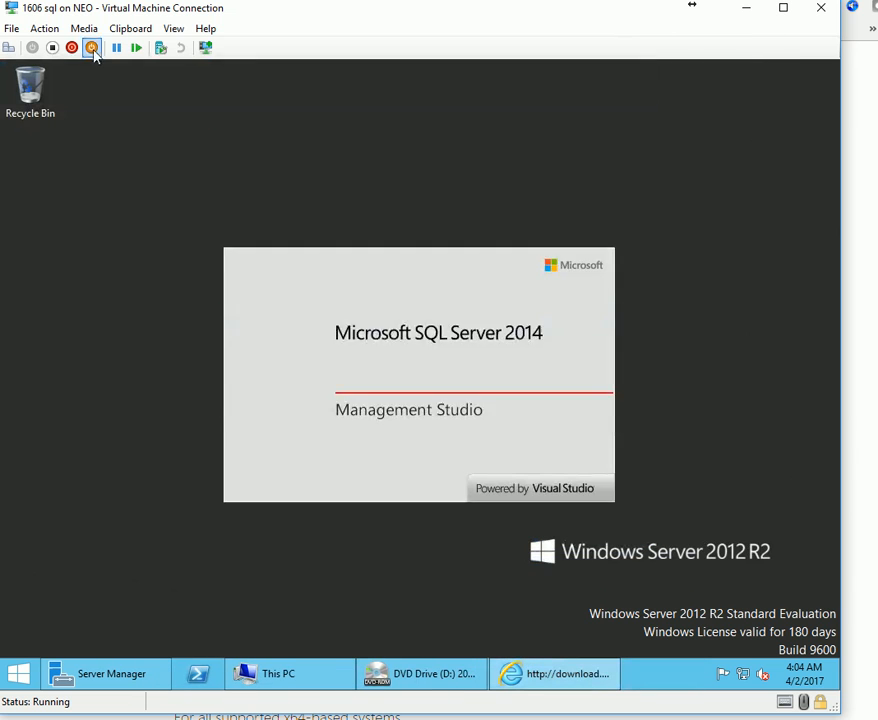
pyautogui.click(84, 28)
# Eject the Management Studio ISO, connect to CMSQL, and open its Server Properties.
pyautogui.moveTo(112, 47)
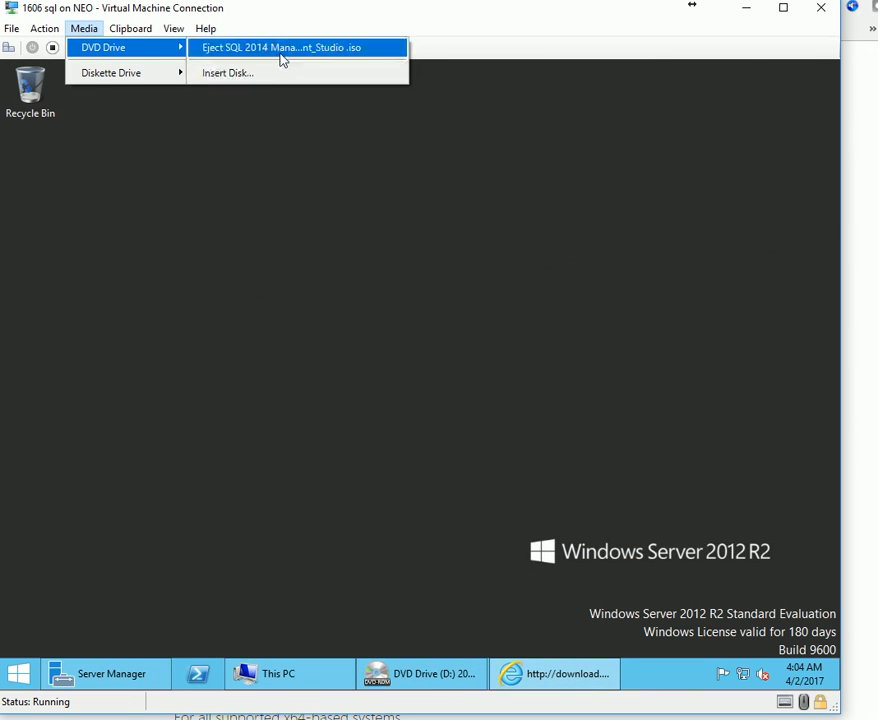
pyautogui.click(279, 50)
pyautogui.rightClick(405, 672)
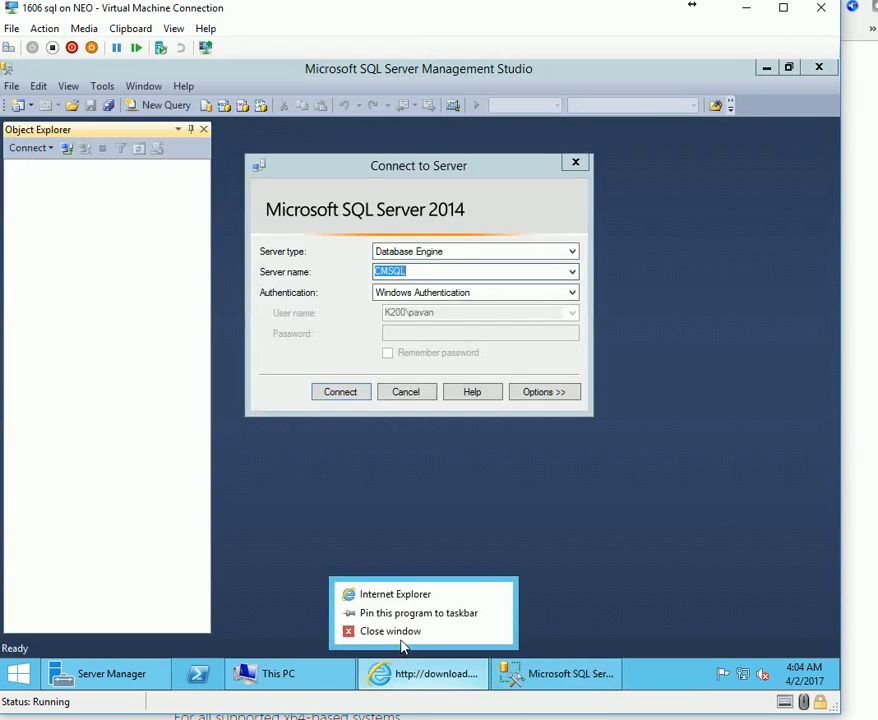
pyautogui.click(340, 391)
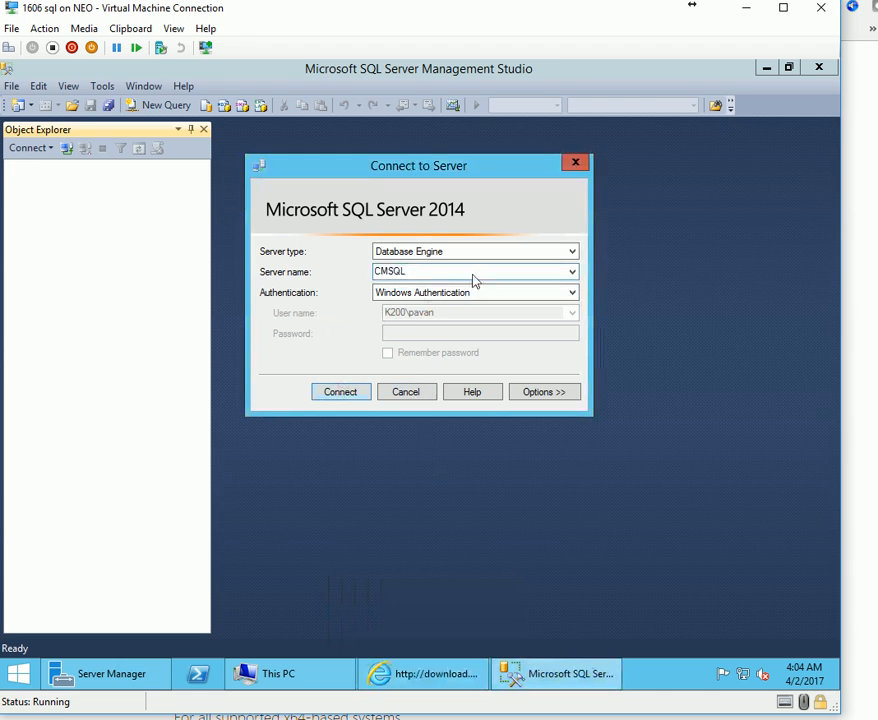
pyautogui.click(345, 393)
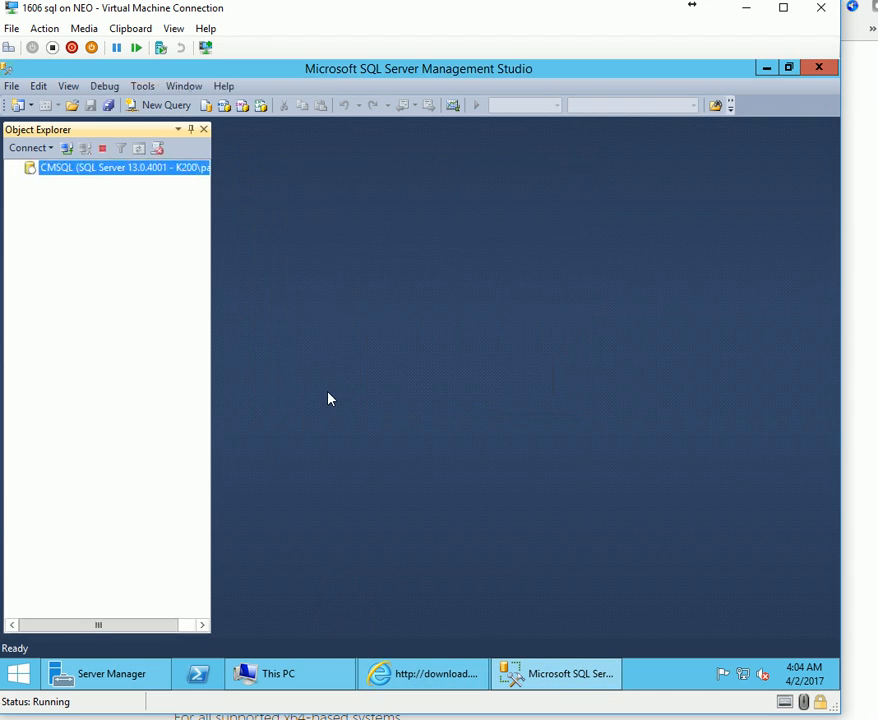
pyautogui.rightClick(90, 167)
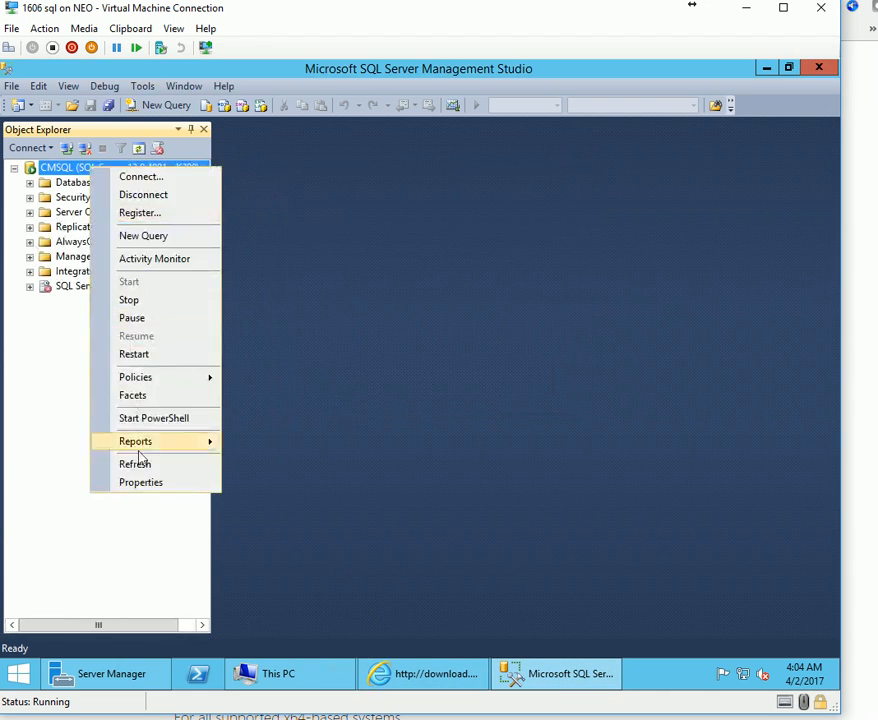
pyautogui.click(145, 481)
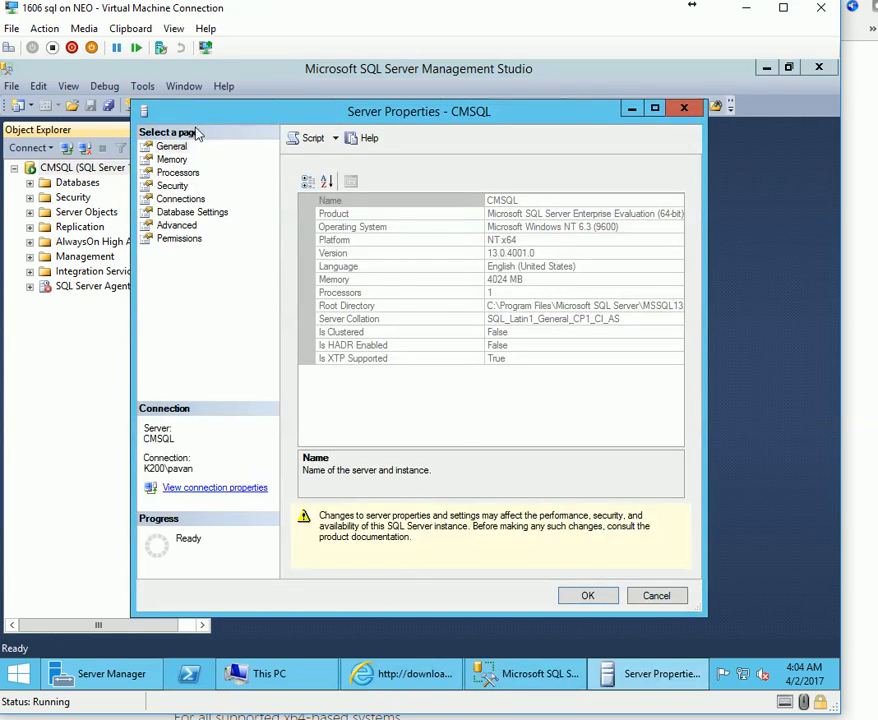
# On the Memory page, set CMSQL to minimum 4024 MB and maximum 8024 MB.
pyautogui.click(172, 159)
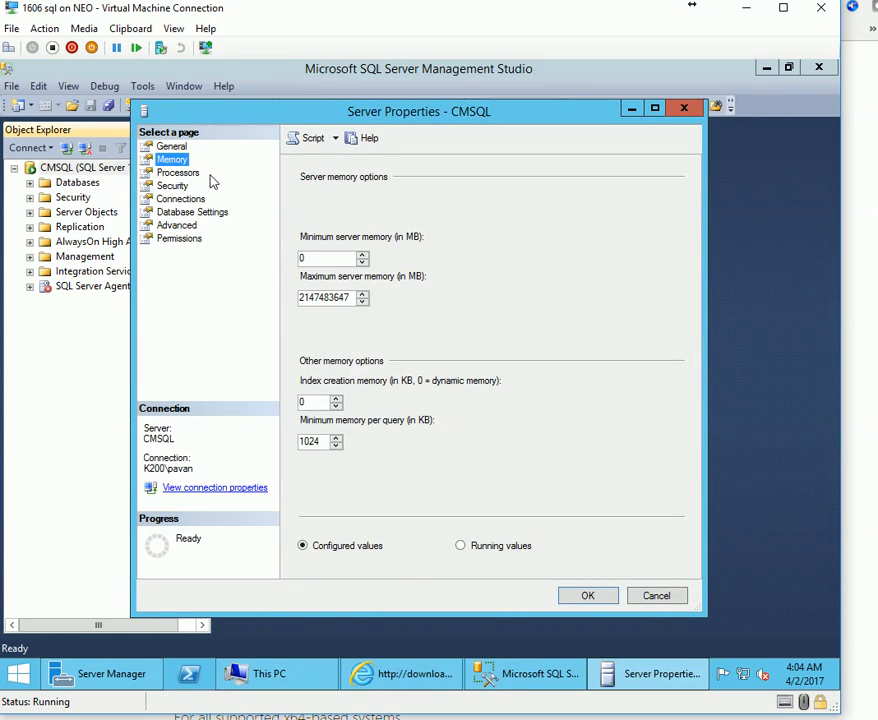
pyautogui.moveTo(352, 298); pyautogui.dragTo(268, 298)
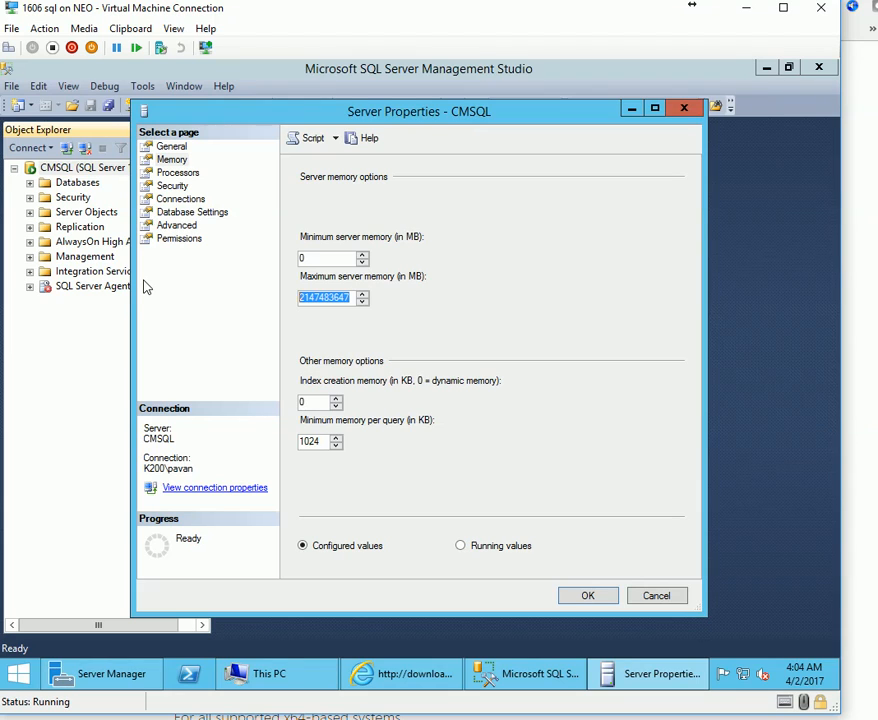
pyautogui.write('8024')
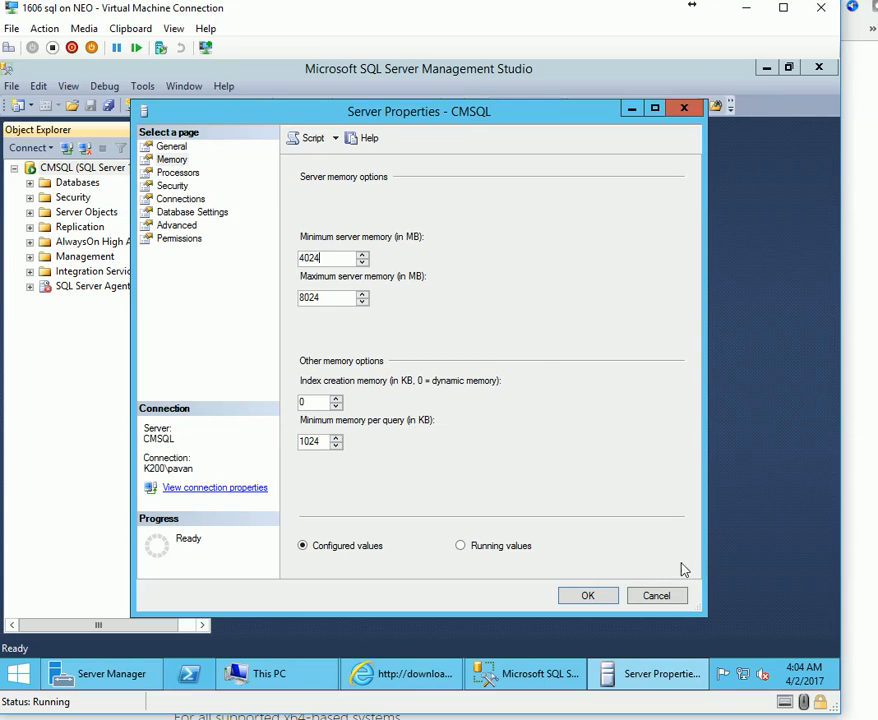
pyautogui.click(586, 594)
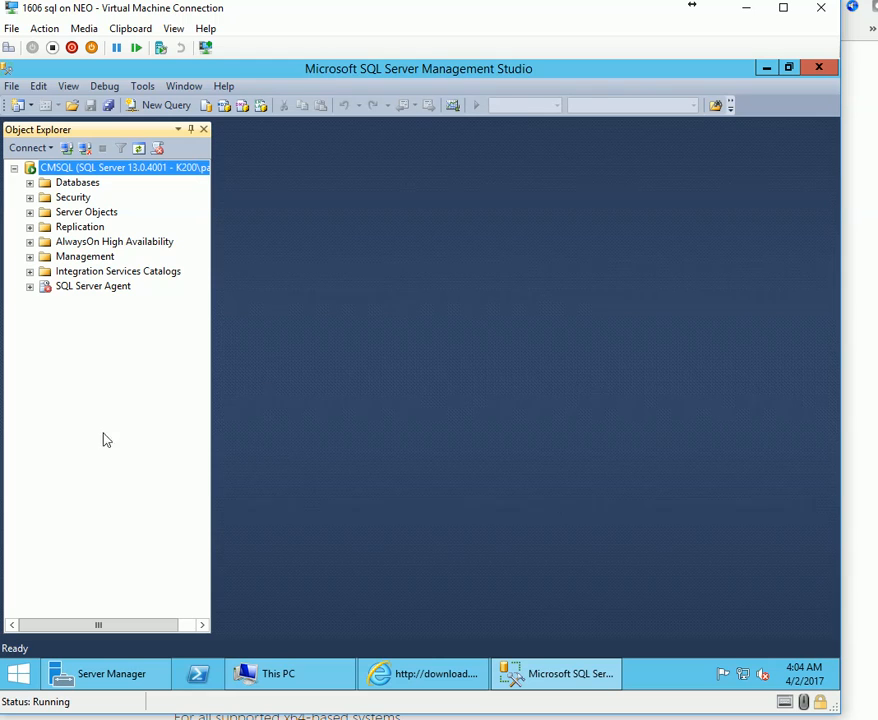
pyautogui.rightClick(104, 172)
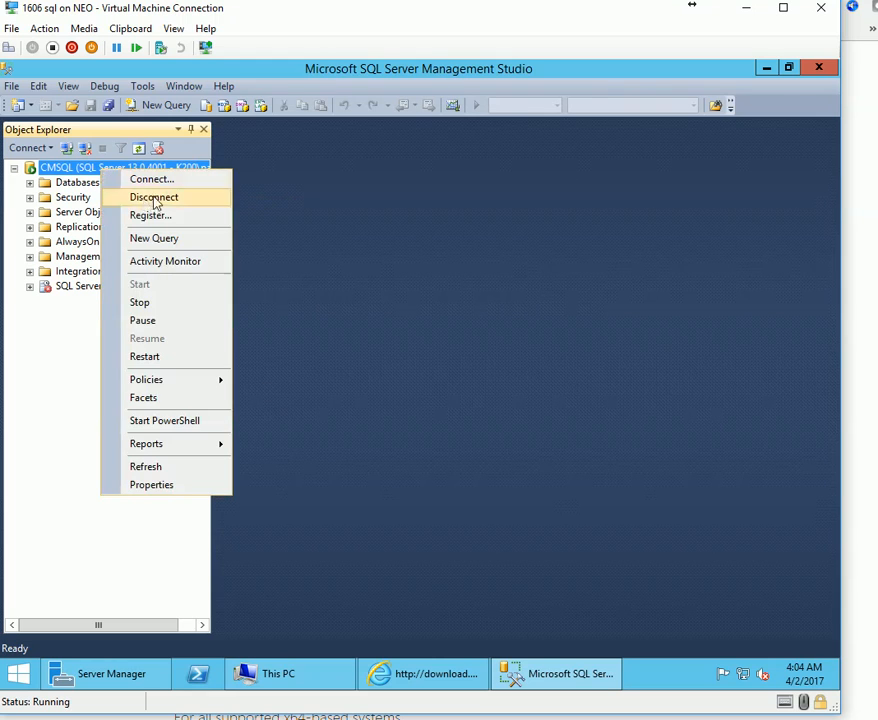
# Restart the MSSQLSERVER service on CMSQL.
pyautogui.click(163, 358)
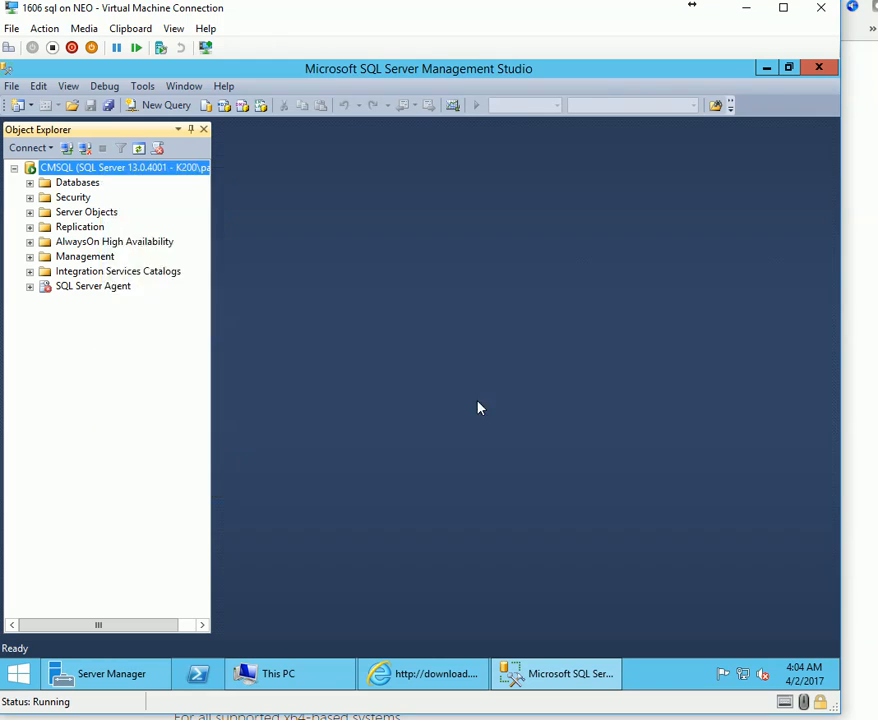
pyautogui.click(490, 400)
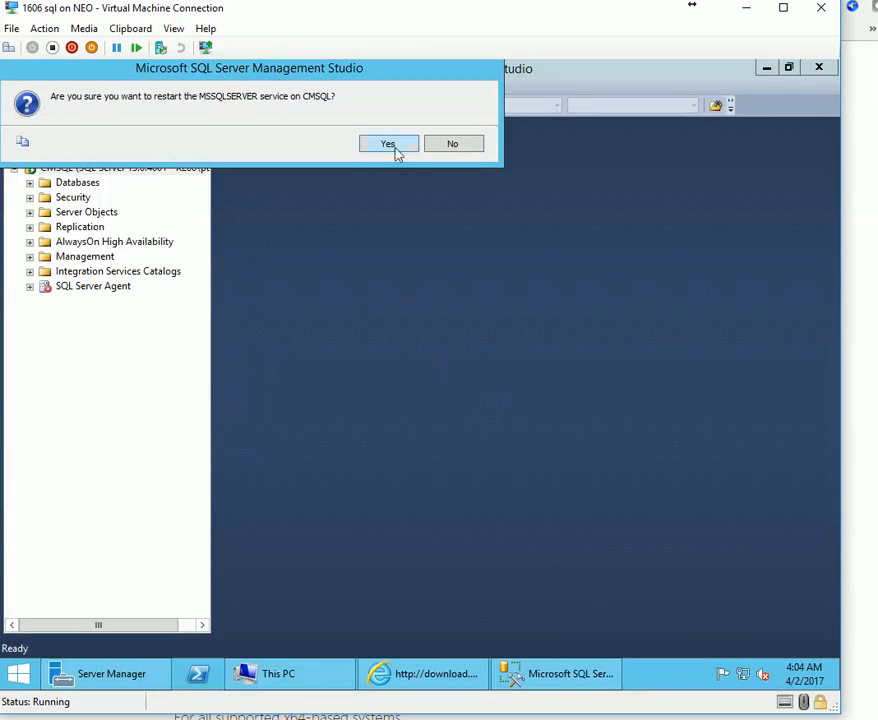
pyautogui.click(388, 144)
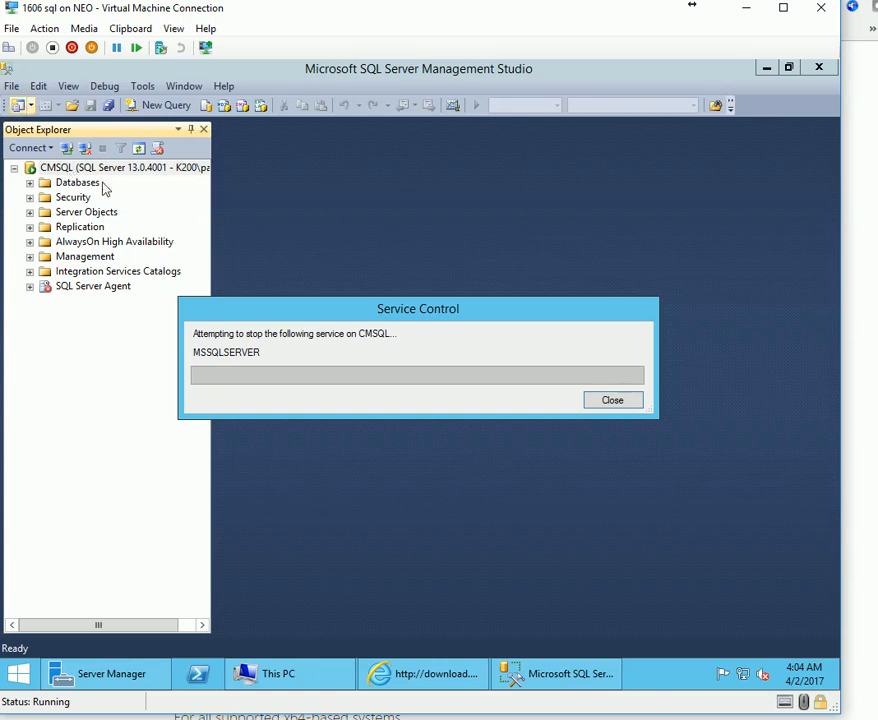
# Check memory usage in Task Manager's Performance view, then close Task Manager and Management Studio.
pyautogui.rightClick(655, 679)
pyautogui.click(706, 624)
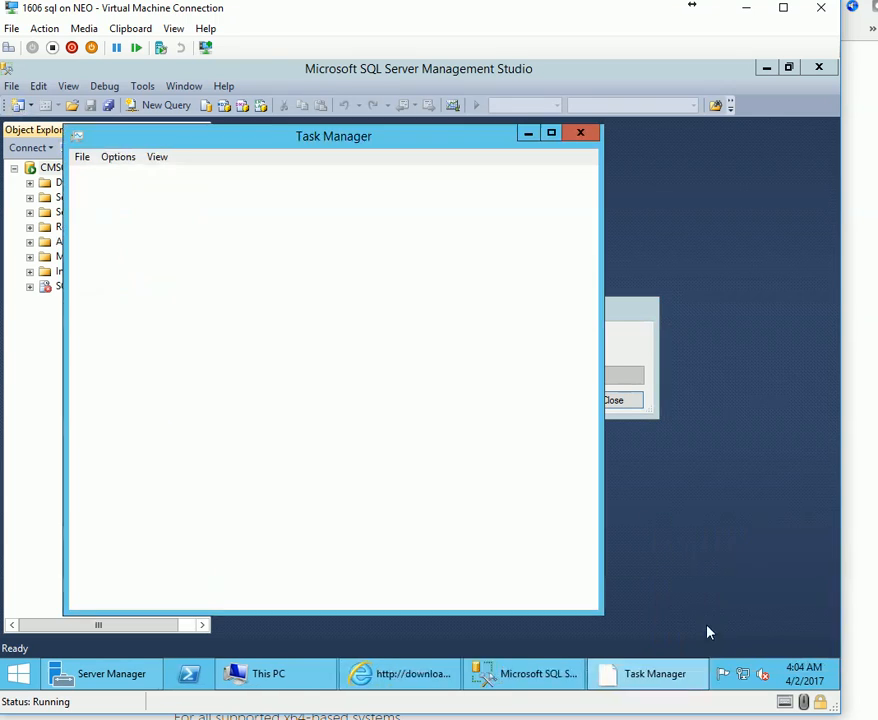
pyautogui.click(152, 178)
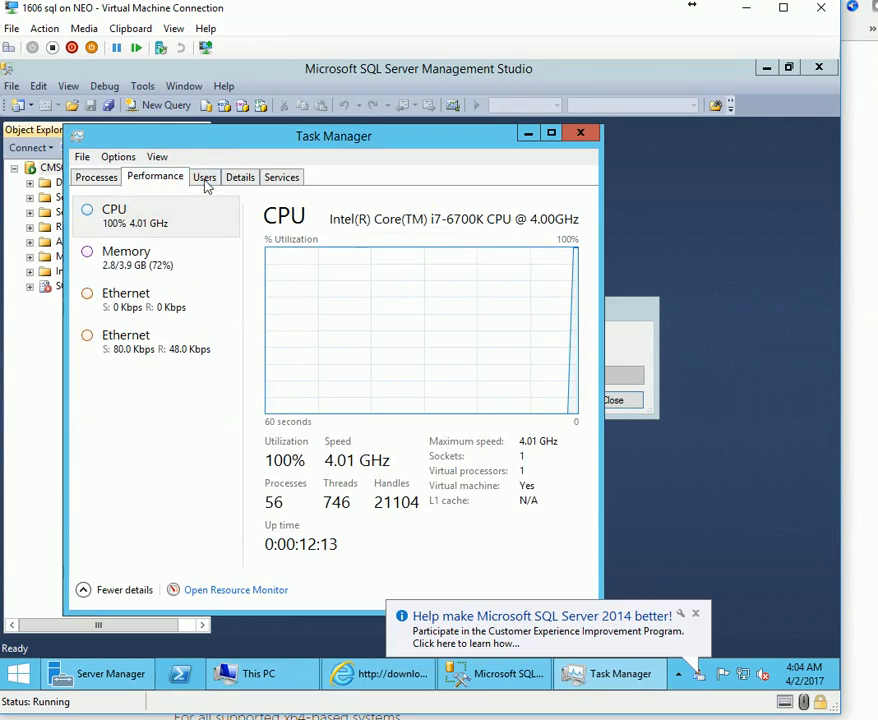
pyautogui.click(165, 259)
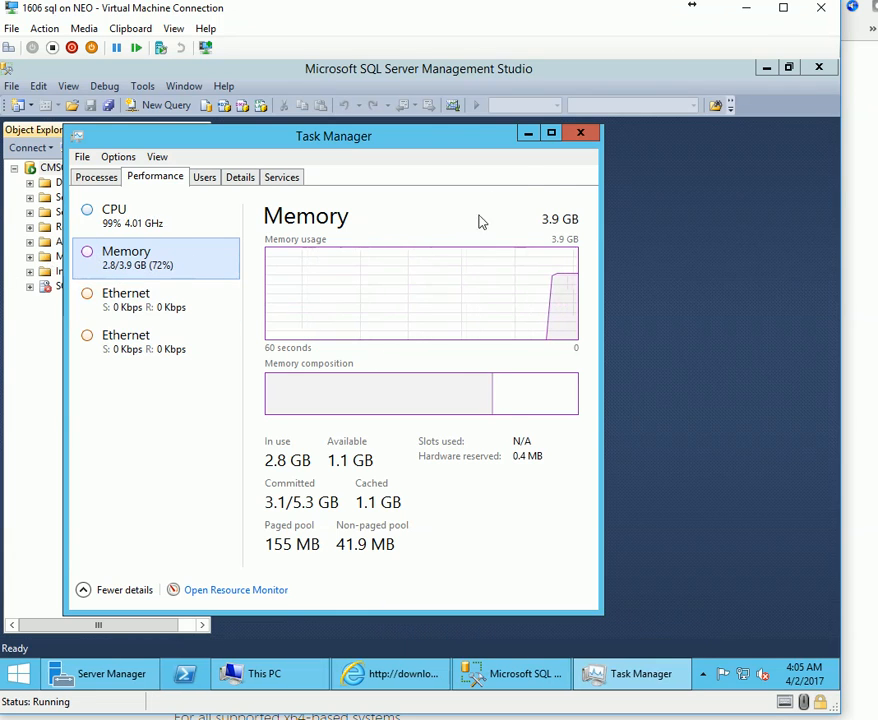
pyautogui.click(581, 134)
pyautogui.click(819, 67)
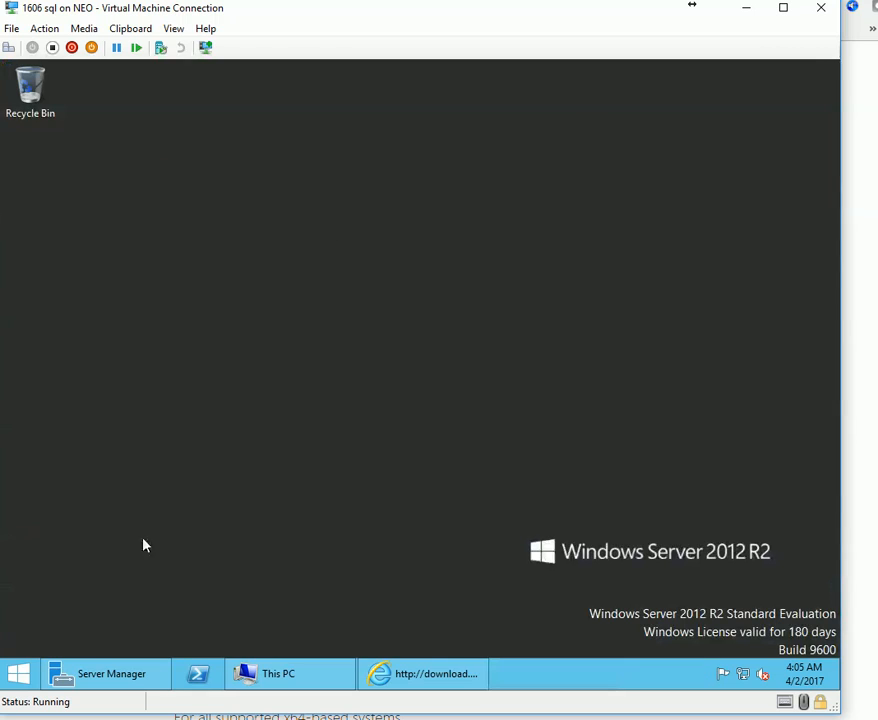
# Close the This PC window and Internet Explorer inside the VM.
pyautogui.click(427, 673)
pyautogui.click(314, 678)
pyautogui.rightClick(314, 678)
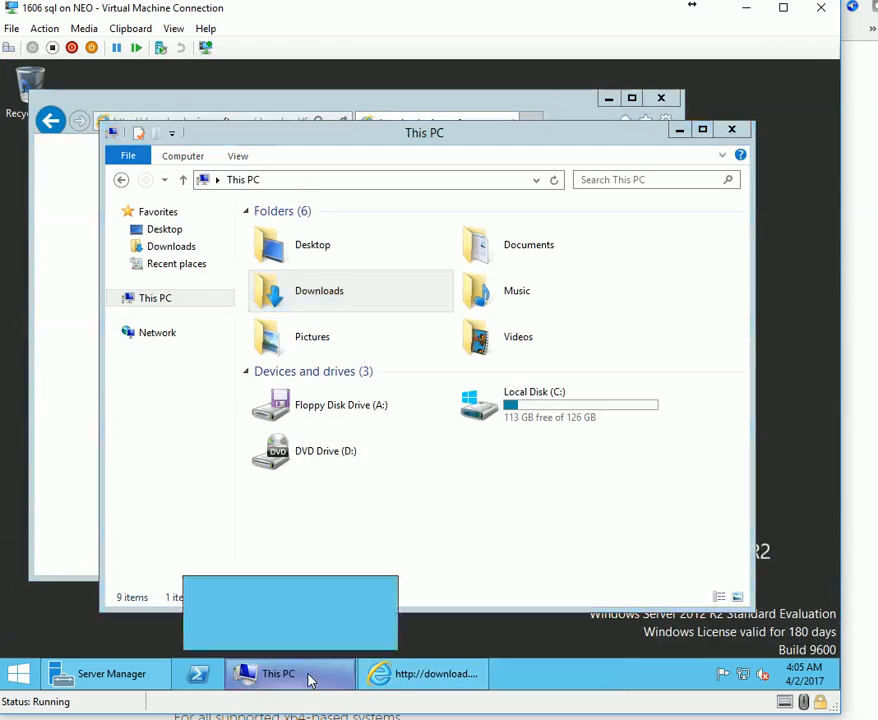
pyautogui.click(323, 633)
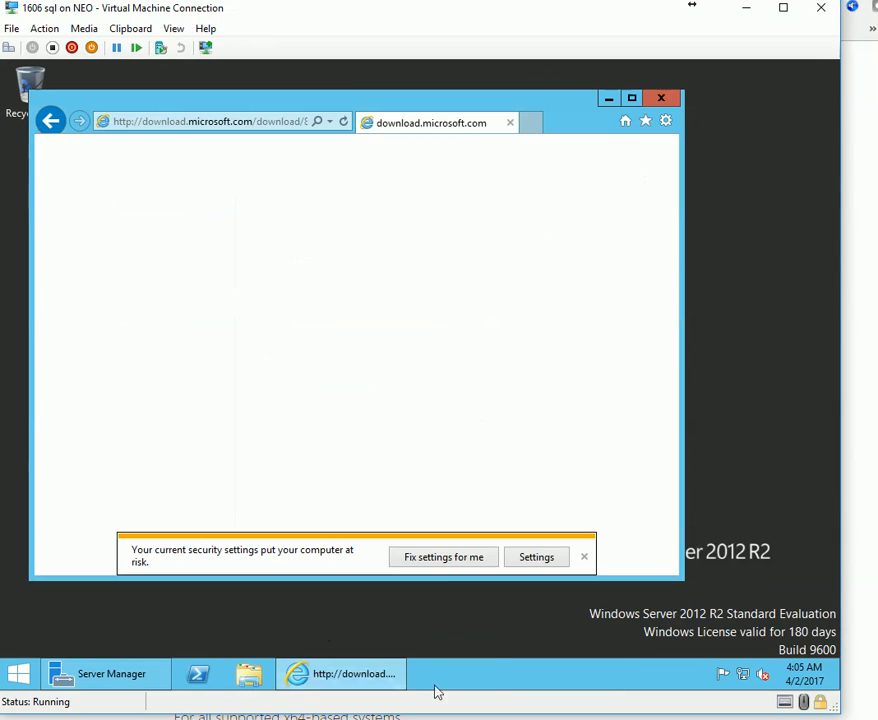
pyautogui.click(472, 558)
pyautogui.click(660, 97)
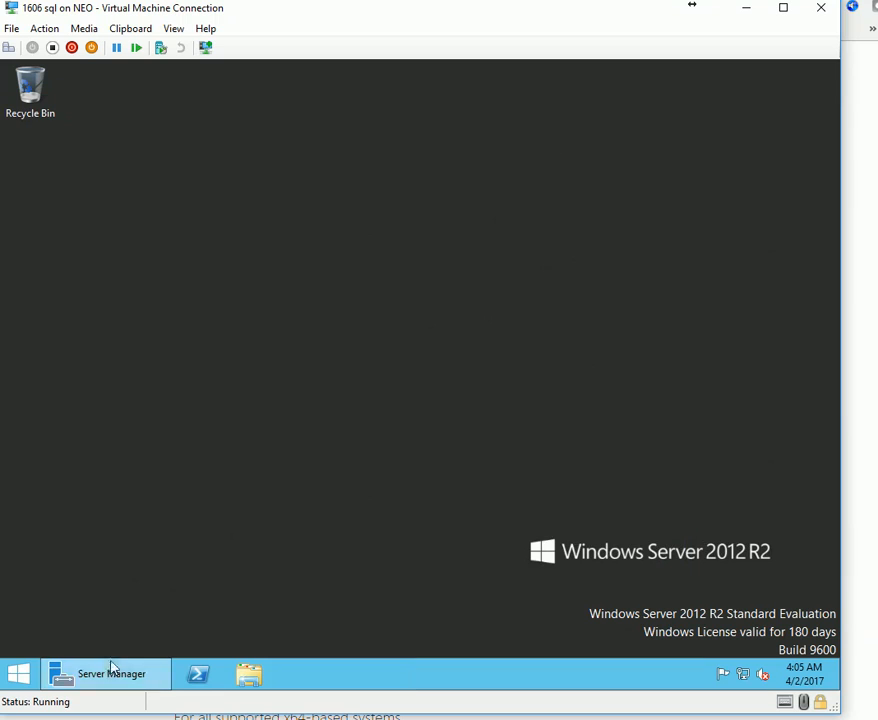
# Shut down the '1606 sql' VM from the Start button's context menu.
pyautogui.rightClick(21, 677)
pyautogui.moveTo(140, 641)
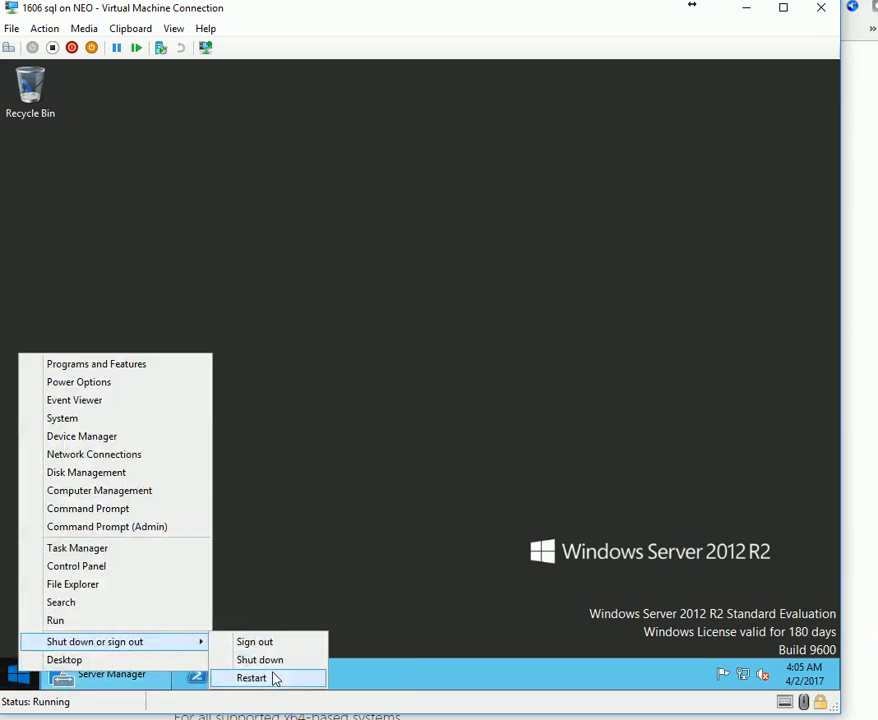
pyautogui.click(278, 660)
pyautogui.click(262, 645)
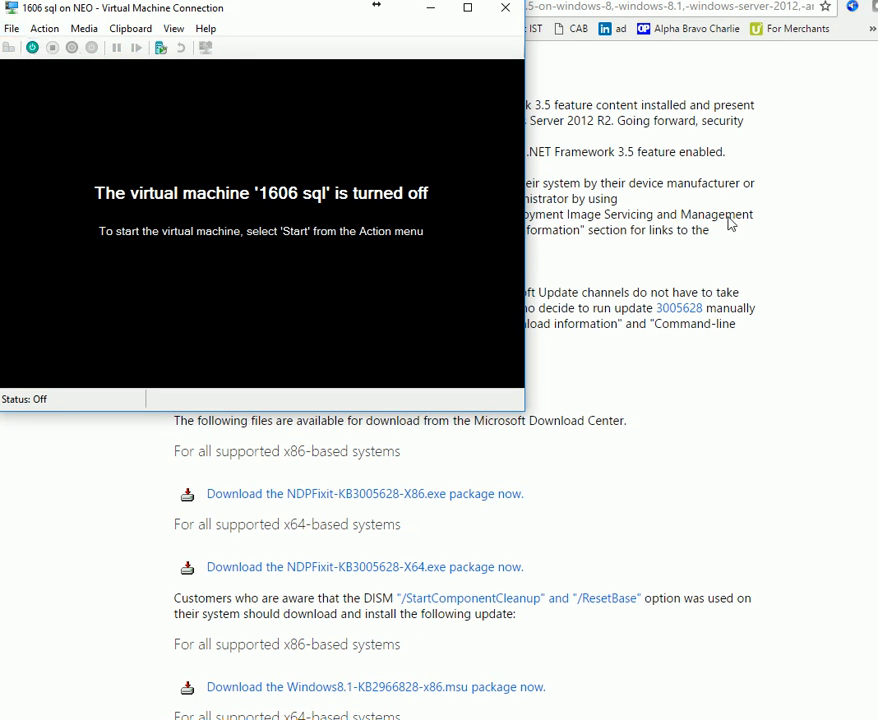
# Give '1606 sql' 4 virtual processors and 16024 MB RAM, then start the VM.
pyautogui.click(11, 28)
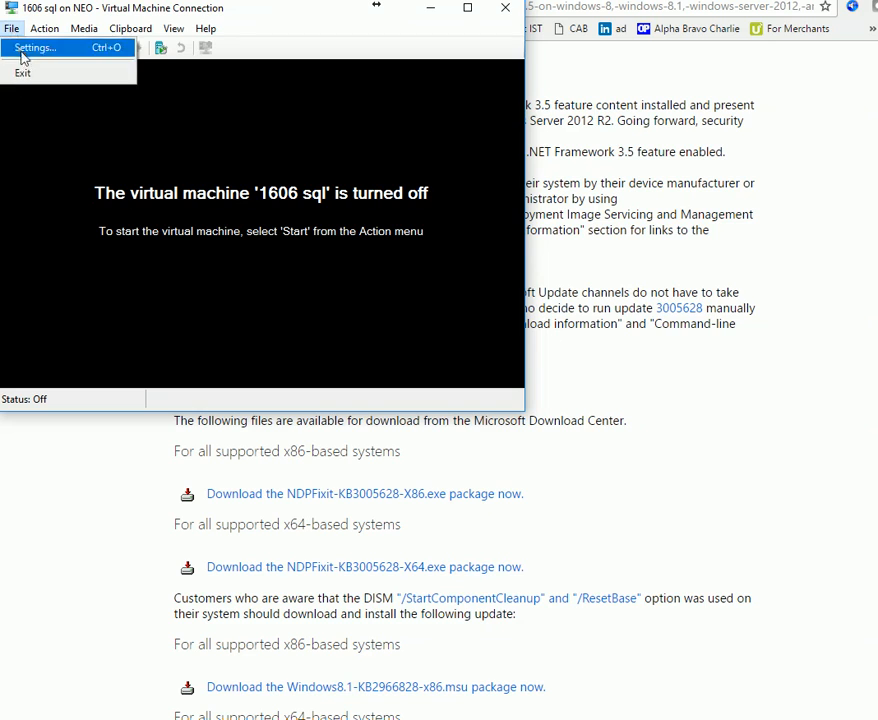
pyautogui.click(27, 47)
pyautogui.click(262, 265)
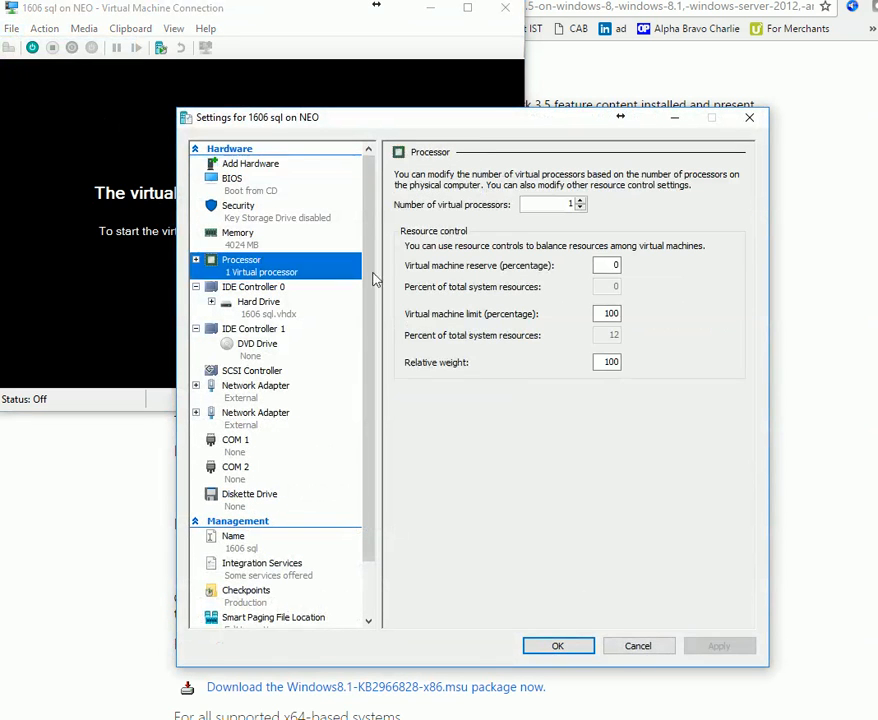
pyautogui.click(580, 200)
pyautogui.click(580, 200)
pyautogui.click(580, 200)
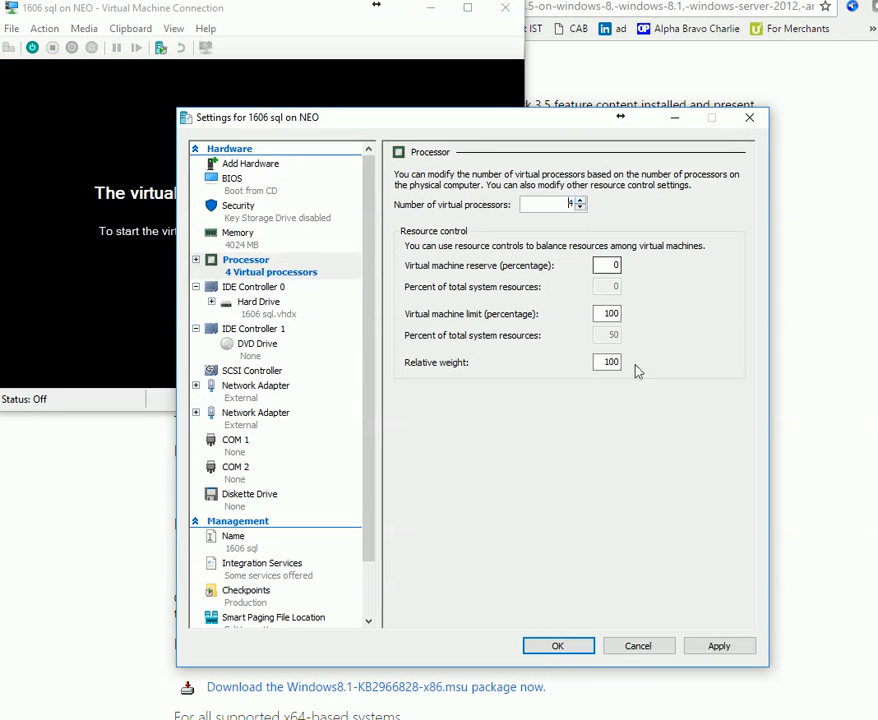
pyautogui.click(266, 246)
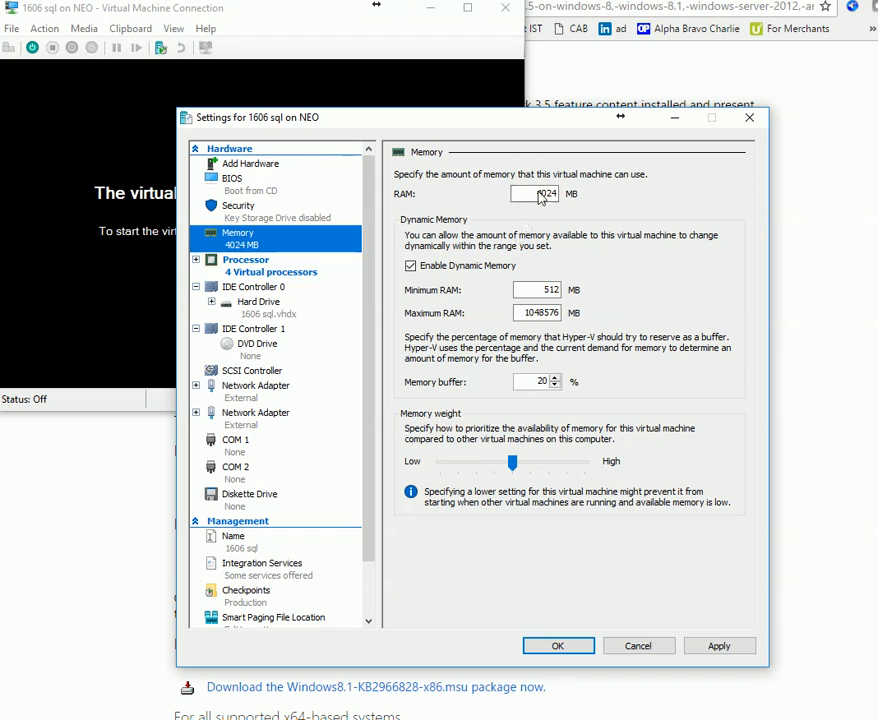
pyautogui.doubleClick(545, 196)
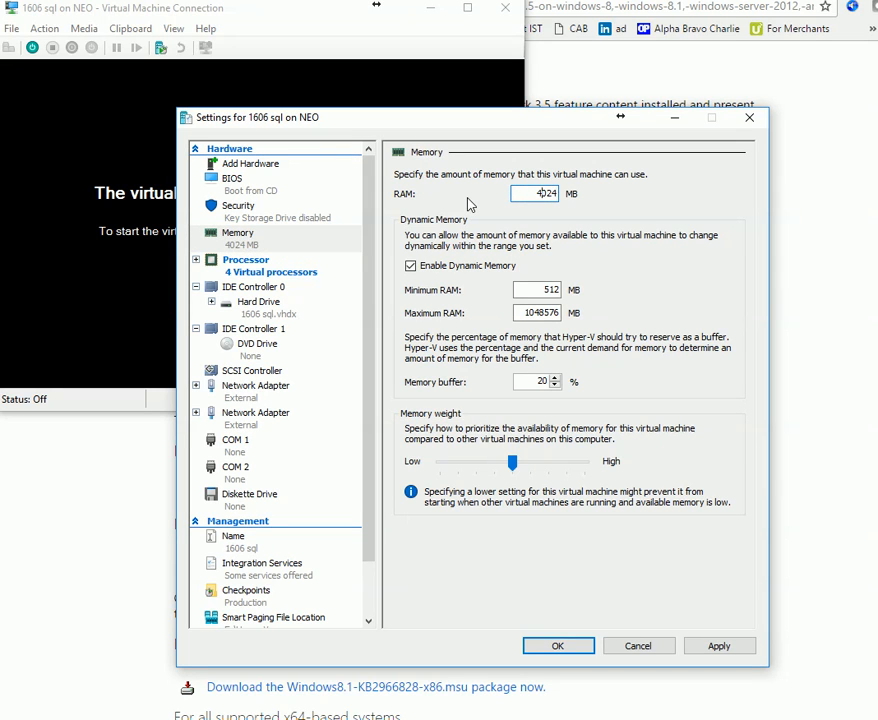
pyautogui.press('Delete')
pyautogui.write('16')
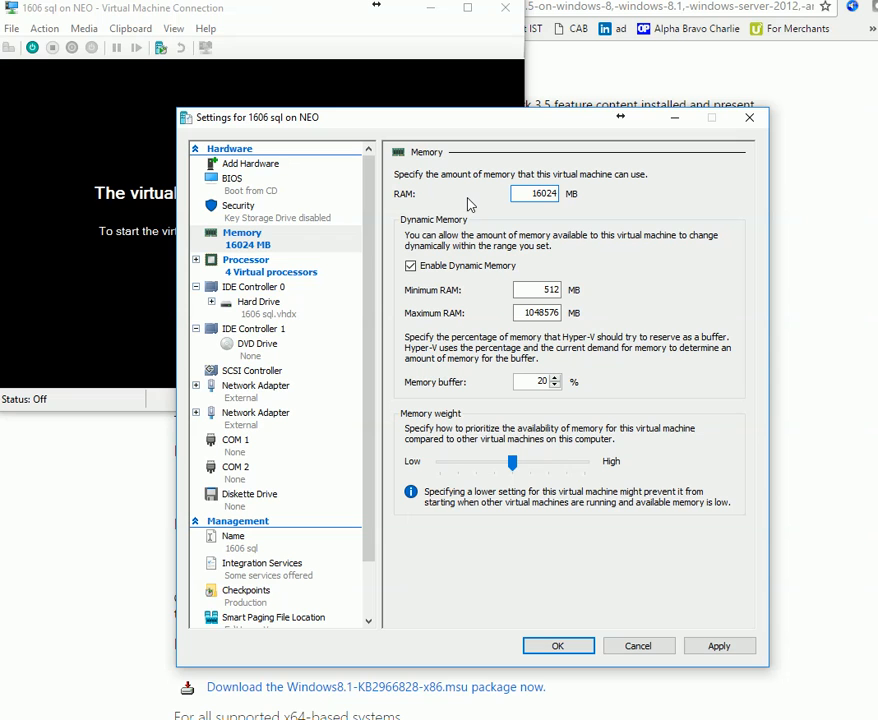
pyautogui.click(576, 647)
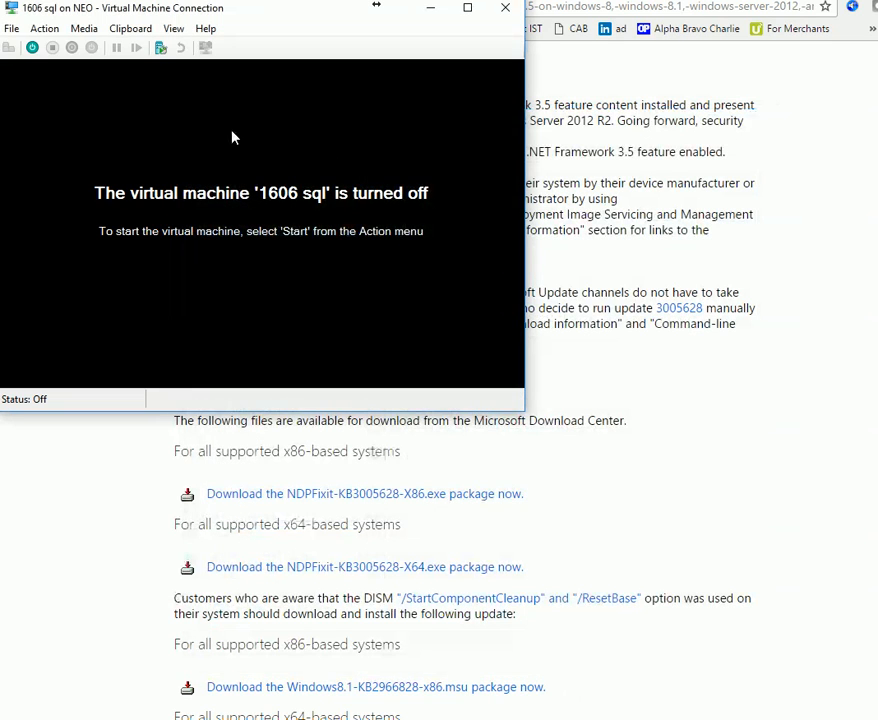
pyautogui.click(33, 49)
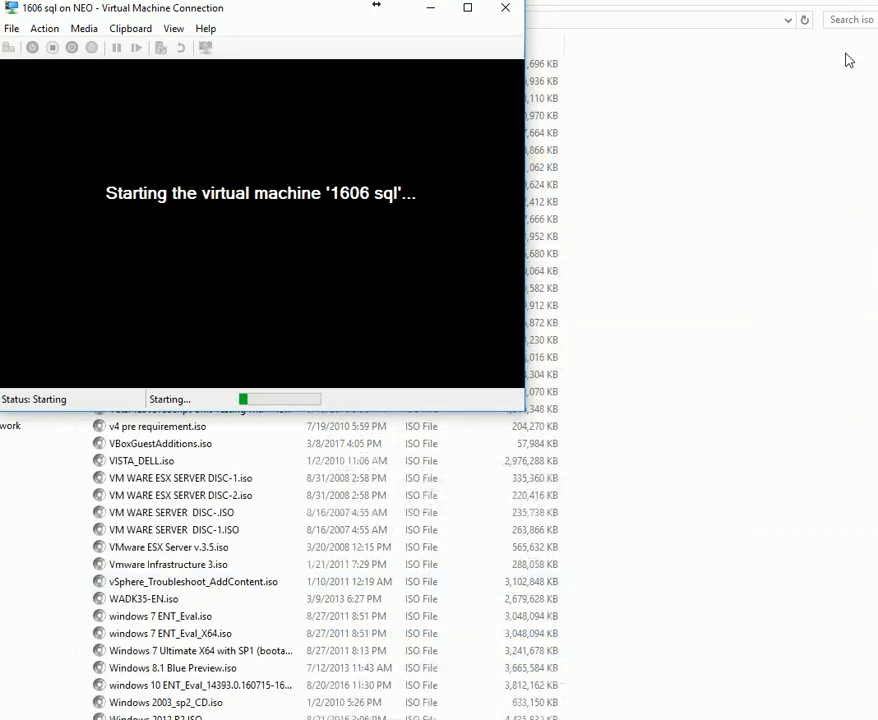
# Confirm in Task Manager that CPU and memory show 4 processors and 15.6 GB, then switch to the SCCM 1606 VM.
pyautogui.click(848, 60)
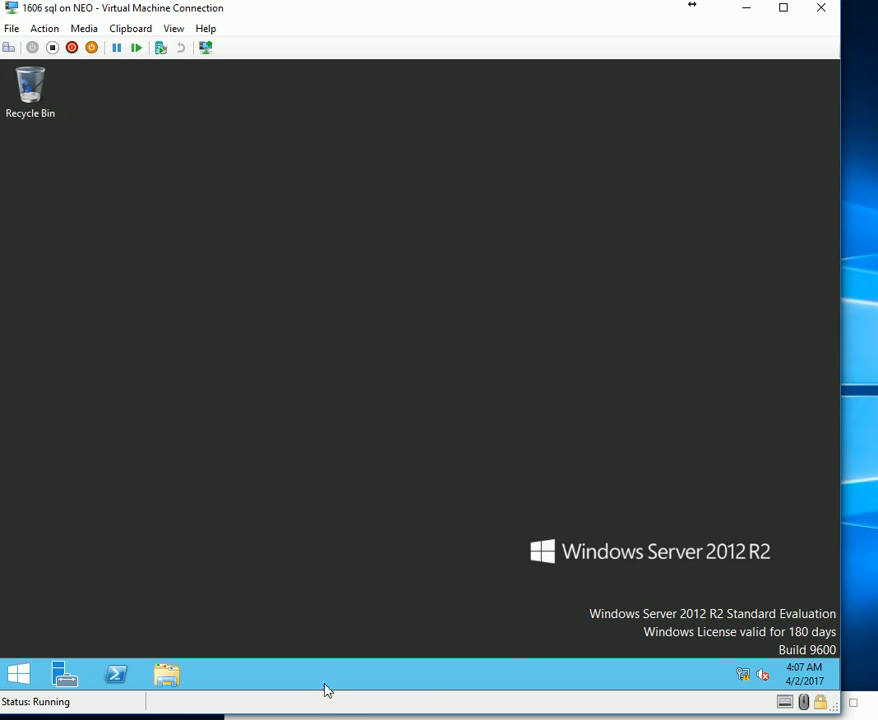
pyautogui.rightClick(325, 690)
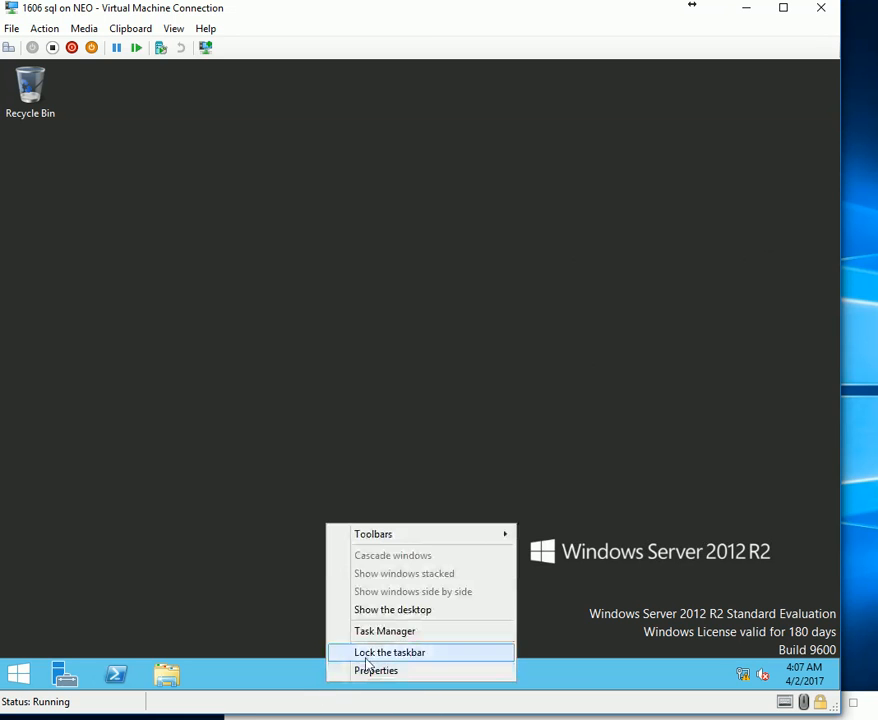
pyautogui.click(390, 631)
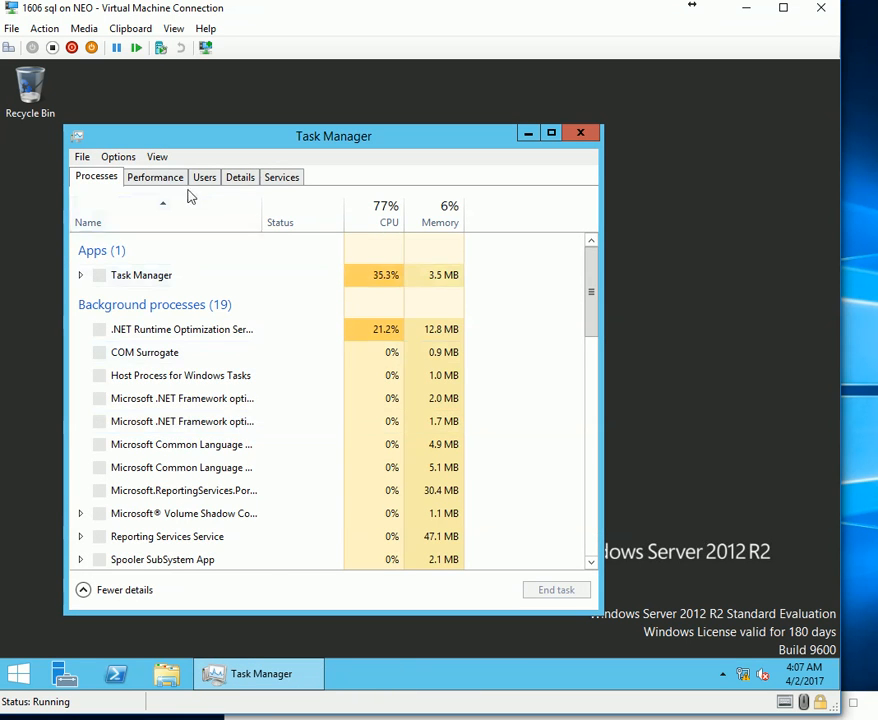
pyautogui.click(163, 177)
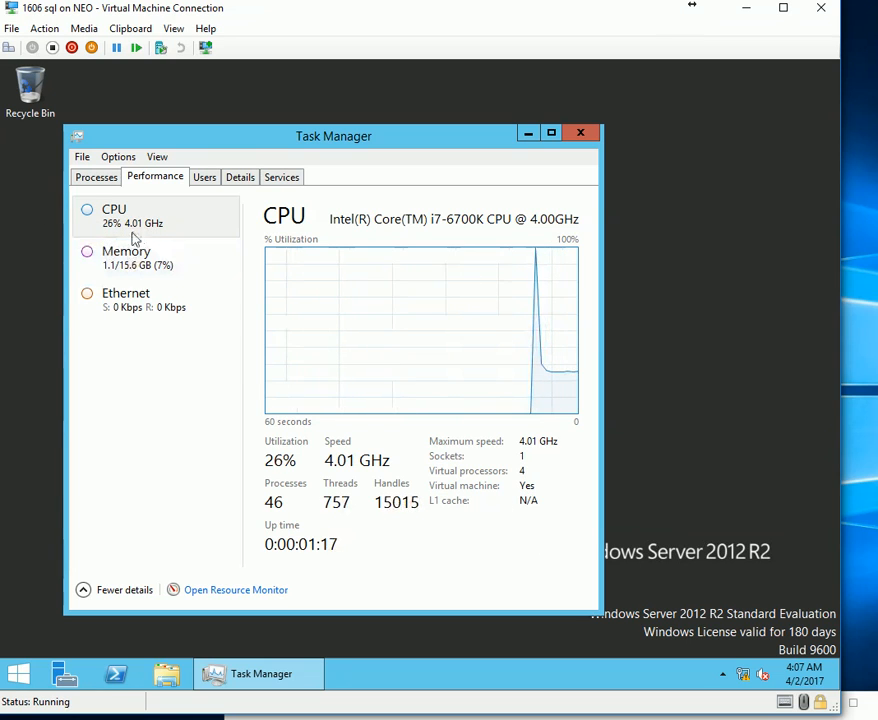
pyautogui.click(152, 262)
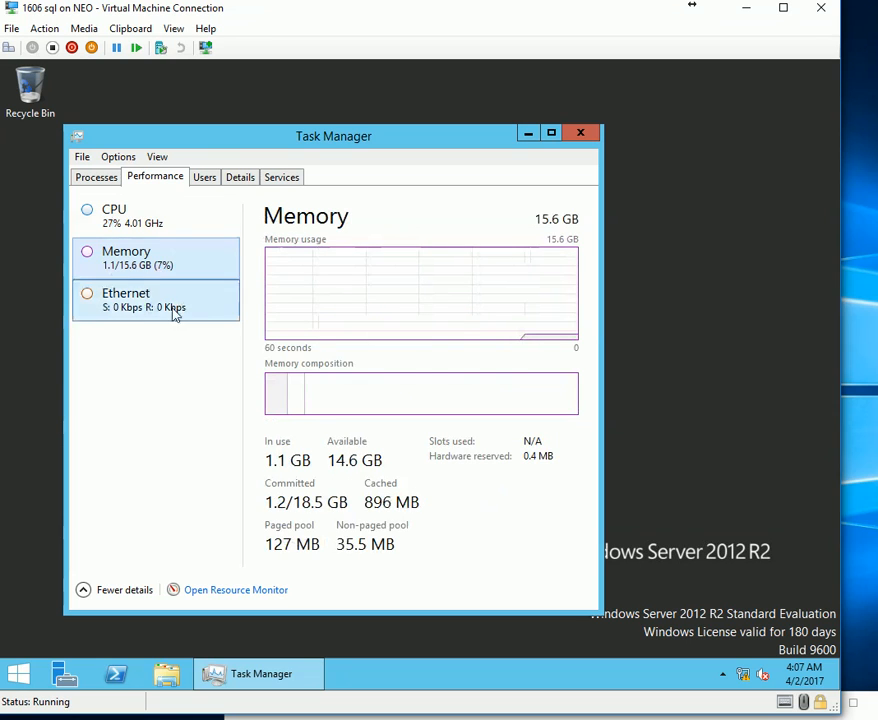
pyautogui.click(583, 132)
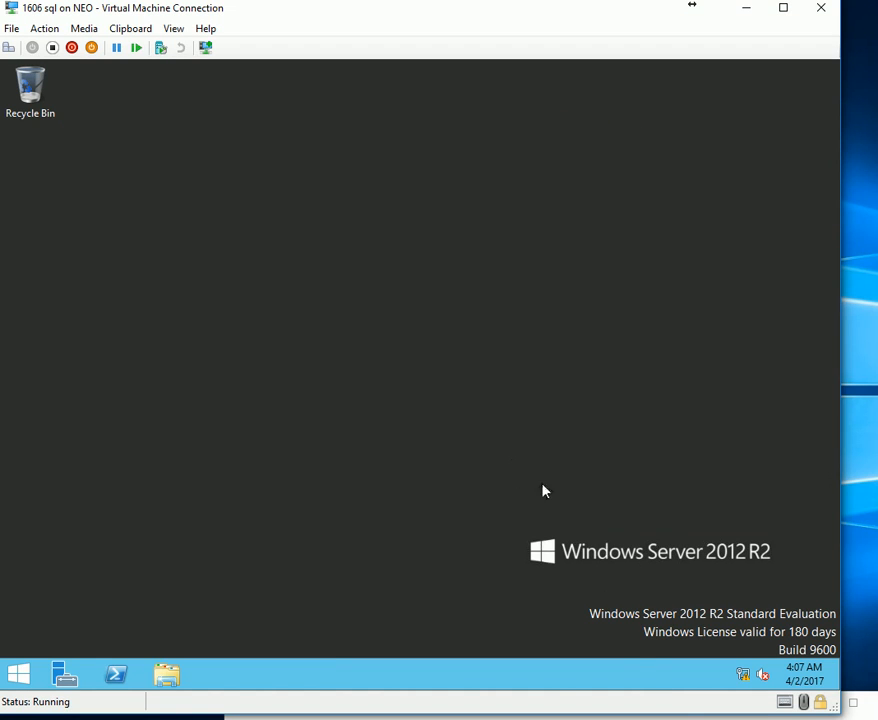
pyautogui.click(691, 711)
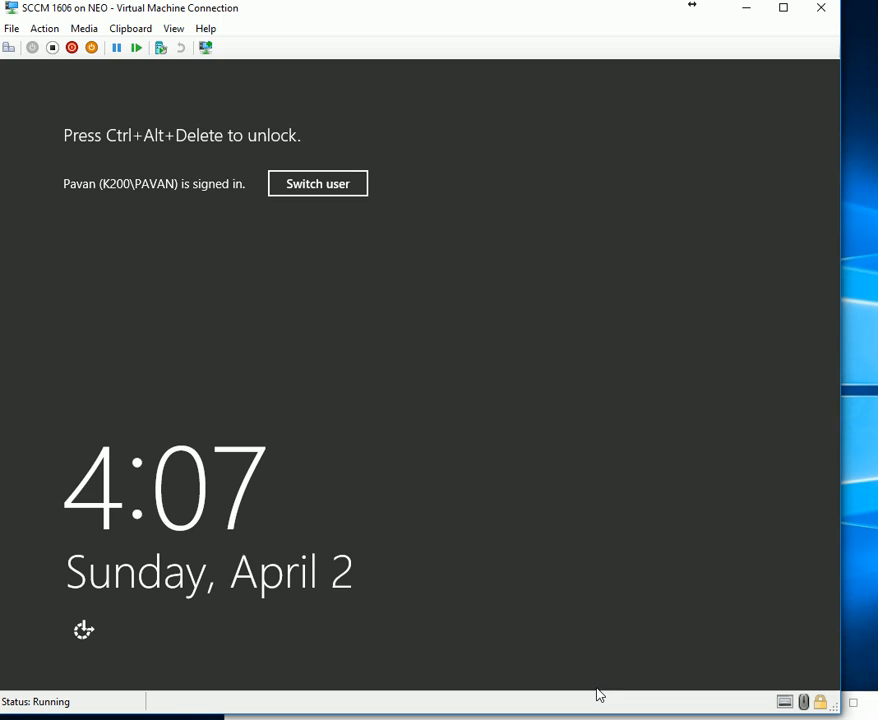
# Unlock the SCCM 1606 VM with Ctrl+Alt+Delete and the account password.
pyautogui.click(12, 48)
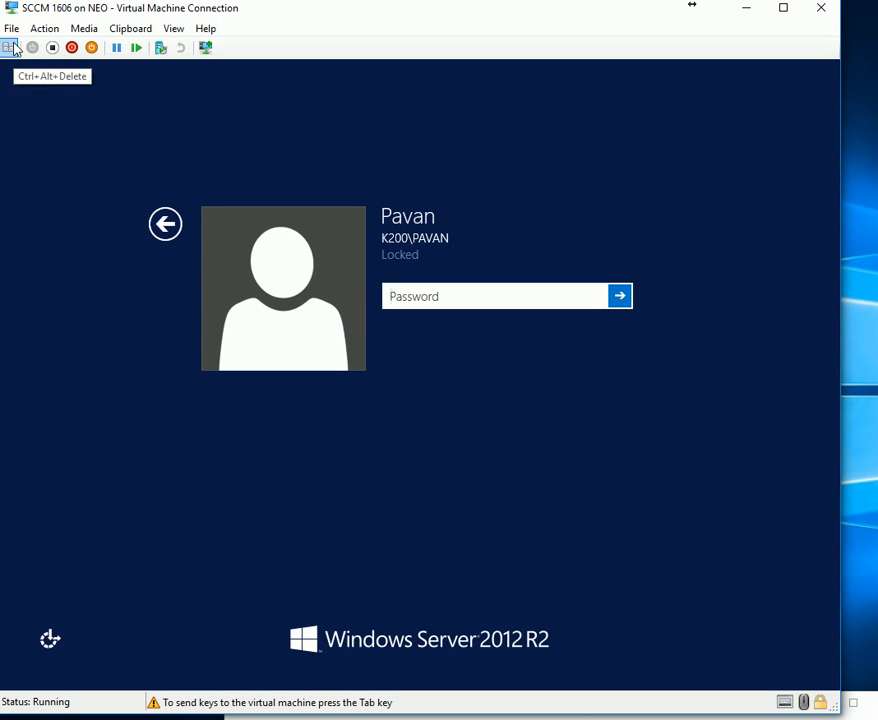
pyautogui.click(413, 305)
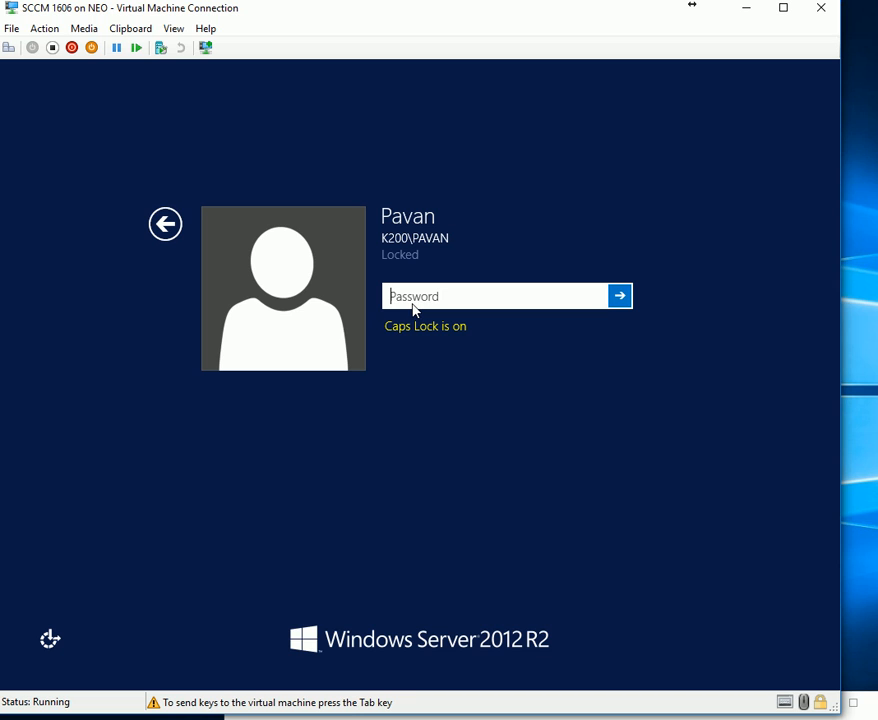
pyautogui.write('***')
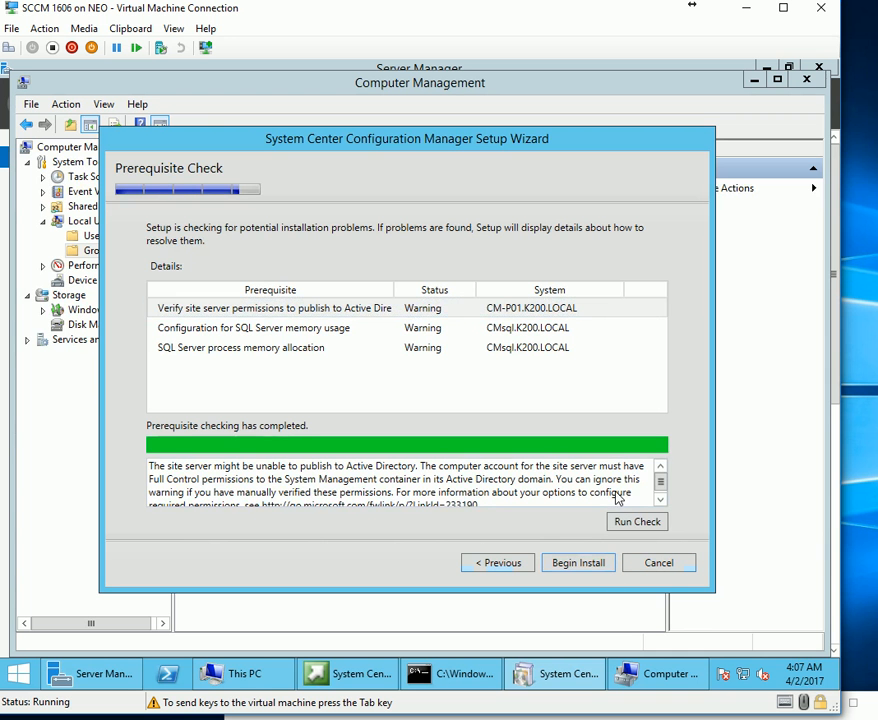
# Rerun the prerequisite check and browse the tray, network, PowerShell and File Explorer context menus.
pyautogui.click(622, 522)
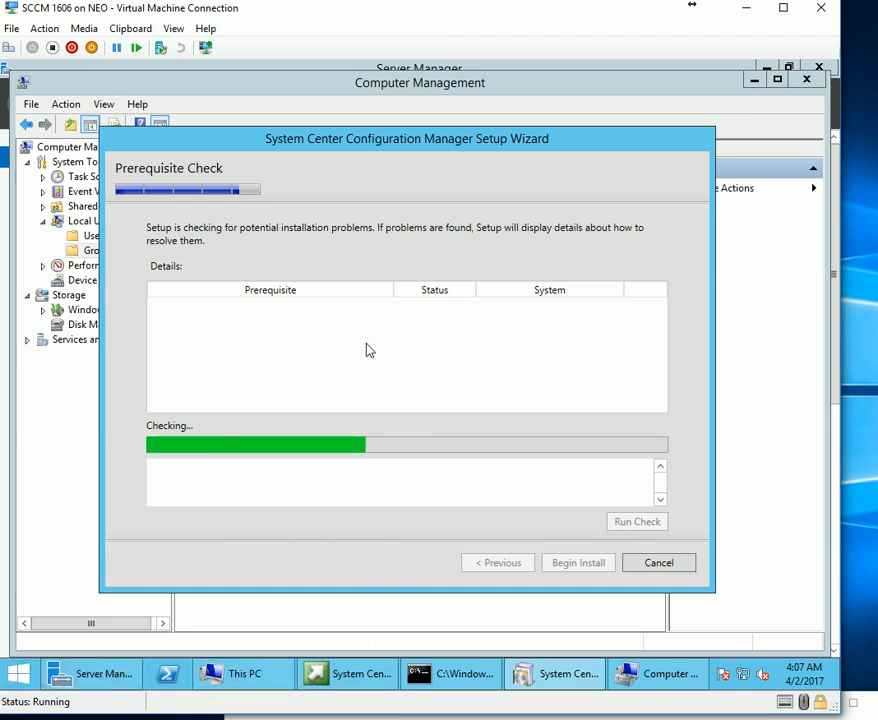
pyautogui.rightClick(723, 673)
pyautogui.rightClick(744, 679)
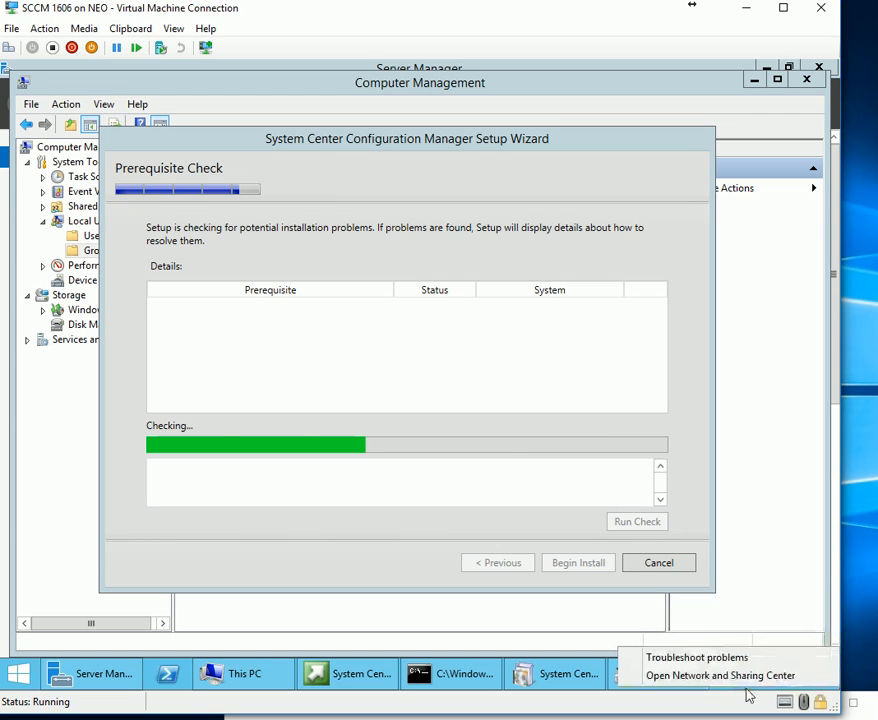
pyautogui.rightClick(189, 683)
pyautogui.rightClick(197, 686)
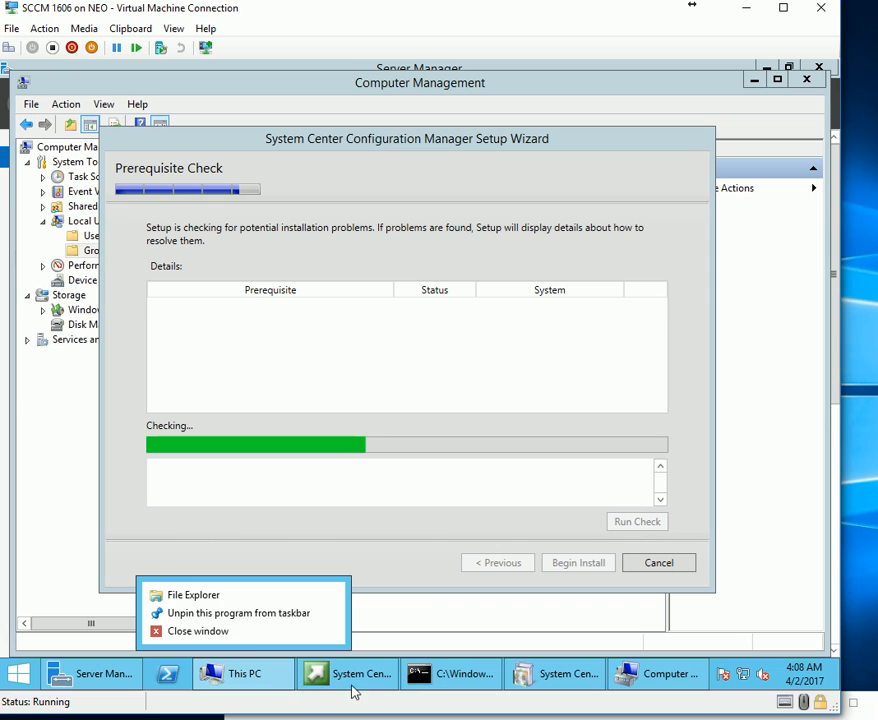
# Browse the System Center and Command Prompt window menus, then launch Task Manager from the taskbar.
pyautogui.rightClick(385, 692)
pyautogui.rightClick(402, 684)
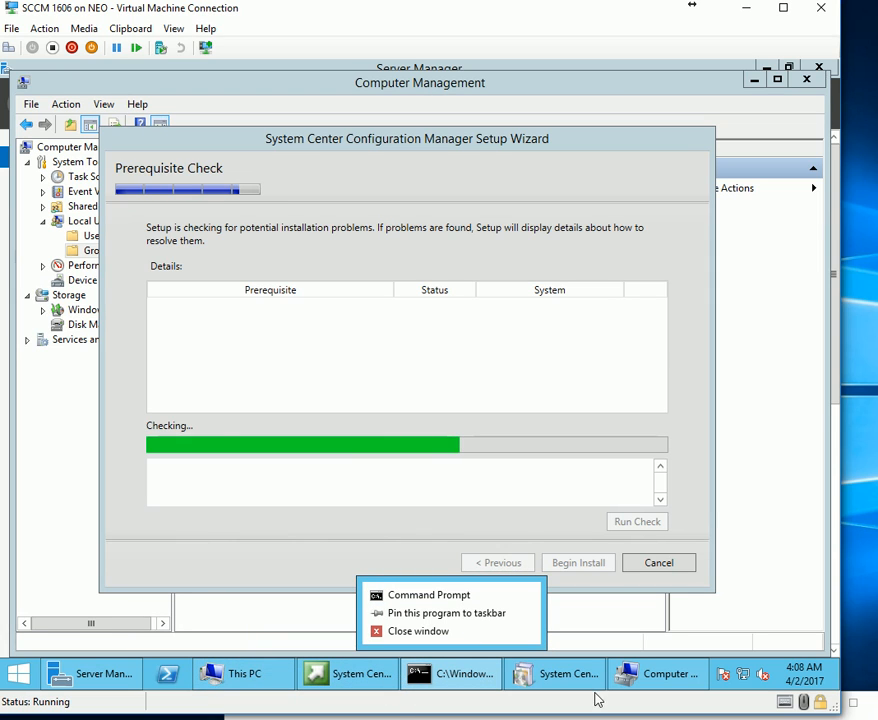
pyautogui.rightClick(714, 664)
pyautogui.rightClick(718, 671)
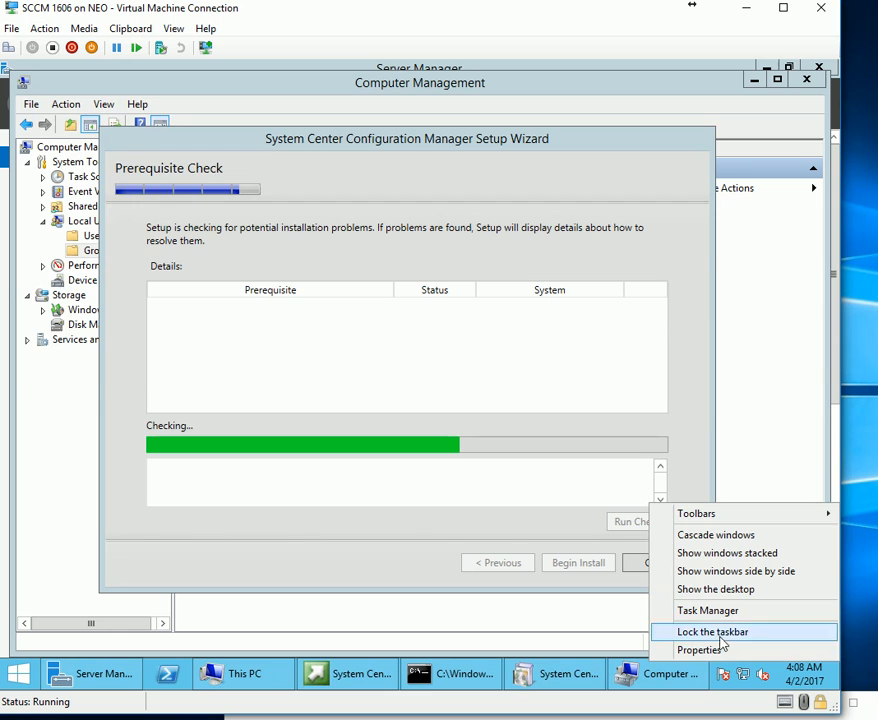
pyautogui.click(720, 612)
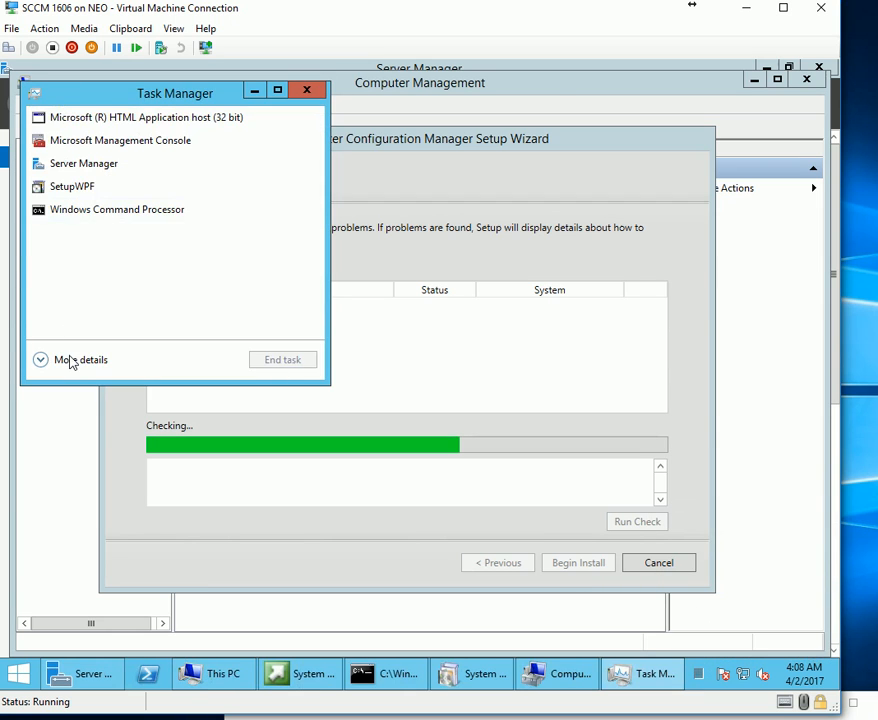
# Expand Task Manager and compare CPU and Memory performance (7.0 of 7.8 GB used), then minimize it.
pyautogui.click(71, 359)
pyautogui.click(92, 139)
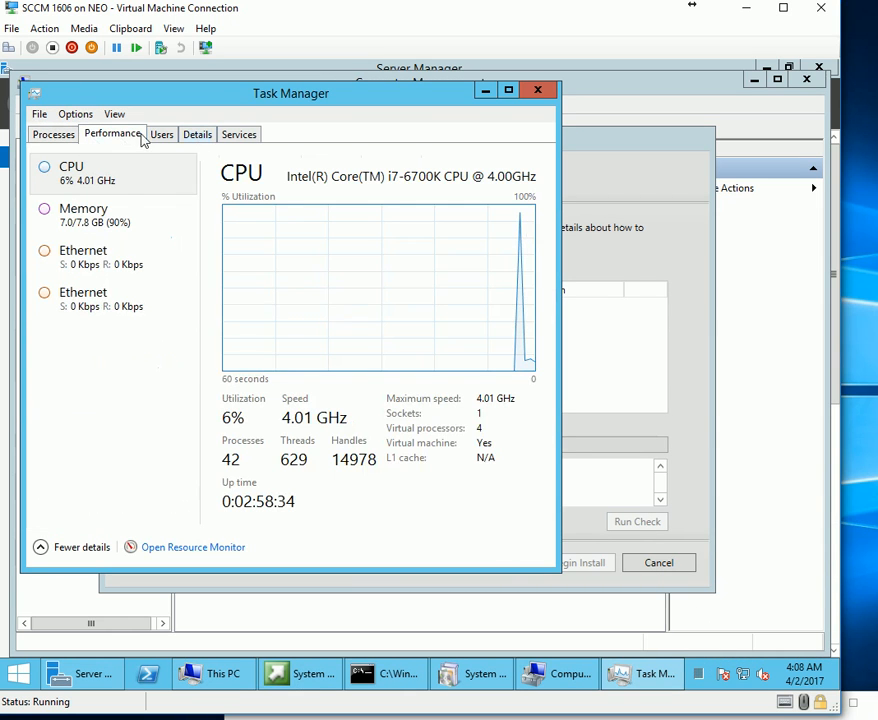
pyautogui.click(112, 228)
pyautogui.click(99, 176)
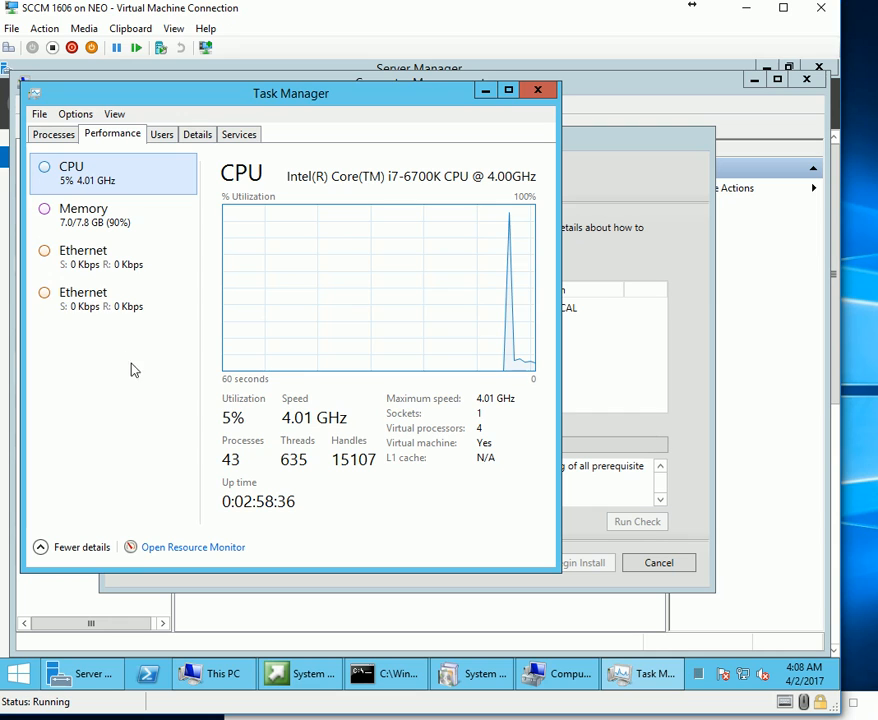
pyautogui.click(100, 230)
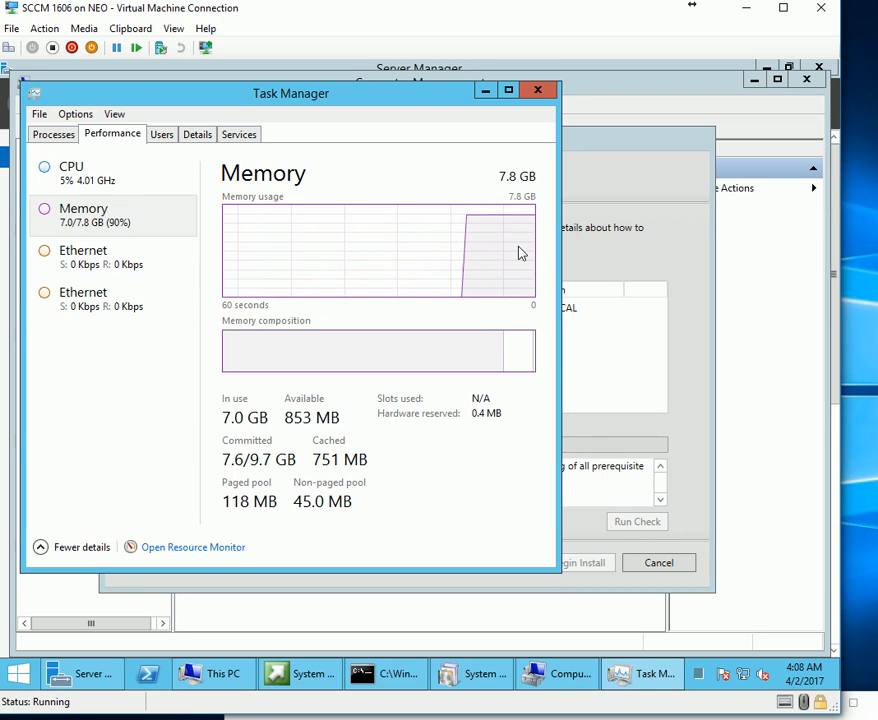
pyautogui.click(485, 91)
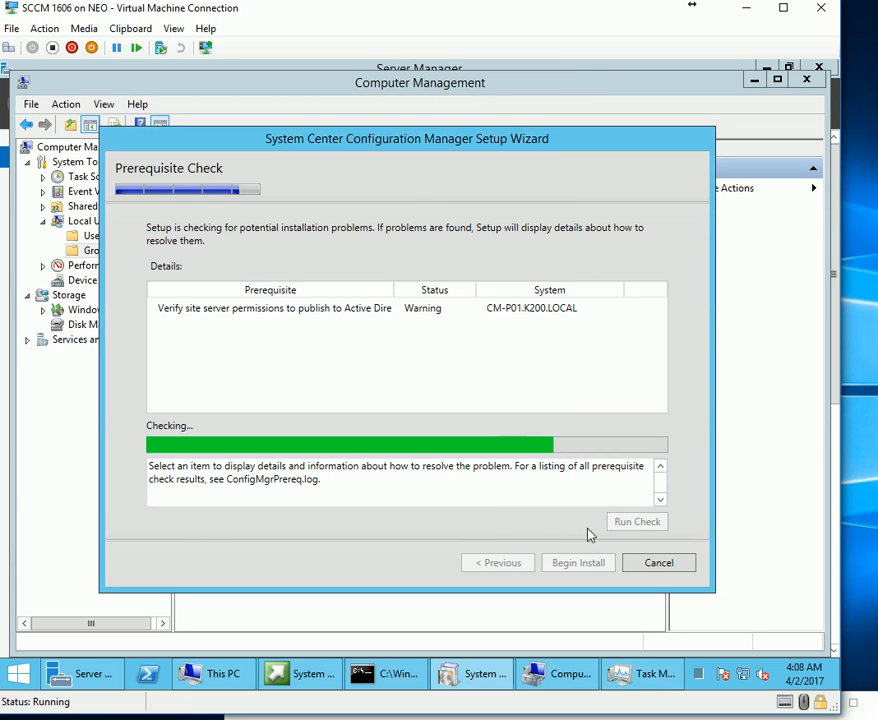
# Review the Active Directory and SQL memory warnings, highlighting the 8 GB memory requirement.
pyautogui.click(240, 310)
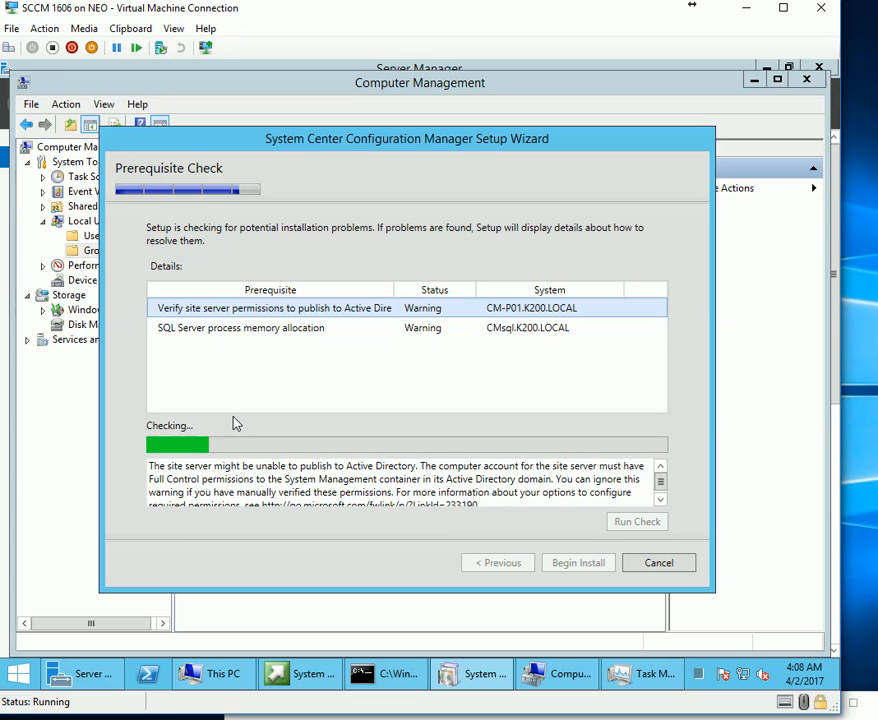
pyautogui.click(222, 327)
pyautogui.click(322, 473)
pyautogui.scroll(-1, 428, 500)
pyautogui.scroll(1, 345, 498)
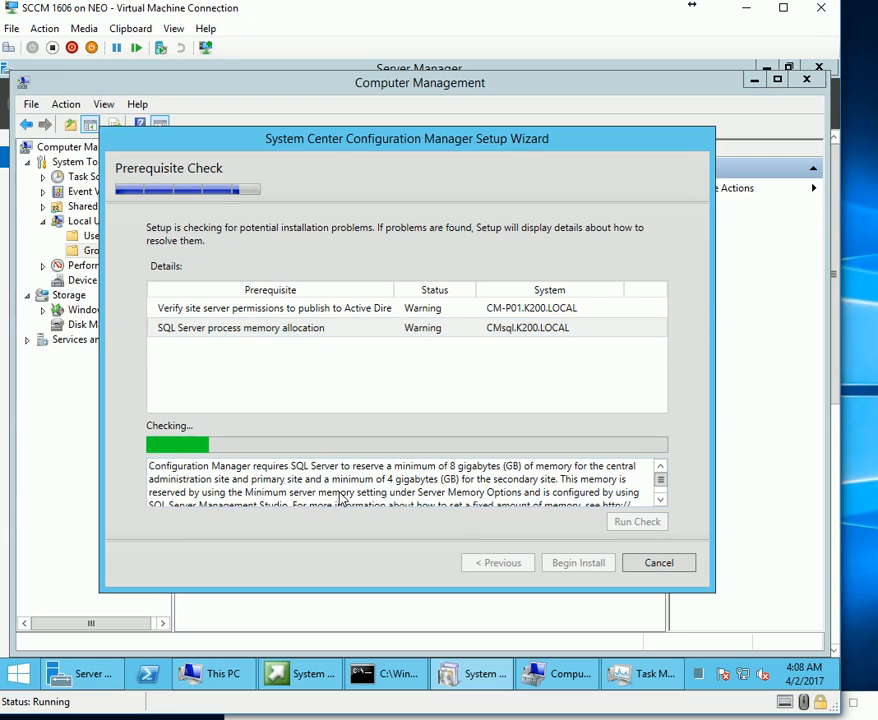
pyautogui.moveTo(457, 466); pyautogui.dragTo(521, 466)
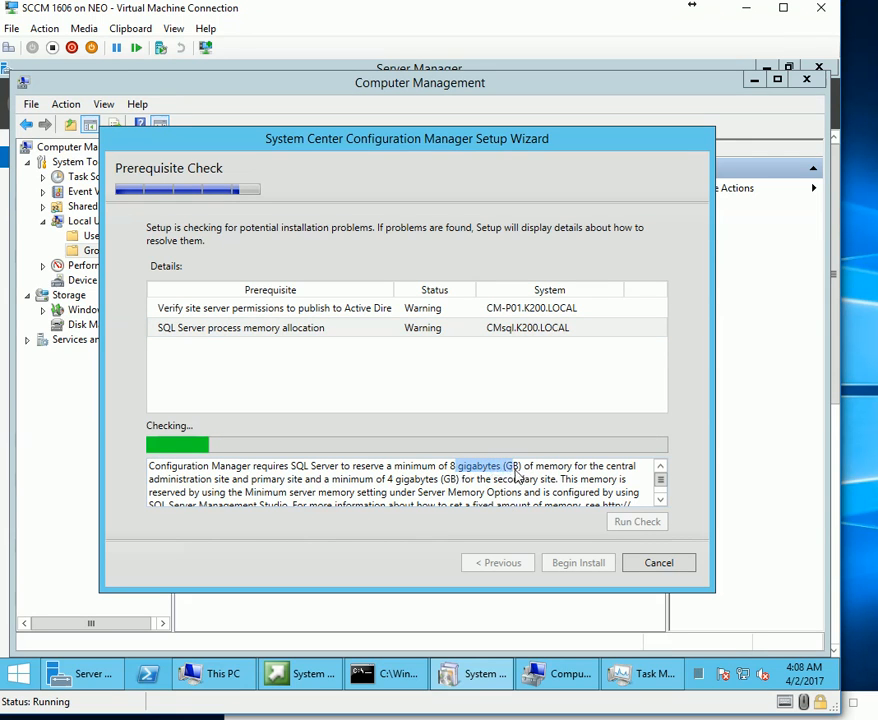
pyautogui.click(517, 480)
pyautogui.moveTo(449, 466); pyautogui.dragTo(520, 480)
pyautogui.click(520, 477)
pyautogui.moveTo(449, 466); pyautogui.dragTo(520, 477)
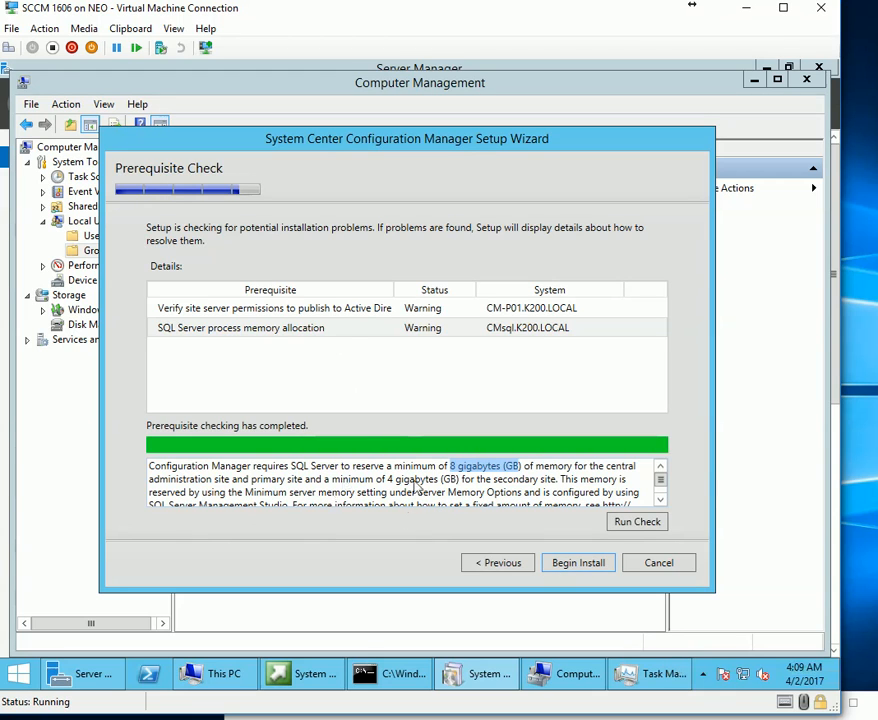
pyautogui.click(415, 502)
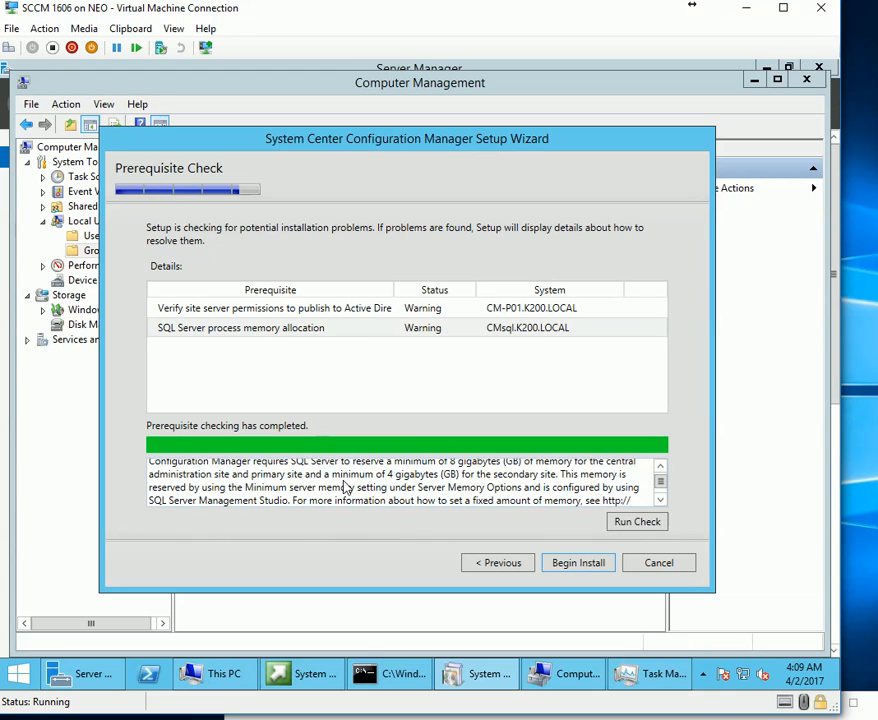
# Revisit the Active Directory permissions warning details, then cancel the Configuration Manager setup.
pyautogui.click(300, 312)
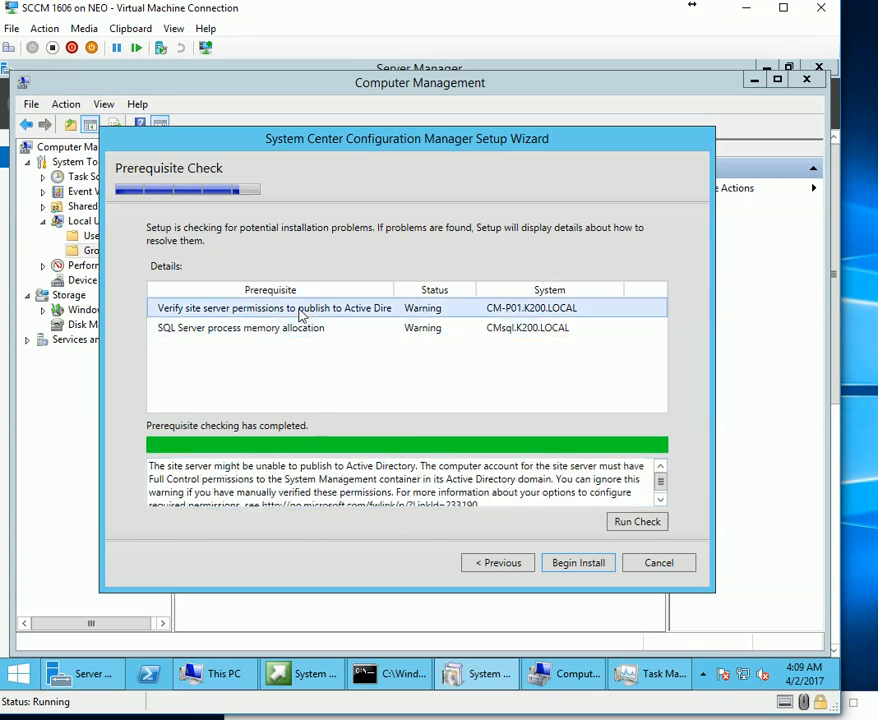
pyautogui.click(300, 328)
pyautogui.click(300, 310)
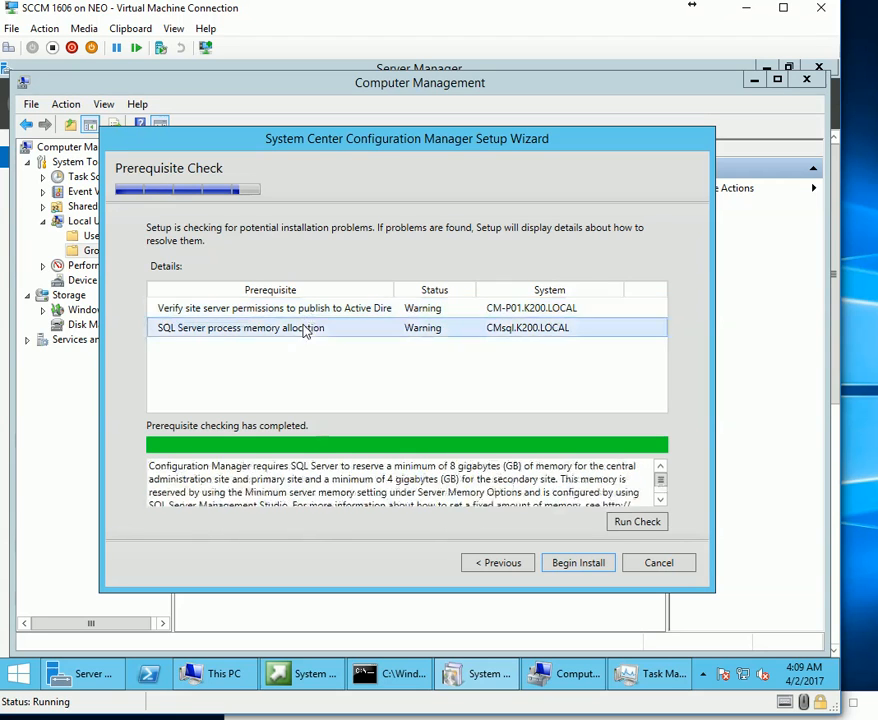
pyautogui.click(426, 493)
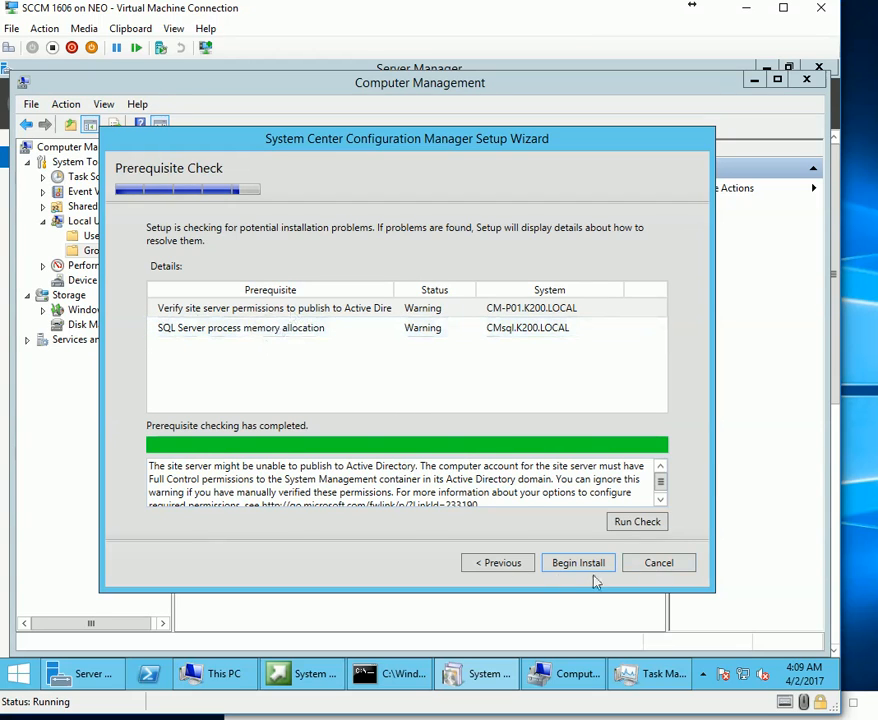
pyautogui.click(659, 565)
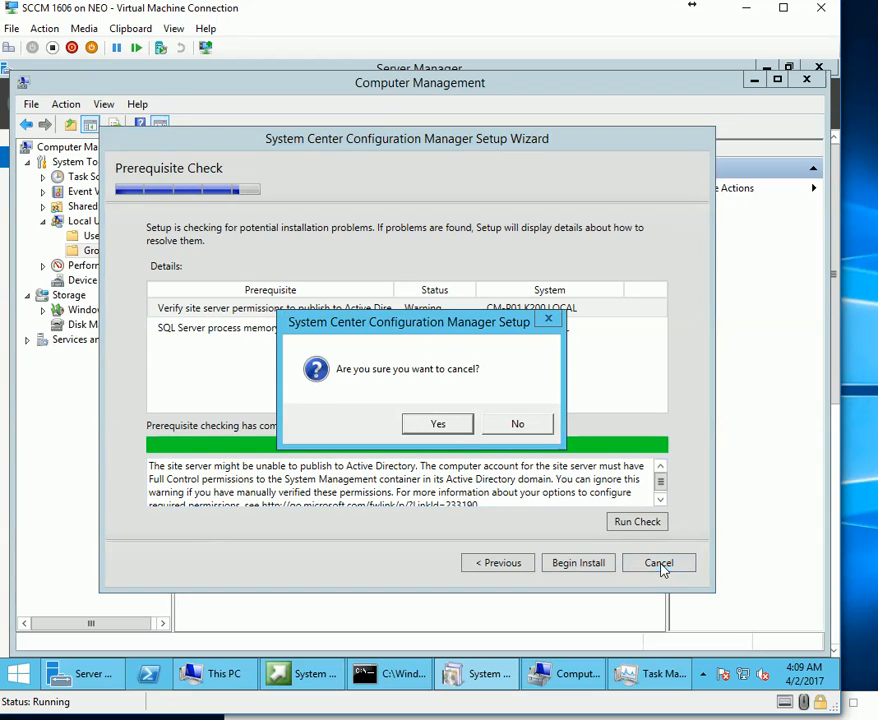
# Confirm the setup cancellation, close Computer Management and Server Manager, and shut down the guest Windows.
pyautogui.click(442, 436)
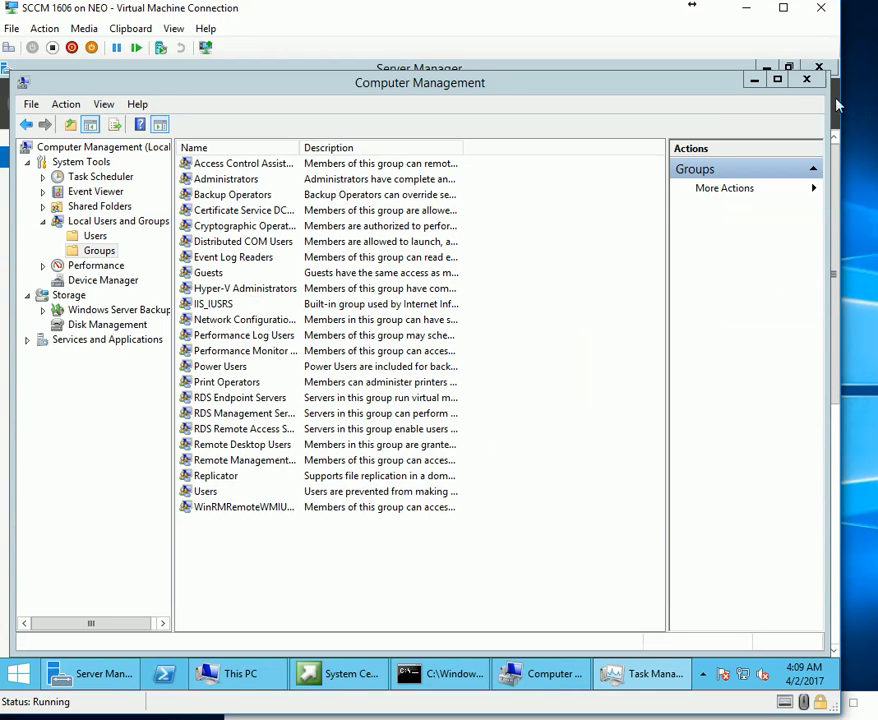
pyautogui.click(807, 79)
pyautogui.click(818, 67)
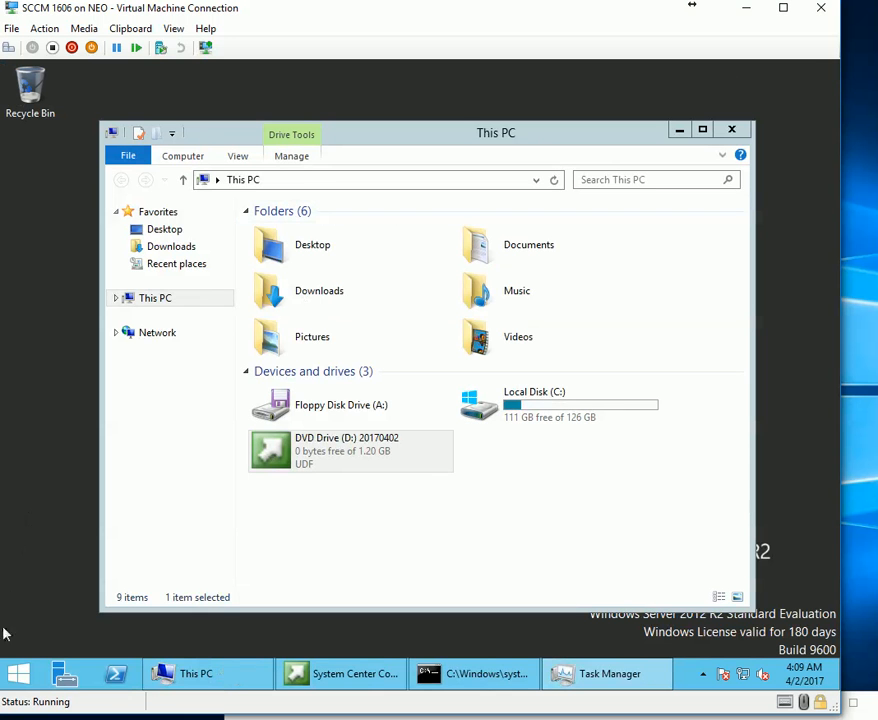
pyautogui.rightClick(18, 673)
pyautogui.moveTo(114, 637)
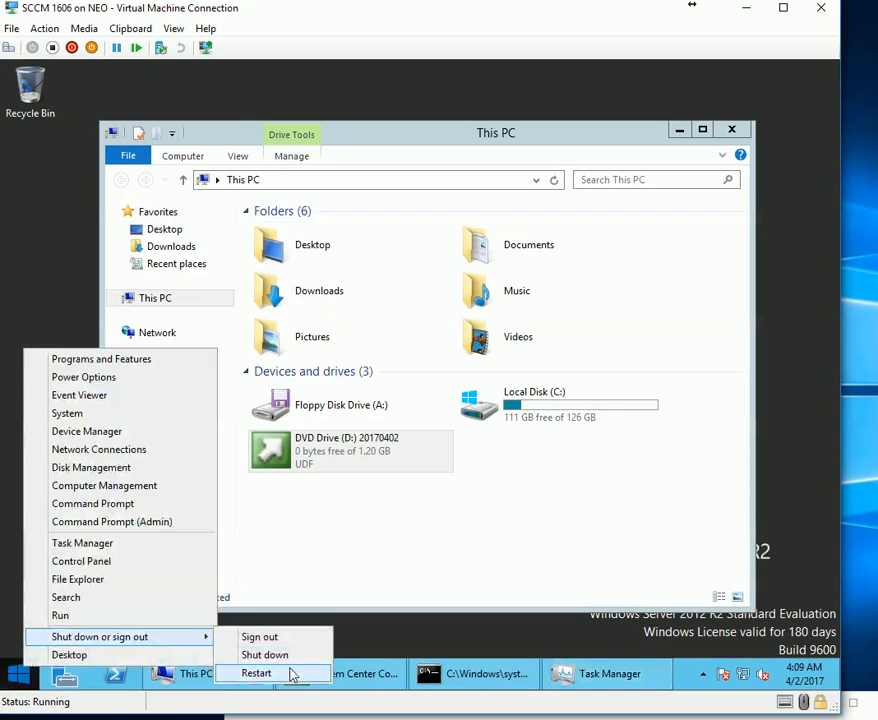
pyautogui.click(290, 657)
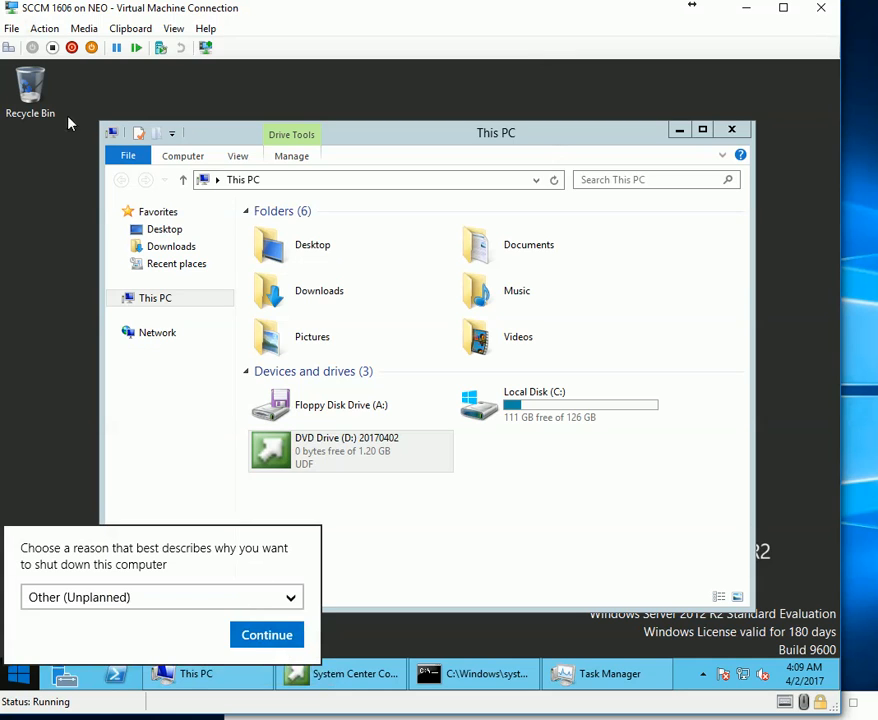
pyautogui.click(262, 638)
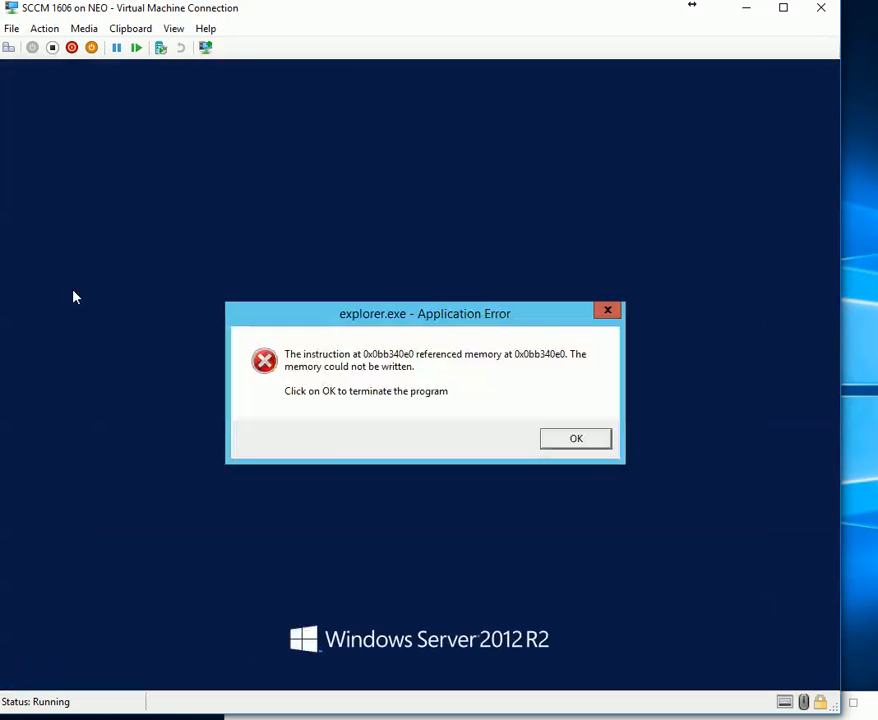
pyautogui.click(586, 449)
# Turn off the SCCM 1606 virtual machine from the connection toolbar.
pyautogui.click(79, 42)
pyautogui.click(575, 377)
pyautogui.click(88, 29)
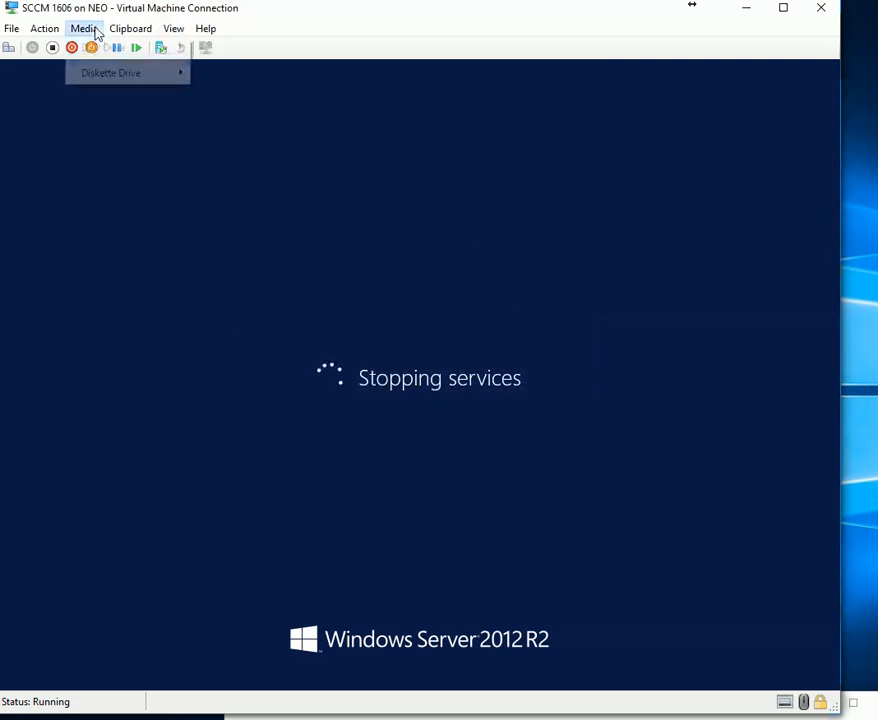
pyautogui.moveTo(46, 34)
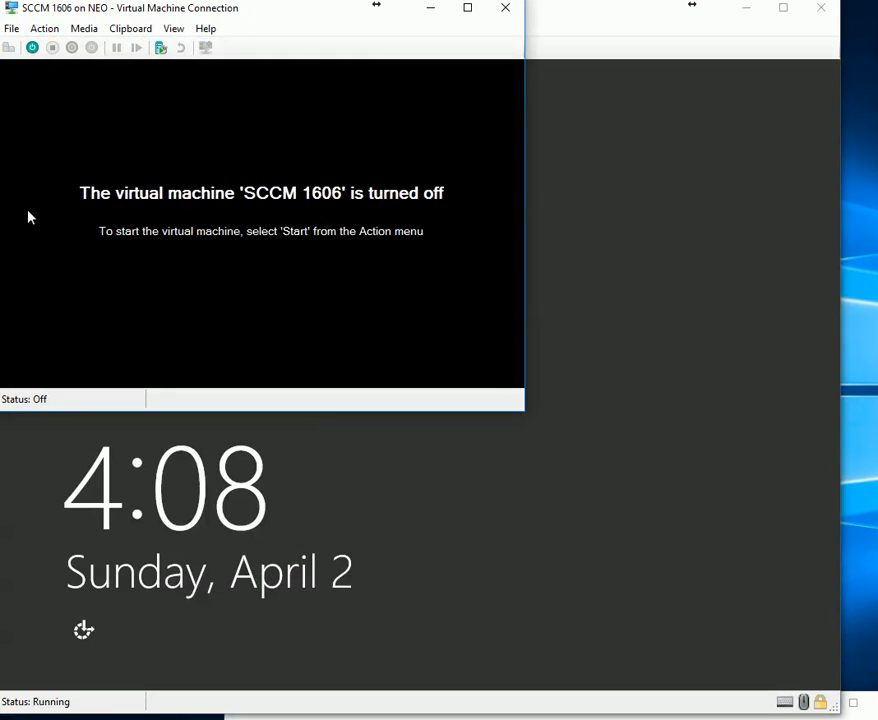
pyautogui.click(12, 29)
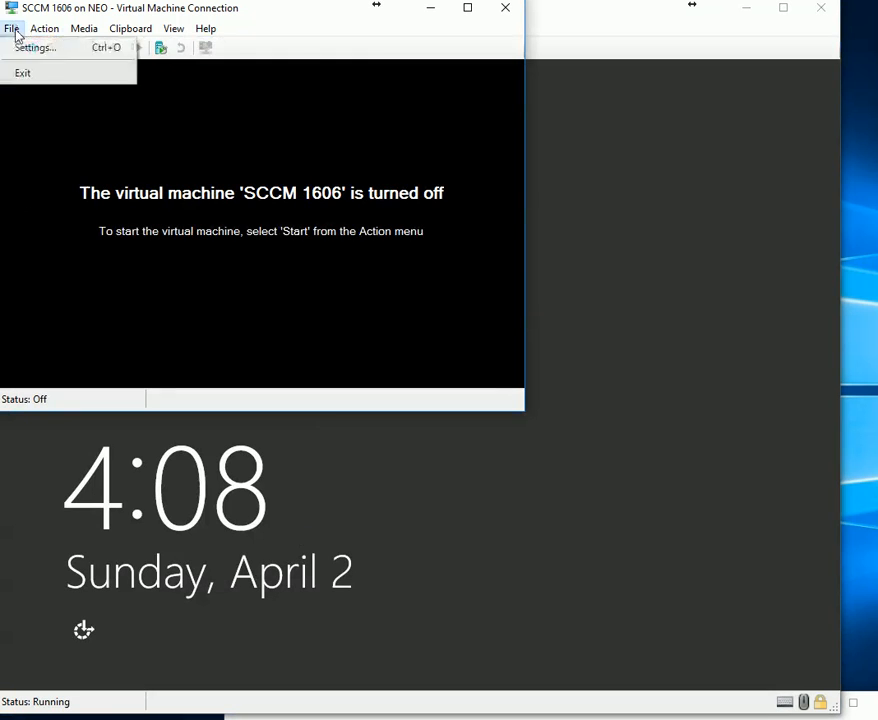
# Raise the SCCM 1606 VM's RAM to 16024 MB in Settings and start it again.
pyautogui.click(30, 47)
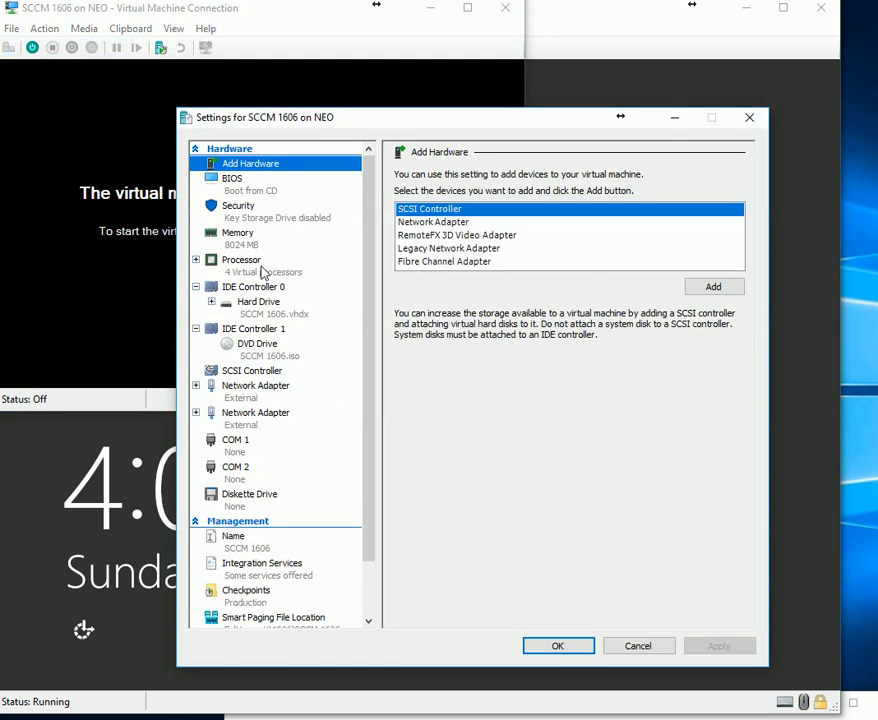
pyautogui.click(255, 262)
pyautogui.click(240, 237)
pyautogui.click(518, 193)
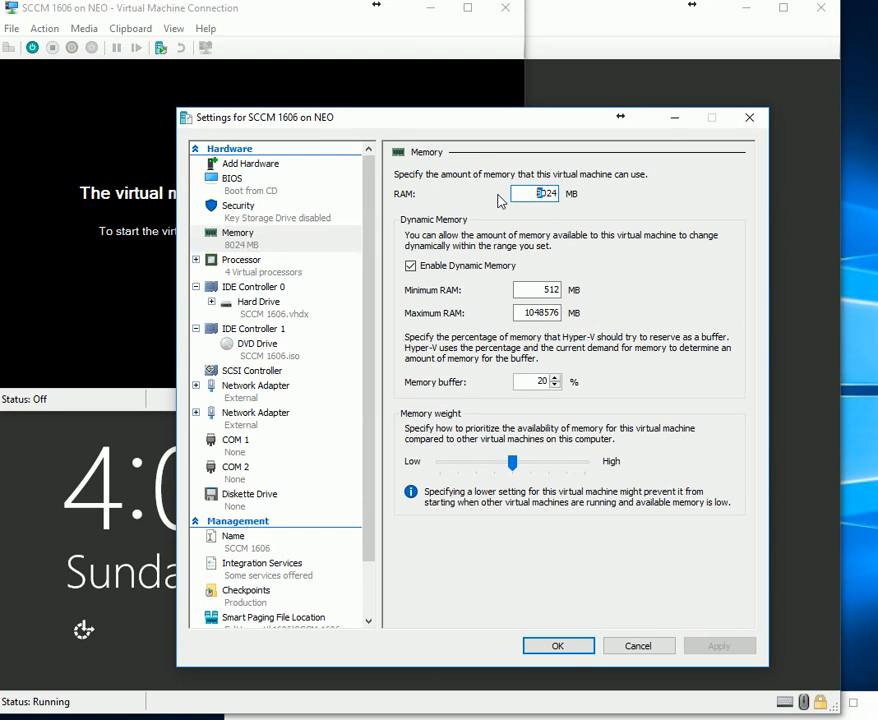
pyautogui.write('16')
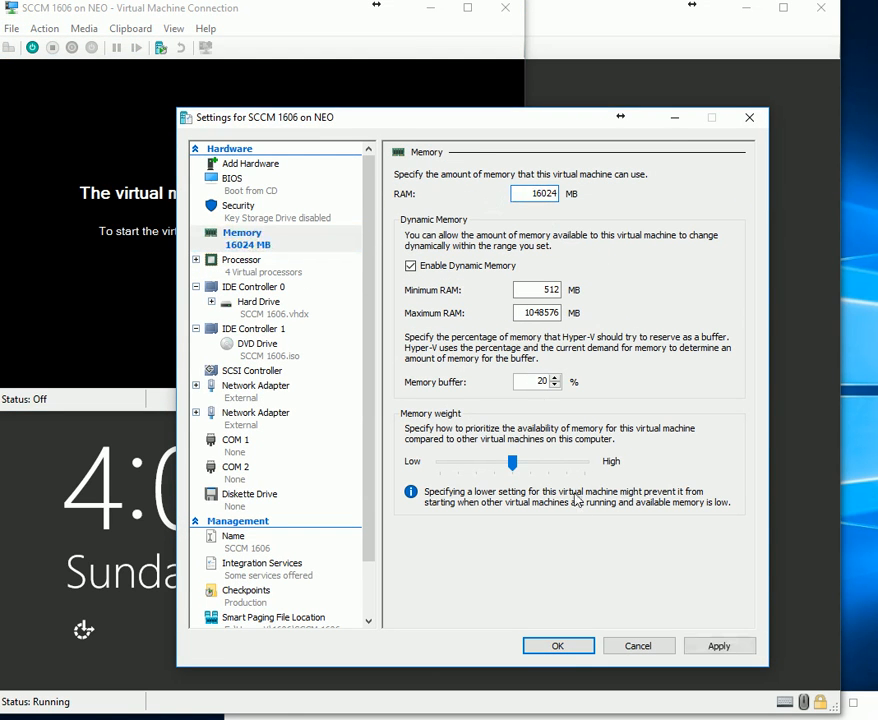
pyautogui.click(266, 276)
pyautogui.click(557, 648)
pyautogui.click(33, 48)
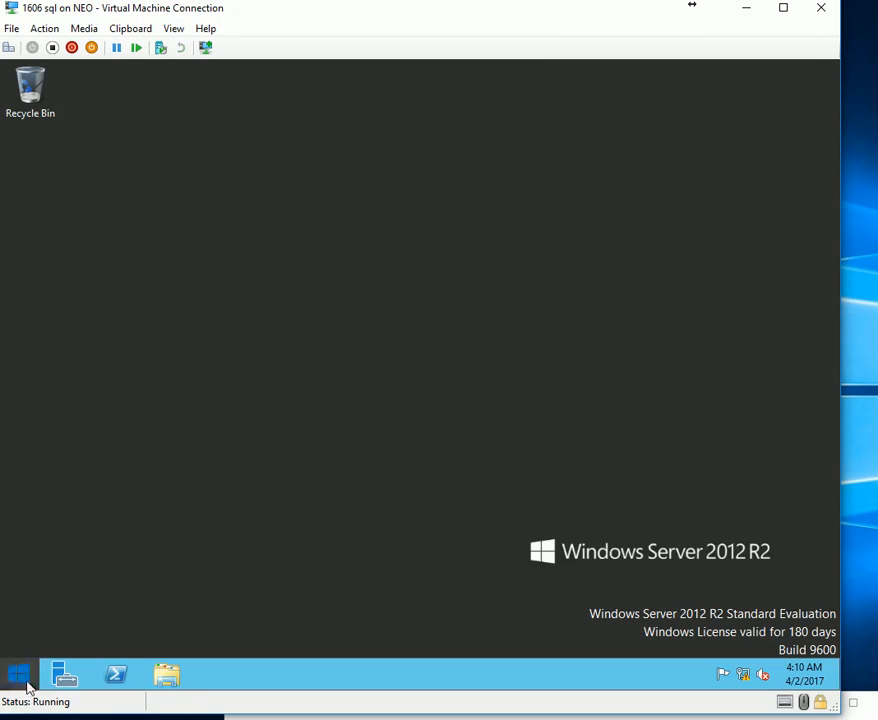
# Launch SQL Server 2014 Management Studio via the Apps search for 'S' and connect to CMSQL.
pyautogui.click(24, 680)
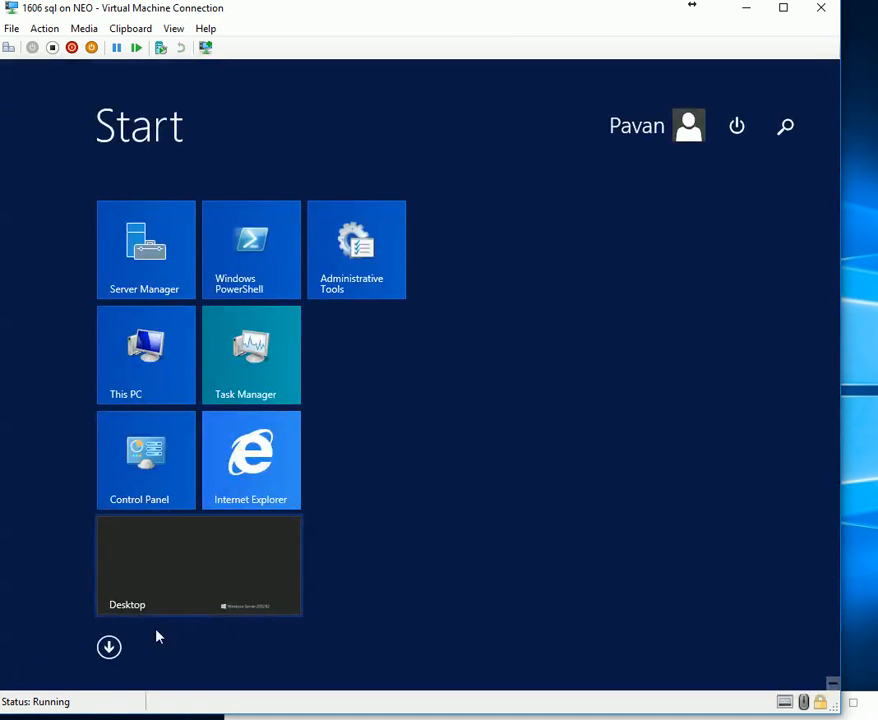
pyautogui.click(108, 648)
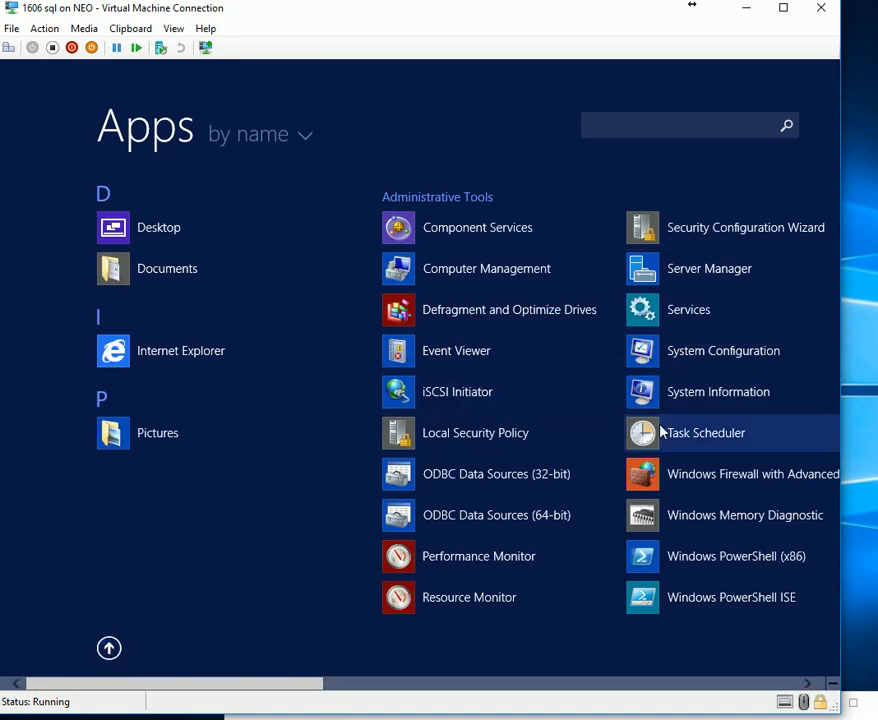
pyautogui.click(765, 128)
pyautogui.write('S')
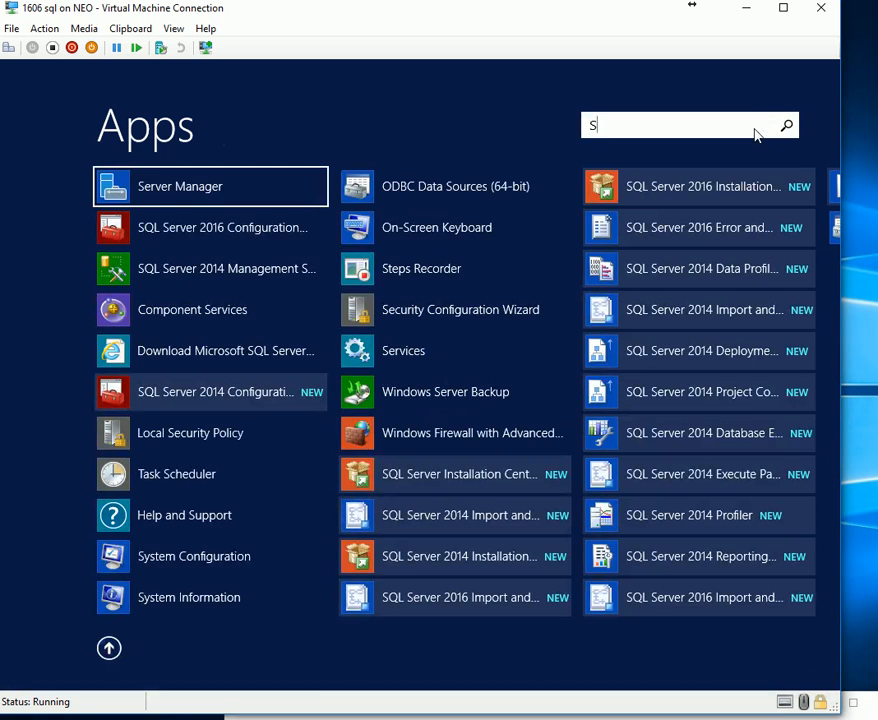
pyautogui.click(167, 272)
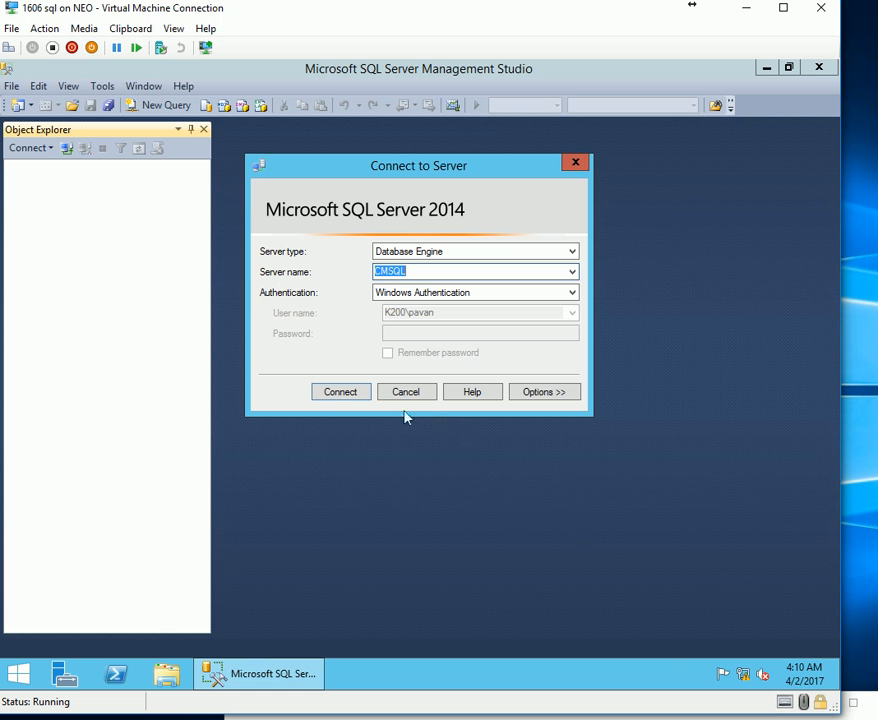
pyautogui.click(340, 391)
pyautogui.rightClick(75, 168)
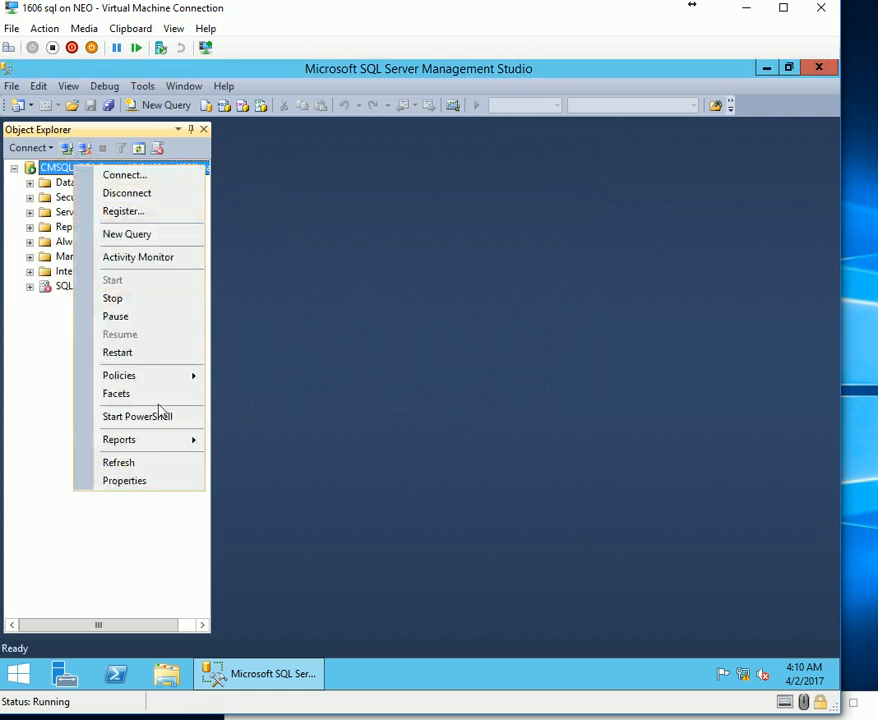
# Change CMSQL's minimum server memory, setting its leading digit to 8, and apply it.
pyautogui.click(163, 482)
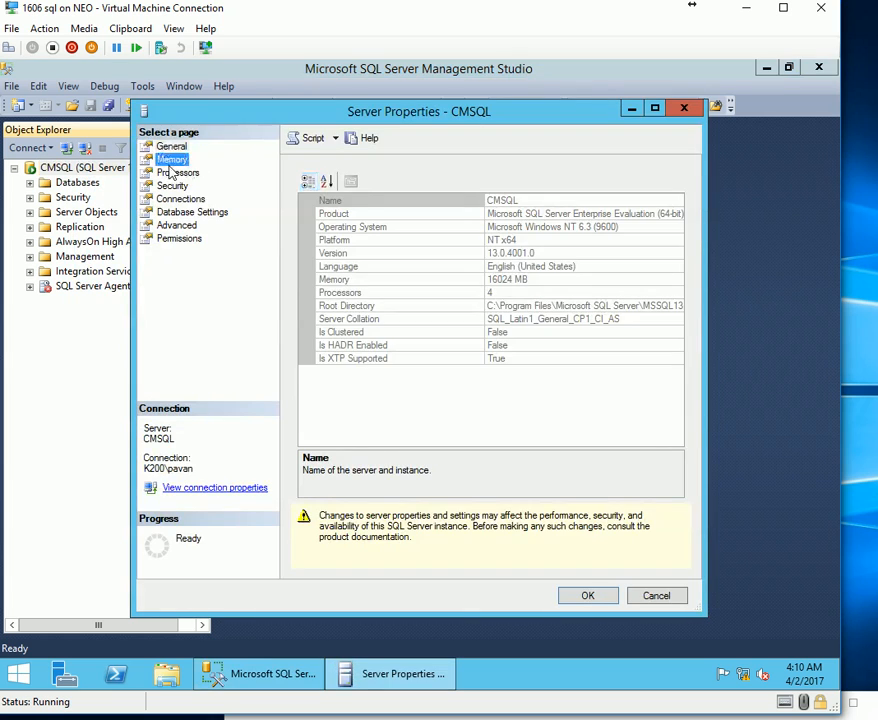
pyautogui.click(171, 161)
pyautogui.moveTo(307, 262); pyautogui.dragTo(211, 263)
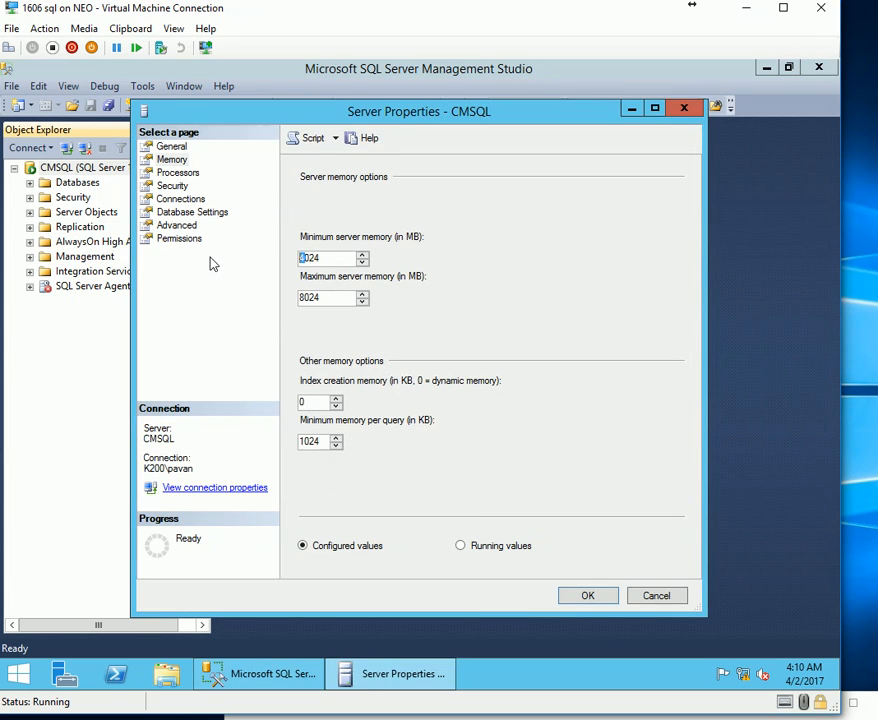
pyautogui.write('8')
pyautogui.click(305, 300)
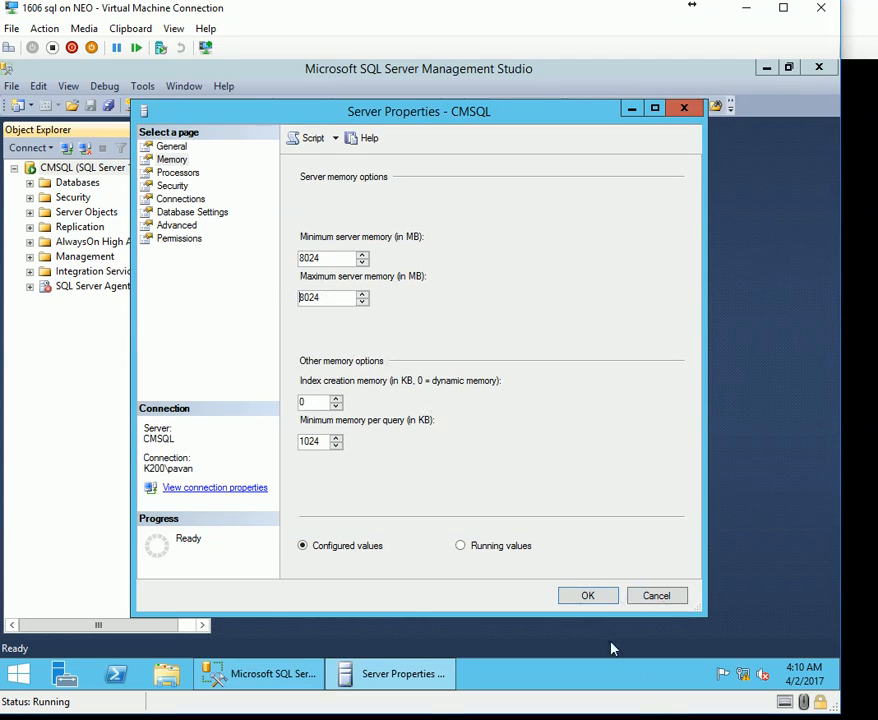
pyautogui.click(588, 595)
# Restart the MSSQLSERVER service on CMSQL, then bring the SCCM 1606 VM window forward.
pyautogui.rightClick(165, 168)
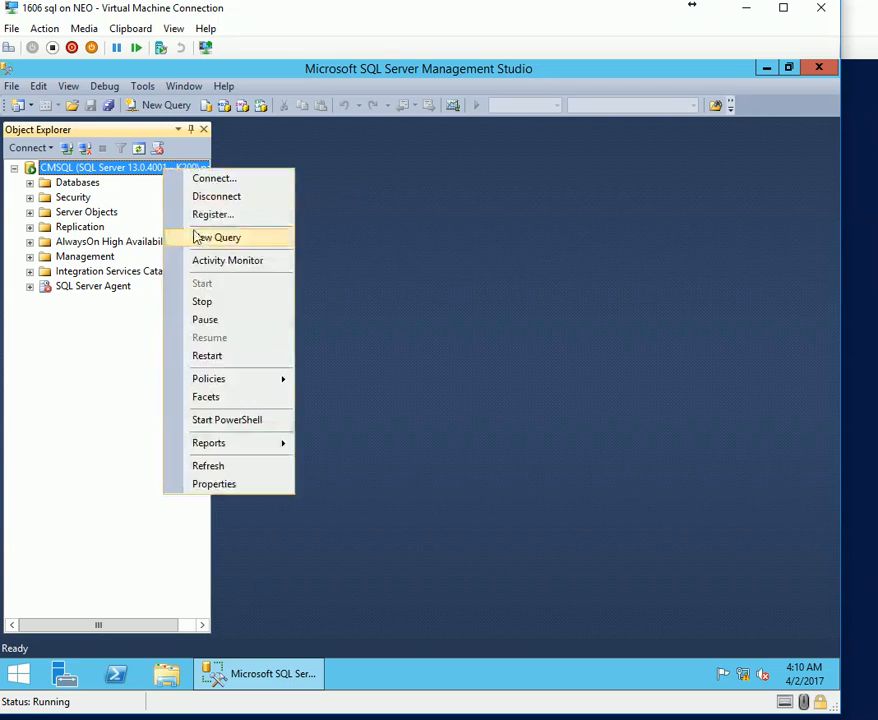
pyautogui.click(216, 356)
pyautogui.click(491, 401)
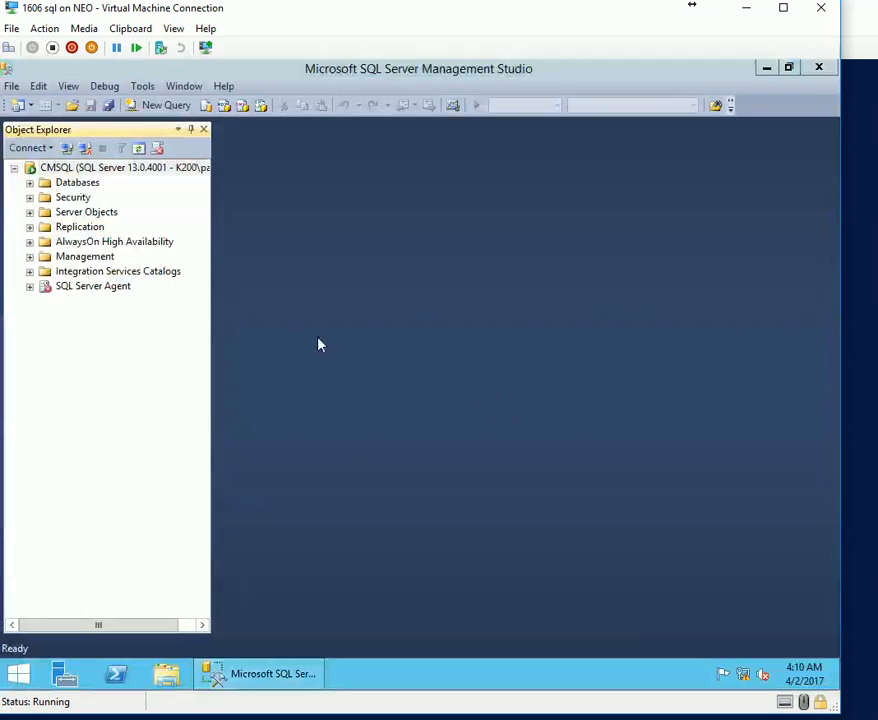
pyautogui.click(390, 150)
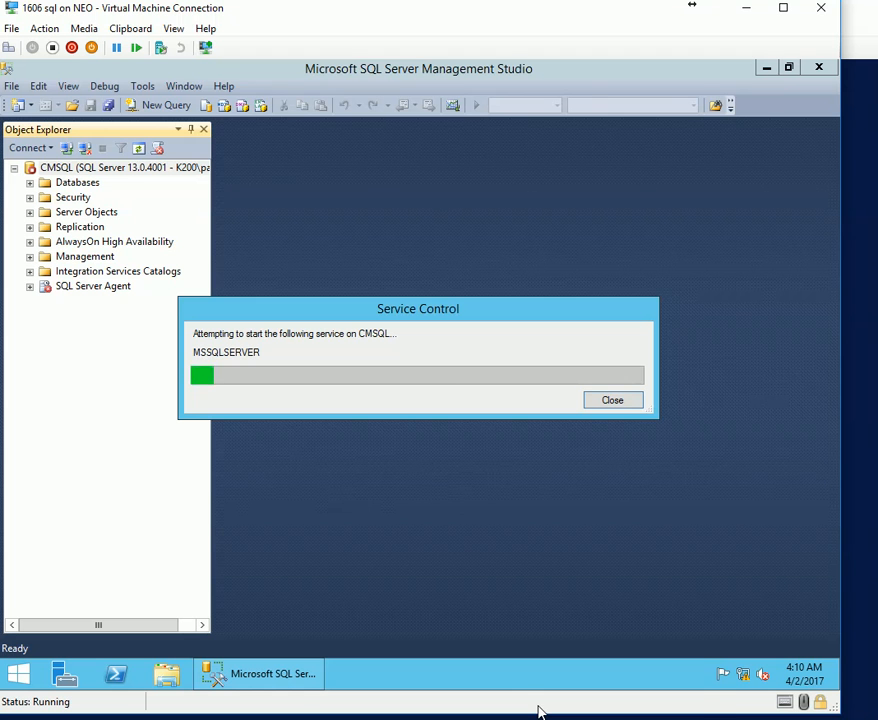
pyautogui.click(538, 710)
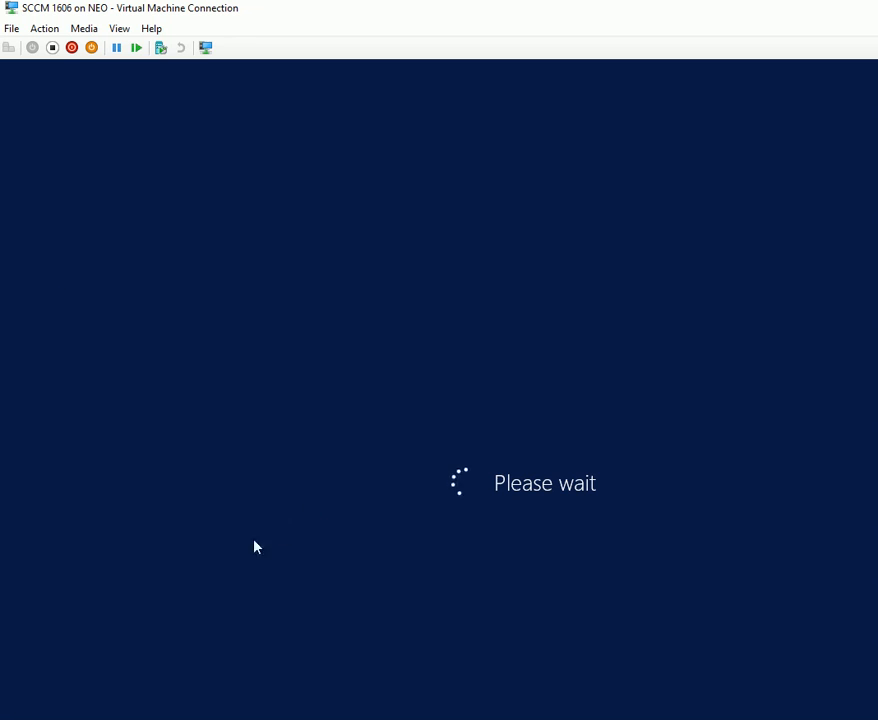
pyautogui.moveTo(178, 13)
pyautogui.mouseDown()
pyautogui.moveTo(183, 27)
pyautogui.moveTo(172, 17)
pyautogui.mouseUp()
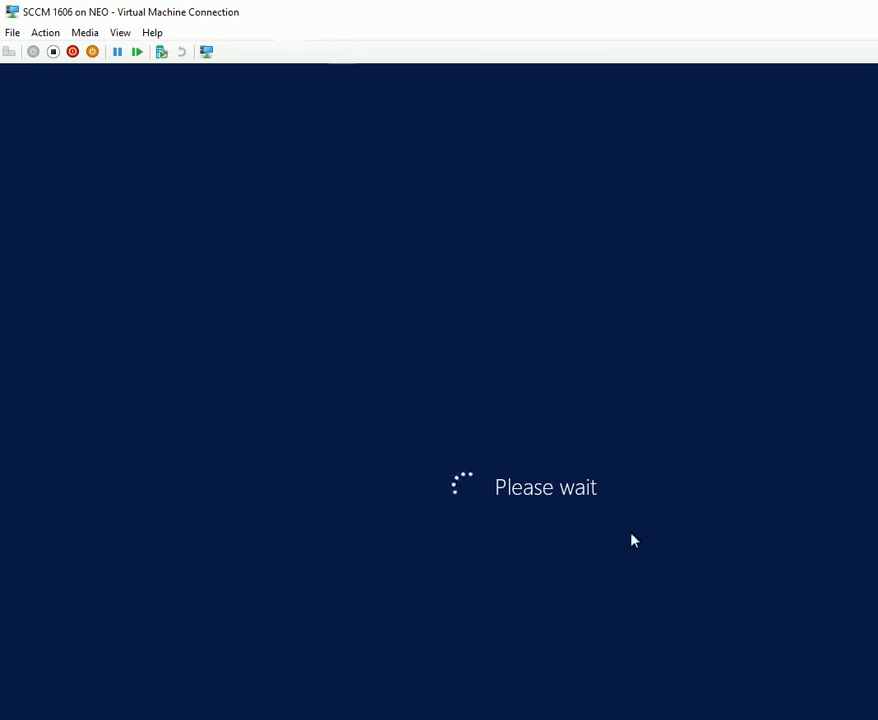
# Sign in to the SCCM 1606 VM with the account password.
pyautogui.click(850, 719)
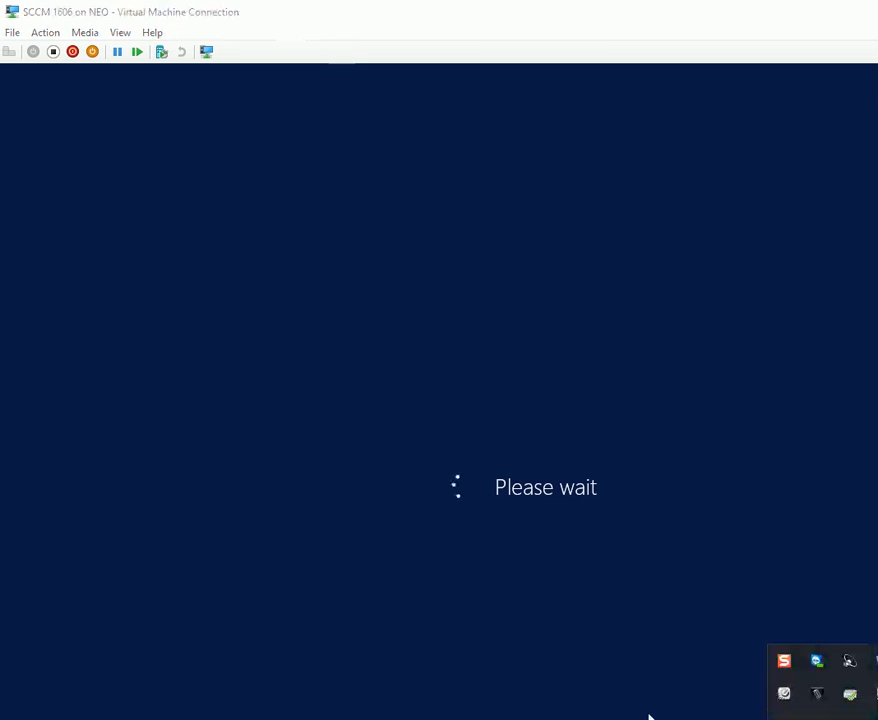
pyautogui.click(649, 715)
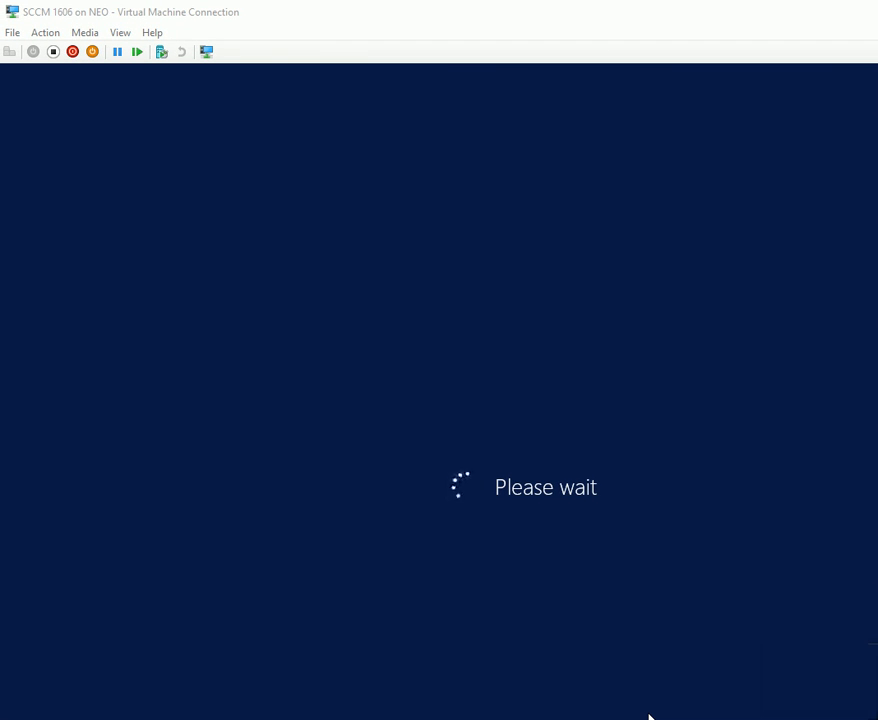
pyautogui.click(439, 420)
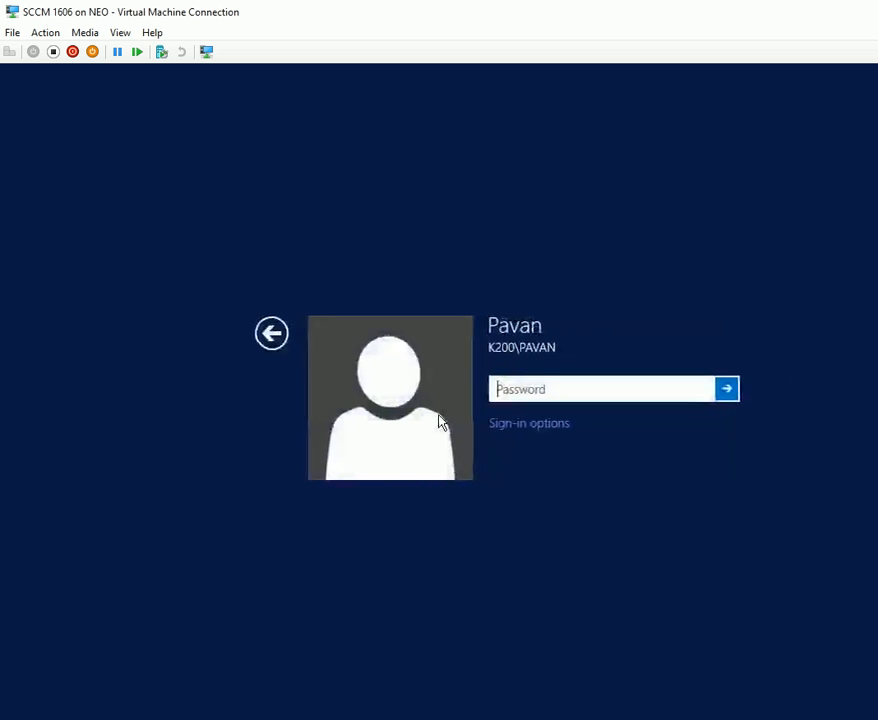
pyautogui.write('********')
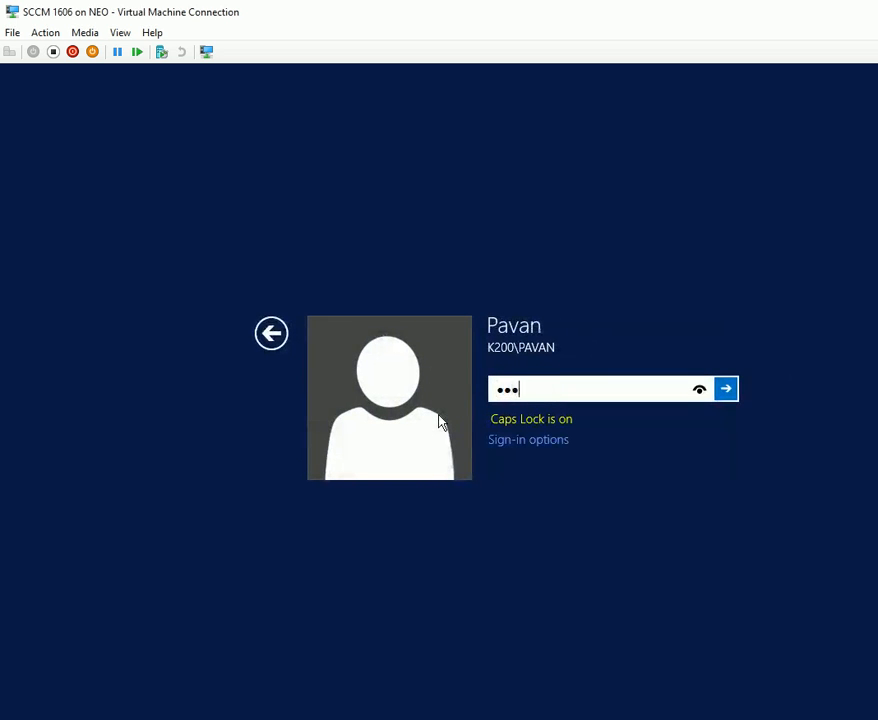
pyautogui.write('**')
pyautogui.press('Return')
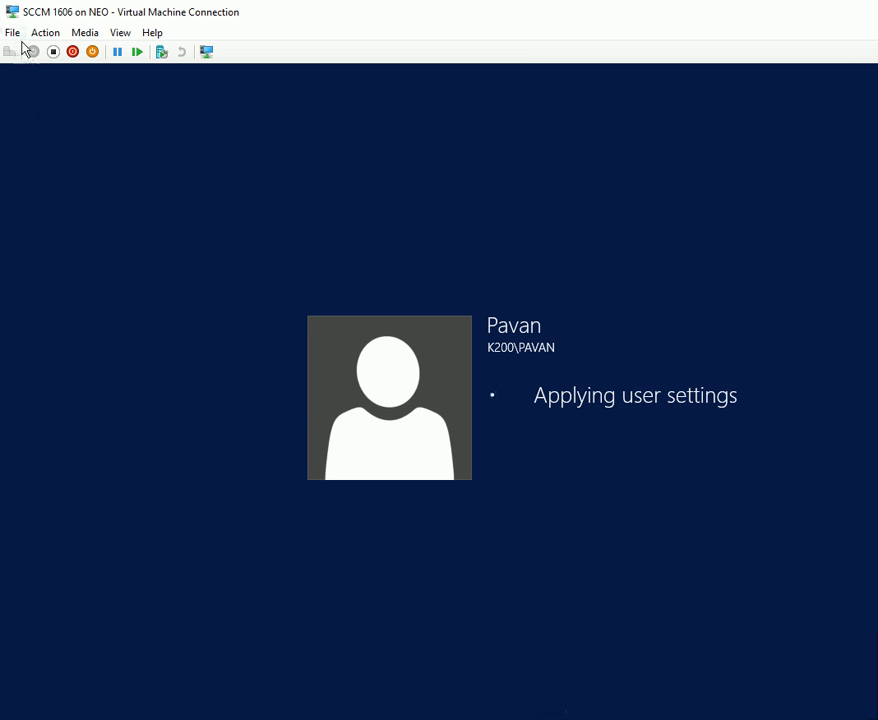
# Check the DVD drive media options, open and maximize Recycle Bin, and toggle full-screen view.
pyautogui.click(96, 31)
pyautogui.moveTo(114, 57)
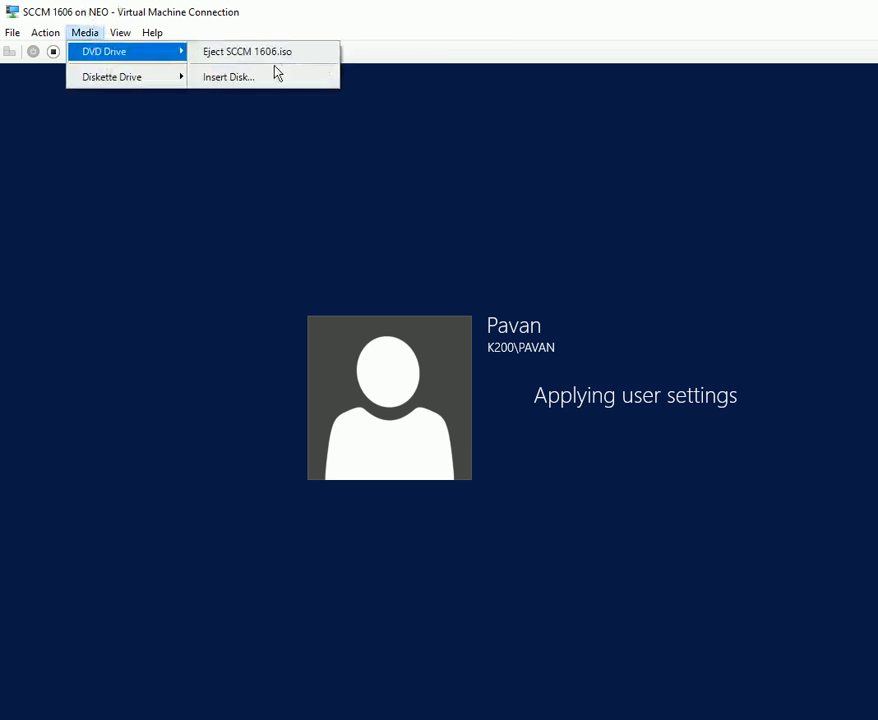
pyautogui.click(426, 443)
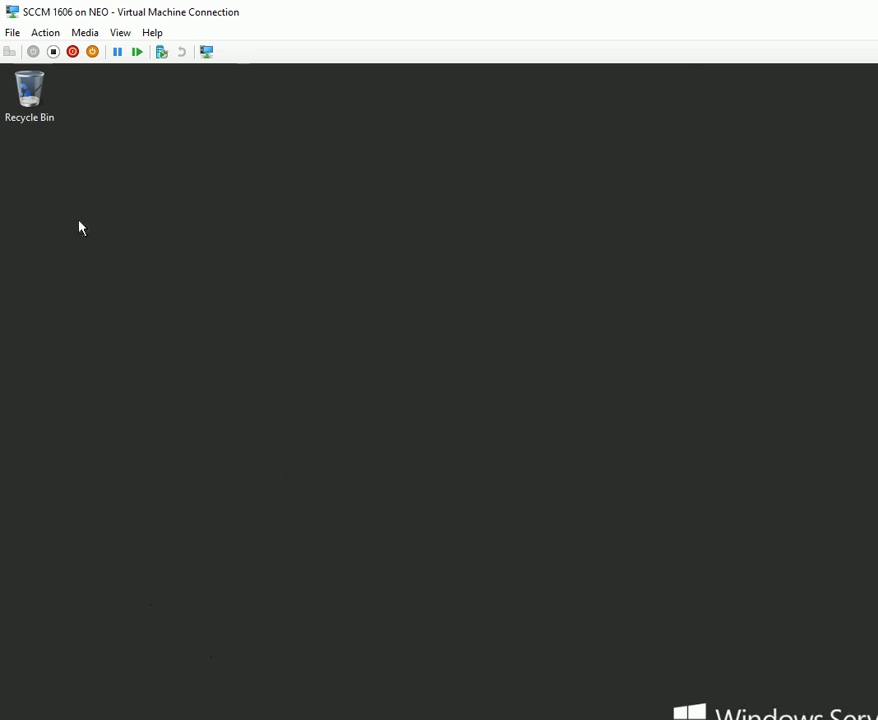
pyautogui.doubleClick(33, 114)
pyautogui.doubleClick(380, 227)
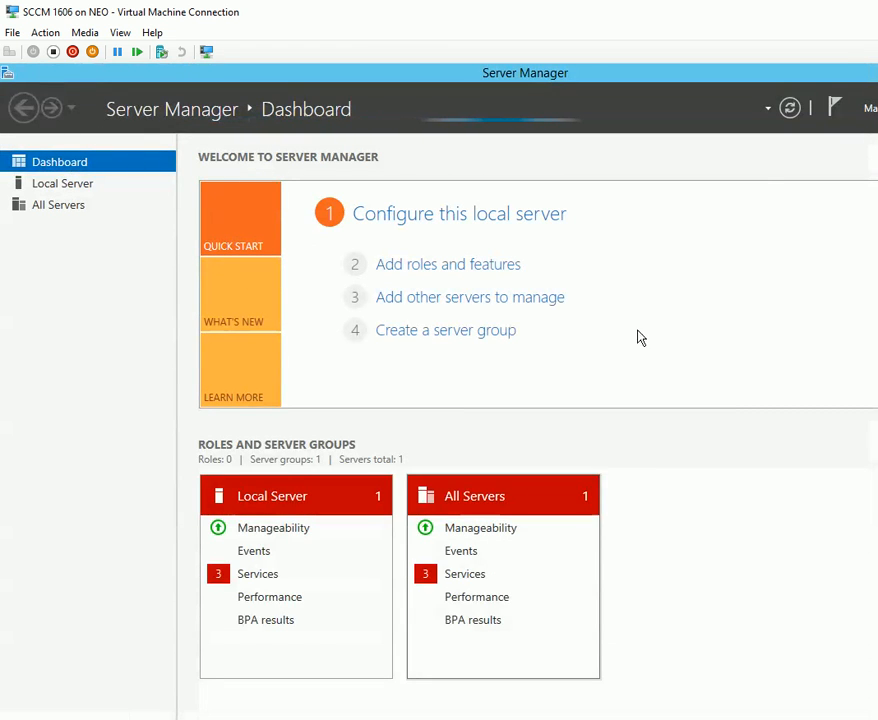
pyautogui.rightClick(764, 10)
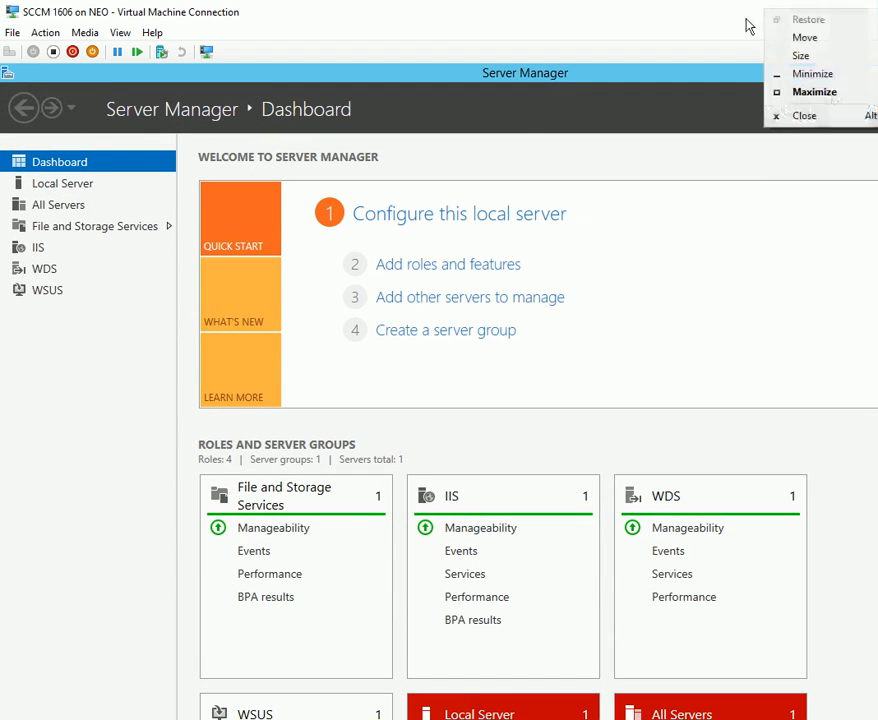
pyautogui.doubleClick(690, 13)
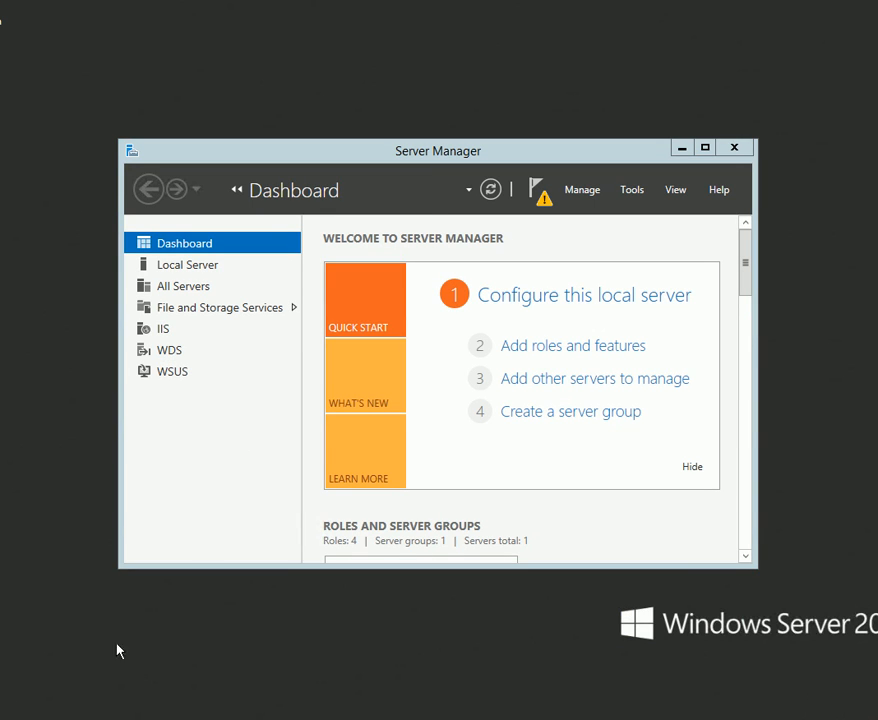
pyautogui.press('ctrl+alt+Break')
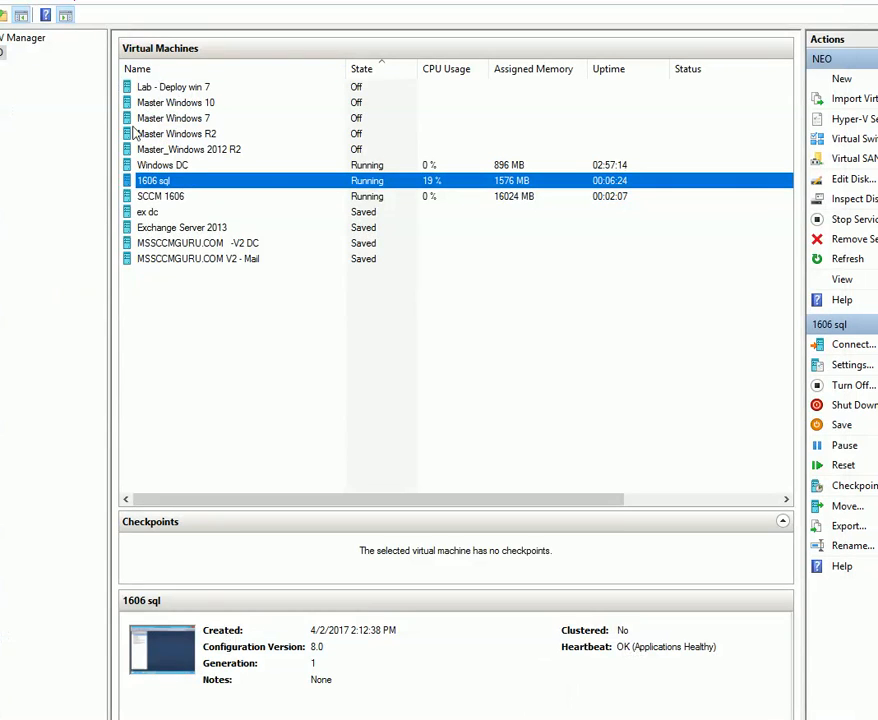
# Connect to the 1606 sql virtual machine and minimize SQL Server Management Studio.
pyautogui.rightClick(152, 182)
pyautogui.click(186, 195)
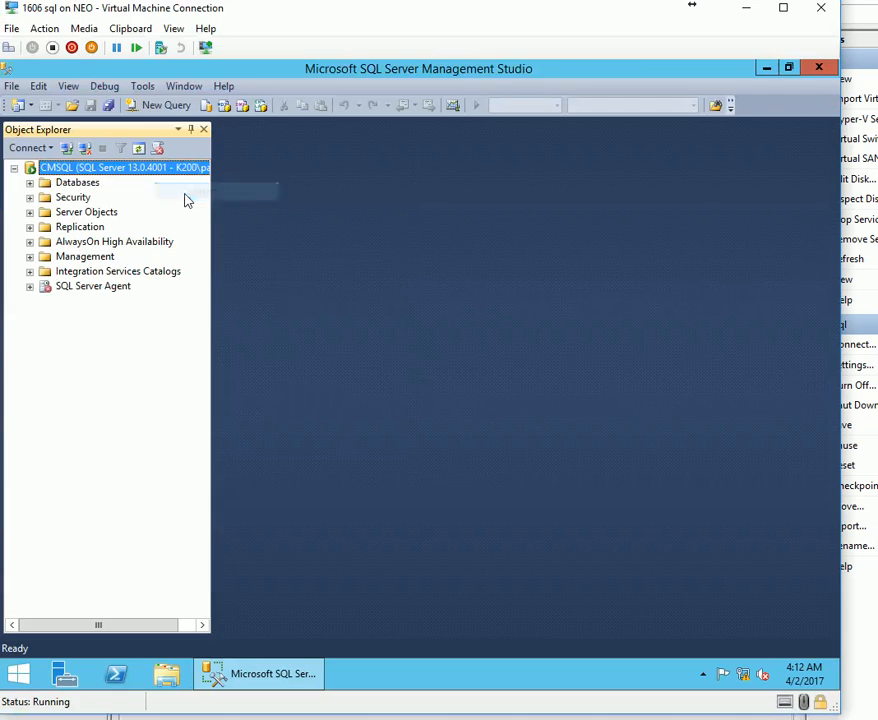
pyautogui.click(257, 674)
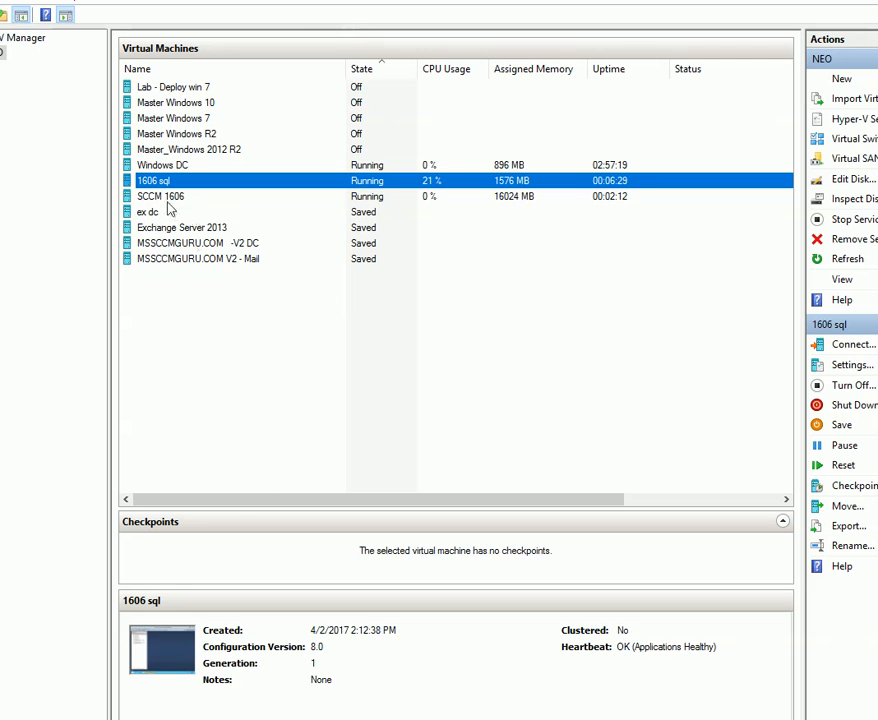
# Connect to the SCCM 1606 VM and bring up its Windows Server 2012 R2 sign-in screen.
pyautogui.rightClick(170, 199)
pyautogui.click(180, 212)
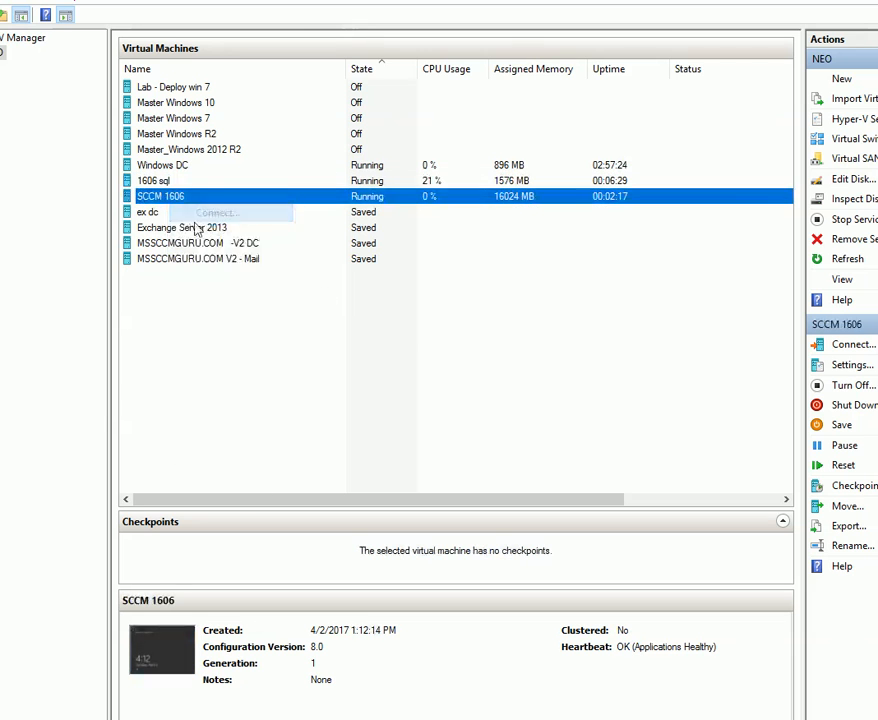
pyautogui.press('Return')
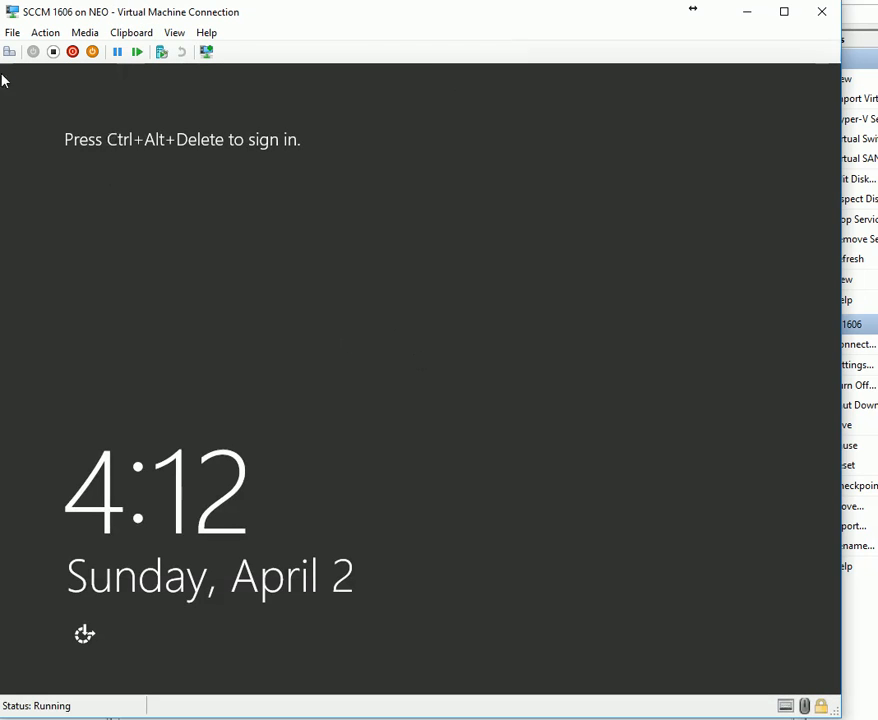
pyautogui.click(9, 51)
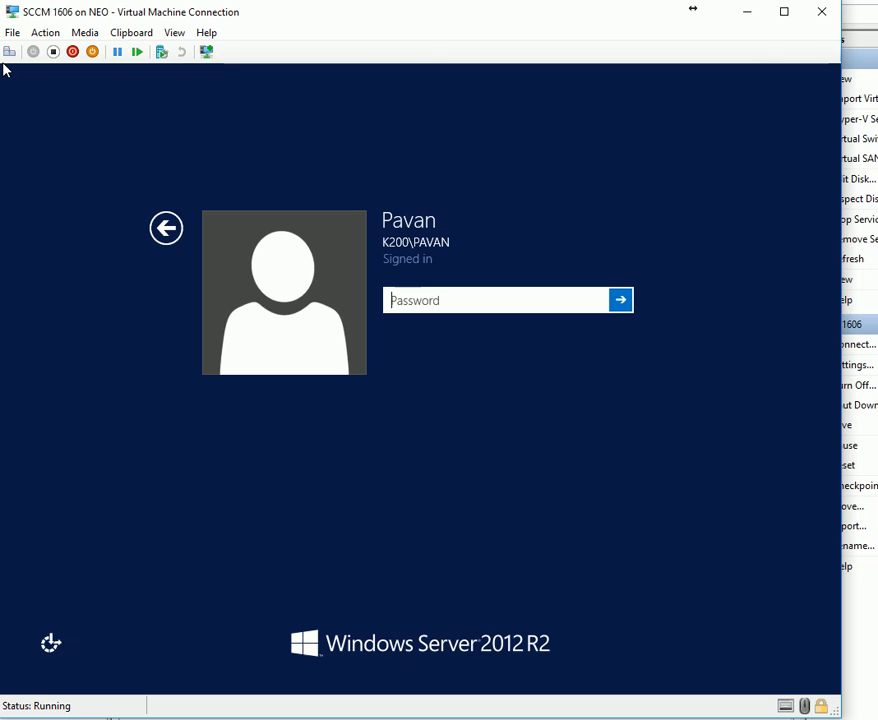
# Sign in to the SCCM 1606 virtual machine with the account password.
pyautogui.press('capslock')
pyautogui.write('P')
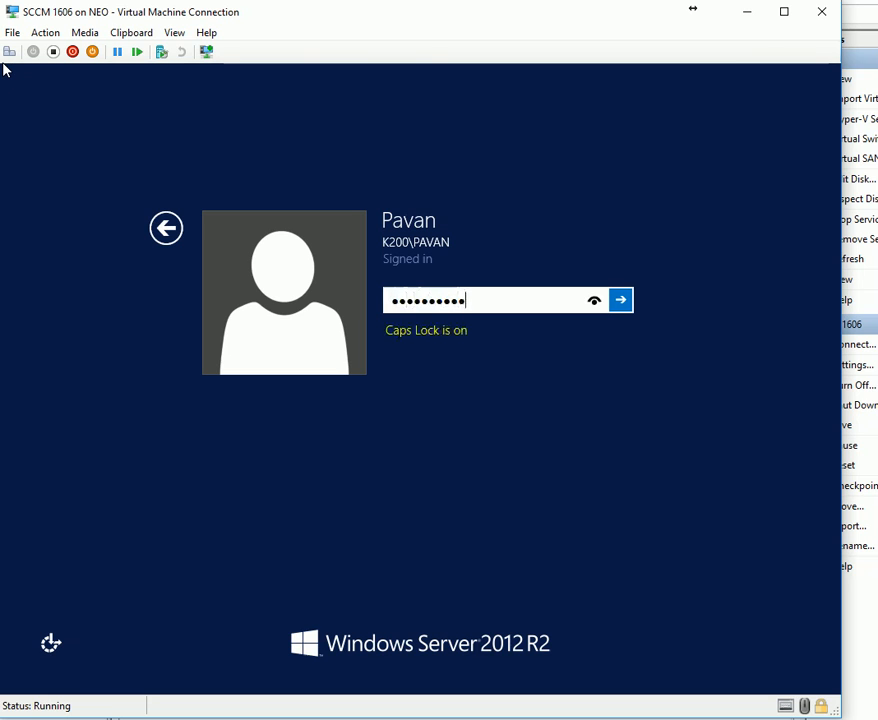
pyautogui.press('Return')
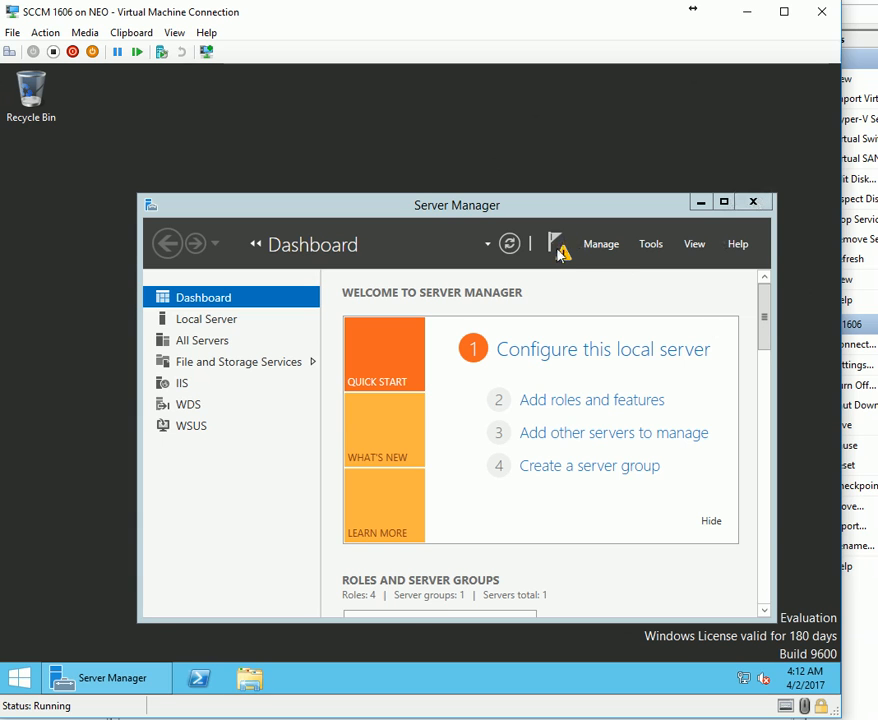
# Minimize the Skype updater, dismiss the Windows security screen, and bring up the DVD Drive (D:) options.
pyautogui.hotkey('alt', 'Tab')
pyautogui.hotkey('alt', 'Tab')
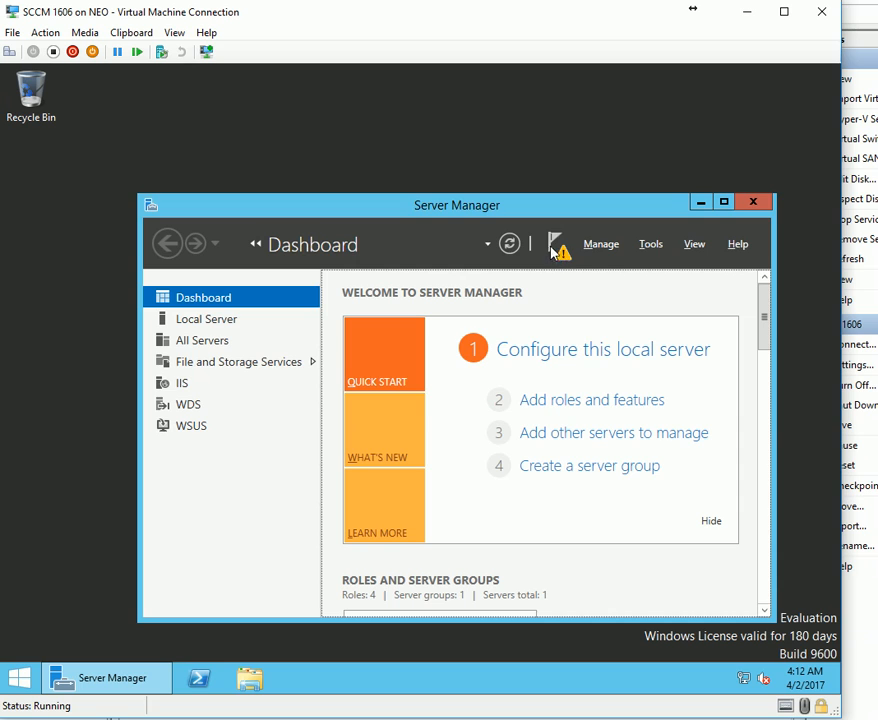
pyautogui.hotkey('alt', 'Tab')
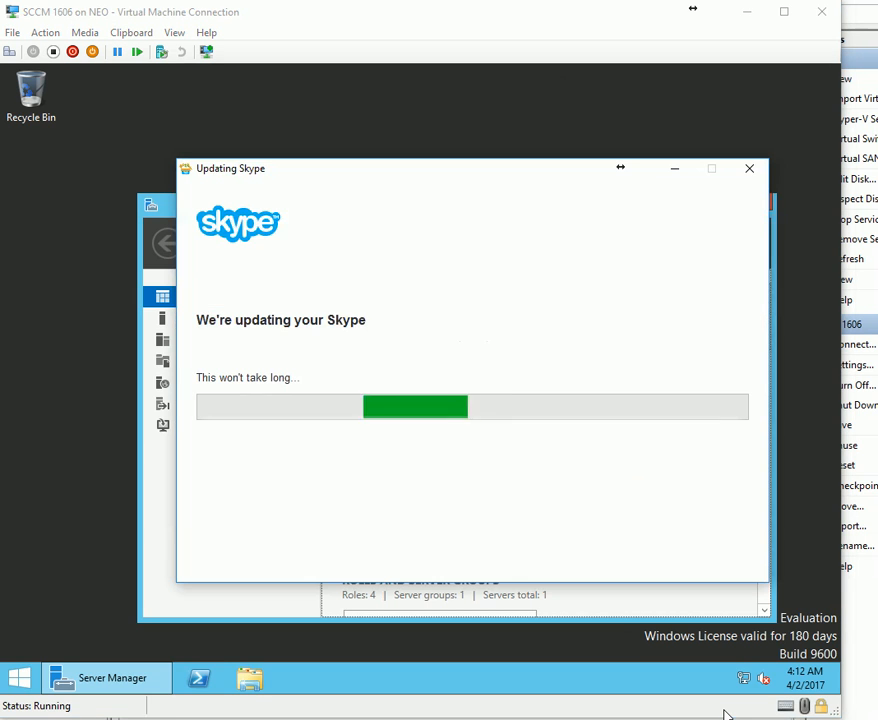
pyautogui.click(673, 172)
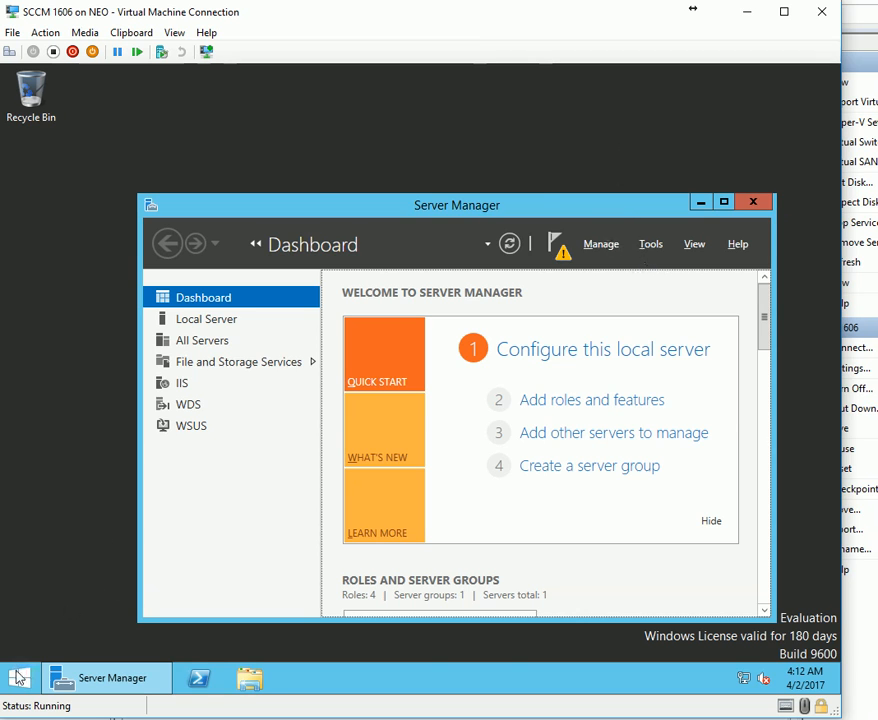
pyautogui.click(6, 55)
pyautogui.press('Escape')
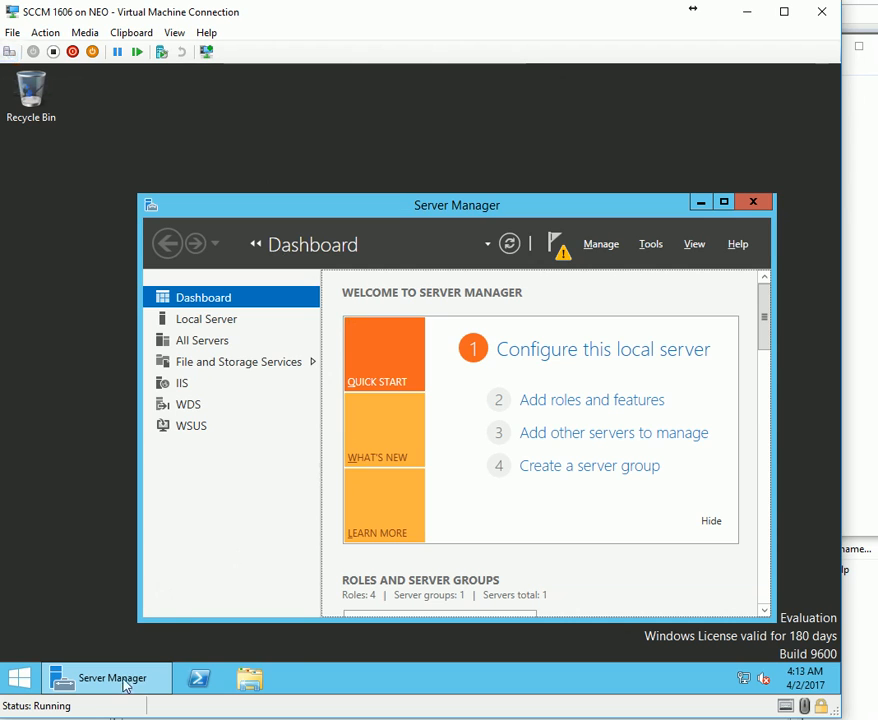
pyautogui.click(760, 716)
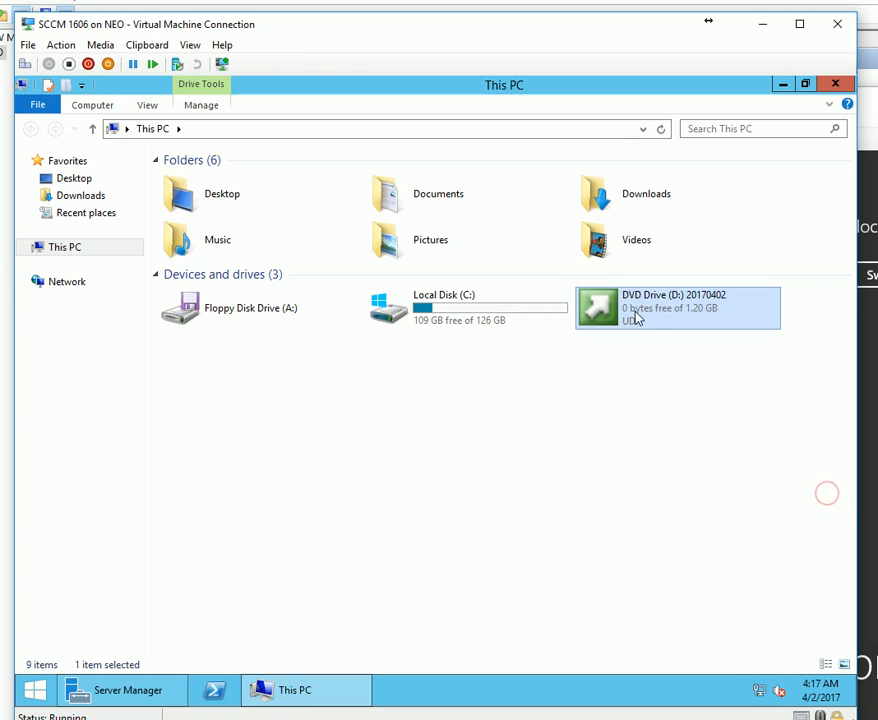
pyautogui.rightClick(634, 314)
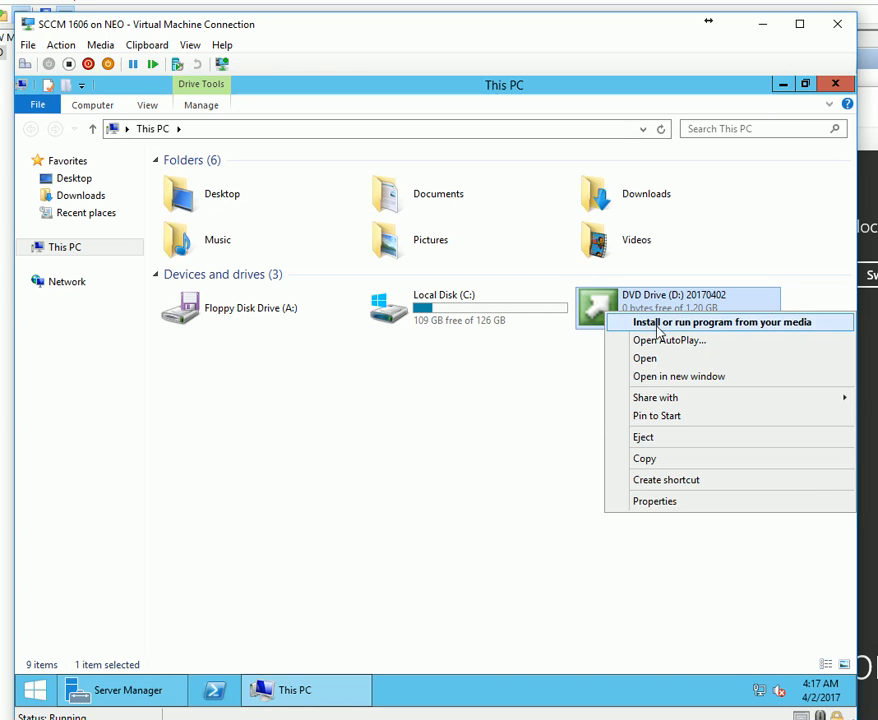
# Launch Configuration Manager setup from the DVD as a primary site with the evaluation edition.
pyautogui.click(657, 325)
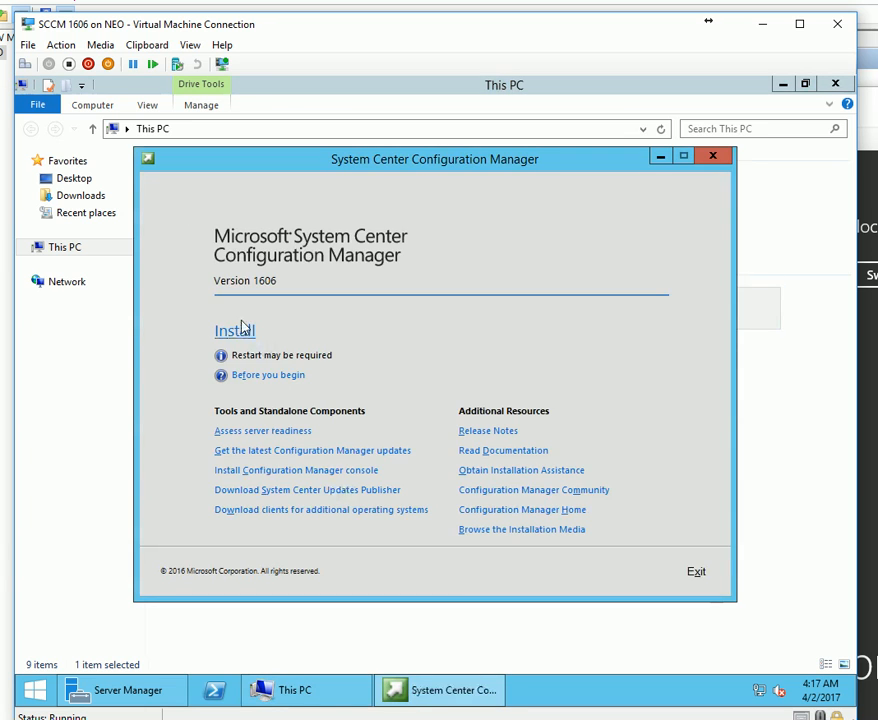
pyautogui.click(241, 329)
pyautogui.click(505, 414)
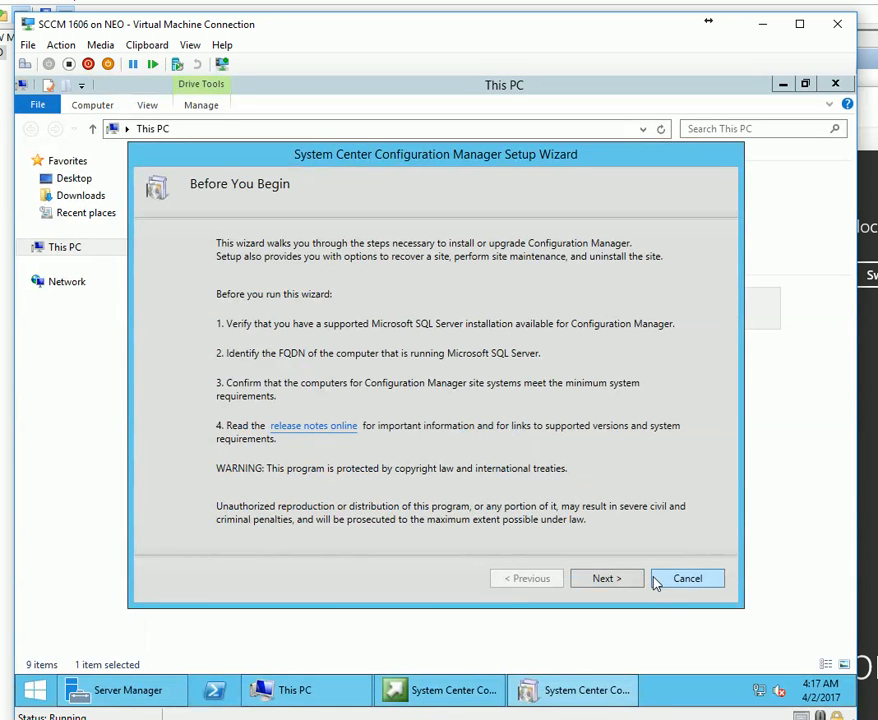
pyautogui.click(606, 578)
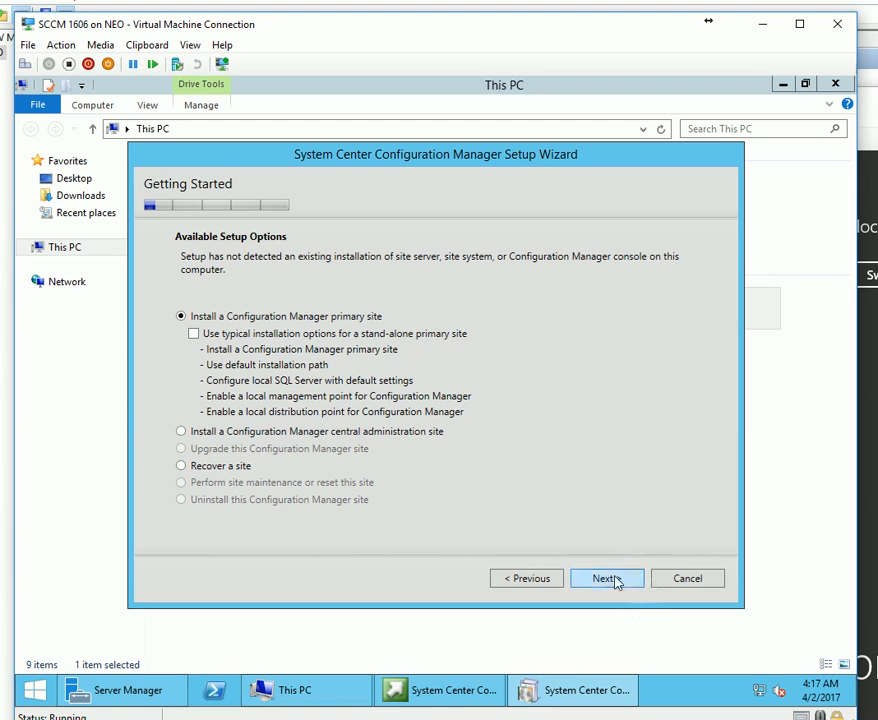
pyautogui.click(614, 580)
pyautogui.click(308, 243)
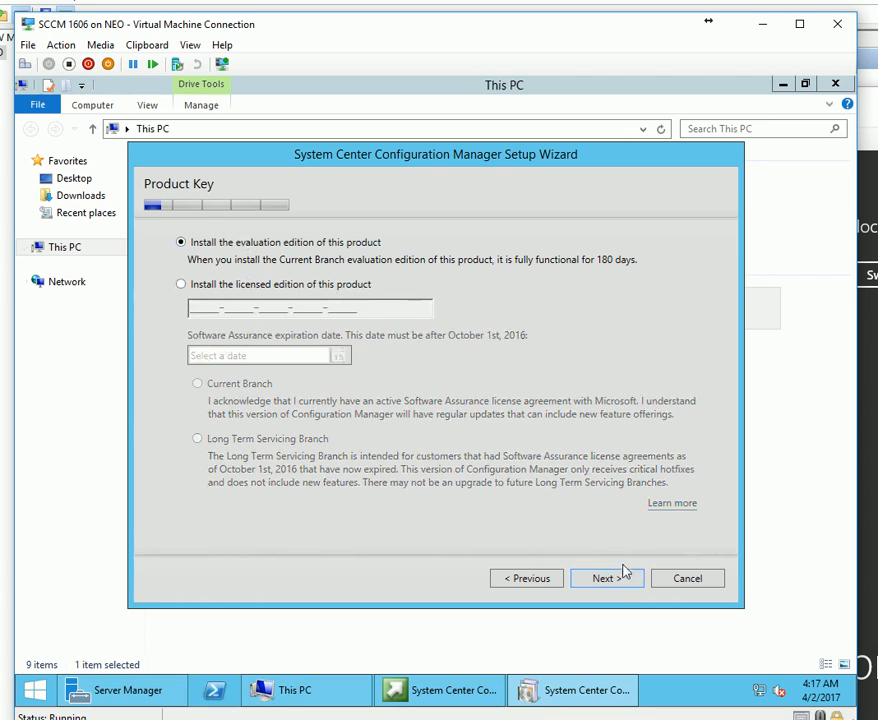
pyautogui.click(623, 578)
# Accept the privacy statement, SQL Server Express, SQL Native Client and Silverlight license terms.
pyautogui.click(194, 308)
pyautogui.click(194, 383)
pyautogui.click(194, 427)
pyautogui.click(205, 508)
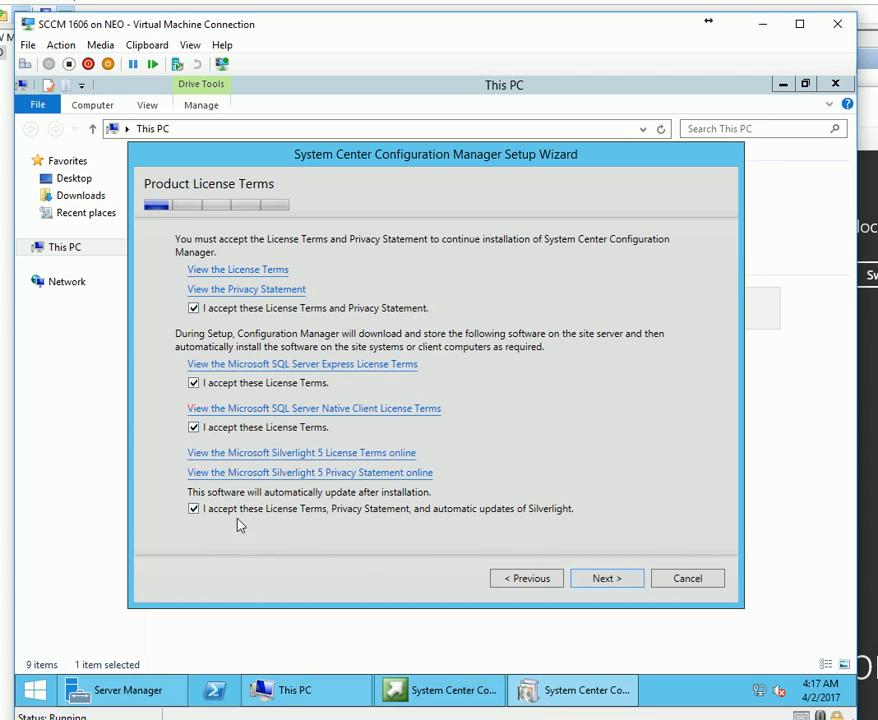
pyautogui.click(594, 581)
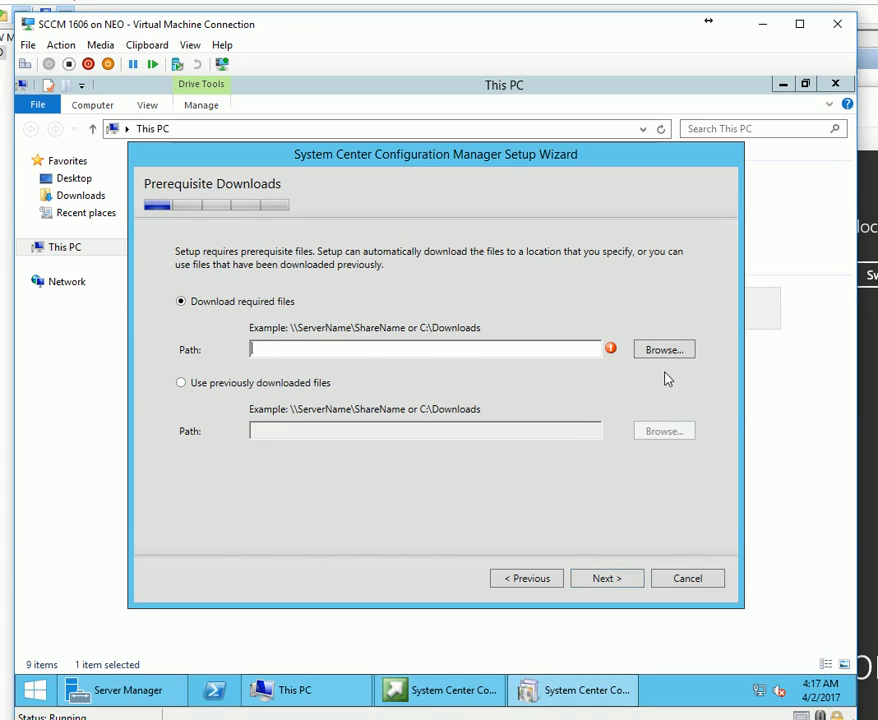
# Use the previously downloaded prerequisites in C:\Pre1606, verify them, and pass Server Language Selection.
pyautogui.click(205, 383)
pyautogui.click(650, 432)
pyautogui.doubleClick(368, 357)
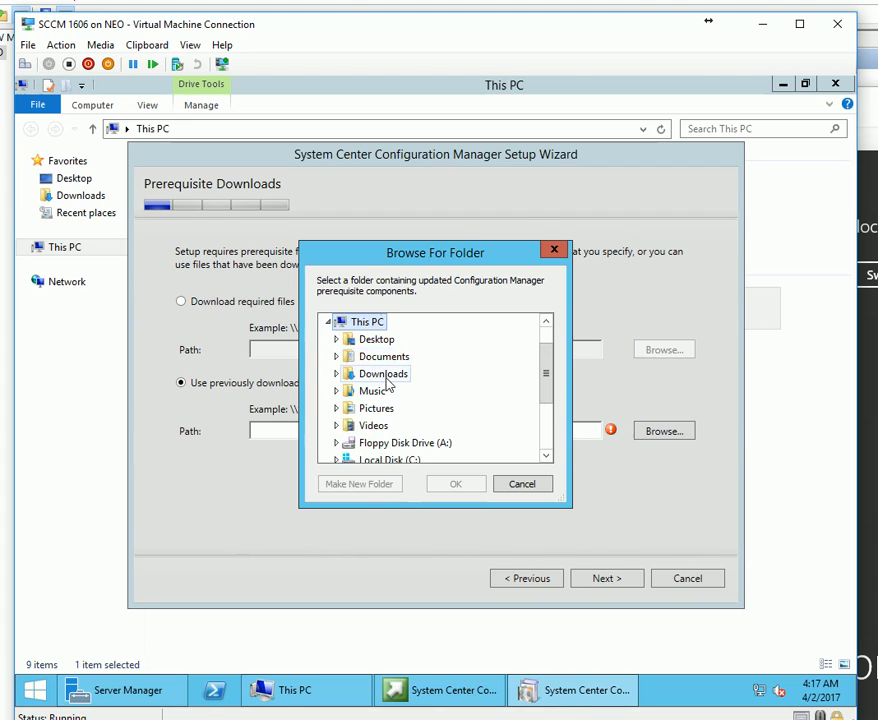
pyautogui.scroll(-2, 410, 459)
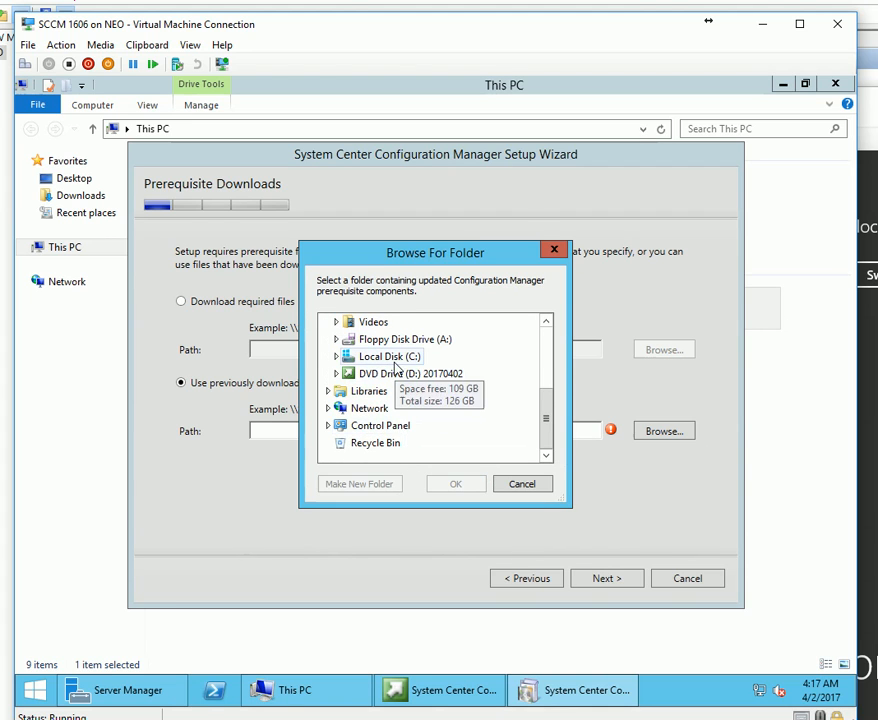
pyautogui.doubleClick(390, 357)
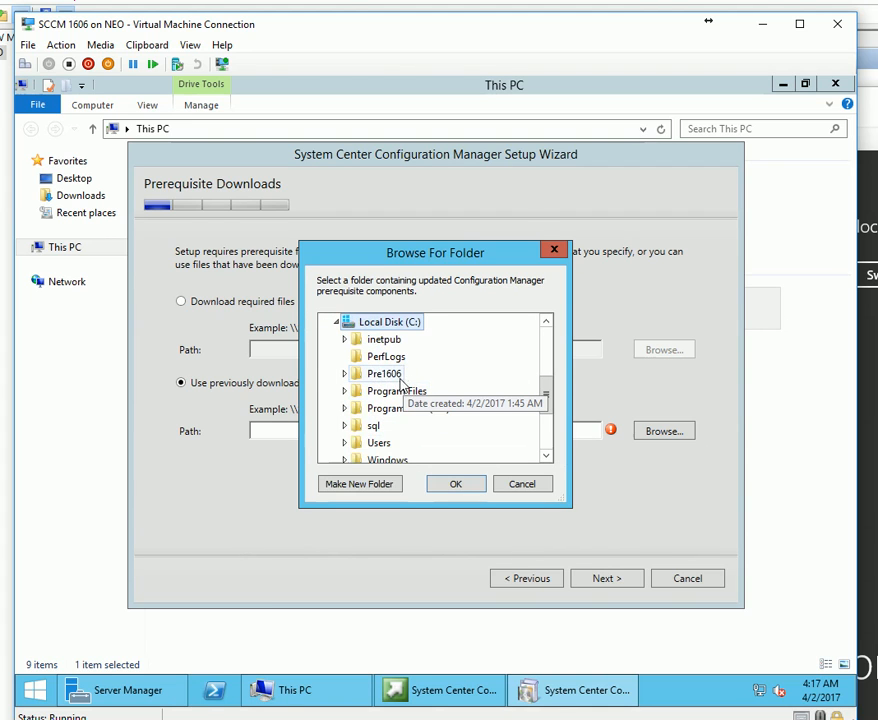
pyautogui.doubleClick(395, 378)
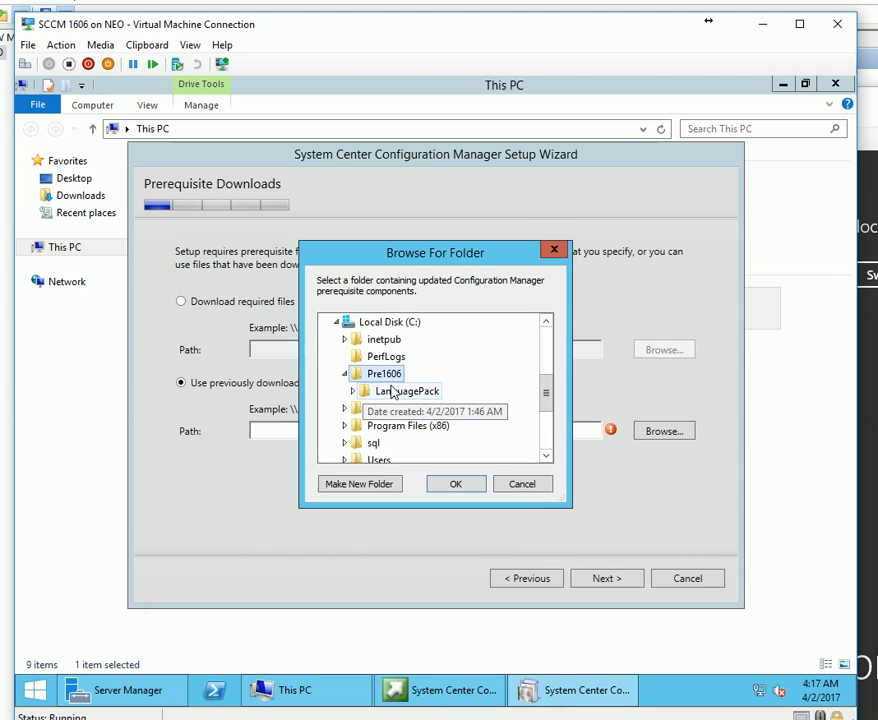
pyautogui.click(455, 484)
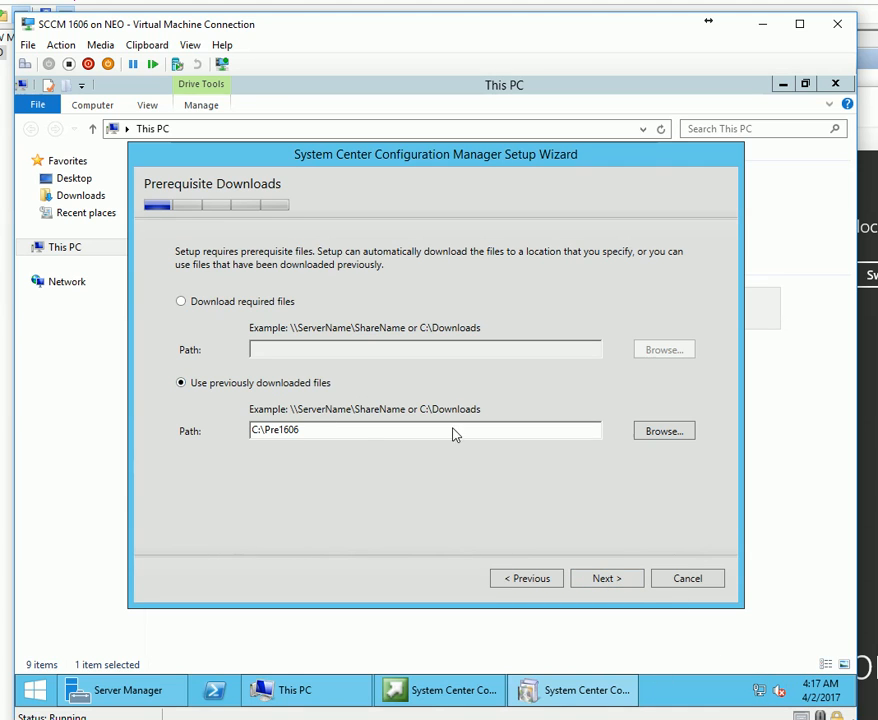
pyautogui.click(613, 579)
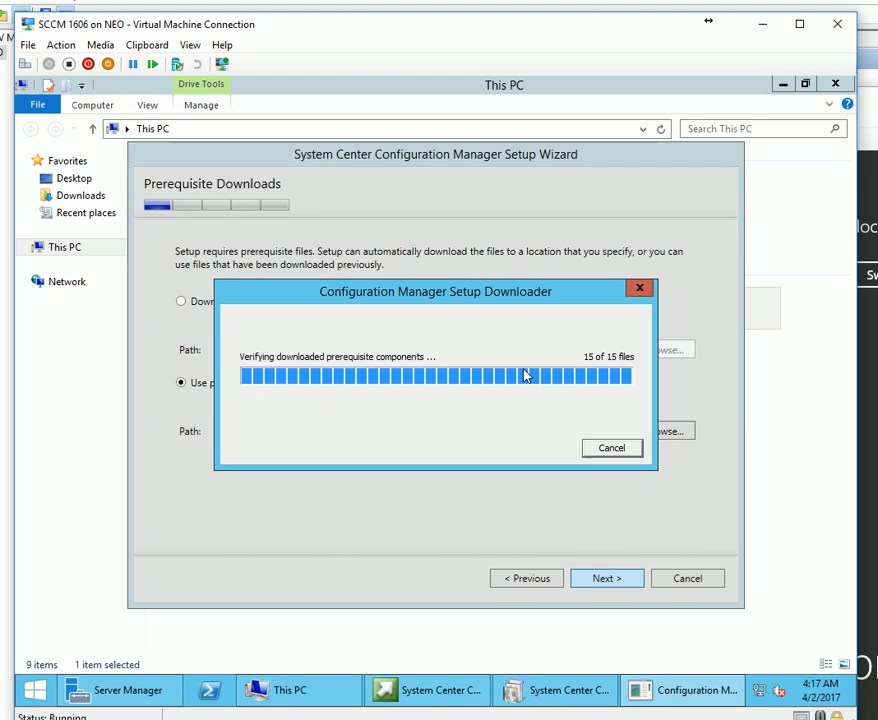
pyautogui.click(606, 582)
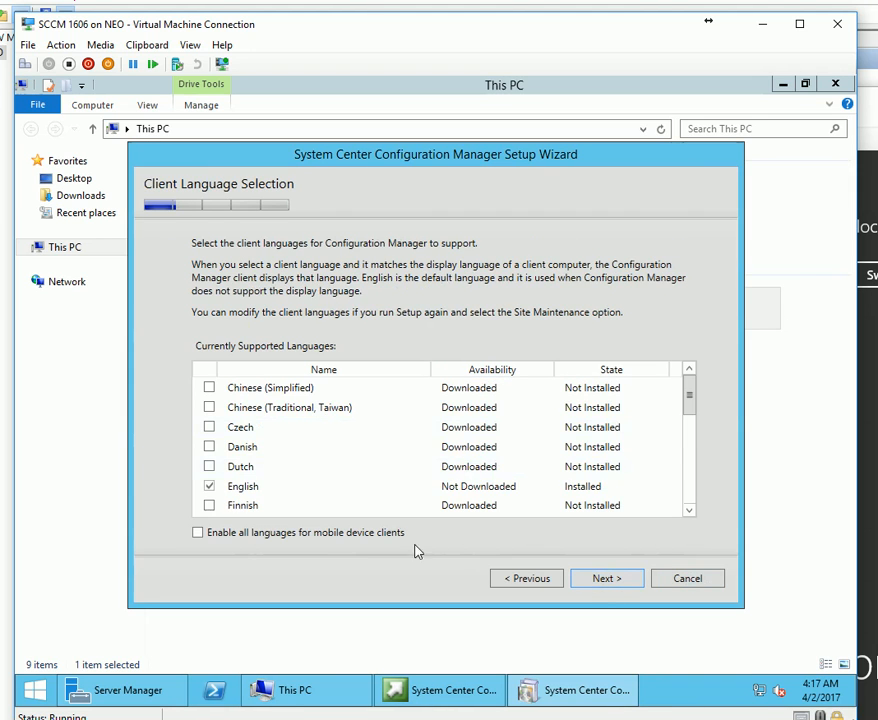
# Enter site code P01 and site name 'Primary Site - Asiapac'.
pyautogui.click(611, 582)
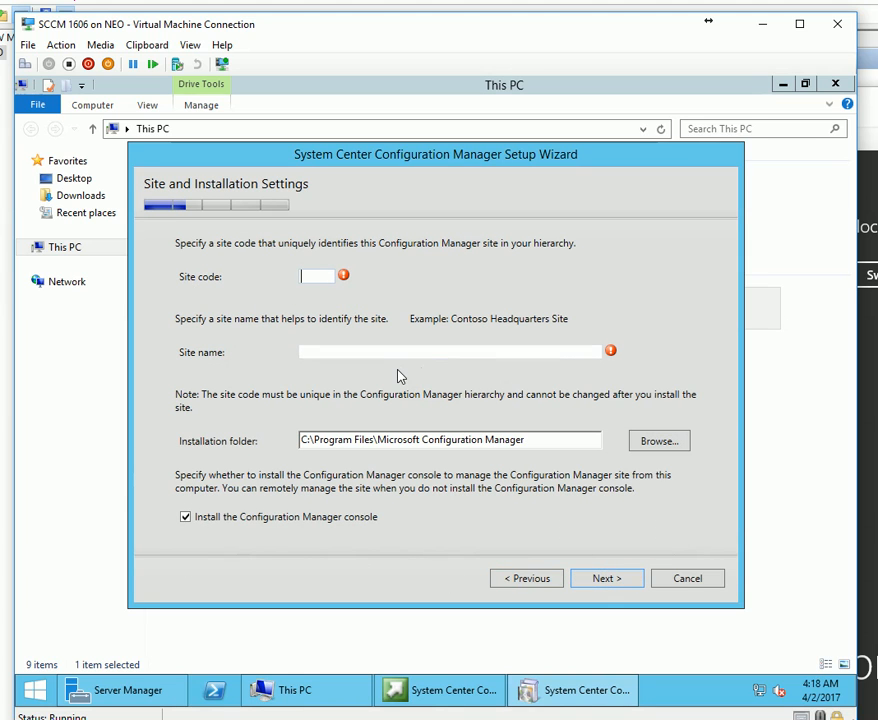
pyautogui.write('P')
pyautogui.press('BackSpace')
pyautogui.write('P01')
pyautogui.click(317, 354)
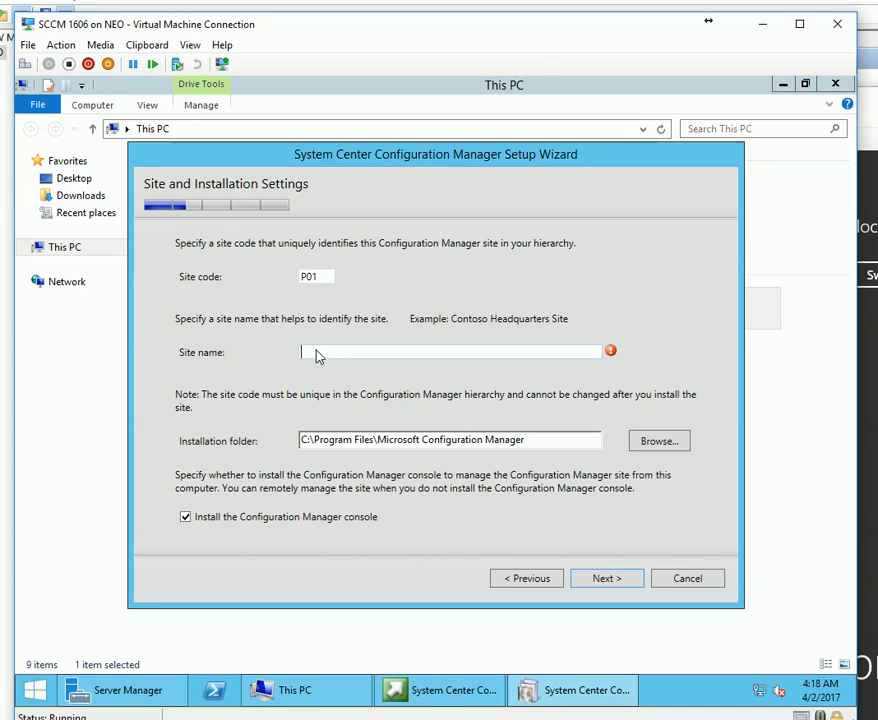
pyautogui.write('Primary Site - Asia')
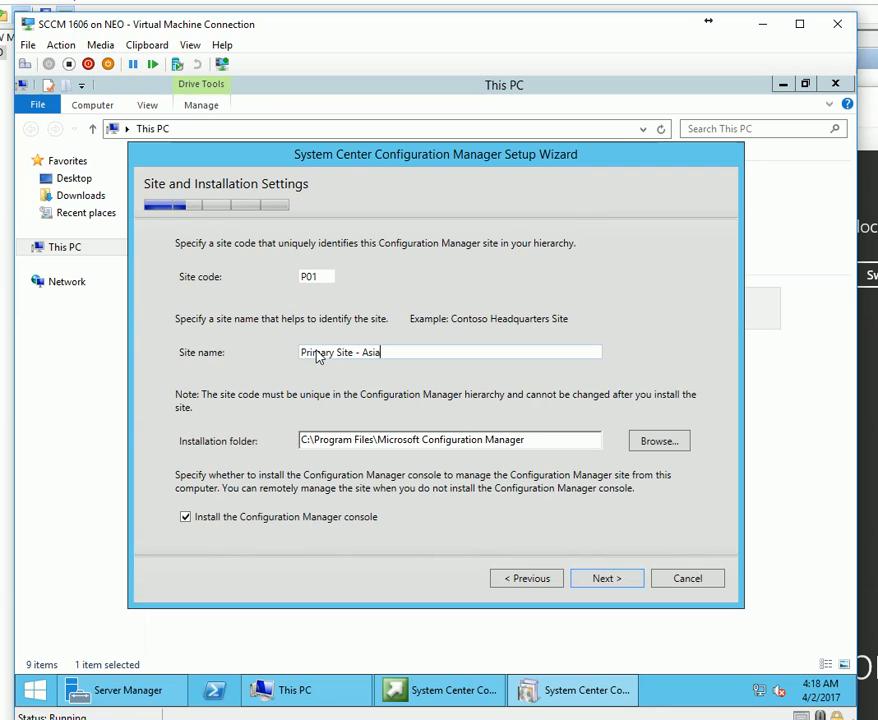
pyautogui.write('pac')
# Install the site as a stand-alone primary site and confirm the choice.
pyautogui.click(619, 580)
pyautogui.click(530, 582)
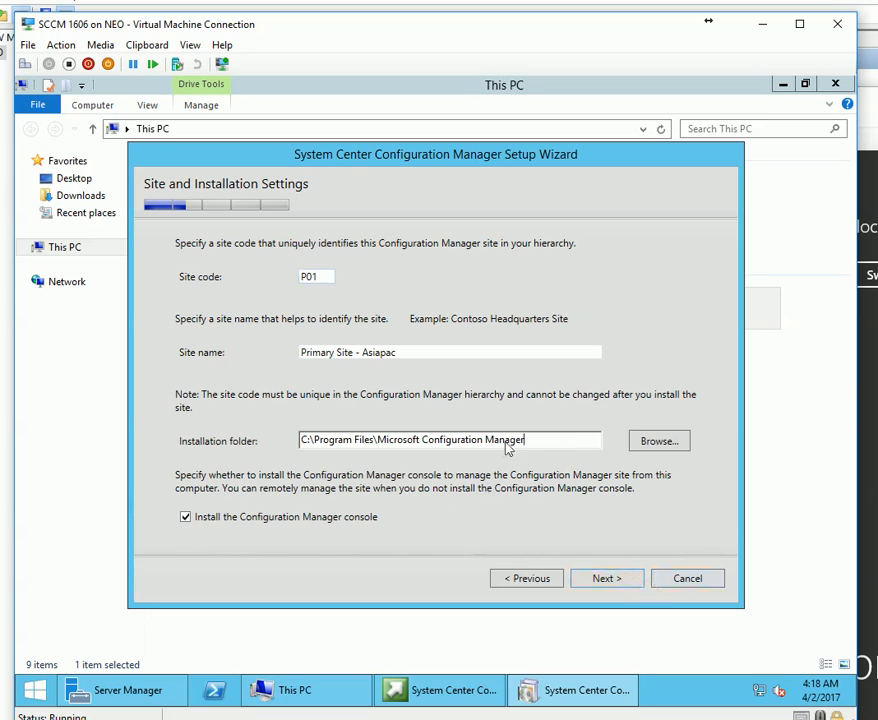
pyautogui.moveTo(549, 445); pyautogui.dragTo(291, 477)
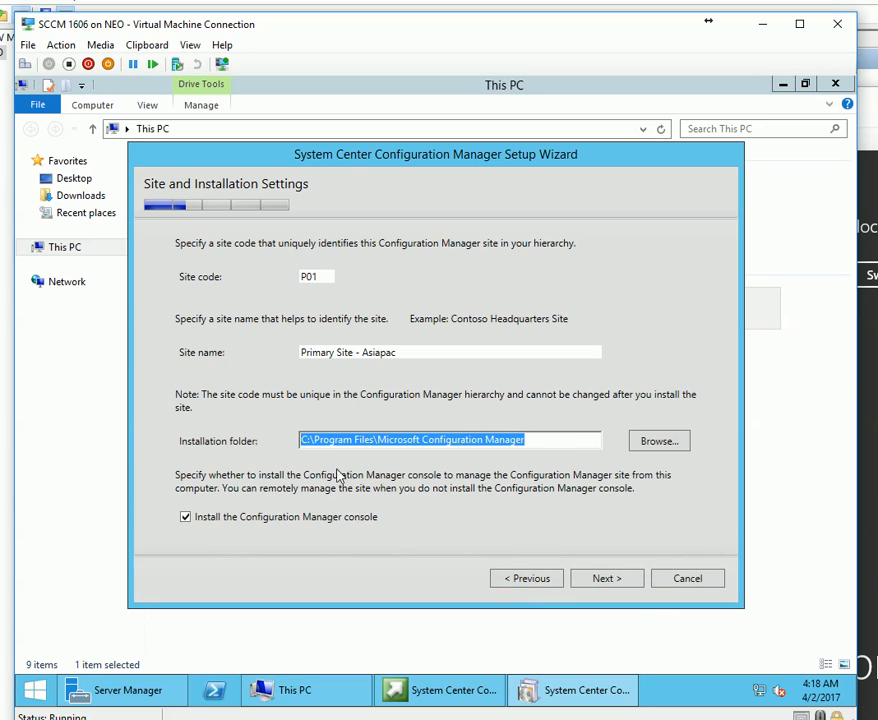
pyautogui.click(308, 445)
pyautogui.click(608, 580)
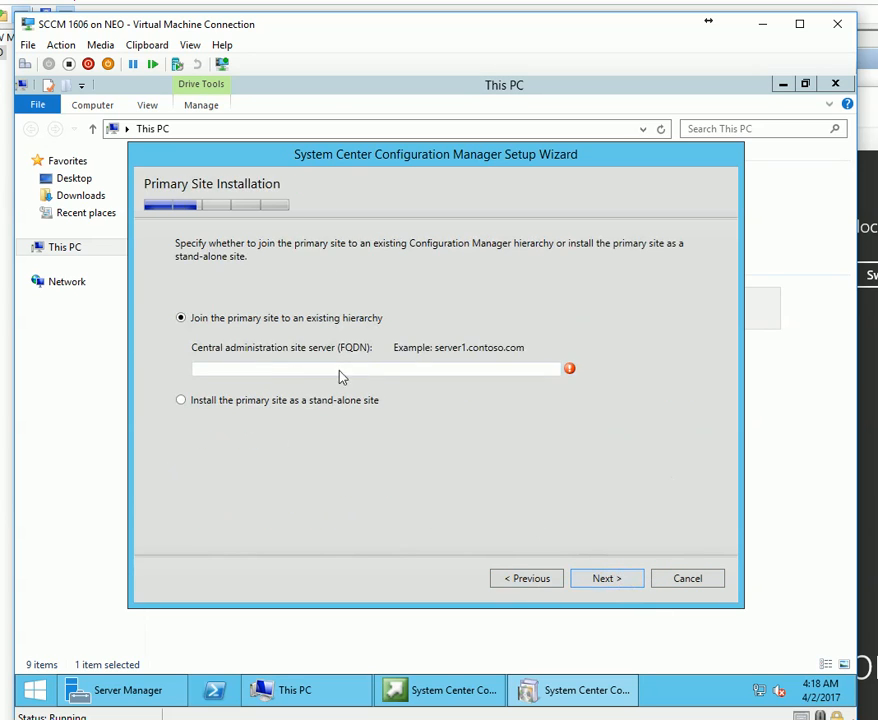
pyautogui.click(290, 401)
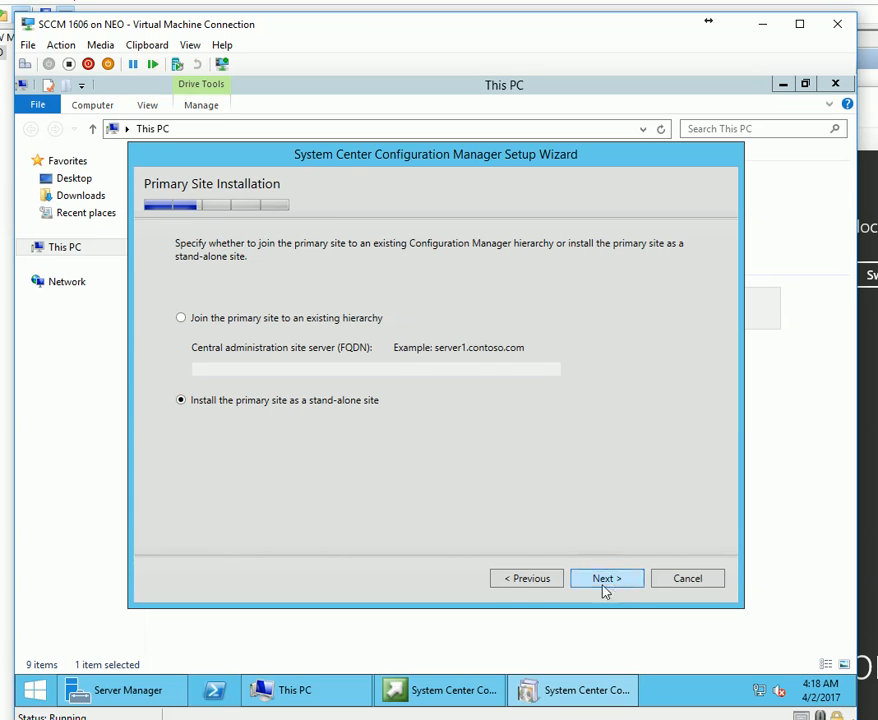
pyautogui.click(606, 580)
pyautogui.click(520, 446)
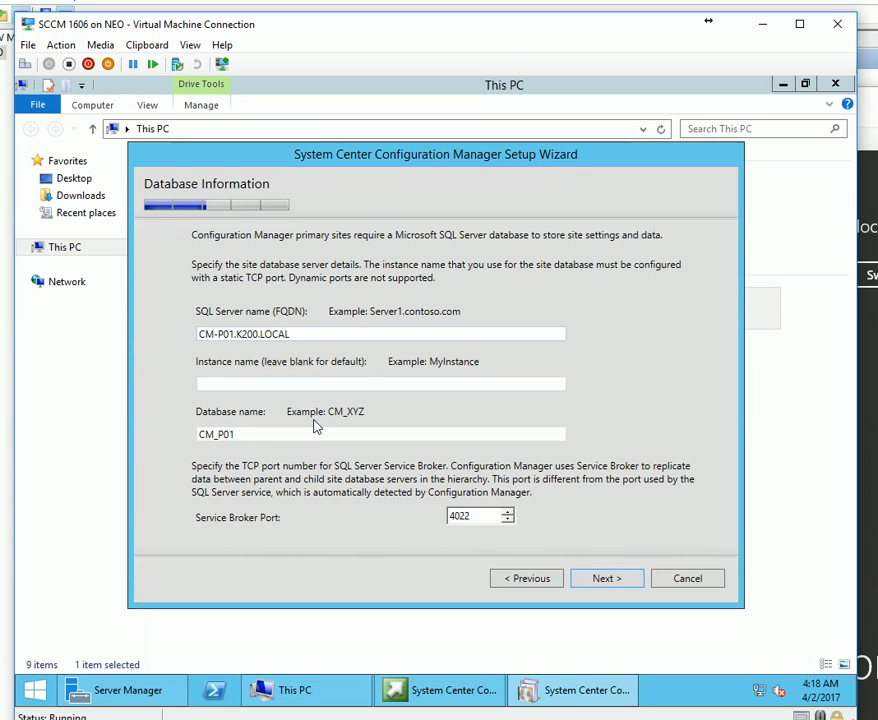
# Submit the CM_P01 database settings for checking and bring the Windows DC VM forward.
pyautogui.click(630, 578)
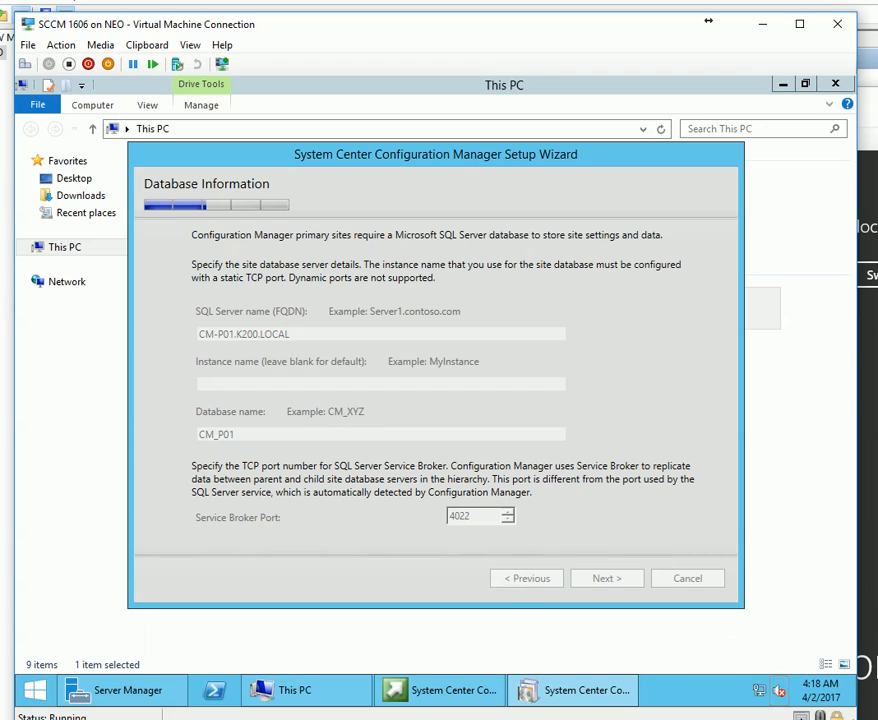
pyautogui.click(850, 719)
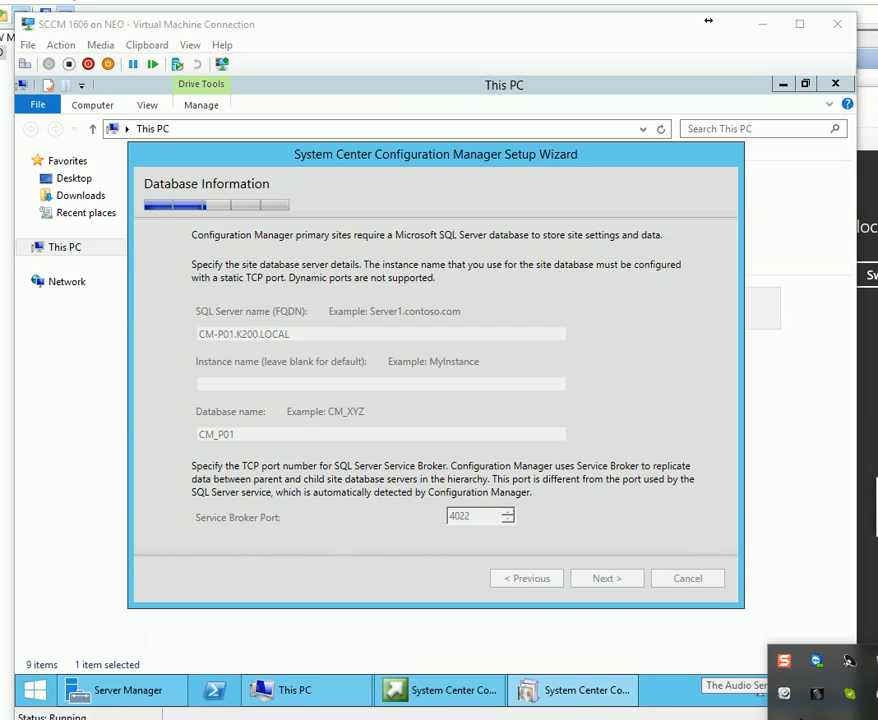
pyautogui.click(850, 719)
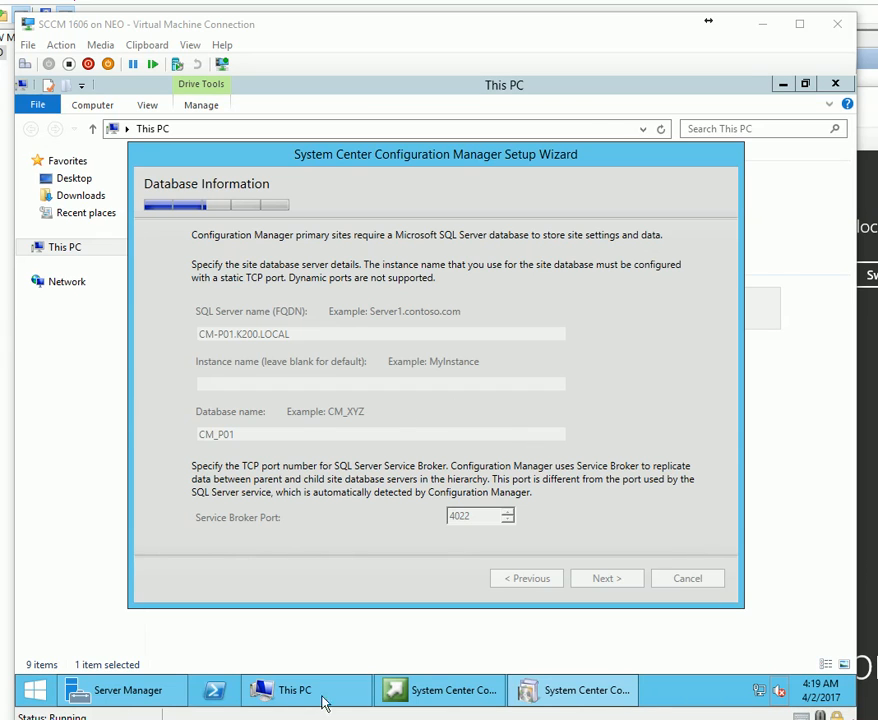
pyautogui.click(603, 649)
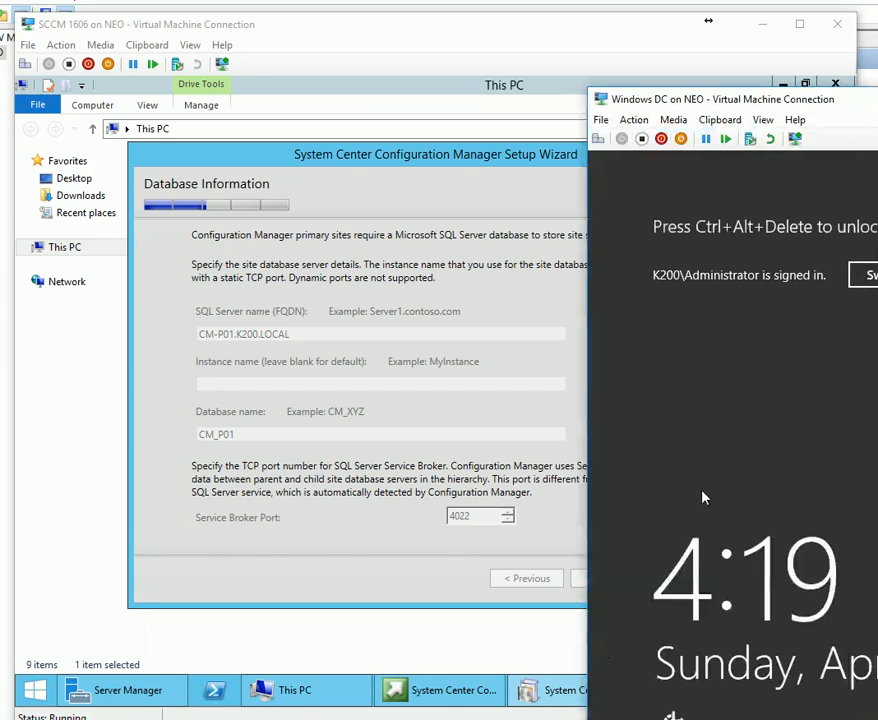
# Open System information on the 1606 sql VM, then dismiss the SQL Server connection error.
pyautogui.hotkey('ctrl', 'alt', 'Delete')
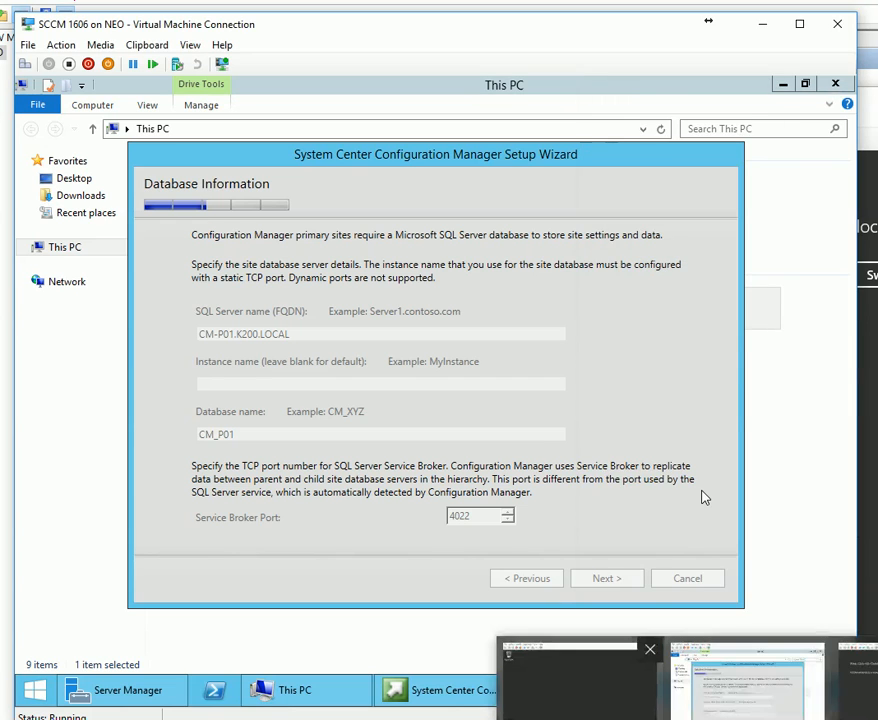
pyautogui.click(543, 676)
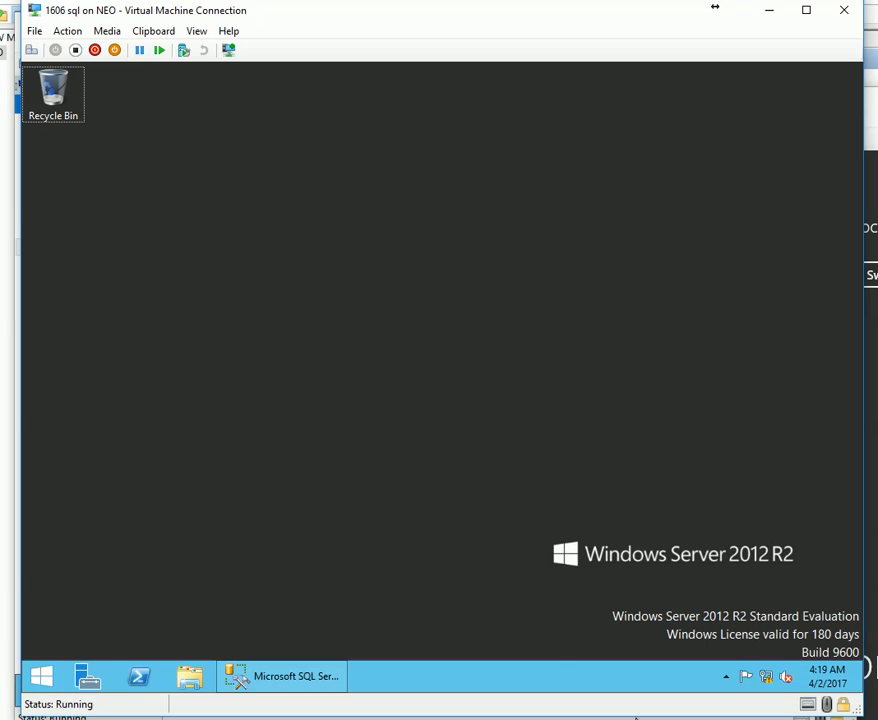
pyautogui.rightClick(45, 677)
pyautogui.click(106, 426)
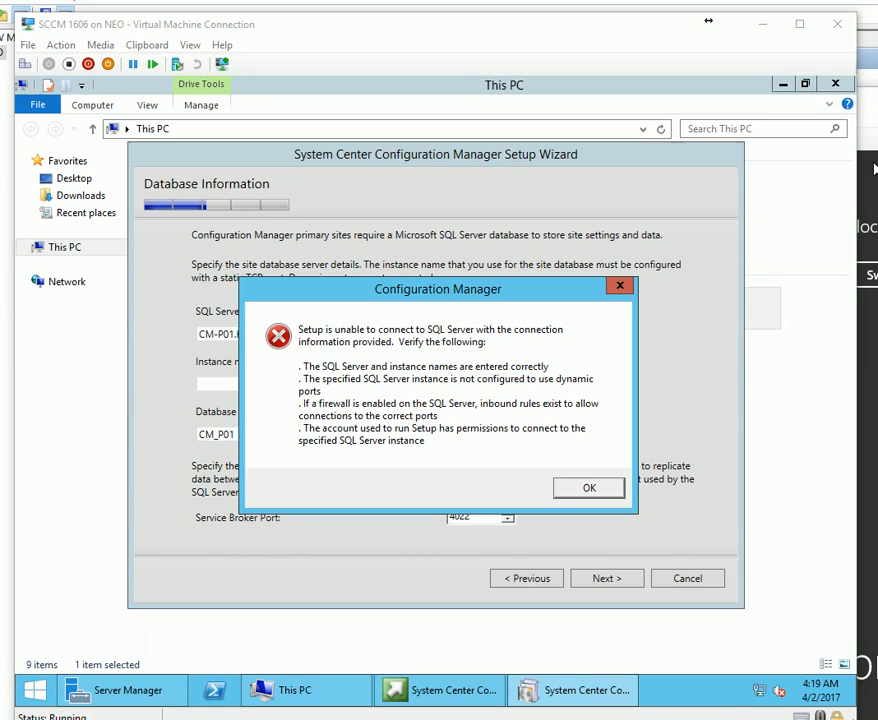
pyautogui.click(589, 487)
# Change the SQL Server name to CMsql.K200.LOCAL and submit it.
pyautogui.click(217, 334)
pyautogui.press('BackSpace')
pyautogui.write('-')
pyautogui.press('BackSpace')
pyautogui.press('Delete')
pyautogui.press('Delete')
pyautogui.press('Delete')
pyautogui.write('sqlK200')
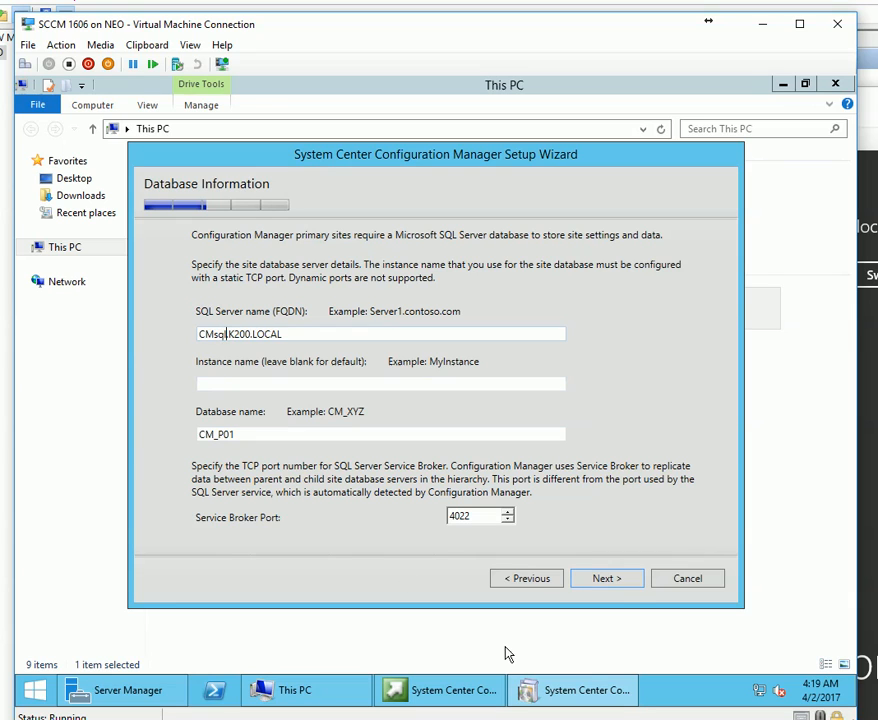
pyautogui.click(628, 586)
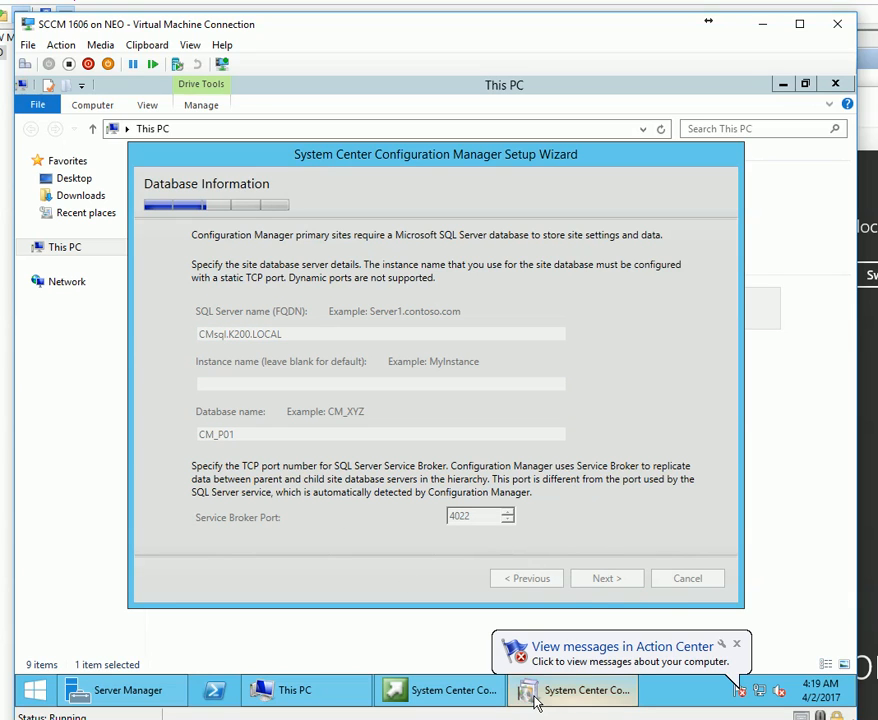
# Compare against the SQL VM's System page, then return to and reposition the setup wizard.
pyautogui.moveTo(535, 703)
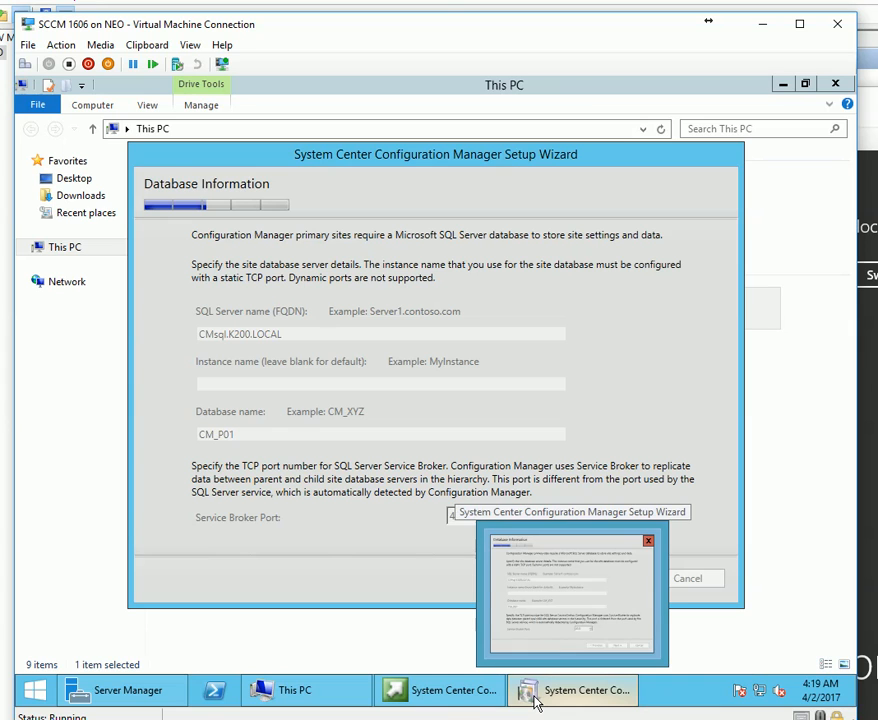
pyautogui.click(535, 703)
pyautogui.click(630, 716)
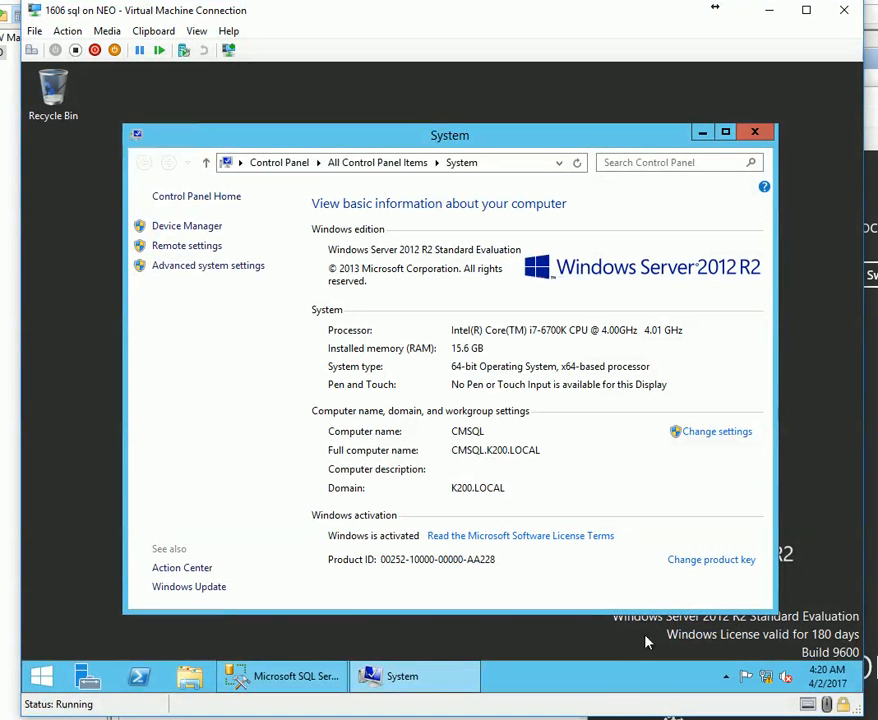
pyautogui.click(647, 694)
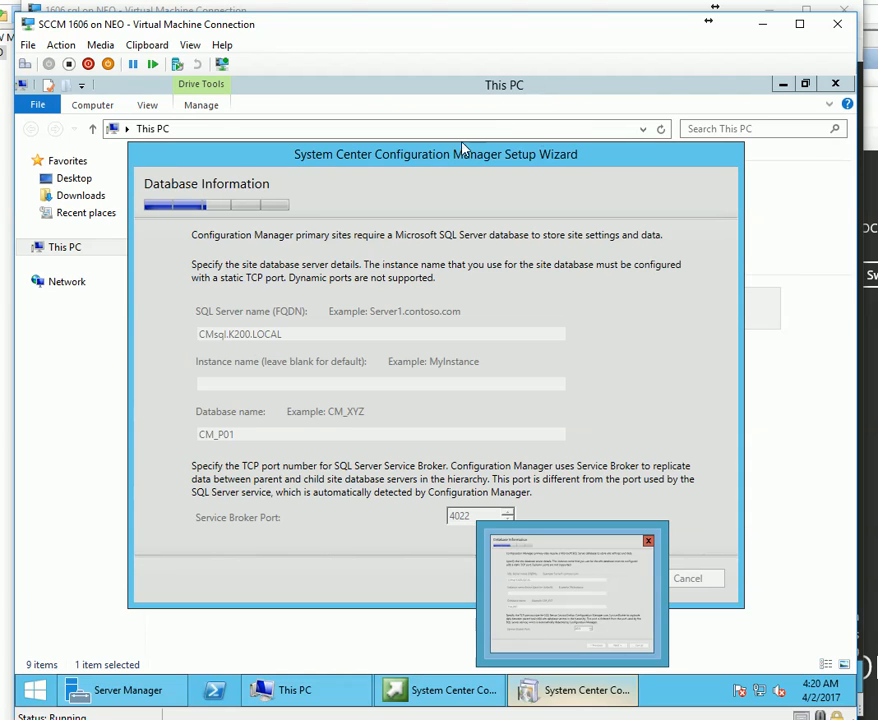
pyautogui.moveTo(420, 147); pyautogui.dragTo(403, 134)
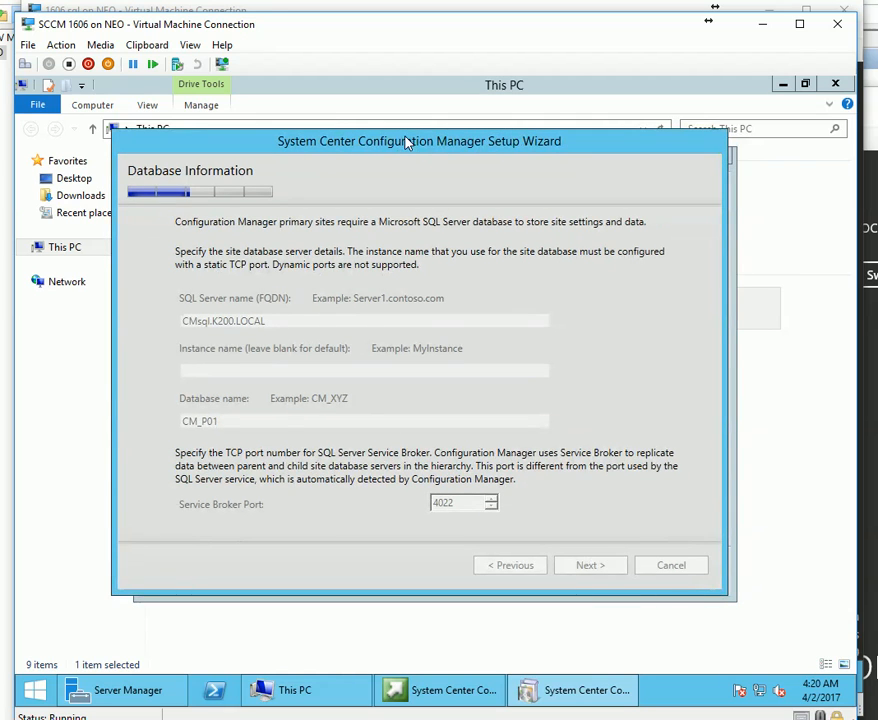
pyautogui.rightClick(678, 690)
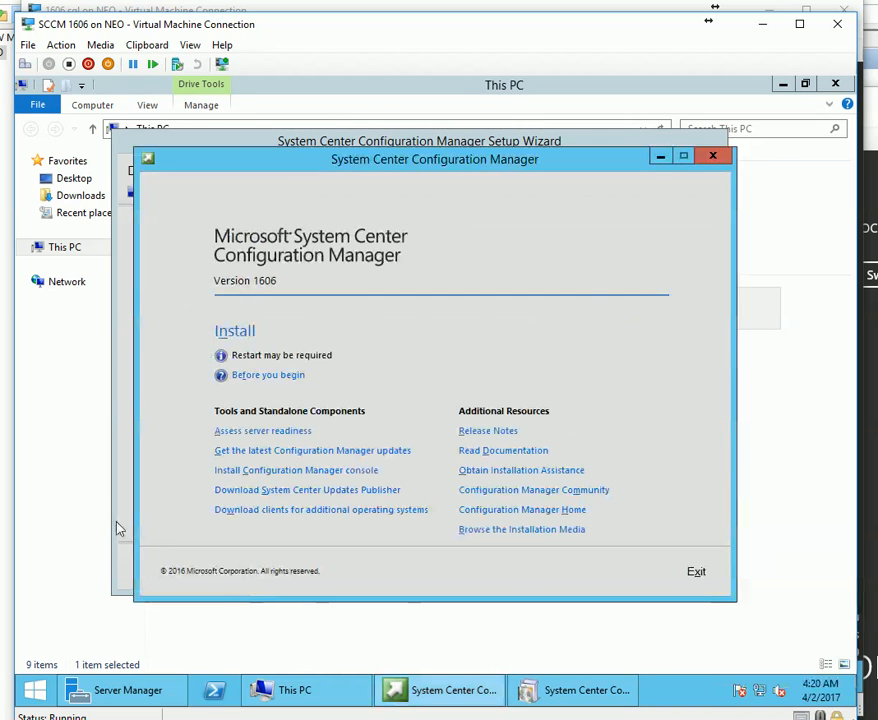
# Accept the database and SMS Provider defaults; set per-role communication allowing HTTPS for PKI clients.
pyautogui.click(124, 504)
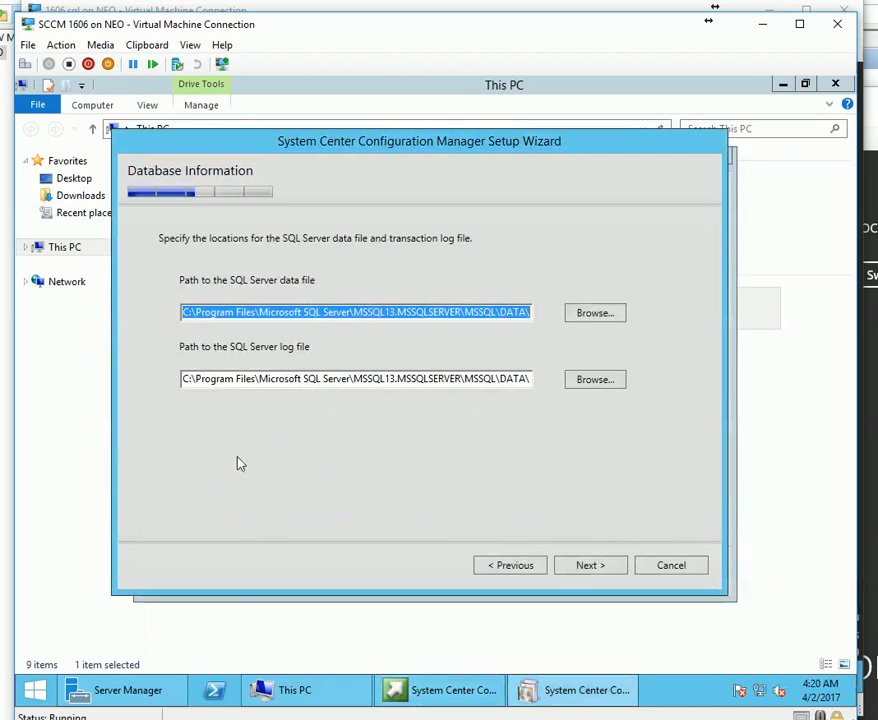
pyautogui.moveTo(530, 378); pyautogui.dragTo(478, 378)
pyautogui.click(591, 565)
pyautogui.click(591, 566)
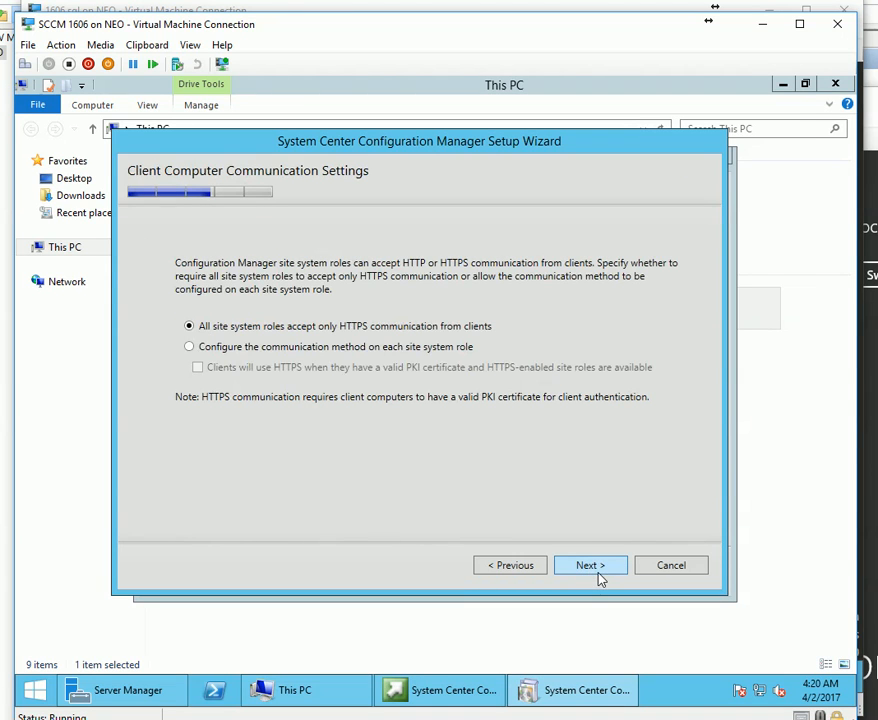
pyautogui.click(358, 349)
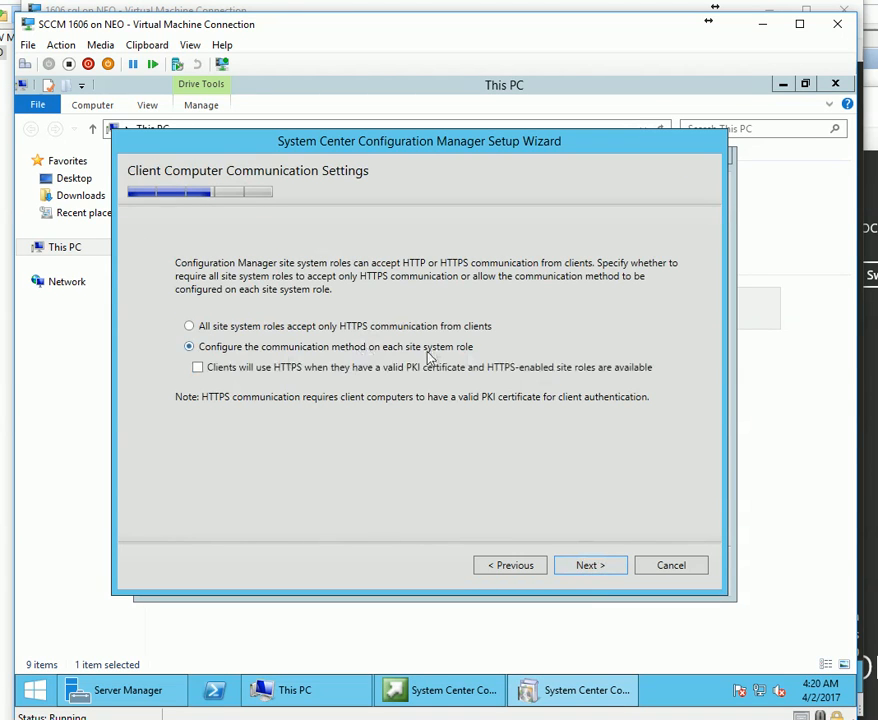
pyautogui.click(268, 371)
pyautogui.click(595, 573)
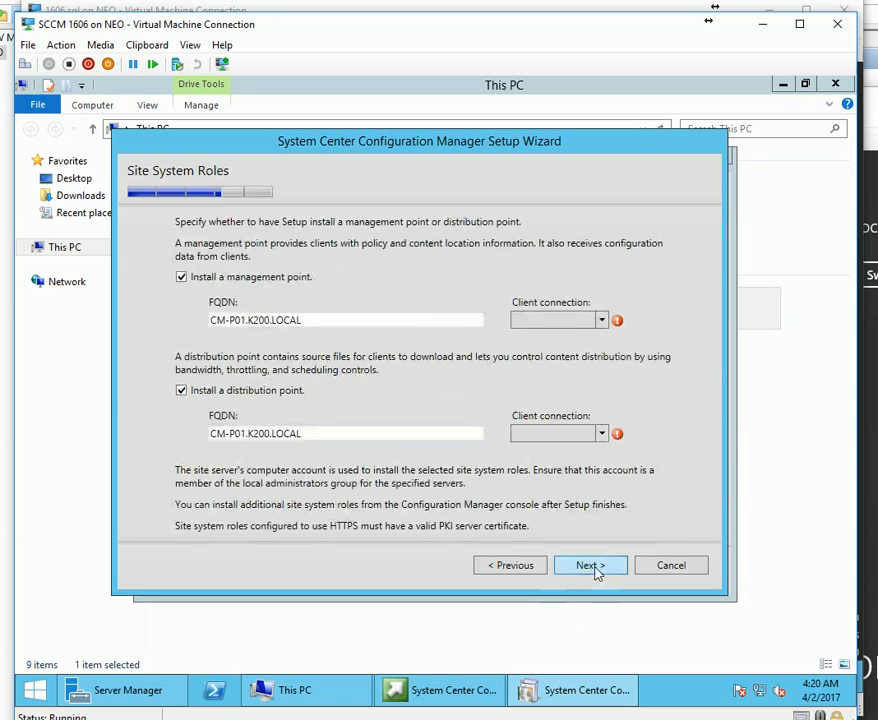
# Set management and distribution point client connections to HTTP, then start the prerequisite check.
pyautogui.click(602, 320)
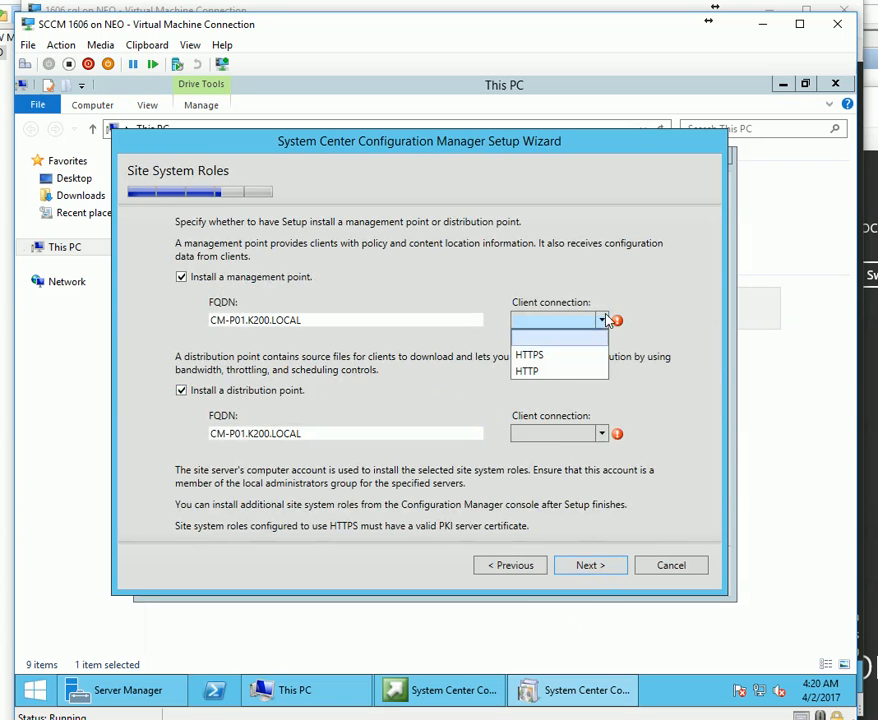
pyautogui.click(528, 371)
pyautogui.click(594, 434)
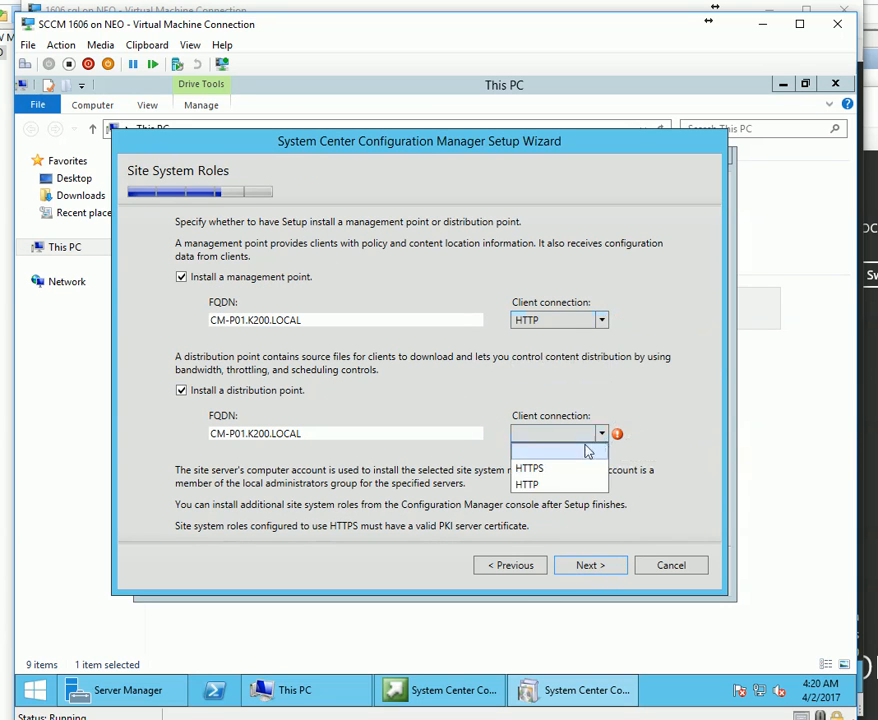
pyautogui.click(551, 485)
pyautogui.click(609, 569)
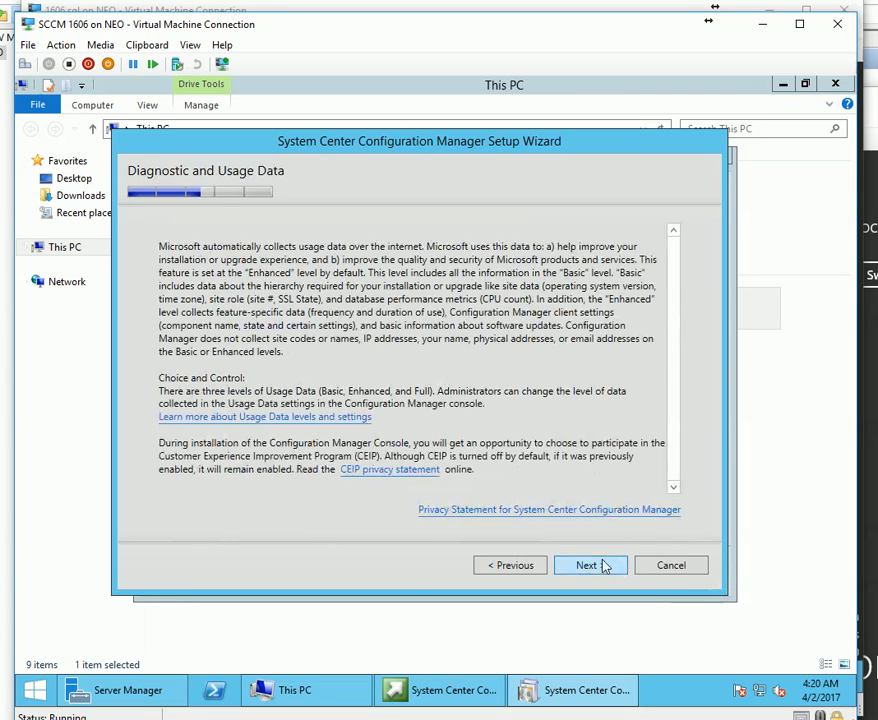
pyautogui.click(604, 571)
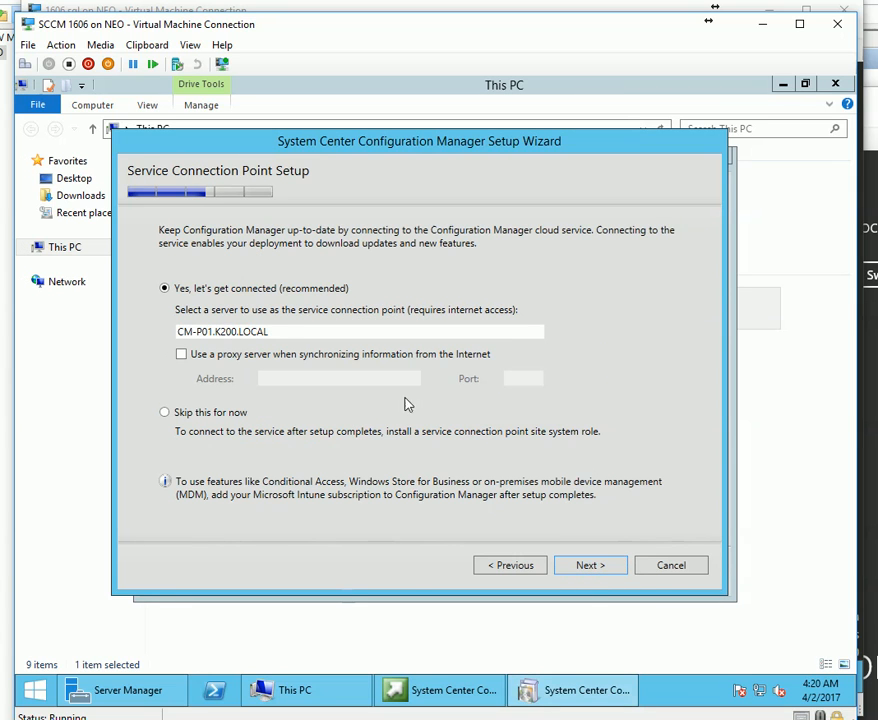
pyautogui.click(599, 573)
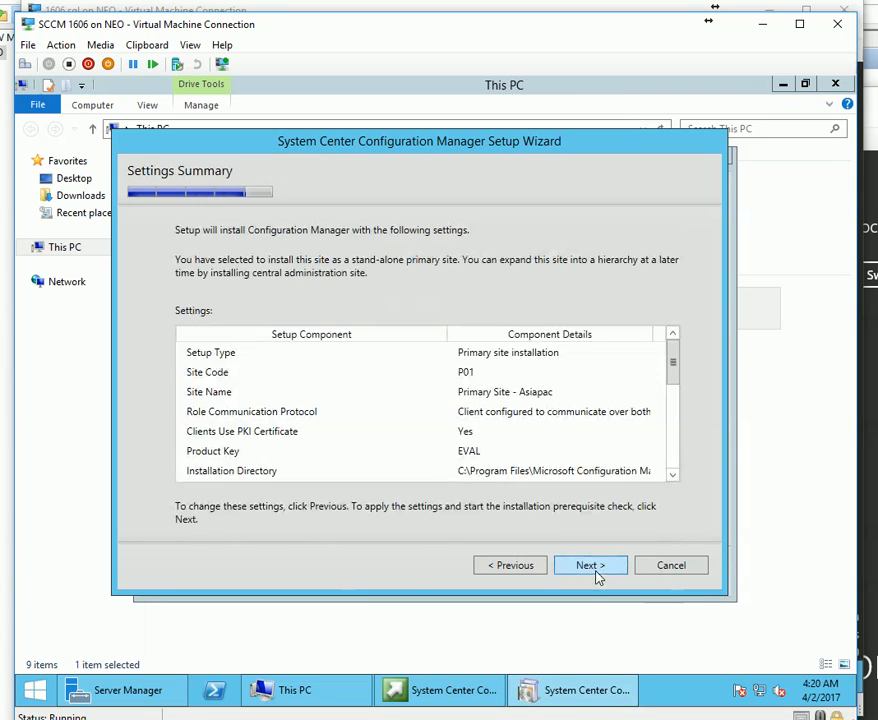
pyautogui.click(505, 568)
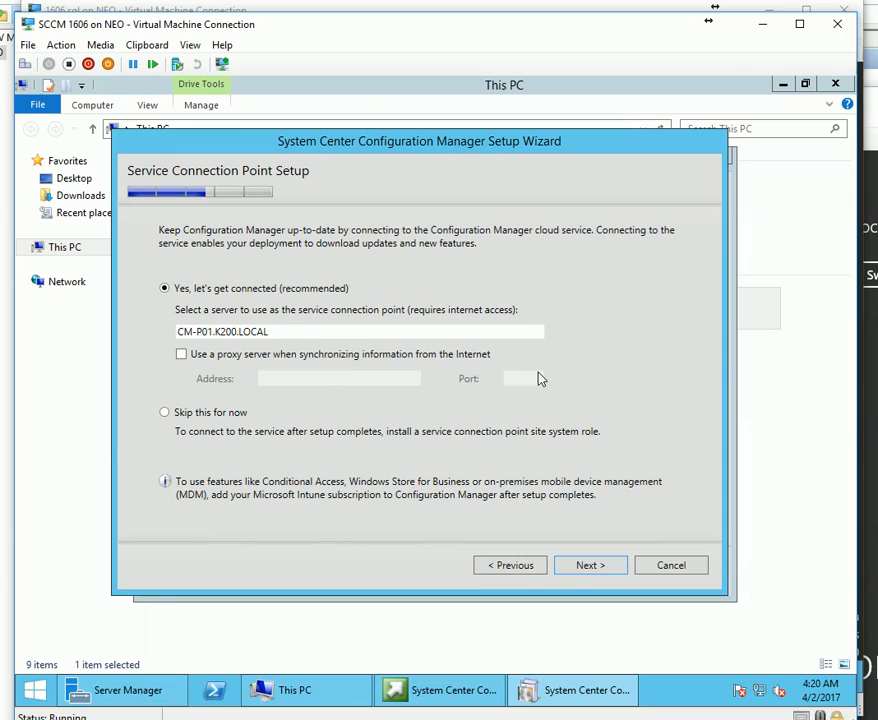
pyautogui.click(592, 568)
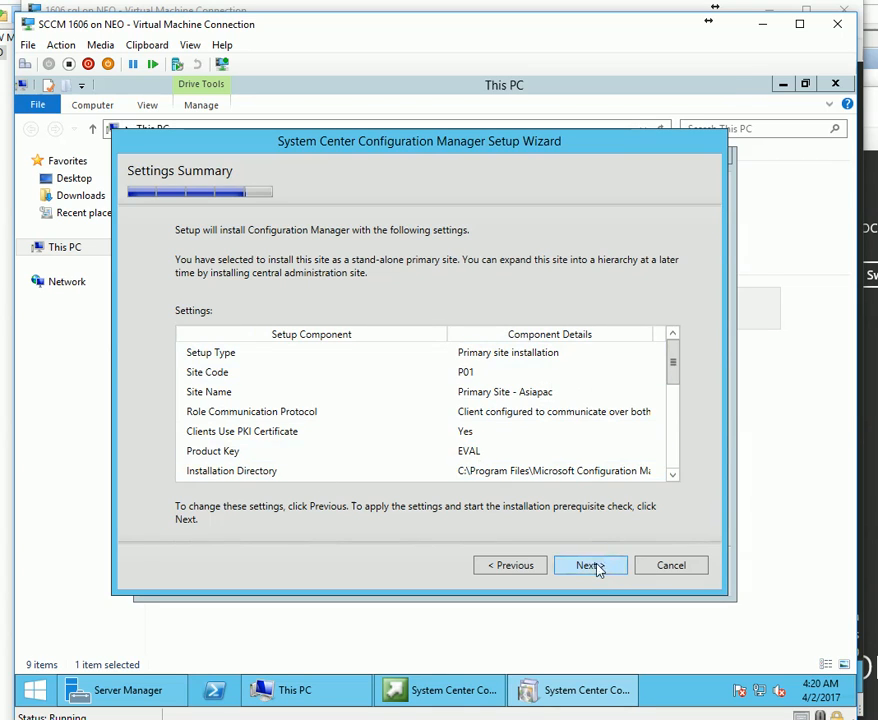
pyautogui.click(592, 566)
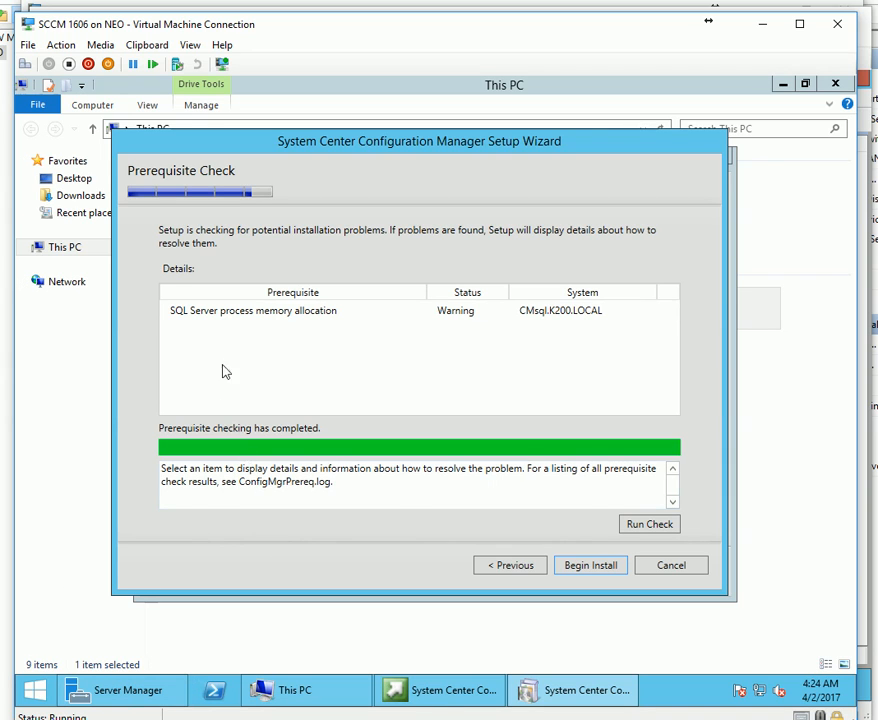
# Review the SQL Server memory warning, begin the installation, and bring This PC forward.
pyautogui.click(218, 316)
pyautogui.click(507, 497)
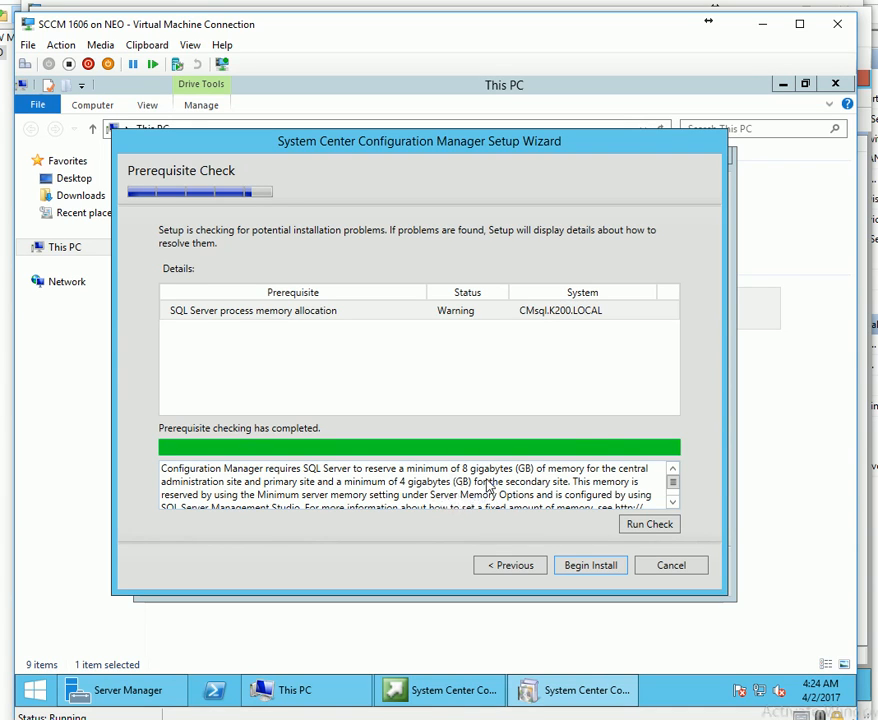
pyautogui.click(585, 566)
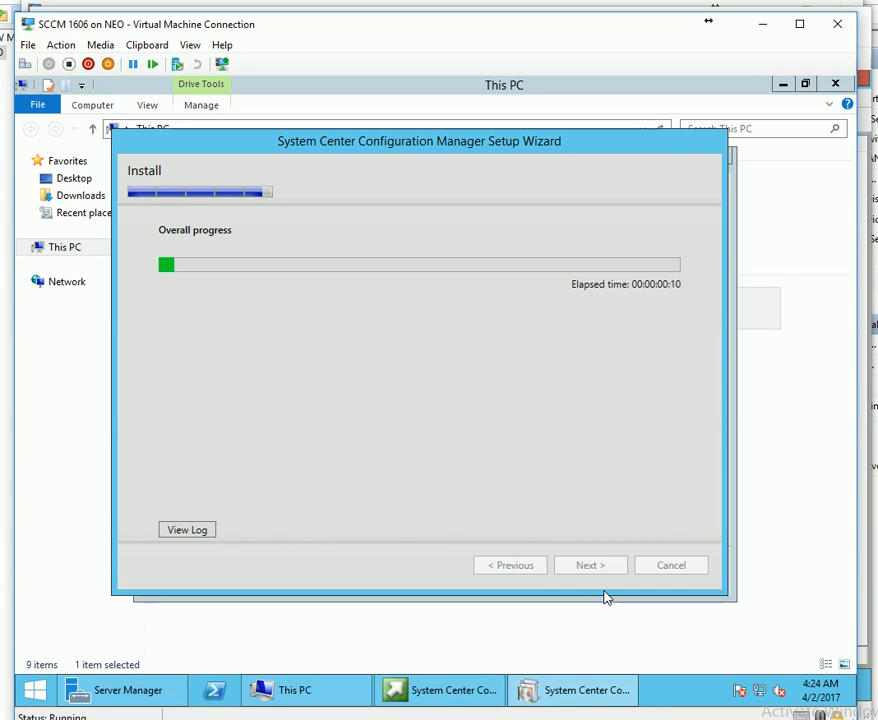
pyautogui.click(300, 690)
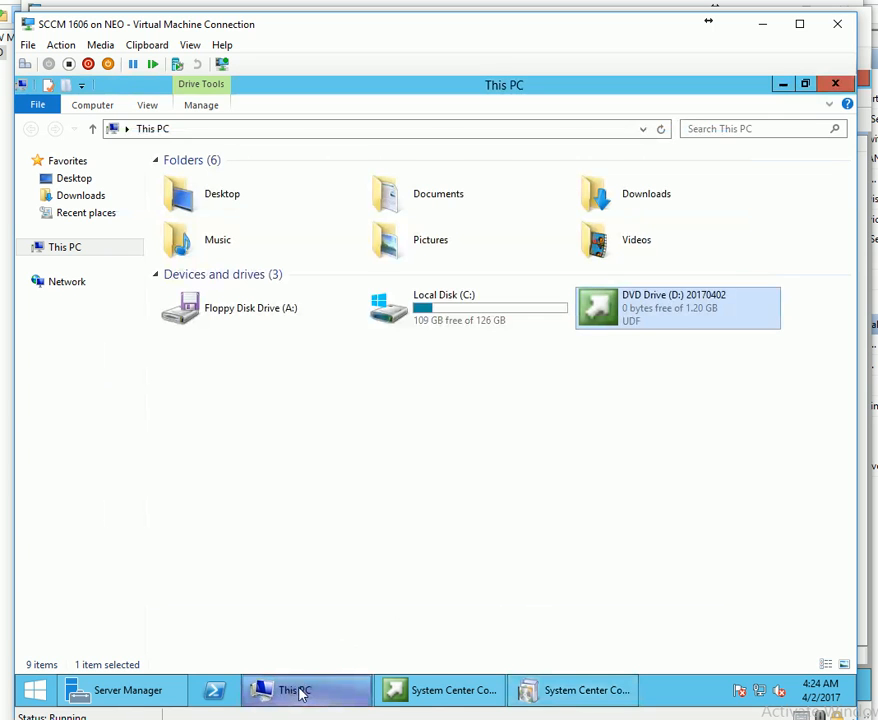
# Open the SCCM VM's Local Disk (C:), then review ExtADSch.txt on the domain controller.
pyautogui.click(449, 342)
pyautogui.doubleClick(472, 323)
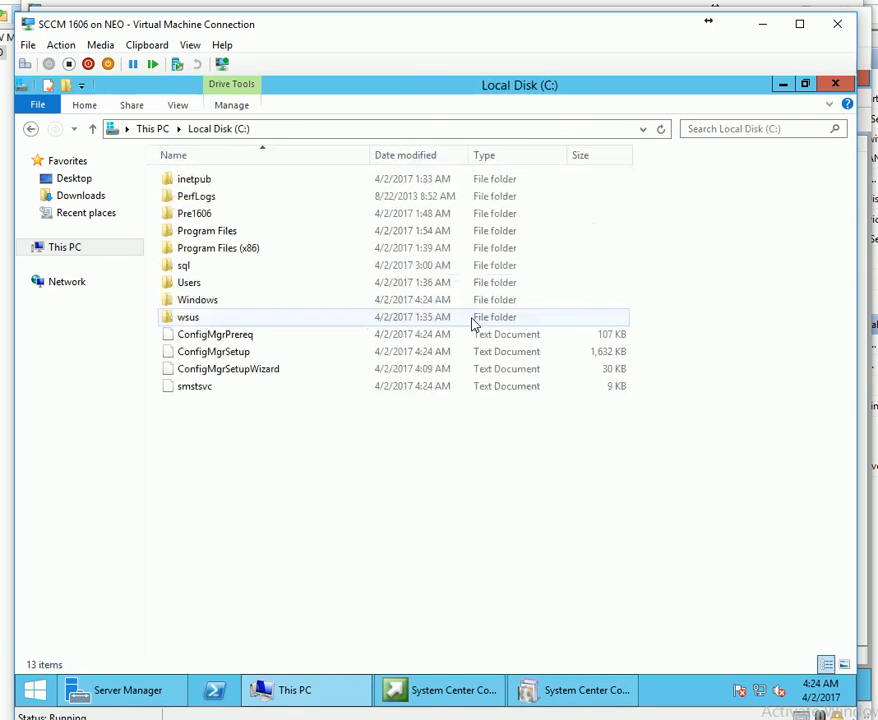
pyautogui.moveTo(376, 529); pyautogui.dragTo(247, 335)
pyautogui.click(336, 545)
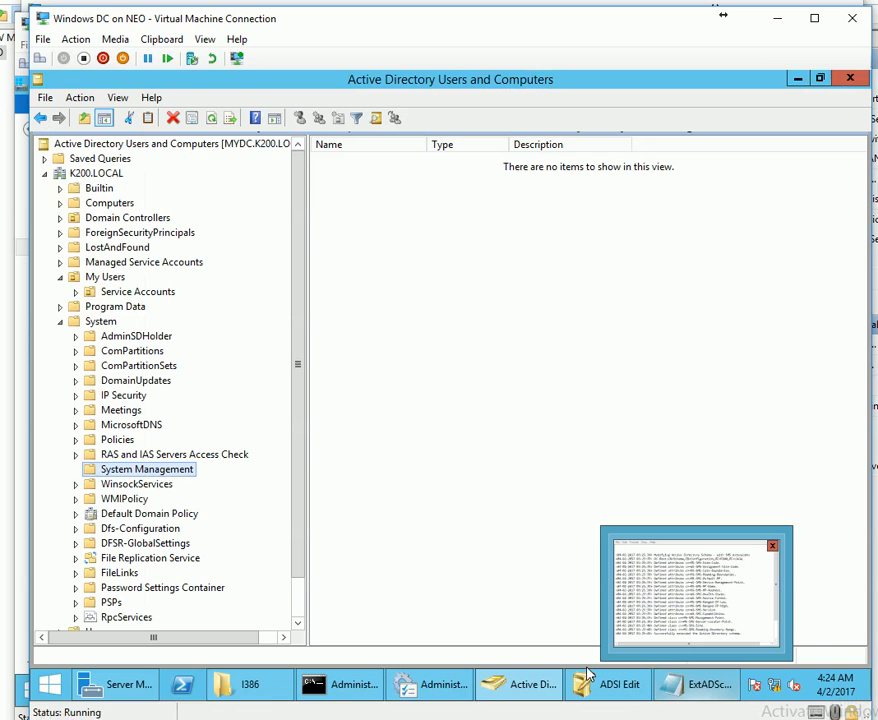
pyautogui.click(240, 684)
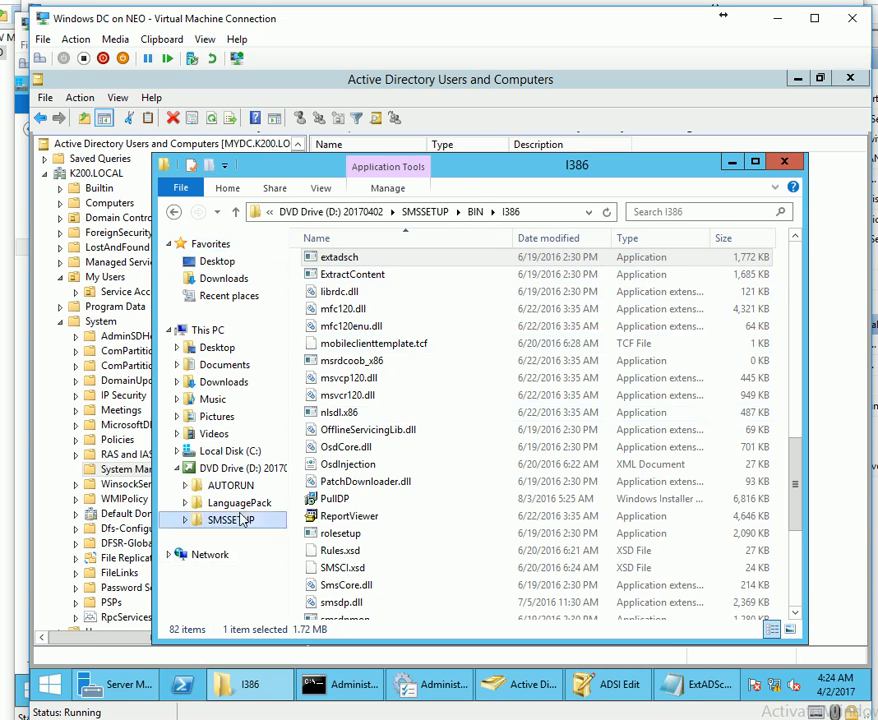
pyautogui.click(227, 455)
pyautogui.doubleClick(341, 350)
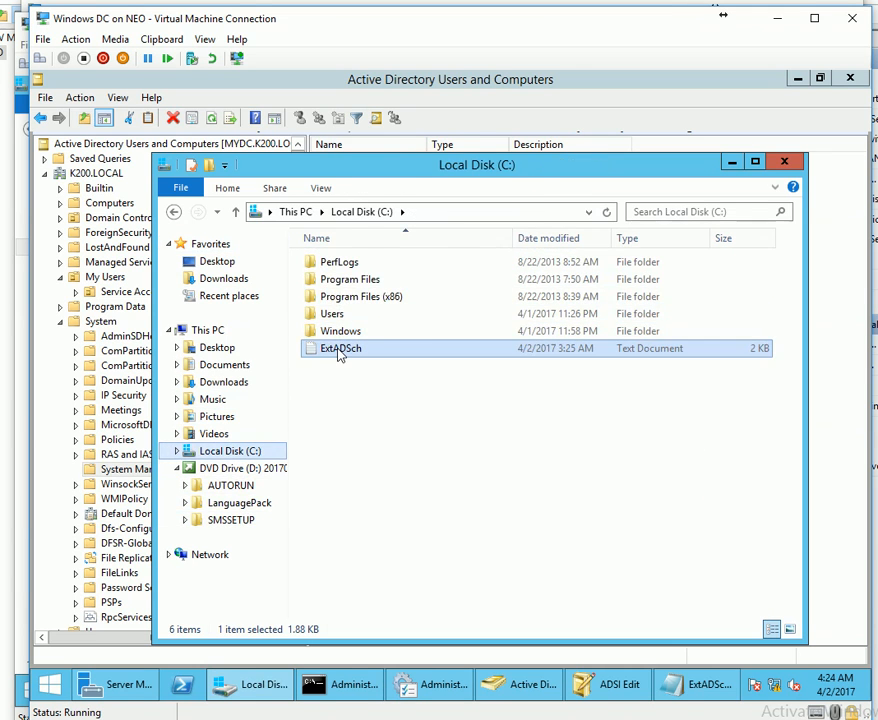
pyautogui.scroll(-2, 349, 340)
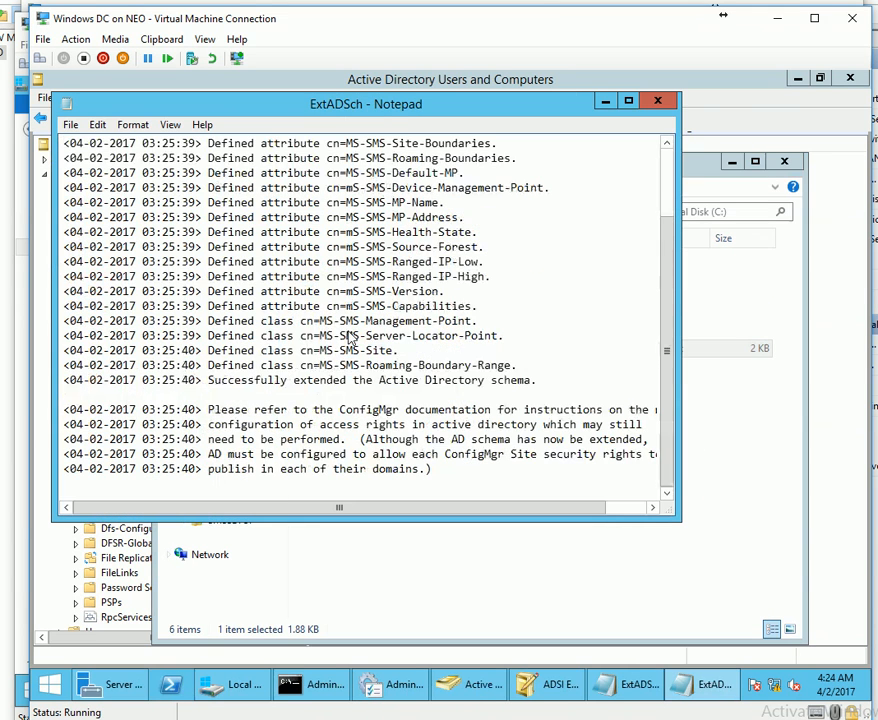
pyautogui.click(658, 101)
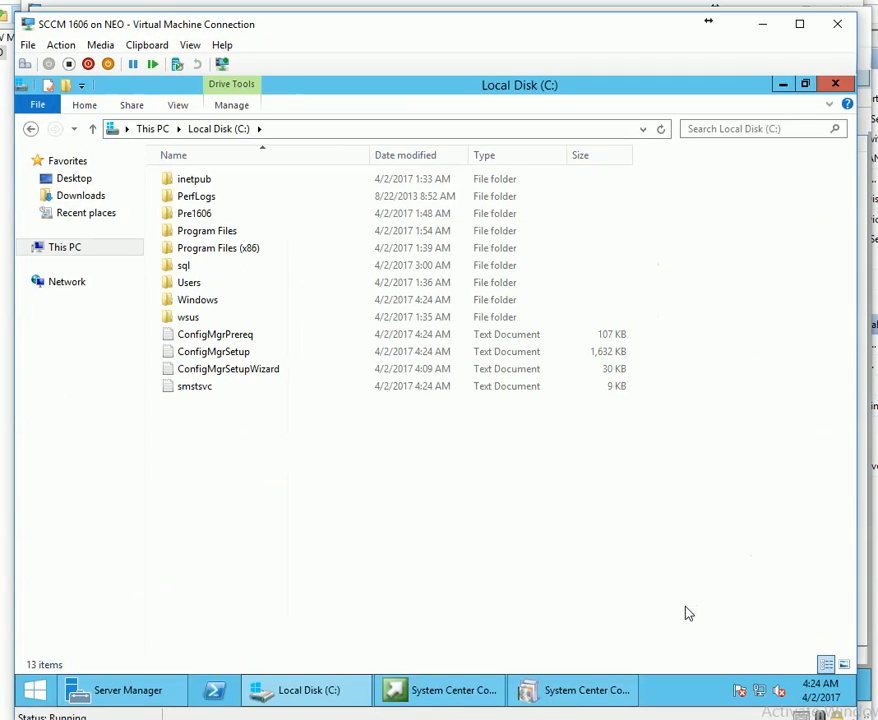
# Open ConfigMgrPrereq.log in Notepad on the SCCM VM to read the prerequisite checking start.
pyautogui.moveTo(347, 500); pyautogui.dragTo(229, 337)
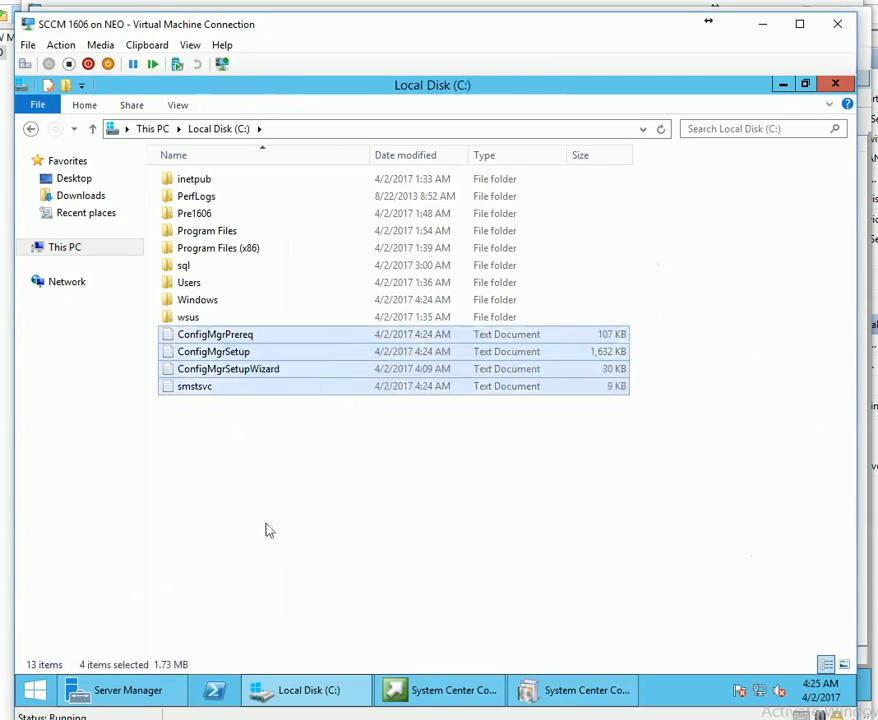
pyautogui.click(281, 549)
pyautogui.click(210, 352)
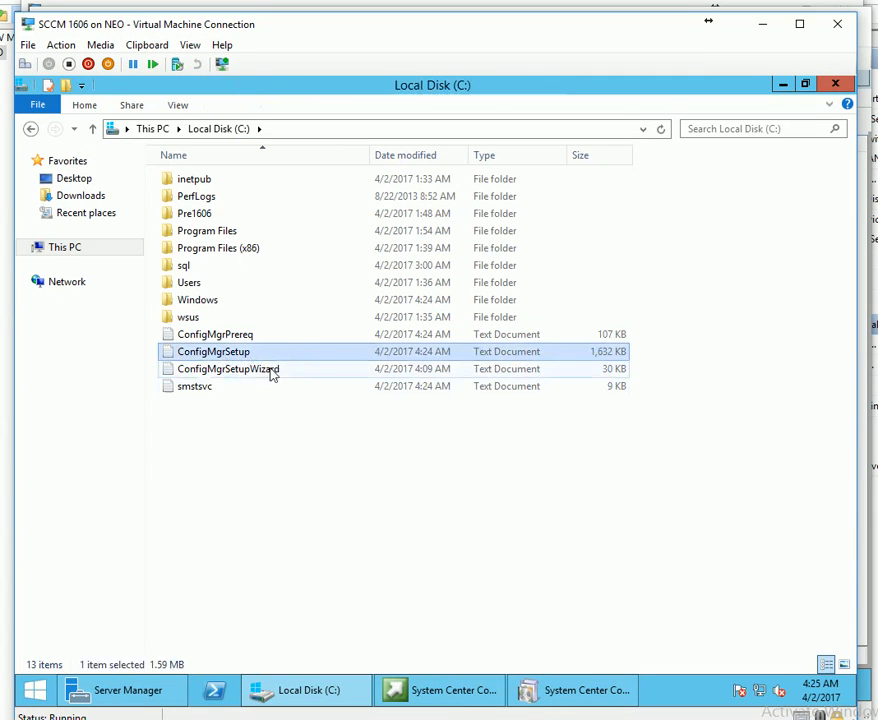
pyautogui.doubleClick(232, 336)
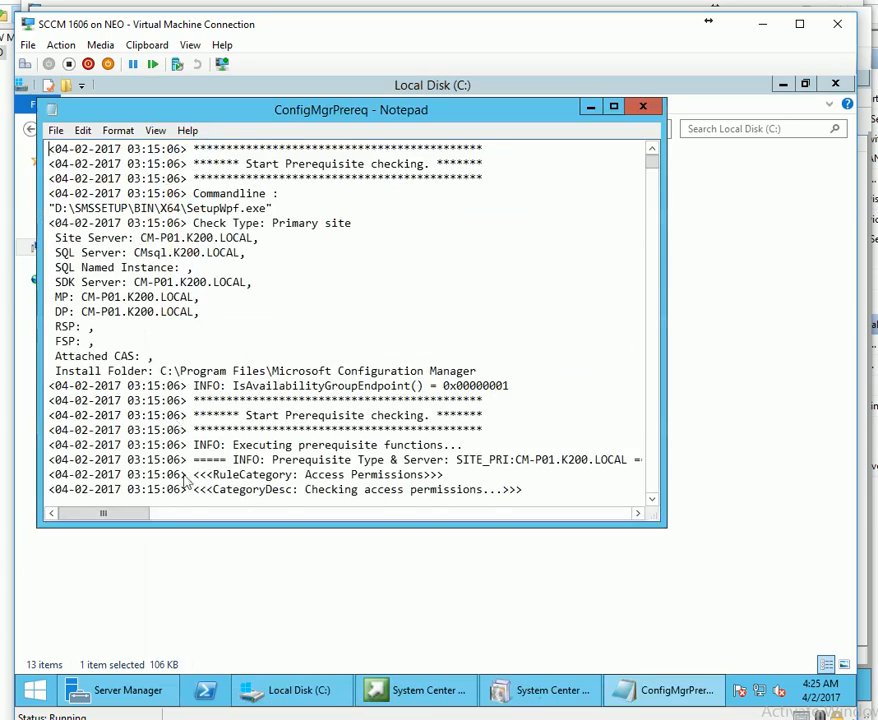
pyautogui.scroll(-15, 185, 483)
pyautogui.click(643, 107)
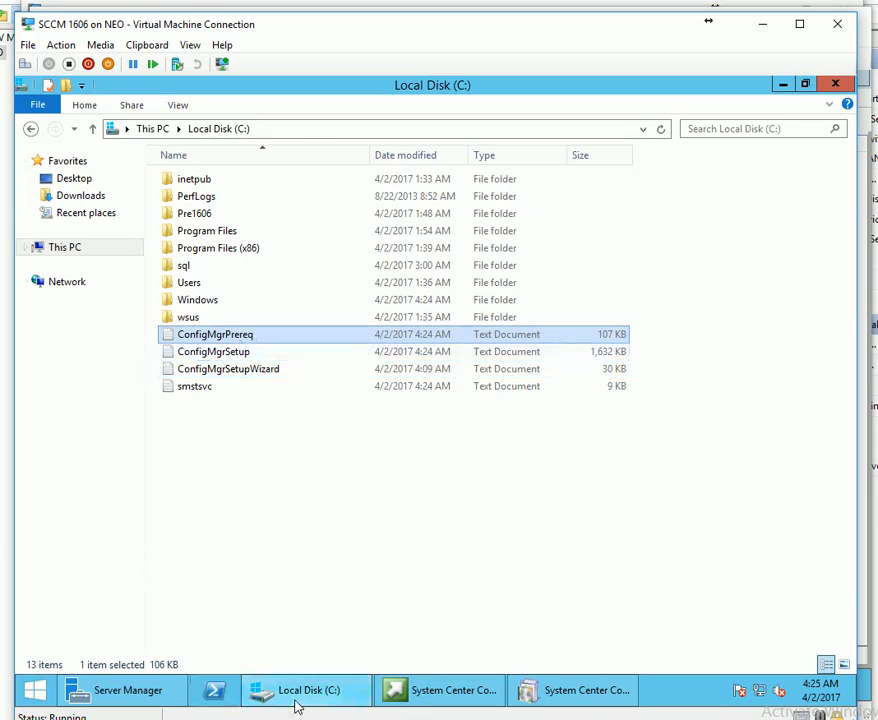
# Launch CMTrace from the DVD drive's SMSSETUP\TOOLS folder, dismiss its default viewer prompt, and close it.
pyautogui.click(143, 131)
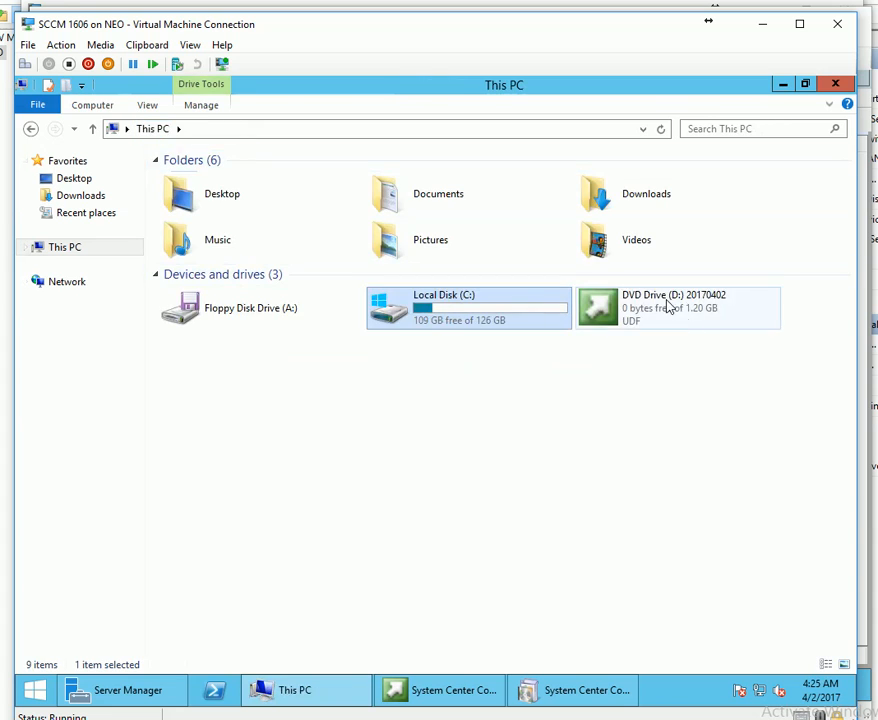
pyautogui.rightClick(613, 304)
pyautogui.click(688, 348)
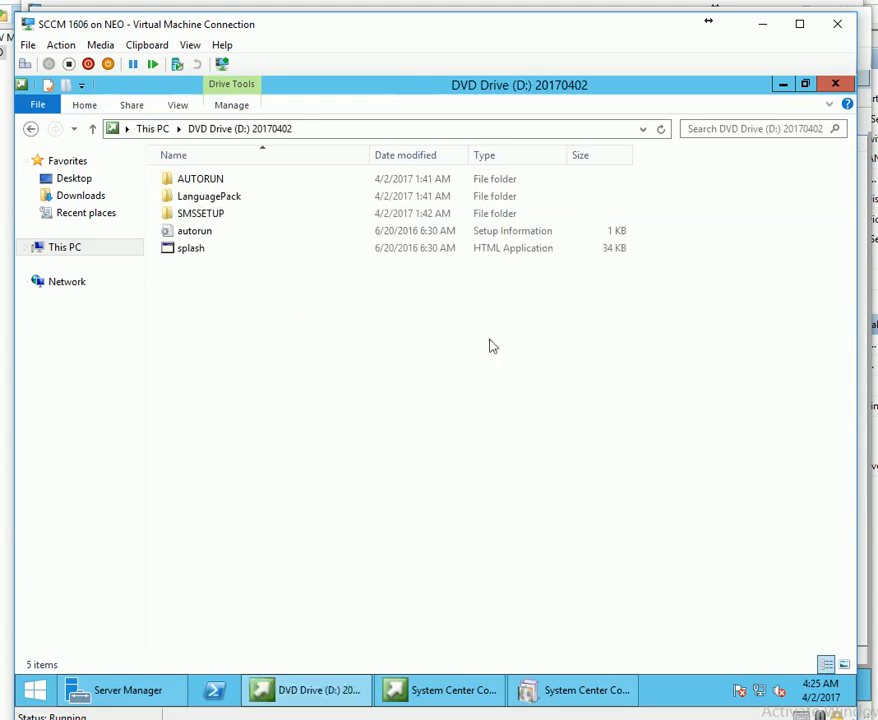
pyautogui.doubleClick(212, 214)
pyautogui.doubleClick(194, 351)
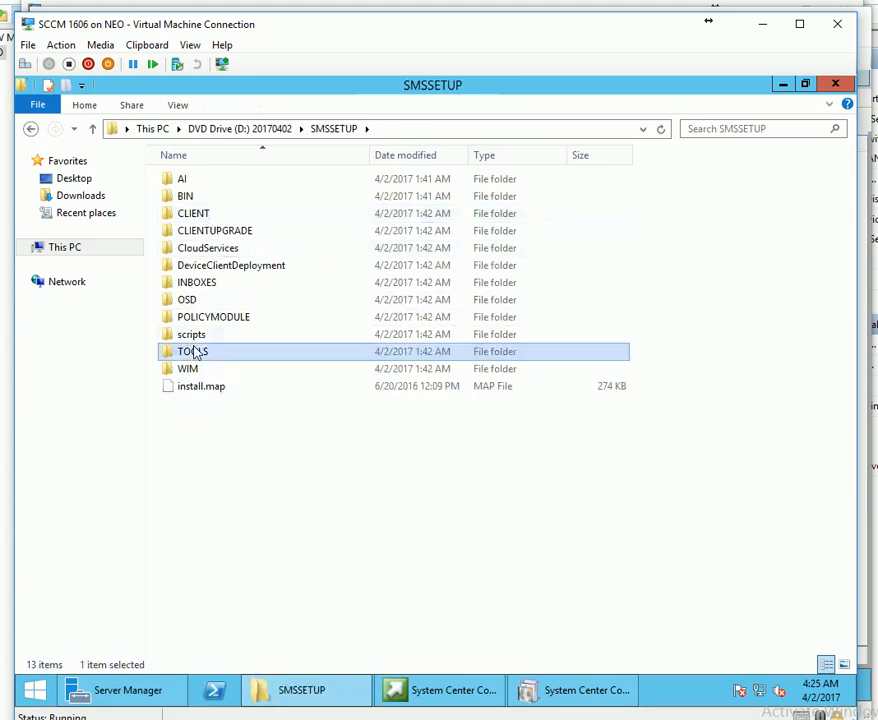
pyautogui.doubleClick(212, 254)
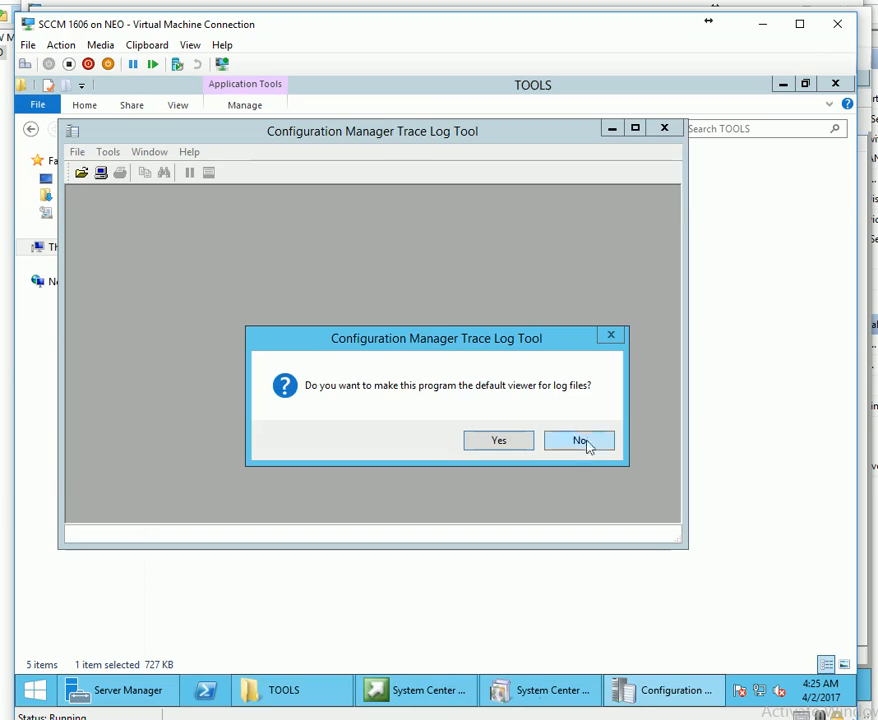
pyautogui.click(496, 443)
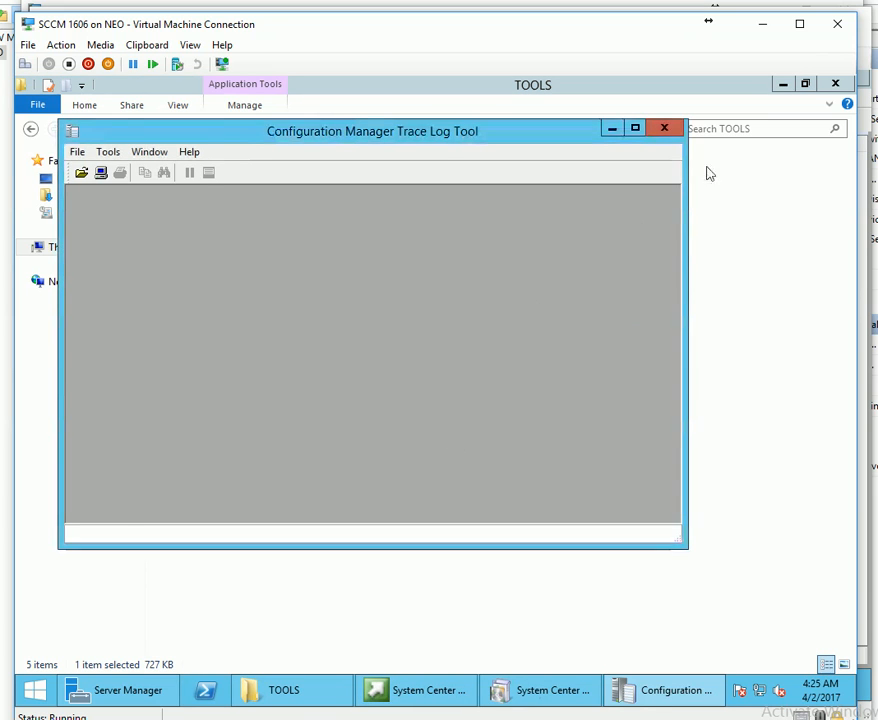
pyautogui.click(664, 131)
# Copy CMTrace to the Desktop, make it the default log viewer, and close the SCCM 1606 VM window.
pyautogui.rightClick(228, 254)
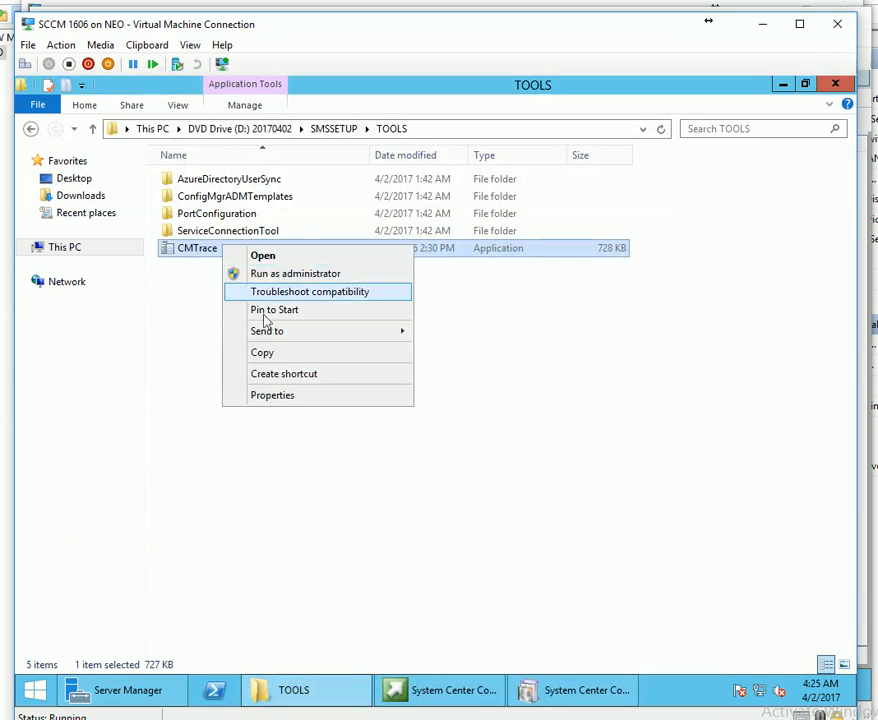
pyautogui.click(275, 353)
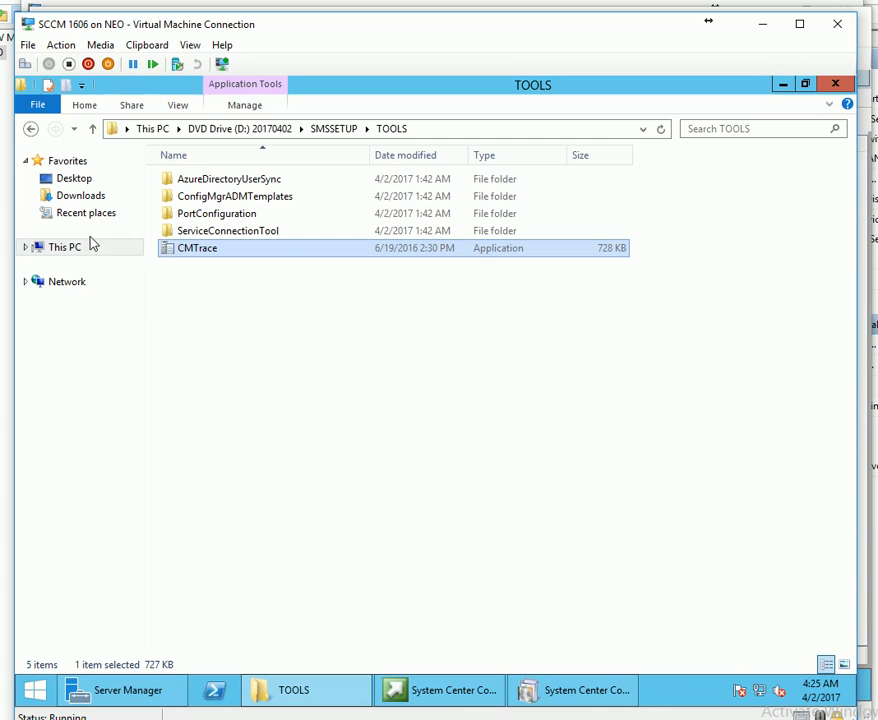
pyautogui.click(73, 180)
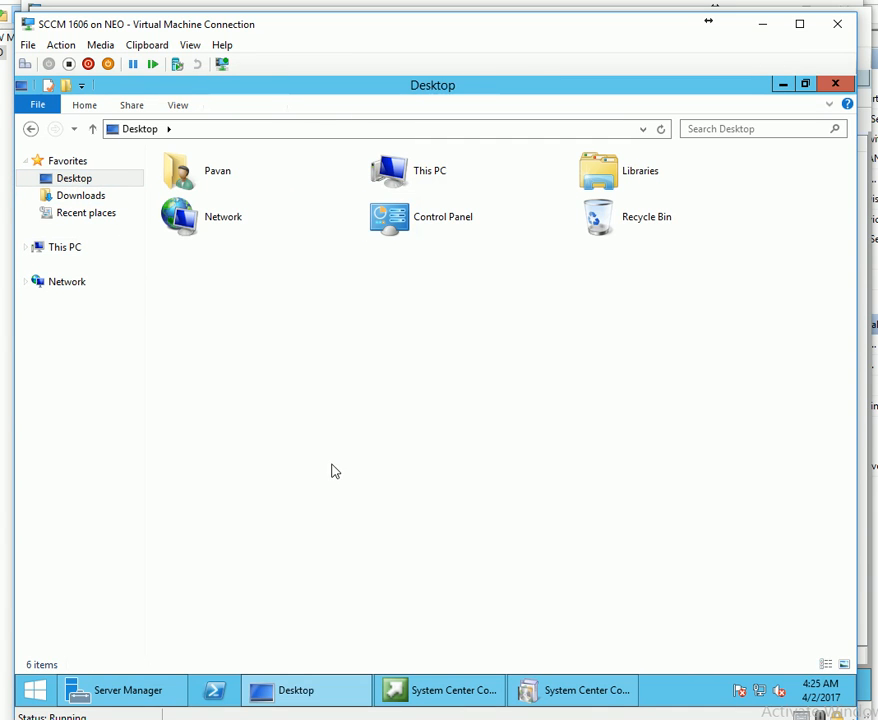
pyautogui.hotkey('ctrl', 'v')
pyautogui.doubleClick(235, 284)
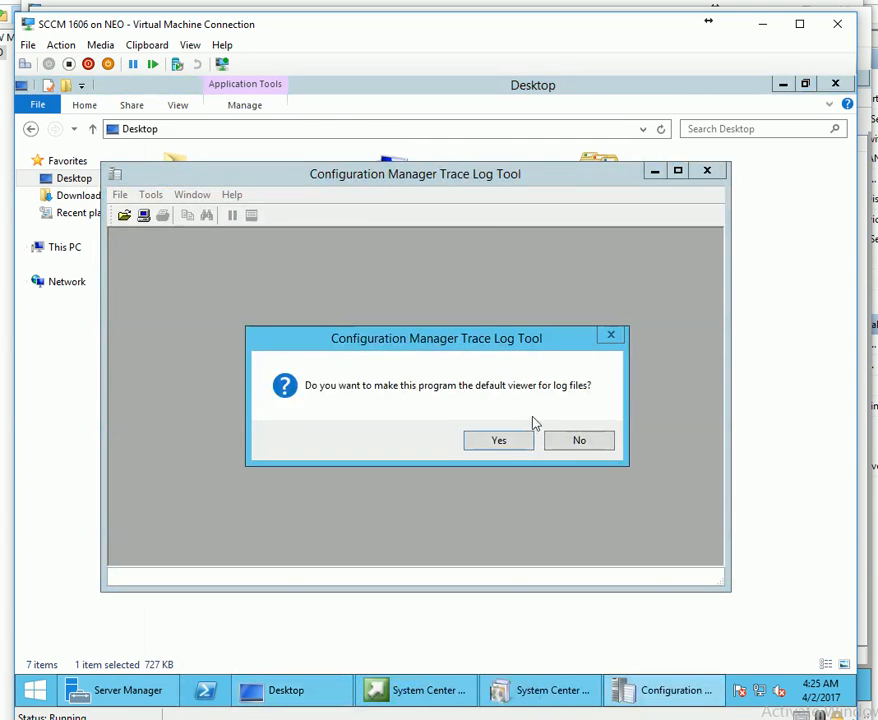
pyautogui.click(501, 442)
pyautogui.click(707, 171)
pyautogui.click(838, 24)
pyautogui.click(431, 565)
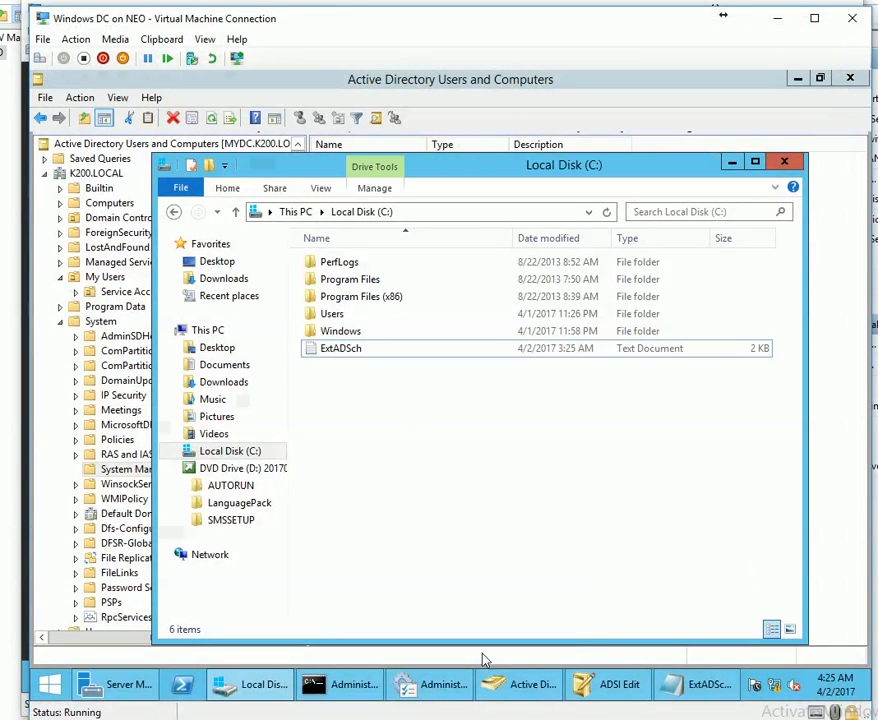
# Reconnect to the SCCM 1606 virtual machine from Hyper-V Manager, accepting the 1280 by 1024 display size.
pyautogui.moveTo(507, 697)
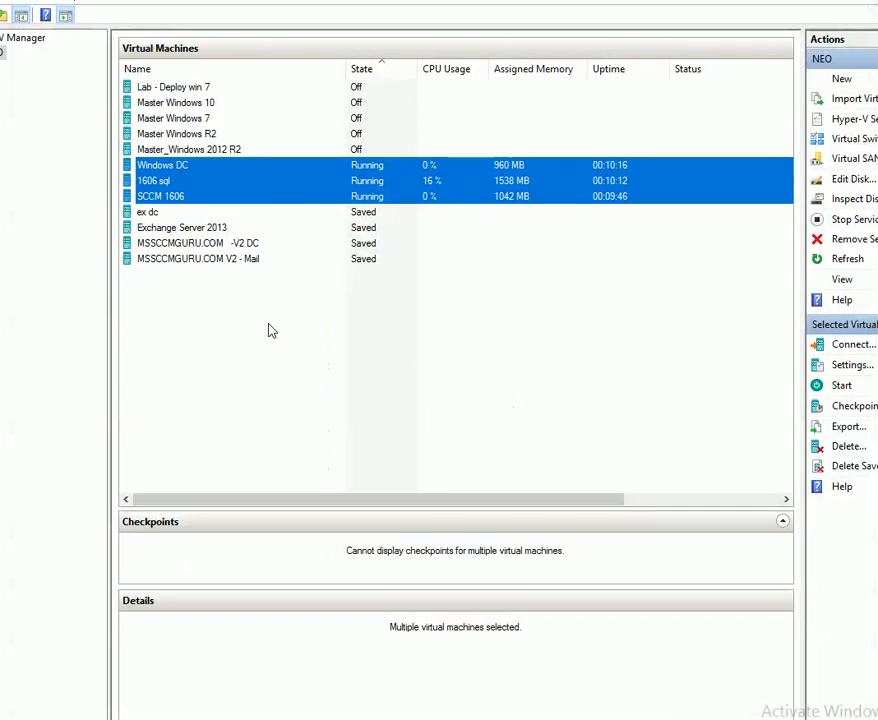
pyautogui.moveTo(268, 322); pyautogui.dragTo(325, 440)
pyautogui.rightClick(306, 404)
pyautogui.click(249, 358)
pyautogui.click(178, 182)
pyautogui.click(180, 166)
pyautogui.click(180, 197)
pyautogui.rightClick(182, 198)
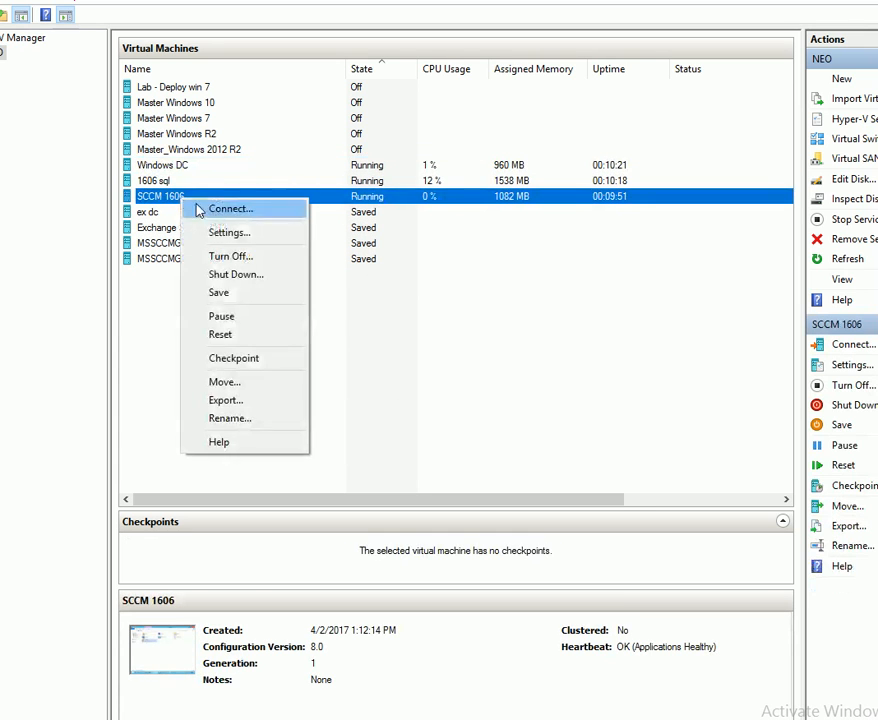
pyautogui.click(219, 209)
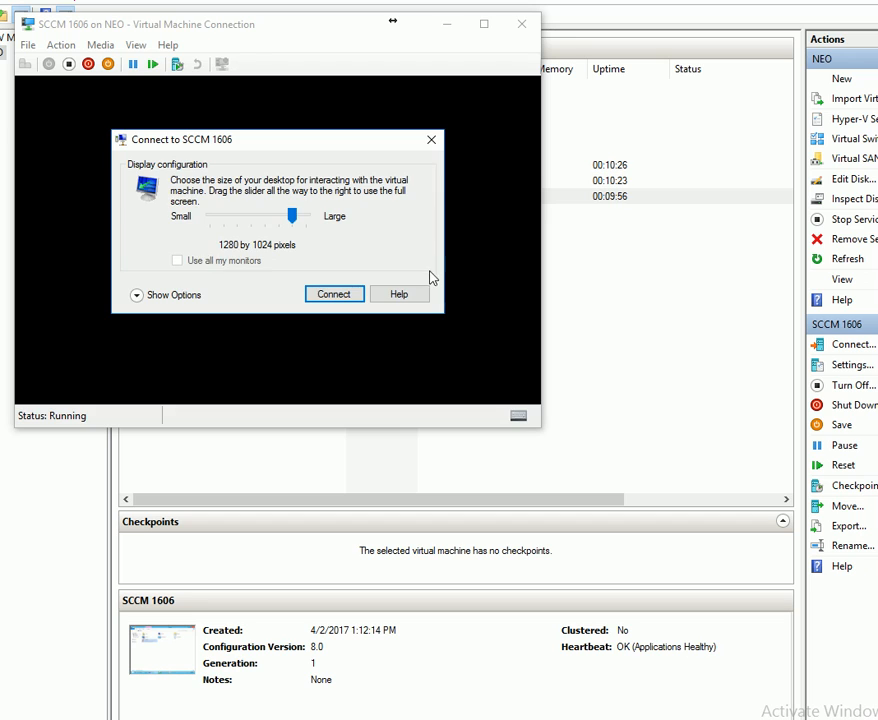
pyautogui.press('Return')
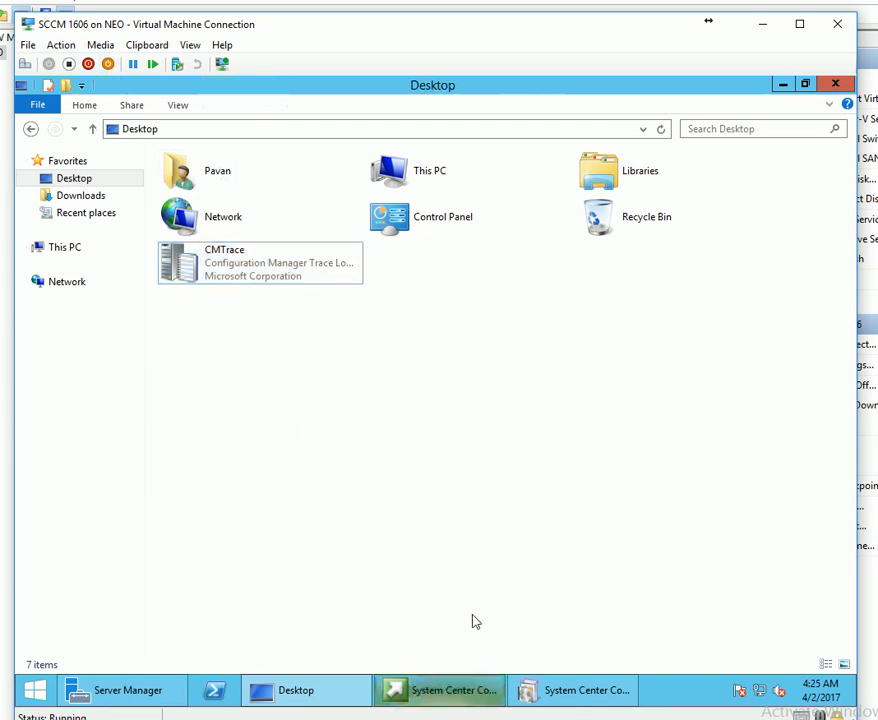
# Review ConfigMgrPrereq.log from Local Disk (C:) in the Trace Log Tool, then open ConfigMgrSetup.log.
pyautogui.click(333, 700)
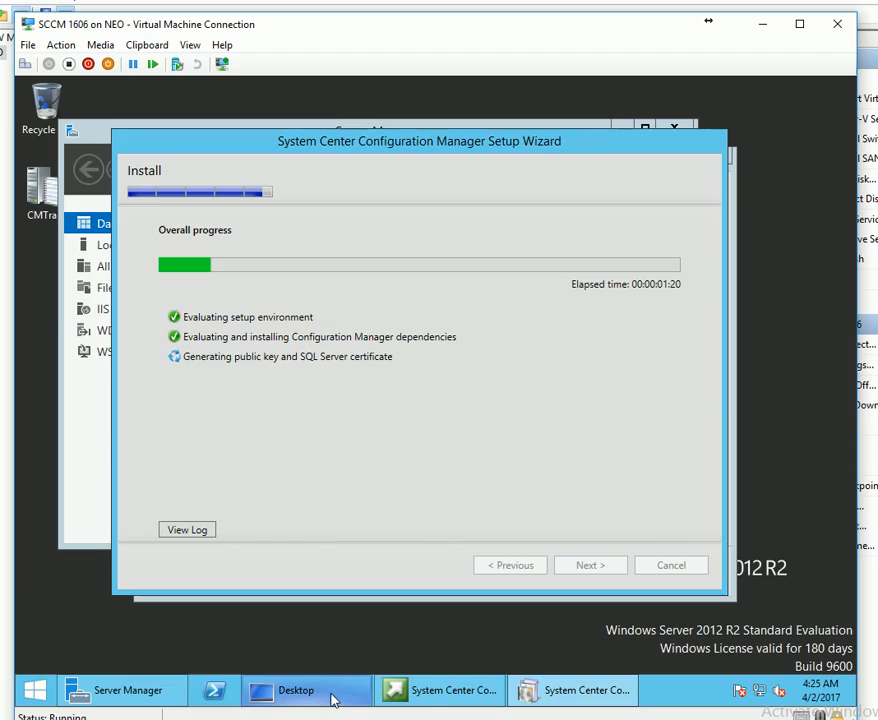
pyautogui.click(333, 700)
pyautogui.doubleClick(399, 190)
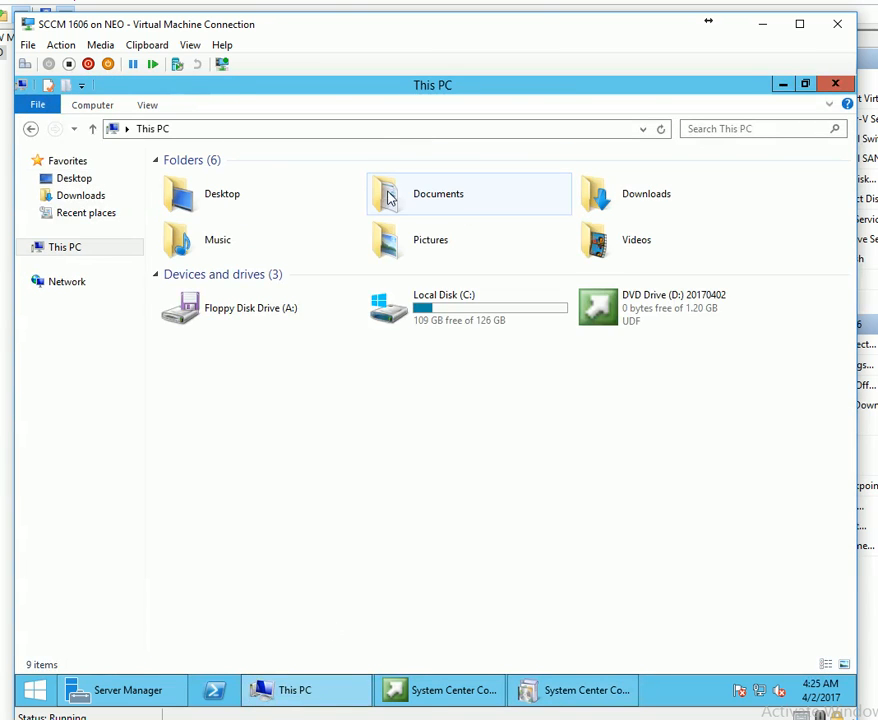
pyautogui.doubleClick(417, 309)
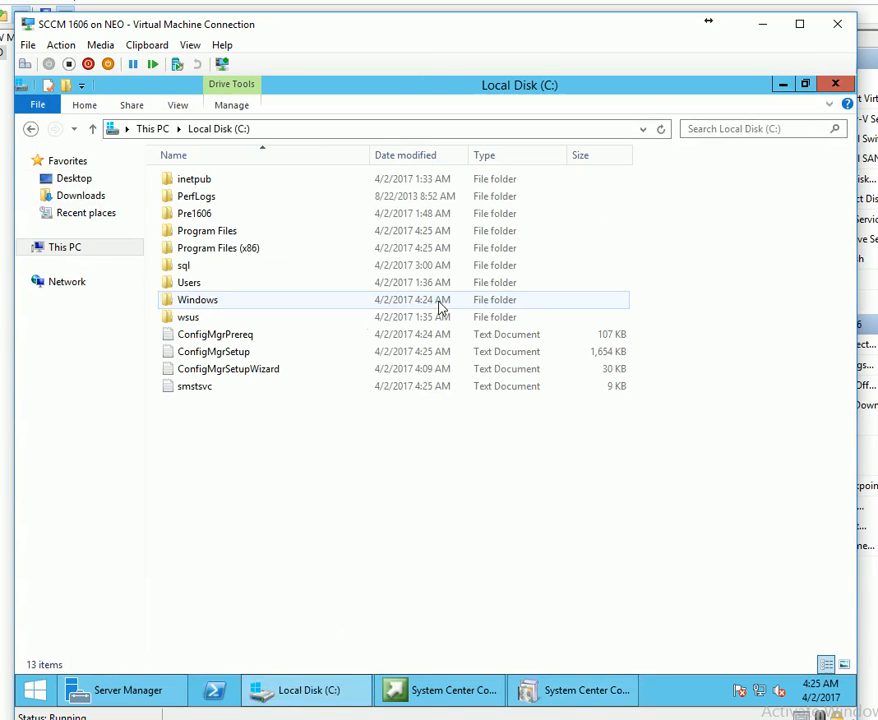
pyautogui.doubleClick(219, 336)
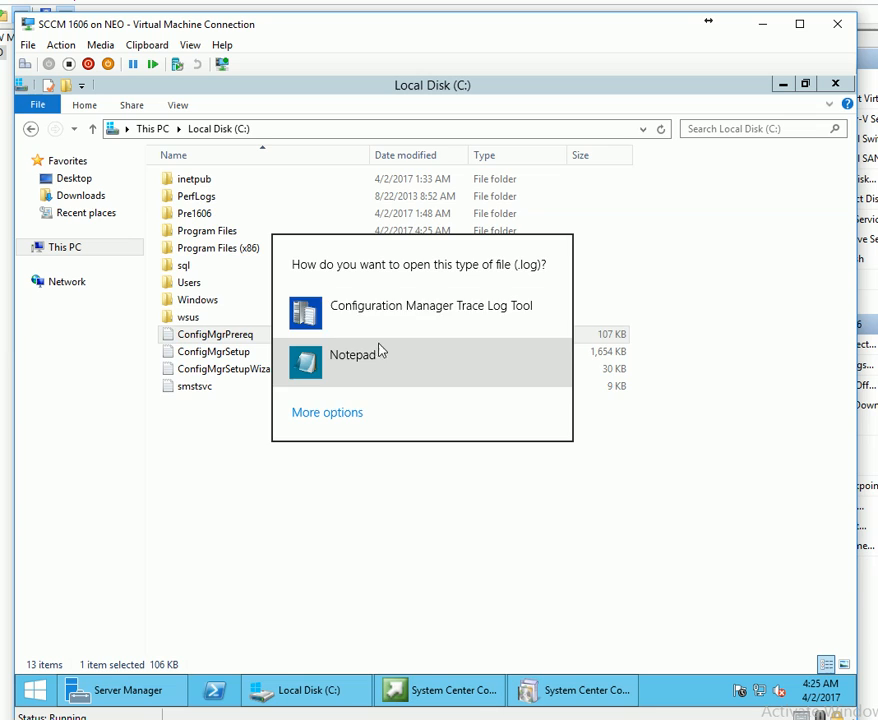
pyautogui.click(370, 318)
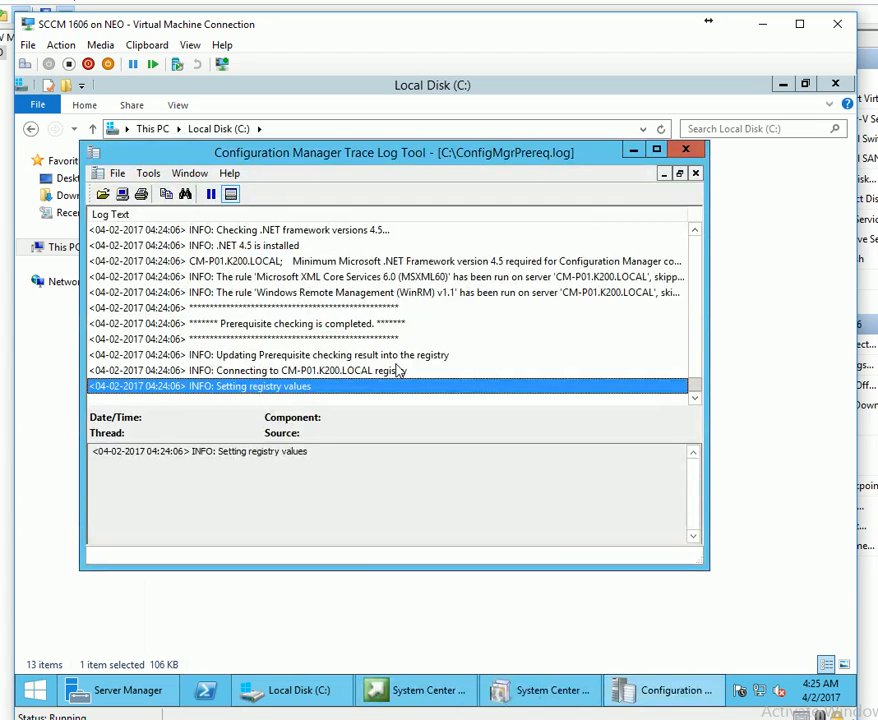
pyautogui.click(688, 150)
pyautogui.doubleClick(214, 352)
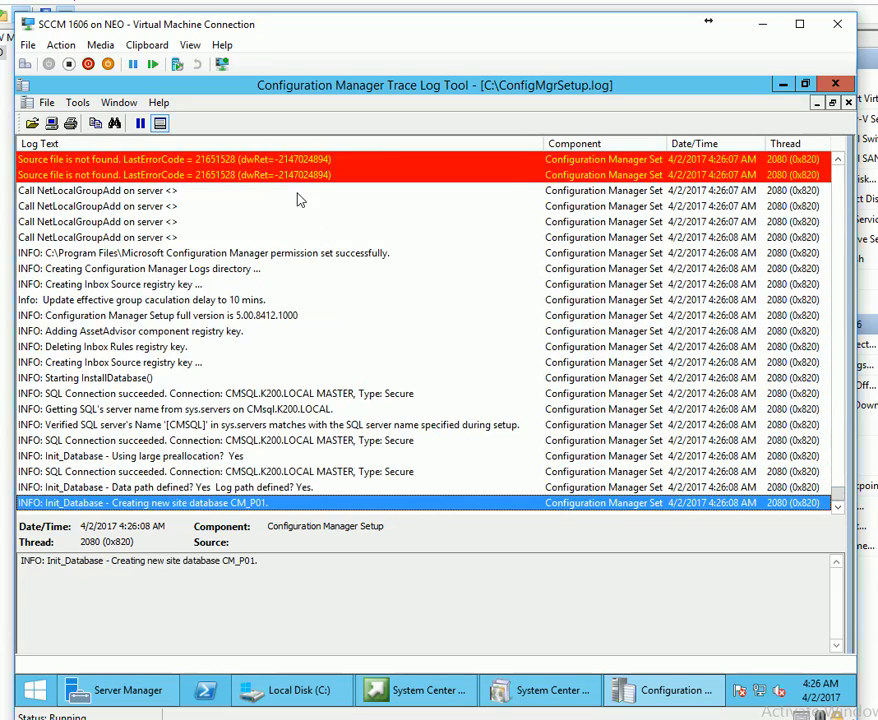
# Inspect ConfigMgrSetup.log errors like 'Source file is not found' and 'ConnectServer failed', then check the Setup Wizard's progress.
pyautogui.press('pageup')
pyautogui.scroll(7, 284, 343)
pyautogui.click(70, 425)
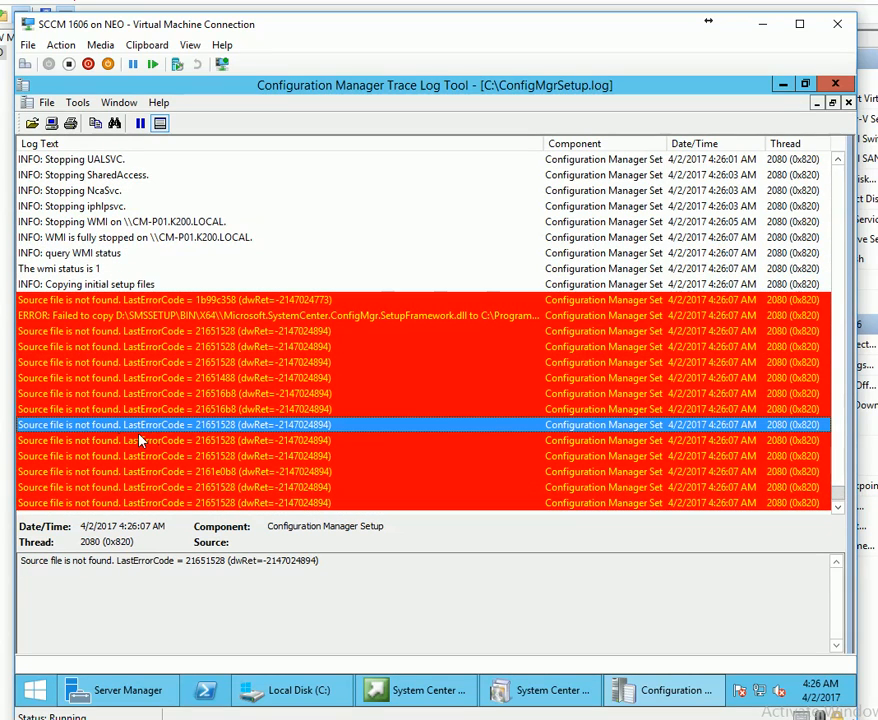
pyautogui.click(180, 299)
pyautogui.scroll(15, 243, 394)
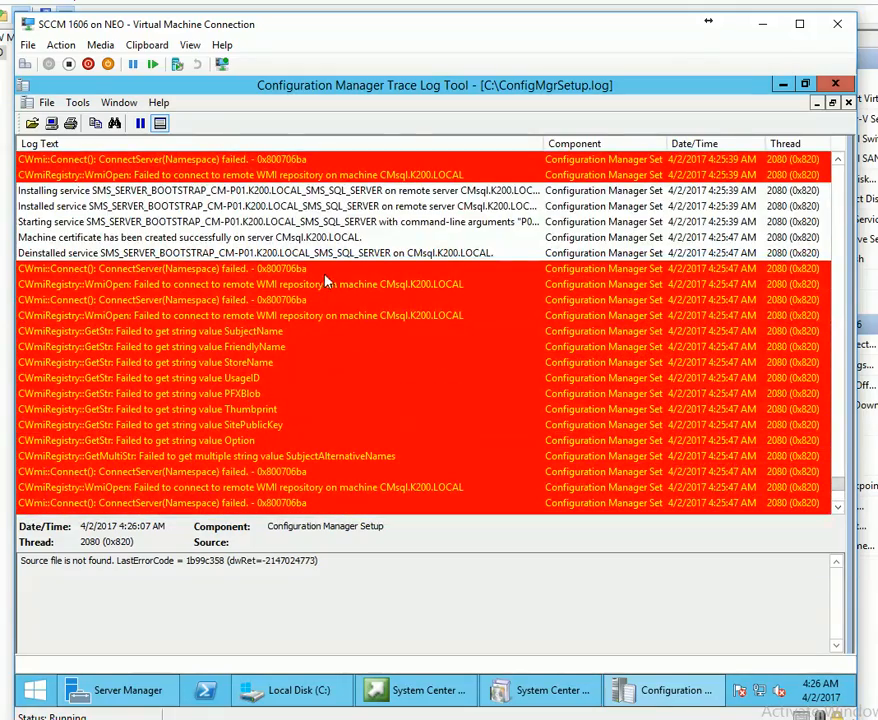
pyautogui.click(330, 269)
pyautogui.moveTo(837, 484); pyautogui.dragTo(805, 484)
pyautogui.click(521, 471)
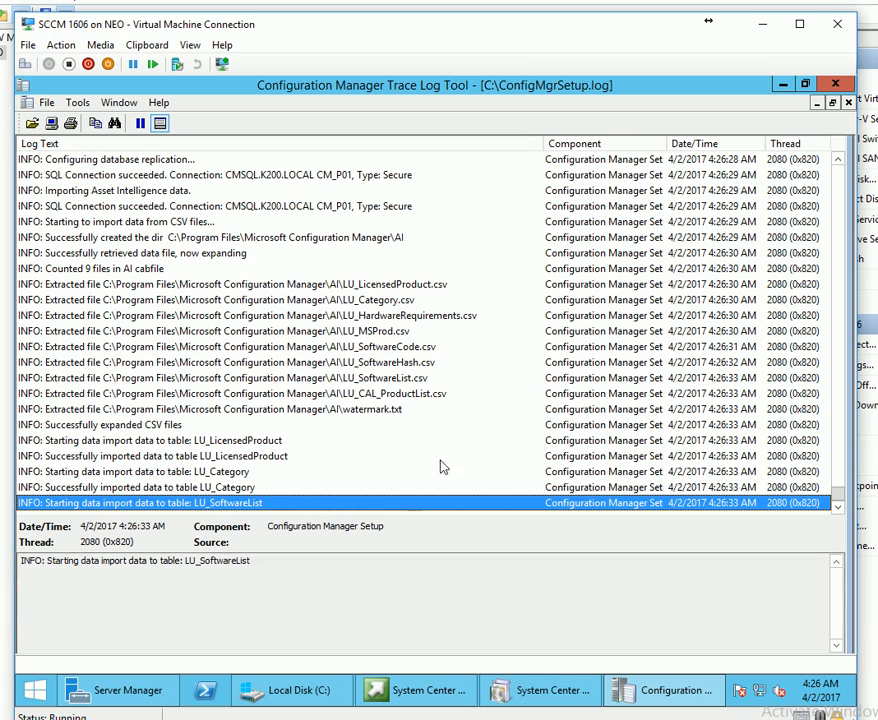
pyautogui.click(300, 456)
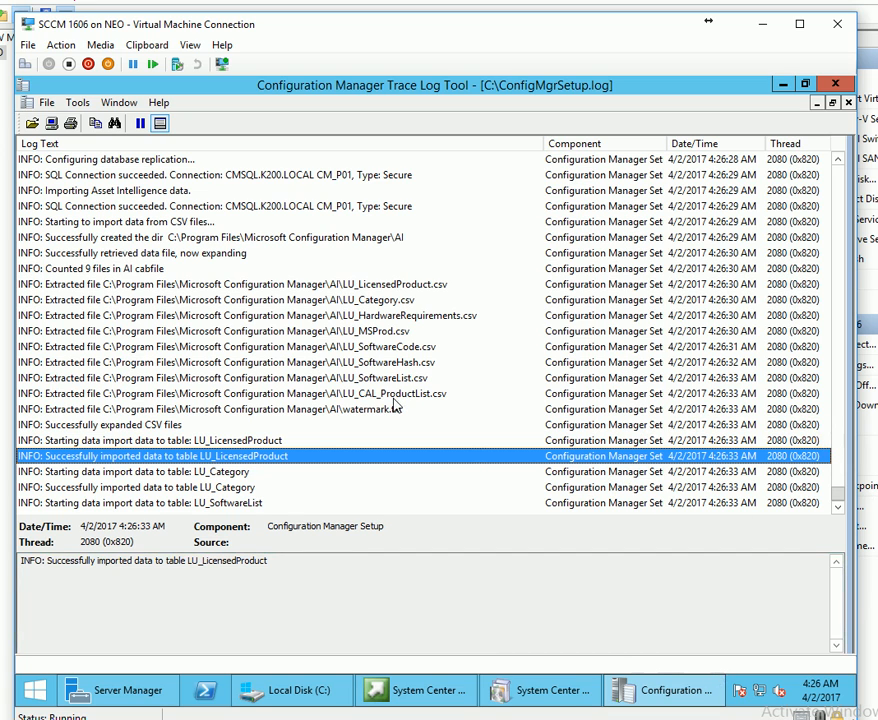
pyautogui.click(555, 697)
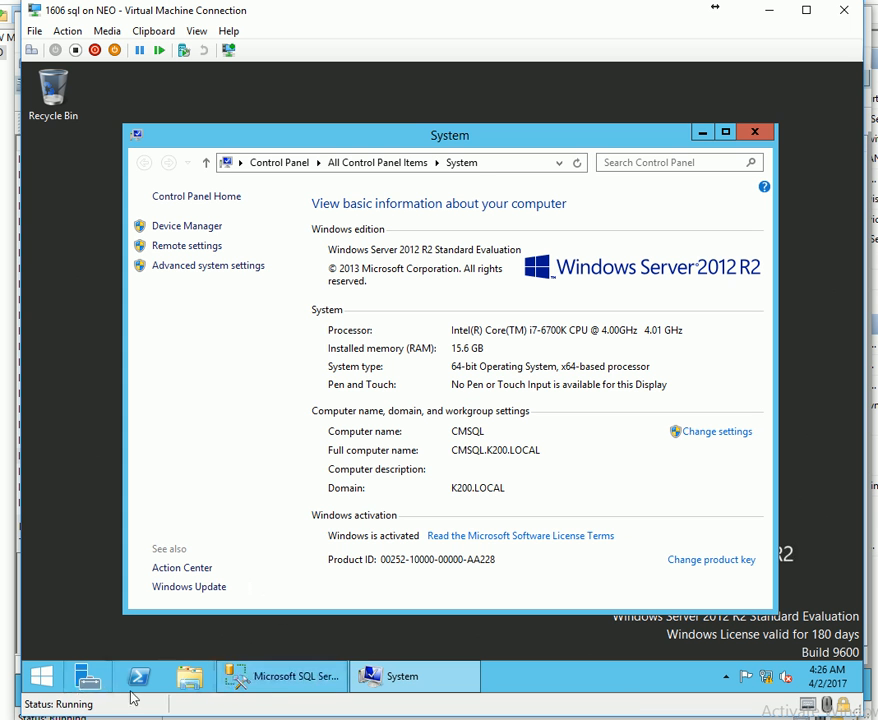
pyautogui.click(313, 679)
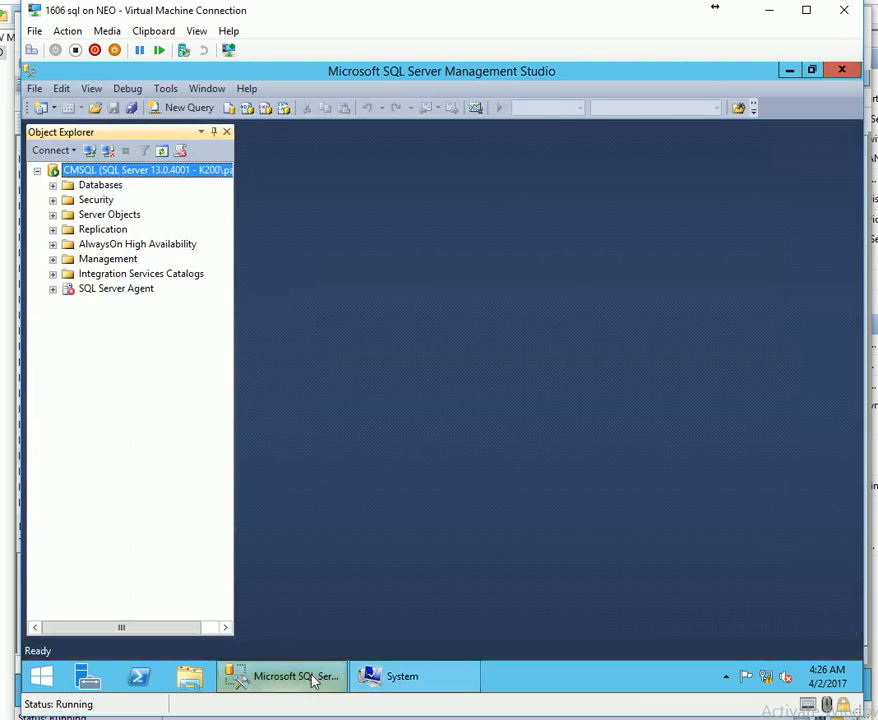
# Expand Databases and CM_P01 on CMSQL, browsing its Tables and Views such as dbo.vSMS_R_System.
pyautogui.click(53, 185)
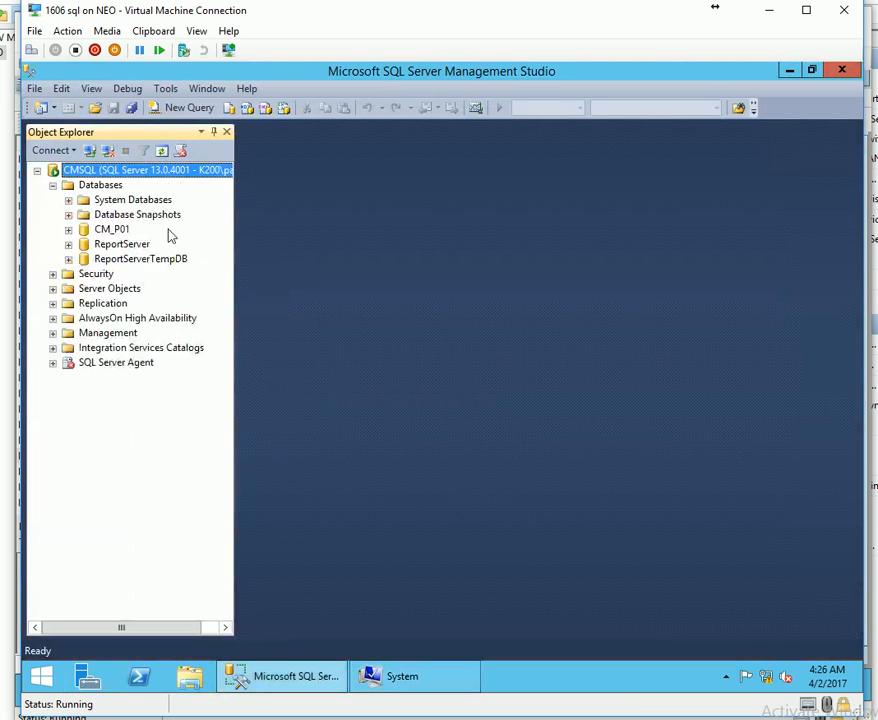
pyautogui.click(100, 231)
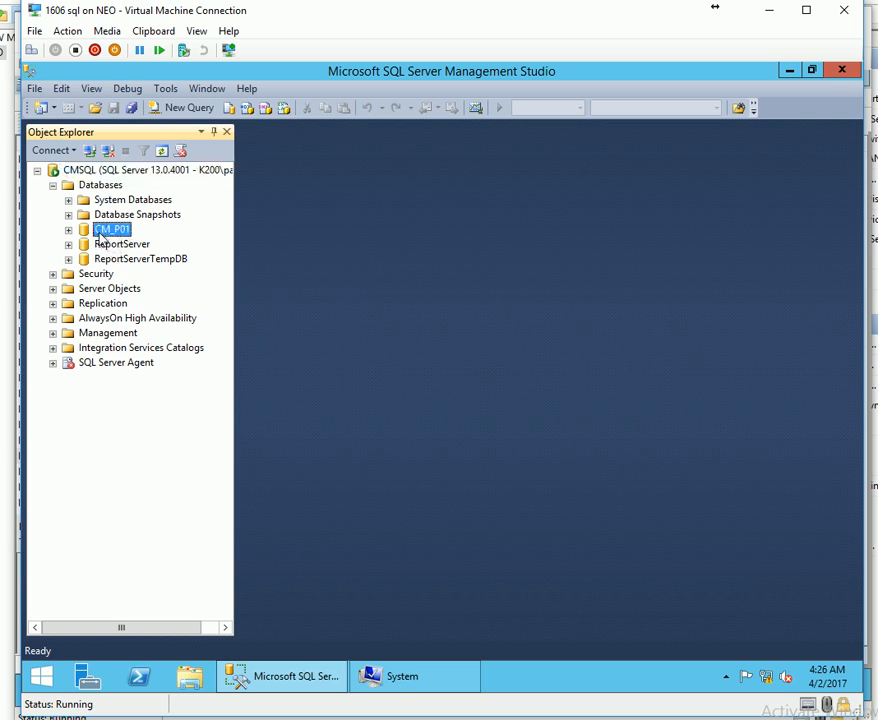
pyautogui.click(68, 230)
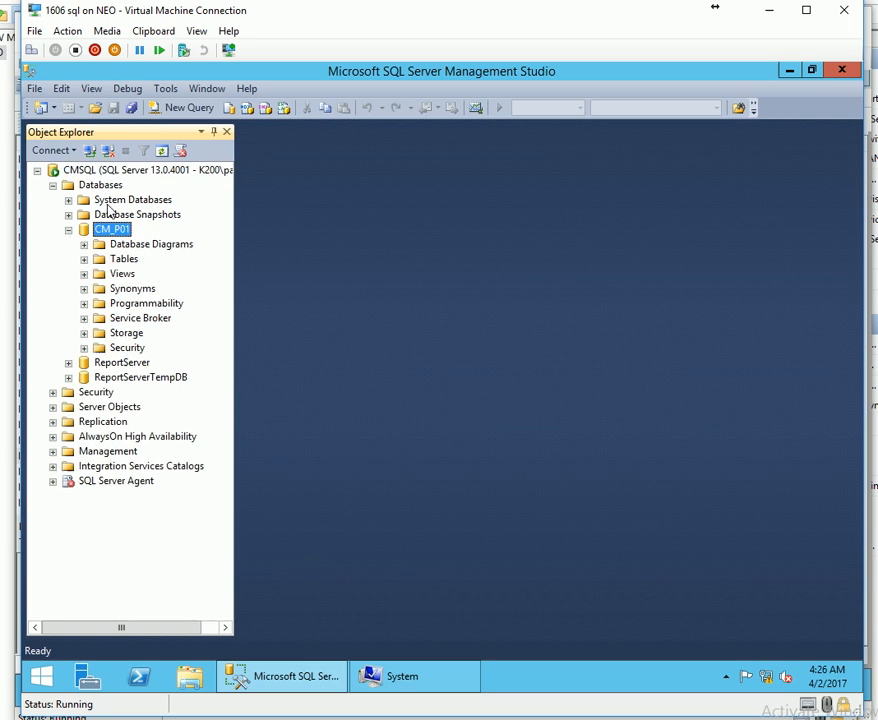
pyautogui.click(122, 274)
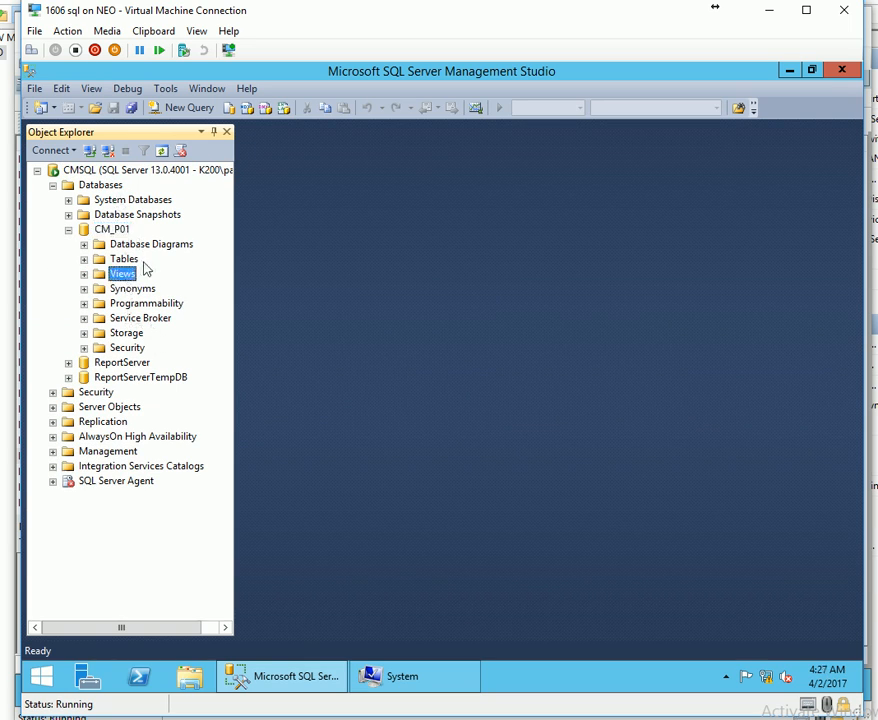
pyautogui.doubleClick(122, 259)
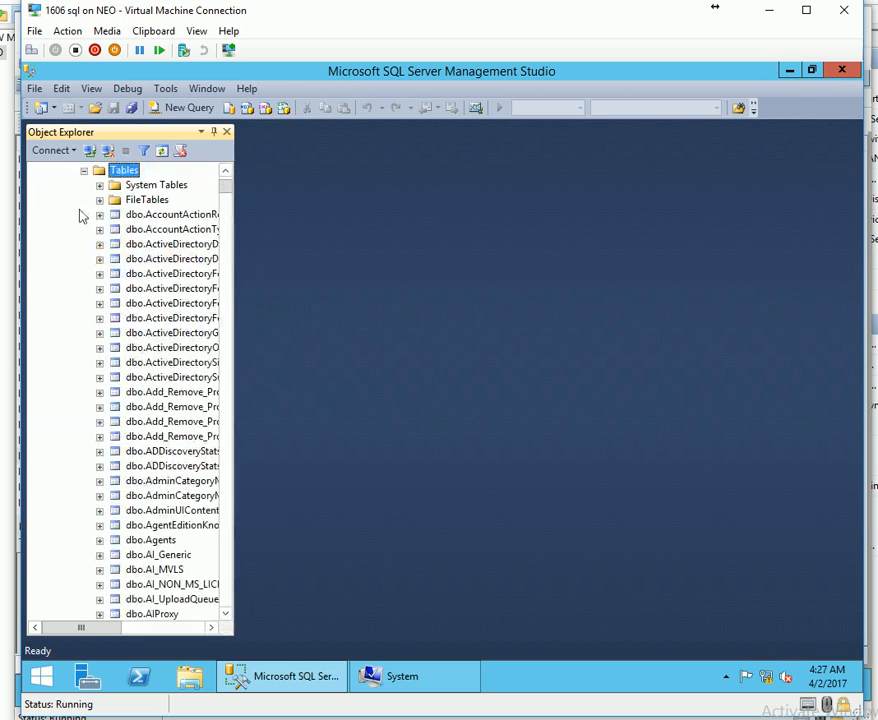
pyautogui.click(84, 171)
pyautogui.click(84, 275)
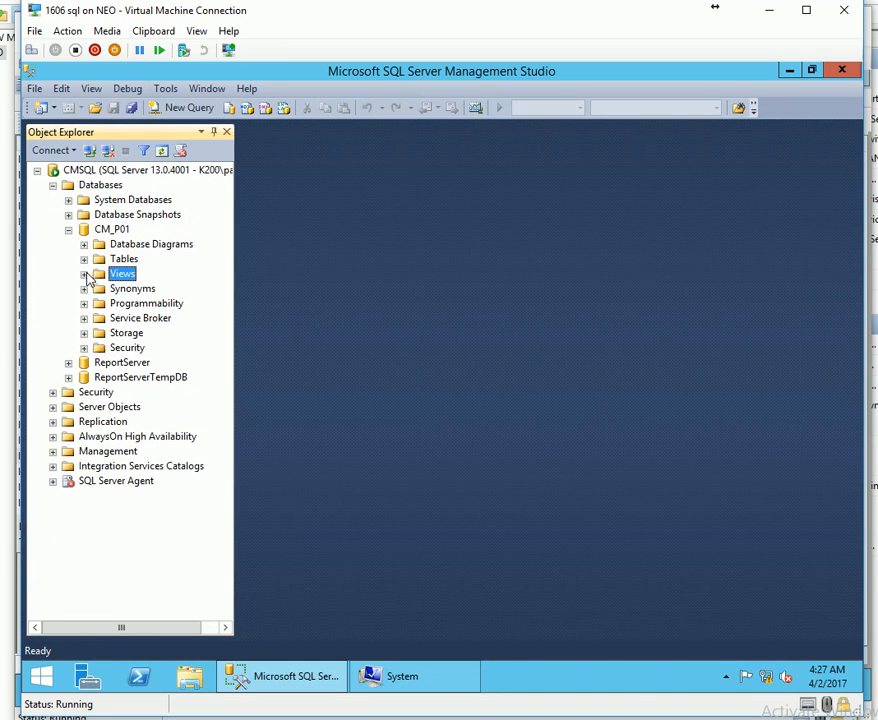
pyautogui.click(84, 274)
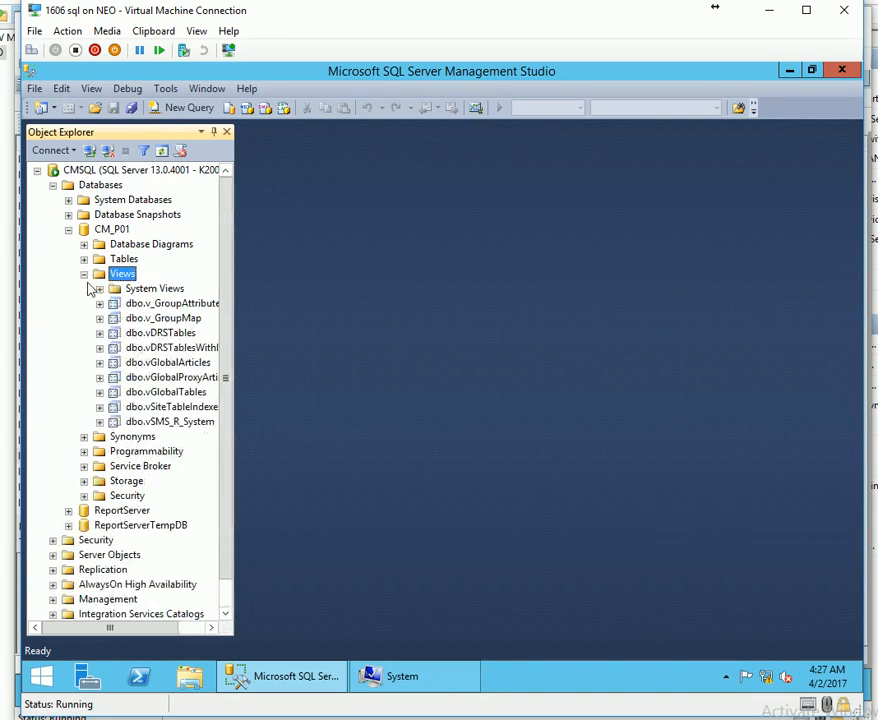
pyautogui.click(84, 275)
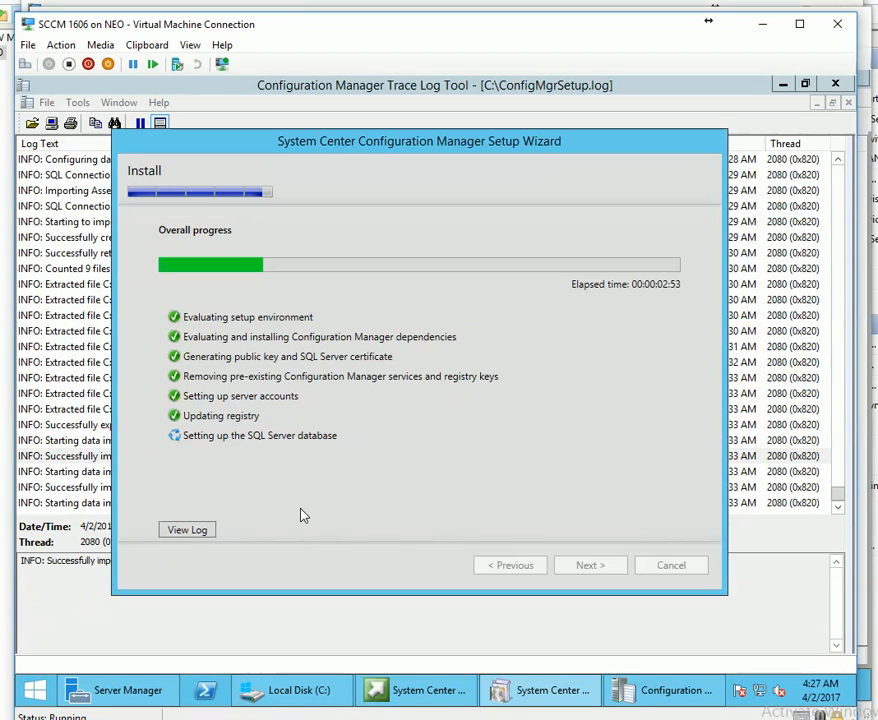
pyautogui.moveTo(648, 716)
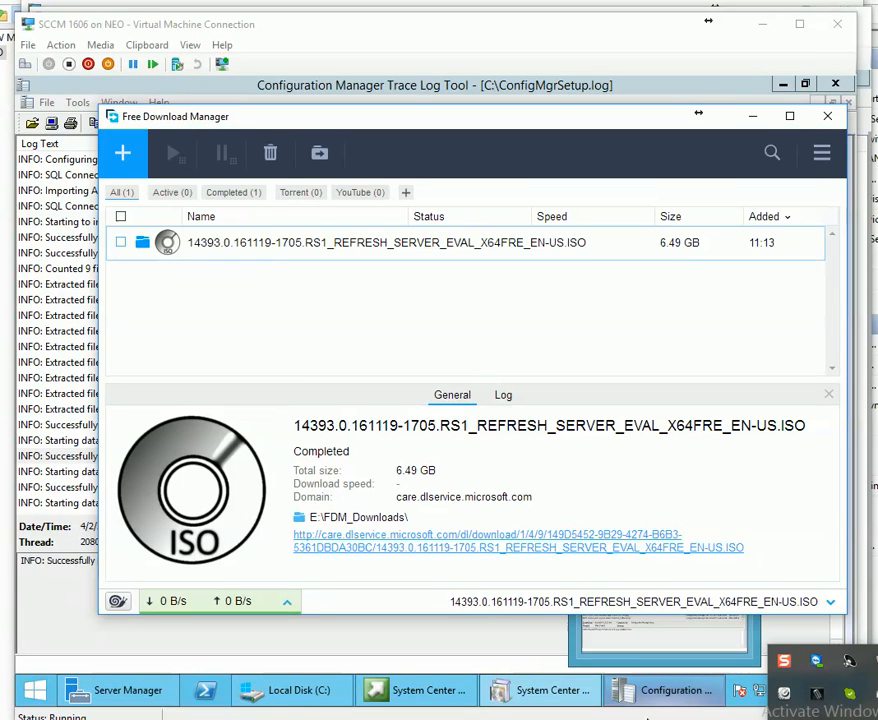
pyautogui.click(755, 120)
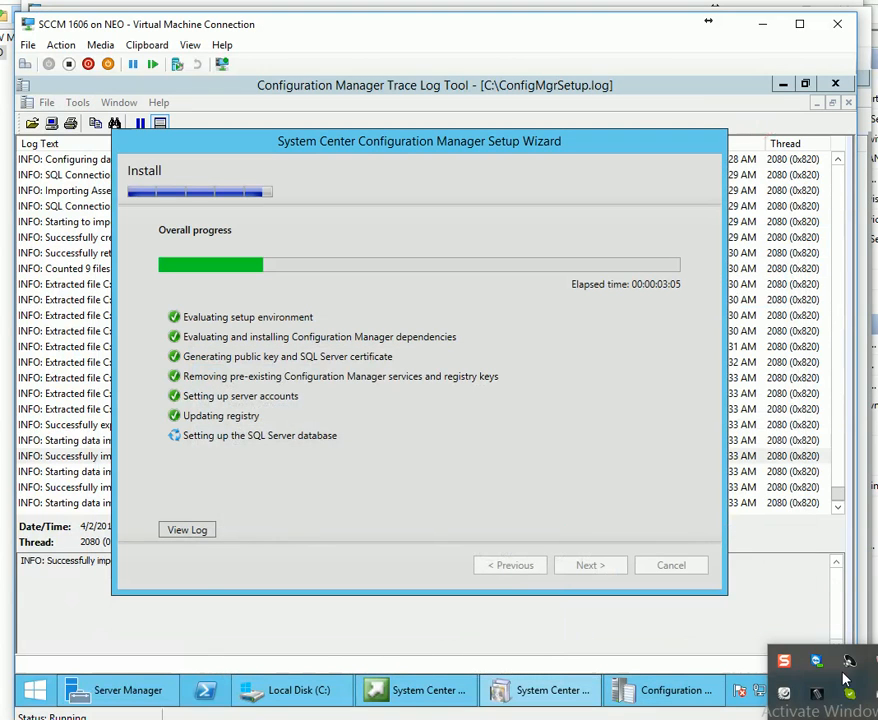
pyautogui.click(847, 666)
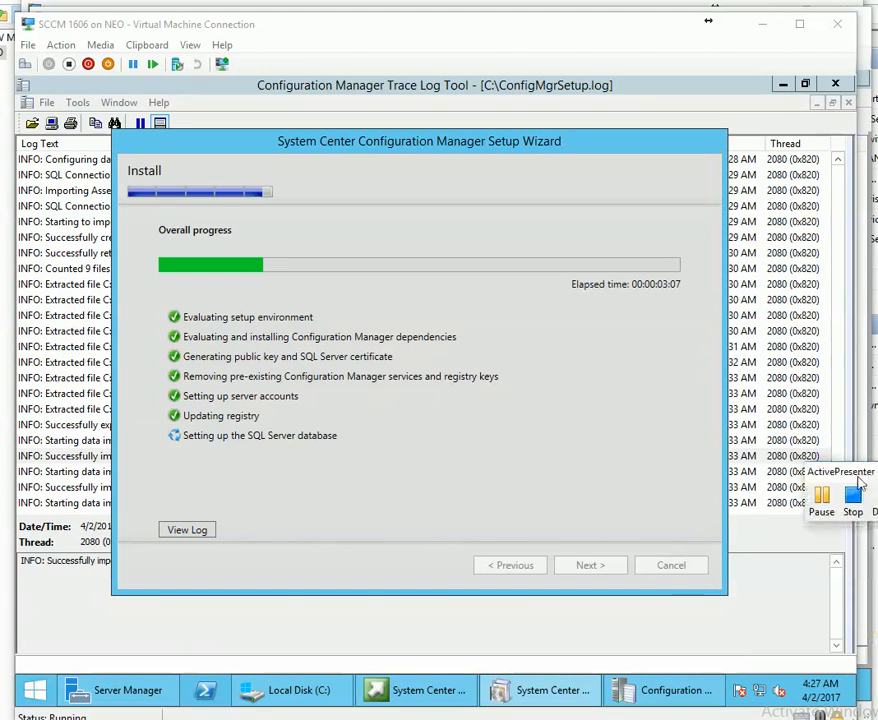